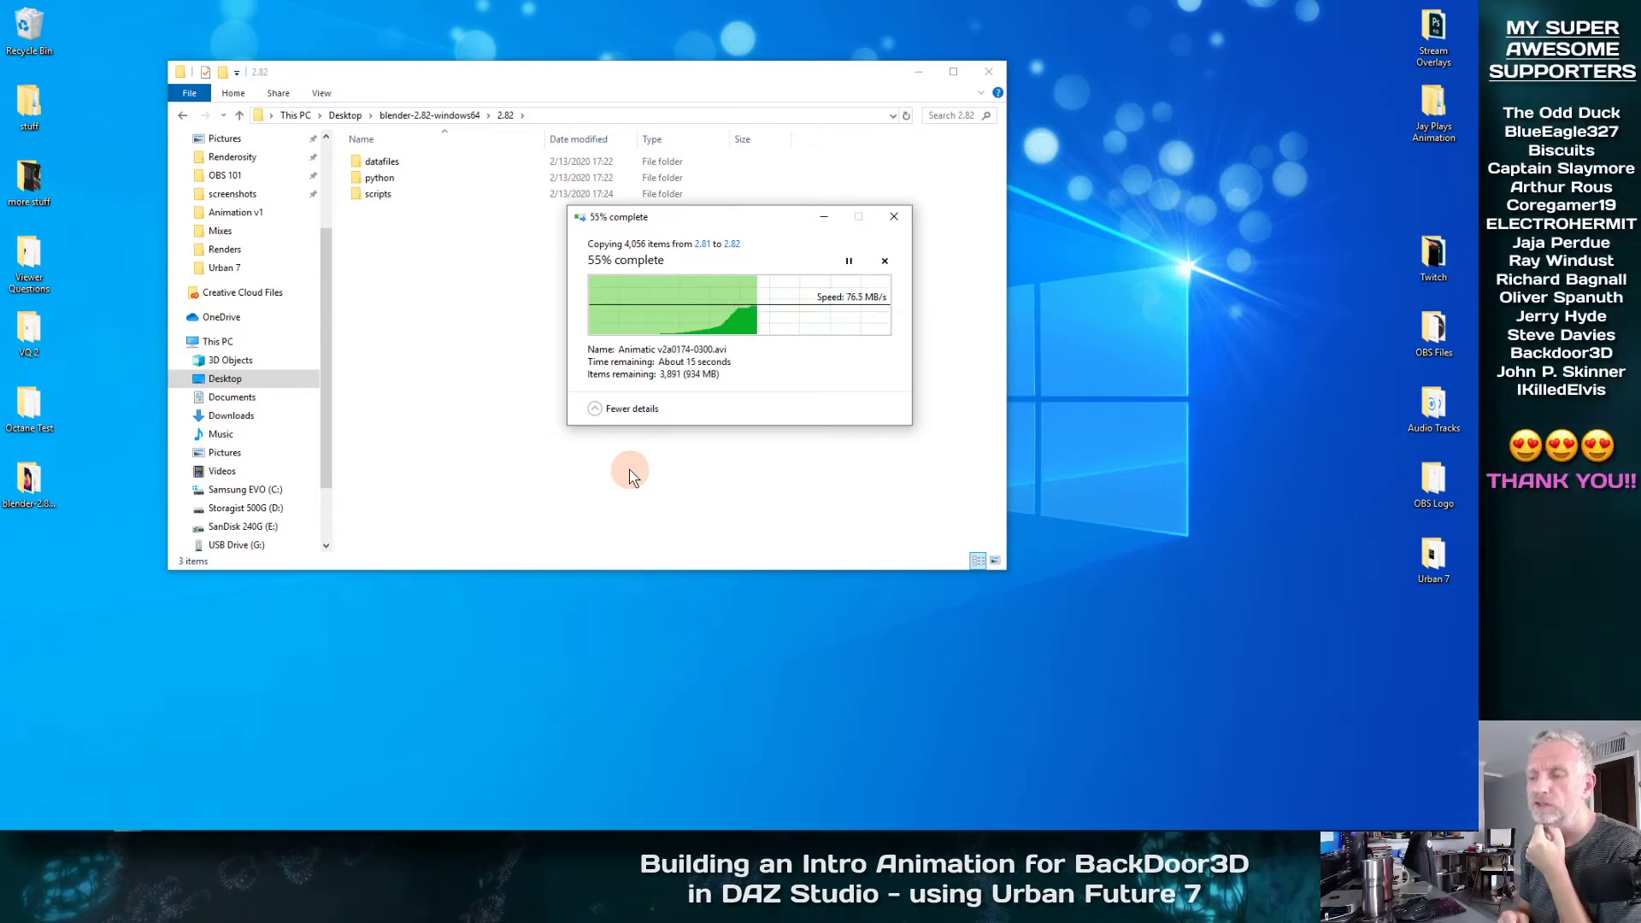
# Complete the copy from 2.81 to 2.82 by replacing all files with the same names, and minimize the folder window
pyautogui.moveTo(742, 220); pyautogui.dragTo(250, 58)
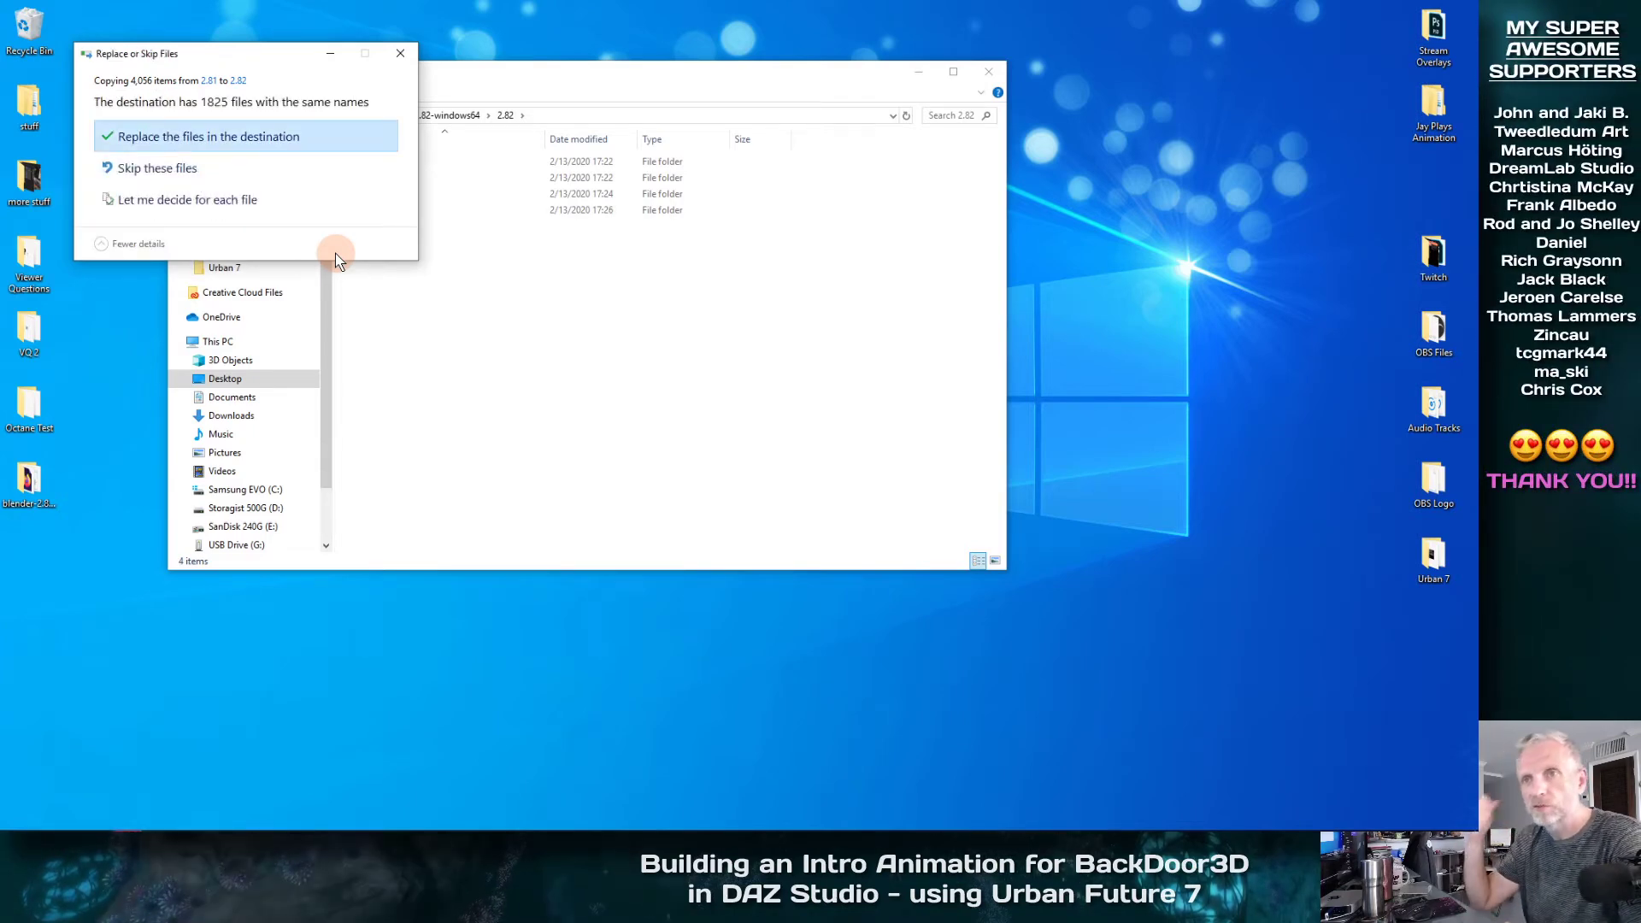
pyautogui.click(248, 139)
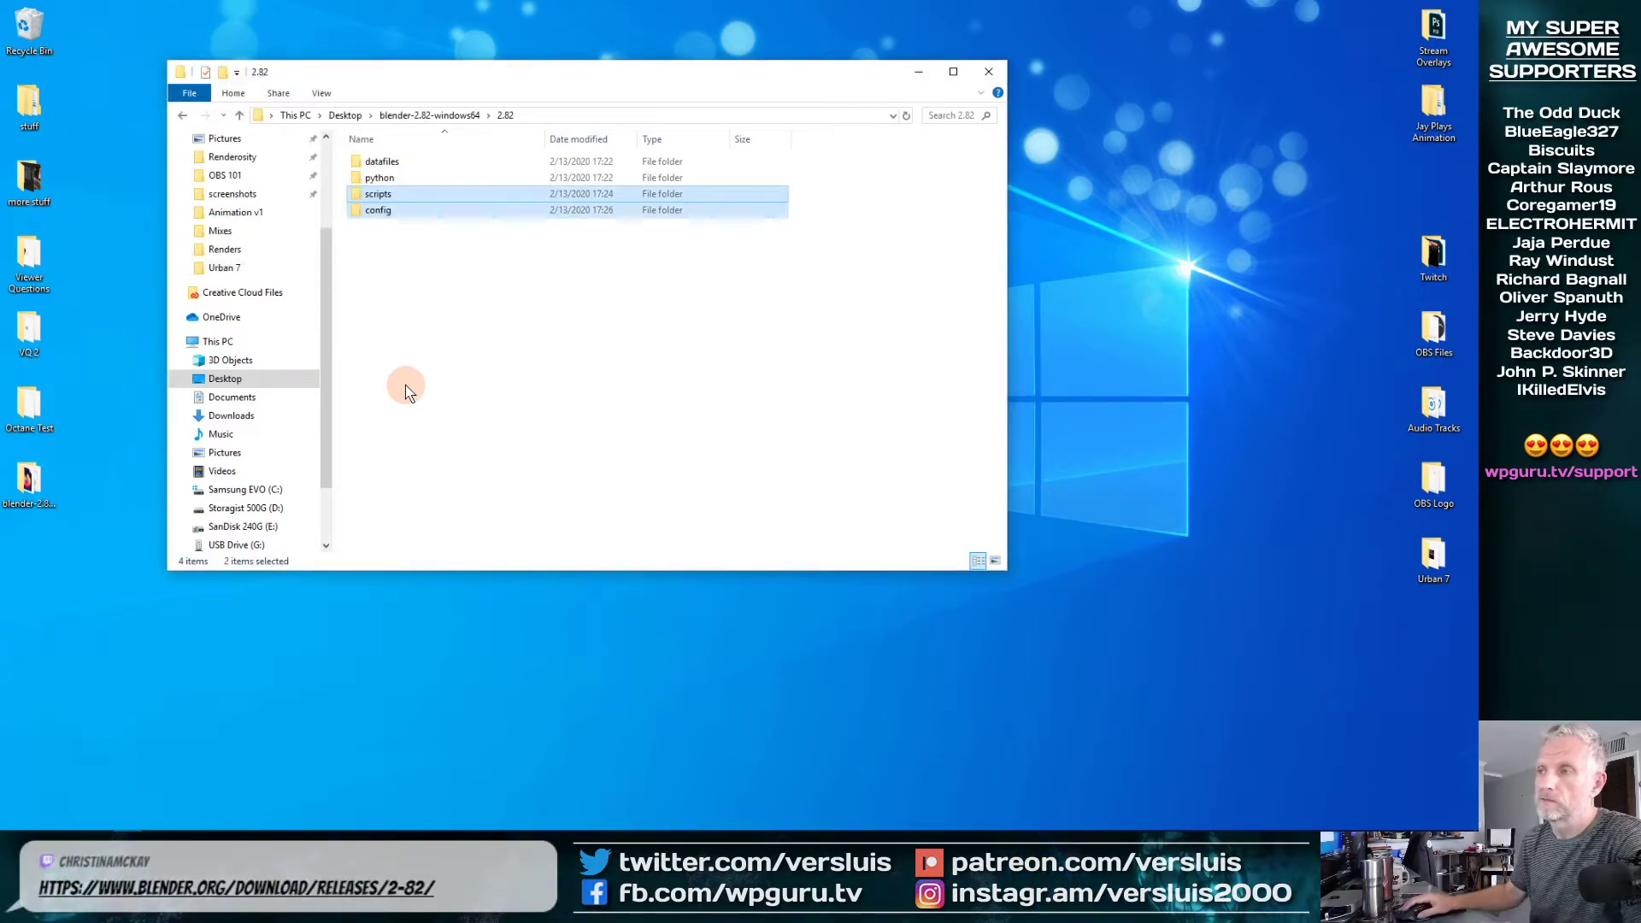
pyautogui.click(923, 75)
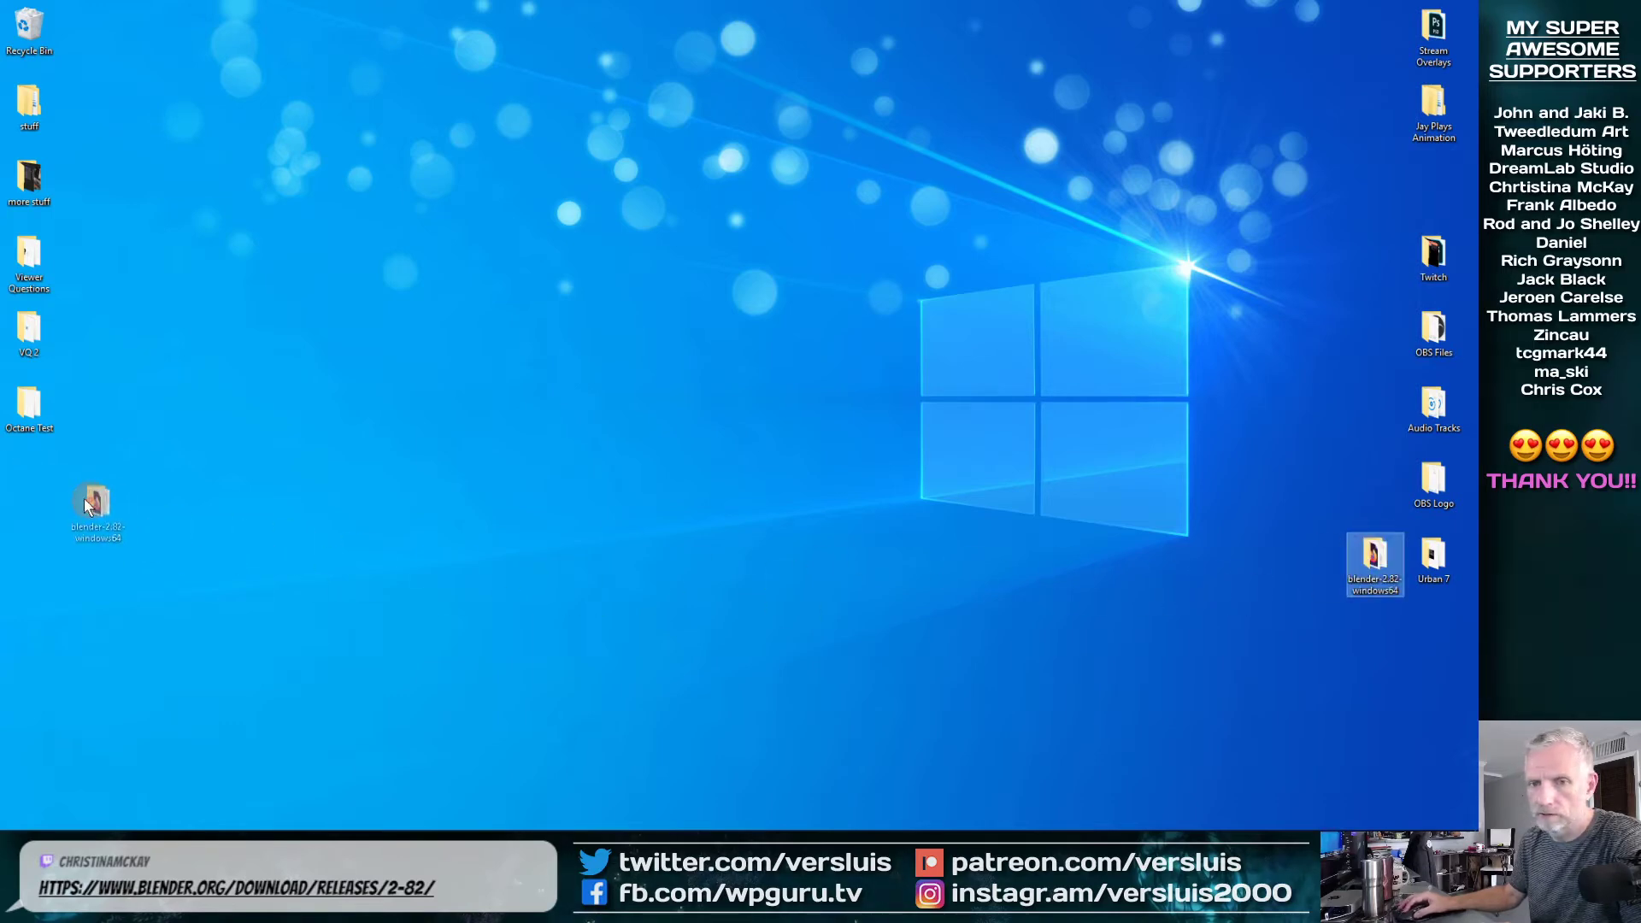
# Open the blender-2.82-windows64 folder on the desktop and launch blender.exe, allowing it to run despite SmartScreen
pyautogui.moveTo(86, 504); pyautogui.dragTo(31, 488)
pyautogui.doubleClick(34, 487)
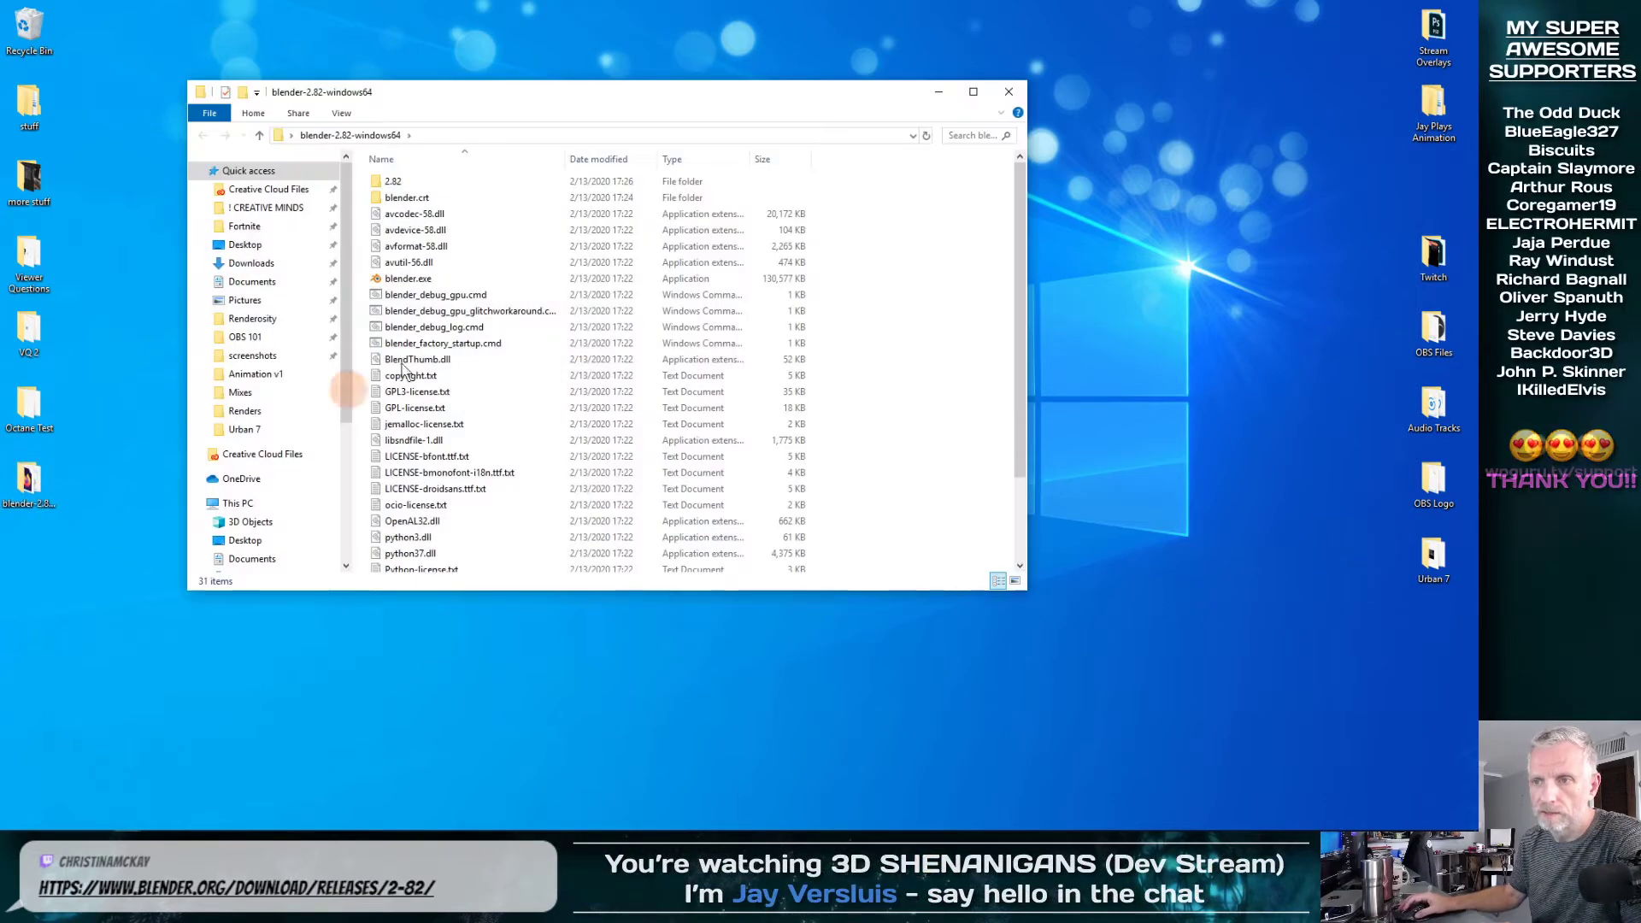
pyautogui.scroll(-2, 487, 301)
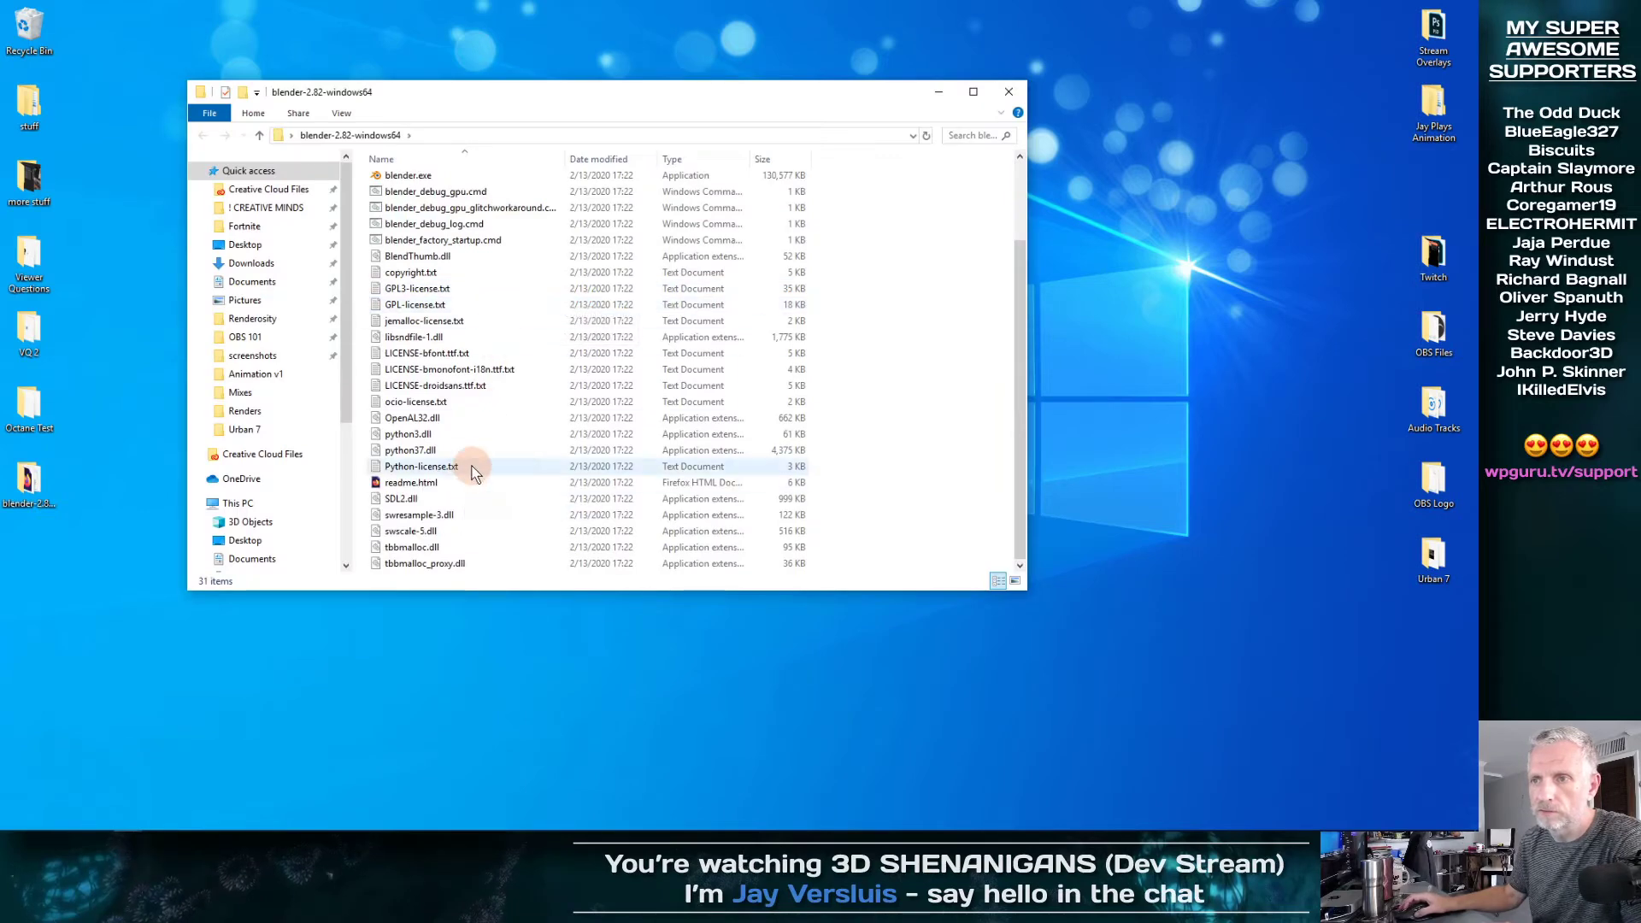
pyautogui.scroll(2, 444, 359)
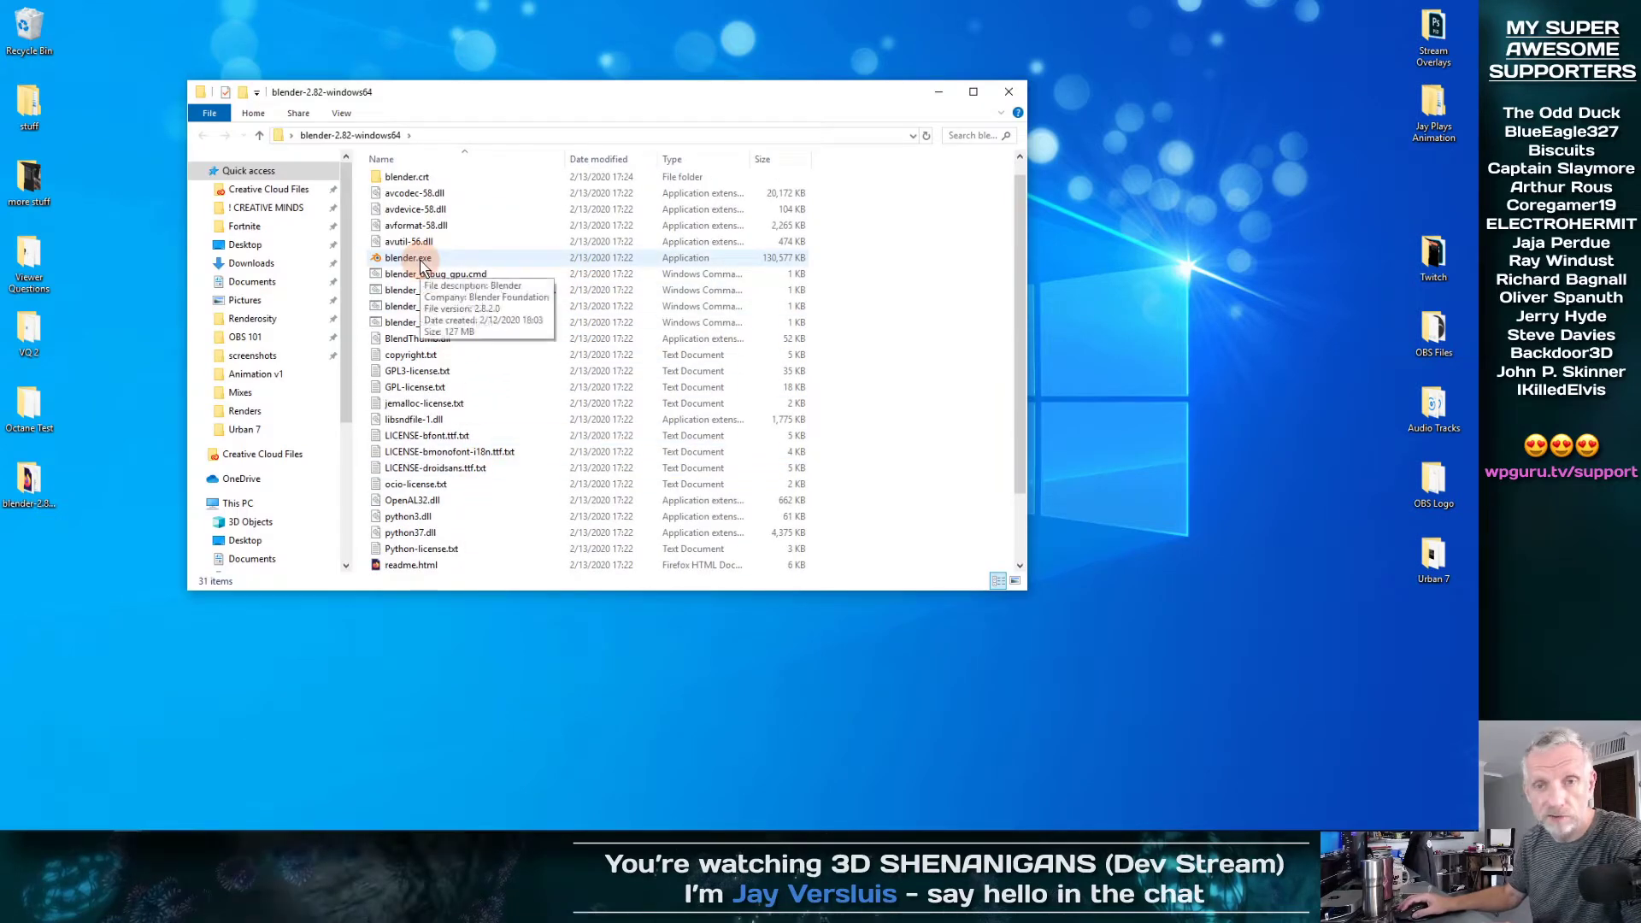
pyautogui.doubleClick(420, 264)
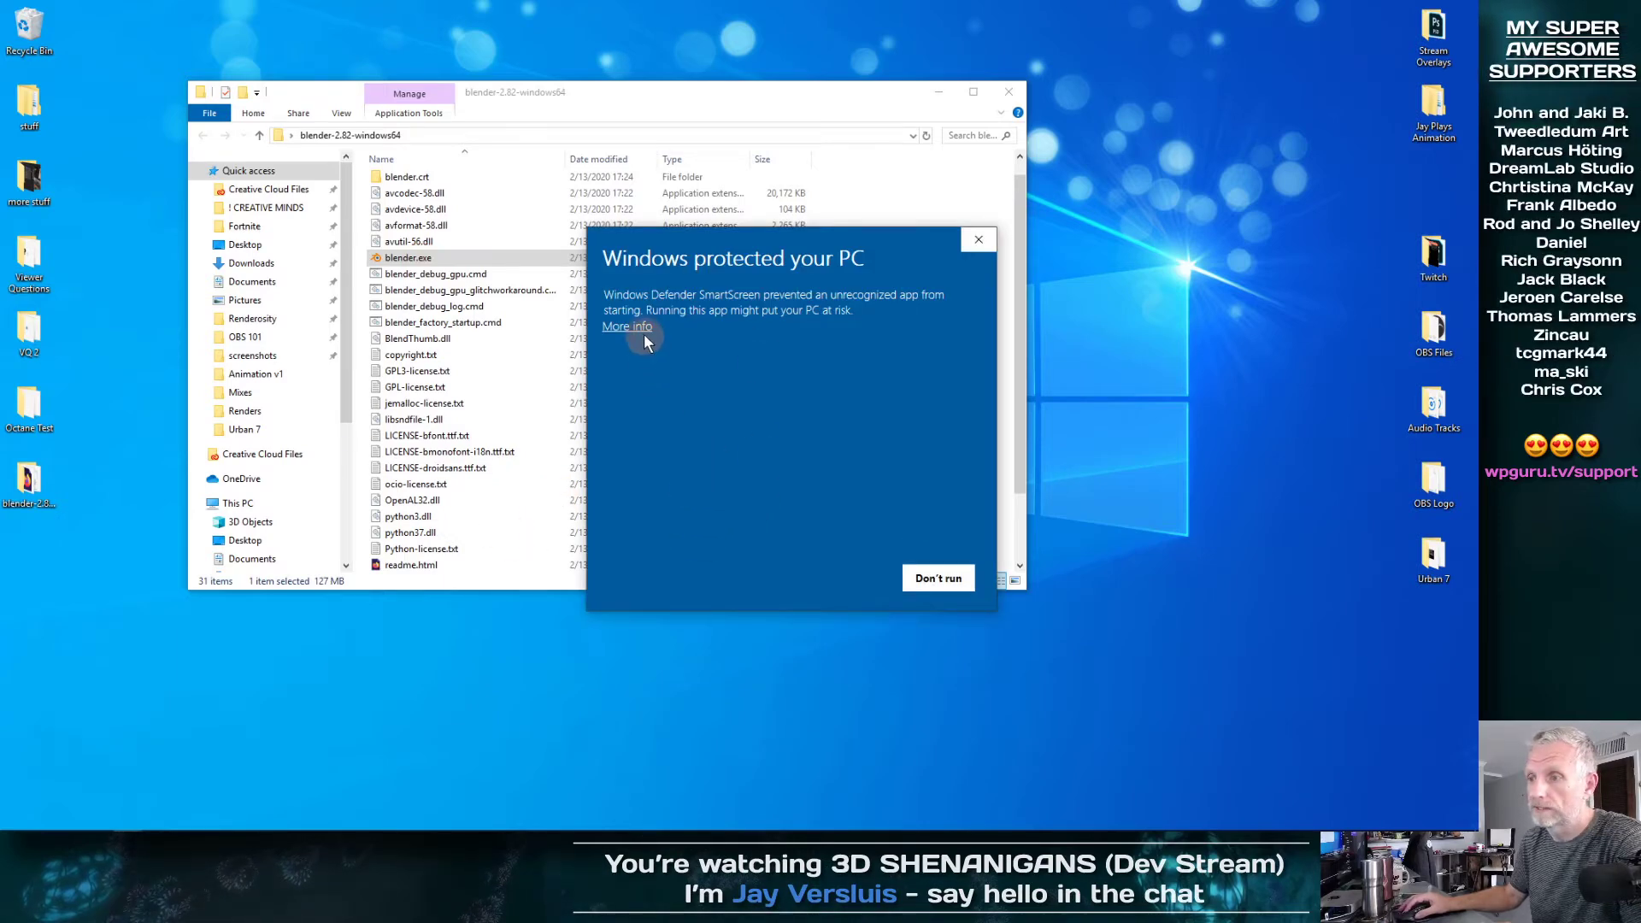
pyautogui.click(632, 327)
pyautogui.click(837, 578)
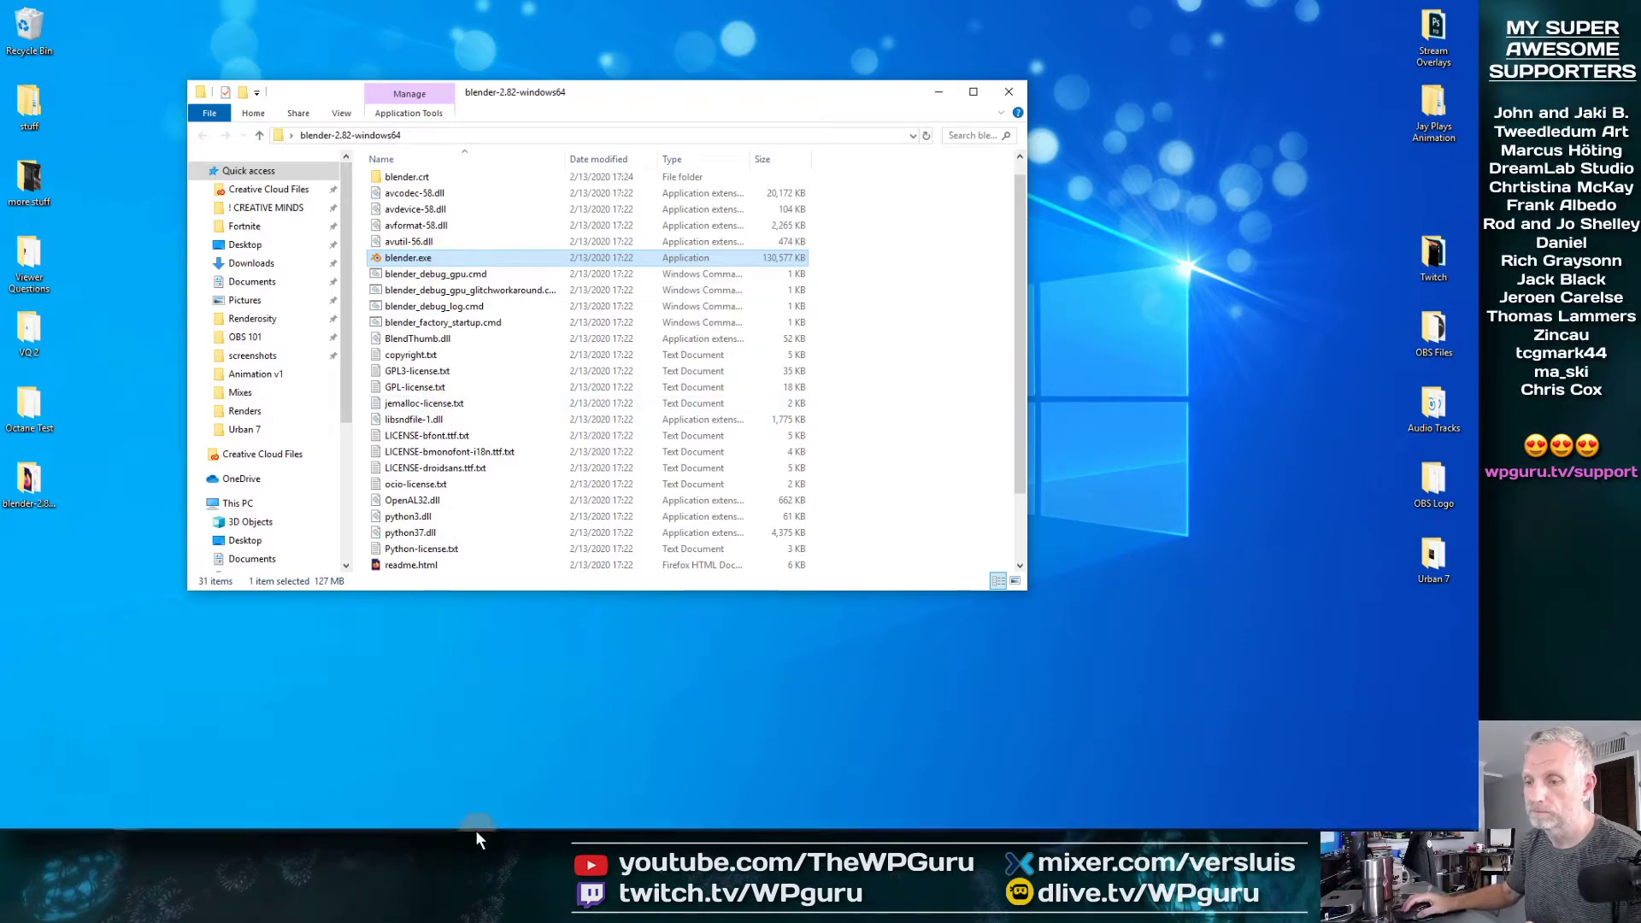
# Try to run blender.exe as administrator, and close the blender-2.82-windows64 folder window
pyautogui.rightClick(454, 258)
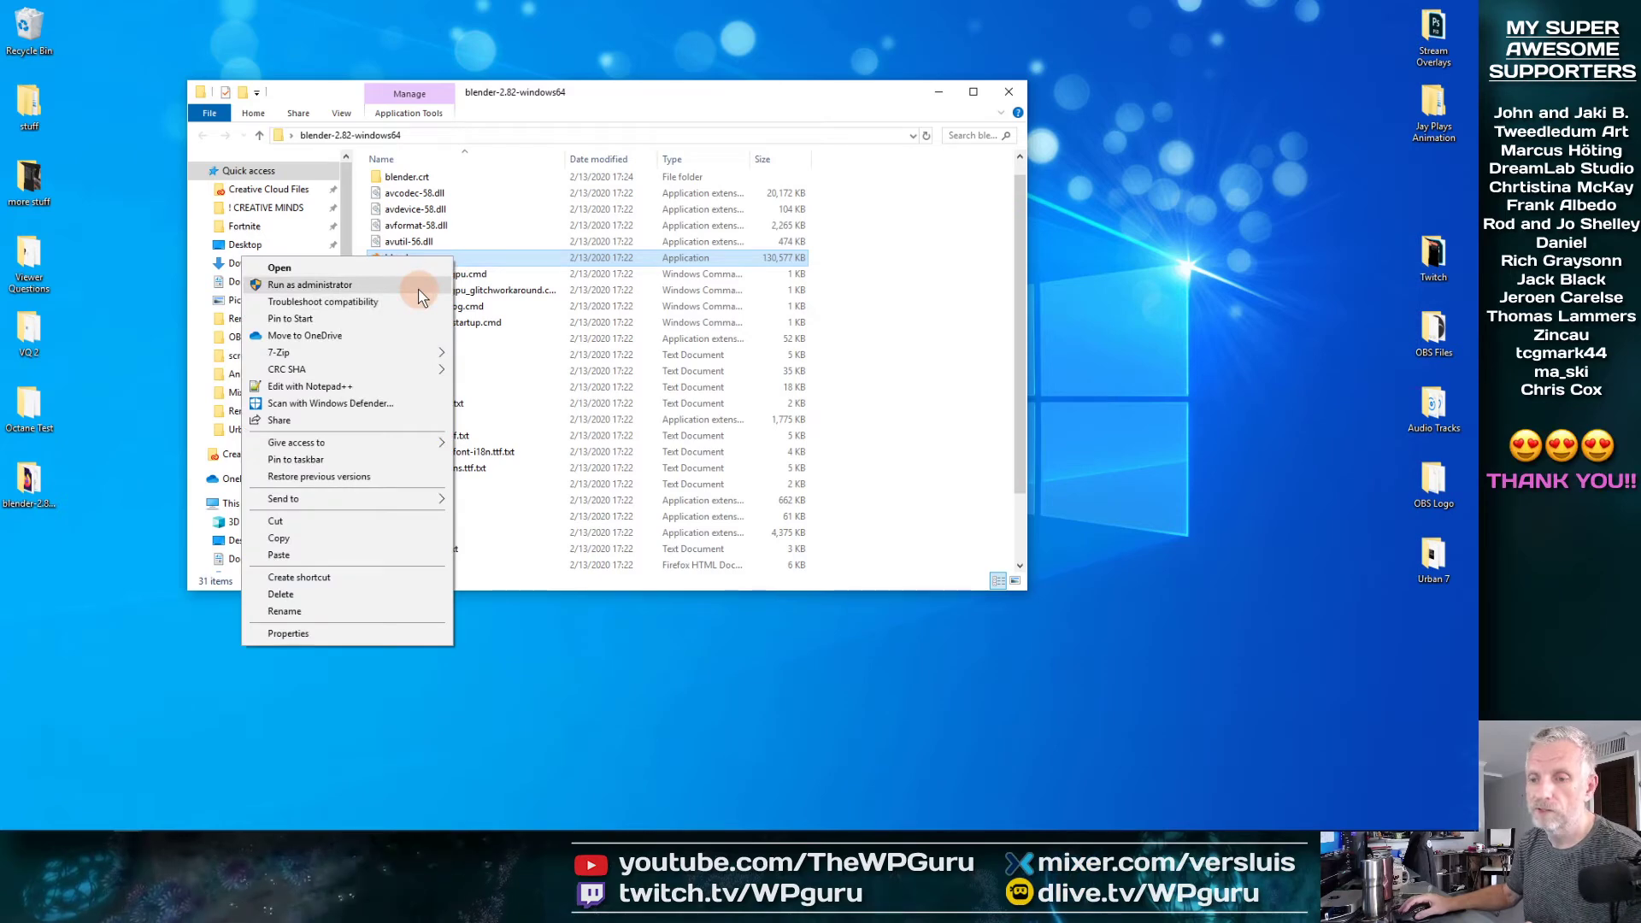
pyautogui.click(418, 287)
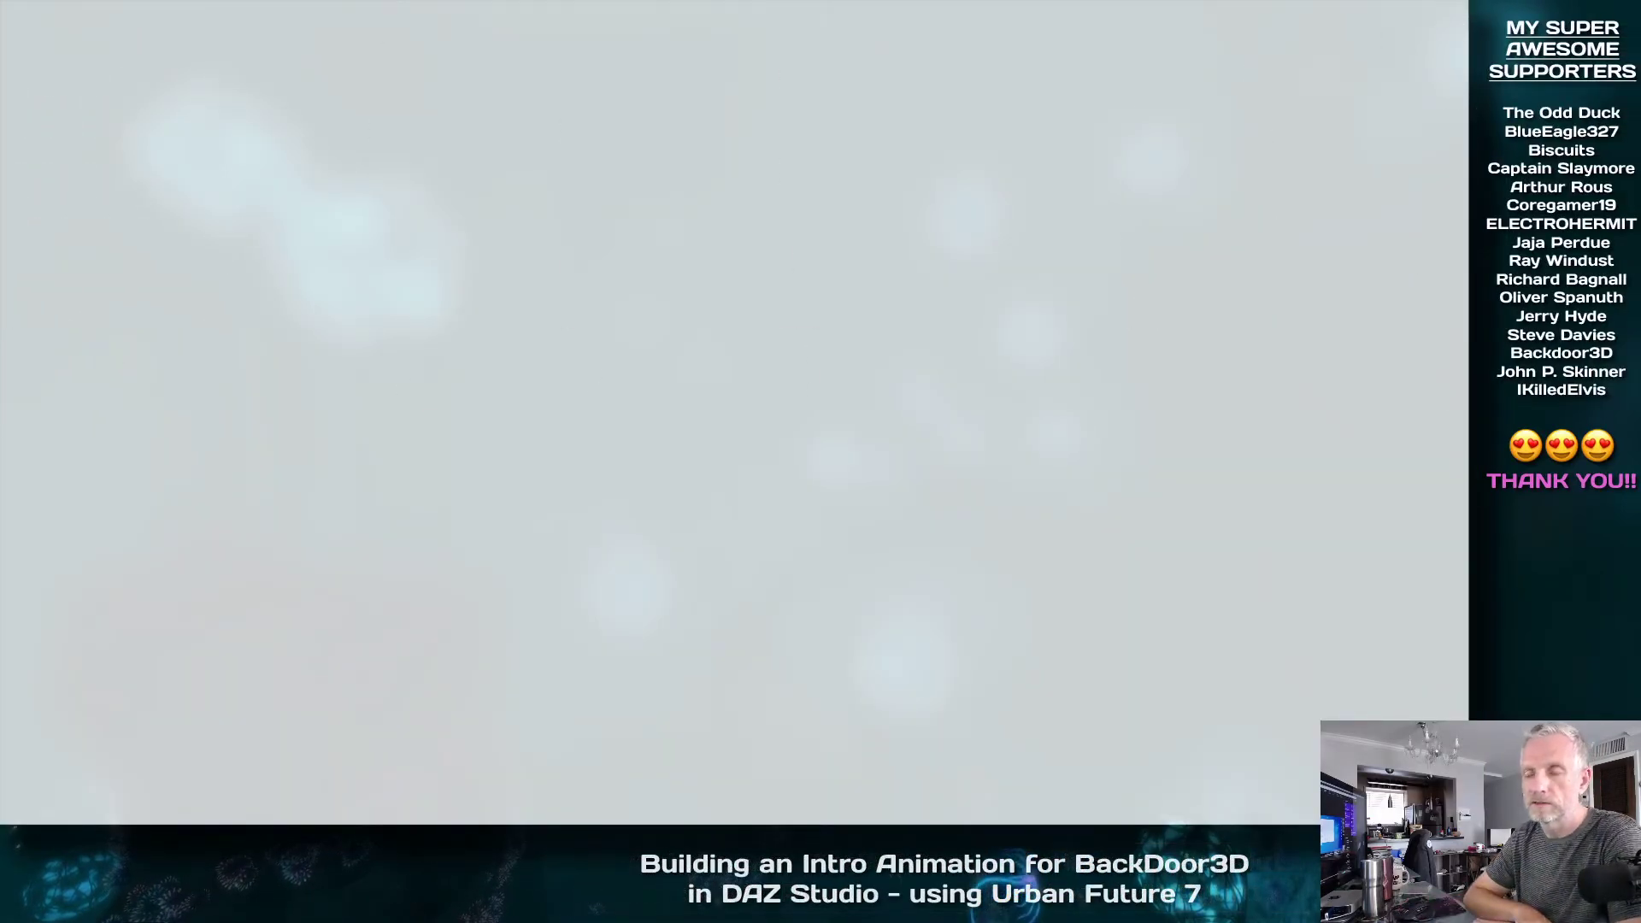
pyautogui.click(689, 518)
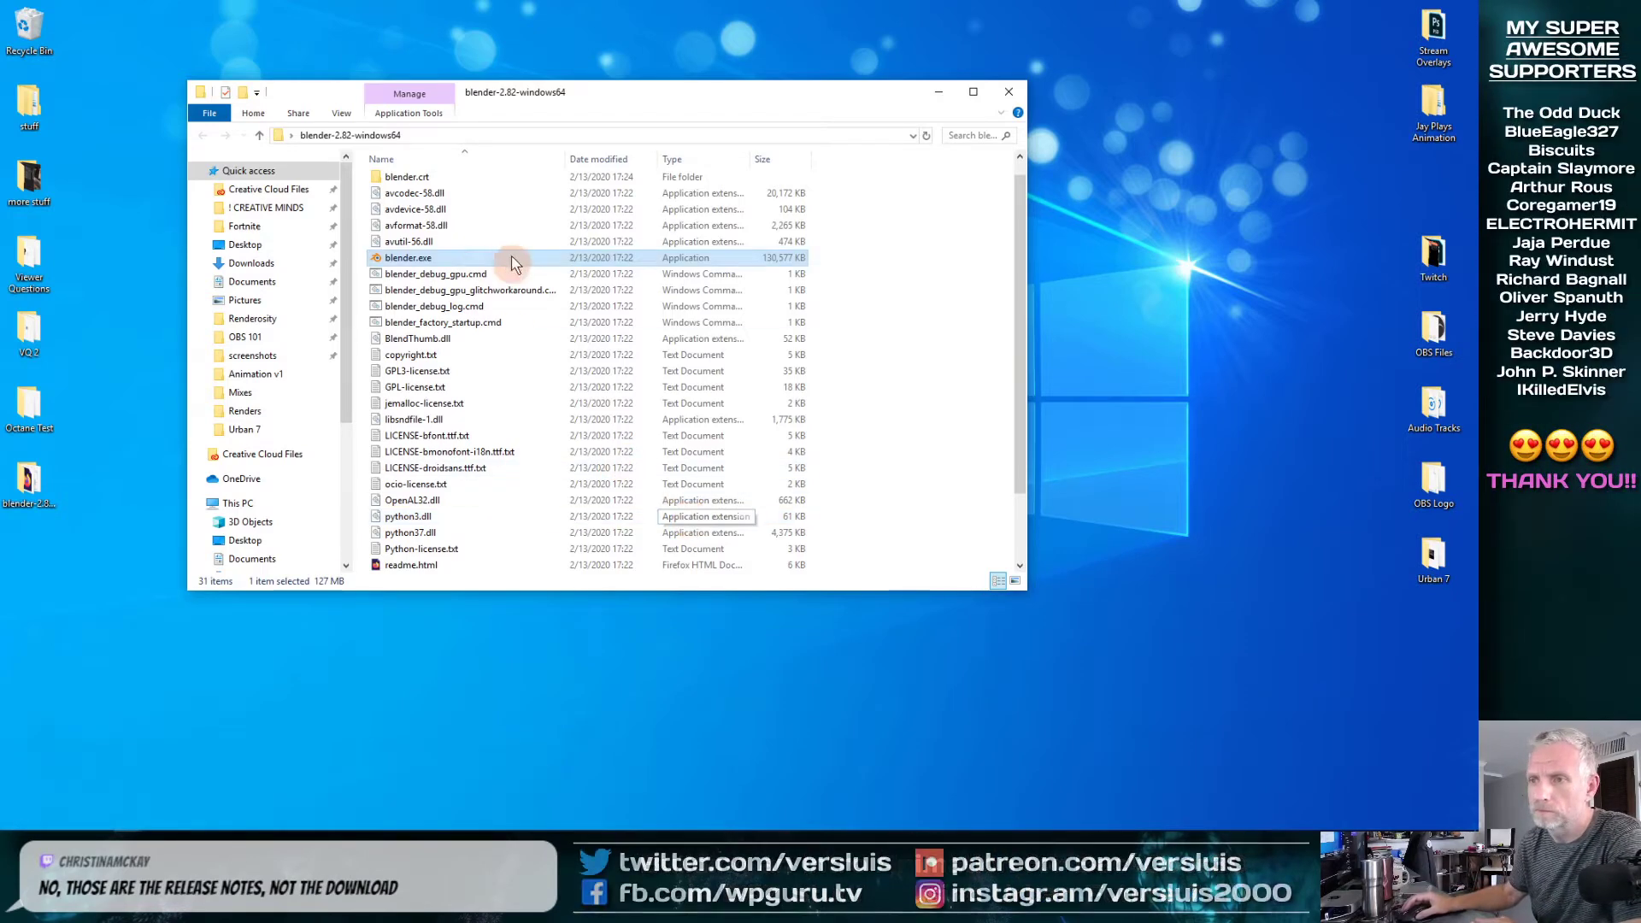
pyautogui.rightClick(447, 261)
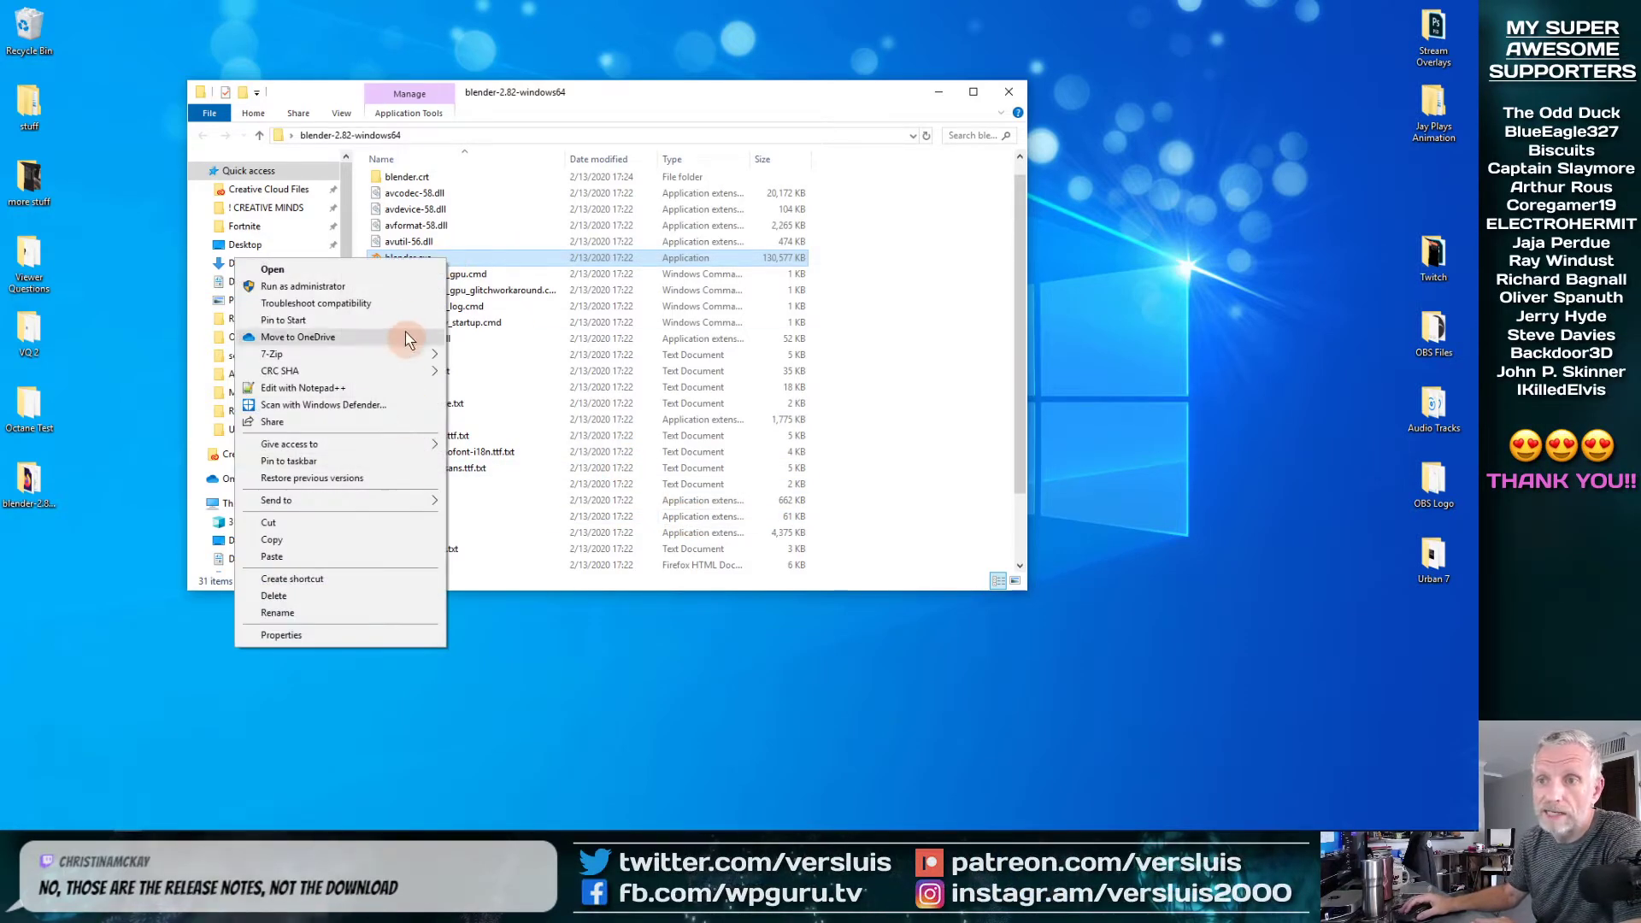
pyautogui.click(400, 289)
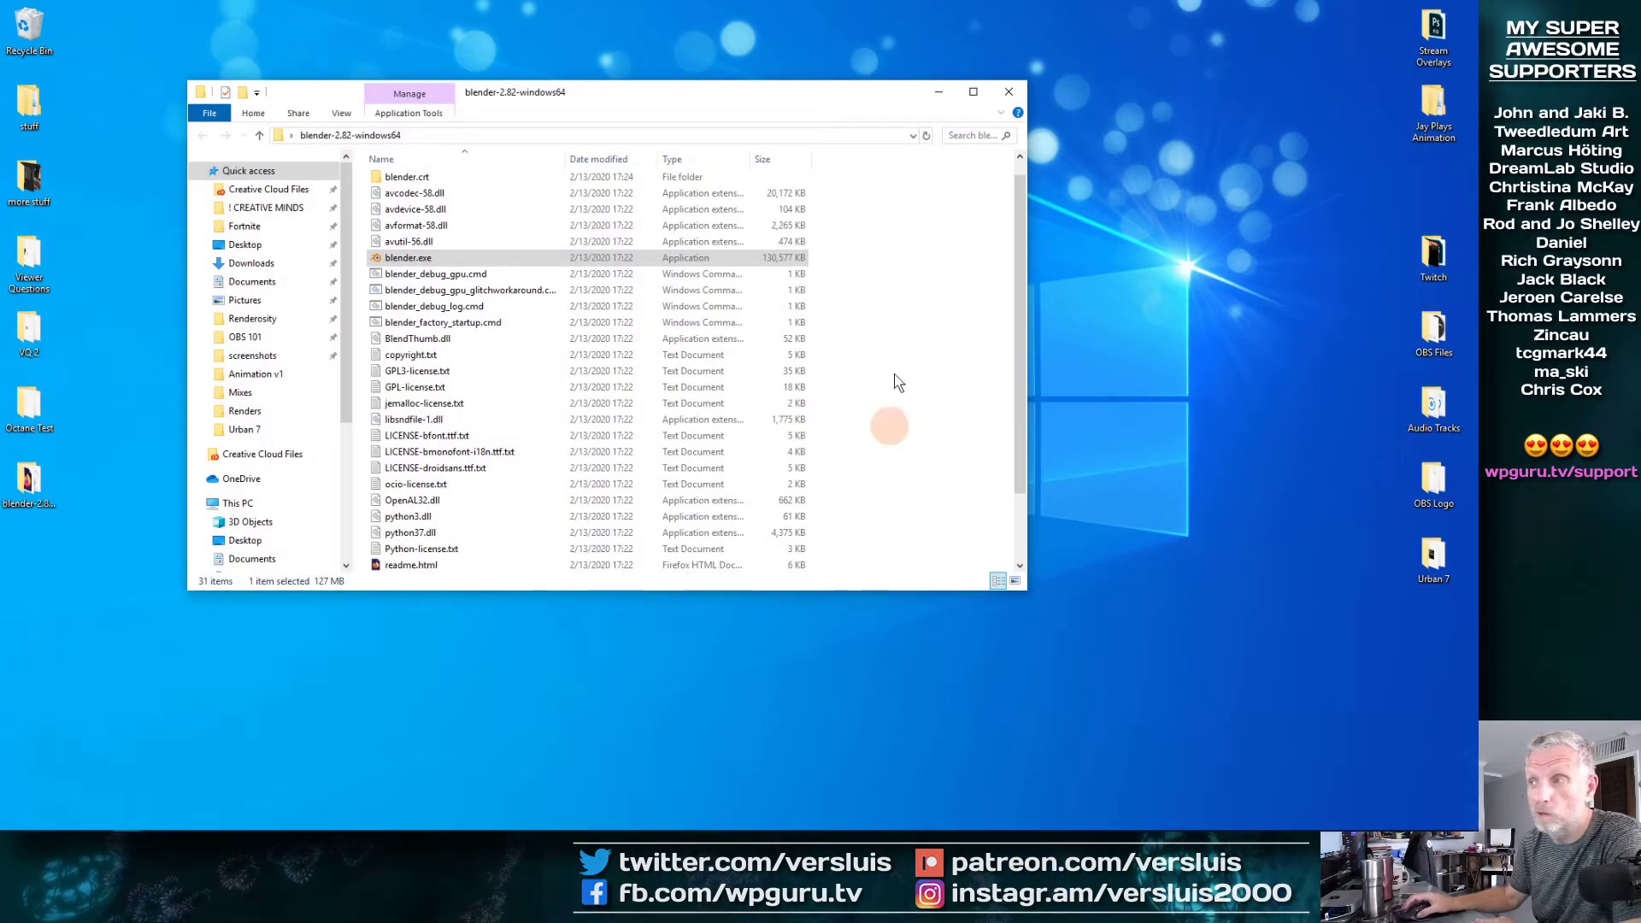
pyautogui.click(1009, 92)
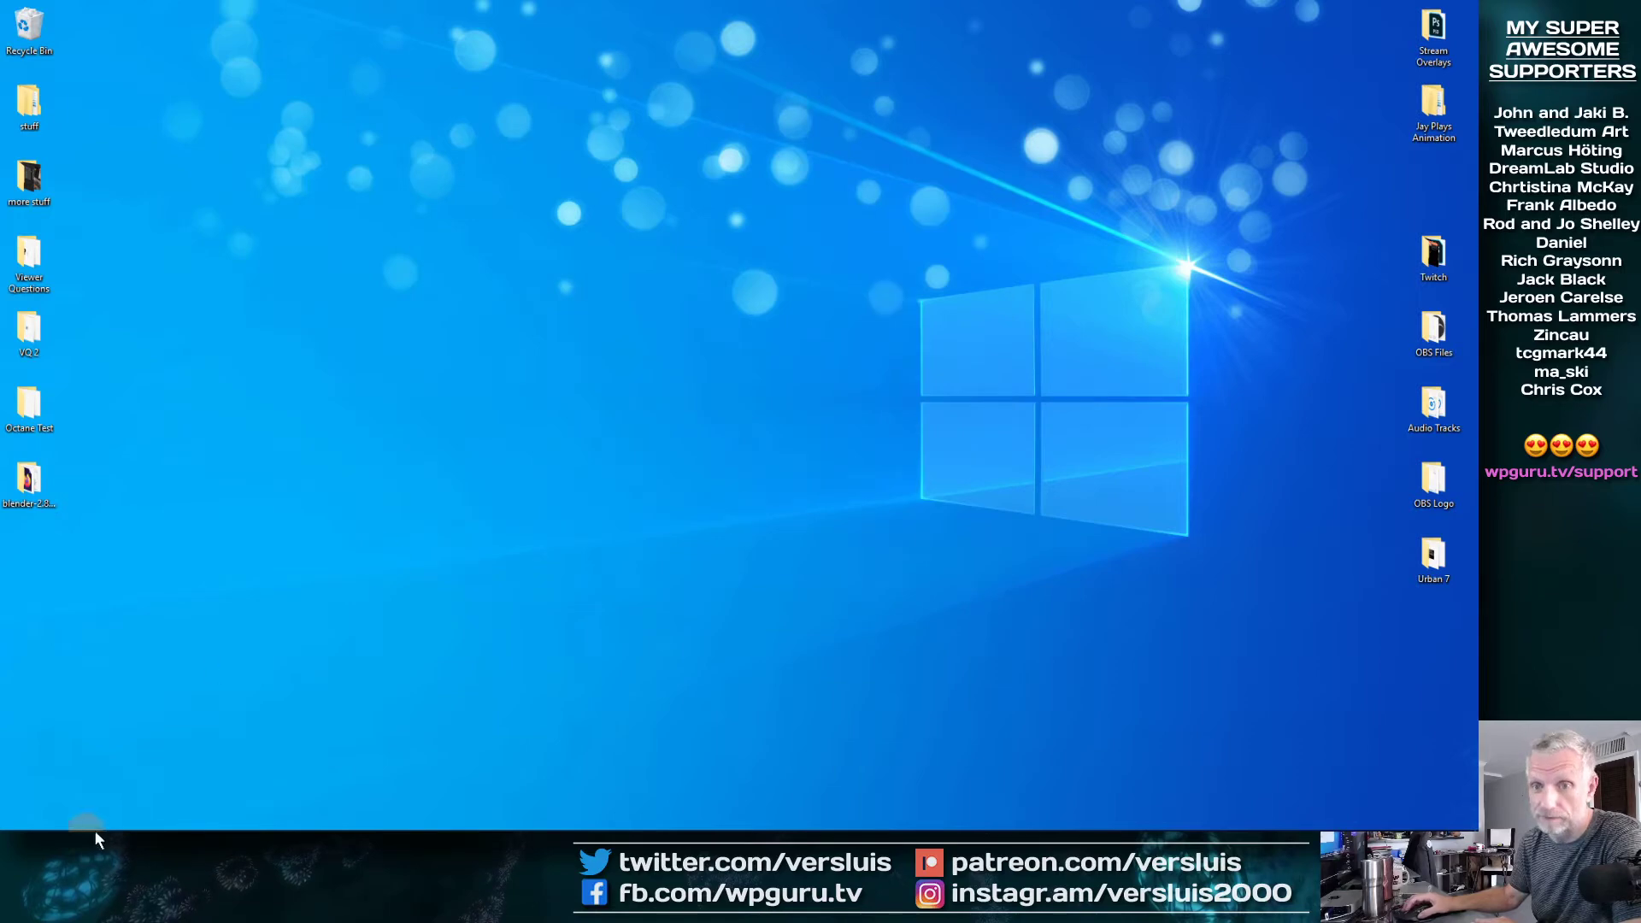
# Launch Blender 2.81a Release and set its window to fullscreen
pyautogui.click(13, 823)
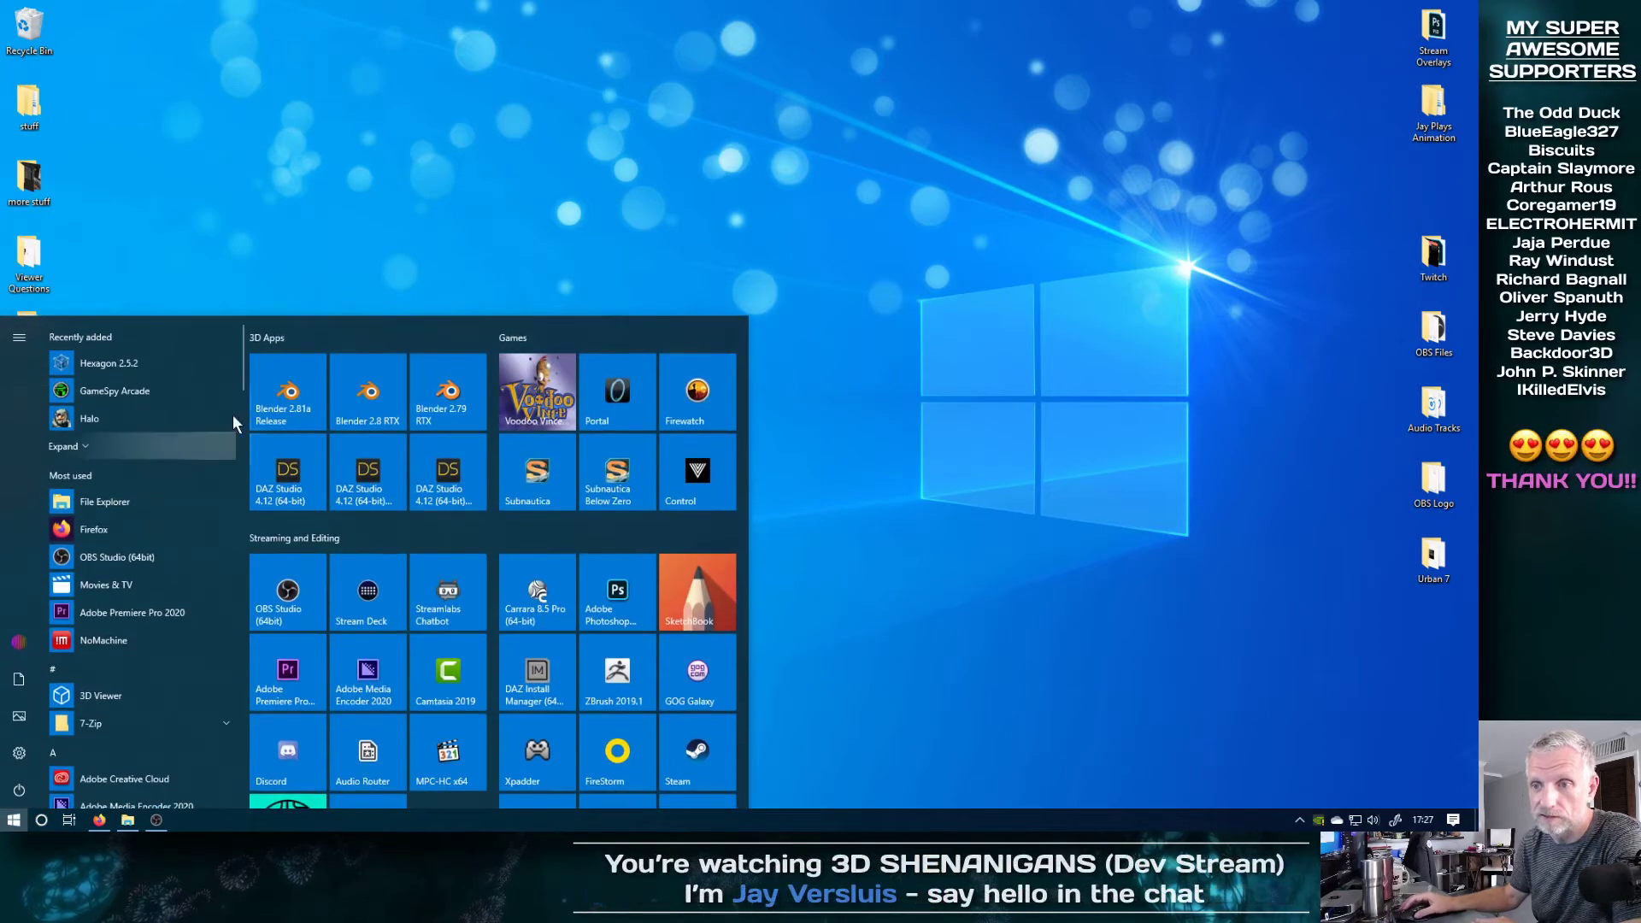
pyautogui.press('Escape')
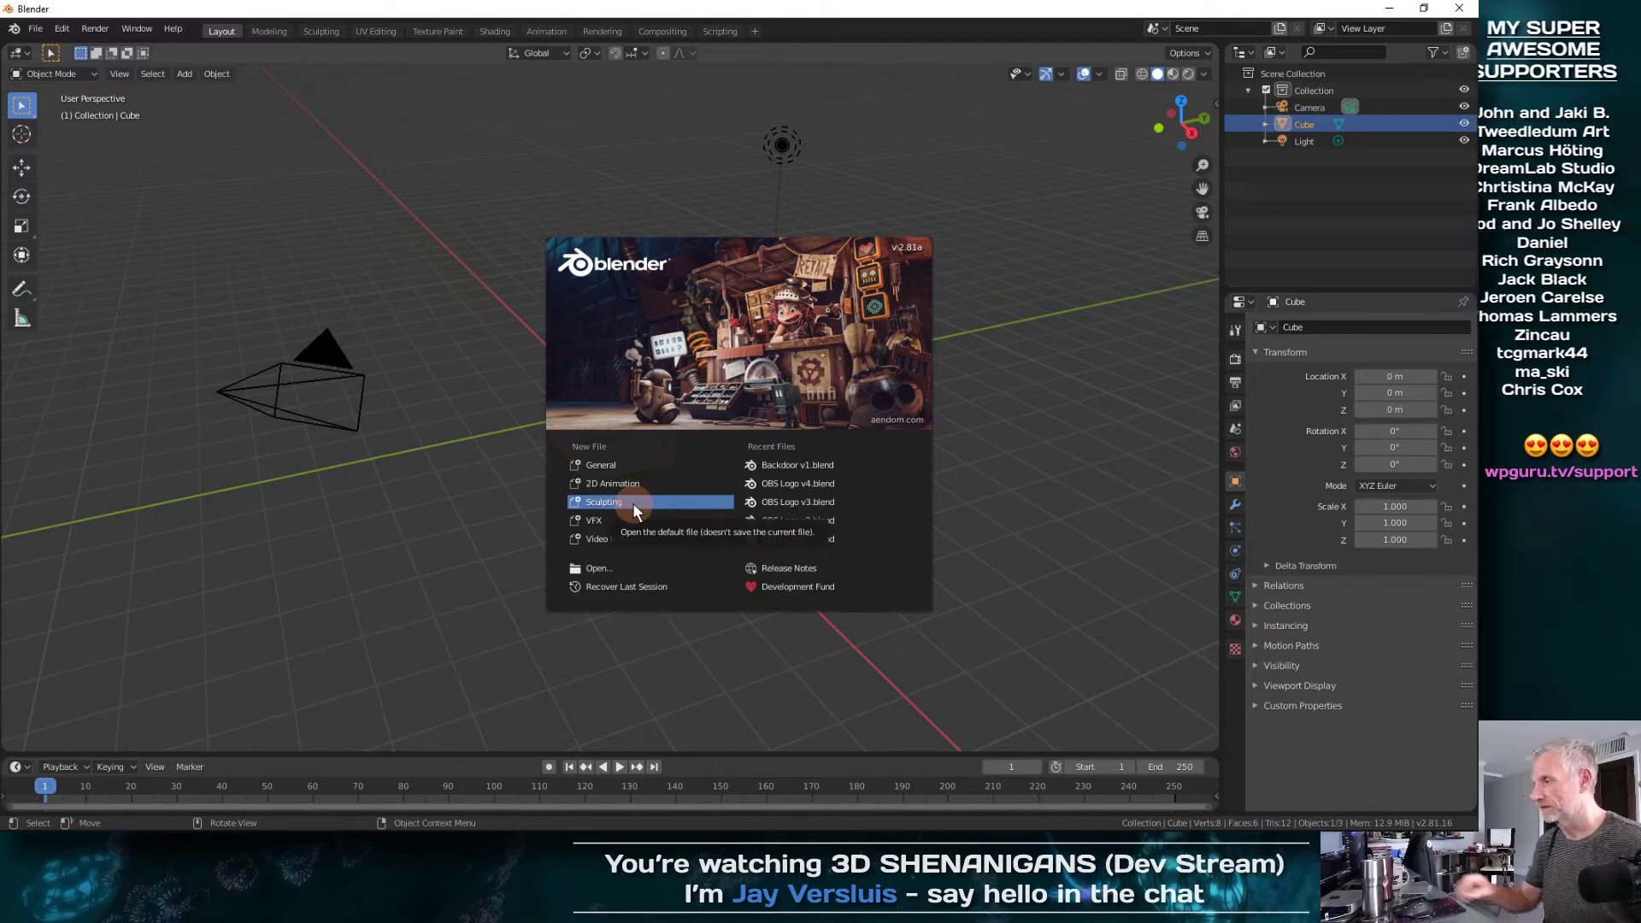
pyautogui.click(750, 359)
pyautogui.click(132, 33)
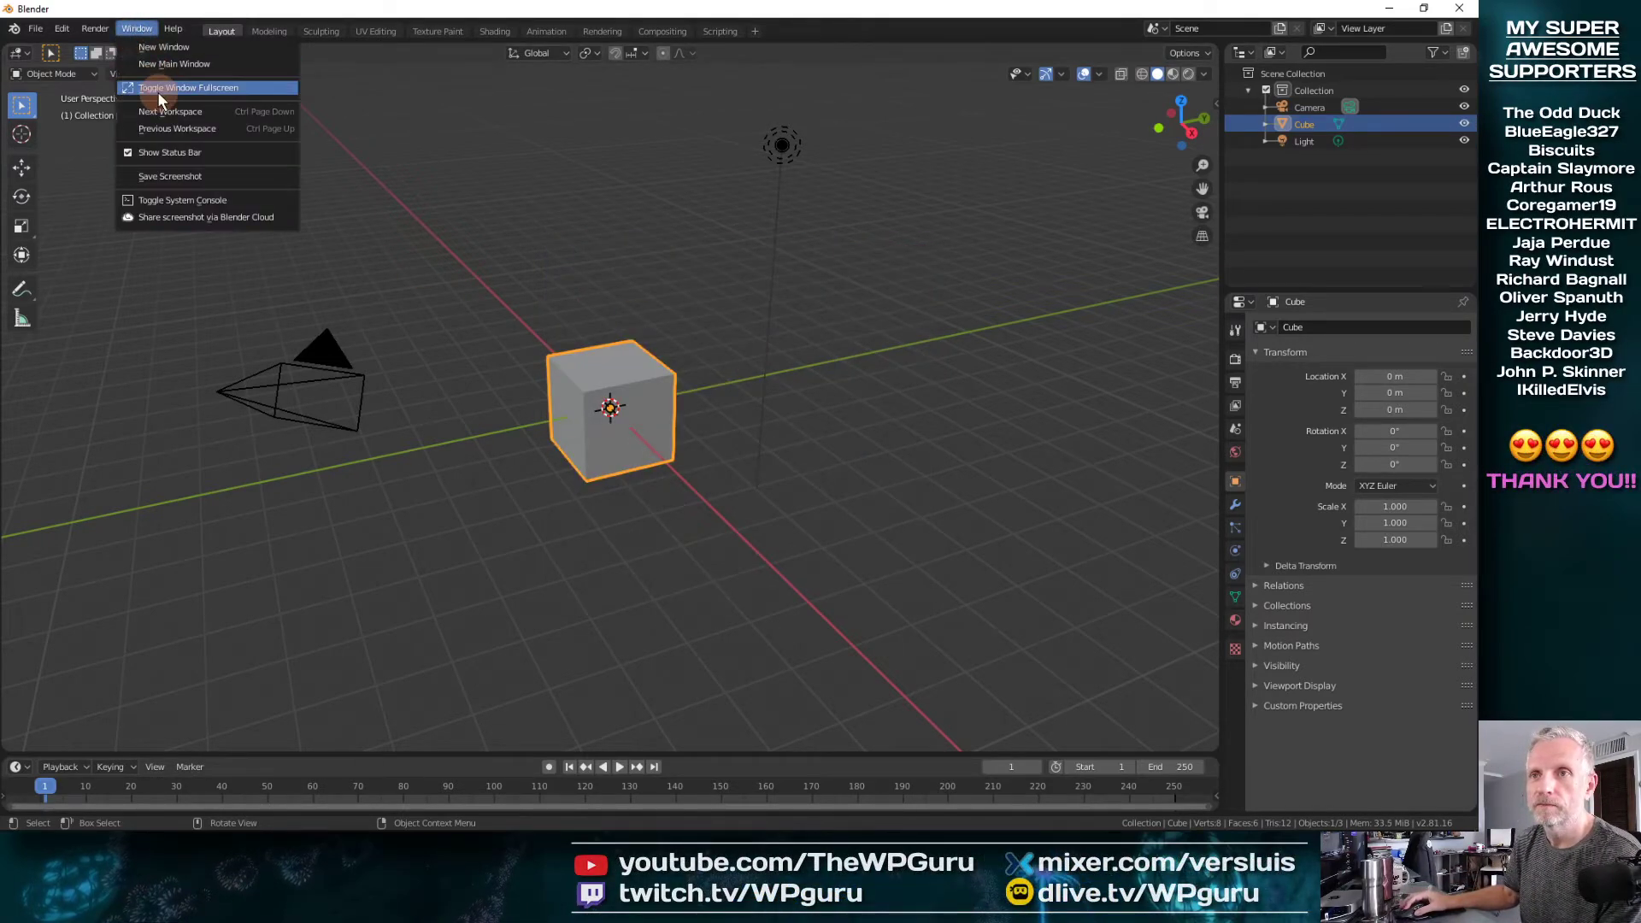
pyautogui.click(158, 89)
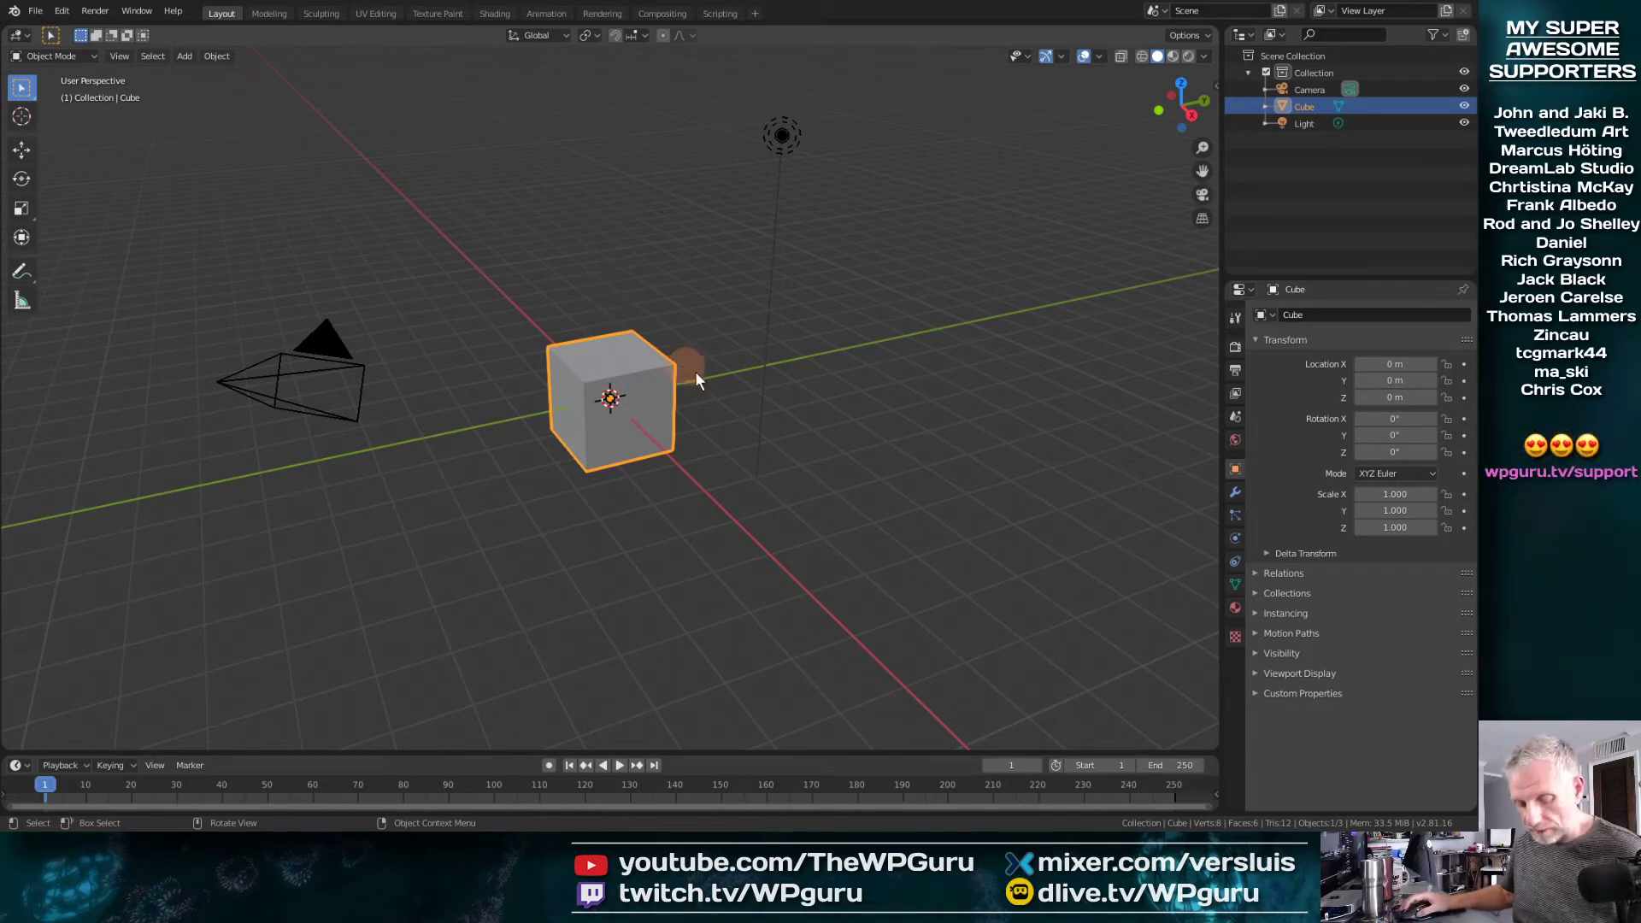
# Delete the default cube from the scene
pyautogui.moveTo(771, 408)
pyautogui.mouseDown(button='middle')
pyautogui.moveTo(761, 451)
pyautogui.moveTo(786, 434)
pyautogui.mouseUp(button='middle')
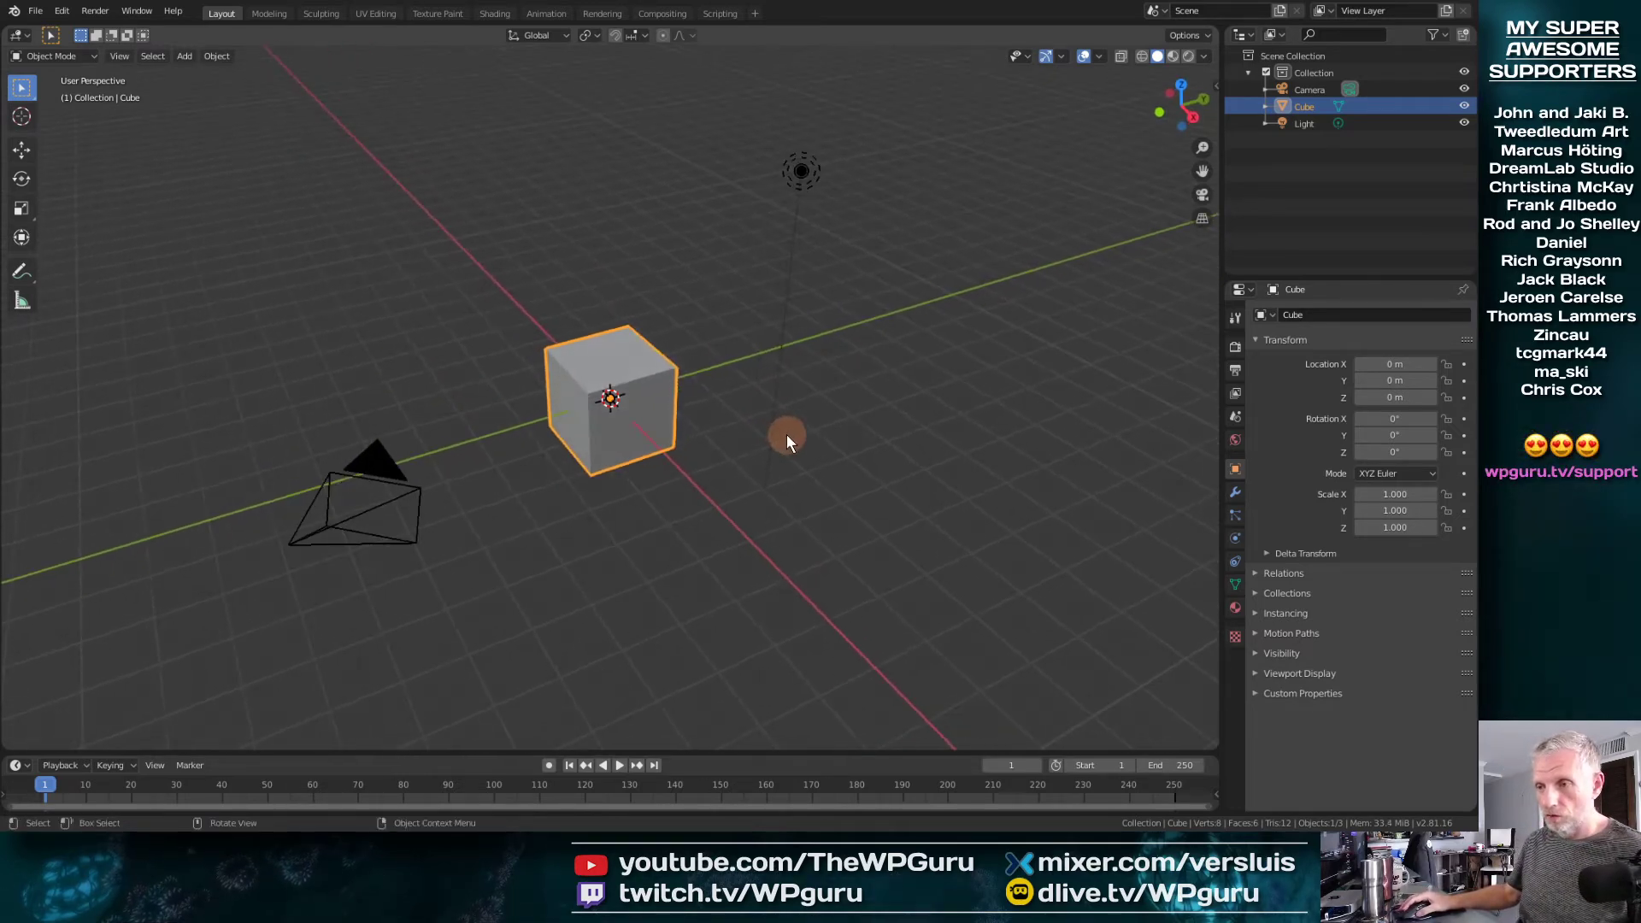
pyautogui.press('x')
pyautogui.click(669, 446)
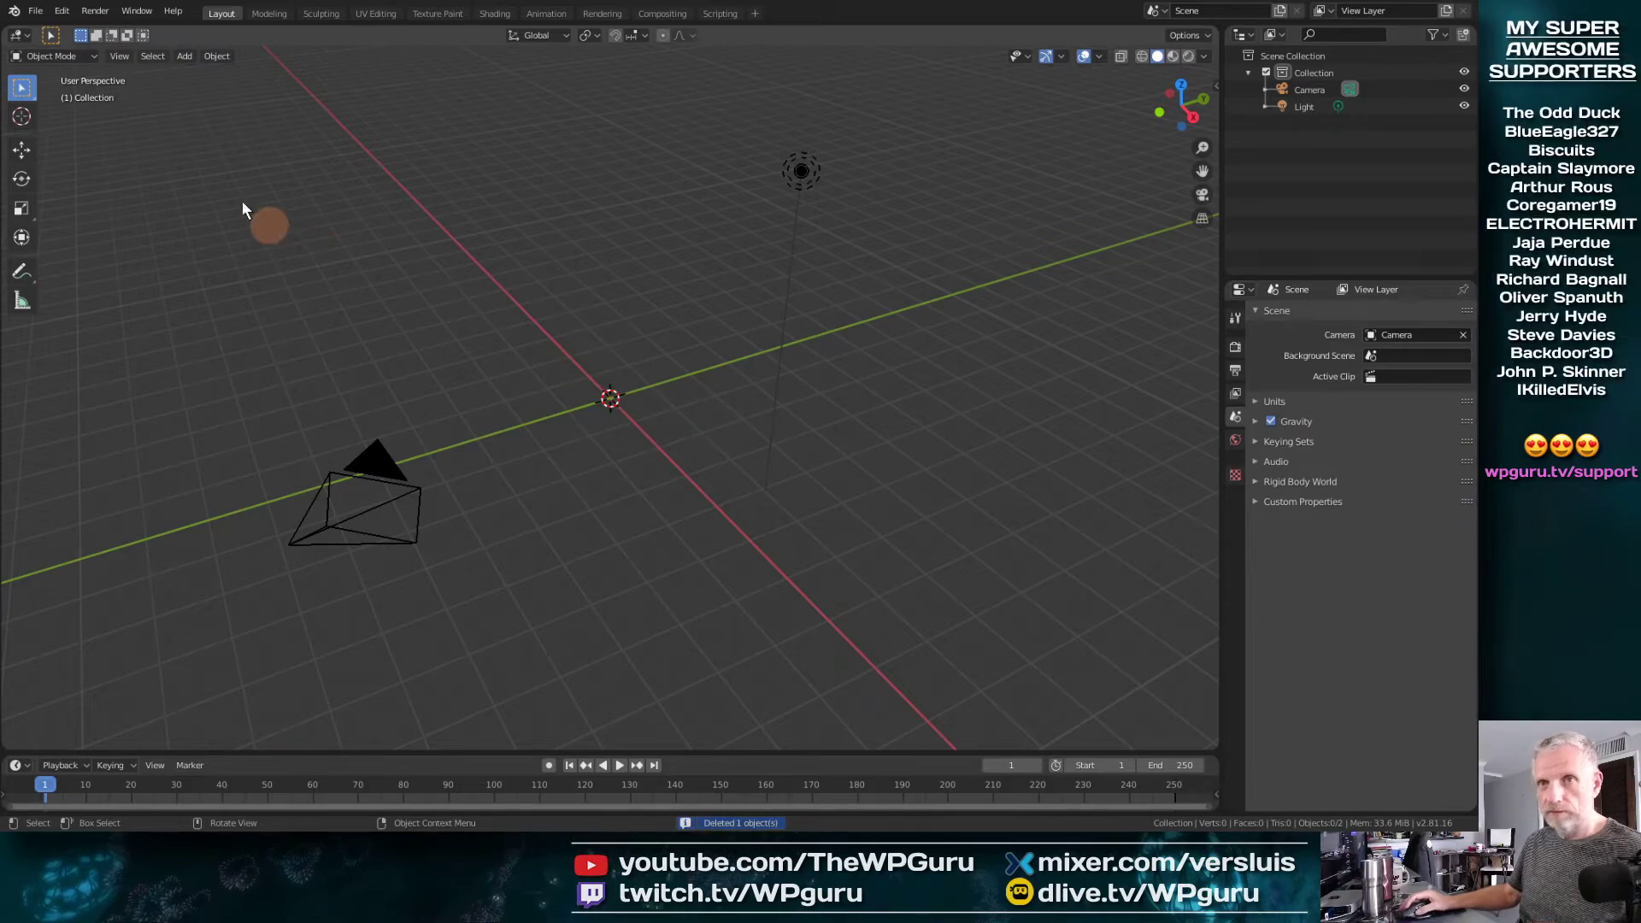
# Look through the Urban 7 folder on the Desktop and its Blend Files subfolder for the blend file, and cancel opening
pyautogui.click(43, 13)
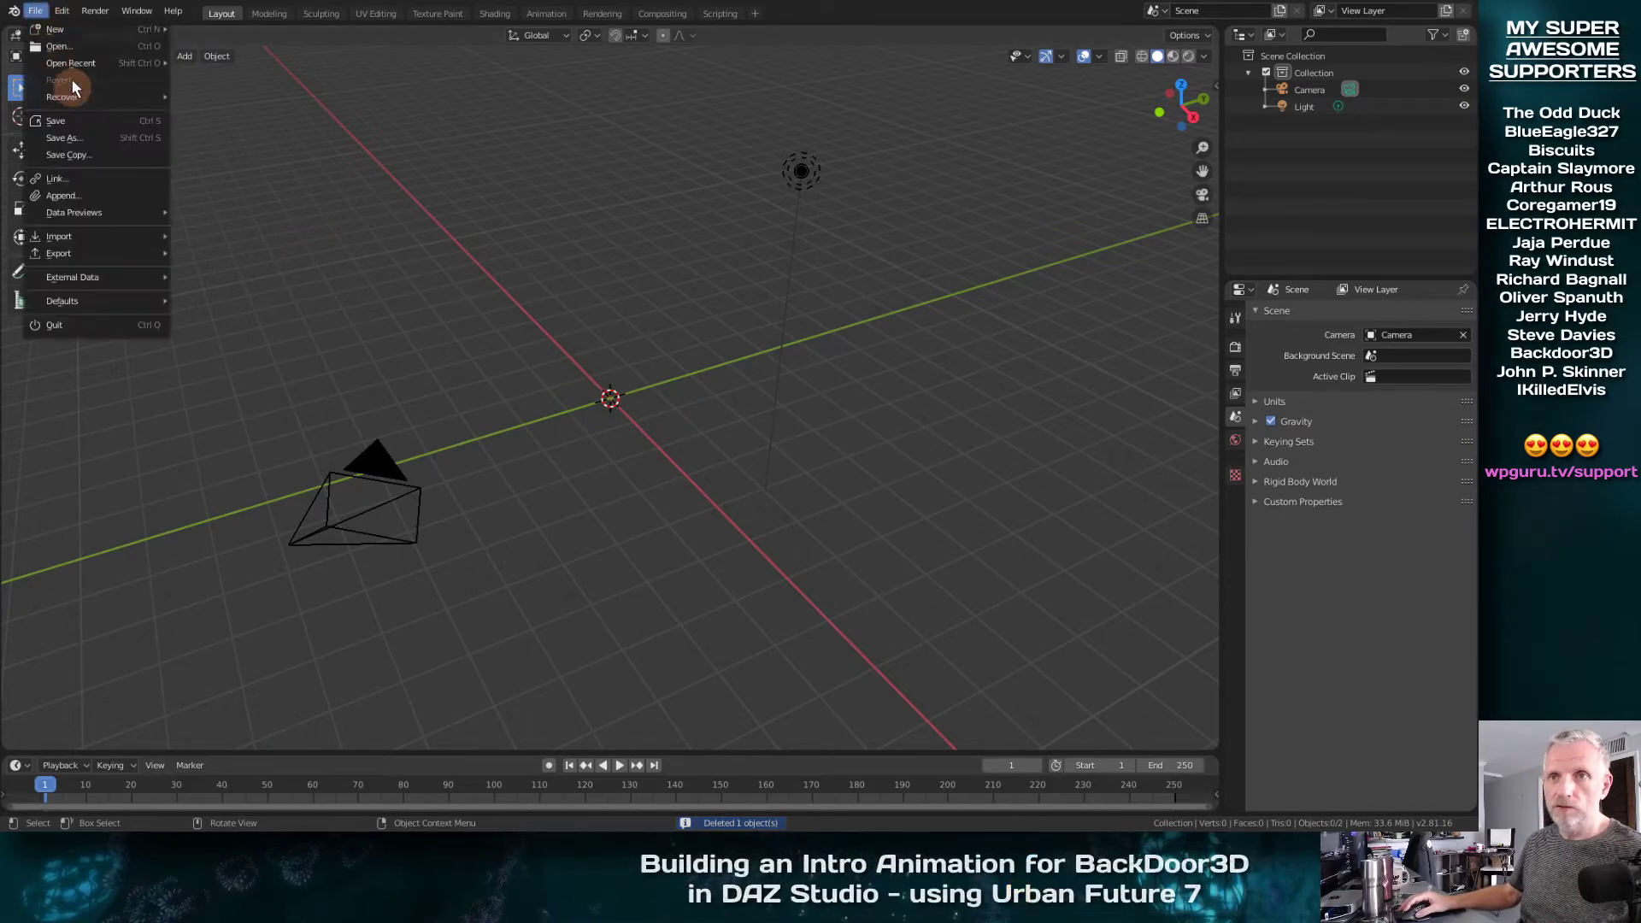
pyautogui.click(72, 50)
pyautogui.click(769, 435)
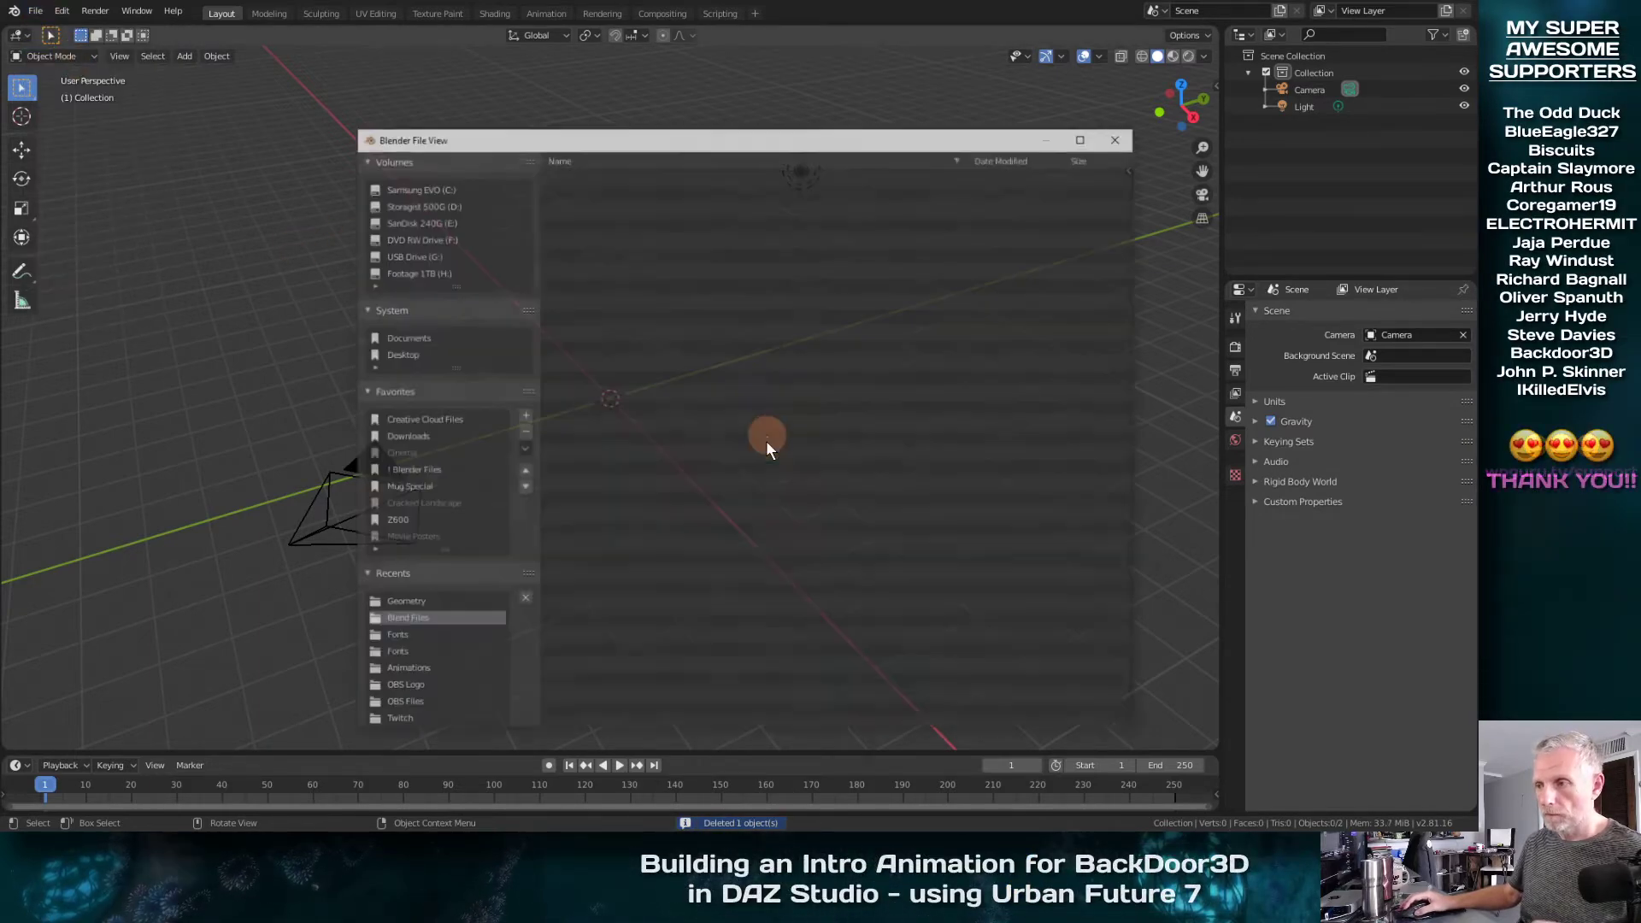
pyautogui.click(413, 354)
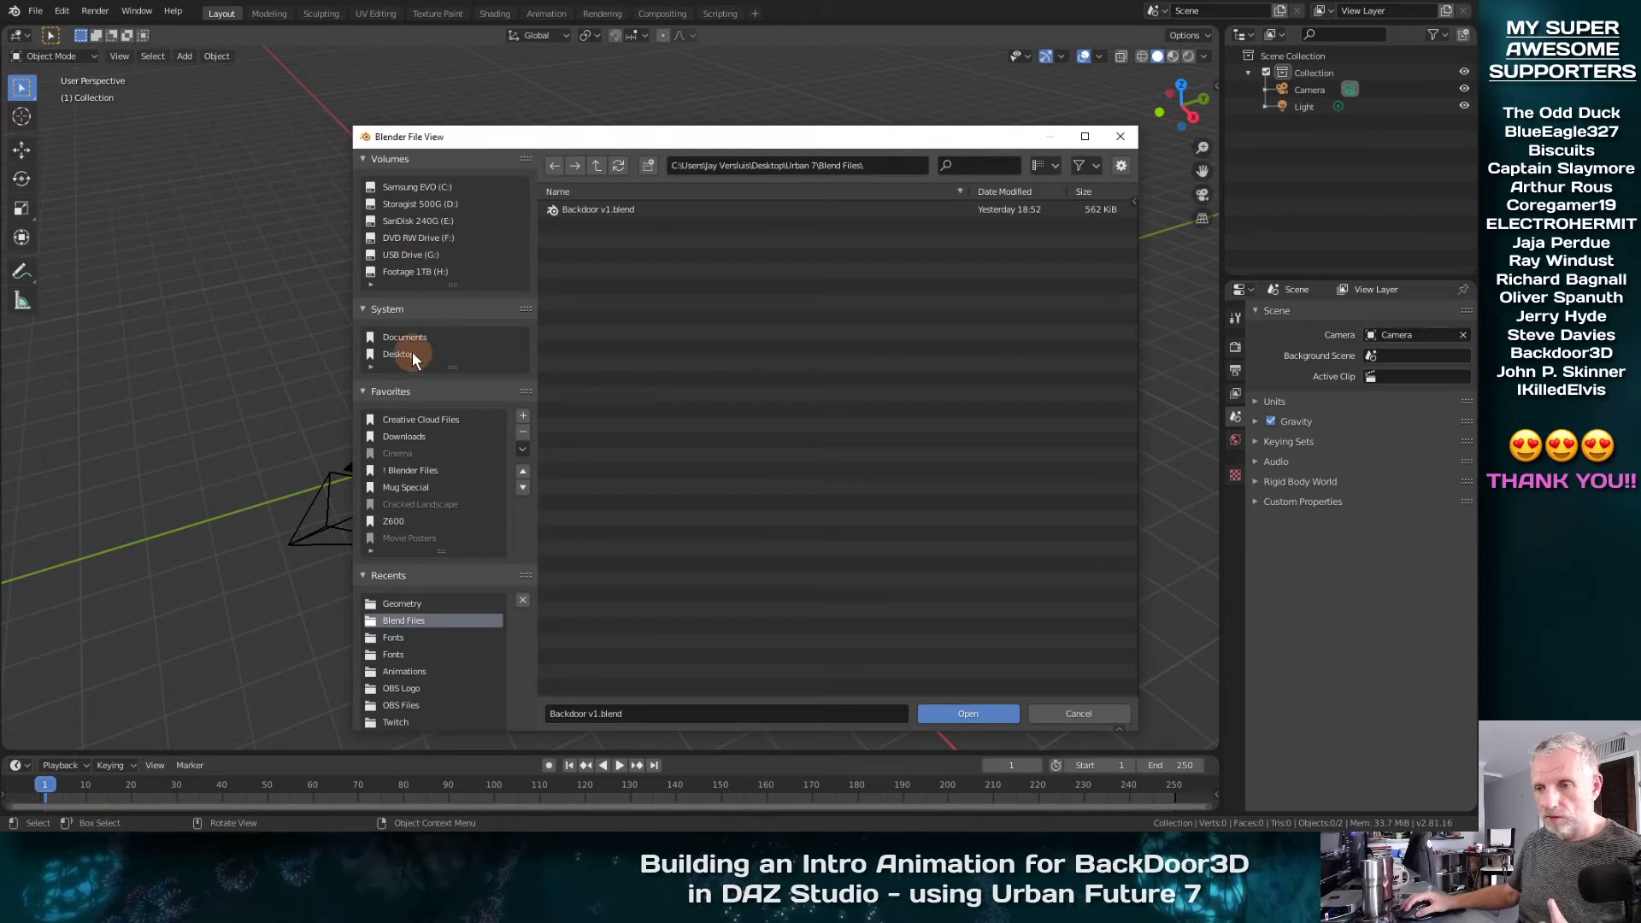
pyautogui.doubleClick(598, 364)
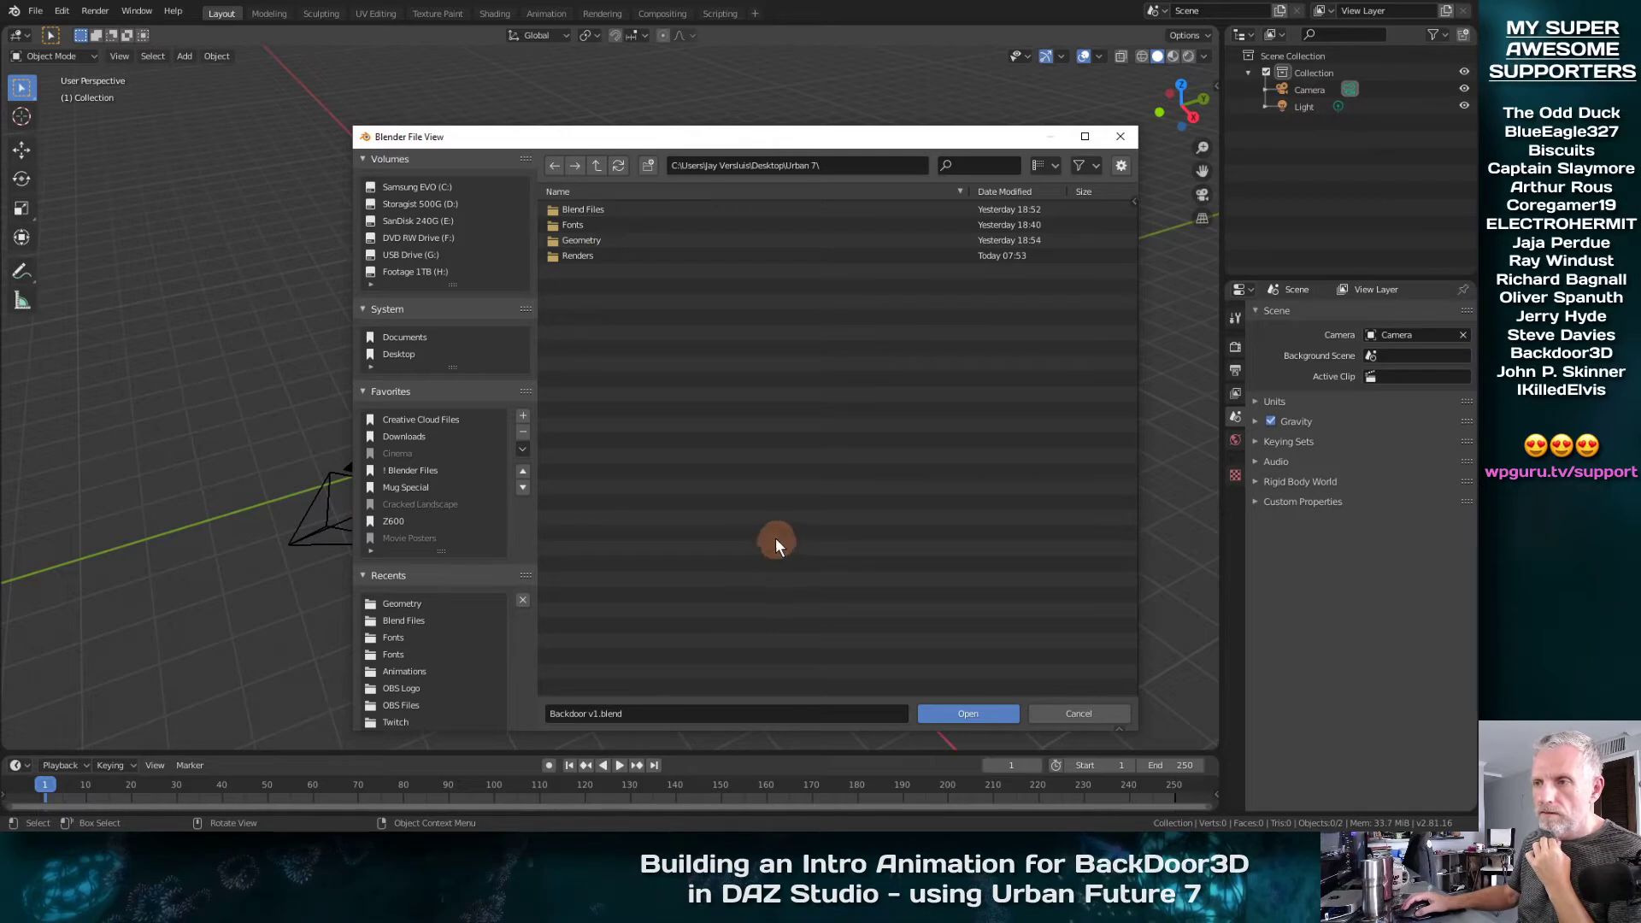
pyautogui.doubleClick(648, 210)
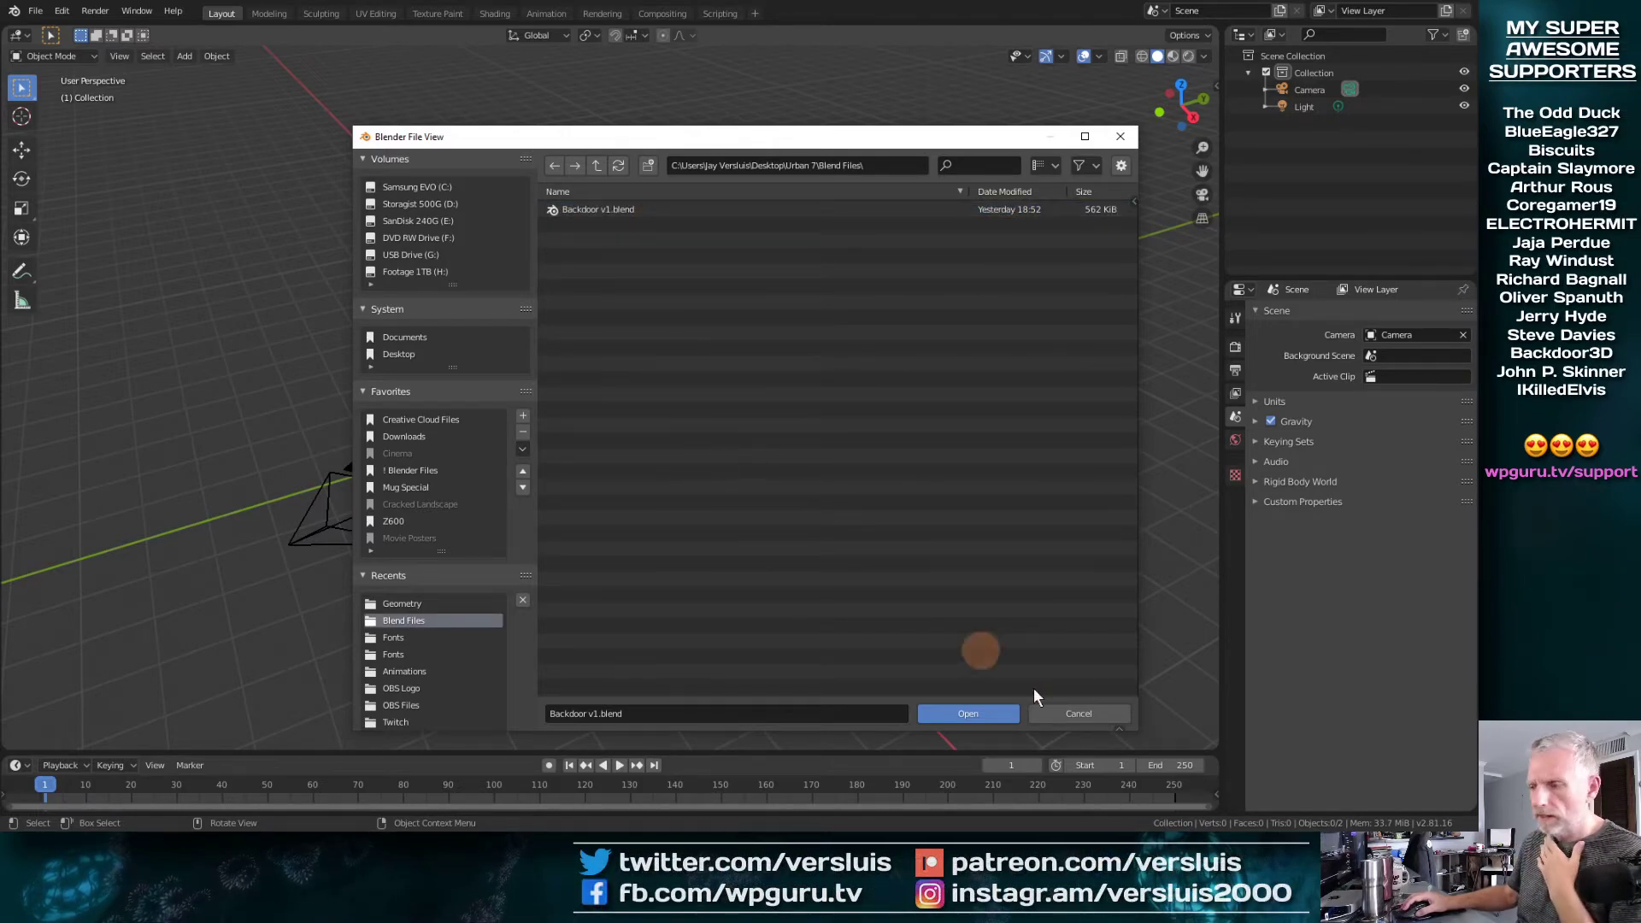
pyautogui.click(1089, 710)
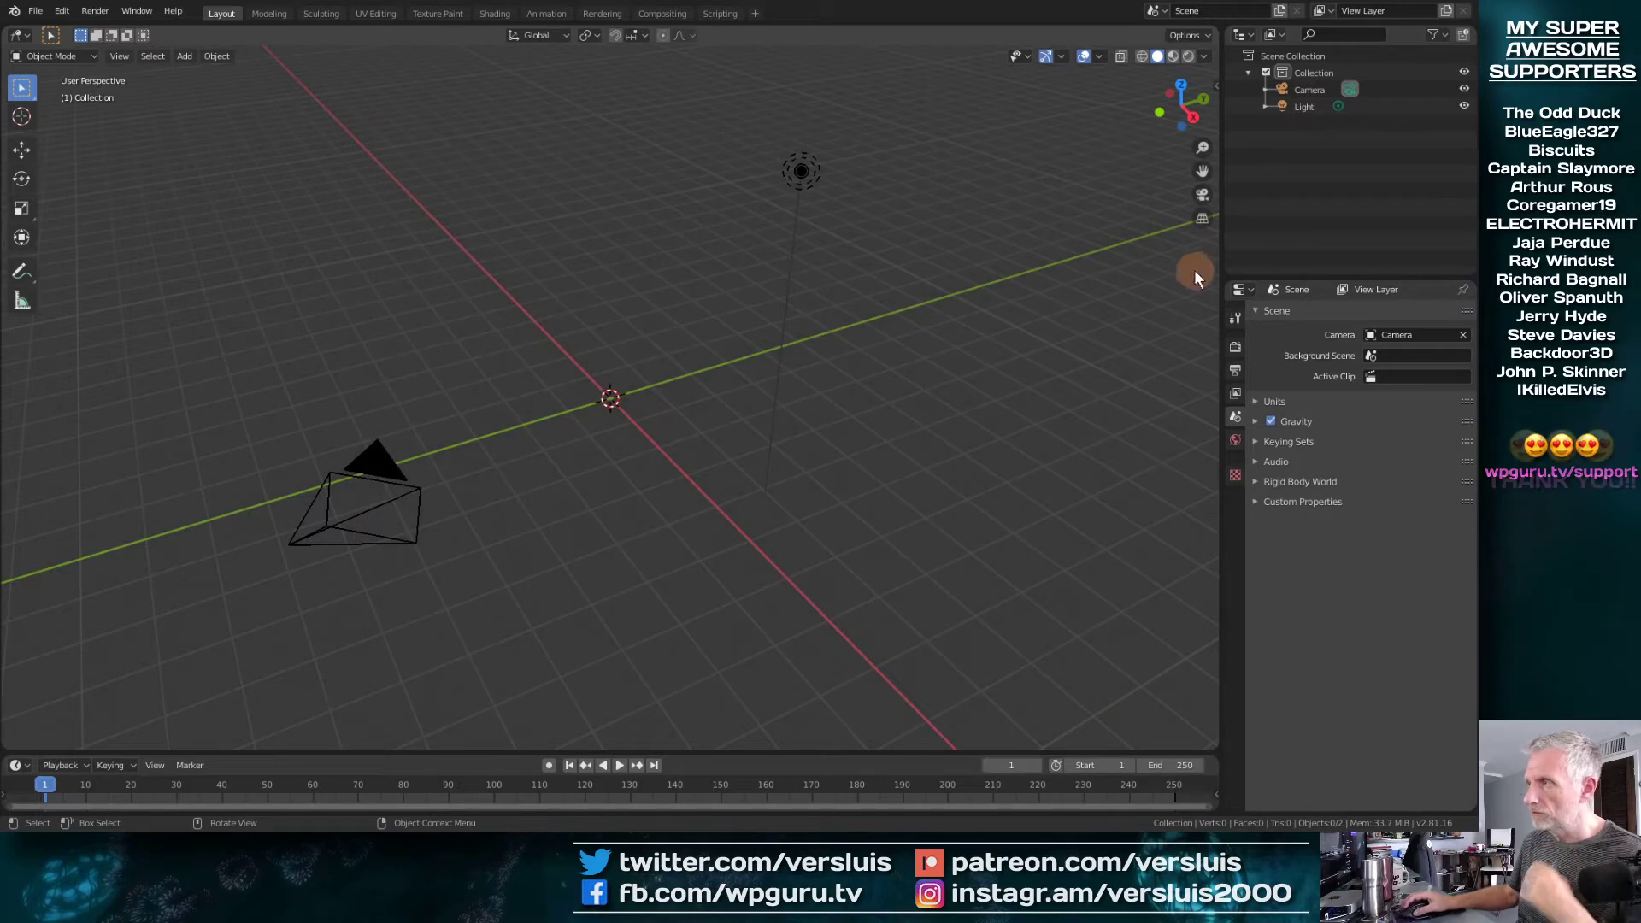
# Leave fullscreen and minimize Blender, and switch to File Explorer to show the Downloads folder
pyautogui.click(134, 12)
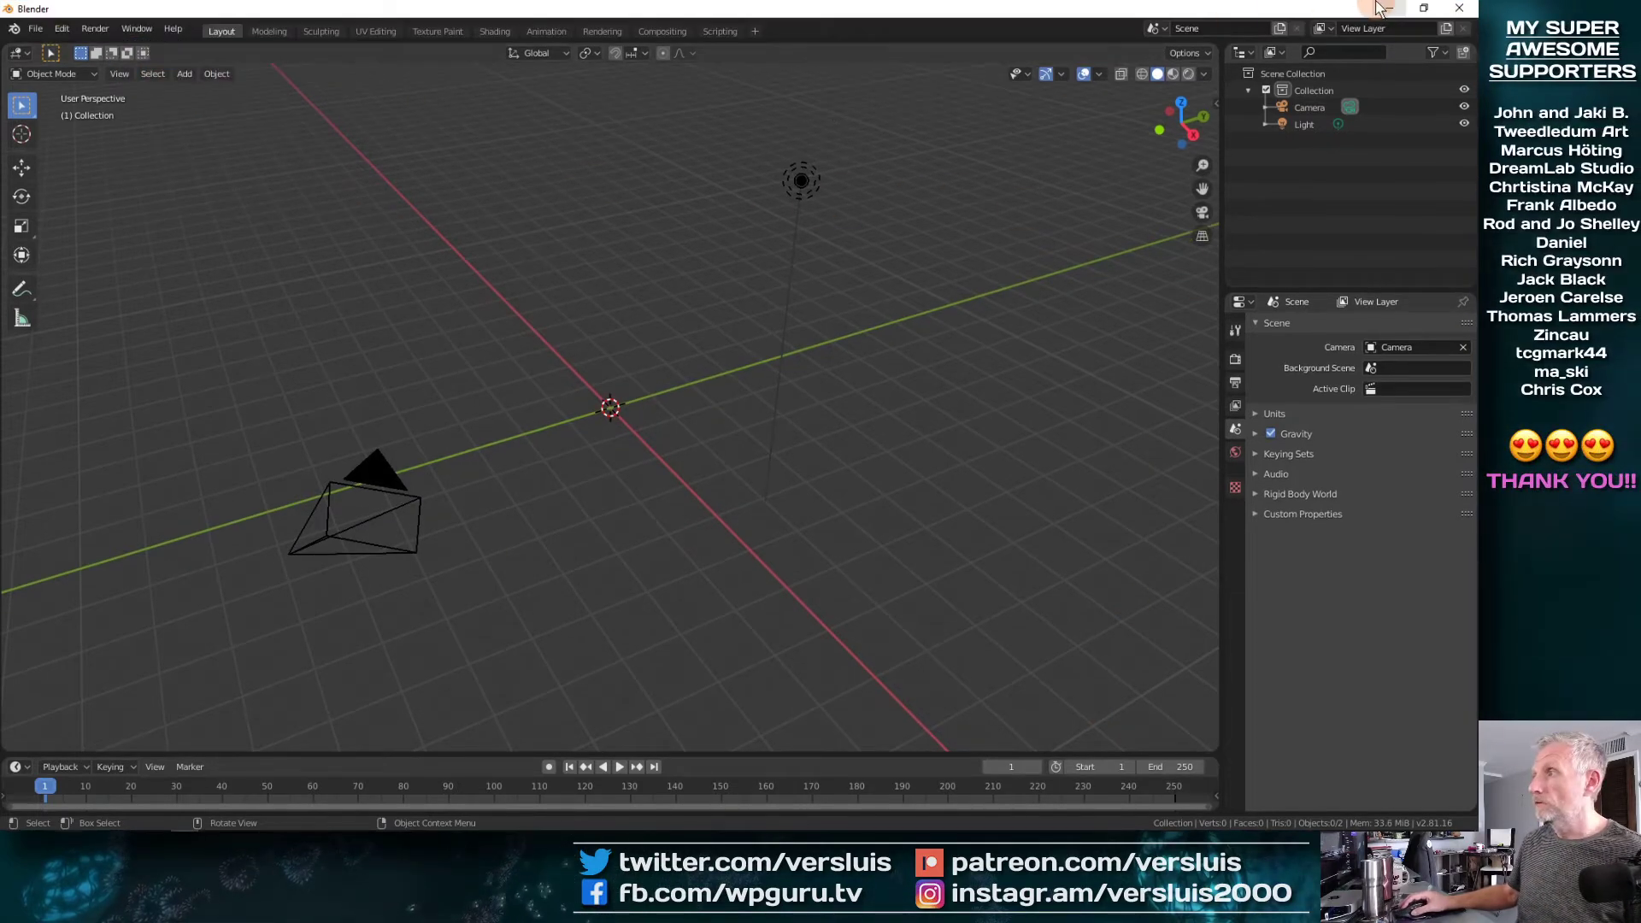
pyautogui.click(1383, 8)
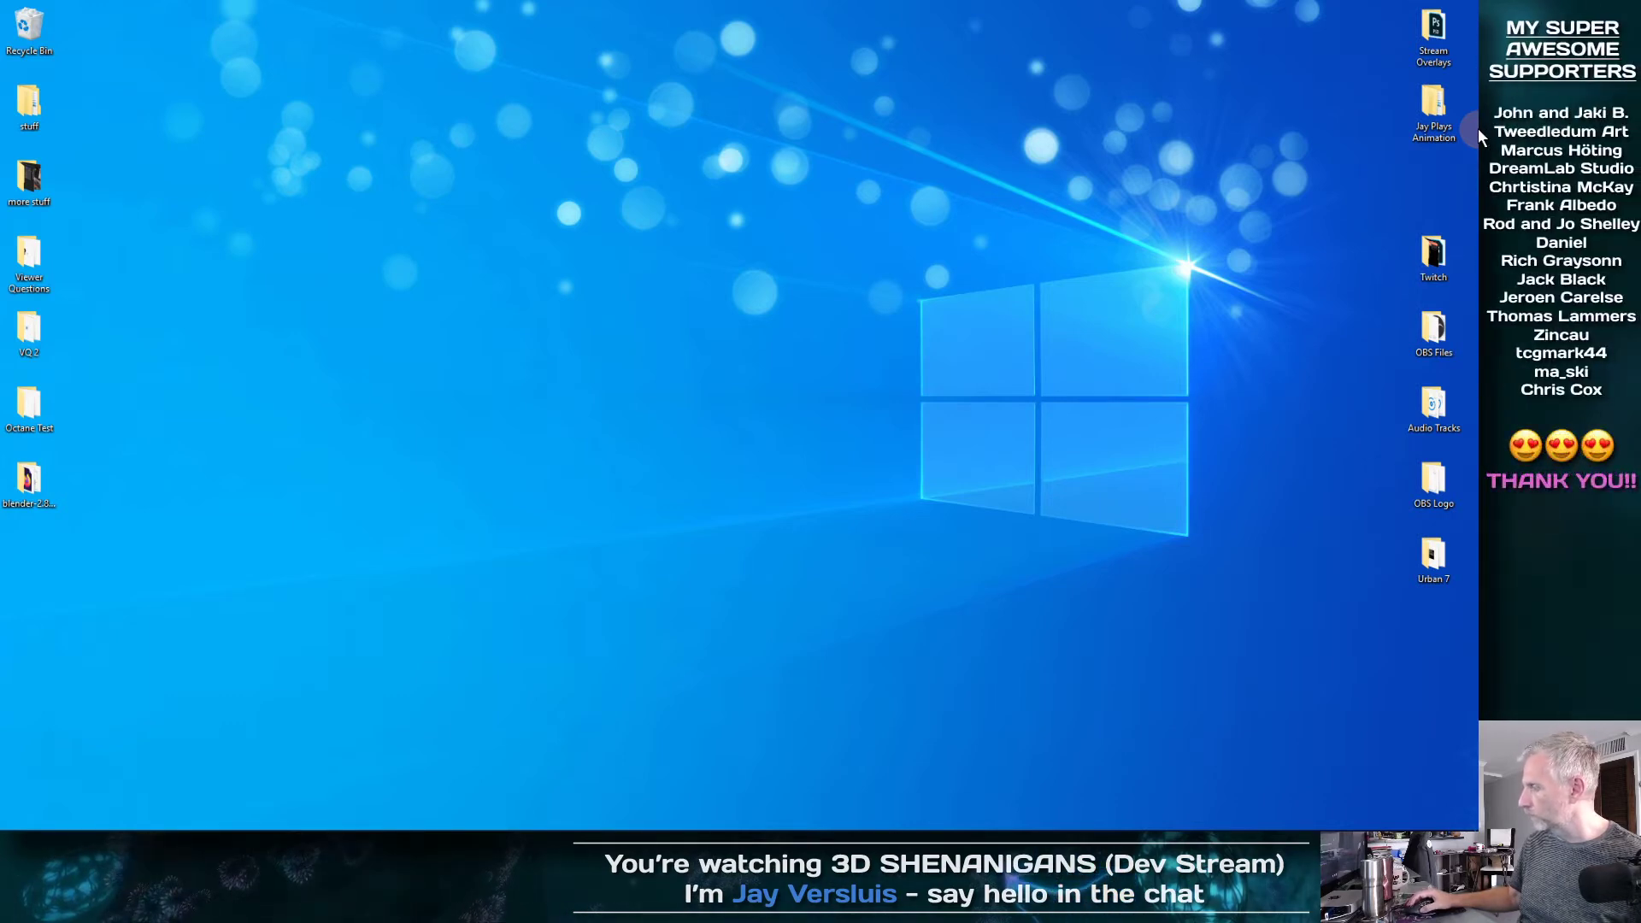
pyautogui.click(130, 825)
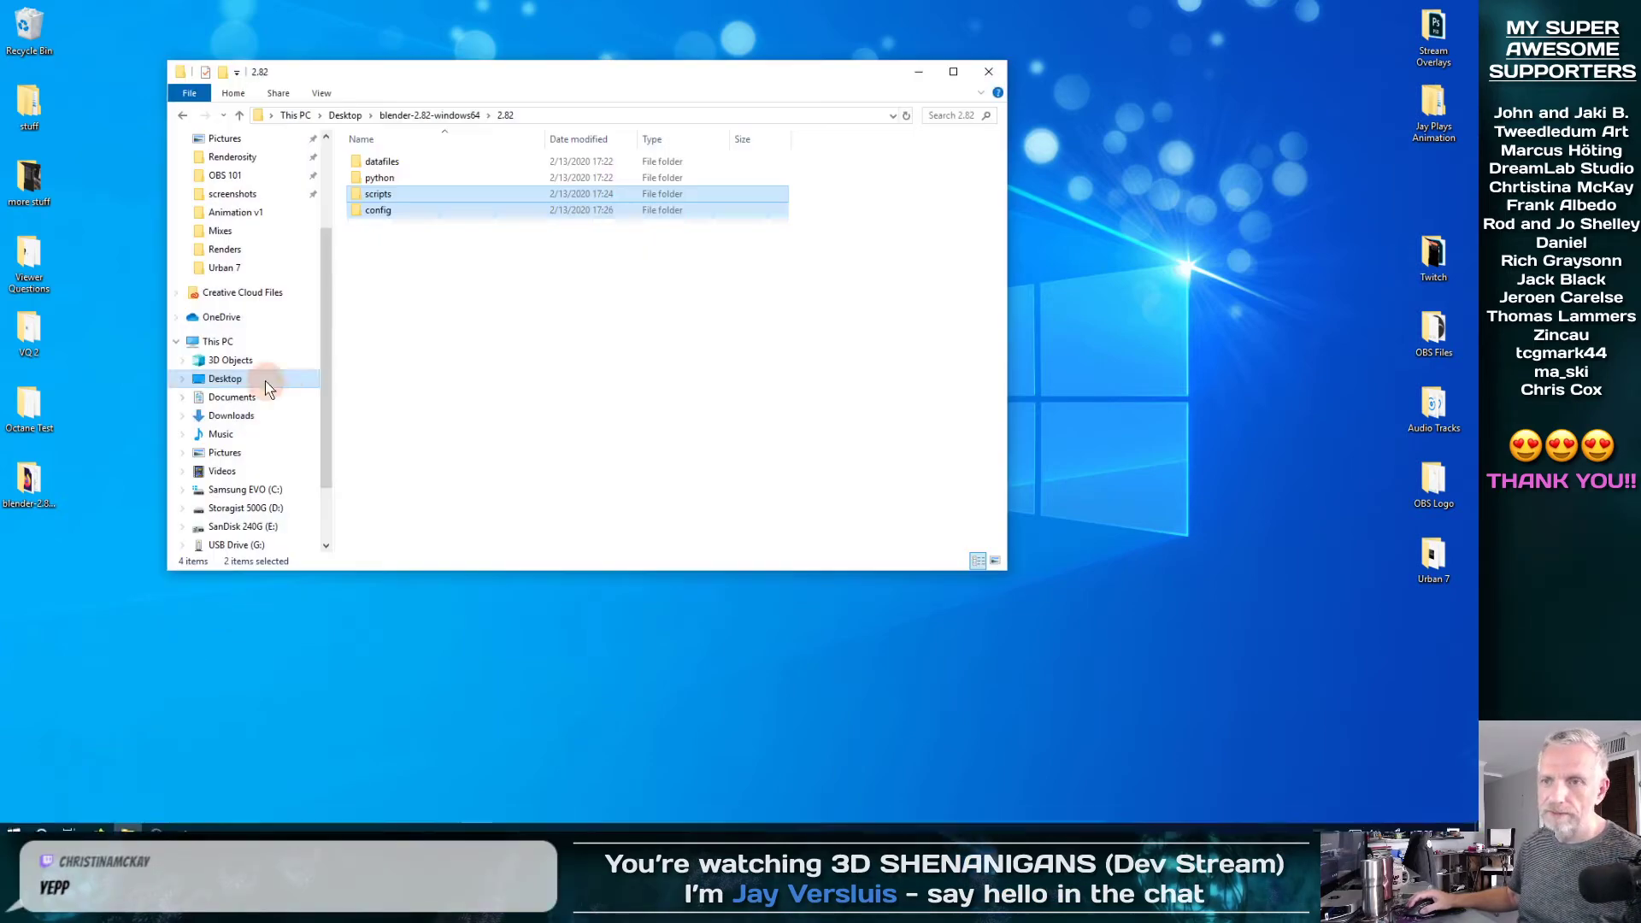
pyautogui.click(264, 418)
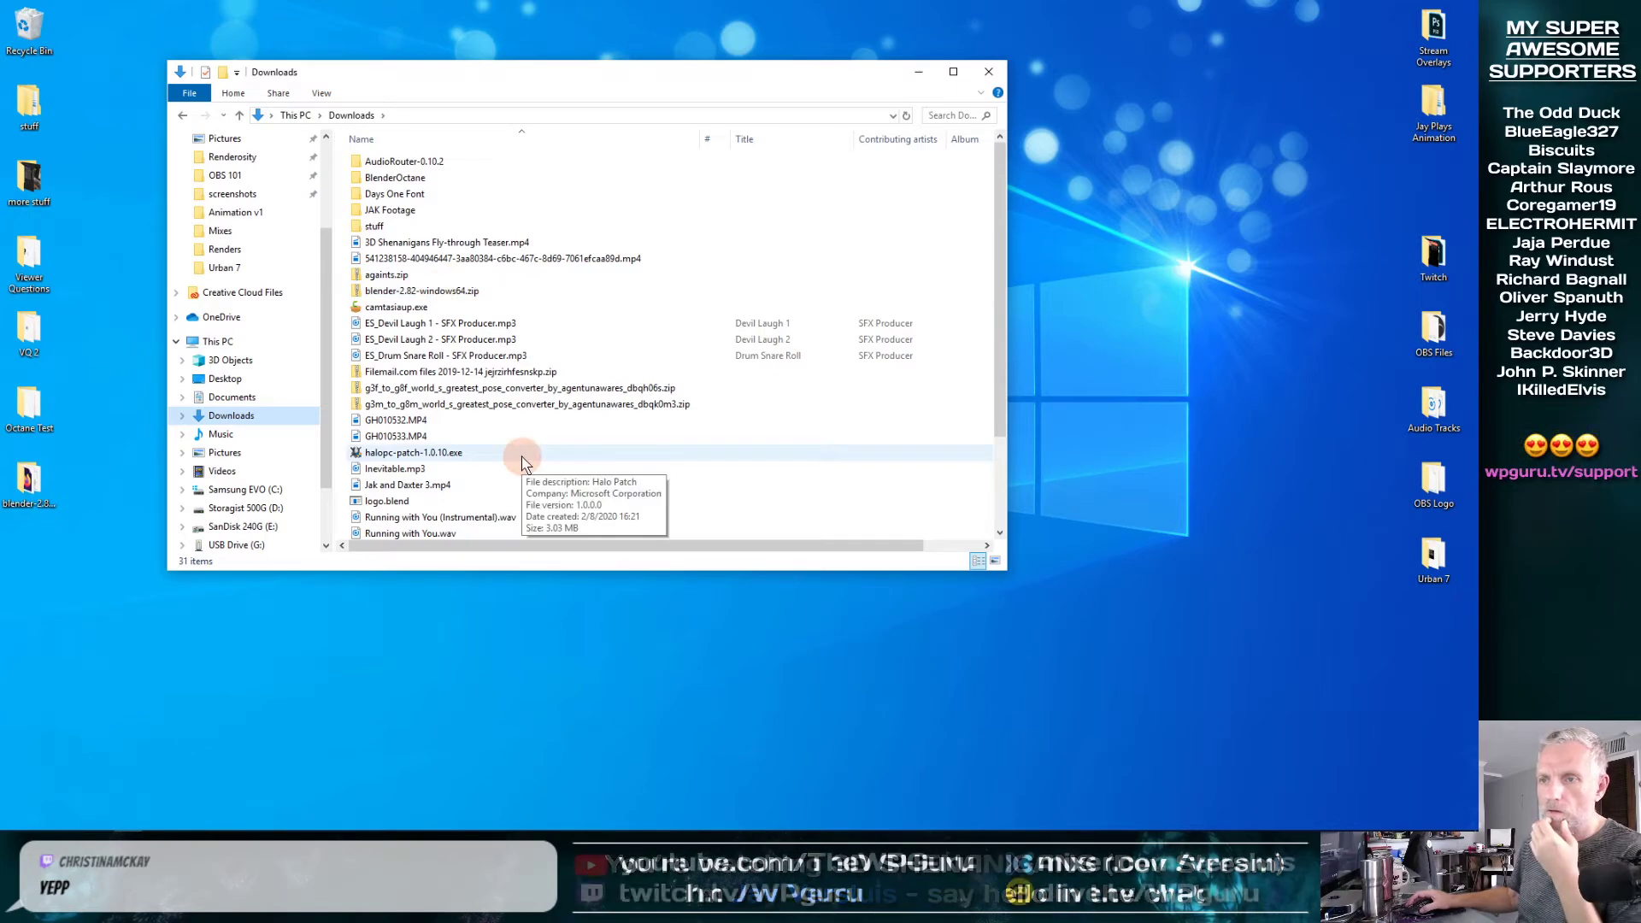
# Move logo.blend from Downloads into the Urban 7 folder on the desktop, leaving only the Urban 7 window open
pyautogui.rightClick(395, 503)
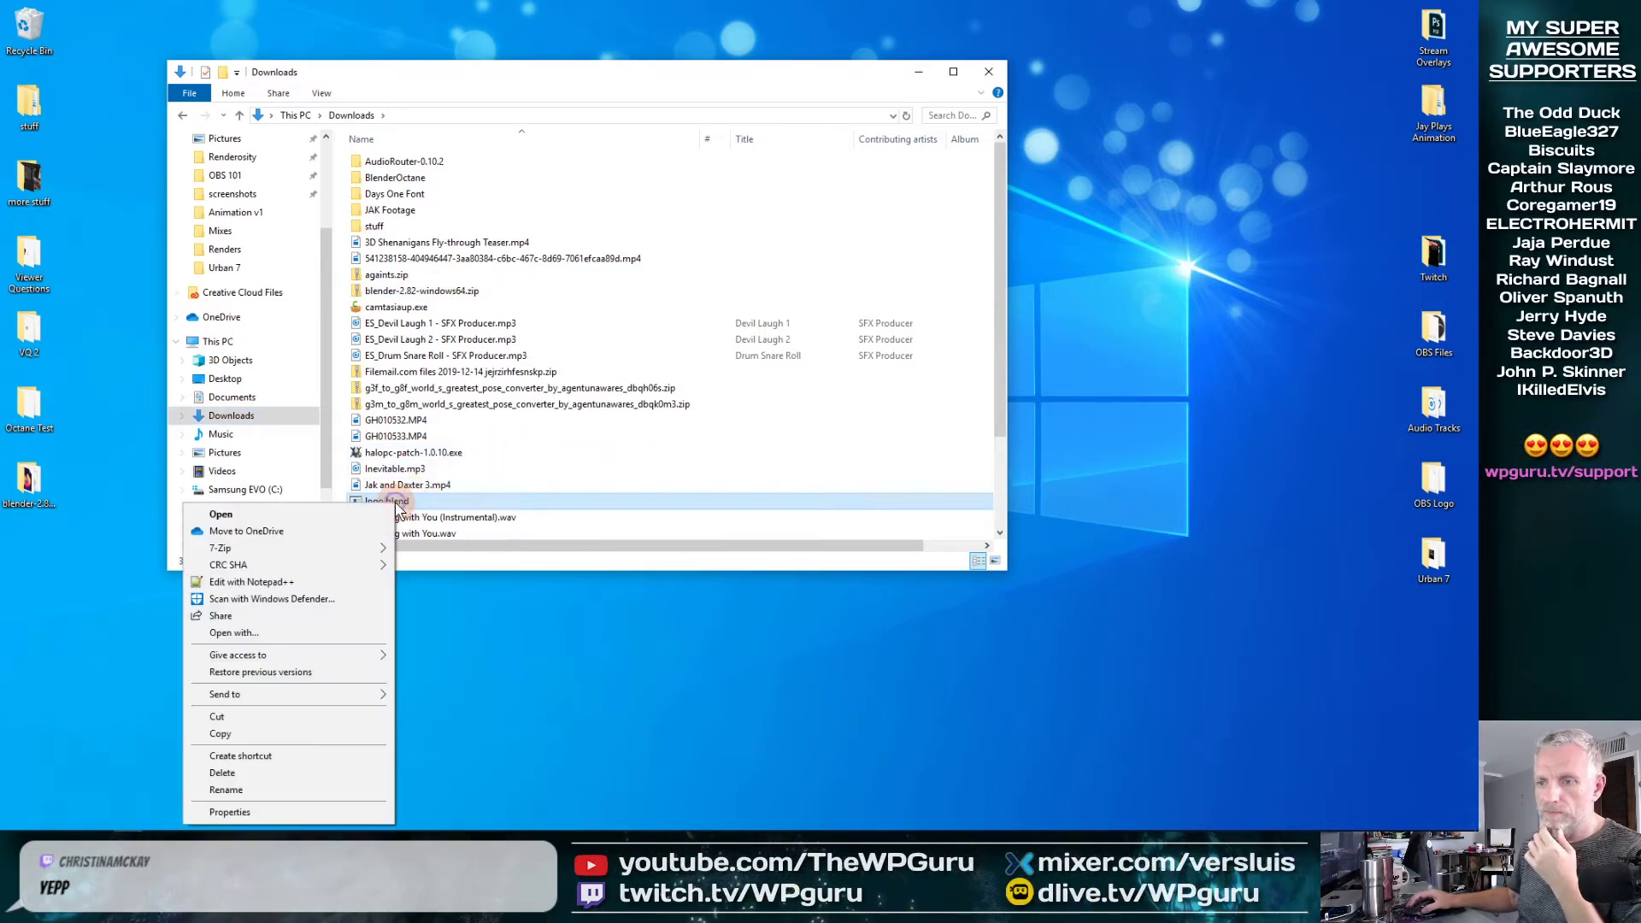
pyautogui.click(373, 732)
pyautogui.moveTo(393, 501); pyautogui.dragTo(1438, 559)
pyautogui.doubleClick(1433, 555)
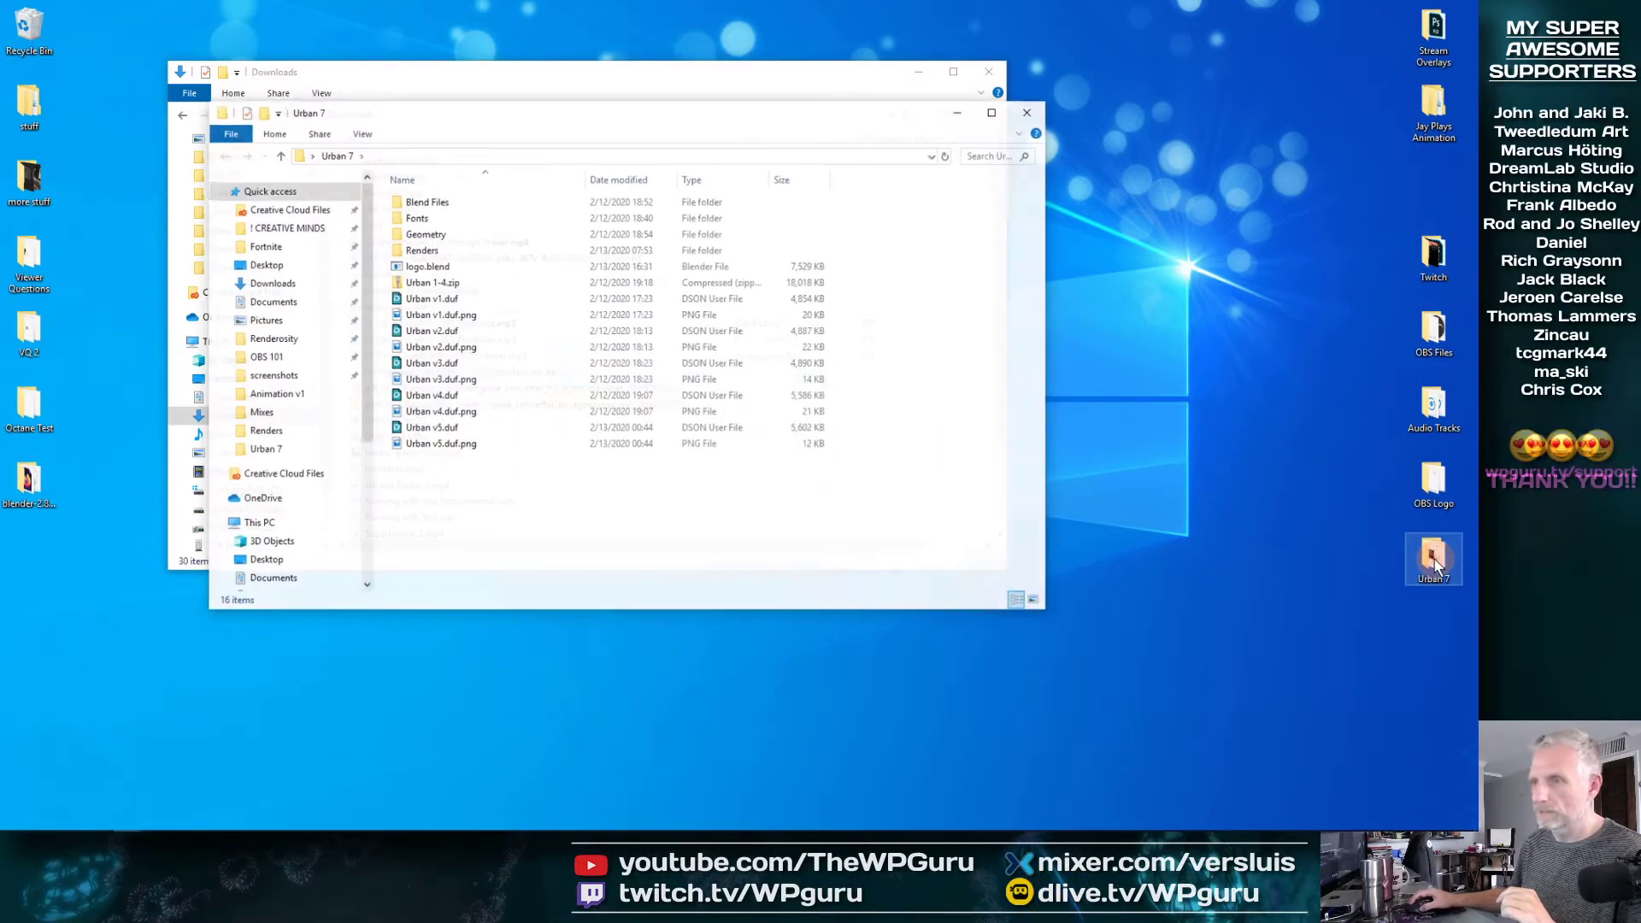
pyautogui.click(985, 73)
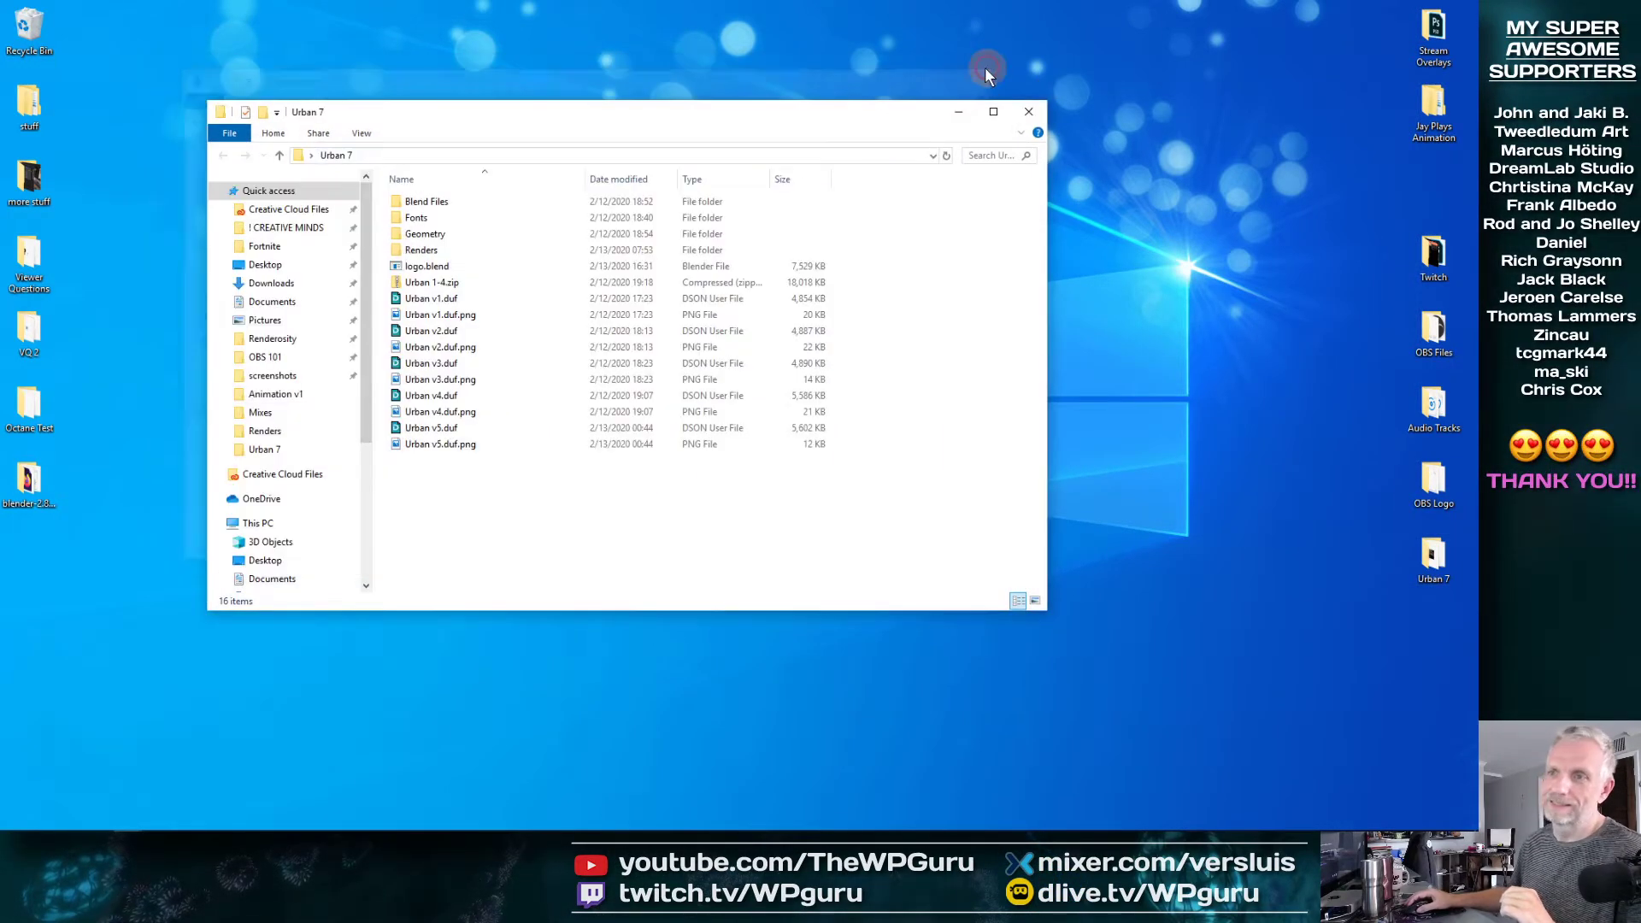
# Rename logo.blend to "BackDoor by" followed by the creator's first name, keeping the .blend extension
pyautogui.click(431, 268)
pyautogui.click(476, 268)
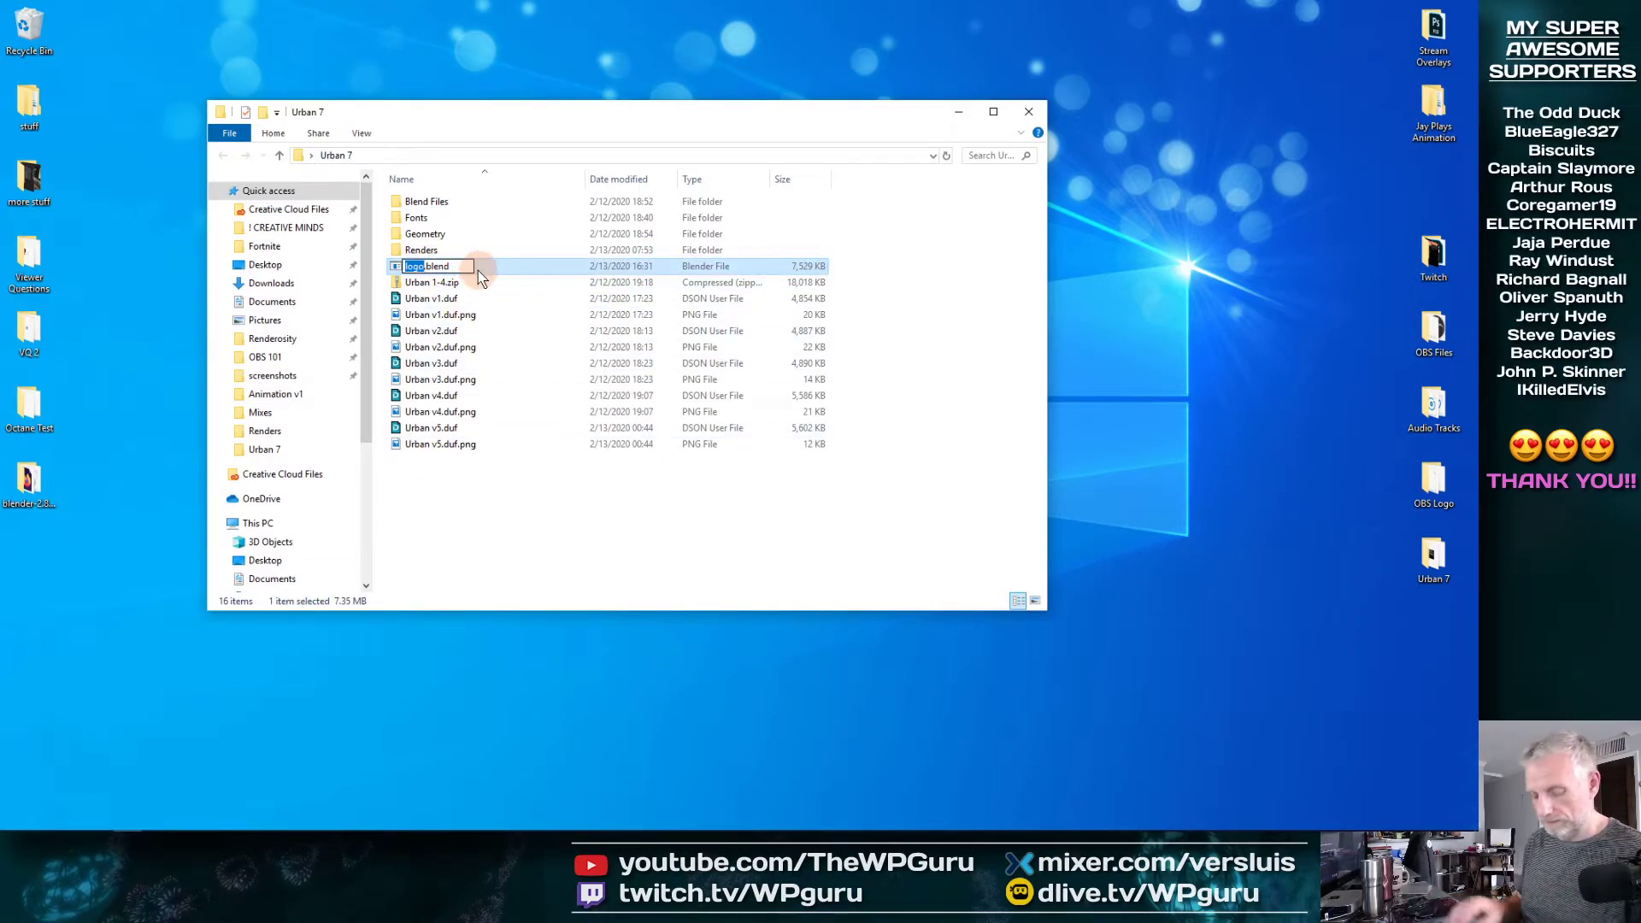
pyautogui.write('BackDoor')
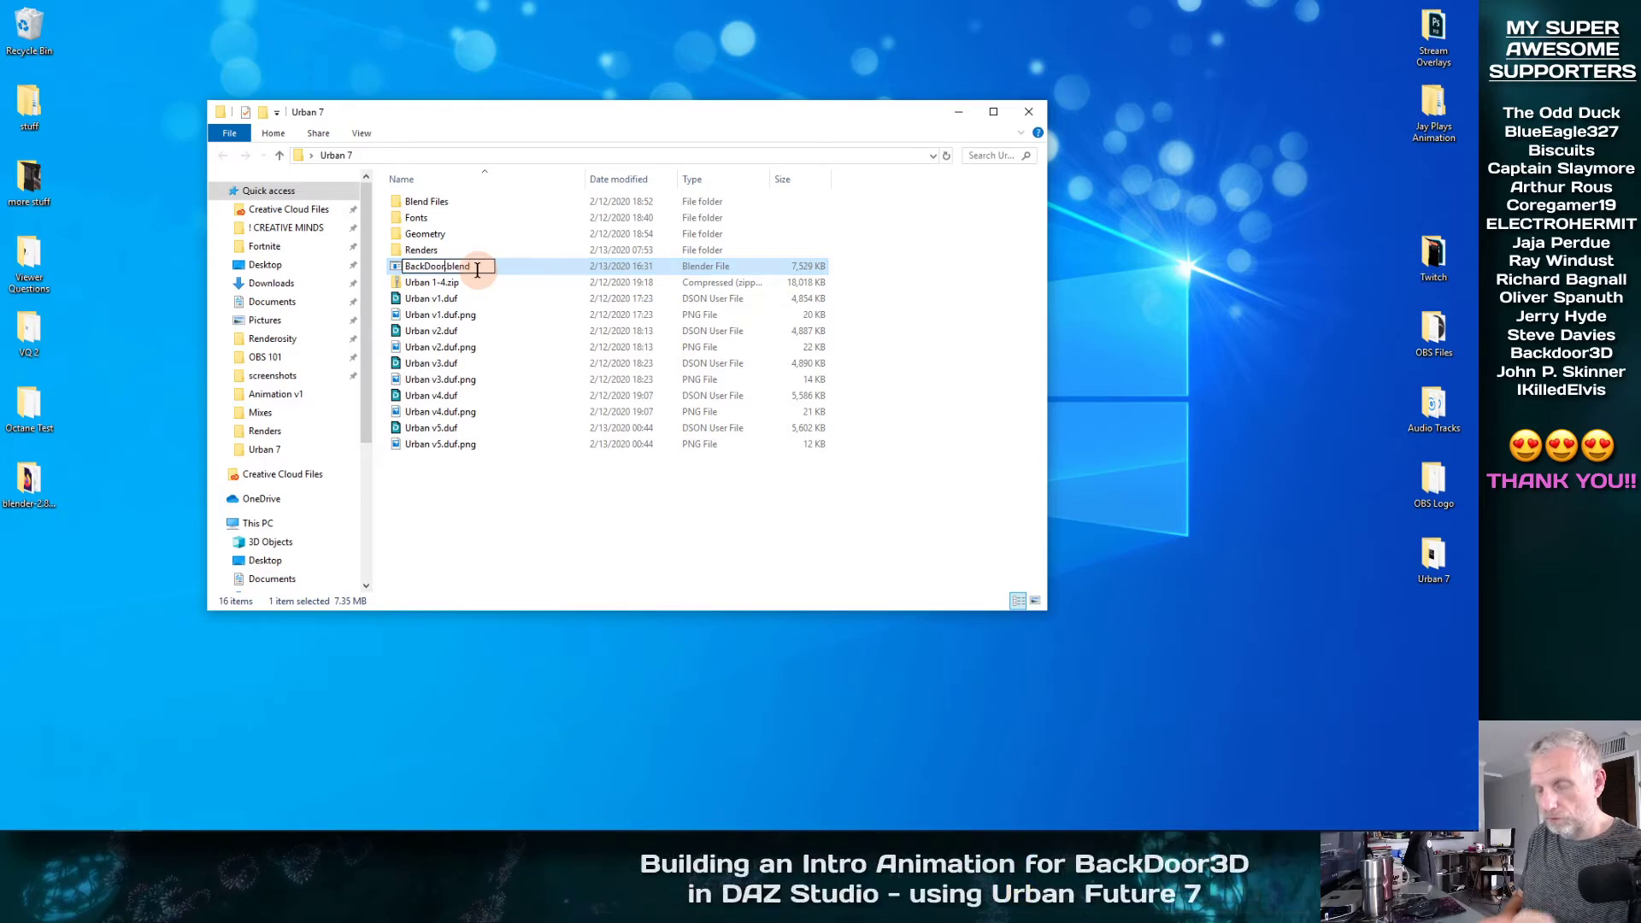
pyautogui.write(' by Ch')
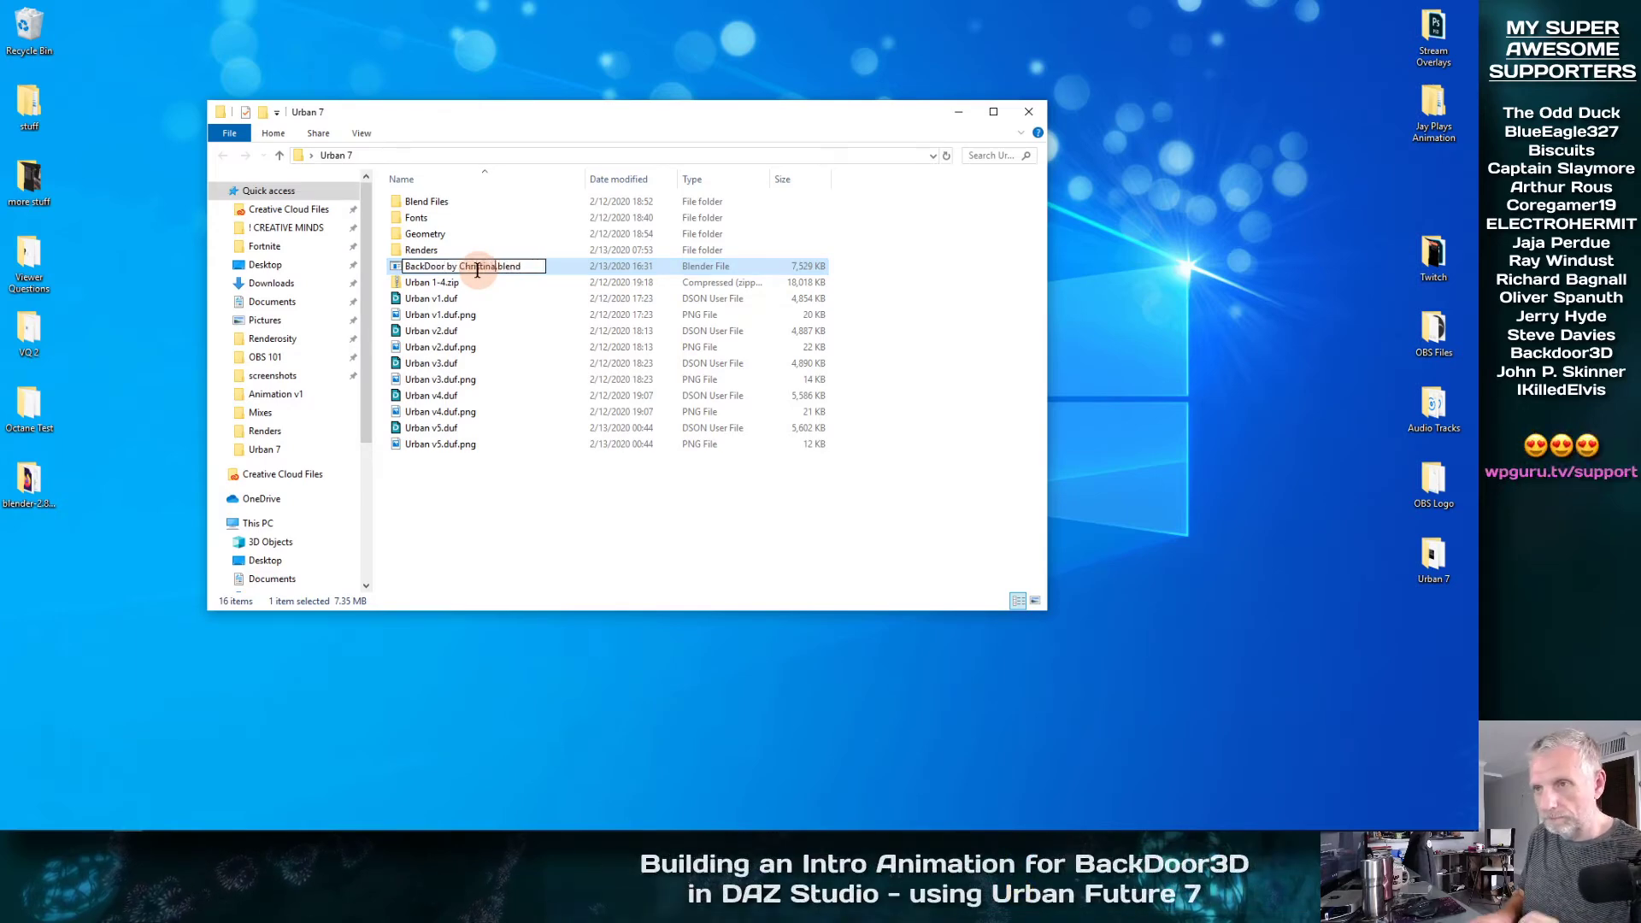
pyautogui.write('ris')
pyautogui.press('Return')
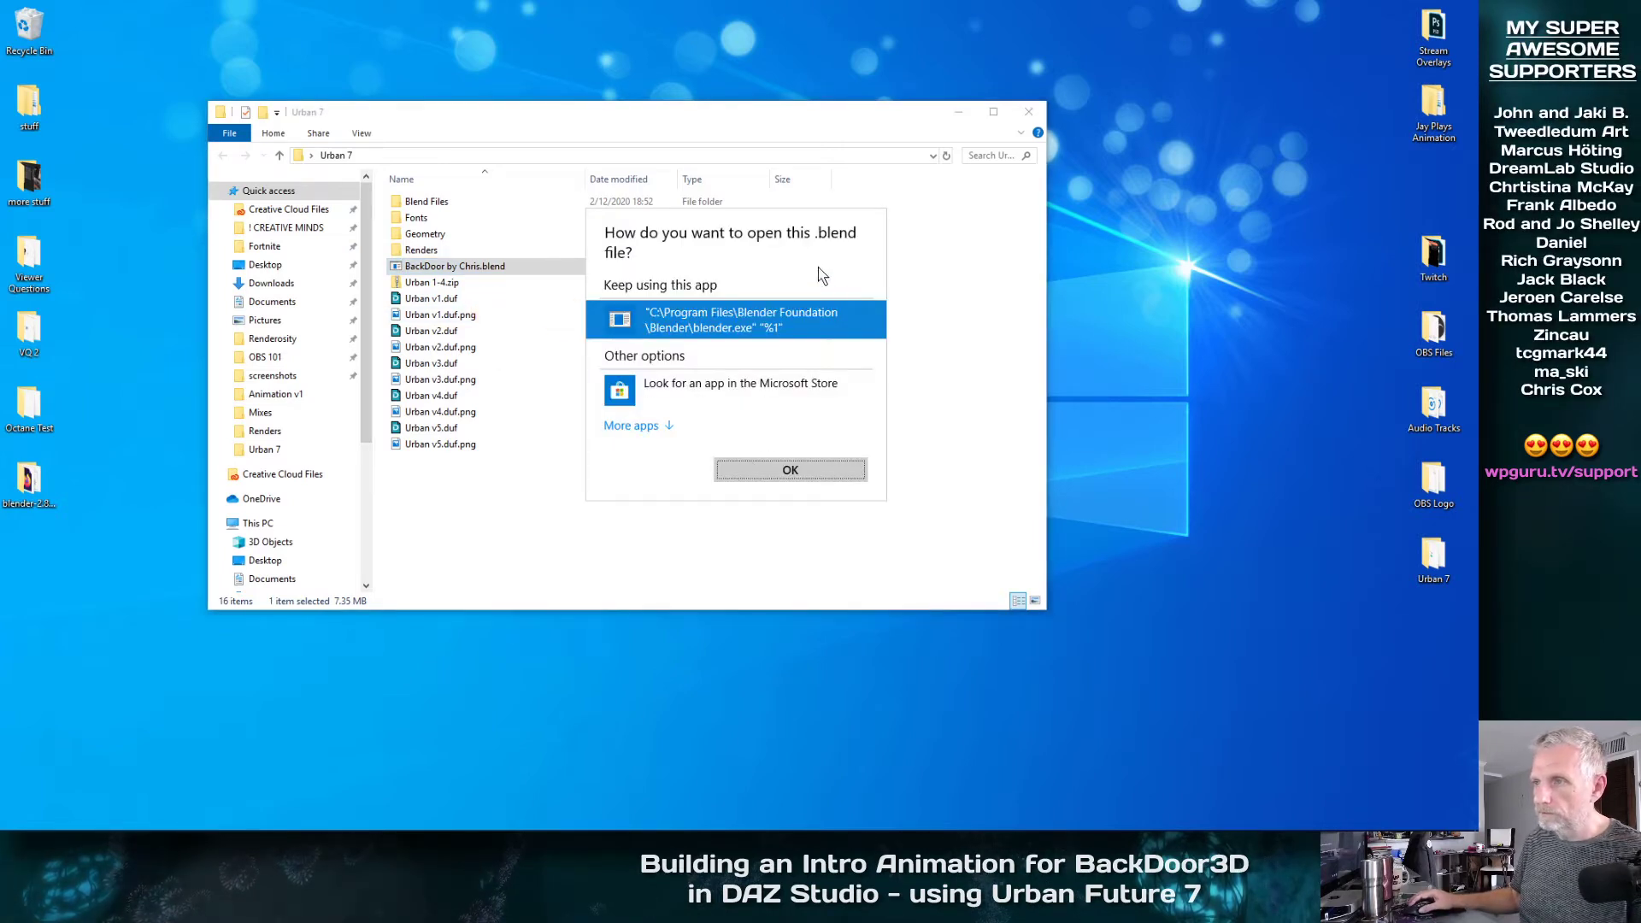
# Check the other apps offered for opening the blend file, and keep using Blender for this file type
pyautogui.click(669, 426)
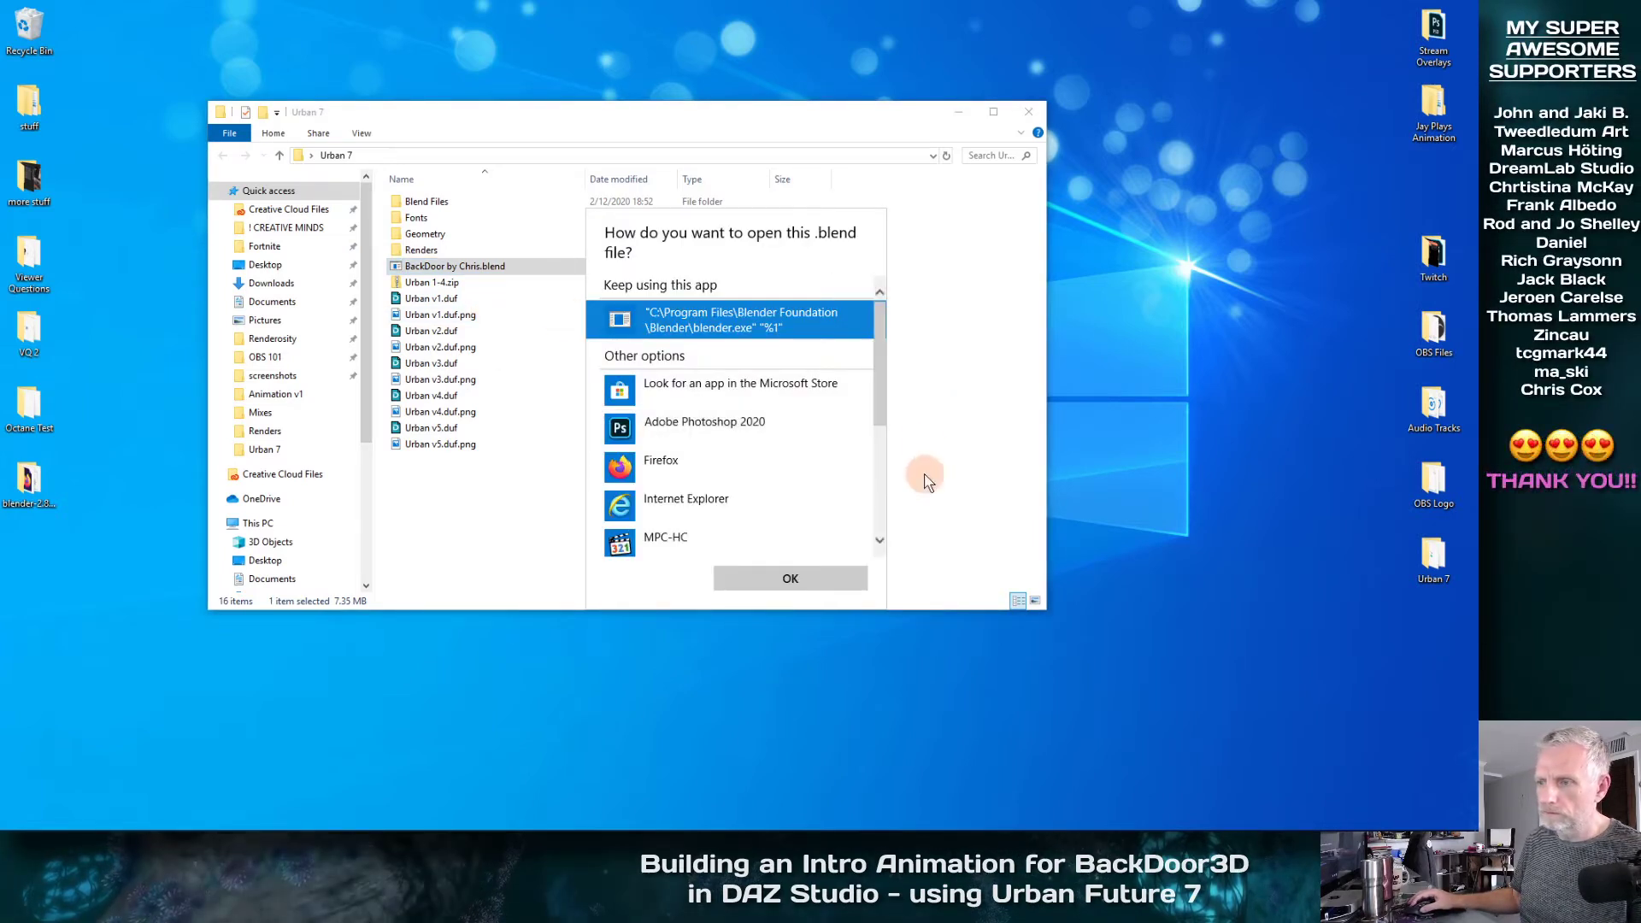
pyautogui.moveTo(881, 399); pyautogui.dragTo(885, 523)
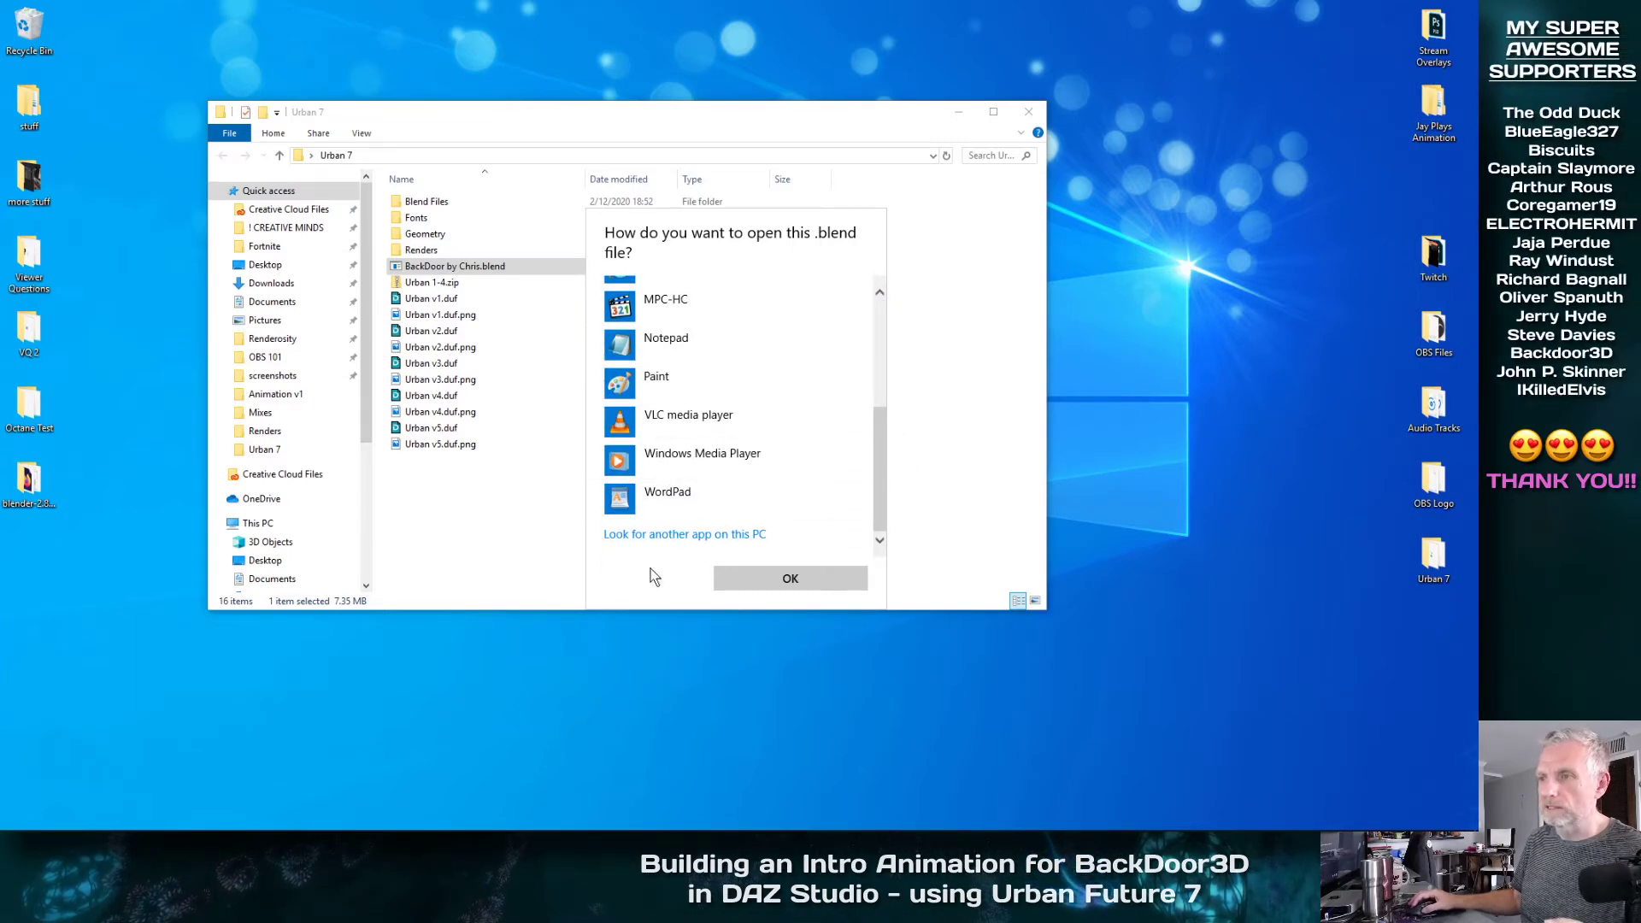
pyautogui.moveTo(883, 484); pyautogui.dragTo(880, 346)
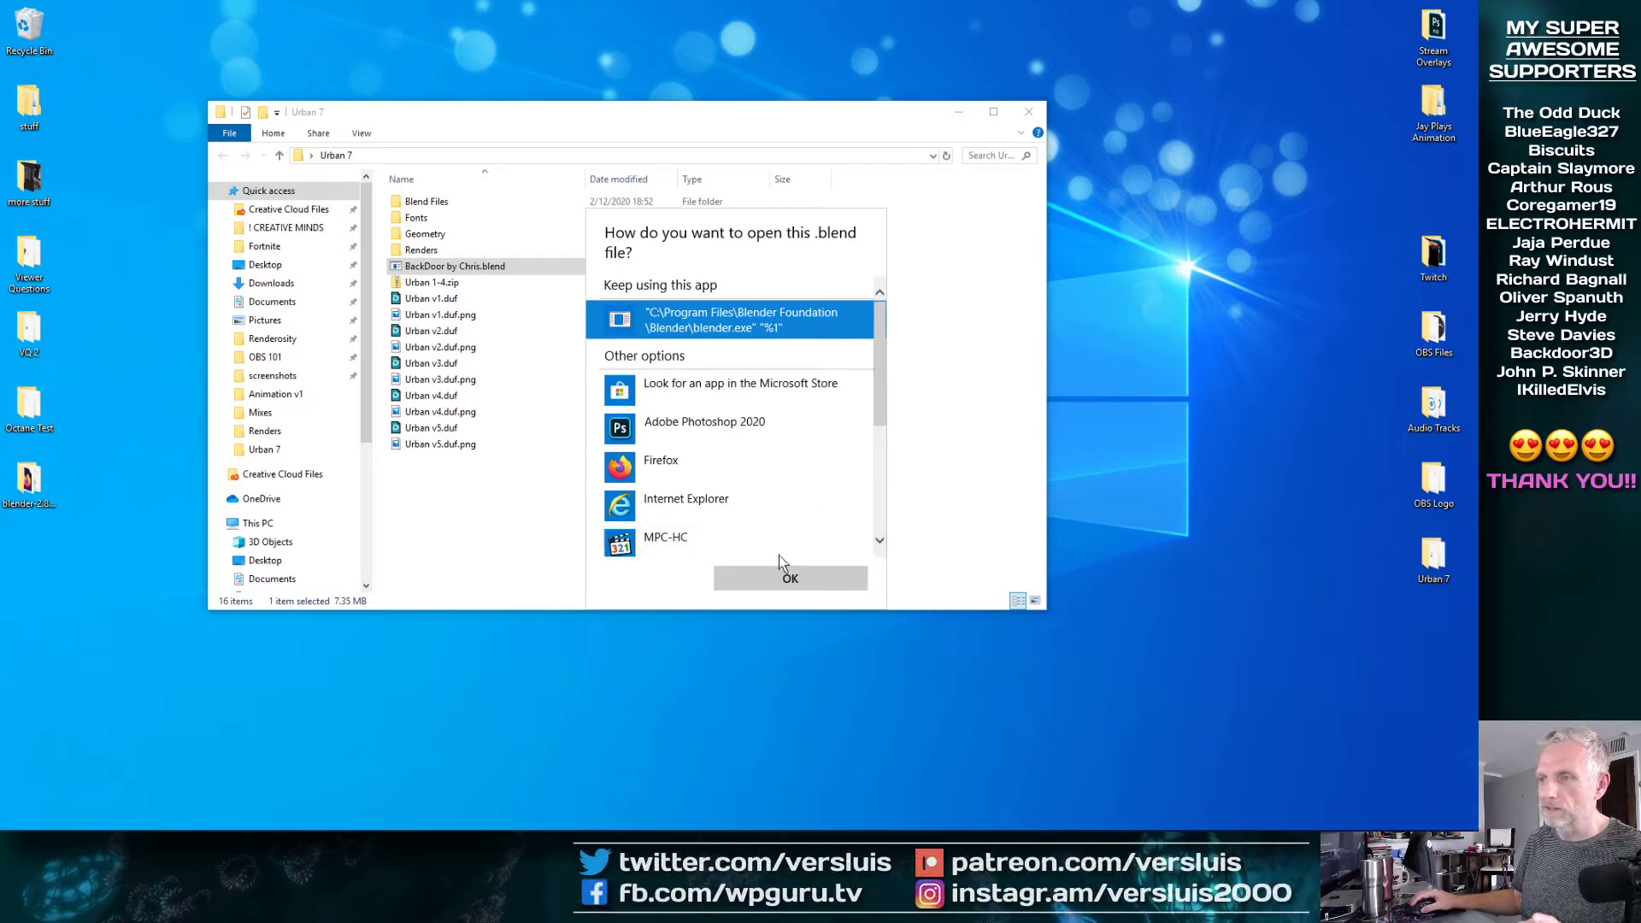
pyautogui.click(787, 579)
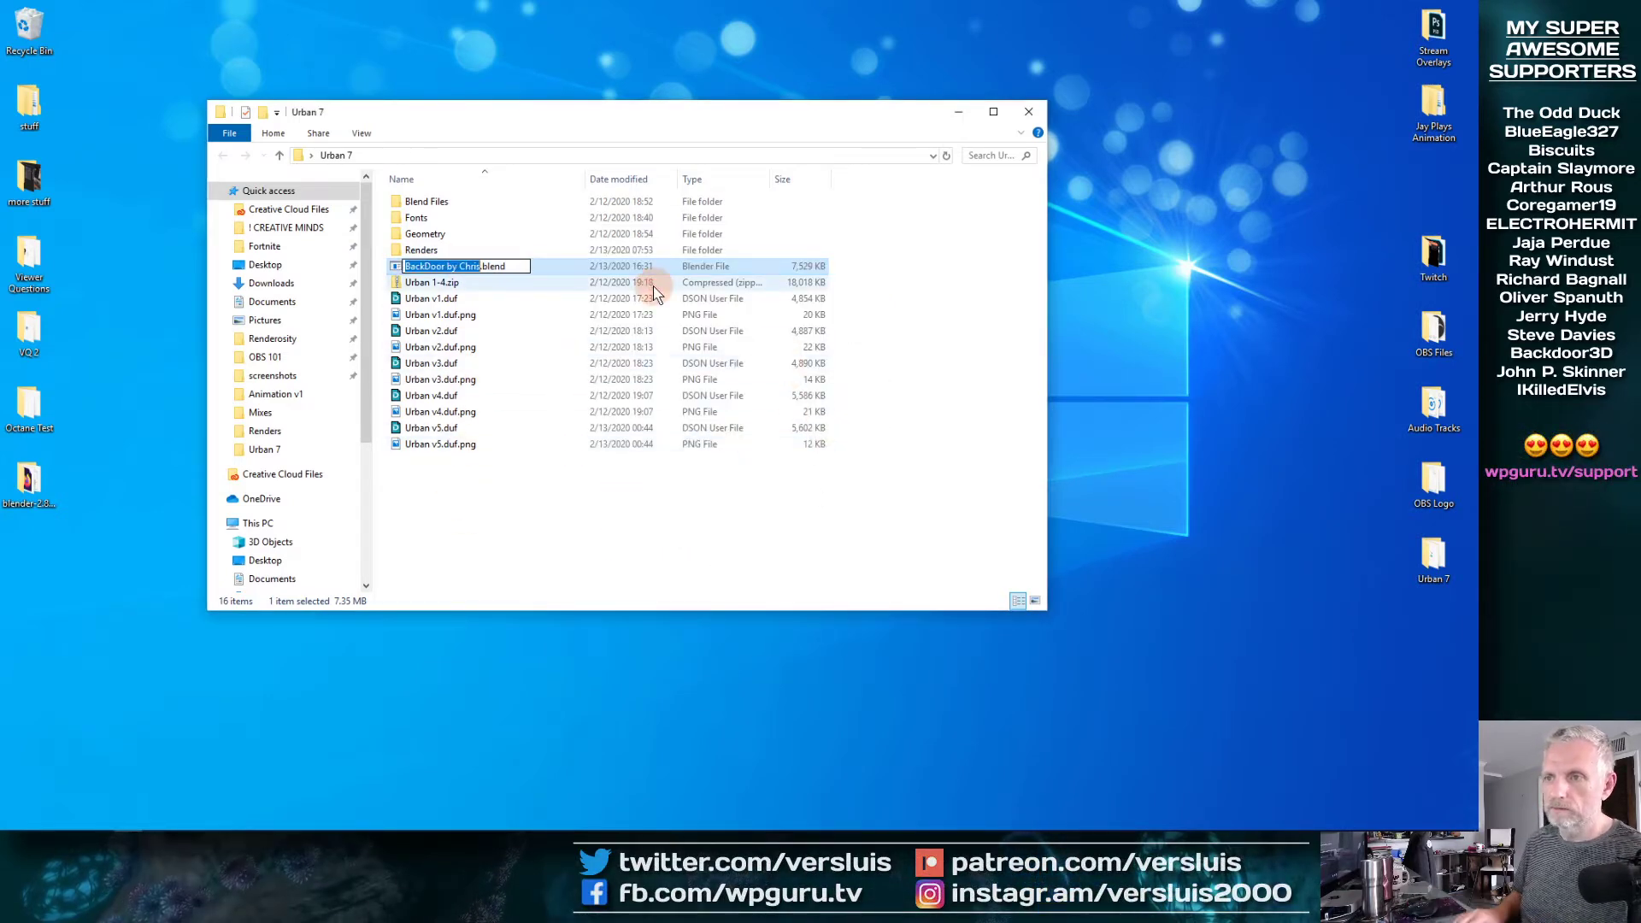
pyautogui.press('Escape')
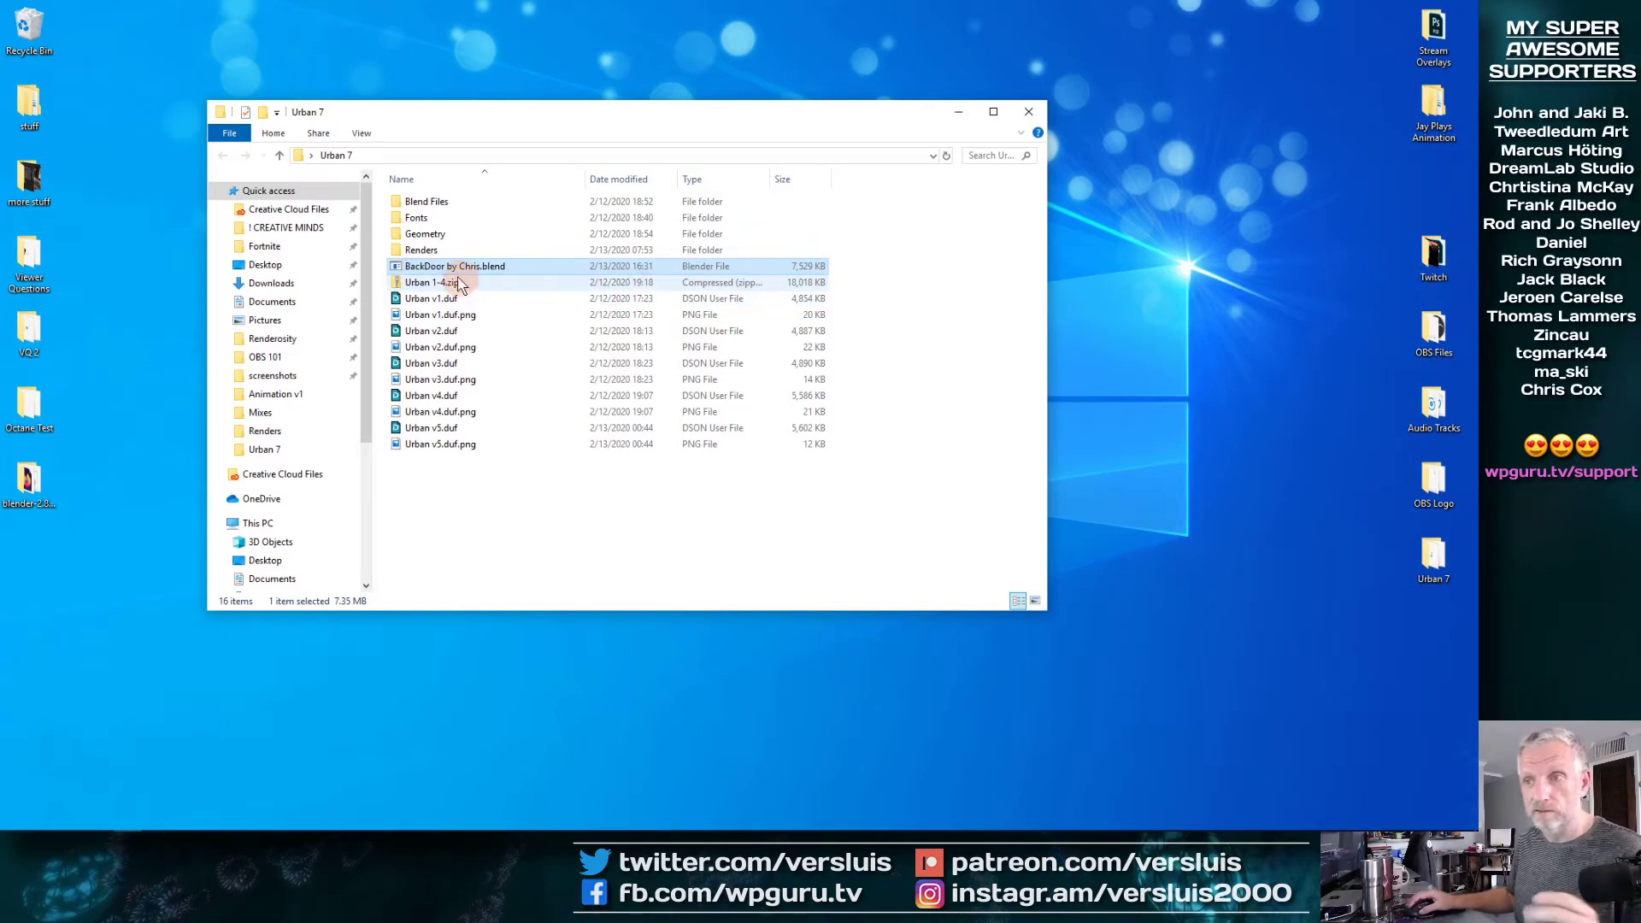
# Move the renamed blend file into the Blend Files subfolder, minimize the Urban 7 window, and switch to Blender
pyautogui.moveTo(445, 266); pyautogui.dragTo(428, 205)
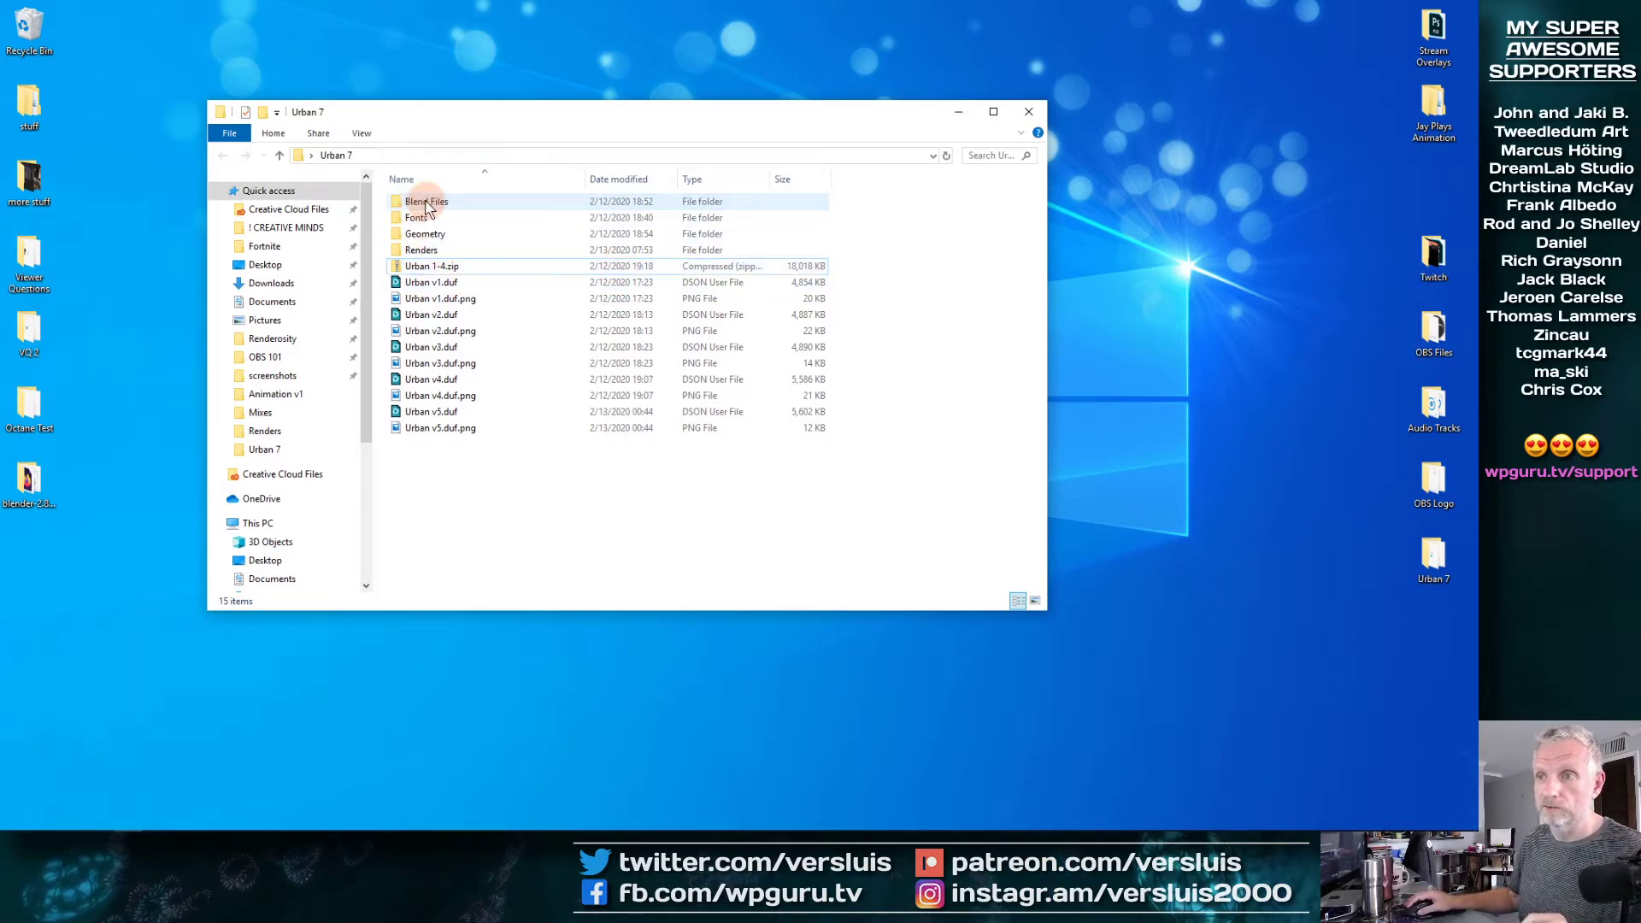
pyautogui.click(958, 112)
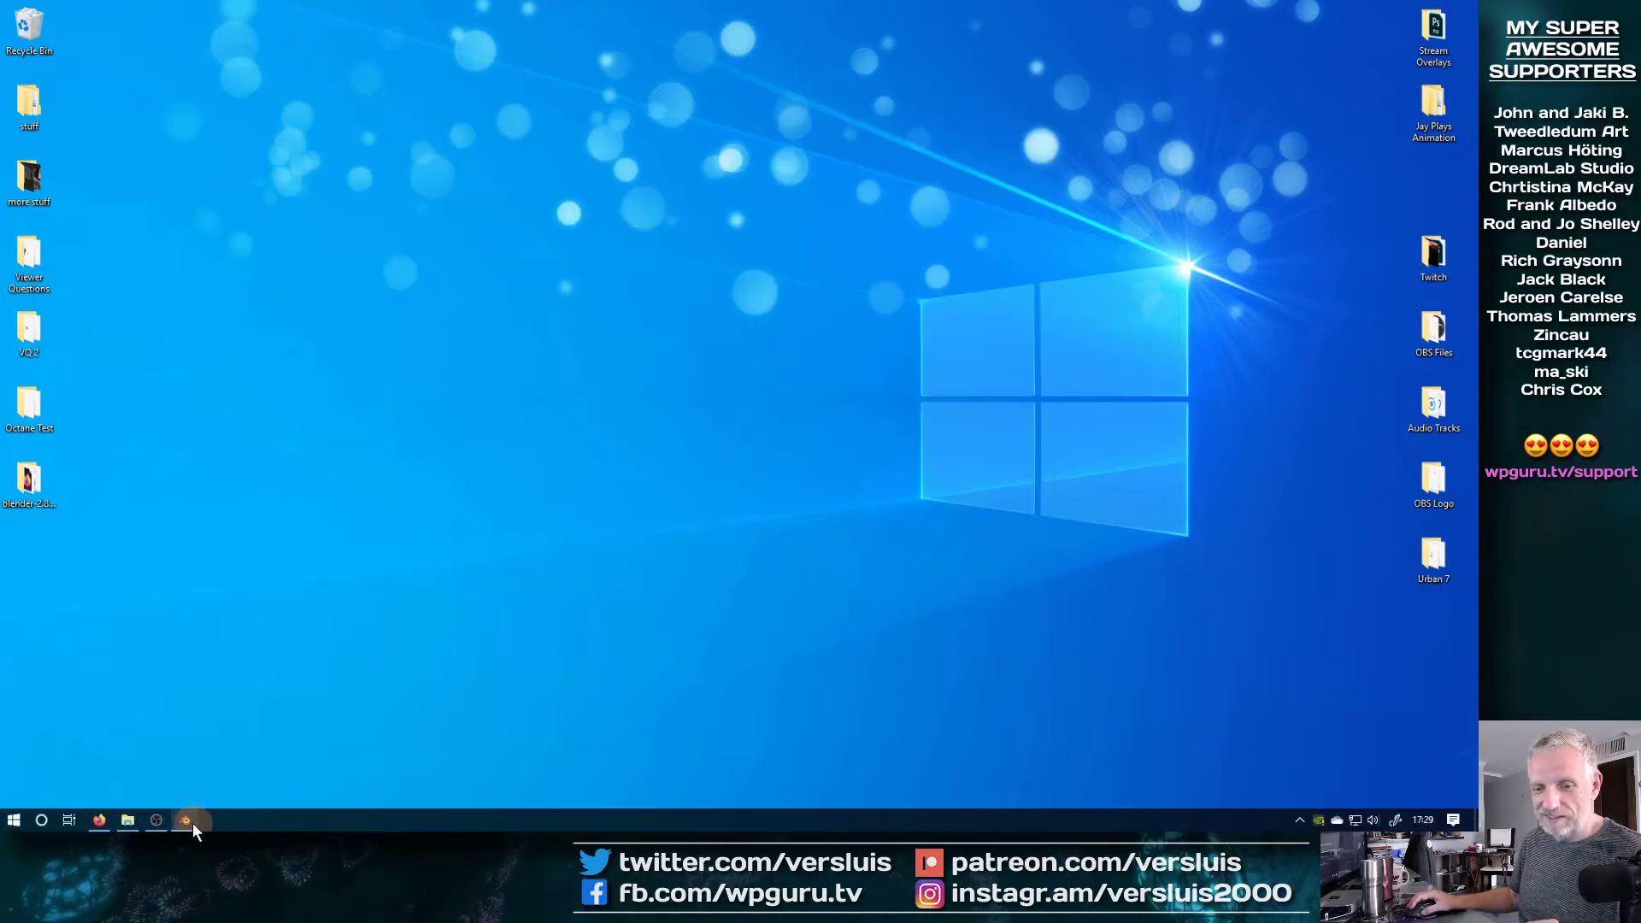
pyautogui.click(187, 821)
# Open the renamed BackDoor blend file from the Blend Files folder without saving the current scene
pyautogui.click(36, 29)
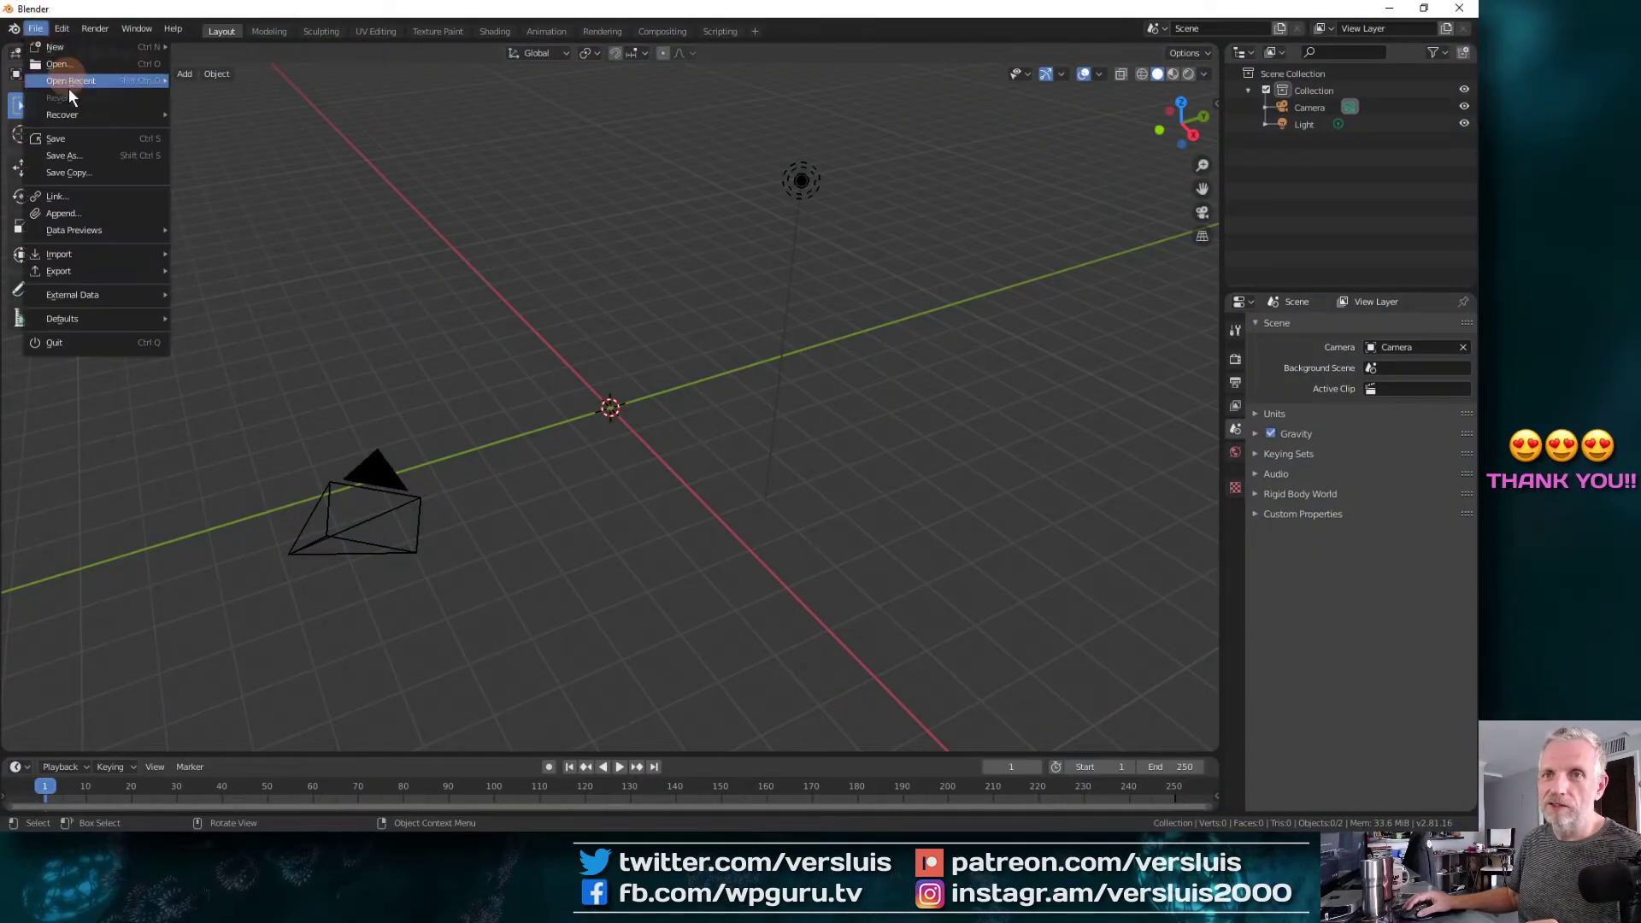
pyautogui.click(60, 64)
pyautogui.click(795, 446)
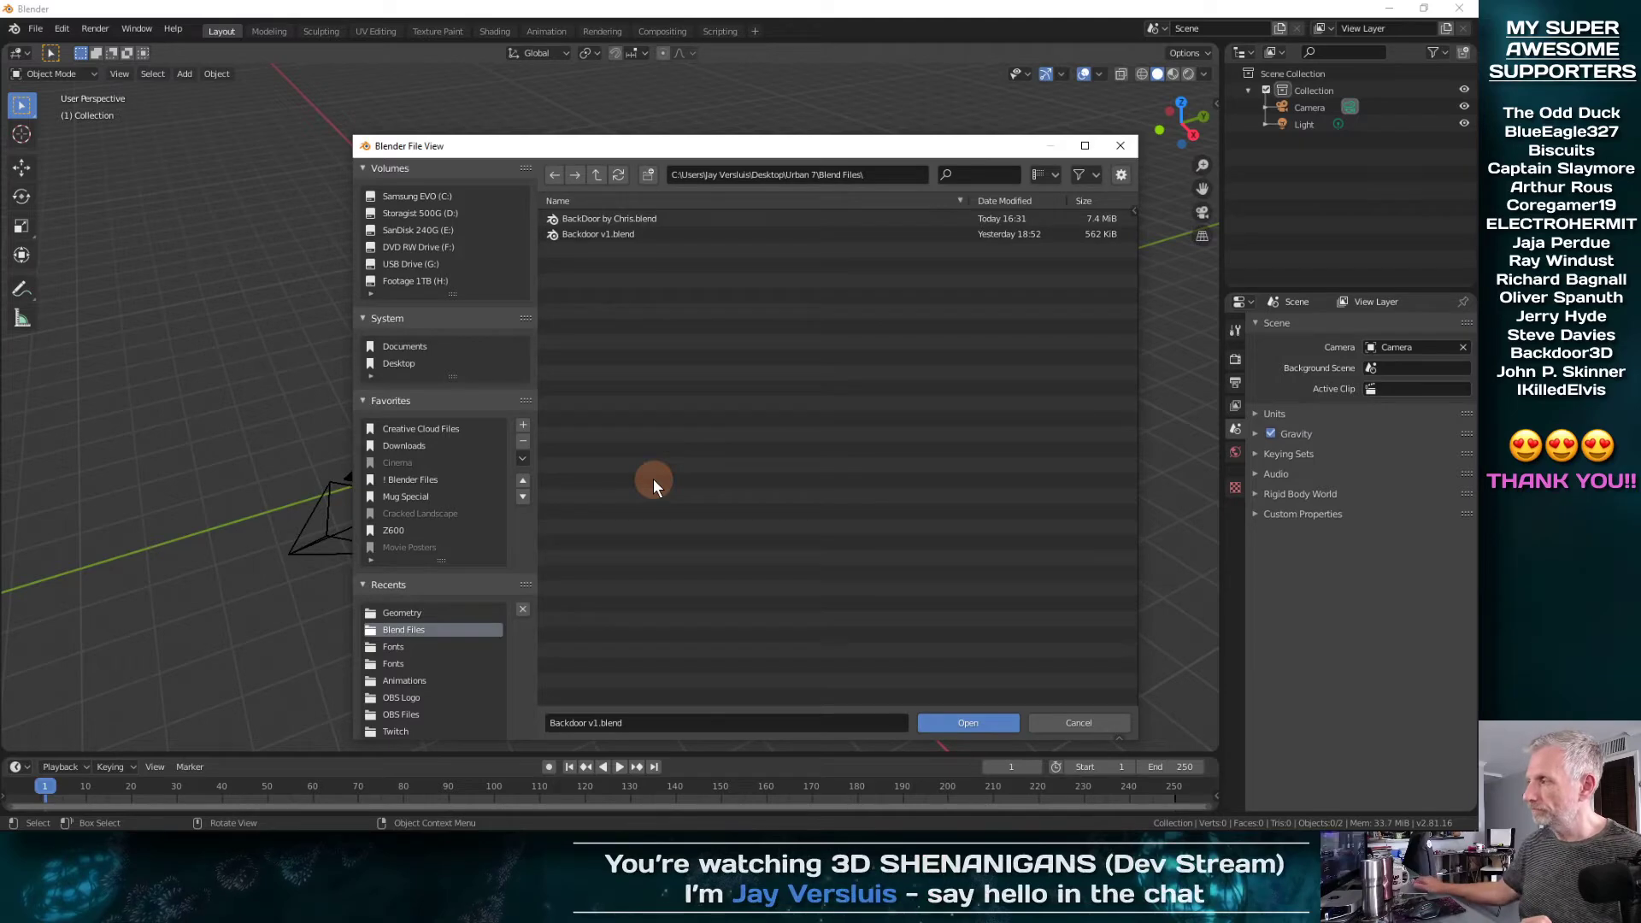
pyautogui.click(612, 210)
pyautogui.click(609, 234)
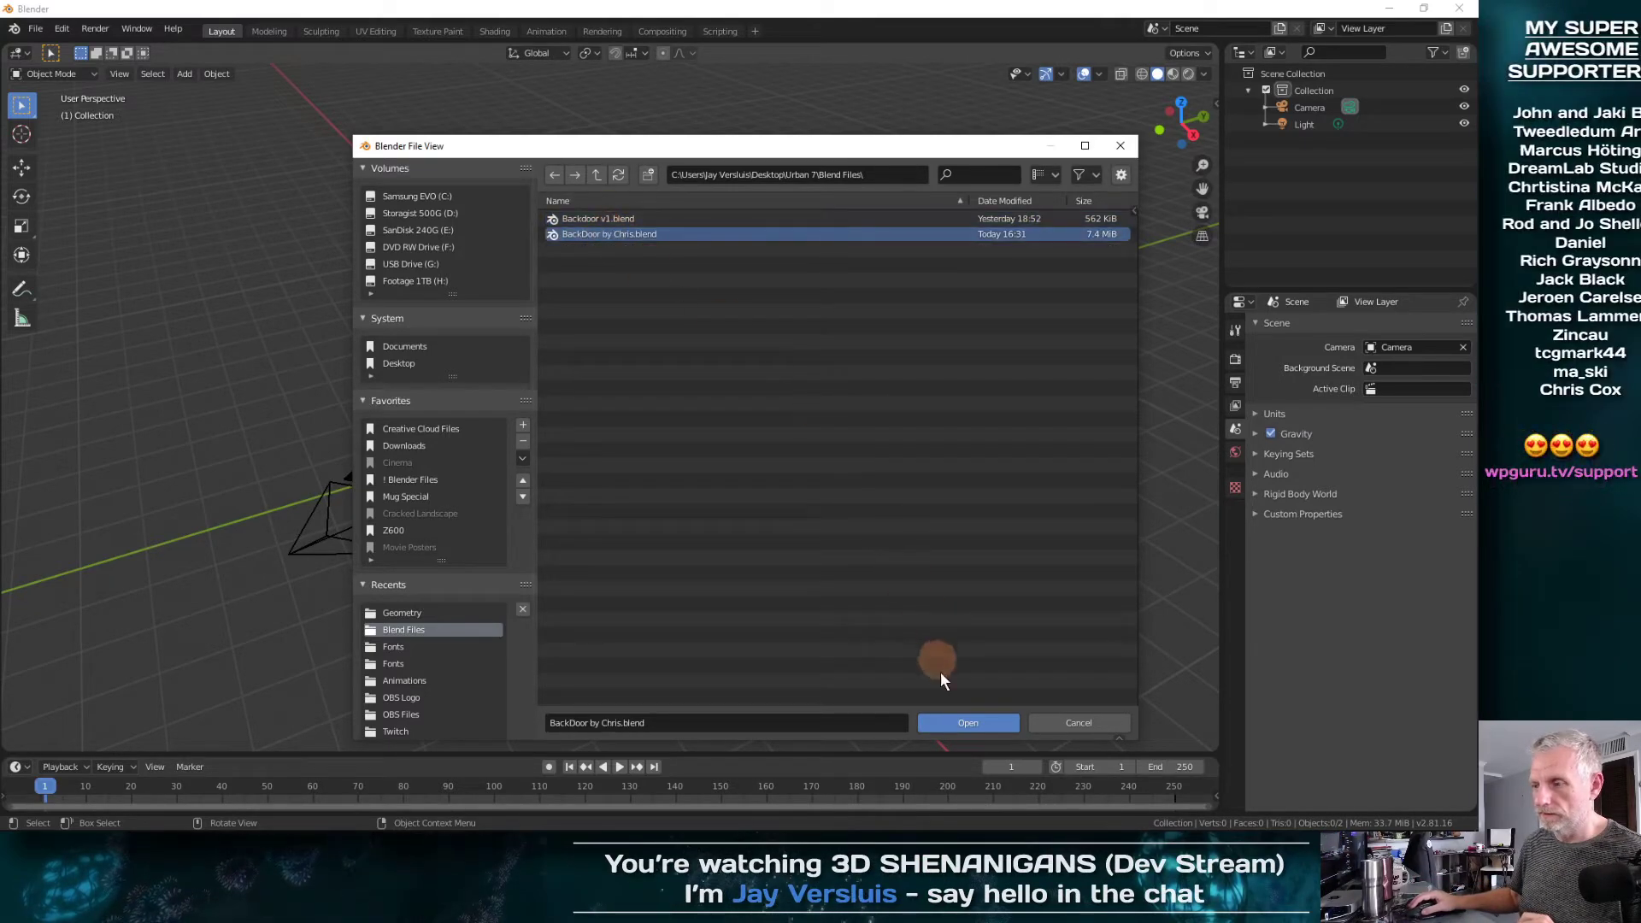
pyautogui.click(953, 720)
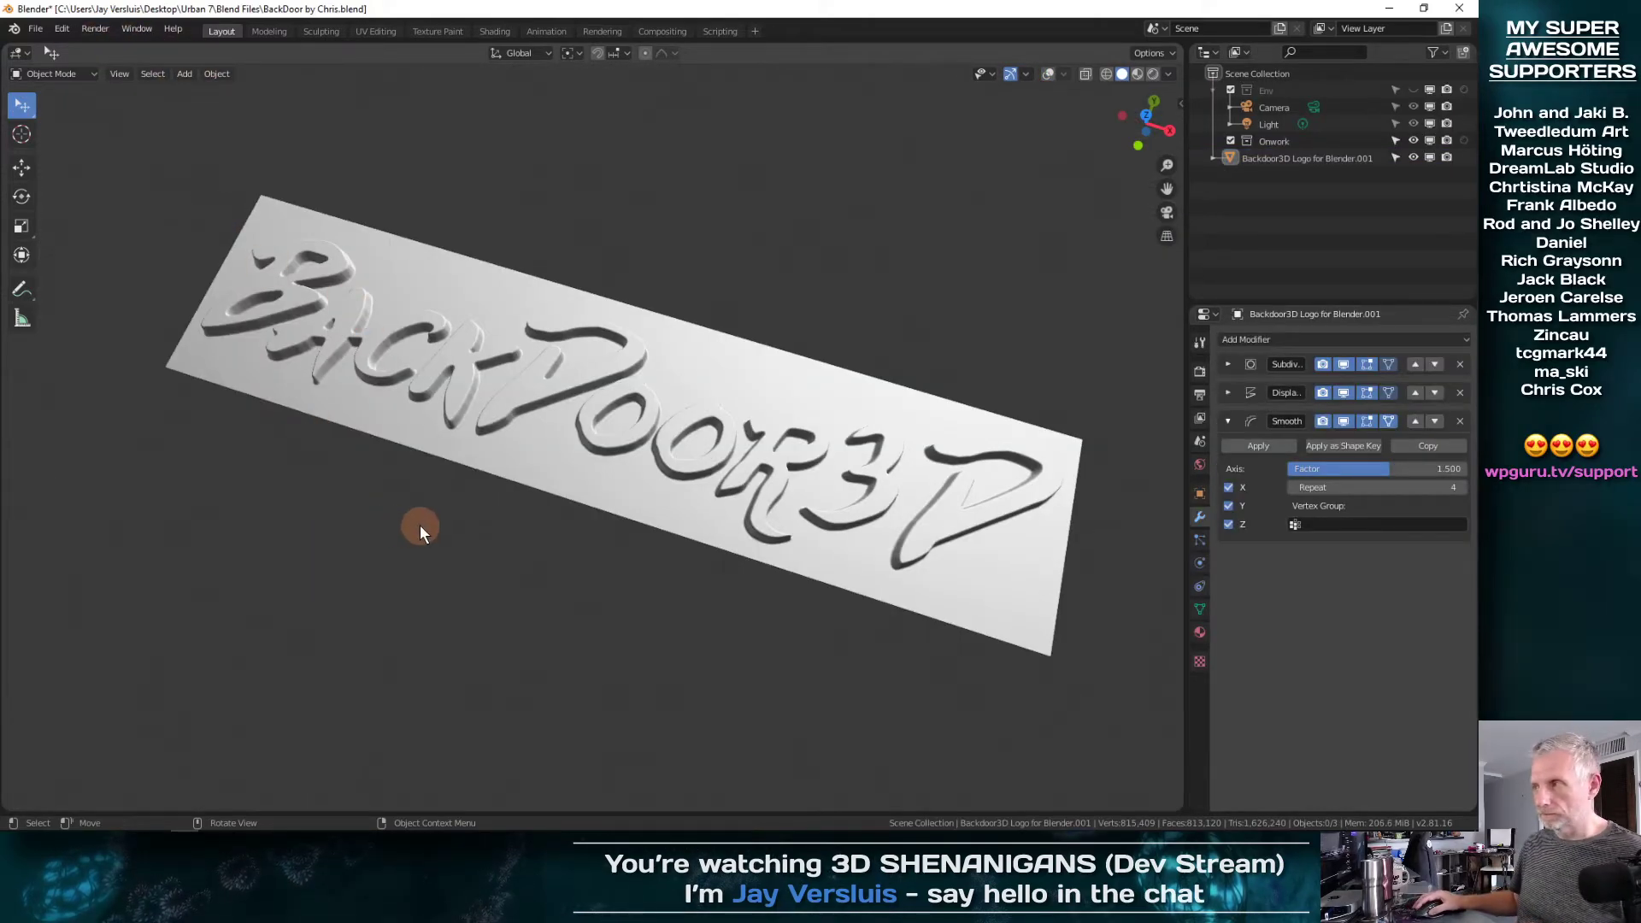
# Inspect the BackDoor3D logo plate from the side and above, and switch the window to fullscreen
pyautogui.moveTo(420, 528); pyautogui.dragTo(546, 260, button='middle')
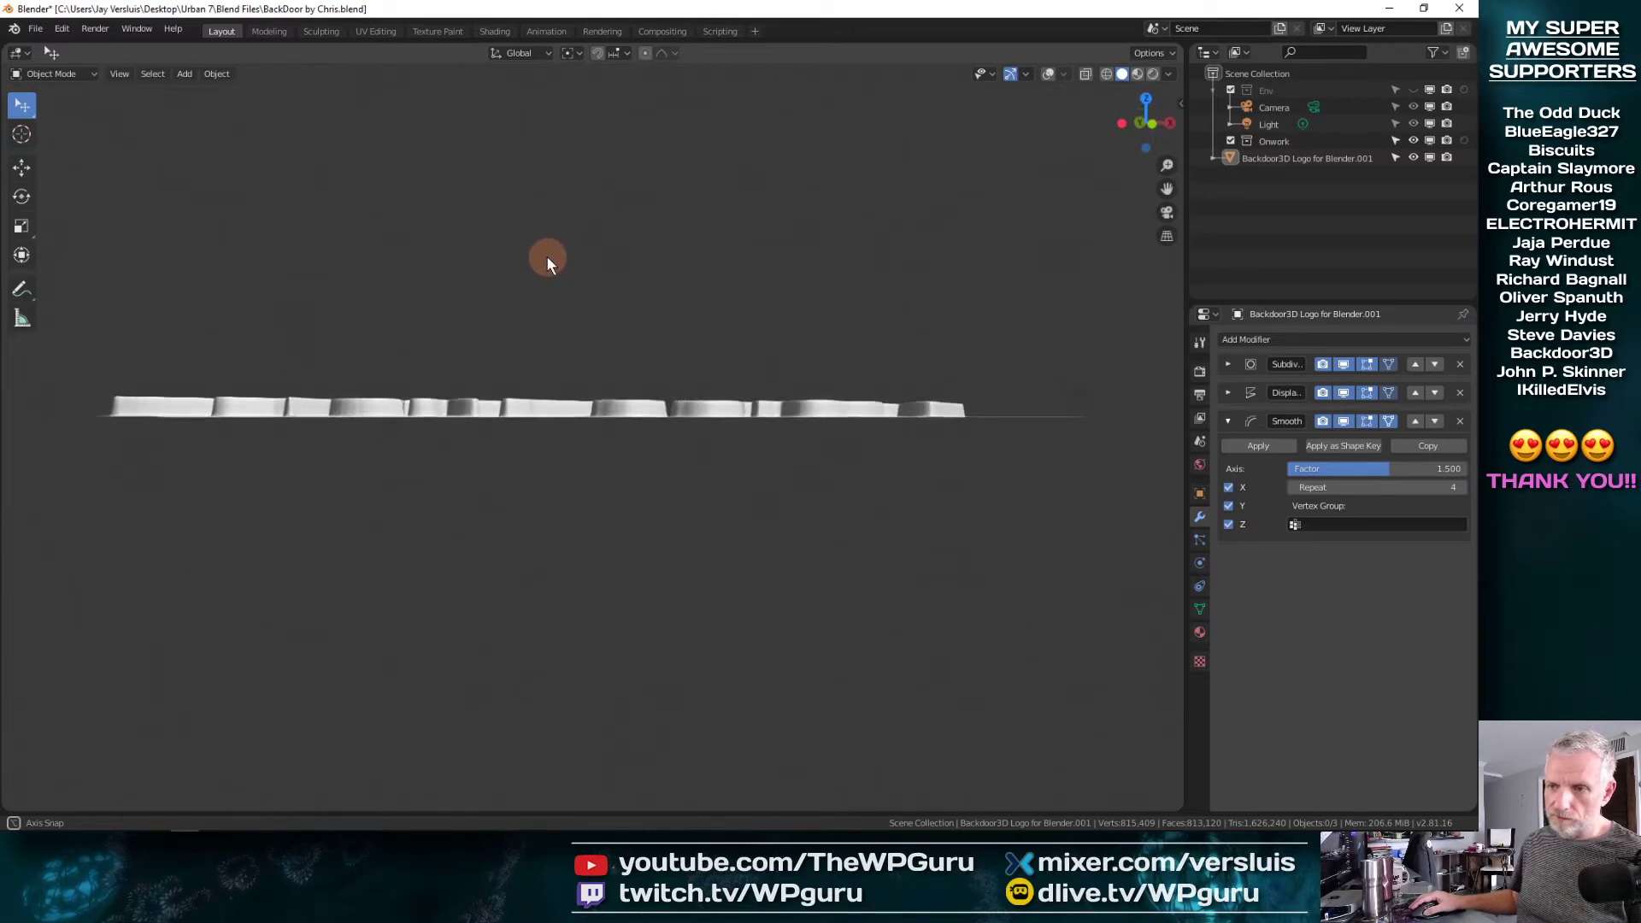
pyautogui.moveTo(348, 396); pyautogui.dragTo(463, 541, button='middle')
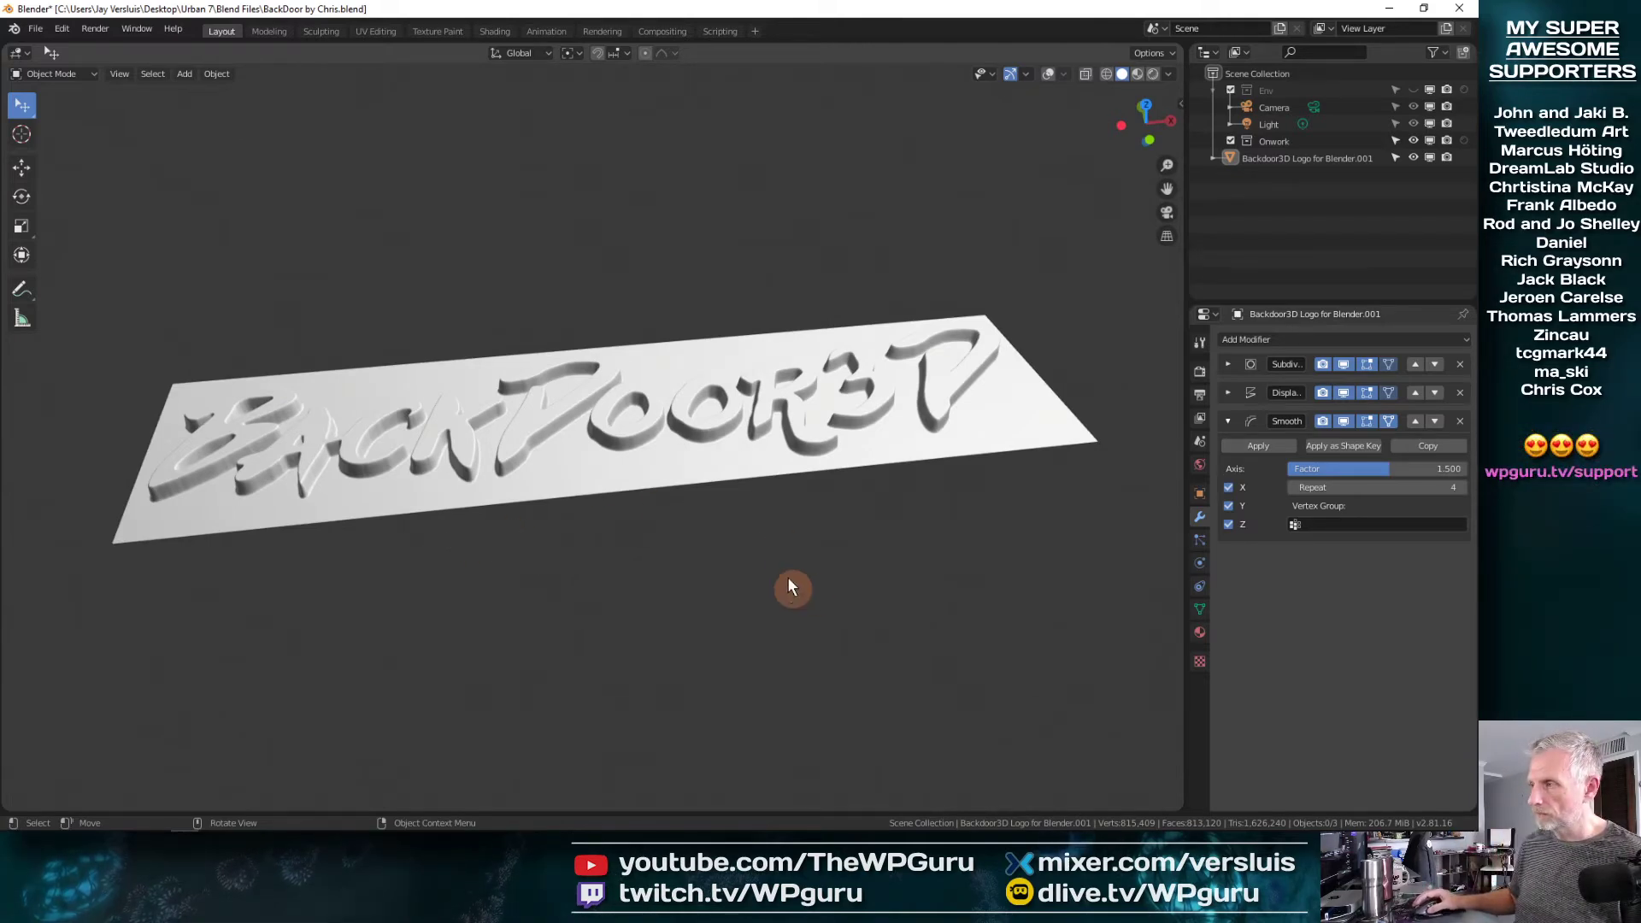
pyautogui.click(133, 28)
pyautogui.click(163, 86)
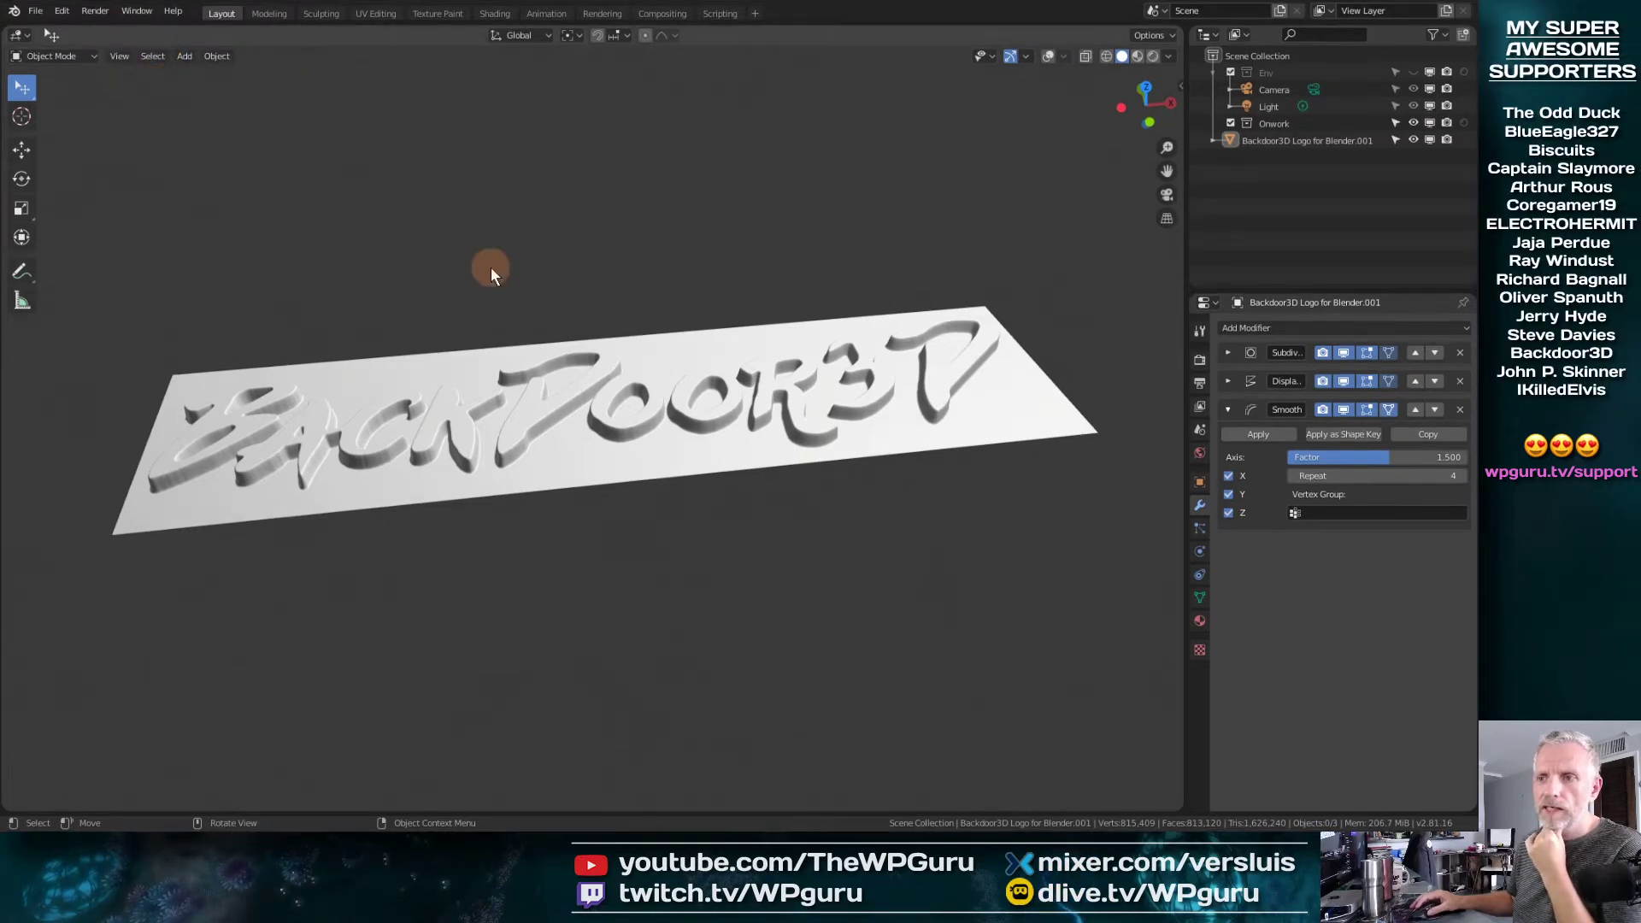
pyautogui.moveTo(491, 267); pyautogui.dragTo(668, 501, button='middle')
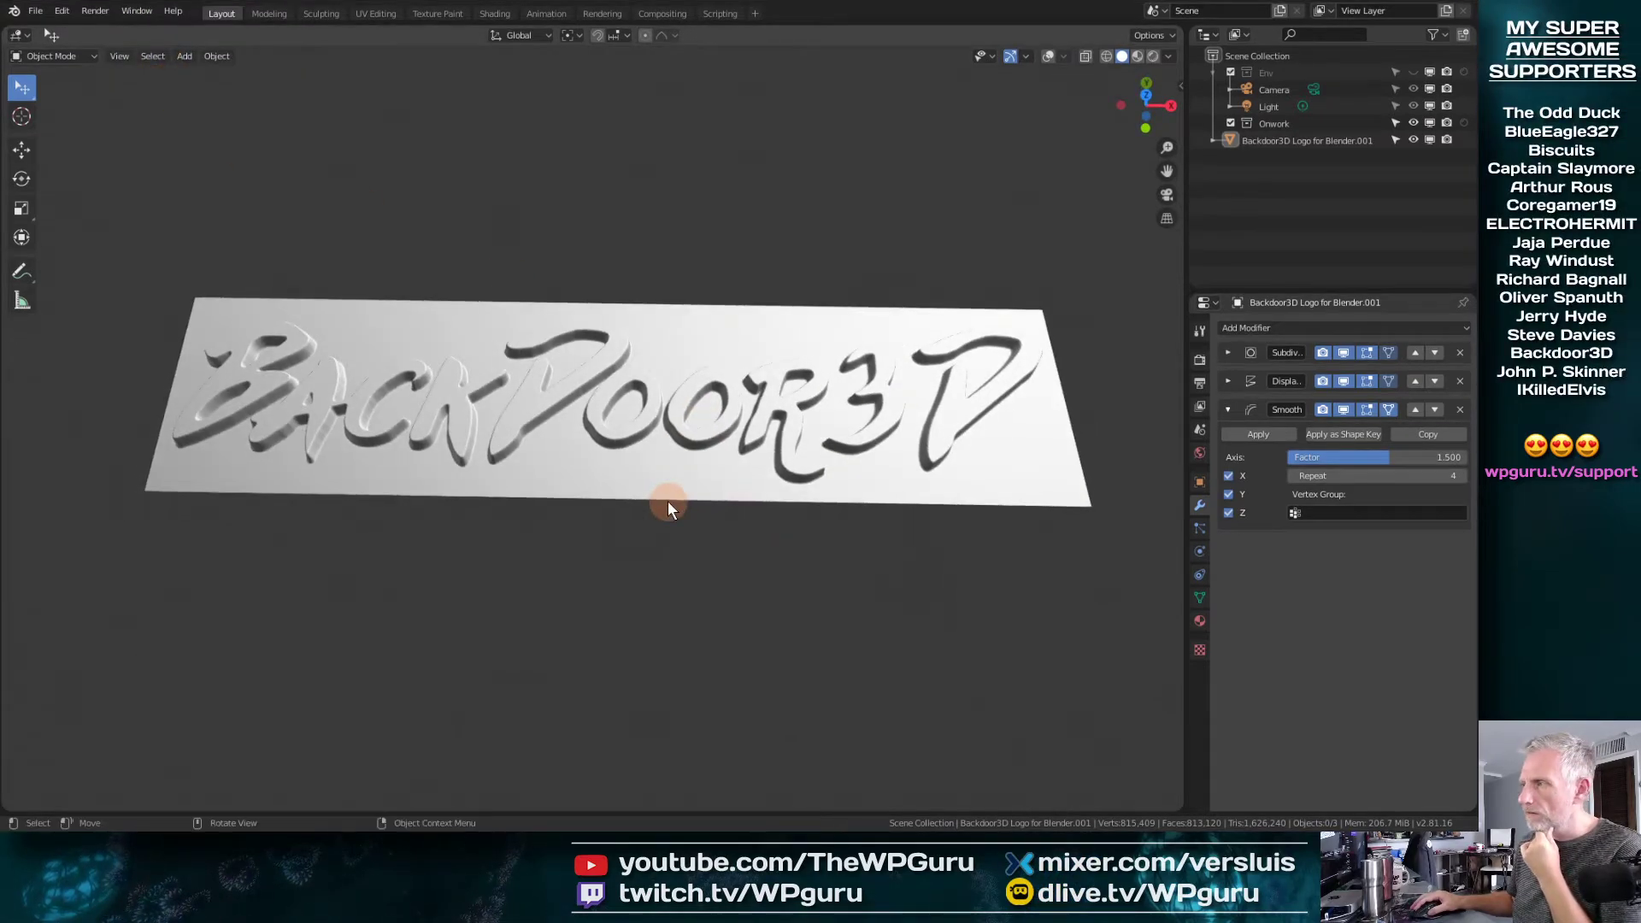
# Select the Backdoor3D logo object and check its Subdivision, Displace and Smooth modifiers
pyautogui.click(1292, 141)
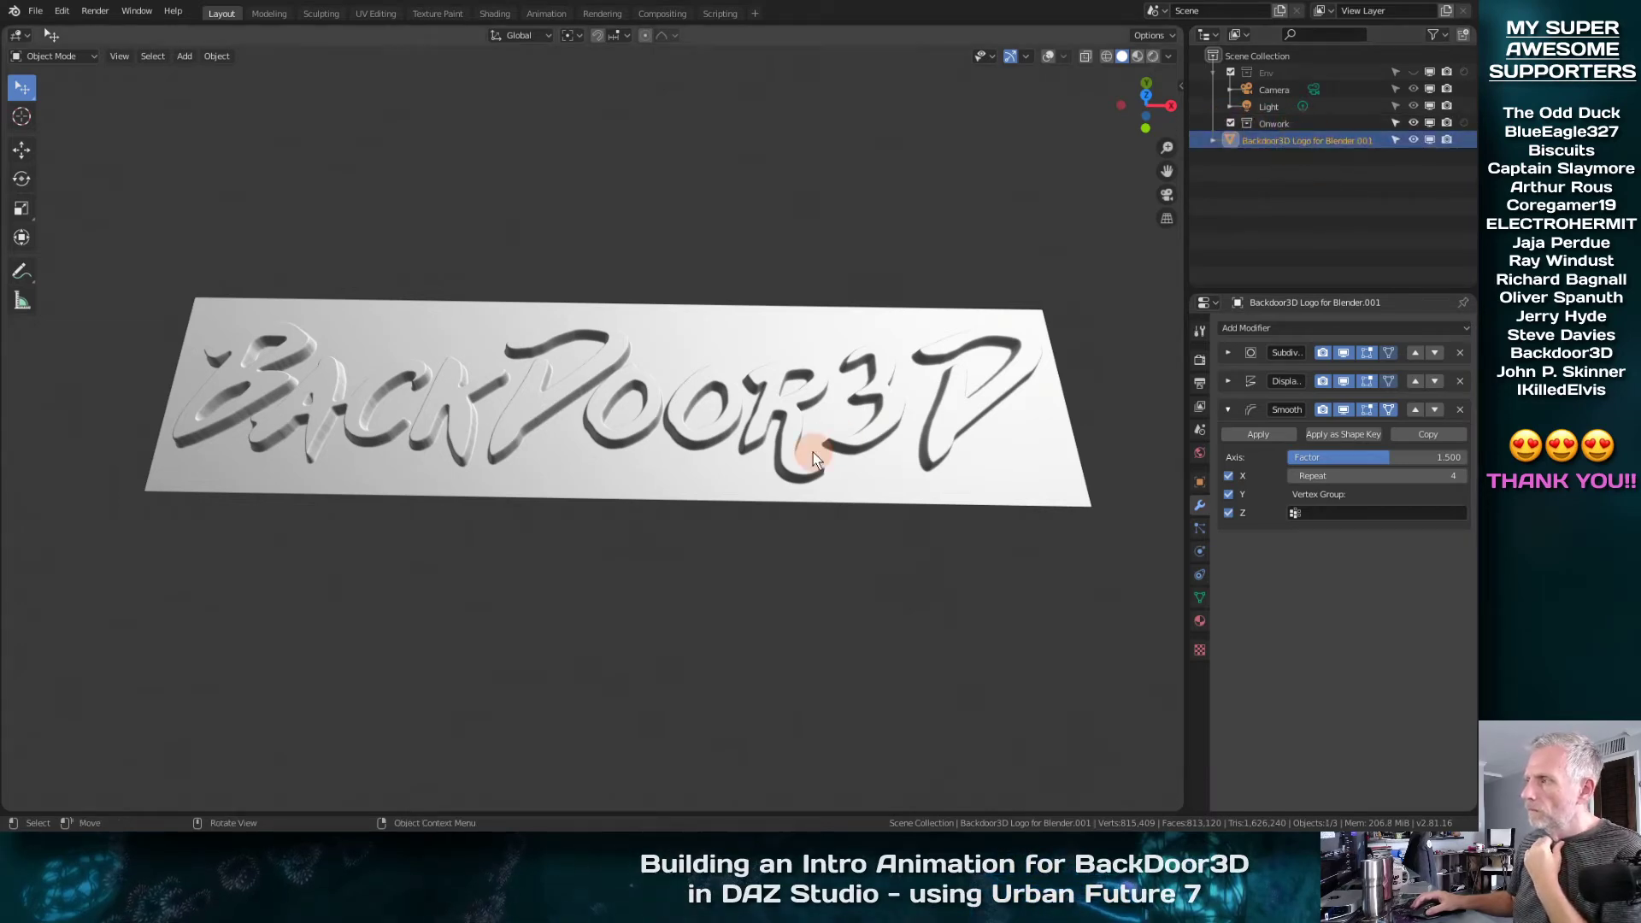
pyautogui.moveTo(798, 458); pyautogui.dragTo(872, 465, button='middle')
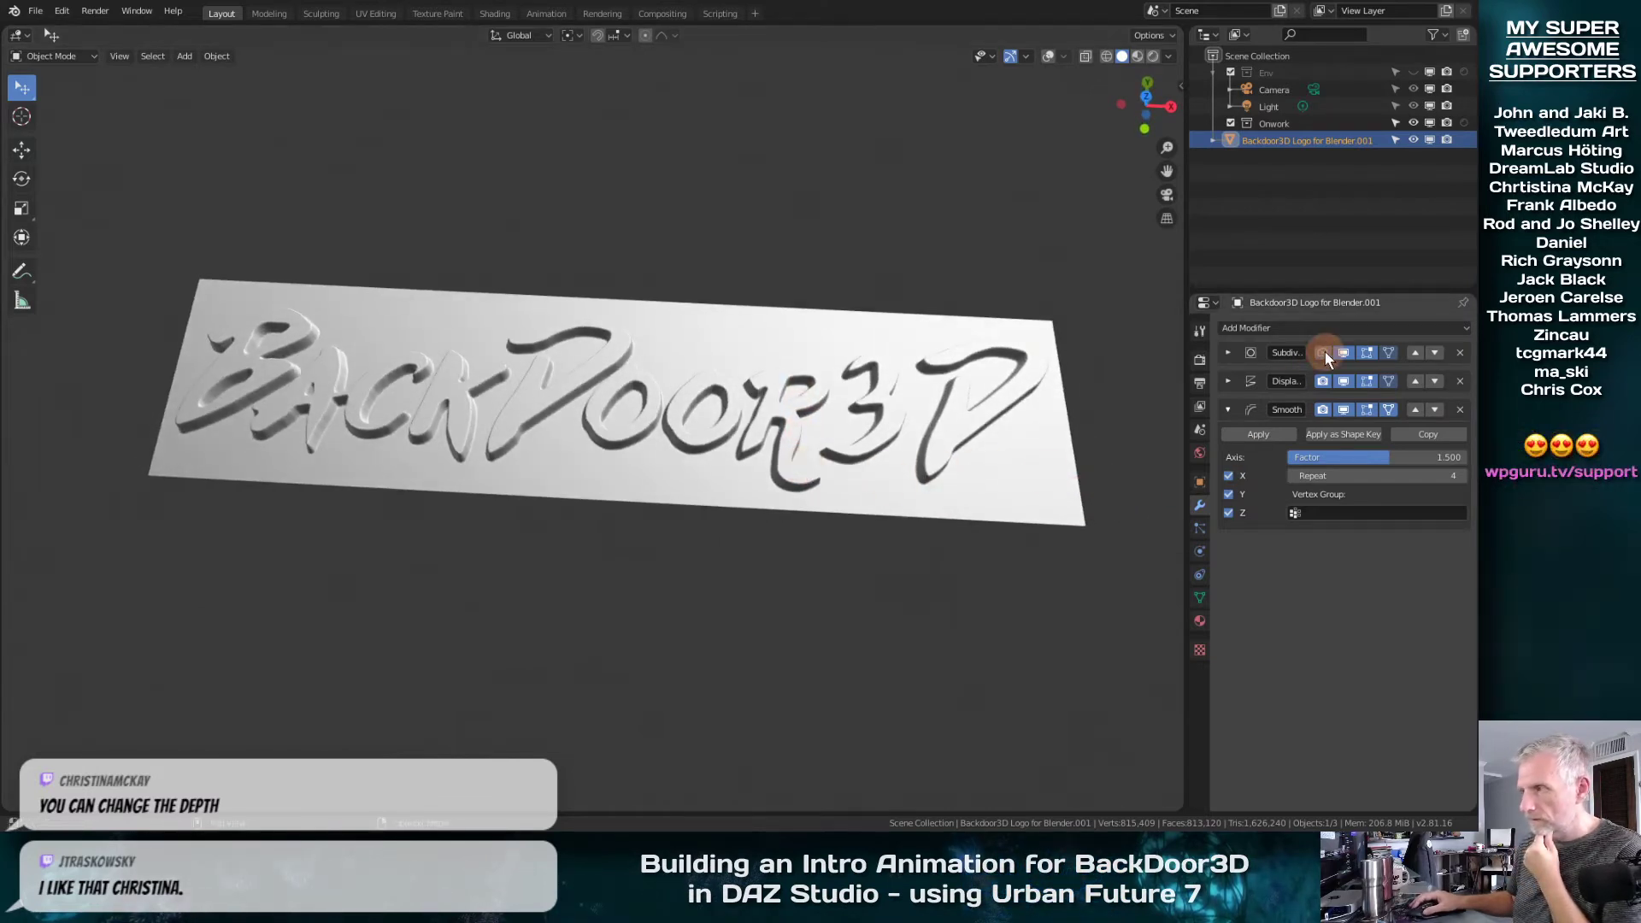
pyautogui.click(1326, 380)
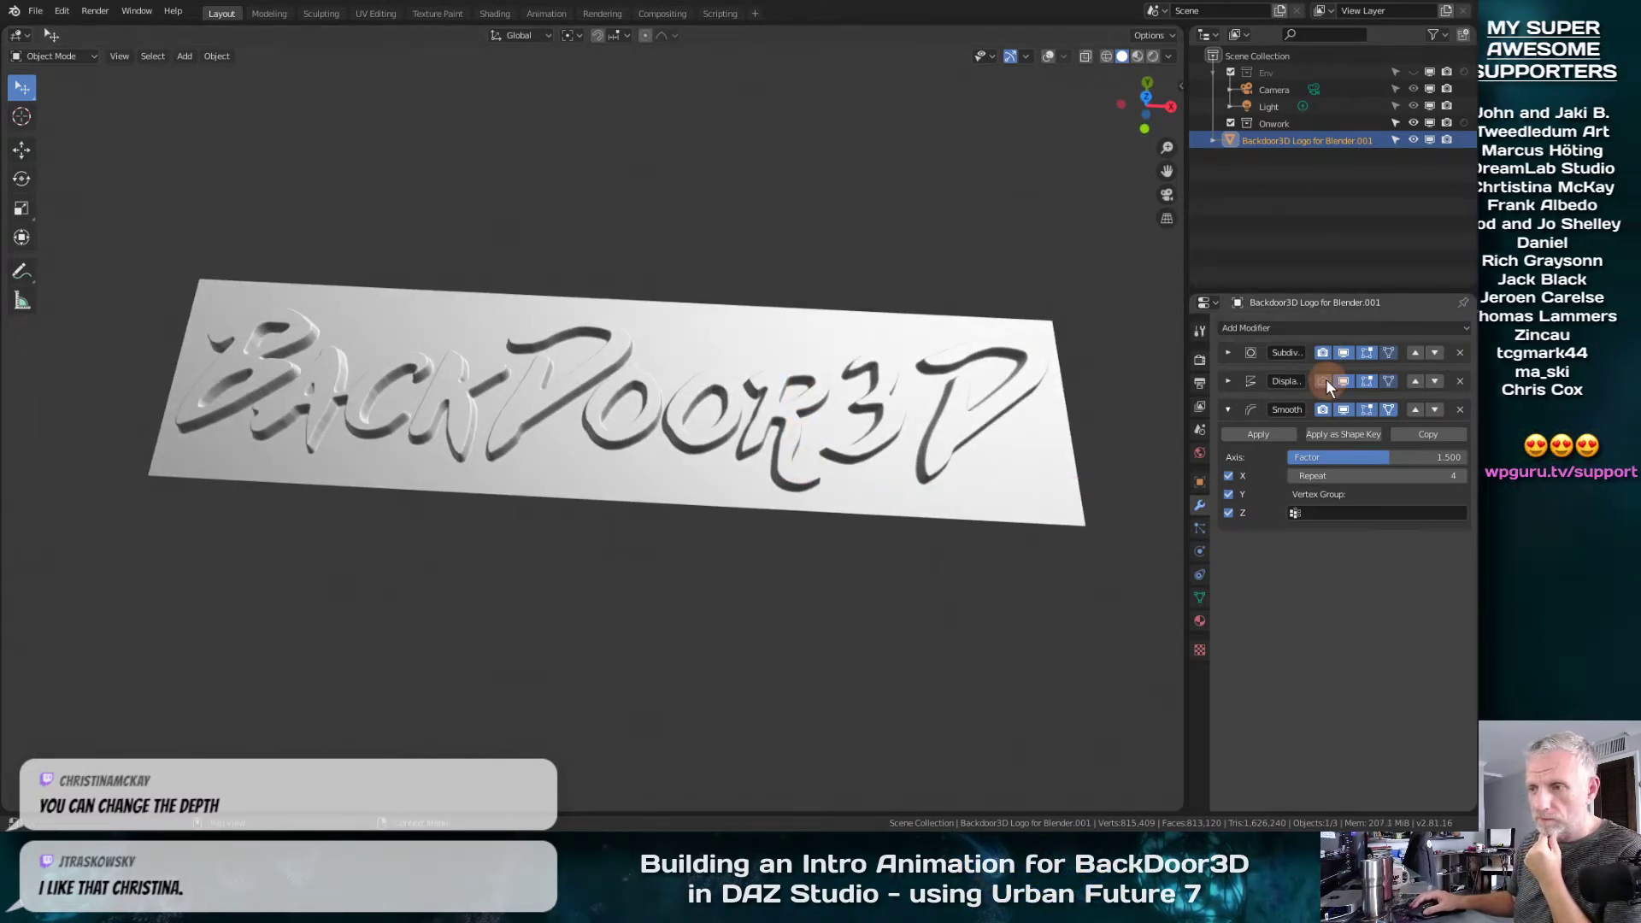
pyautogui.click(1321, 409)
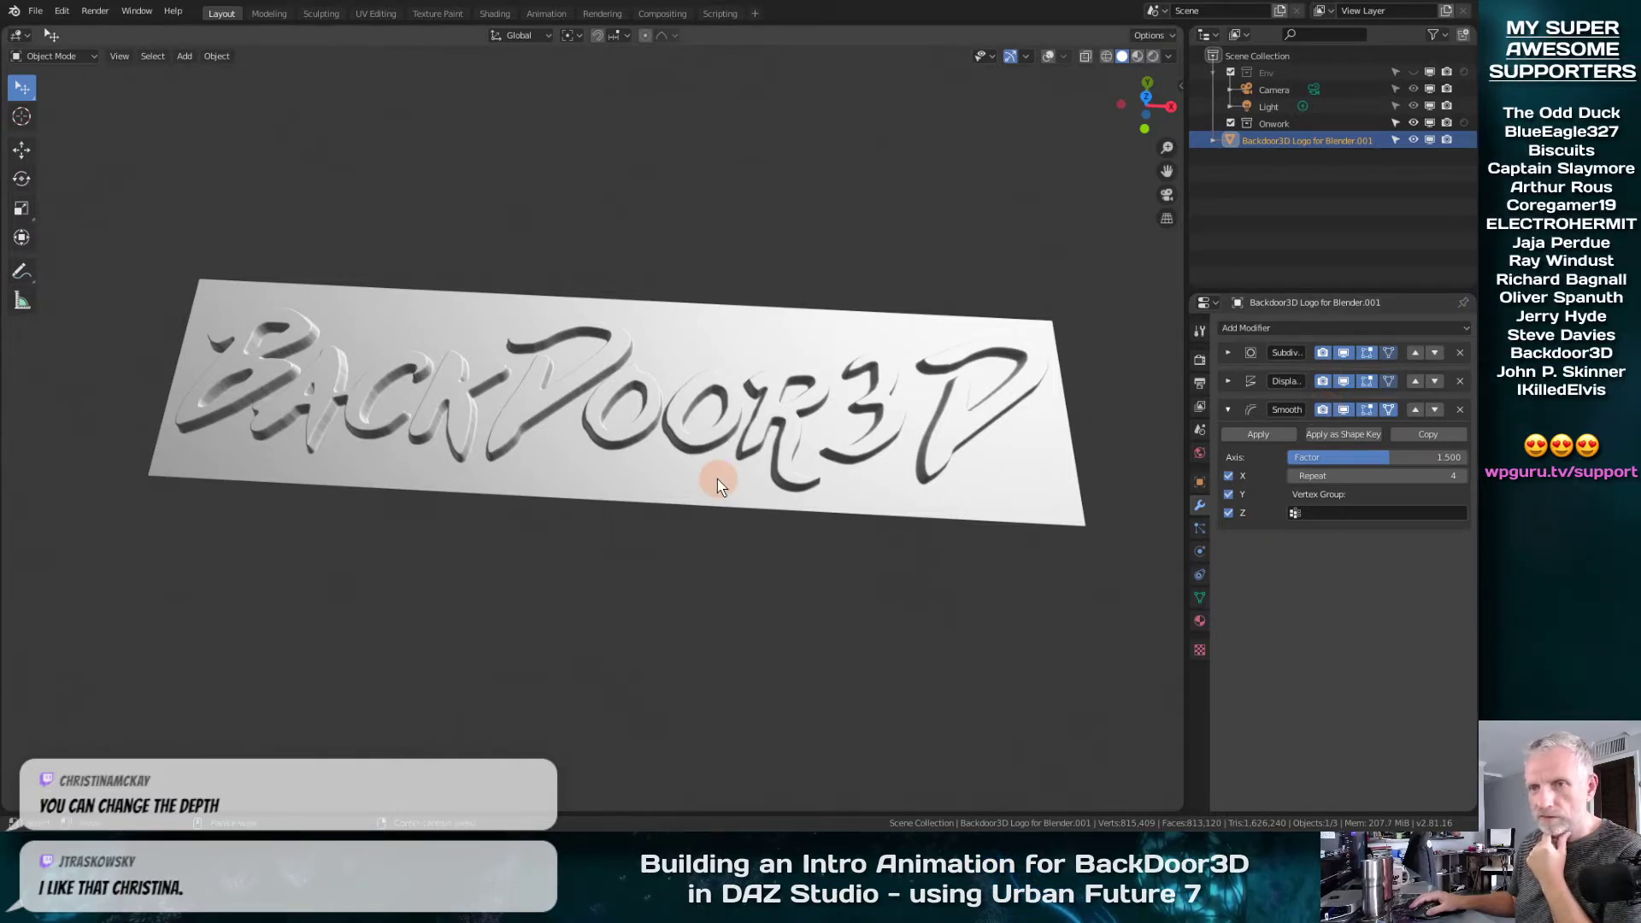
# Examine the depth and edges of the logo's raised letters up close and from several angles
pyautogui.moveTo(718, 674); pyautogui.dragTo(750, 366, button='middle')
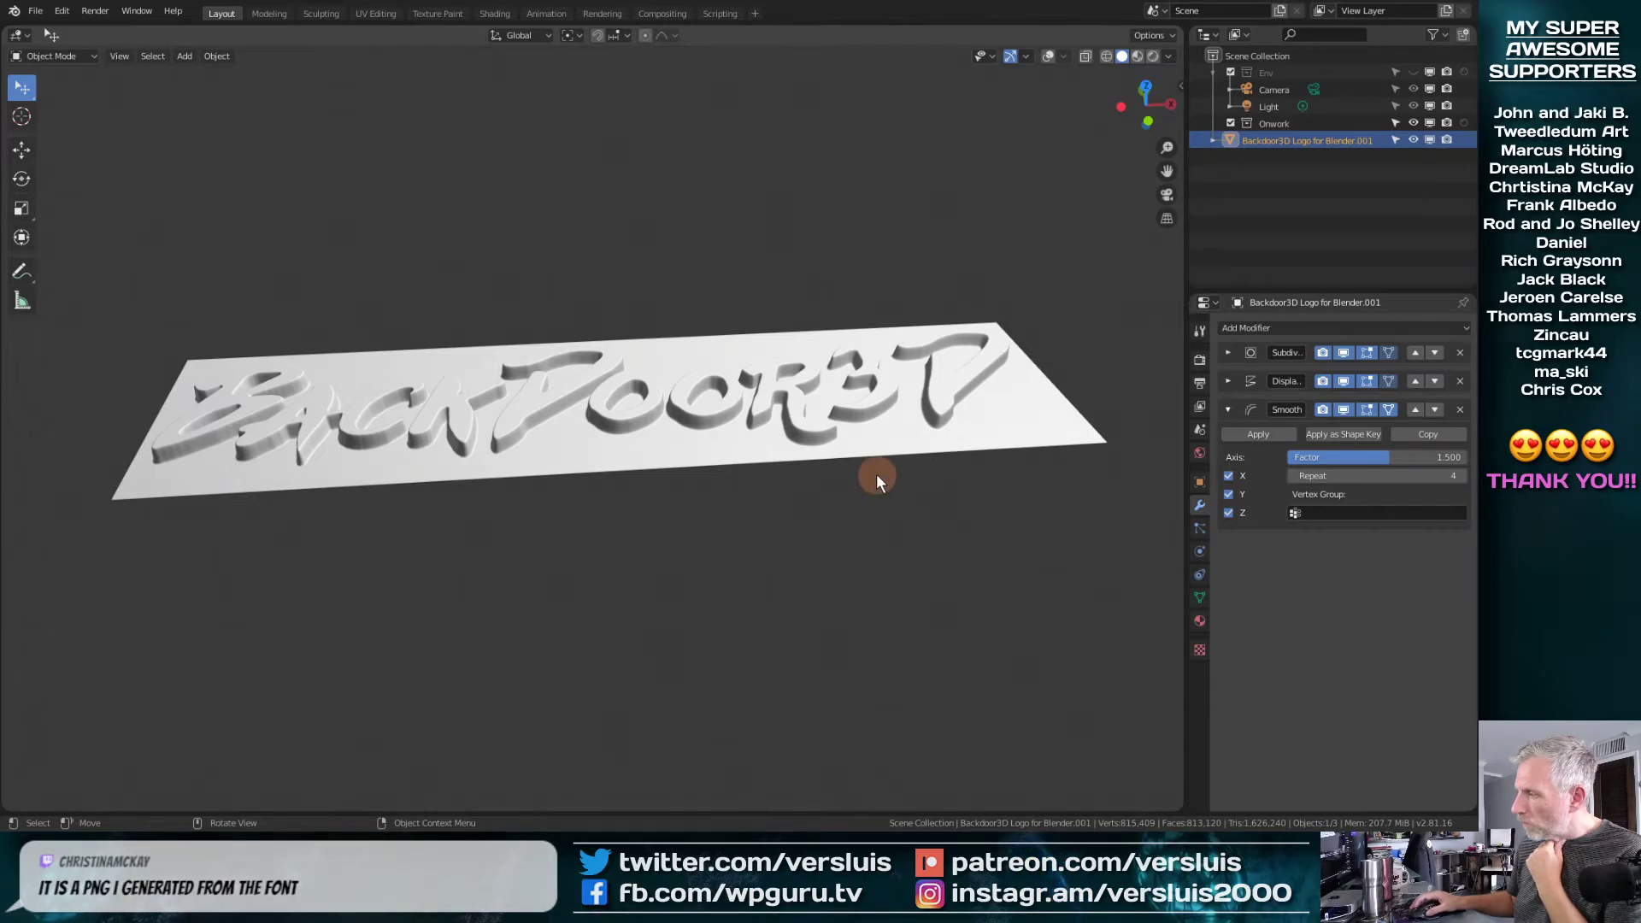
pyautogui.scroll(-3, 742, 482)
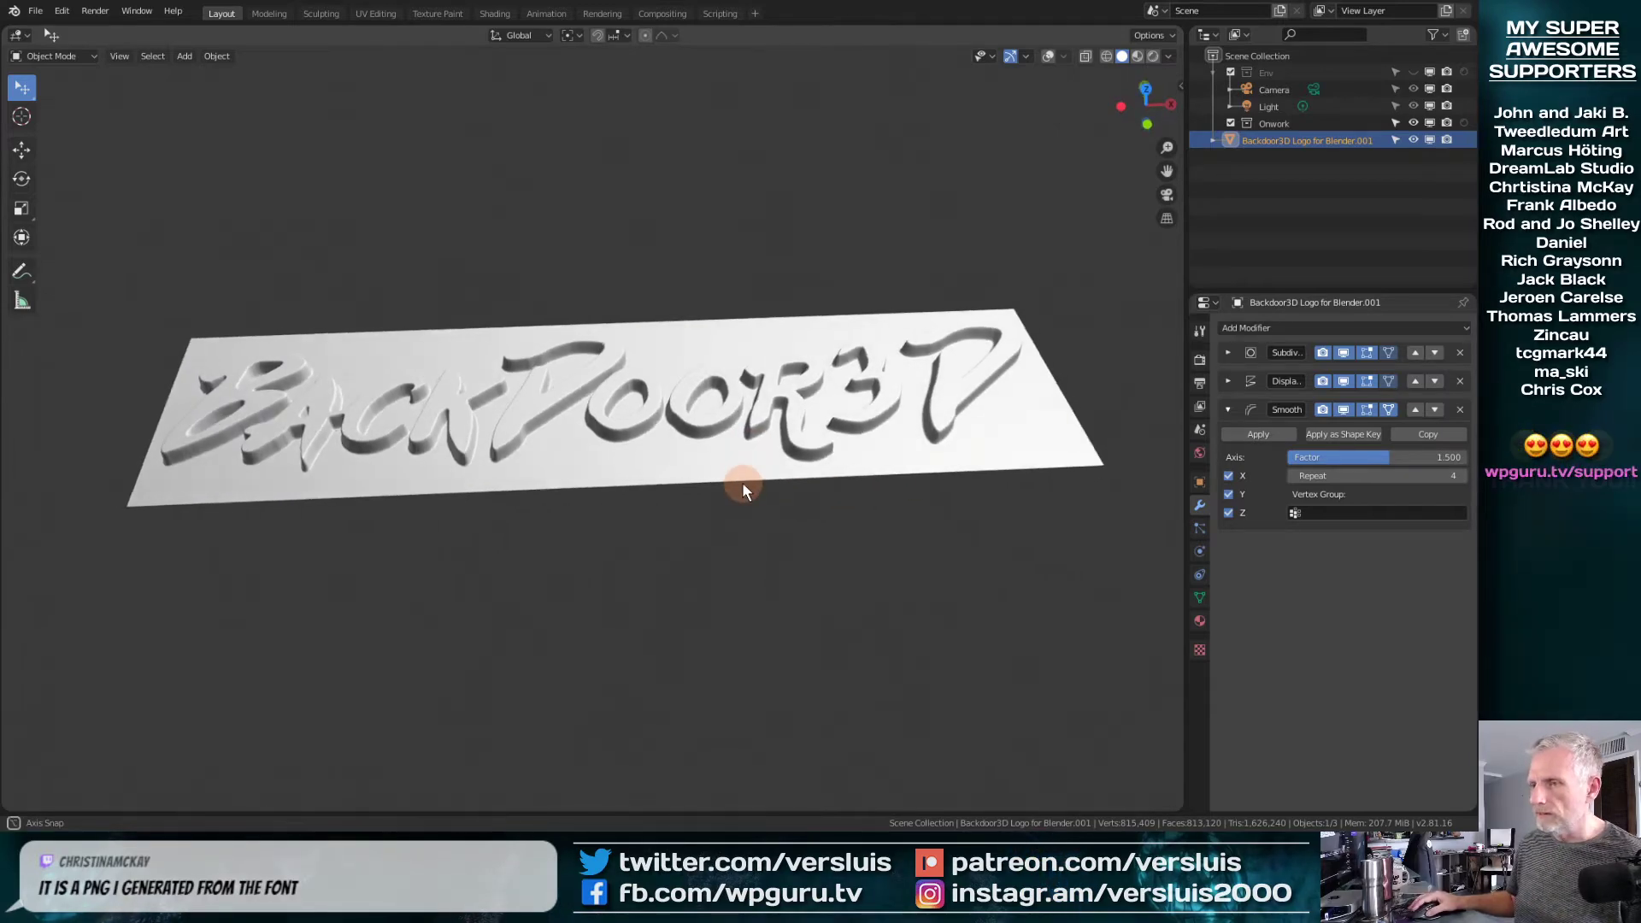
pyautogui.scroll(3, 742, 484)
pyautogui.moveTo(736, 487)
pyautogui.mouseDown(button='middle')
pyautogui.moveTo(758, 330)
pyautogui.moveTo(726, 477)
pyautogui.mouseUp(button='middle')
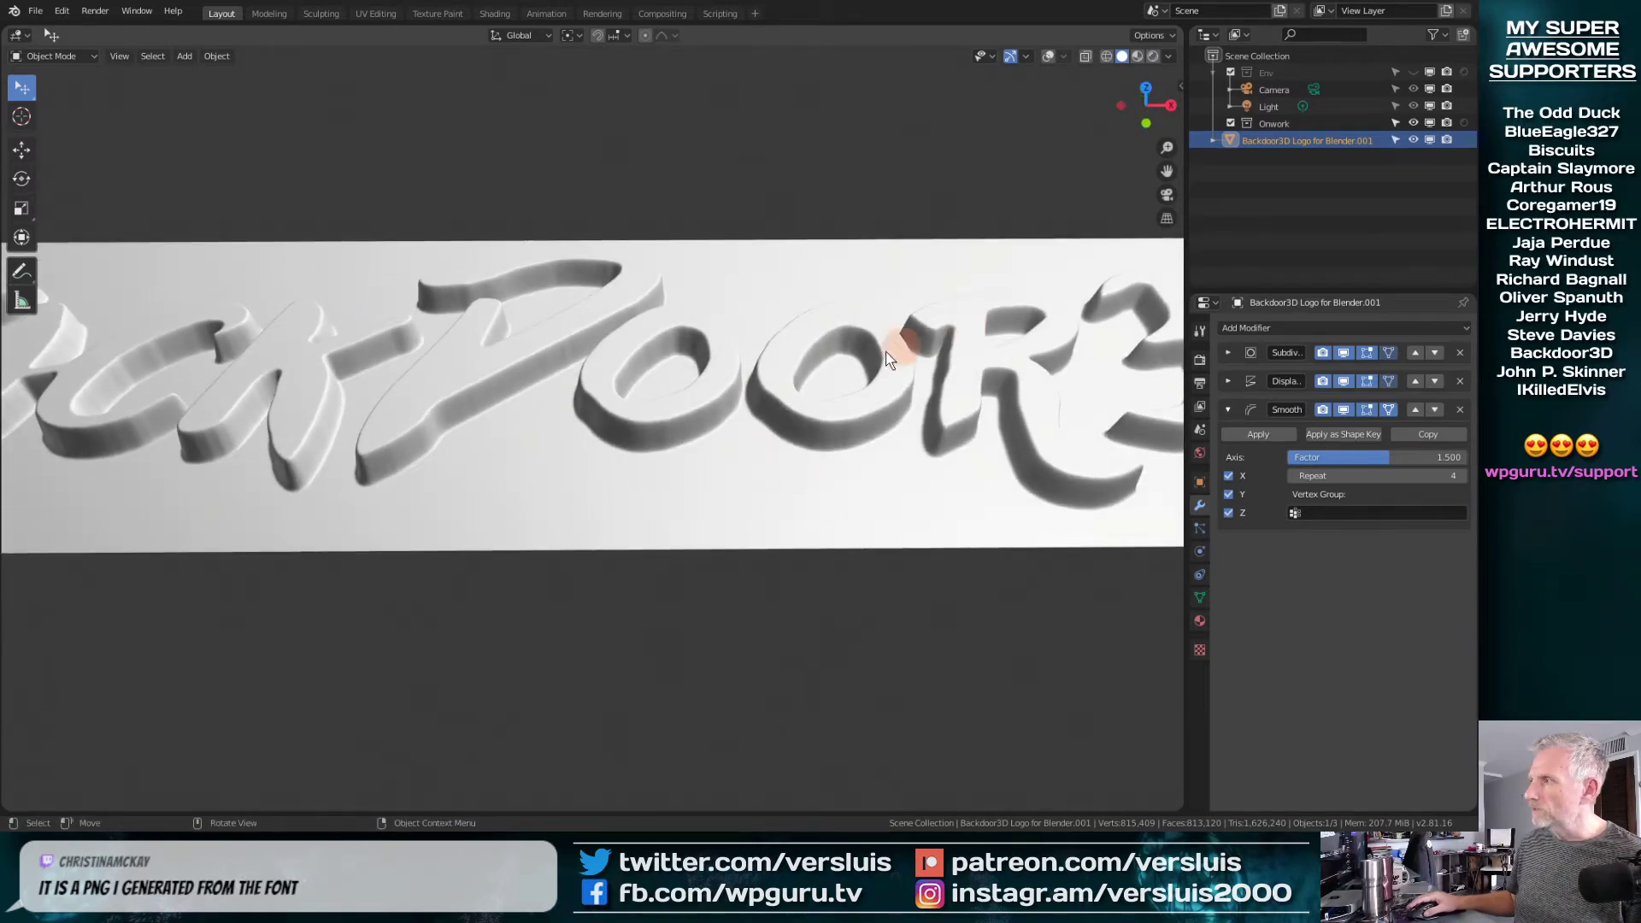
pyautogui.scroll(-5, 889, 359)
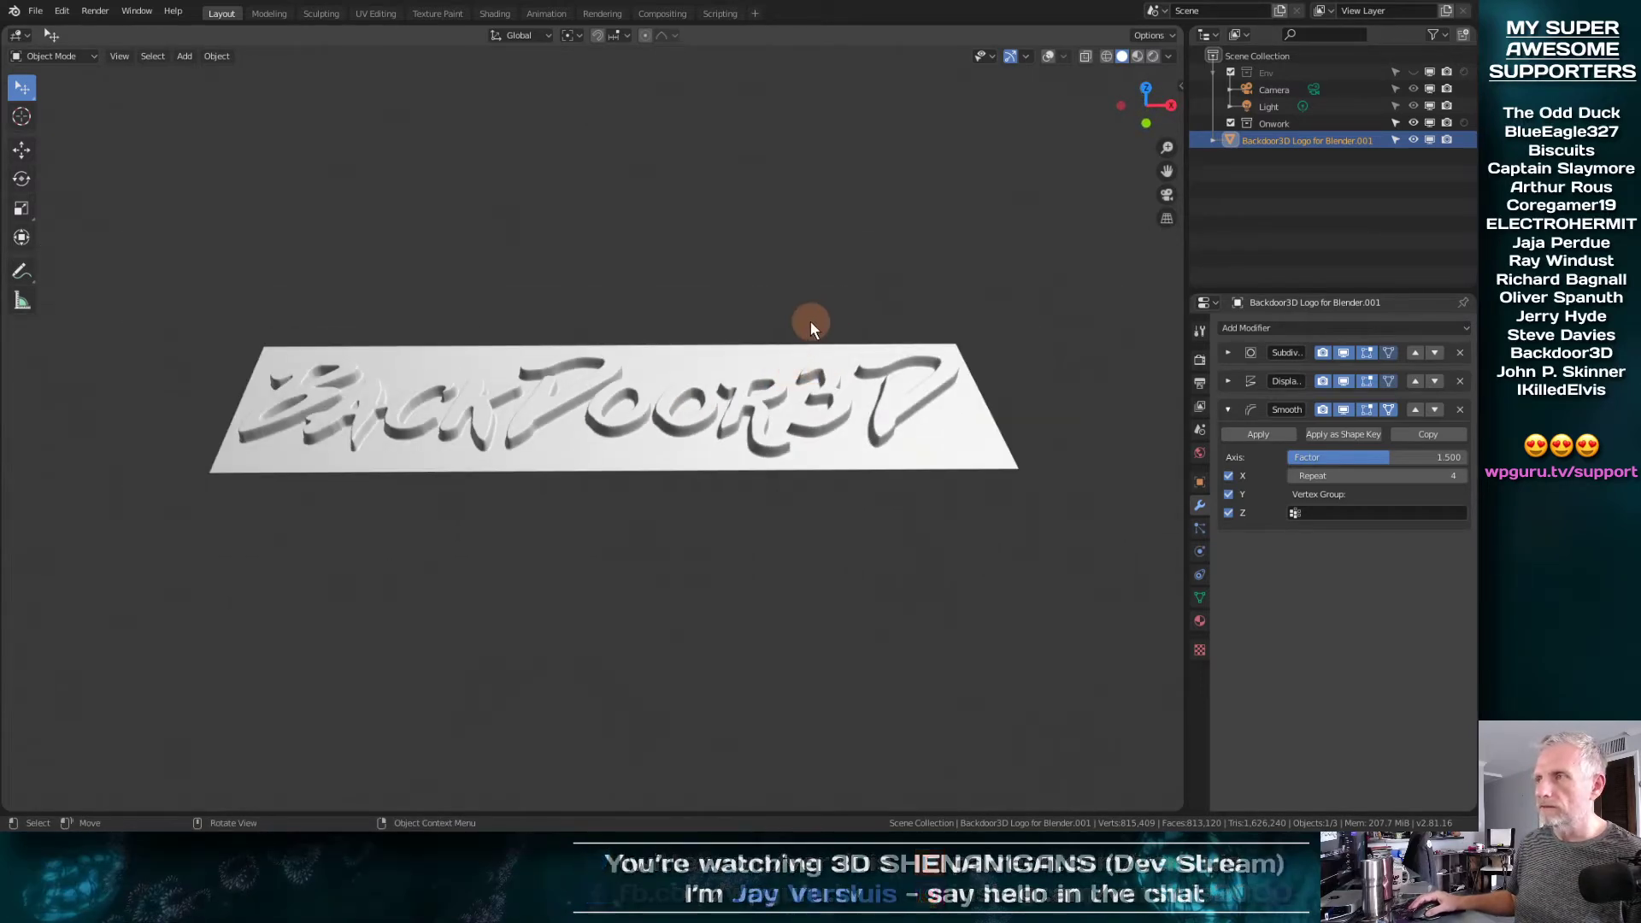
pyautogui.moveTo(810, 321); pyautogui.dragTo(778, 193, button='middle')
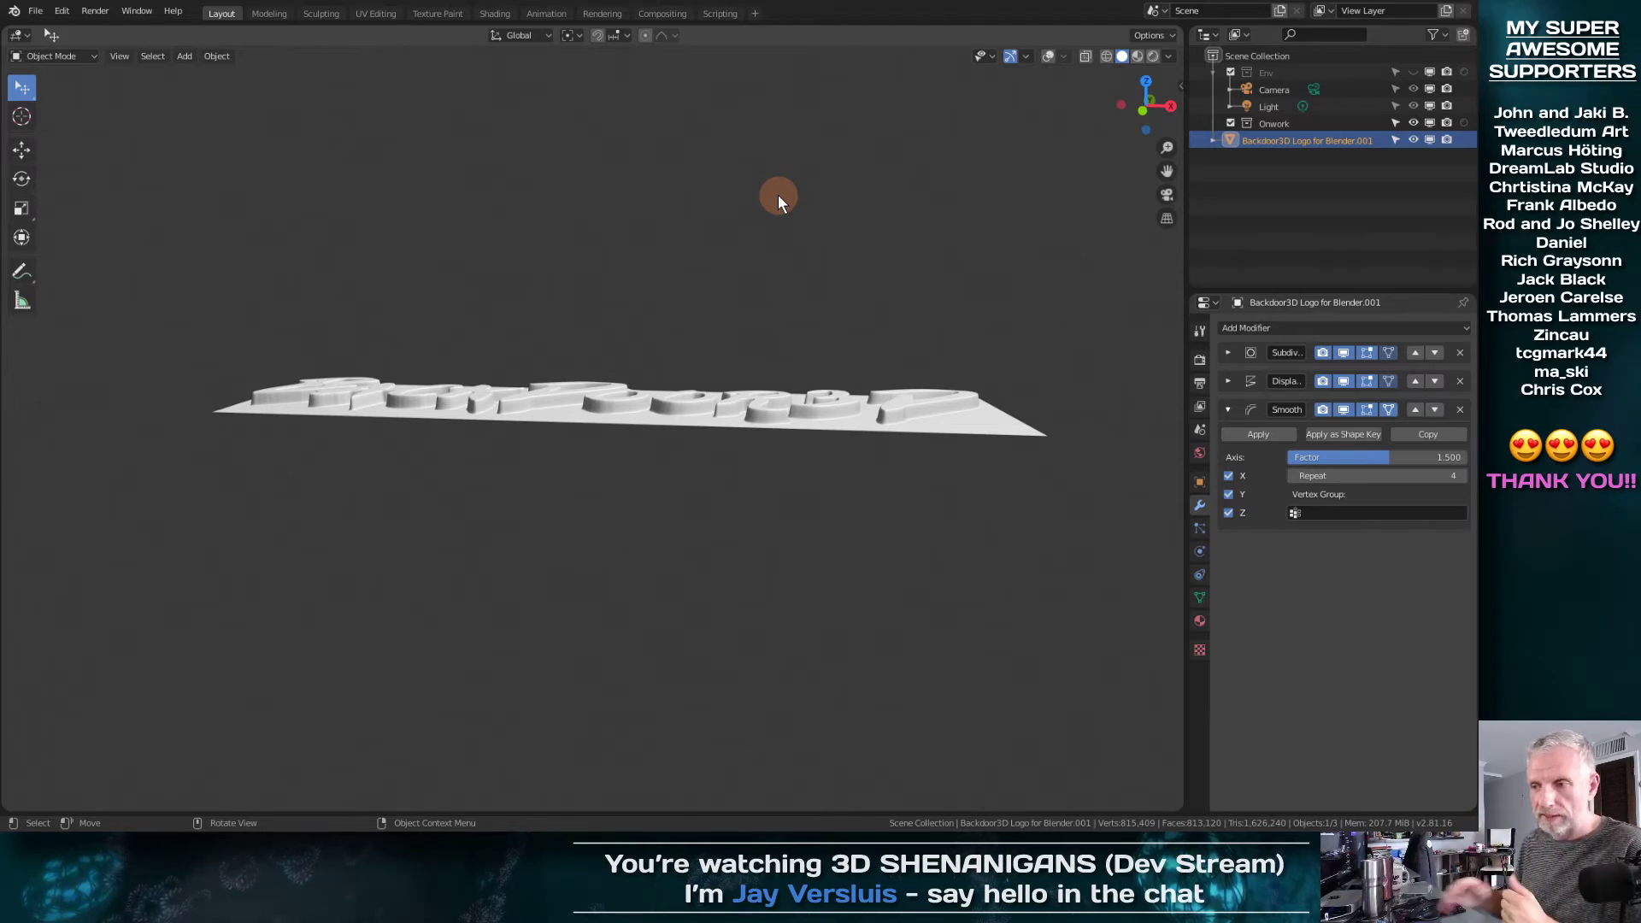
pyautogui.moveTo(776, 195); pyautogui.dragTo(500, 506, button='middle')
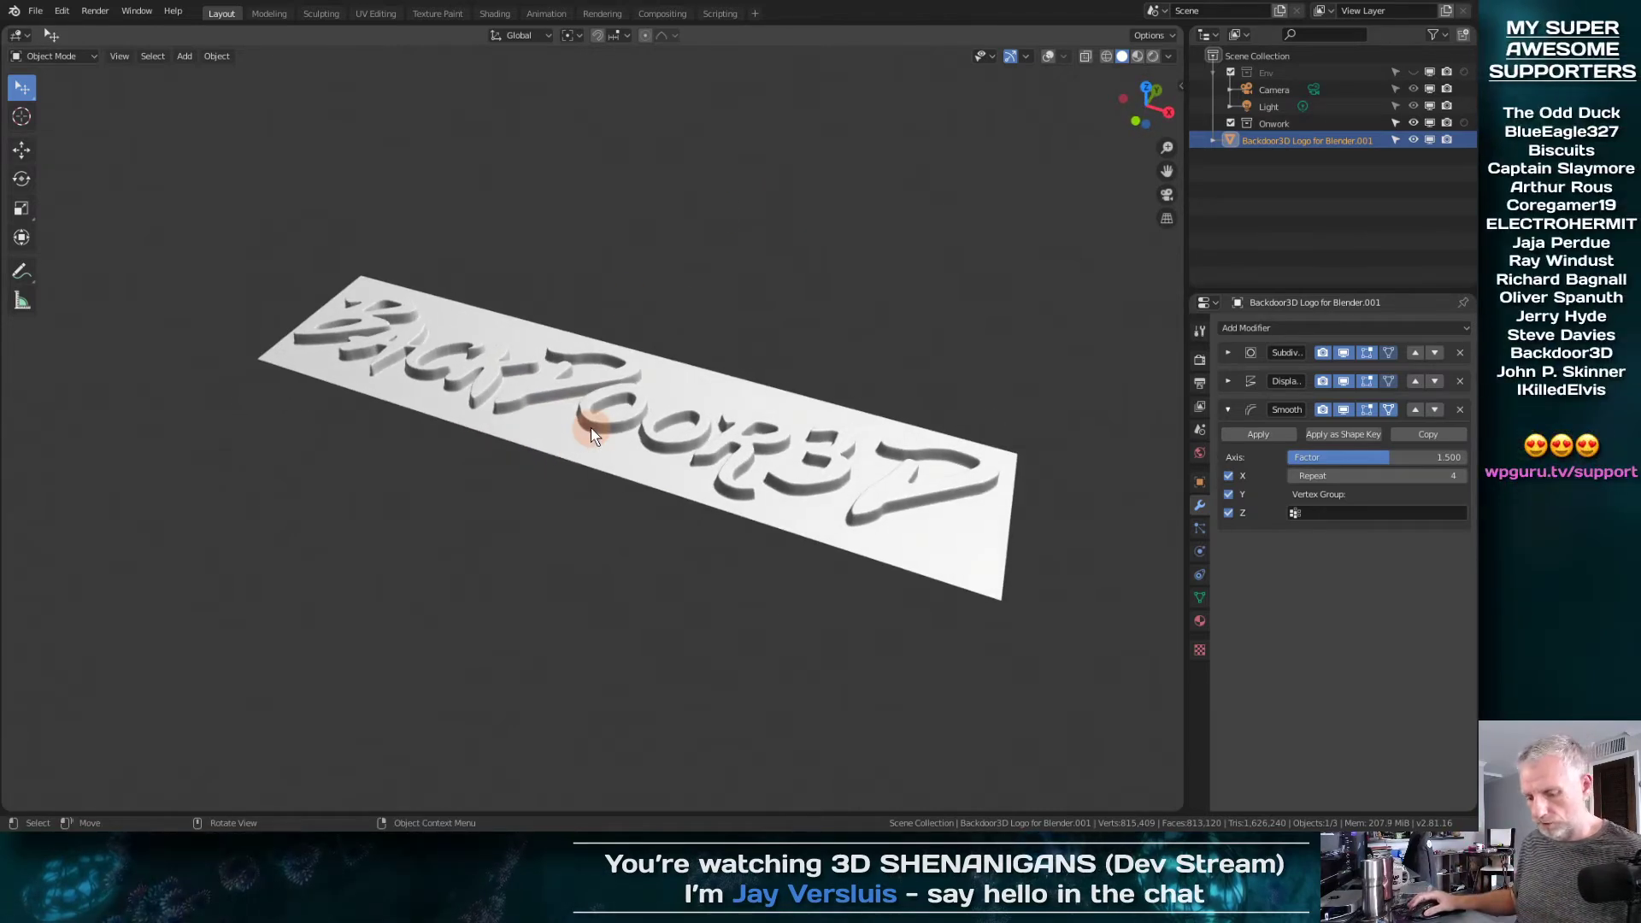
# Try scaling the logo to about 3.76 times along the global Z axis
pyautogui.click(1264, 123)
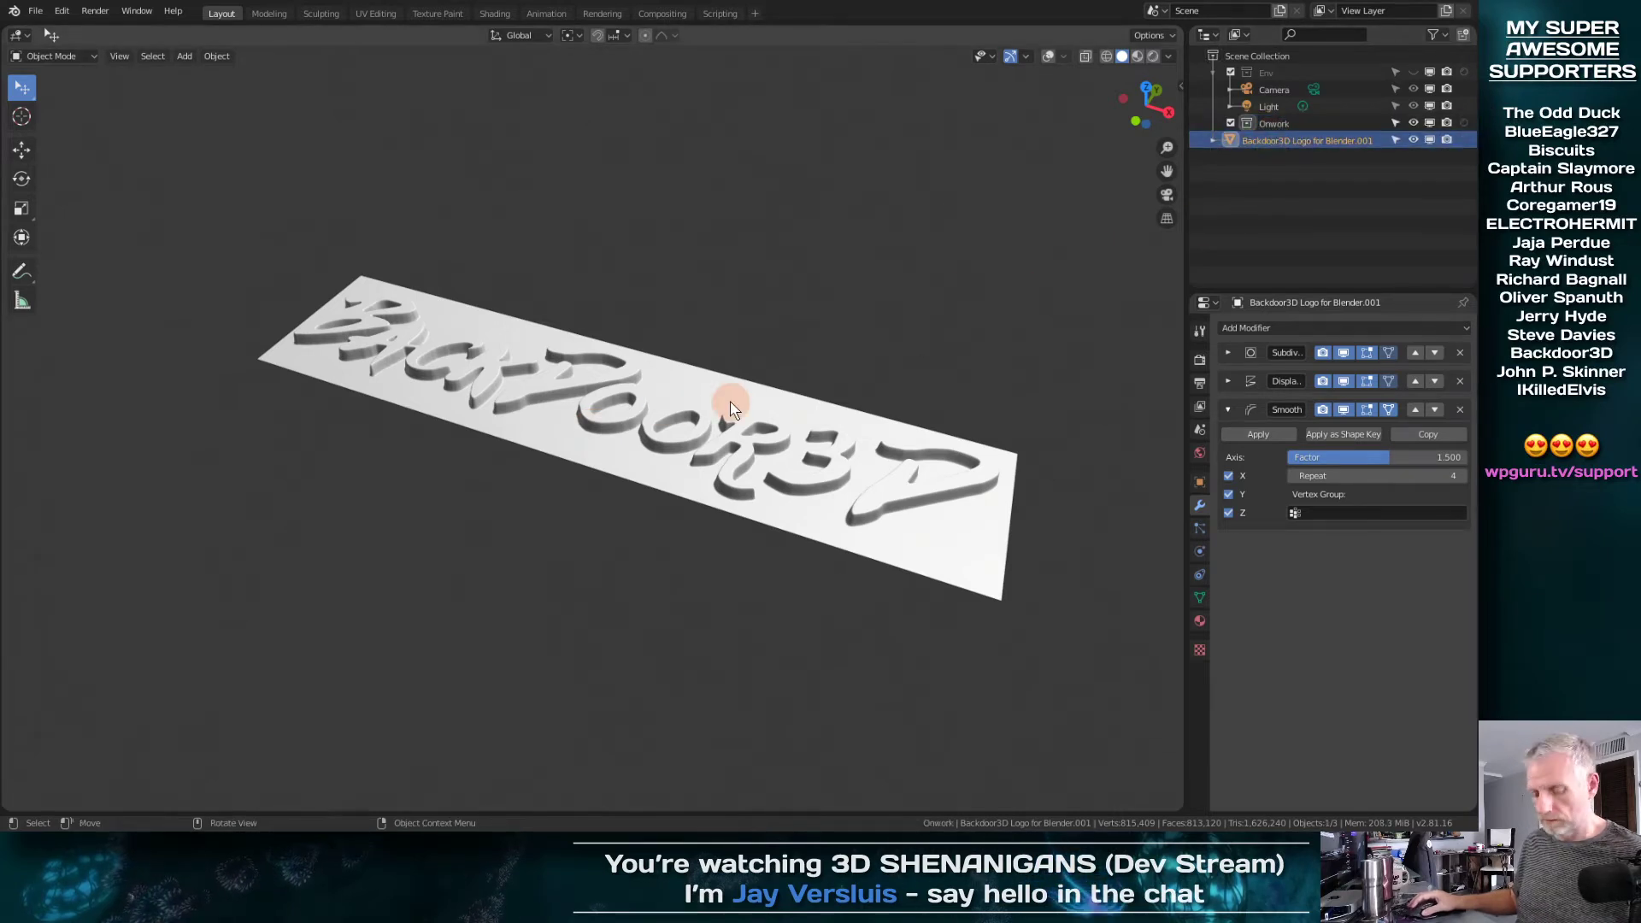
pyautogui.press('g')
pyautogui.press('z')
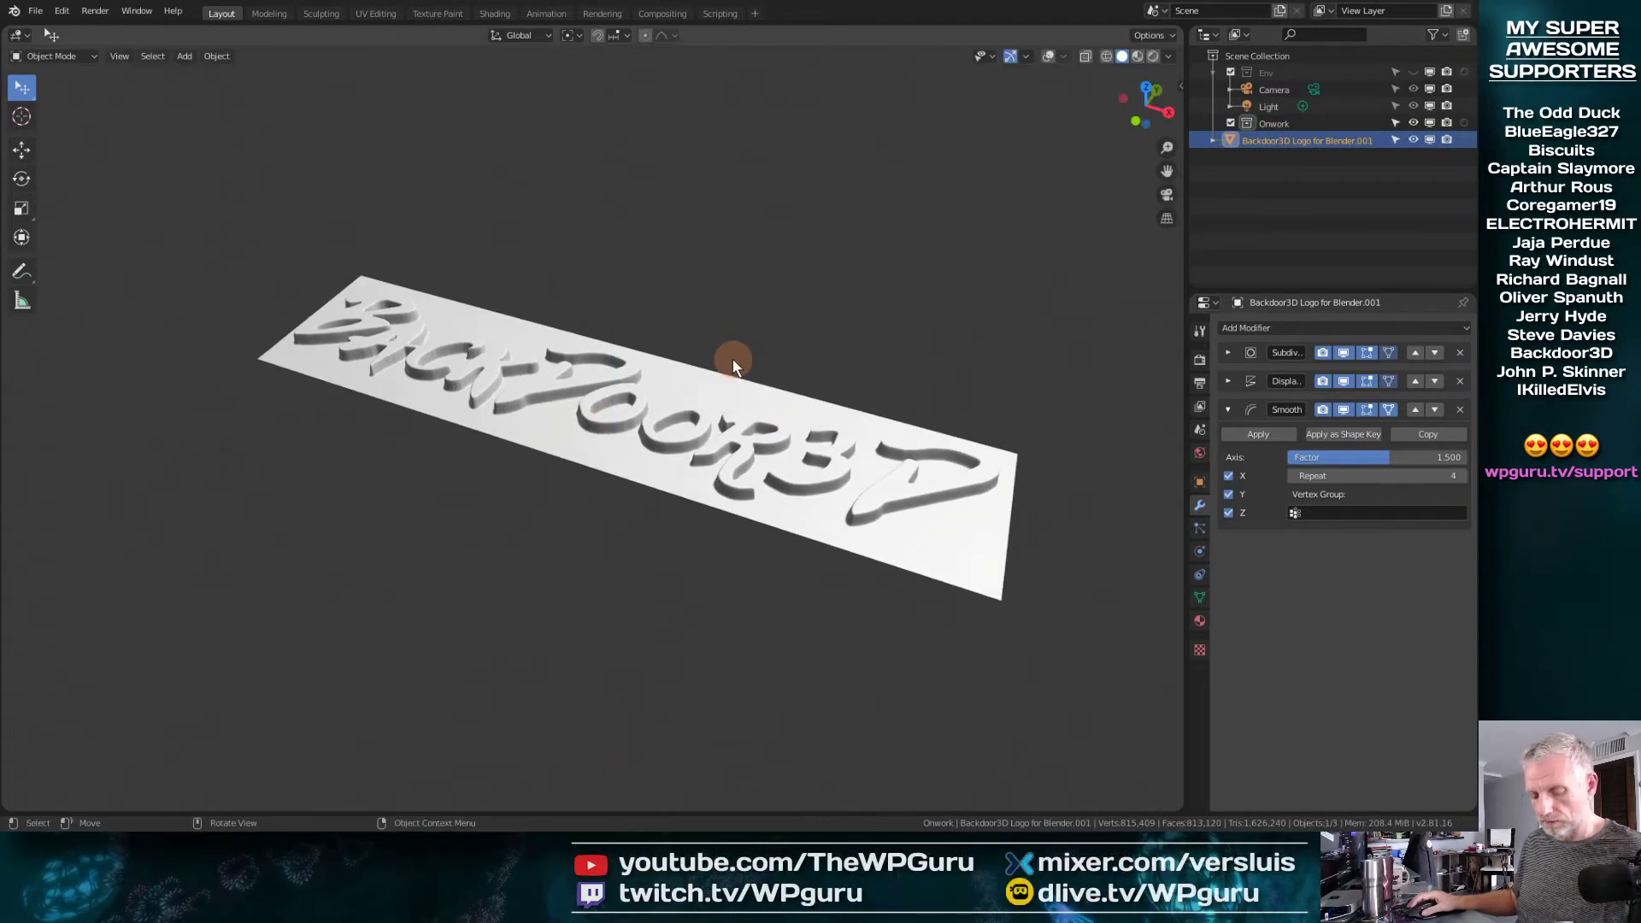
pyautogui.press('s')
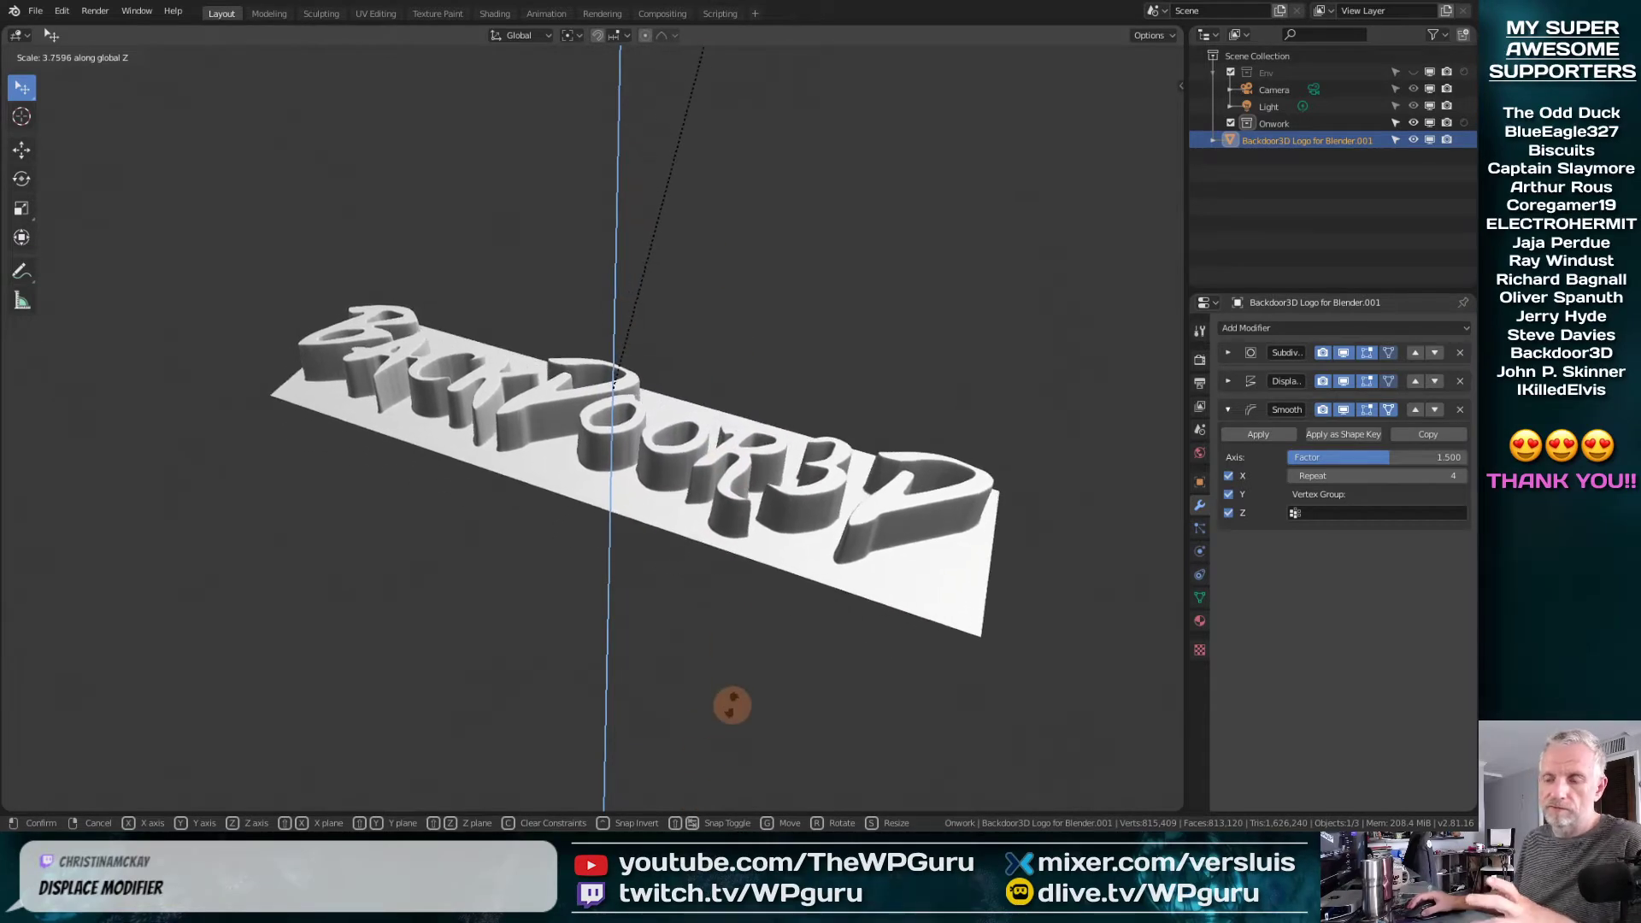
pyautogui.rightClick(732, 705)
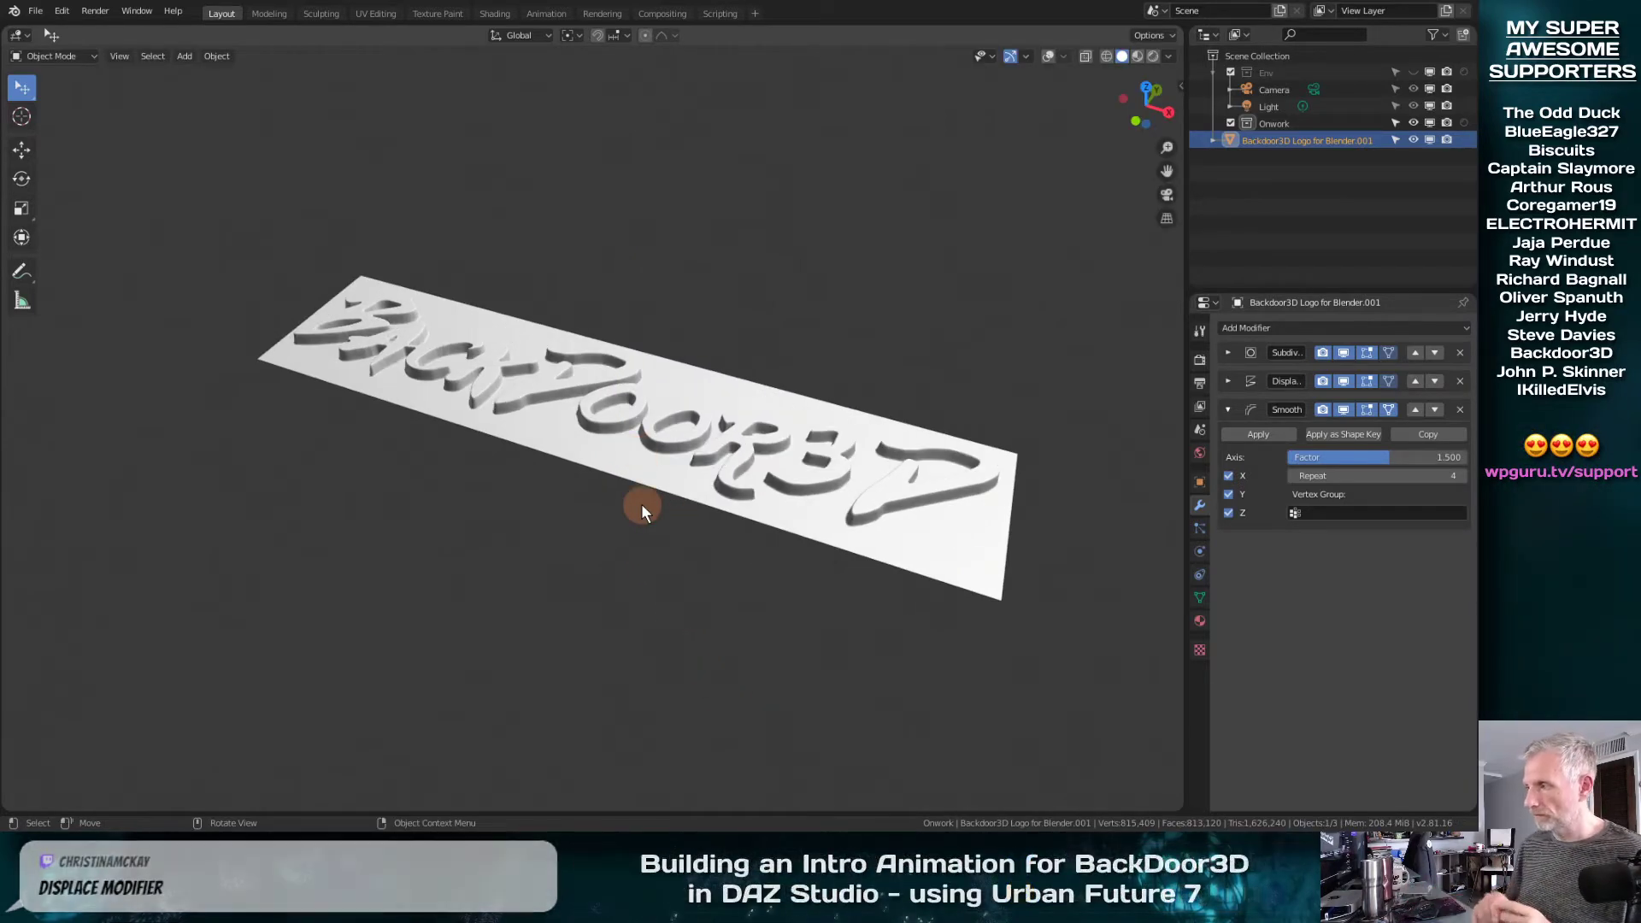
# Show the Displace modifier's texture, direction and strength settings and view the logo from its other side
pyautogui.click(1229, 381)
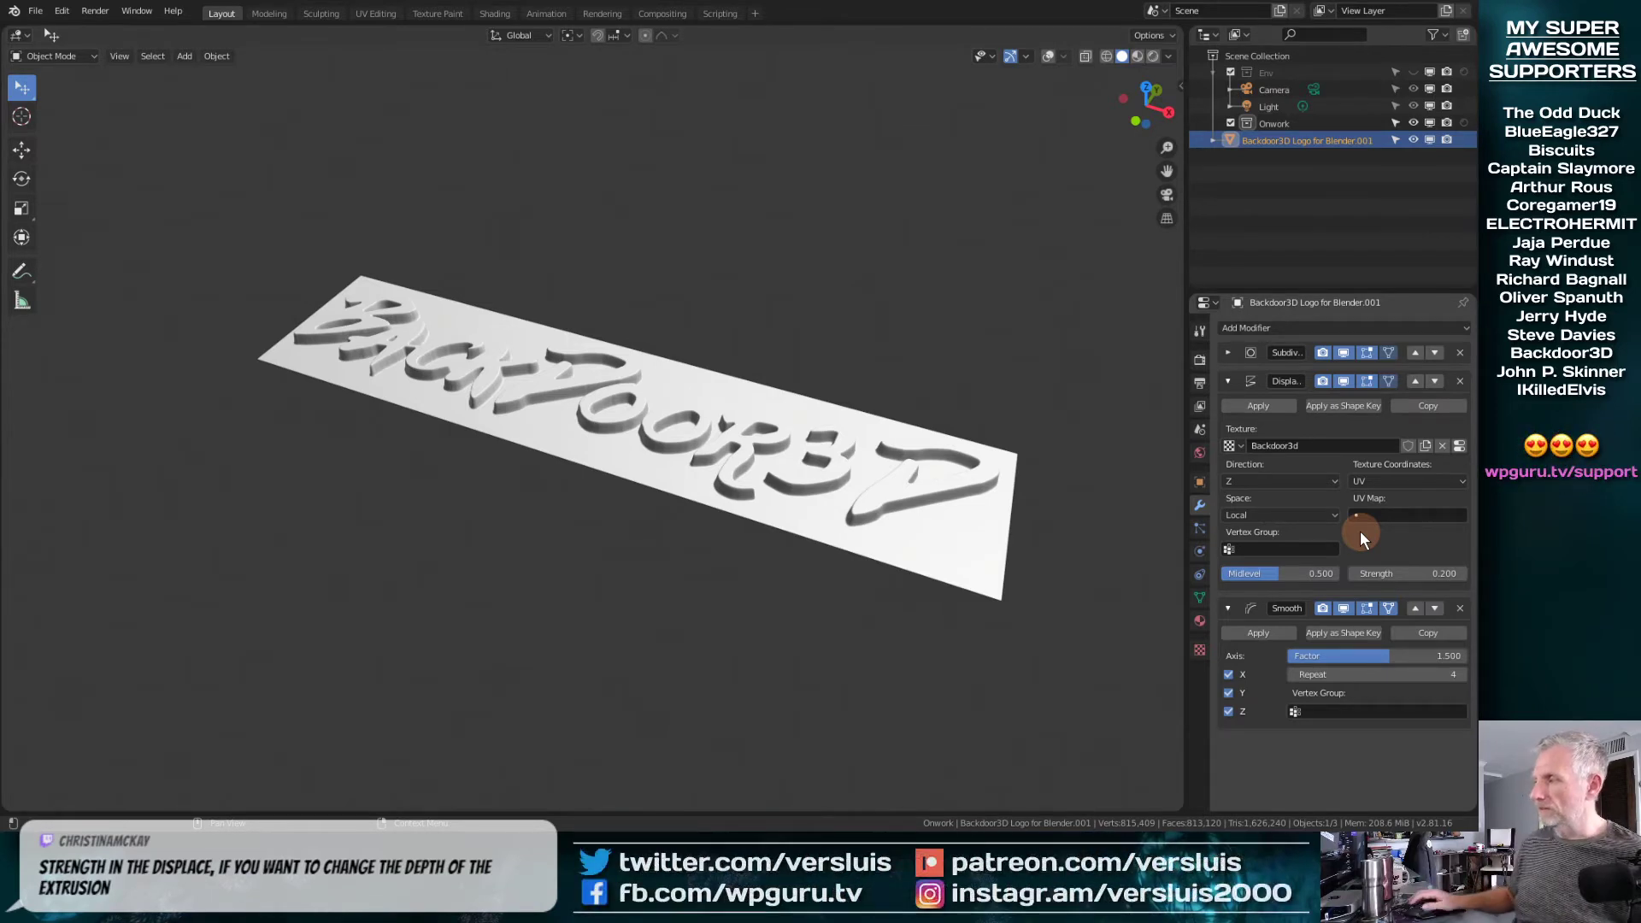
pyautogui.moveTo(842, 466); pyautogui.dragTo(997, 476, button='middle')
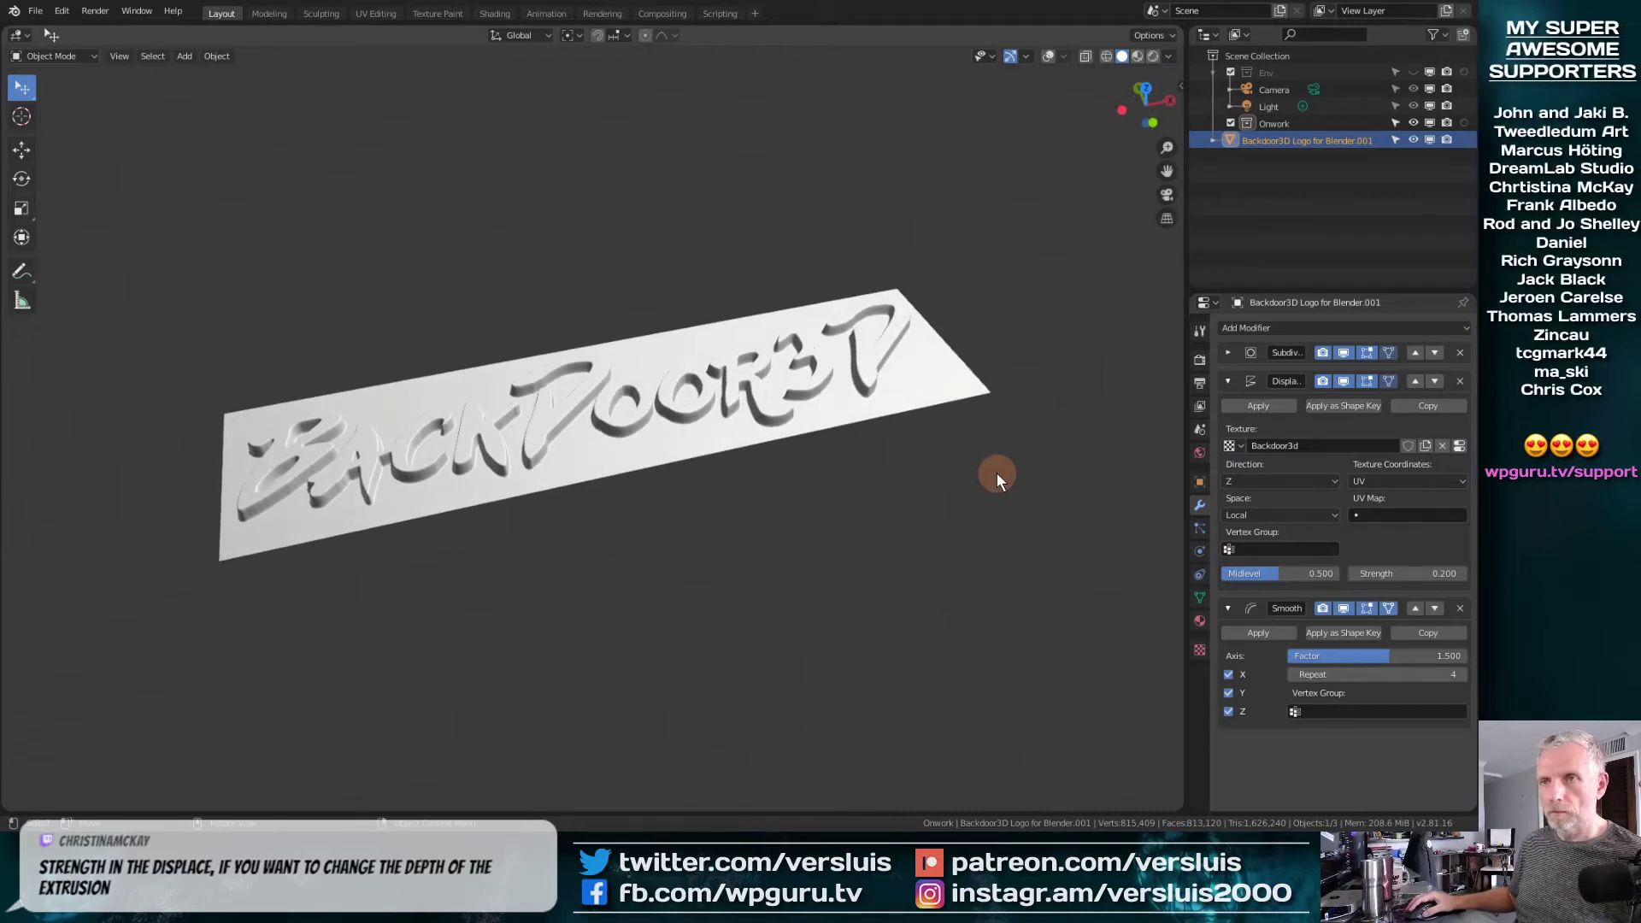
# Set up a Wavefront OBJ export into the Urban 7 Geometry folder with the file name Backdoor v2.obj
pyautogui.click(39, 12)
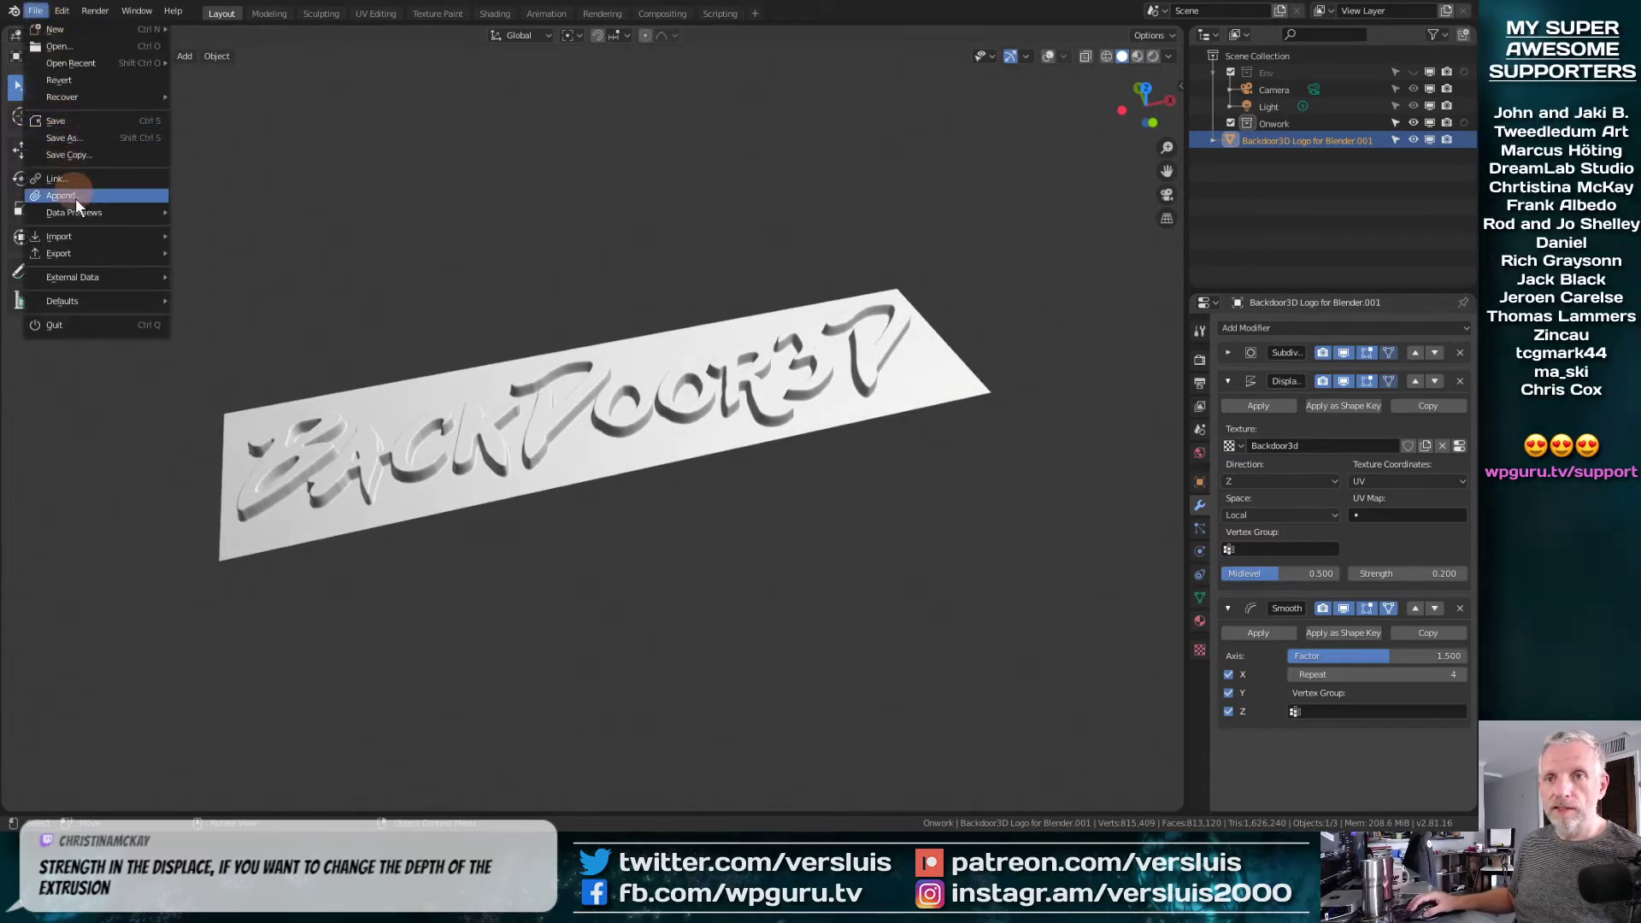
pyautogui.moveTo(91, 259)
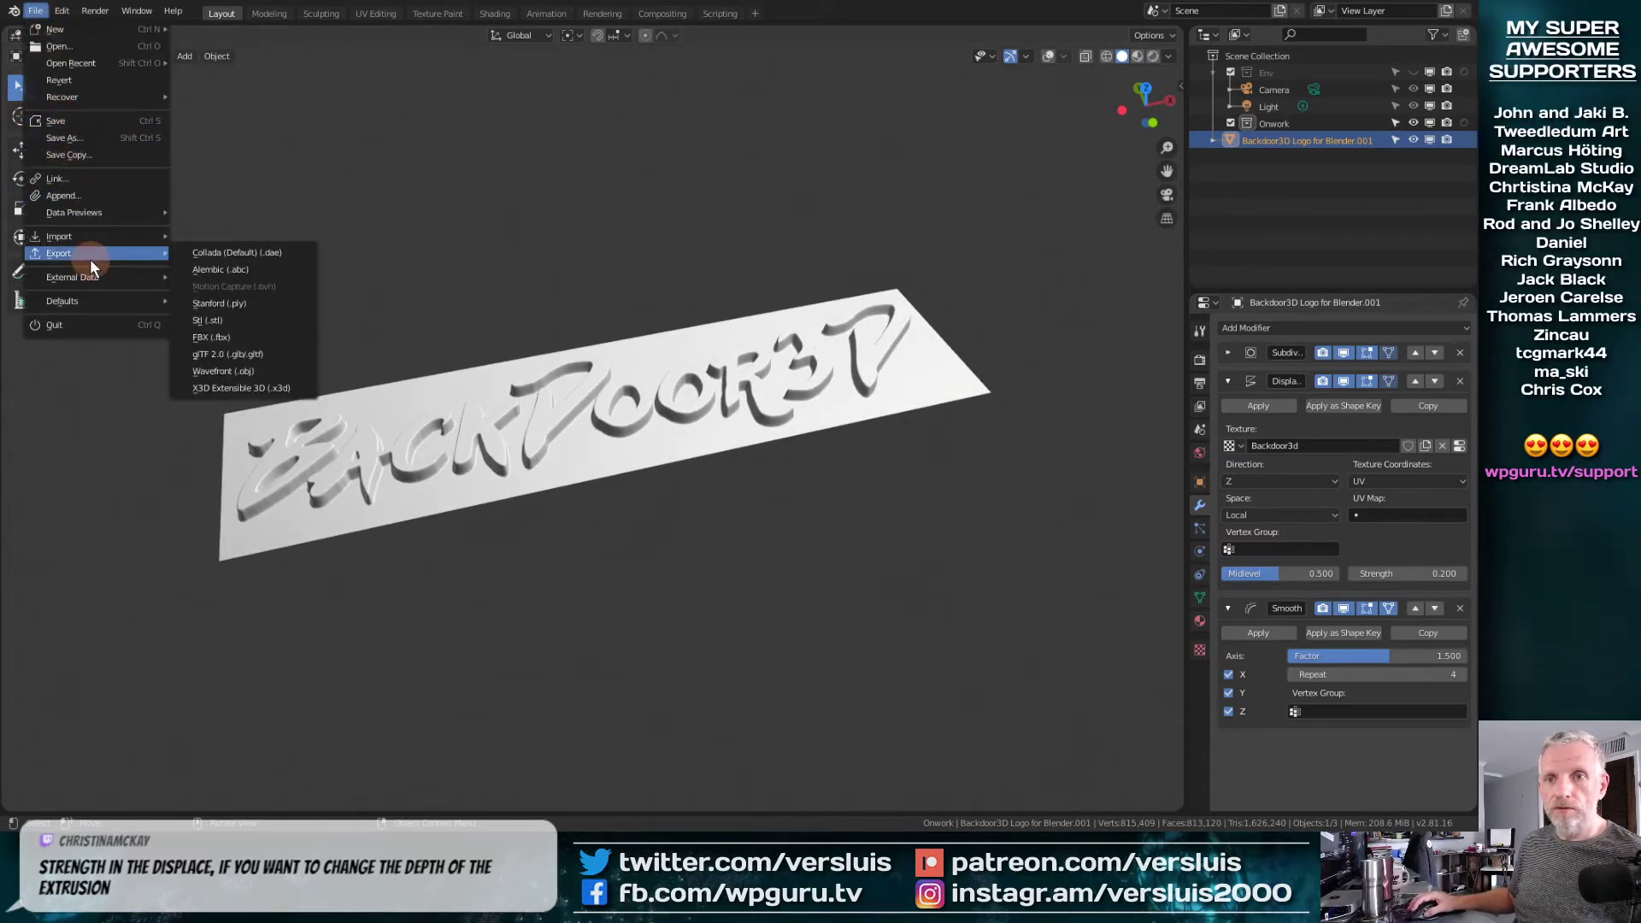
pyautogui.click(265, 372)
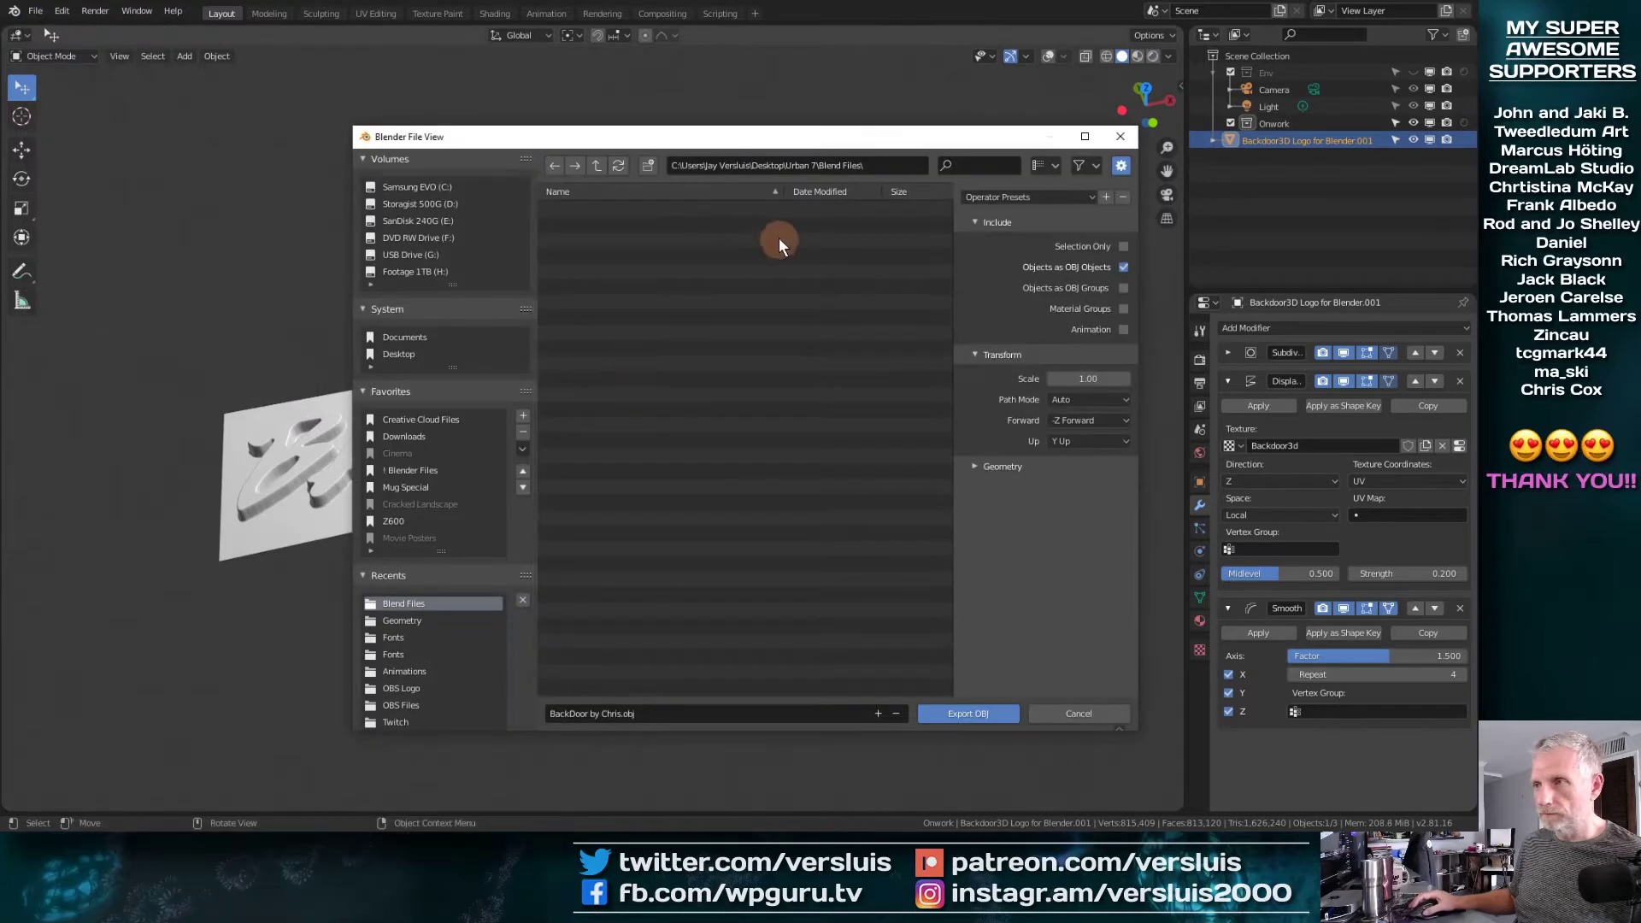
pyautogui.click(597, 165)
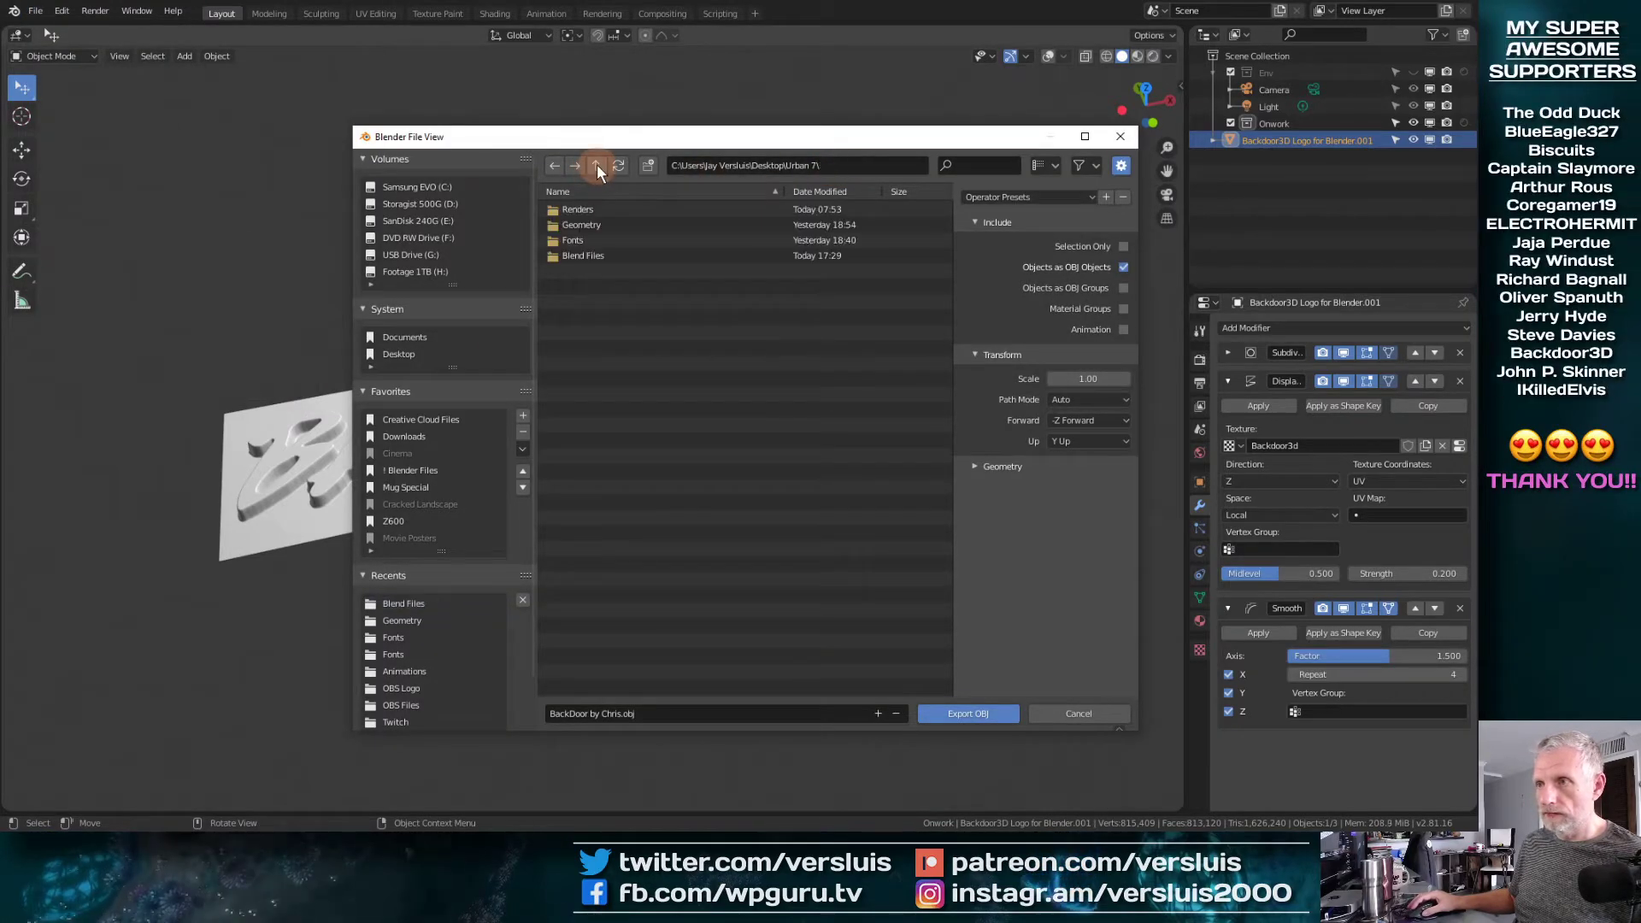
pyautogui.doubleClick(608, 224)
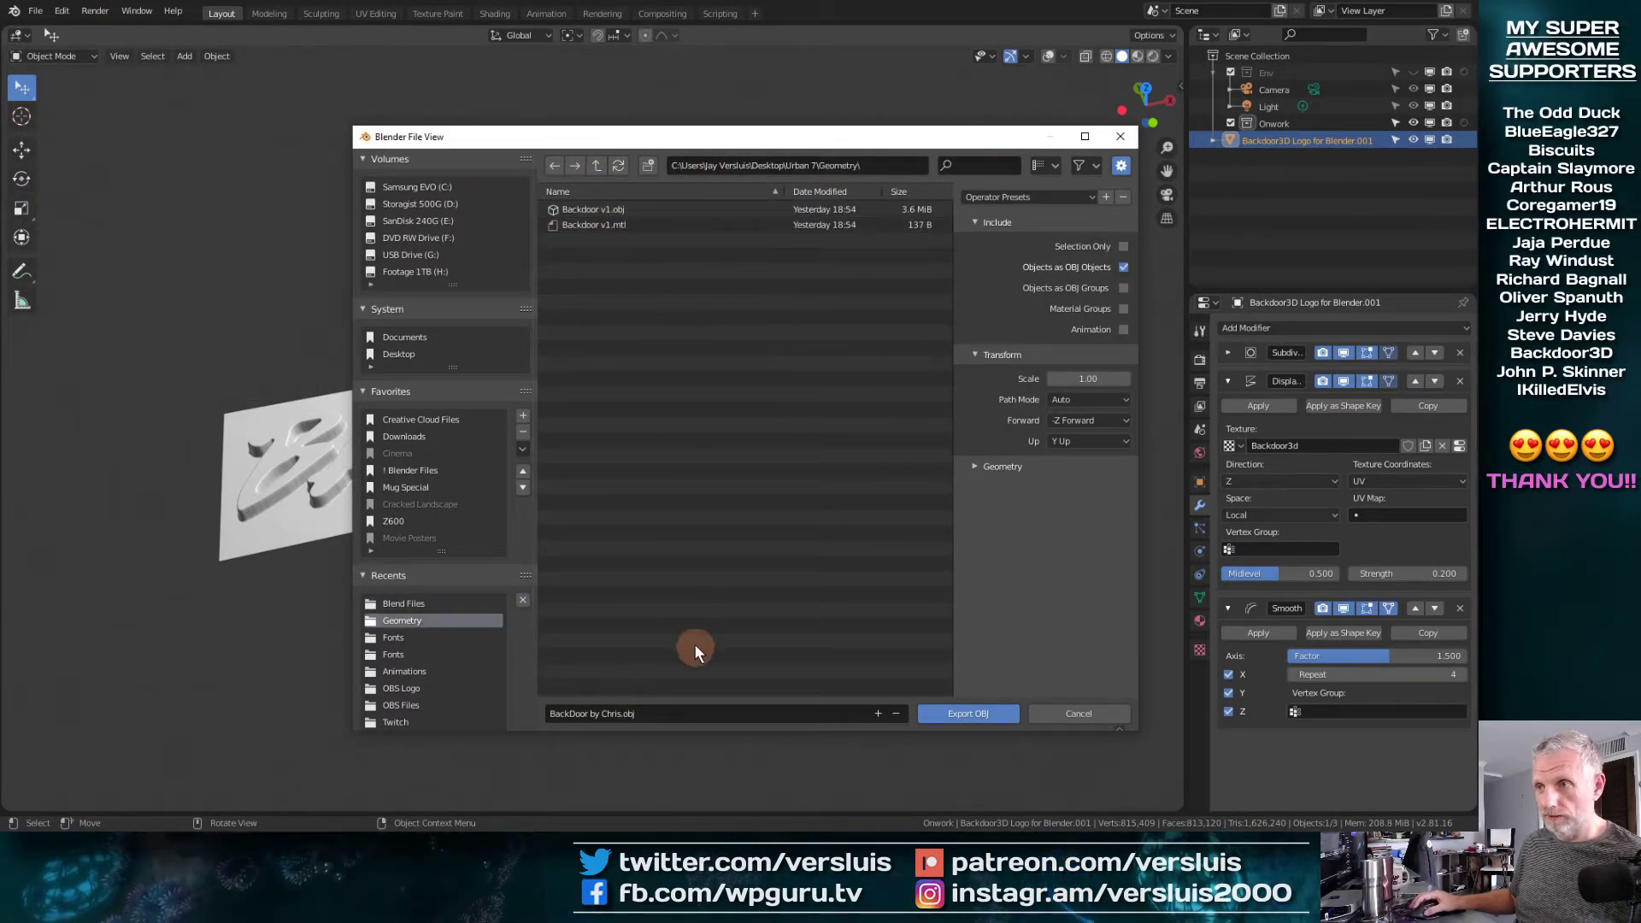
pyautogui.click(593, 209)
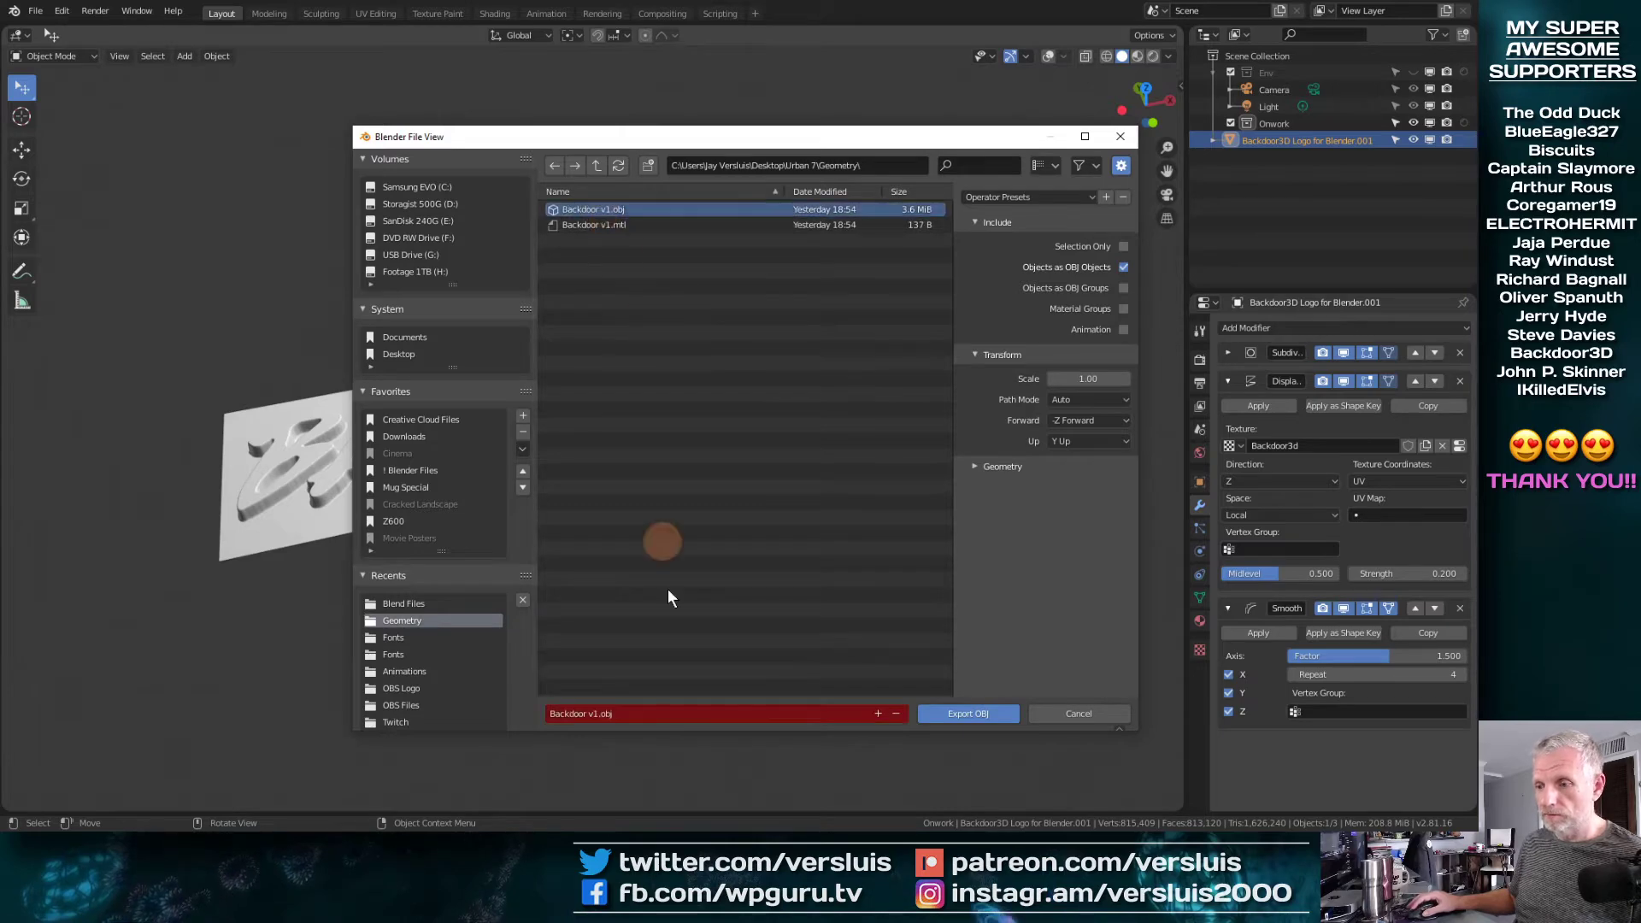
pyautogui.click(671, 709)
pyautogui.press('Left')
pyautogui.press('Left')
pyautogui.press('Left')
pyautogui.press('Left')
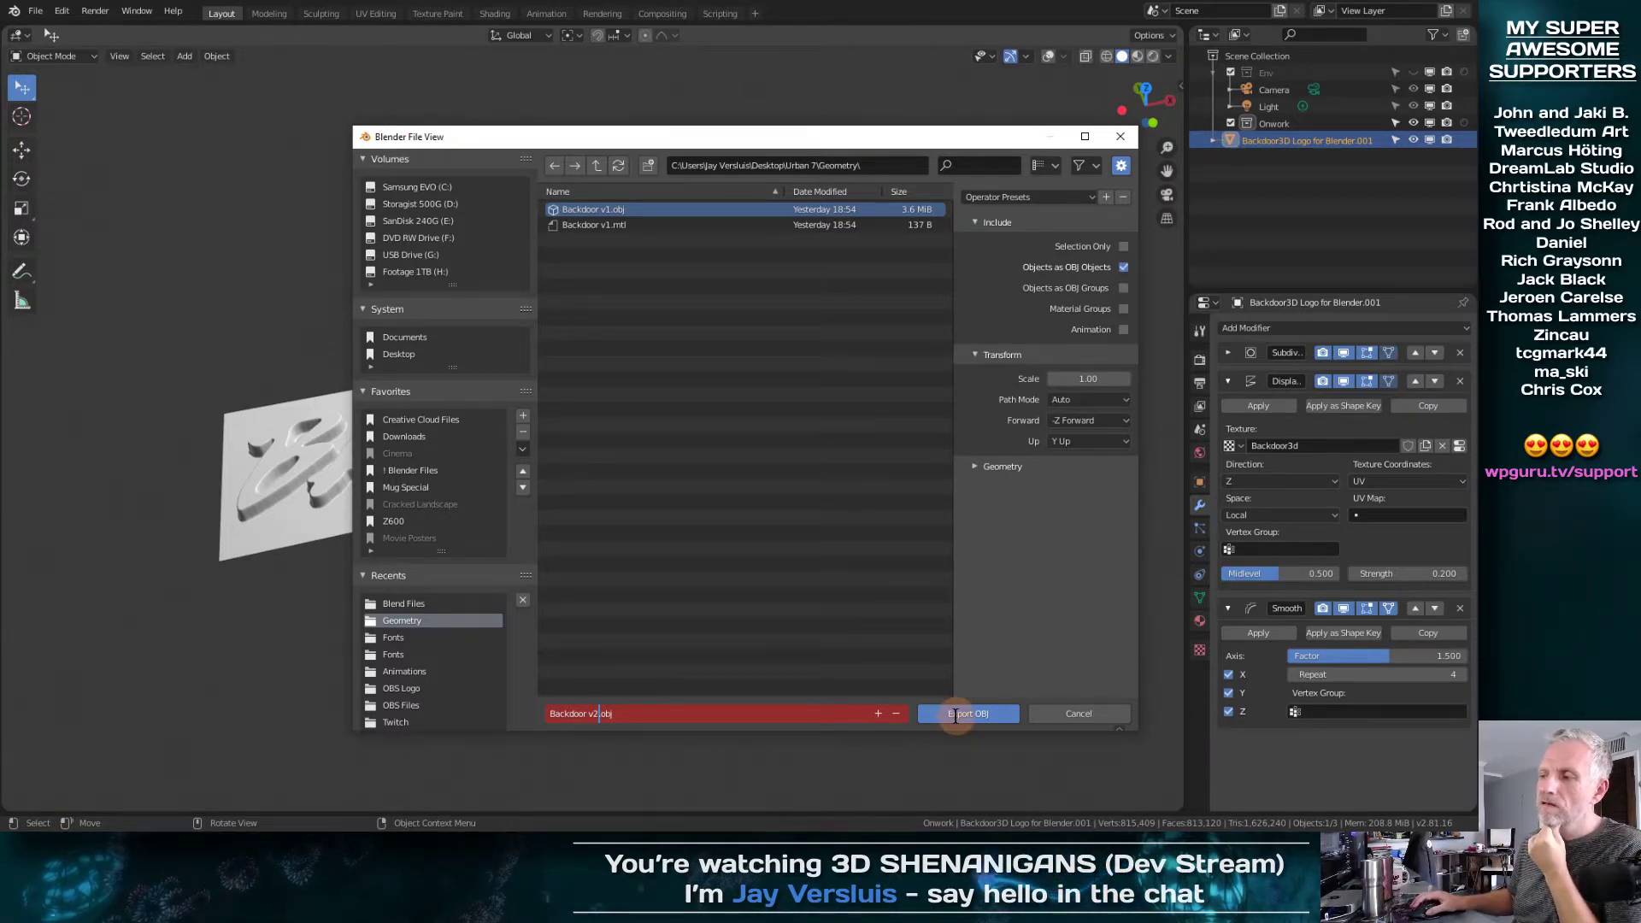
# Try export scales of 100 and 10, return the scale to 1.00 and export the logo as OBJ
pyautogui.click(1102, 380)
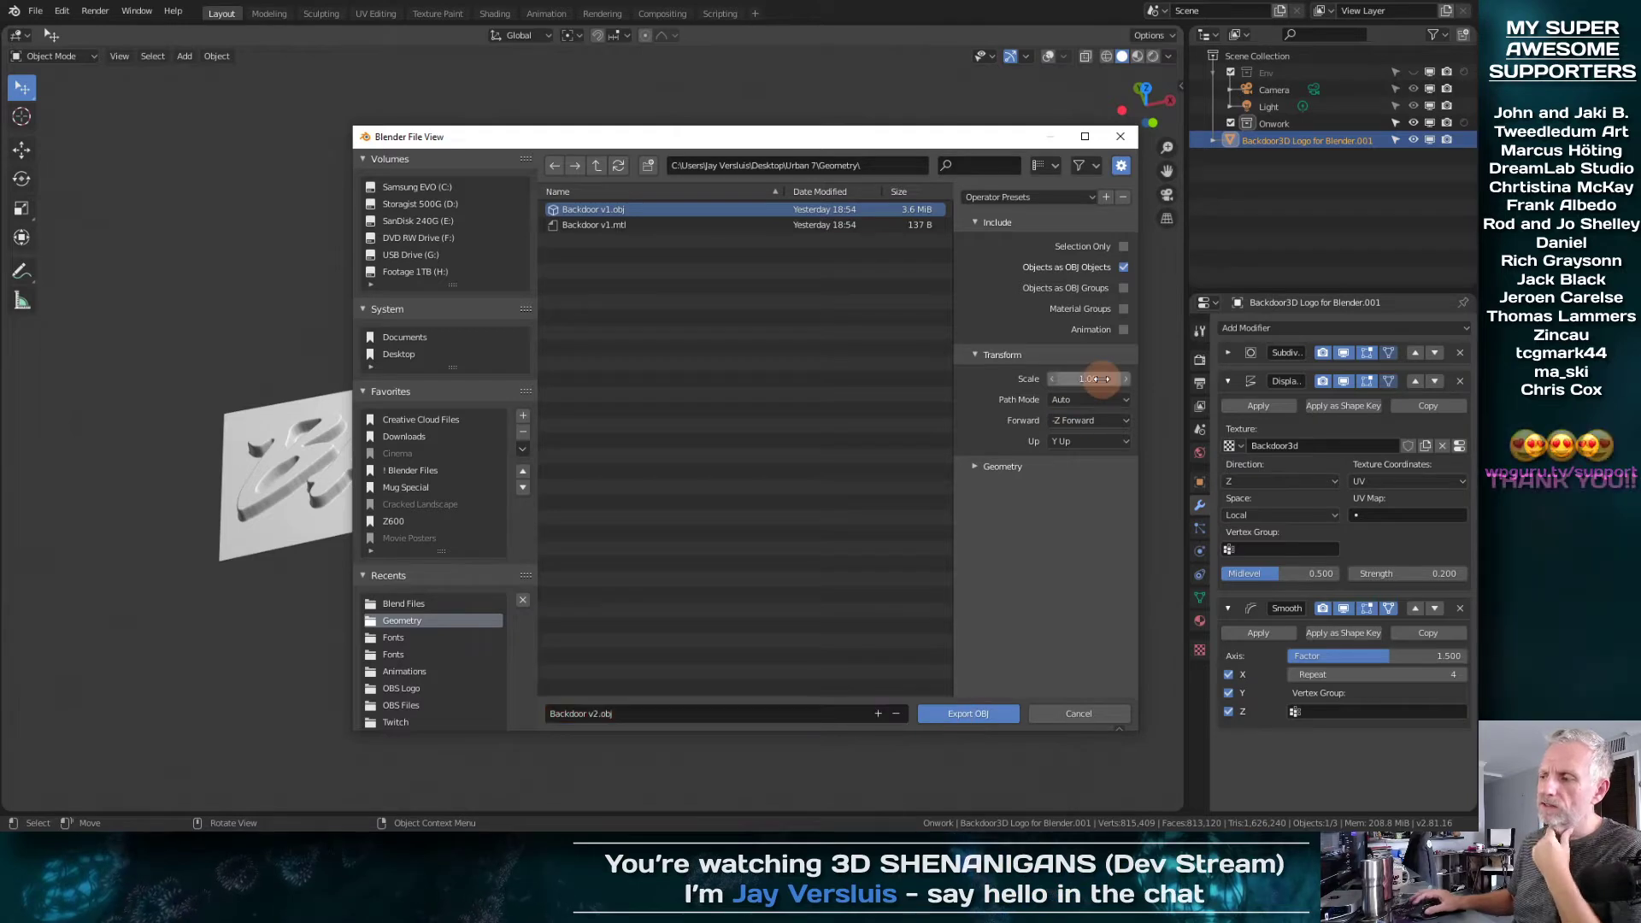
pyautogui.click(1102, 379)
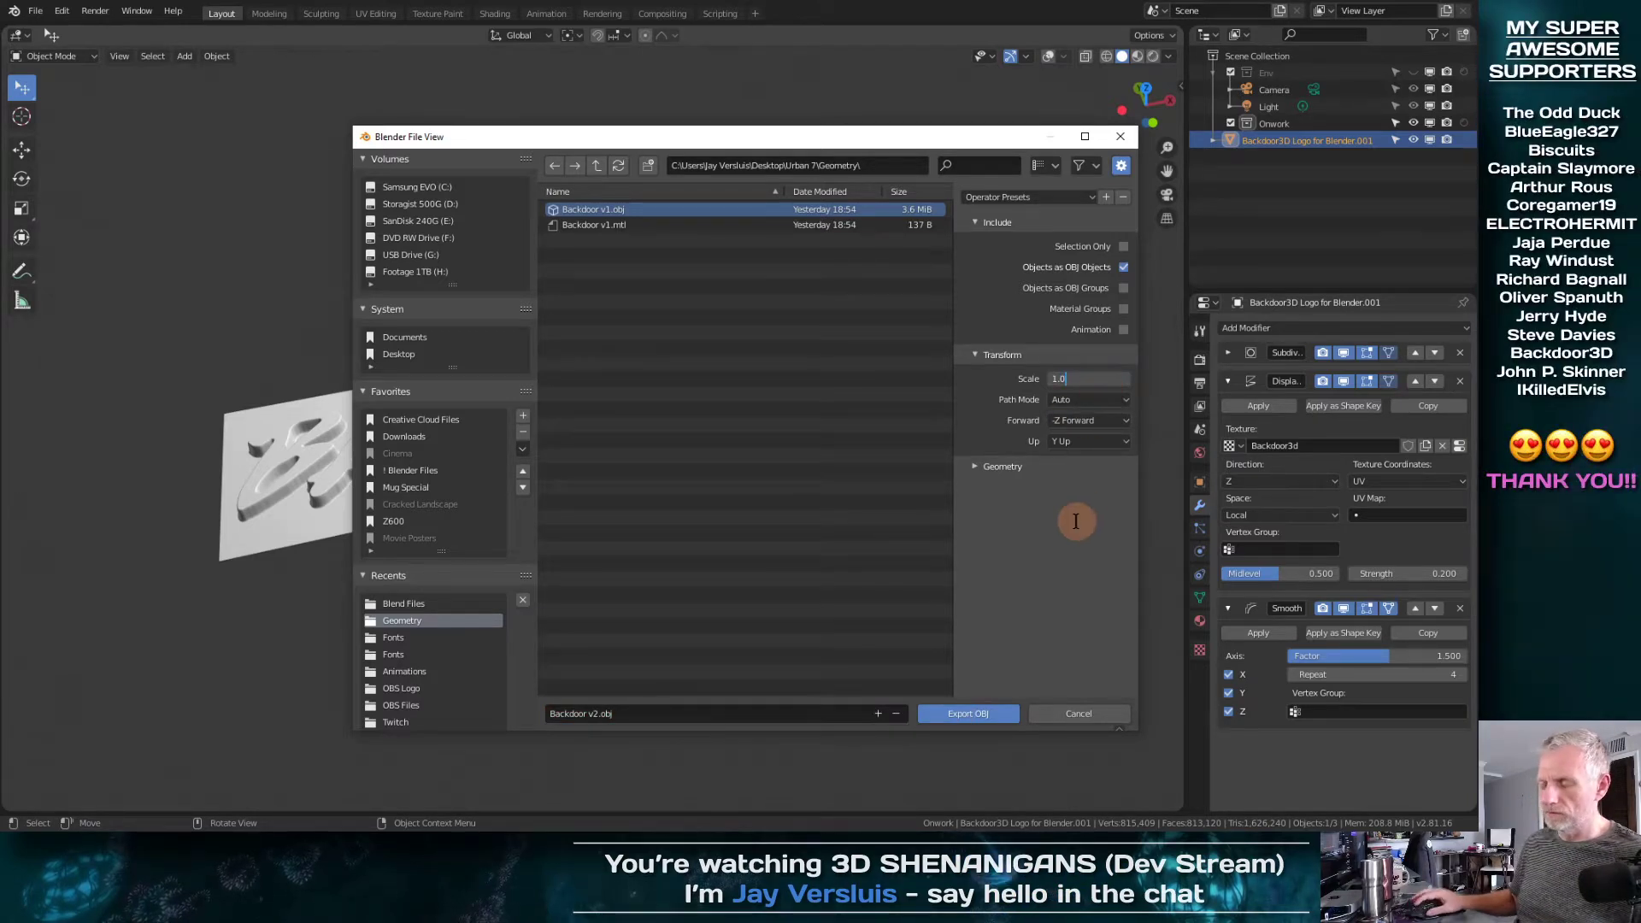
pyautogui.write('1')
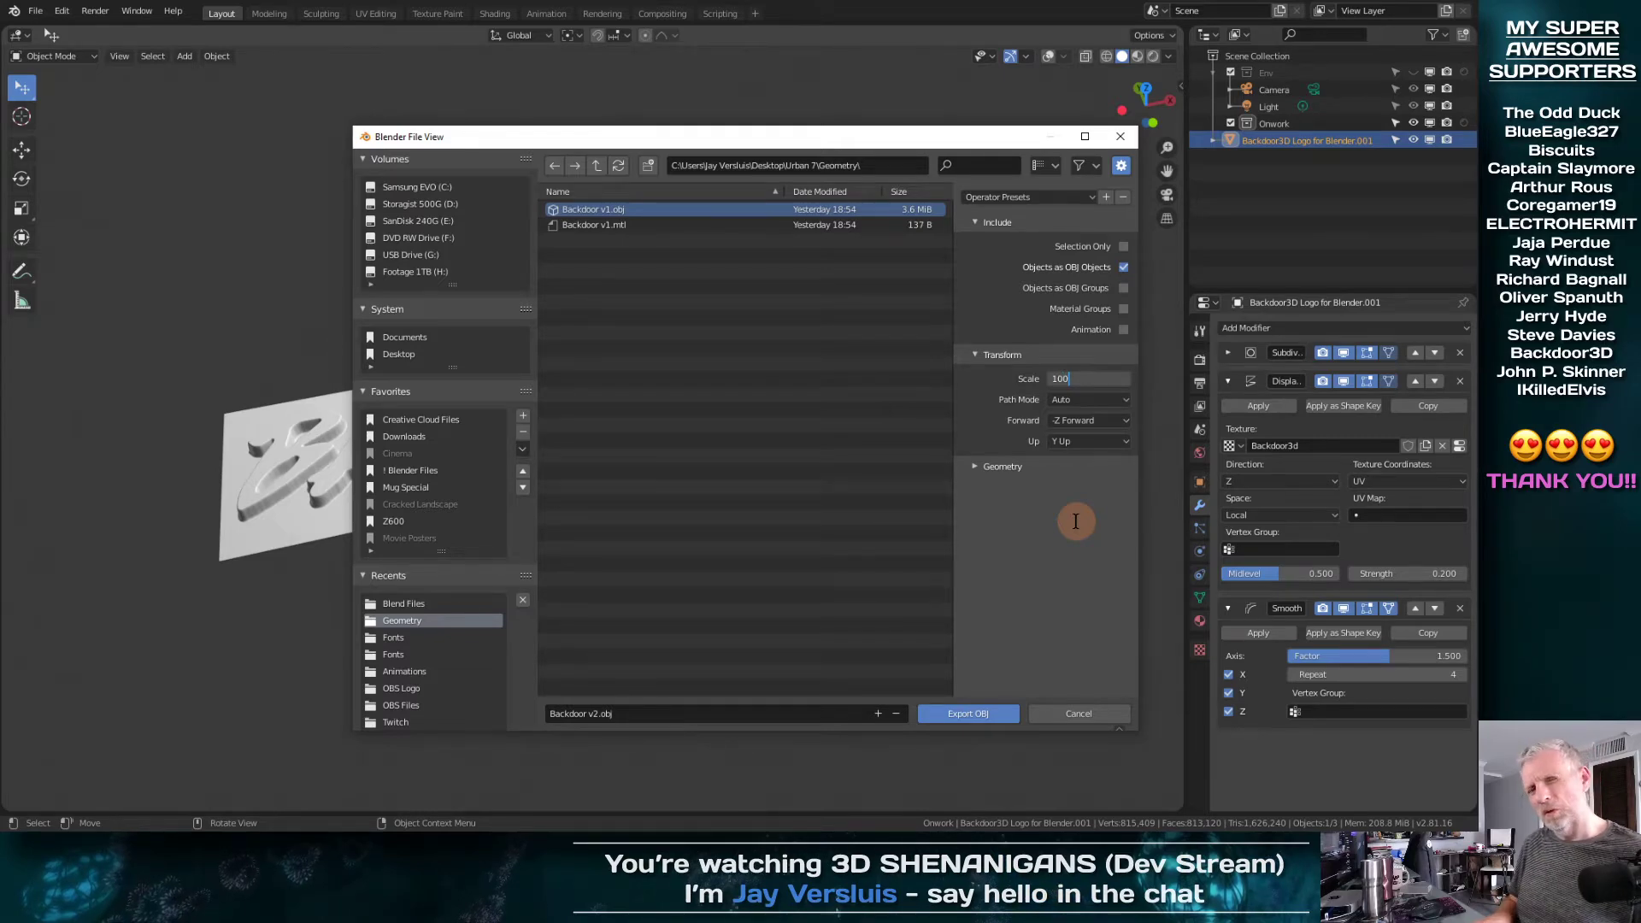
pyautogui.press('BackSpace')
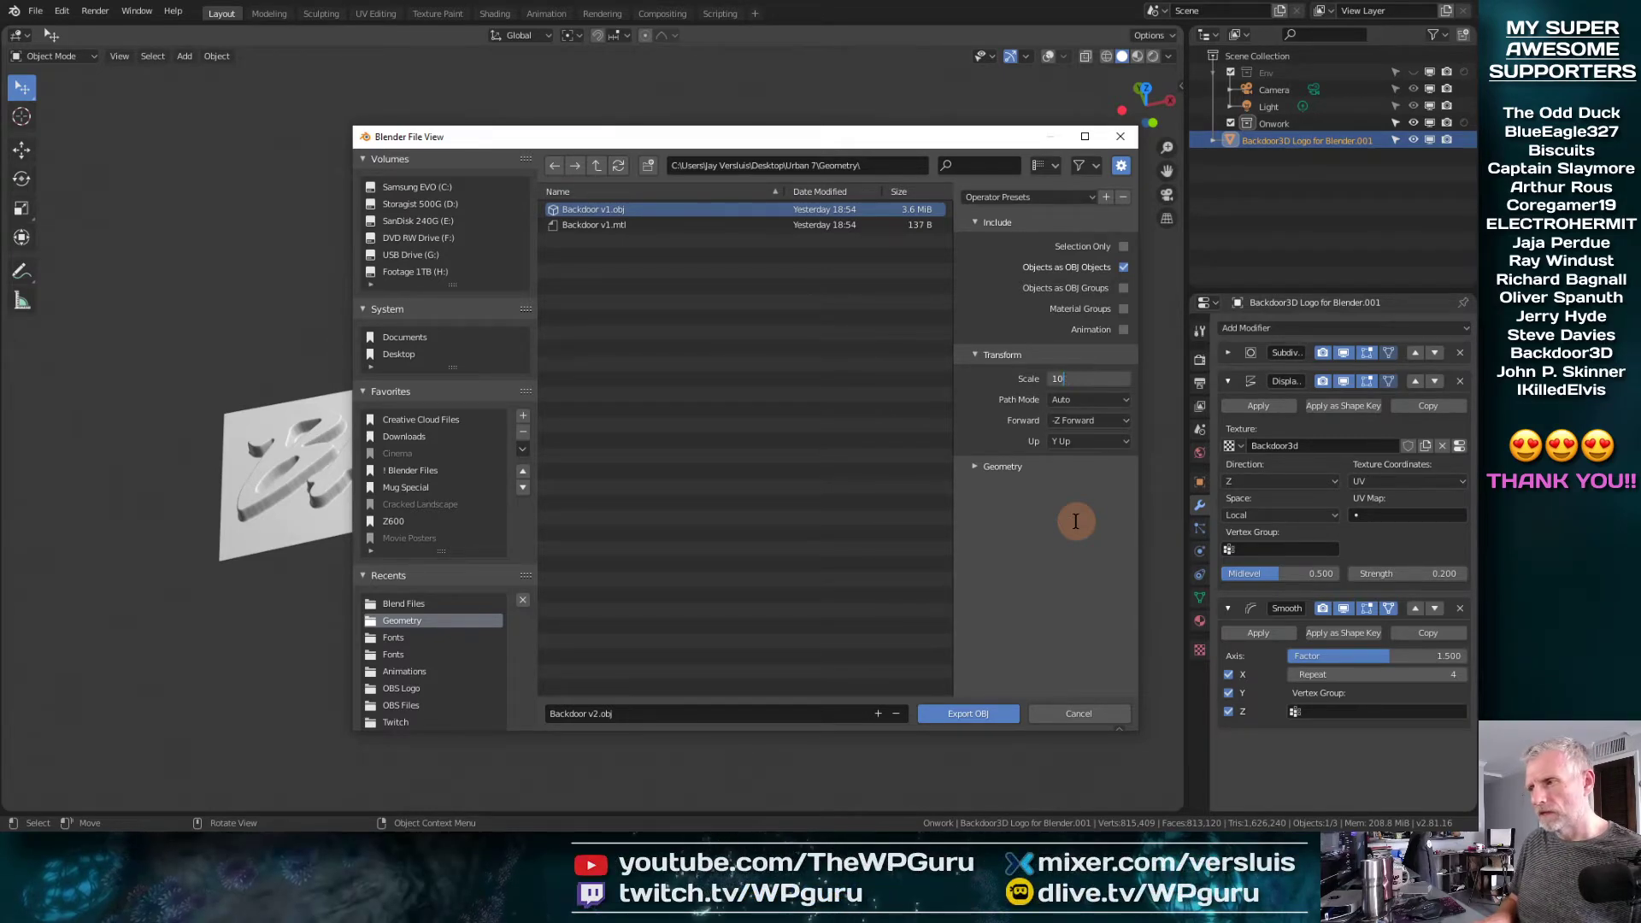
pyautogui.press('BackSpace')
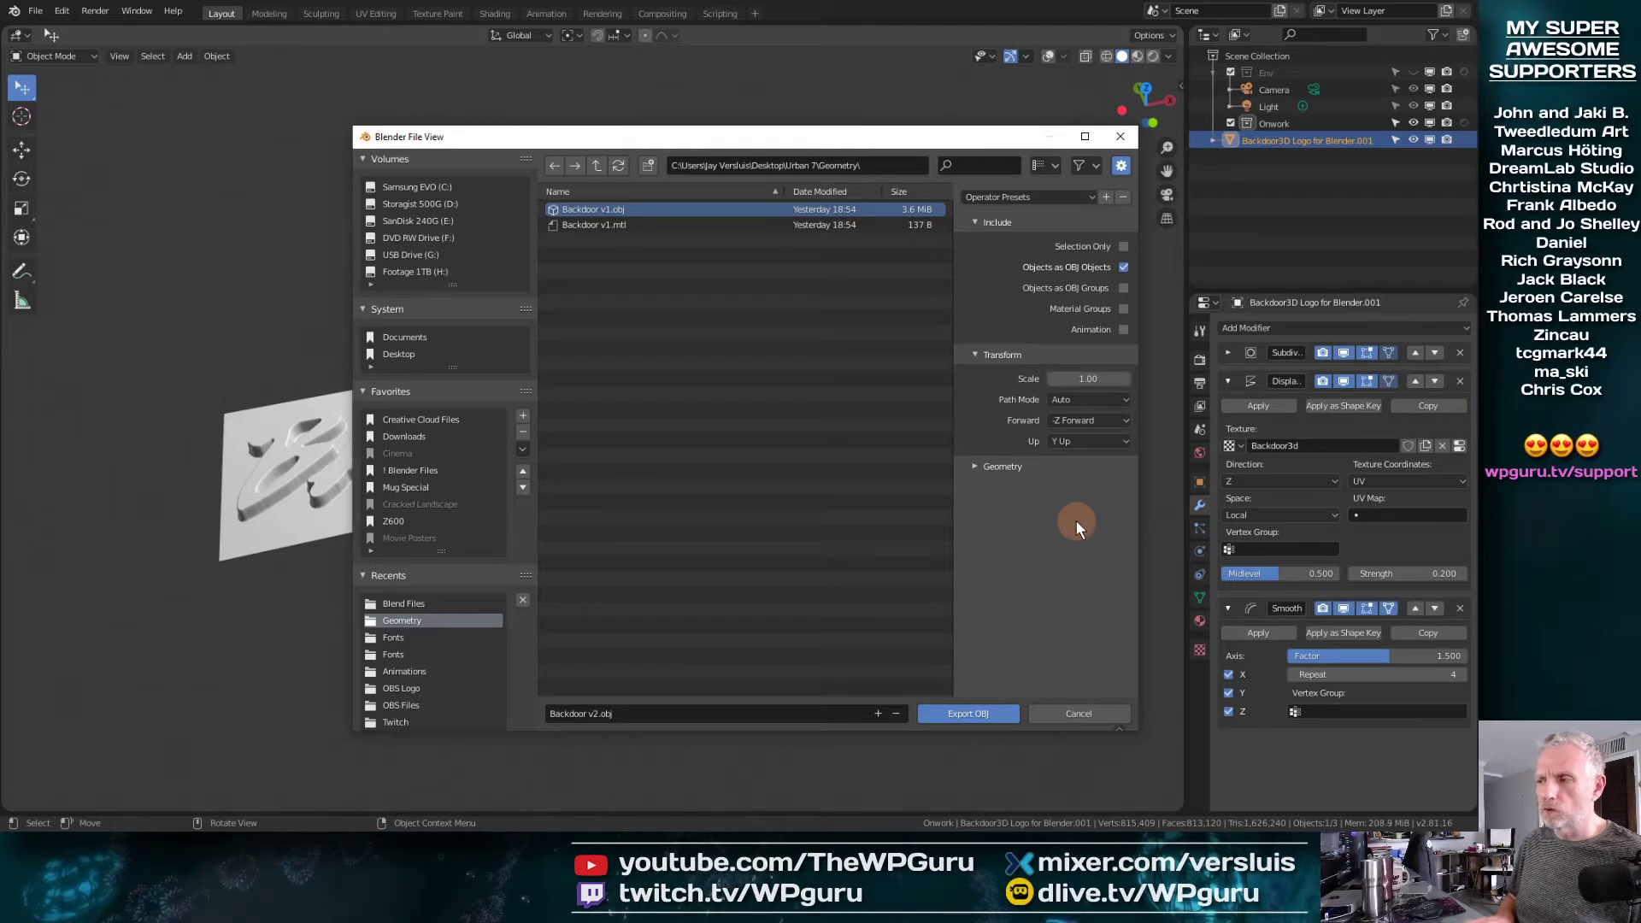
pyautogui.click(956, 715)
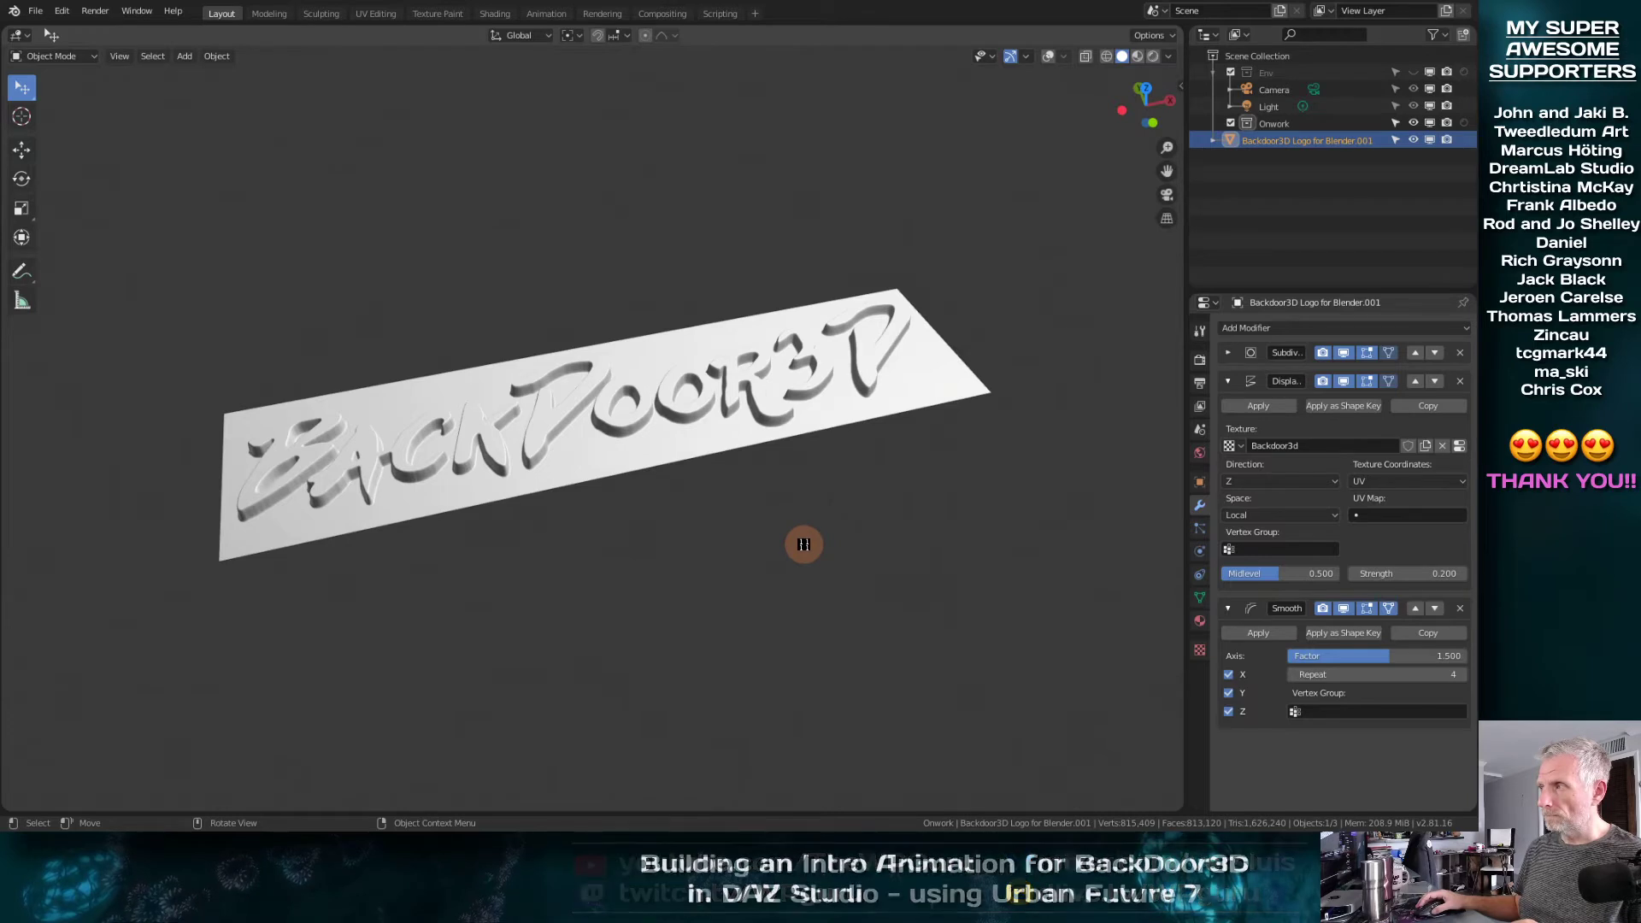
pyautogui.moveTo(803, 544)
pyautogui.mouseDown(button='middle')
pyautogui.moveTo(818, 507)
pyautogui.moveTo(802, 573)
pyautogui.mouseUp(button='middle')
pyautogui.scroll(-1, 803, 544)
pyautogui.scroll(3, 804, 543)
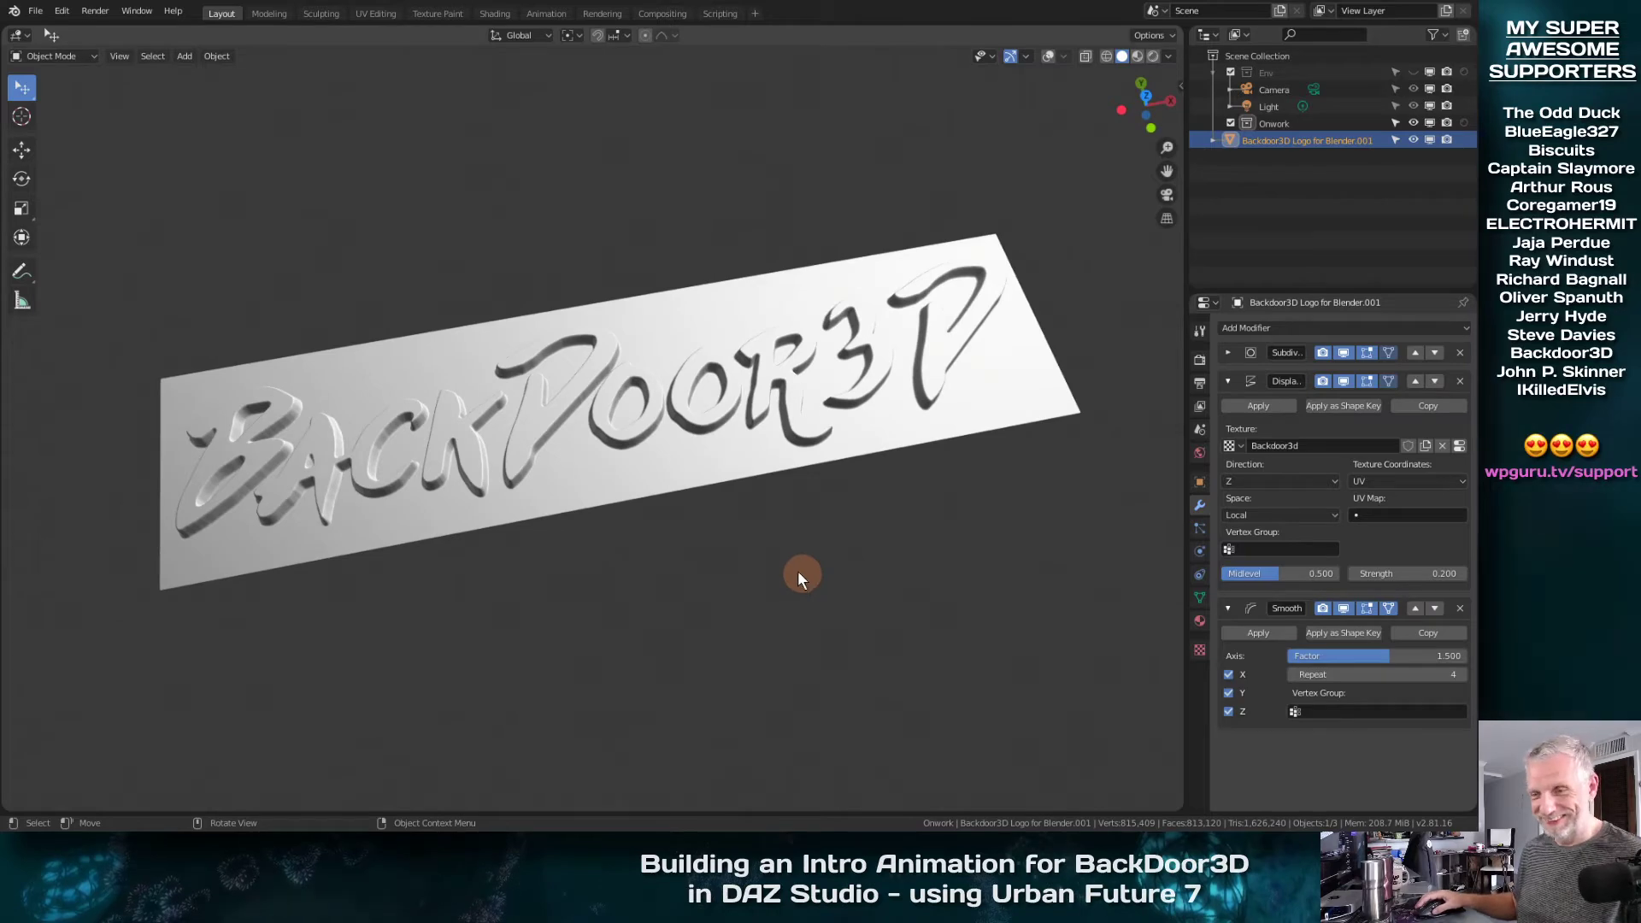
# Launch DAZ Studio and open the recent scene Urban v5.duf without saving the current scene
pyautogui.click(13, 820)
pyautogui.click(306, 494)
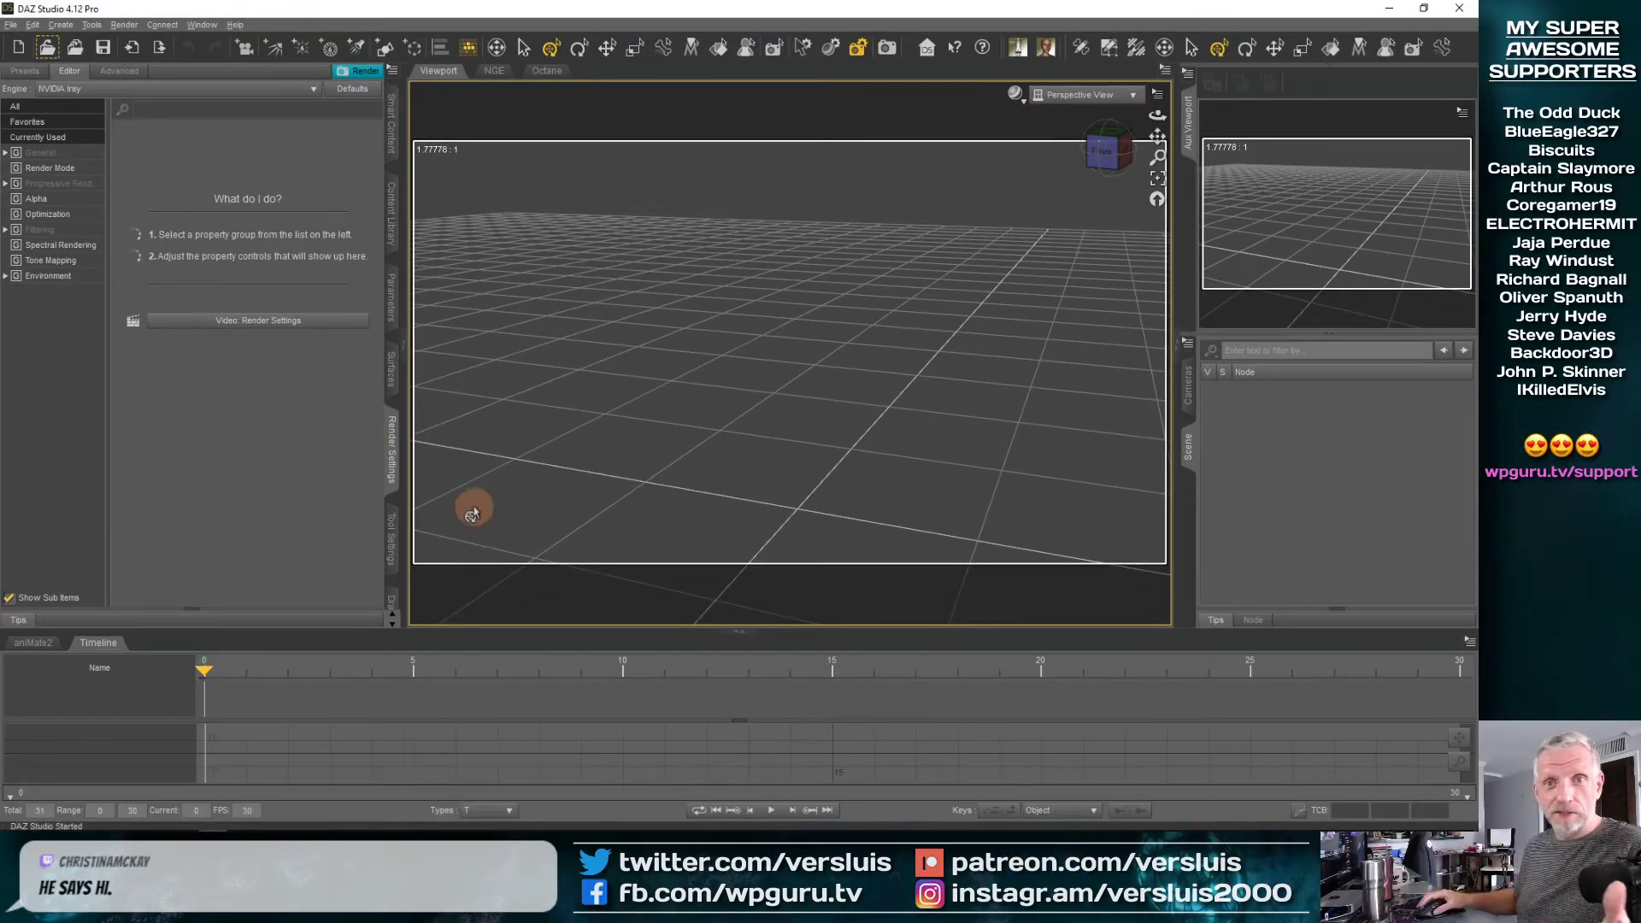
pyautogui.click(12, 25)
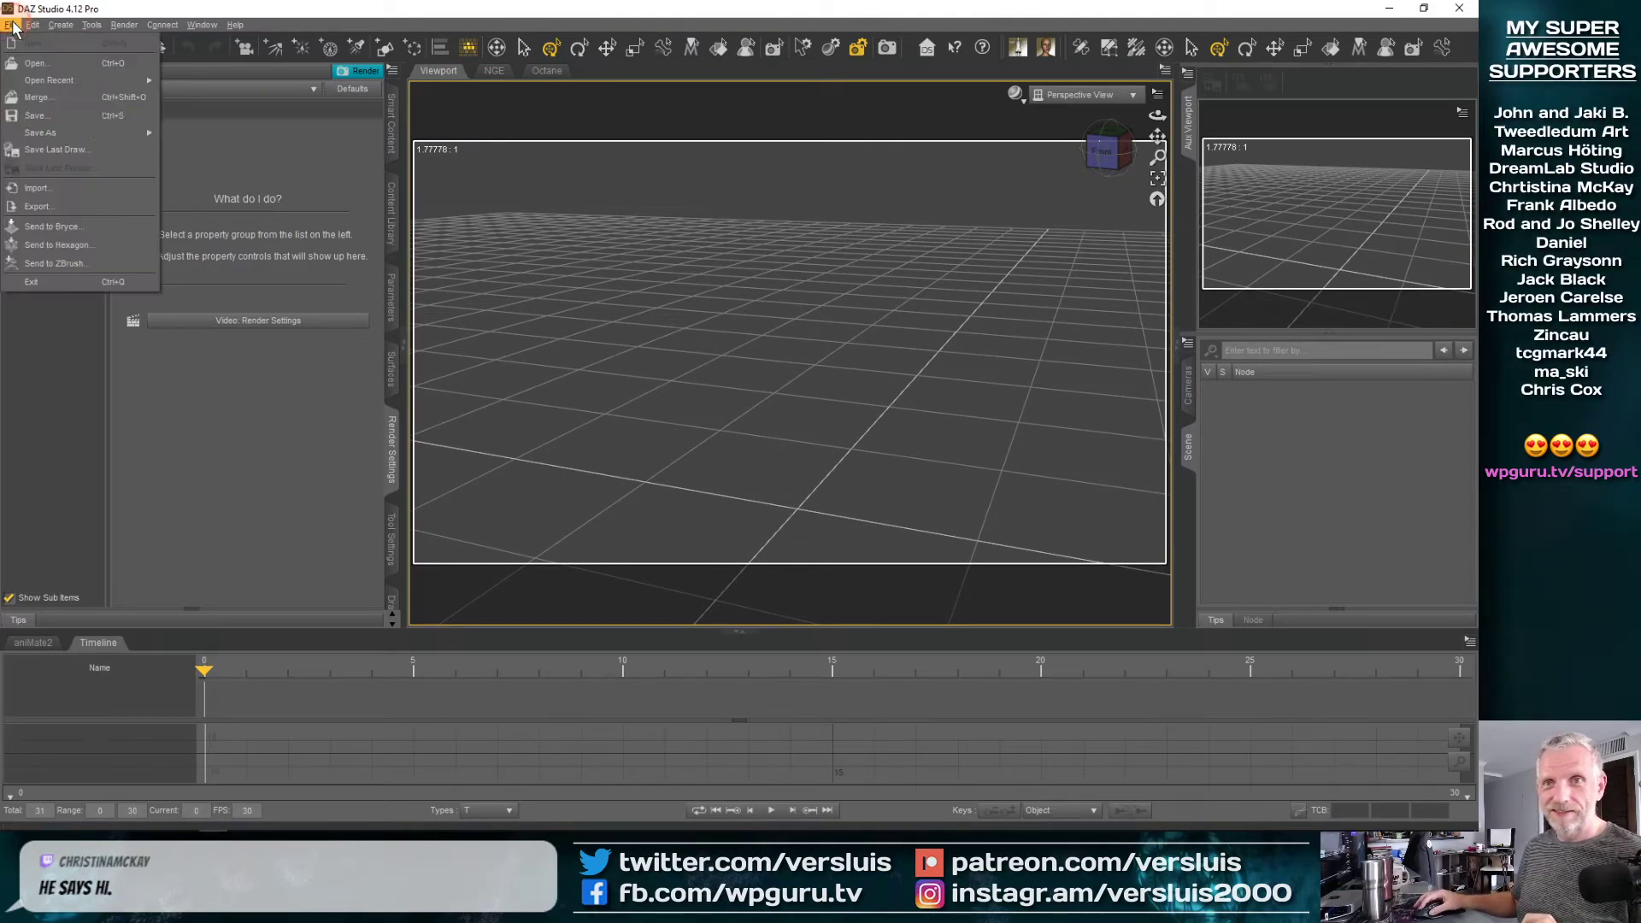
pyautogui.moveTo(100, 80)
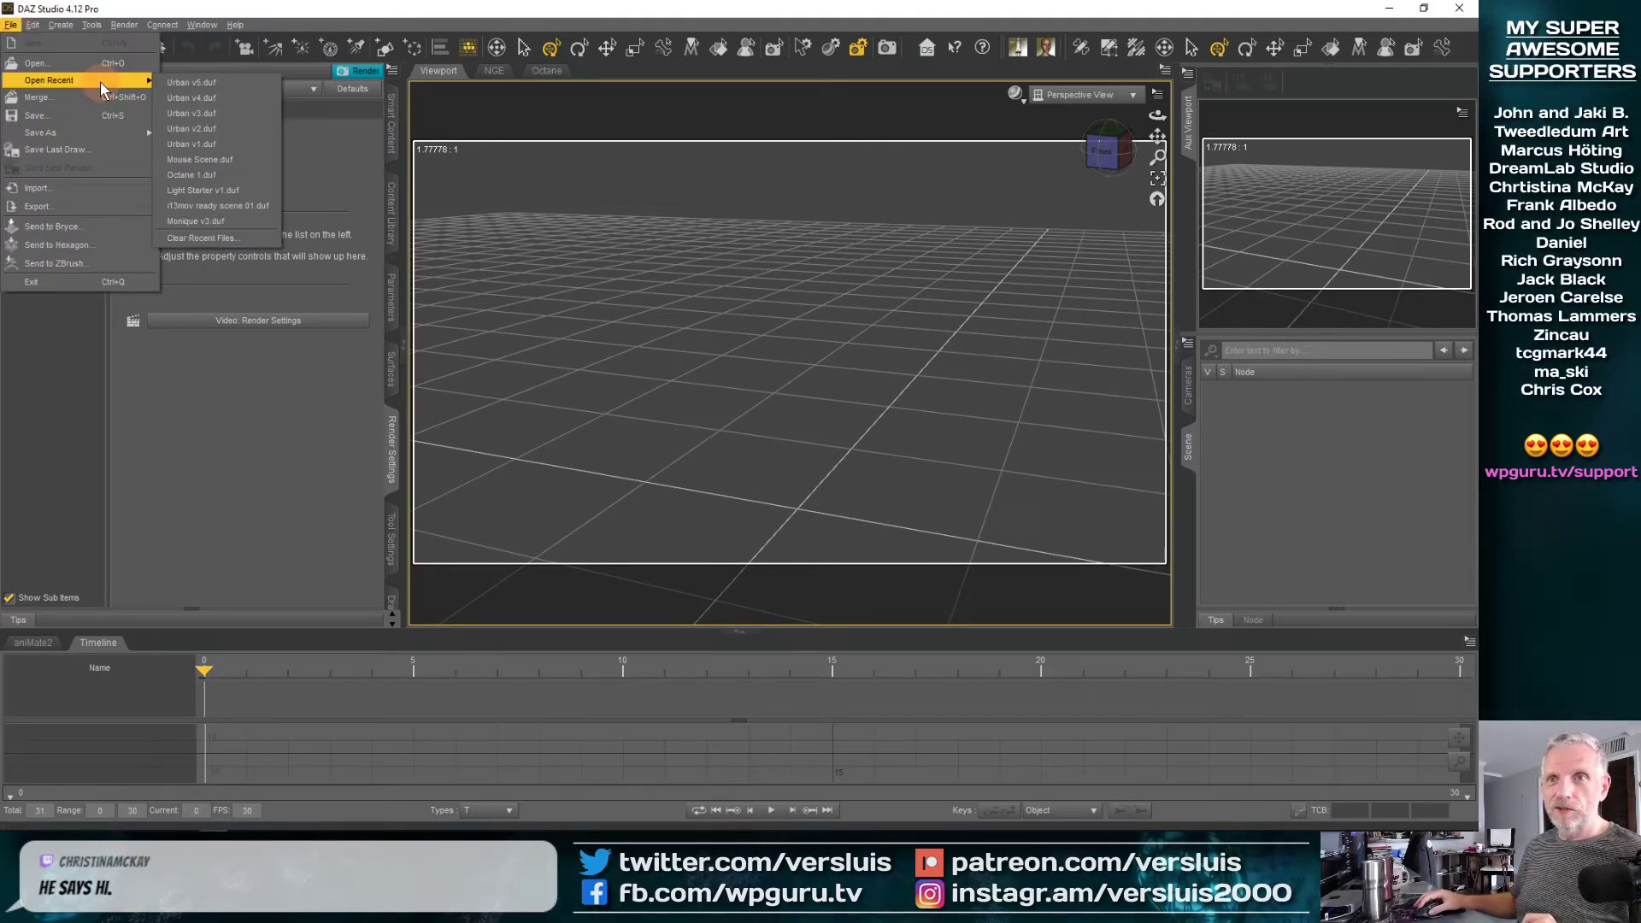
pyautogui.click(209, 83)
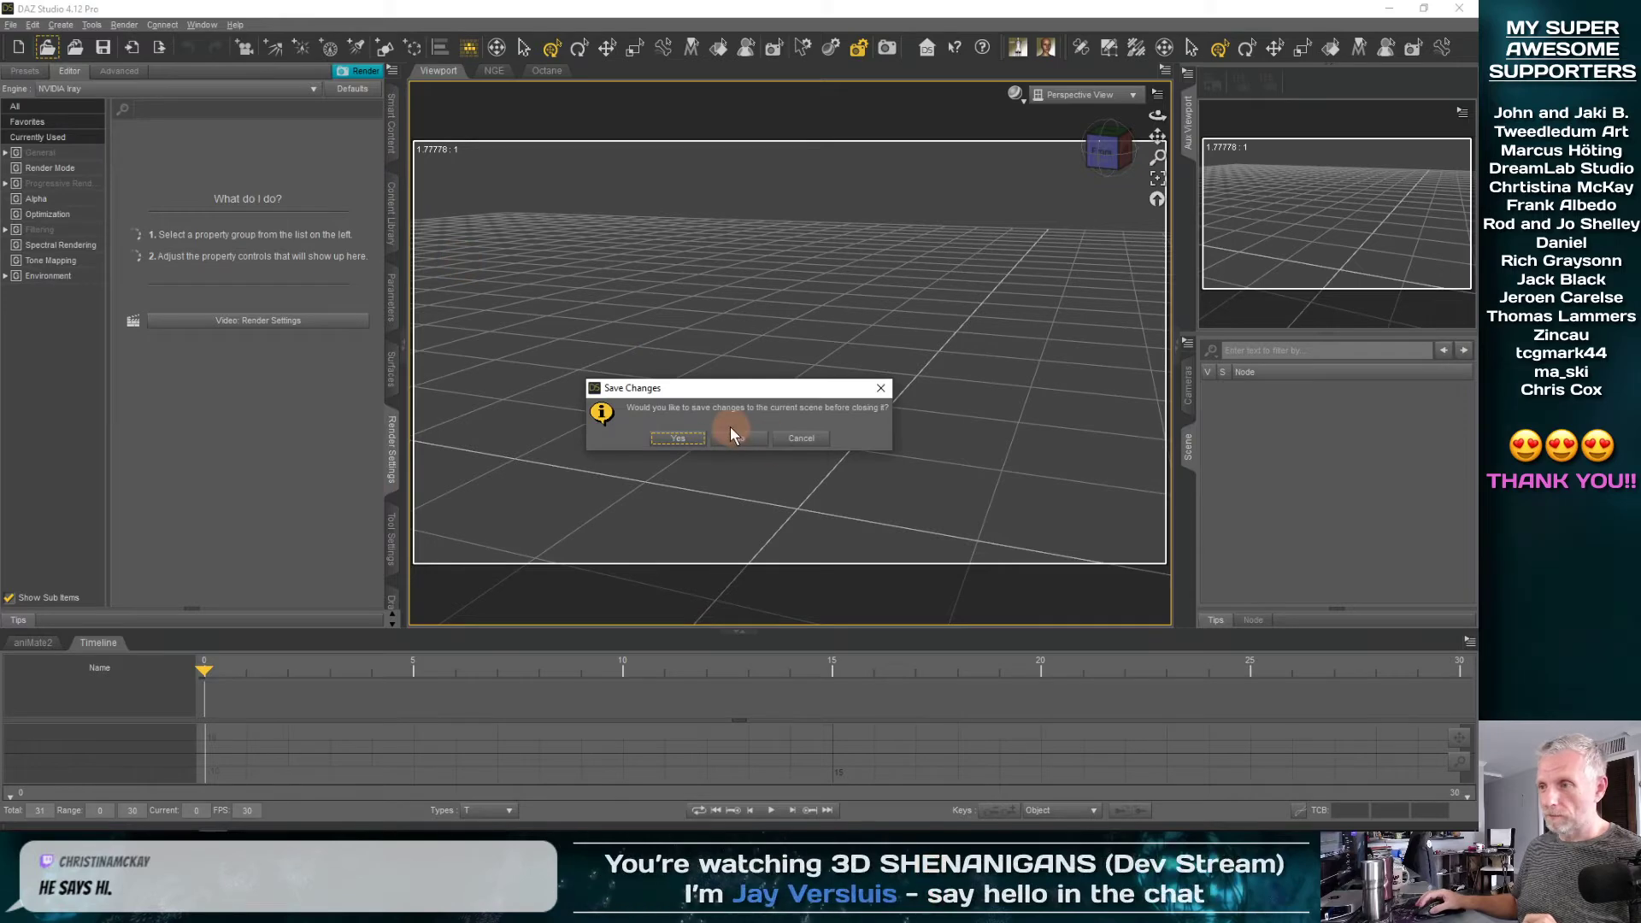
pyautogui.click(732, 431)
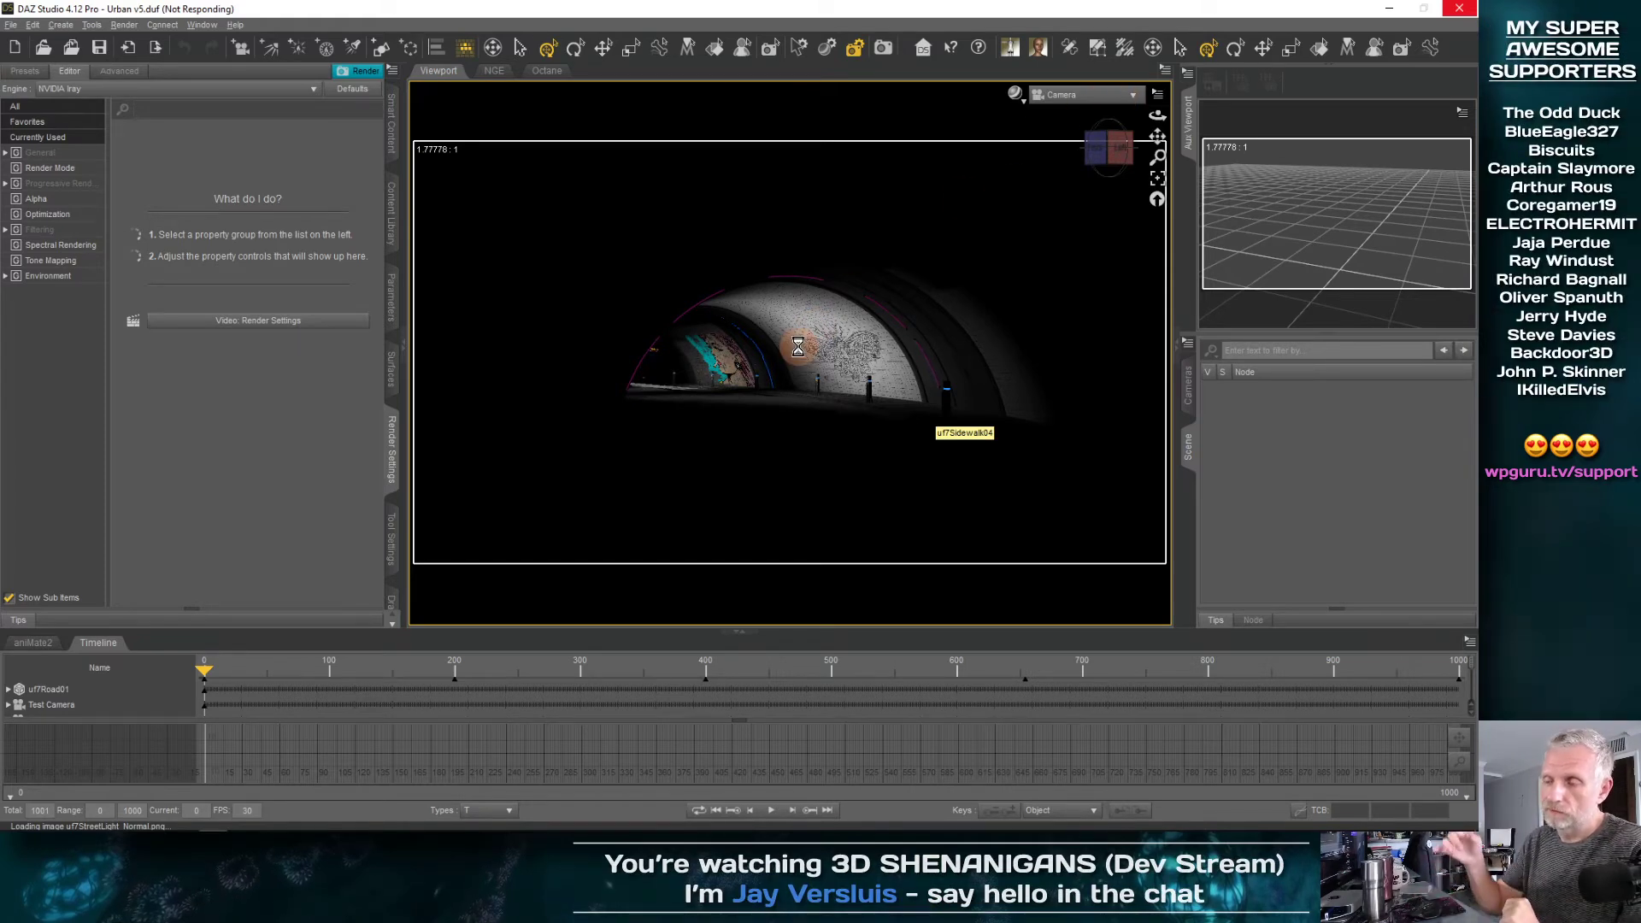
# Switch the viewport to Perspective View and turn on preview lighting so the dark street set is lit
pyautogui.rightClick(796, 353)
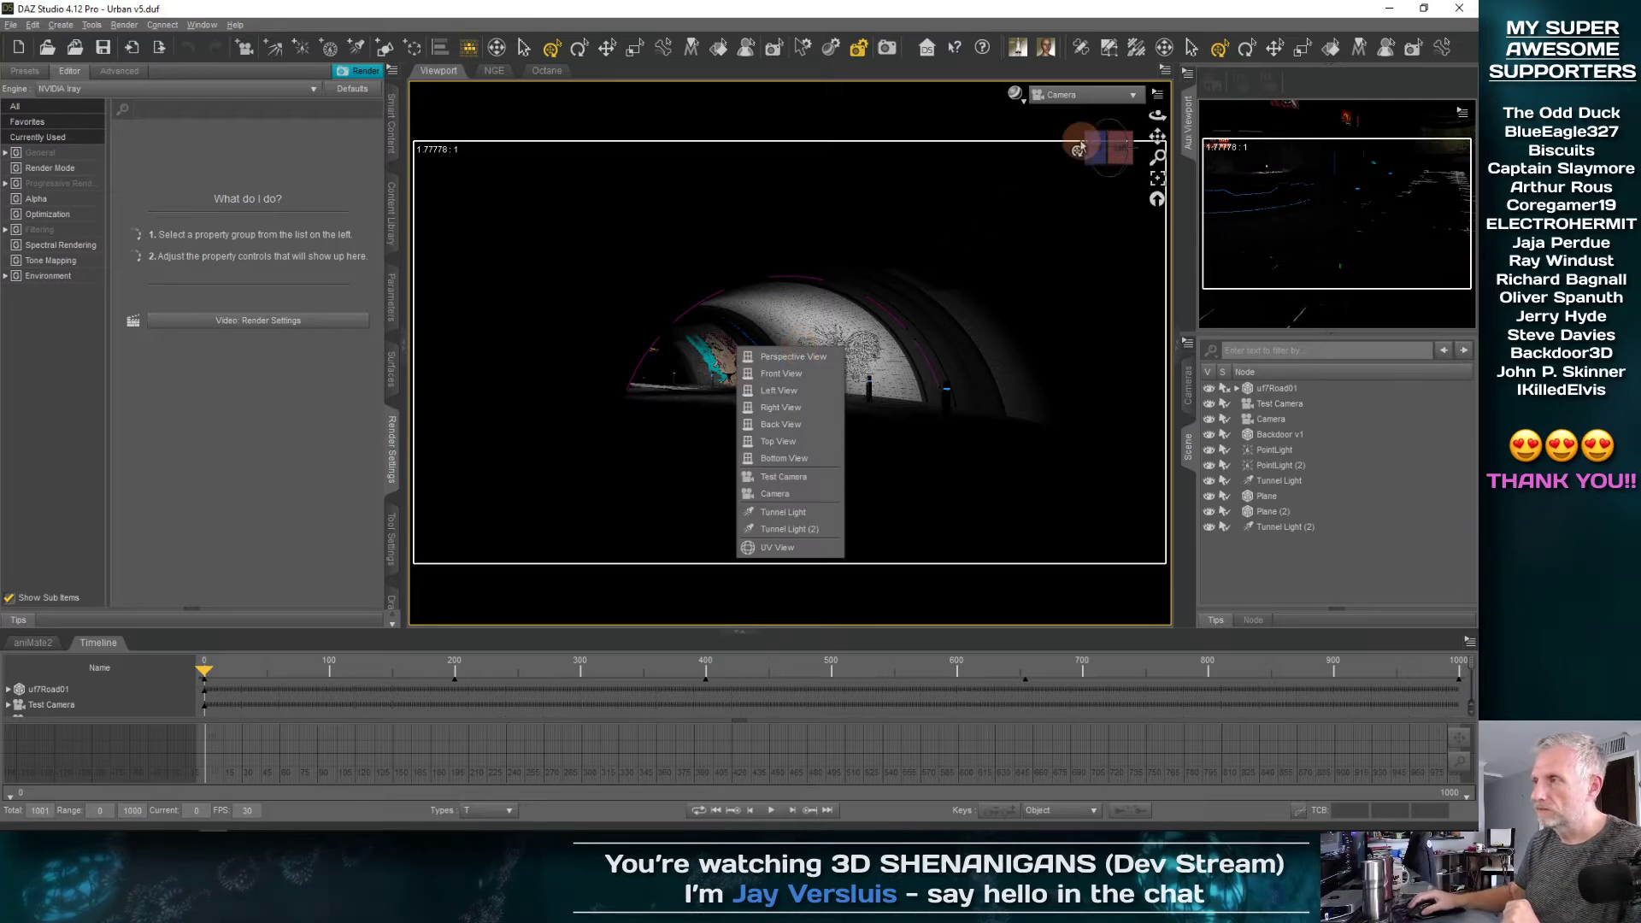
pyautogui.click(1132, 96)
pyautogui.click(1130, 109)
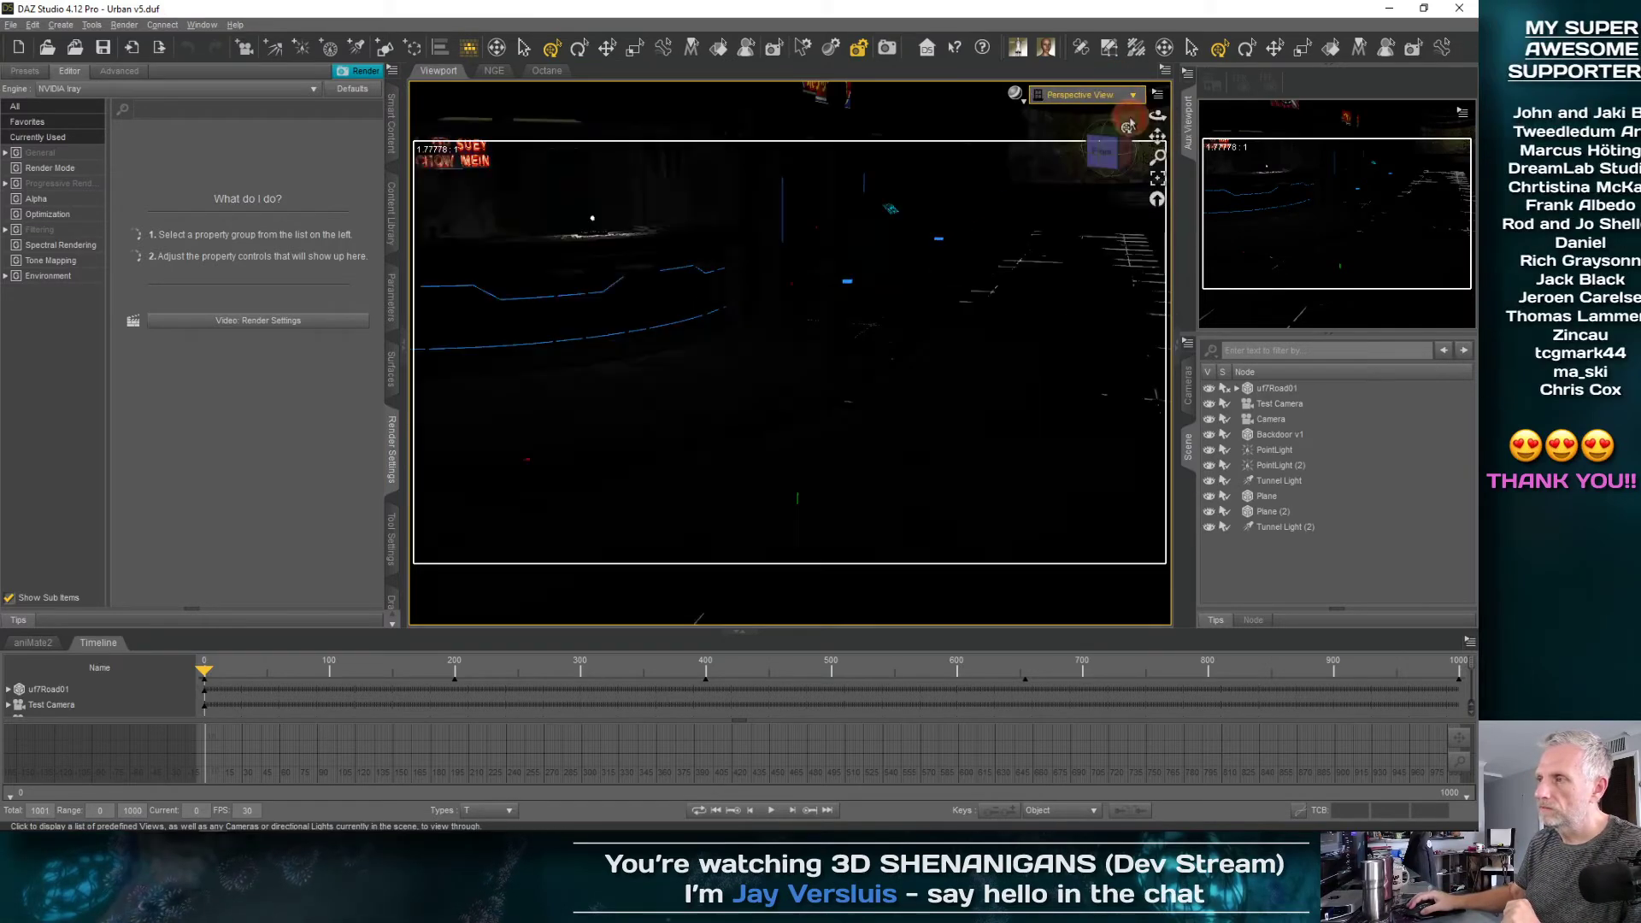
pyautogui.hotkey('ctrl', 'l')
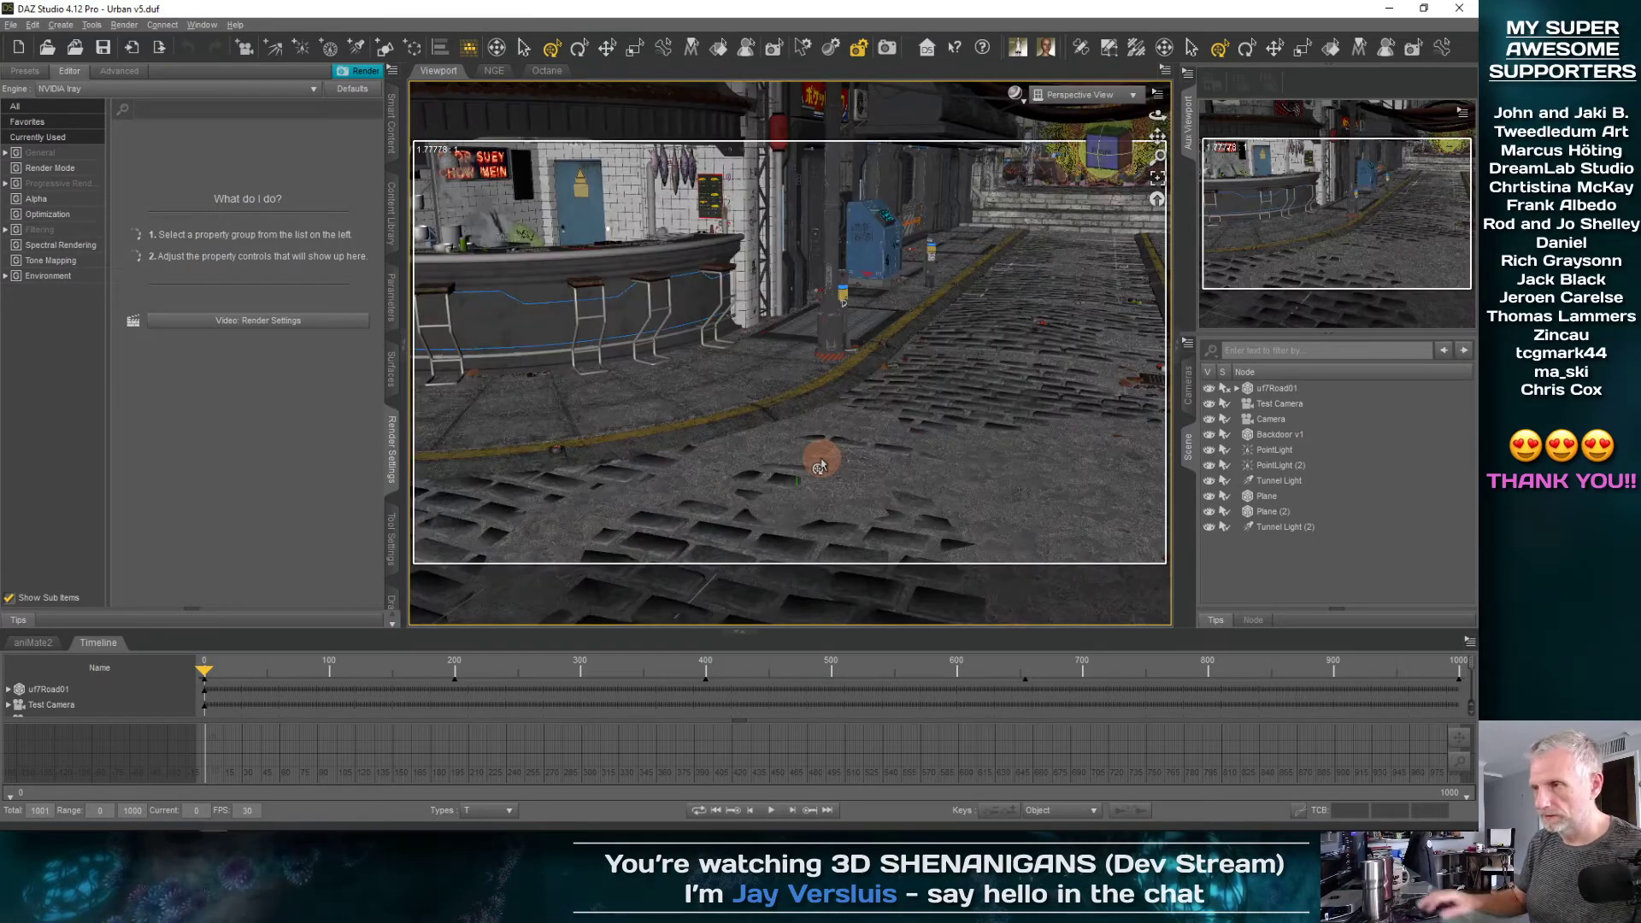
# Select the uf7Road01 node and frame the whole street set in the viewport
pyautogui.scroll(8, 821, 464)
pyautogui.scroll(-10, 826, 436)
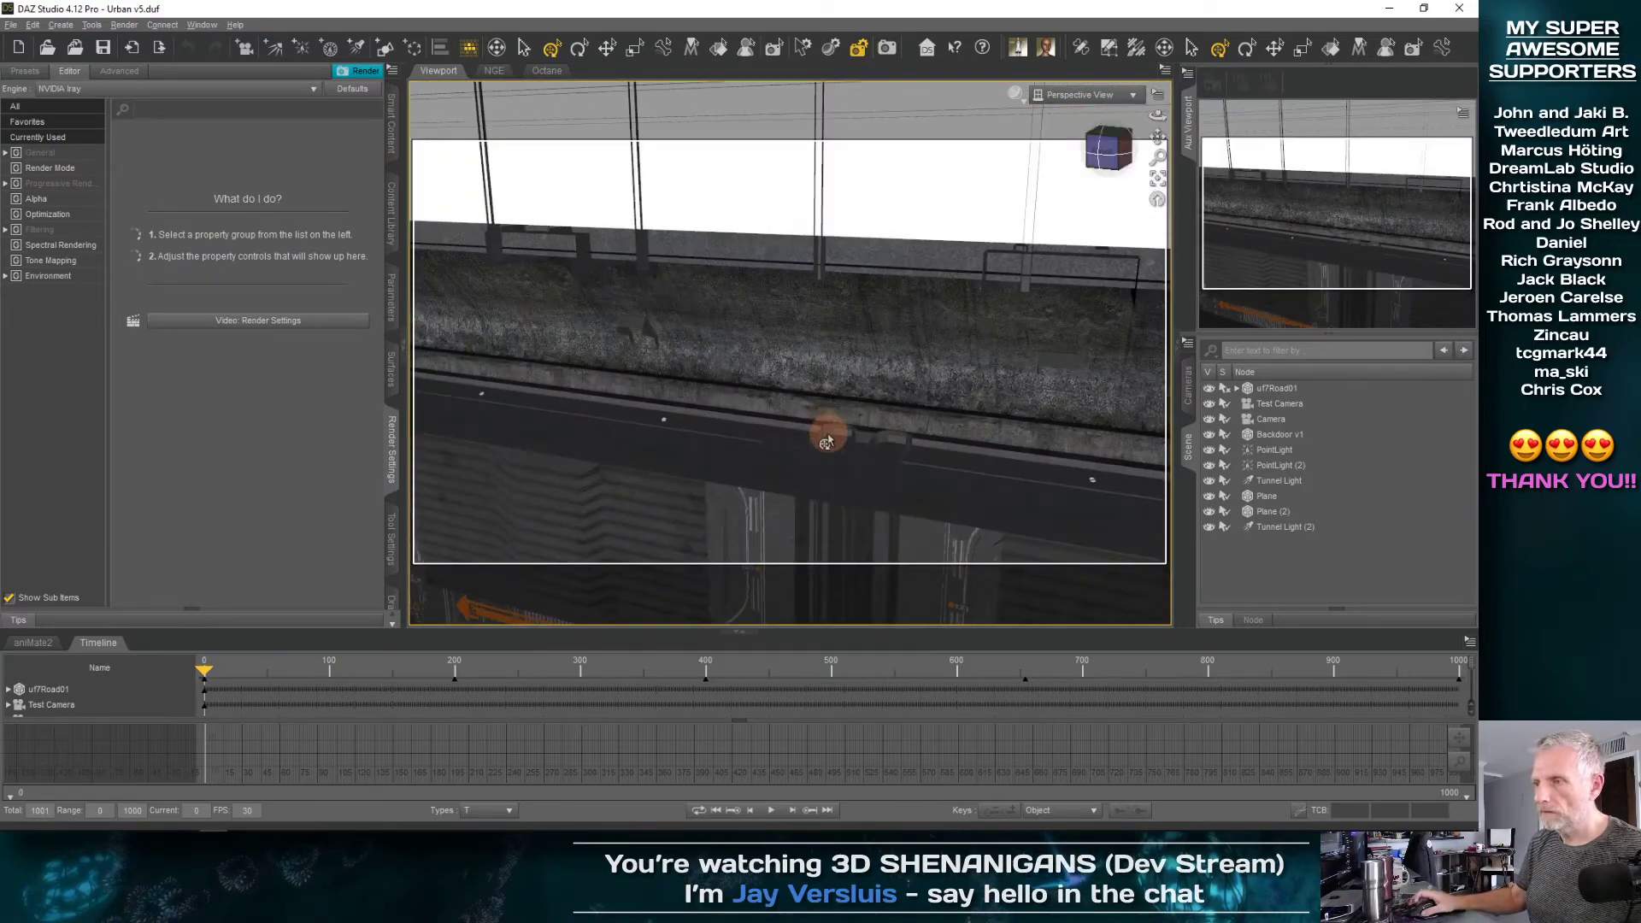
pyautogui.scroll(-10, 825, 438)
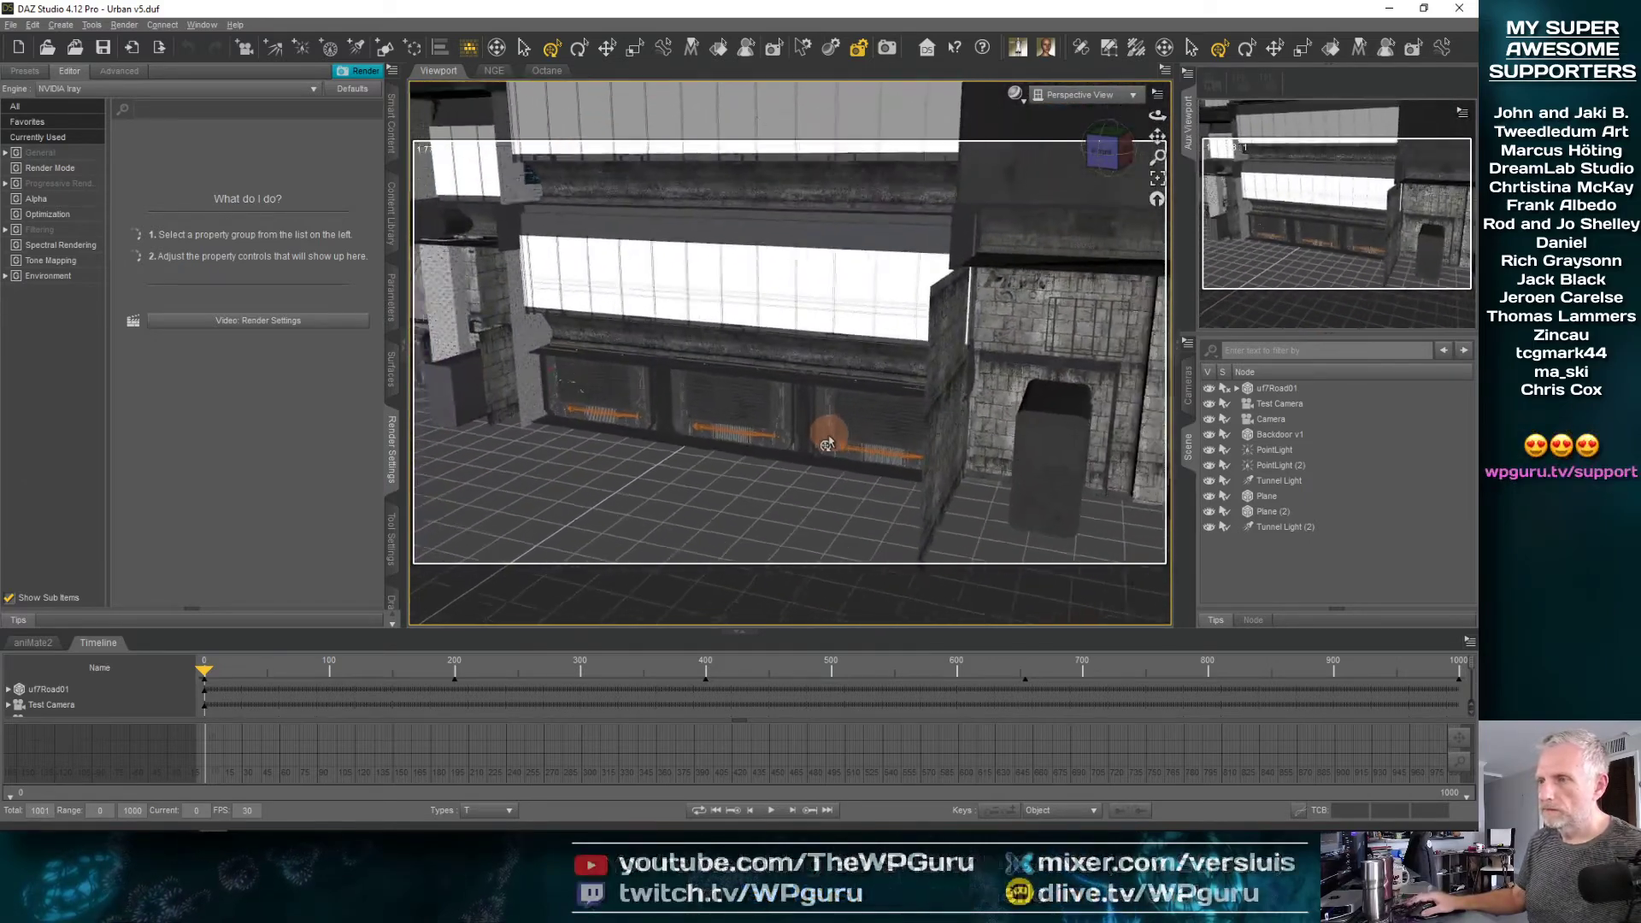
pyautogui.moveTo(827, 441); pyautogui.dragTo(894, 411, button='middle')
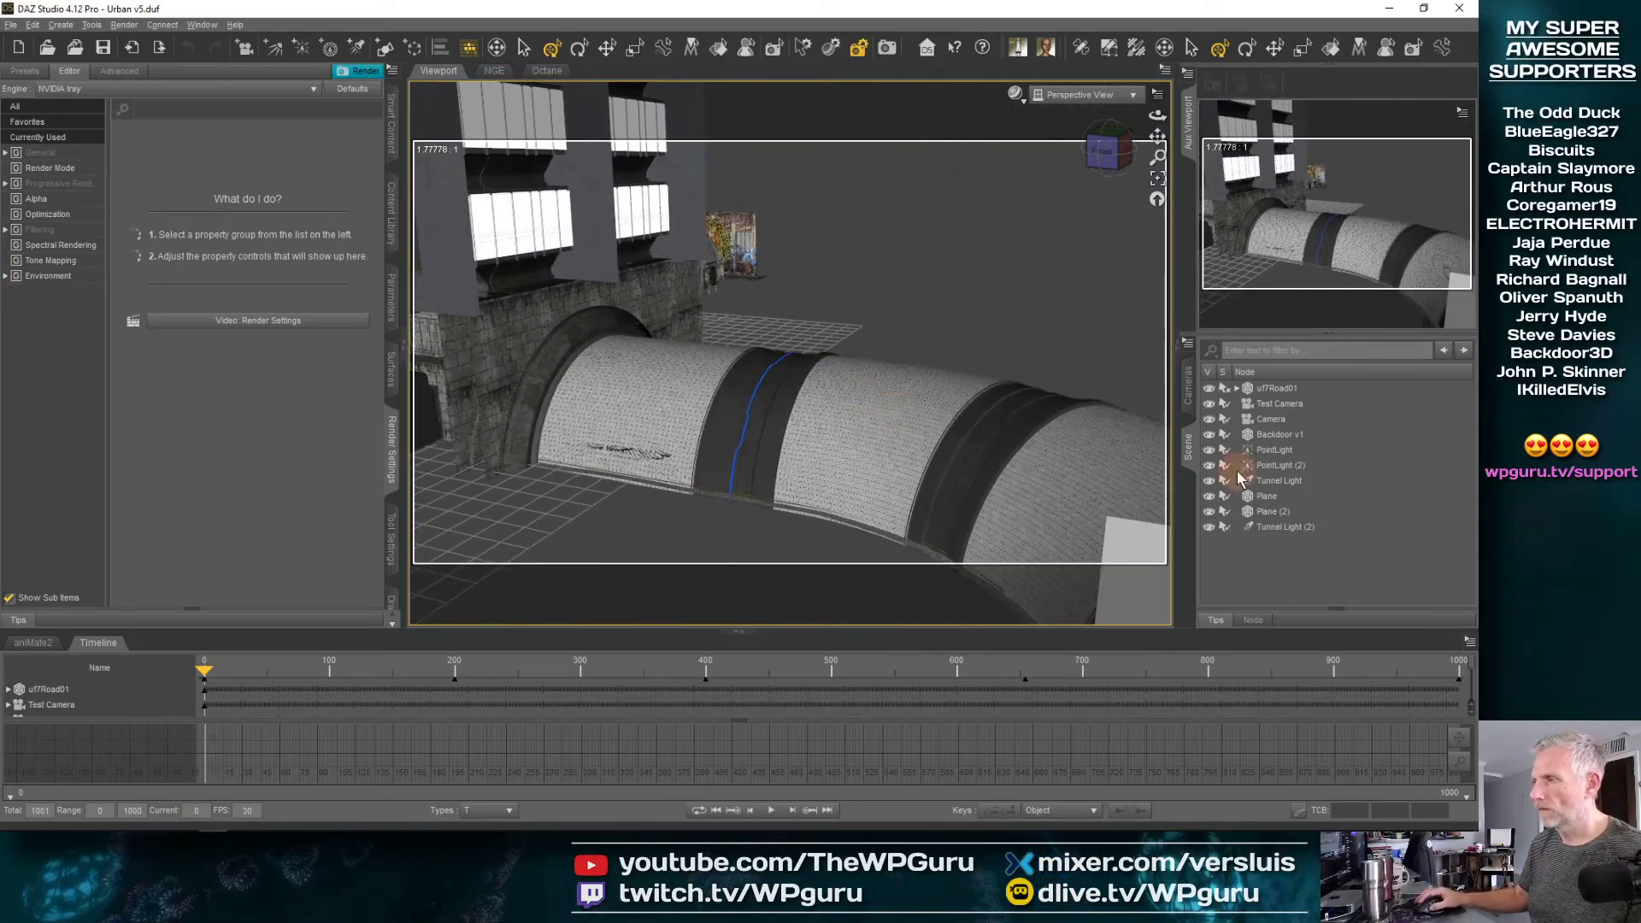
pyautogui.click(1274, 389)
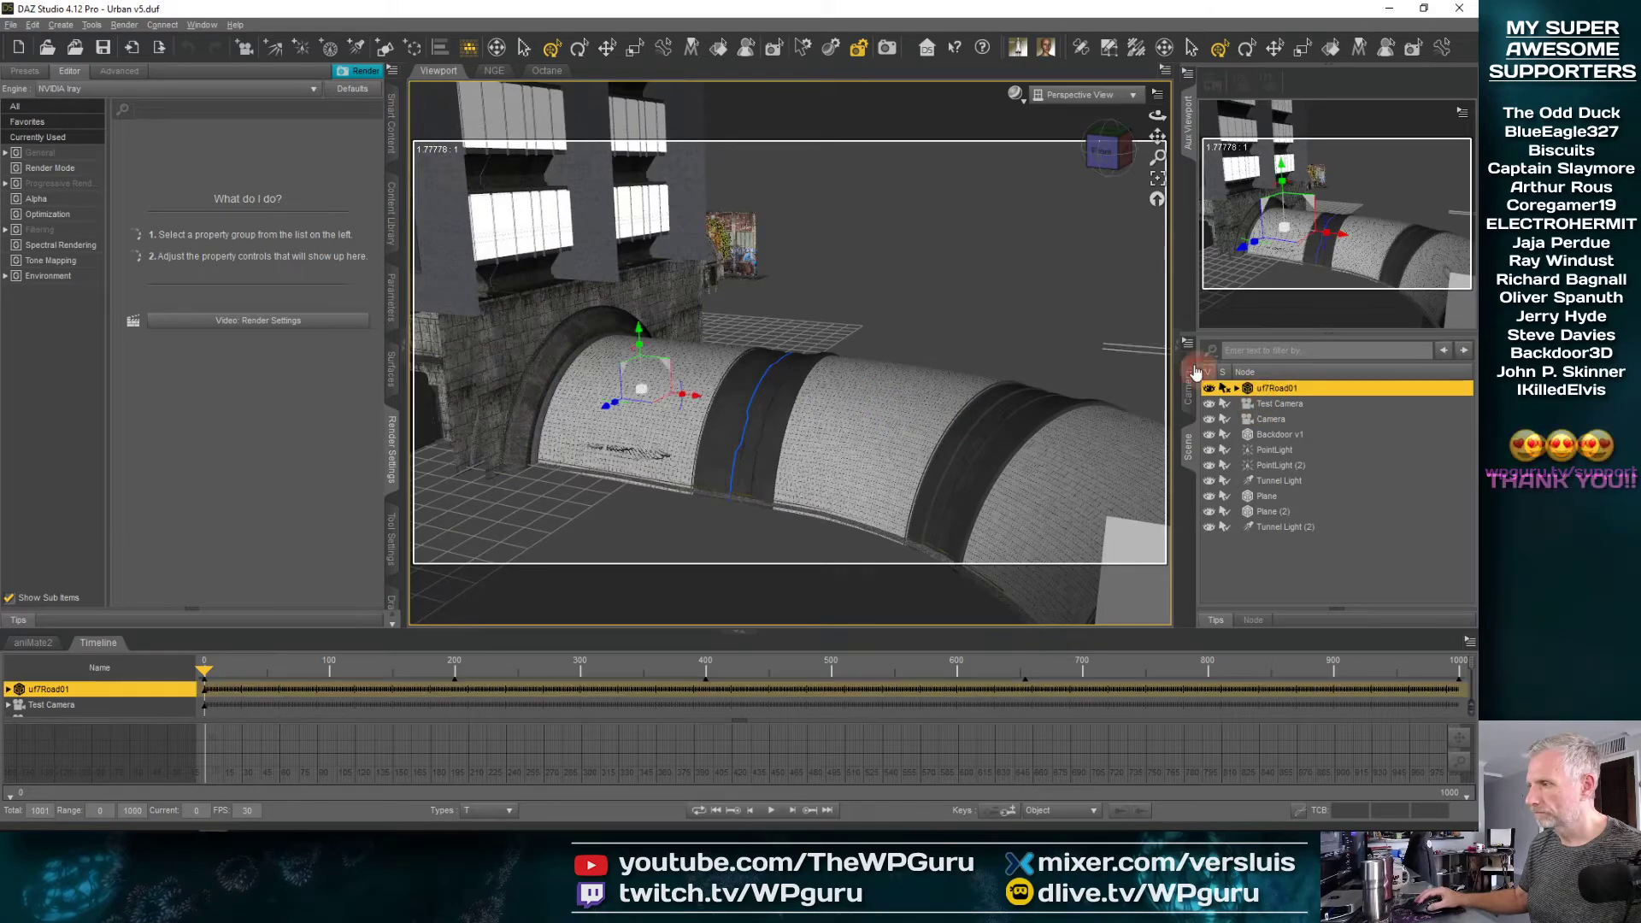
pyautogui.click(1157, 178)
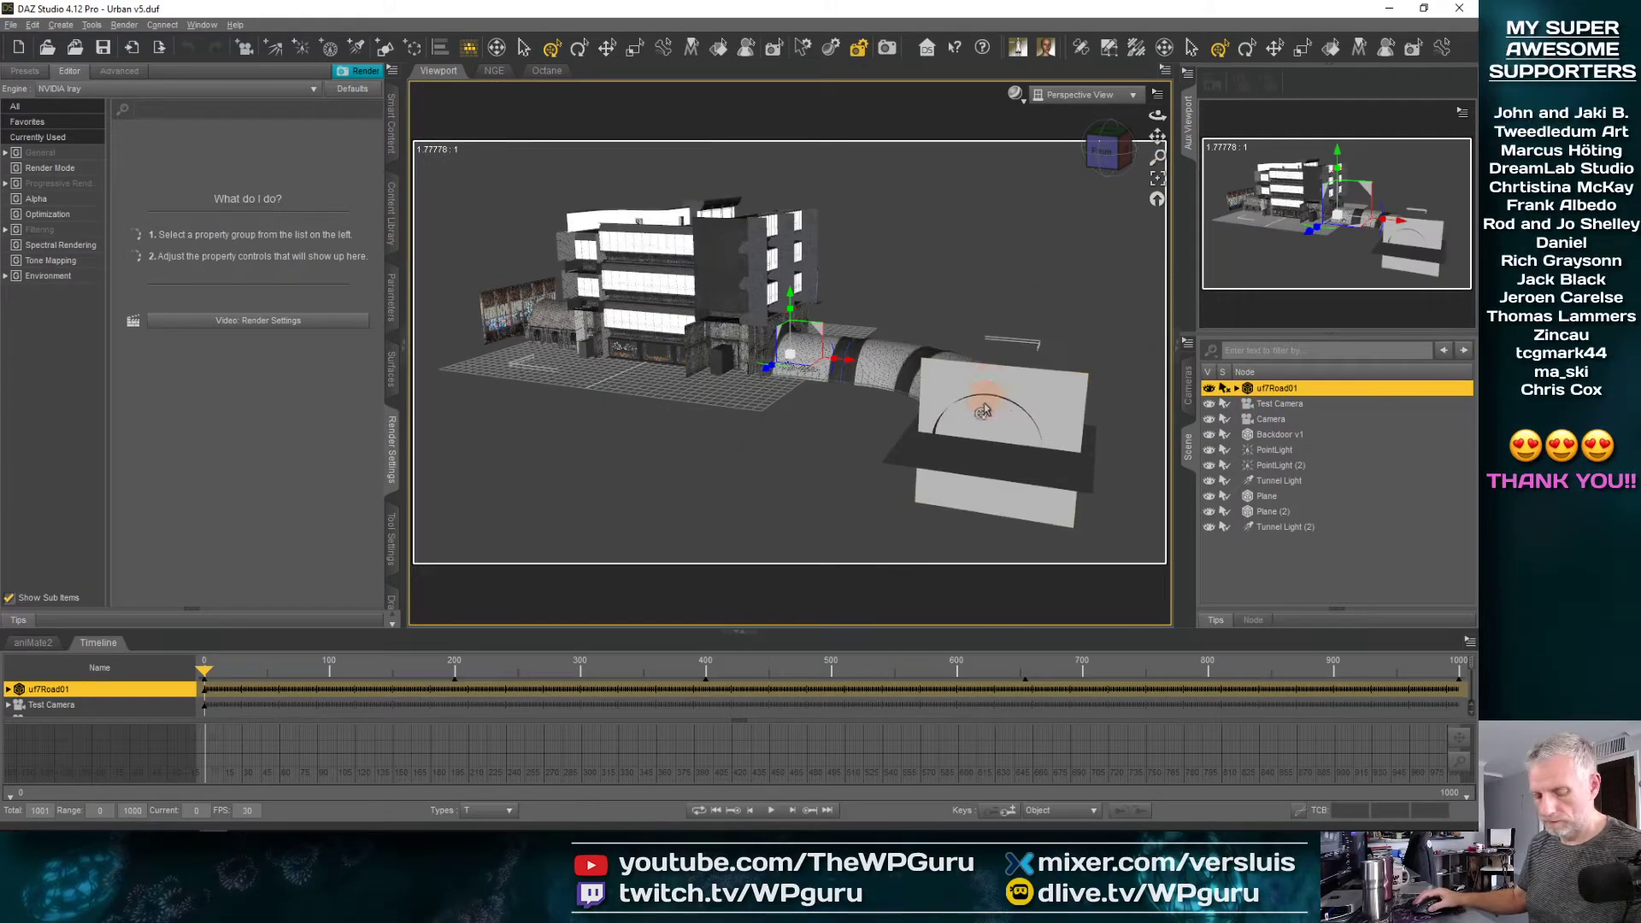
# Examine the tunnel and buildings from several sides and look through the child nodes of uf7Road01
pyautogui.moveTo(983, 411); pyautogui.dragTo(563, 433)
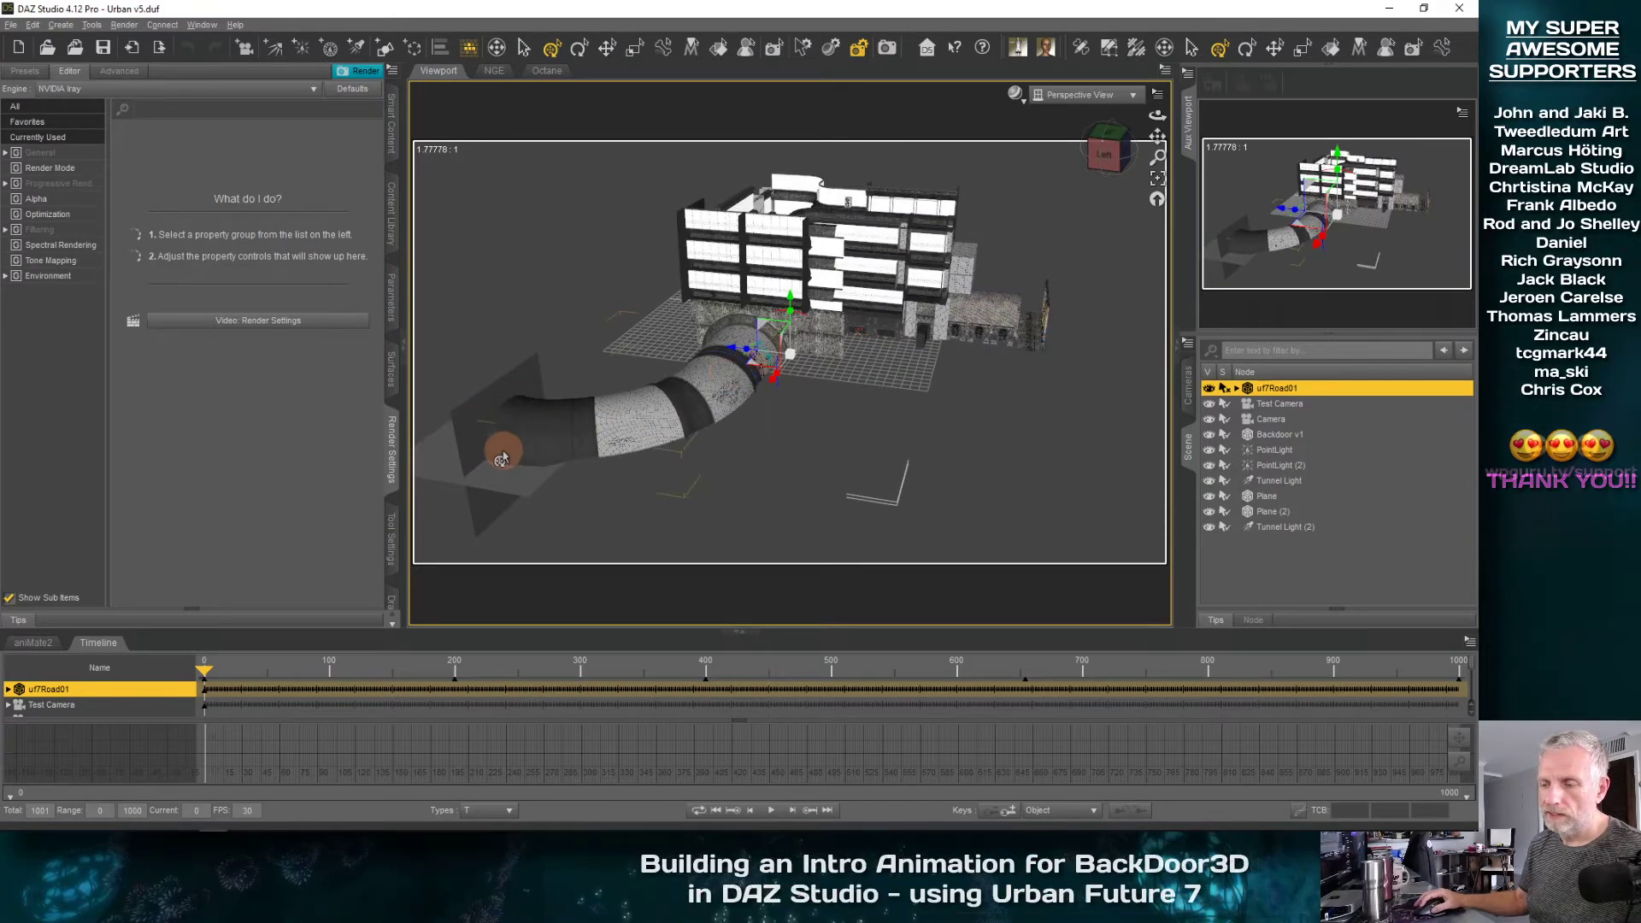
pyautogui.moveTo(505, 450); pyautogui.dragTo(577, 486)
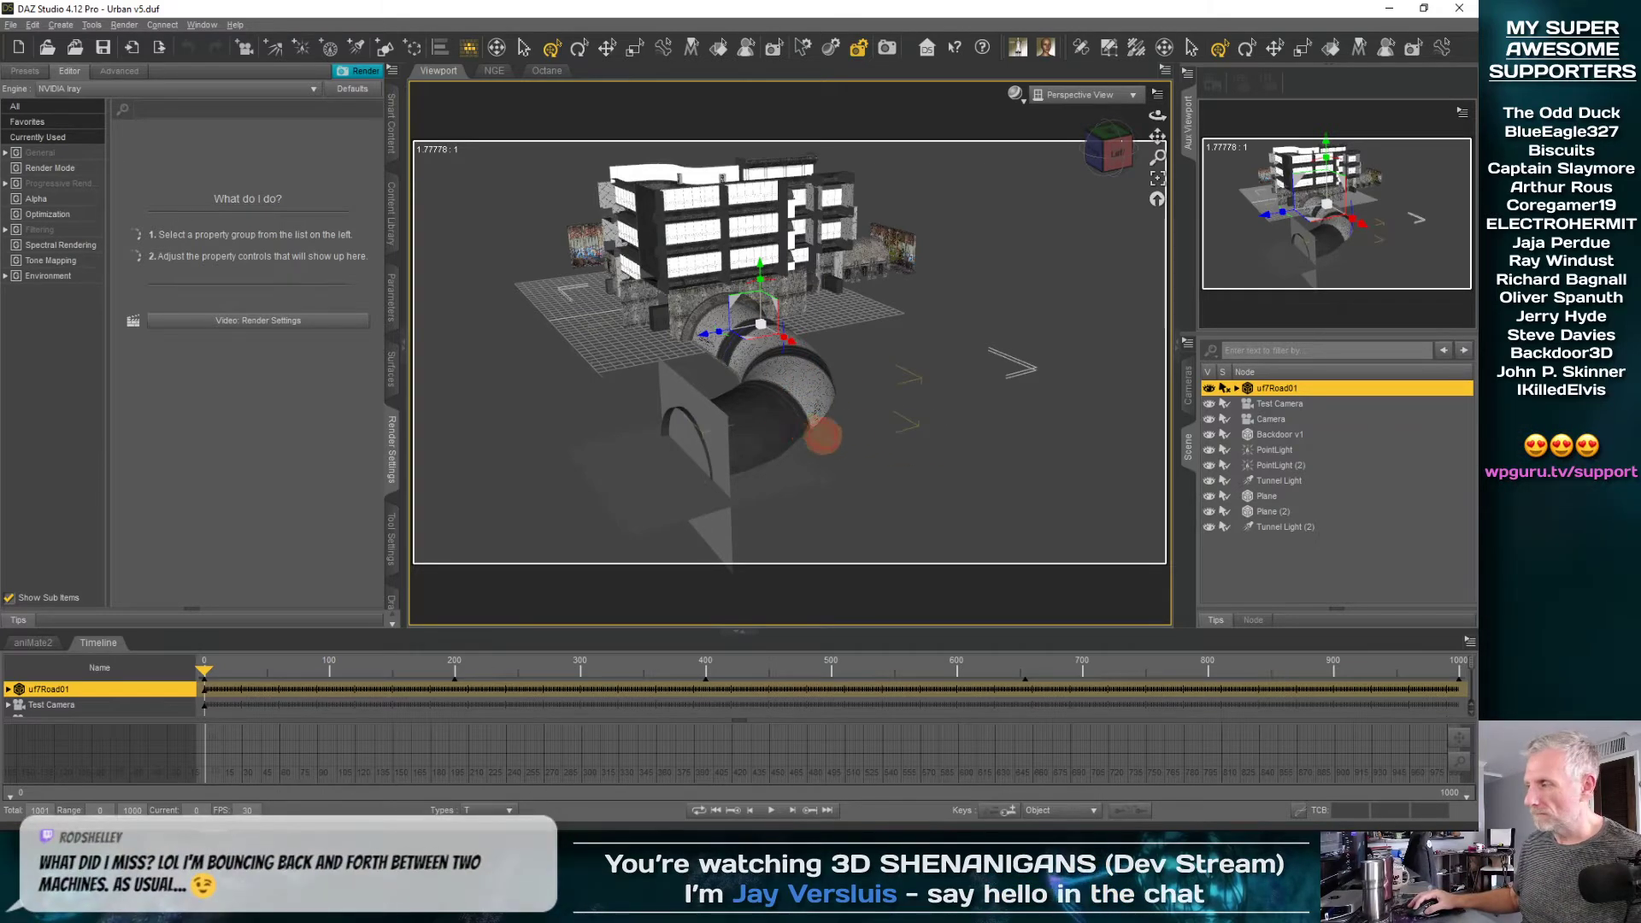
pyautogui.moveTo(823, 436)
pyautogui.mouseDown(button='middle')
pyautogui.moveTo(889, 438)
pyautogui.moveTo(784, 433)
pyautogui.moveTo(807, 431)
pyautogui.mouseUp(button='middle')
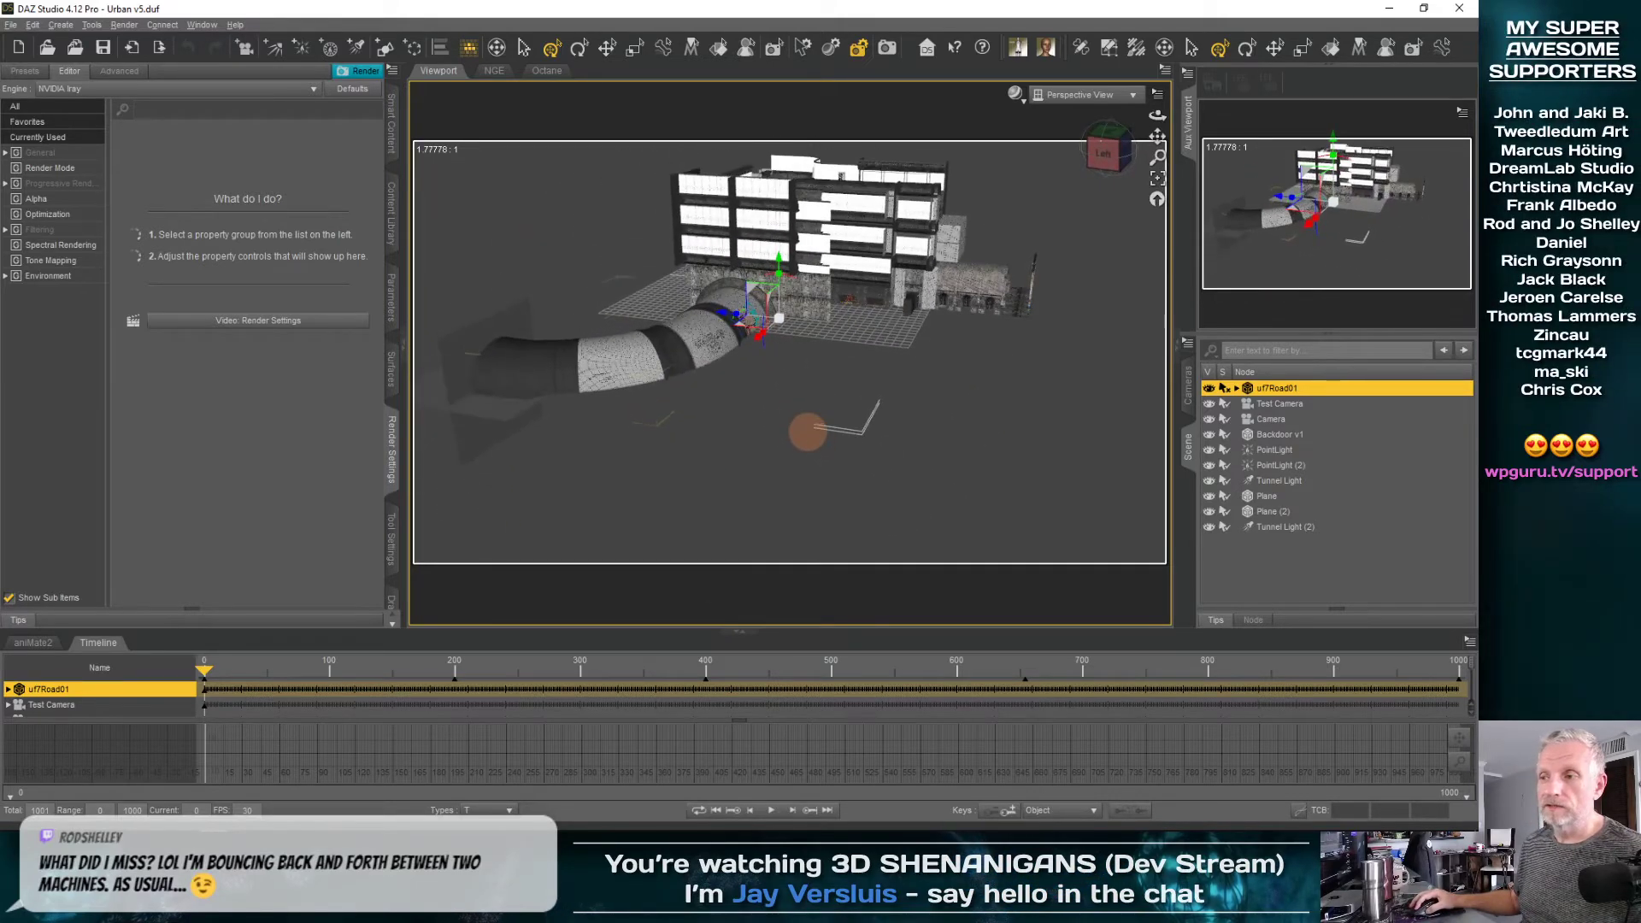
pyautogui.moveTo(746, 358)
pyautogui.mouseDown(button='middle')
pyautogui.moveTo(769, 361)
pyautogui.moveTo(756, 366)
pyautogui.mouseUp(button='middle')
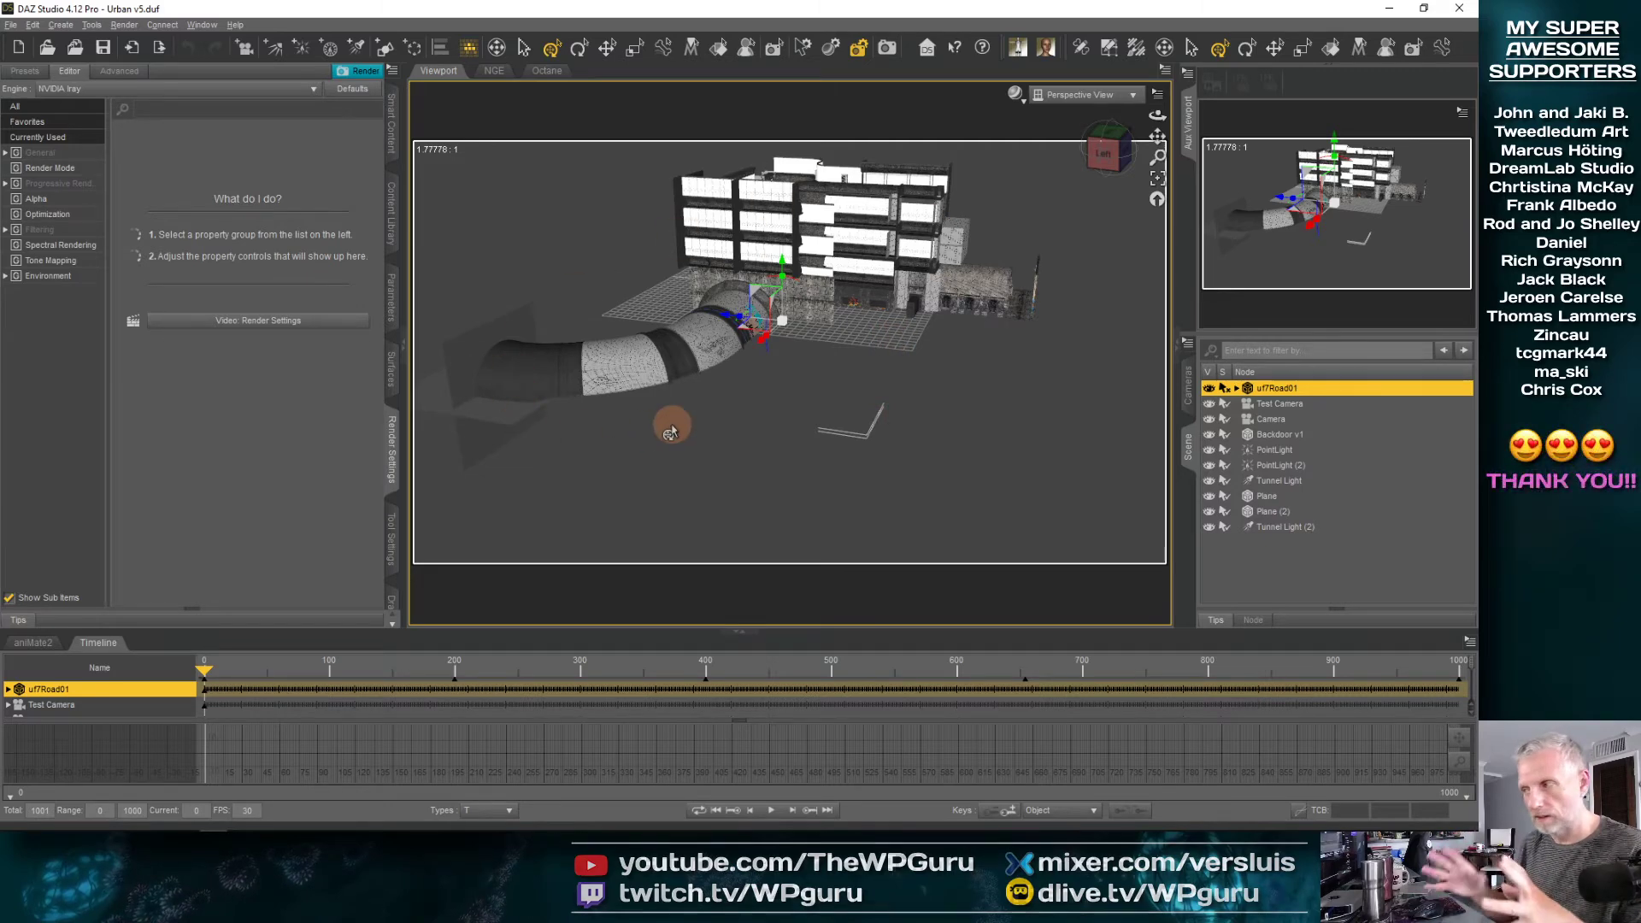
pyautogui.click(1236, 388)
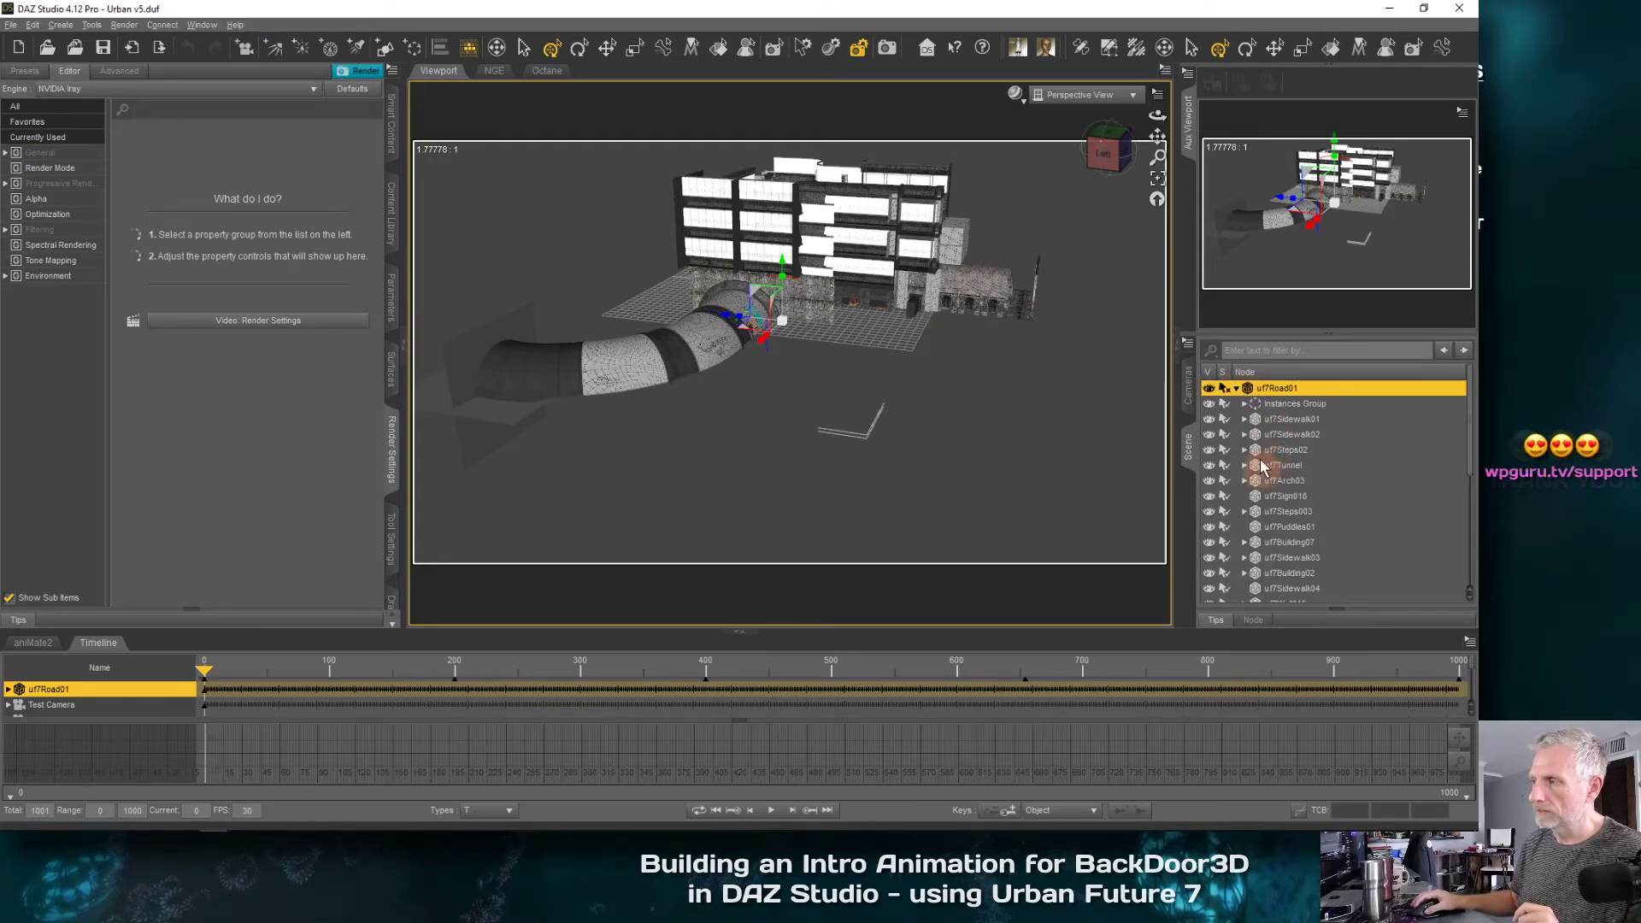
pyautogui.click(1236, 388)
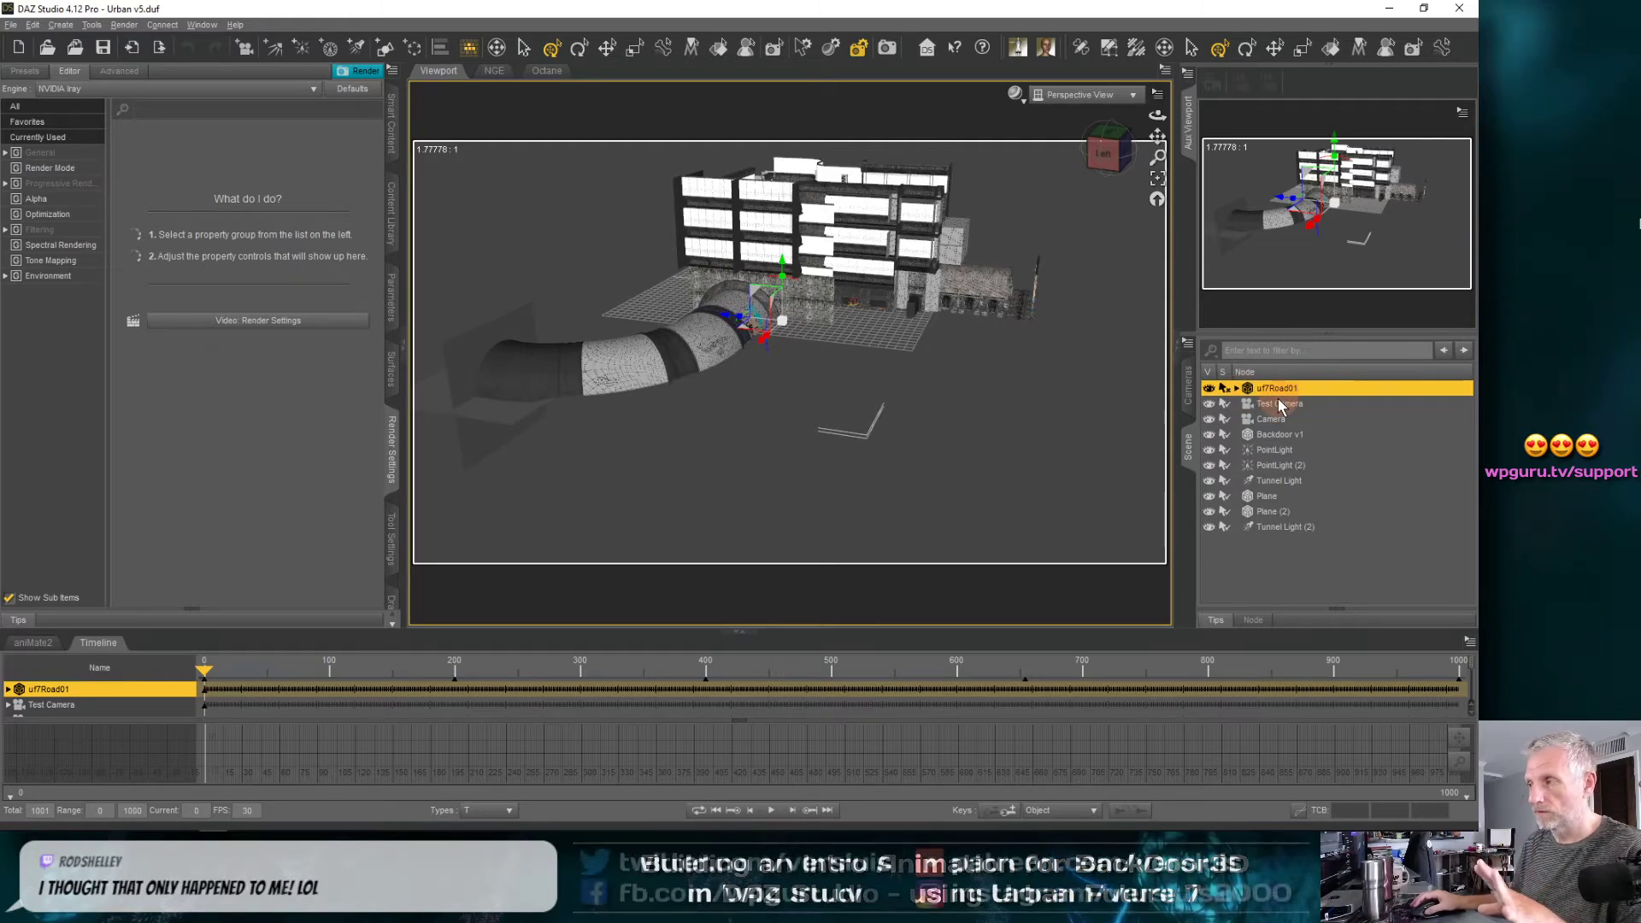
# Create a group named and labelled Set with the selected uf7Road01 node parented to it
pyautogui.click(61, 25)
pyautogui.click(146, 178)
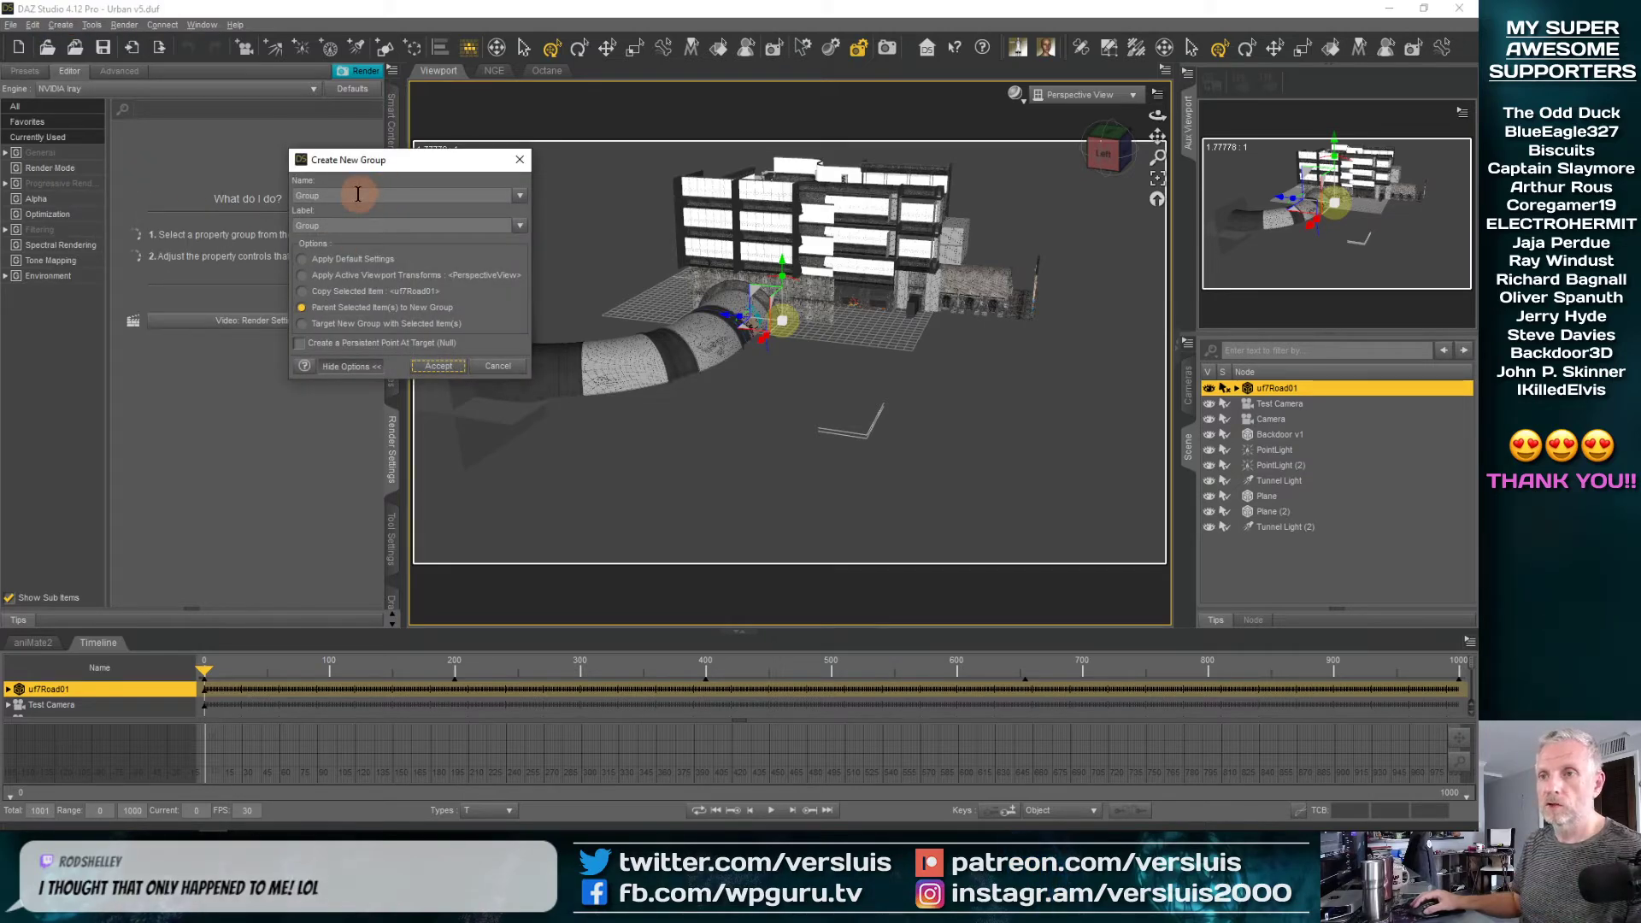
pyautogui.moveTo(358, 194); pyautogui.dragTo(295, 193)
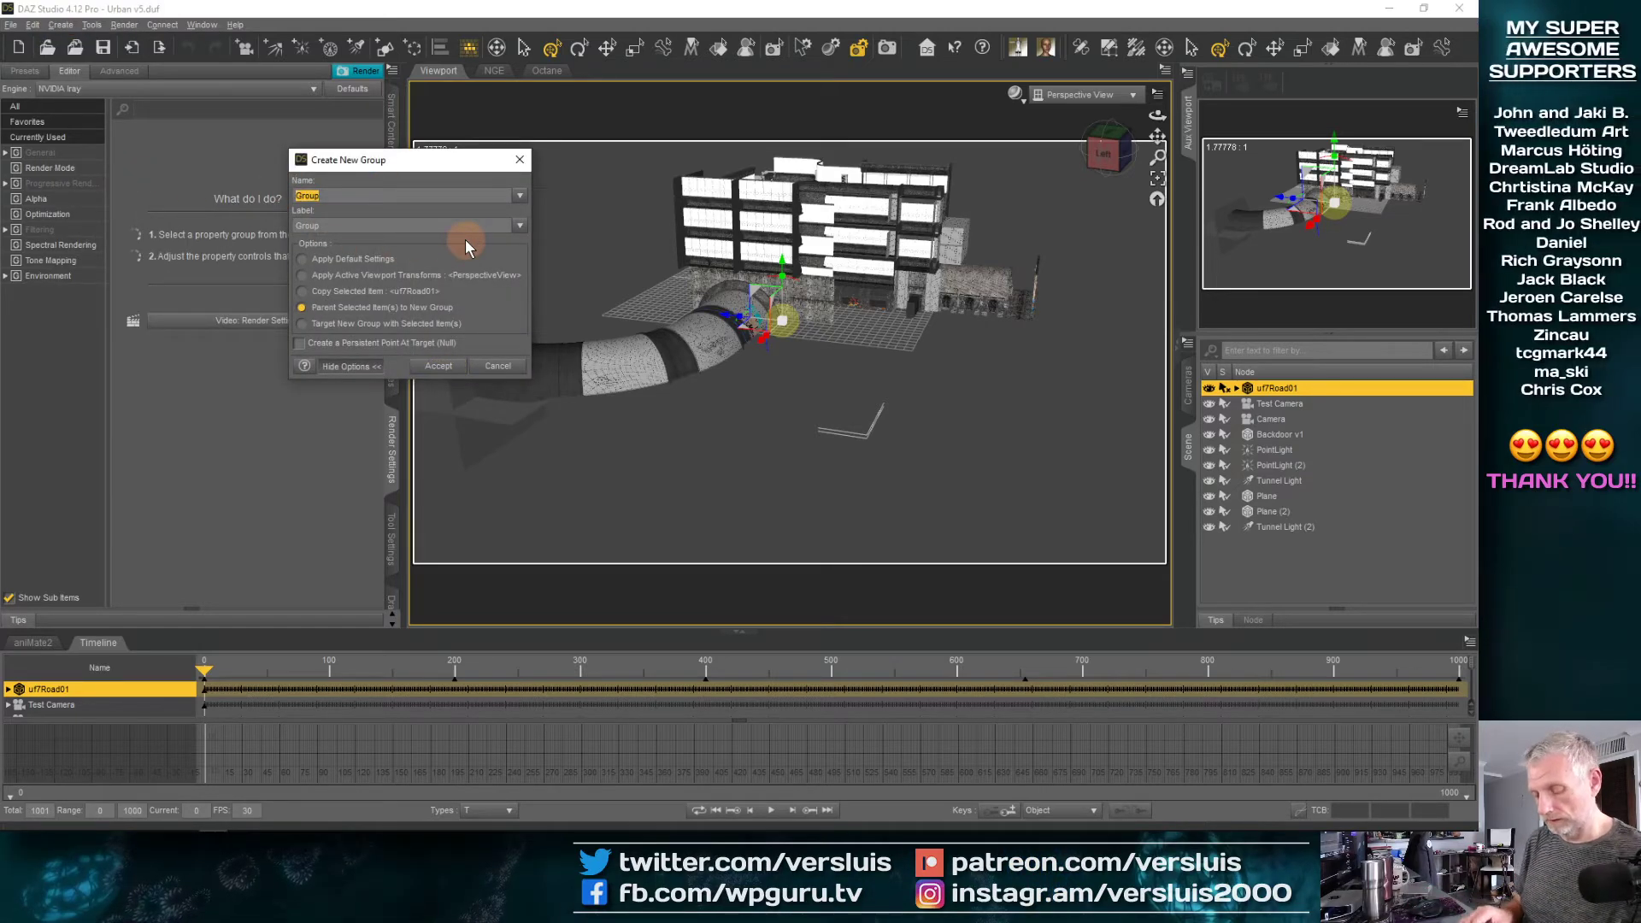
pyautogui.write('Set')
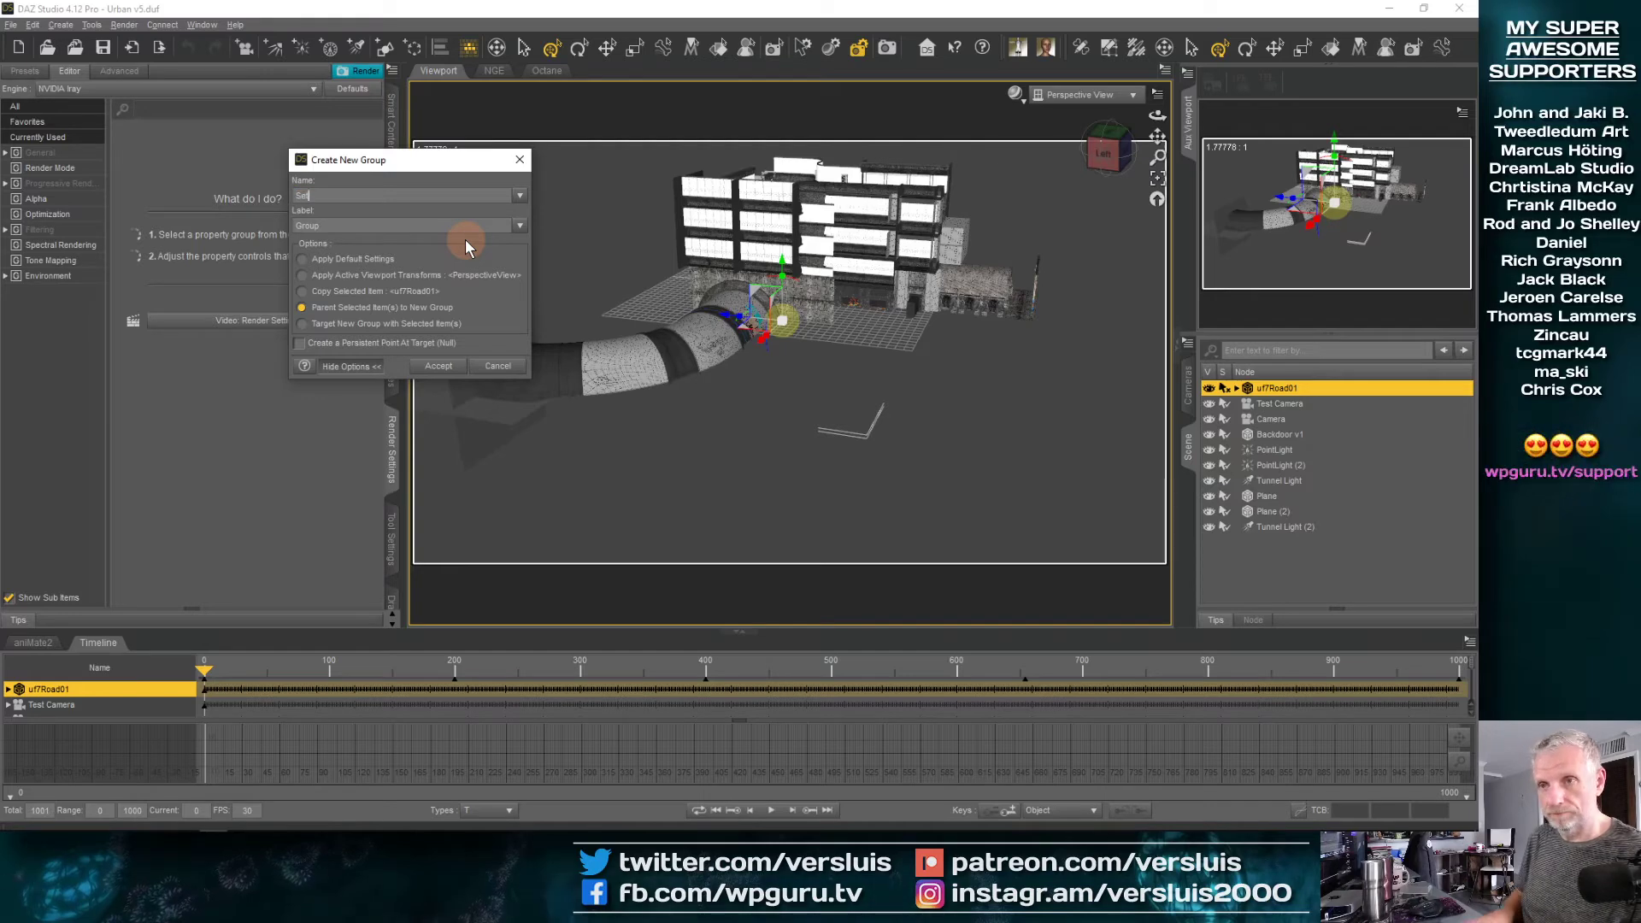
pyautogui.press('Tab')
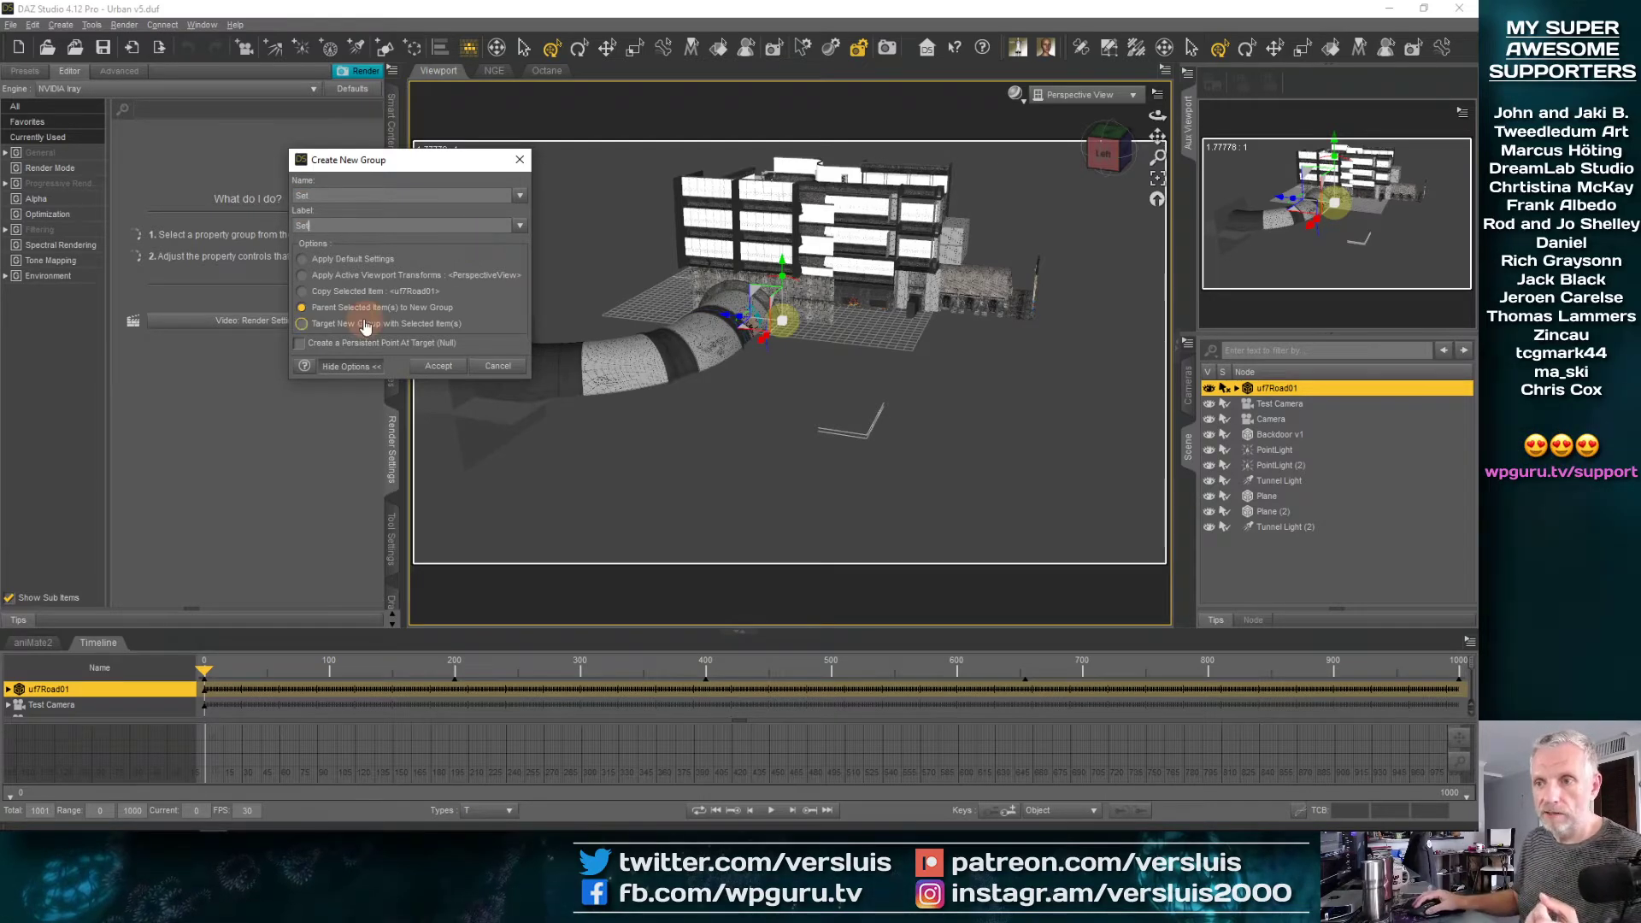
pyautogui.click(438, 368)
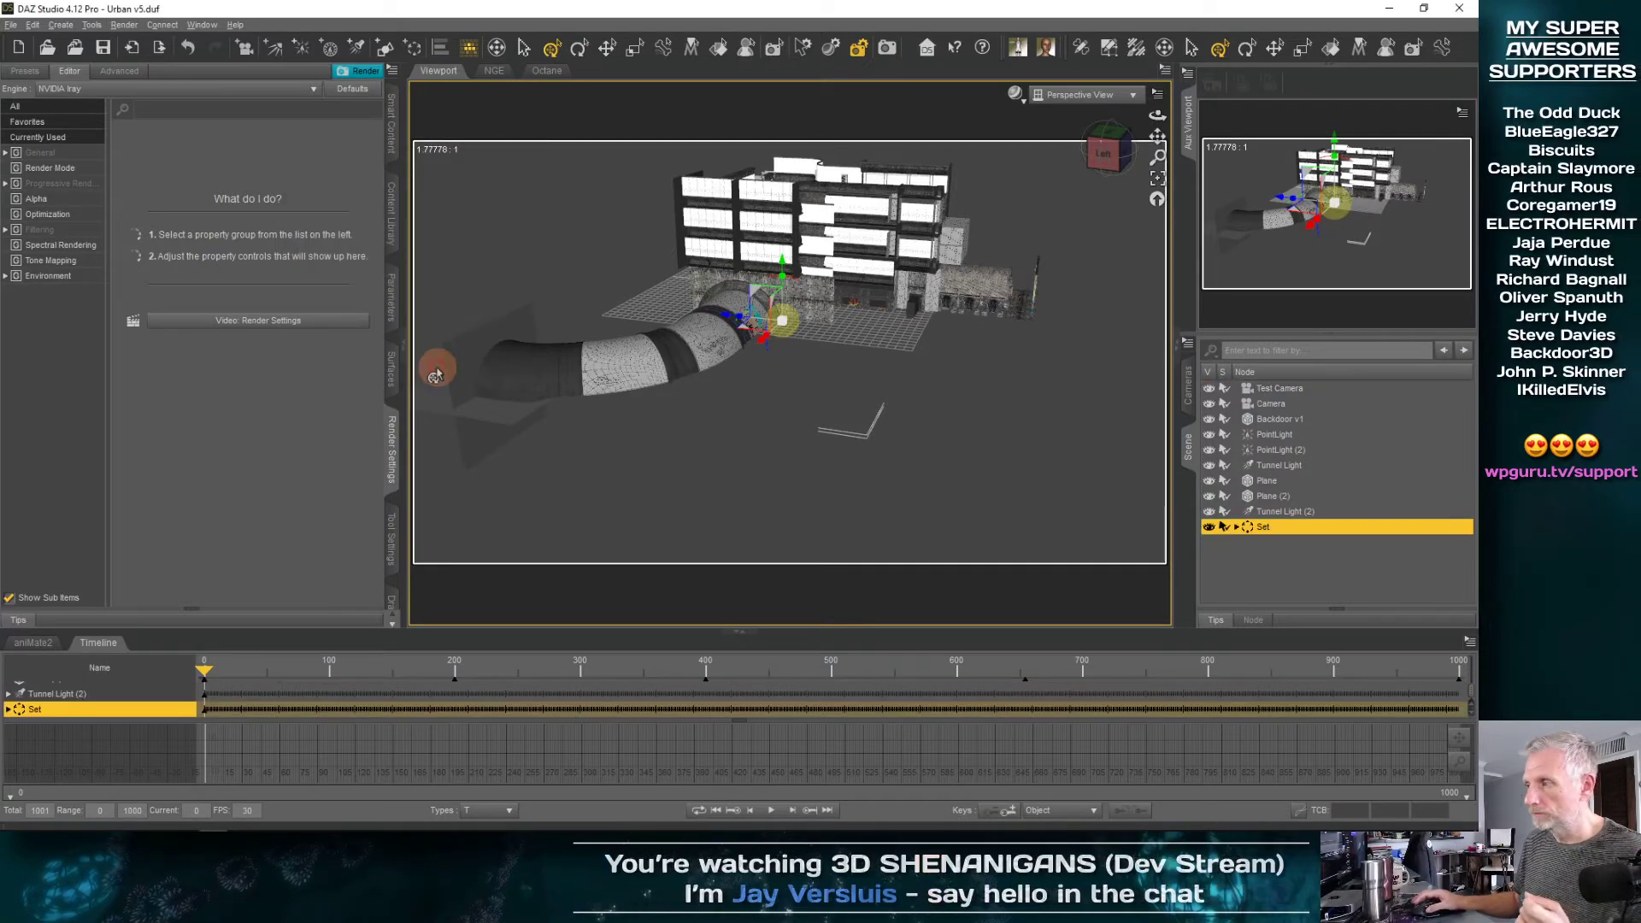
# Hide the Set group in the scene
pyautogui.click(1214, 528)
pyautogui.click(1213, 529)
pyautogui.click(1209, 528)
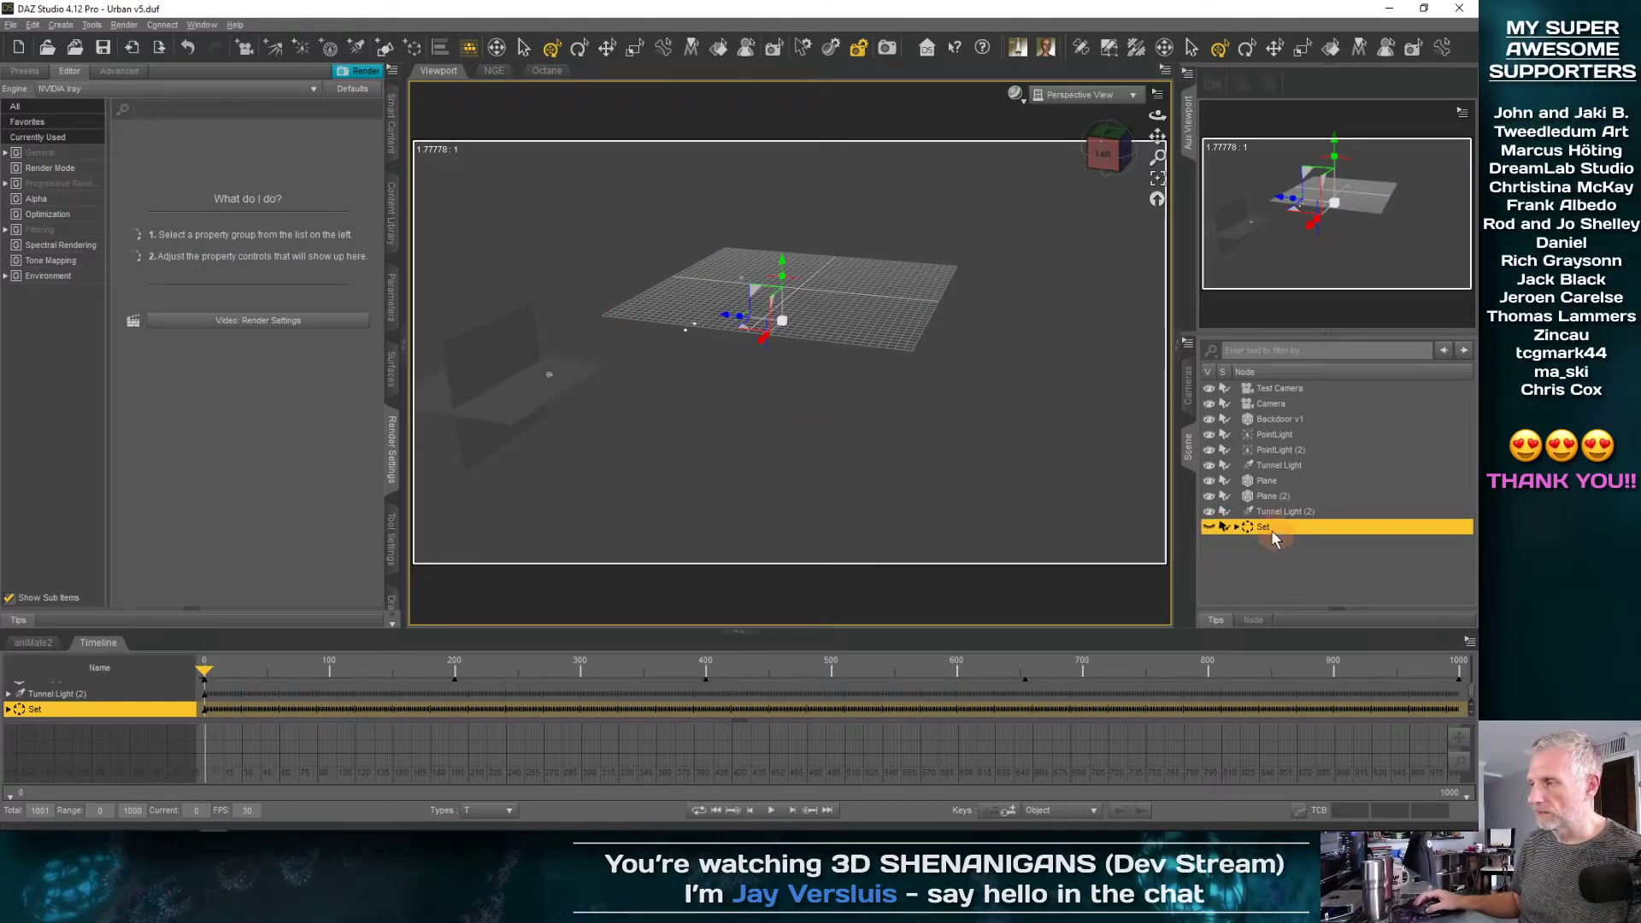
# Import Backdoor v2.obj from the Desktop folder Urban 7 > Geometry at 100% scale with the Custom OBJ preset
pyautogui.click(12, 25)
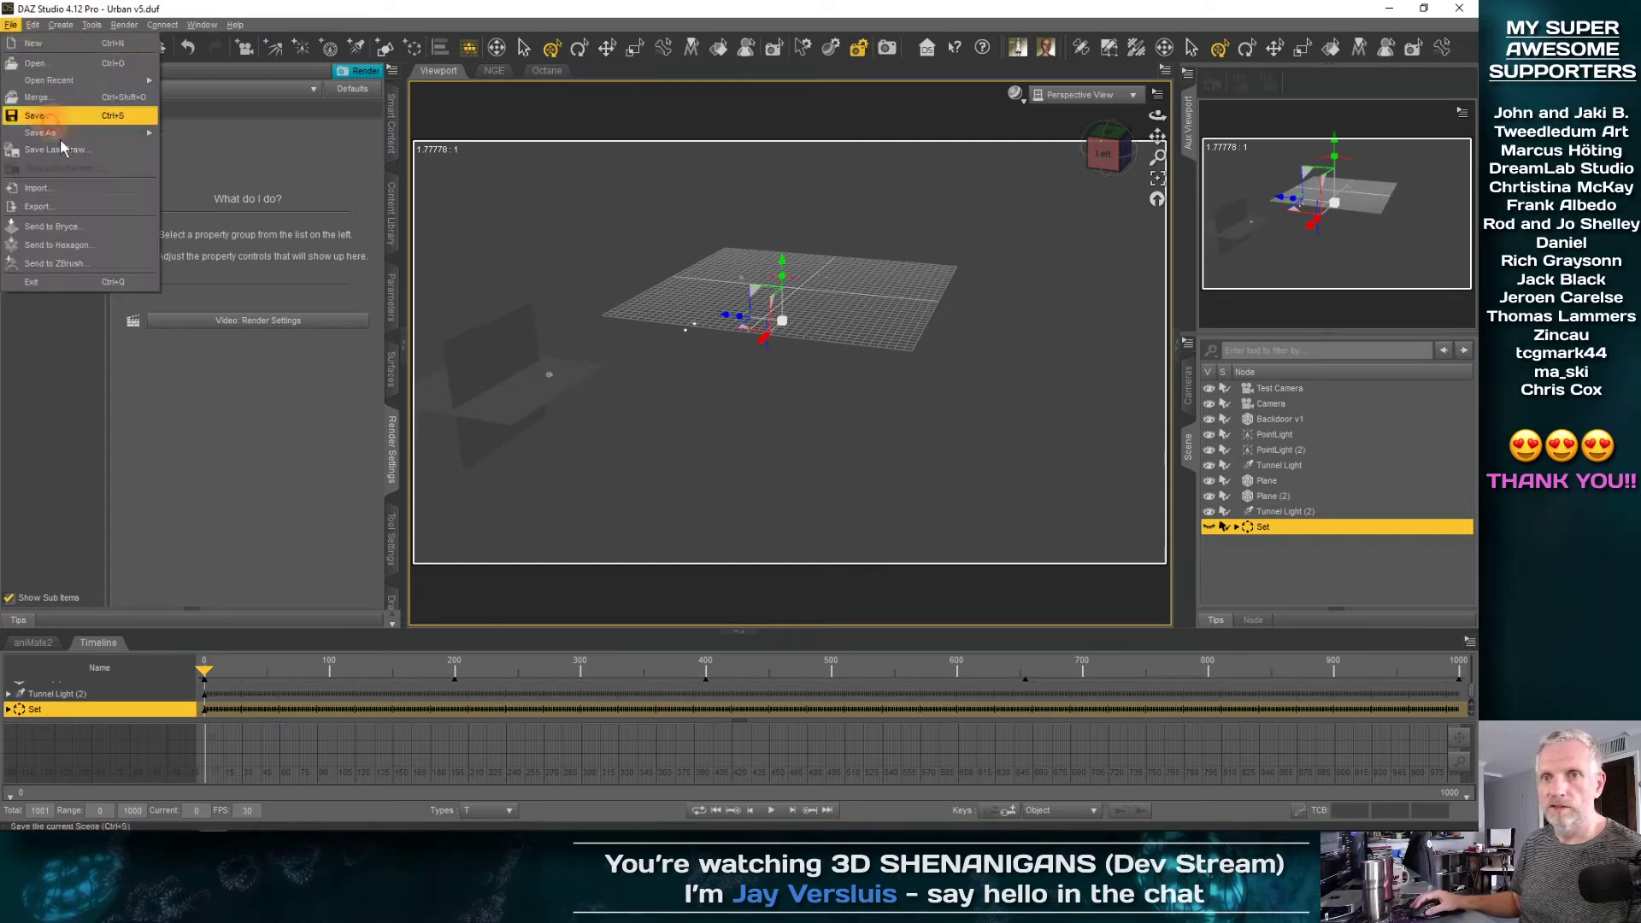
pyautogui.click(75, 188)
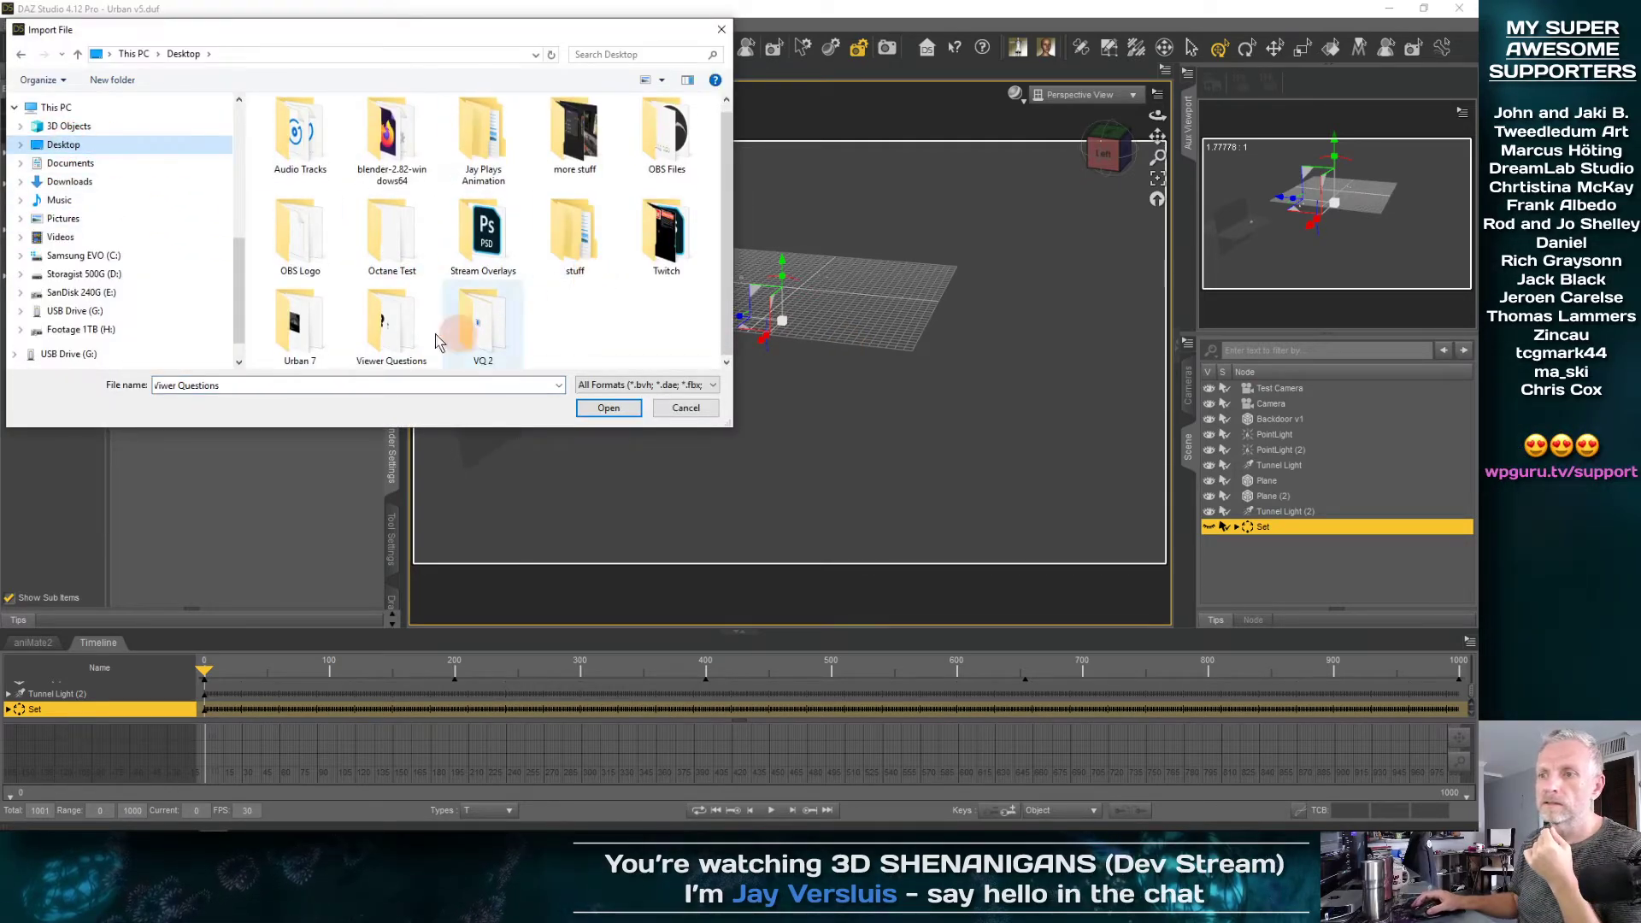
pyautogui.doubleClick(299, 321)
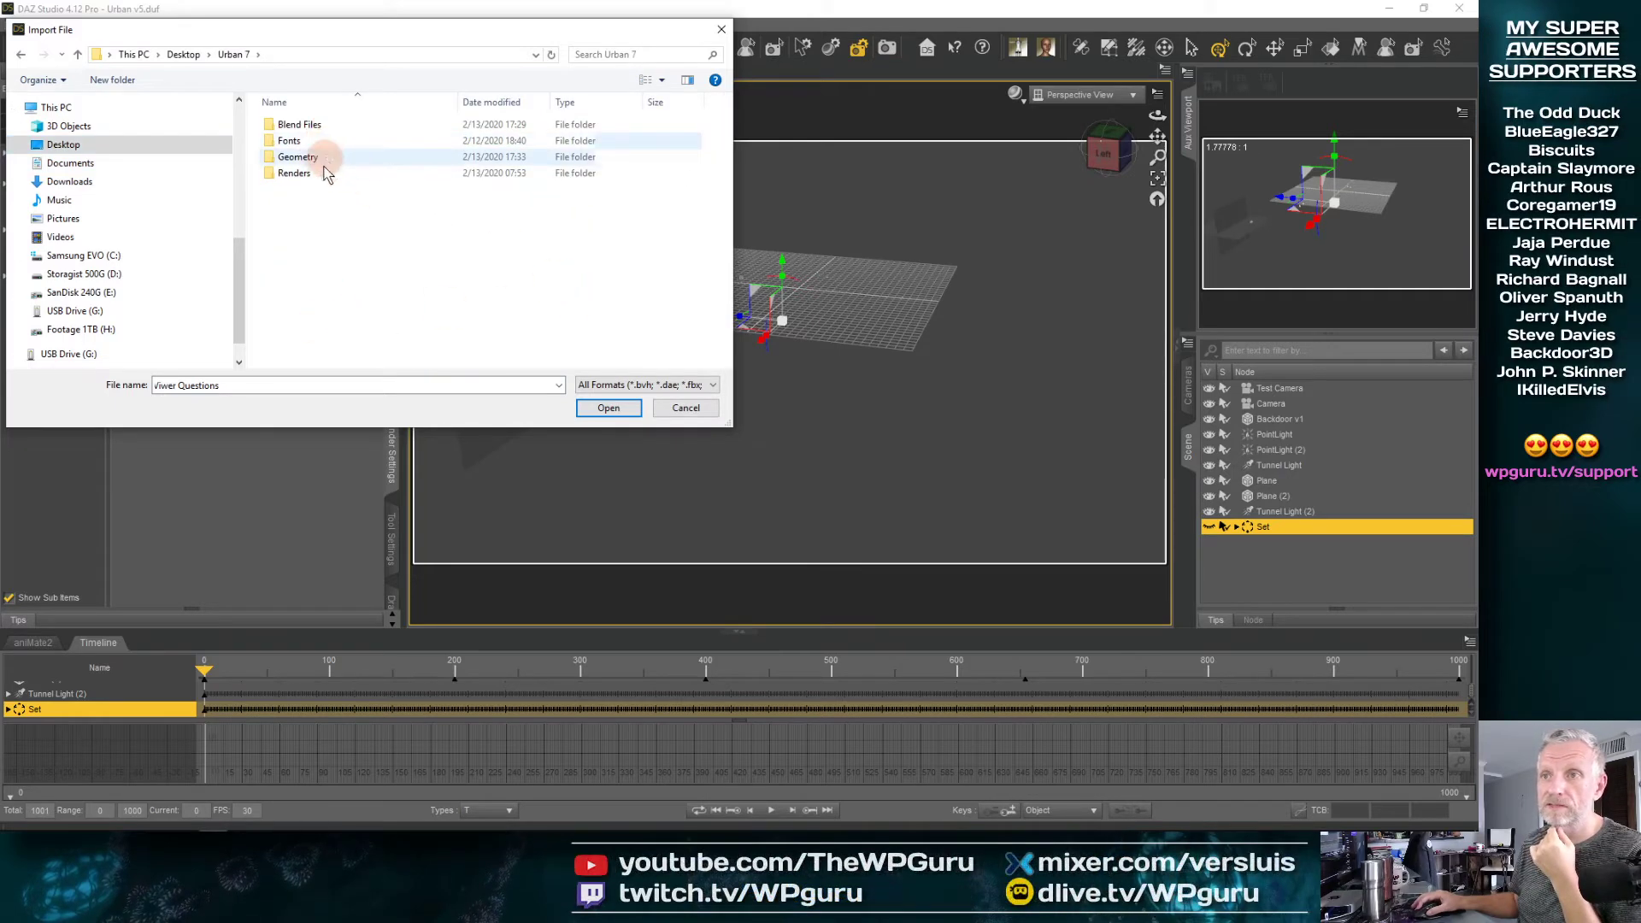
pyautogui.doubleClick(318, 158)
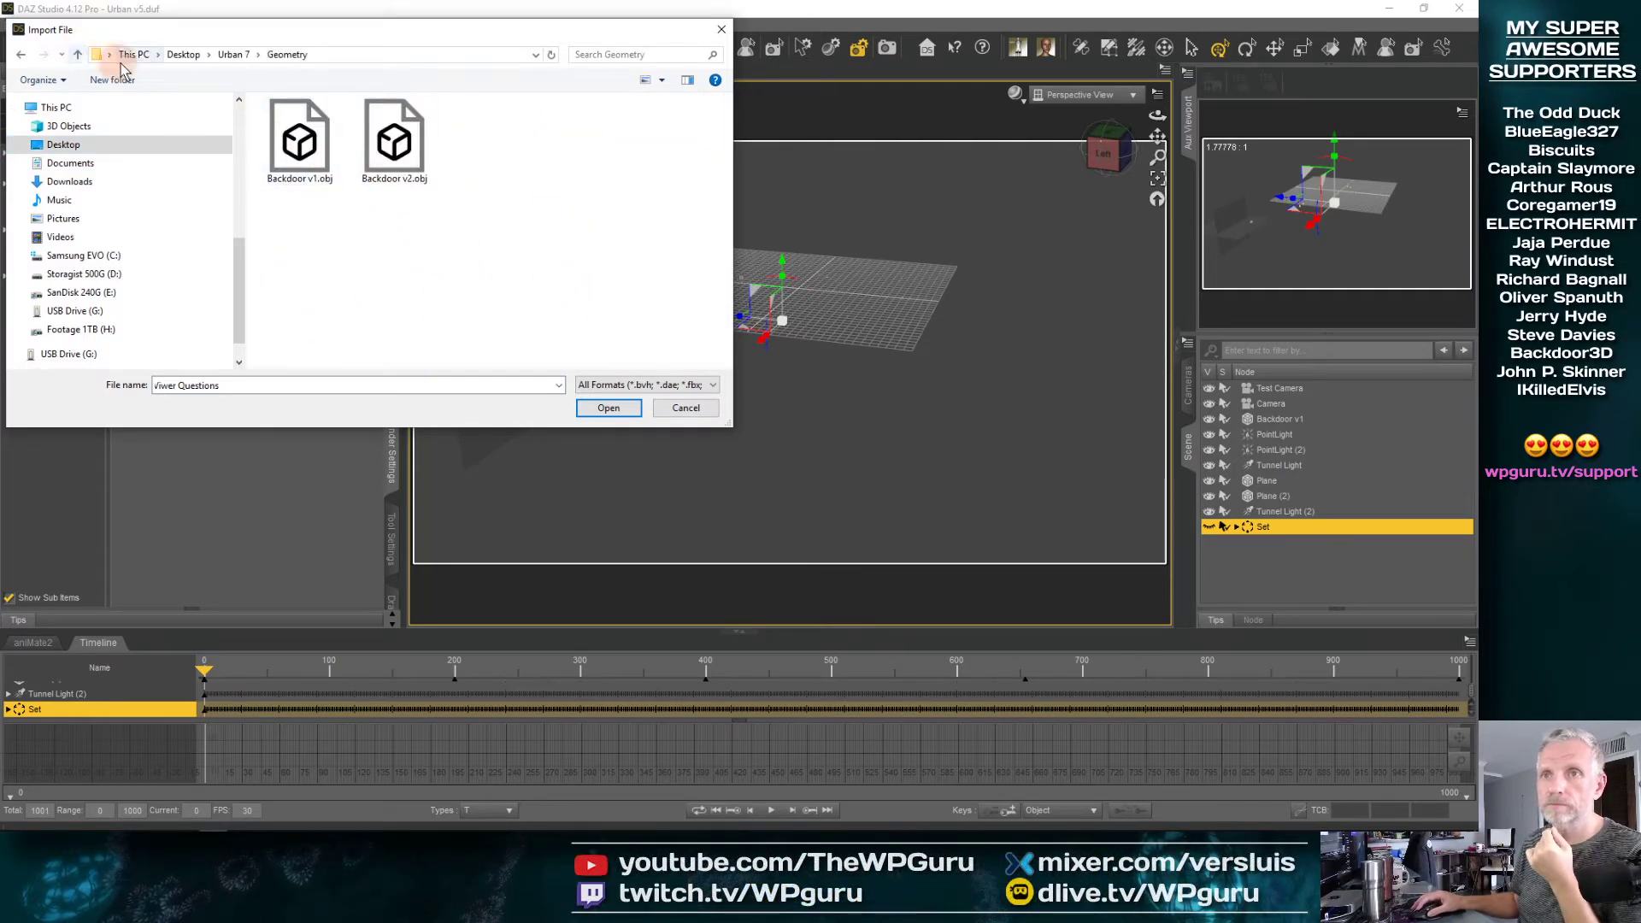
pyautogui.click(661, 79)
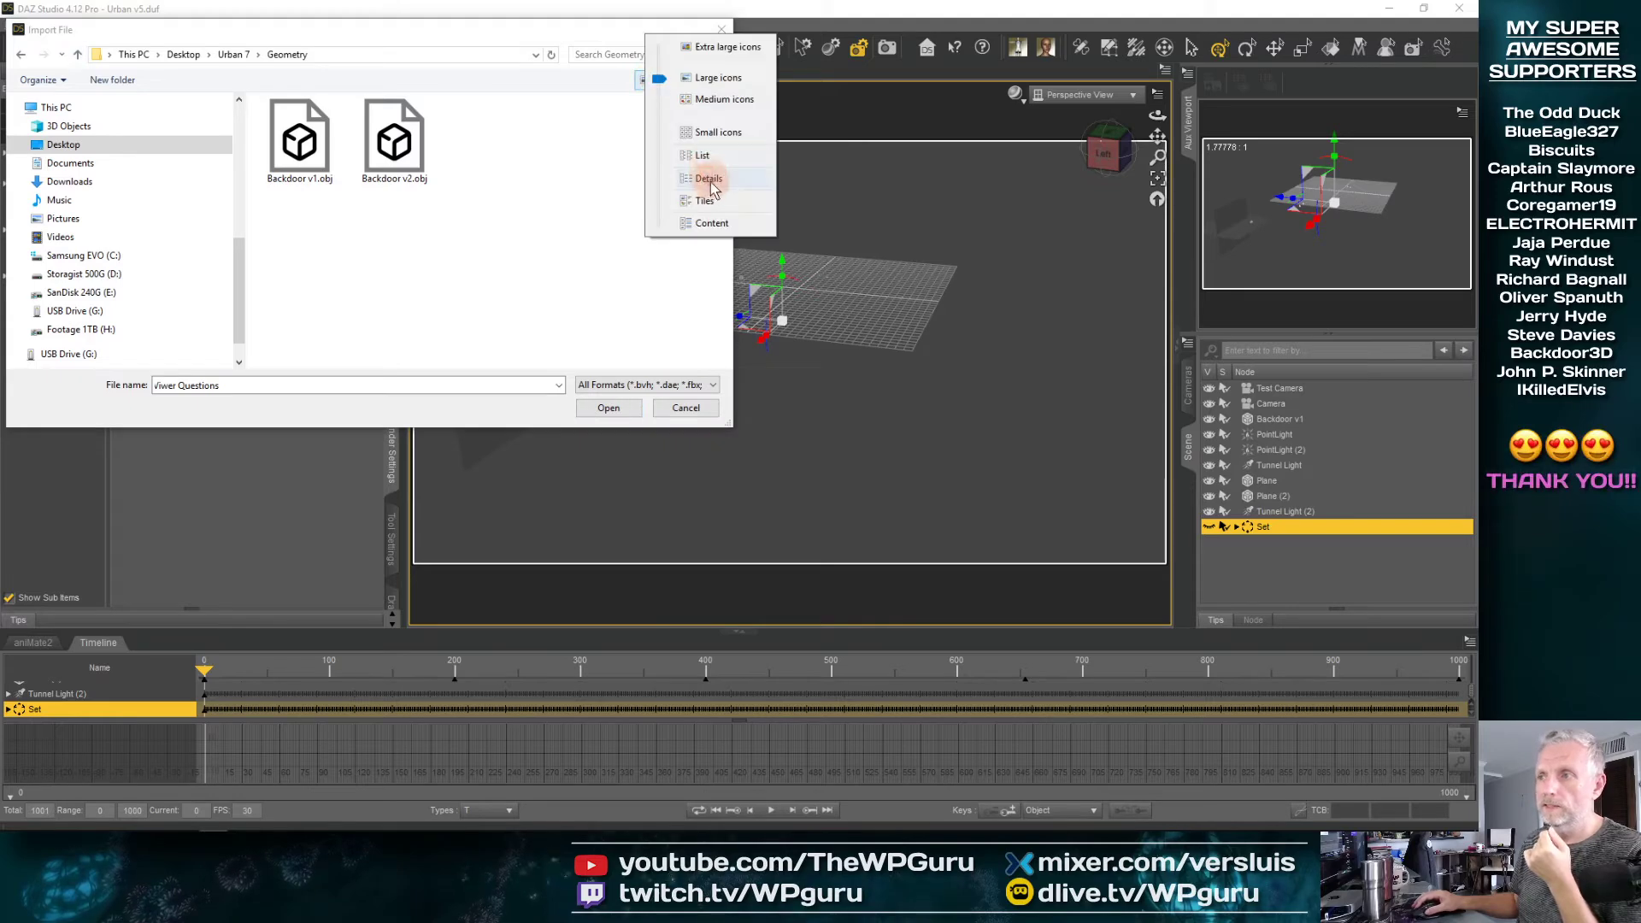
pyautogui.click(715, 189)
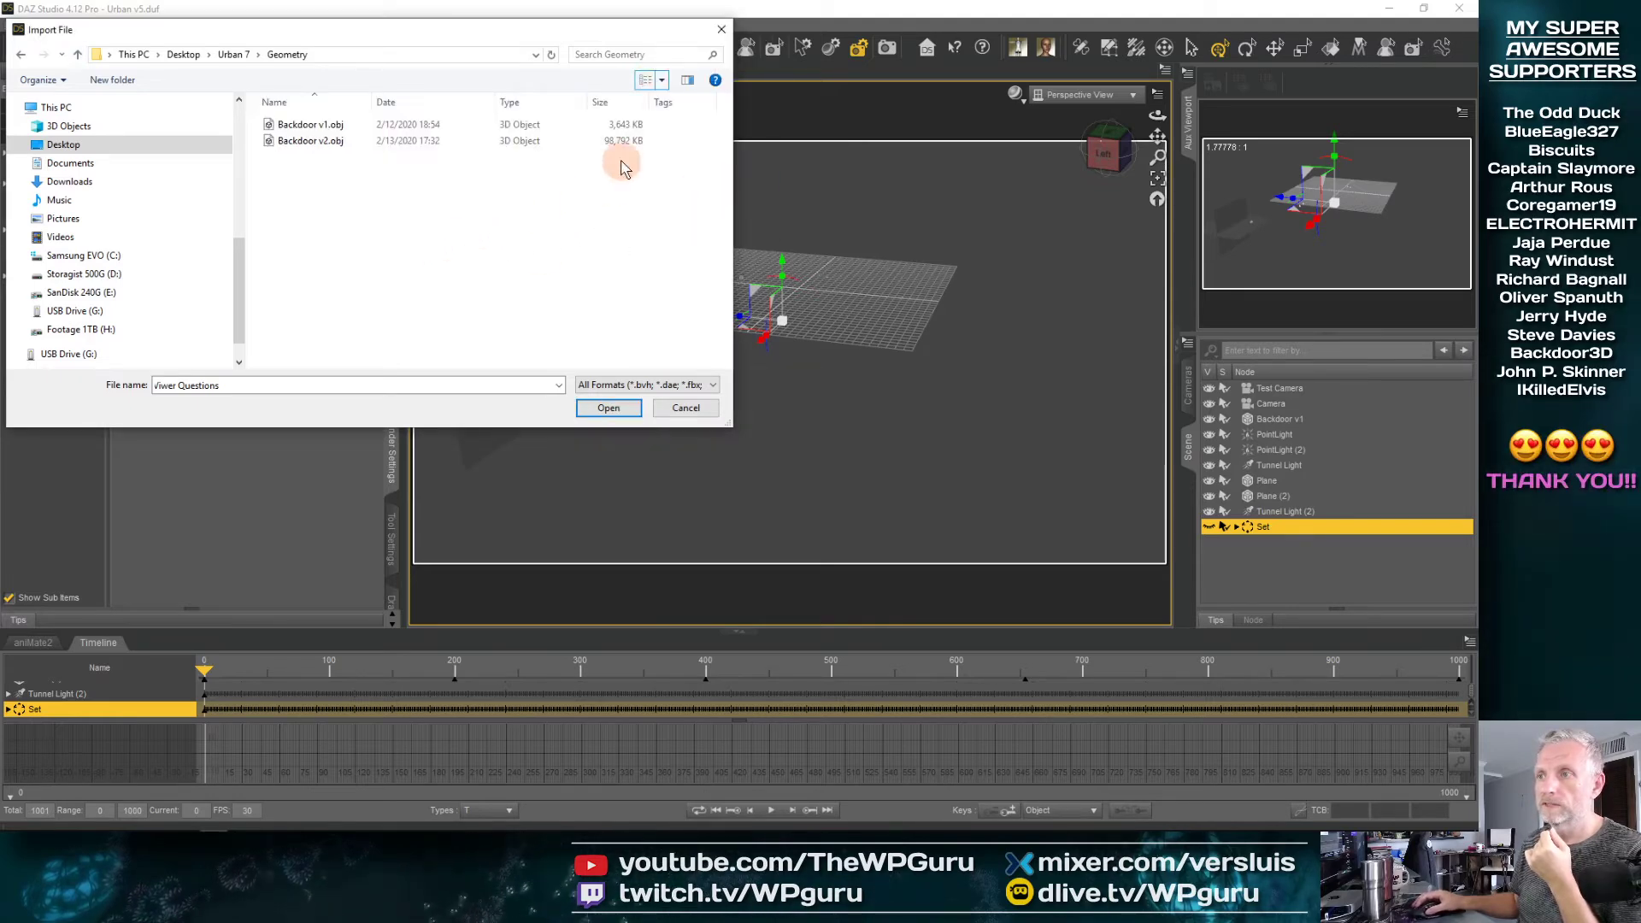
pyautogui.click(323, 145)
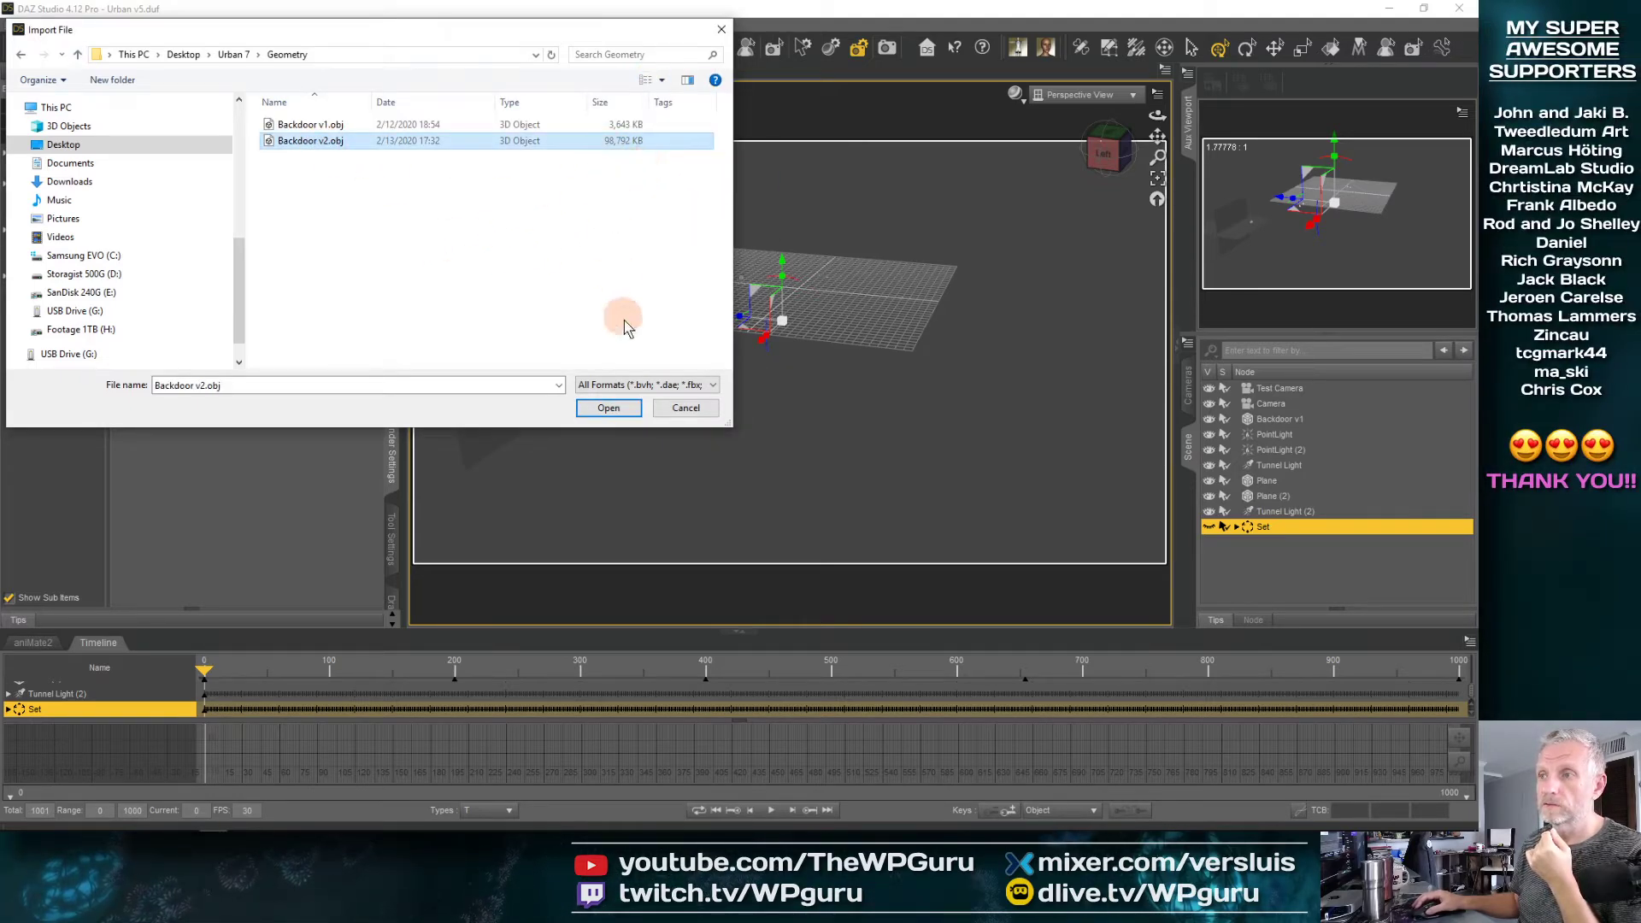
pyautogui.click(608, 408)
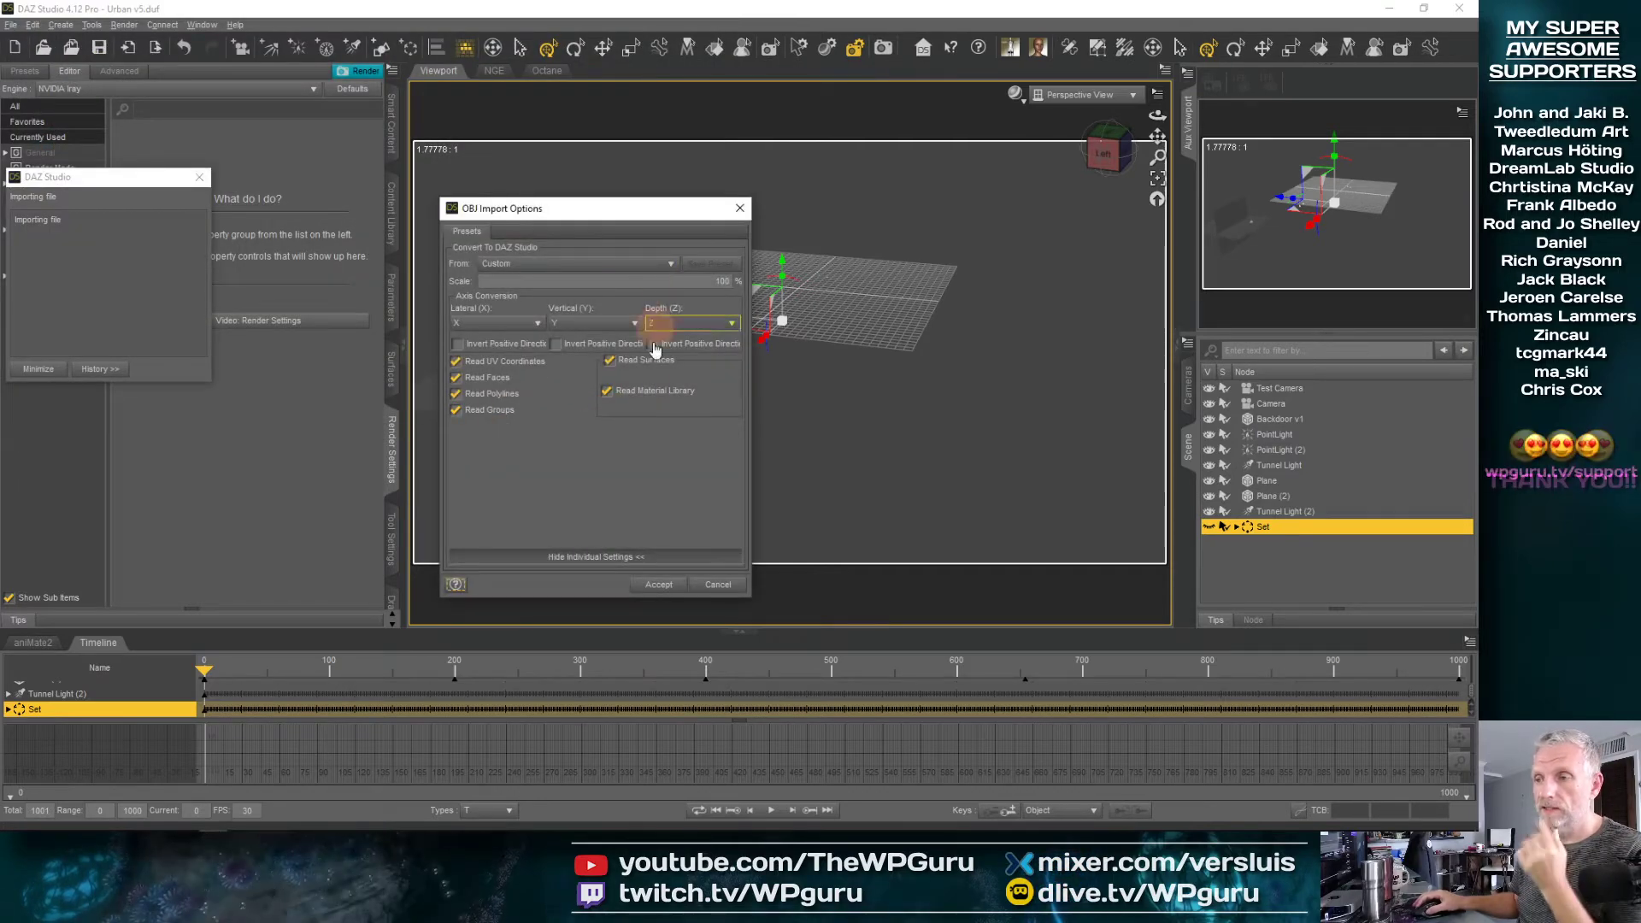
pyautogui.click(658, 585)
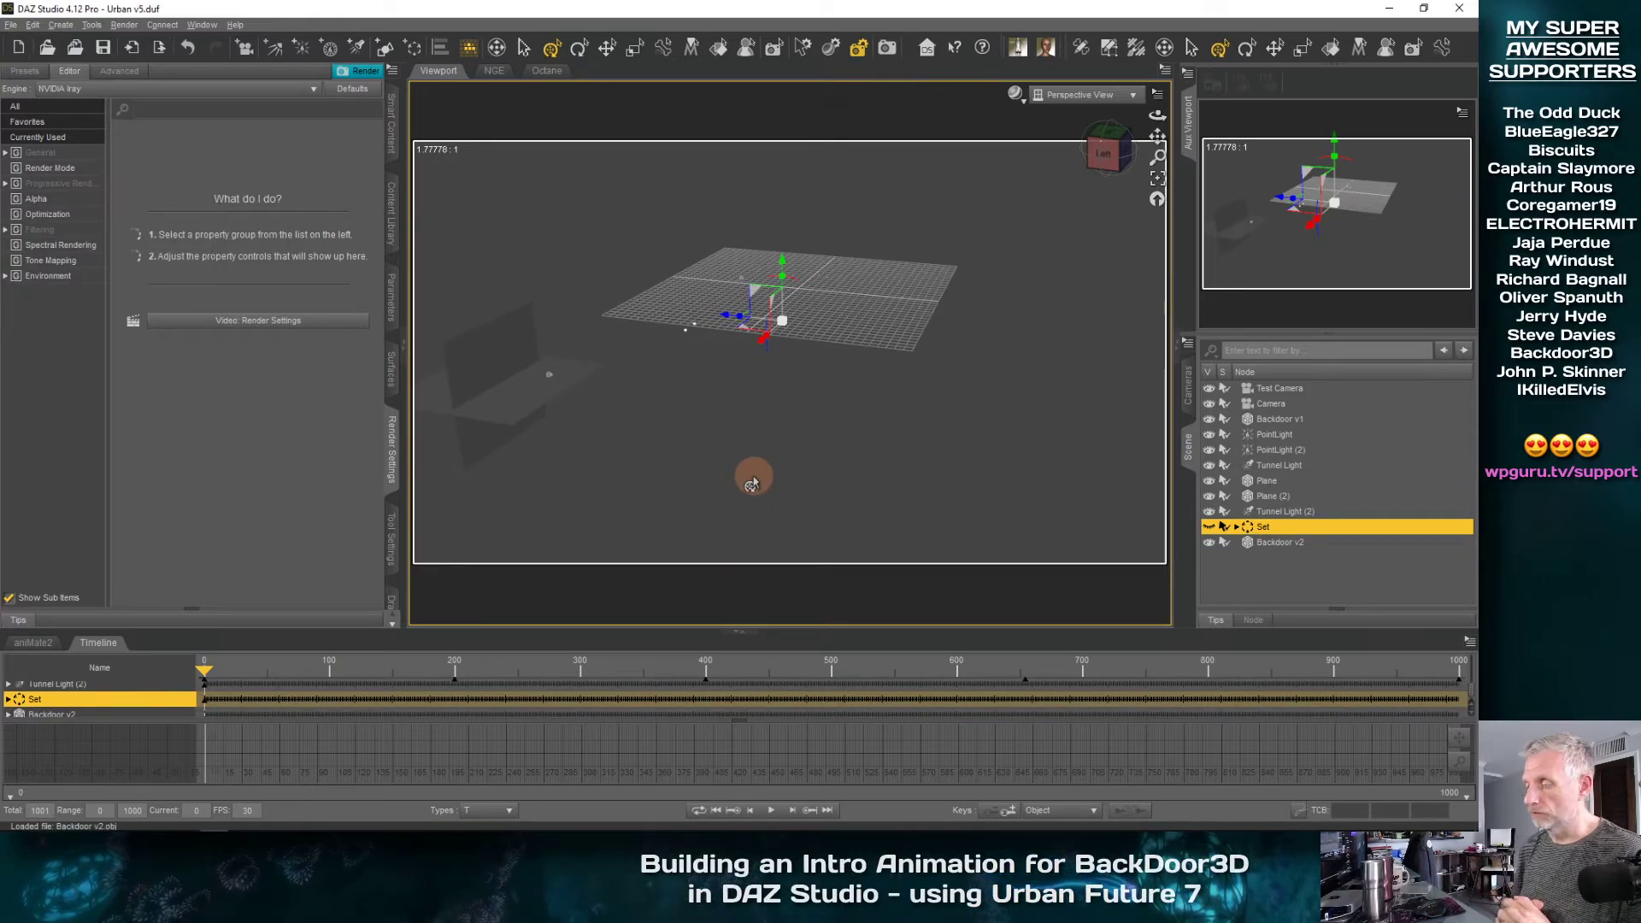
# Frame the imported Backdoor v2 logo and inspect it from several sides
pyautogui.click(1282, 542)
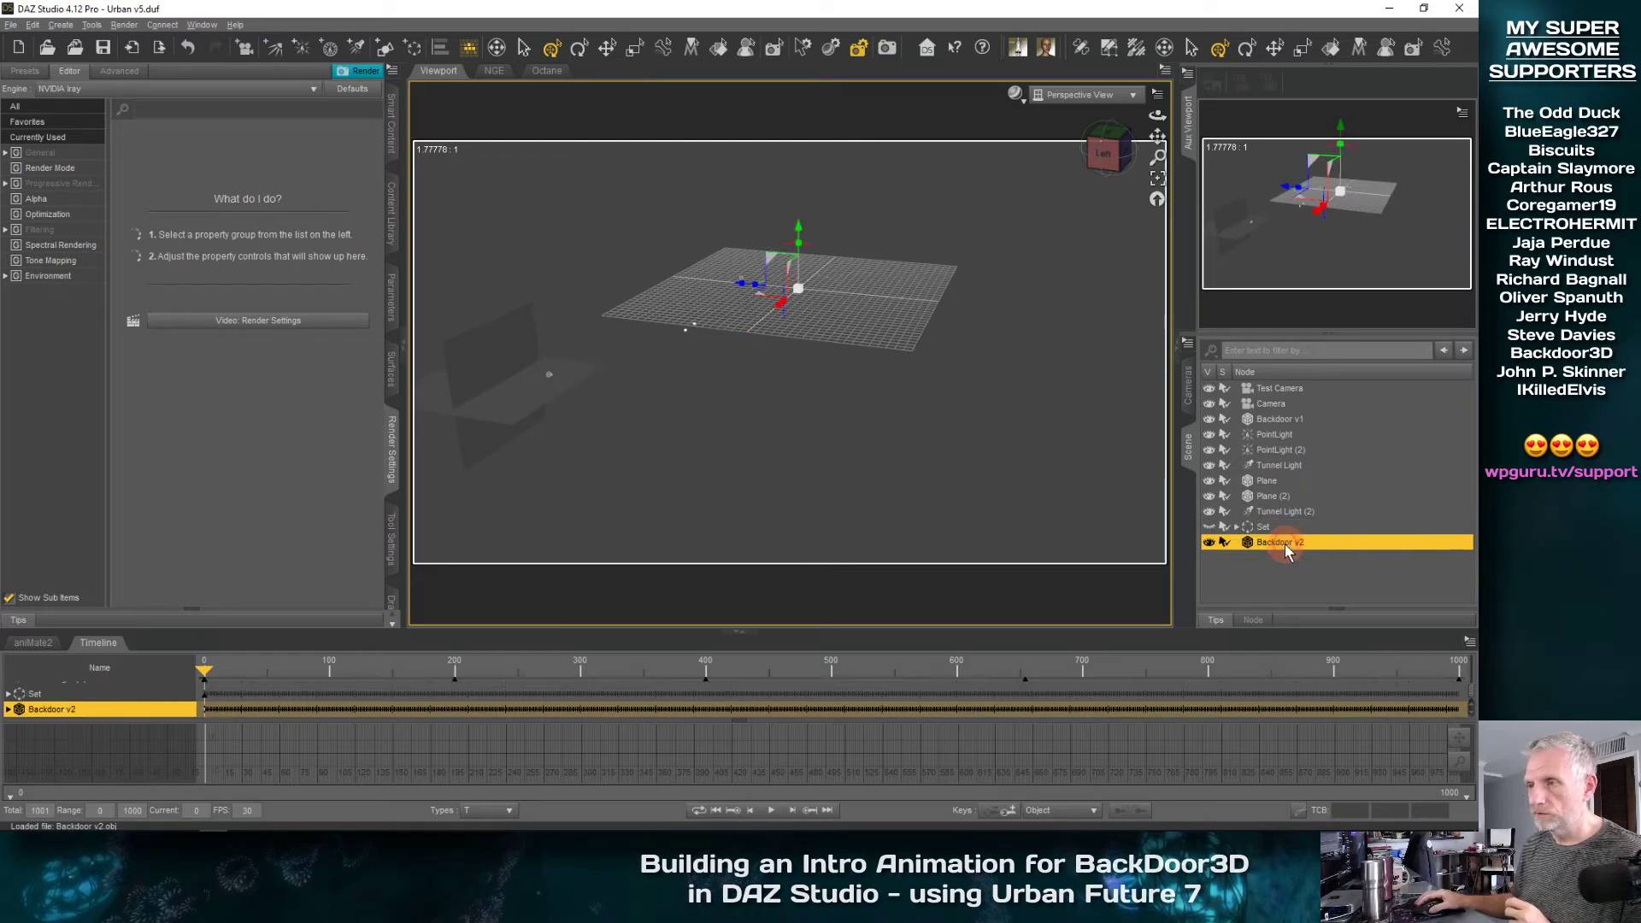
pyautogui.click(1157, 178)
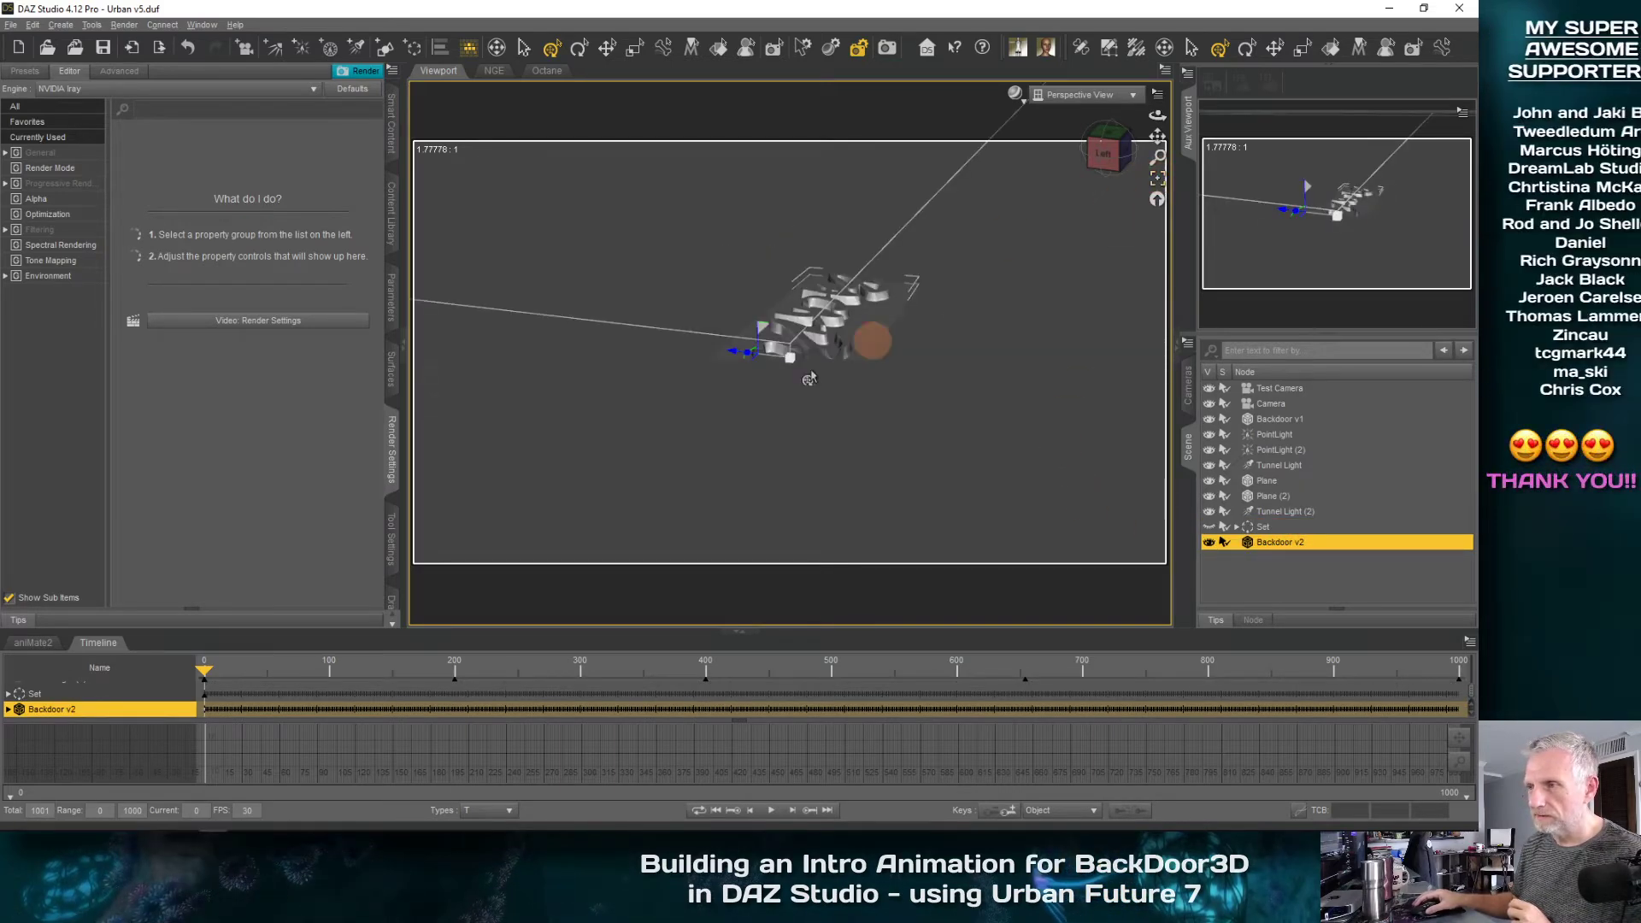
pyautogui.moveTo(690, 427); pyautogui.dragTo(780, 215)
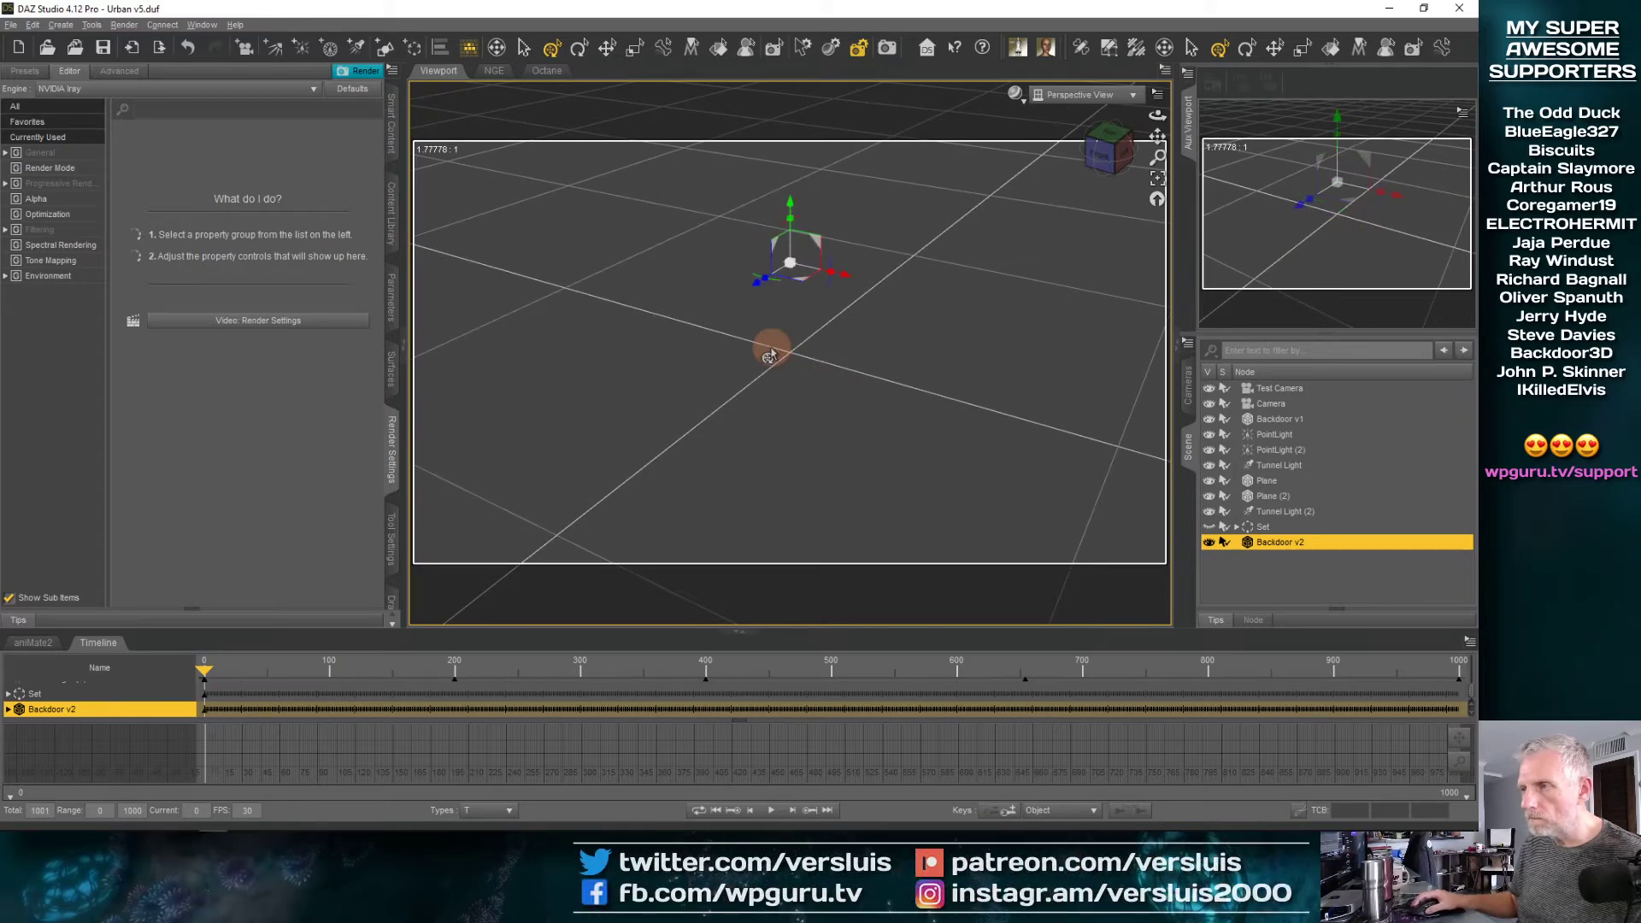
# Compare the view with the Set group shown and hidden, and delete the Backdoor v2 logo from the scene
pyautogui.click(1208, 527)
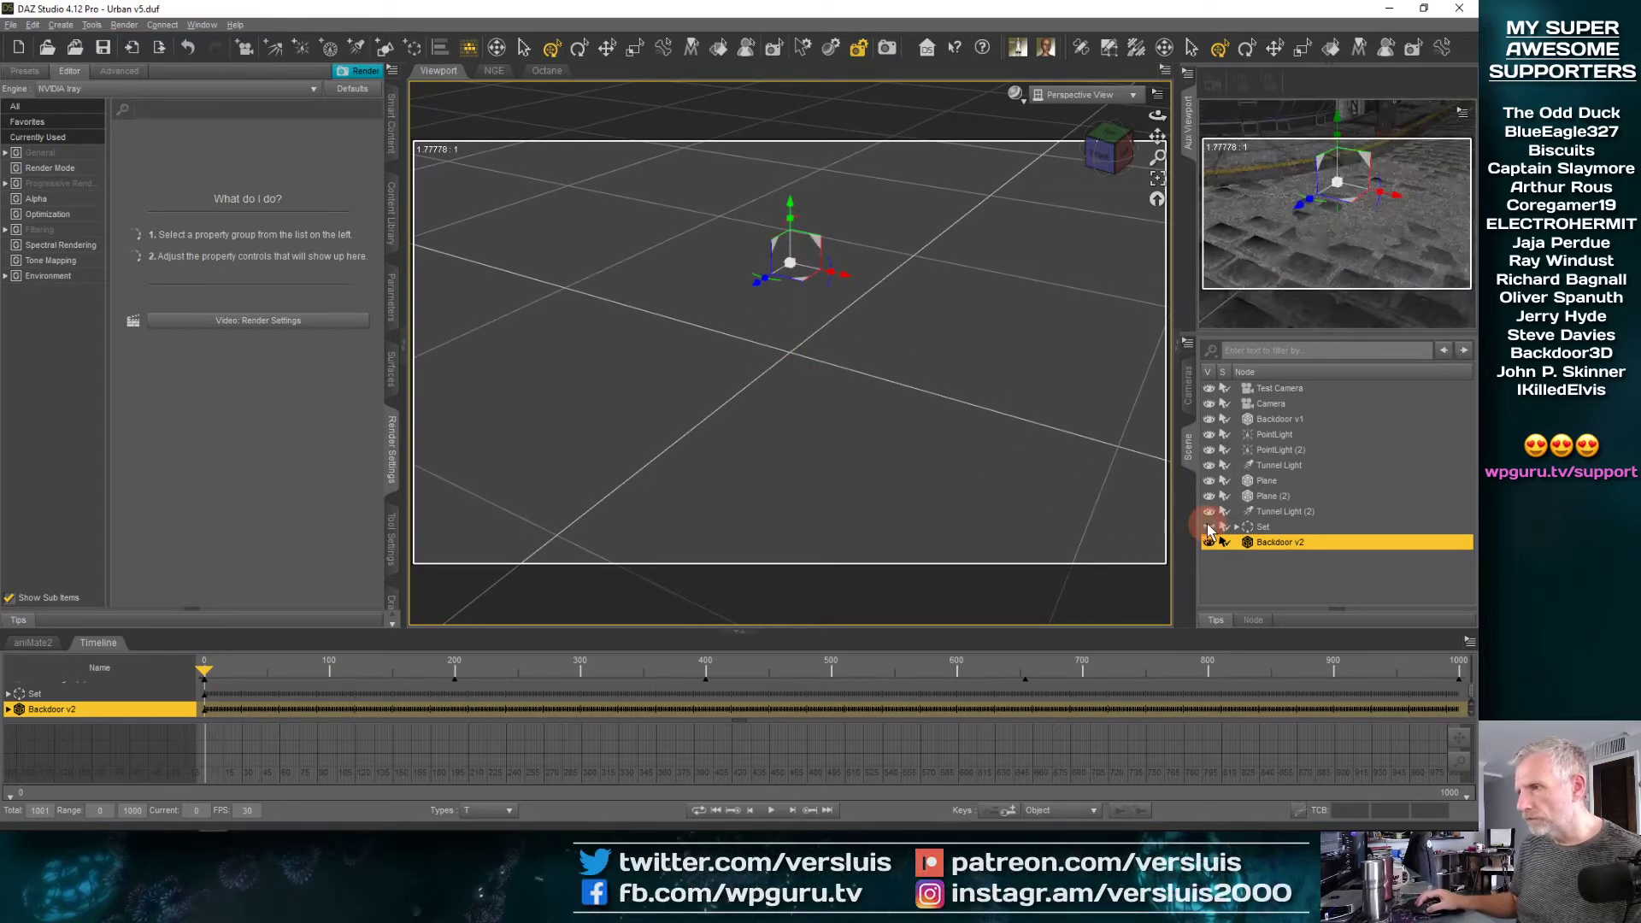
pyautogui.click(1209, 527)
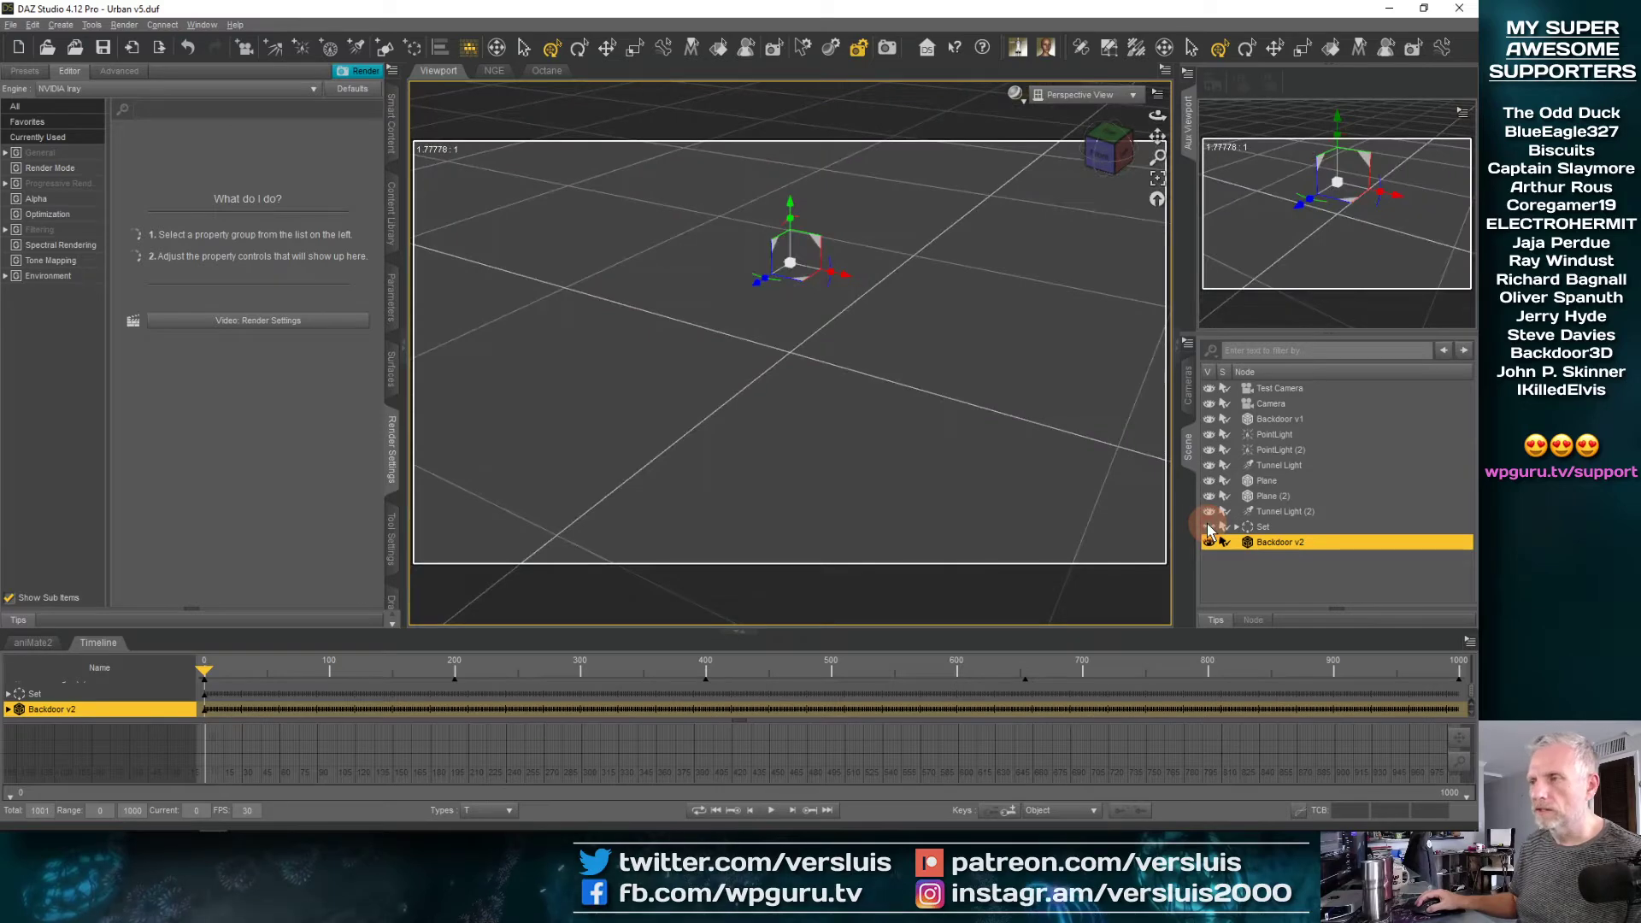
pyautogui.click(1209, 528)
pyautogui.click(1209, 527)
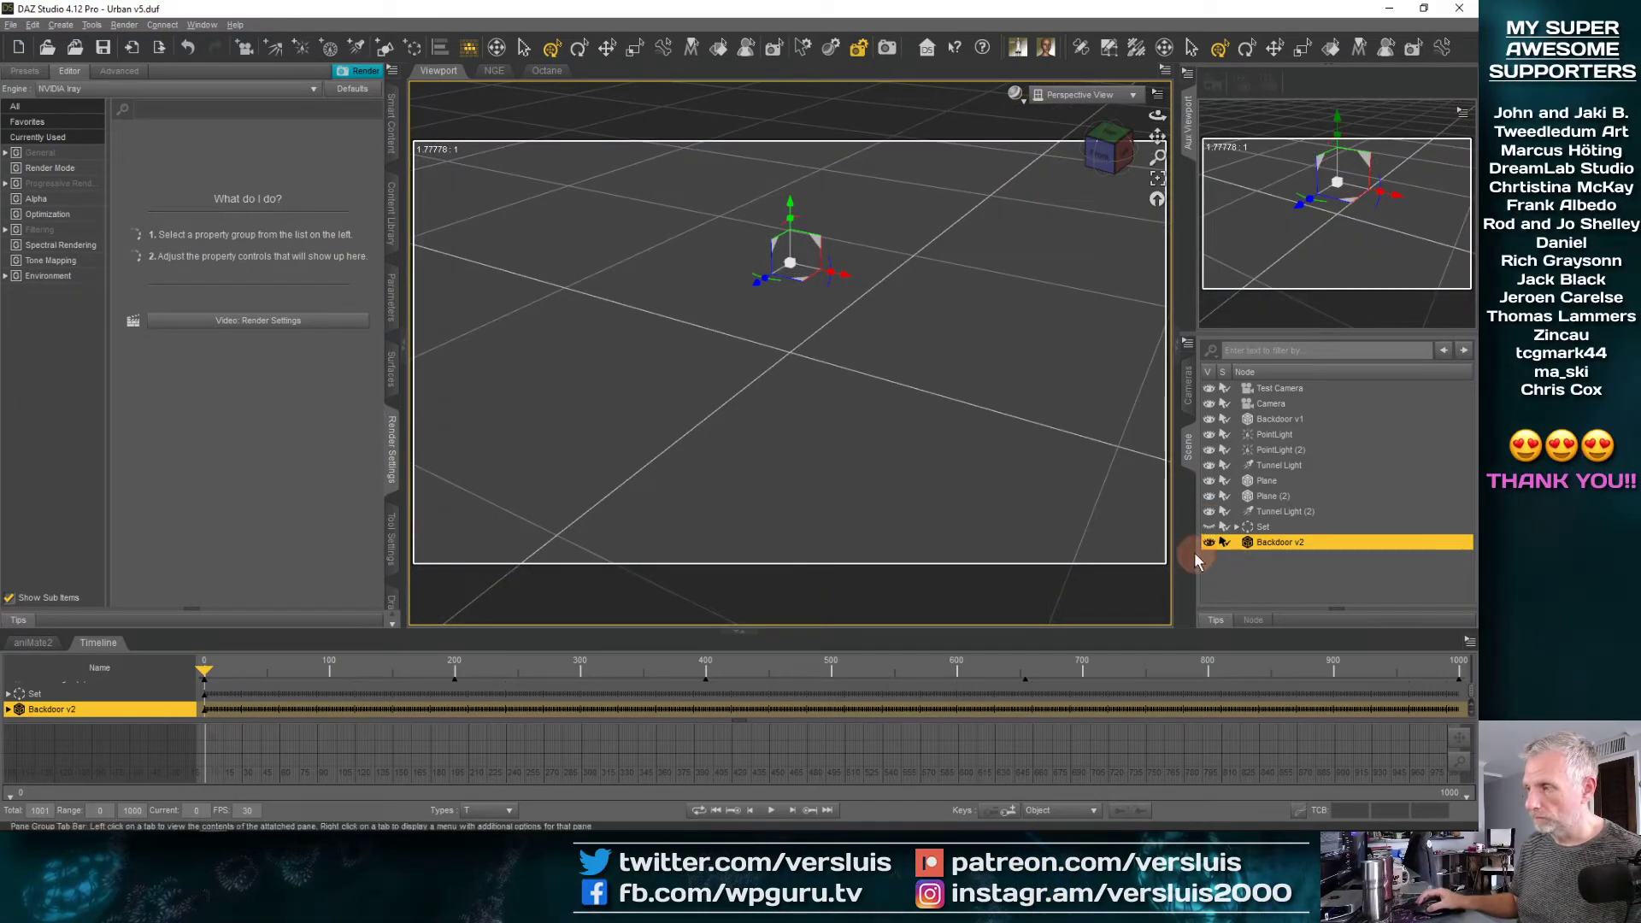
pyautogui.press('Delete')
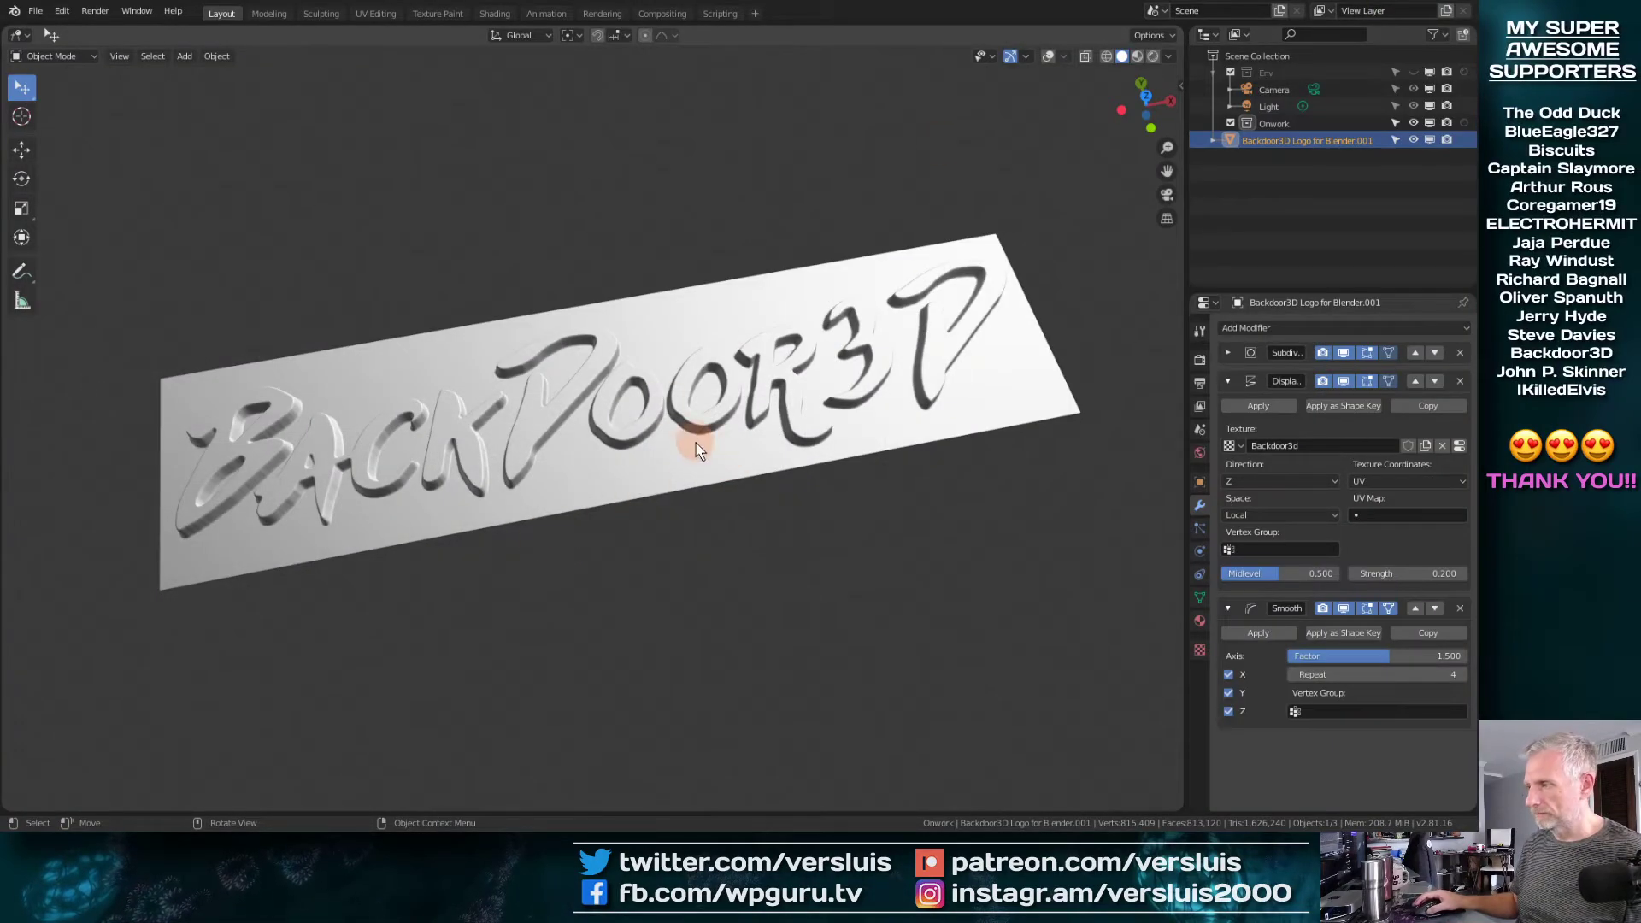
# Switch to Blender and set the strength of the logo's Displace modifier to 1
pyautogui.moveTo(696, 451); pyautogui.dragTo(593, 294, button='middle')
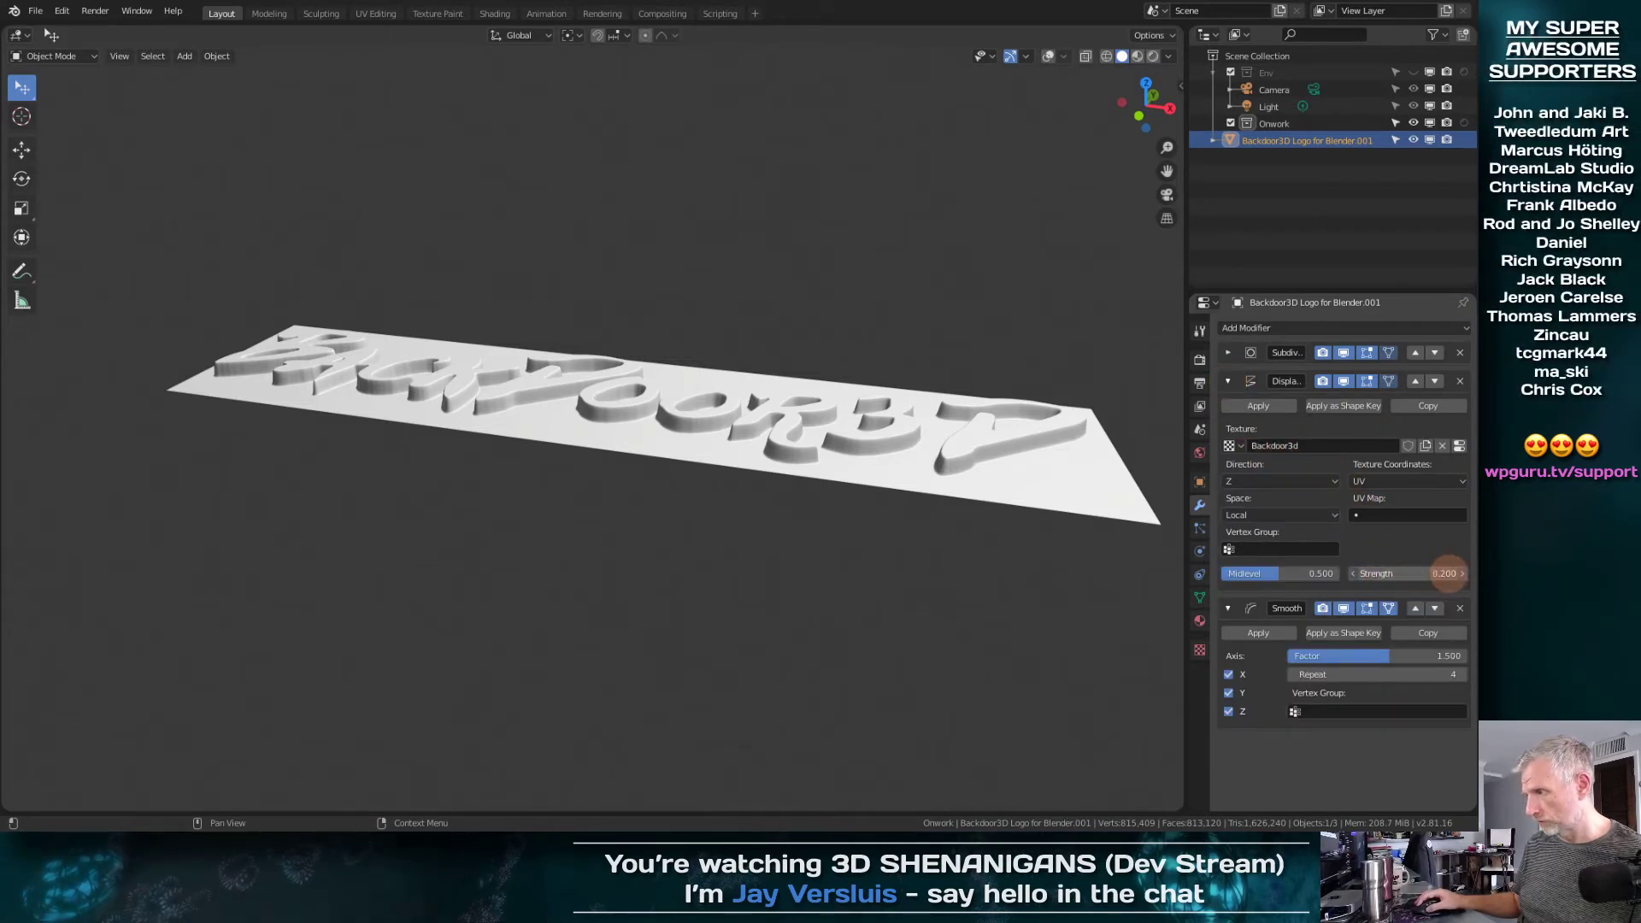
pyautogui.click(1458, 574)
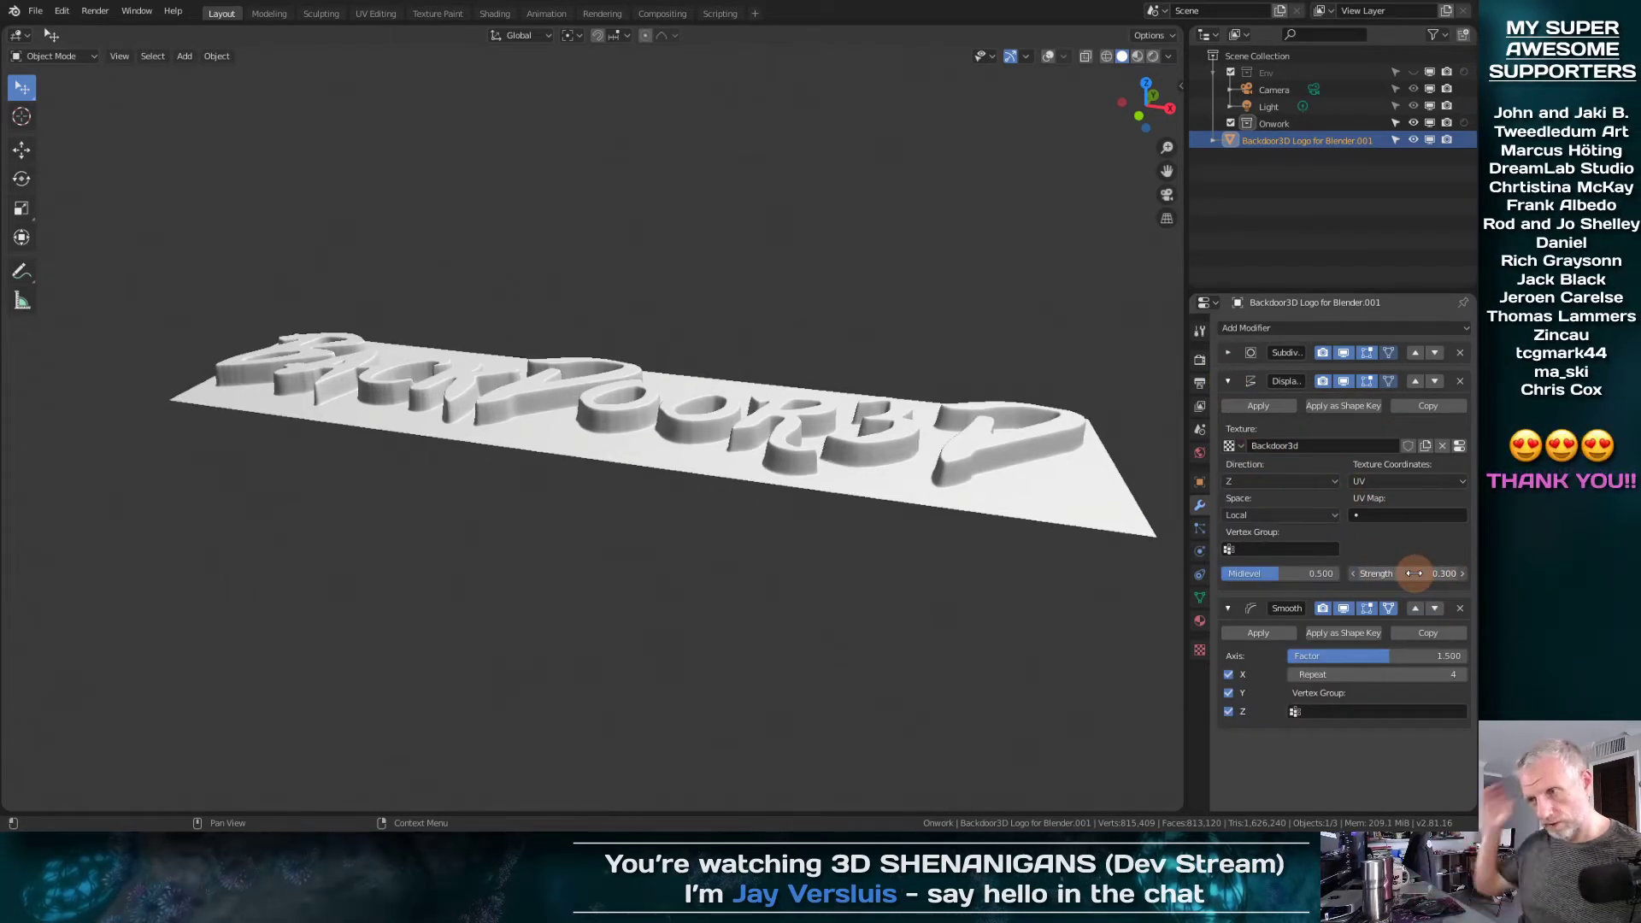
pyautogui.click(1414, 573)
pyautogui.write('1.3')
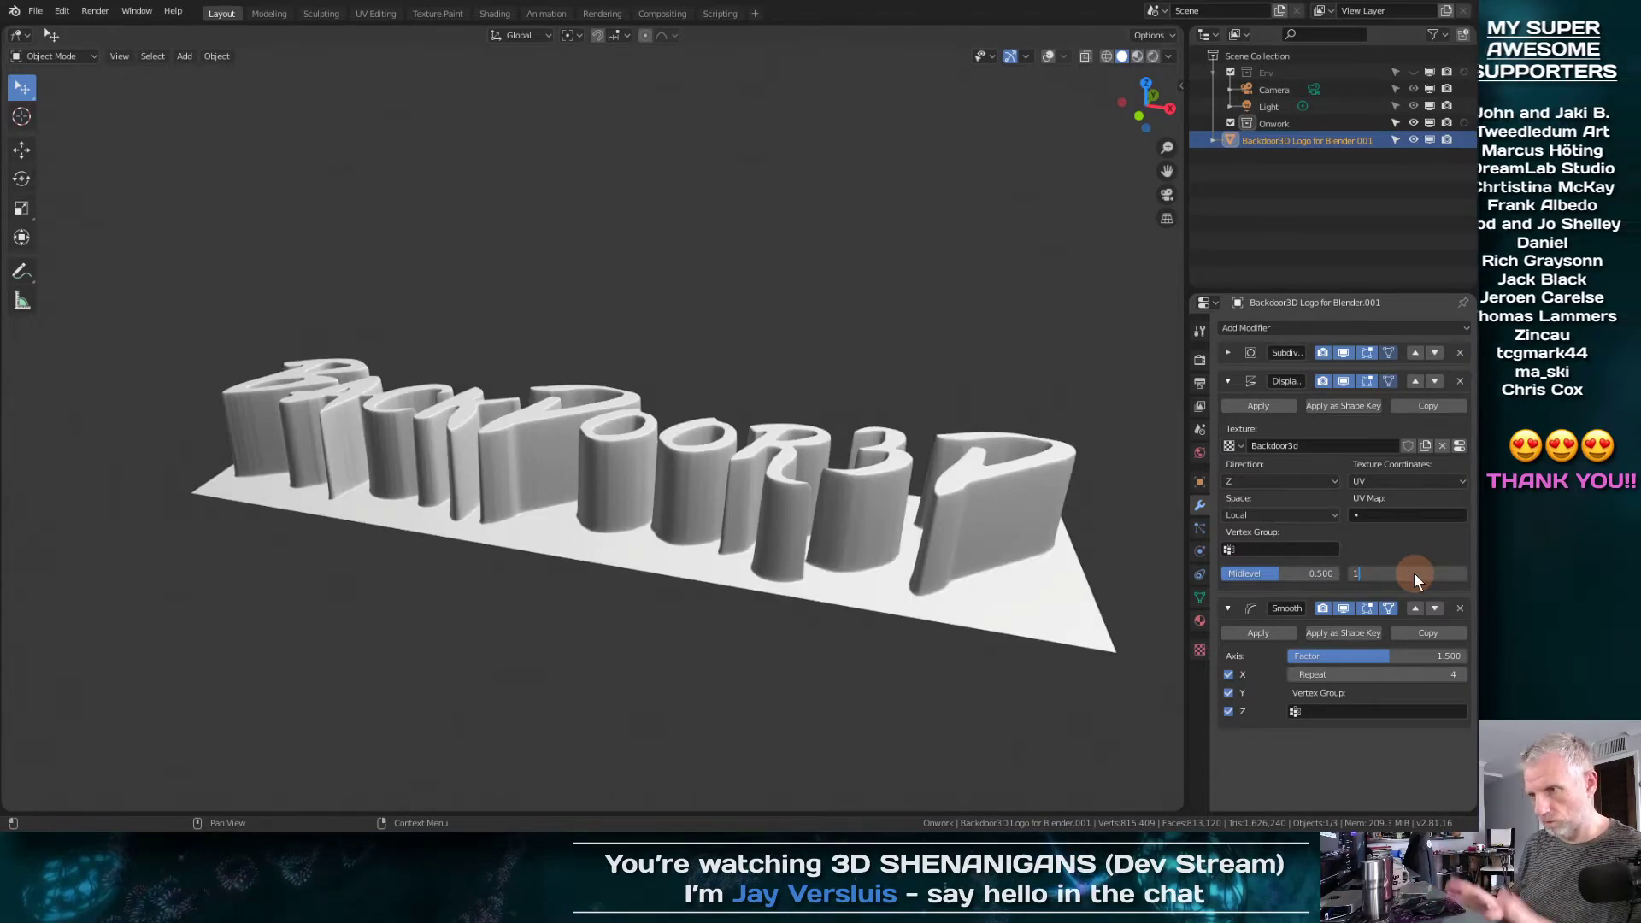
pyautogui.press('Return')
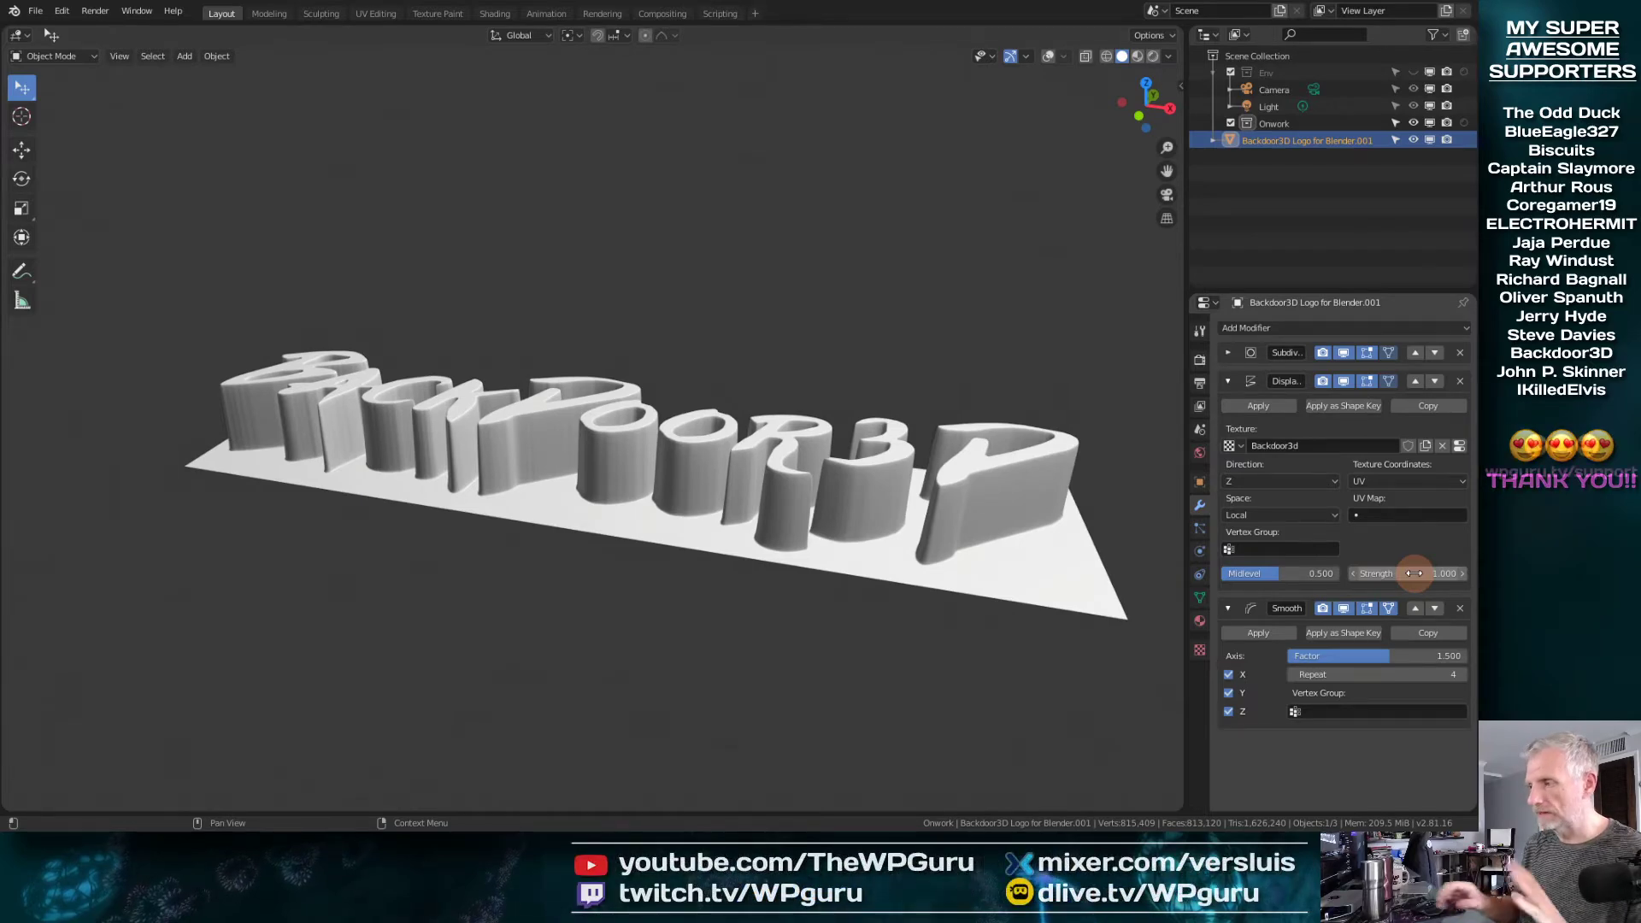
# Collapse the Displace and Smooth modifiers, review the Subdivision modifier's settings and inspect the raised lettering from different angles
pyautogui.click(1227, 380)
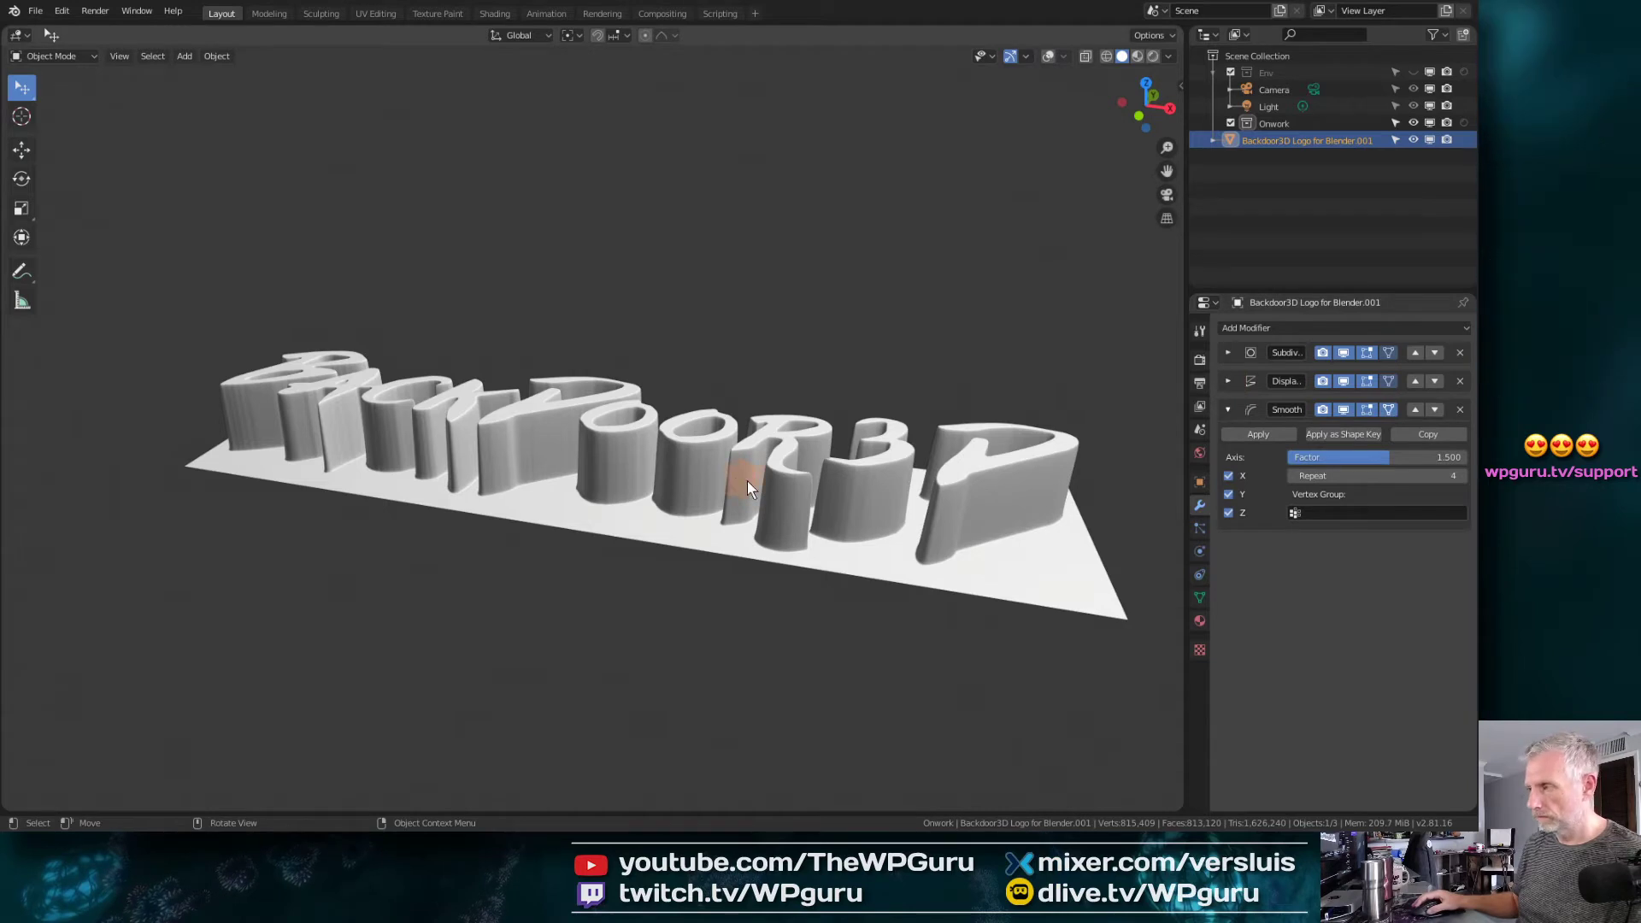
pyautogui.click(1228, 411)
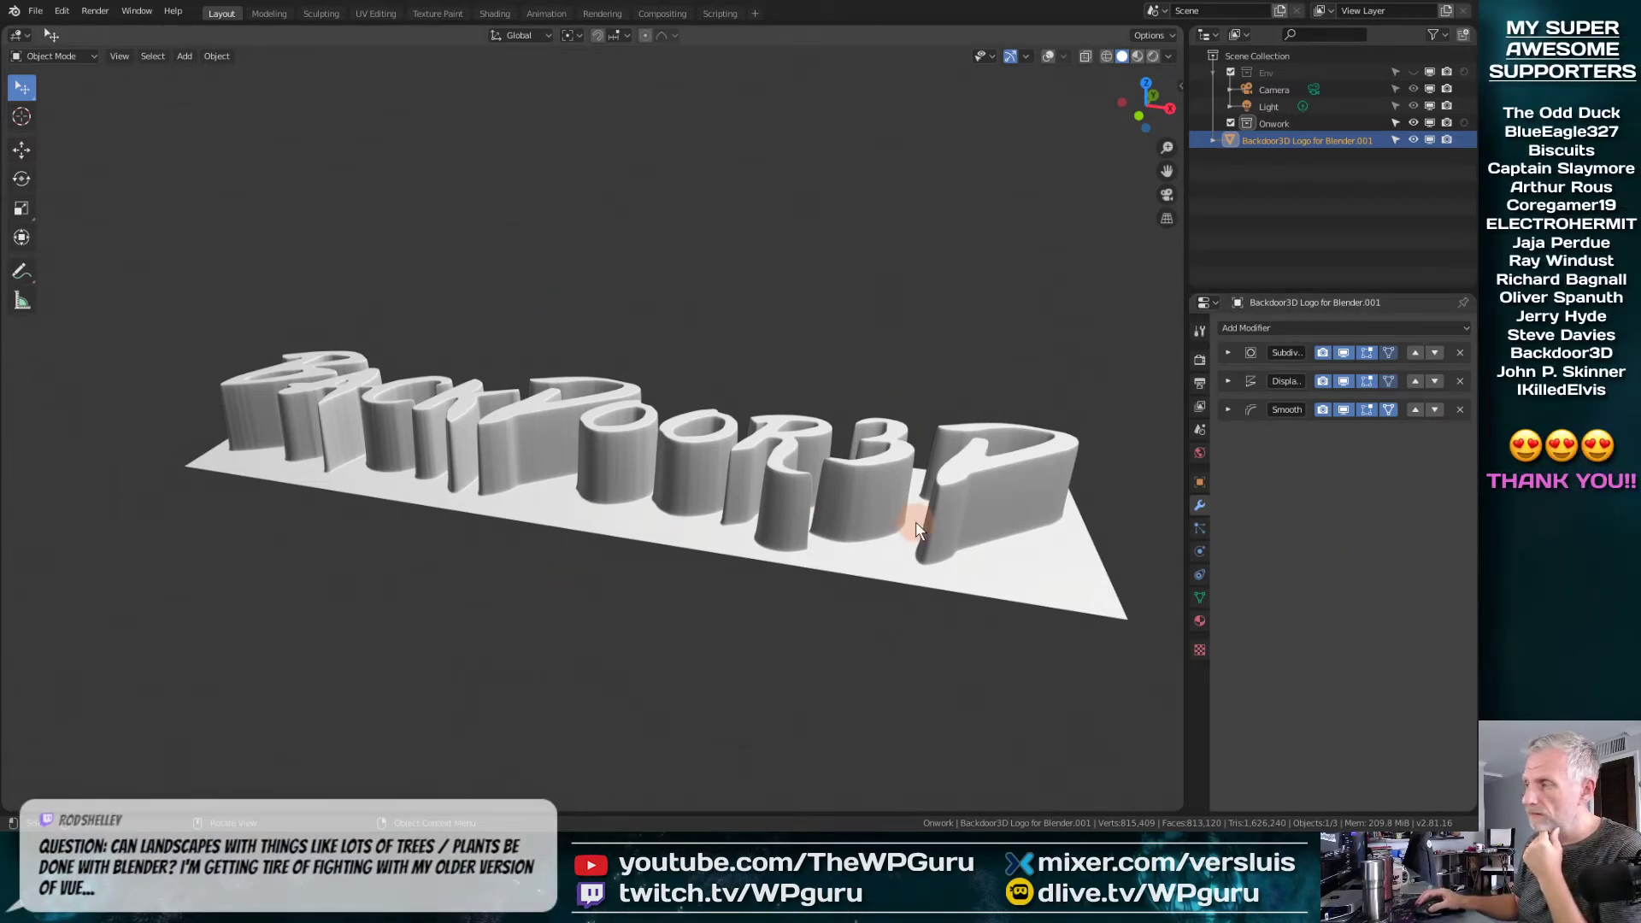
pyautogui.click(1228, 353)
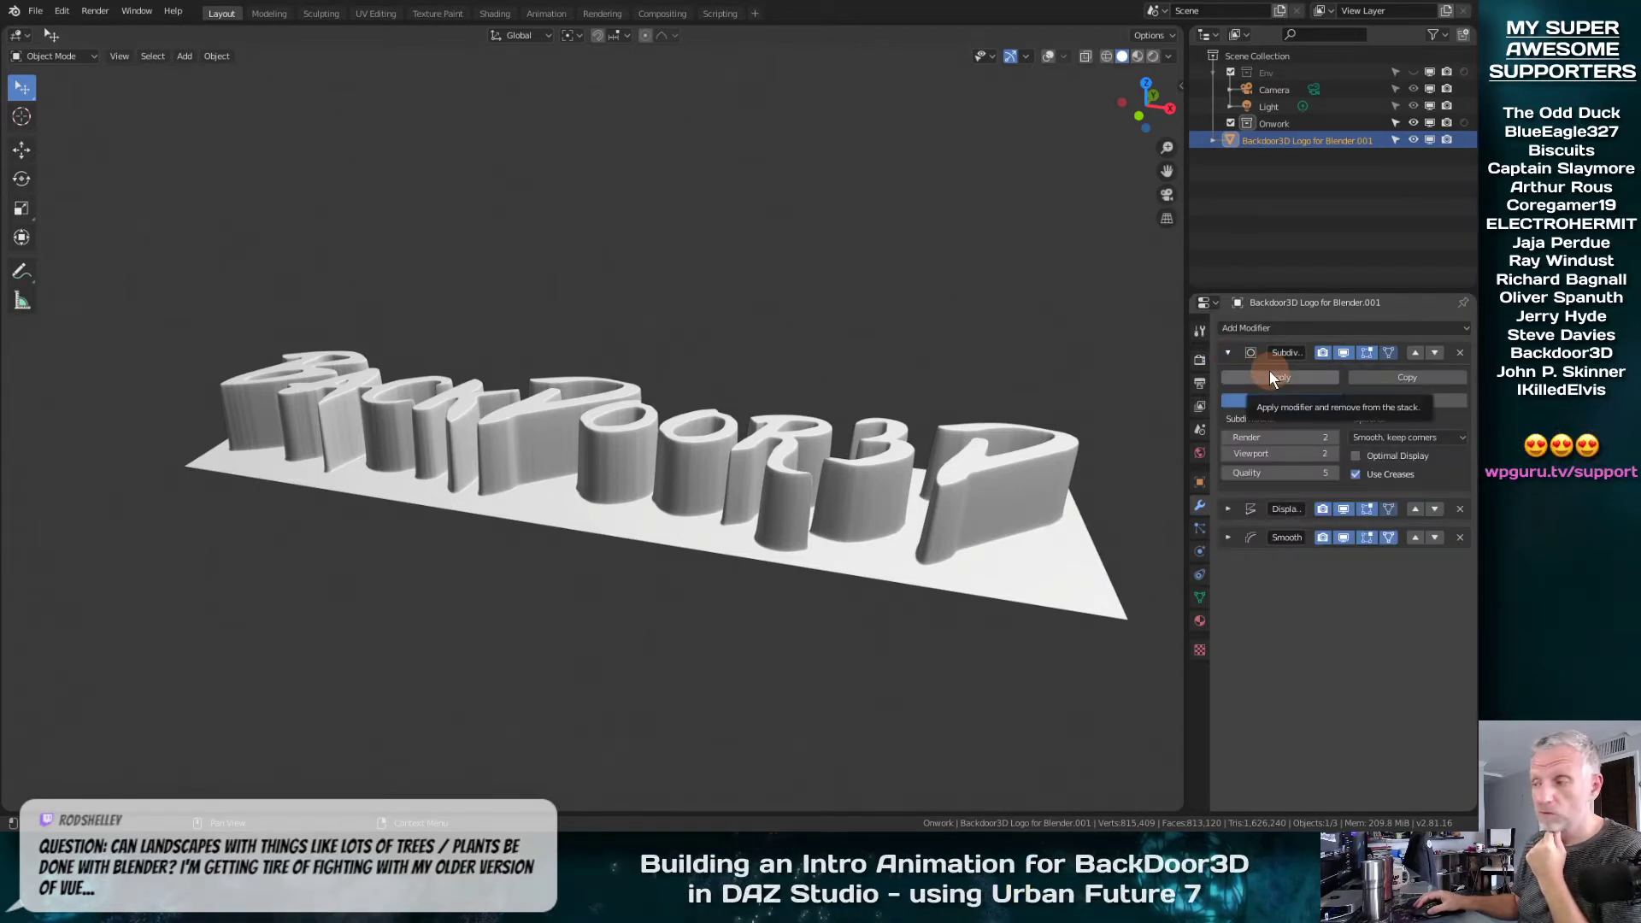
pyautogui.click(1229, 353)
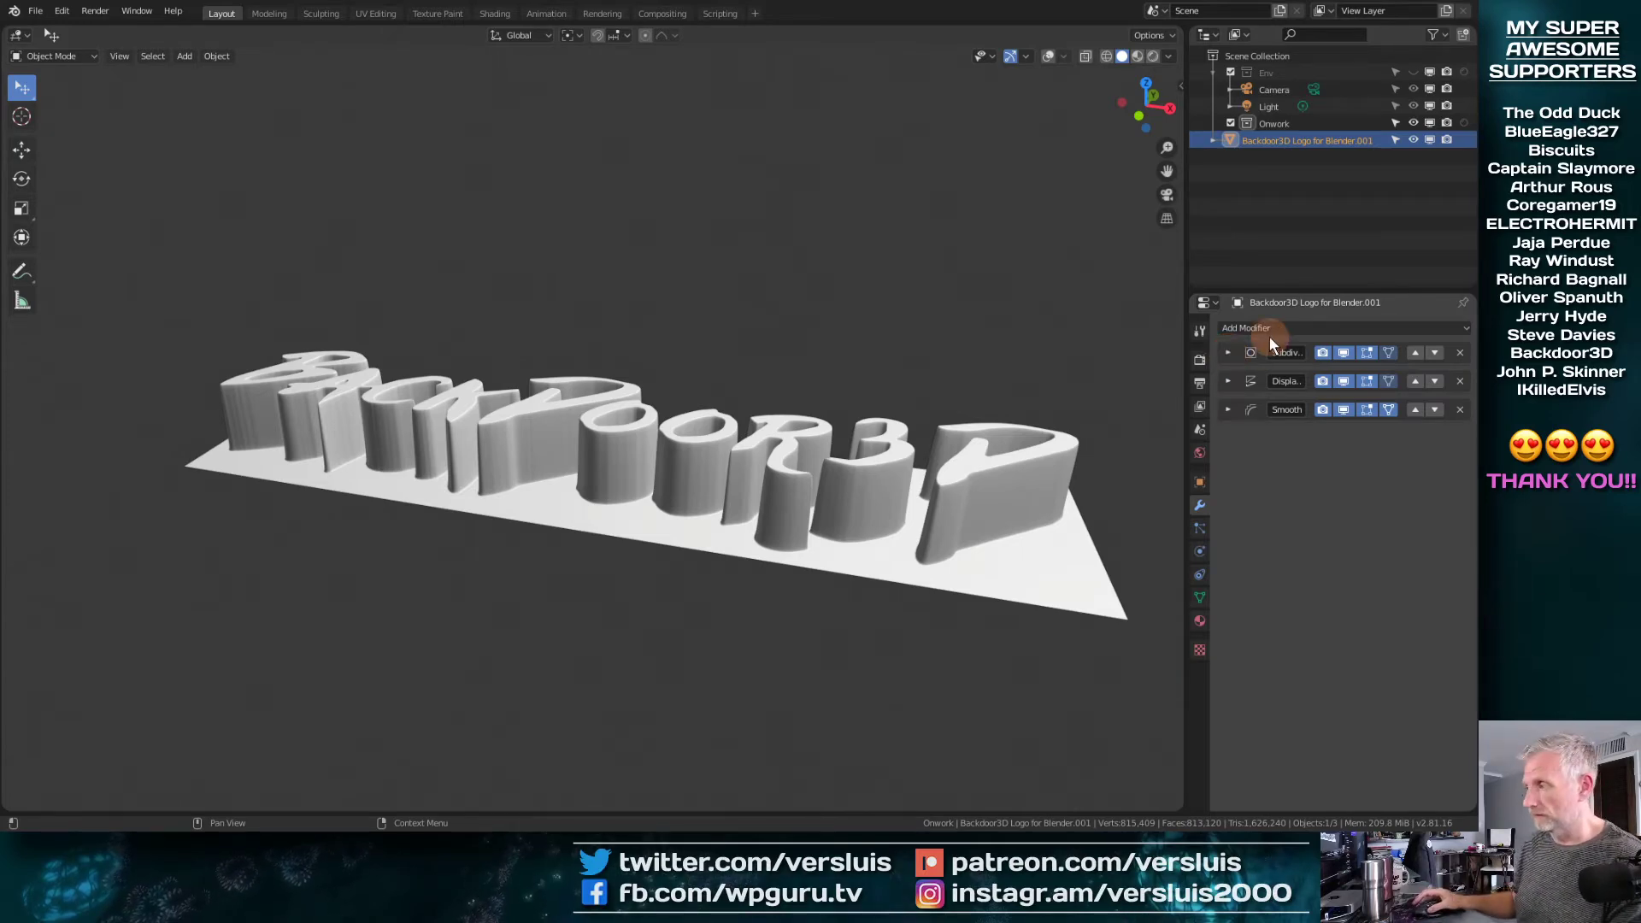
pyautogui.moveTo(678, 494)
pyautogui.mouseDown(button='middle')
pyautogui.moveTo(625, 671)
pyautogui.moveTo(652, 600)
pyautogui.moveTo(751, 617)
pyautogui.moveTo(747, 657)
pyautogui.moveTo(660, 586)
pyautogui.moveTo(659, 504)
pyautogui.mouseUp(button='middle')
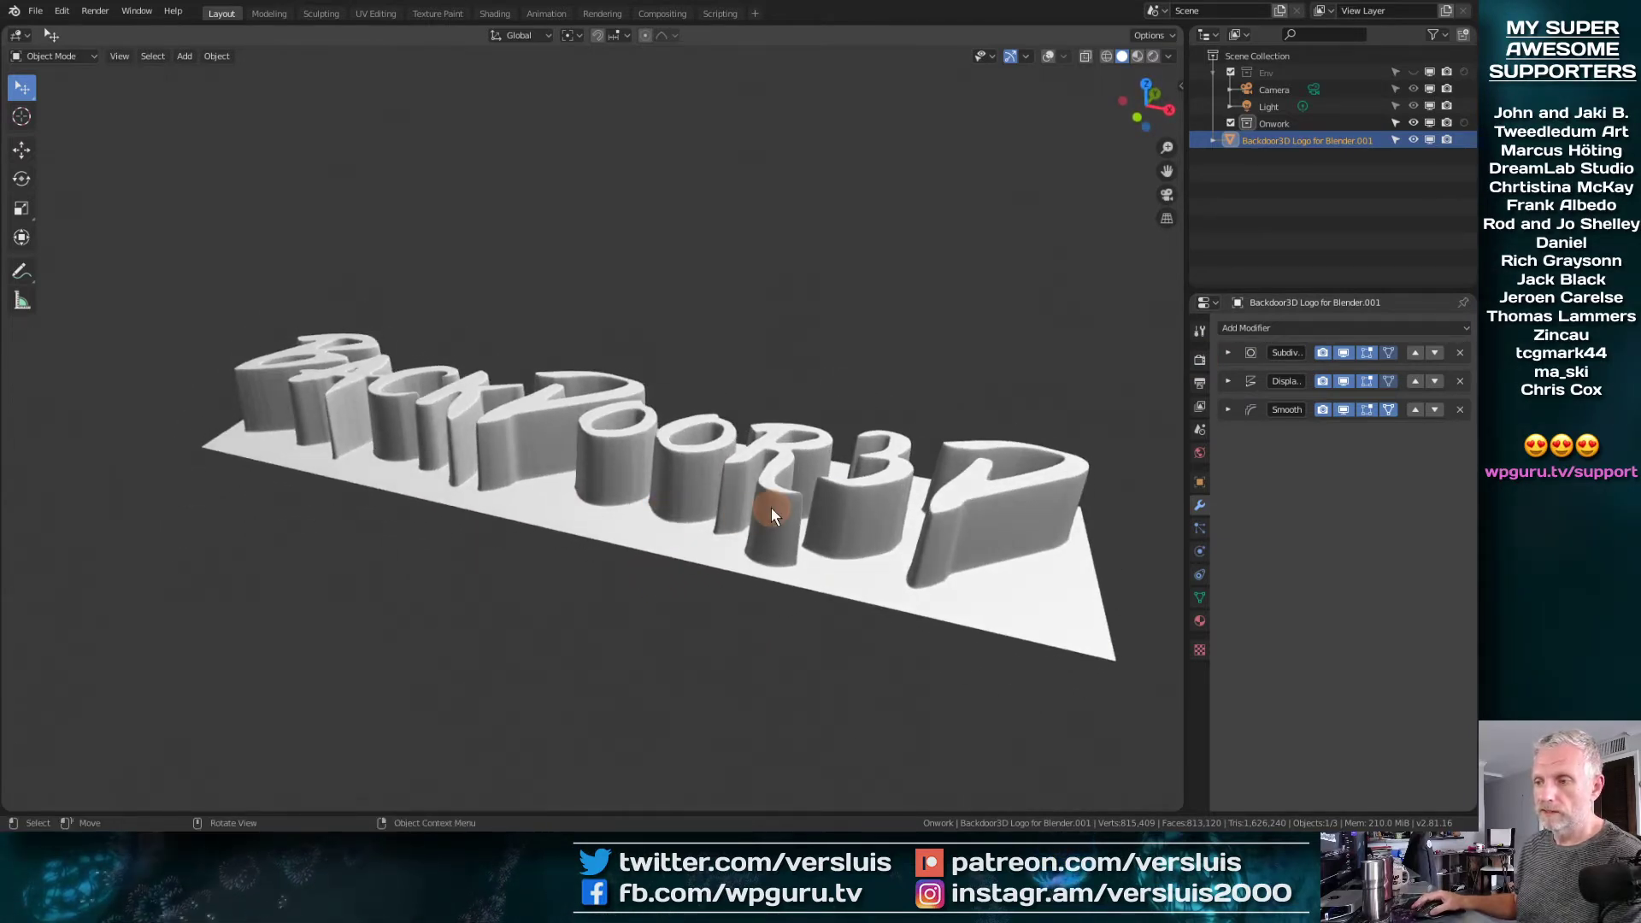
pyautogui.moveTo(771, 508); pyautogui.dragTo(725, 559, button='middle')
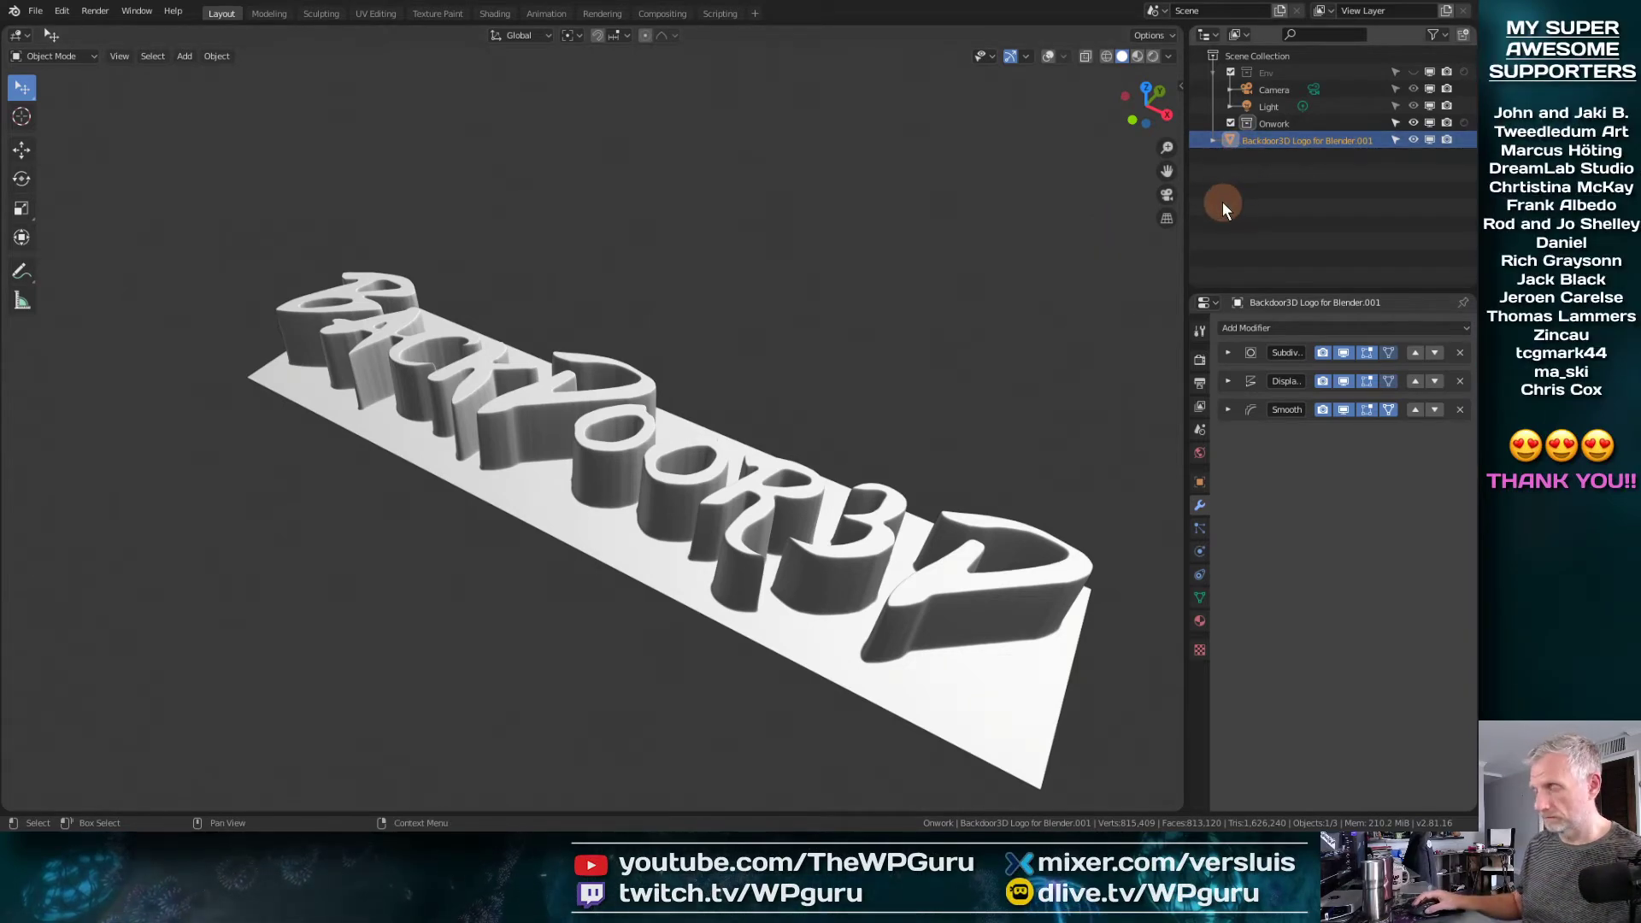
# Duplicate the Backdoor3D logo object in place without moving the copy
pyautogui.click(62, 11)
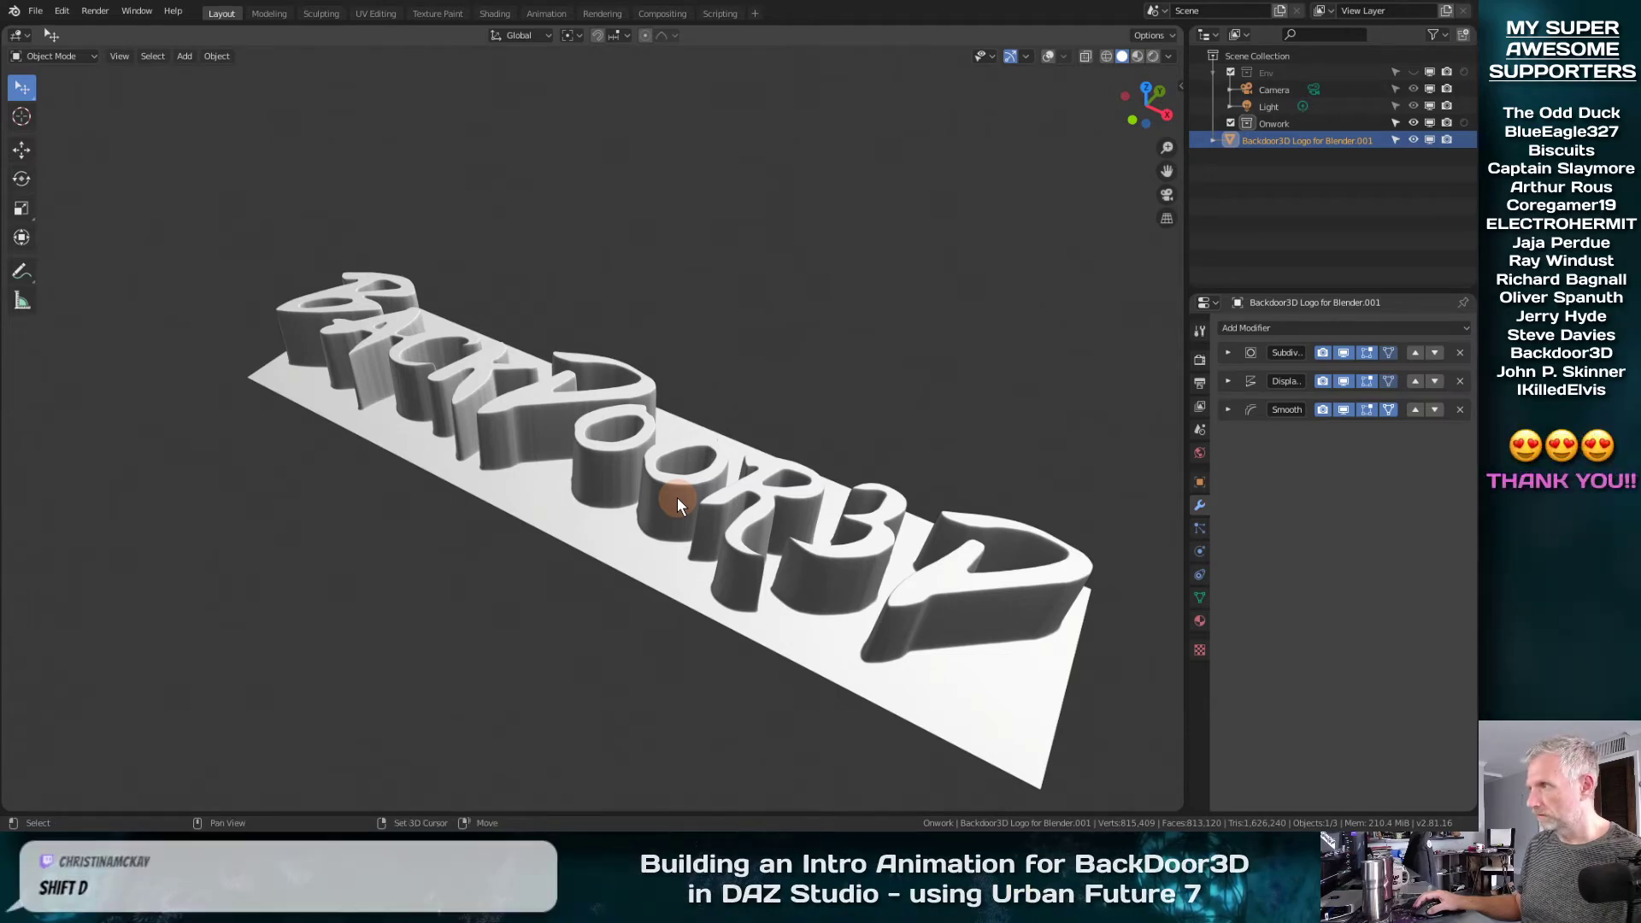
pyautogui.hotkey('shift', 'd')
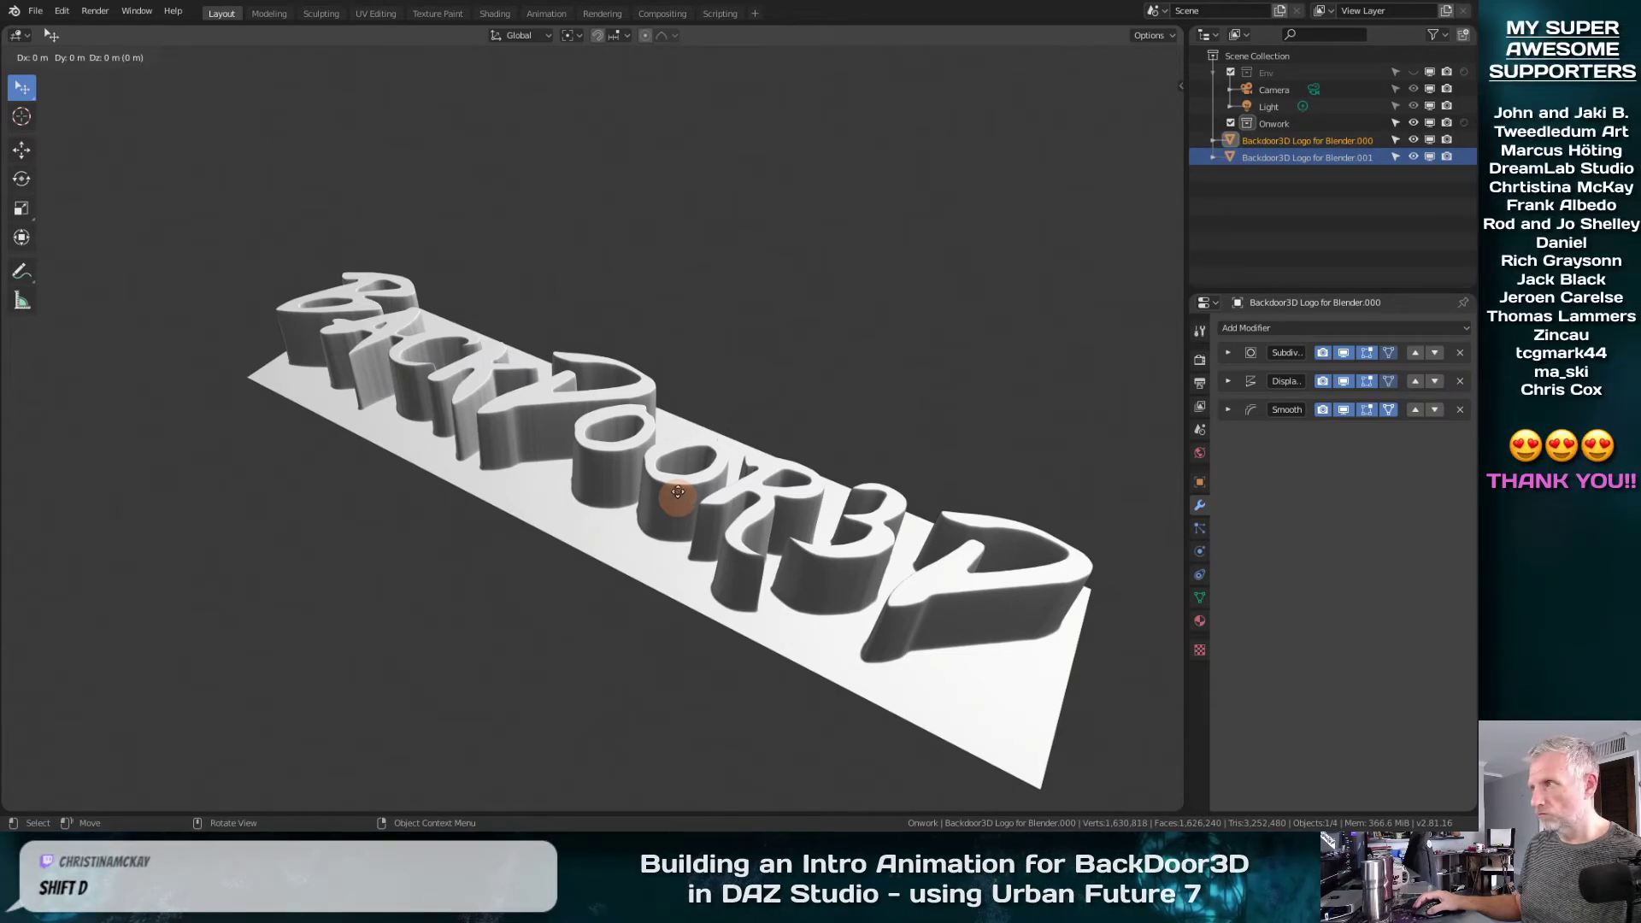
pyautogui.rightClick(928, 315)
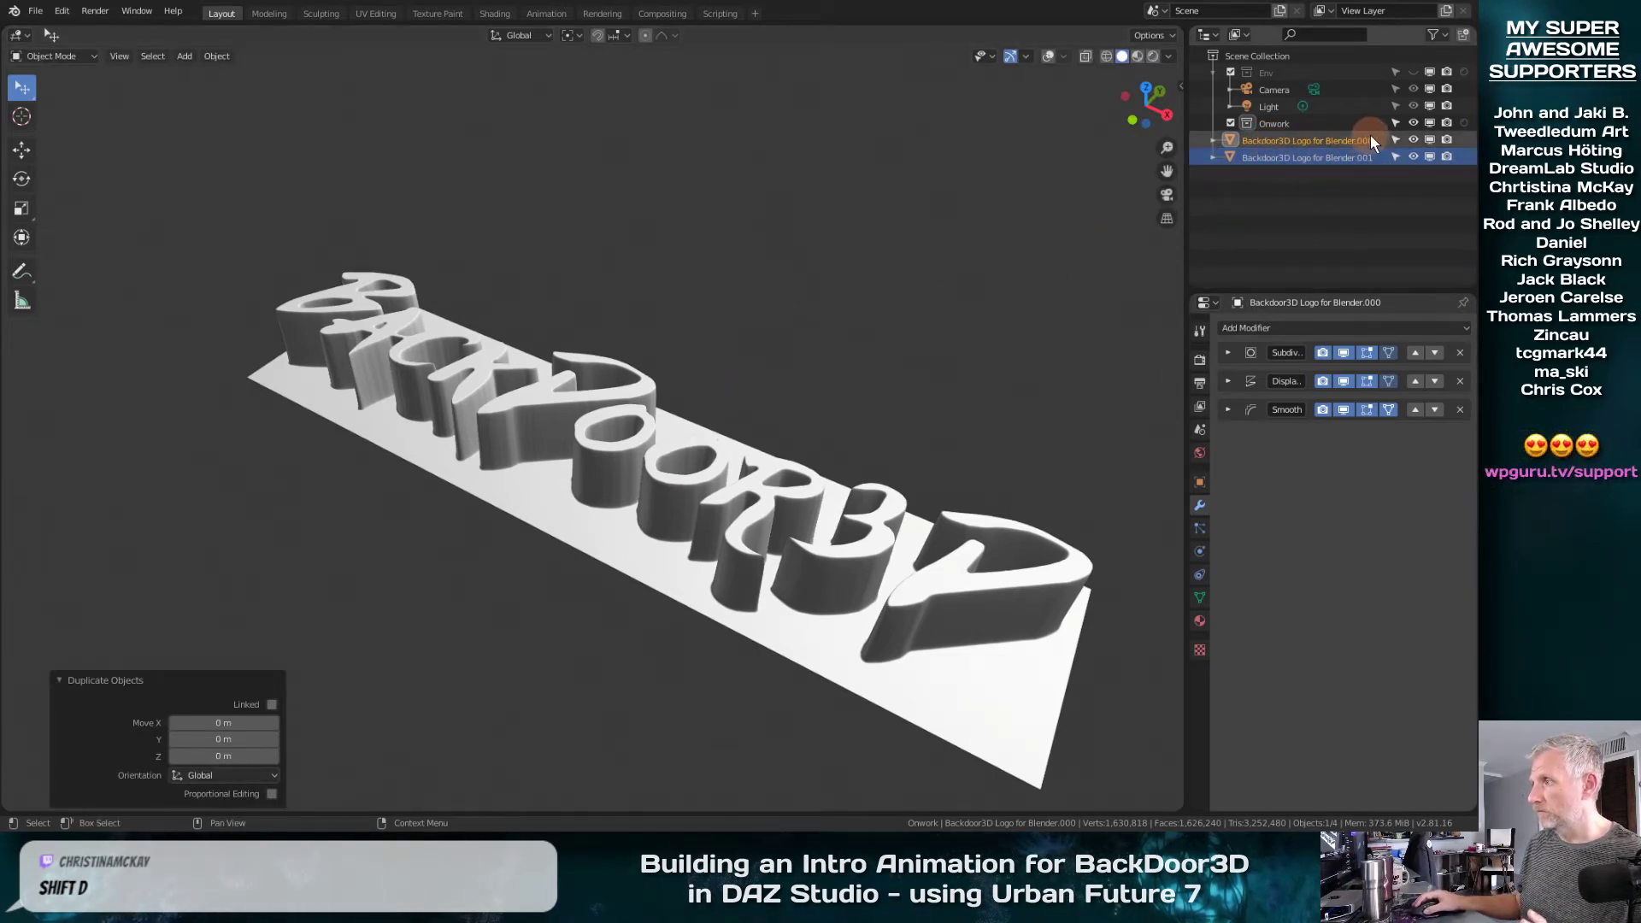
# Hide the original Backdoor3D logo, select its duplicate and review the duplicate's Subdivision modifier settings
pyautogui.click(1413, 139)
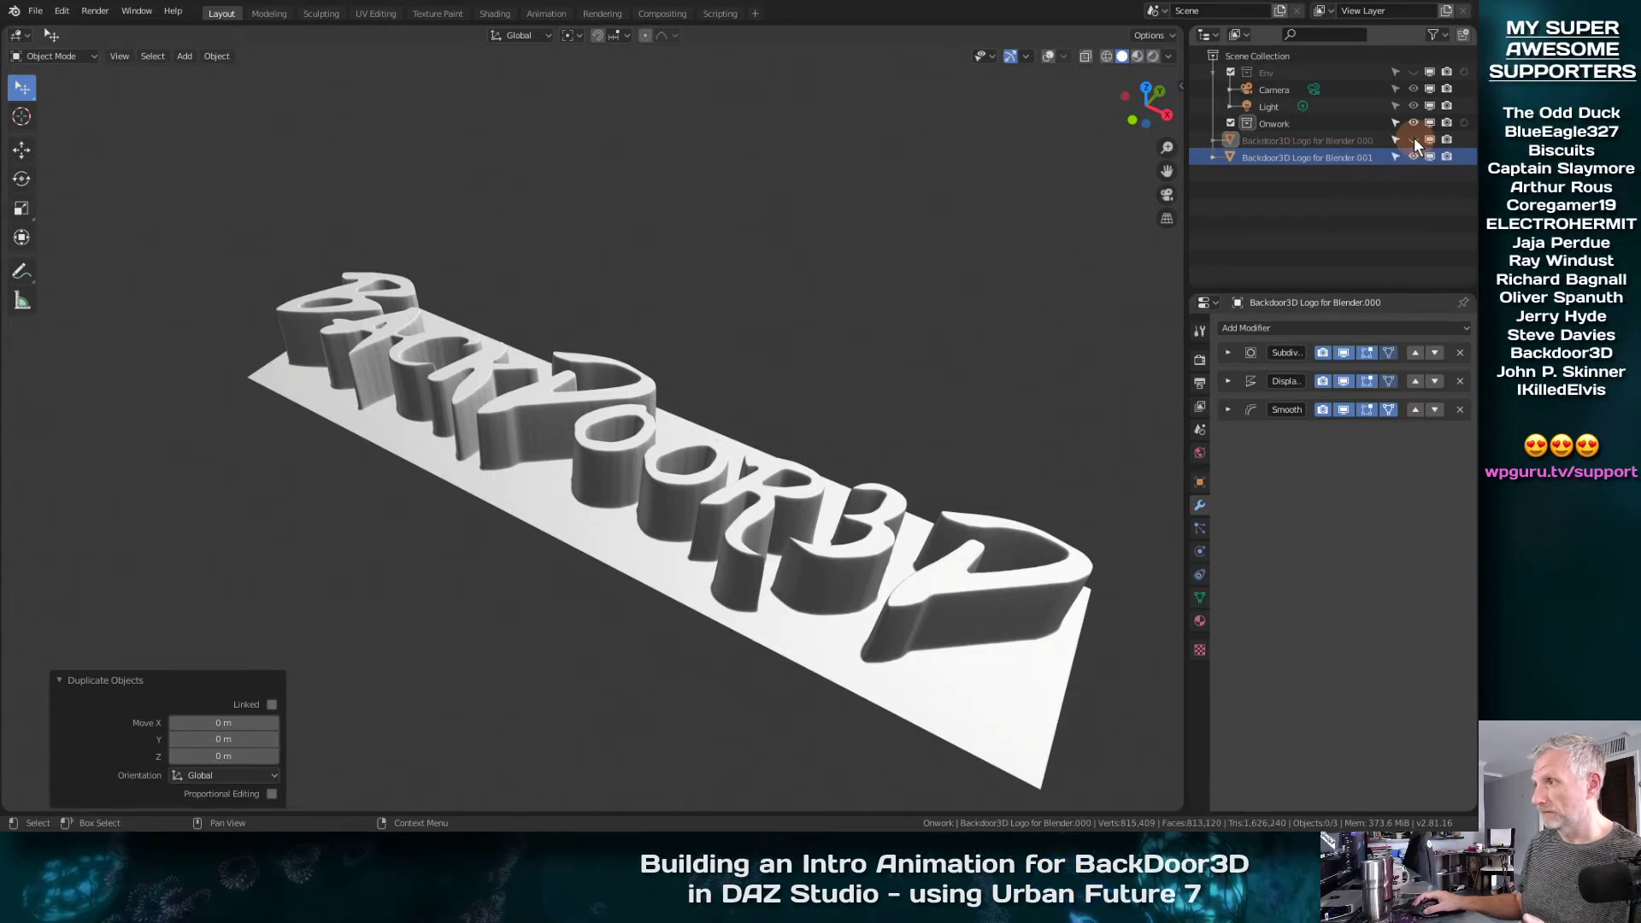
pyautogui.click(1309, 157)
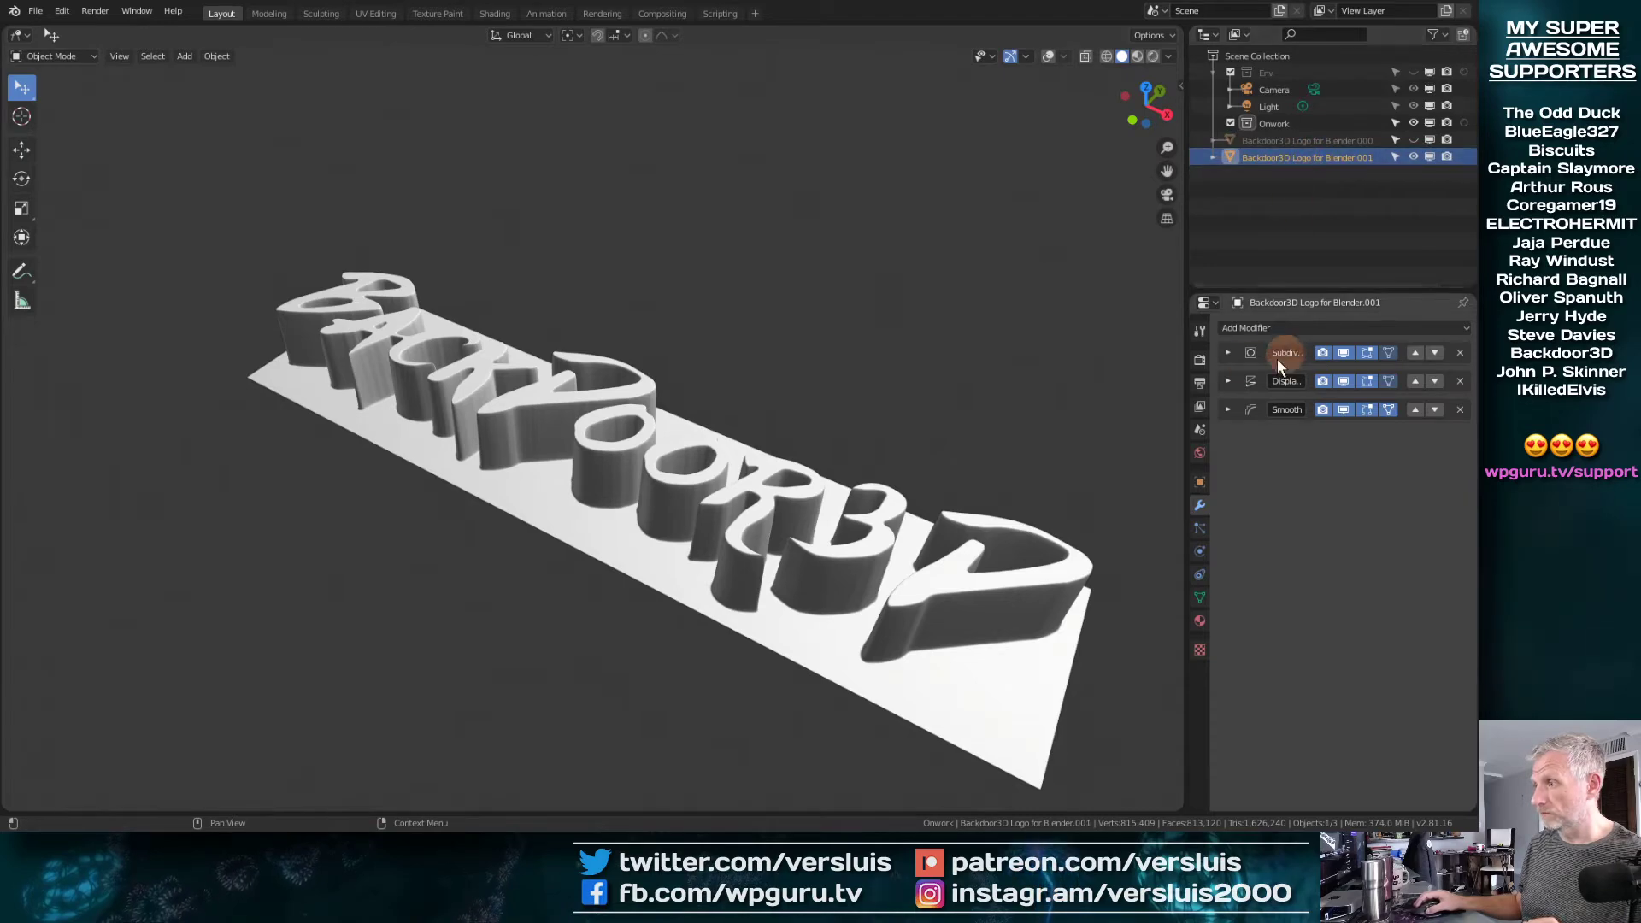
pyautogui.click(1228, 352)
pyautogui.click(1228, 353)
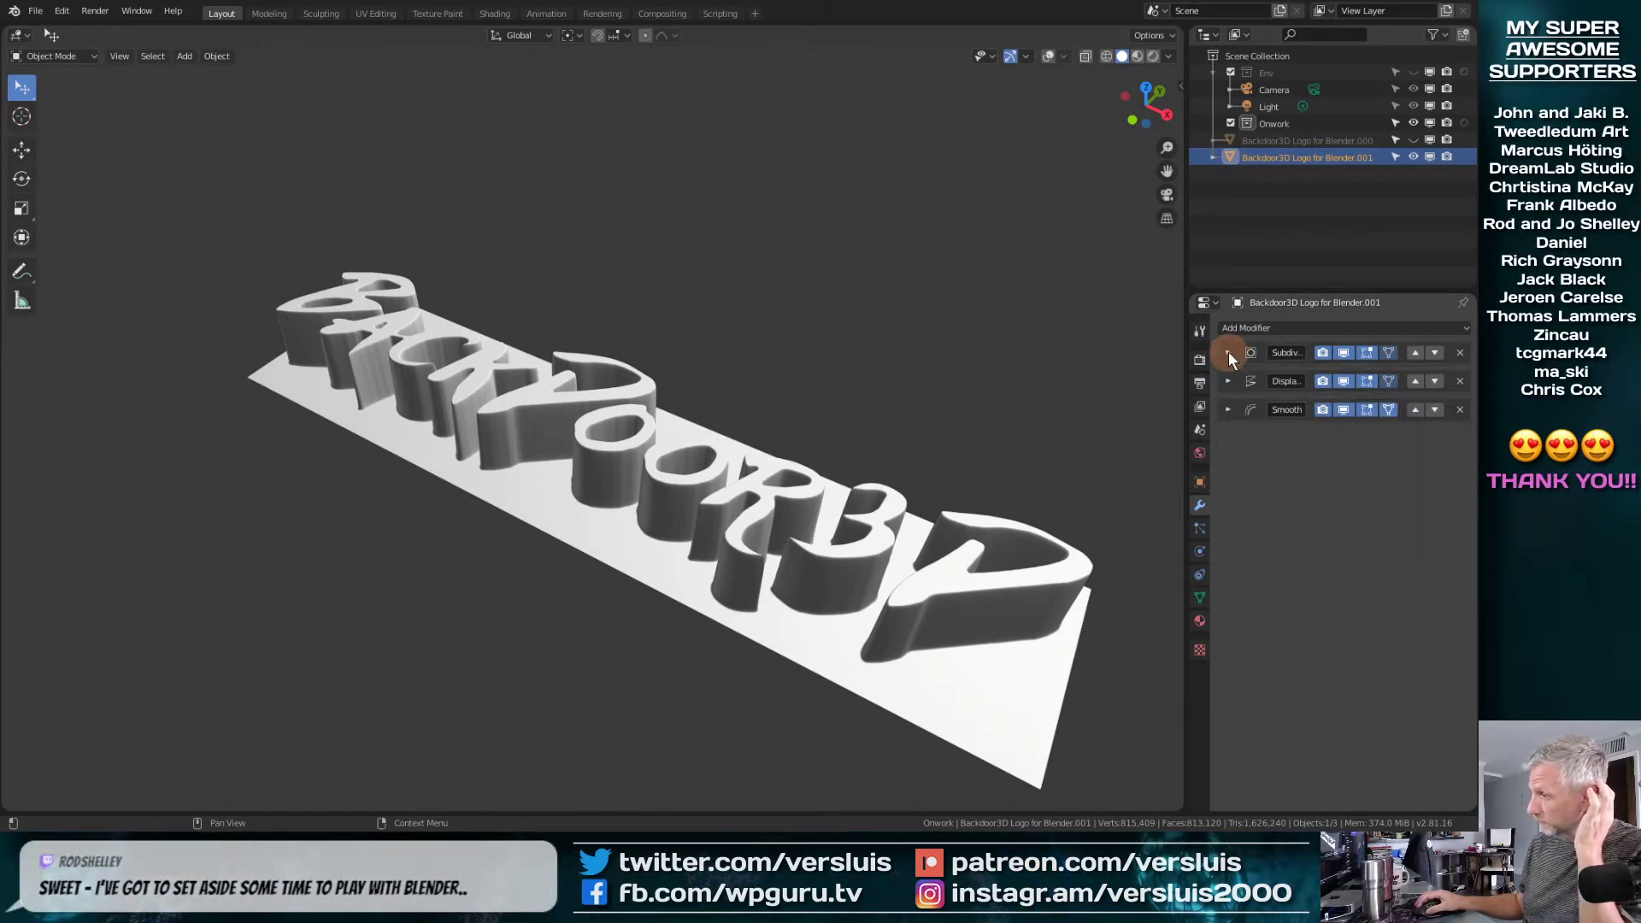
# Apply the duplicate logo's modifiers from last to first: Smooth, Displace and Subdivision, and inspect the lettering
pyautogui.click(1228, 408)
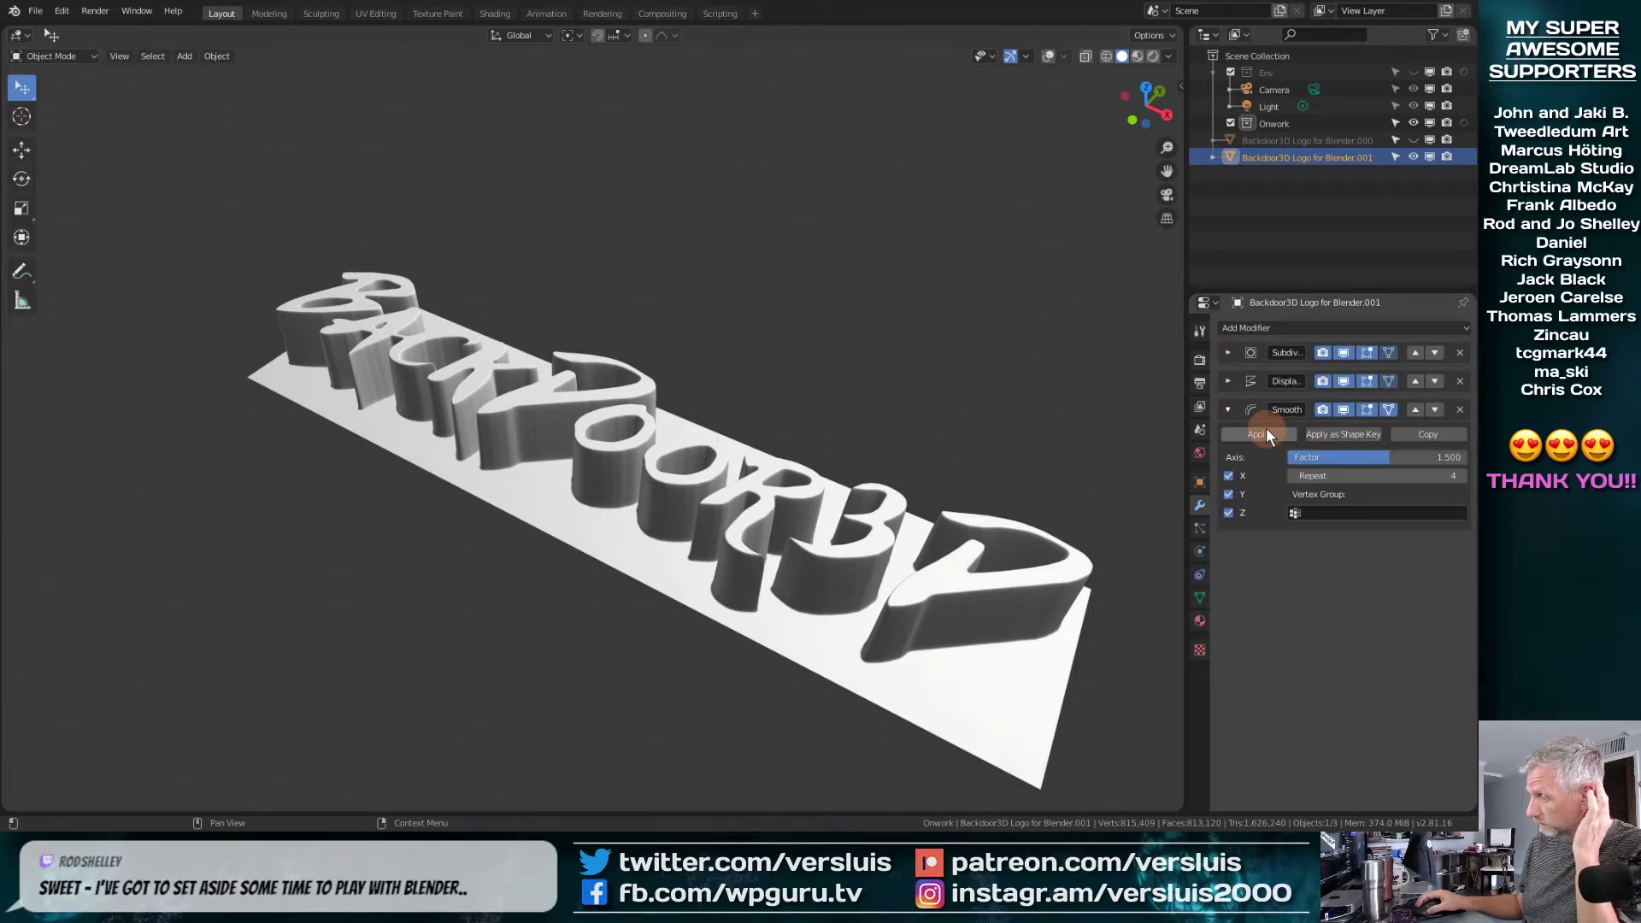
pyautogui.click(1253, 436)
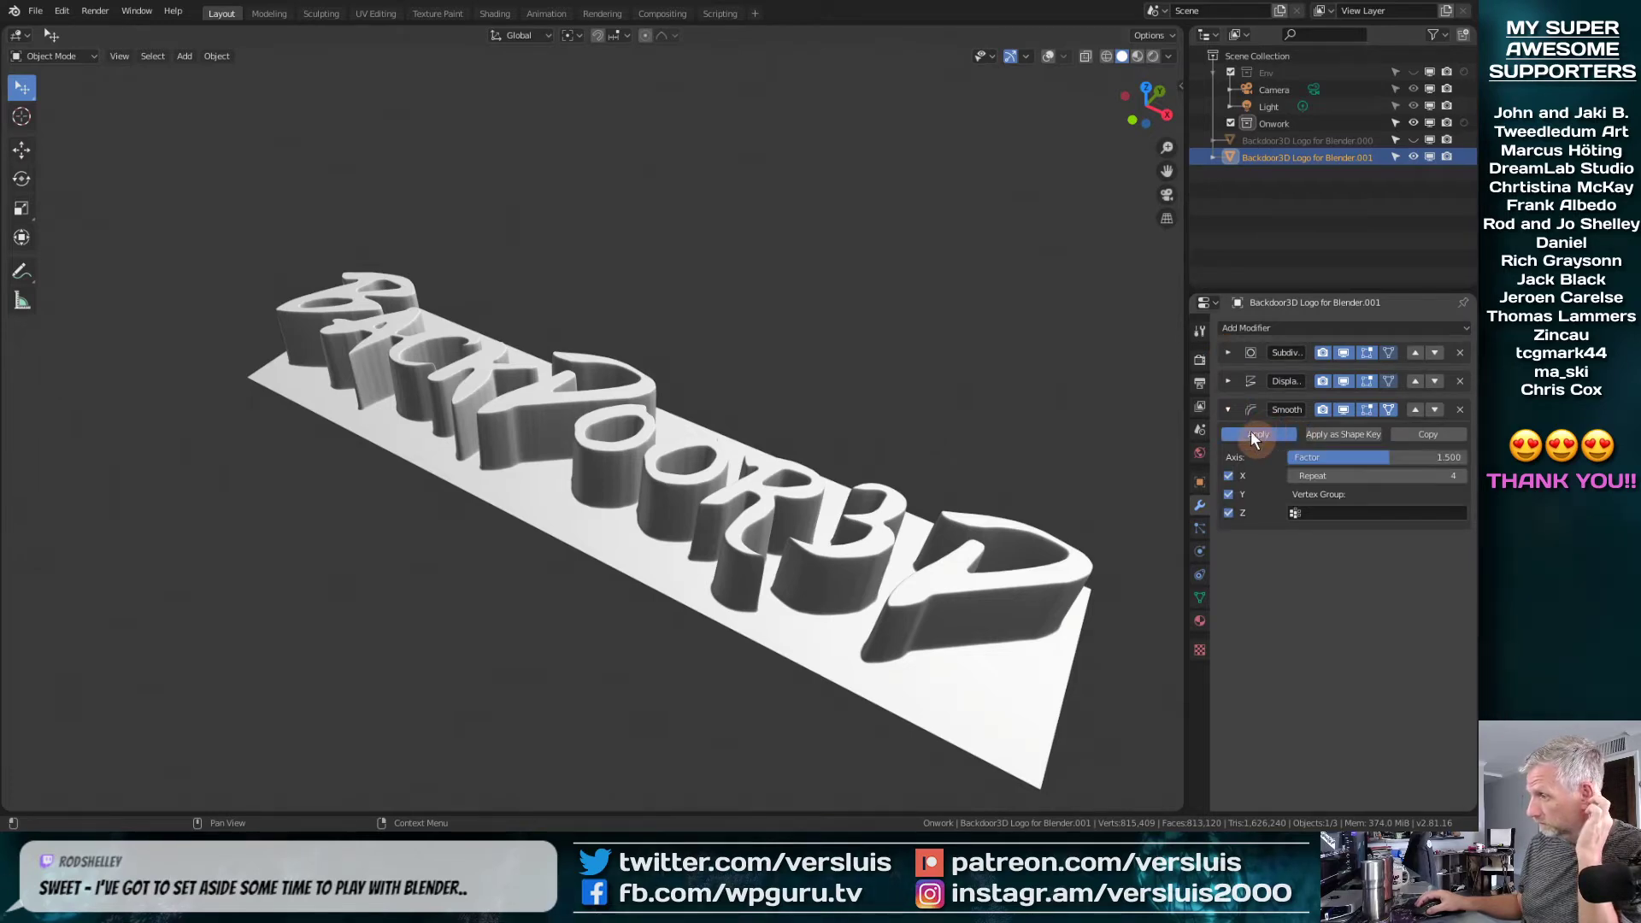
pyautogui.click(1228, 381)
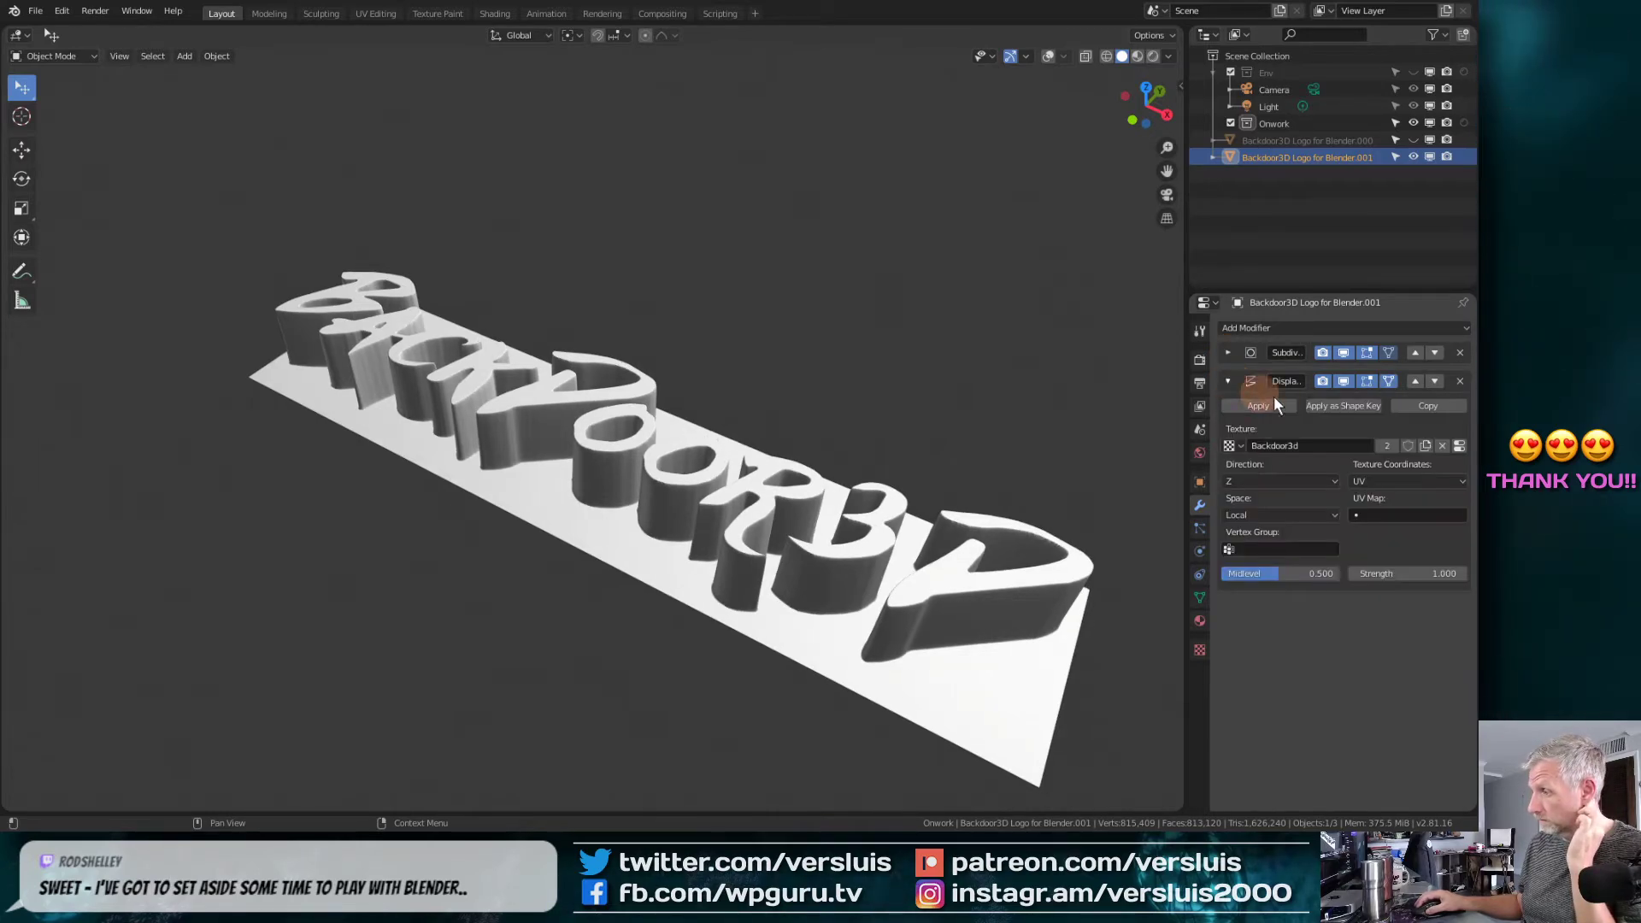
pyautogui.click(1278, 399)
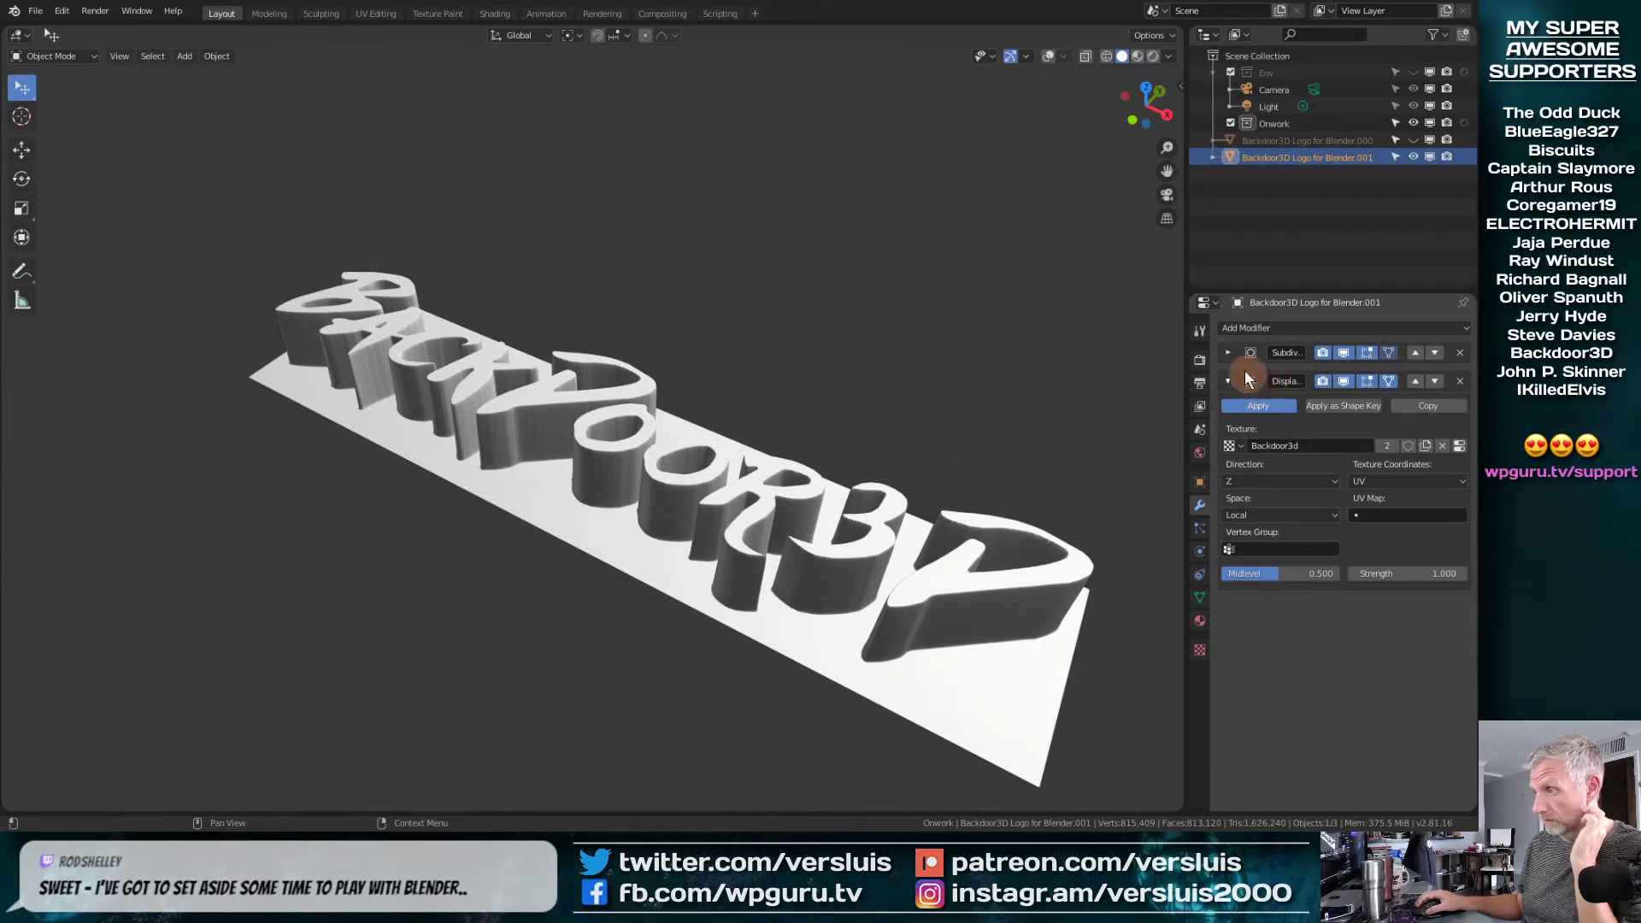
pyautogui.click(1229, 353)
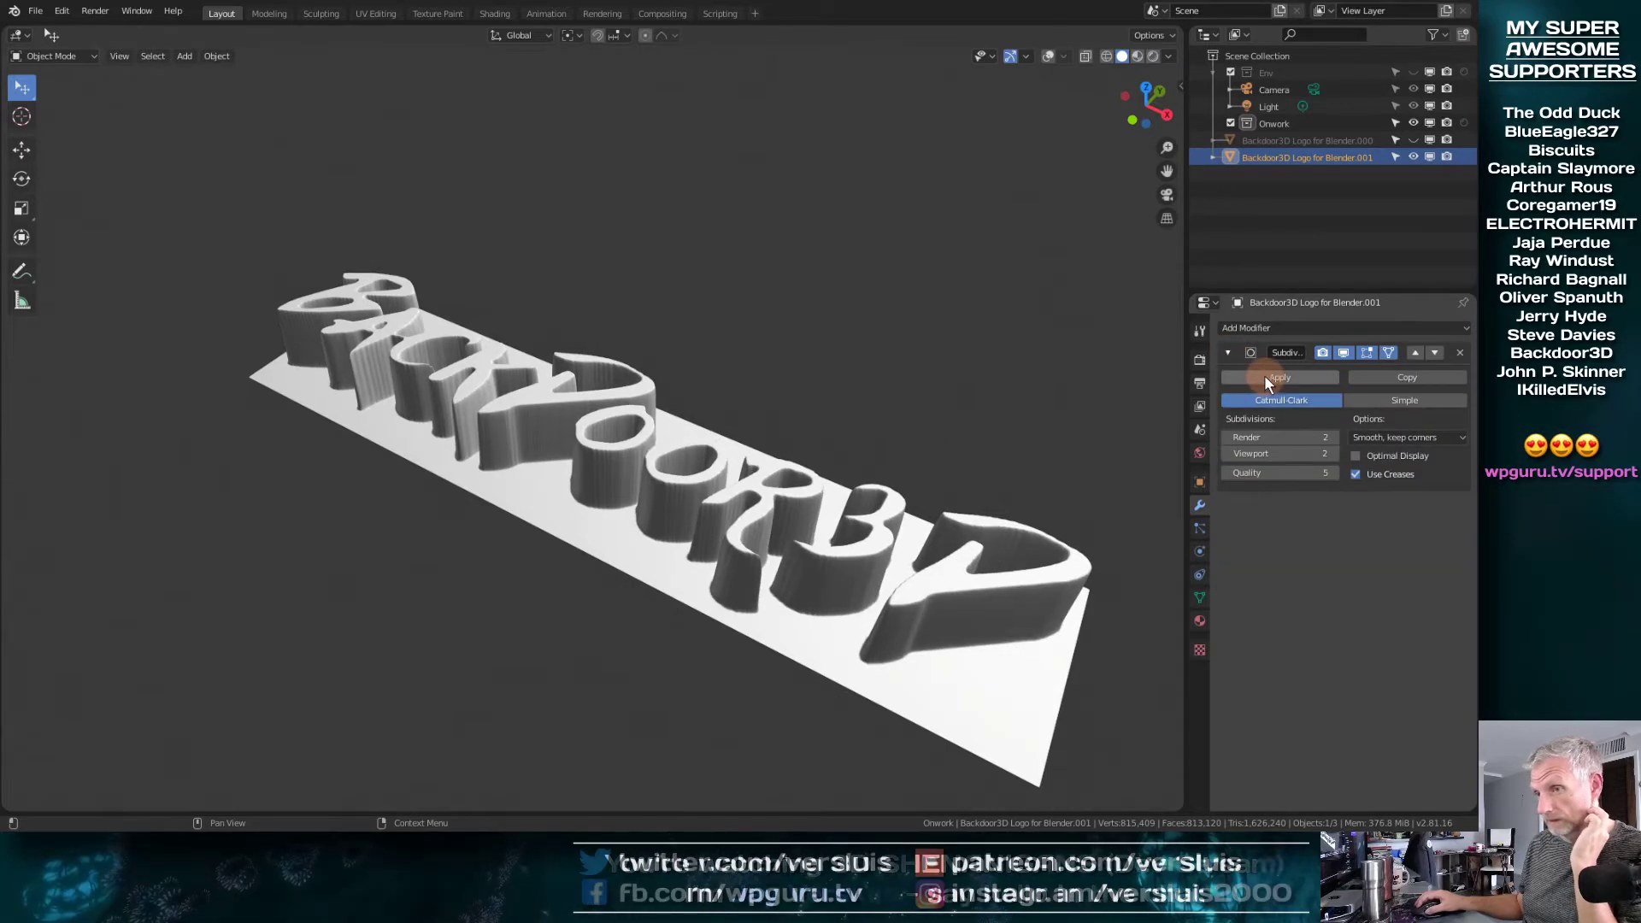
pyautogui.click(1264, 374)
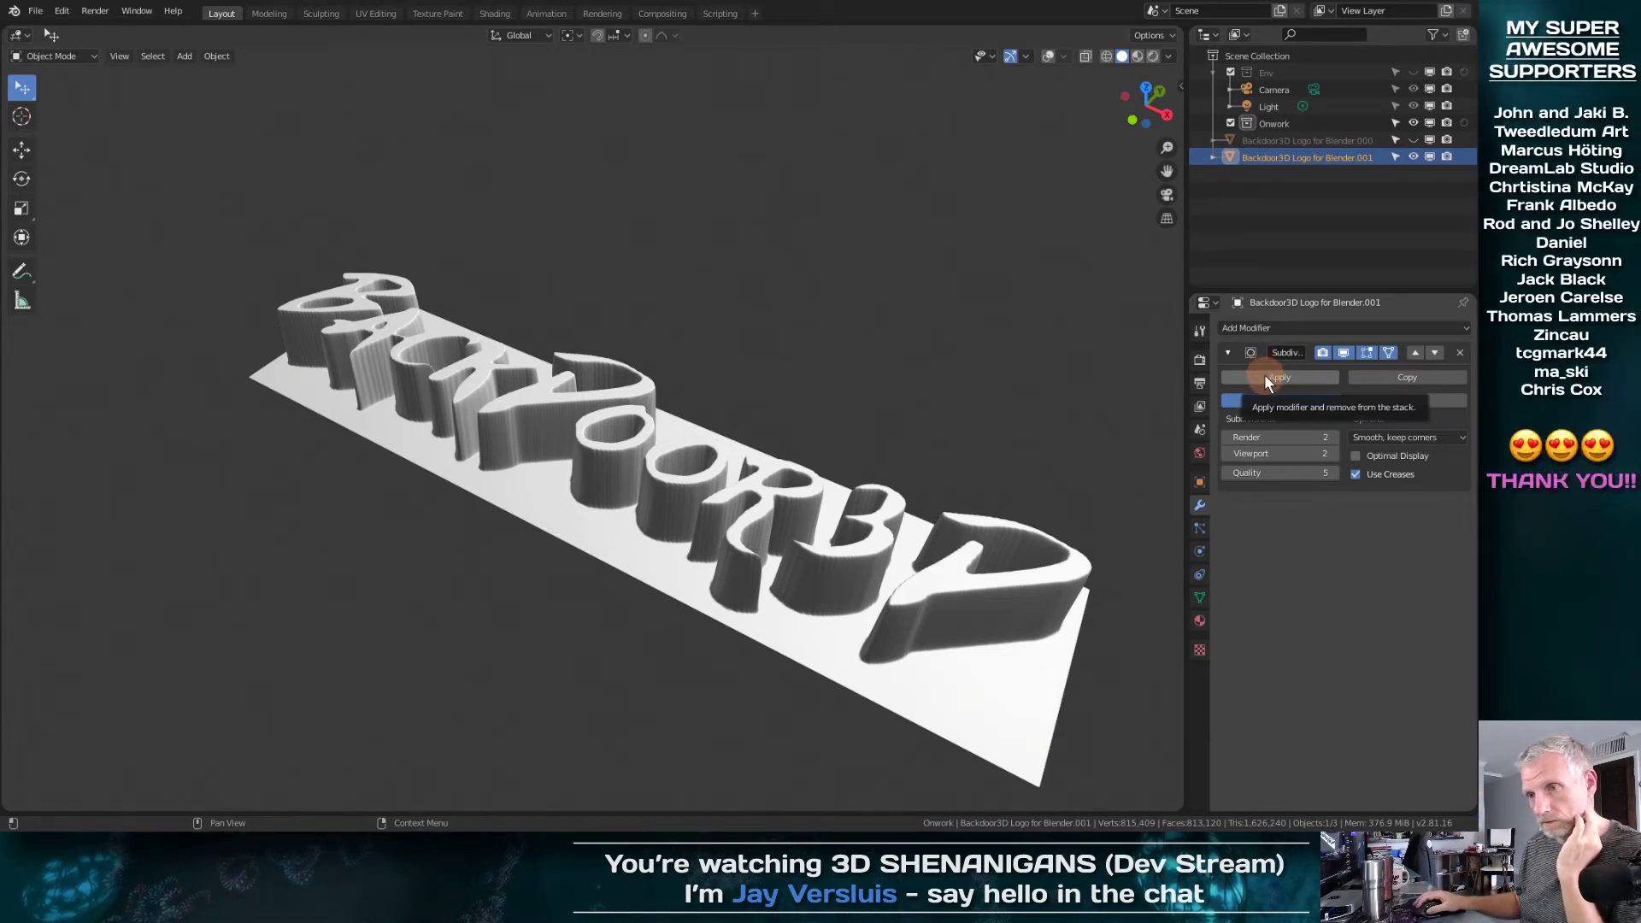
pyautogui.click(1265, 374)
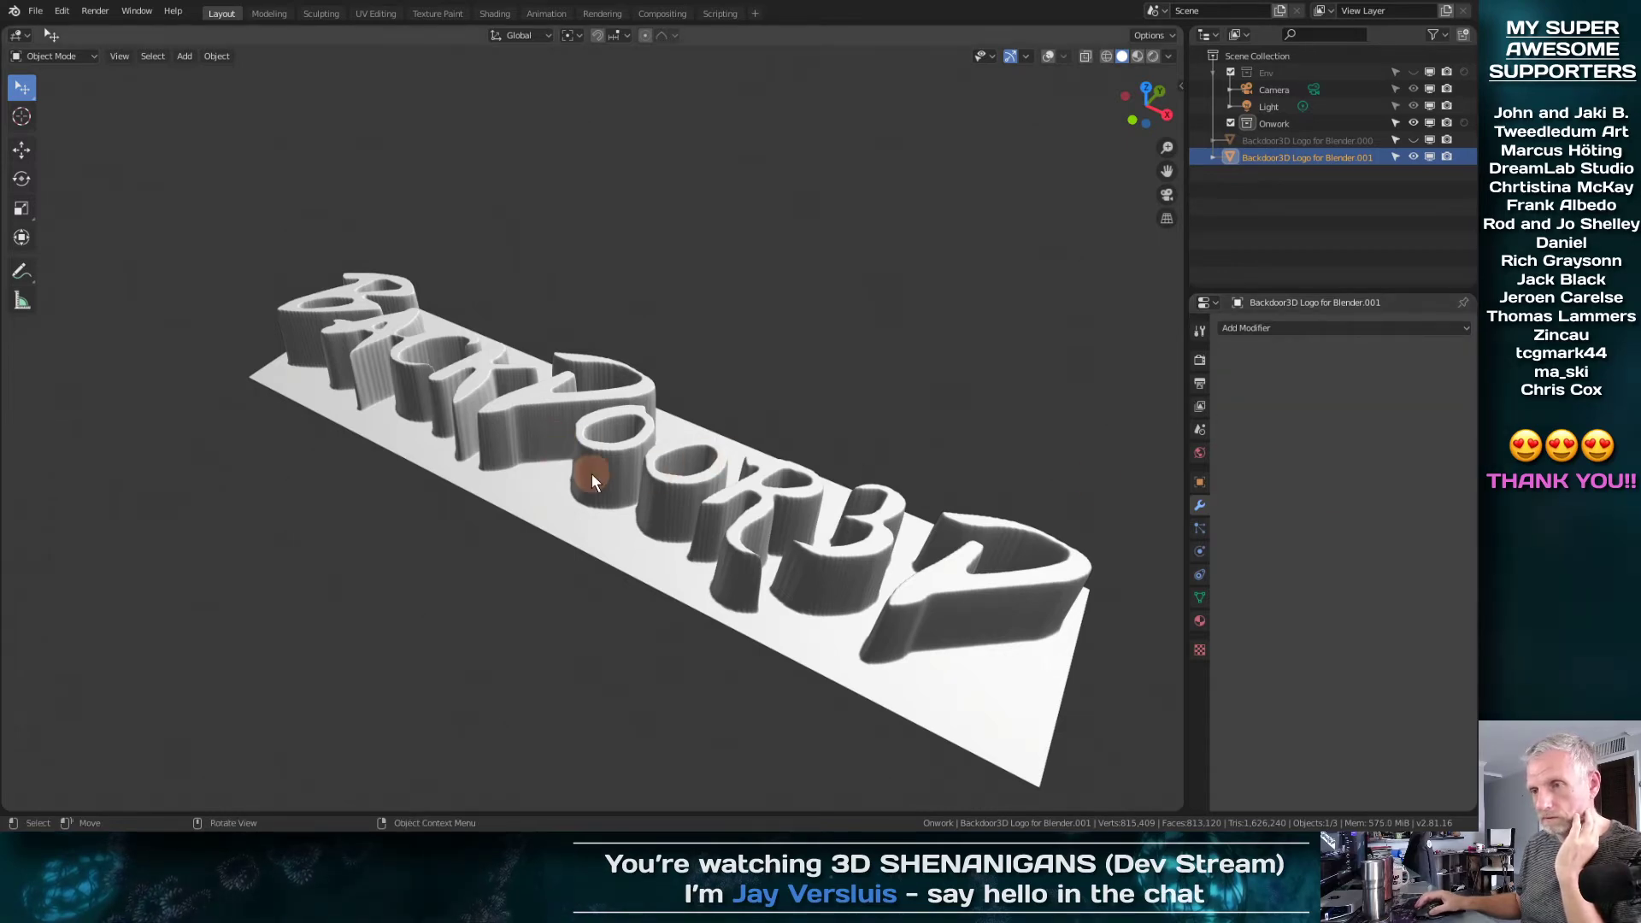
pyautogui.moveTo(592, 475); pyautogui.dragTo(643, 436, button='middle')
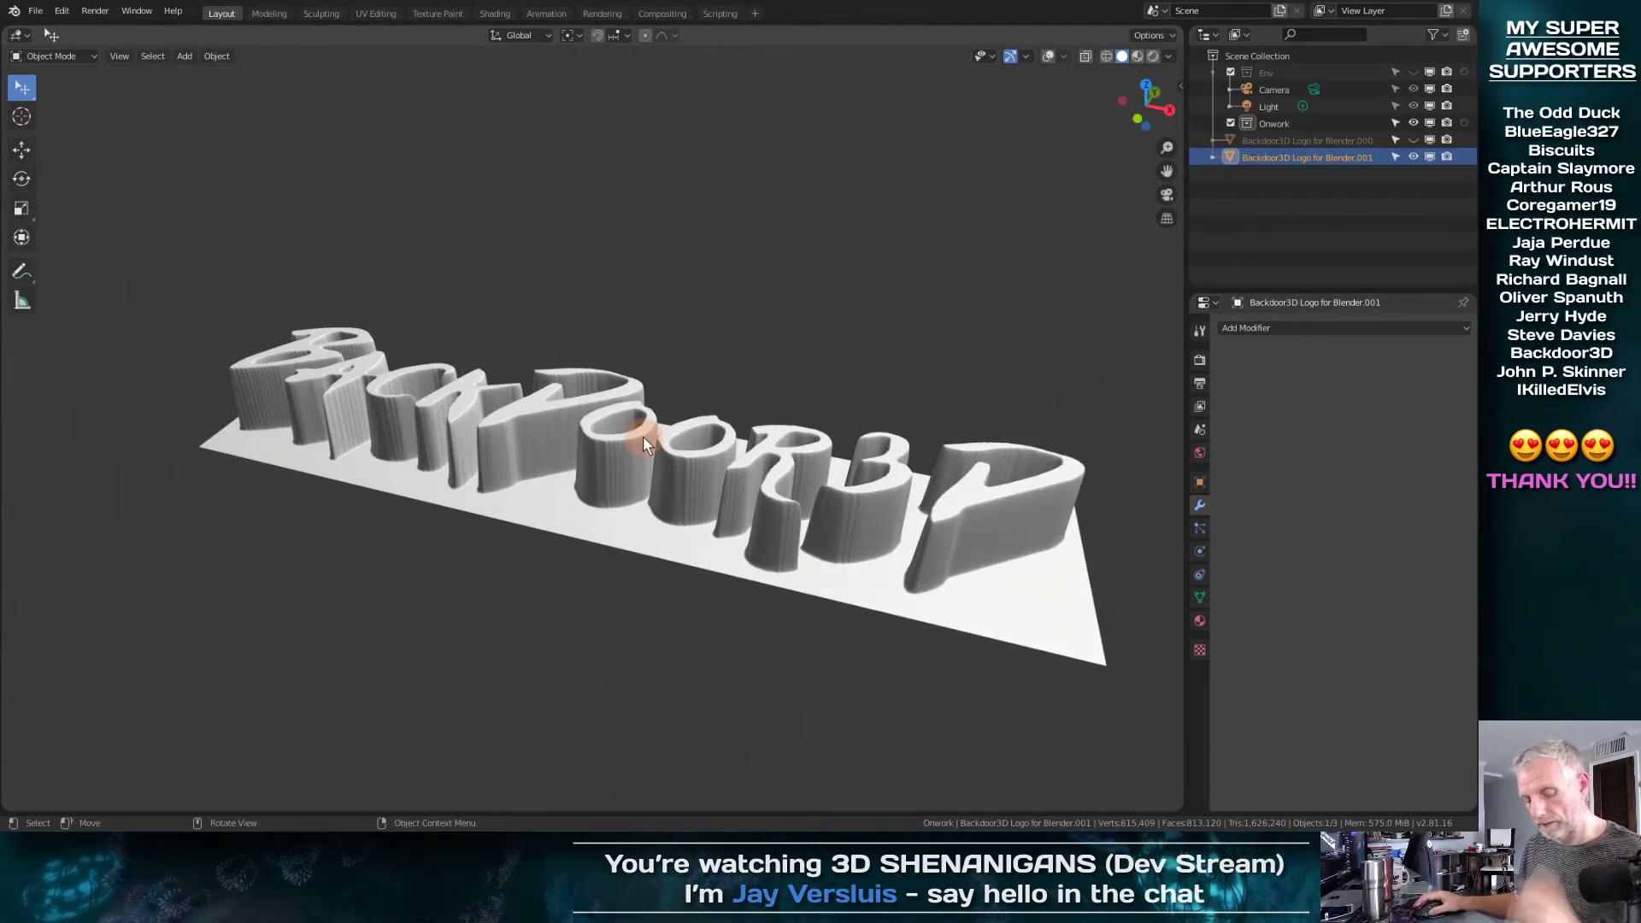
# Delete the duplicate logo with the applied modifiers and unhide the original logo
pyautogui.click(1279, 161)
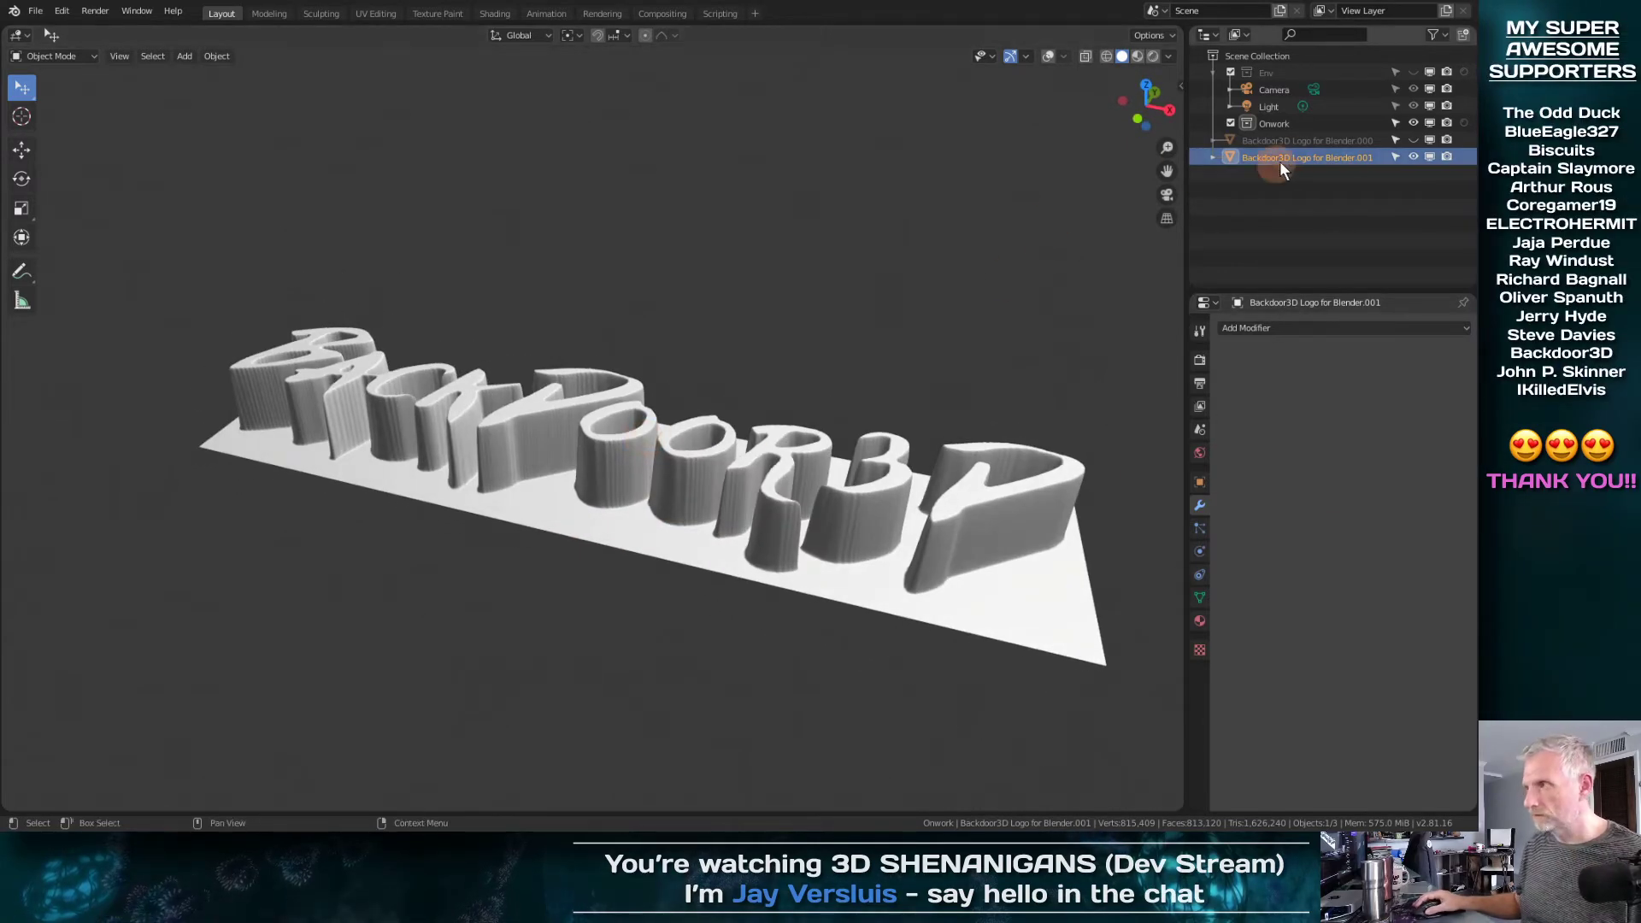
pyautogui.press('x')
pyautogui.click(645, 443)
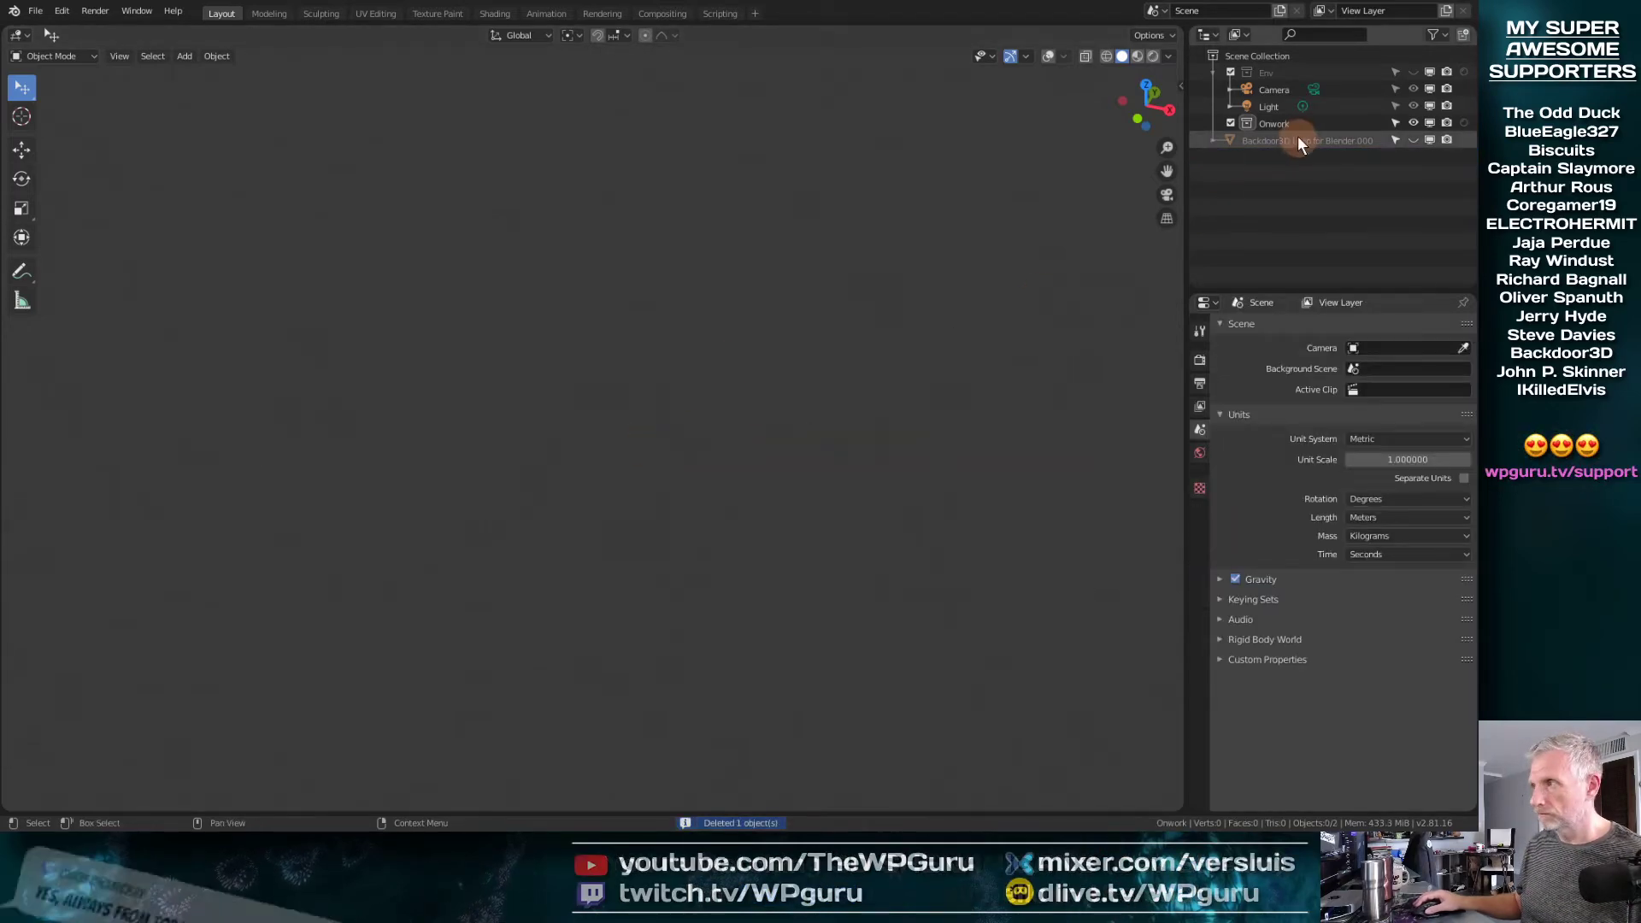
pyautogui.click(1413, 139)
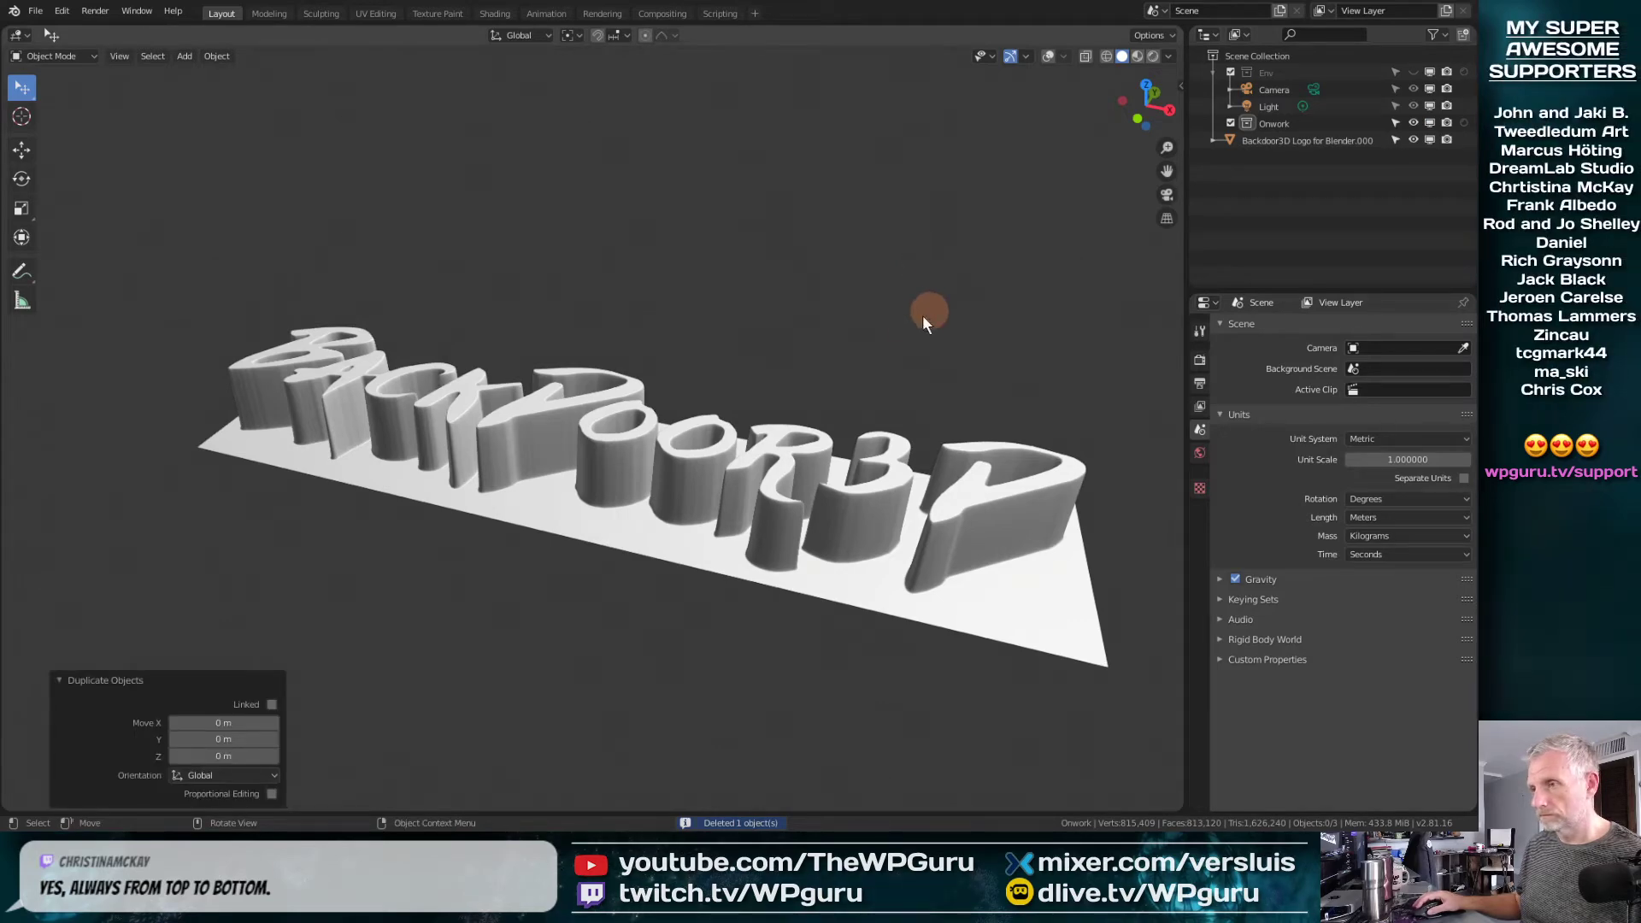
# Duplicate the original Backdoor3D logo in place, hide the original and select the new copy
pyautogui.click(671, 442)
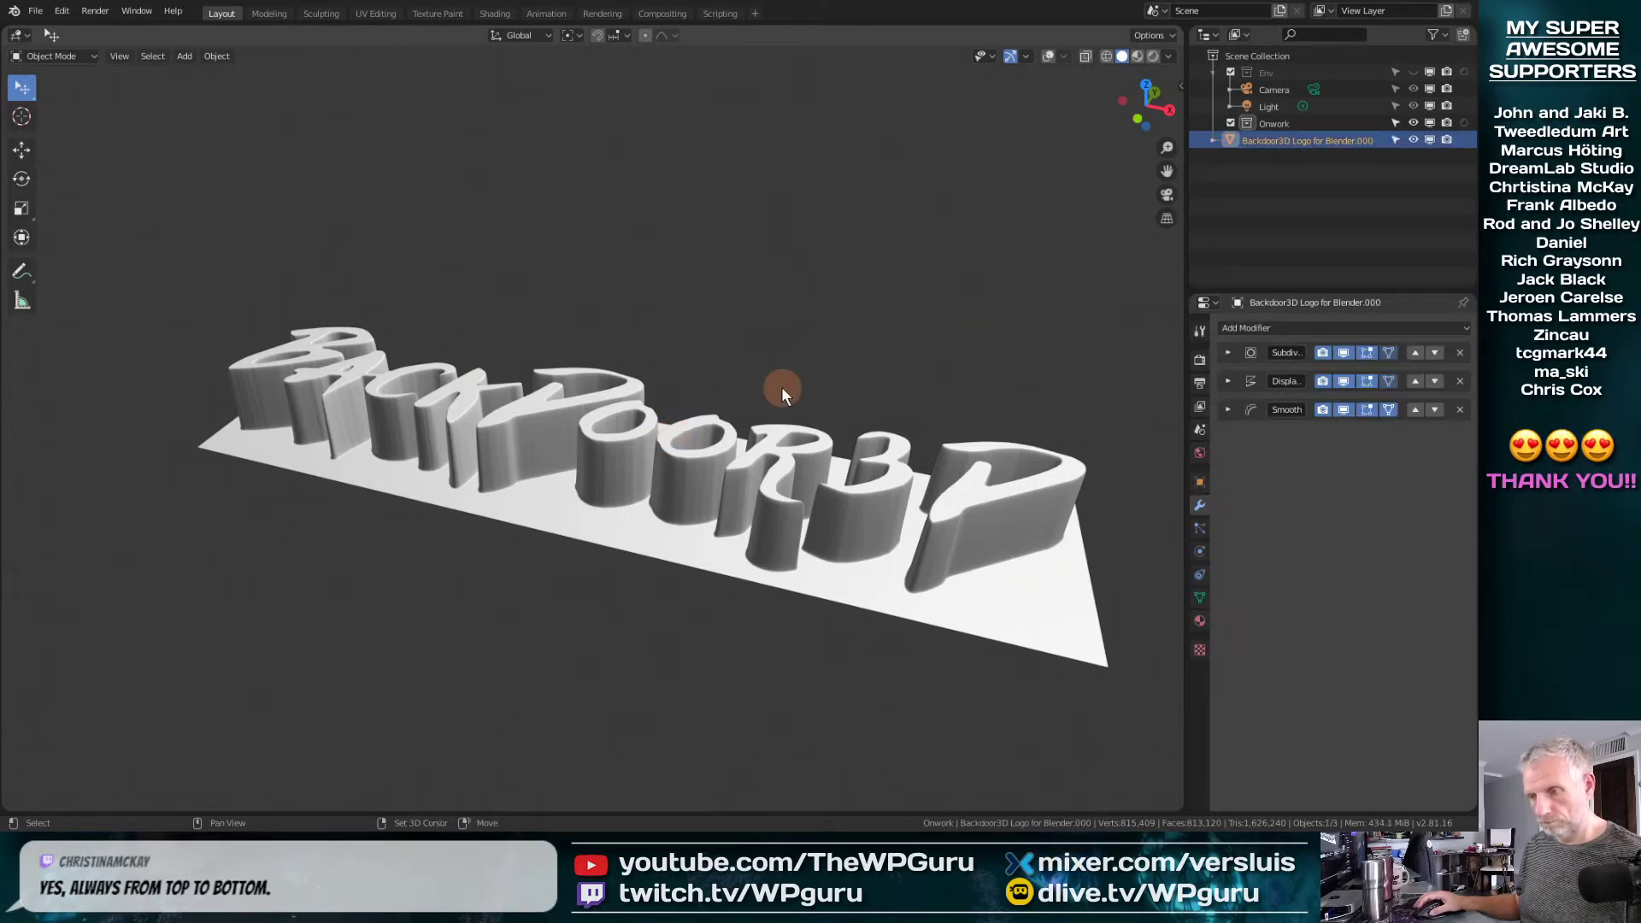
pyautogui.hotkey('shift', 'd')
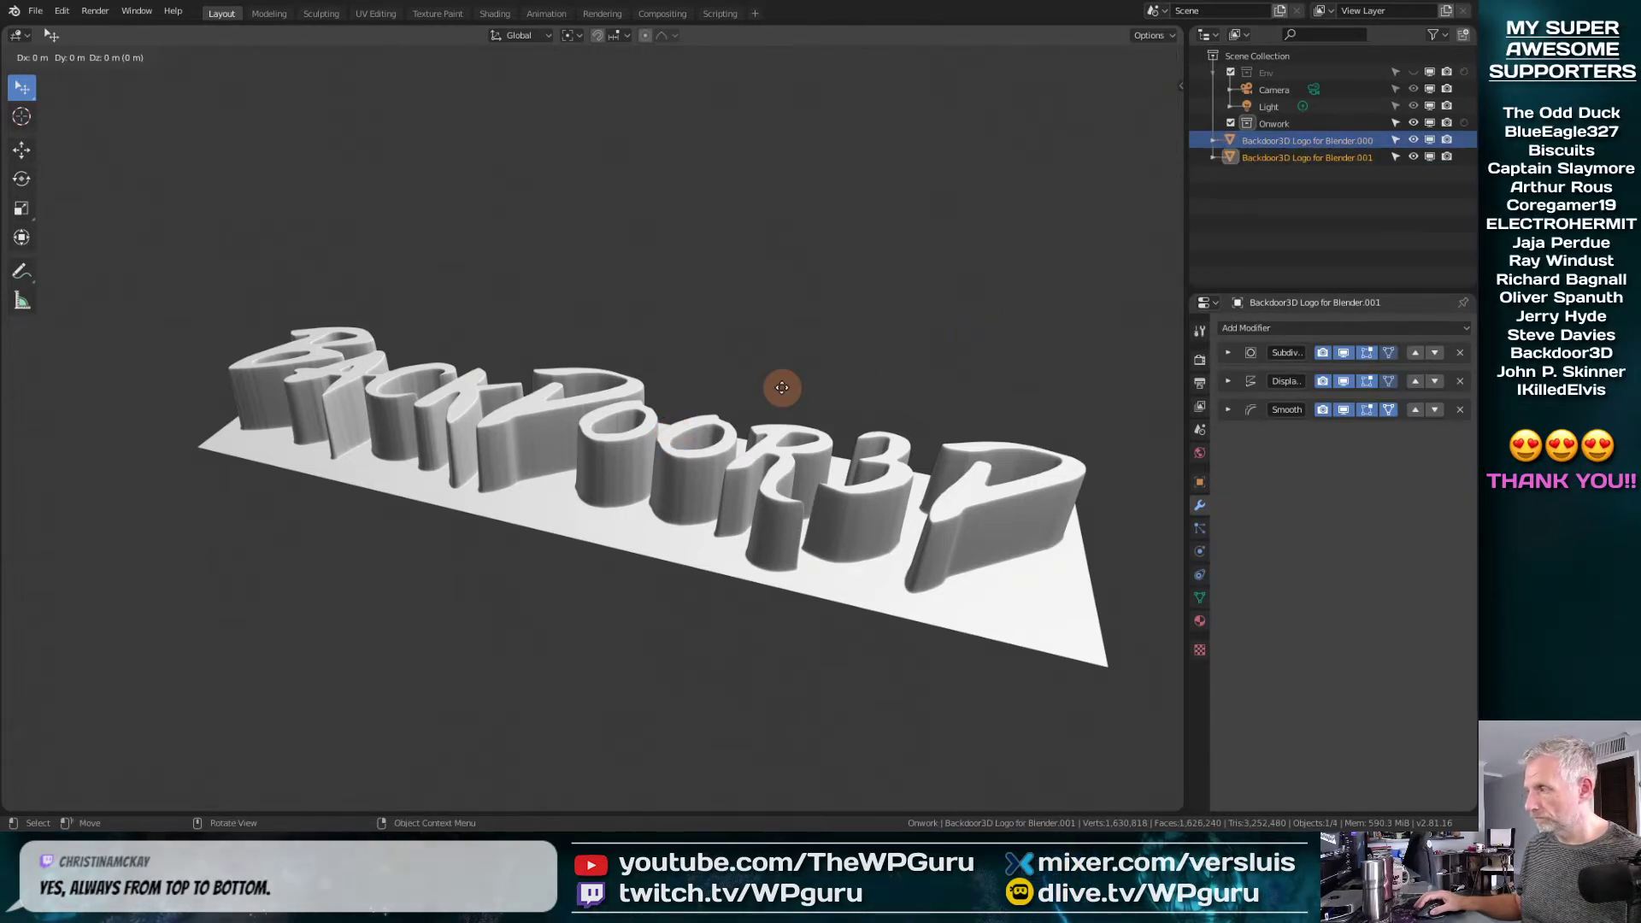
pyautogui.rightClick(125, 97)
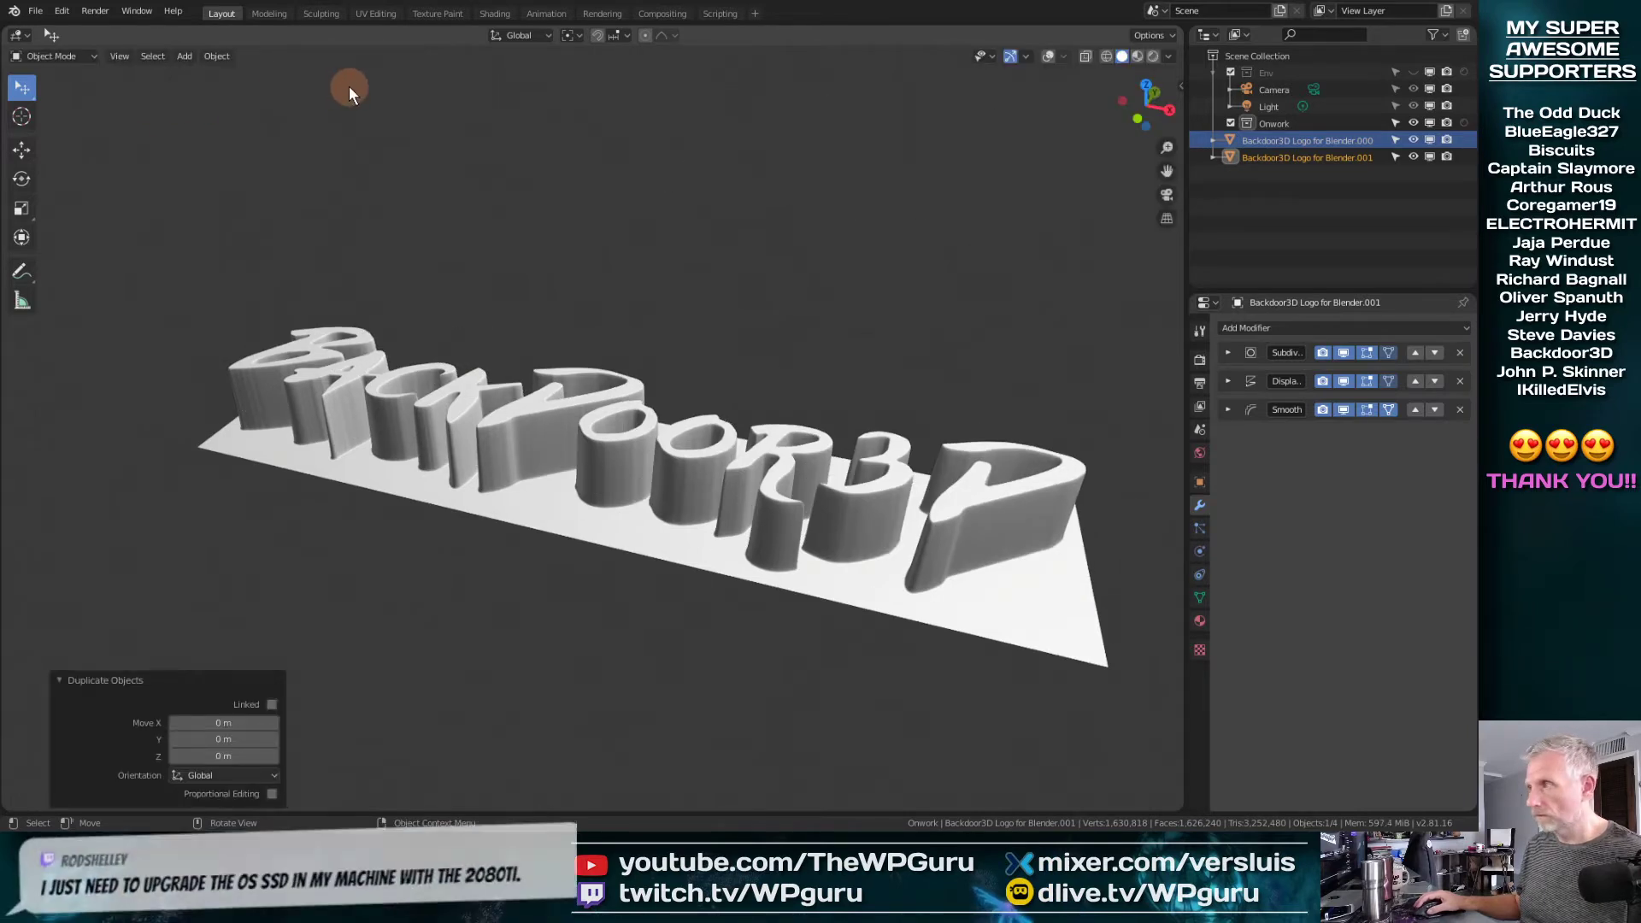
pyautogui.click(1413, 139)
pyautogui.click(1326, 154)
# Apply the copy's modifiers in stack order: Subdivision first, followed by Displace and Smooth
pyautogui.click(1228, 353)
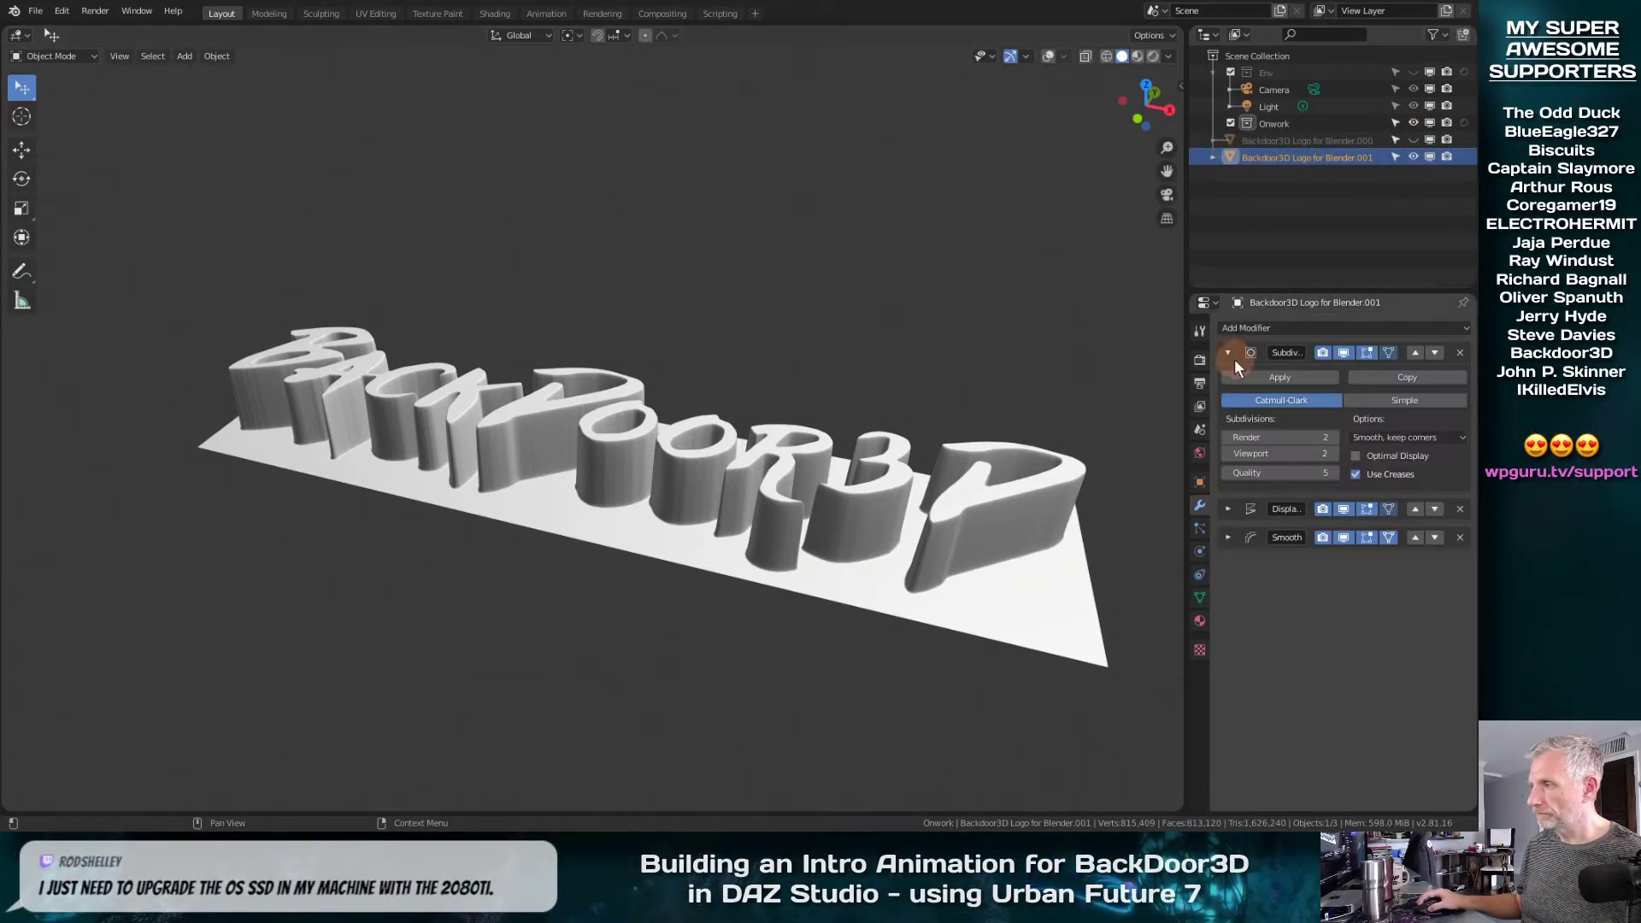
pyautogui.click(1245, 376)
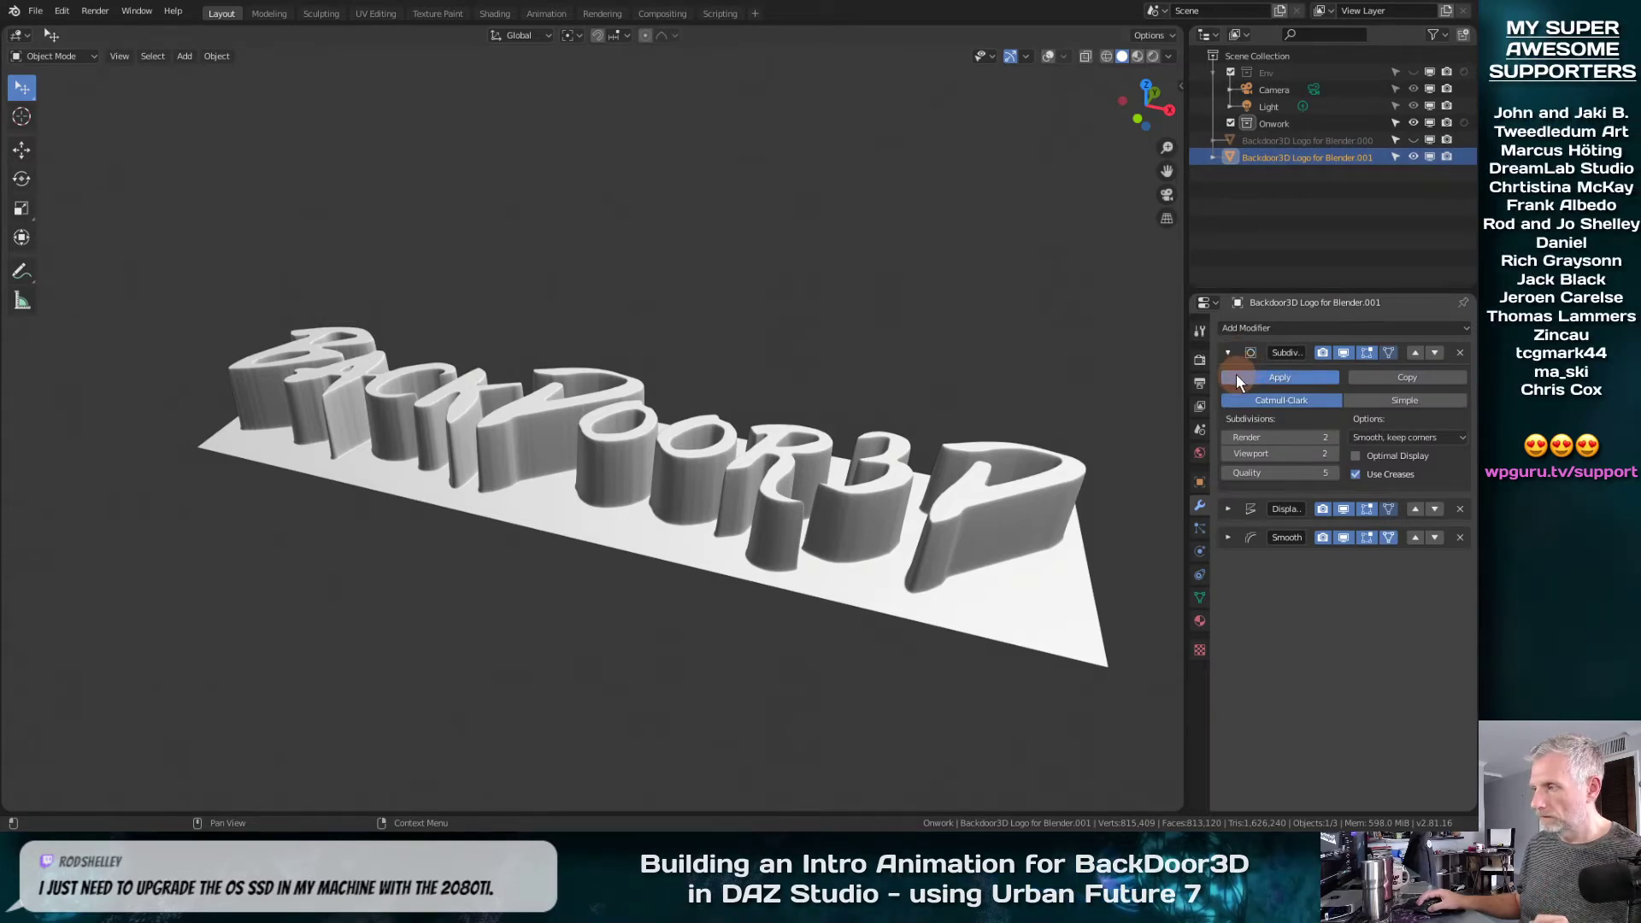
pyautogui.click(1227, 352)
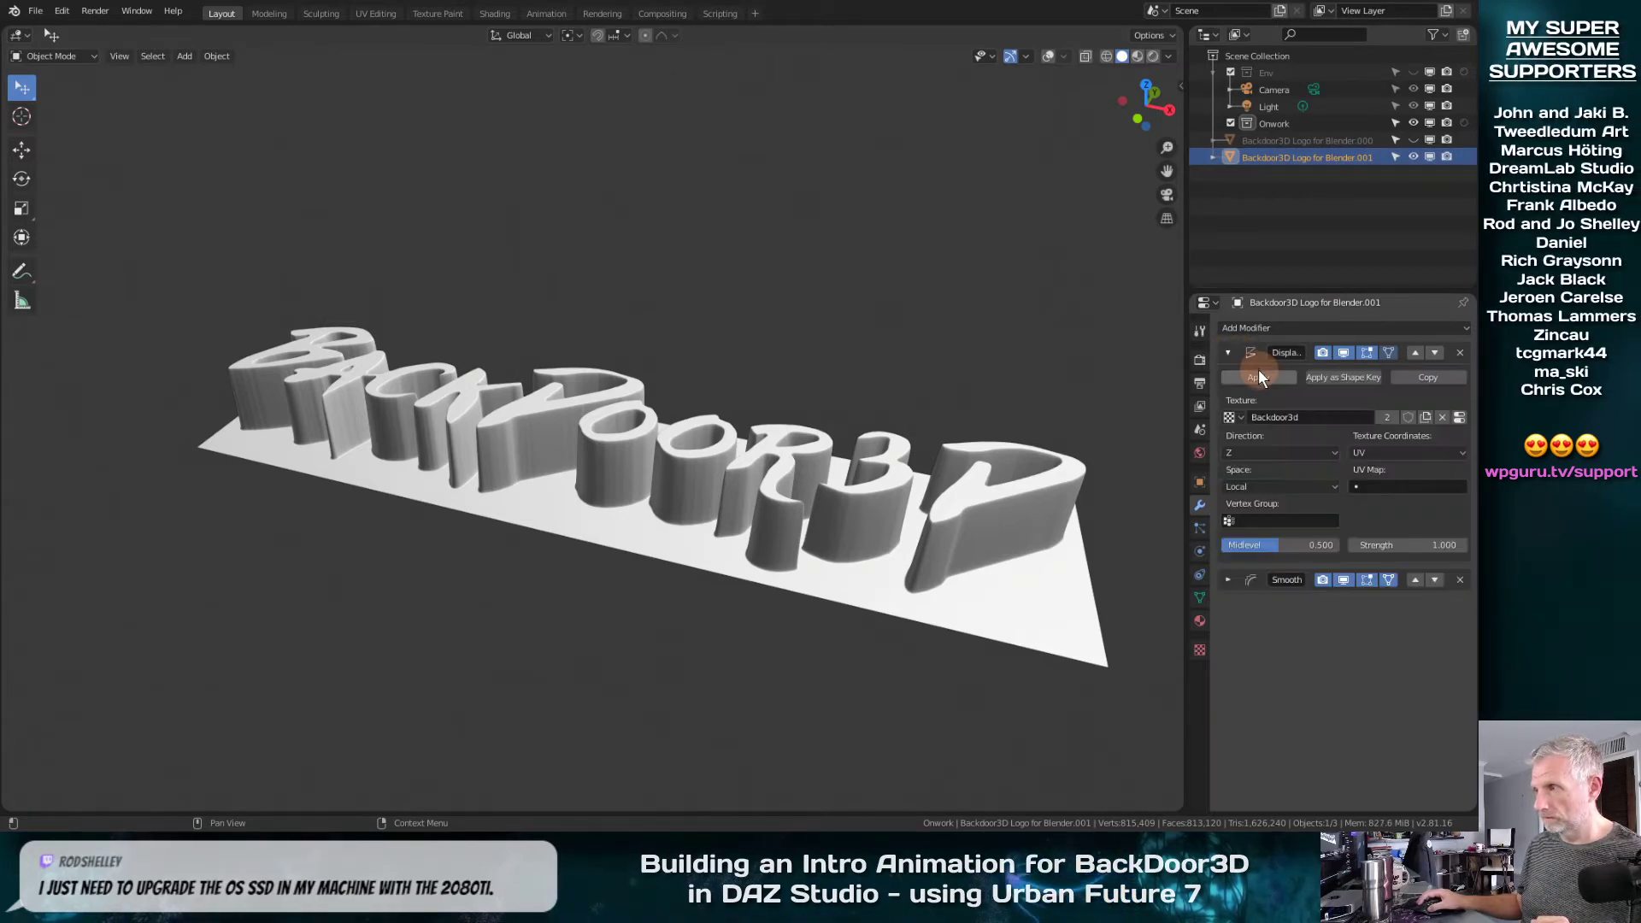
pyautogui.click(1256, 377)
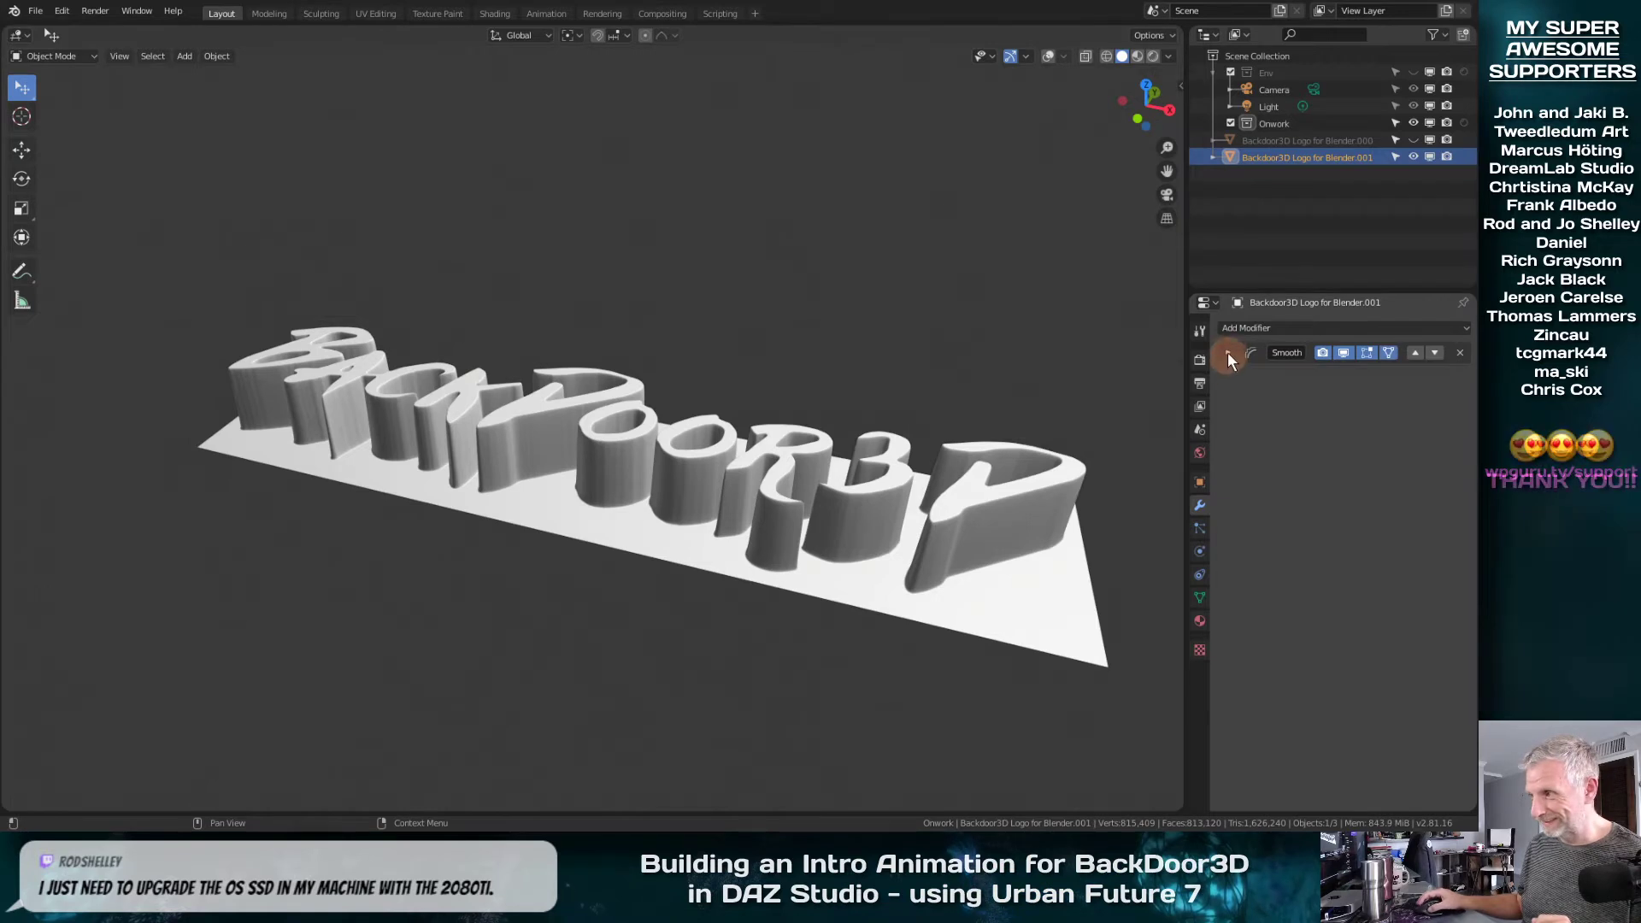
pyautogui.click(1228, 352)
pyautogui.click(1277, 376)
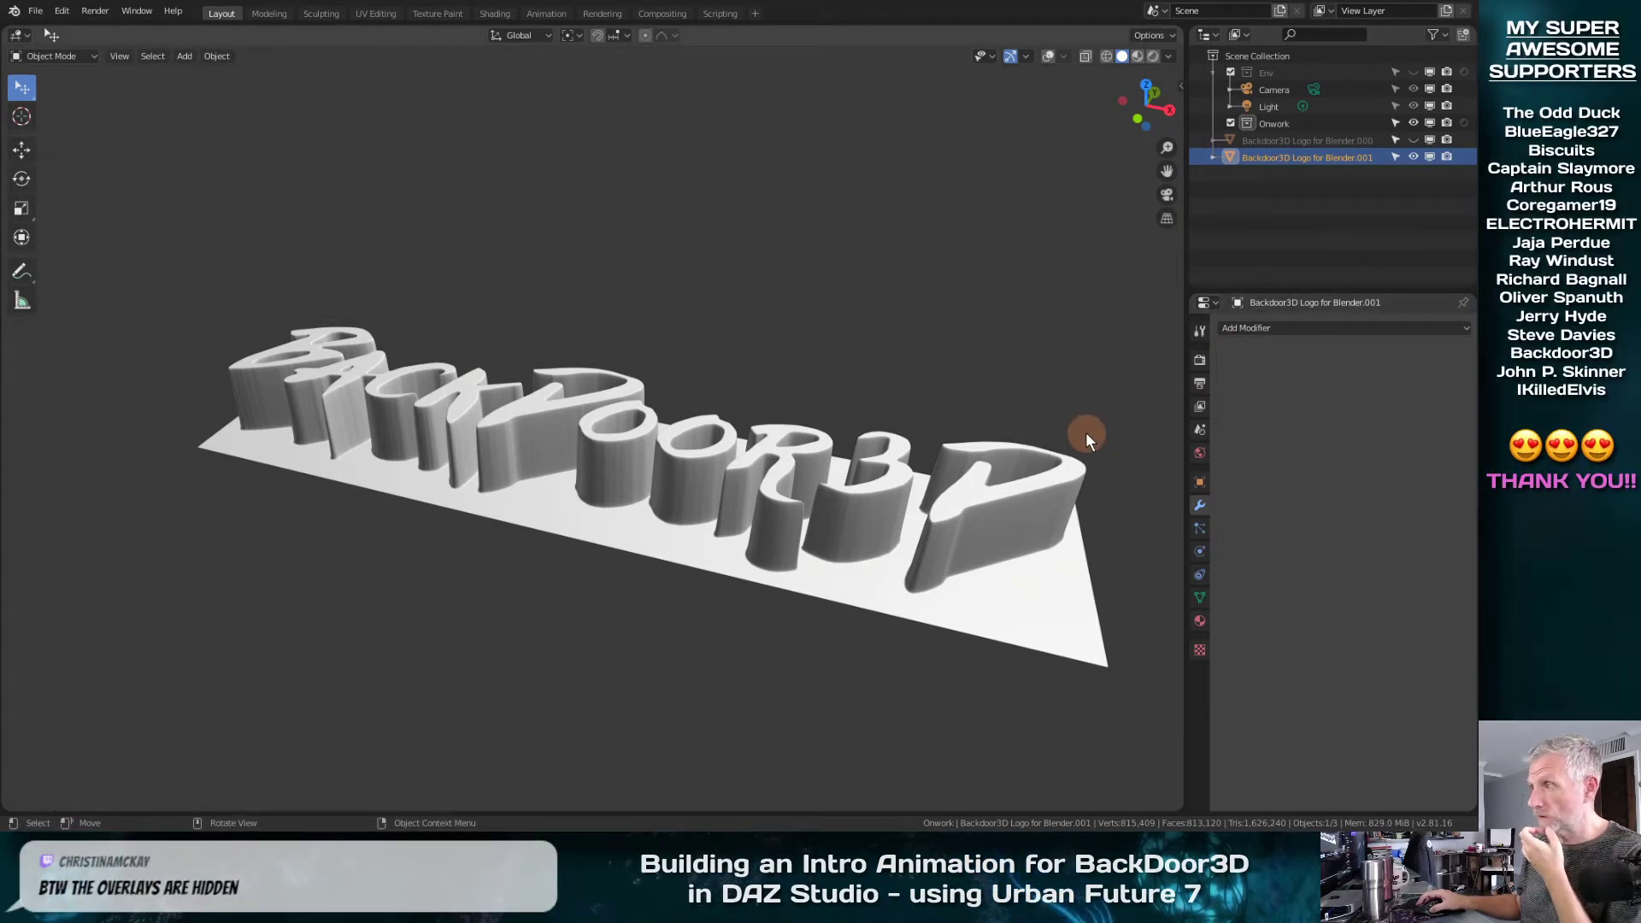
# Add a Remesh modifier to the logo copy and inspect the remeshed shape
pyautogui.moveTo(687, 540); pyautogui.dragTo(706, 596, button='middle')
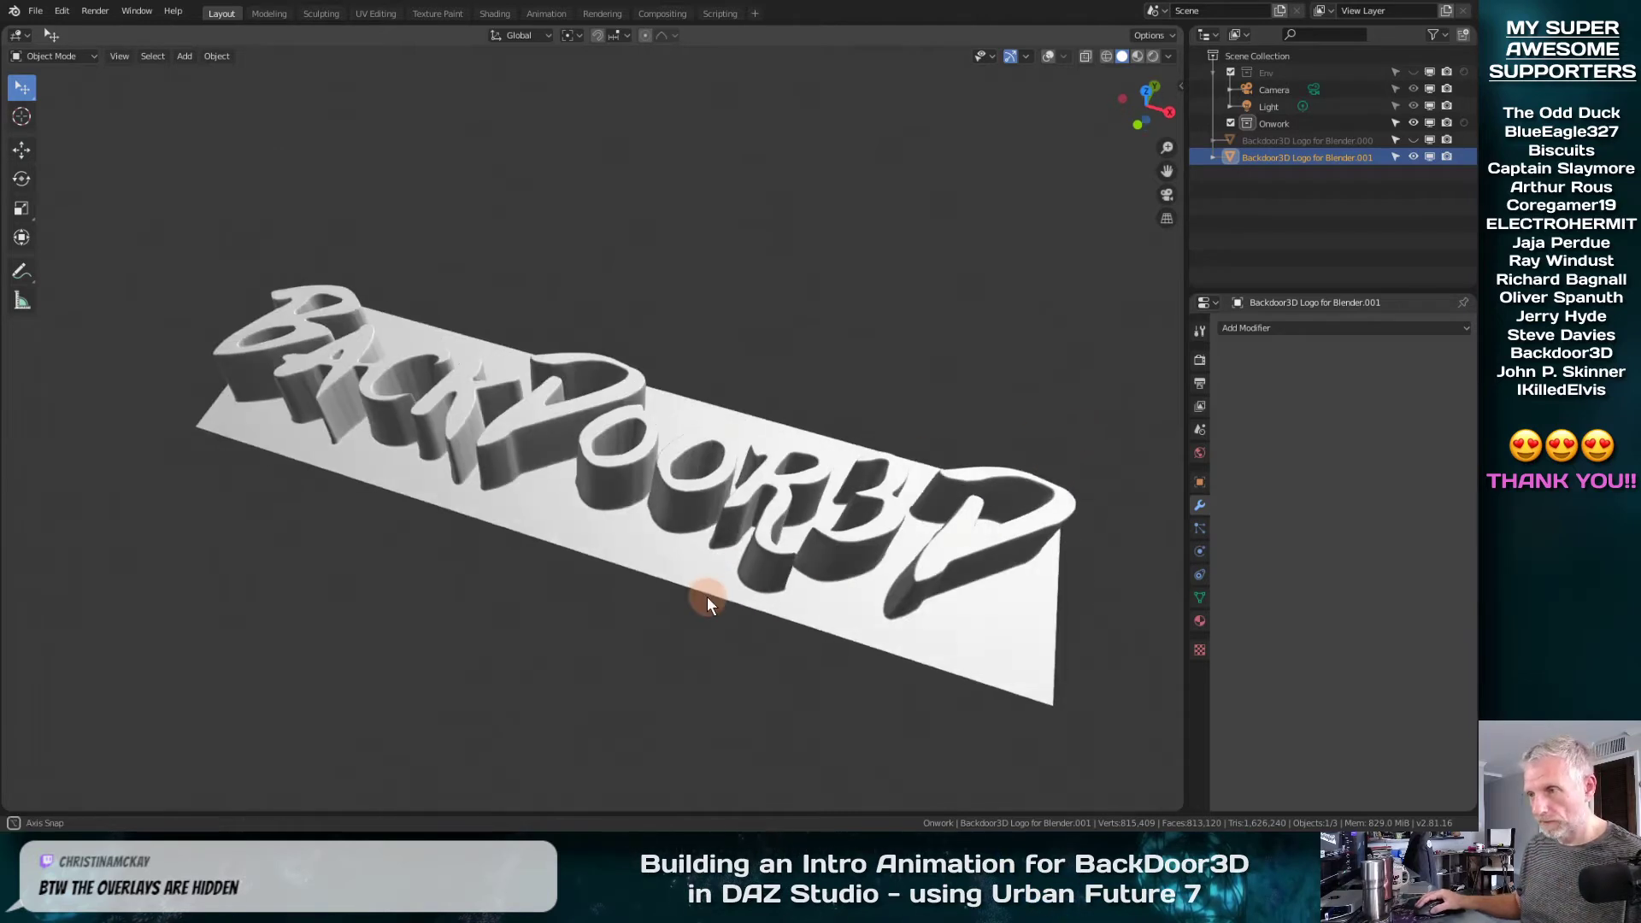
pyautogui.click(1289, 330)
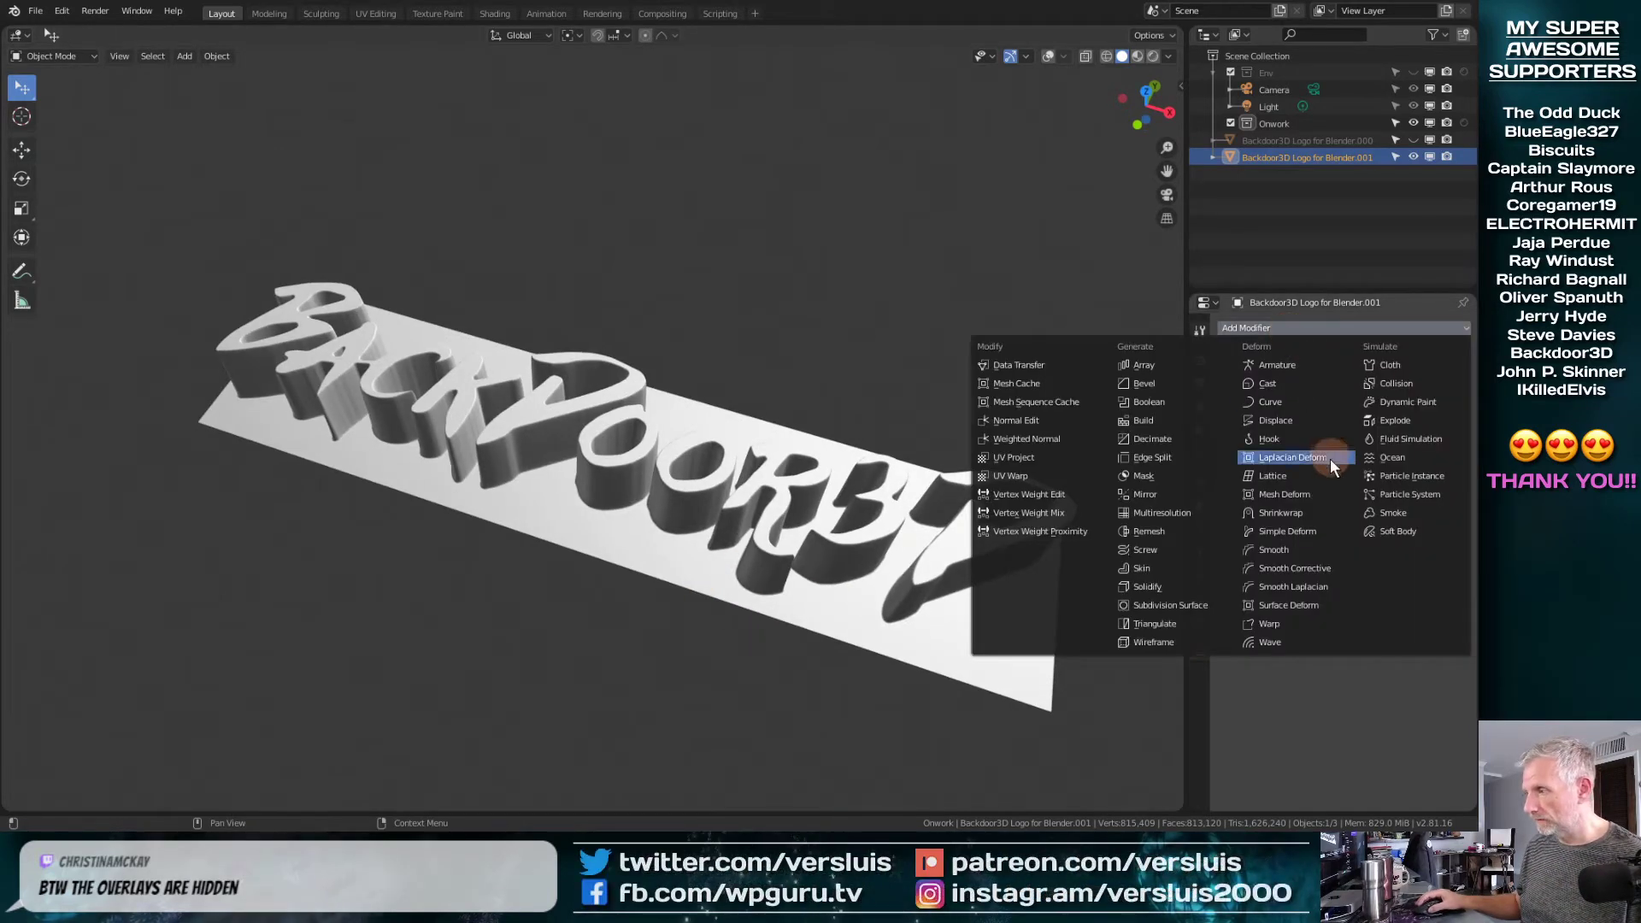
pyautogui.click(1176, 534)
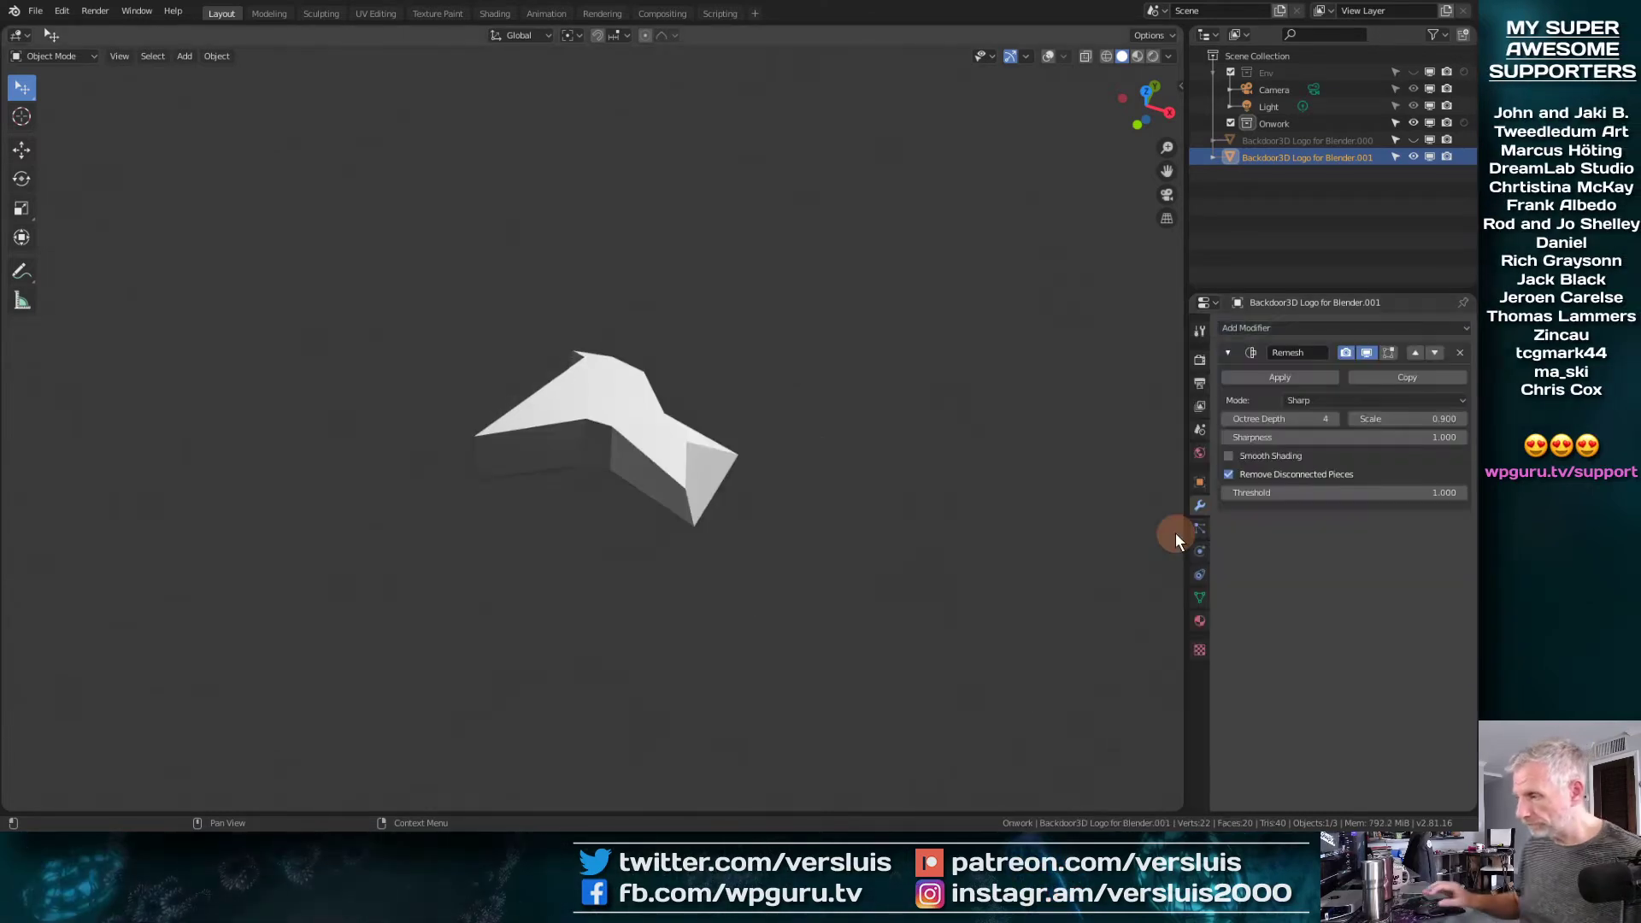
pyautogui.scroll(-3, 604, 476)
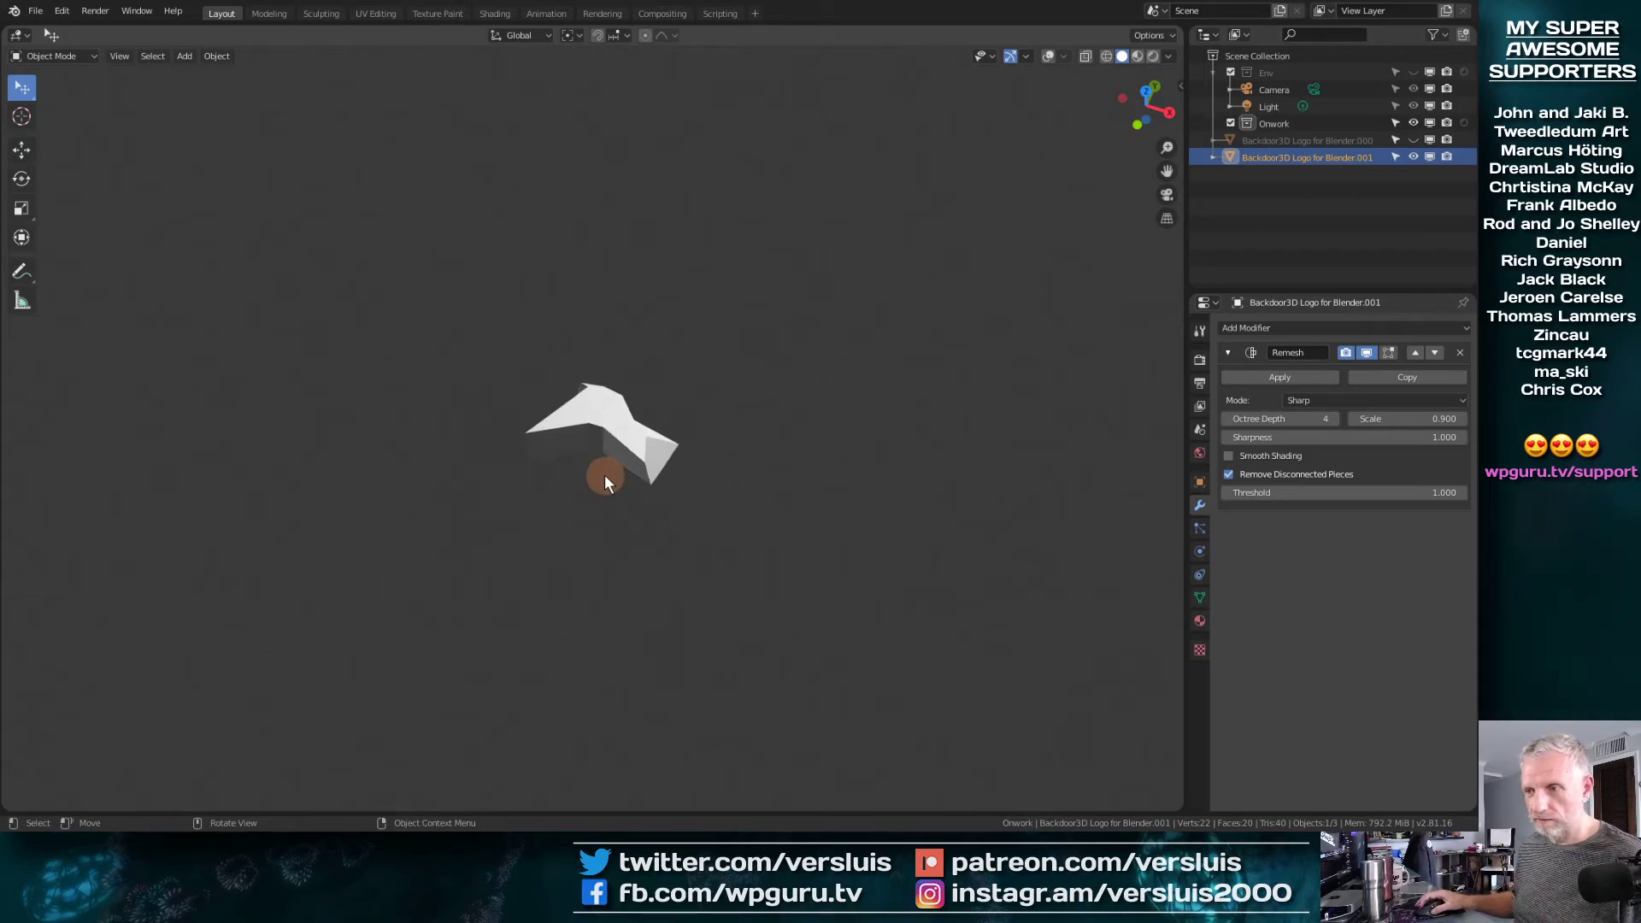
pyautogui.scroll(5, 604, 476)
pyautogui.scroll(4, 604, 474)
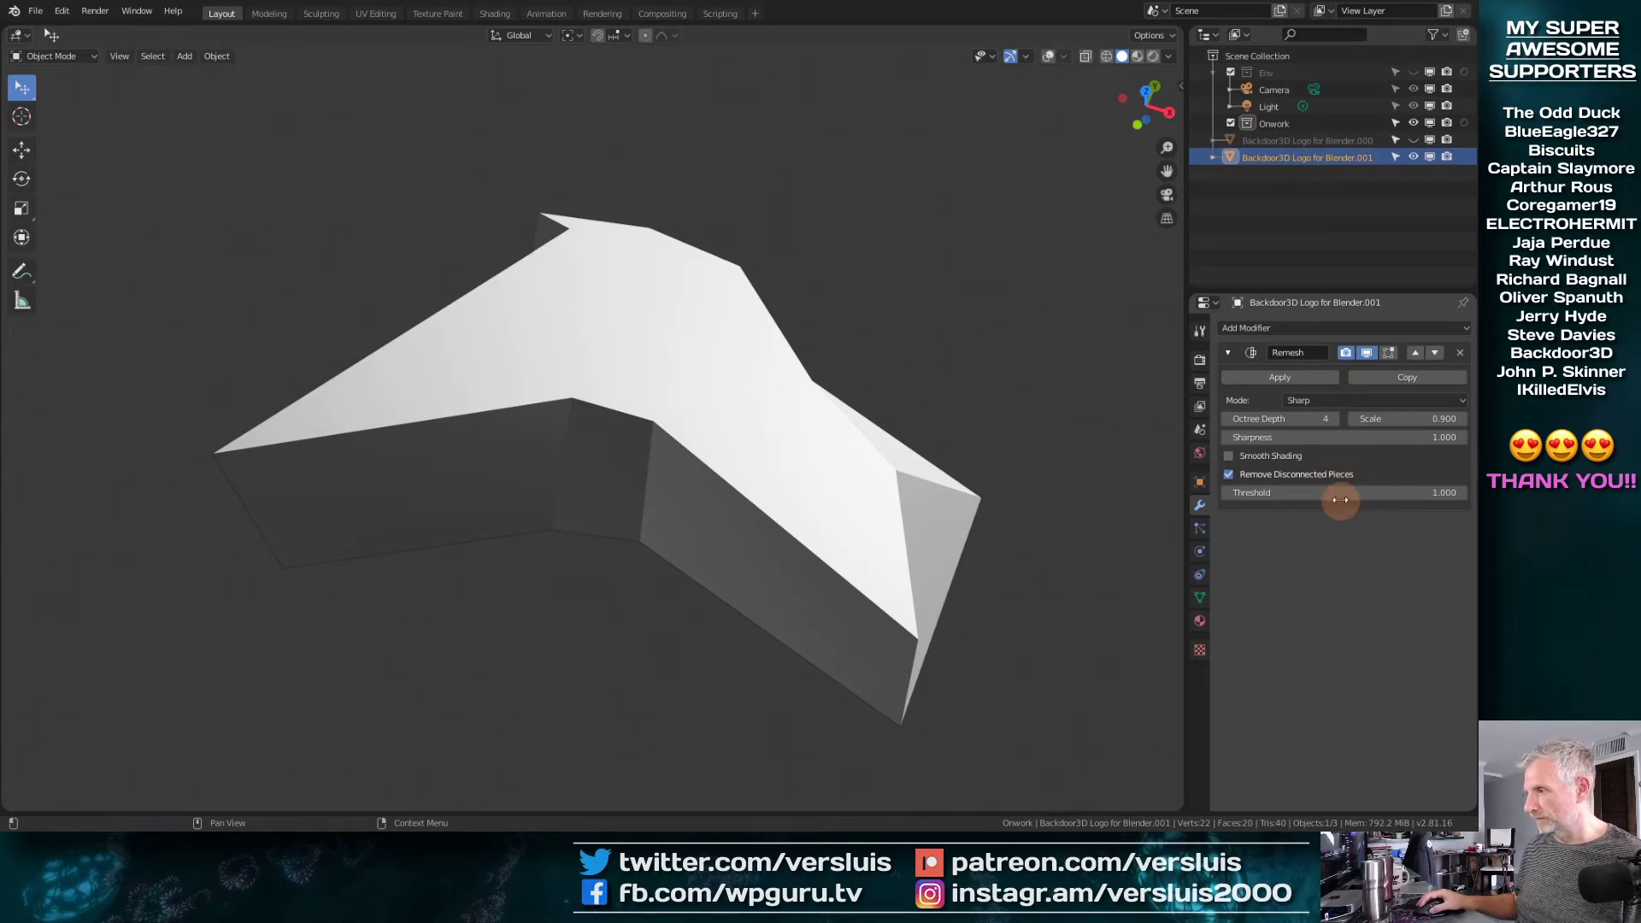
# Raise the Remesh modifier's octree depth in stages to 10, checking the lettering along the way
pyautogui.click(1335, 419)
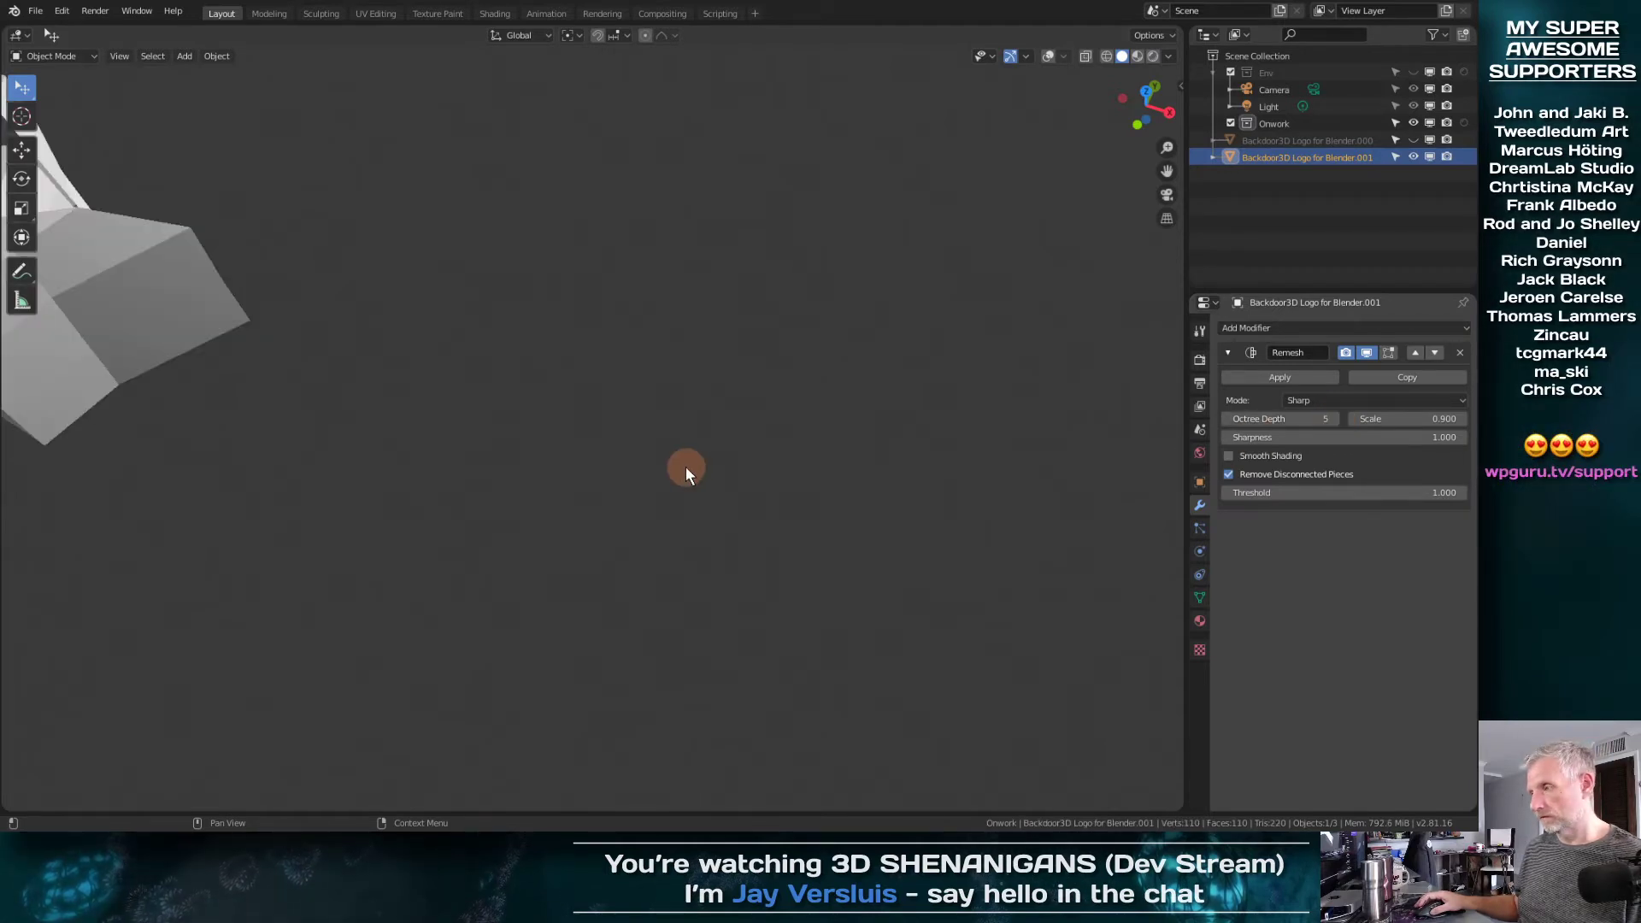
pyautogui.scroll(-5, 685, 466)
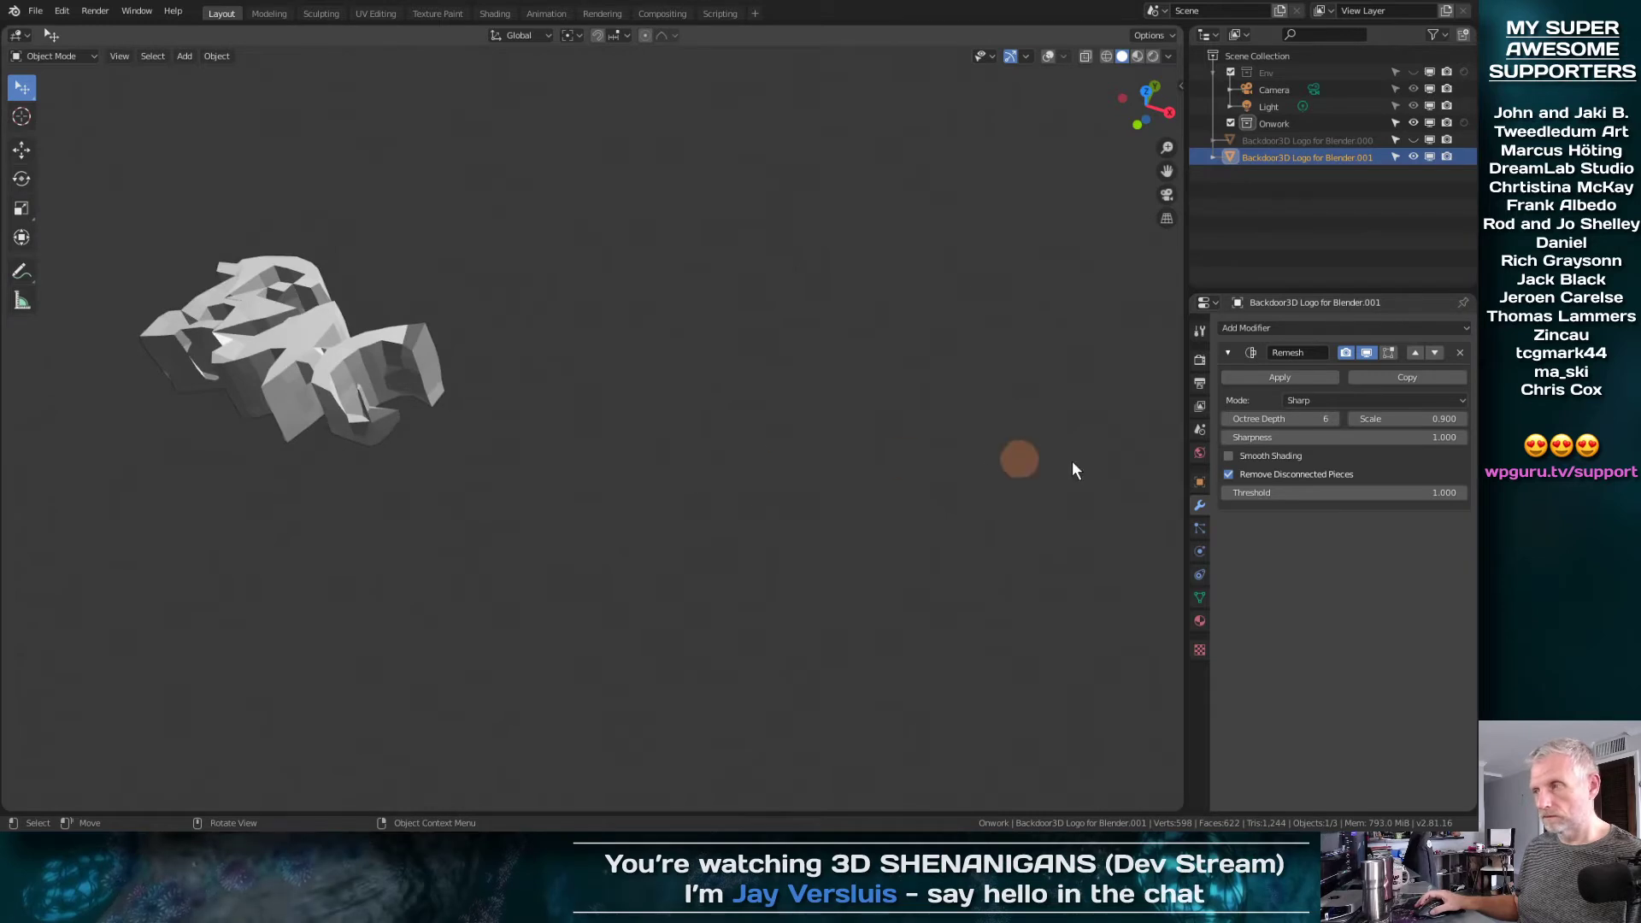
pyautogui.click(1335, 419)
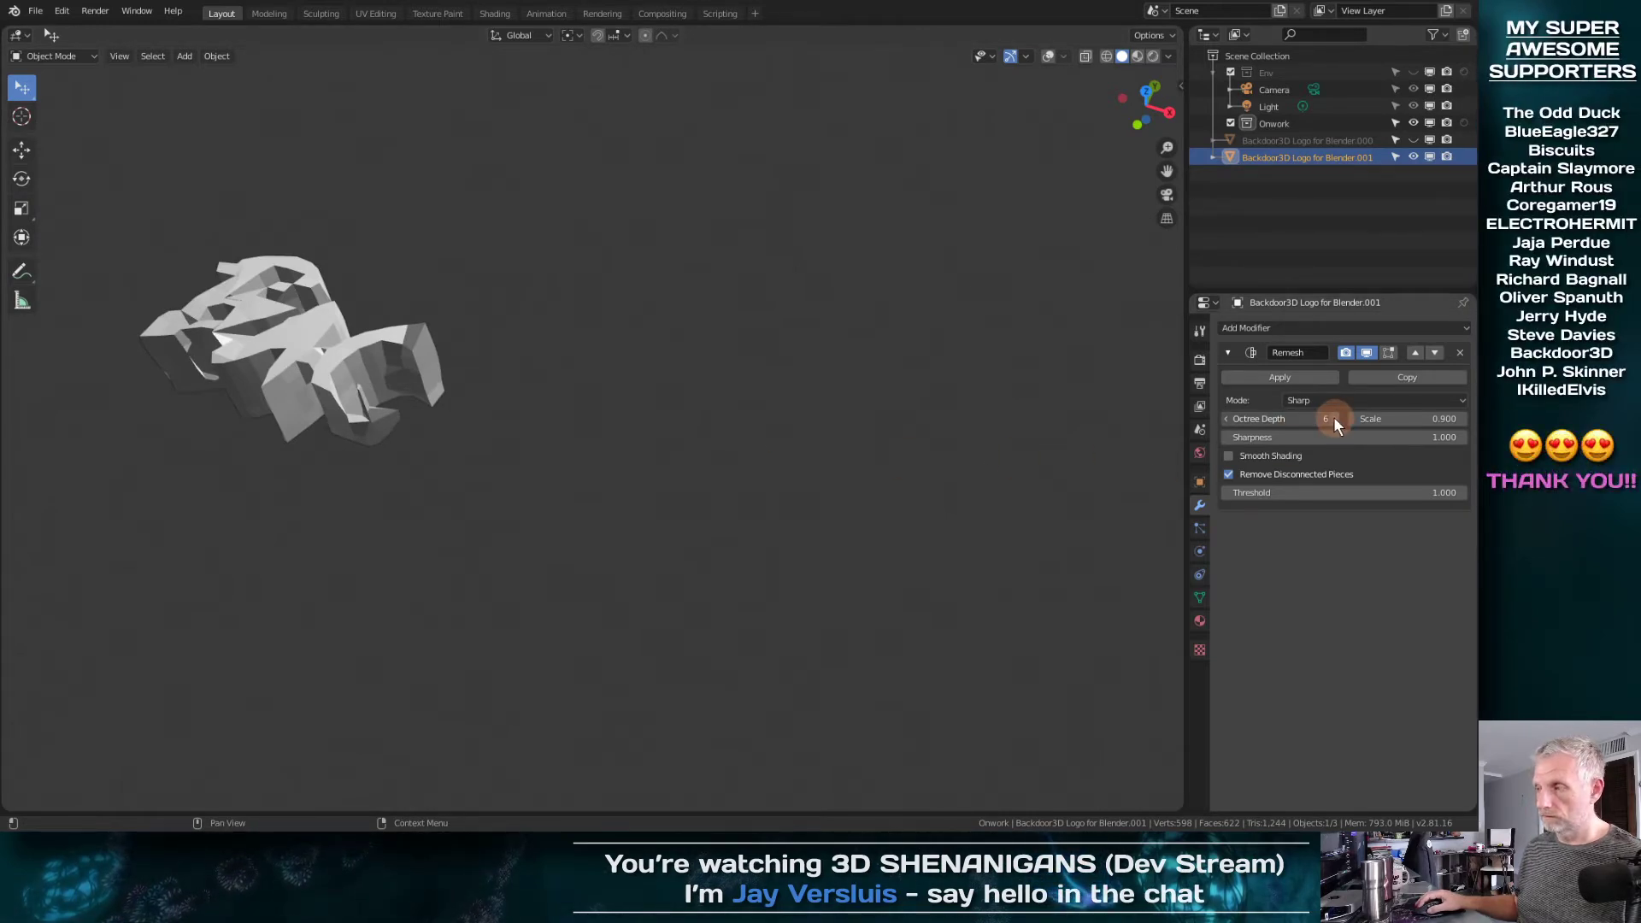
pyautogui.click(1333, 418)
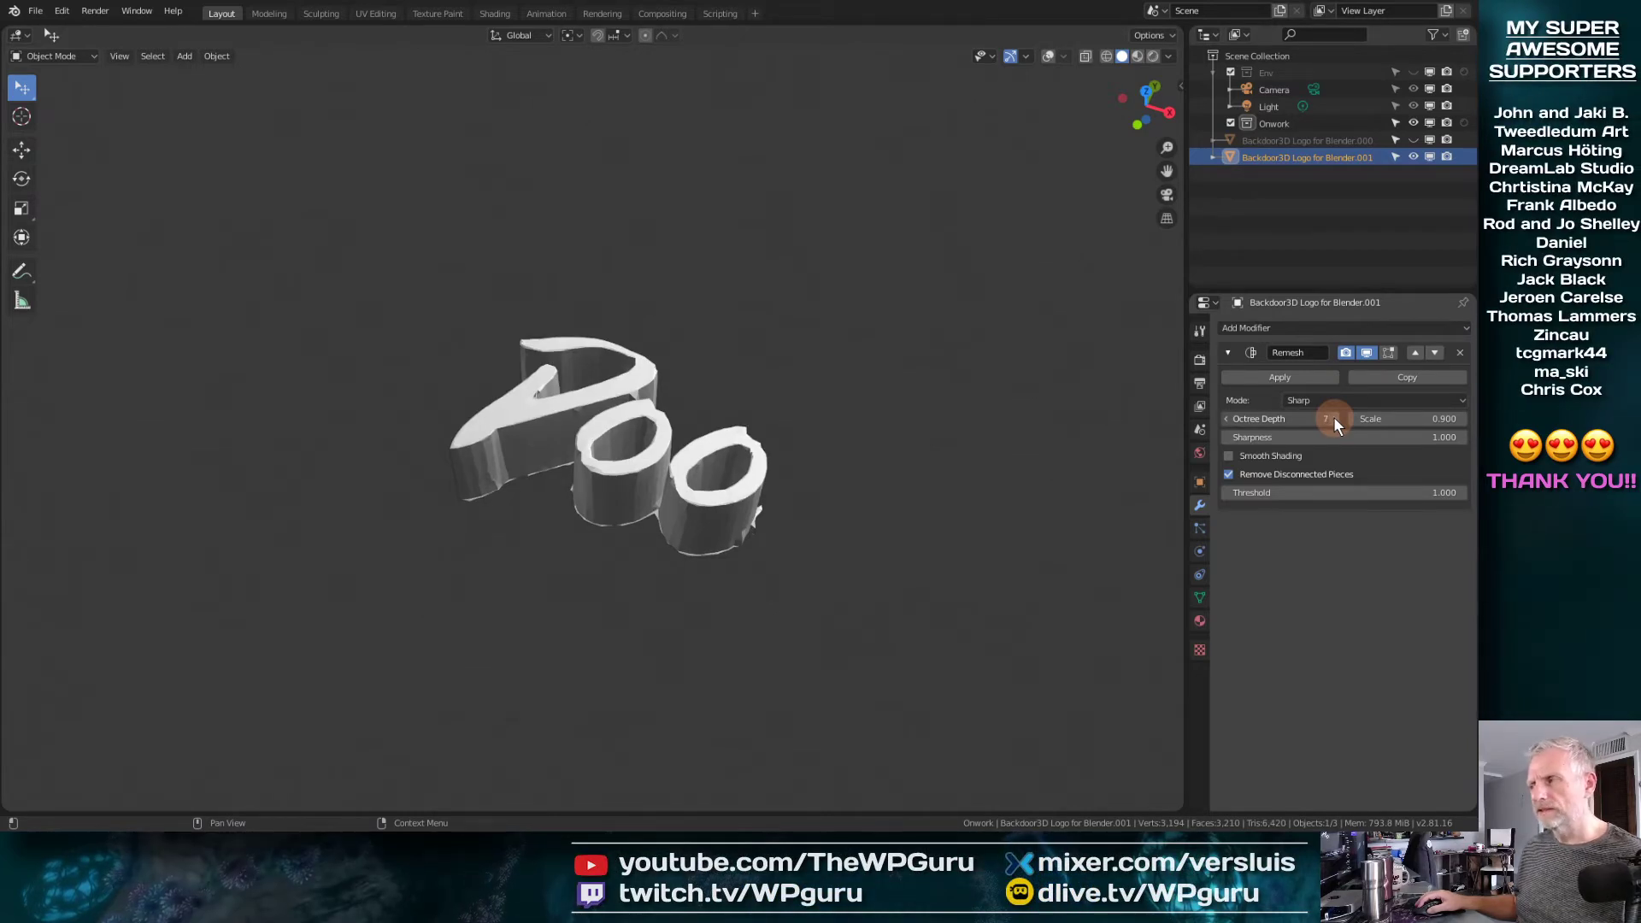
pyautogui.click(1334, 418)
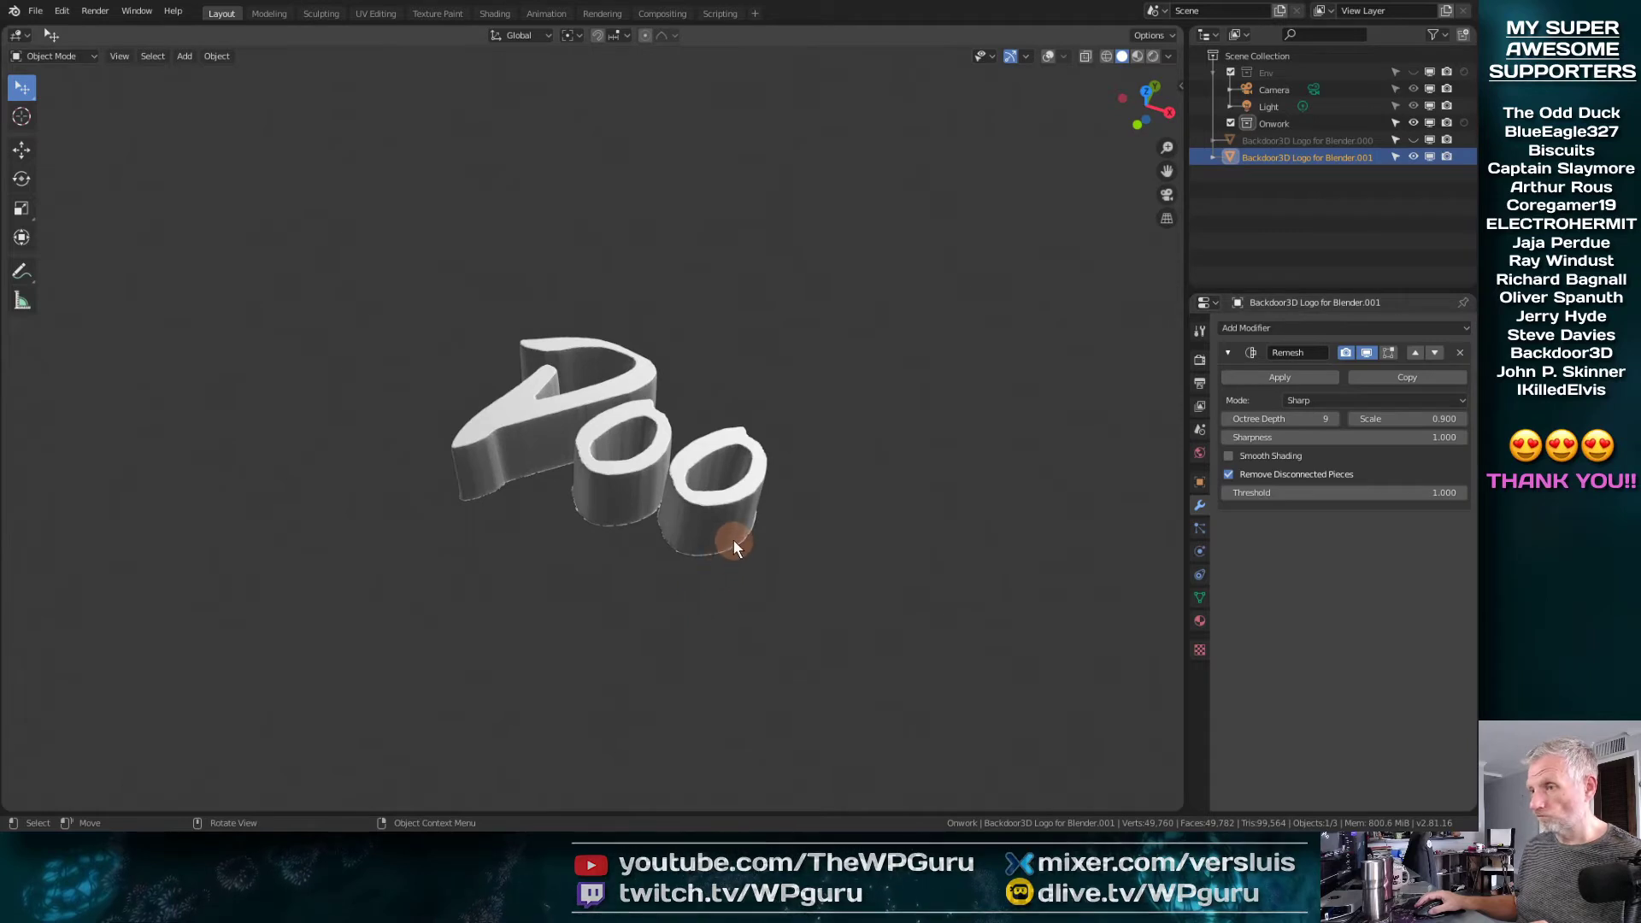
pyautogui.moveTo(756, 507); pyautogui.dragTo(786, 490, button='middle')
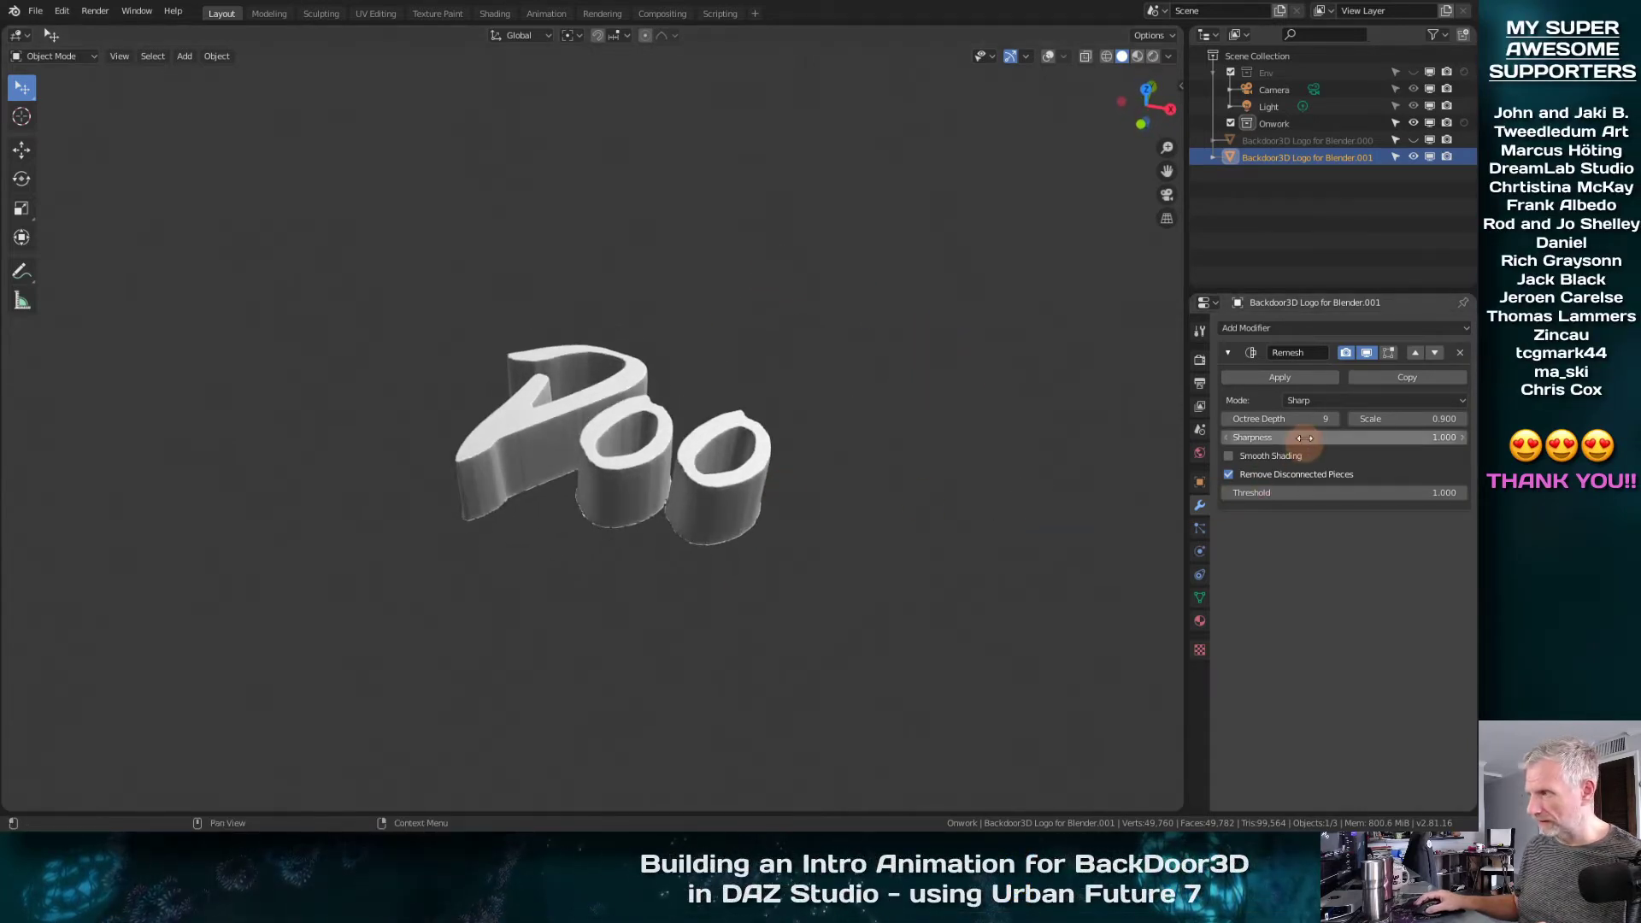
pyautogui.click(1335, 418)
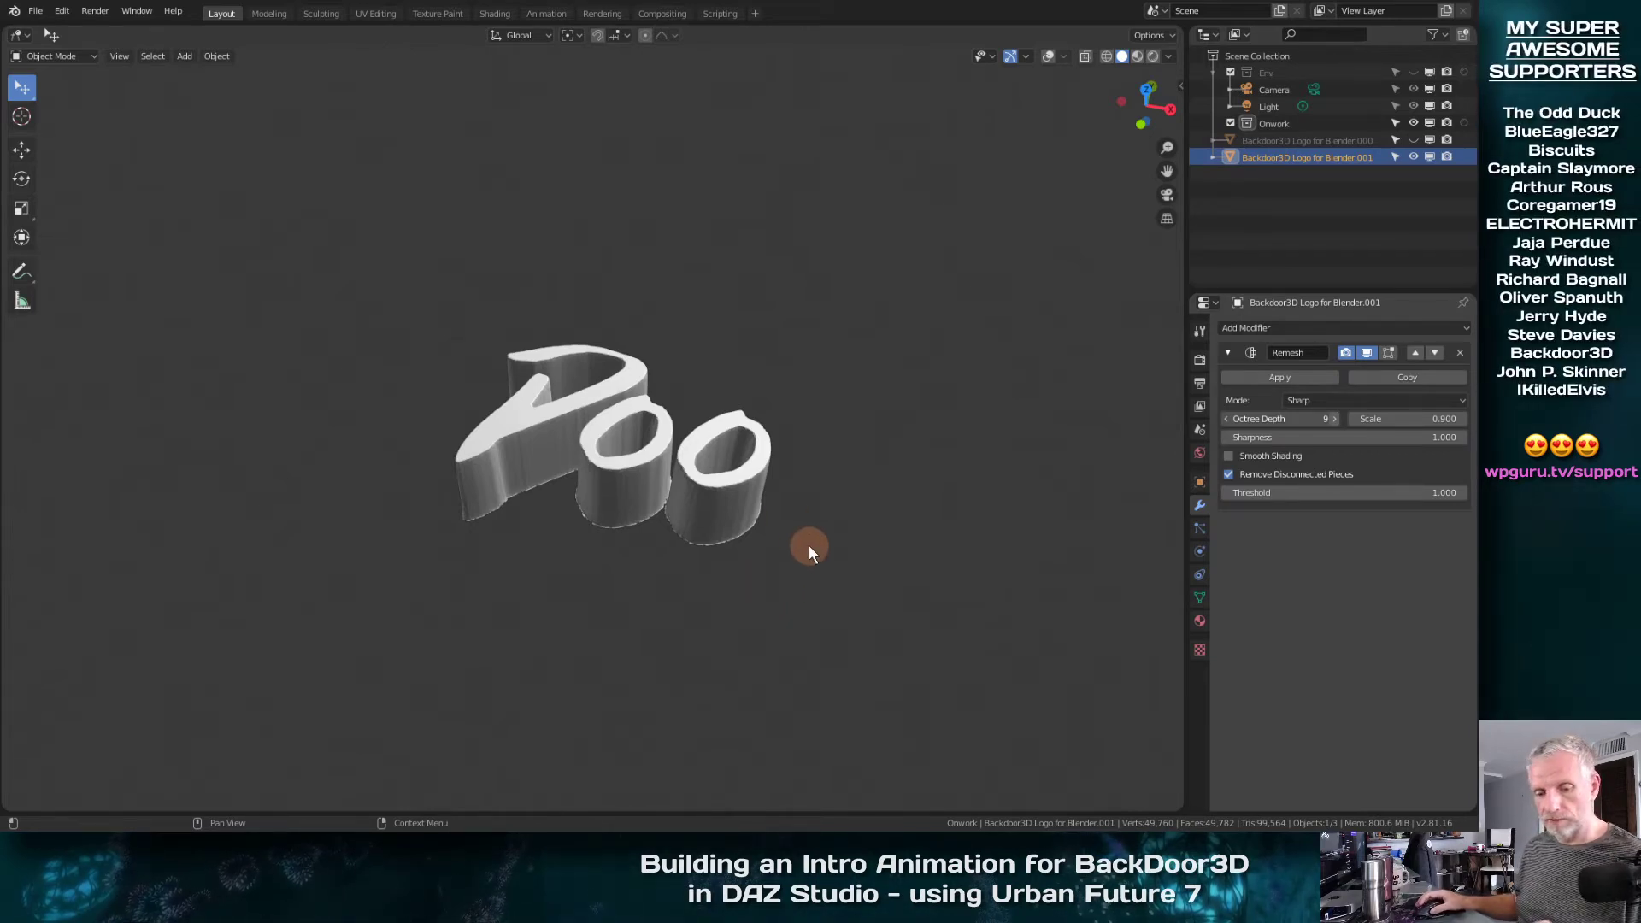
pyautogui.moveTo(817, 531); pyautogui.dragTo(874, 499, button='middle')
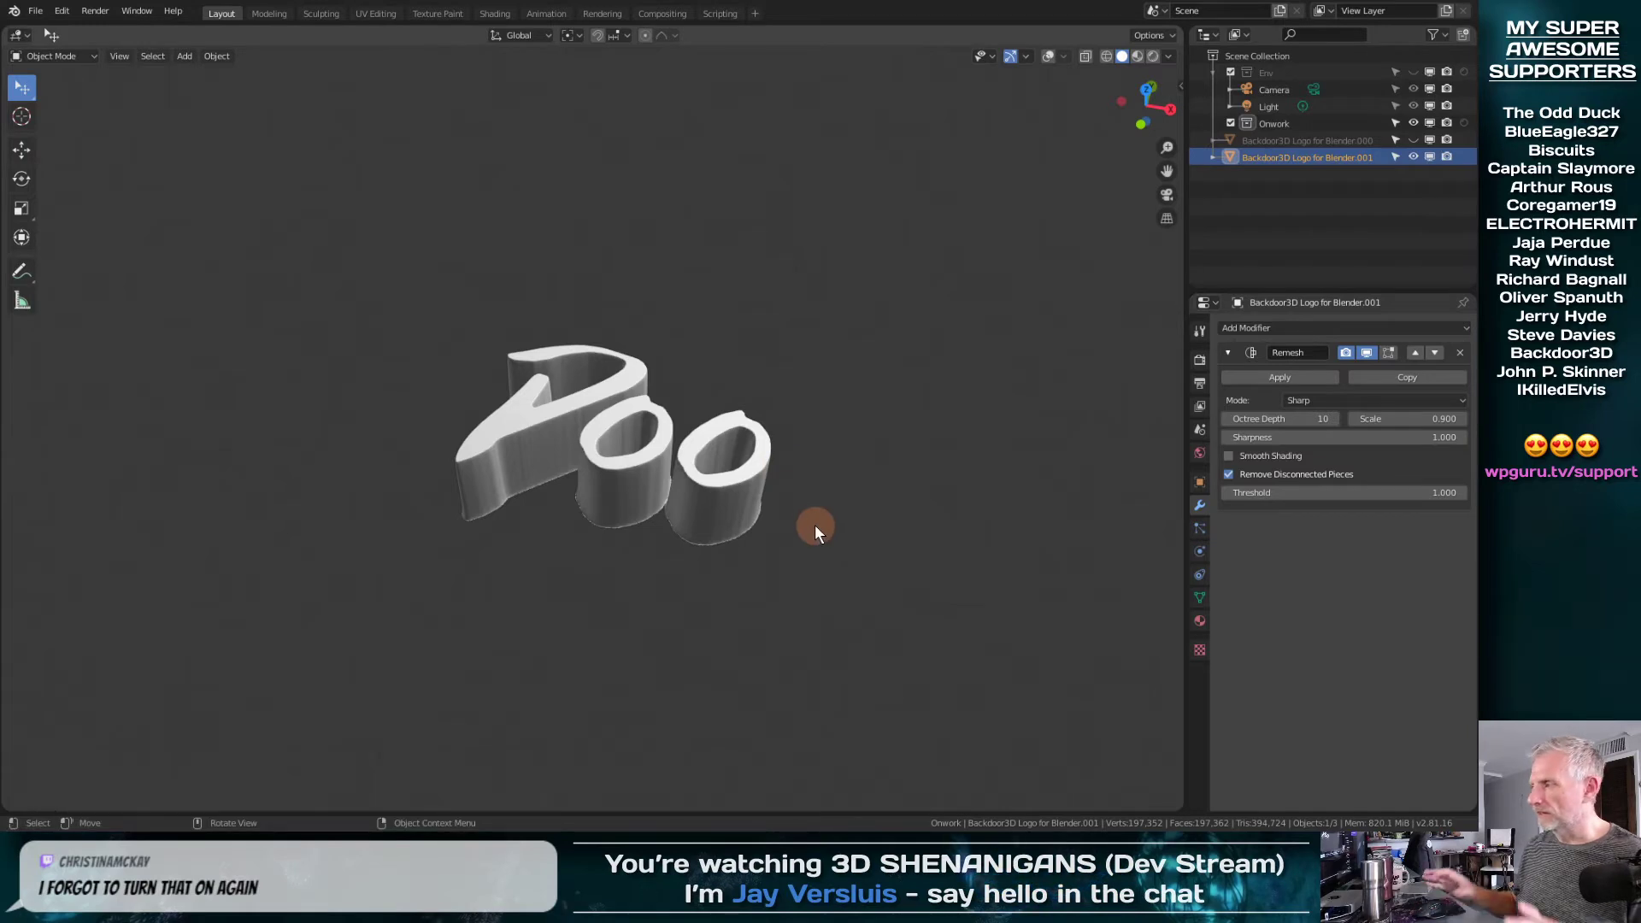
# Turn on the viewport overlays and inspect the remeshed letters against the grid
pyautogui.click(1064, 56)
pyautogui.click(1045, 57)
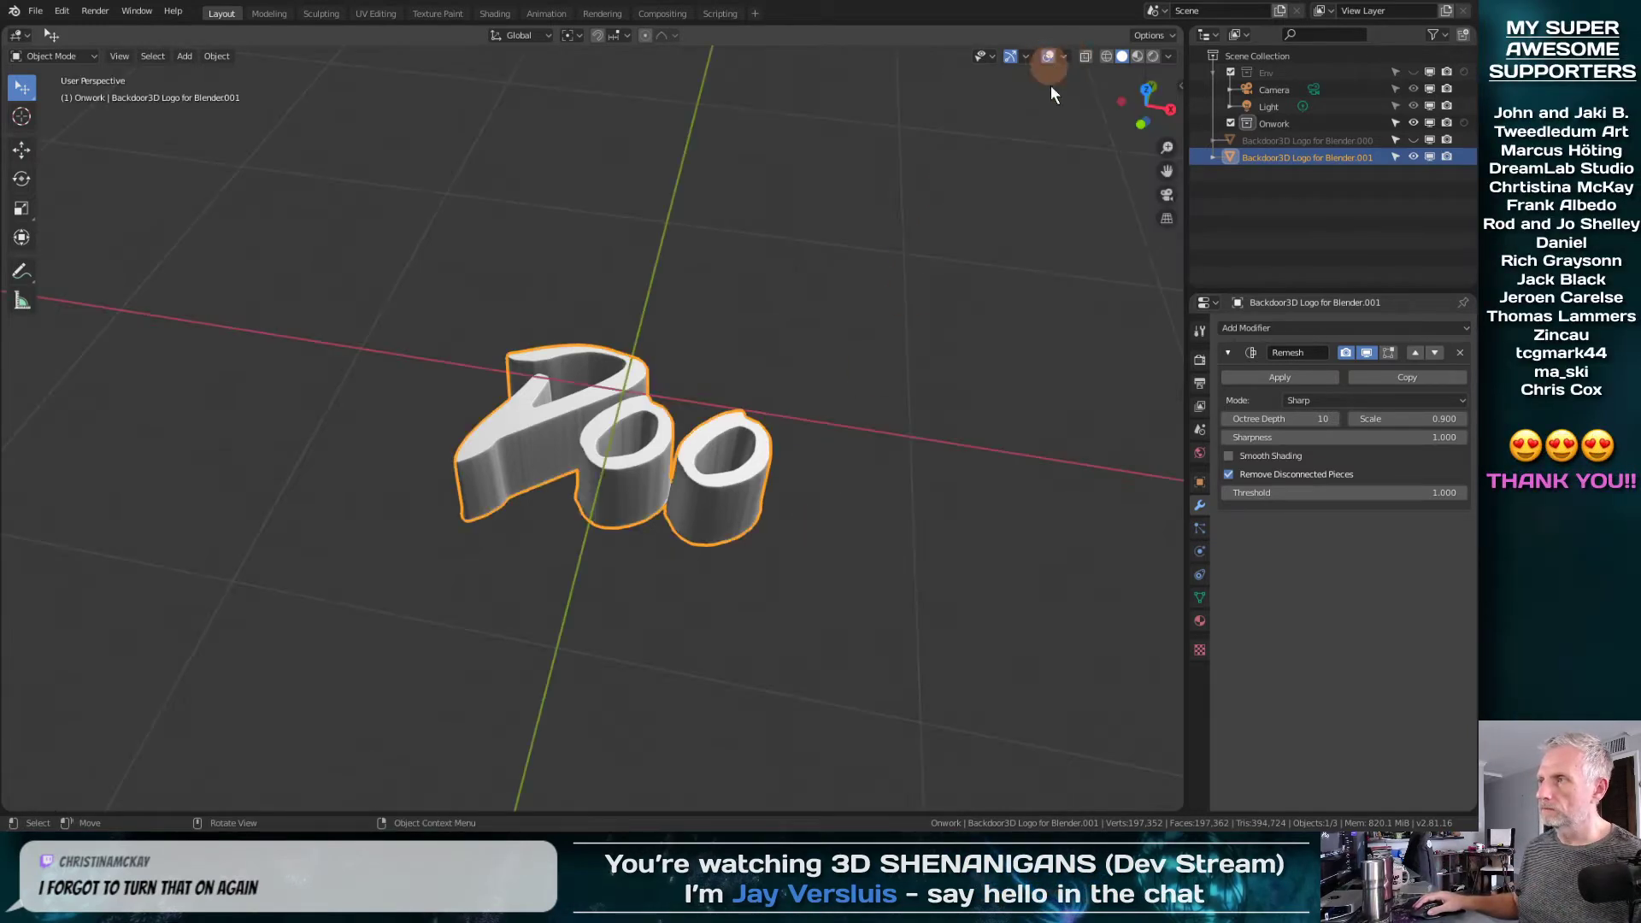
pyautogui.moveTo(940, 417); pyautogui.dragTo(884, 494, button='middle')
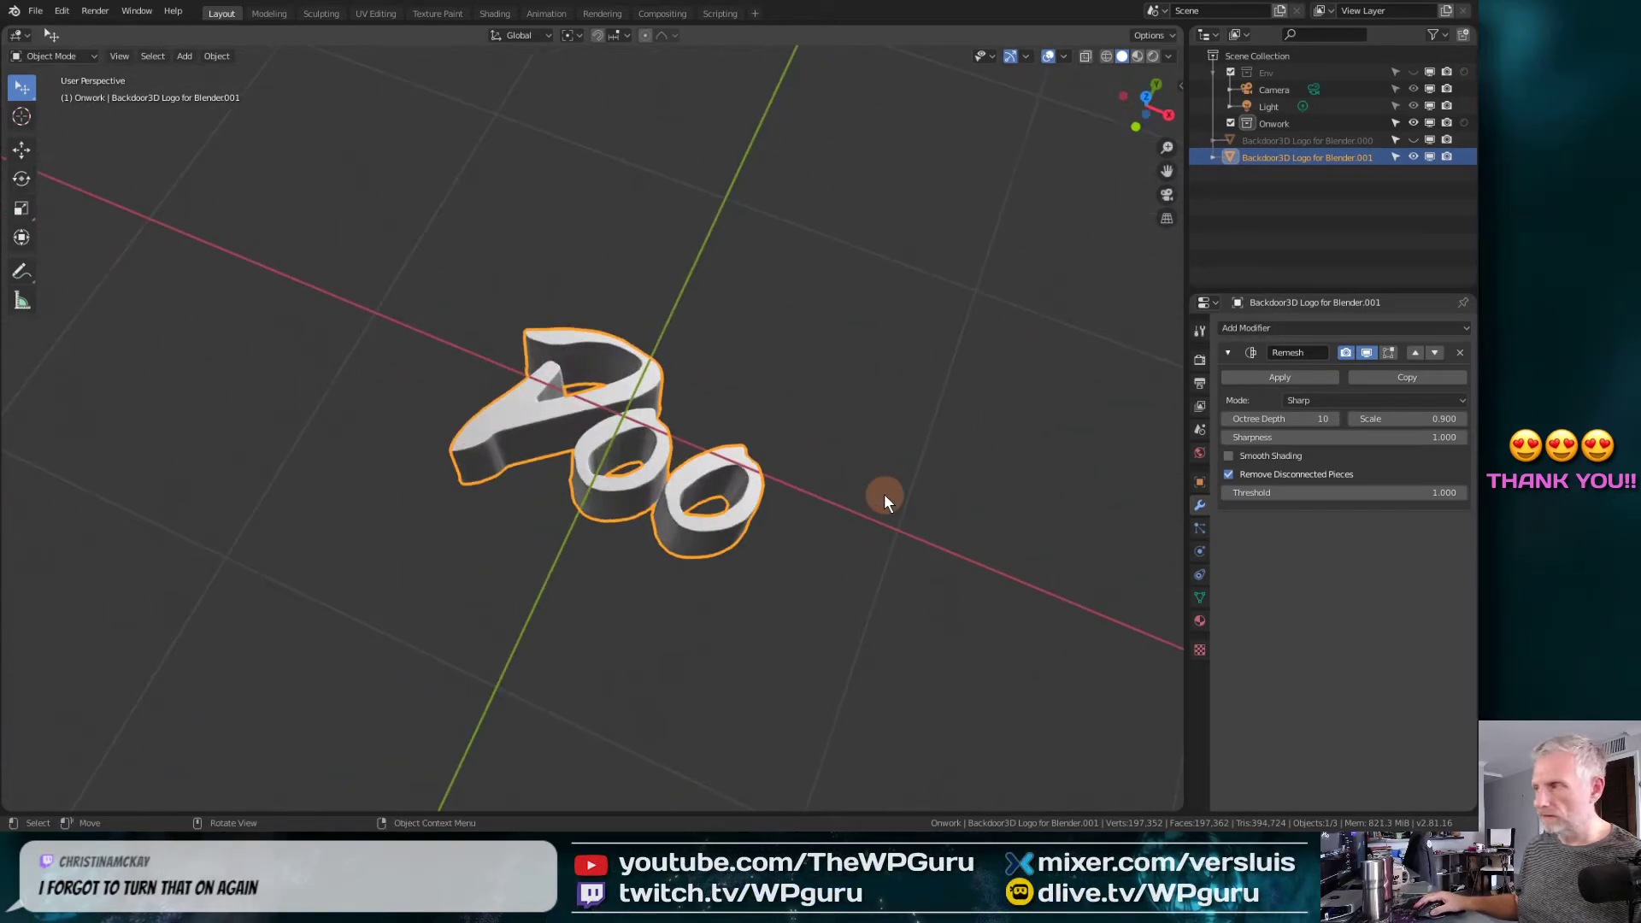
pyautogui.scroll(-3, 884, 494)
pyautogui.scroll(2, 883, 494)
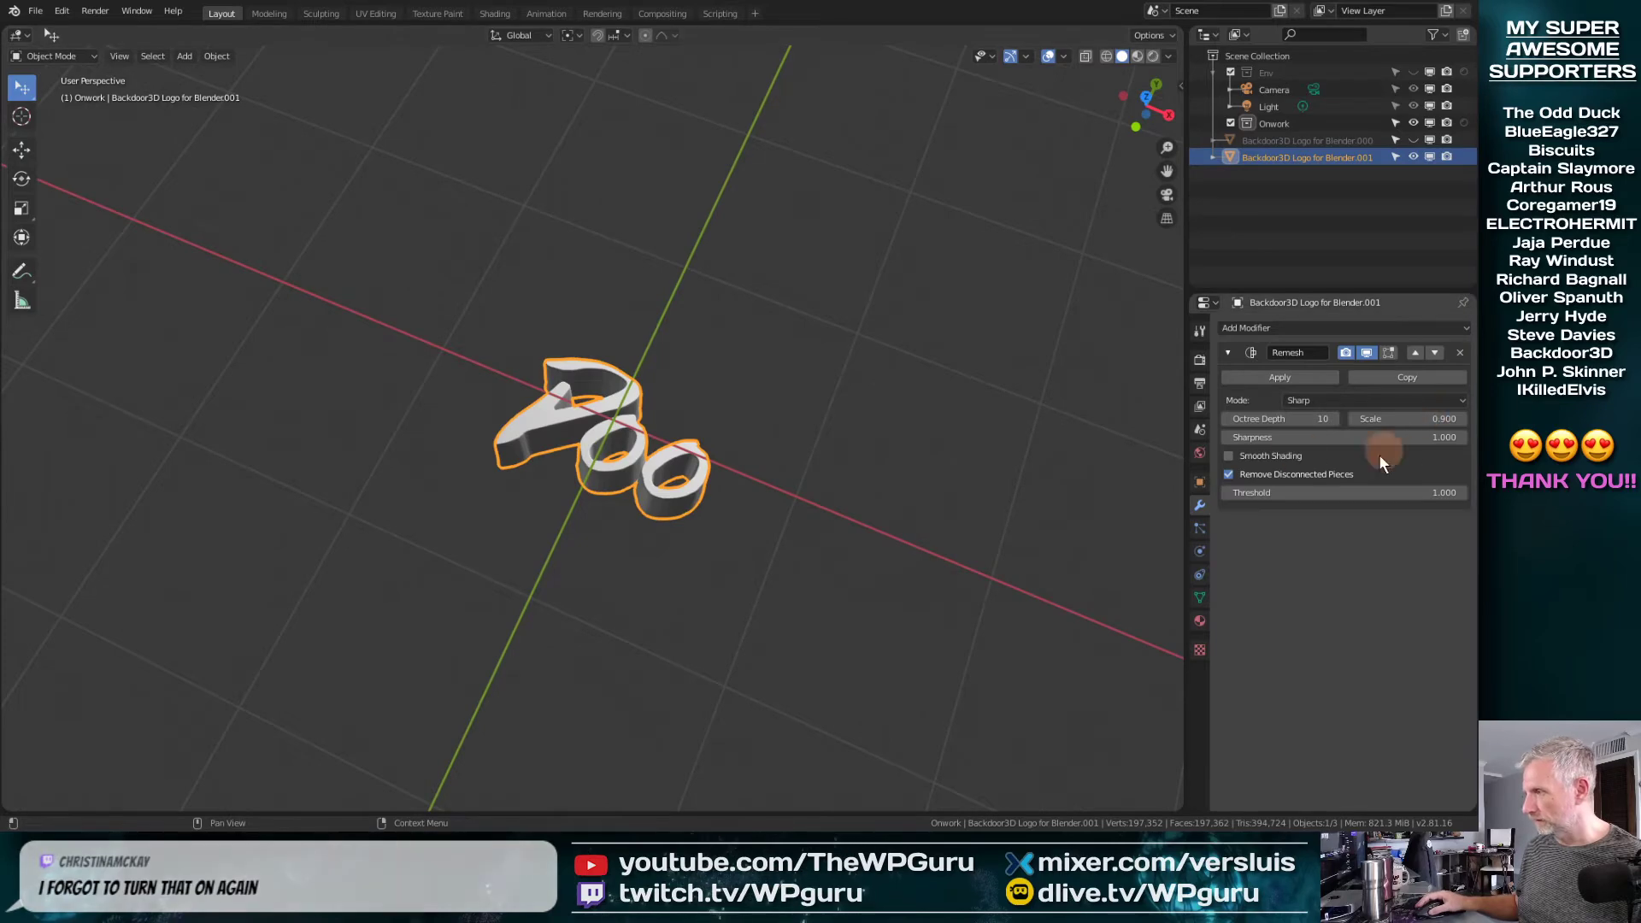
# Enter 20 as the Remesh modifier's octree depth and turn off Remove Disconnected Pieces
pyautogui.click(1323, 419)
pyautogui.write('20')
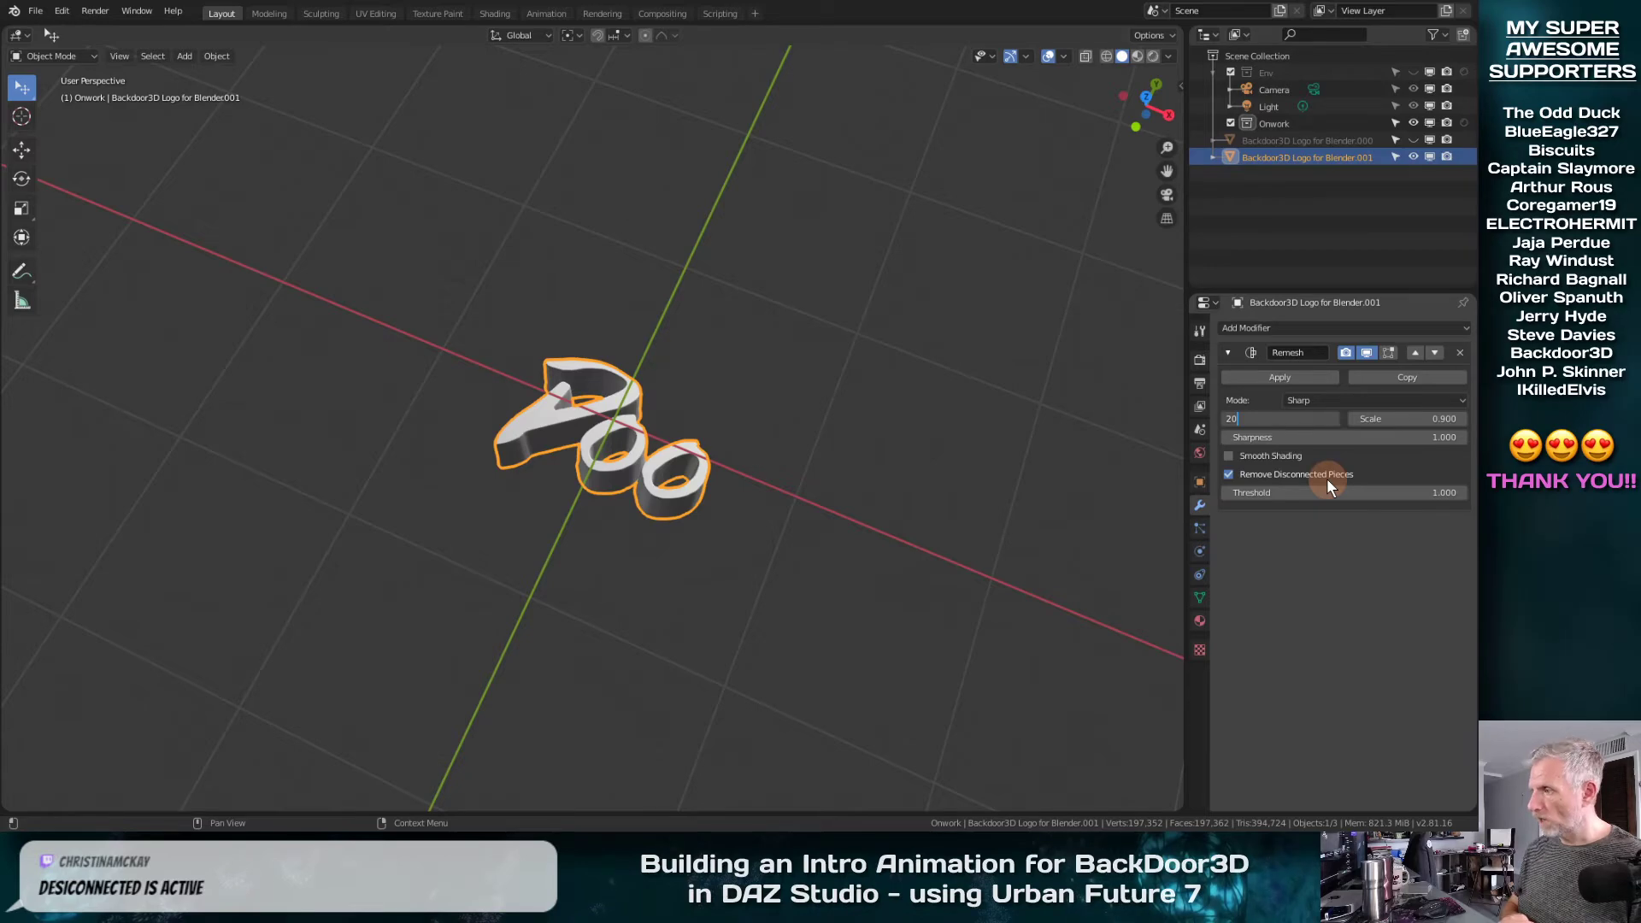
pyautogui.click(1228, 474)
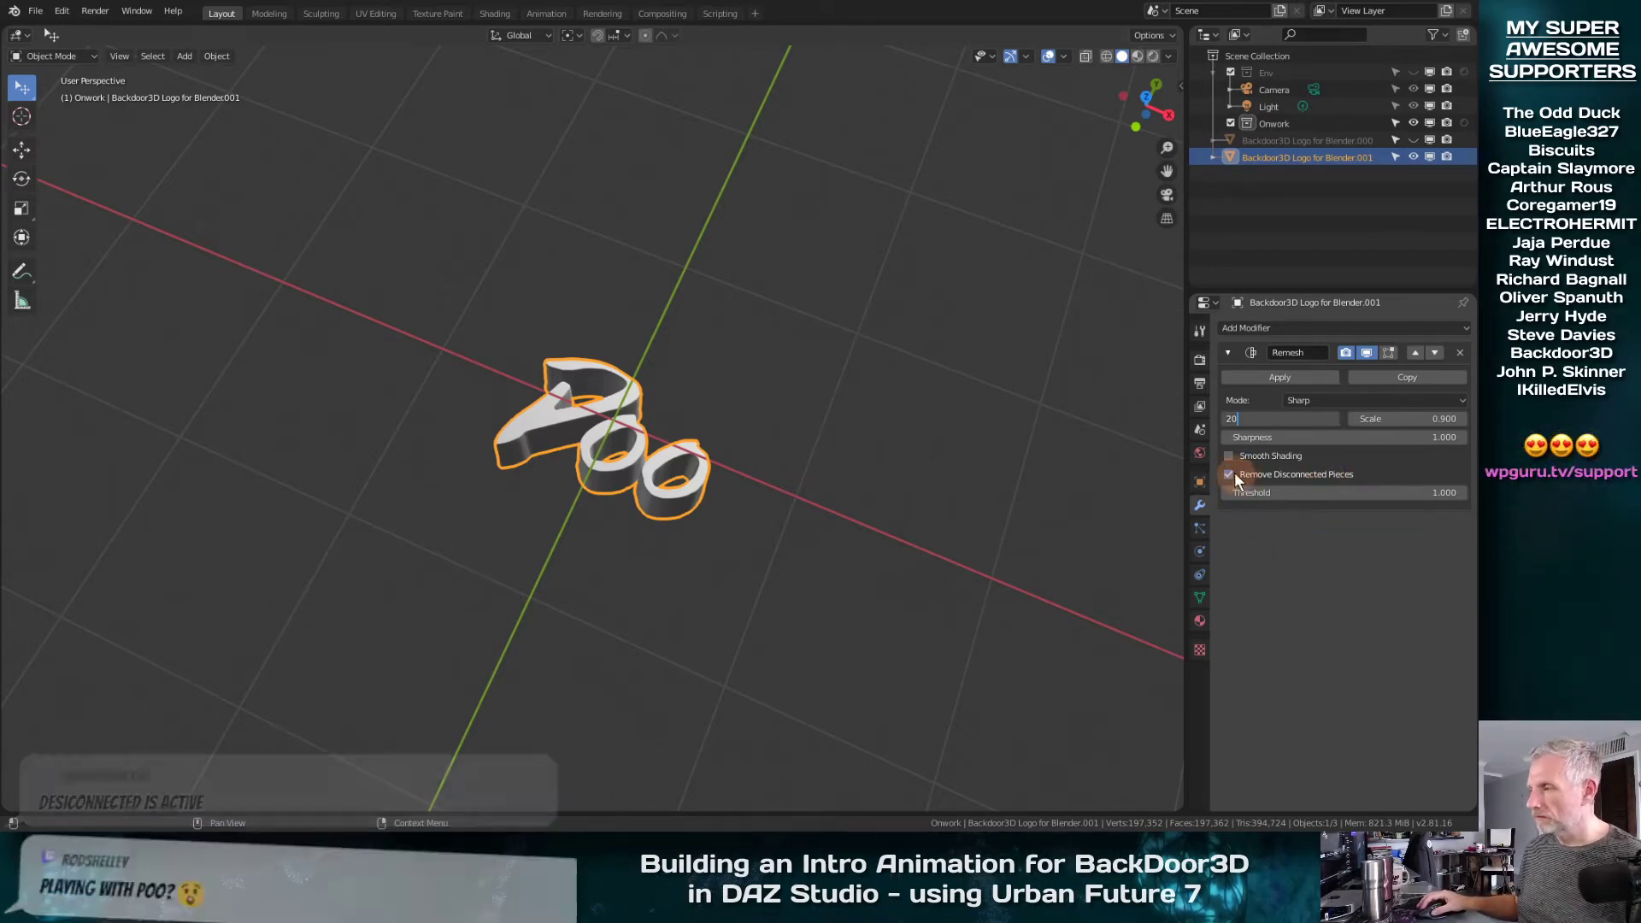
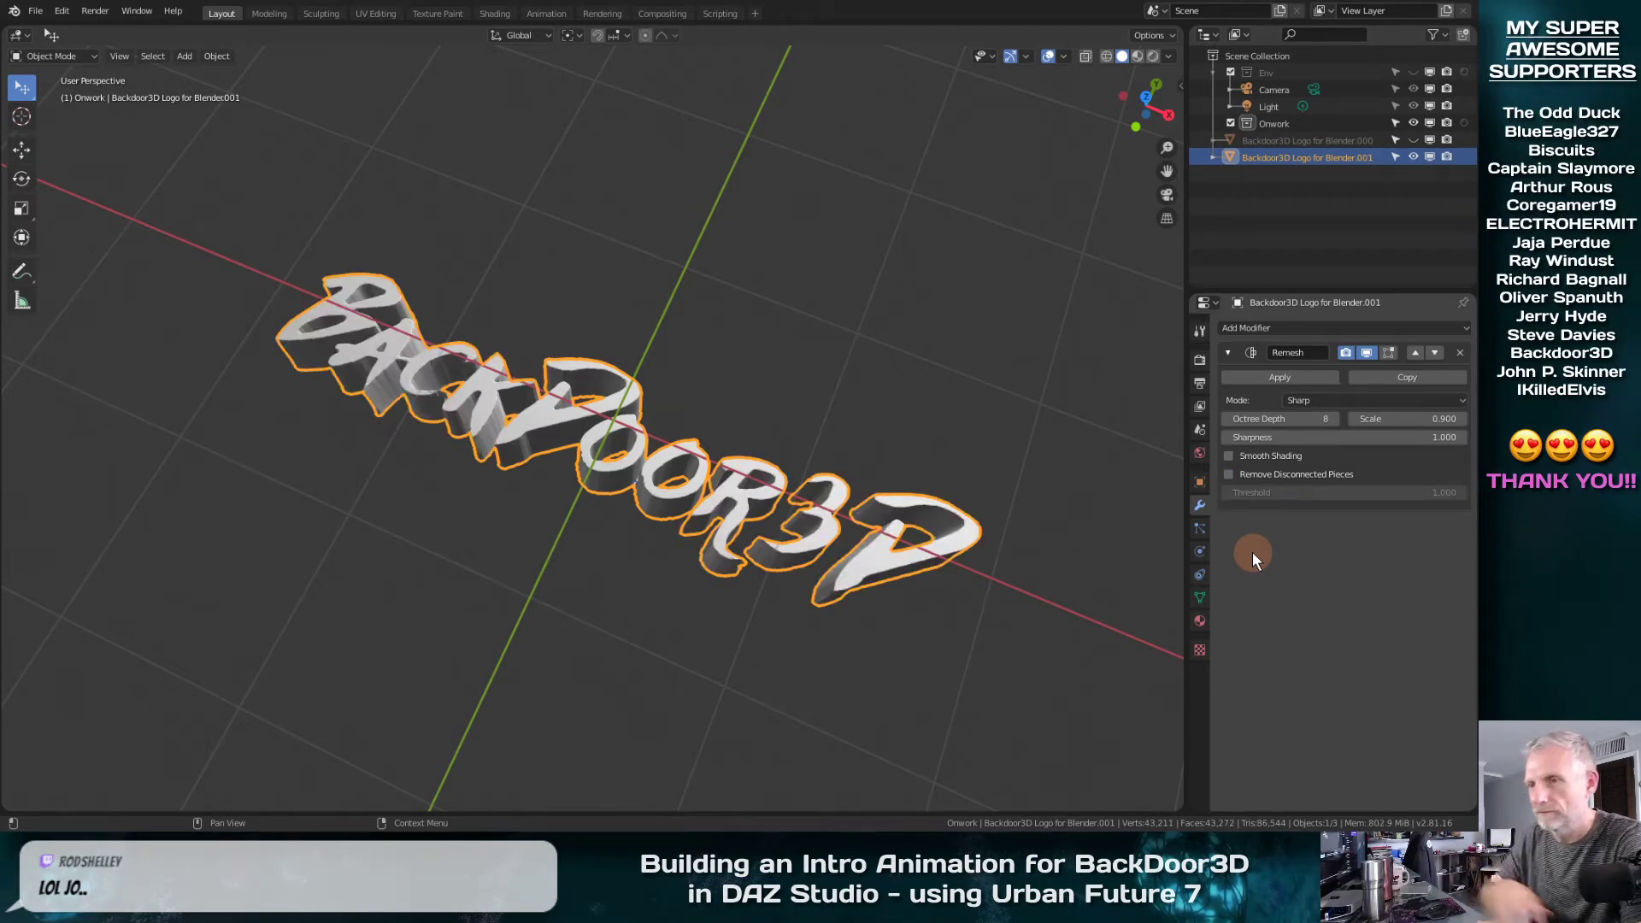
# Turn on the Remesh modifier's Smooth Shading and inspect the logo letters' faces and side walls up close and as a whole
pyautogui.scroll(4, 438, 405)
pyautogui.scroll(1, 440, 409)
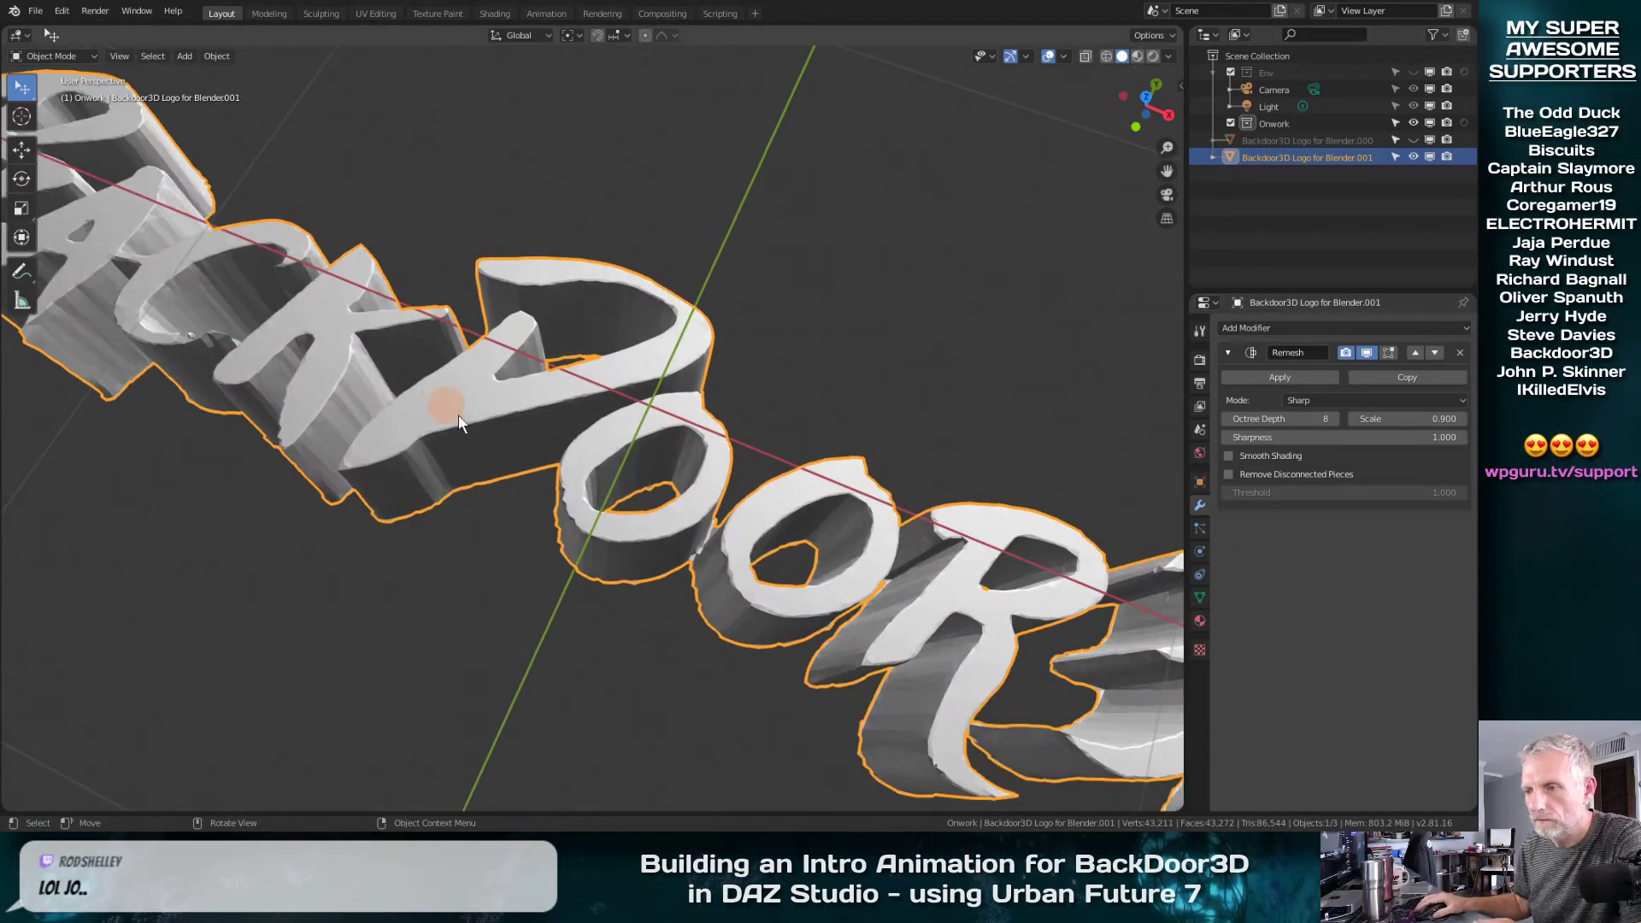
pyautogui.moveTo(540, 532); pyautogui.dragTo(572, 344, button='middle')
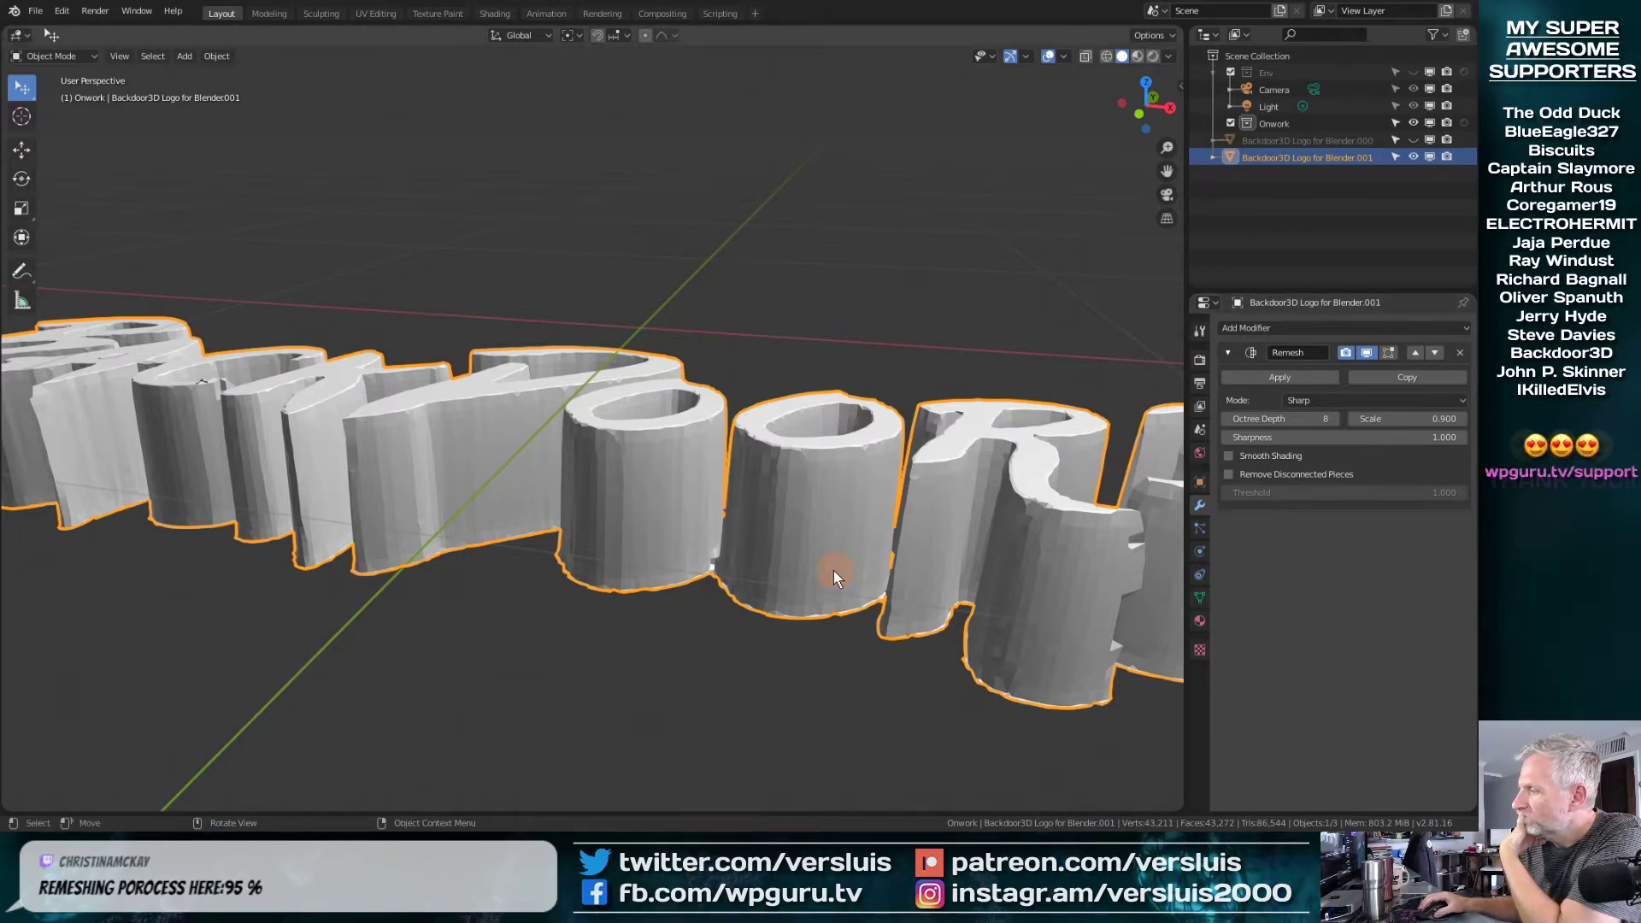
pyautogui.moveTo(648, 516); pyautogui.dragTo(687, 453, button='middle')
pyautogui.scroll(-5, 727, 684)
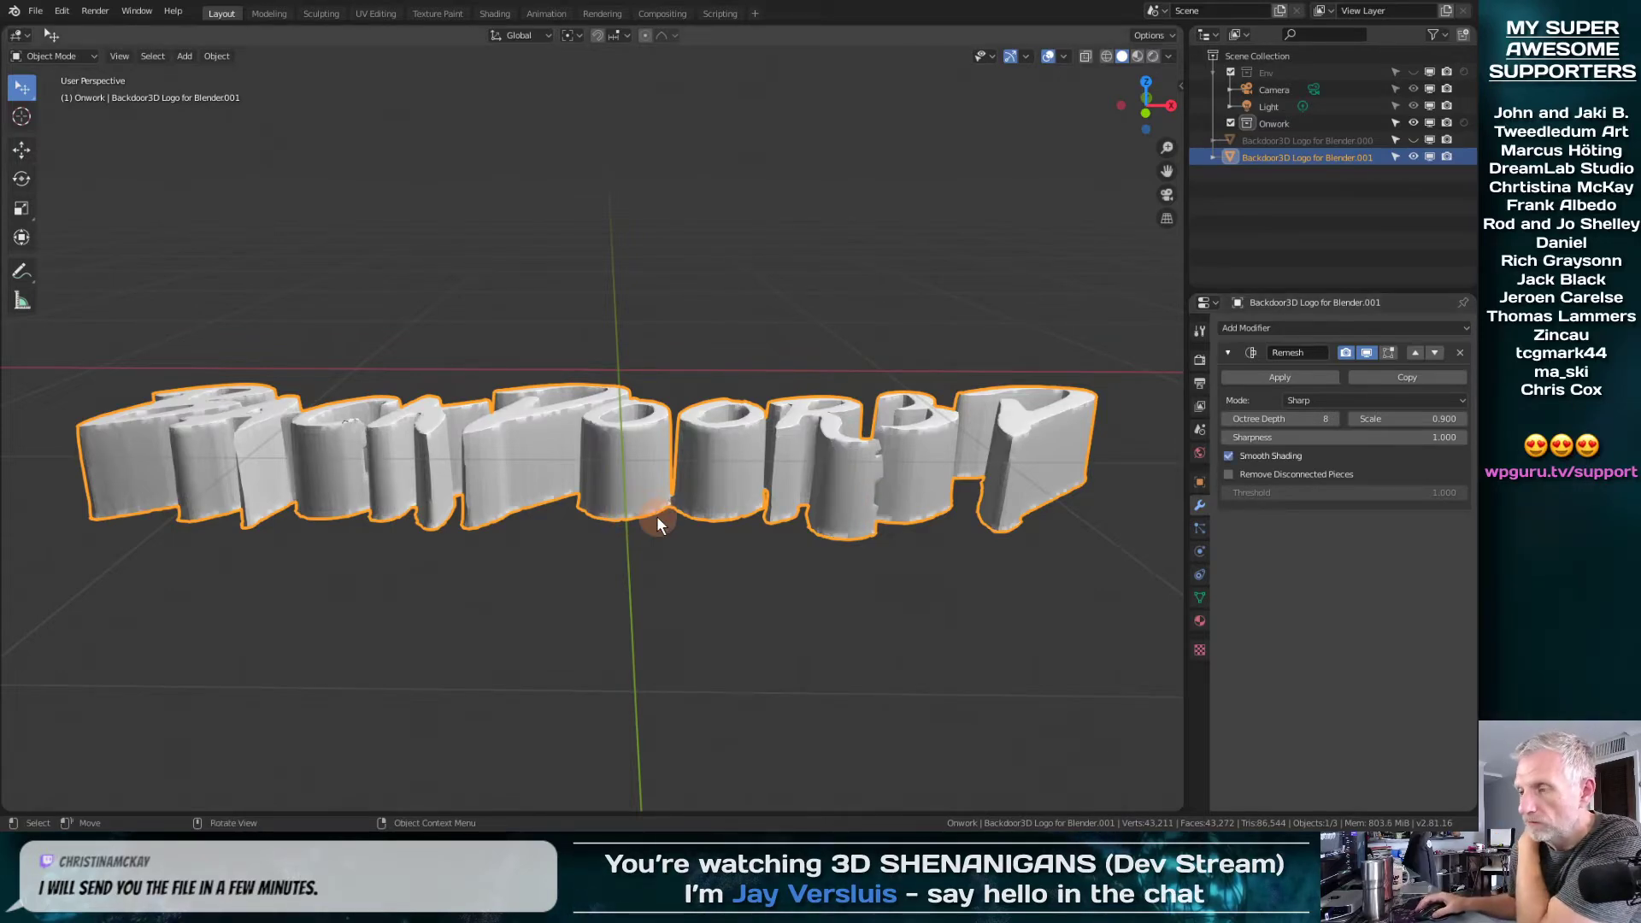
pyautogui.moveTo(654, 499)
pyautogui.mouseDown(button='middle')
pyautogui.moveTo(711, 630)
pyautogui.moveTo(674, 641)
pyautogui.moveTo(667, 495)
pyautogui.moveTo(673, 659)
pyautogui.moveTo(747, 412)
pyautogui.moveTo(800, 389)
pyautogui.moveTo(838, 443)
pyautogui.moveTo(778, 446)
pyautogui.moveTo(701, 505)
pyautogui.moveTo(703, 465)
pyautogui.moveTo(600, 473)
pyautogui.mouseUp(button='middle')
pyautogui.scroll(5, 677, 610)
pyautogui.scroll(3, 779, 450)
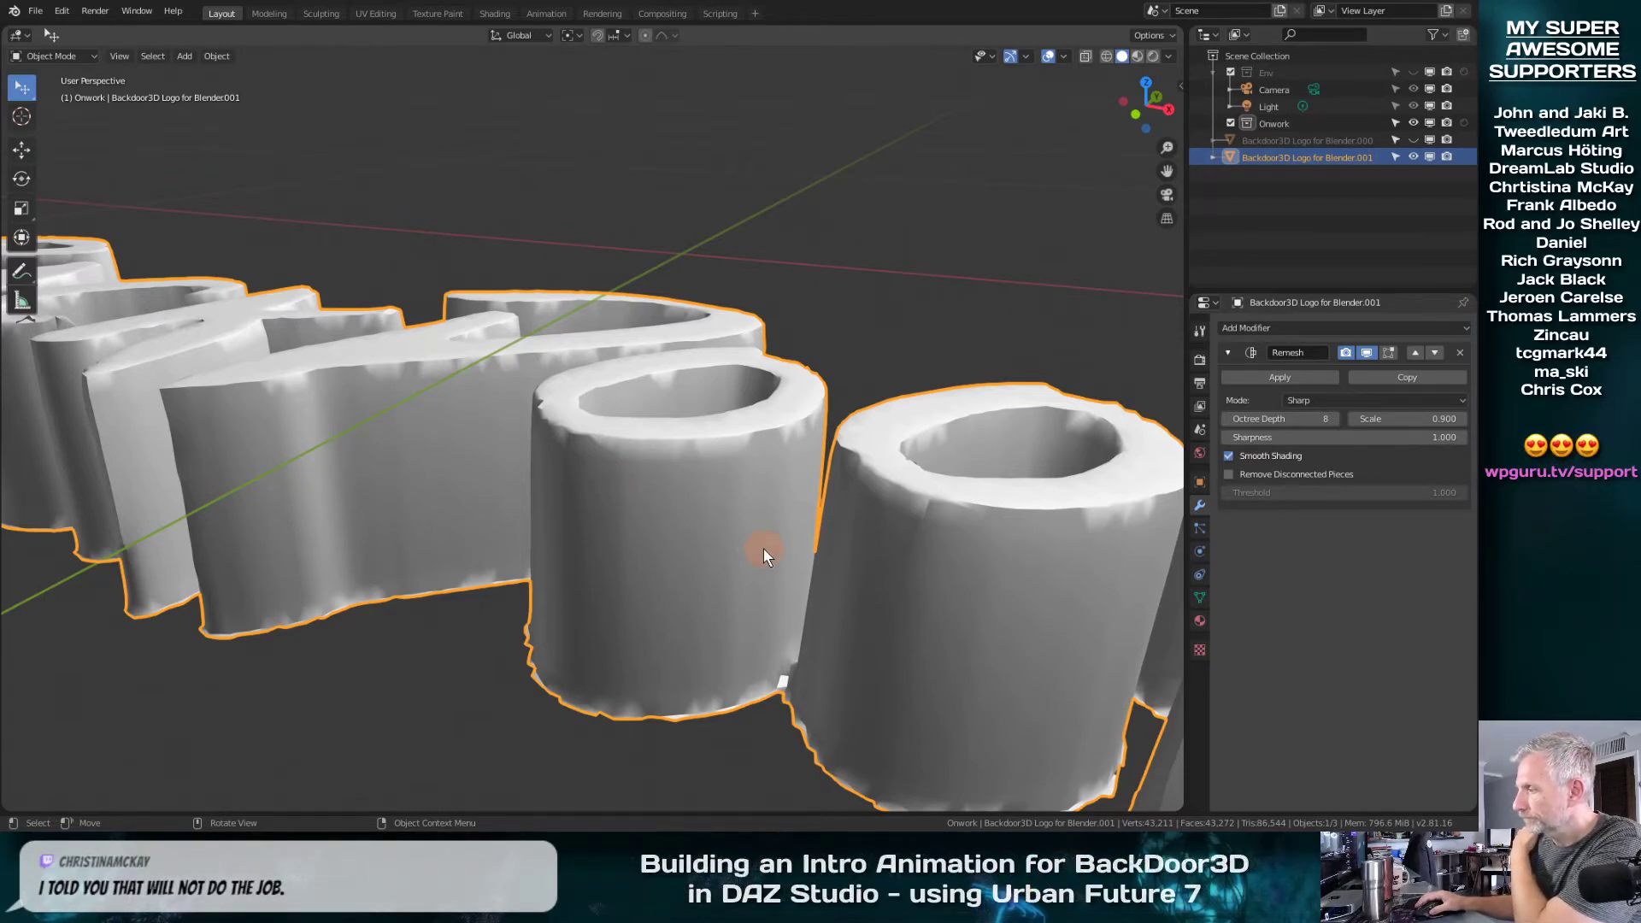
pyautogui.moveTo(762, 550); pyautogui.dragTo(812, 607, button='middle')
pyautogui.scroll(-5, 843, 601)
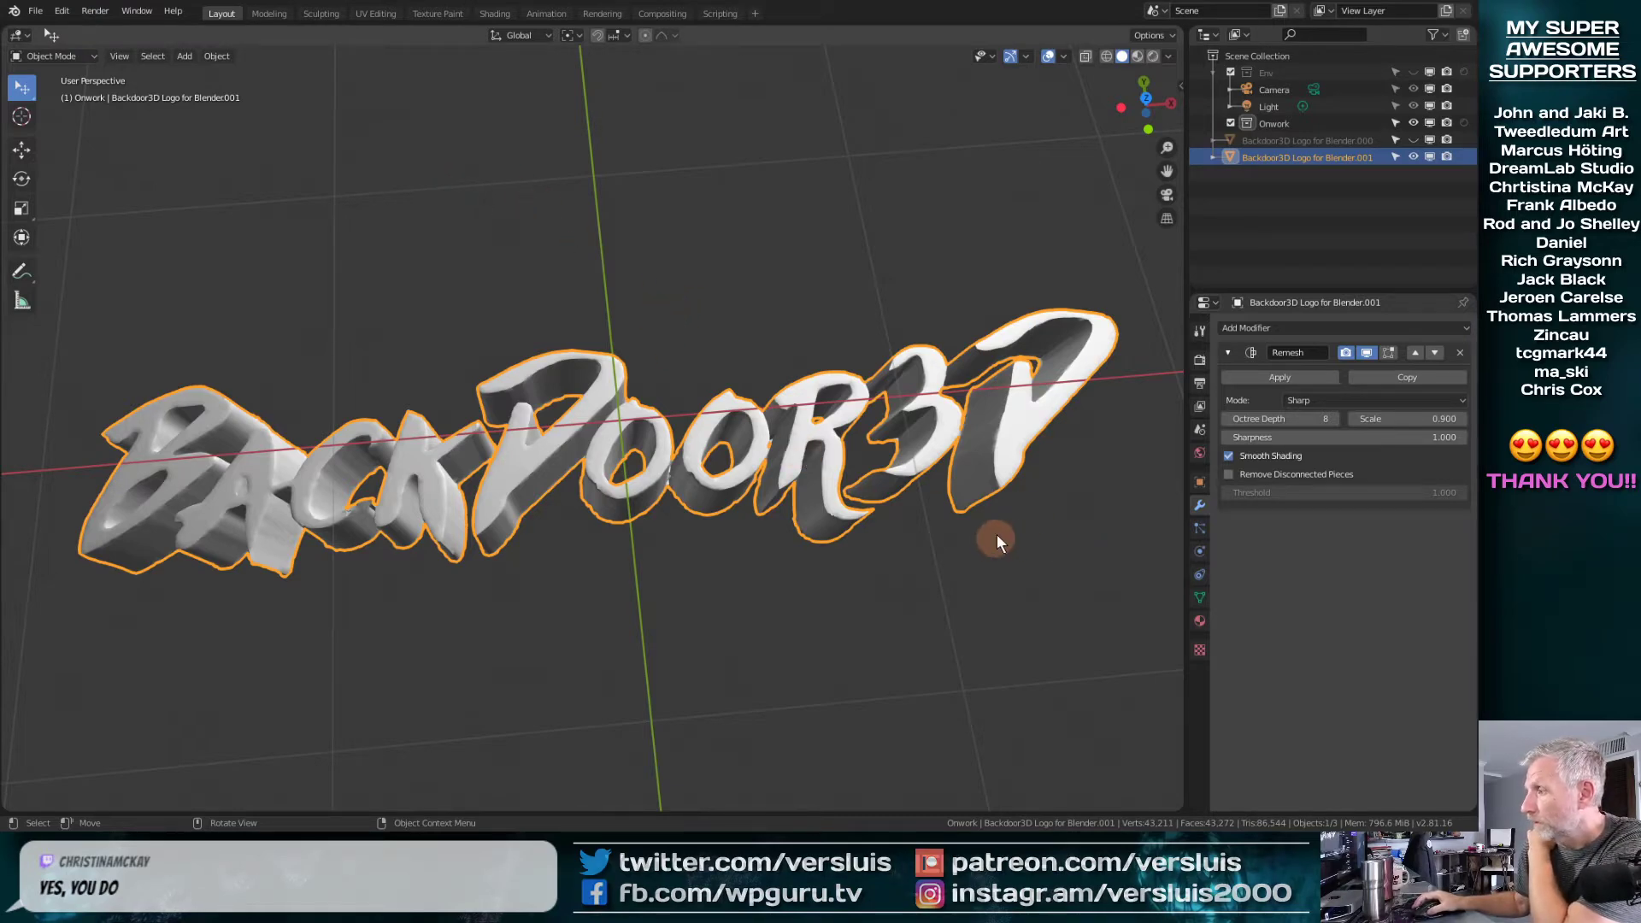
pyautogui.moveTo(943, 496); pyautogui.dragTo(932, 397, button='middle')
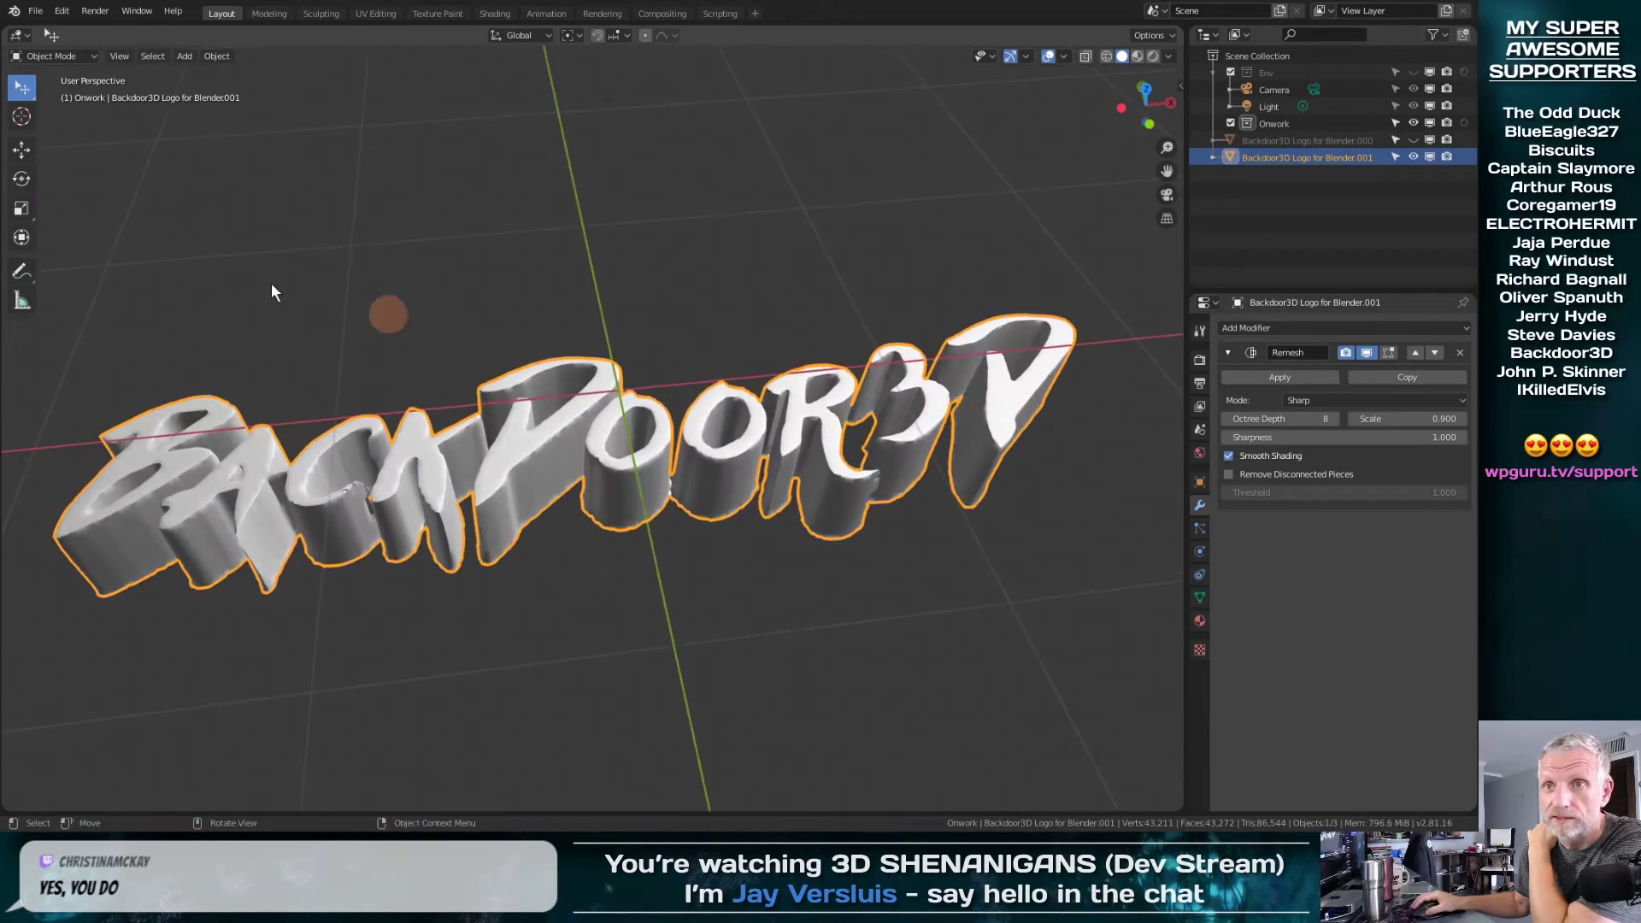
# Export the remeshed logo as a Wavefront OBJ named Backdoor v3.obj in the Geometry folder, with the scale set to 100
pyautogui.click(36, 12)
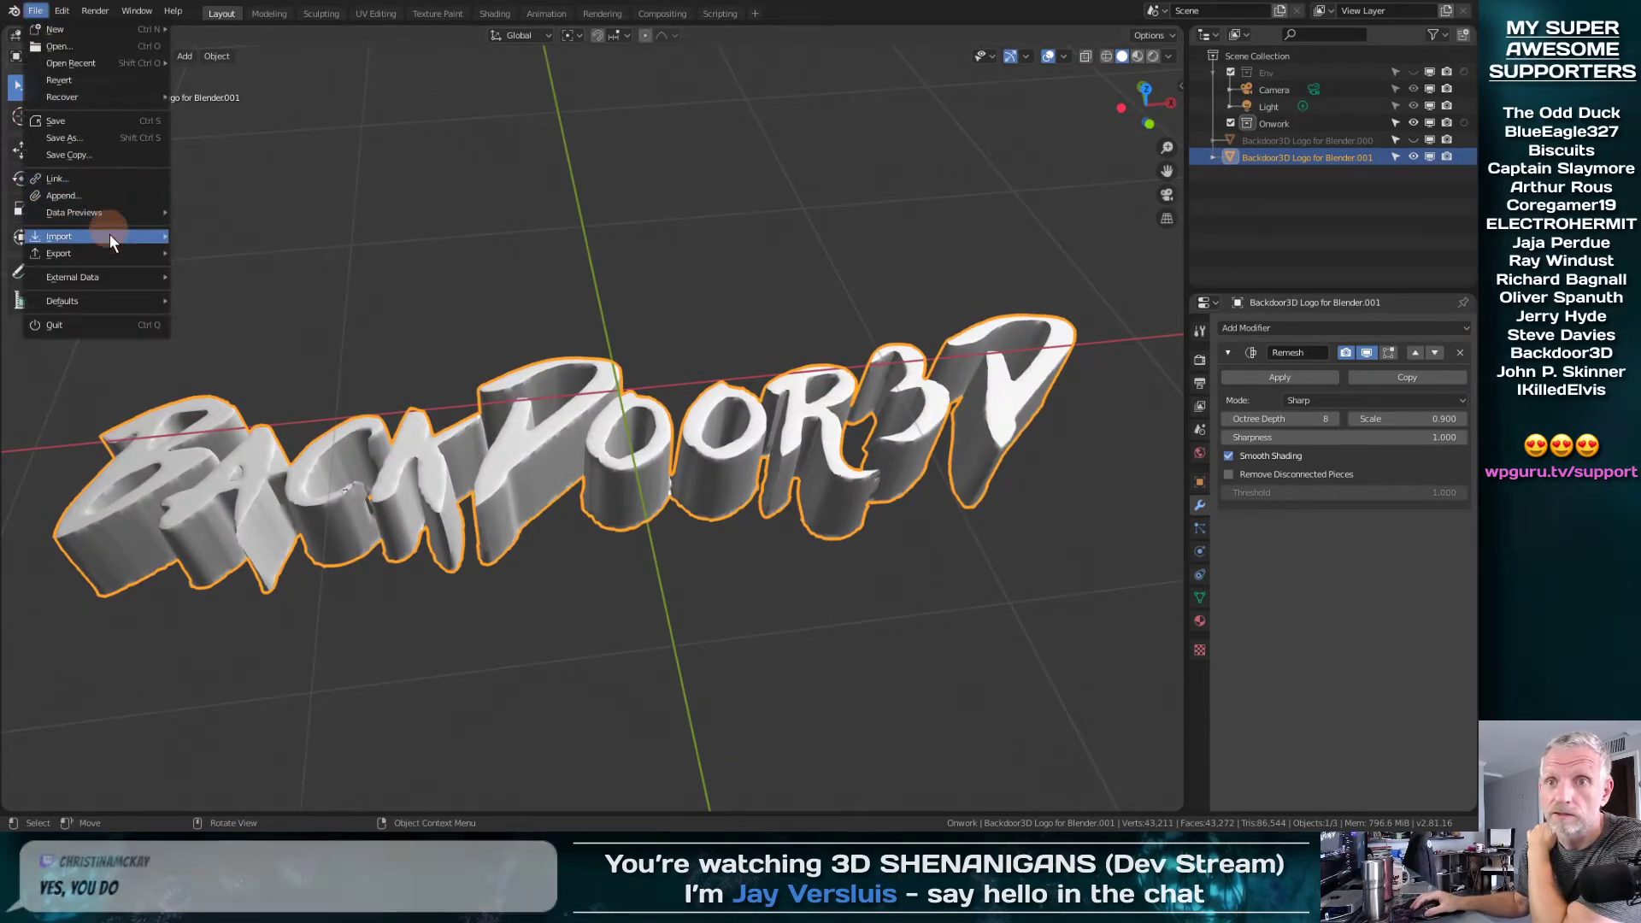
pyautogui.moveTo(111, 253)
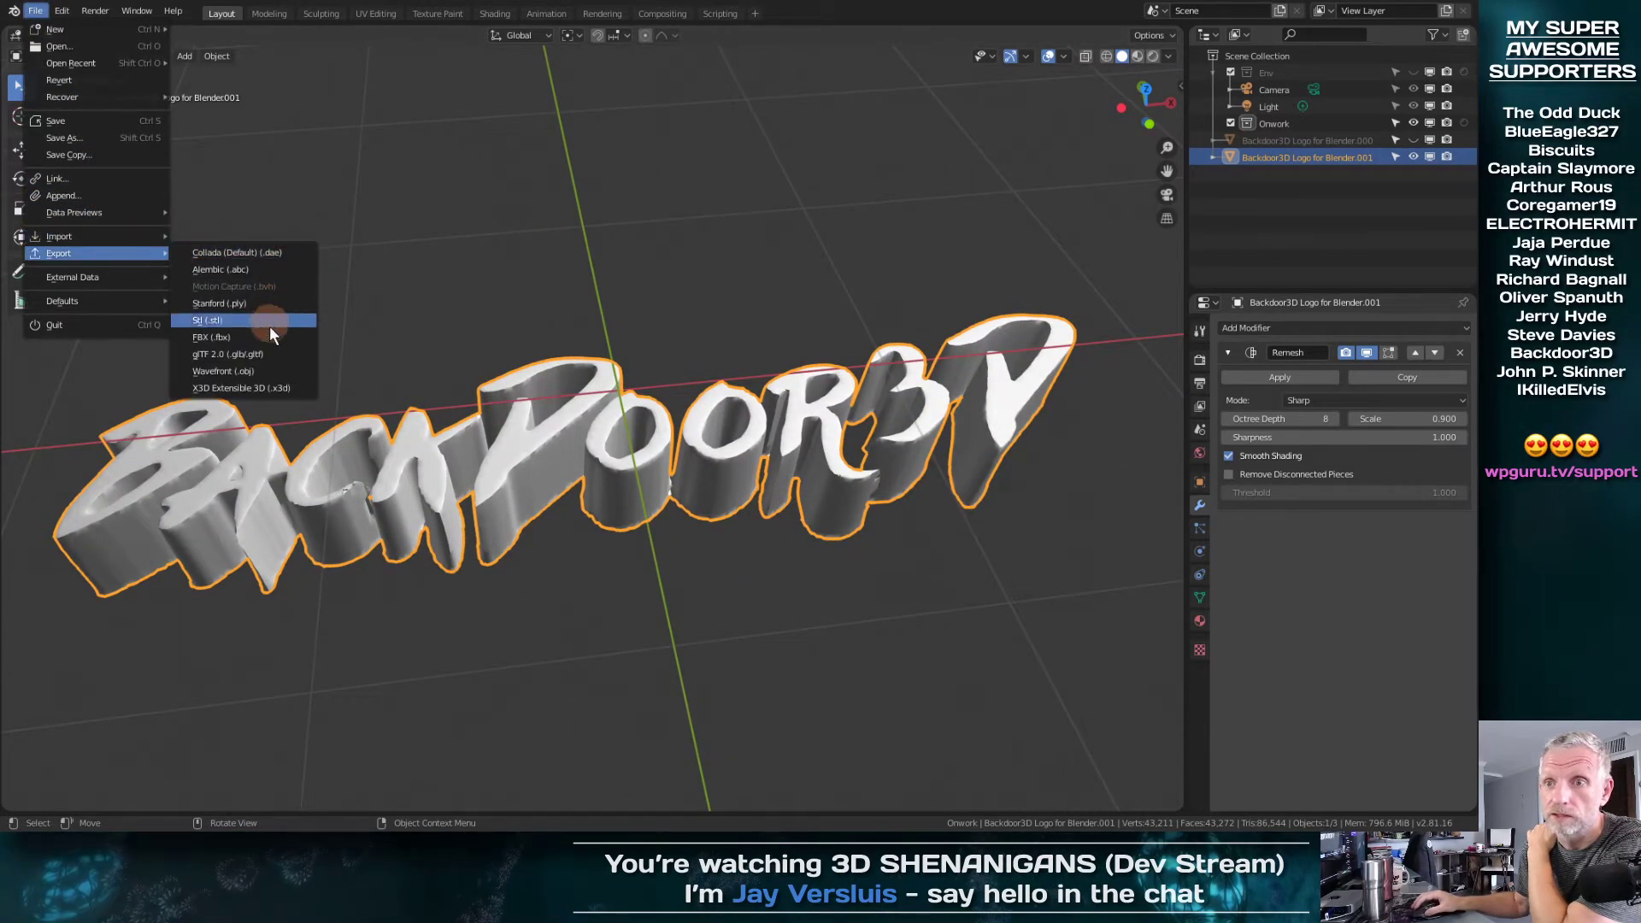
pyautogui.click(272, 371)
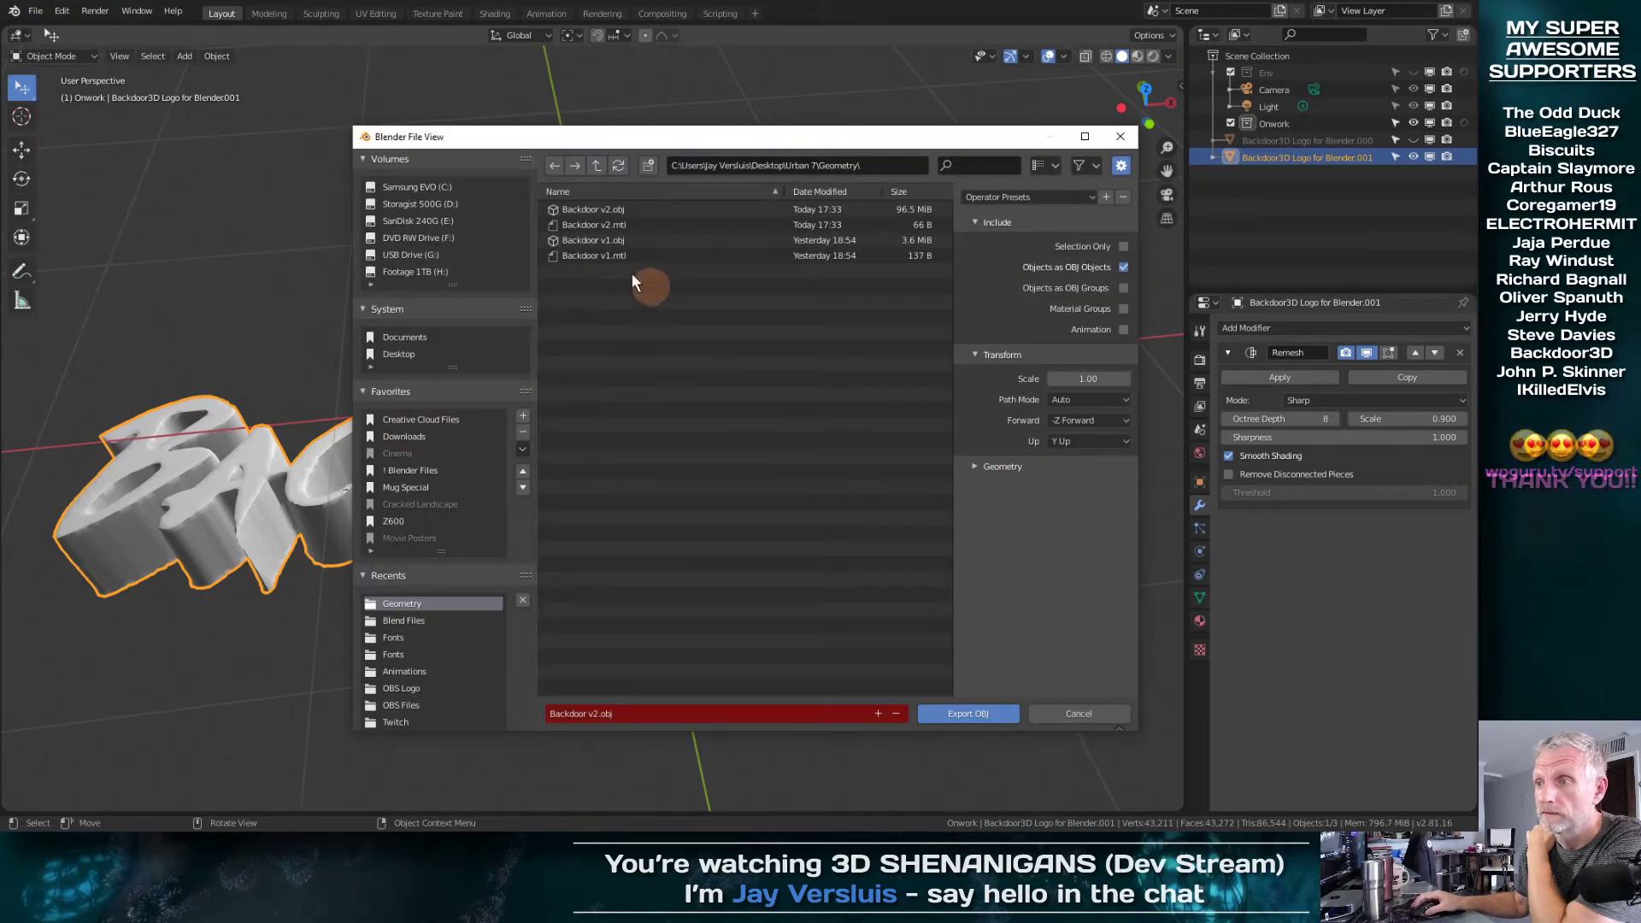
pyautogui.click(580, 214)
pyautogui.click(578, 212)
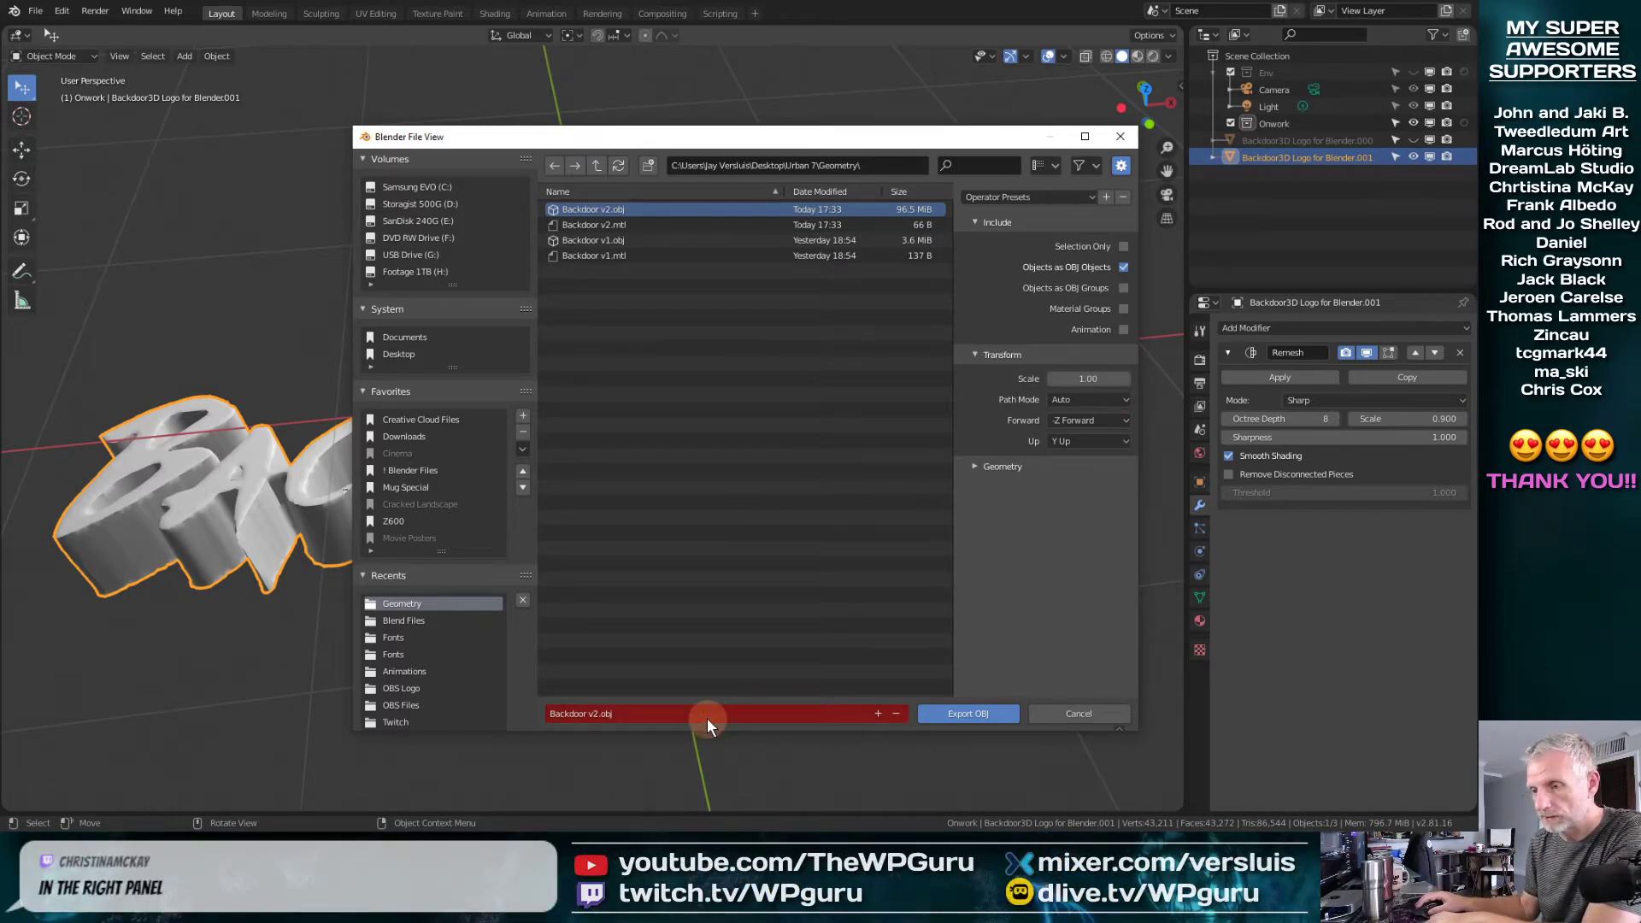
pyautogui.press('KP_Add')
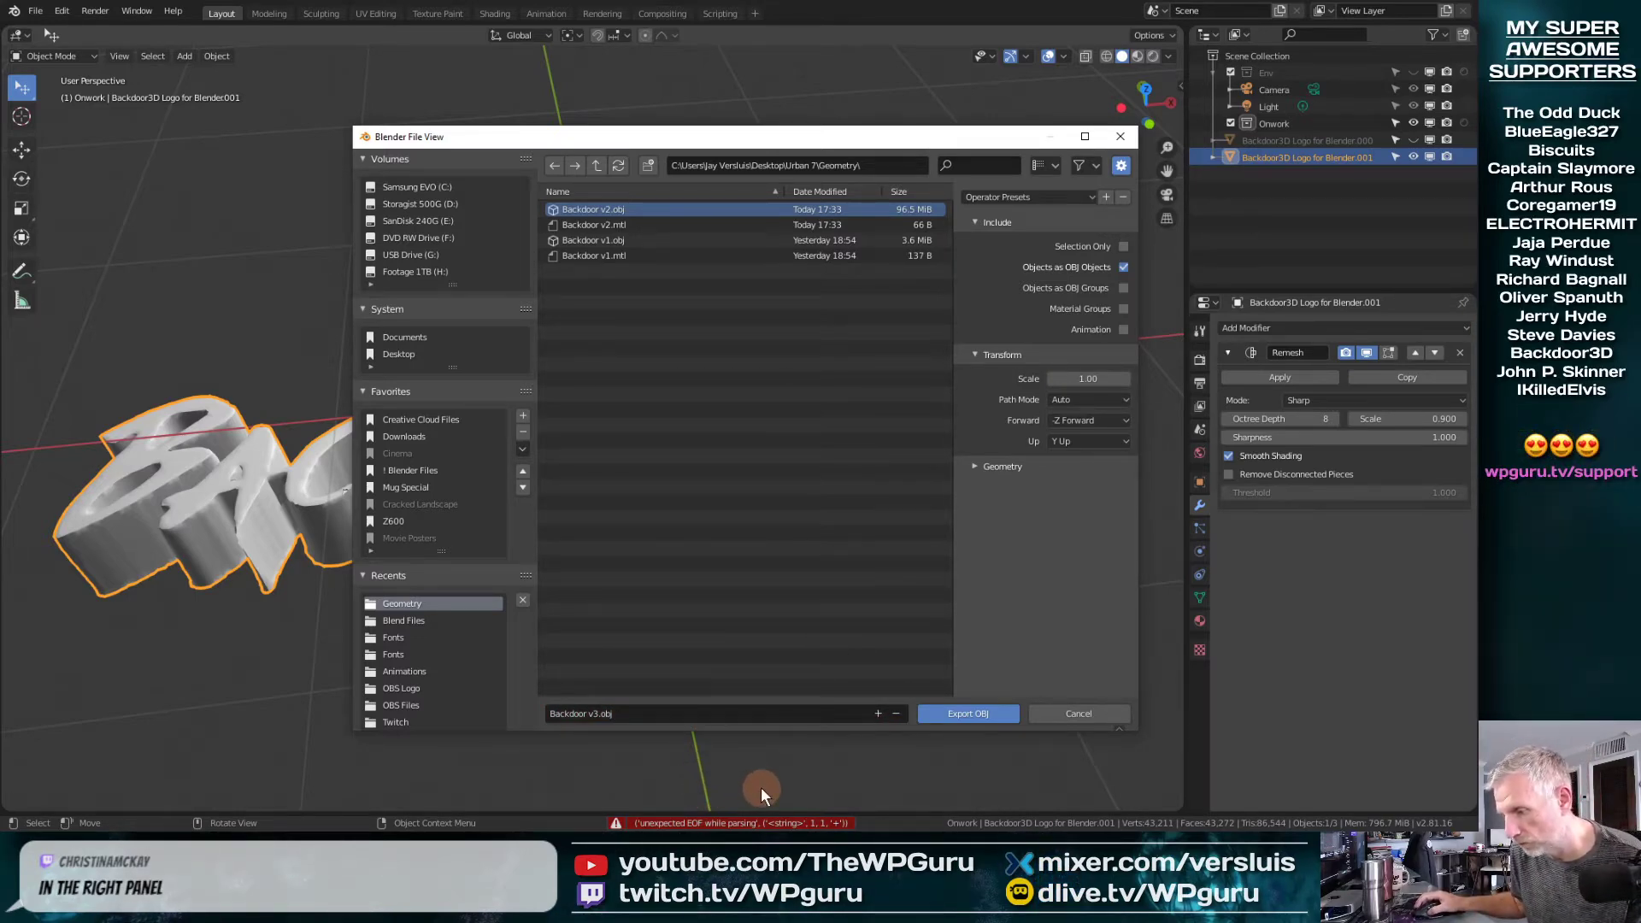
pyautogui.click(1098, 380)
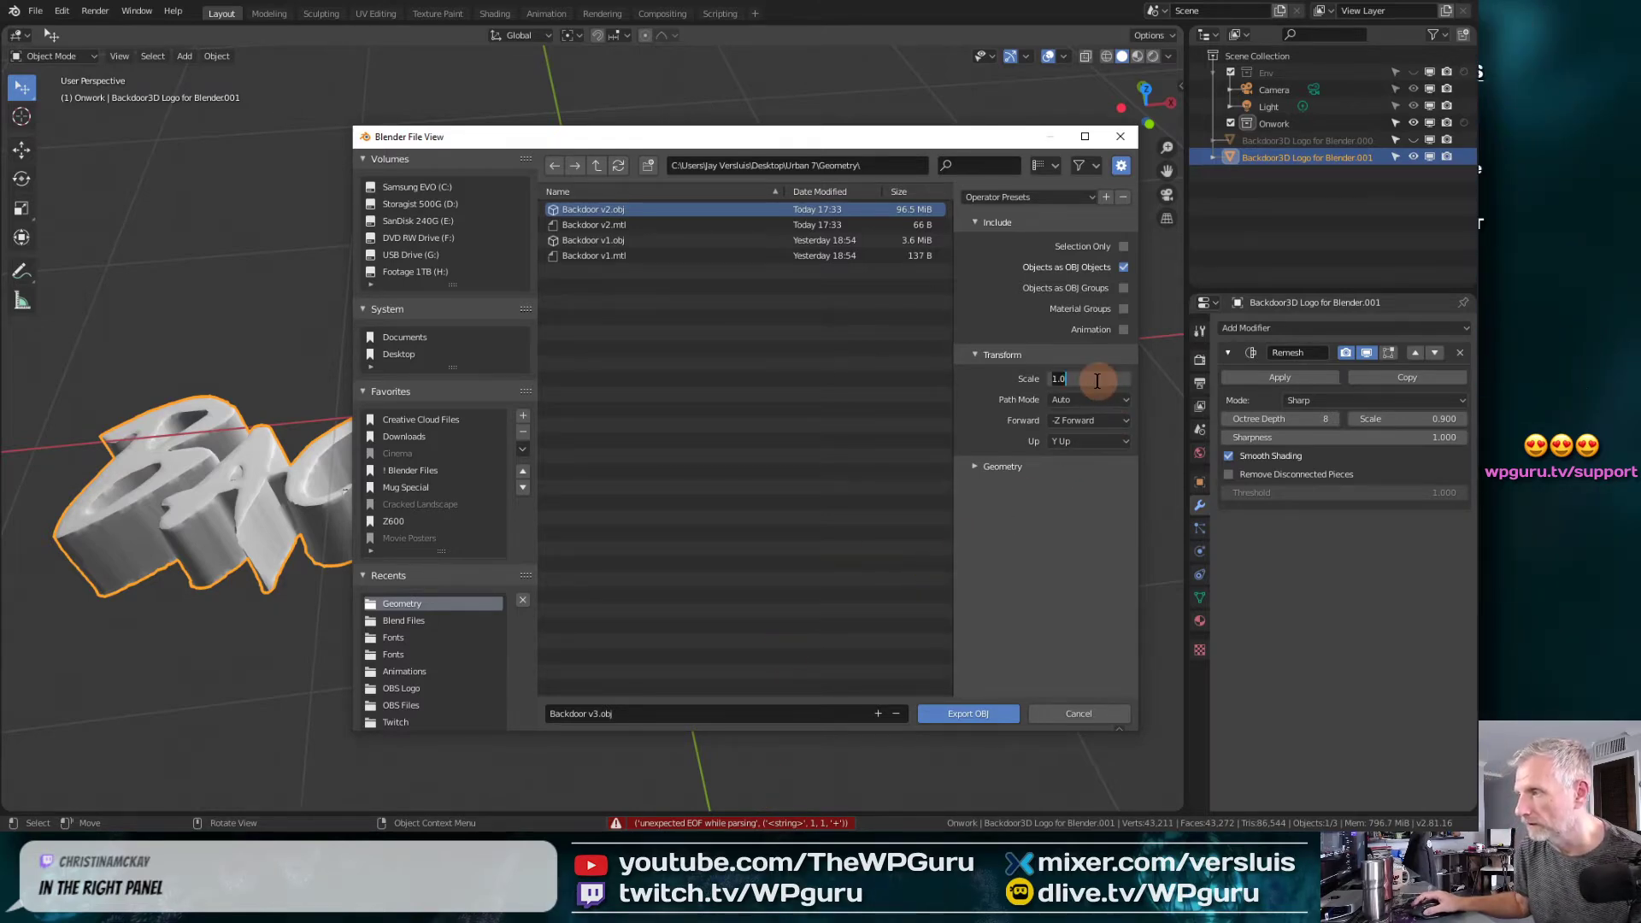
pyautogui.press('Return')
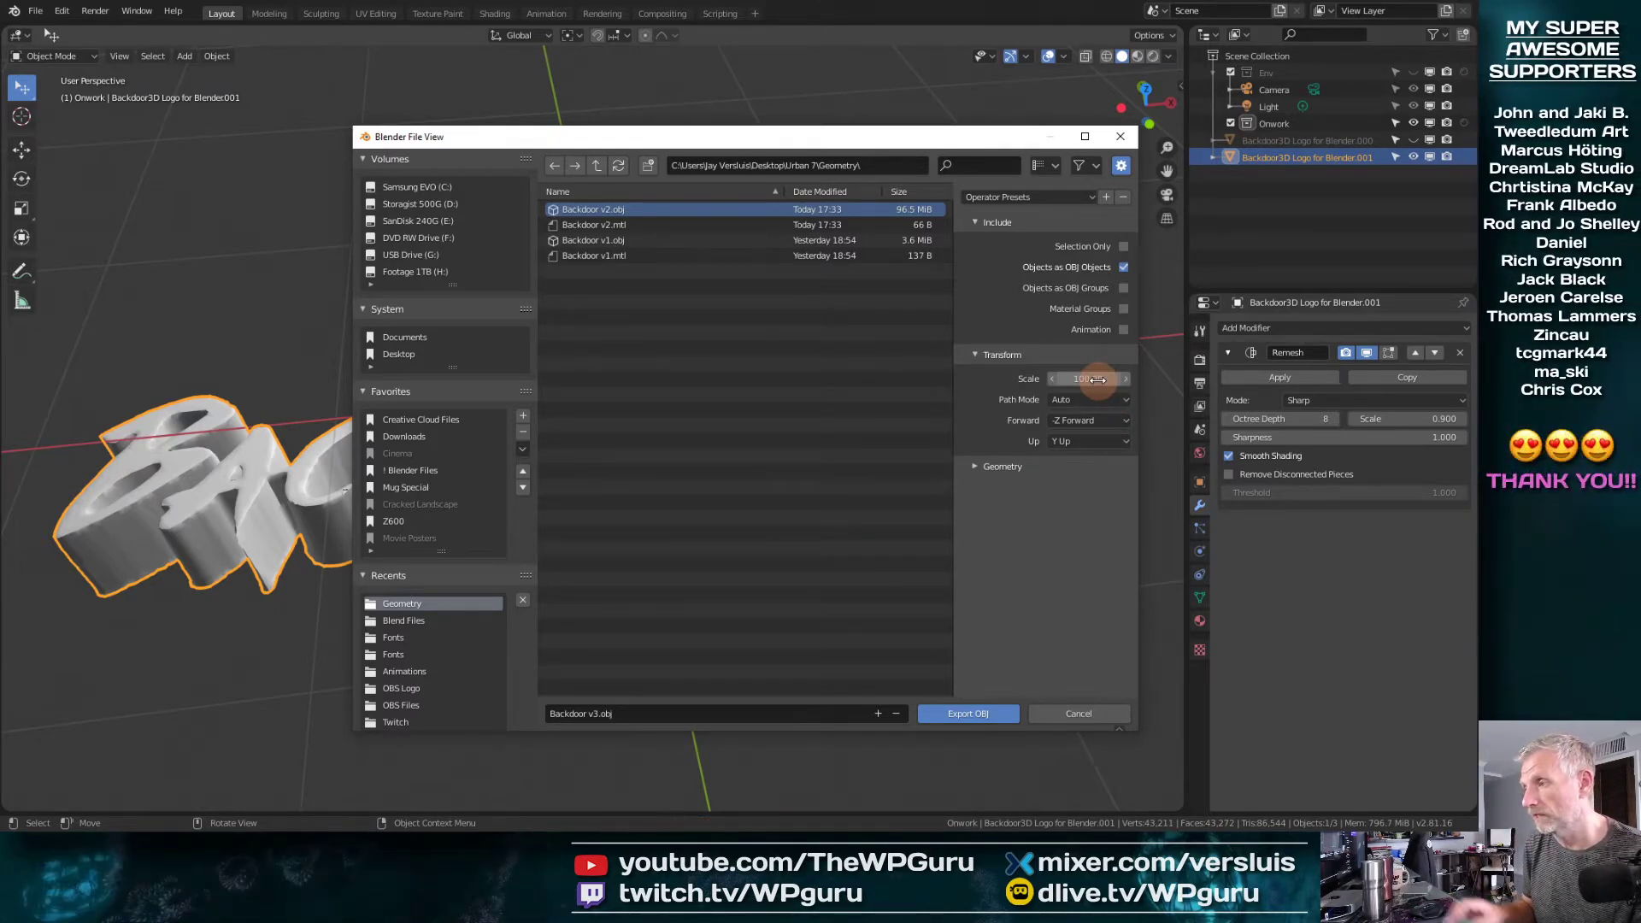
pyautogui.click(988, 714)
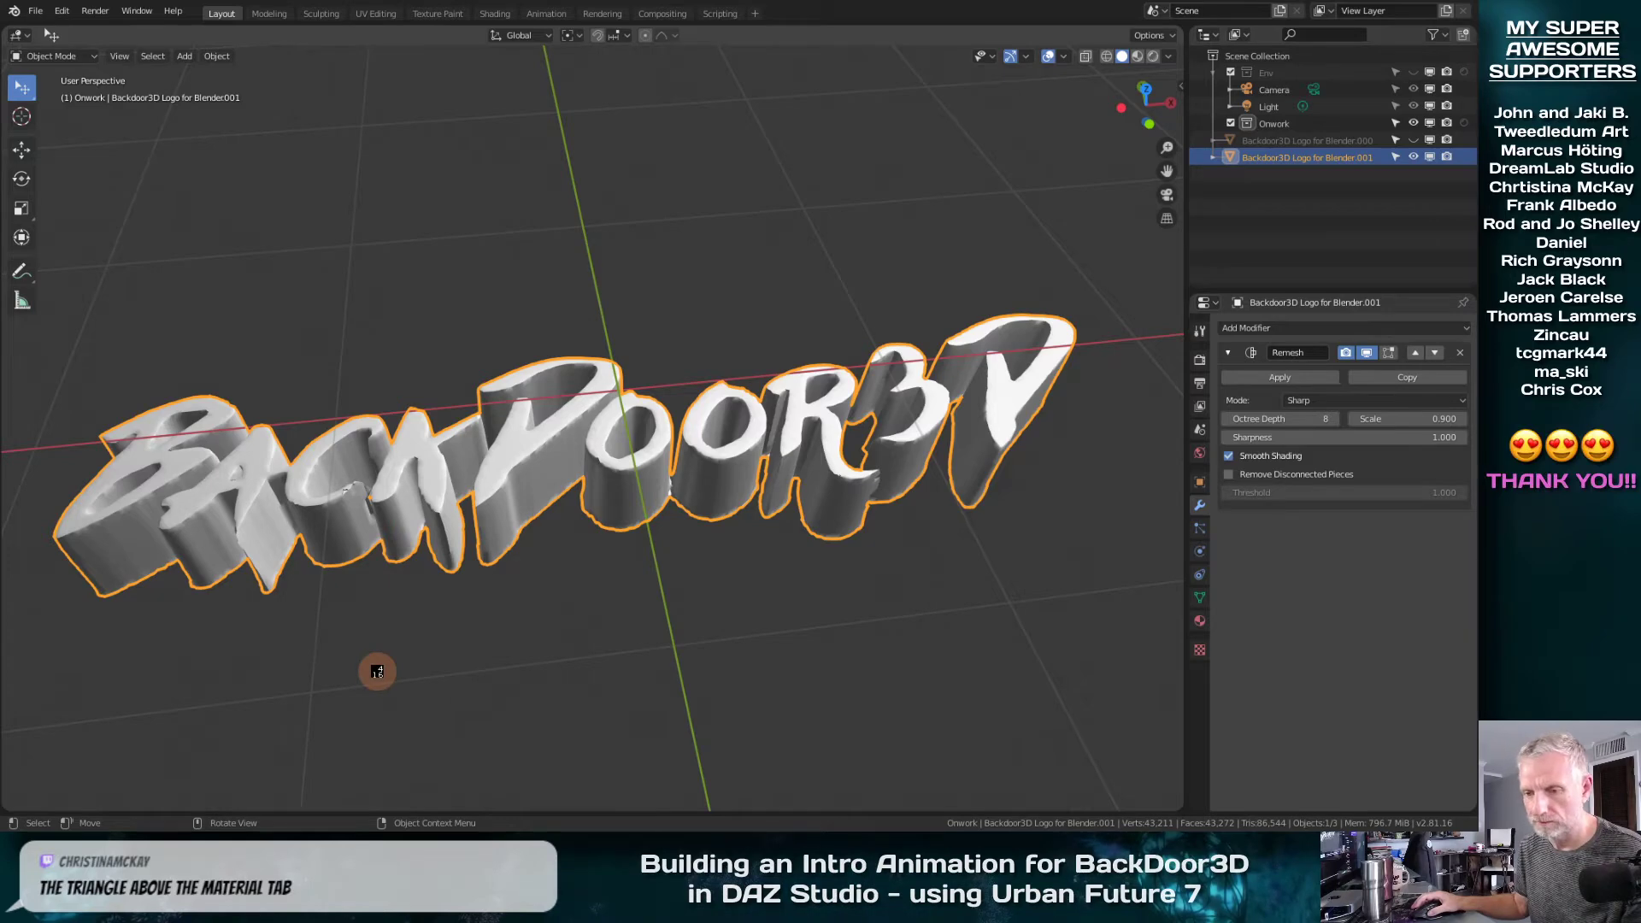
# Switch to DAZ Studio and import Backdoor v3.obj into the Urban v5 scene, accepting the OBJ import options
pyautogui.hotkey('alt', 'Tab')
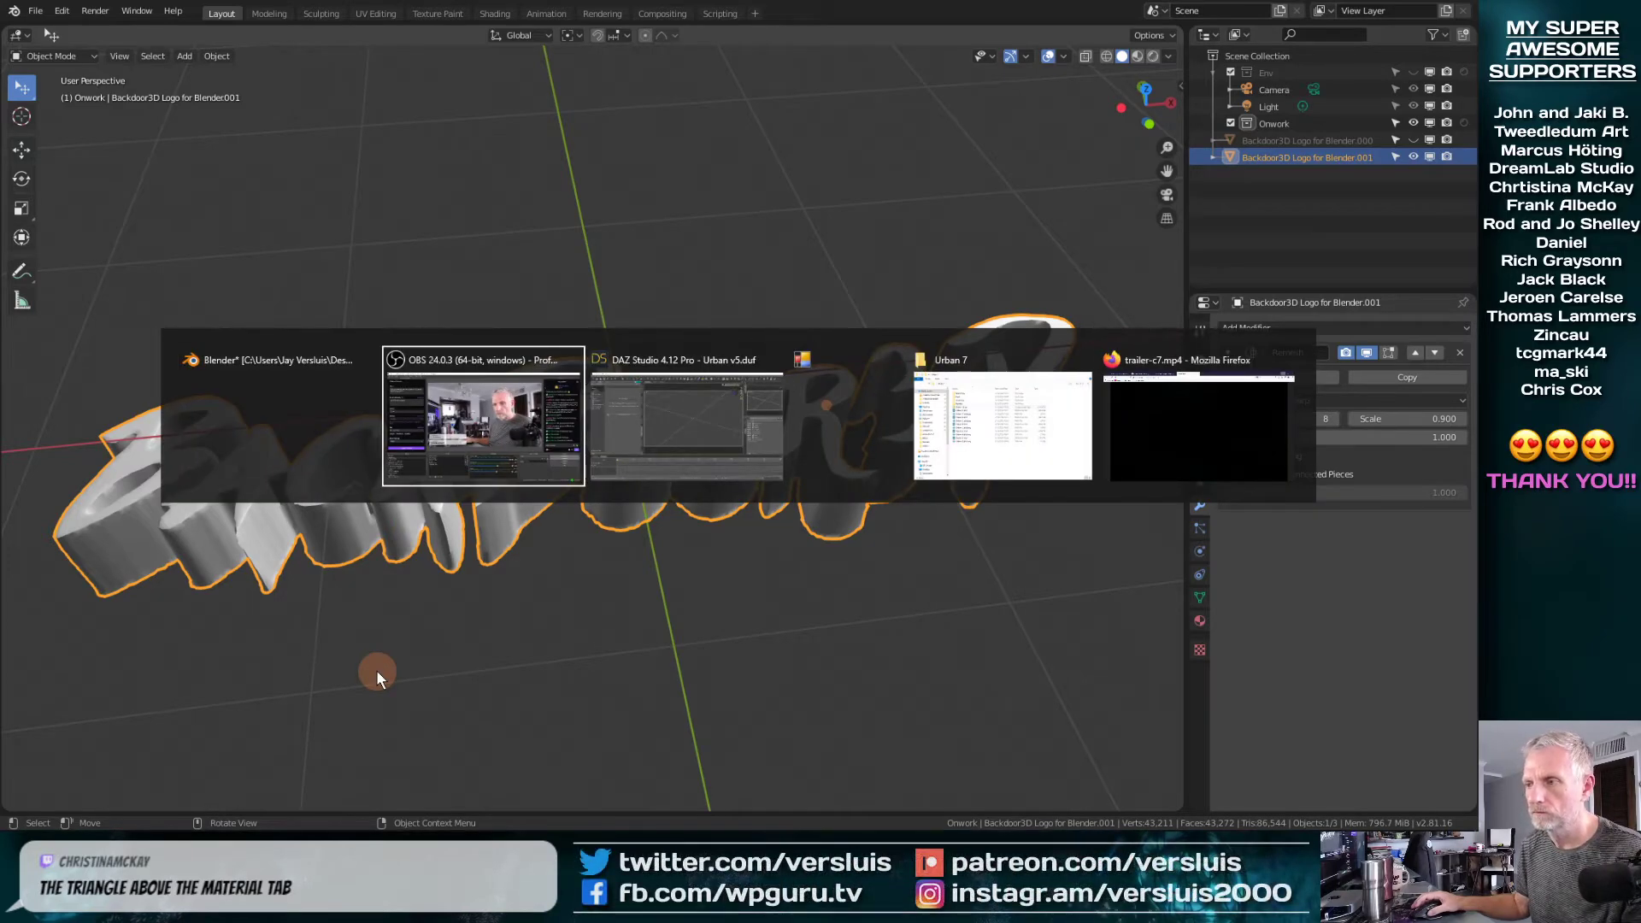
pyautogui.hotkey('alt', 'Tab')
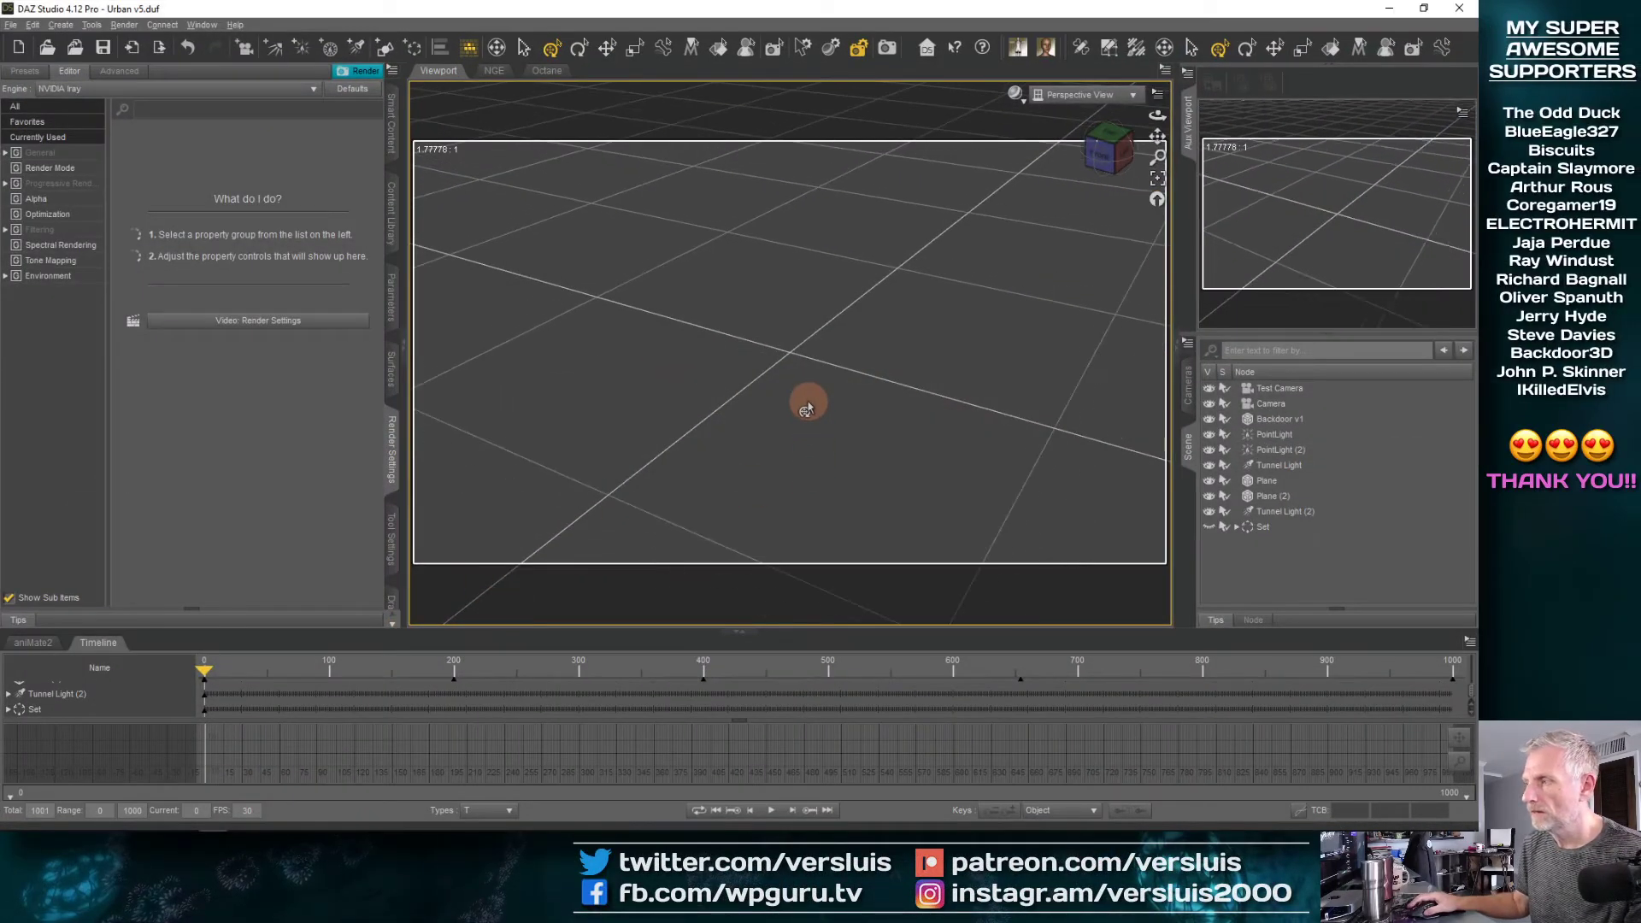
pyautogui.click(10, 24)
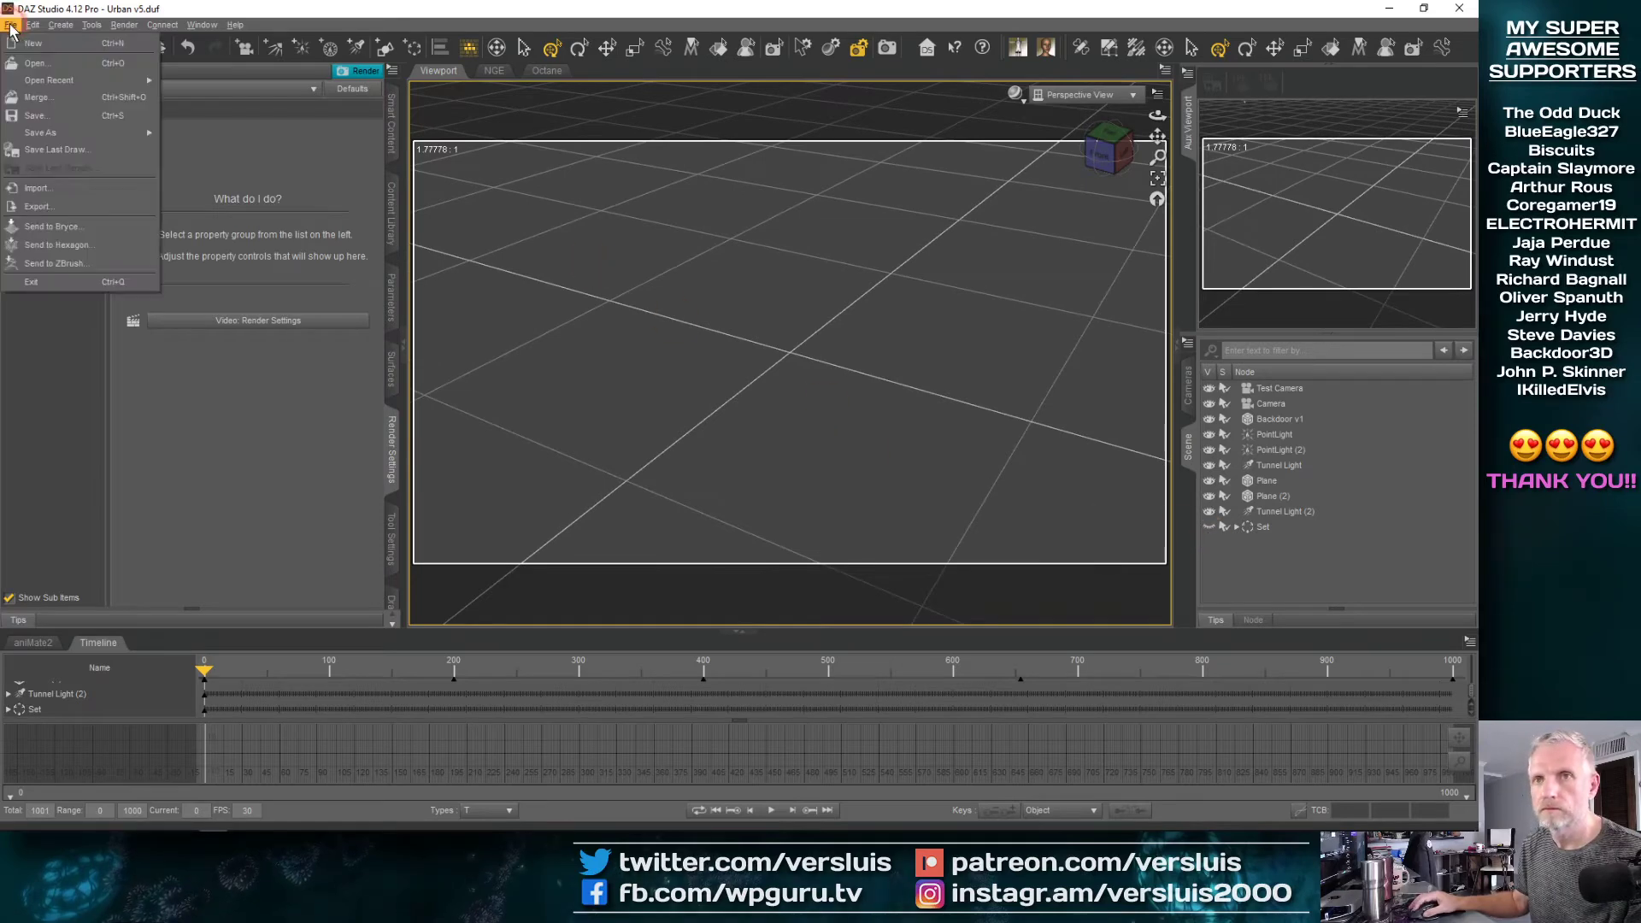
pyautogui.click(34, 205)
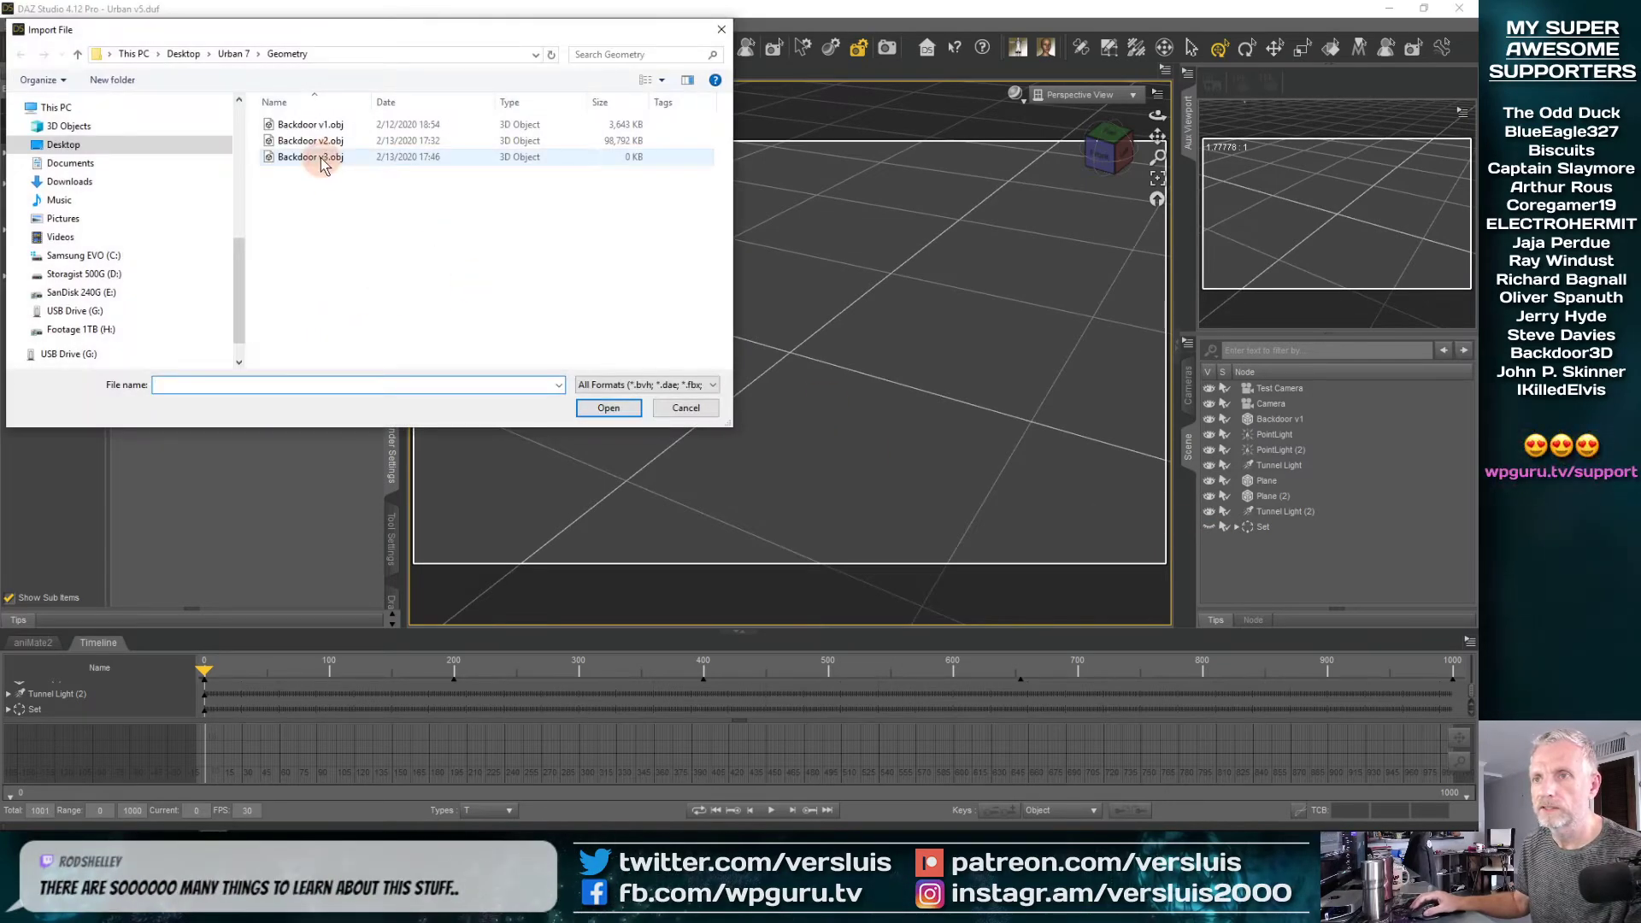
pyautogui.click(418, 157)
pyautogui.click(607, 408)
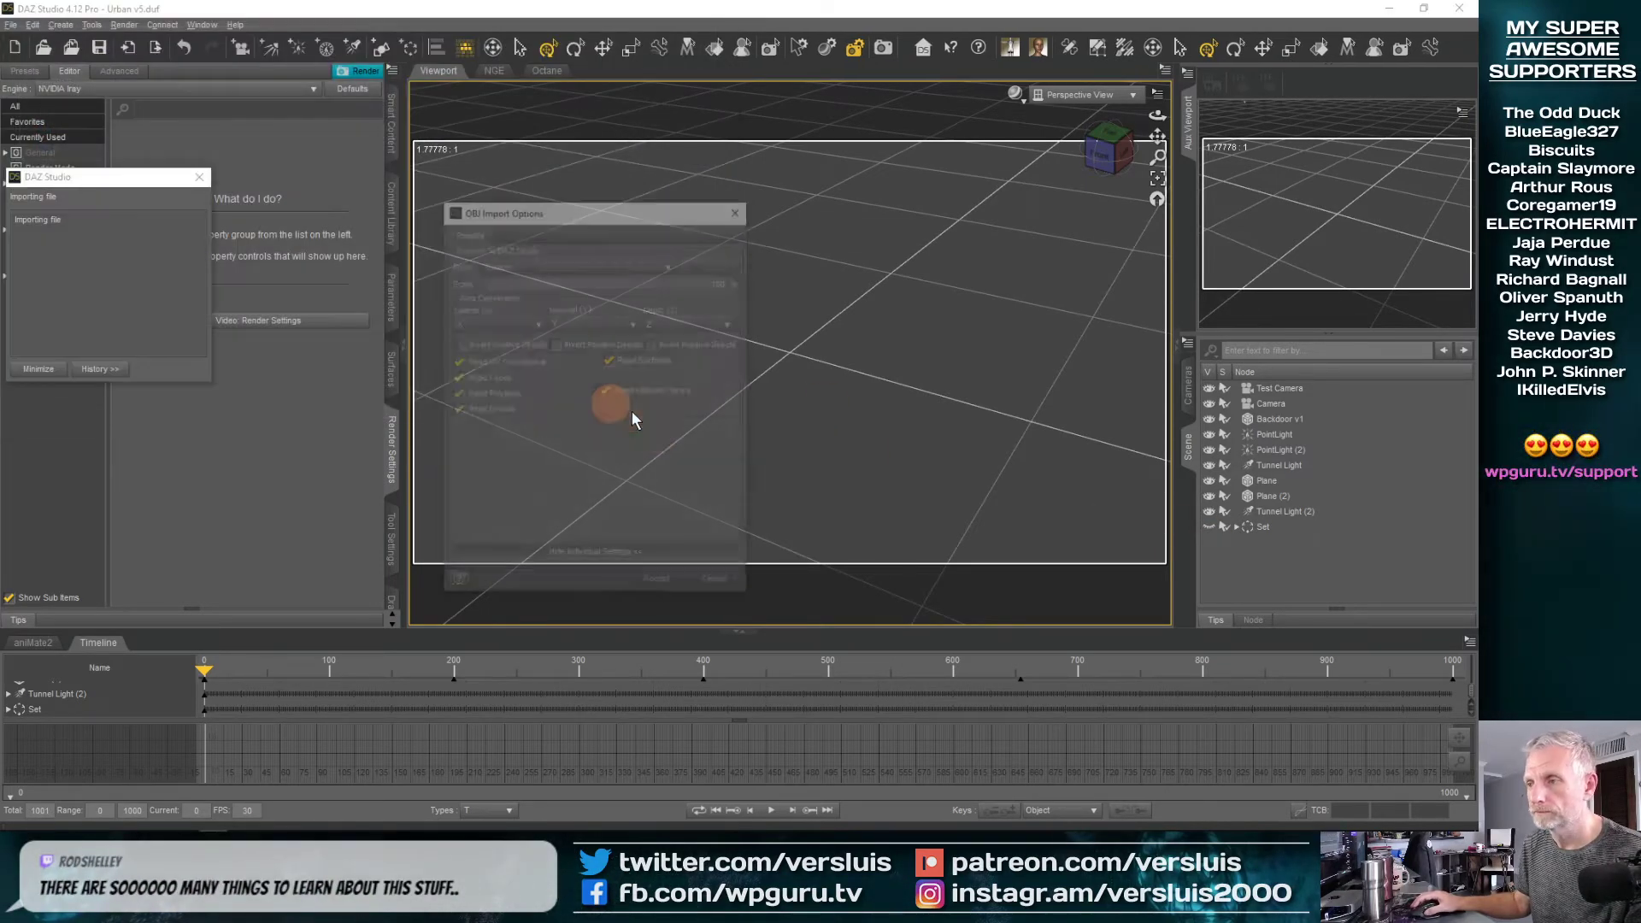
pyautogui.click(653, 582)
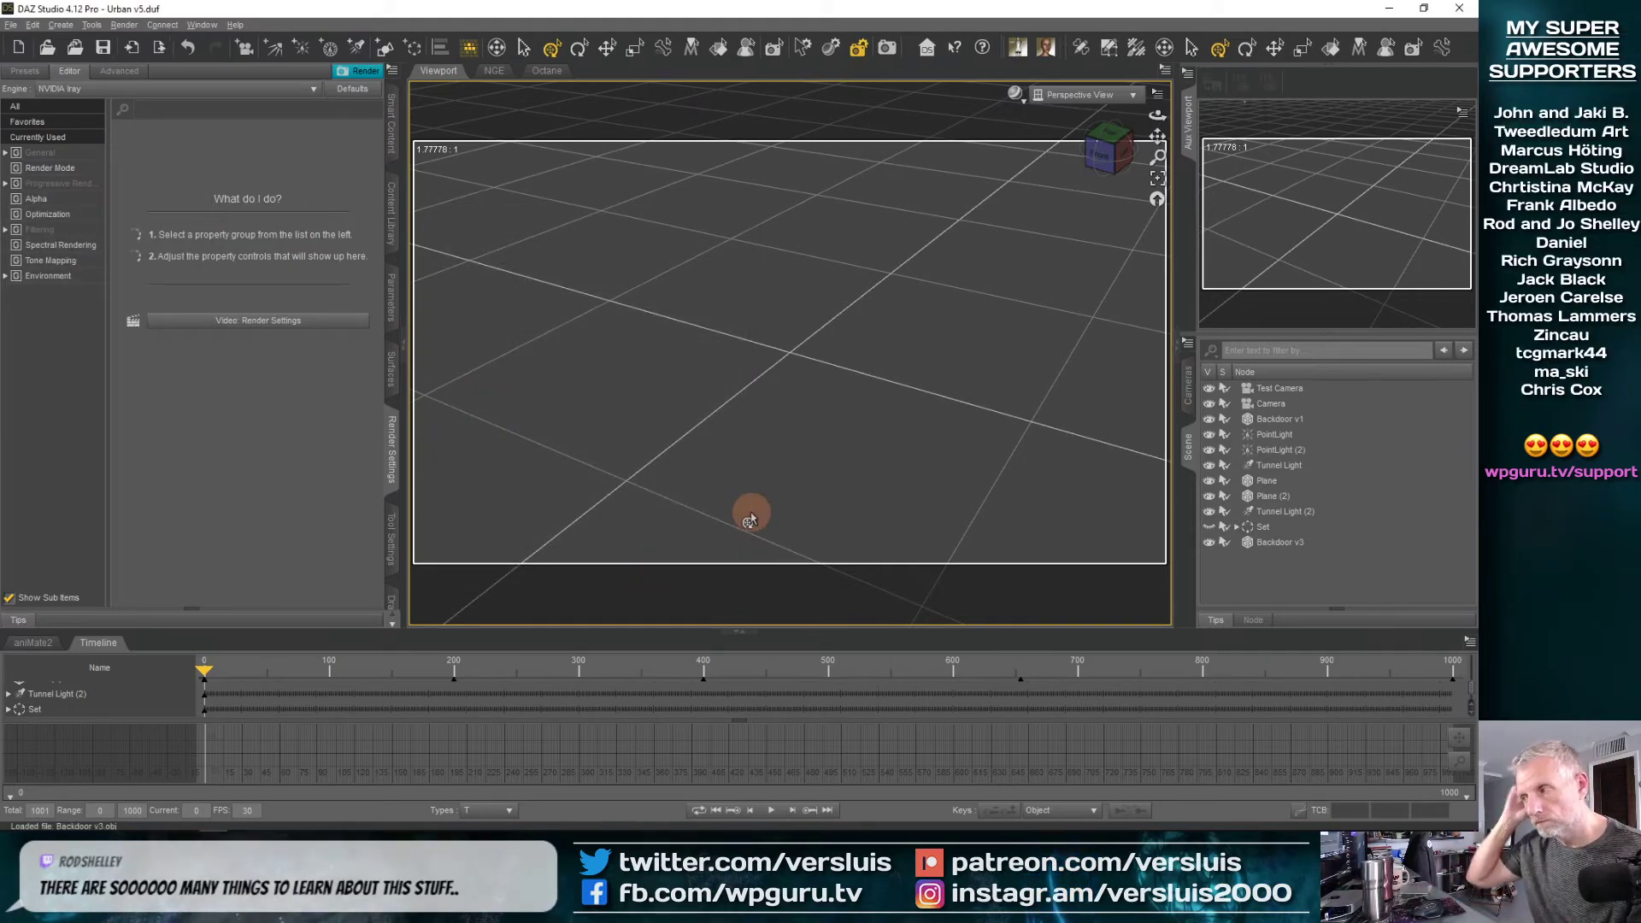
# Frame the imported Backdoor v3 object in the viewport to look for its lettering, and delete it from the scene
pyautogui.click(1283, 538)
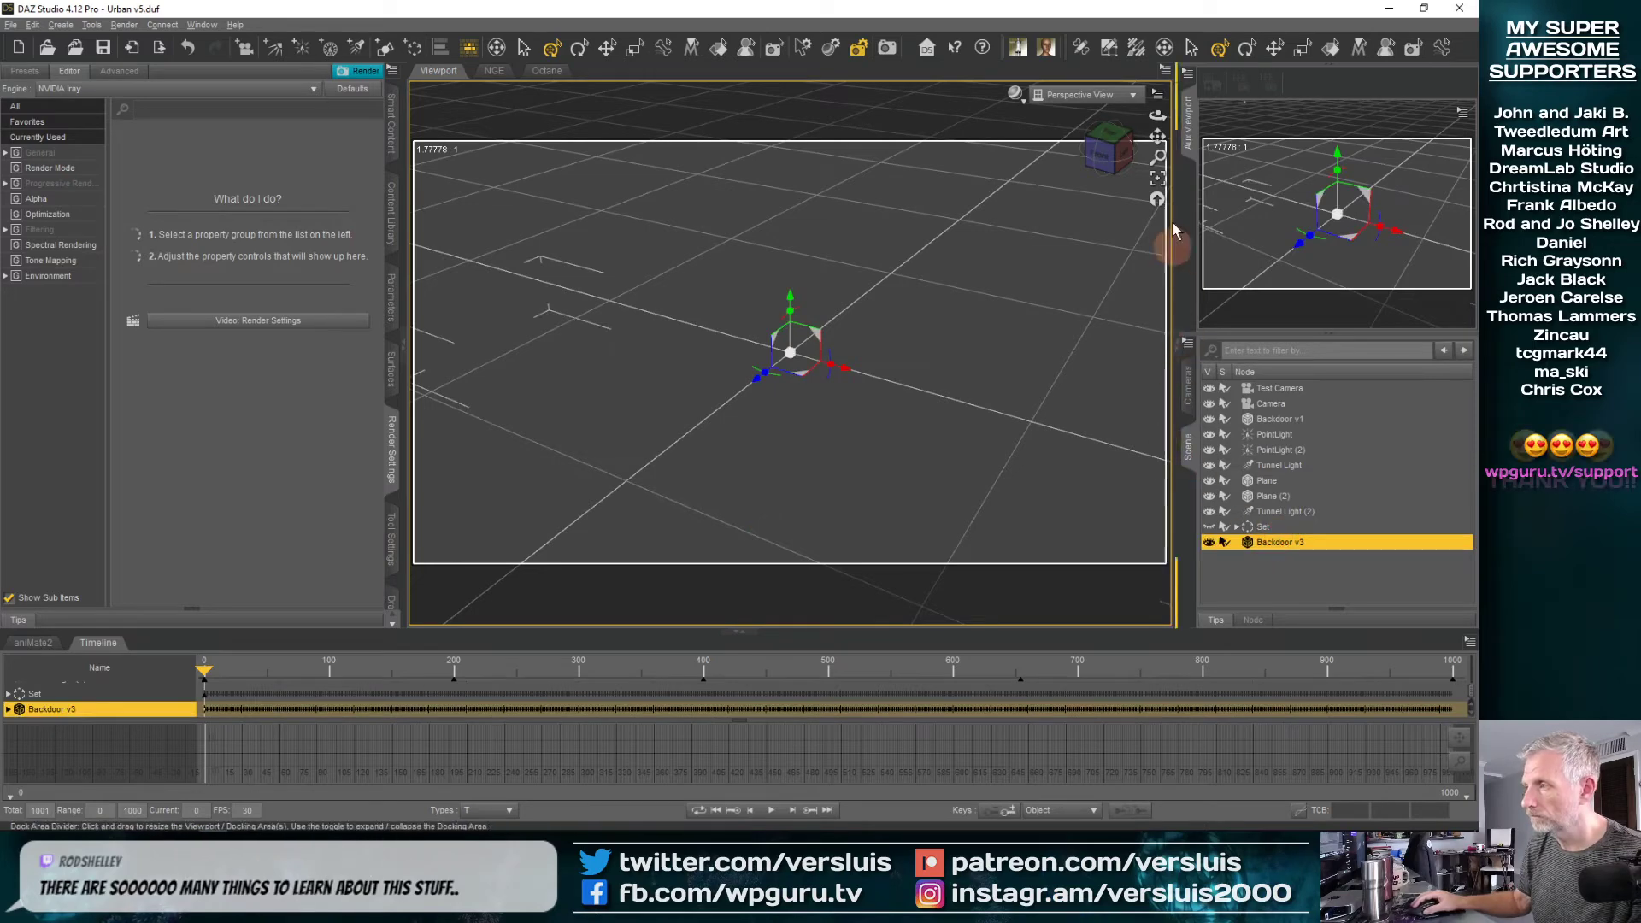
pyautogui.click(1157, 180)
pyautogui.scroll(-1, 904, 373)
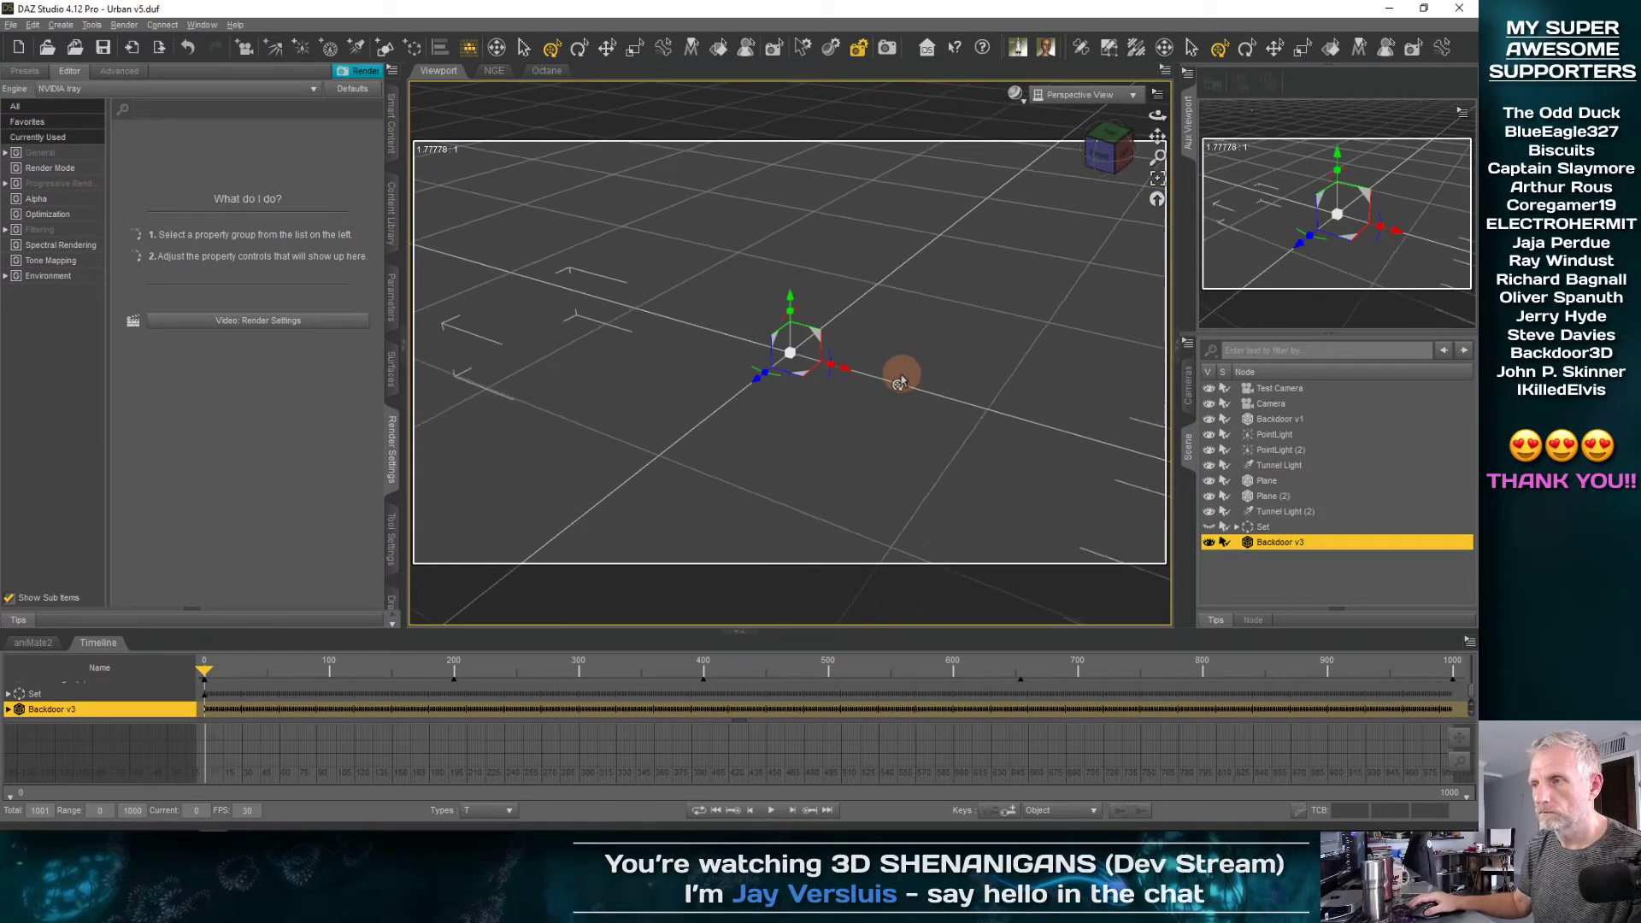
pyautogui.moveTo(785, 368)
pyautogui.mouseDown(button='middle')
pyautogui.moveTo(797, 401)
pyautogui.moveTo(801, 337)
pyautogui.moveTo(777, 396)
pyautogui.moveTo(795, 360)
pyautogui.moveTo(793, 399)
pyautogui.mouseUp(button='middle')
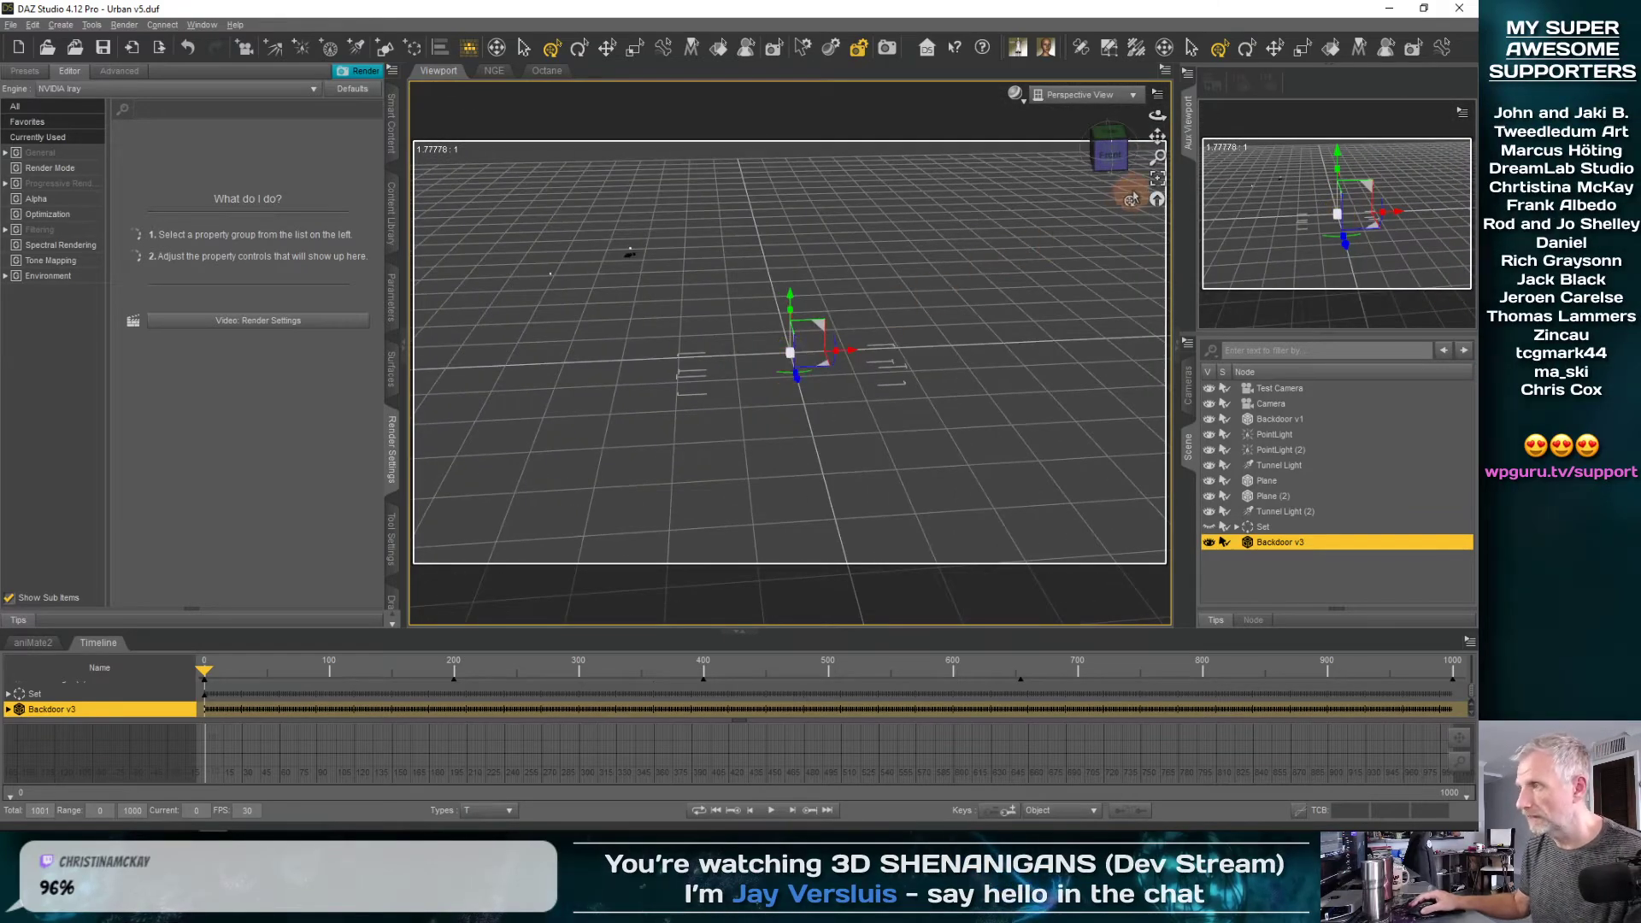
pyautogui.click(1157, 178)
pyautogui.moveTo(1101, 165)
pyautogui.mouseDown()
pyautogui.moveTo(1127, 156)
pyautogui.moveTo(1107, 155)
pyautogui.mouseUp()
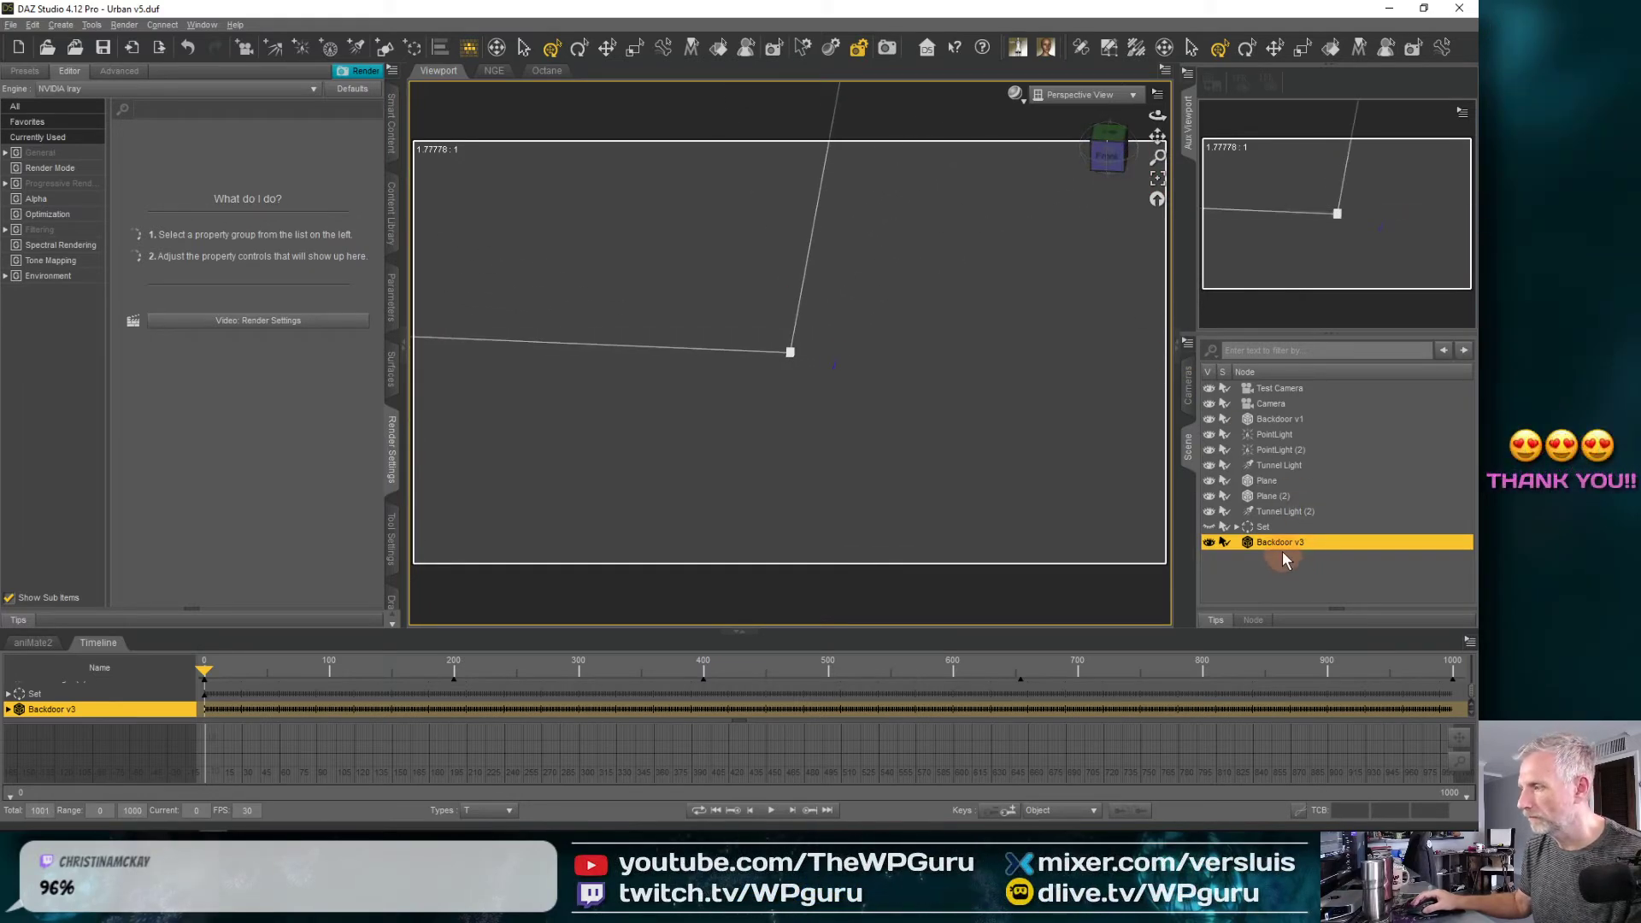
pyautogui.press('Delete')
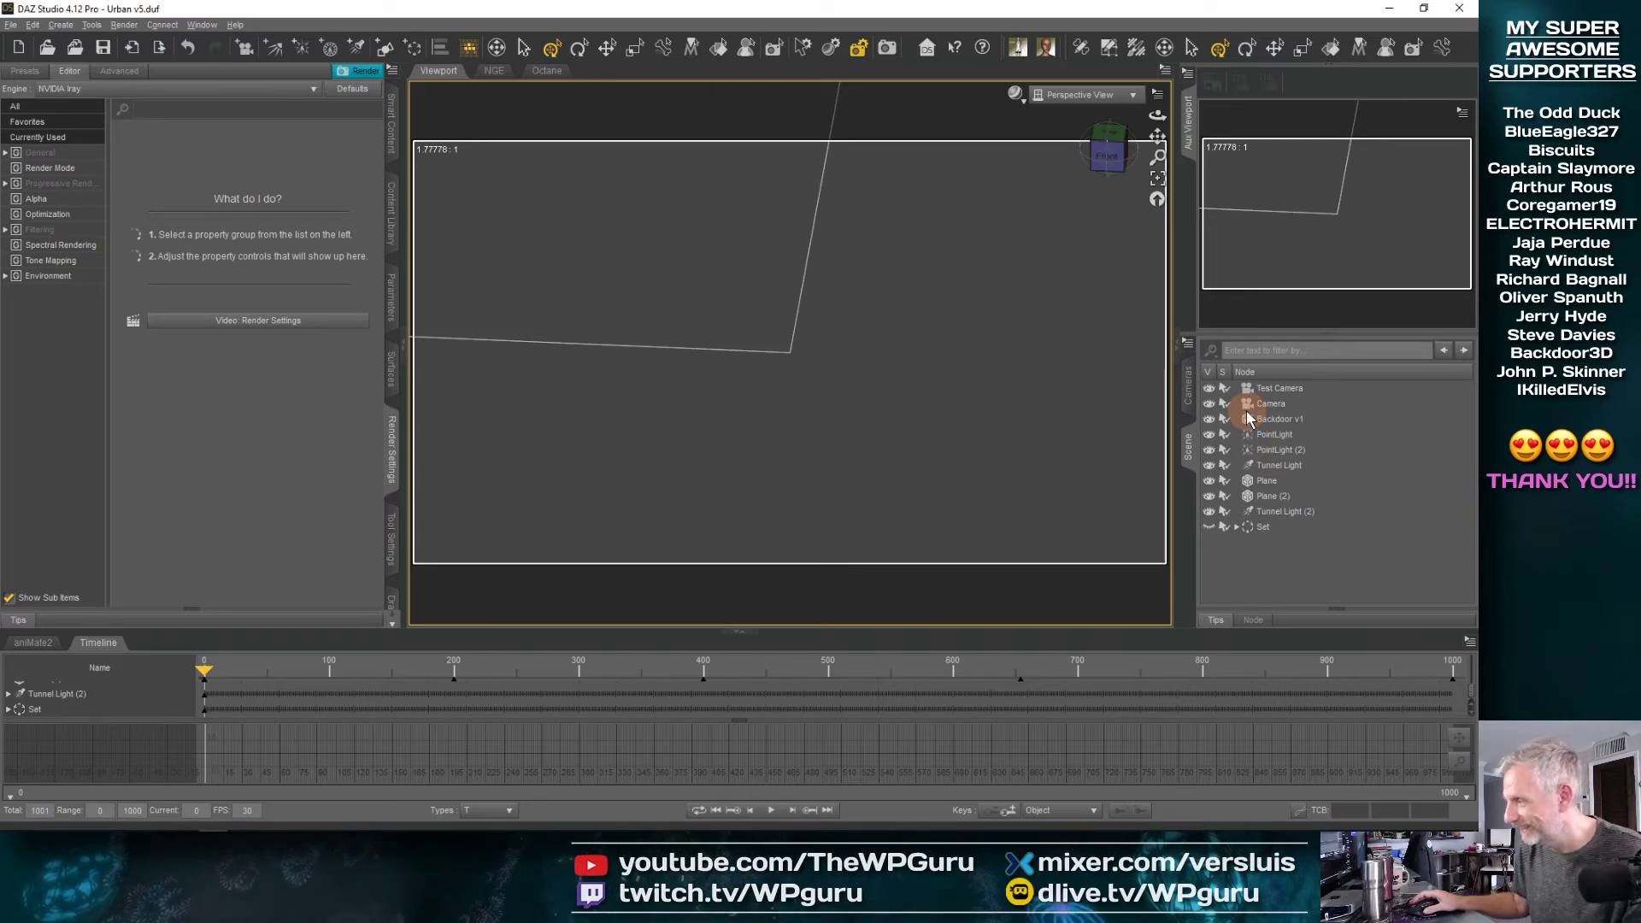
# Switch back to Blender and examine the remeshed lettering's orientation and depth in the front, top and left orthographic views
pyautogui.hotkey('alt', 'Tab')
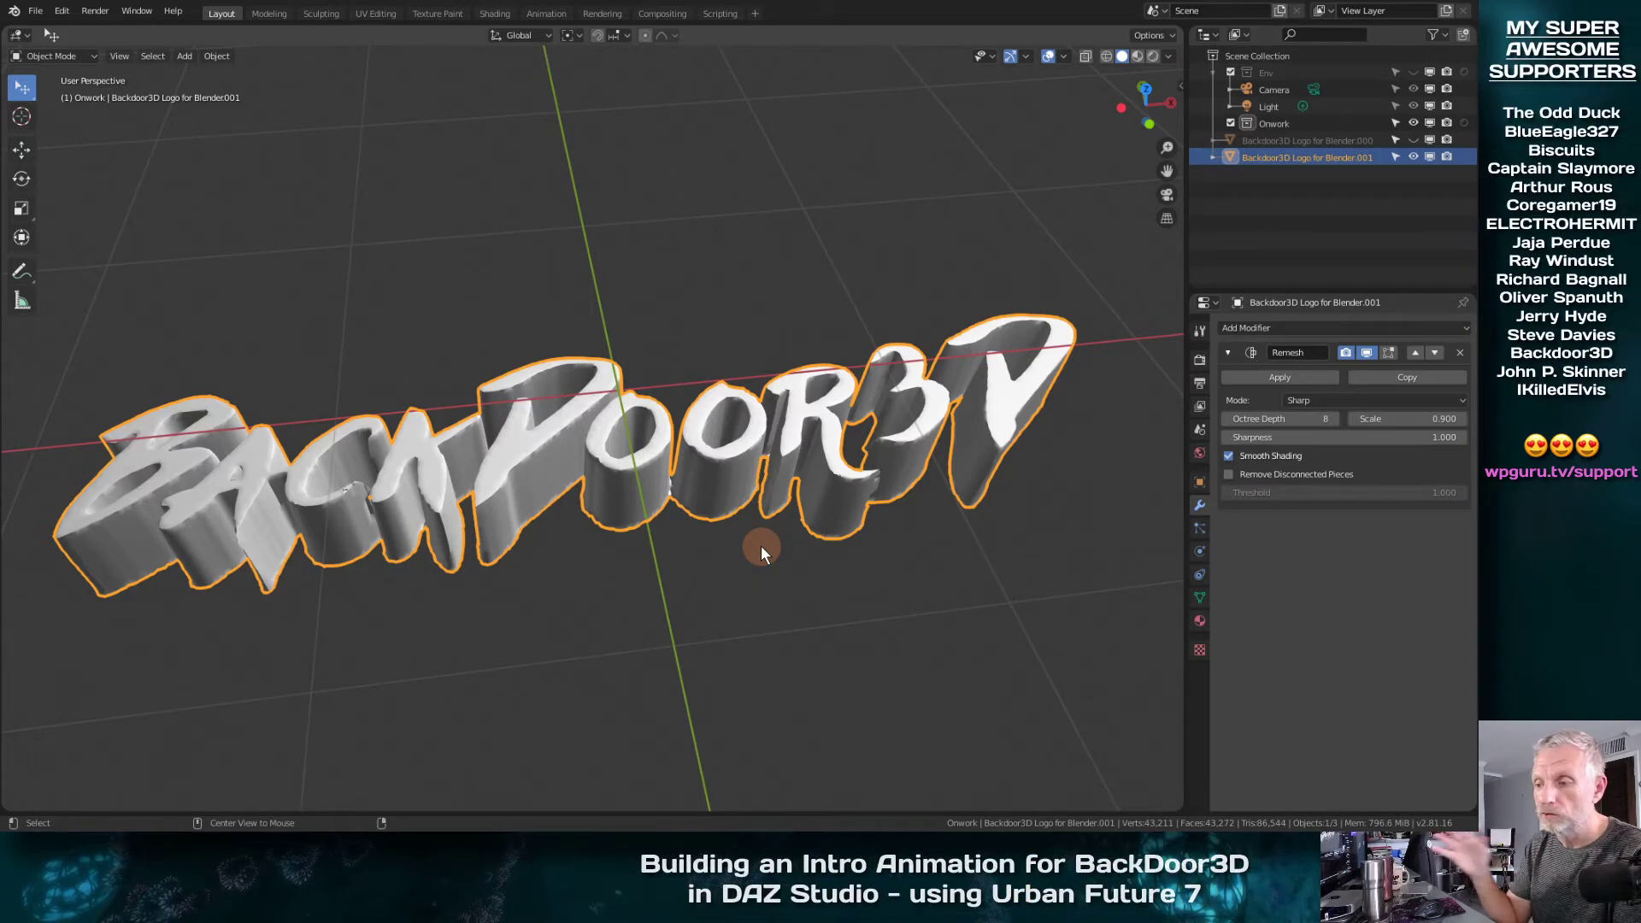
pyautogui.press('KP_1')
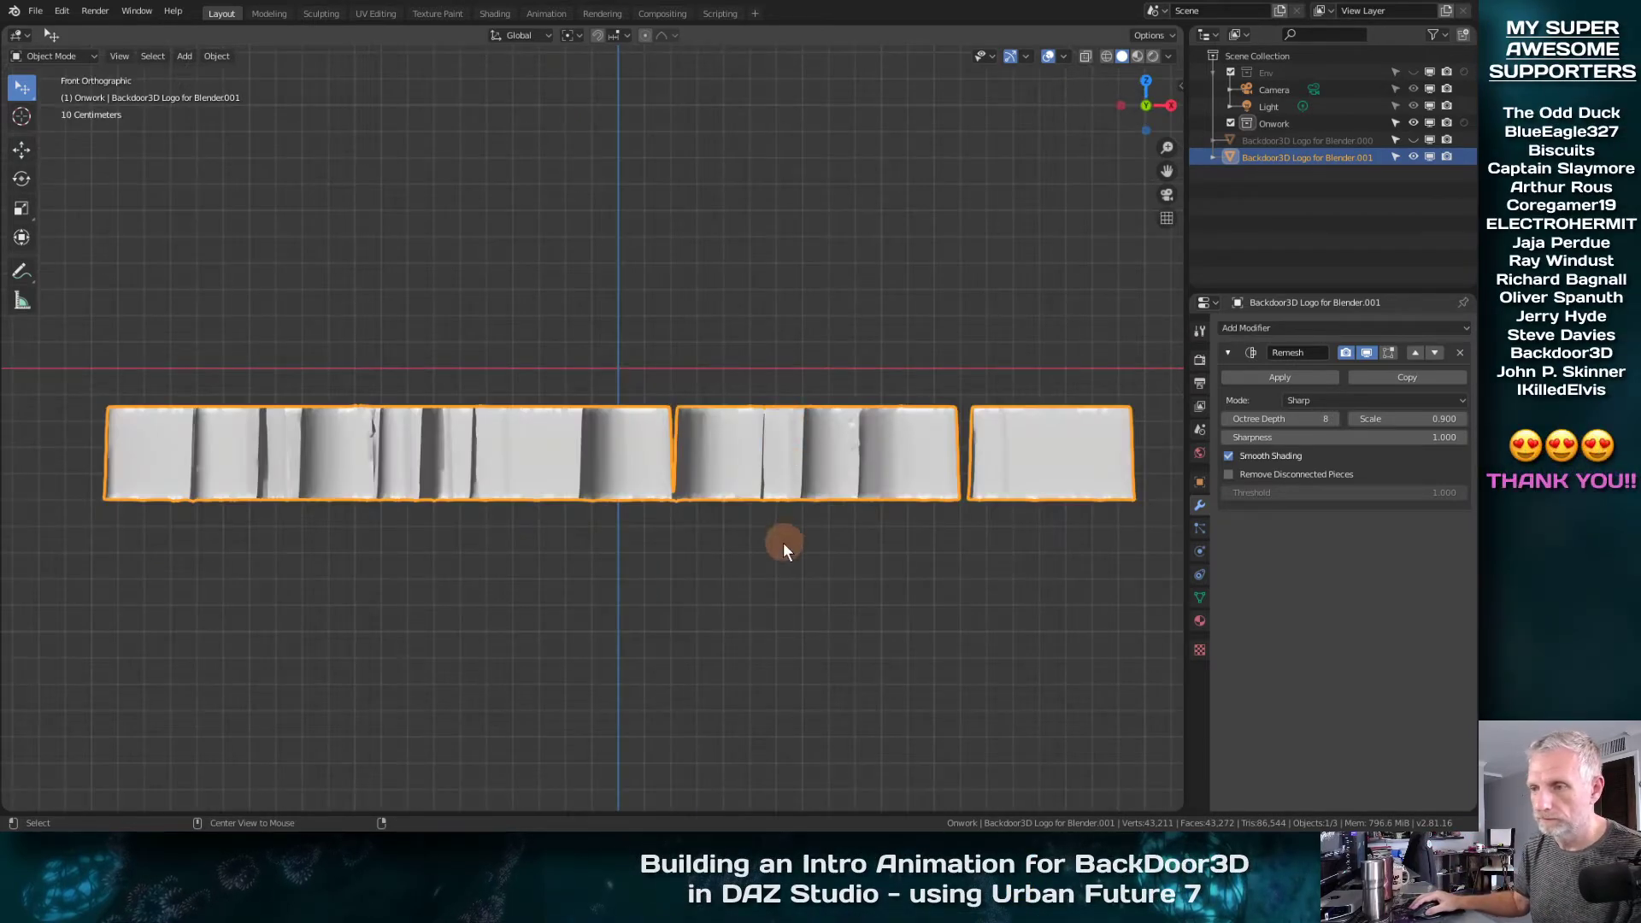
pyautogui.press('KP_7')
pyautogui.press('KP_1')
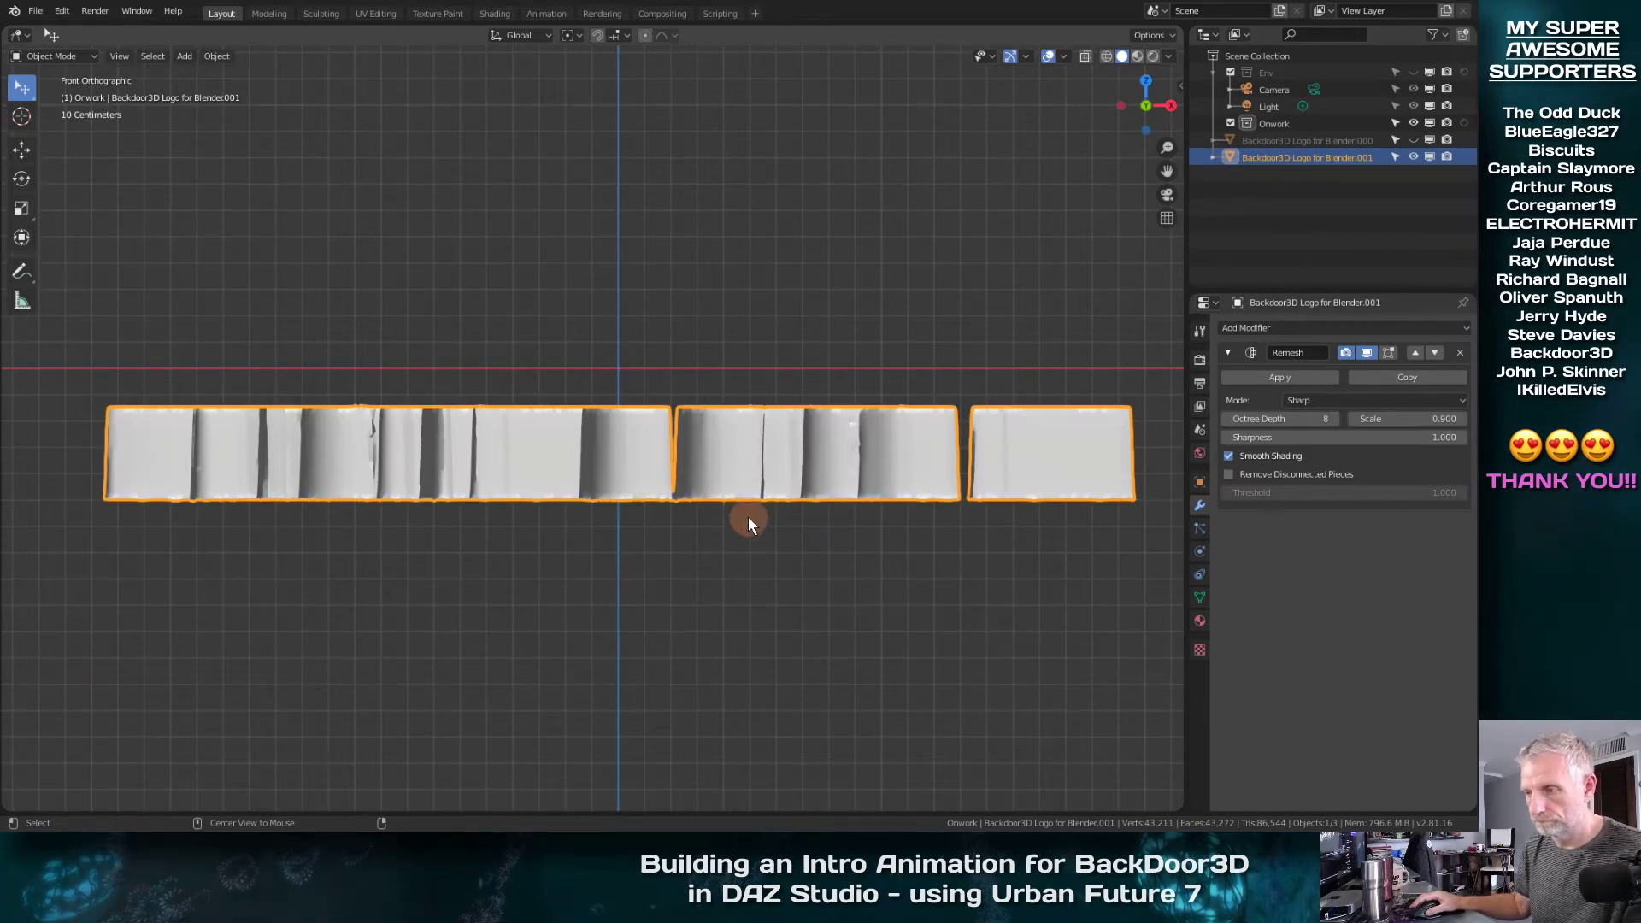
pyautogui.press('KP_7')
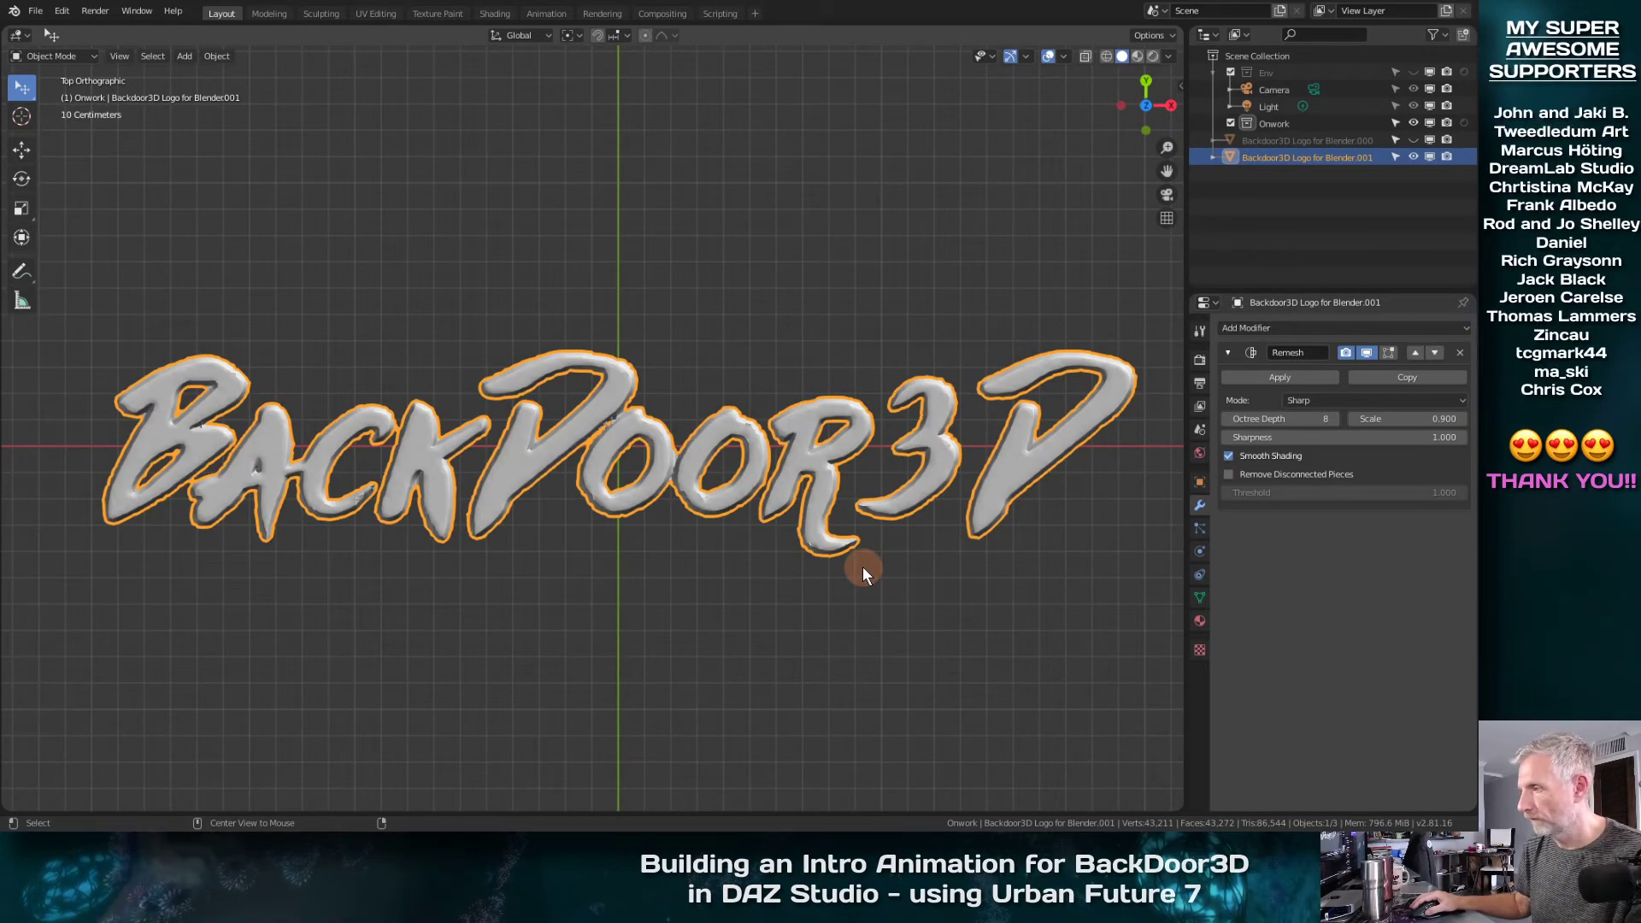
pyautogui.press('KP_1')
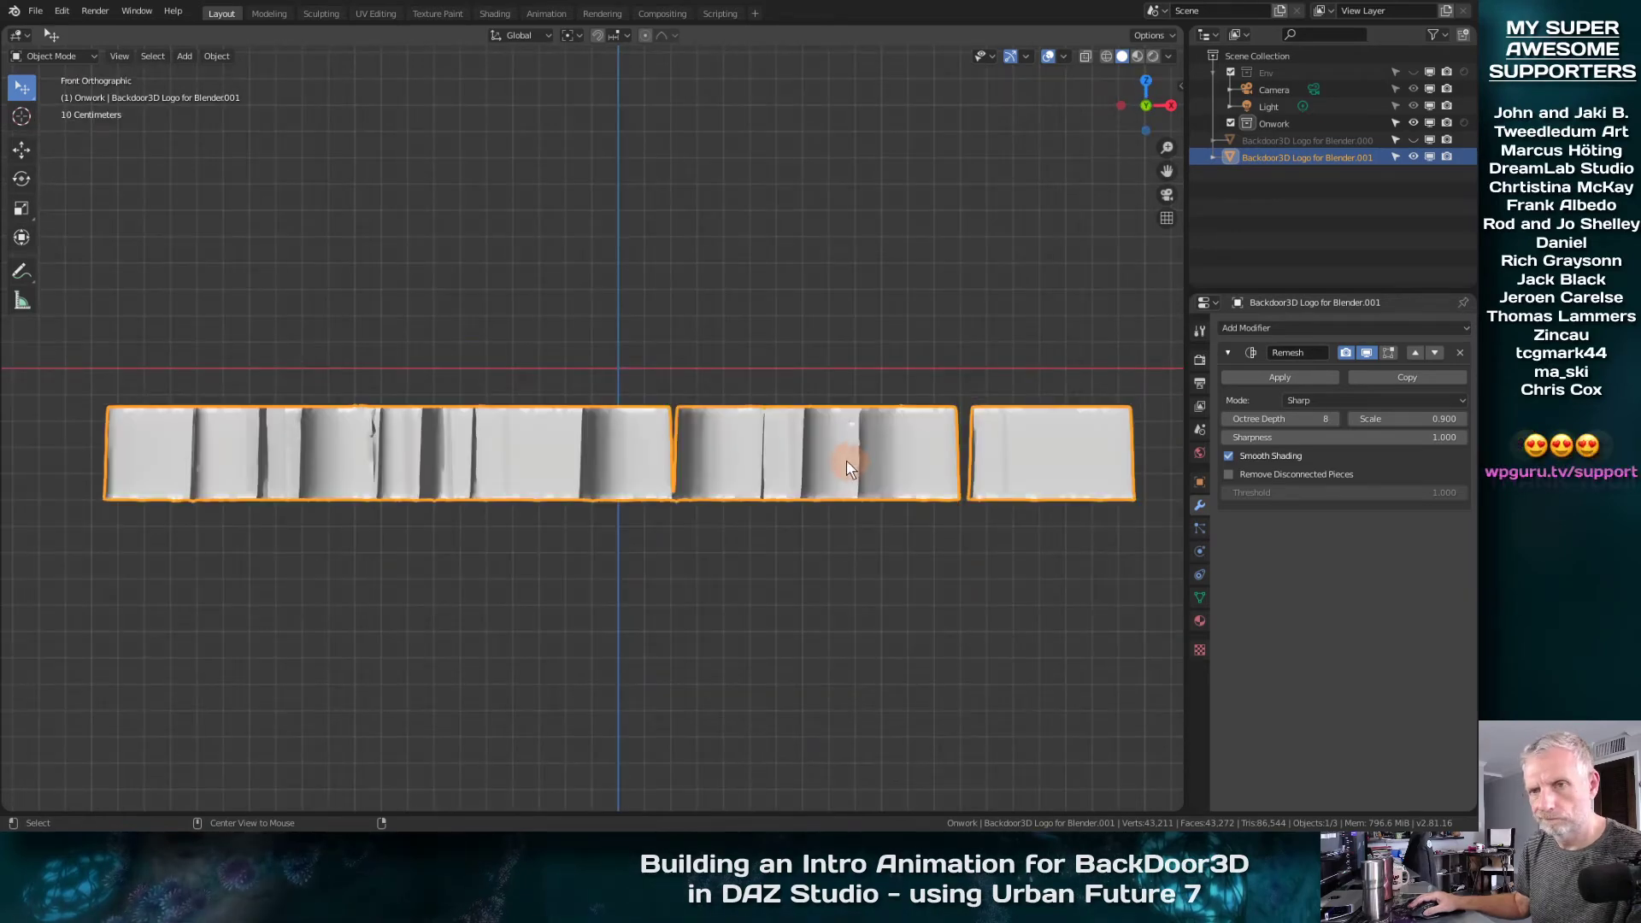
pyautogui.press('KP_7')
pyautogui.press('KP_1')
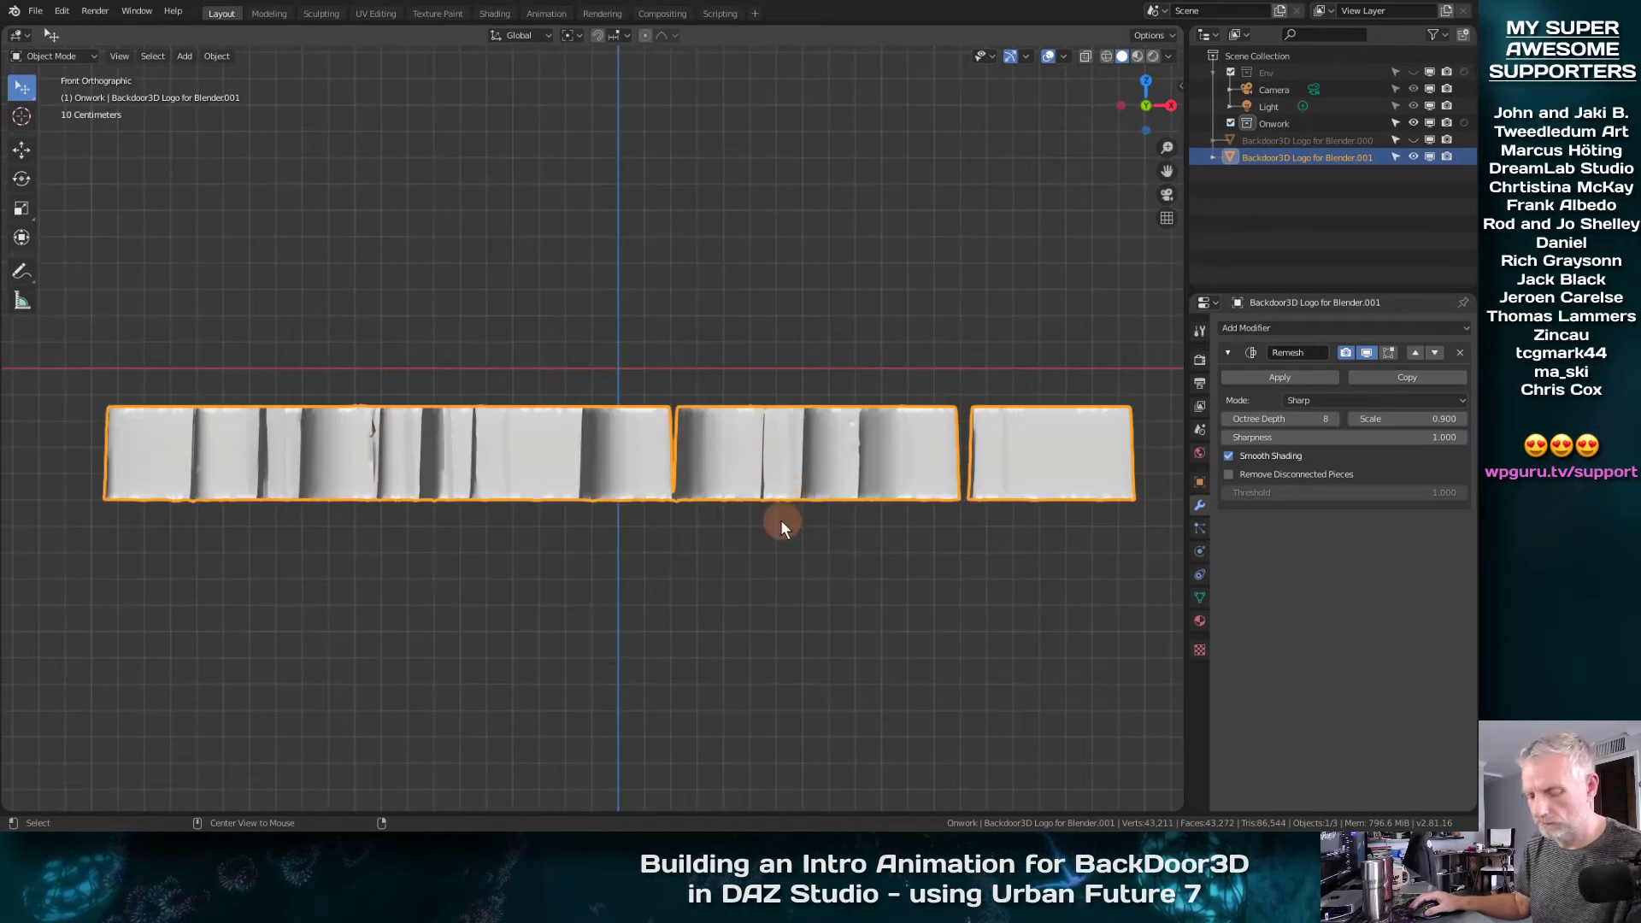
pyautogui.press('KP_7')
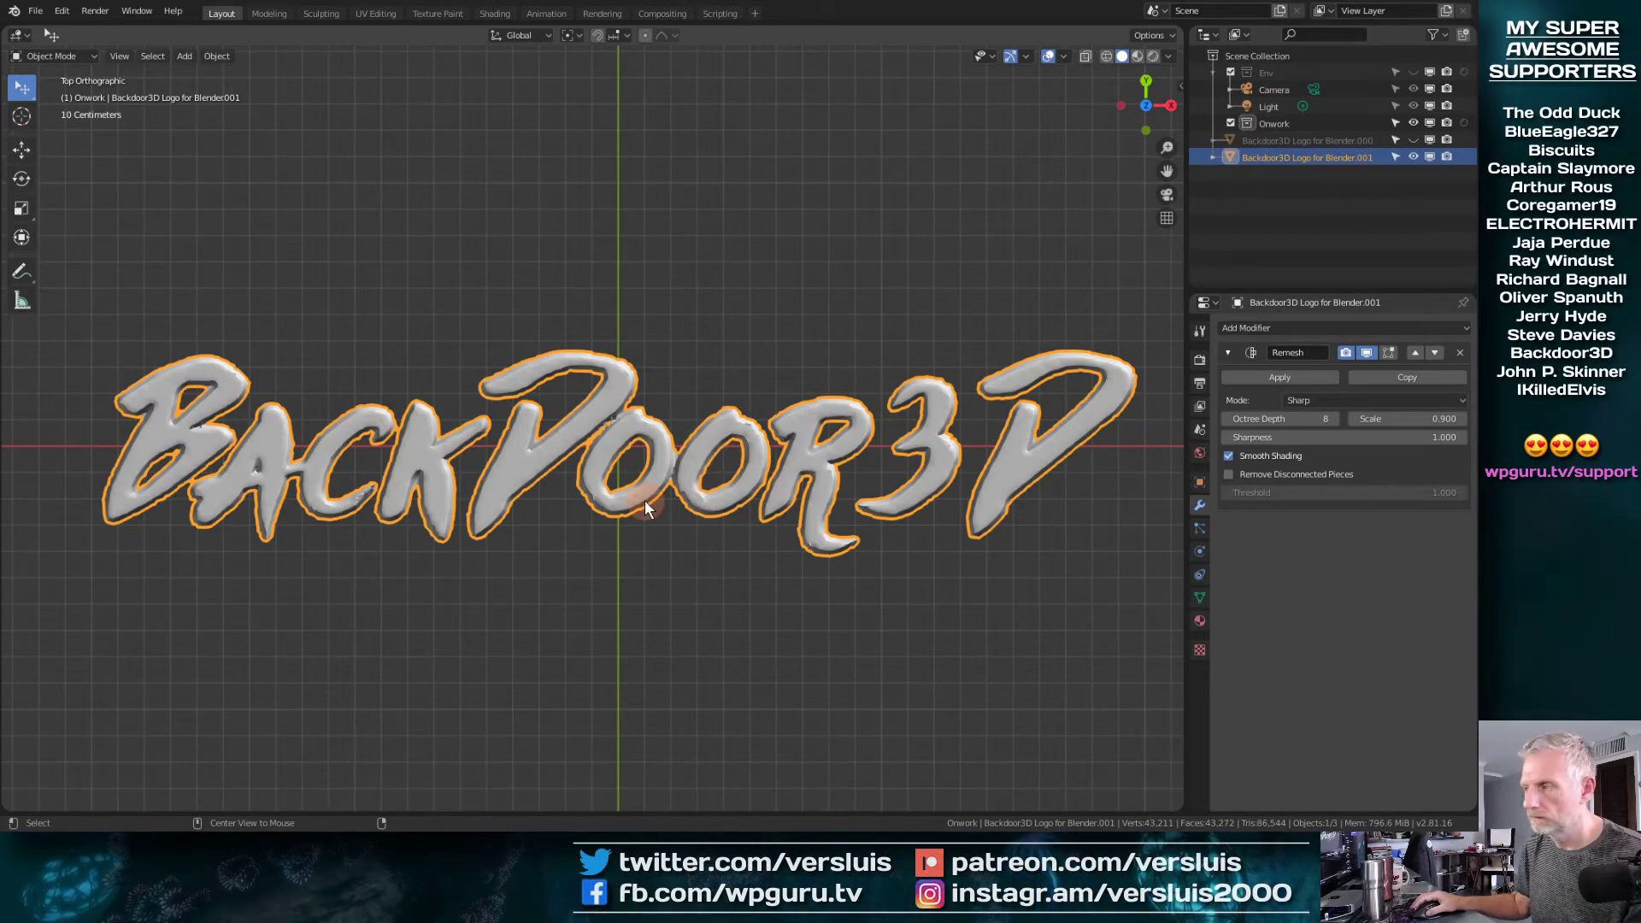
pyautogui.press('KP_1')
pyautogui.press('KP_7')
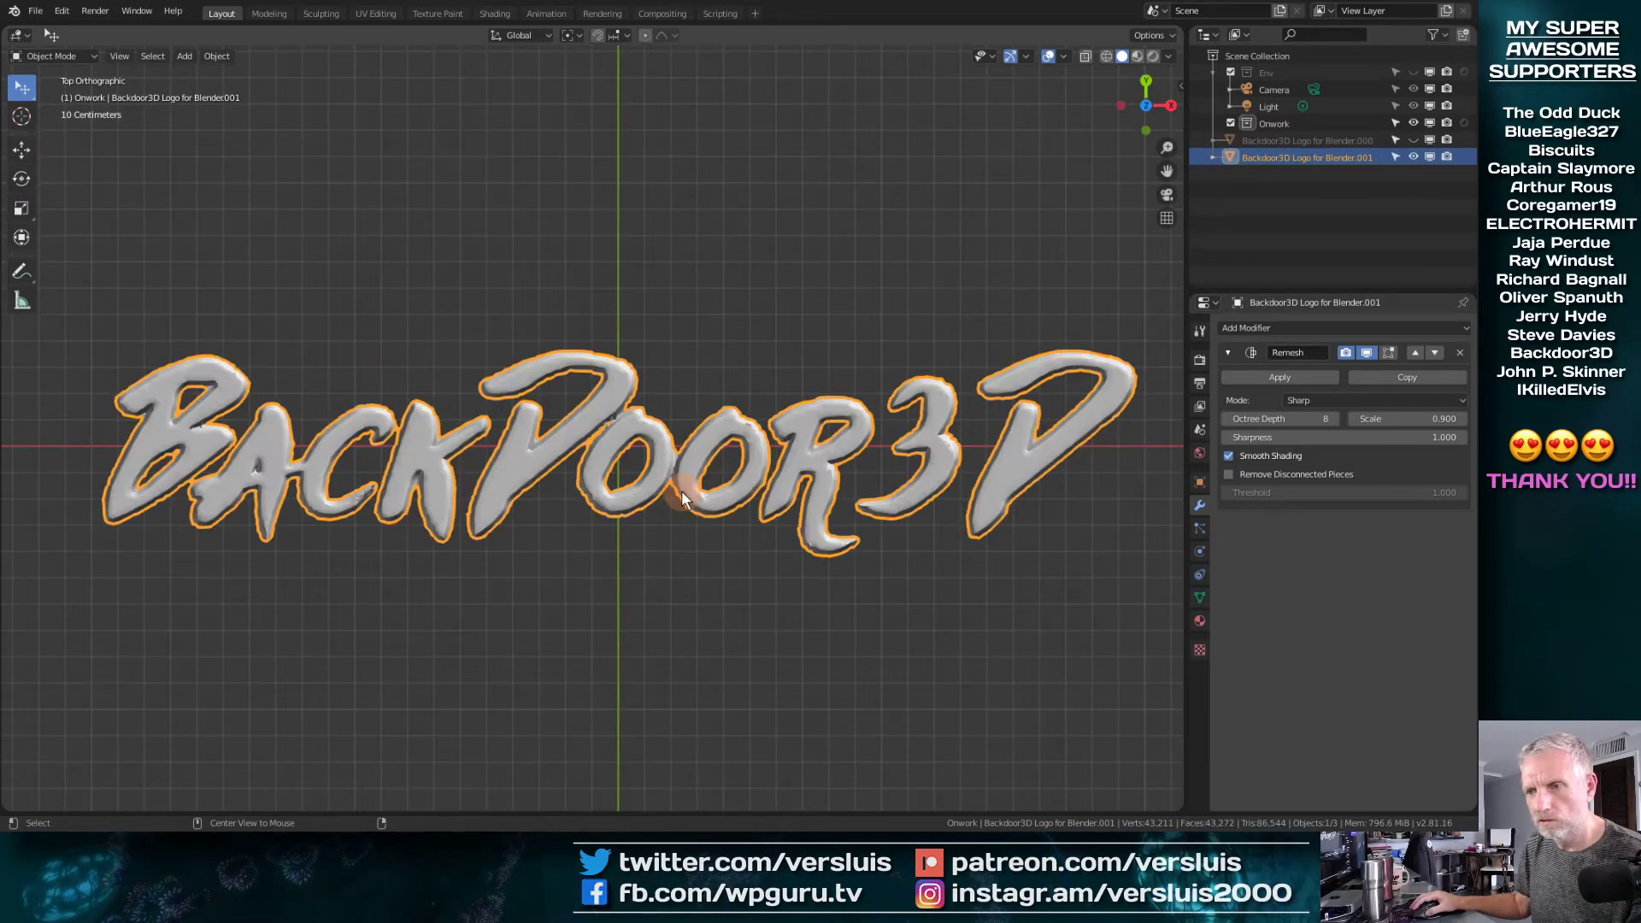
pyautogui.press('KP_1')
pyautogui.press('ctrl+KP_3')
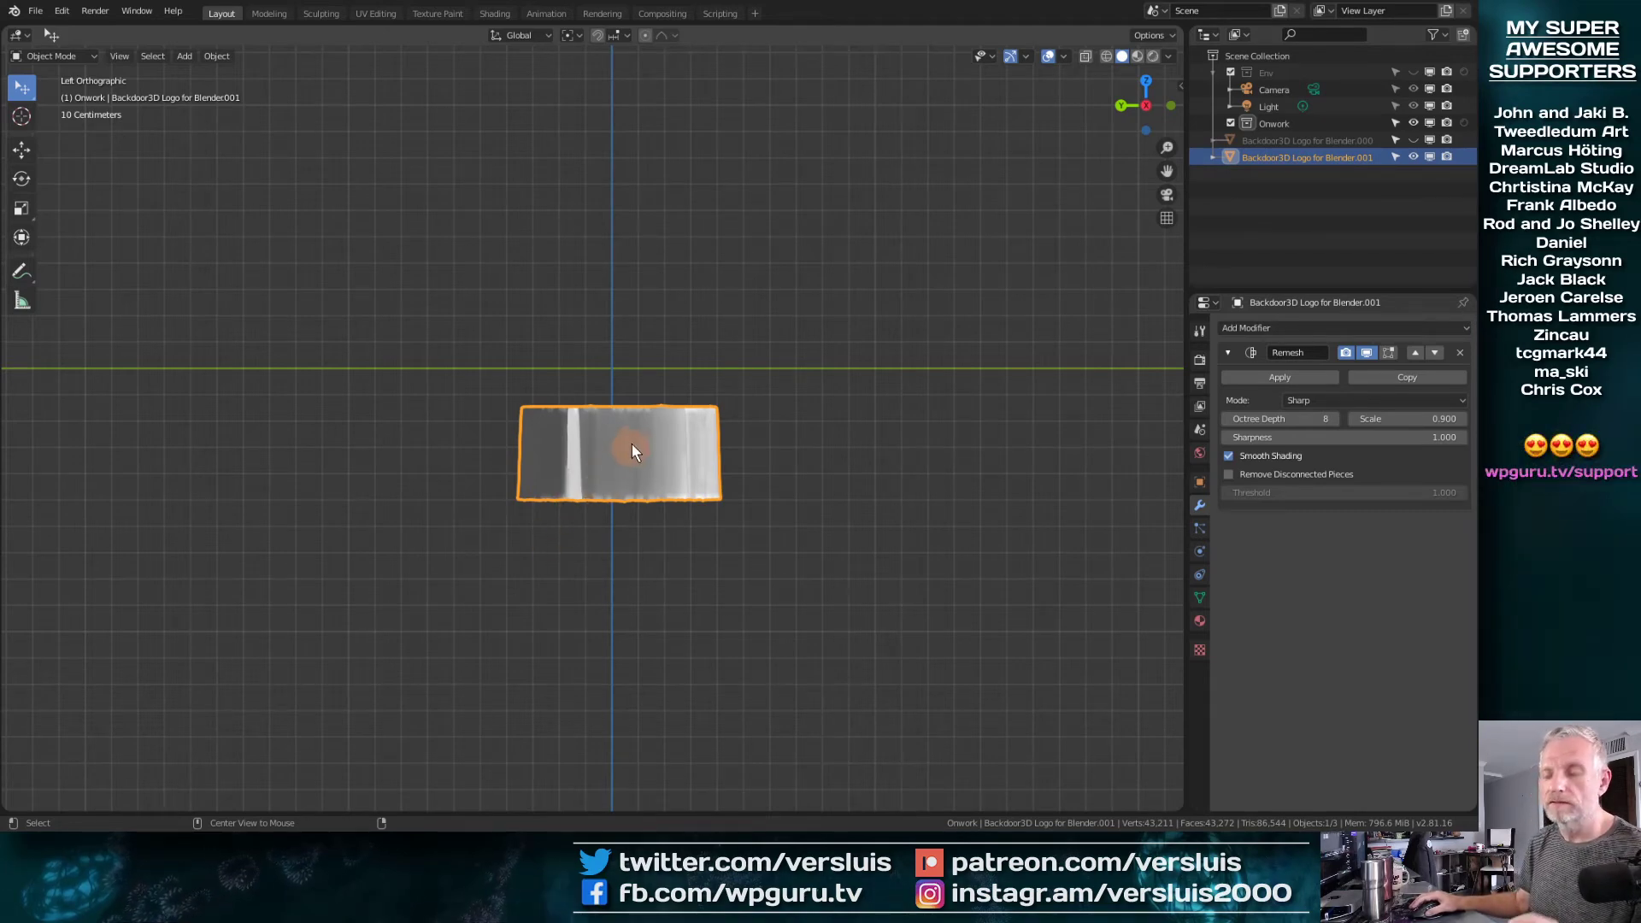
pyautogui.moveTo(652, 432); pyautogui.dragTo(526, 494, button='middle')
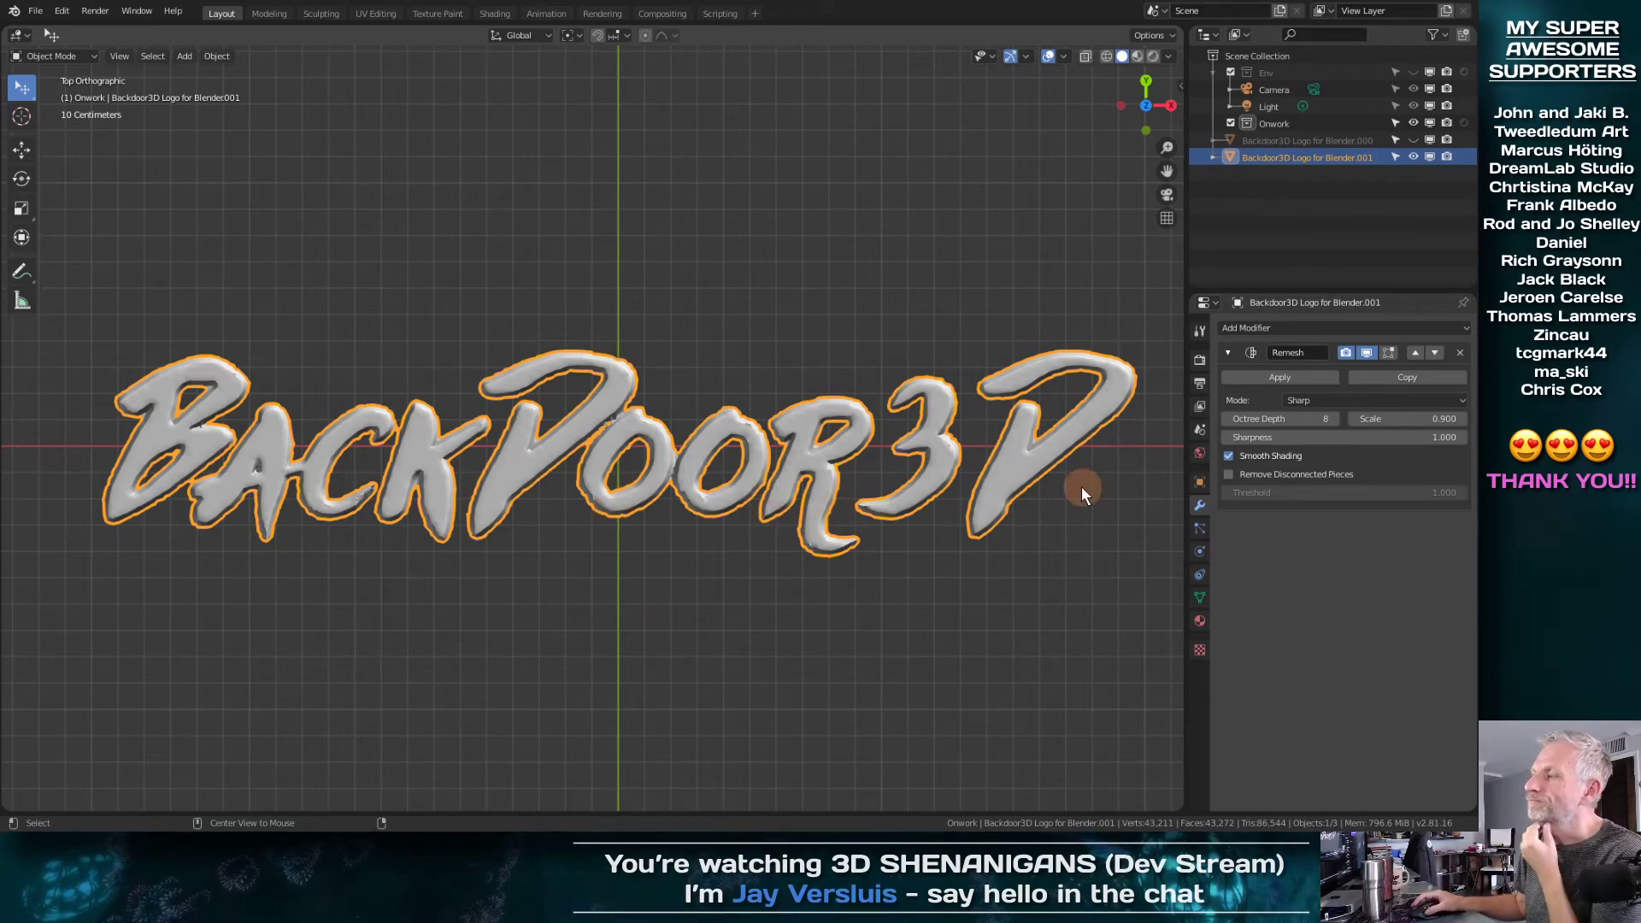
# Apply the Remesh modifier to the lettering and check the resulting mesh in the front and top orthographic views
pyautogui.click(1270, 378)
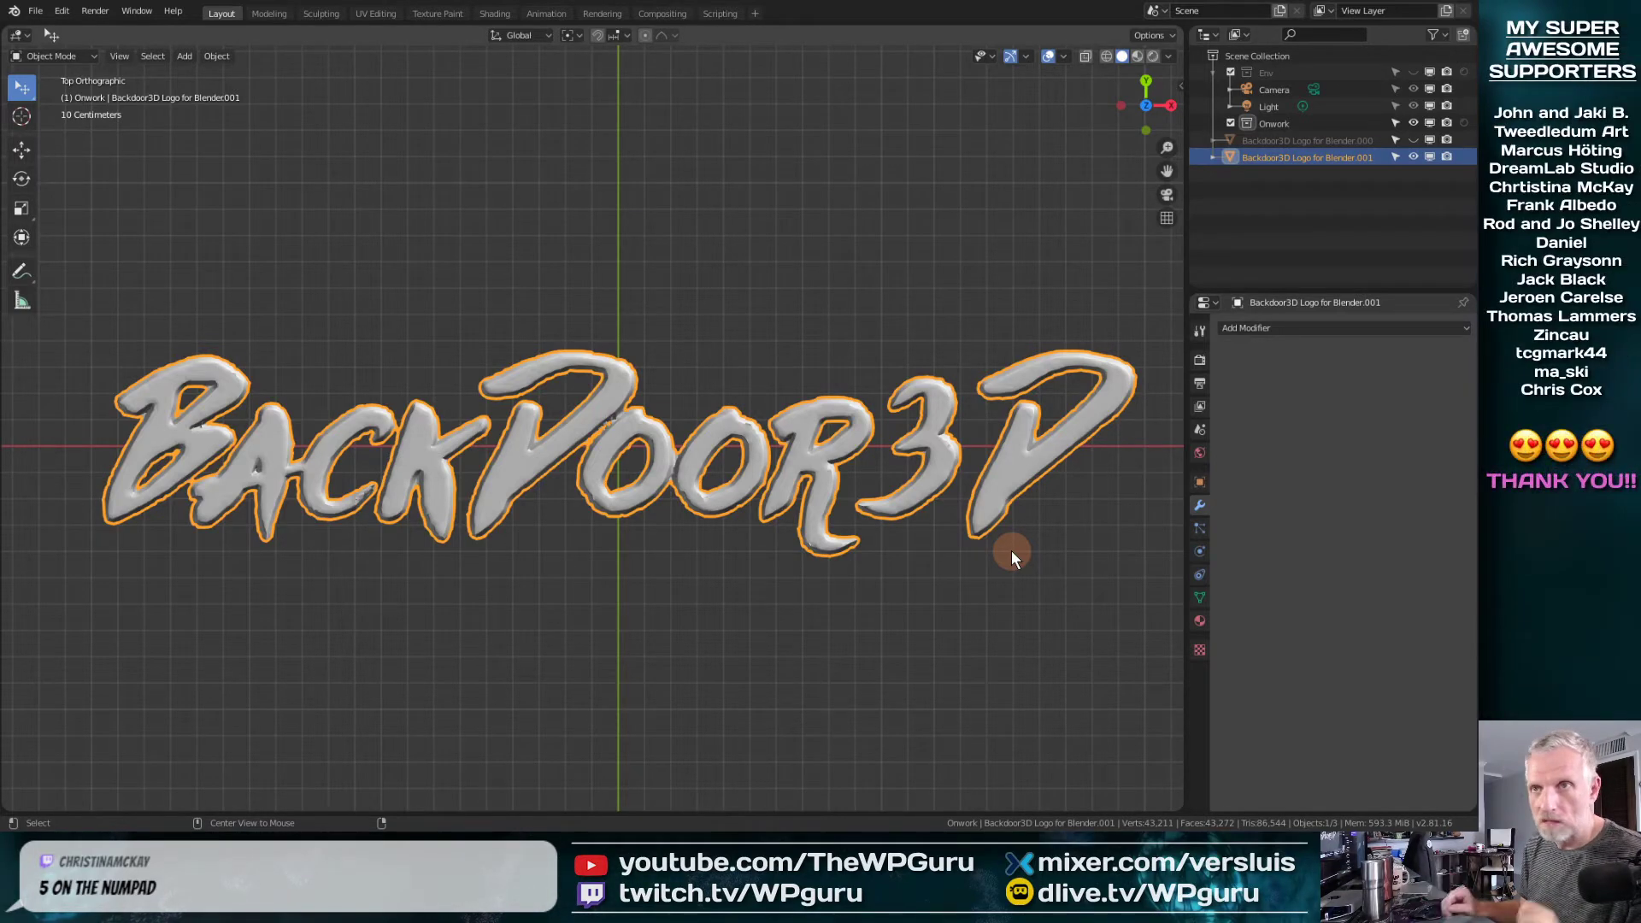
pyautogui.press('KP_1')
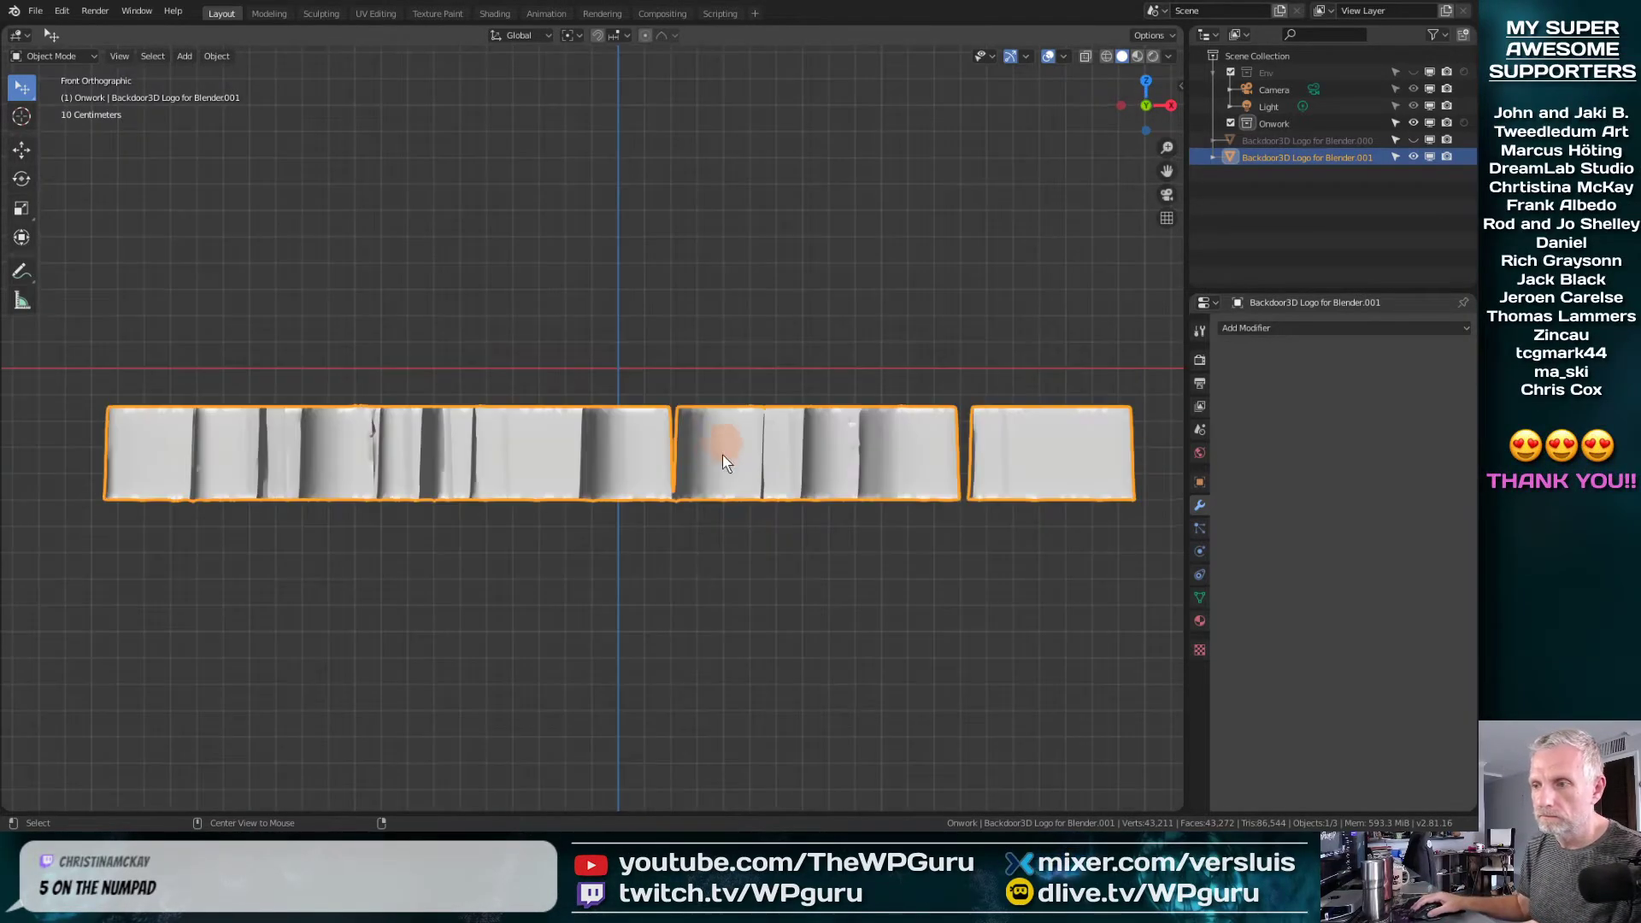
pyautogui.press('KP_7')
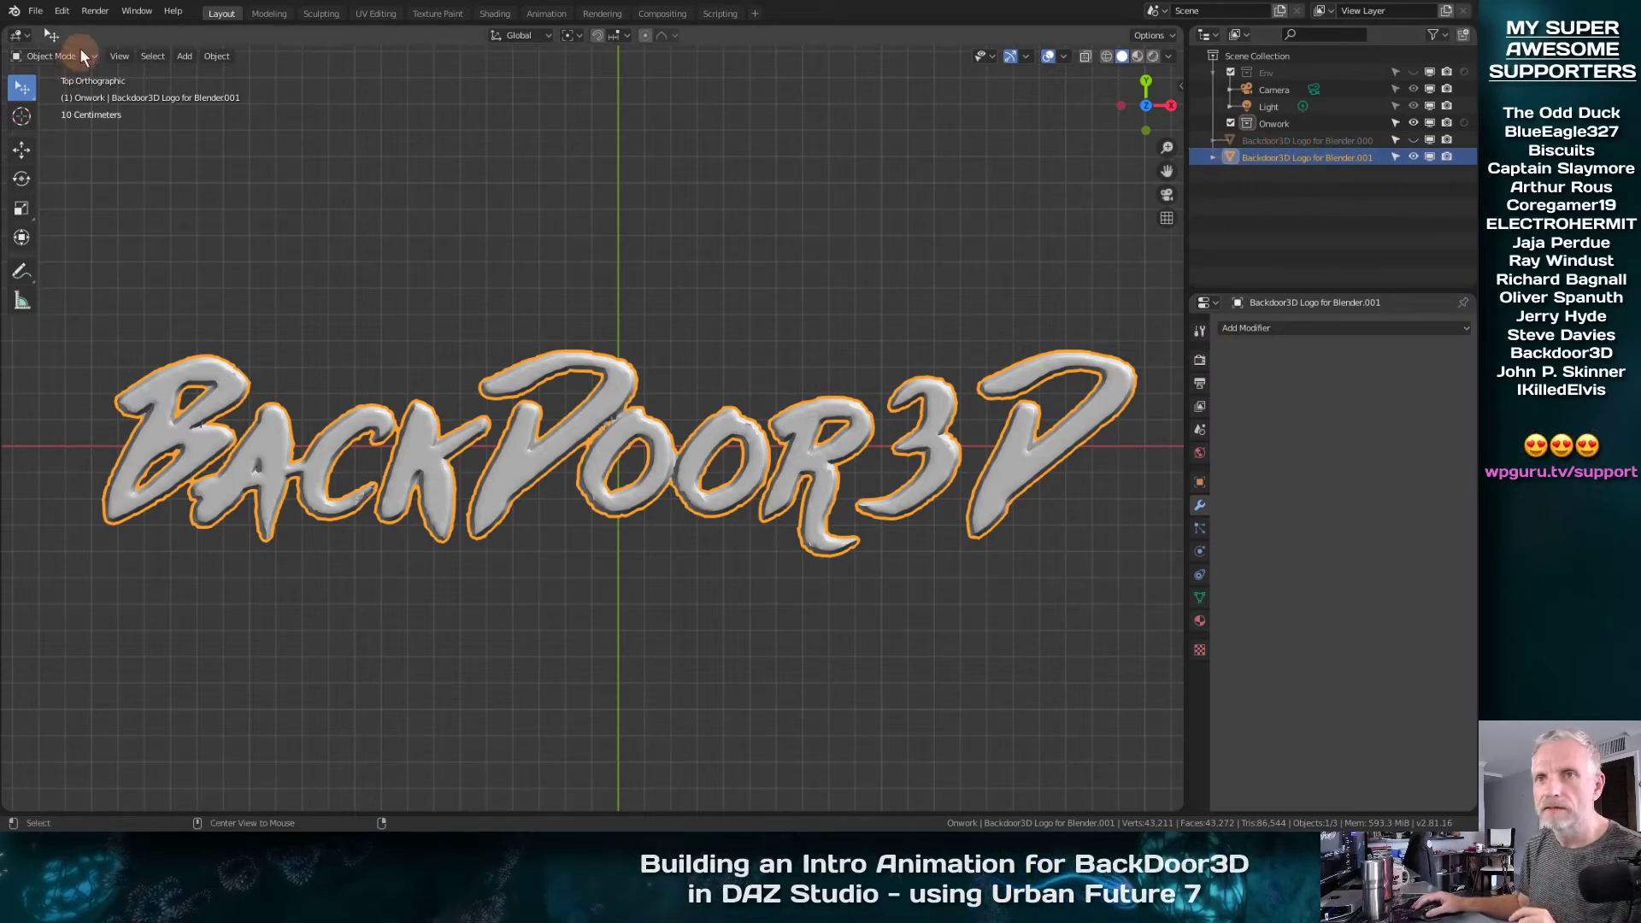
# Export the selected lettering as a Wavefront OBJ over Backdoor v3.obj in the Geometry folder, at scale 100
pyautogui.click(38, 11)
pyautogui.moveTo(102, 253)
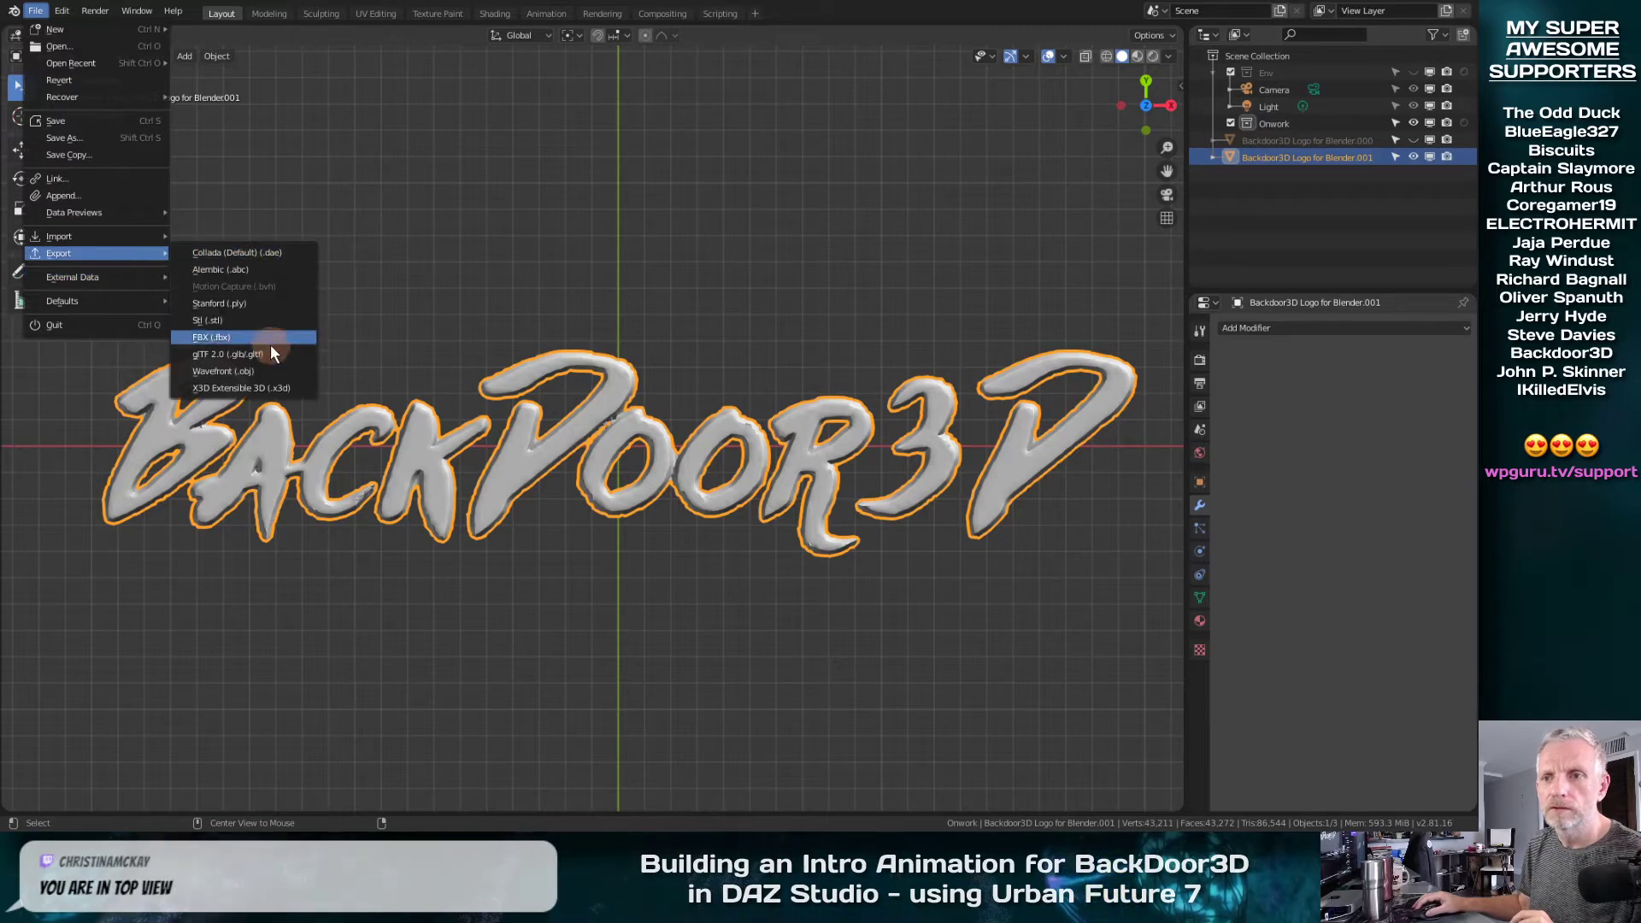
pyautogui.click(273, 371)
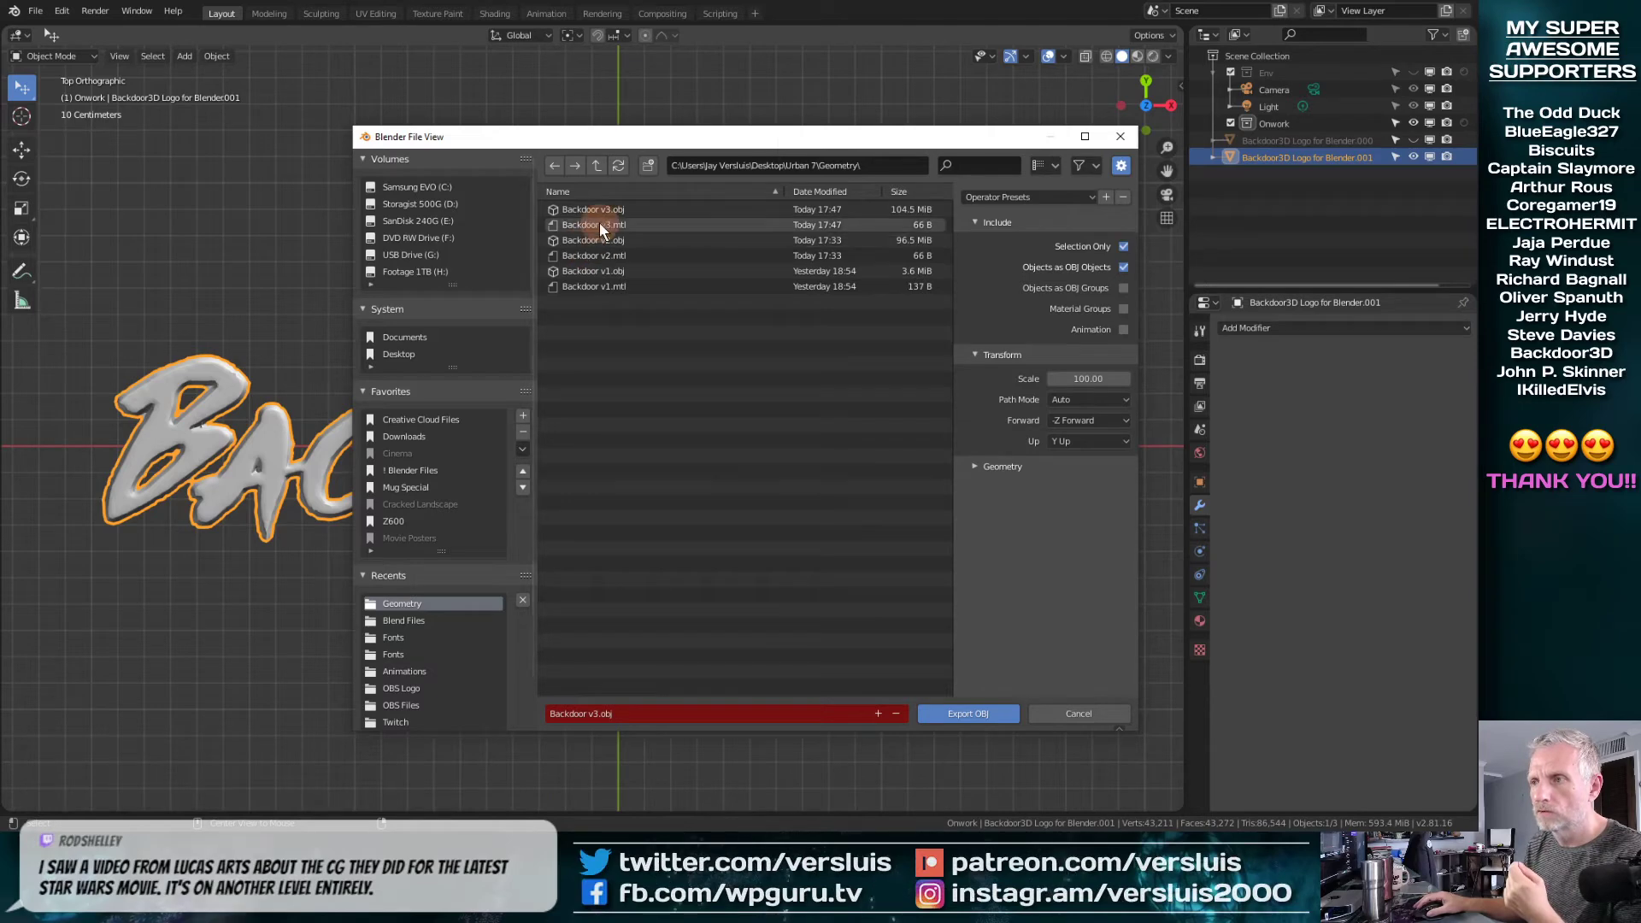
pyautogui.click(961, 714)
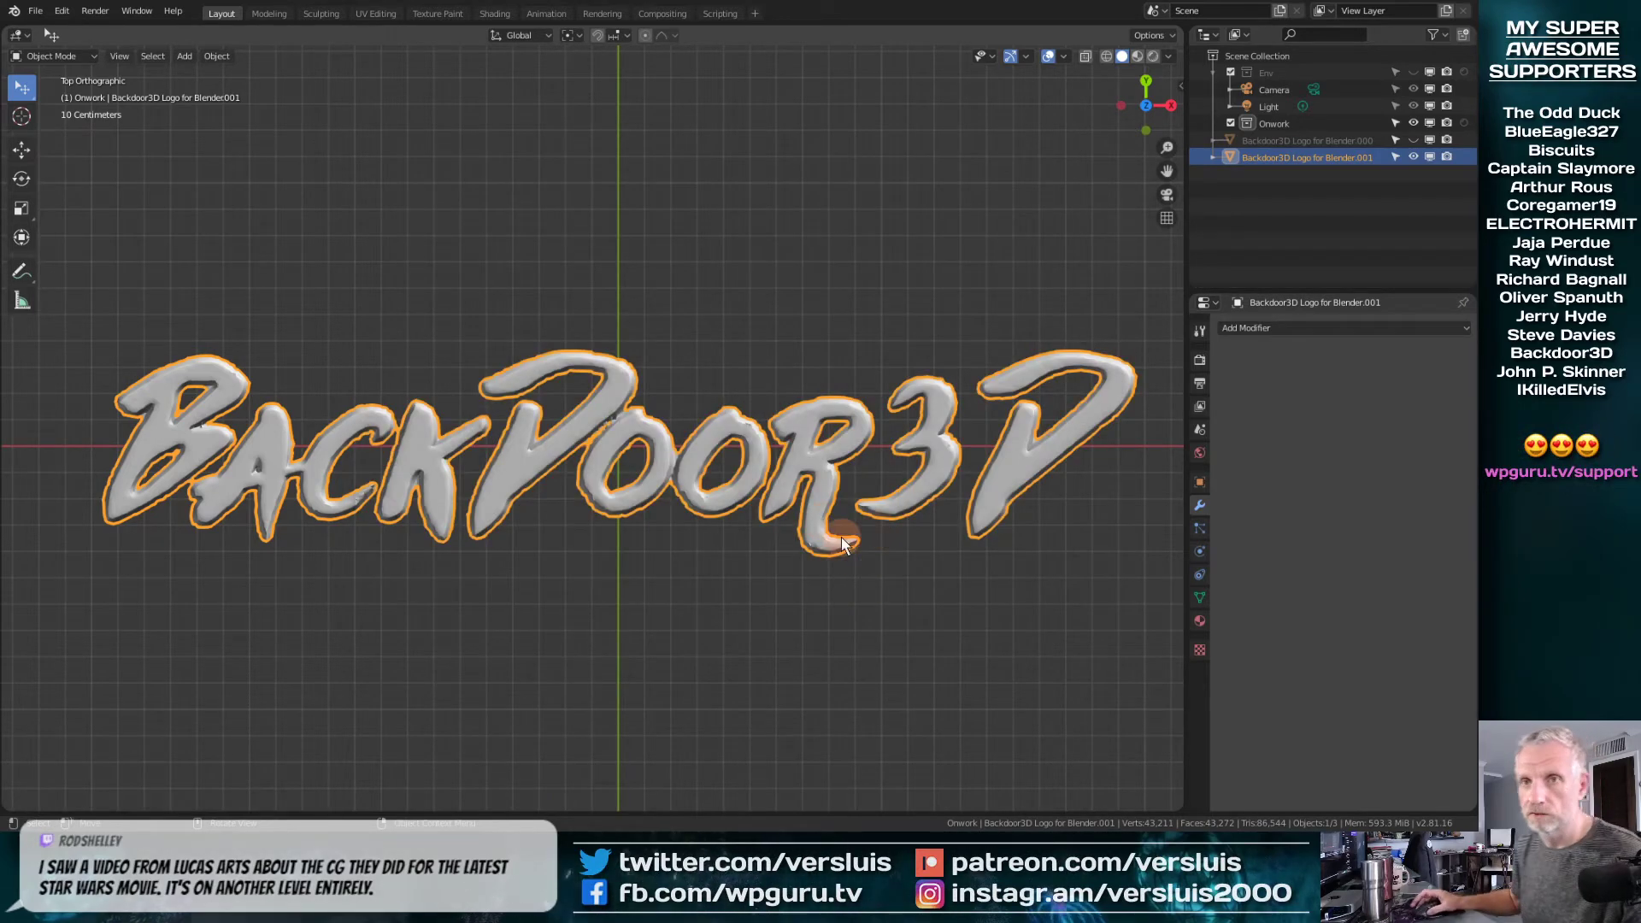
# Quit Blender without saving the changes and return to the Urban v5 scene in DAZ Studio
pyautogui.click(35, 10)
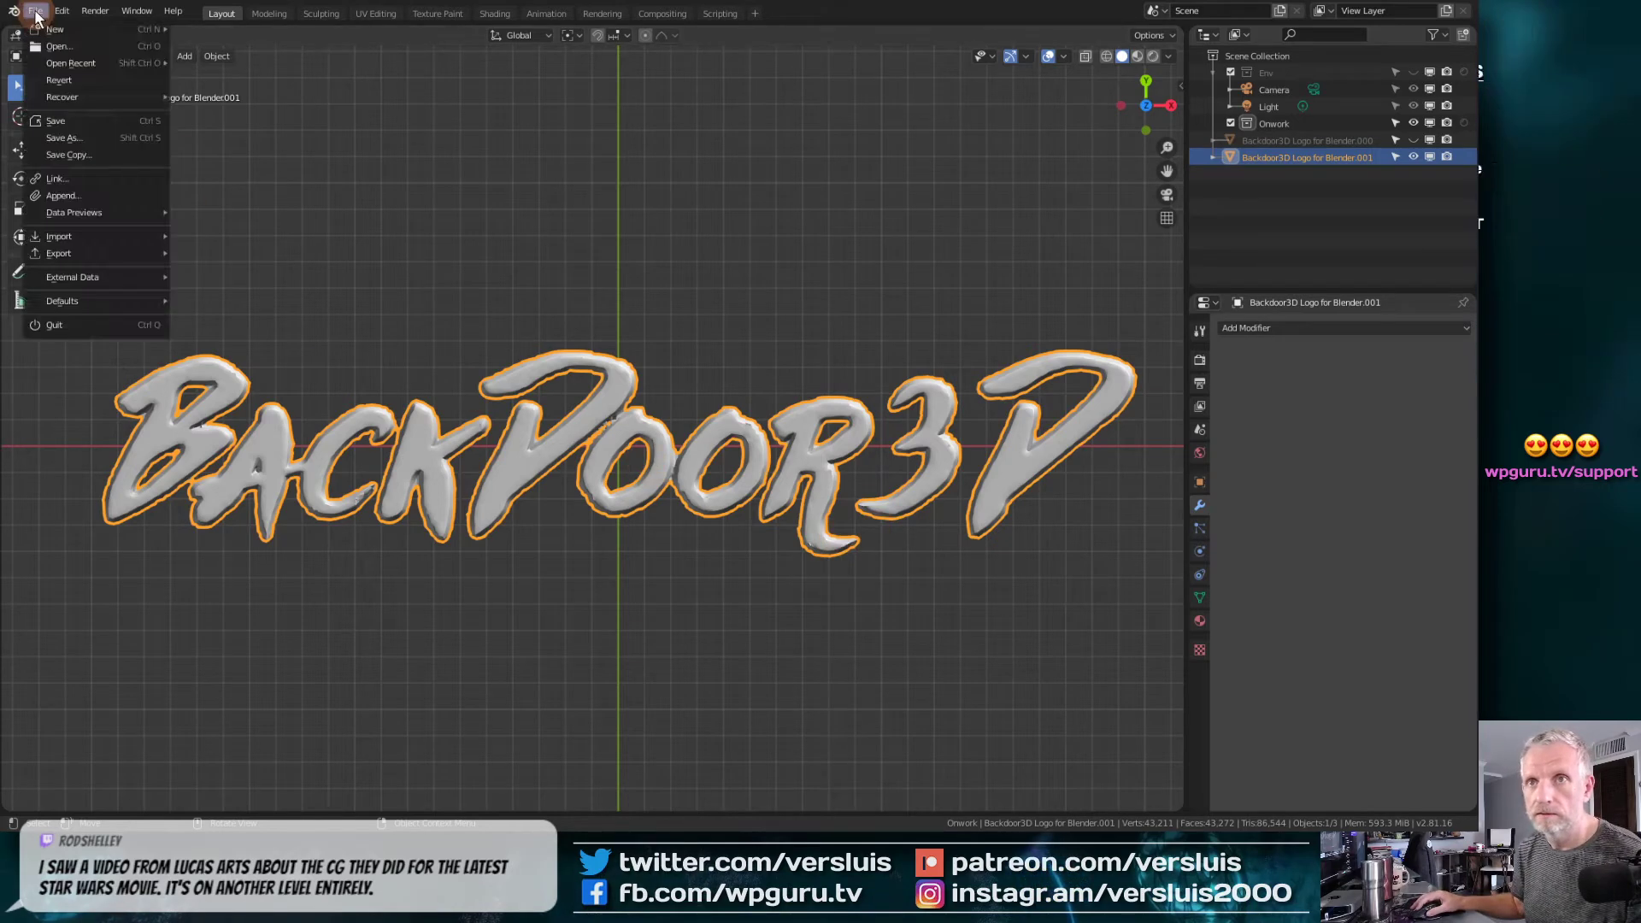
pyautogui.click(84, 327)
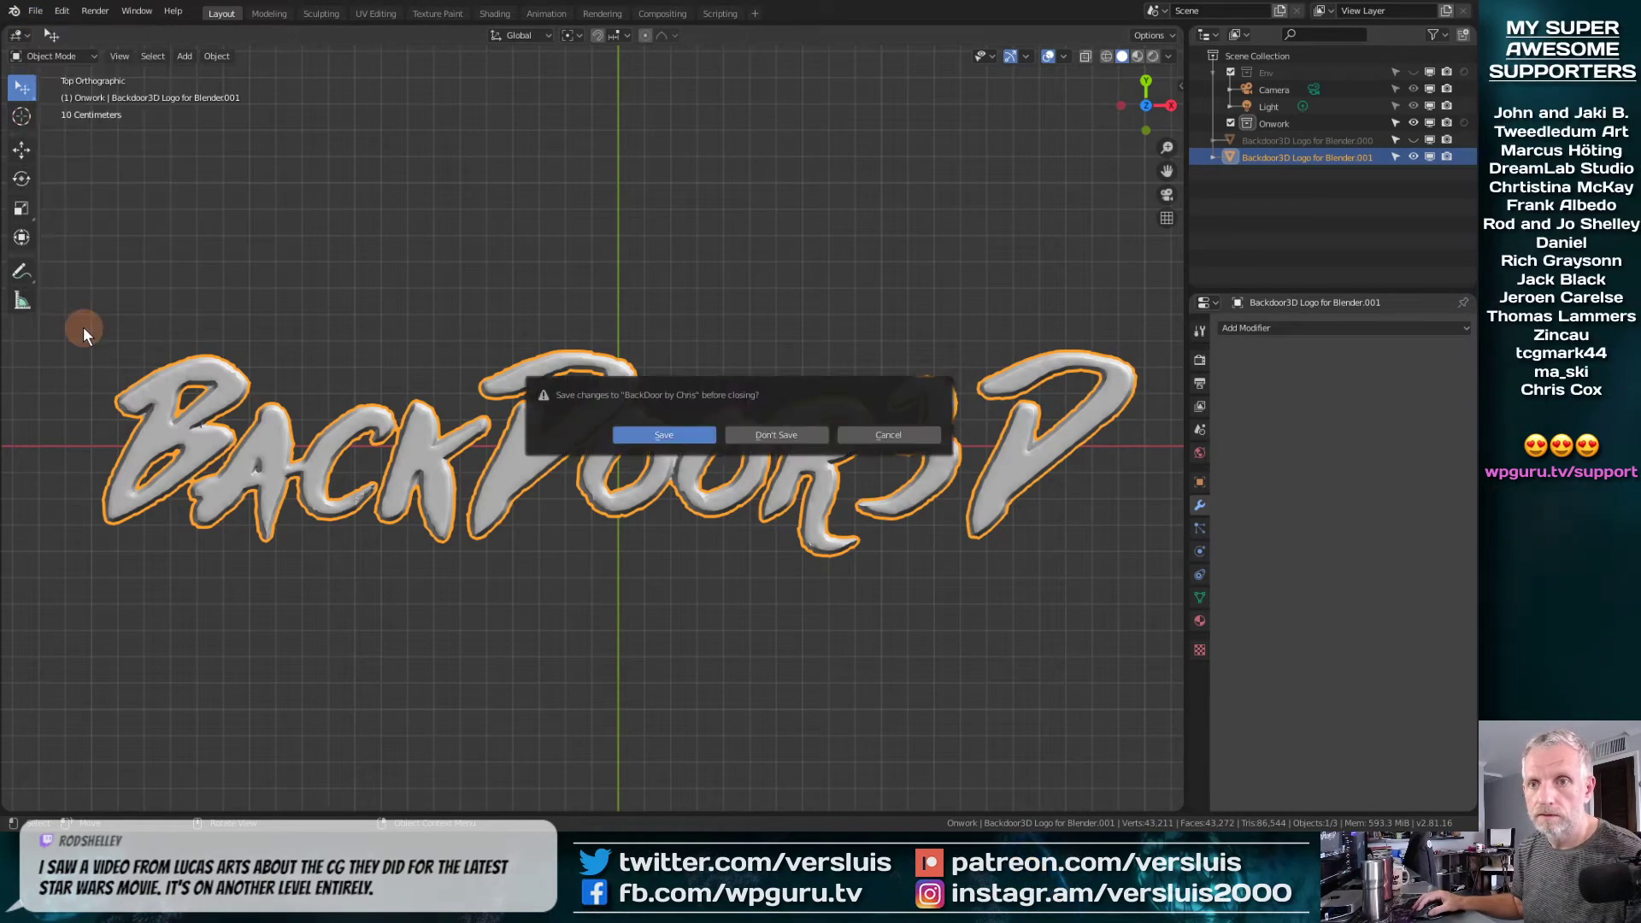
pyautogui.click(770, 434)
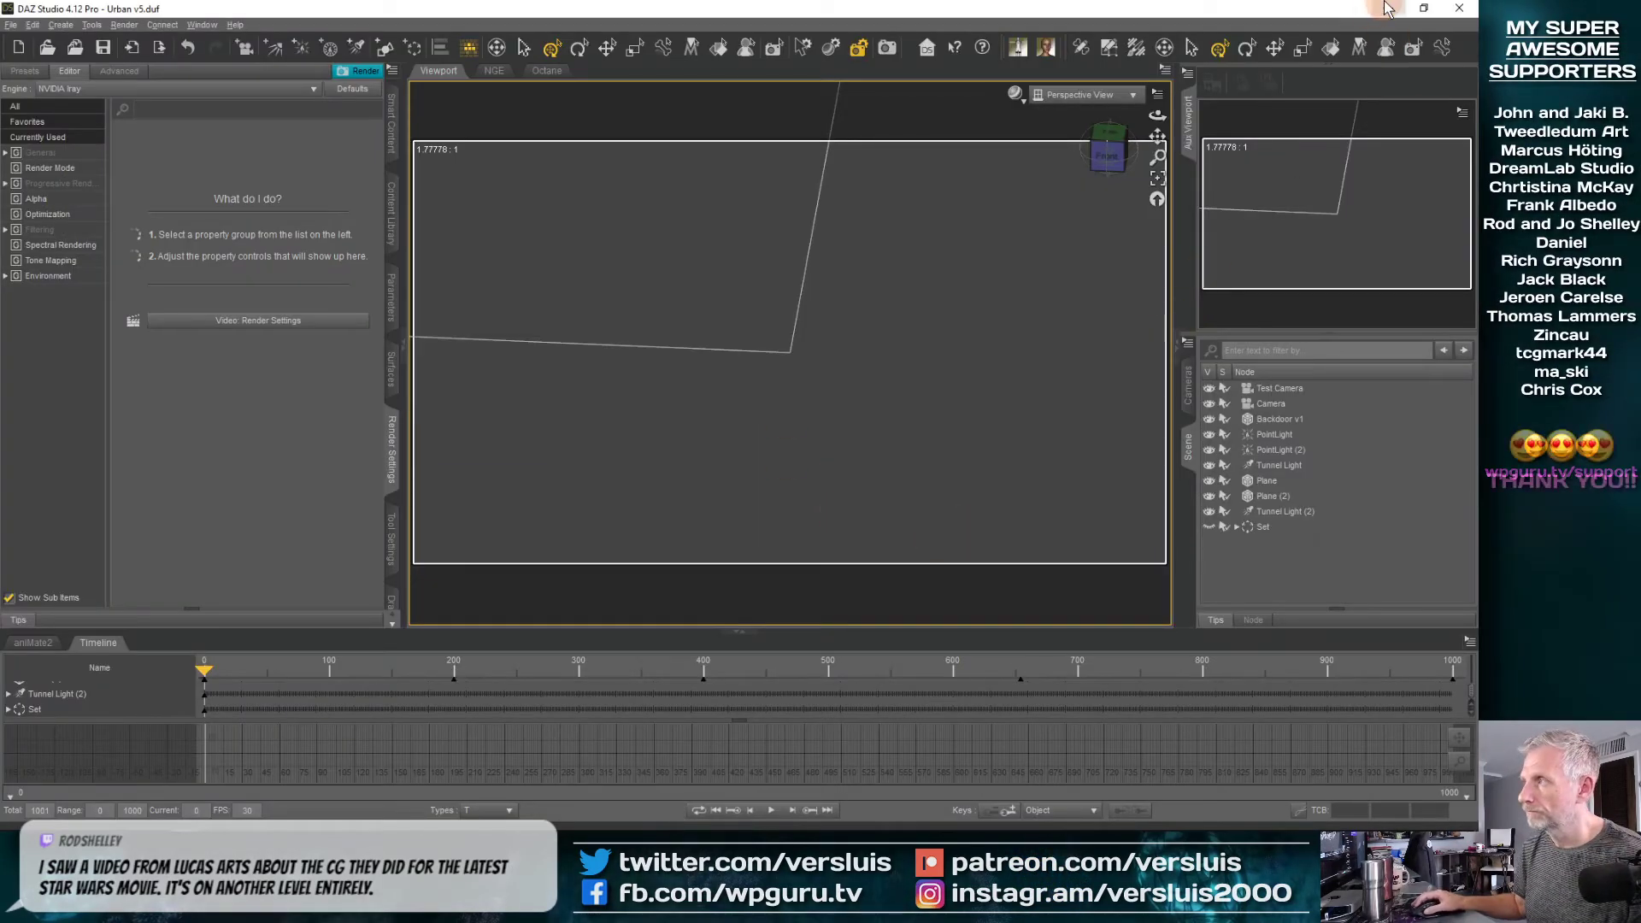
pyautogui.click(1386, 9)
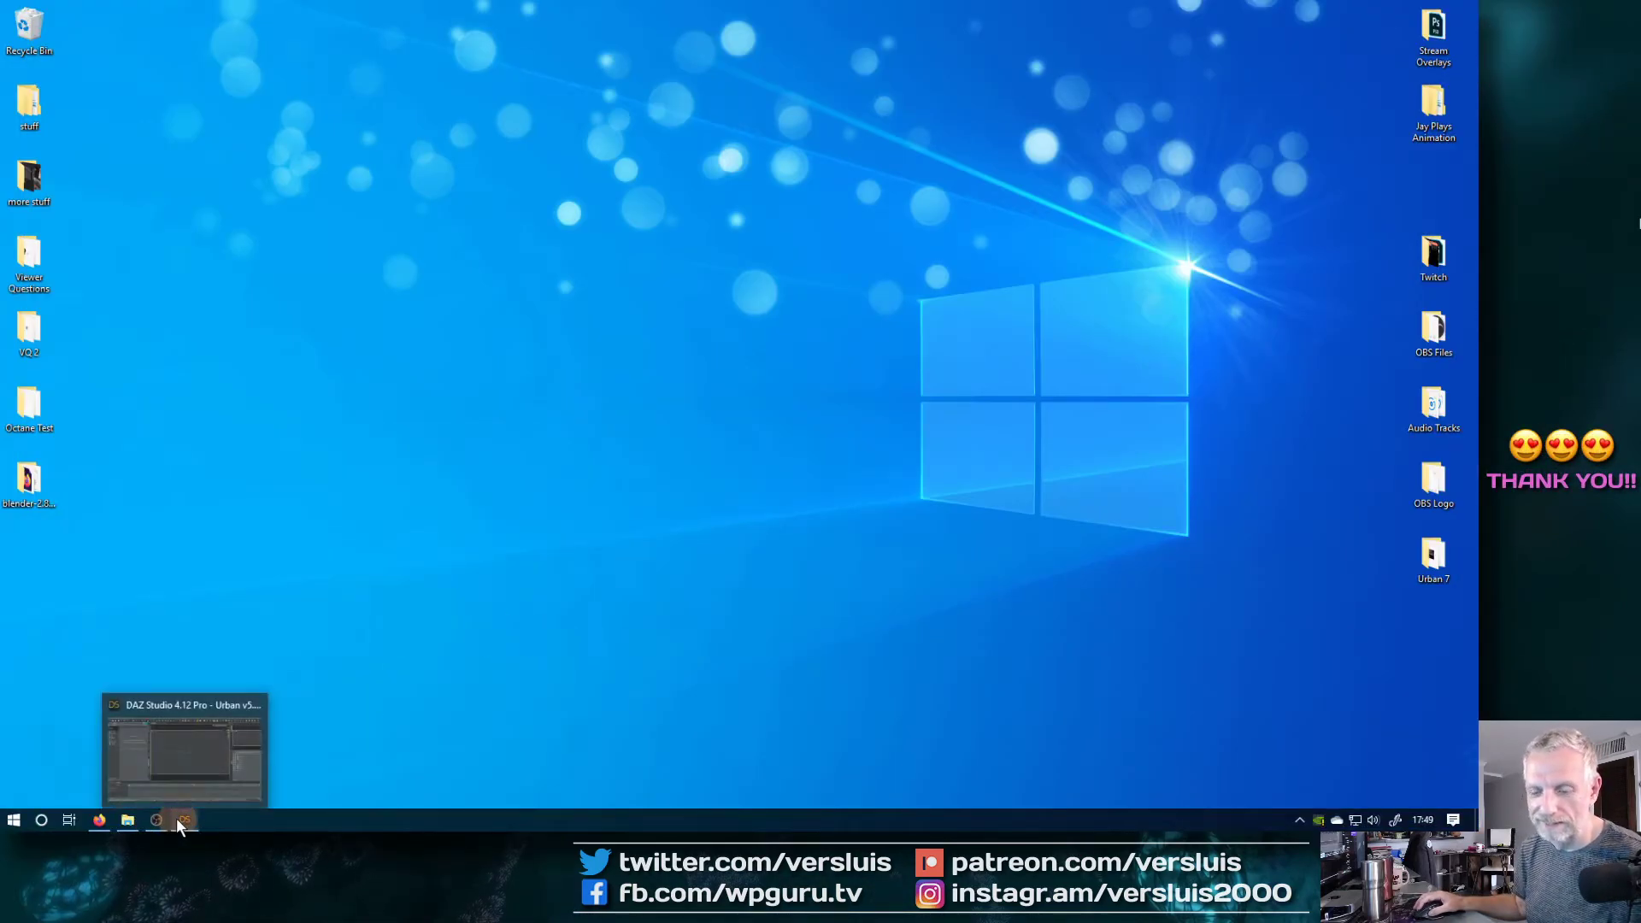
pyautogui.click(176, 818)
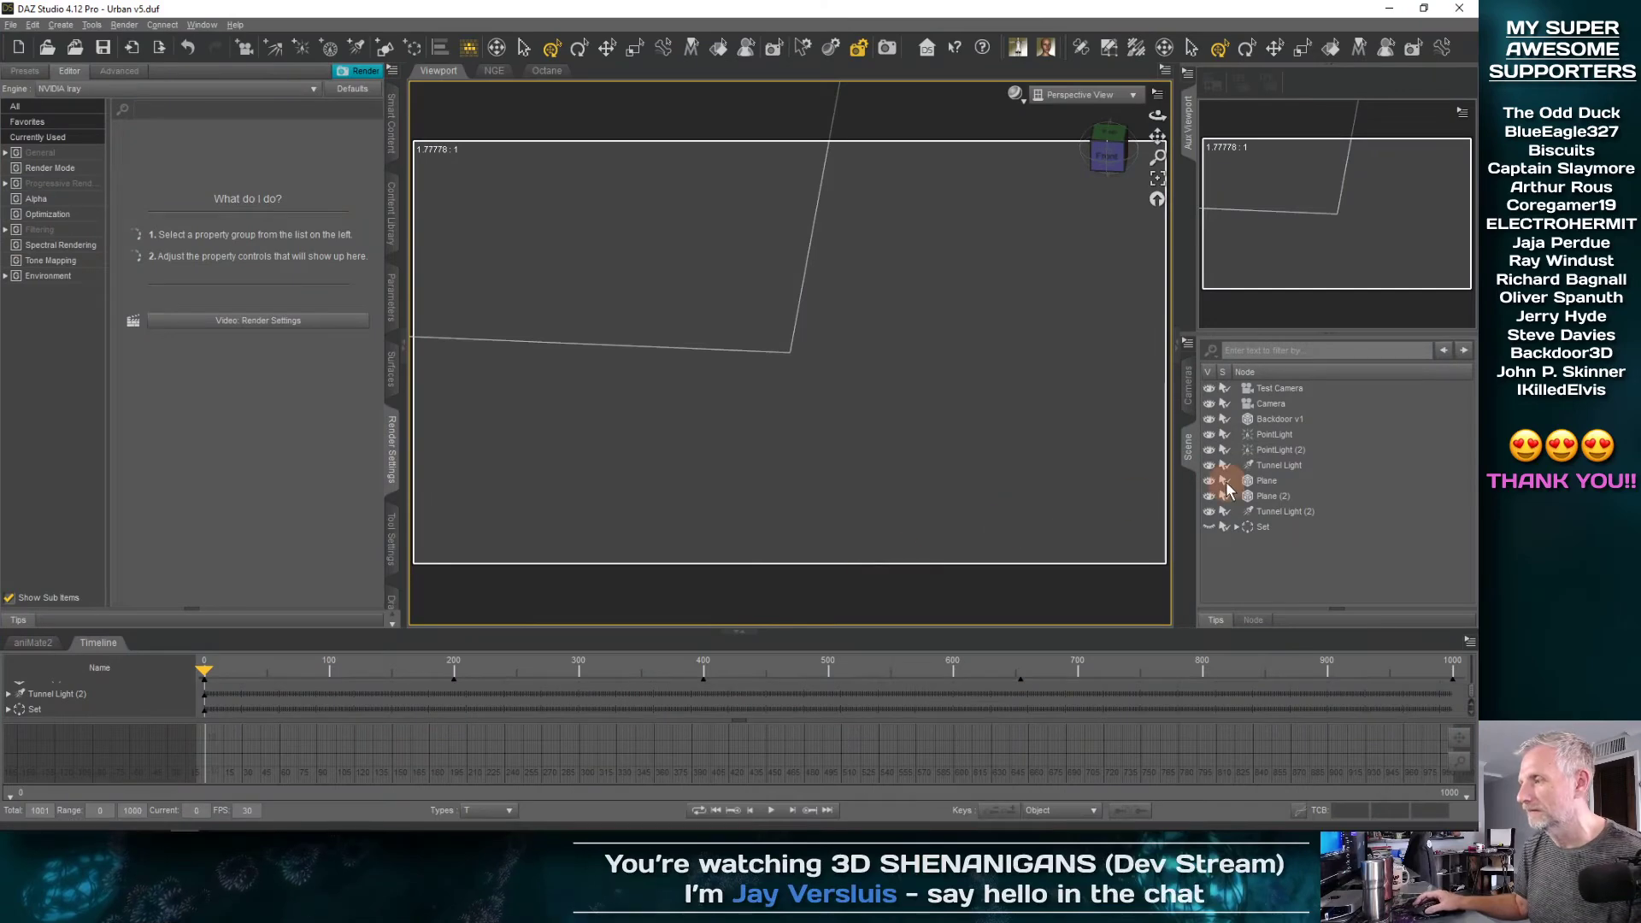
# Import Backdoor v3.obj from the Geometry folder into the scene, using the Custom preset at 100% scale
pyautogui.click(15, 25)
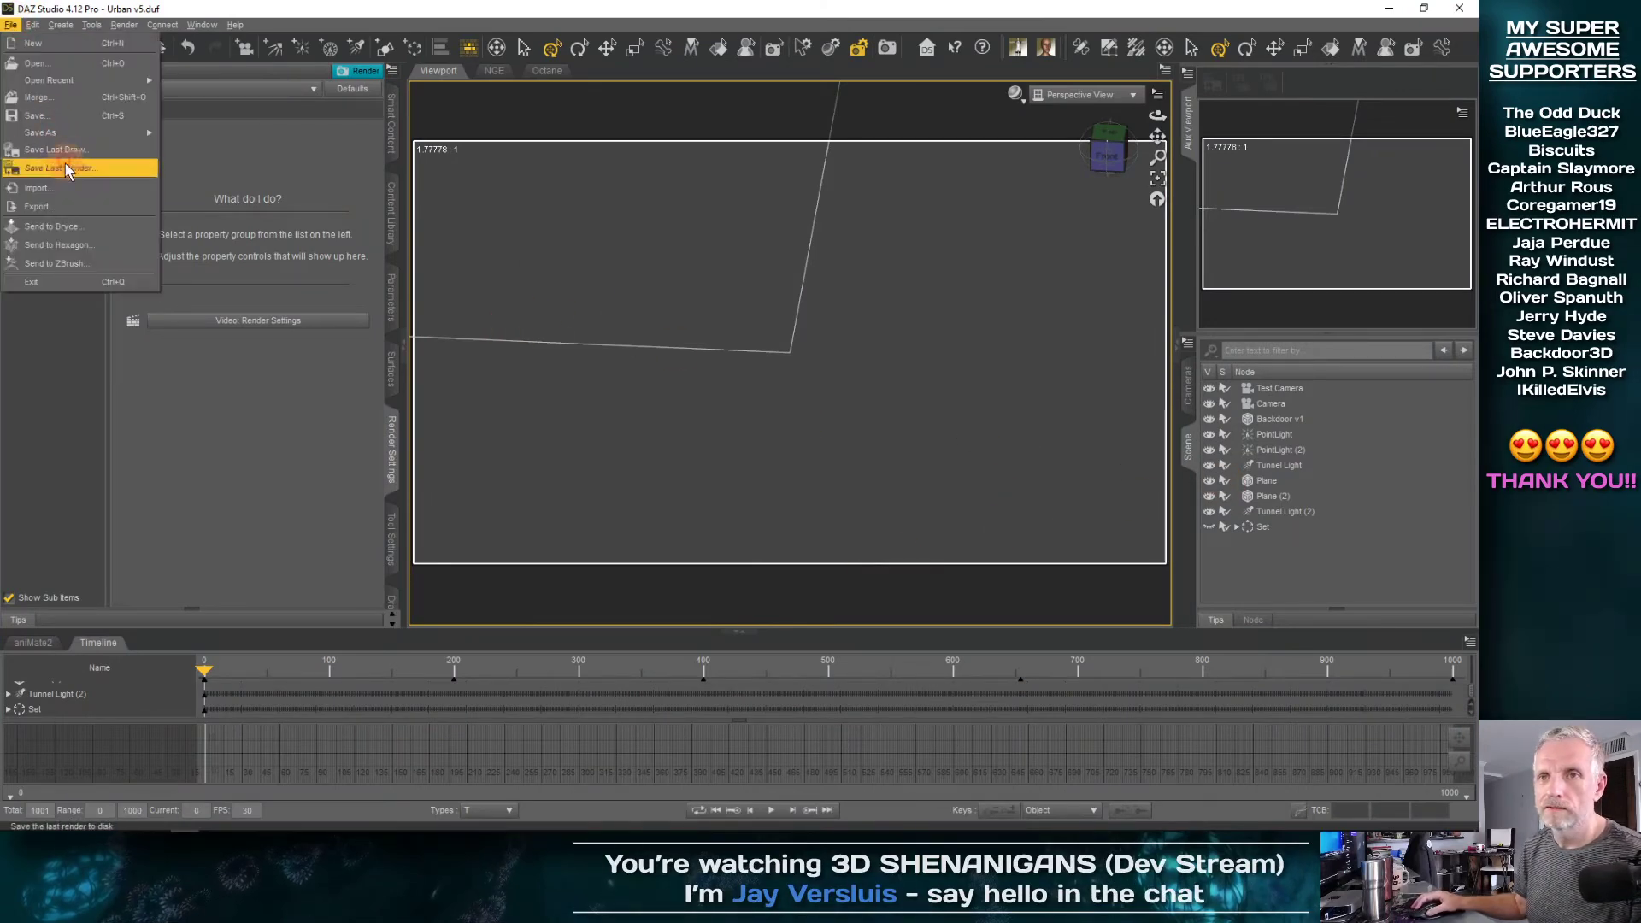
pyautogui.click(39, 188)
pyautogui.click(315, 159)
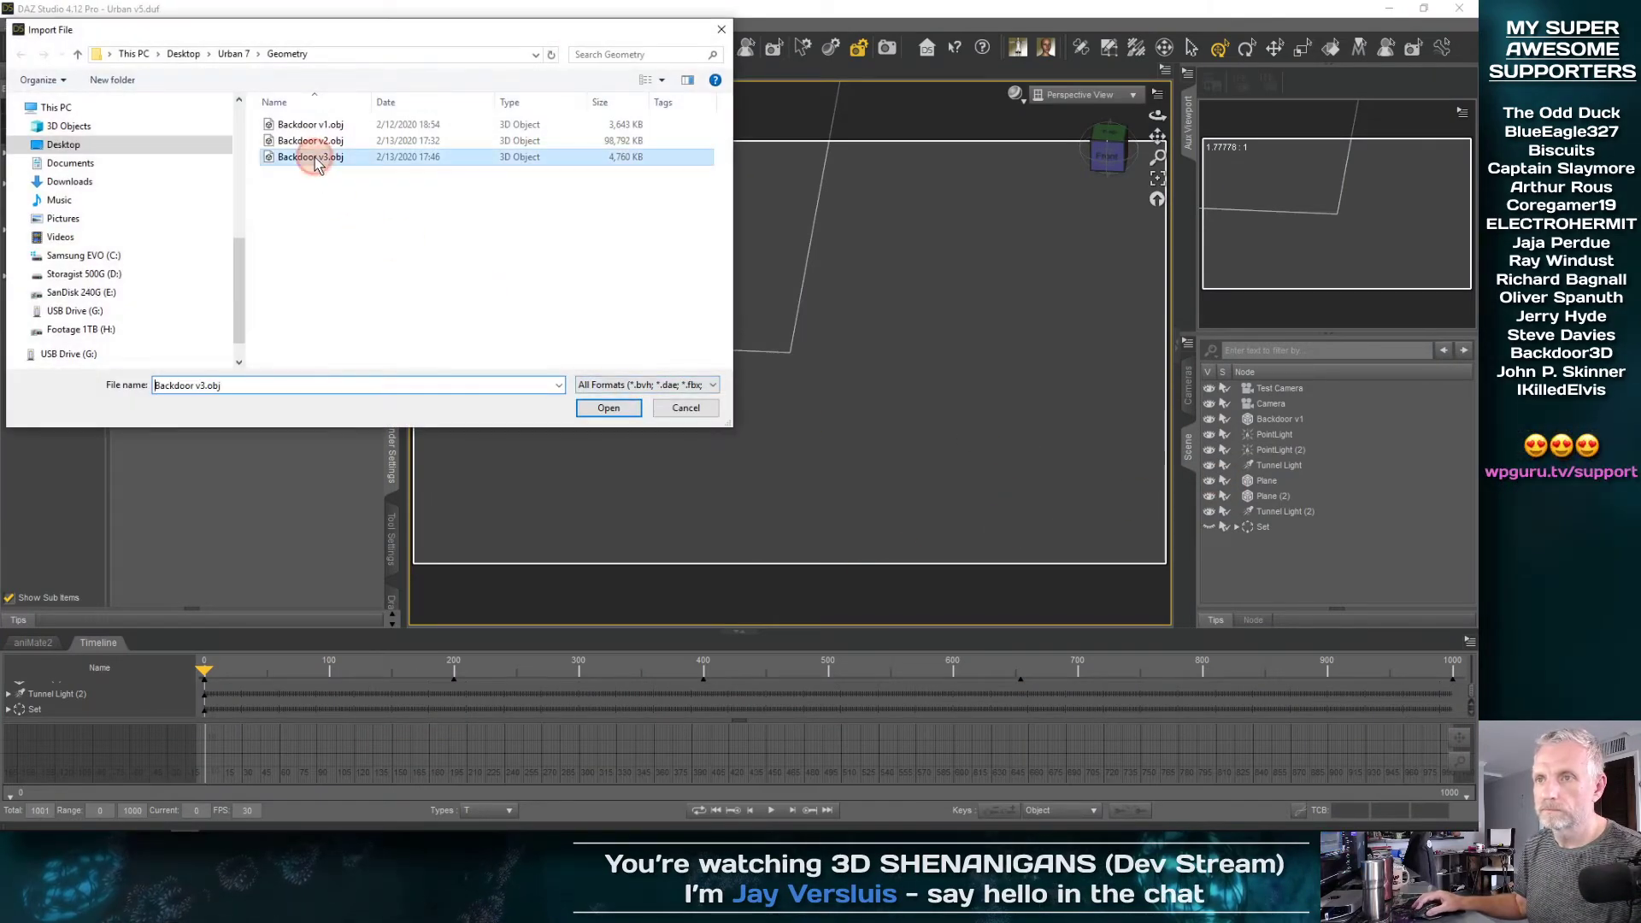
pyautogui.click(631, 419)
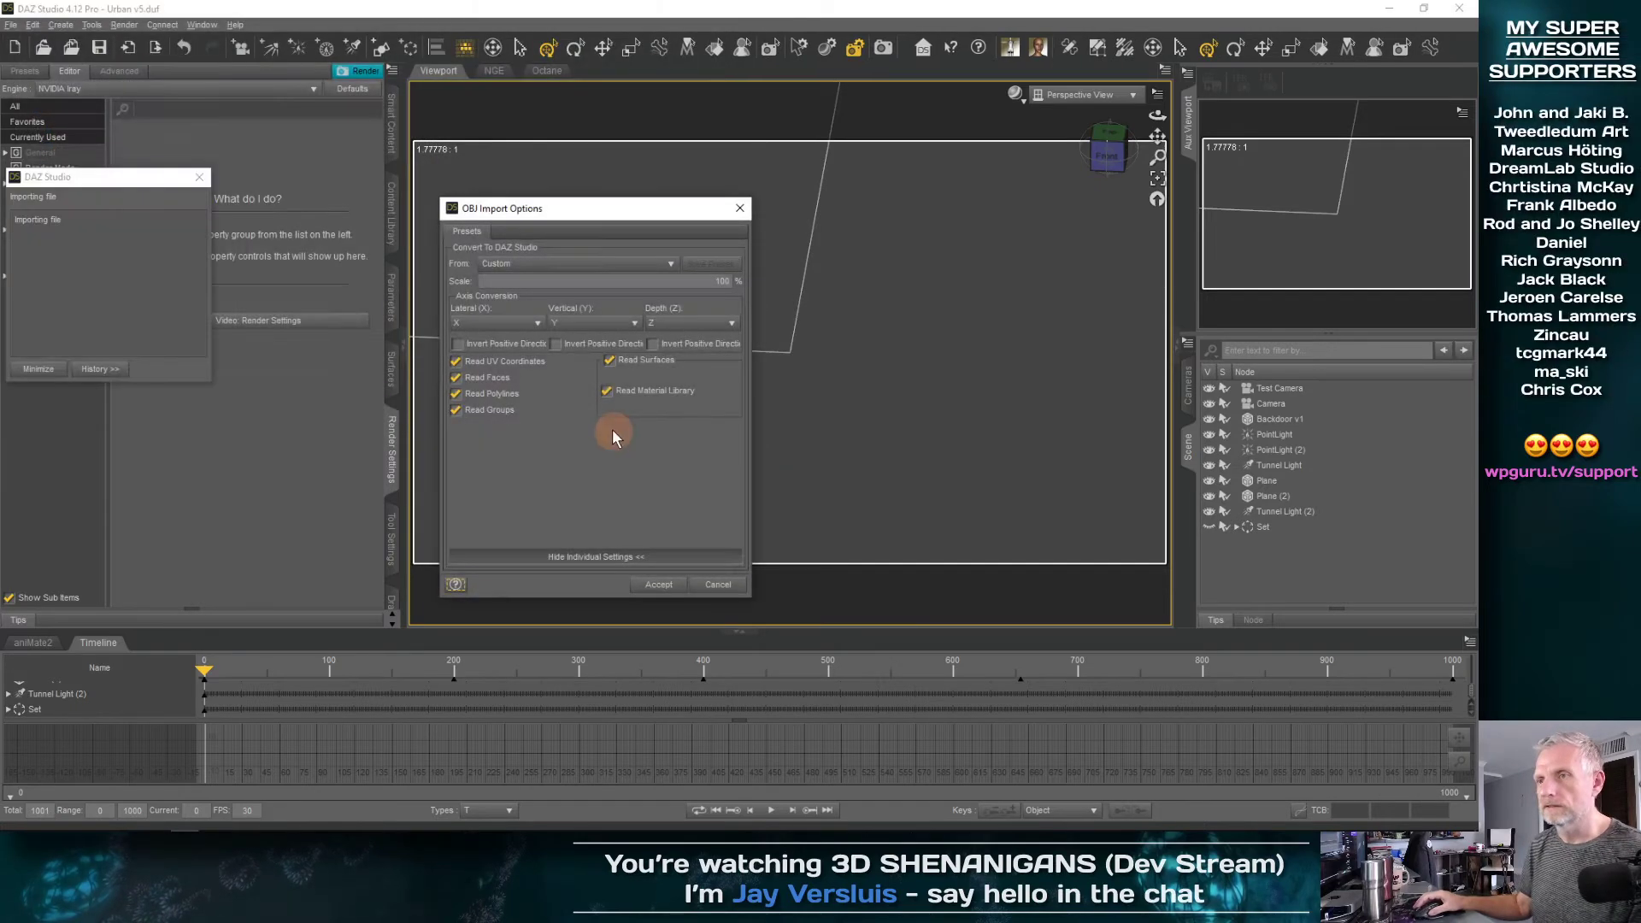
pyautogui.click(652, 585)
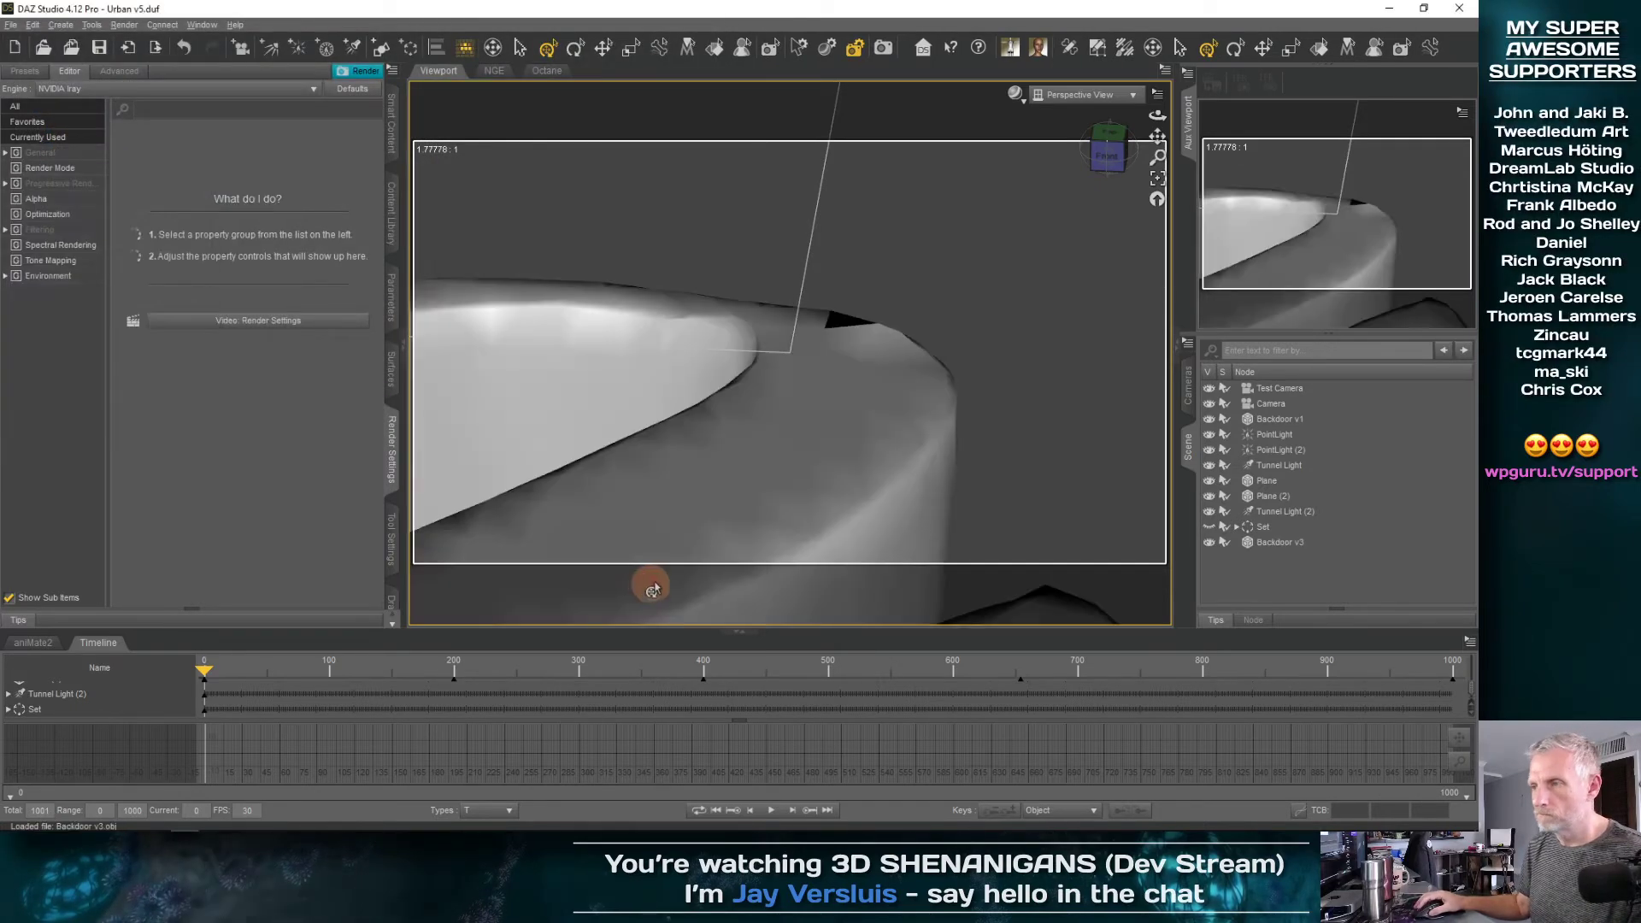
# Frame the imported Backdoor v3 object in the viewport and make the Set group visible
pyautogui.click(1291, 544)
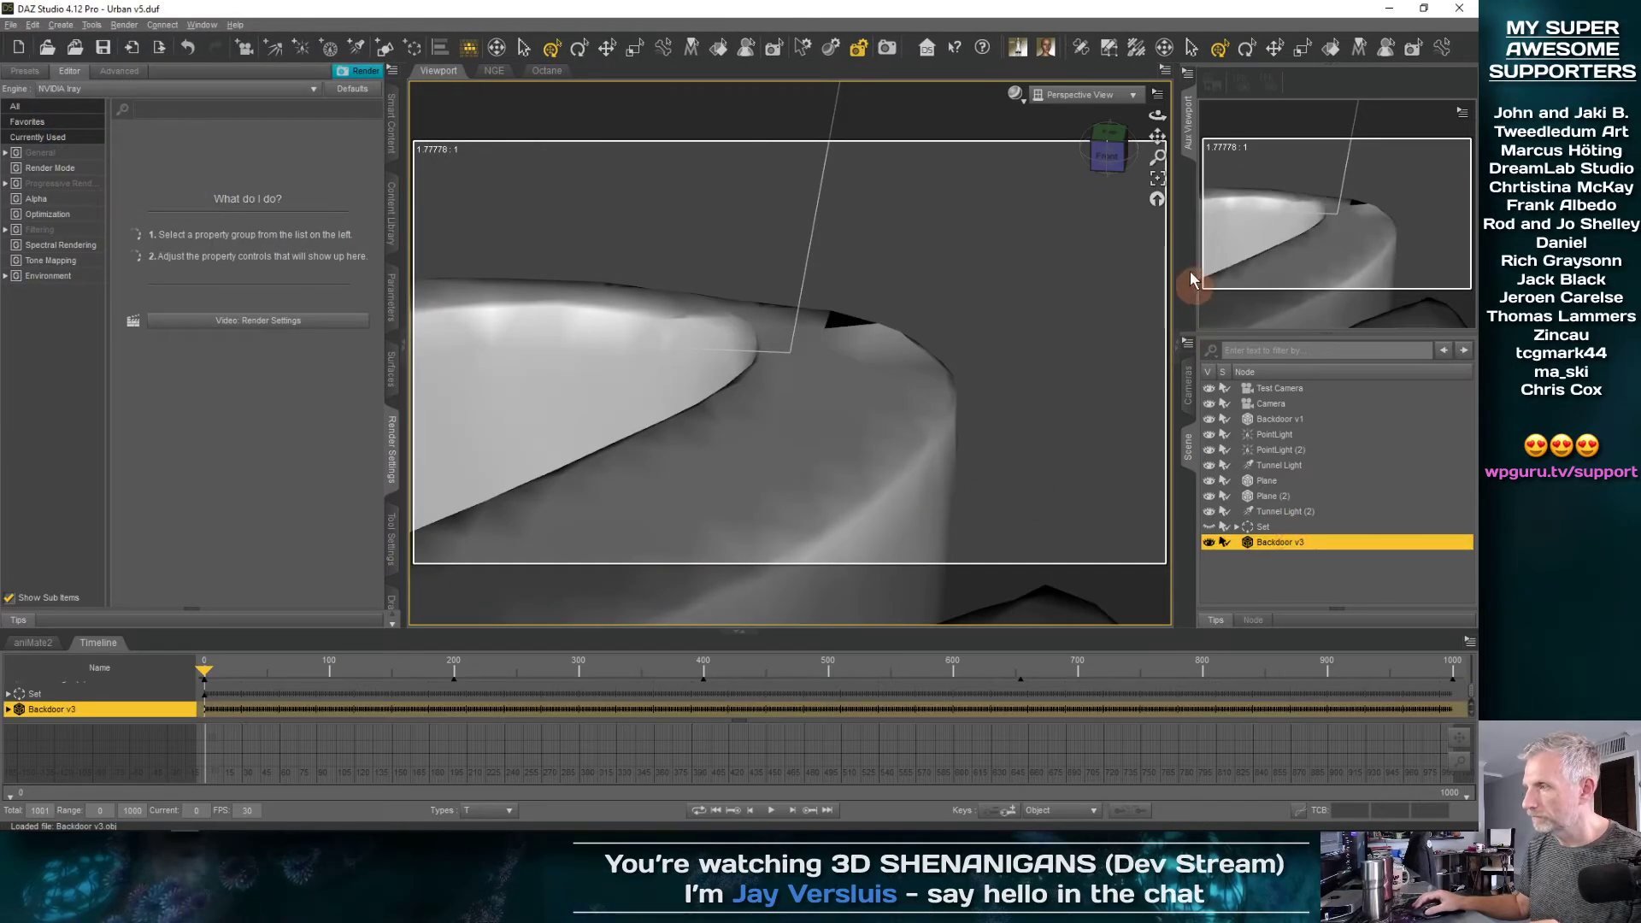
pyautogui.click(1157, 178)
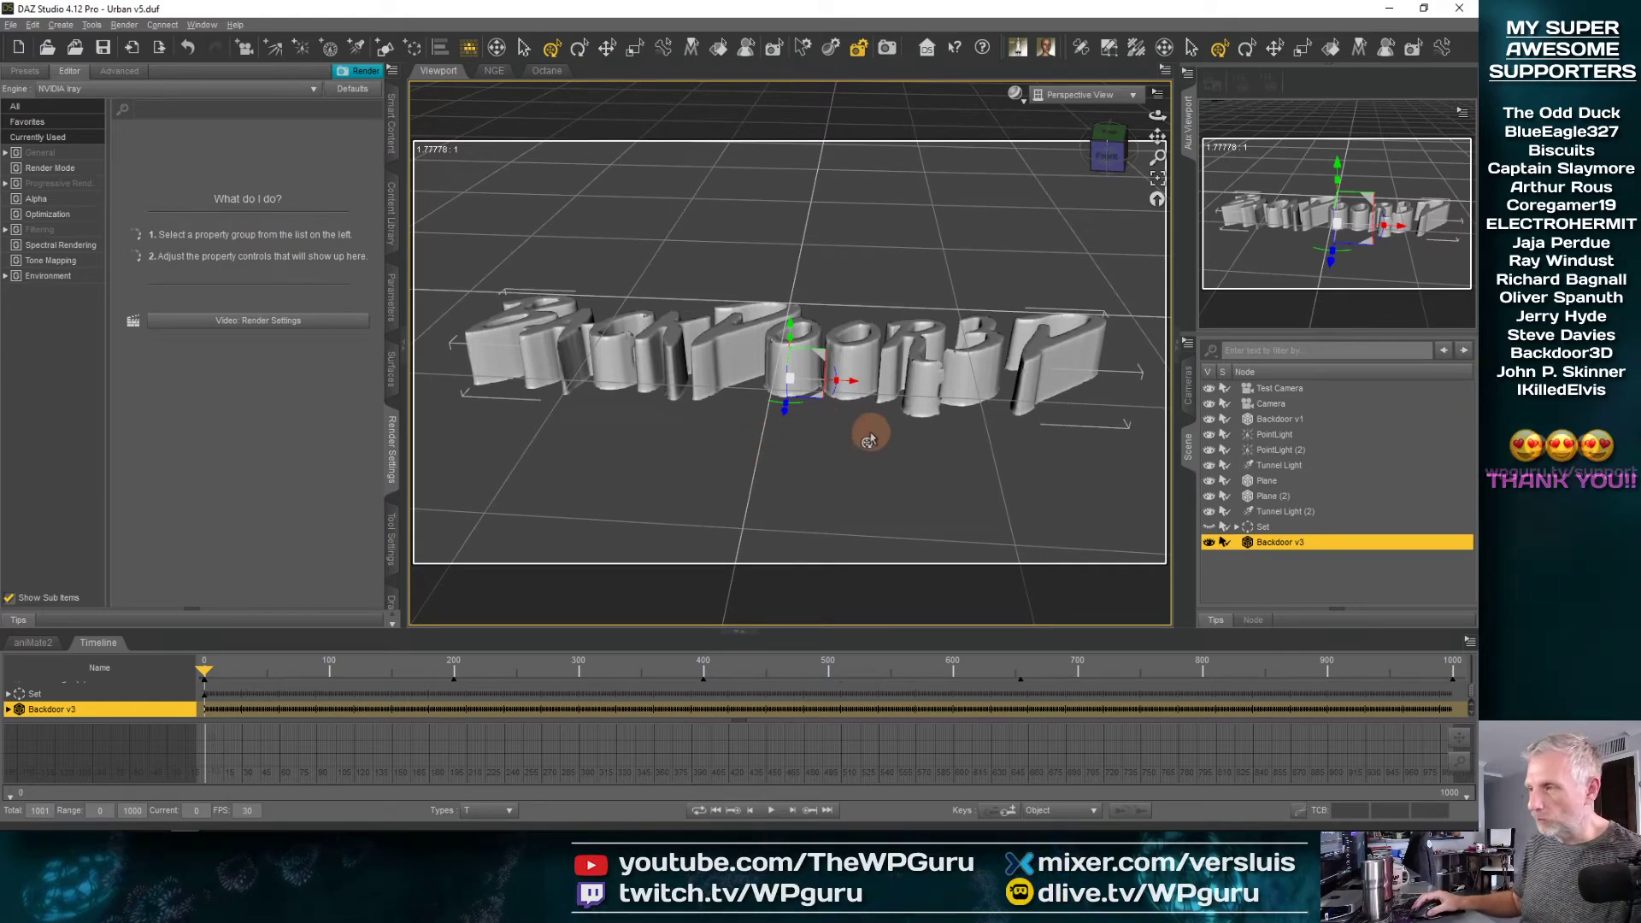
pyautogui.click(1209, 527)
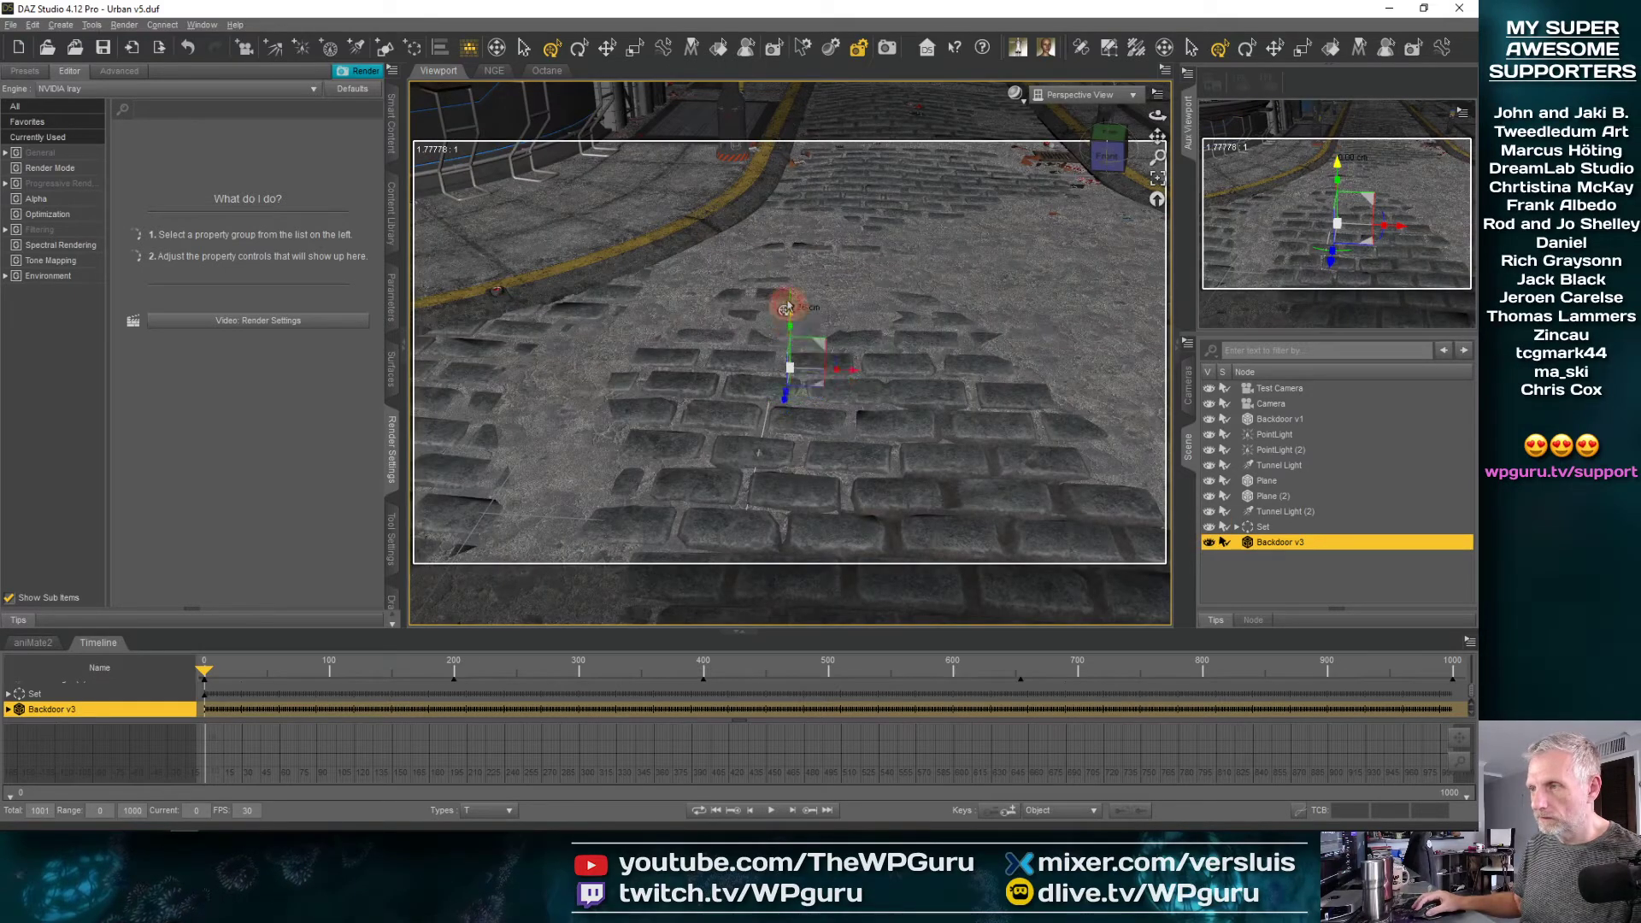
# Move Backdoor v3 from the cobbled street to the curved bar and raise it to countertop height
pyautogui.moveTo(787, 306); pyautogui.dragTo(613, 308)
pyautogui.scroll(-7, 781, 263)
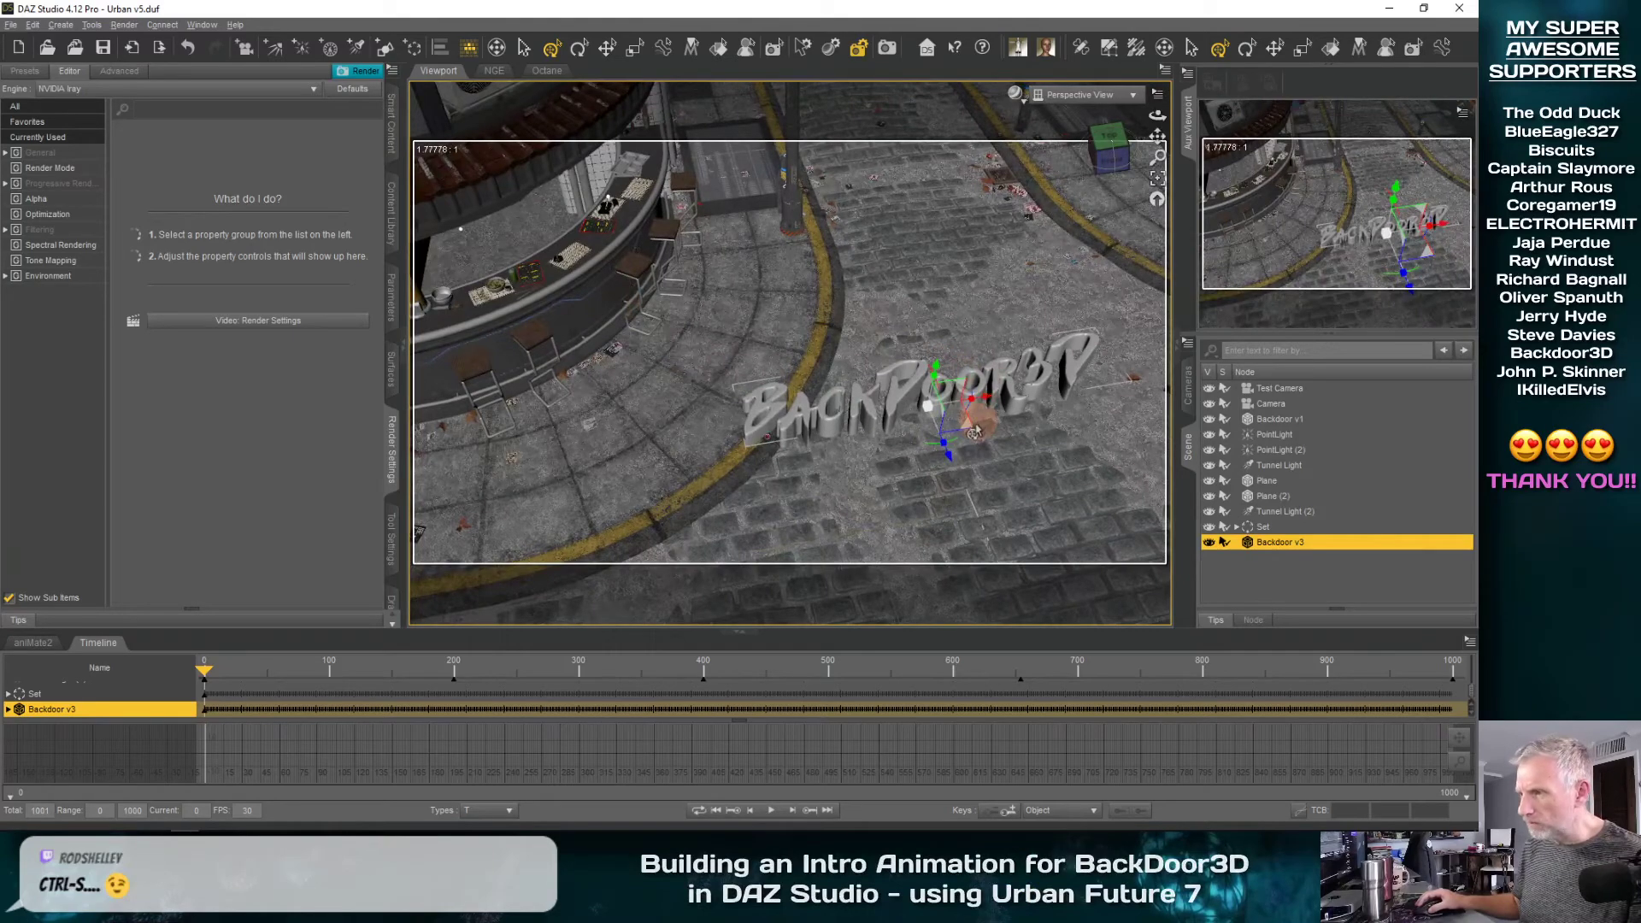
pyautogui.moveTo(964, 435); pyautogui.dragTo(647, 332)
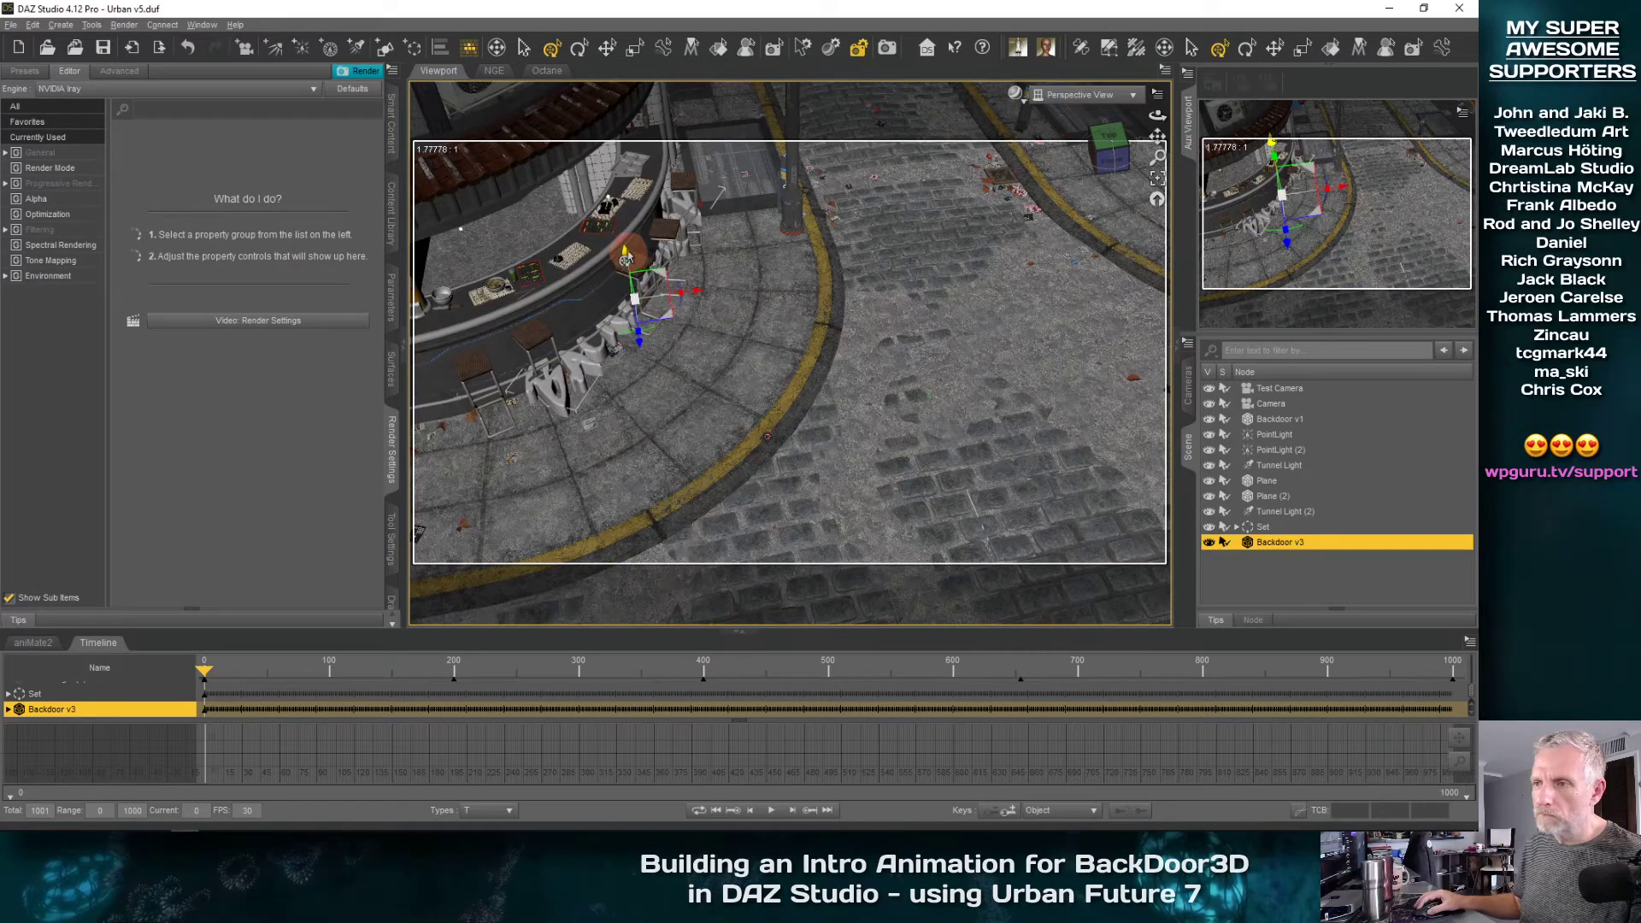
pyautogui.moveTo(625, 258); pyautogui.dragTo(643, 215)
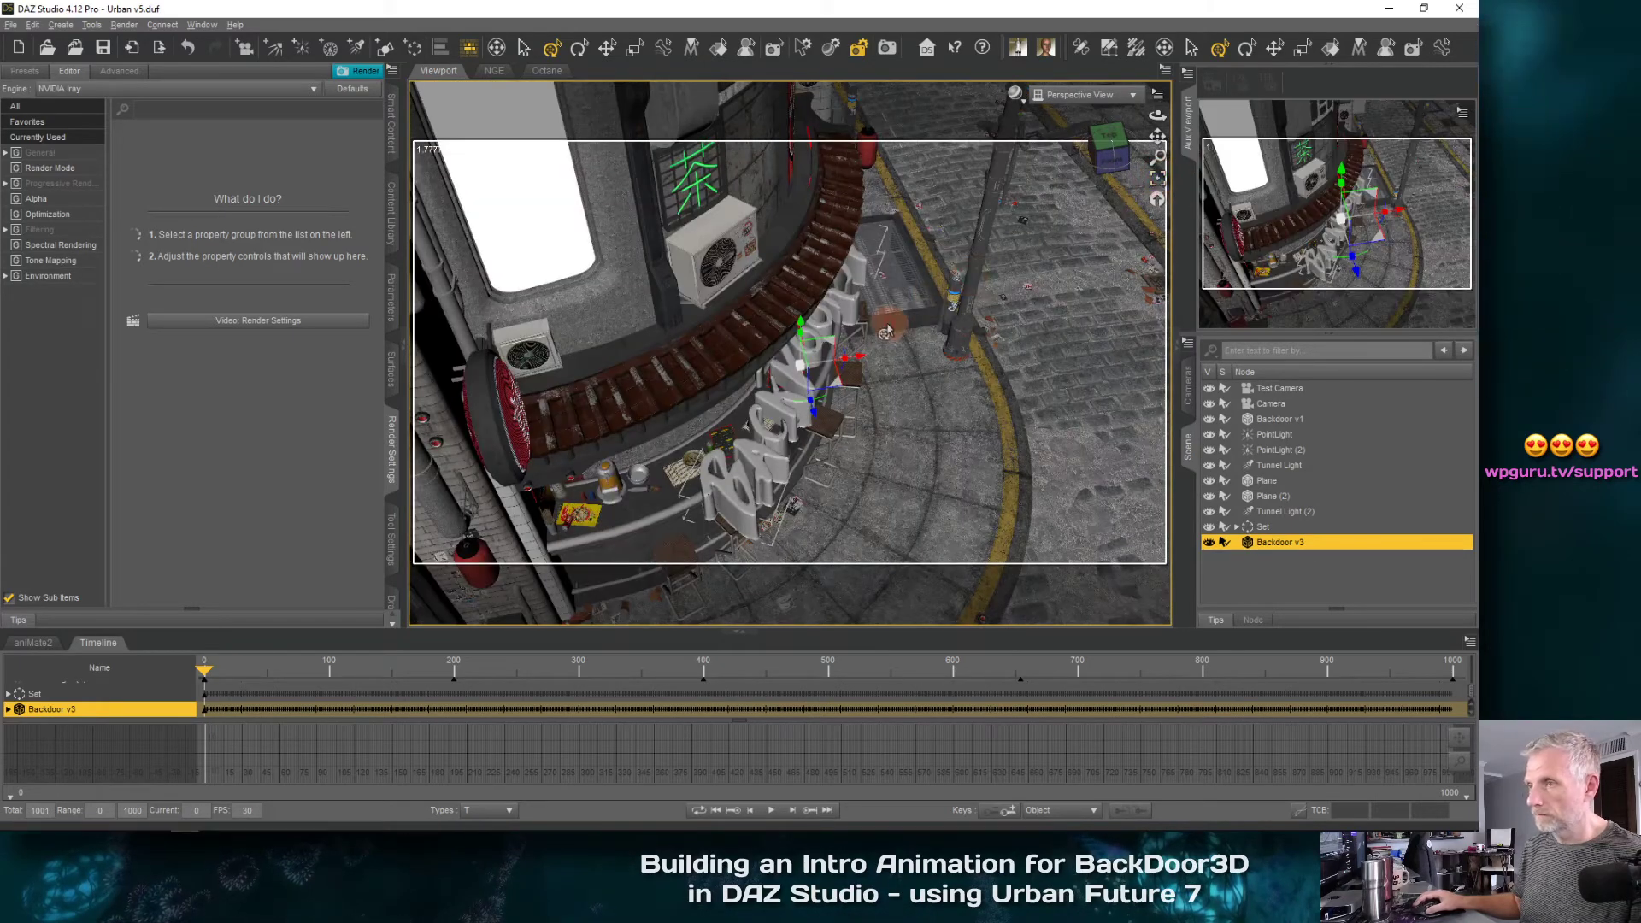
pyautogui.scroll(6, 886, 332)
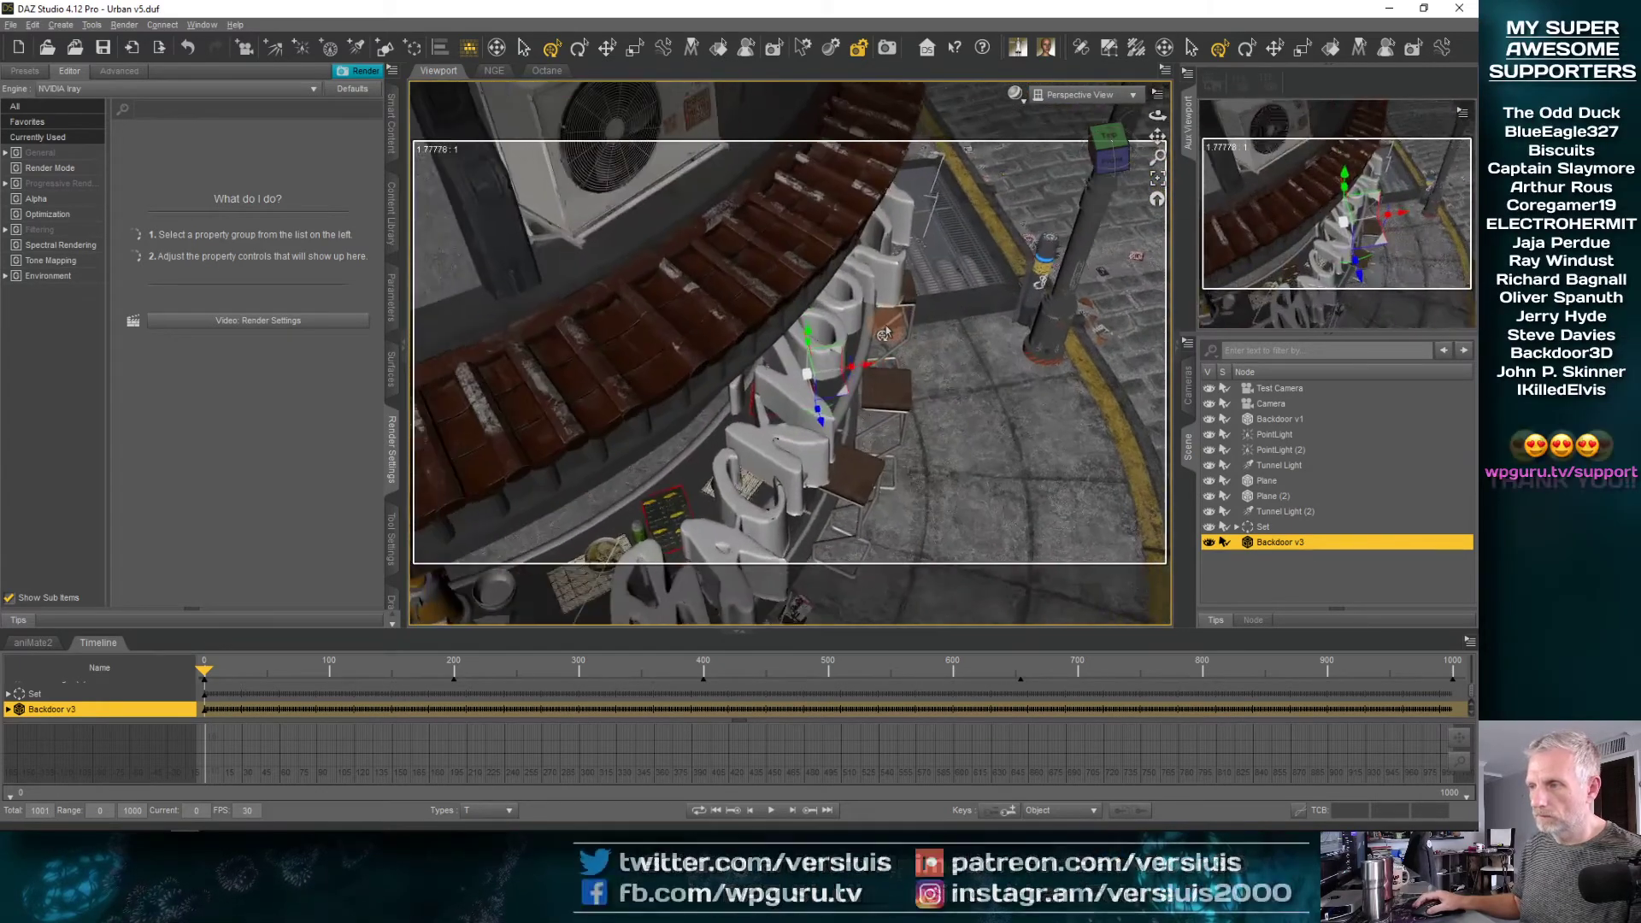
pyautogui.scroll(1, 887, 332)
pyautogui.moveTo(886, 331); pyautogui.dragTo(887, 325, button='middle')
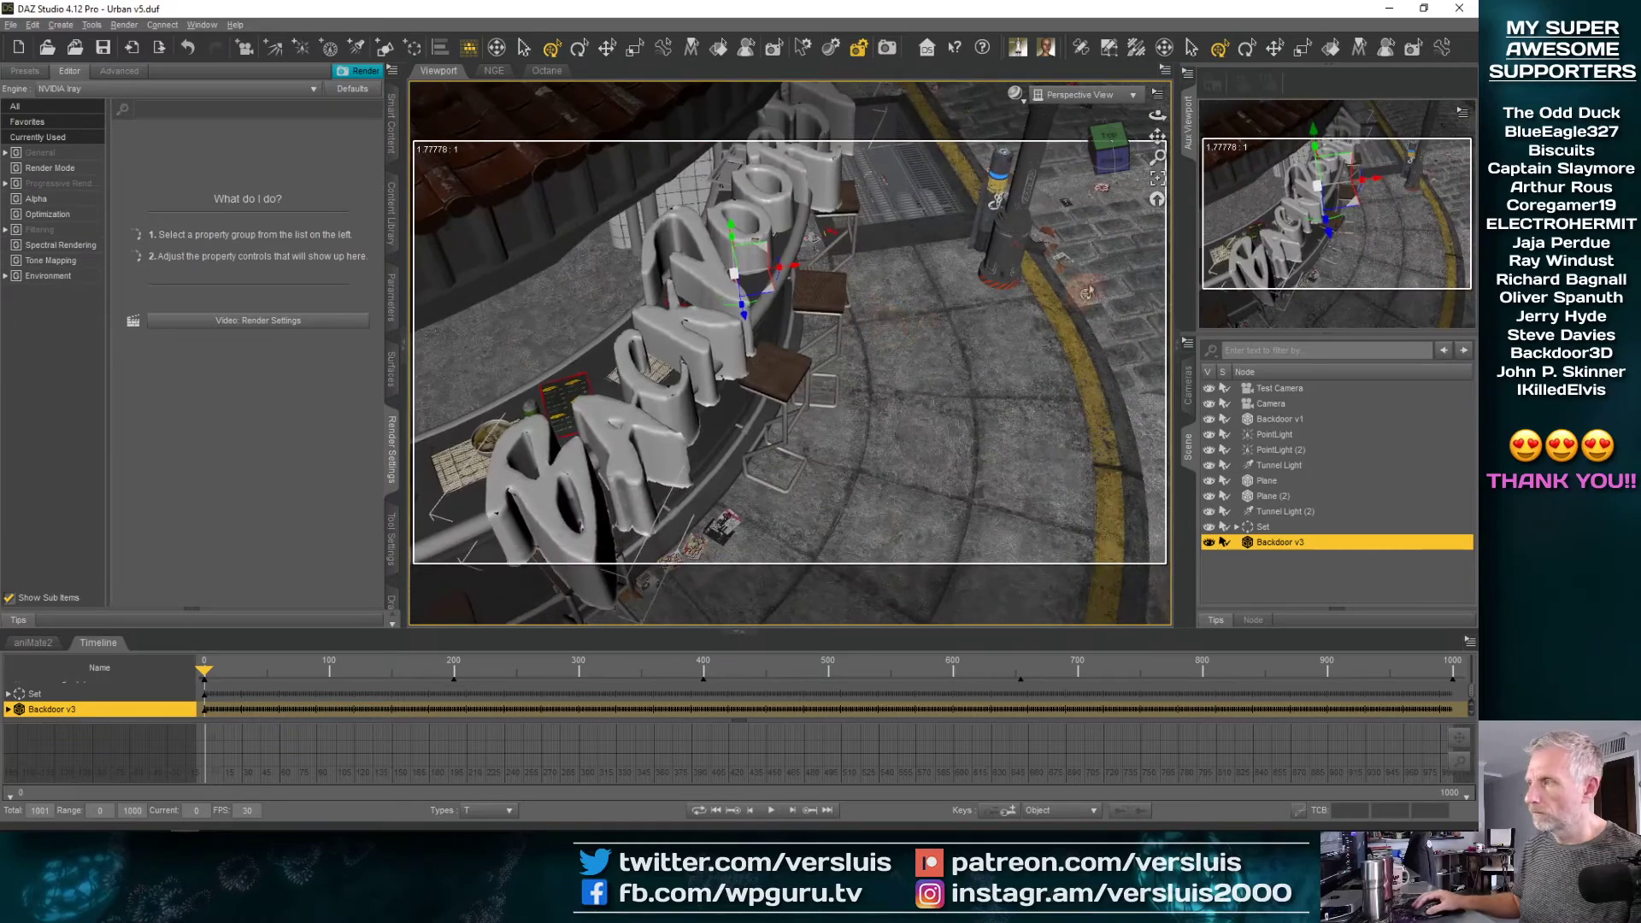
# Scale Backdoor v3 down uniformly so the lettering occupies only part of the curved bar counter
pyautogui.click(1186, 128)
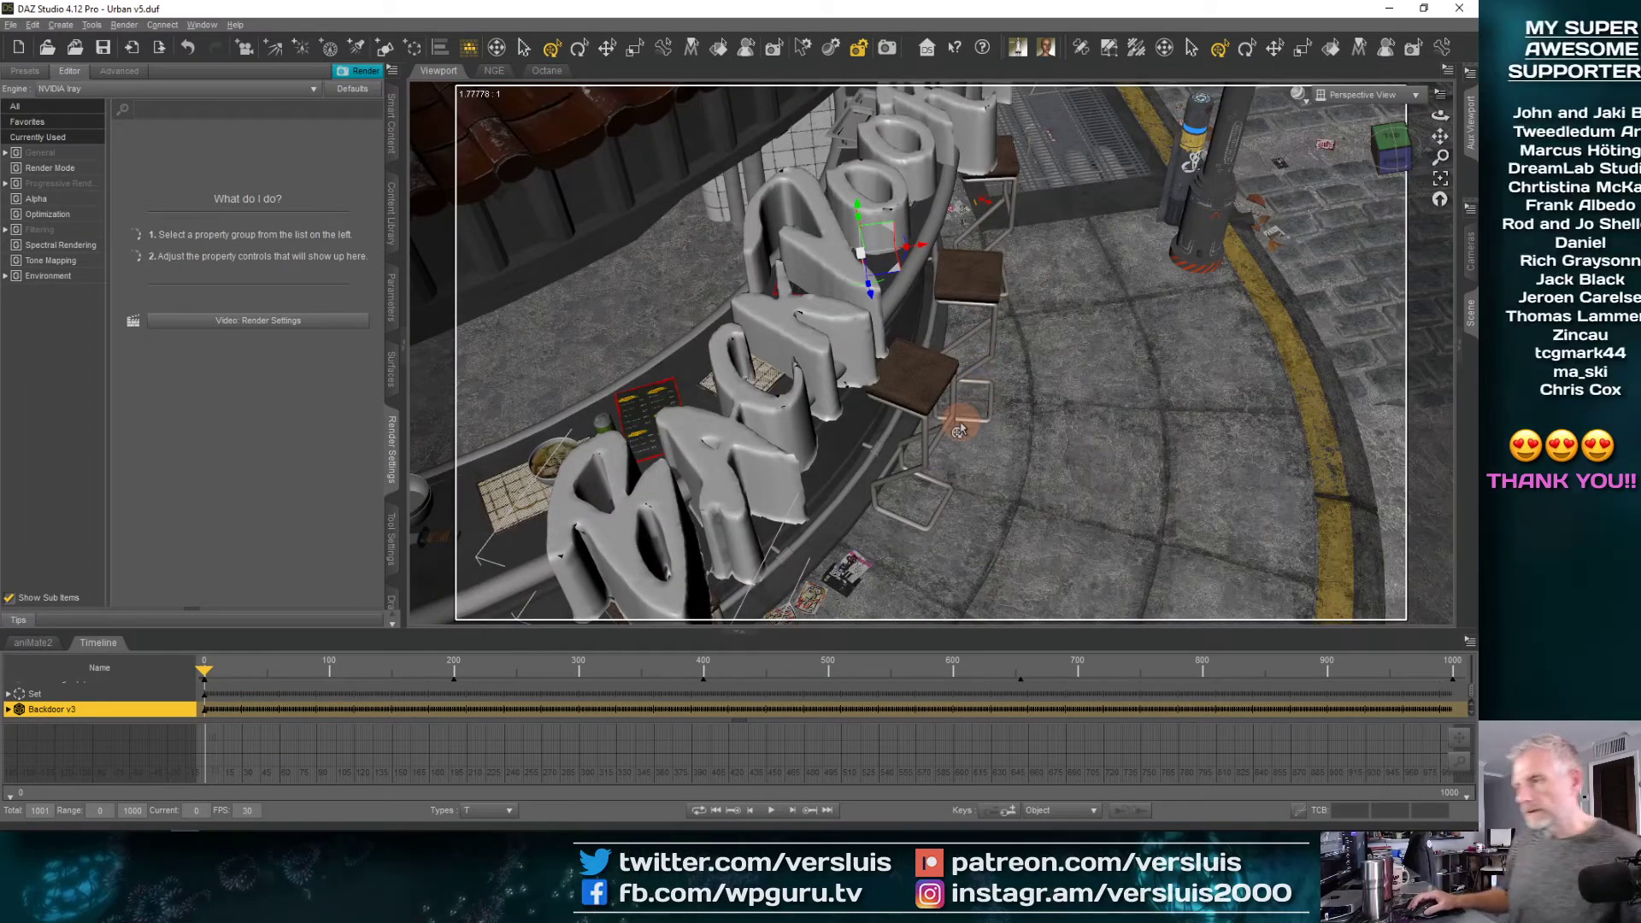
pyautogui.moveTo(960, 420); pyautogui.dragTo(957, 410, button='middle')
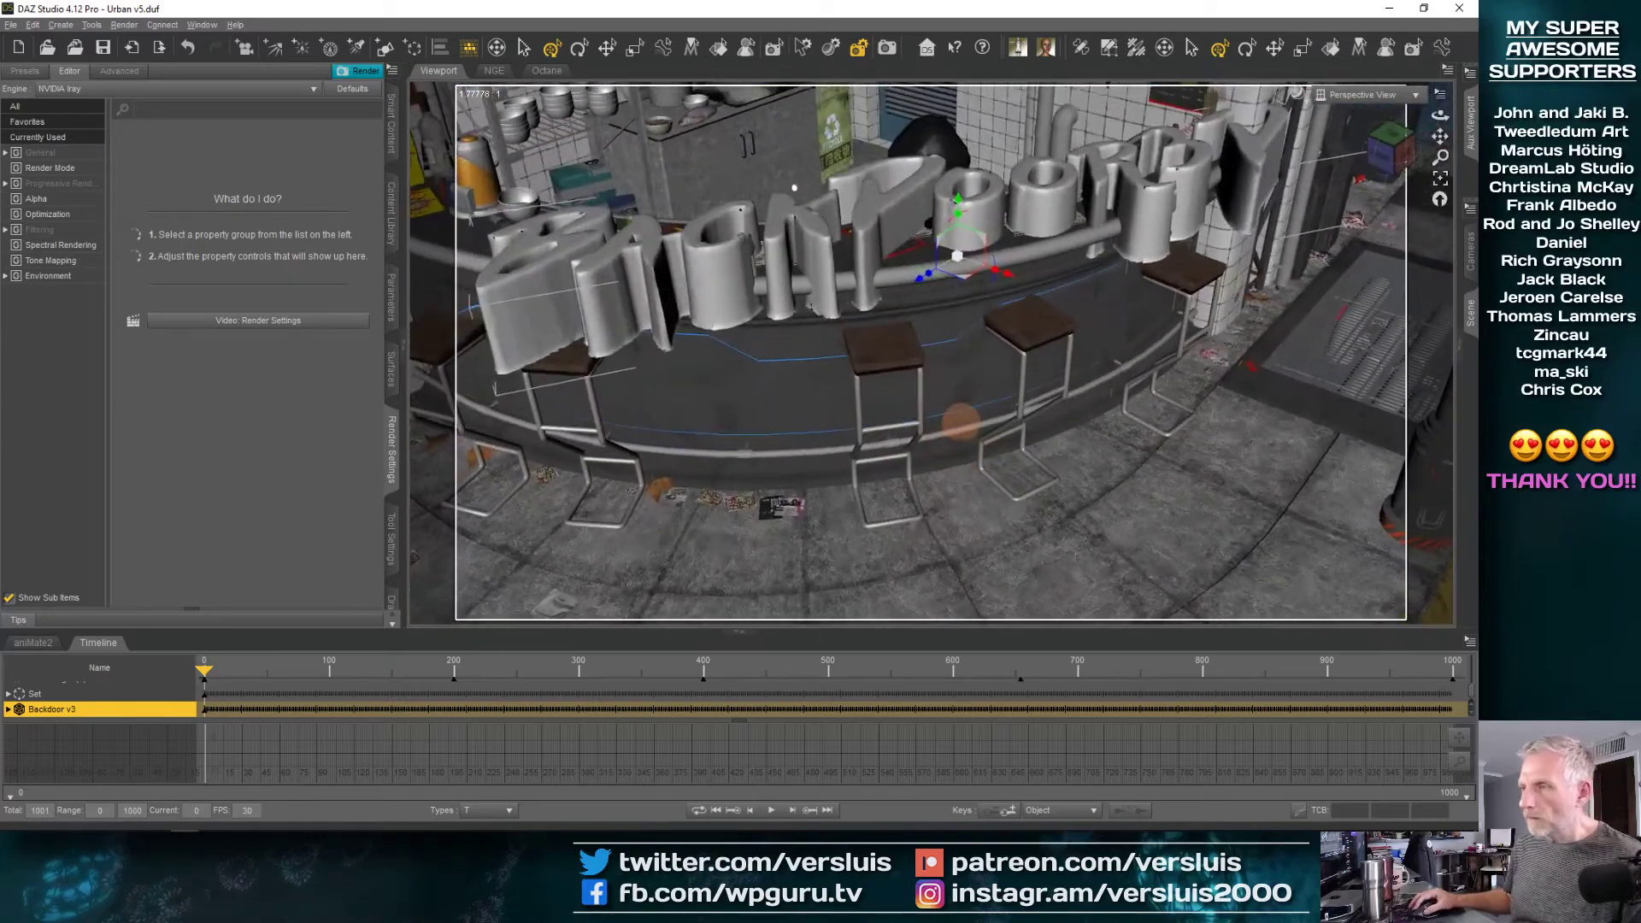
pyautogui.moveTo(955, 268); pyautogui.dragTo(939, 271)
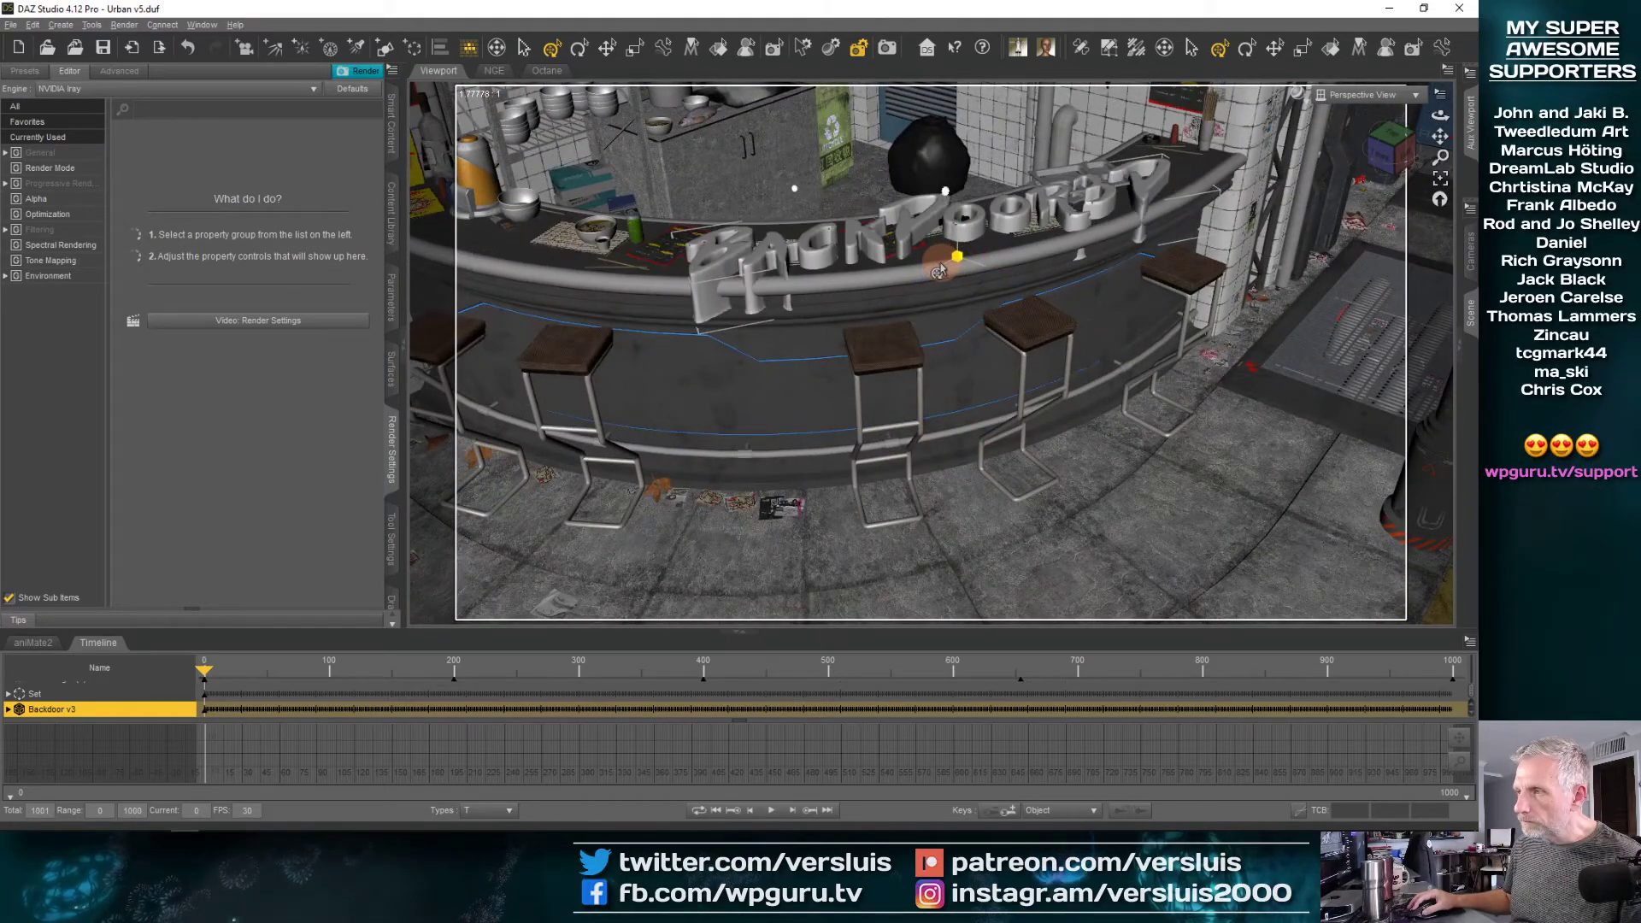
# Switch the auxiliary viewport from the perspective view to the view looking out through the tunnel, at frame 0
pyautogui.click(1470, 124)
pyautogui.click(1385, 116)
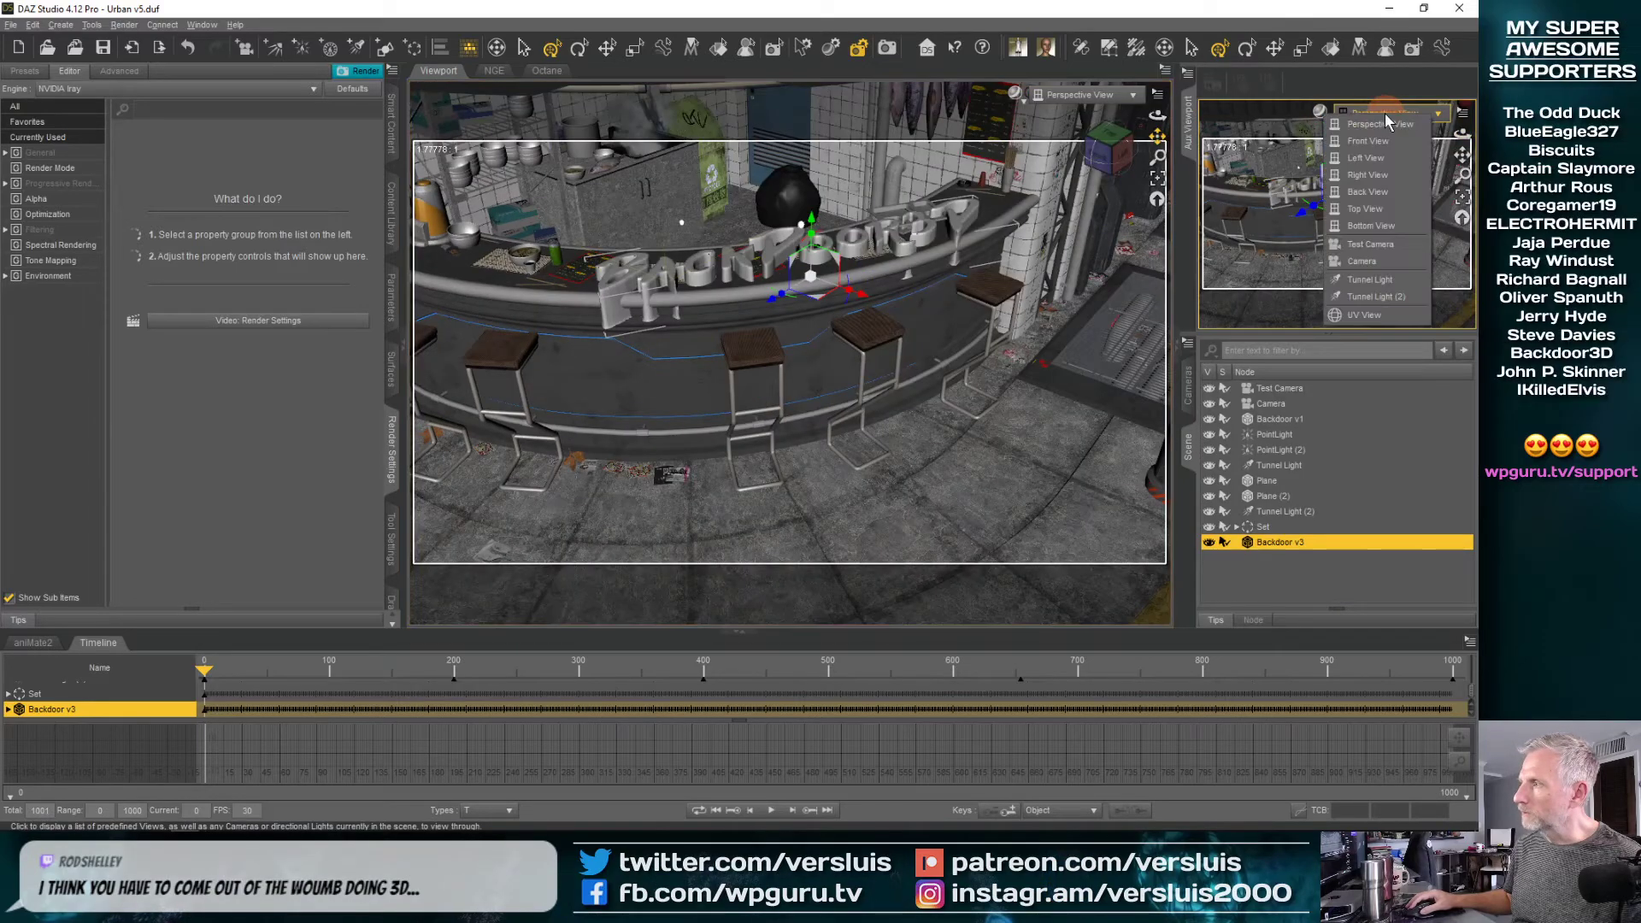
pyautogui.click(1403, 280)
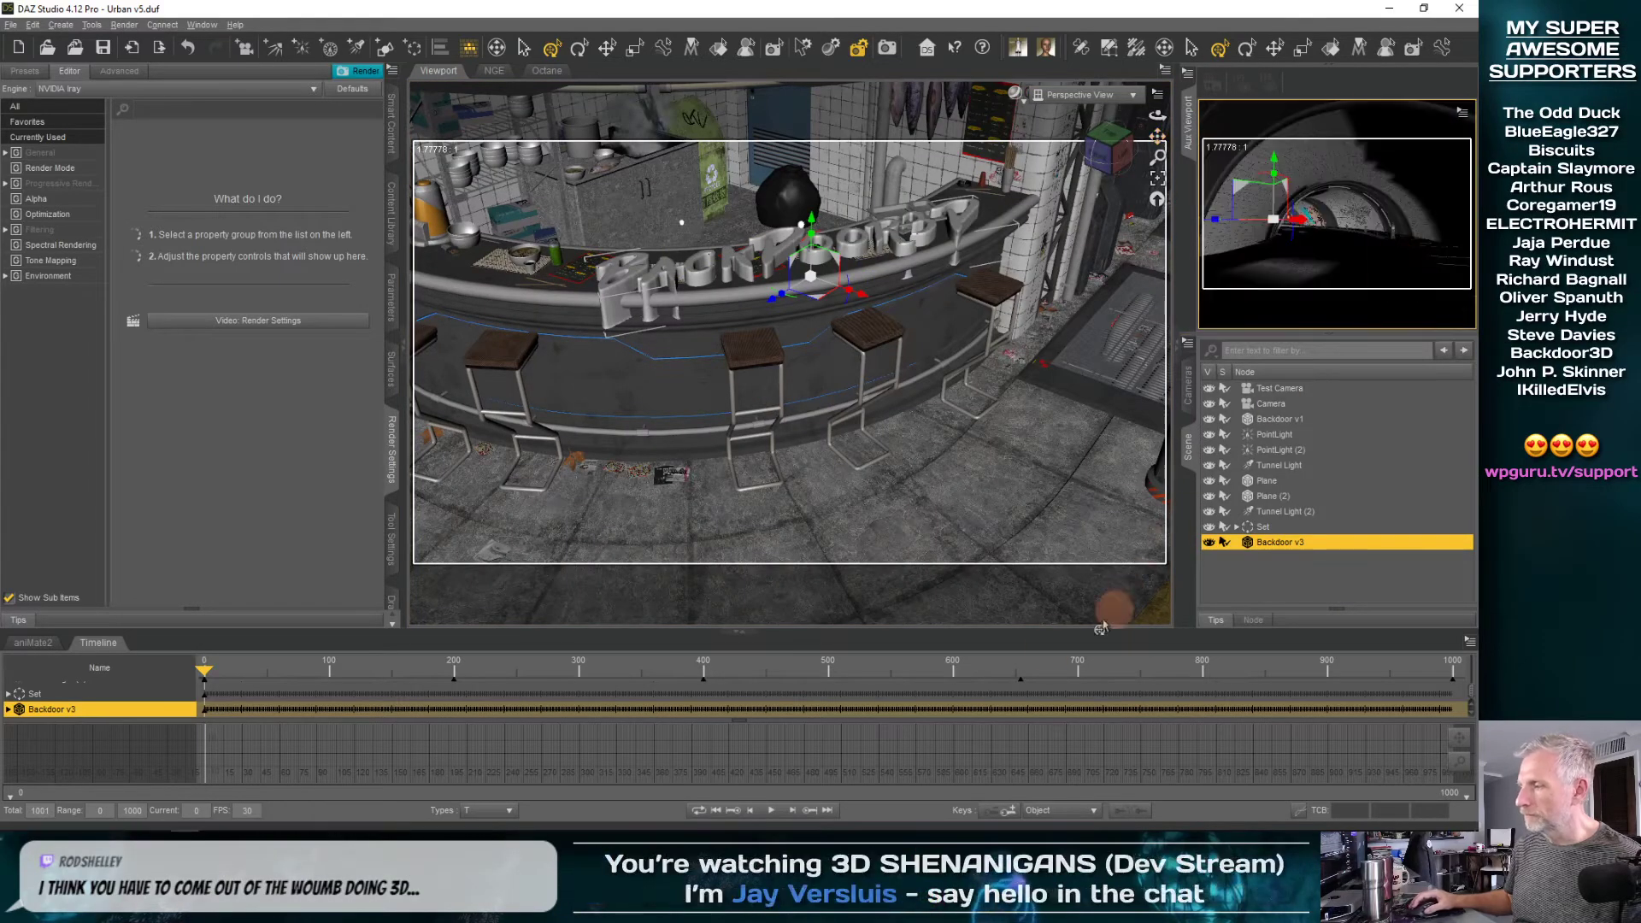
pyautogui.click(205, 676)
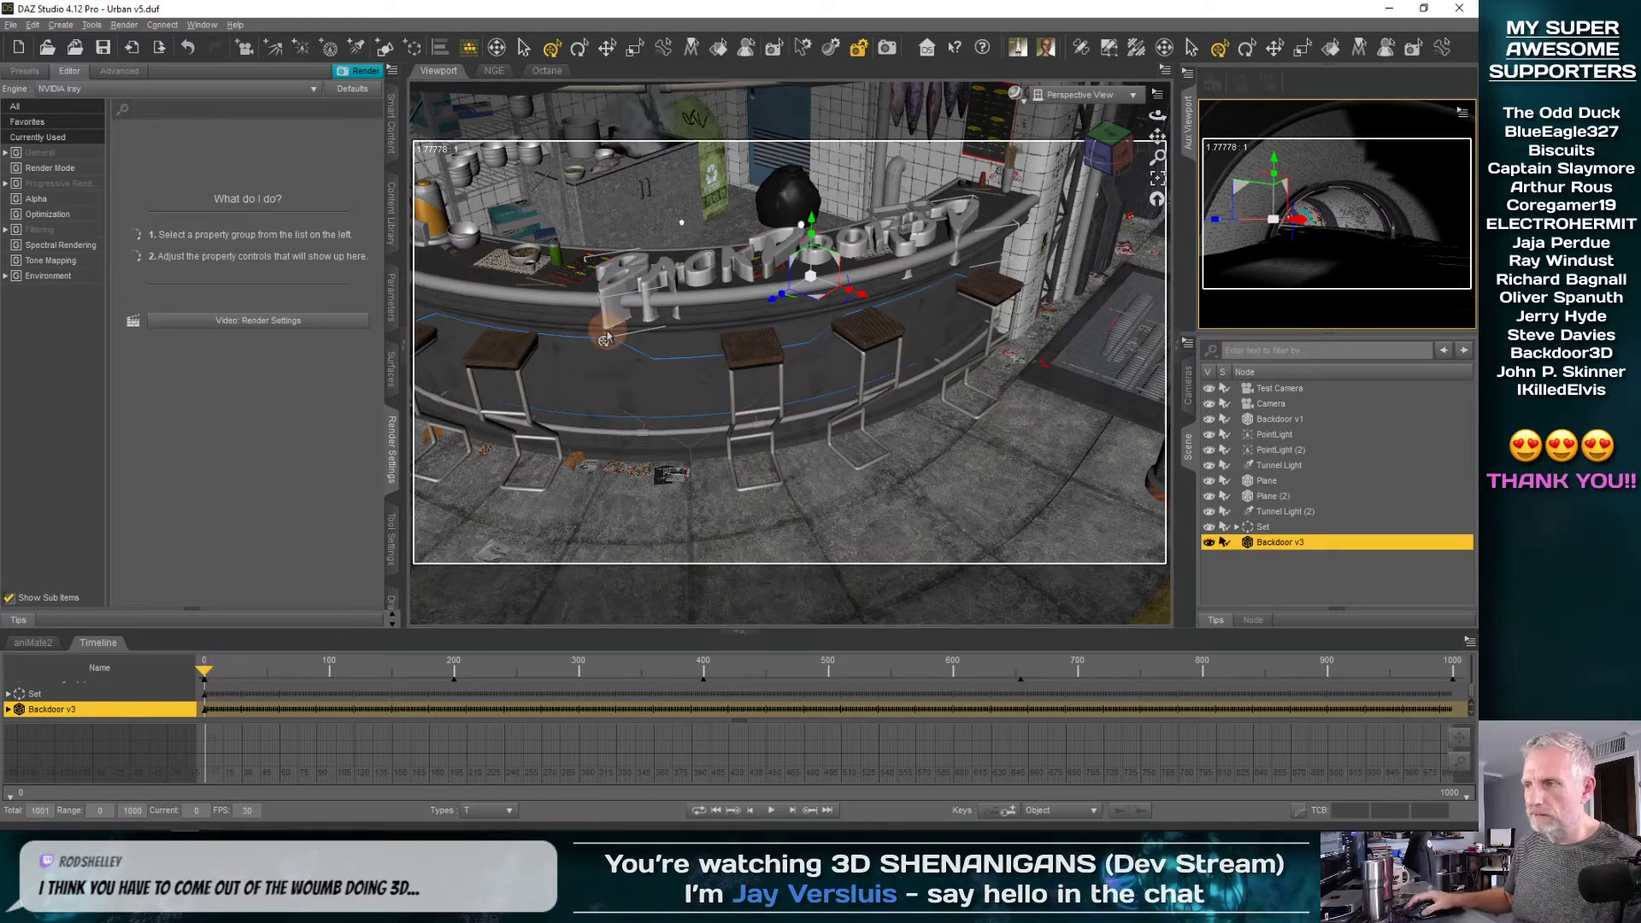
# Scale Backdoor v3 down further so the lettering spans only the group of placemats on the counter
pyautogui.scroll(3, 606, 336)
pyautogui.keyDown('alt'); pyautogui.moveTo(606, 342); pyautogui.dragTo(709, 284); pyautogui.keyUp('alt')
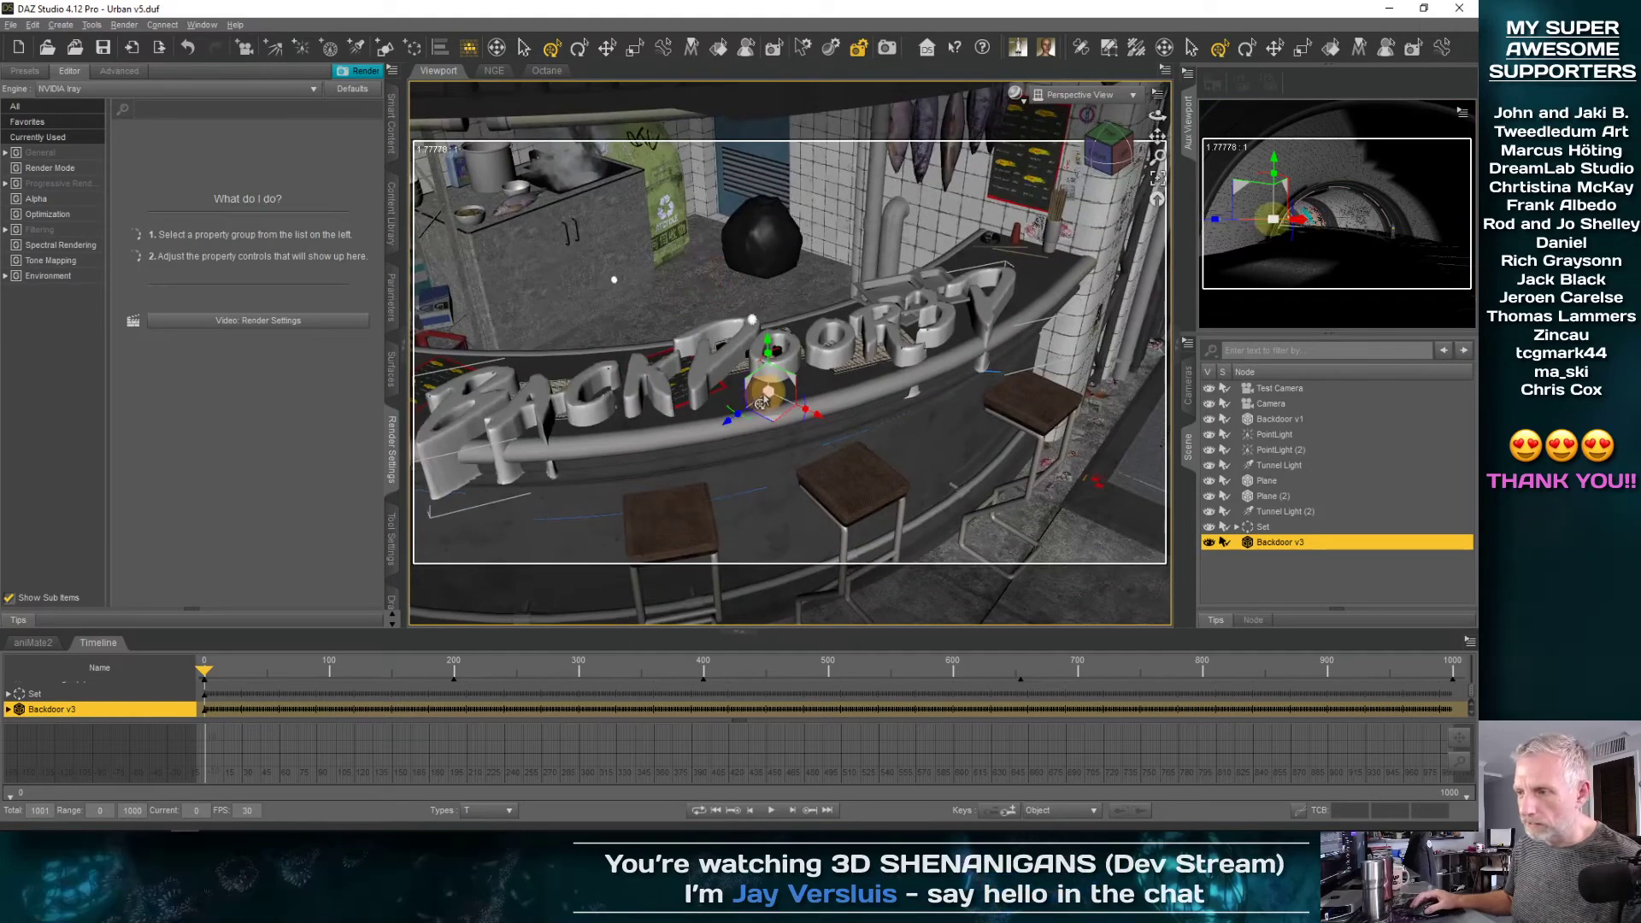
pyautogui.moveTo(763, 401); pyautogui.dragTo(759, 405)
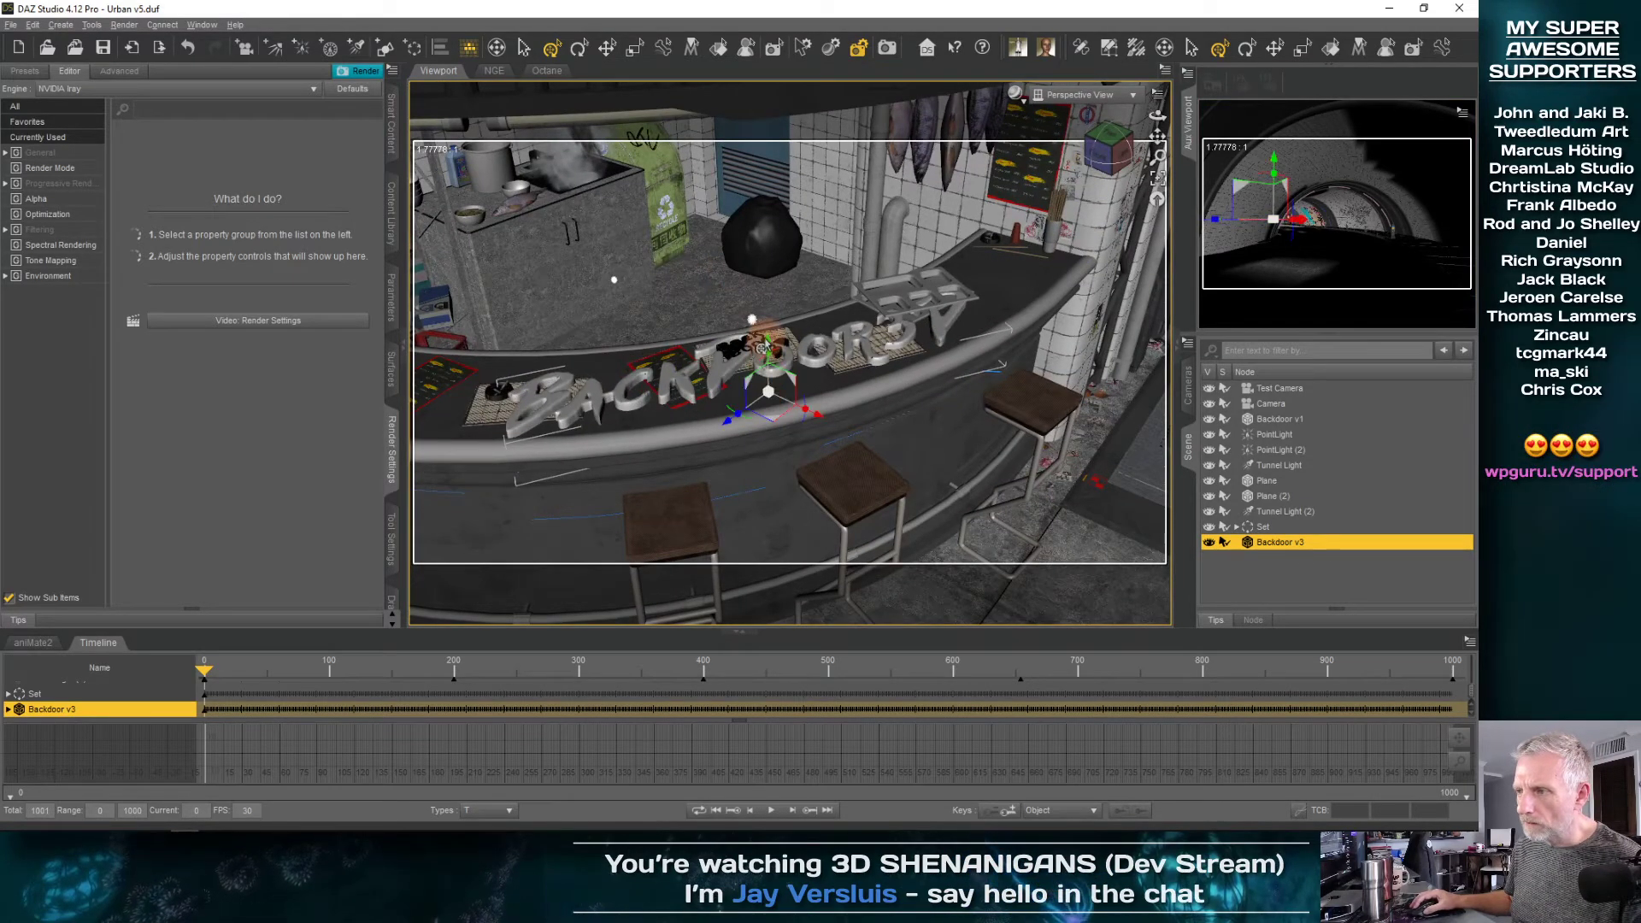
# Raise Backdoor v3 onto the countertop and shrink it to fit the bamboo placemat holding the Backdoor v1 lettering
pyautogui.click(760, 352)
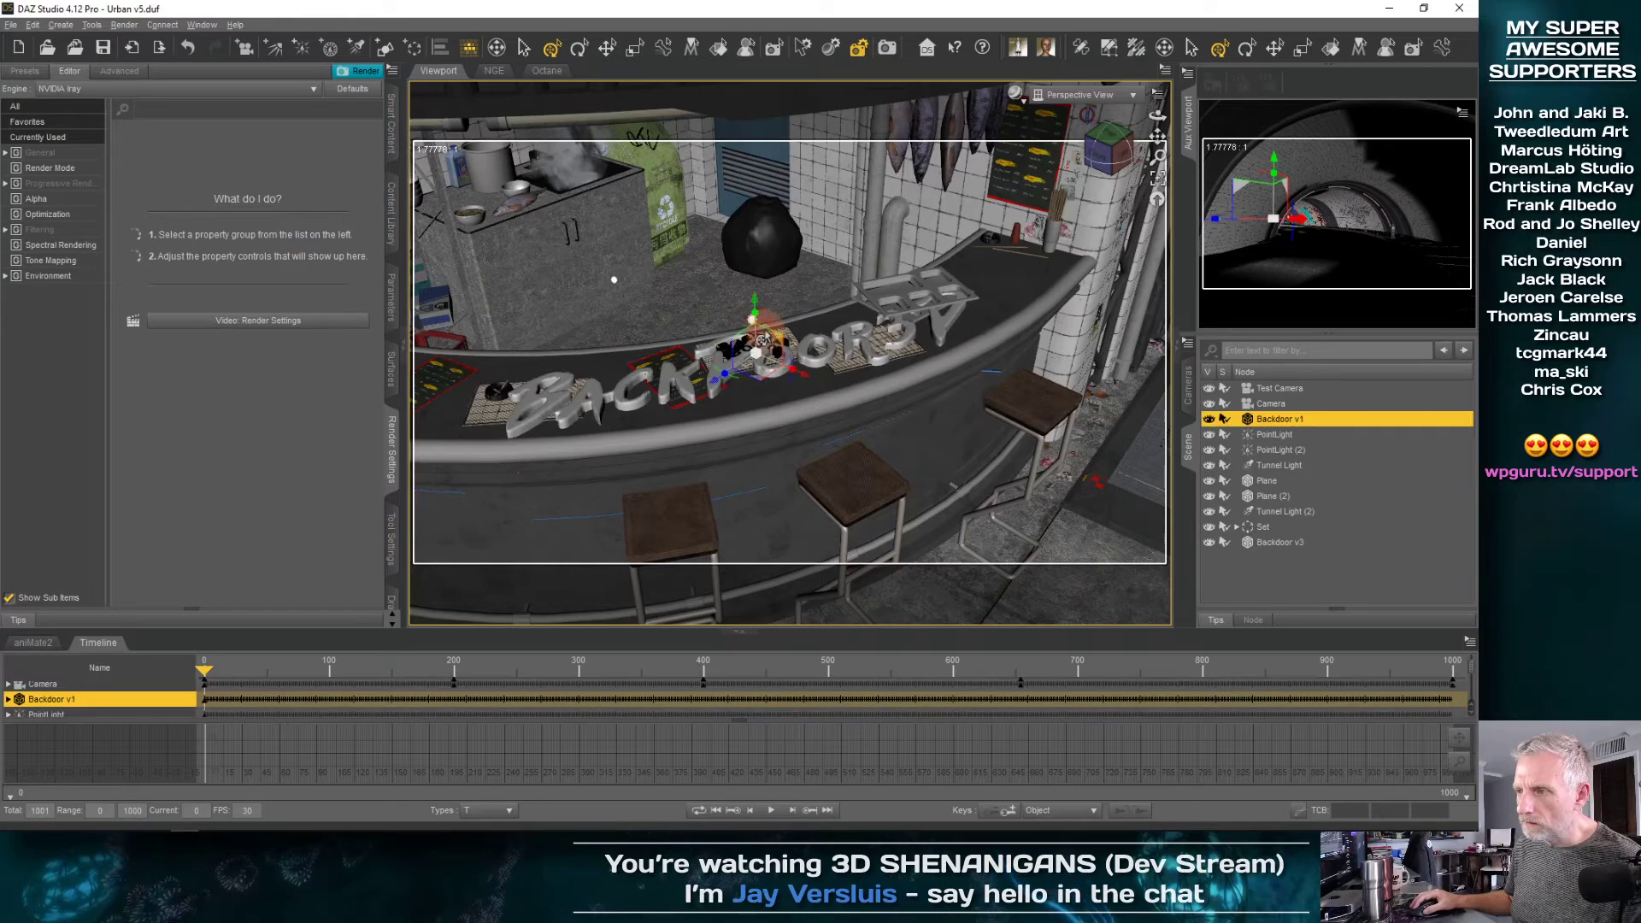
pyautogui.click(677, 382)
pyautogui.moveTo(771, 355)
pyautogui.mouseDown()
pyautogui.moveTo(765, 326)
pyautogui.moveTo(772, 387)
pyautogui.moveTo(747, 378)
pyautogui.mouseUp()
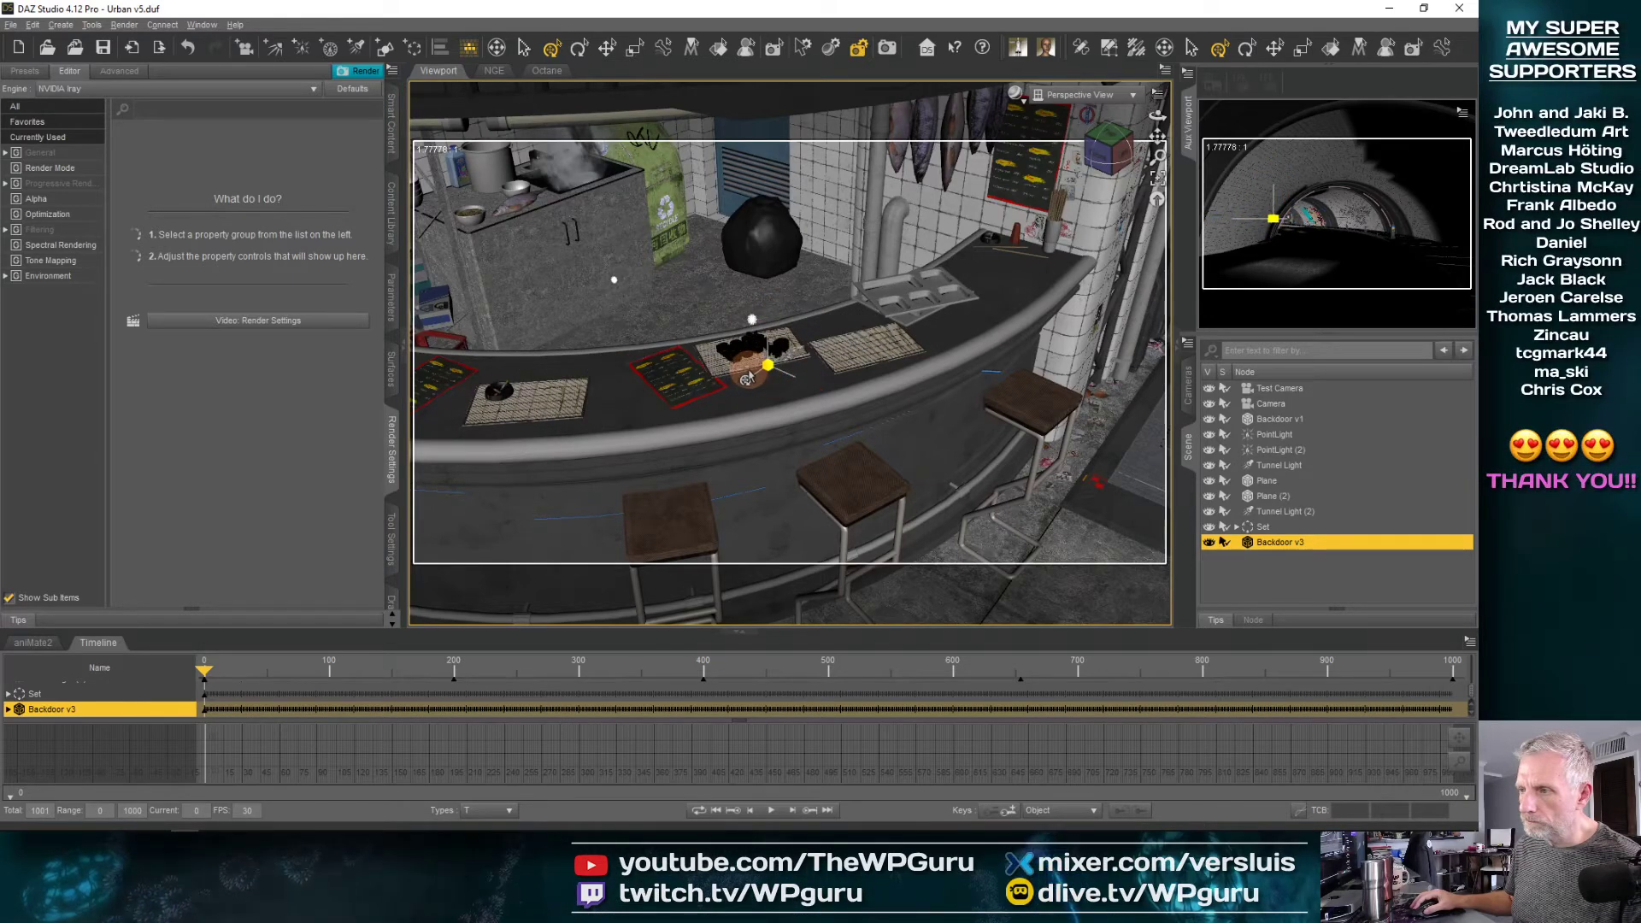
pyautogui.click(1158, 180)
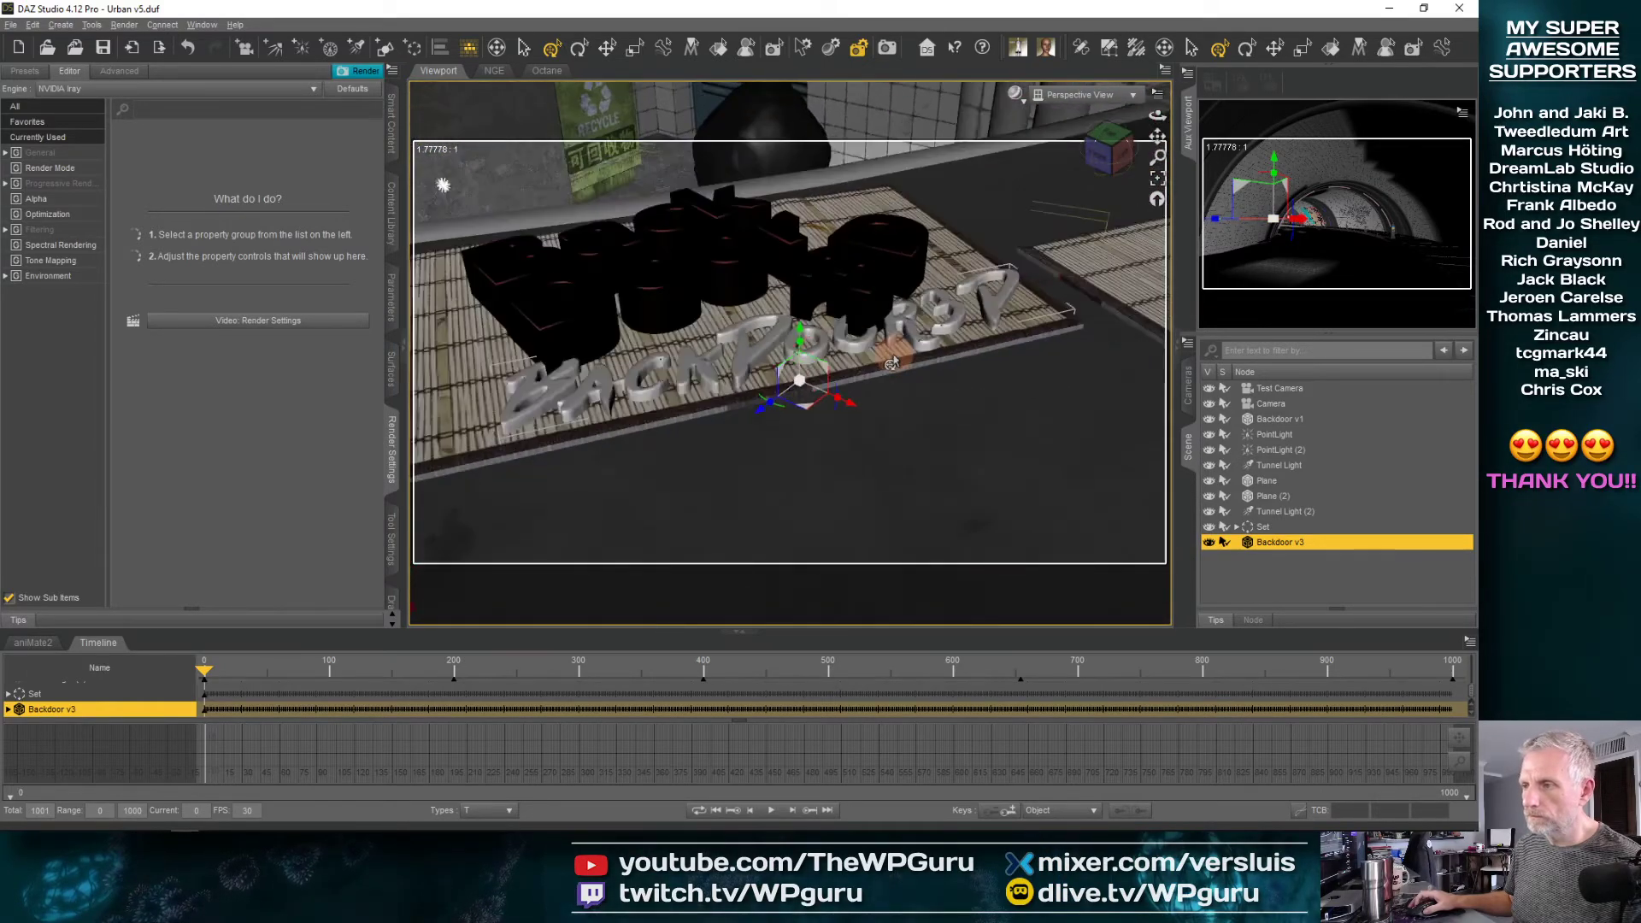
pyautogui.moveTo(699, 351); pyautogui.dragTo(717, 383, button='middle')
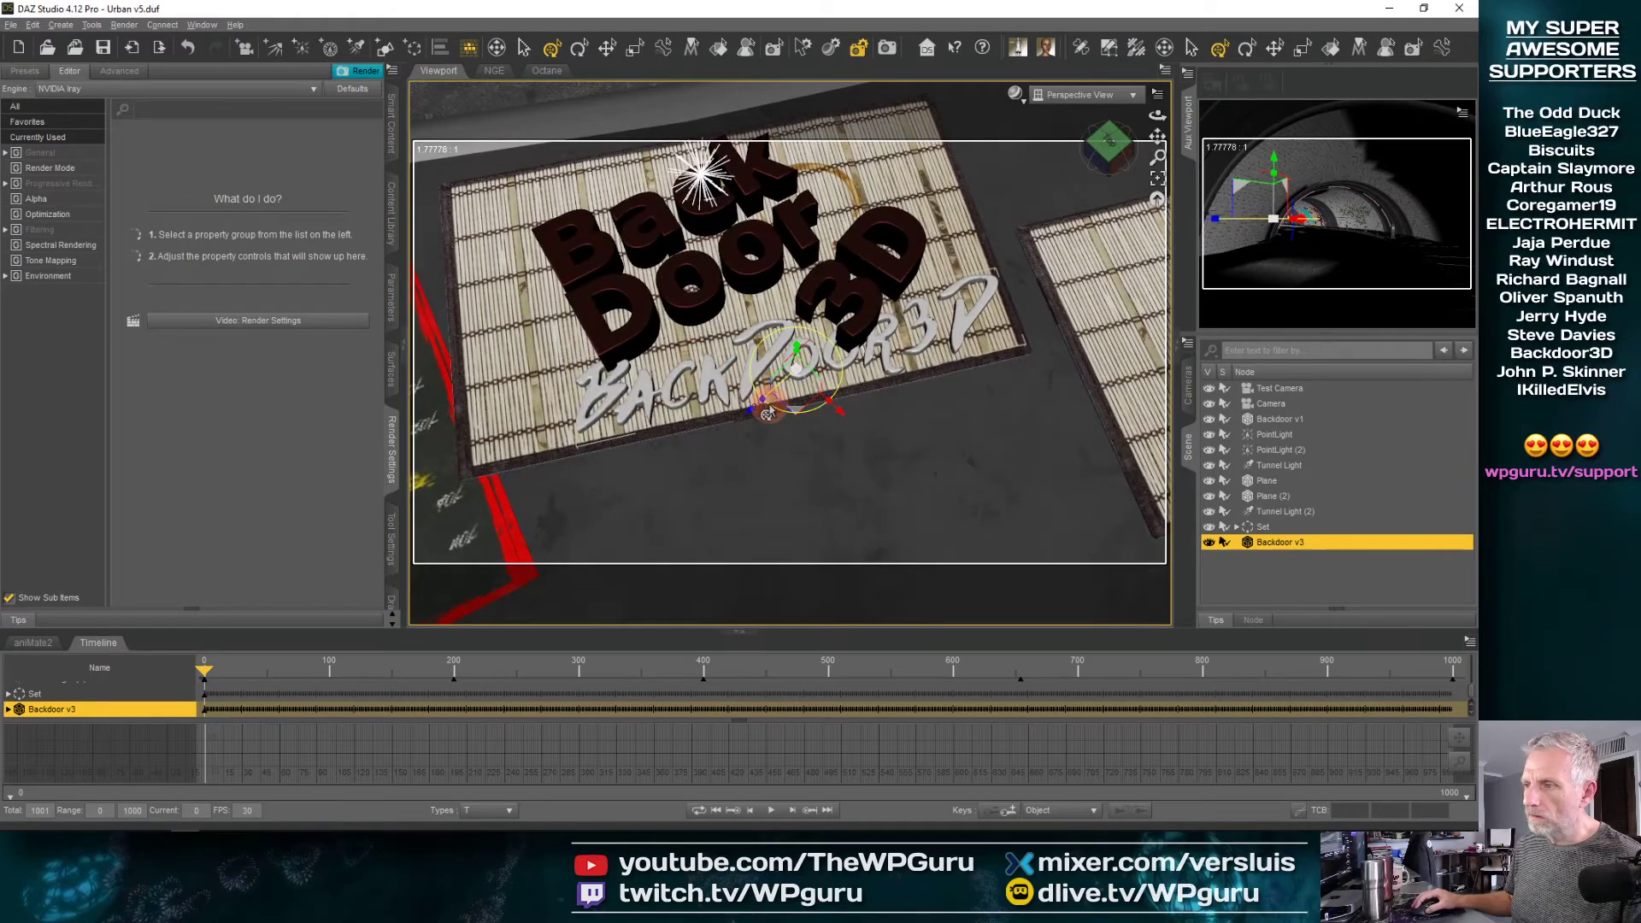
# Move Backdoor v3 from the placemat's edge onto the Backdoor v1 lettering, and hide Backdoor v1
pyautogui.moveTo(767, 413); pyautogui.dragTo(720, 334)
pyautogui.scroll(3, 727, 334)
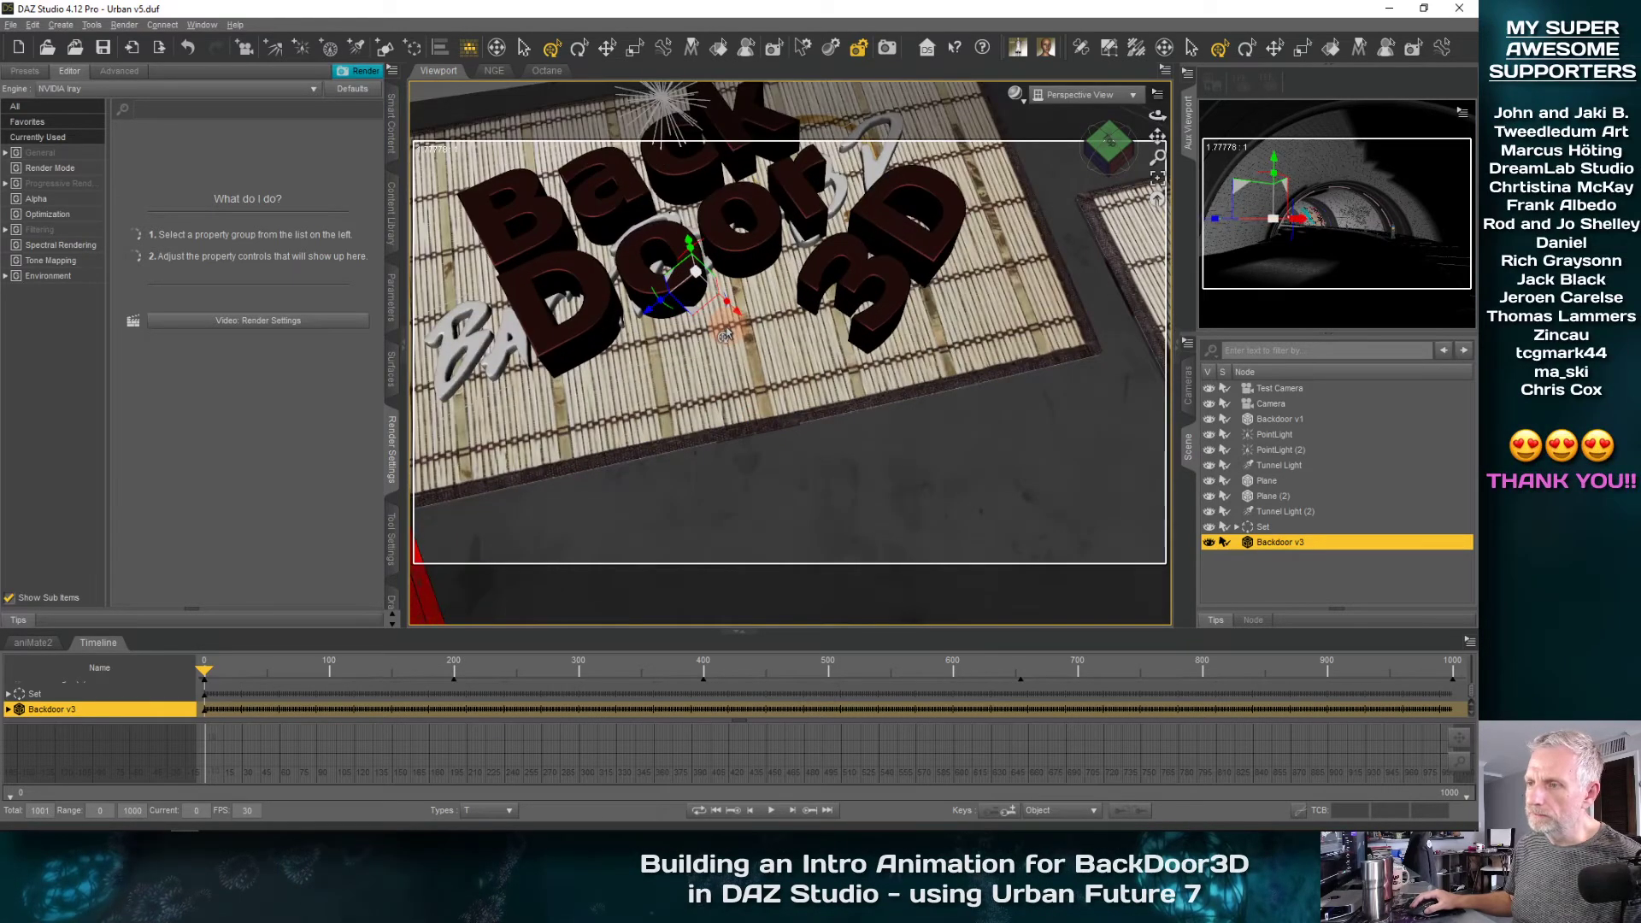
pyautogui.moveTo(685, 247)
pyautogui.mouseDown()
pyautogui.moveTo(671, 213)
pyautogui.moveTo(678, 230)
pyautogui.mouseUp()
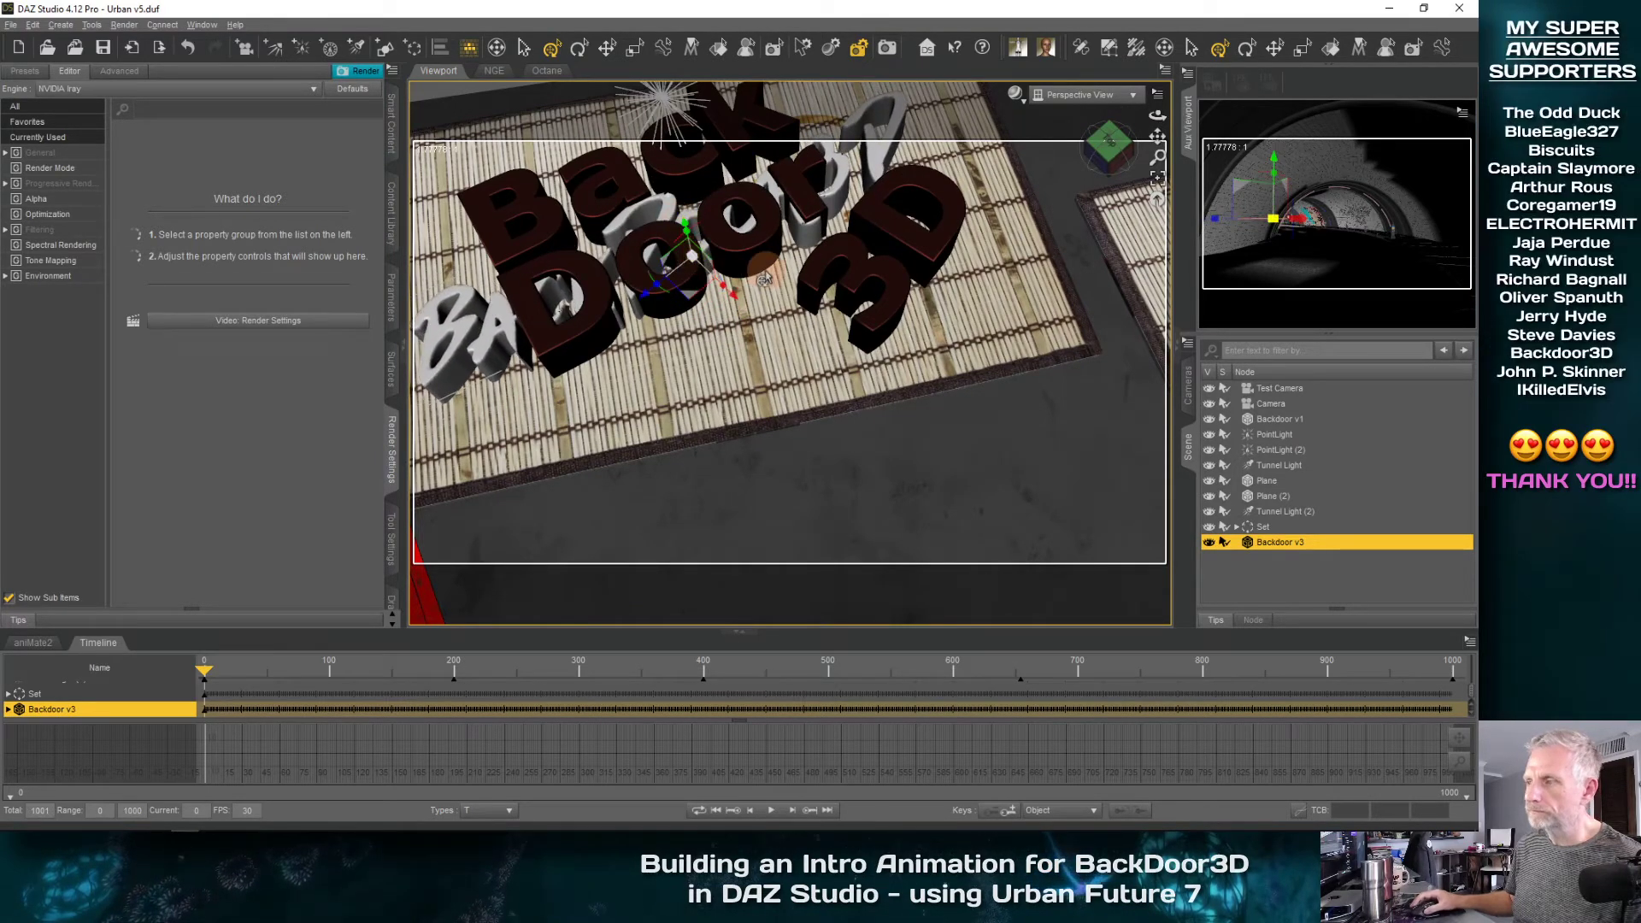
pyautogui.click(1209, 419)
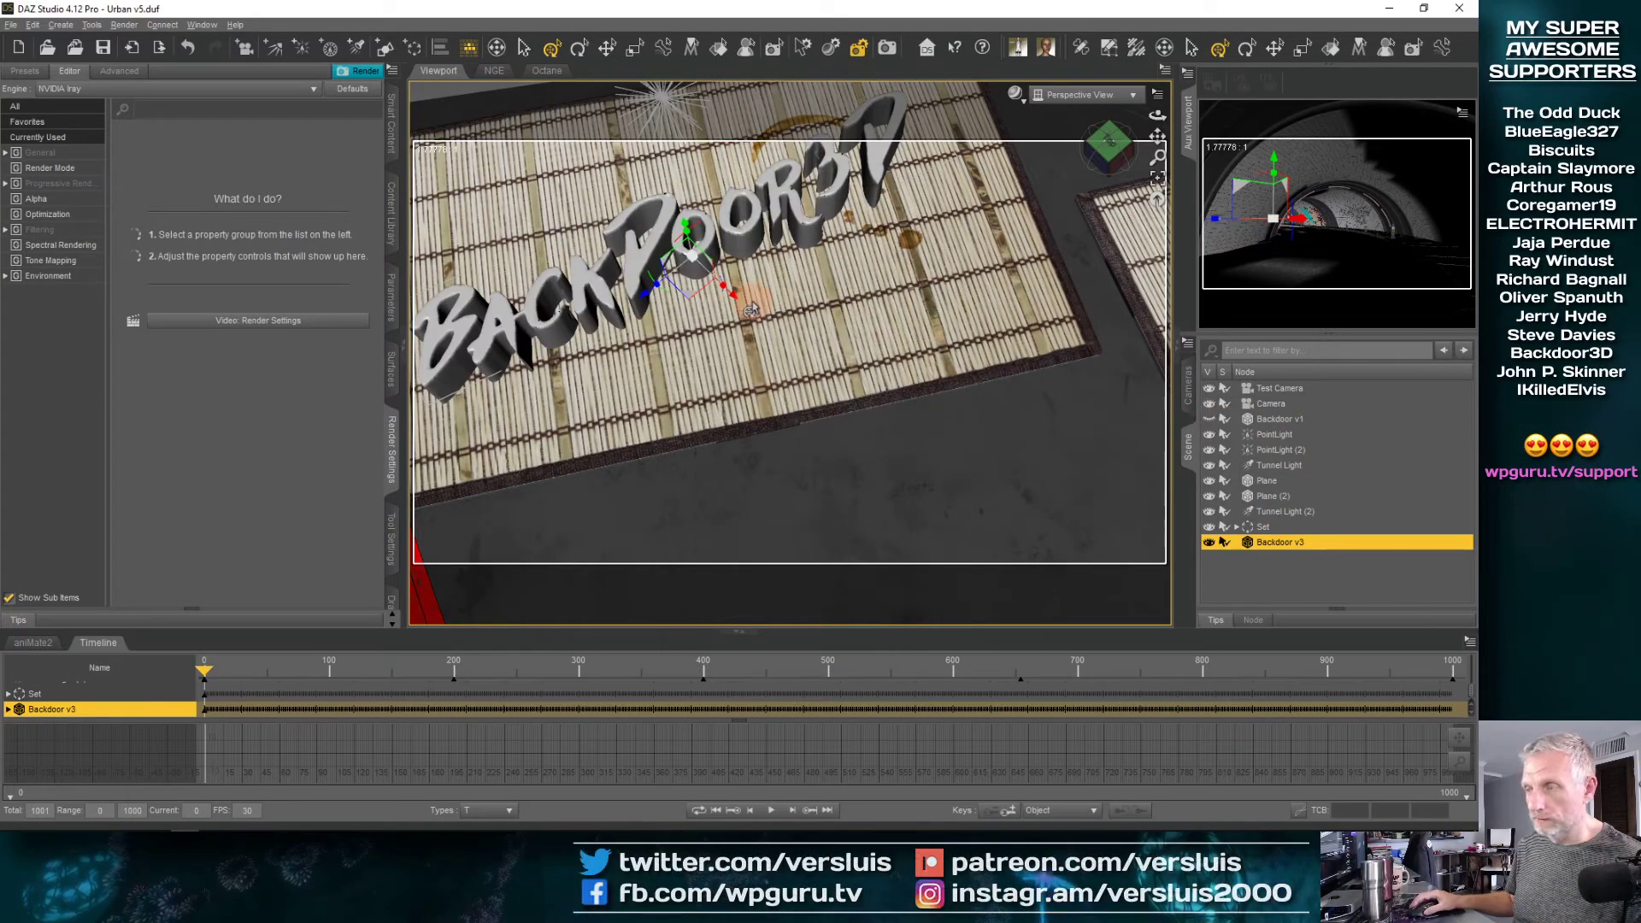
# Centre Backdoor v3 on the bamboo placemat and enlarge the lettering slightly
pyautogui.moveTo(752, 307); pyautogui.dragTo(750, 296, button='middle')
pyautogui.moveTo(753, 301); pyautogui.dragTo(732, 291, button='middle')
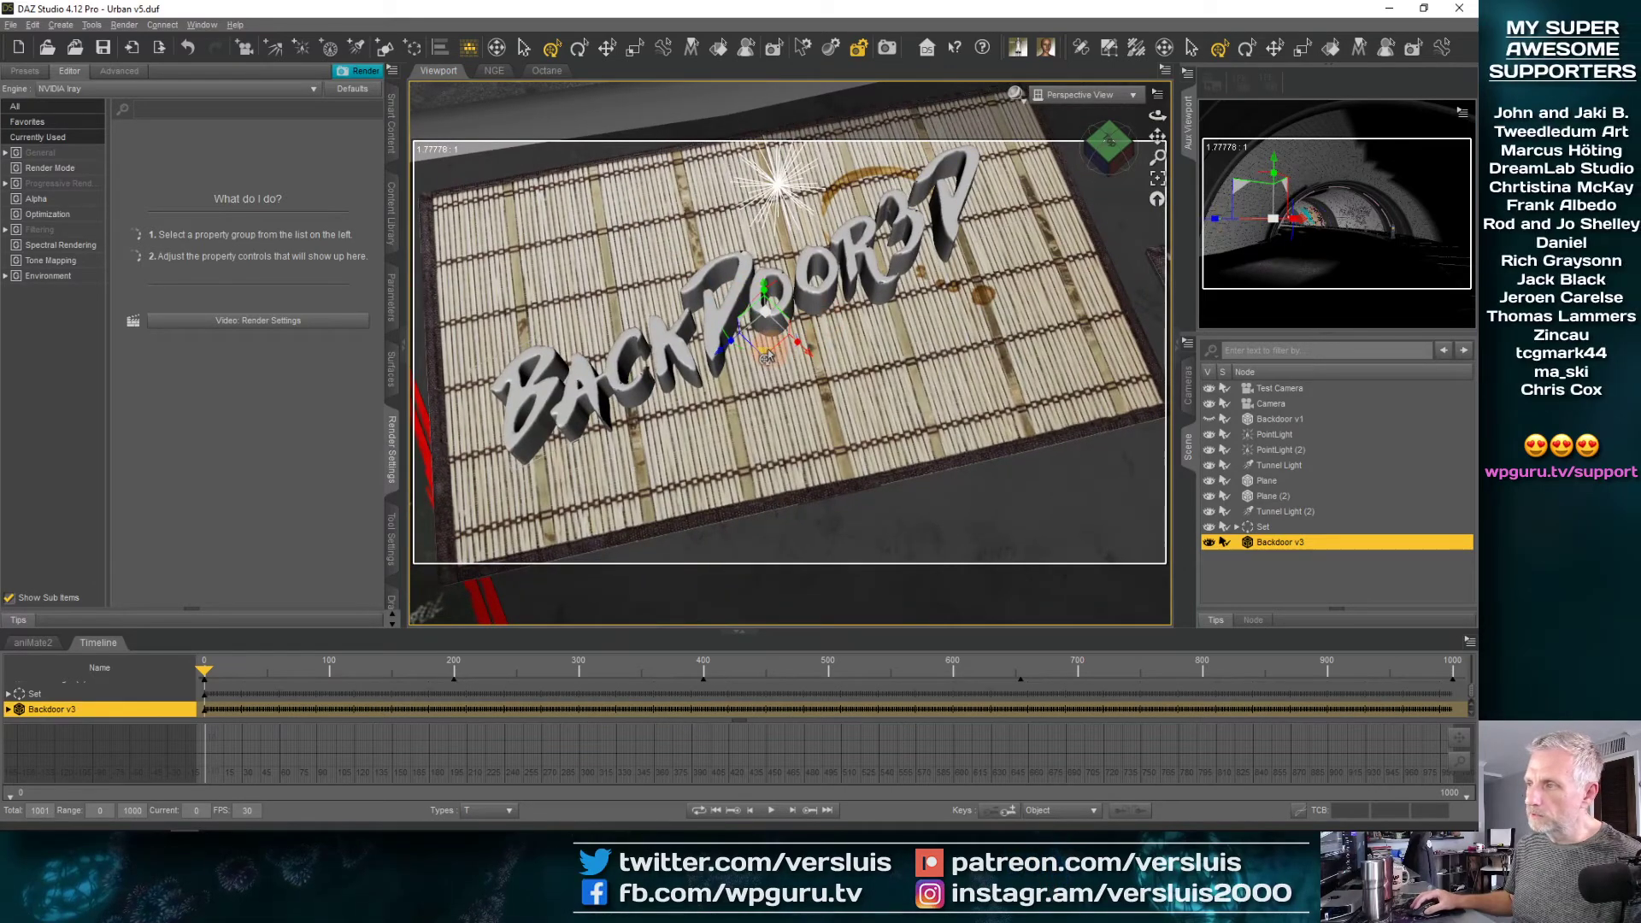
pyautogui.moveTo(767, 323); pyautogui.dragTo(783, 357)
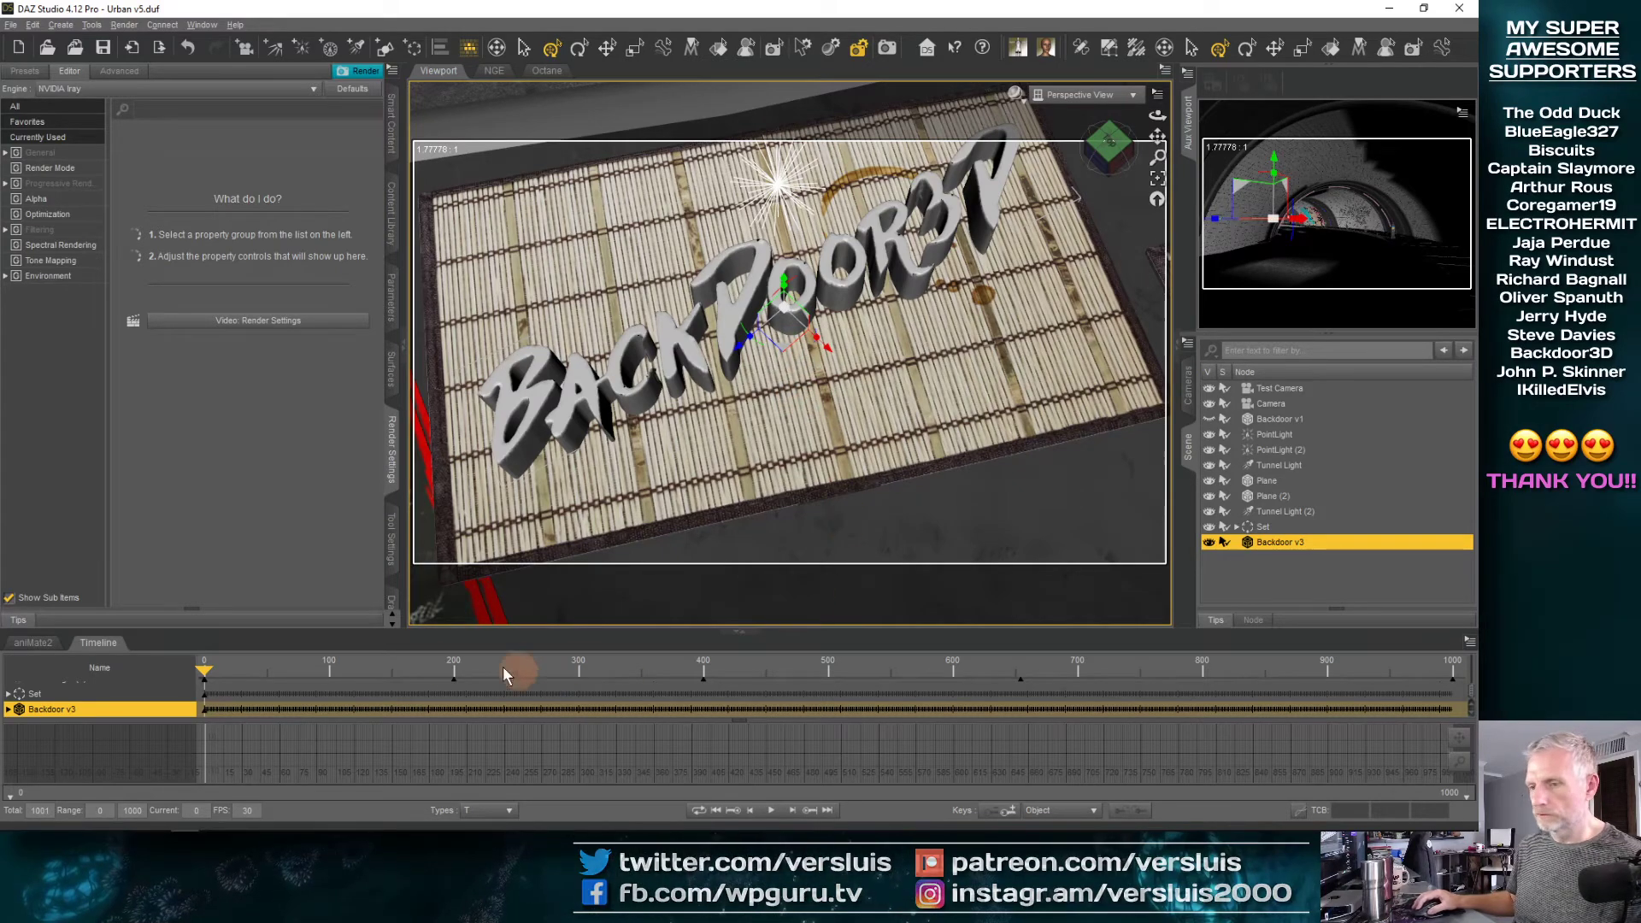
# Check the lettering in the auxiliary view at frame 1000, and enlarge Backdoor v3 at frame 0 until it spans most of the placemat
pyautogui.moveTo(371, 665); pyautogui.dragTo(1478, 664)
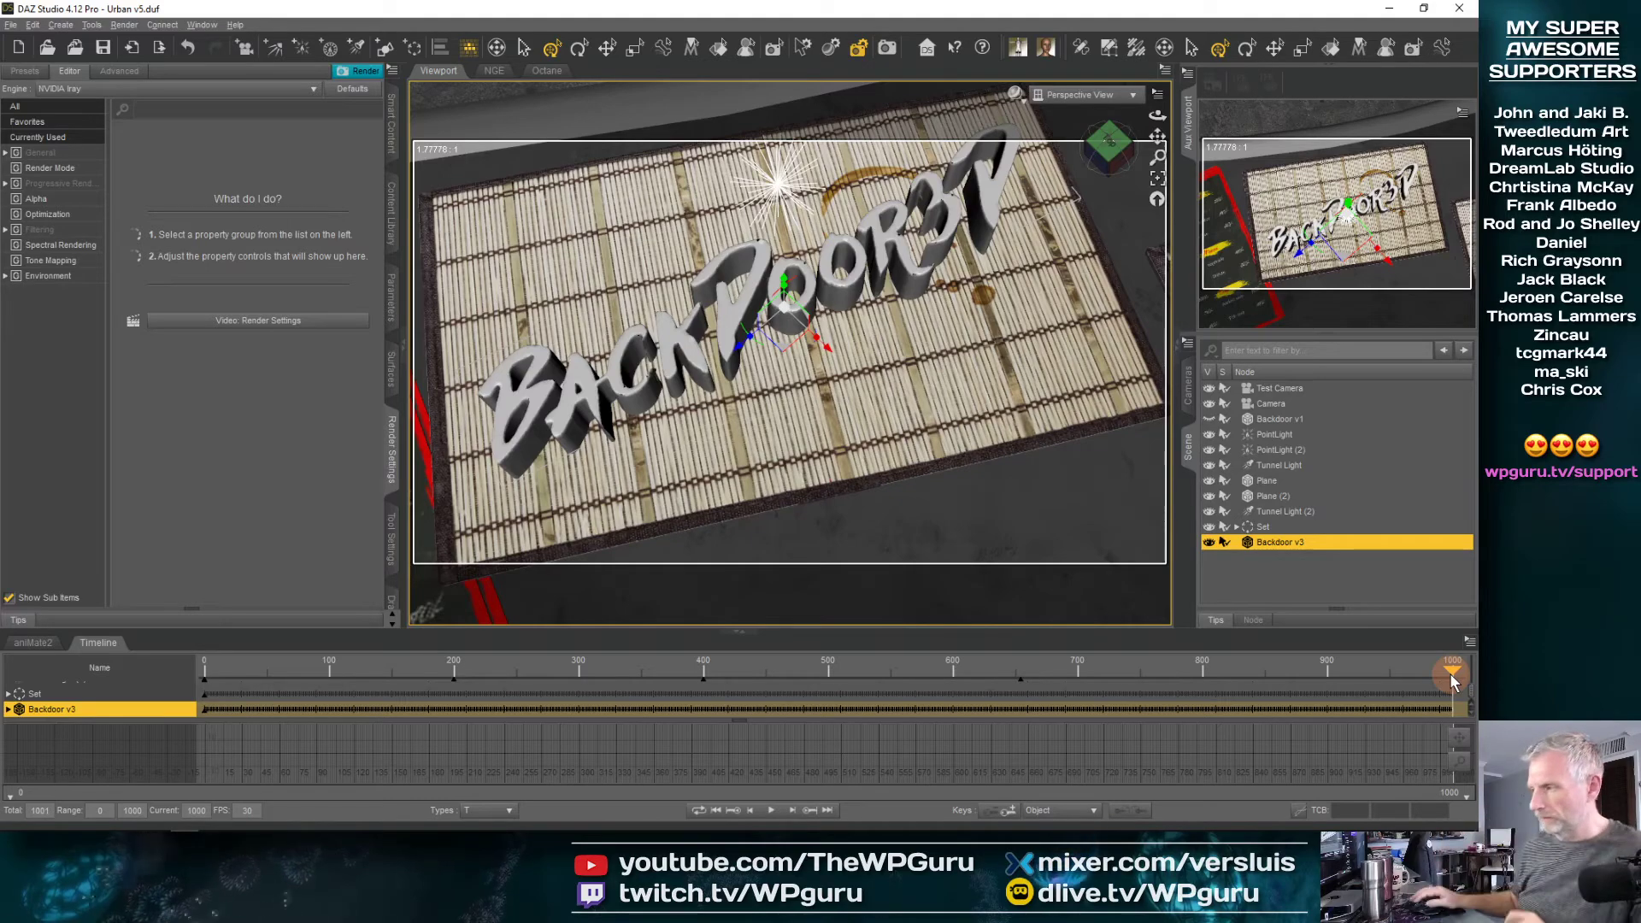
pyautogui.moveTo(1452, 675); pyautogui.dragTo(49, 759)
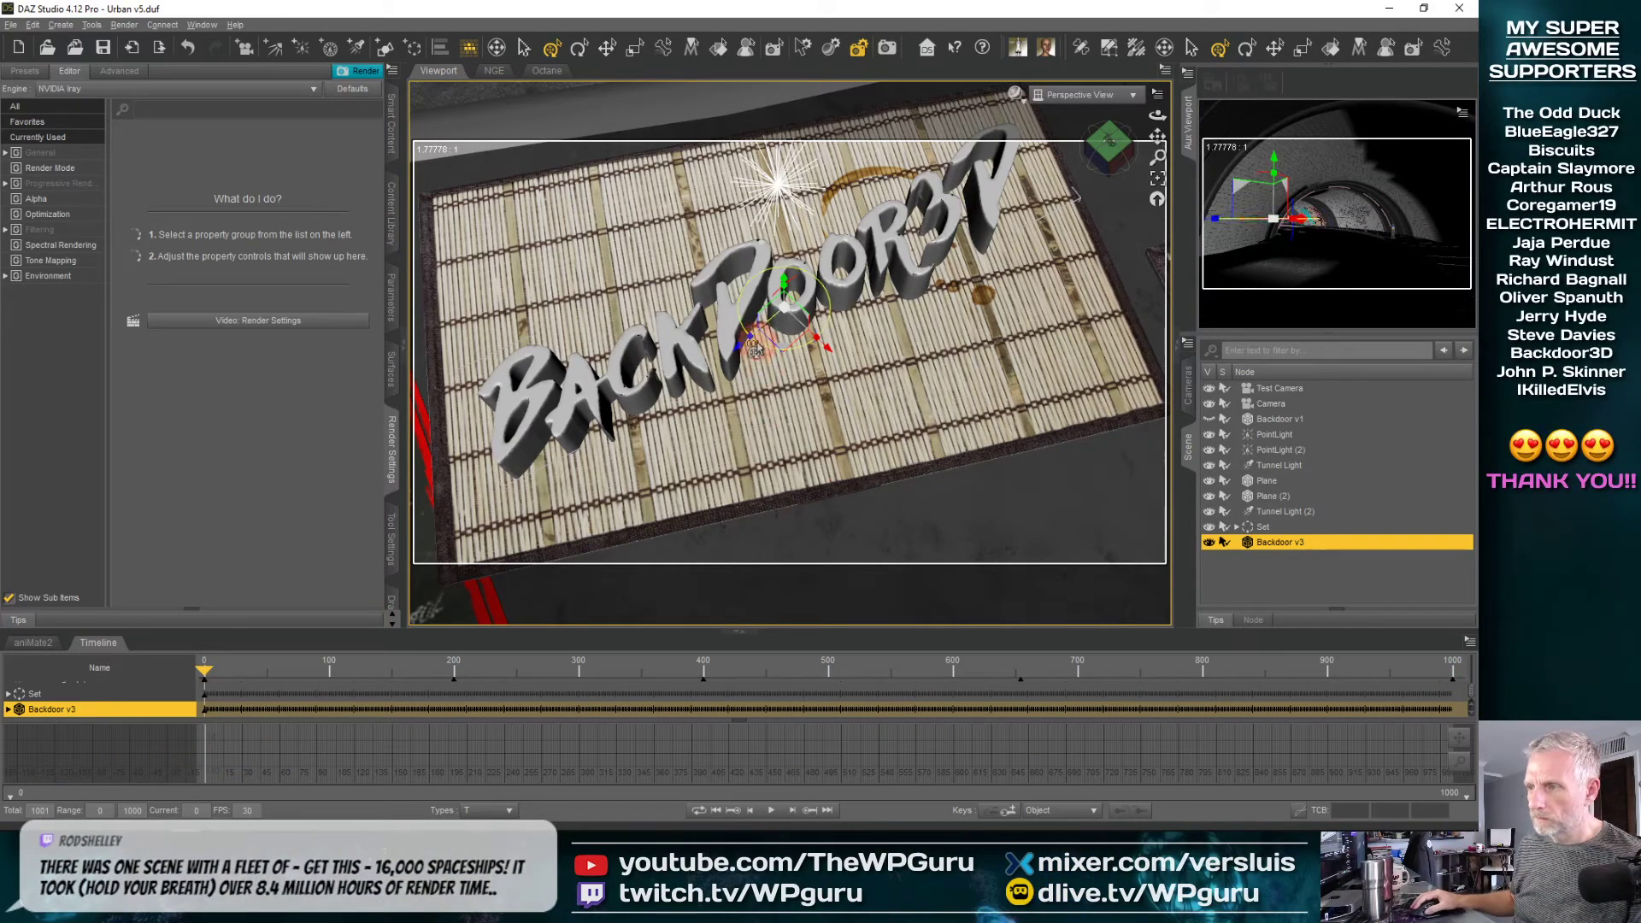
pyautogui.moveTo(755, 350)
pyautogui.mouseDown()
pyautogui.moveTo(738, 329)
pyautogui.moveTo(757, 335)
pyautogui.moveTo(756, 361)
pyautogui.mouseUp()
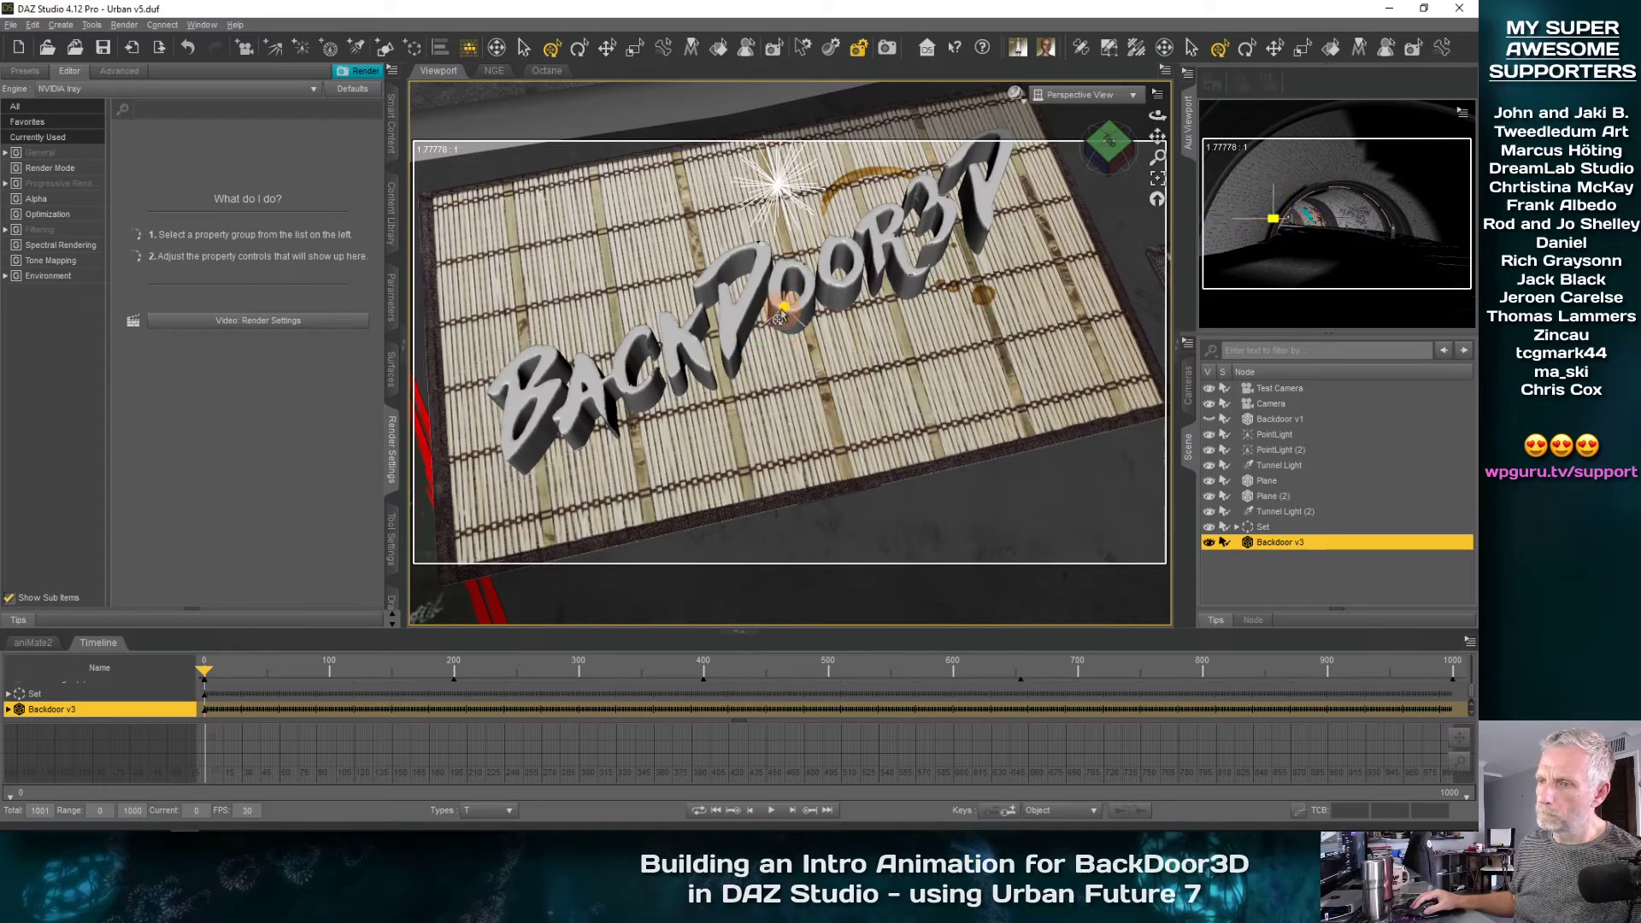
pyautogui.moveTo(779, 318); pyautogui.dragTo(783, 316)
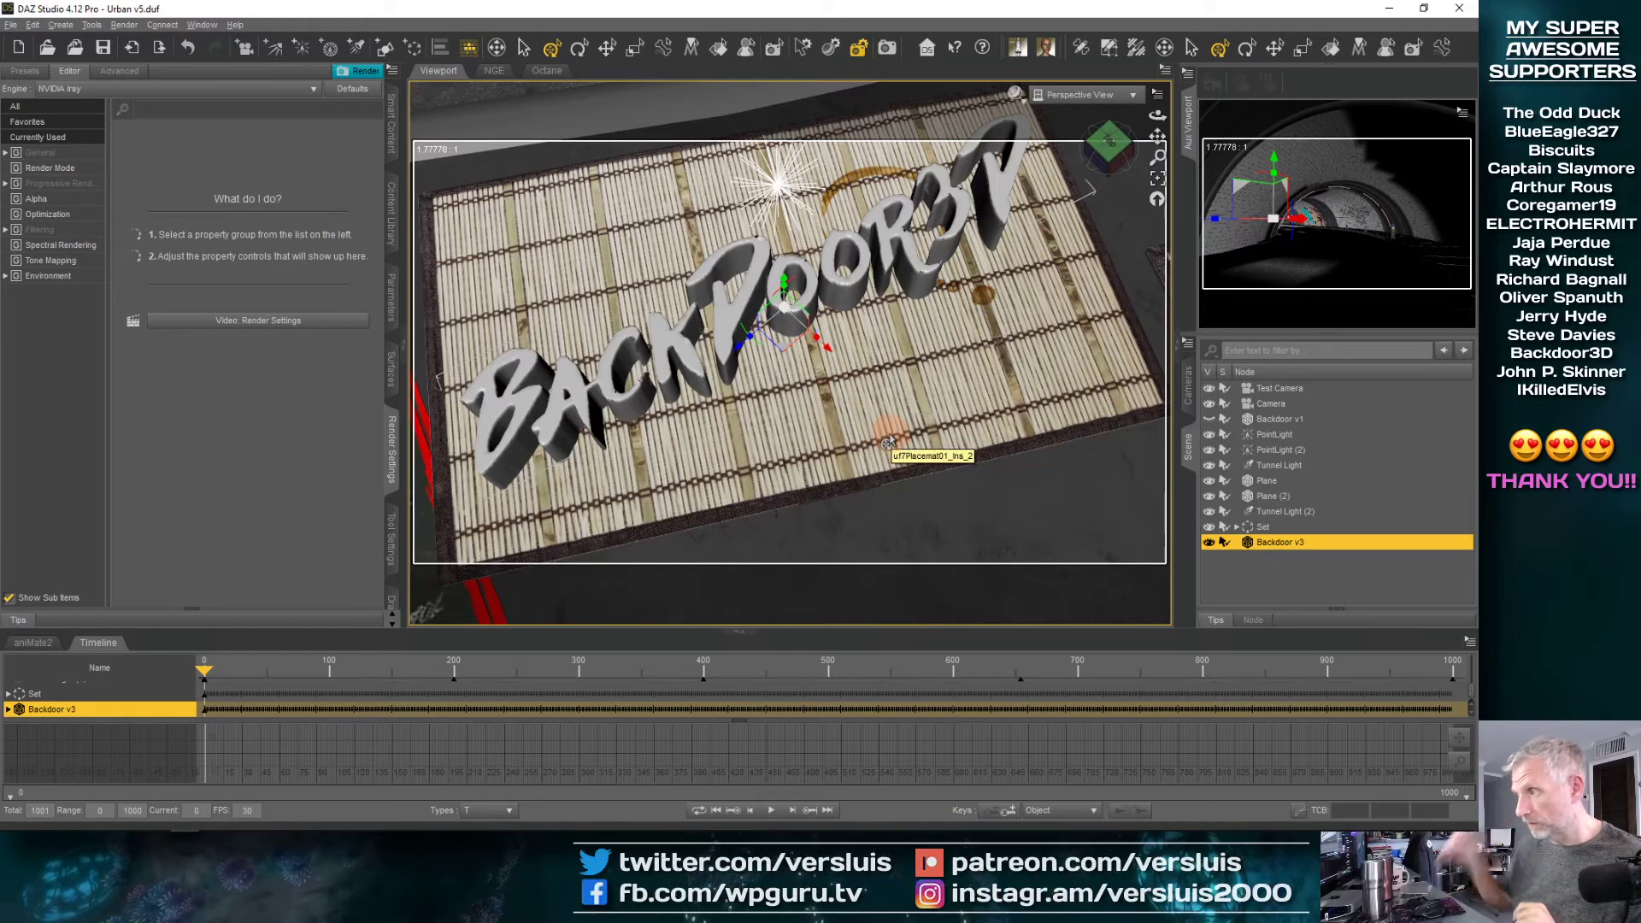
# Show Backdoor v1 briefly to compare it with the Backdoor v3 lettering, and hide it again
pyautogui.click(1274, 419)
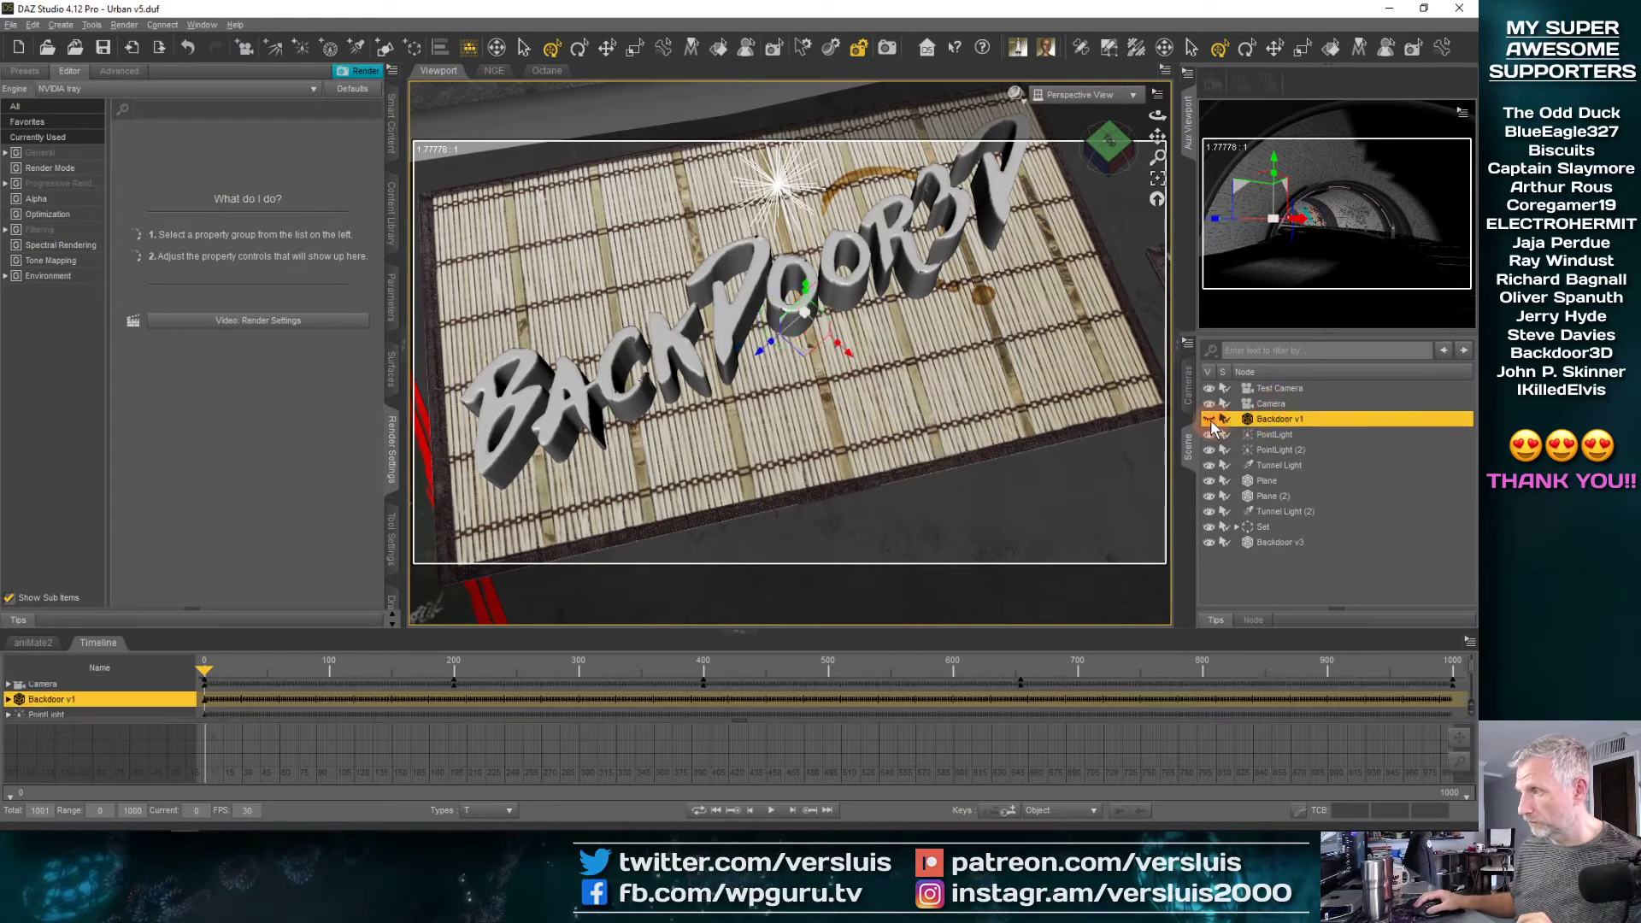
pyautogui.click(1209, 419)
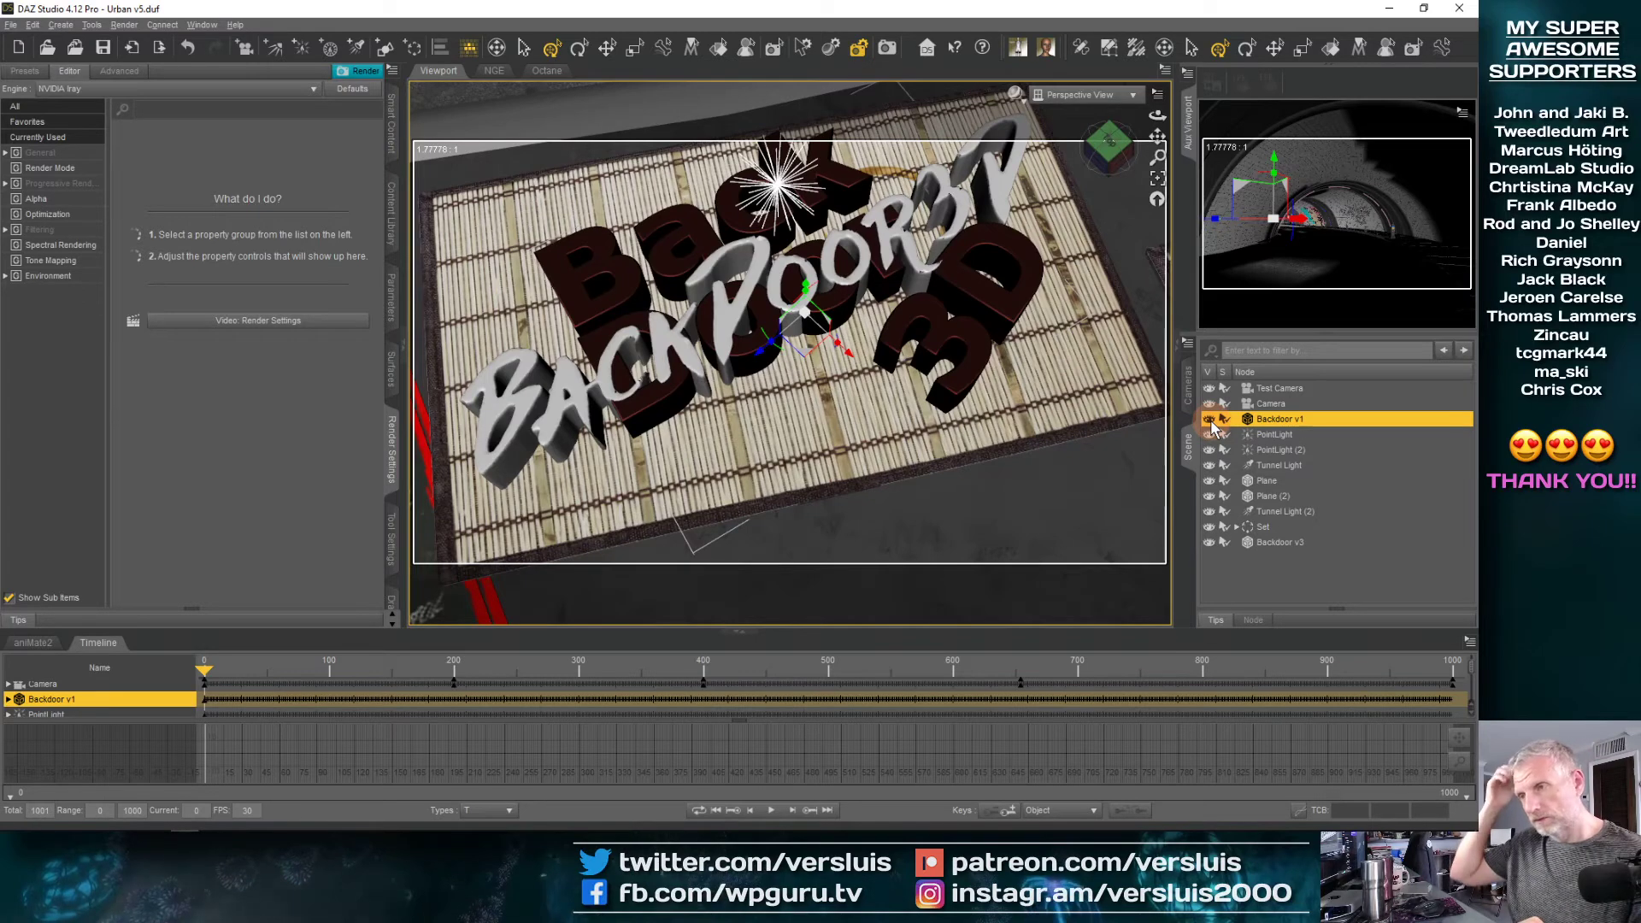
pyautogui.click(1208, 419)
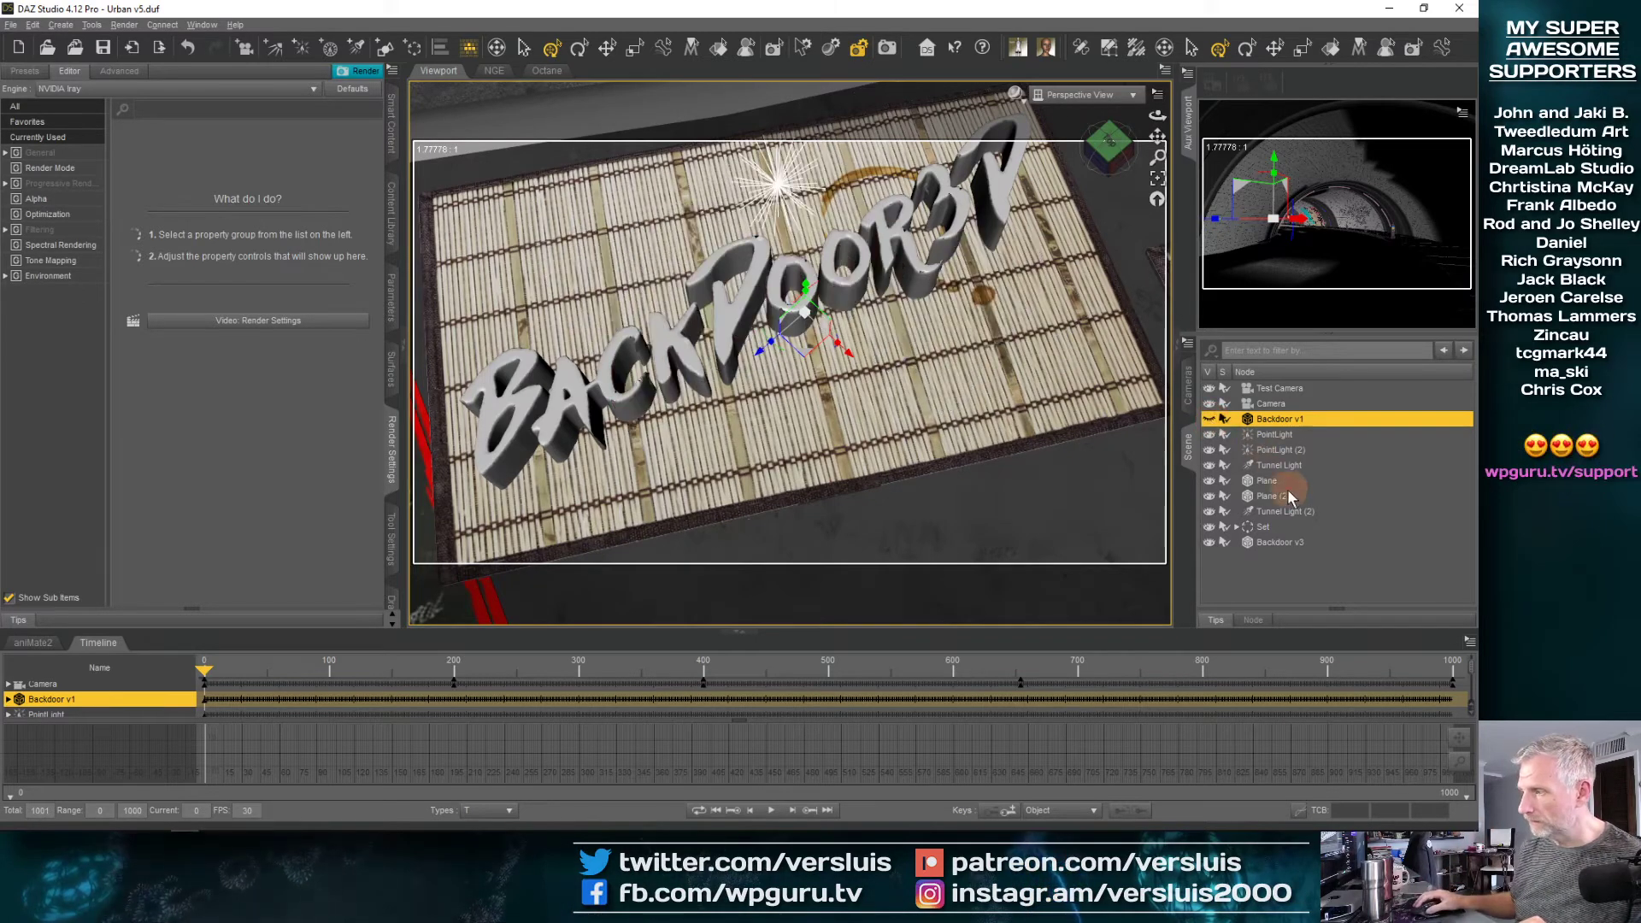
# Apply the Colored Flint Glass Iray shader to Backdoor v3
pyautogui.click(1274, 542)
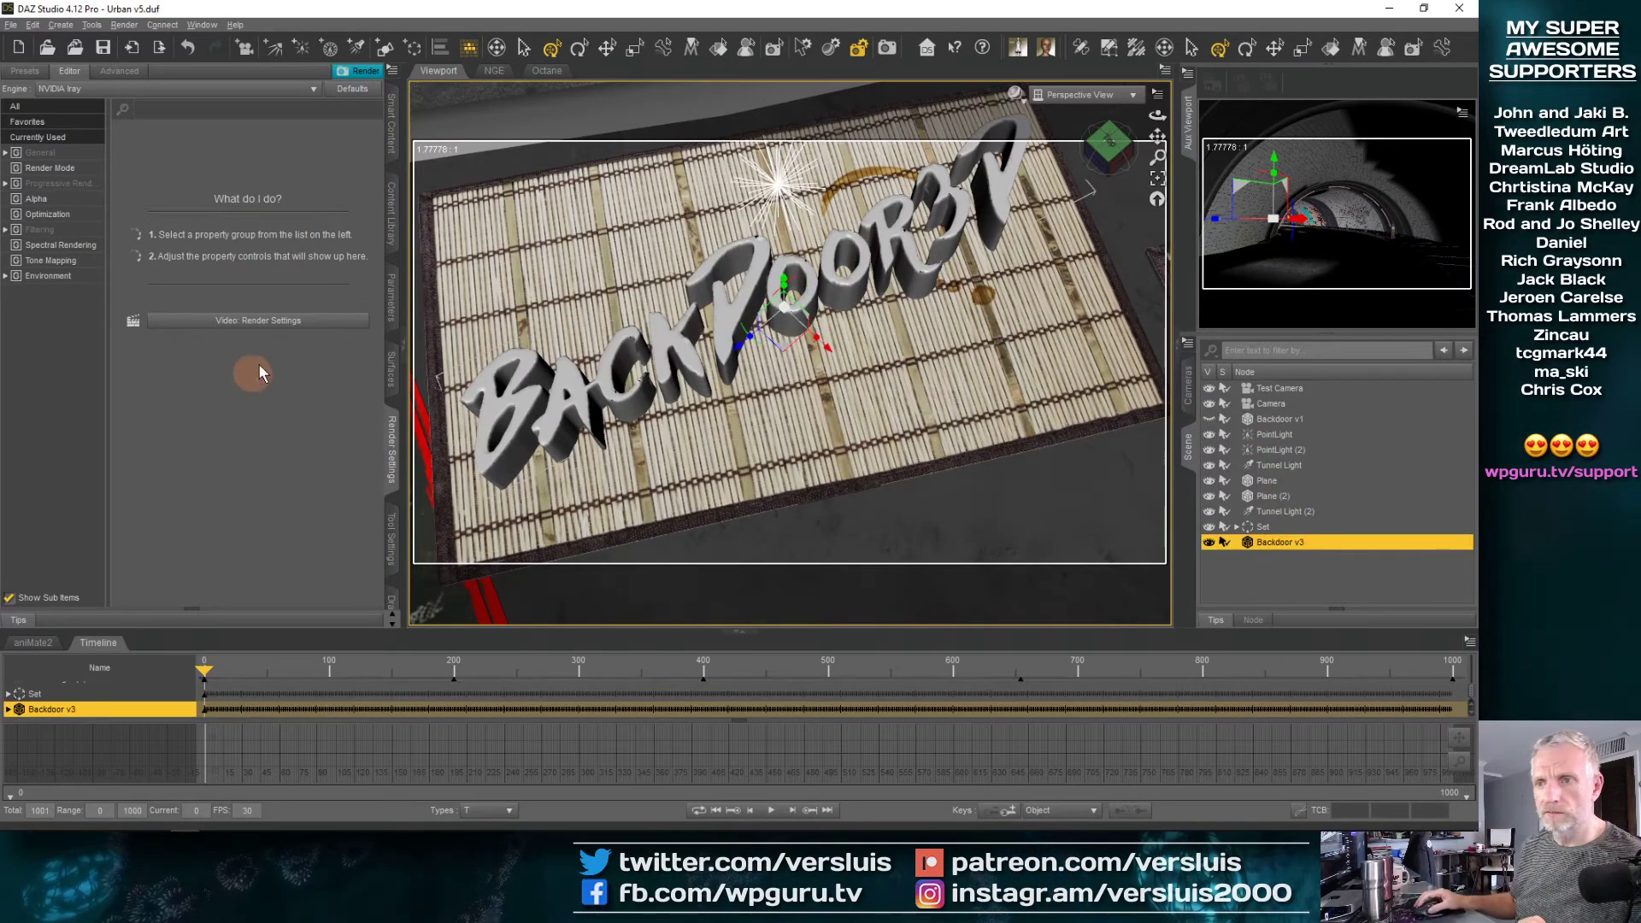
pyautogui.click(392, 370)
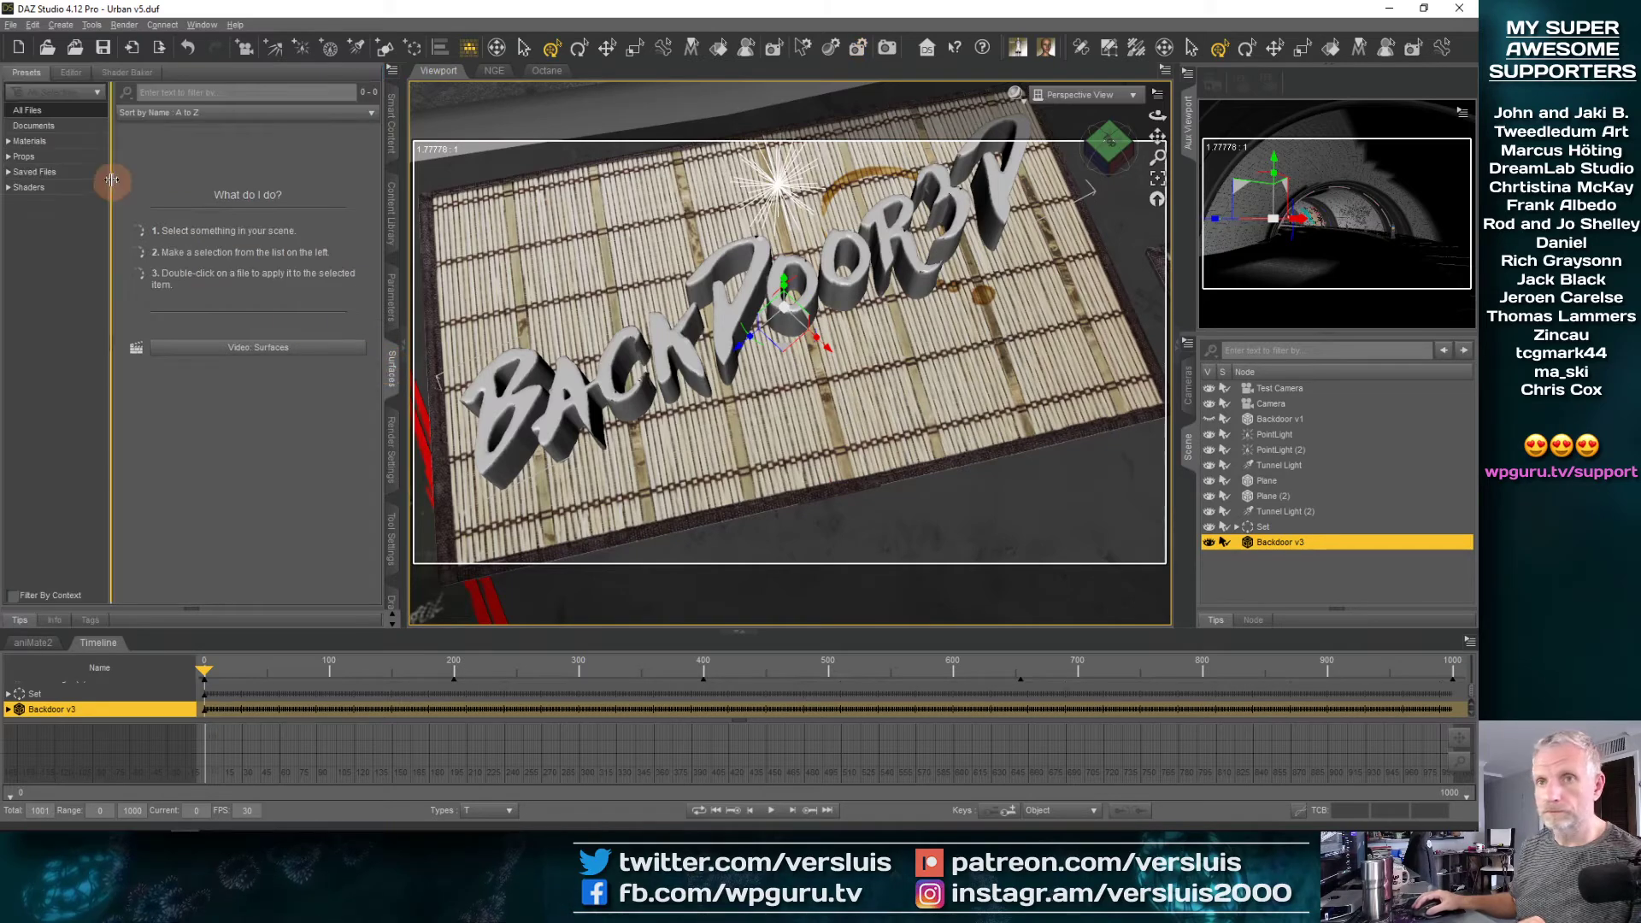
pyautogui.click(65, 75)
pyautogui.click(66, 168)
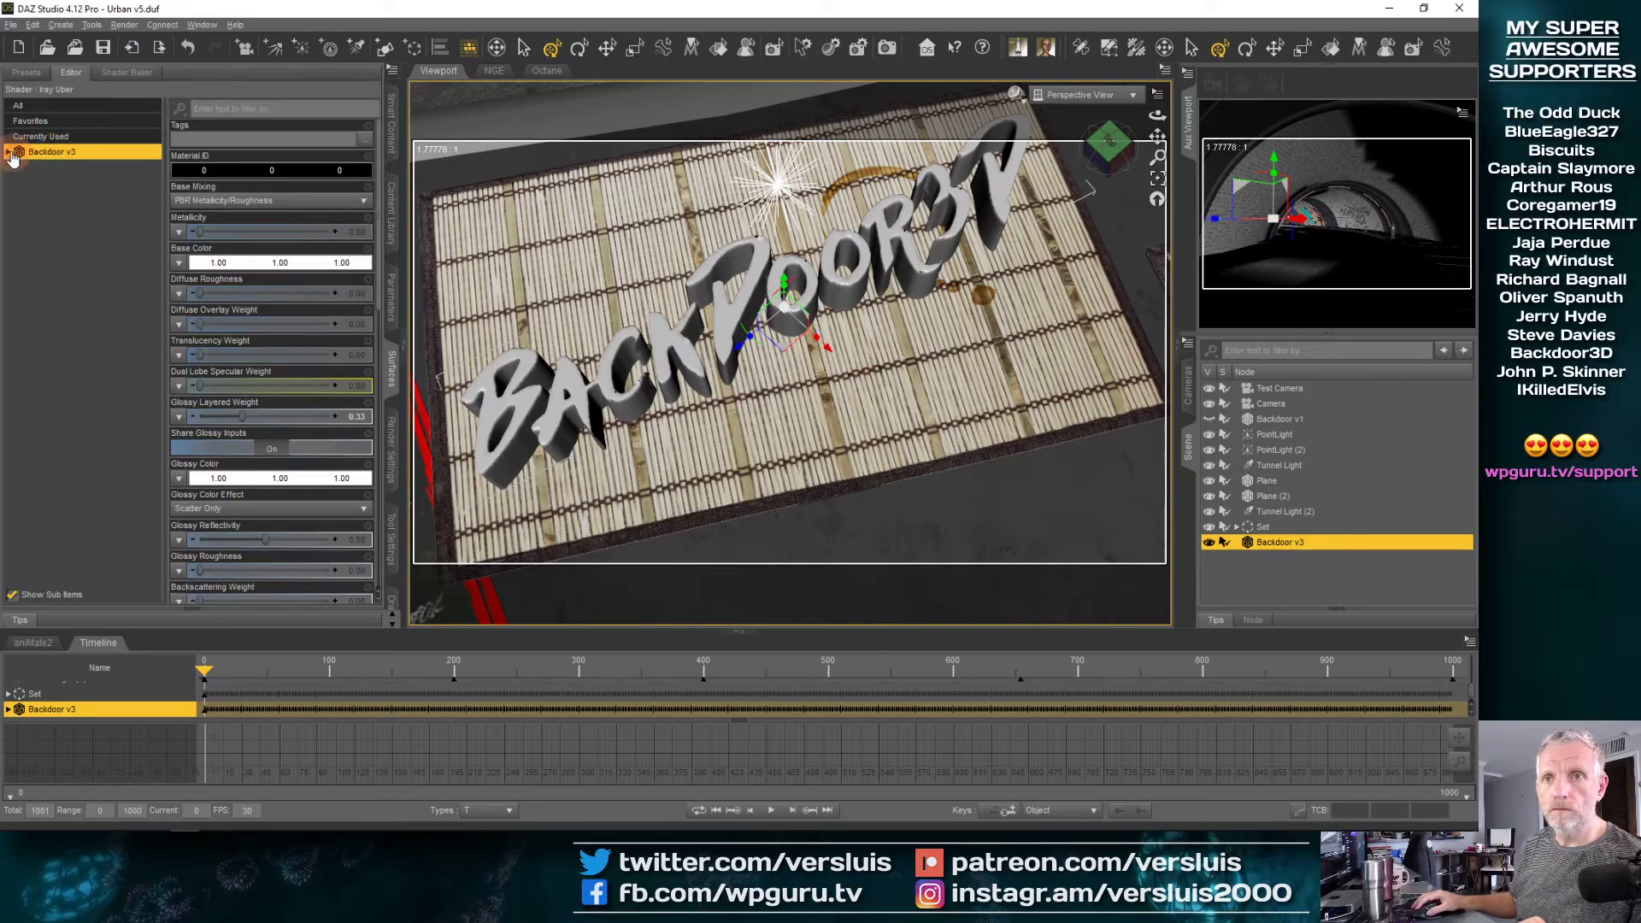
pyautogui.click(34, 74)
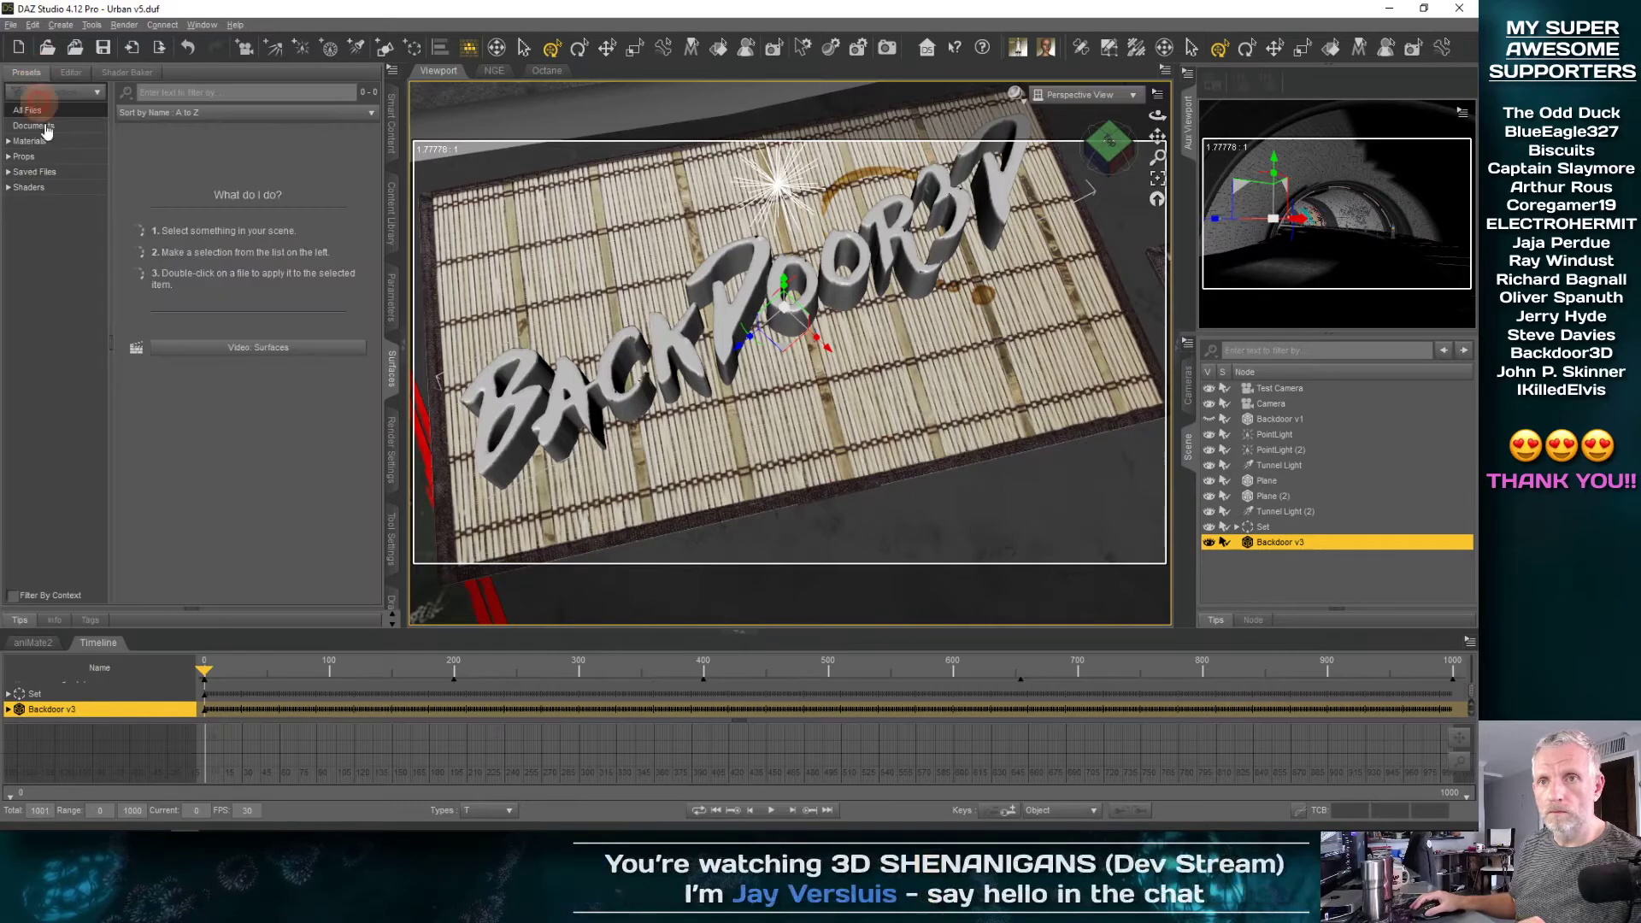
pyautogui.click(25, 187)
pyautogui.click(21, 234)
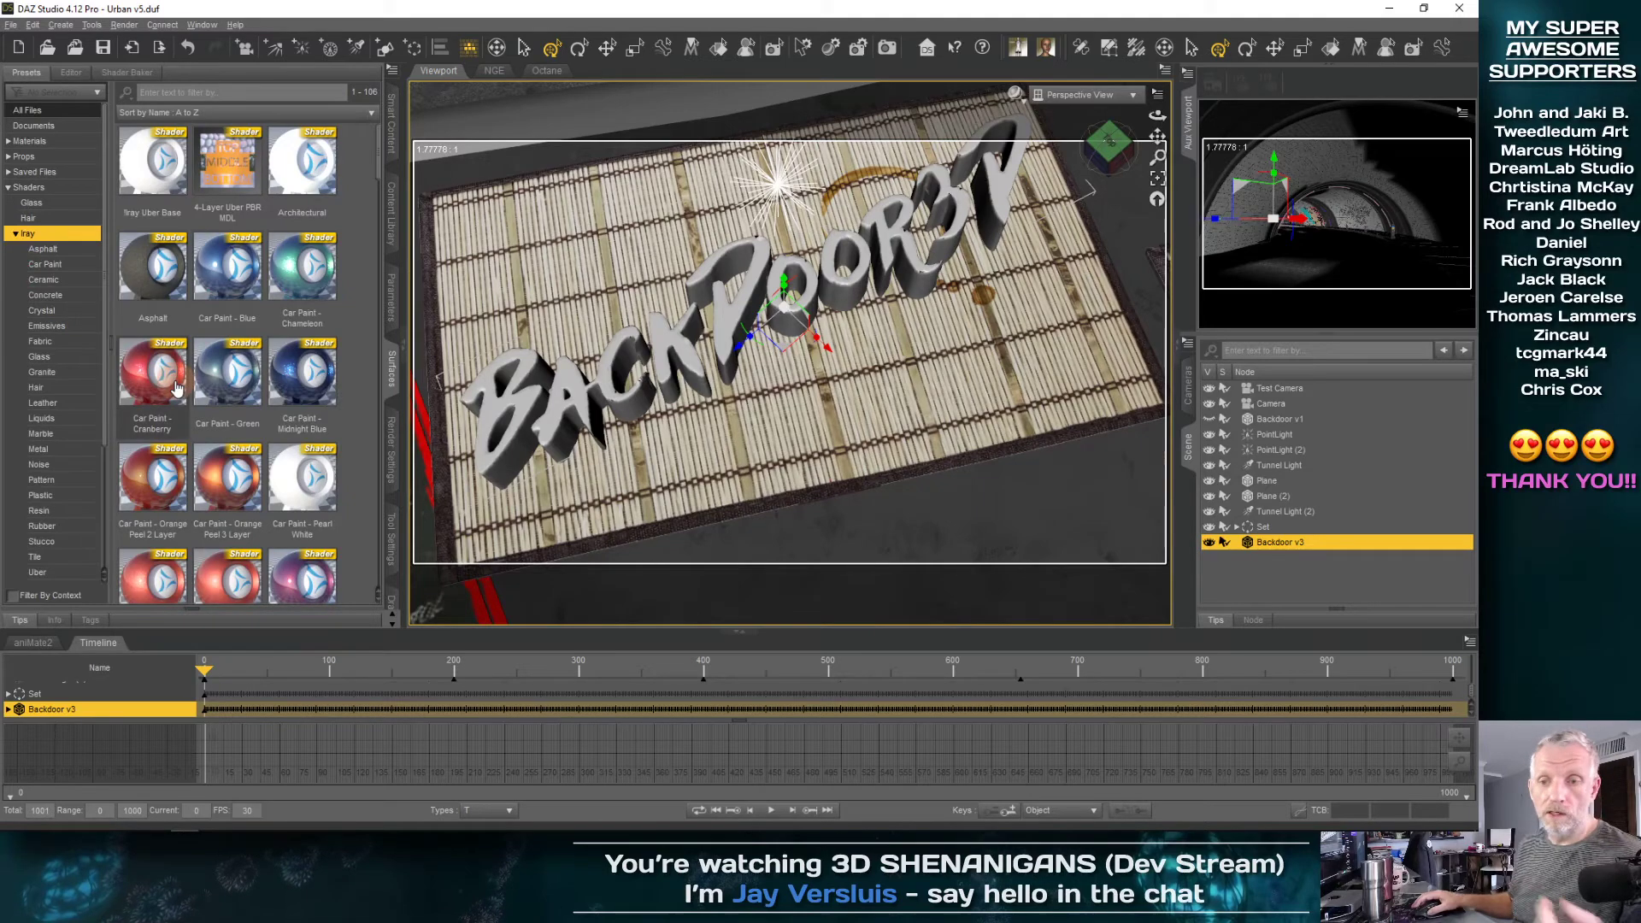
pyautogui.moveTo(176, 389)
pyautogui.scroll(-5, 262, 397)
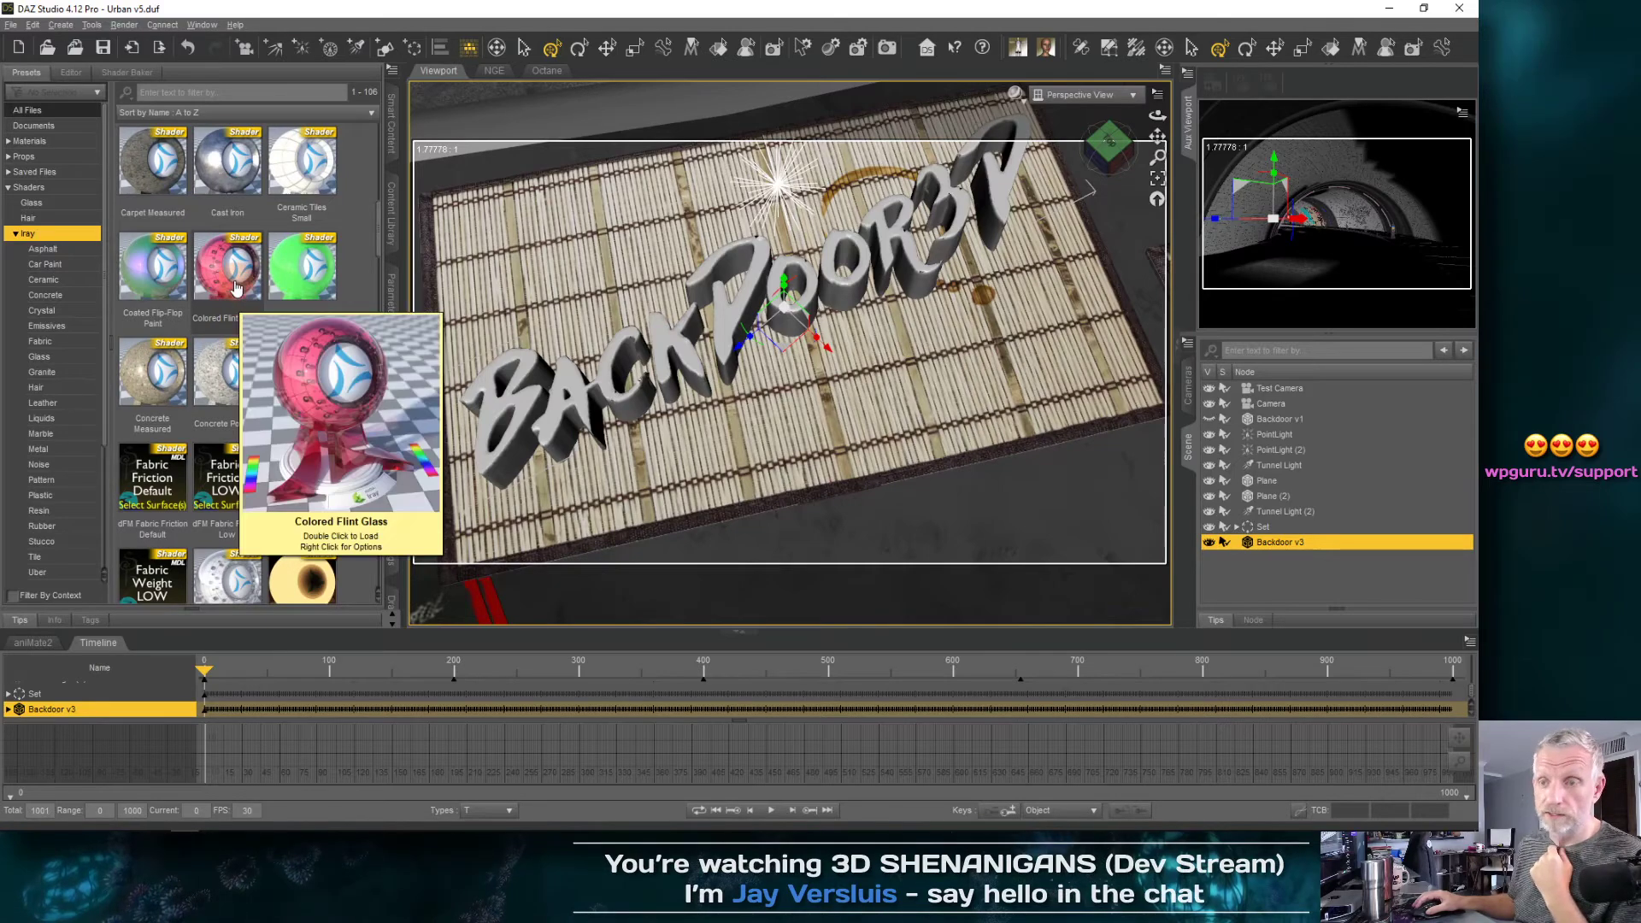
pyautogui.doubleClick(237, 290)
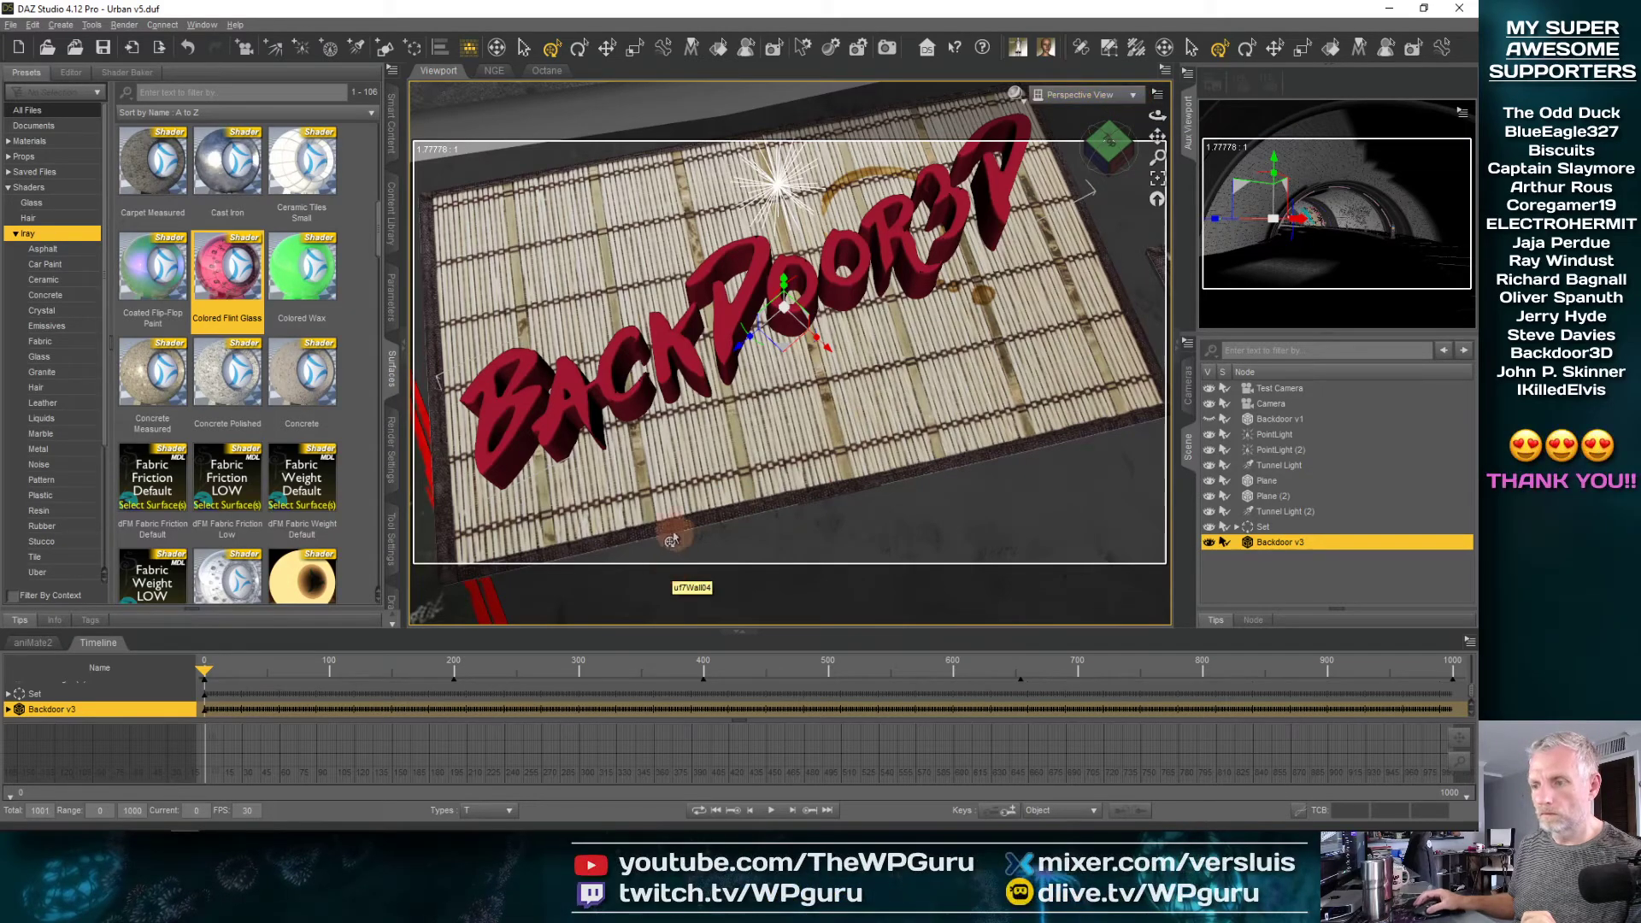
# Review the progressive rendering and general render settings, including the sample limits, pixel size and image series range
pyautogui.click(392, 449)
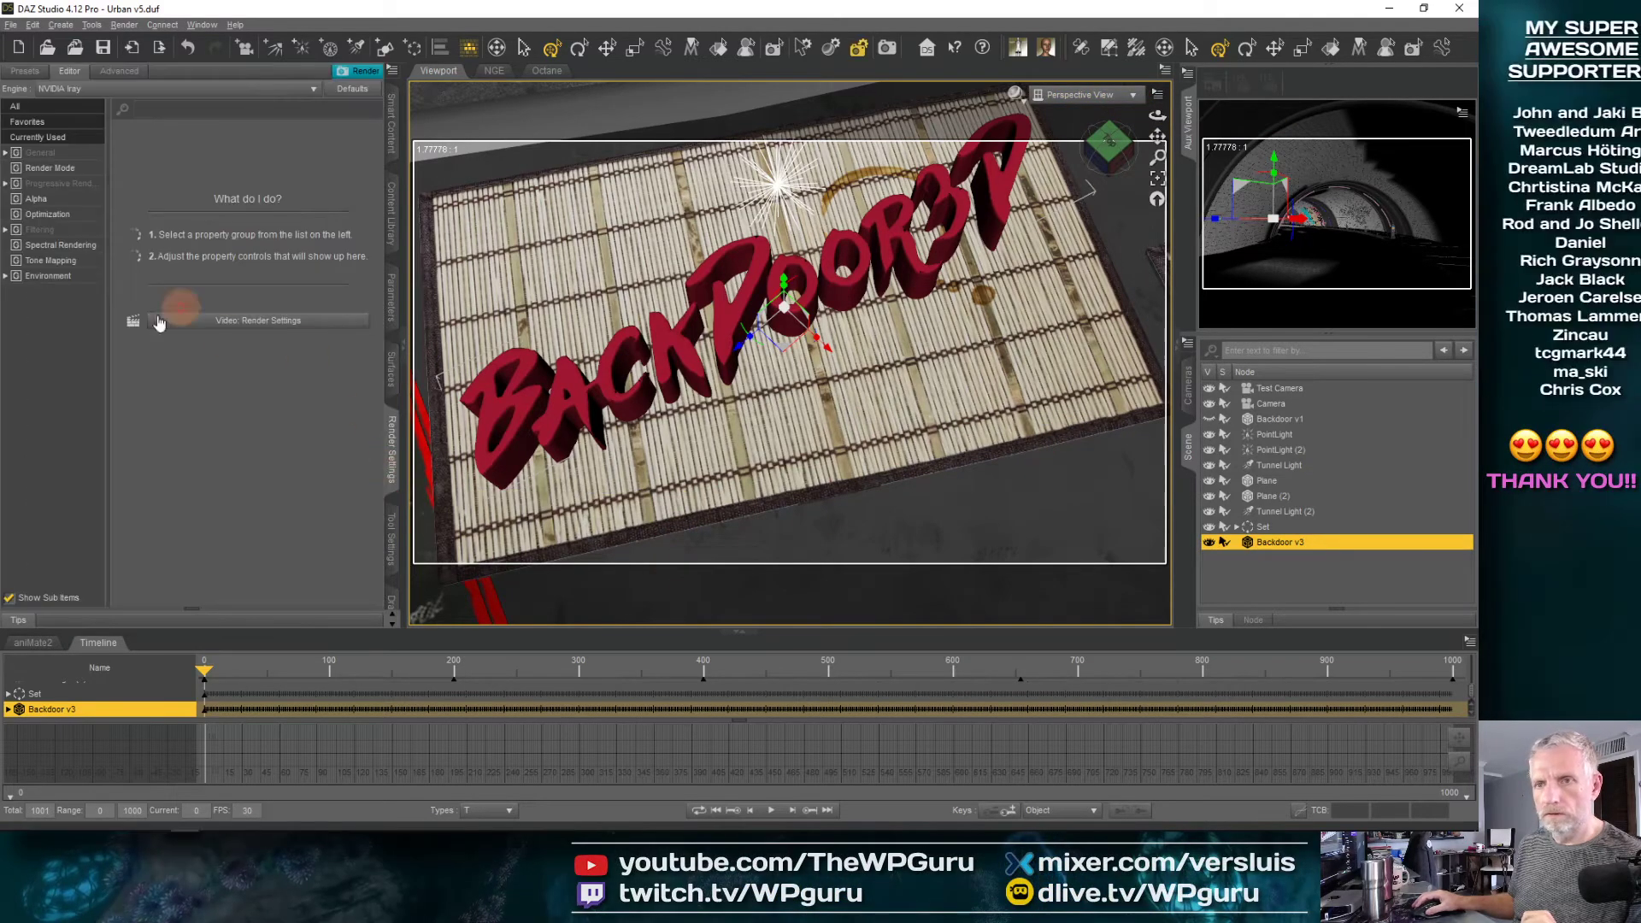
pyautogui.click(74, 186)
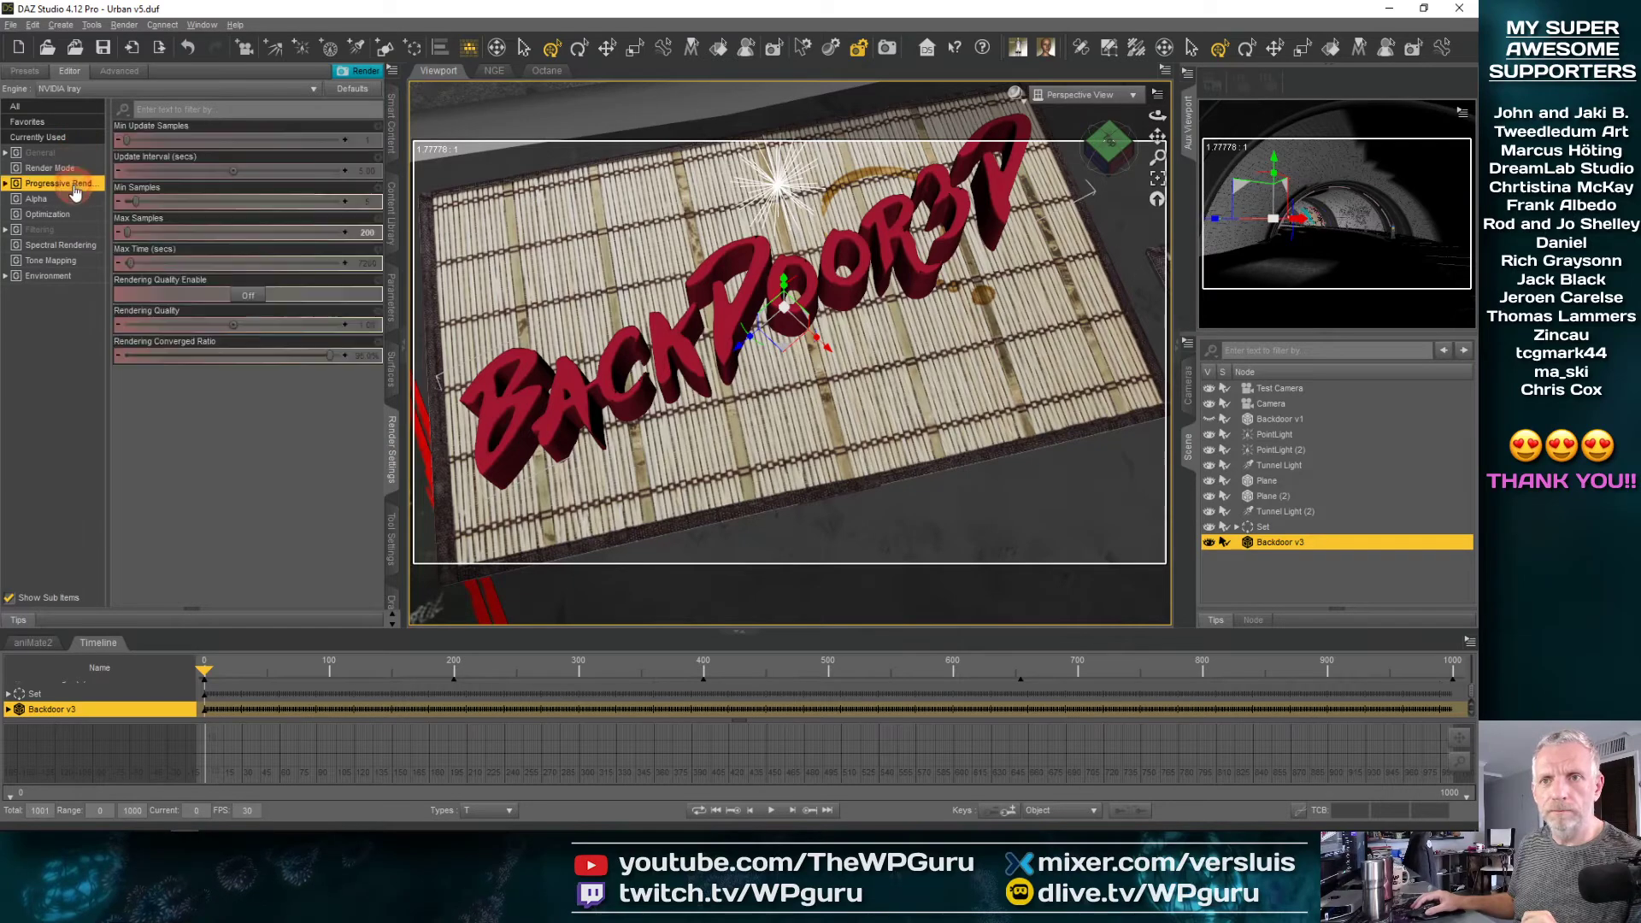
pyautogui.click(82, 155)
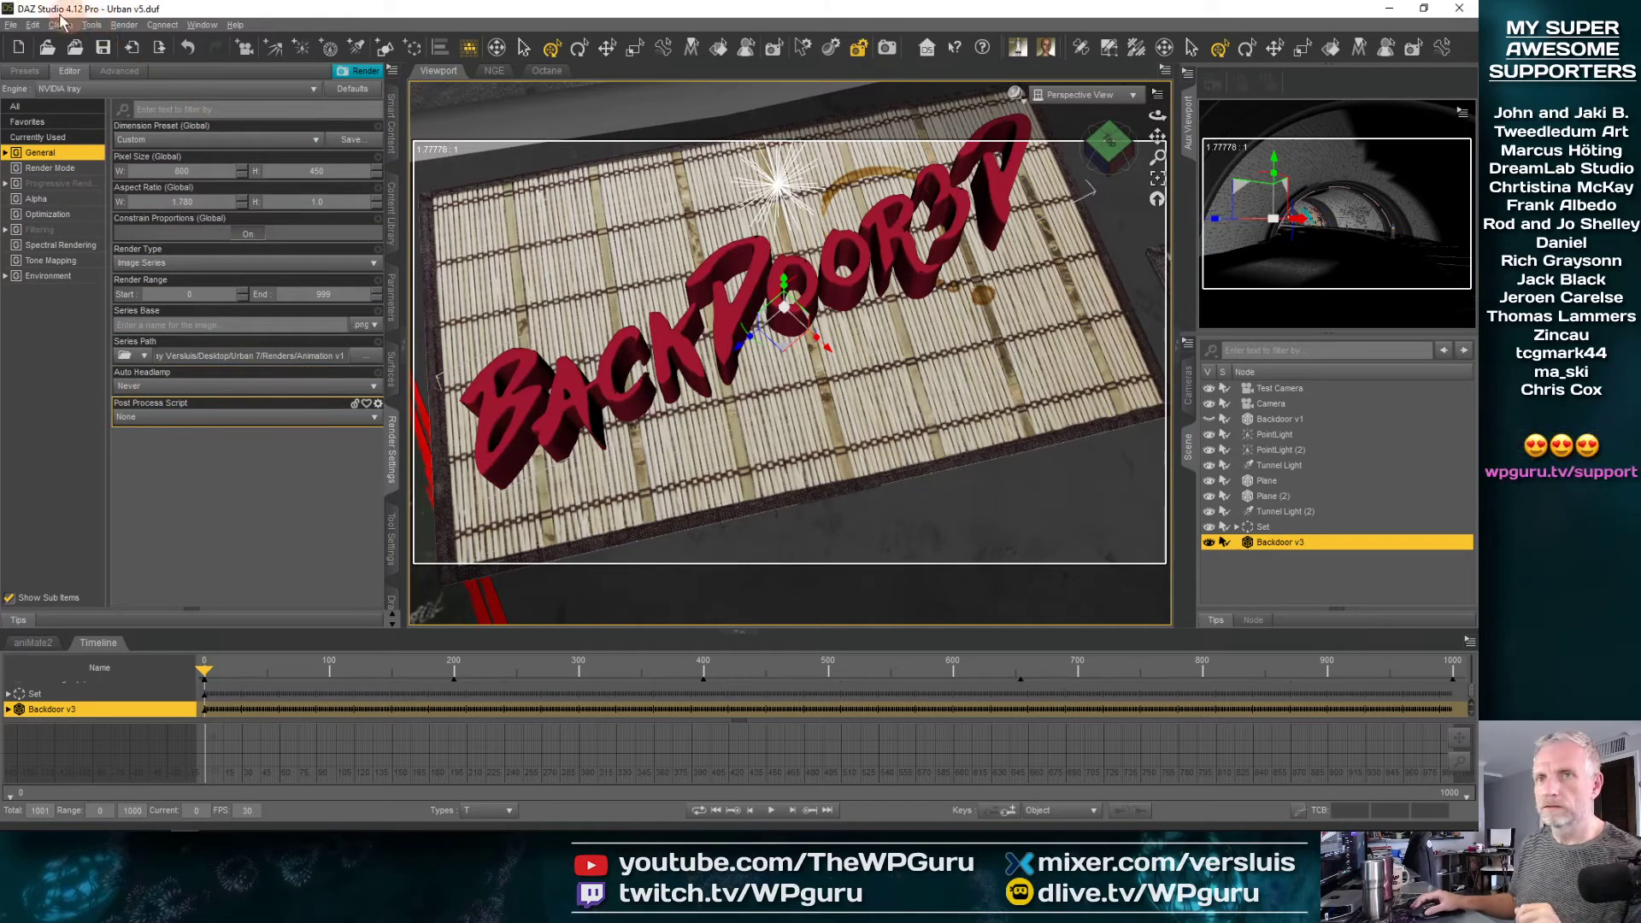
# Save the scene as Urban v6.duf in the Urban 7 folder
pyautogui.click(8, 25)
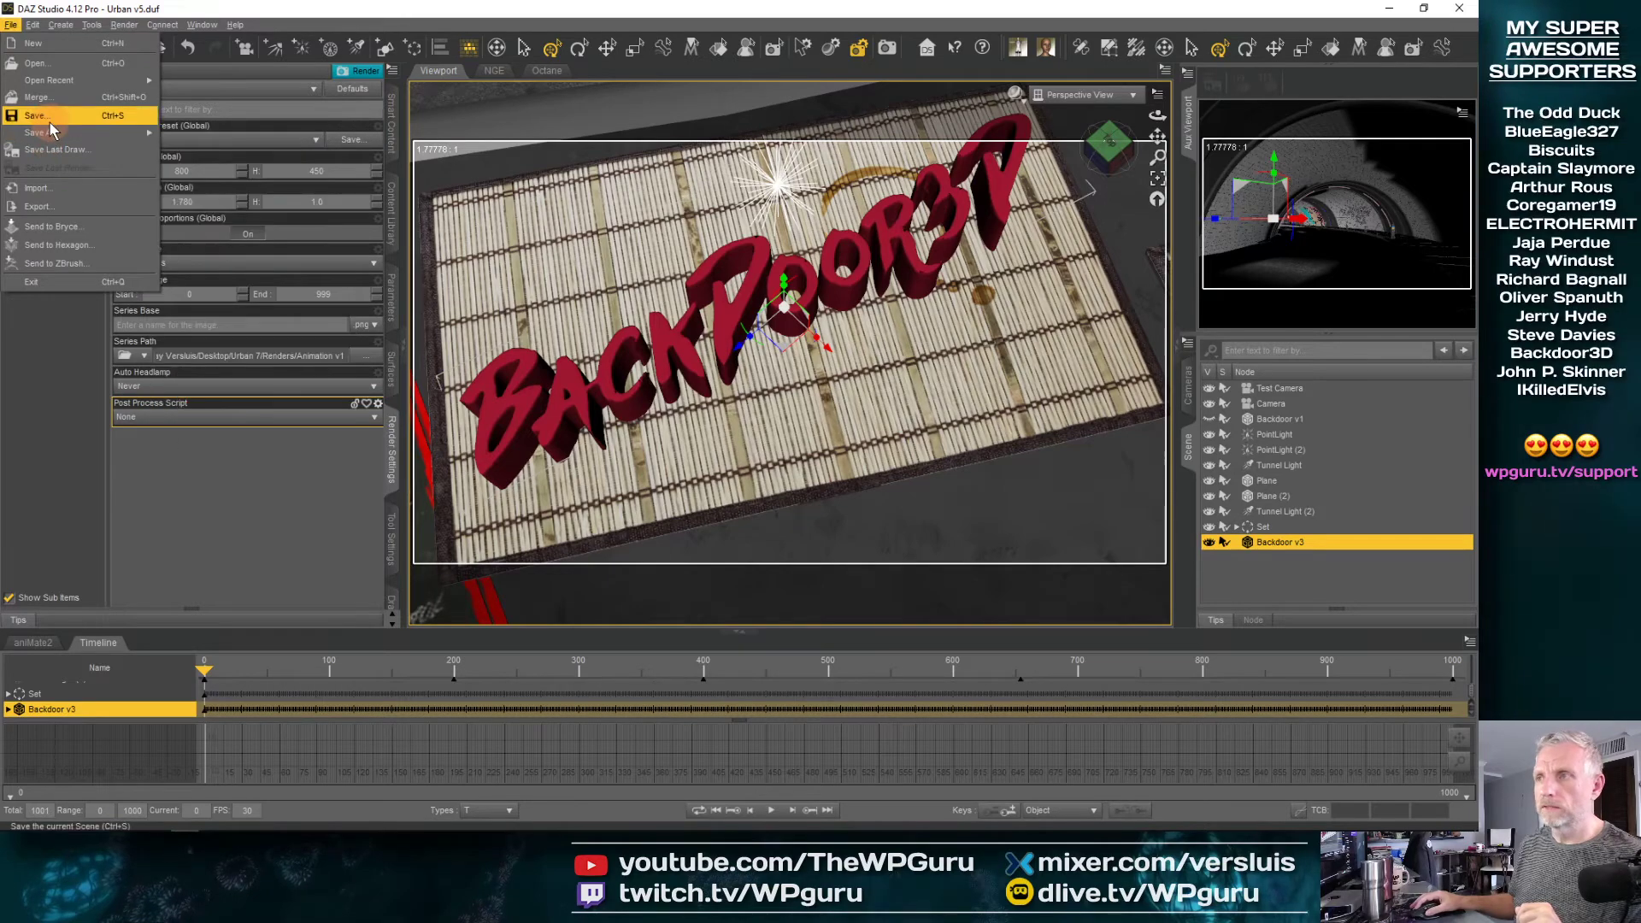
pyautogui.moveTo(74, 133)
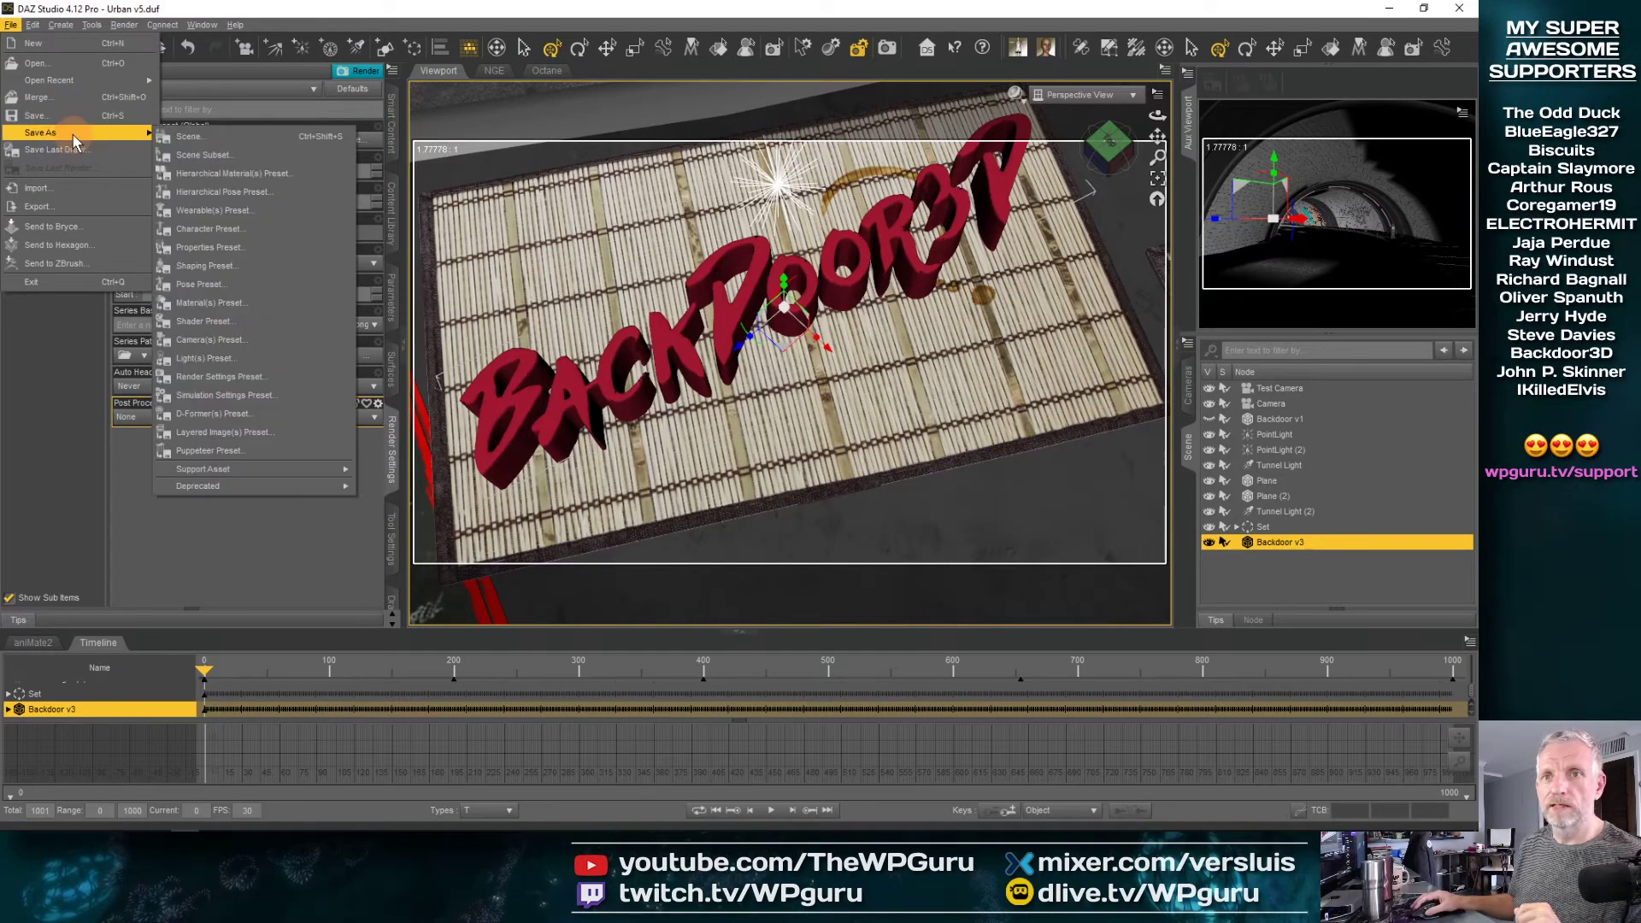
pyautogui.click(198, 135)
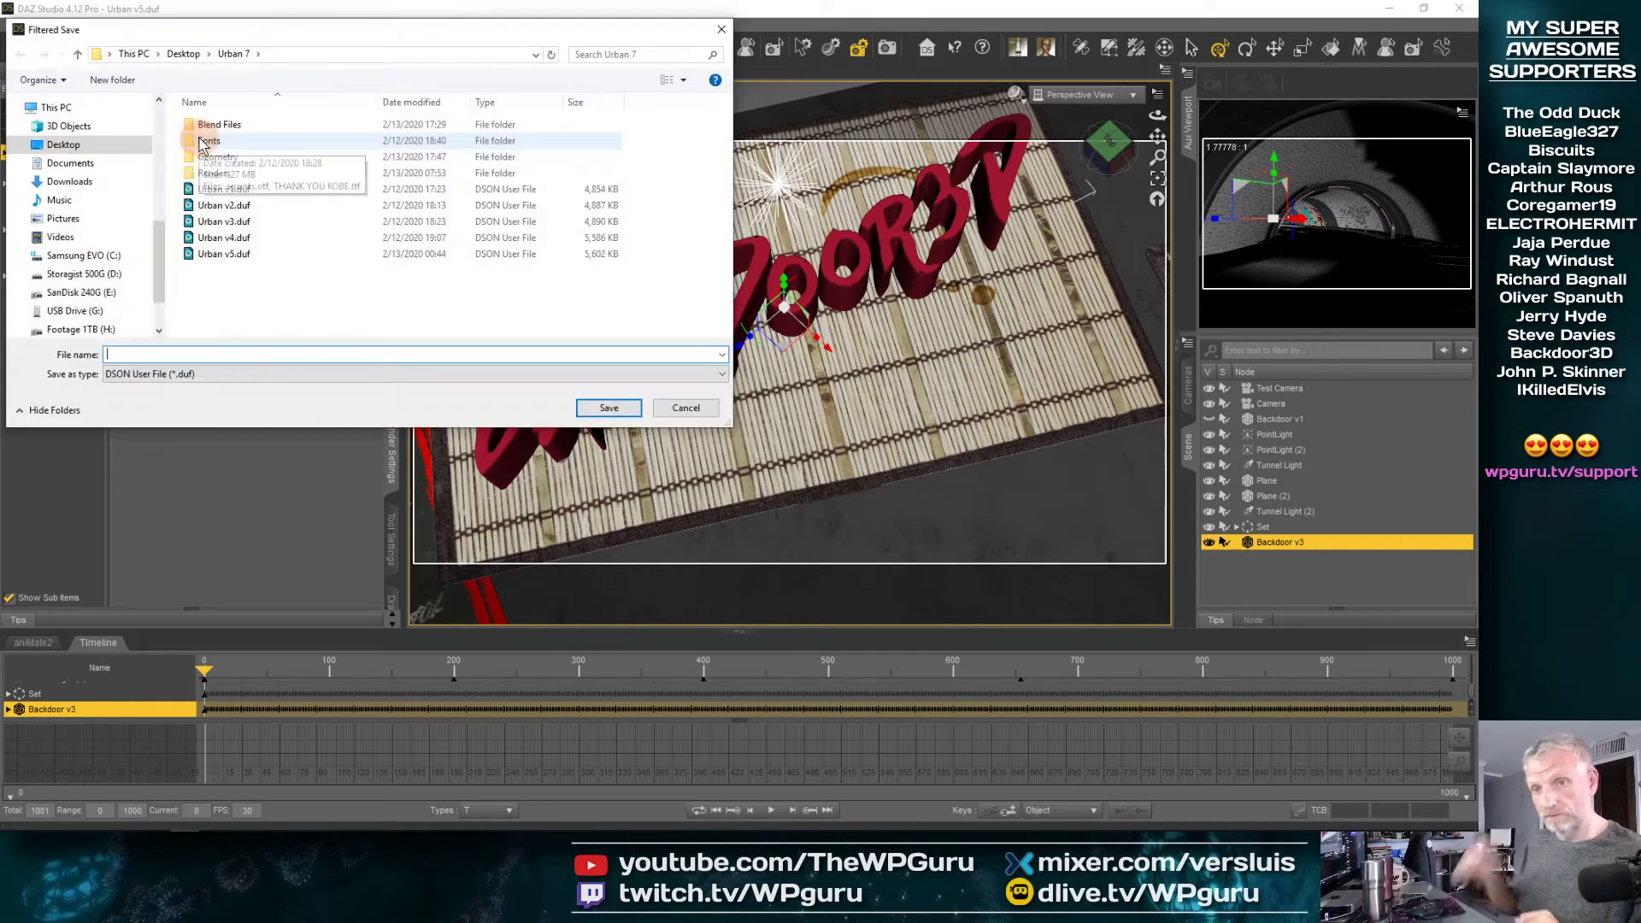
pyautogui.click(263, 256)
pyautogui.click(215, 354)
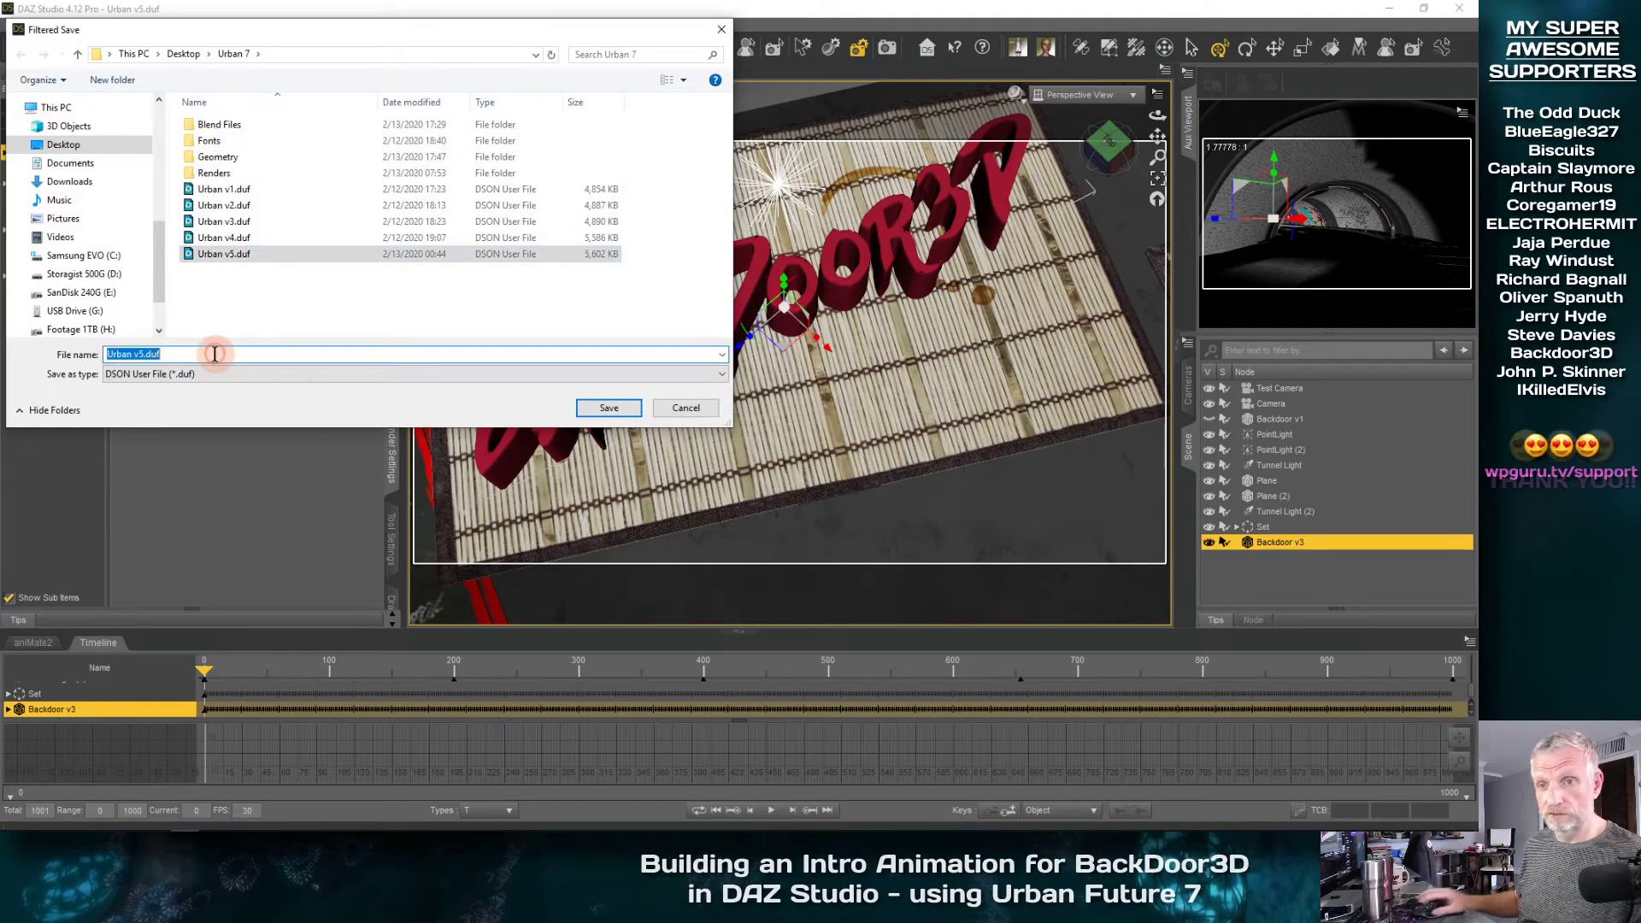
pyautogui.click(214, 354)
pyautogui.press('Left')
pyautogui.press('Left')
pyautogui.press('Left')
pyautogui.press('Left')
pyautogui.press('BackSpace')
pyautogui.write('6')
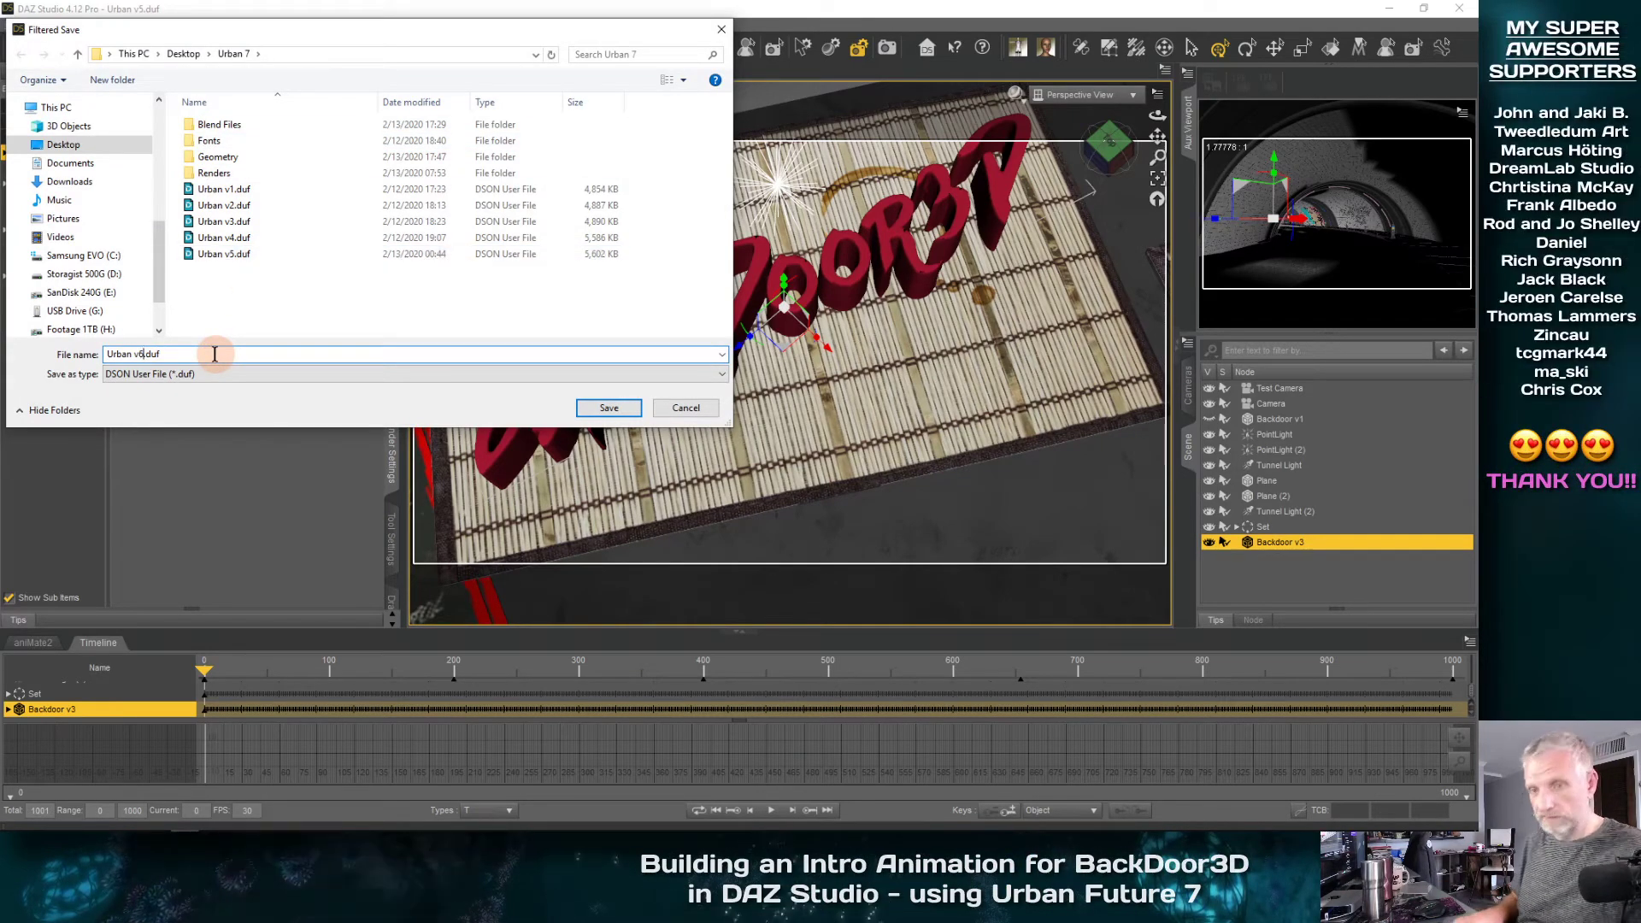
pyautogui.press('Return')
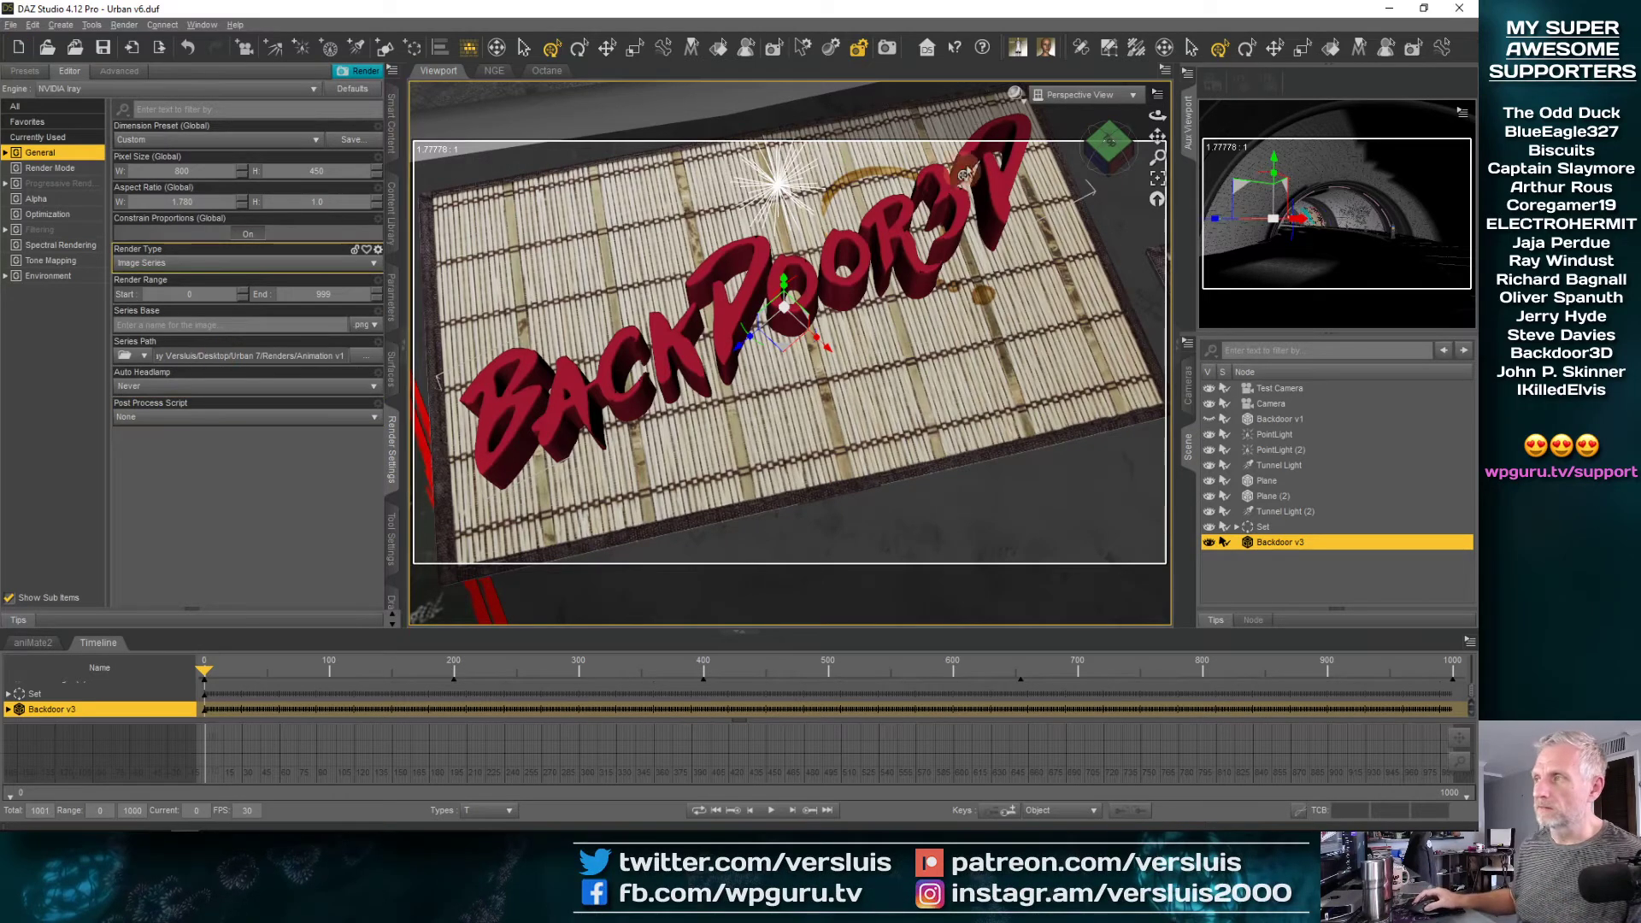
# Switch the perspective viewport to the NVIDIA Iray draw style and inspect the glass lettering up close
pyautogui.click(1017, 93)
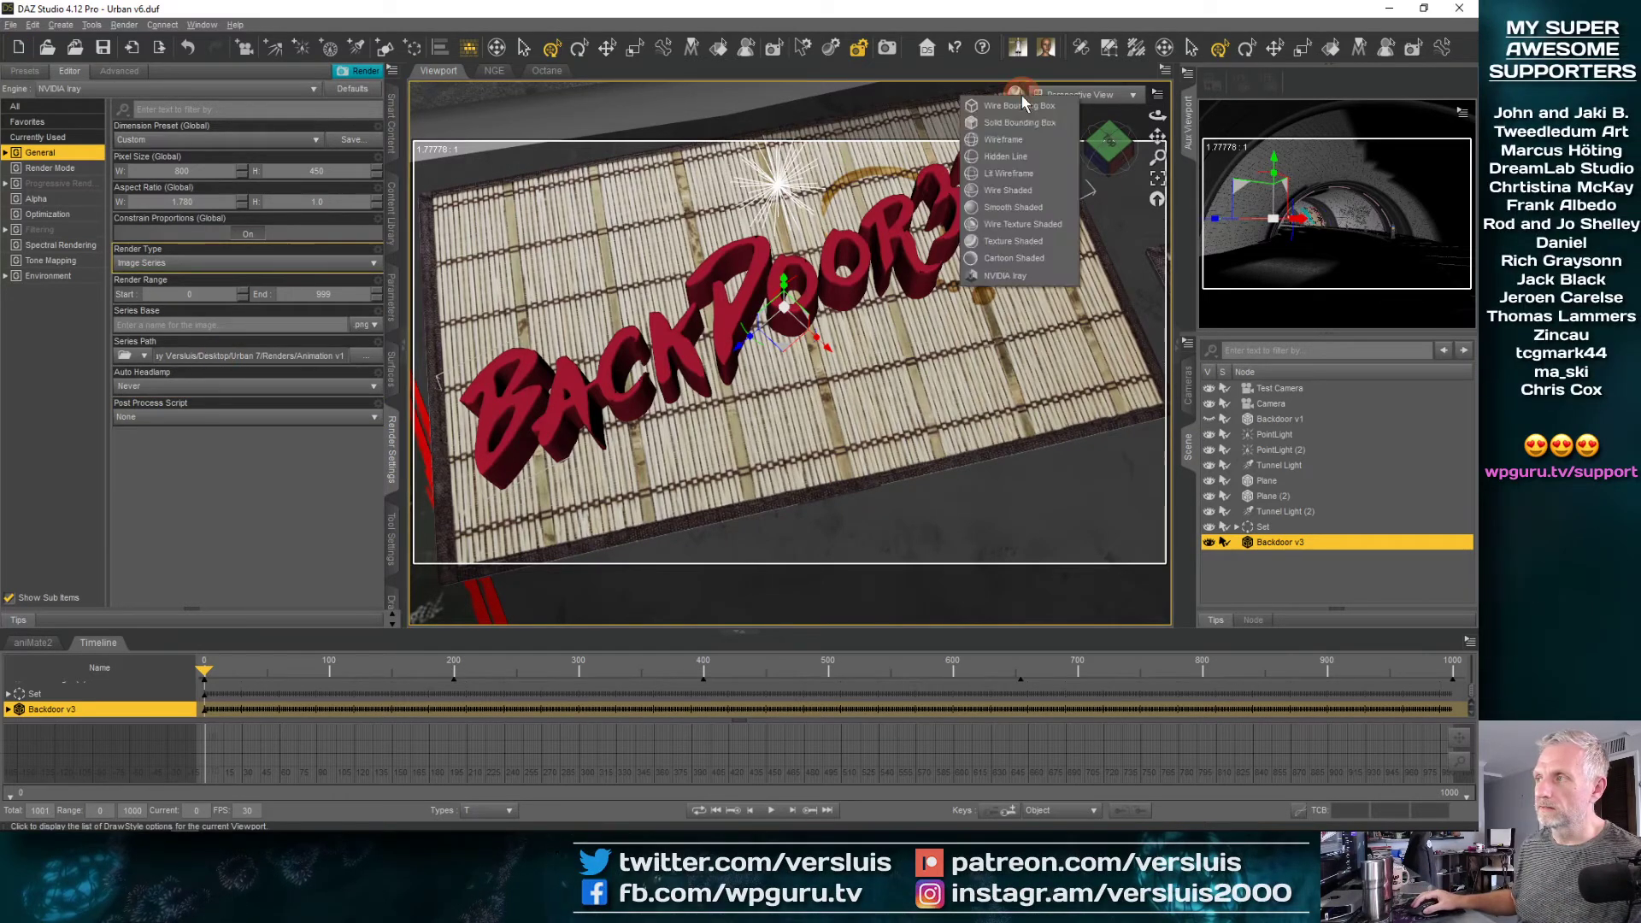
pyautogui.click(1022, 275)
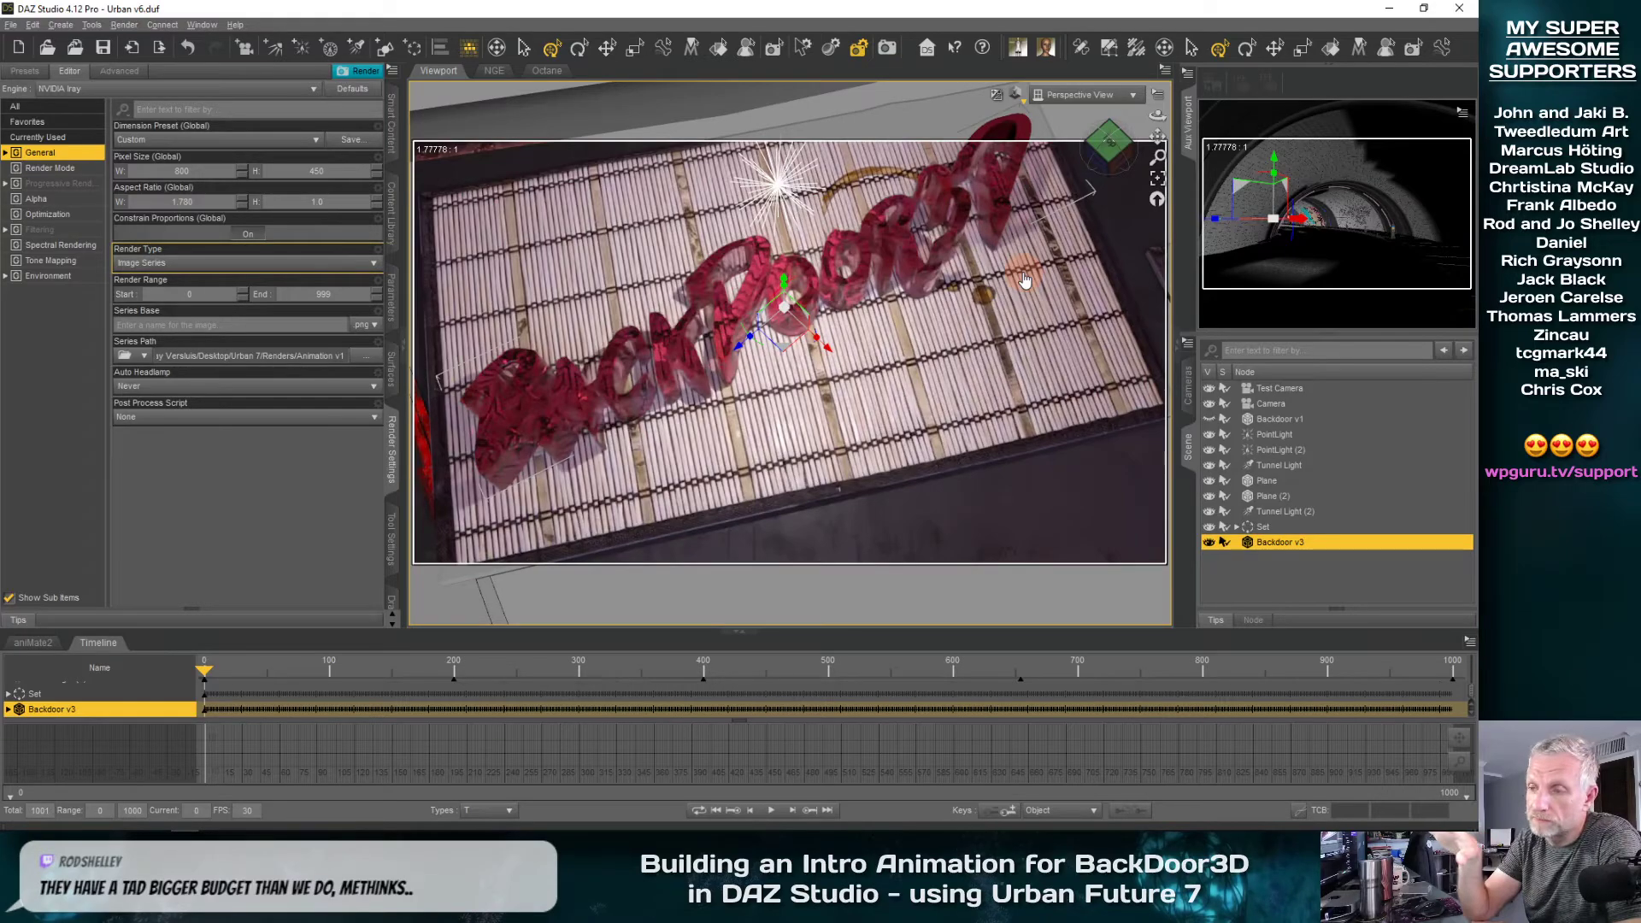
pyautogui.scroll(3, 638, 320)
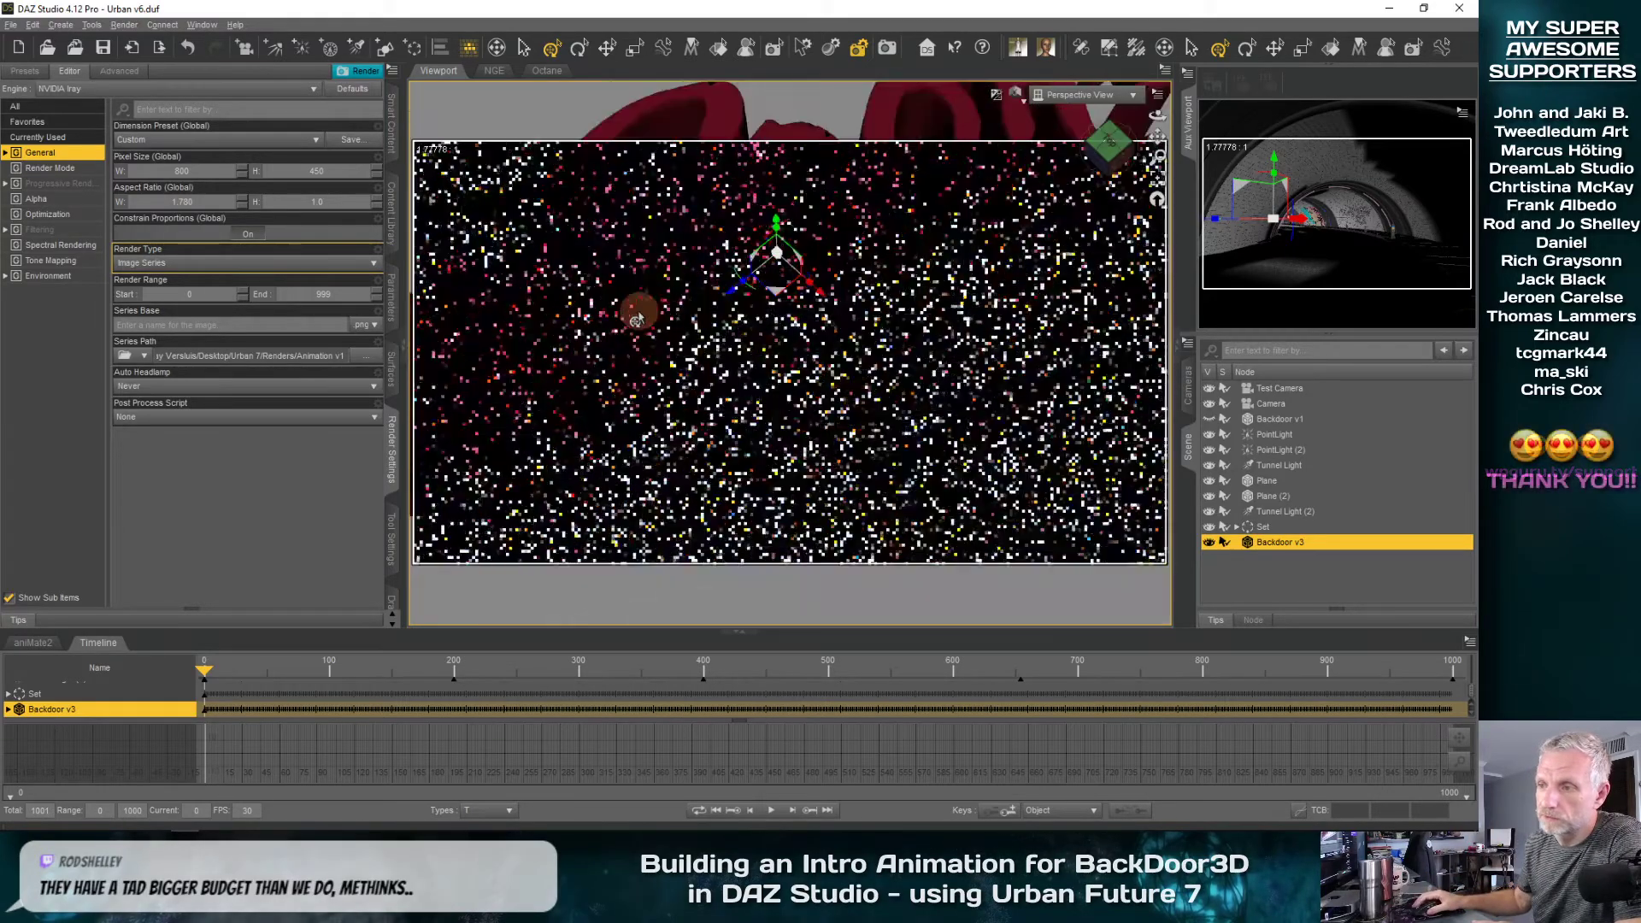
pyautogui.scroll(-1, 638, 320)
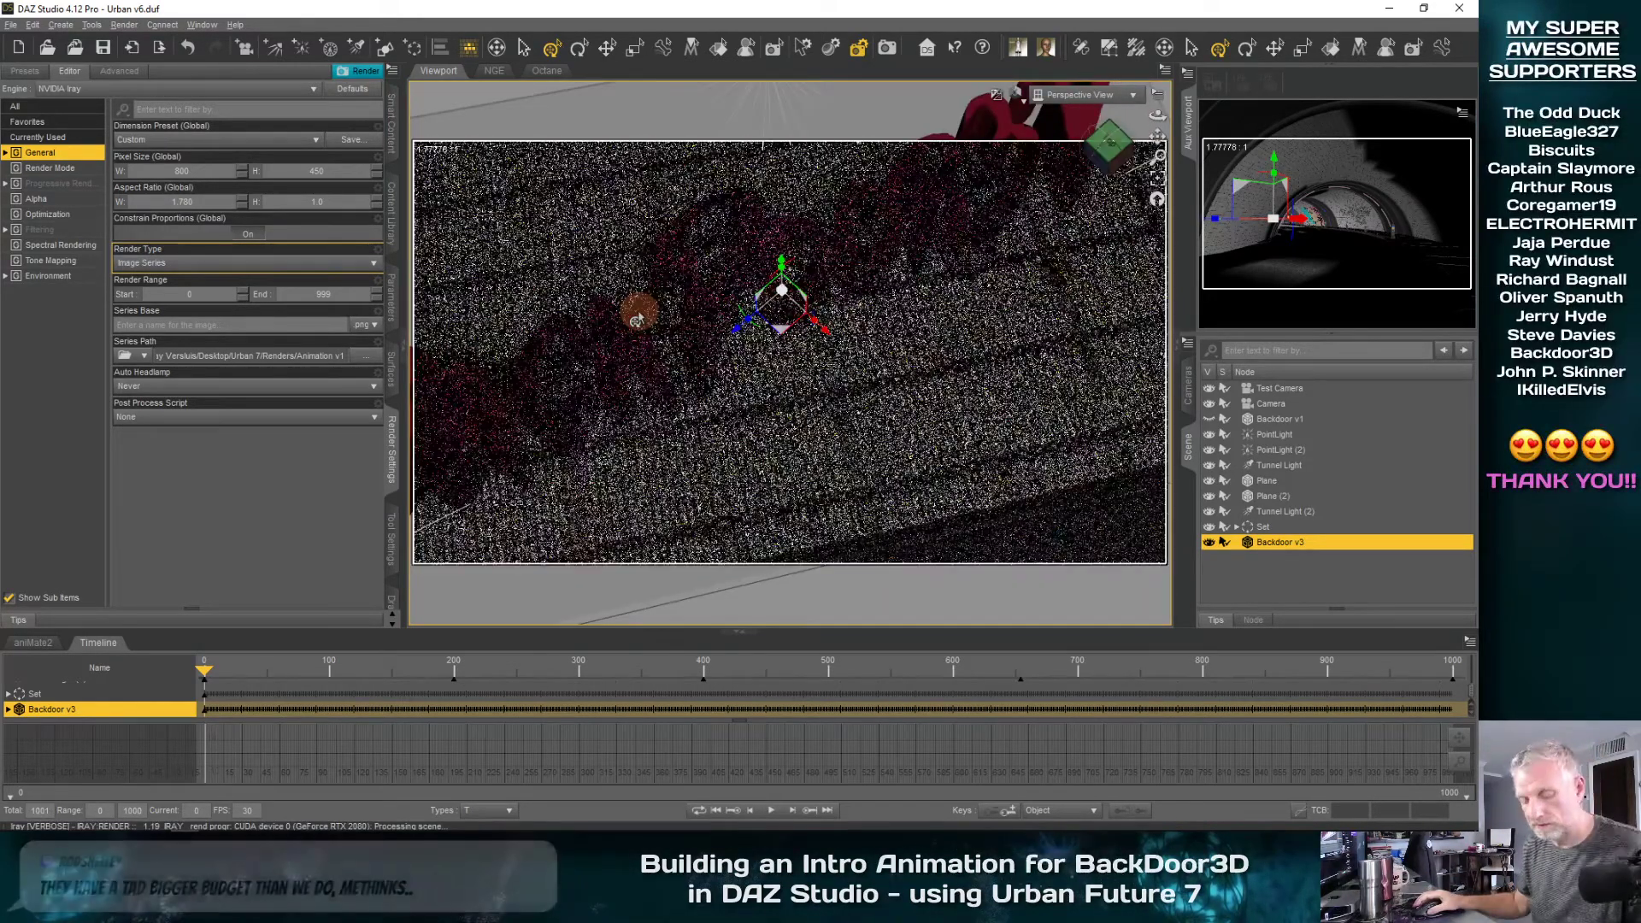
pyautogui.moveTo(639, 316); pyautogui.dragTo(640, 314, button='middle')
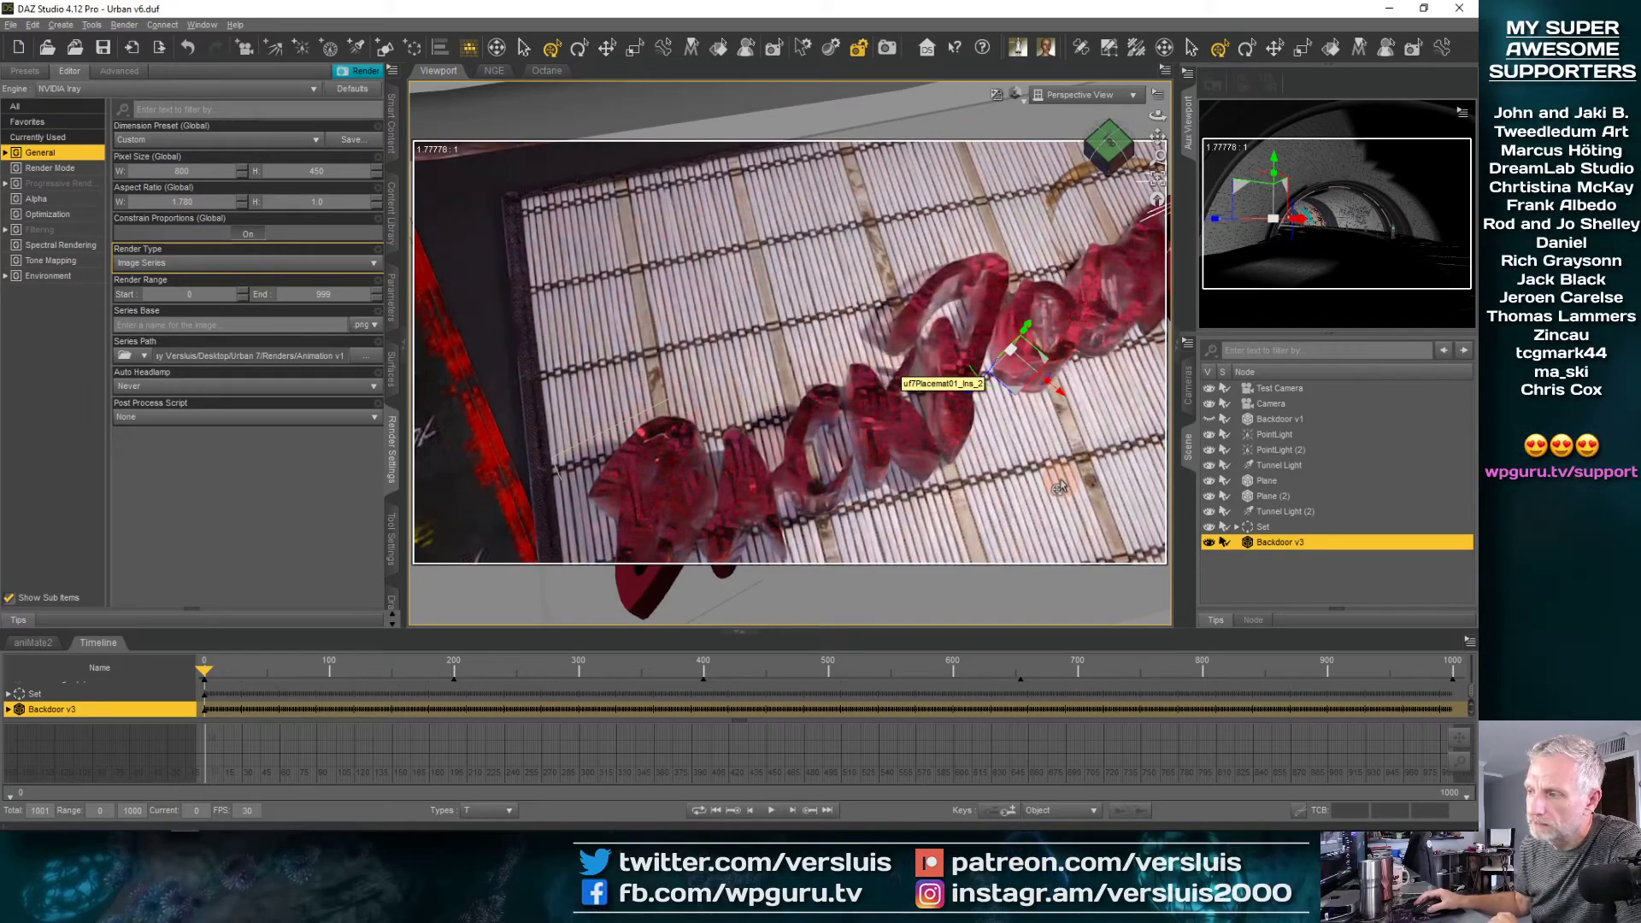
pyautogui.moveTo(1053, 485); pyautogui.dragTo(1055, 487, button='middle')
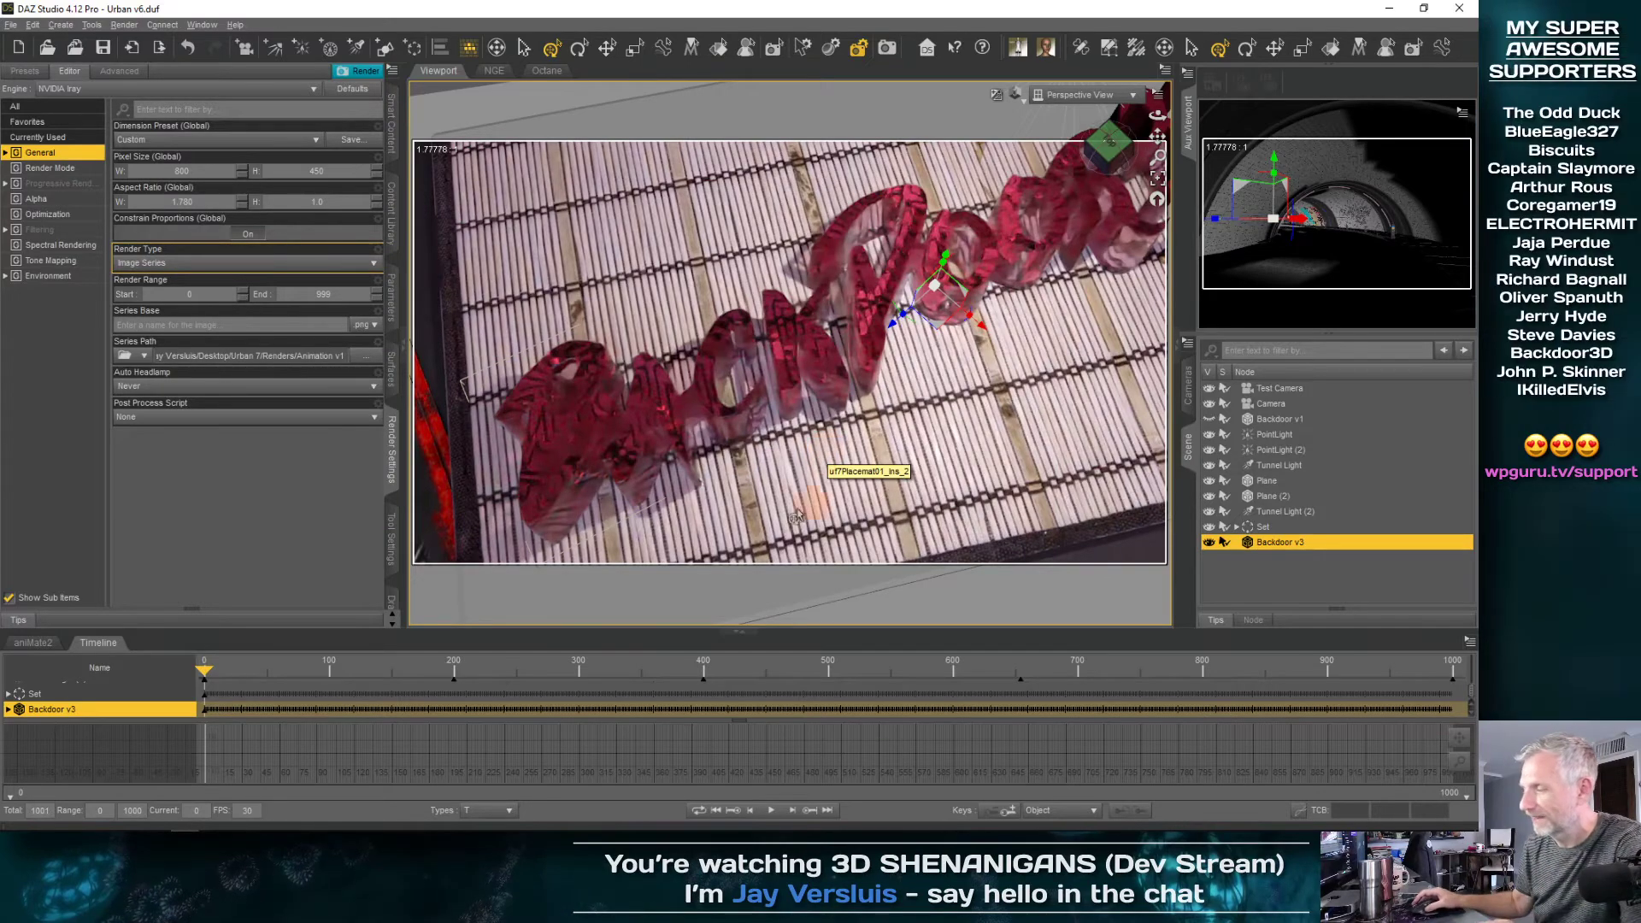
# Apply the Car Paint - Cranberry Iray shader to the Backdoor v3 lettering and inspect it up close
pyautogui.click(390, 372)
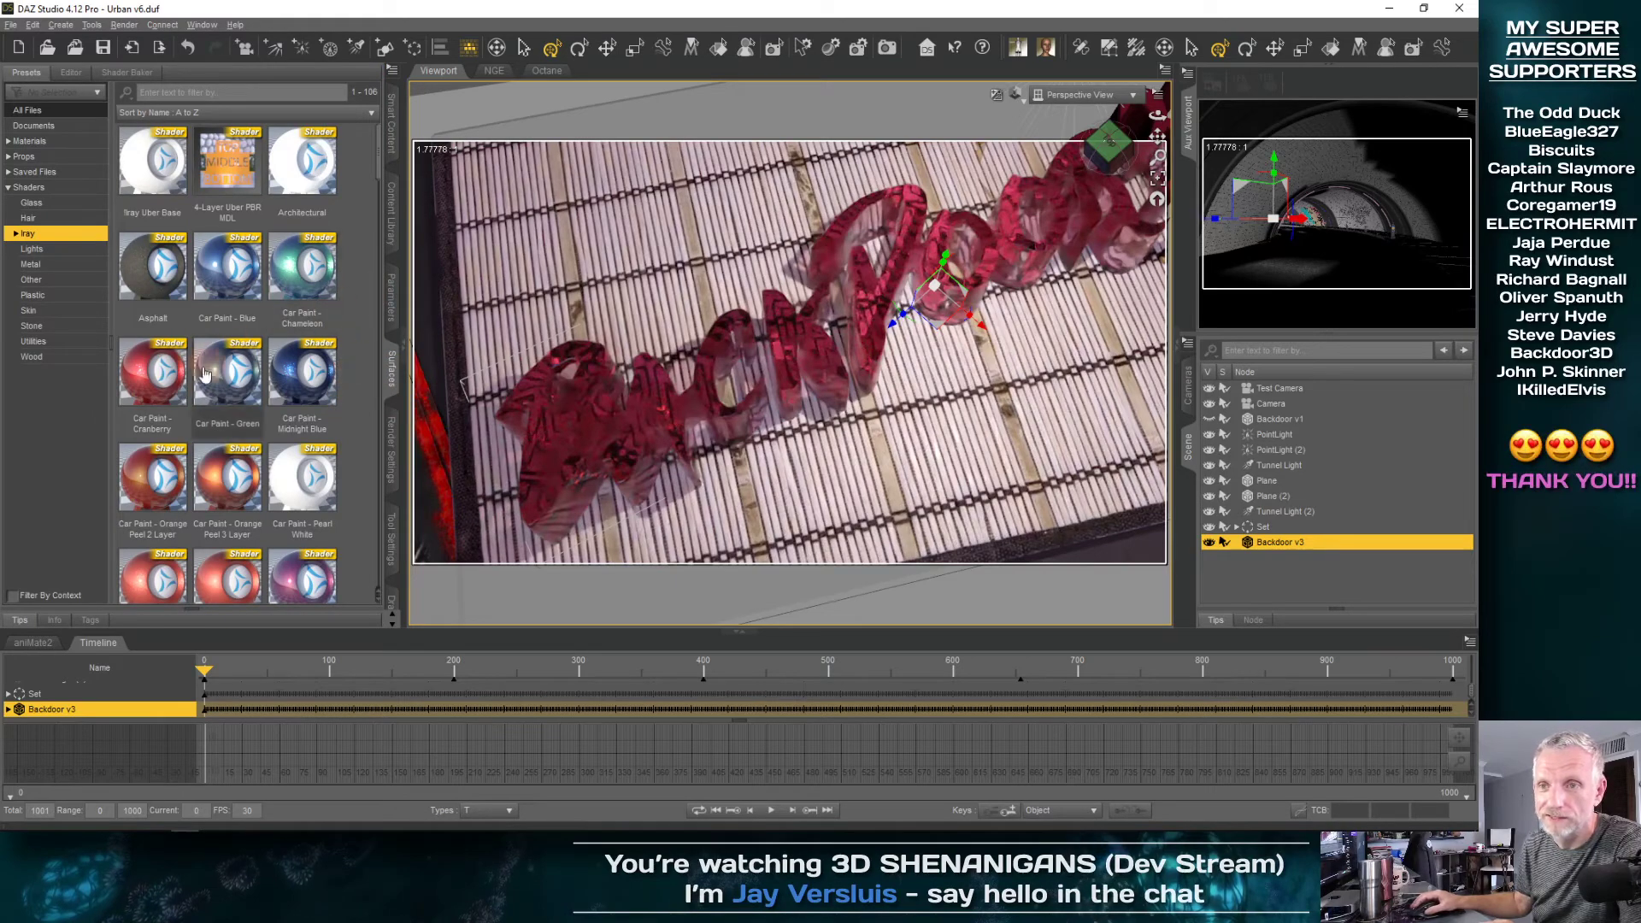
pyautogui.doubleClick(160, 383)
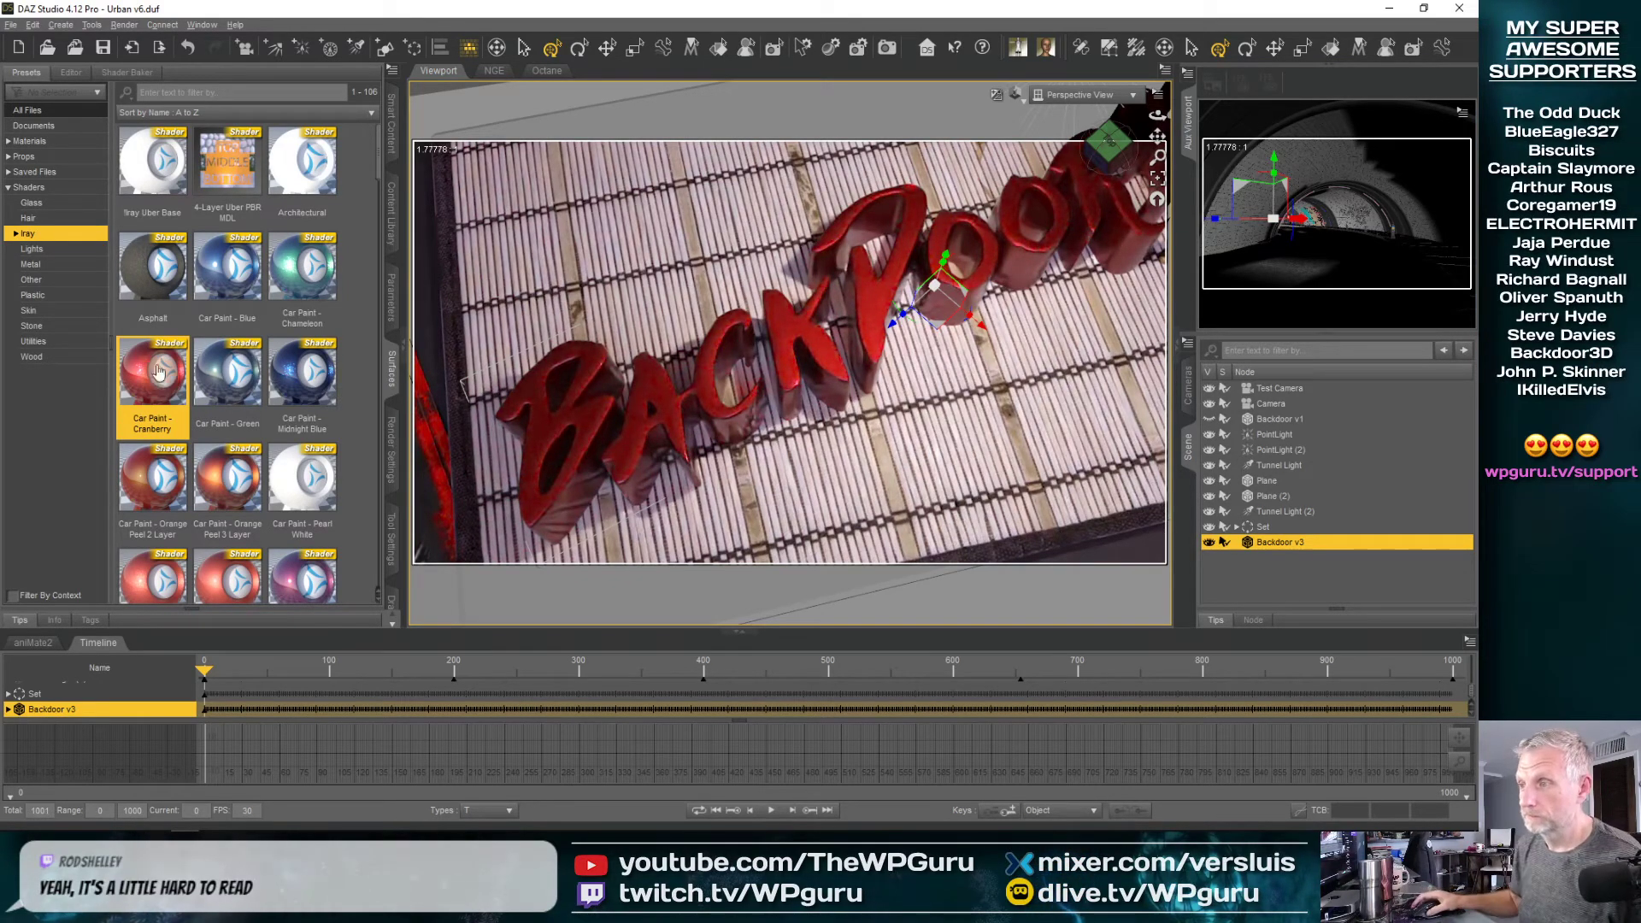
pyautogui.scroll(-5, 624, 402)
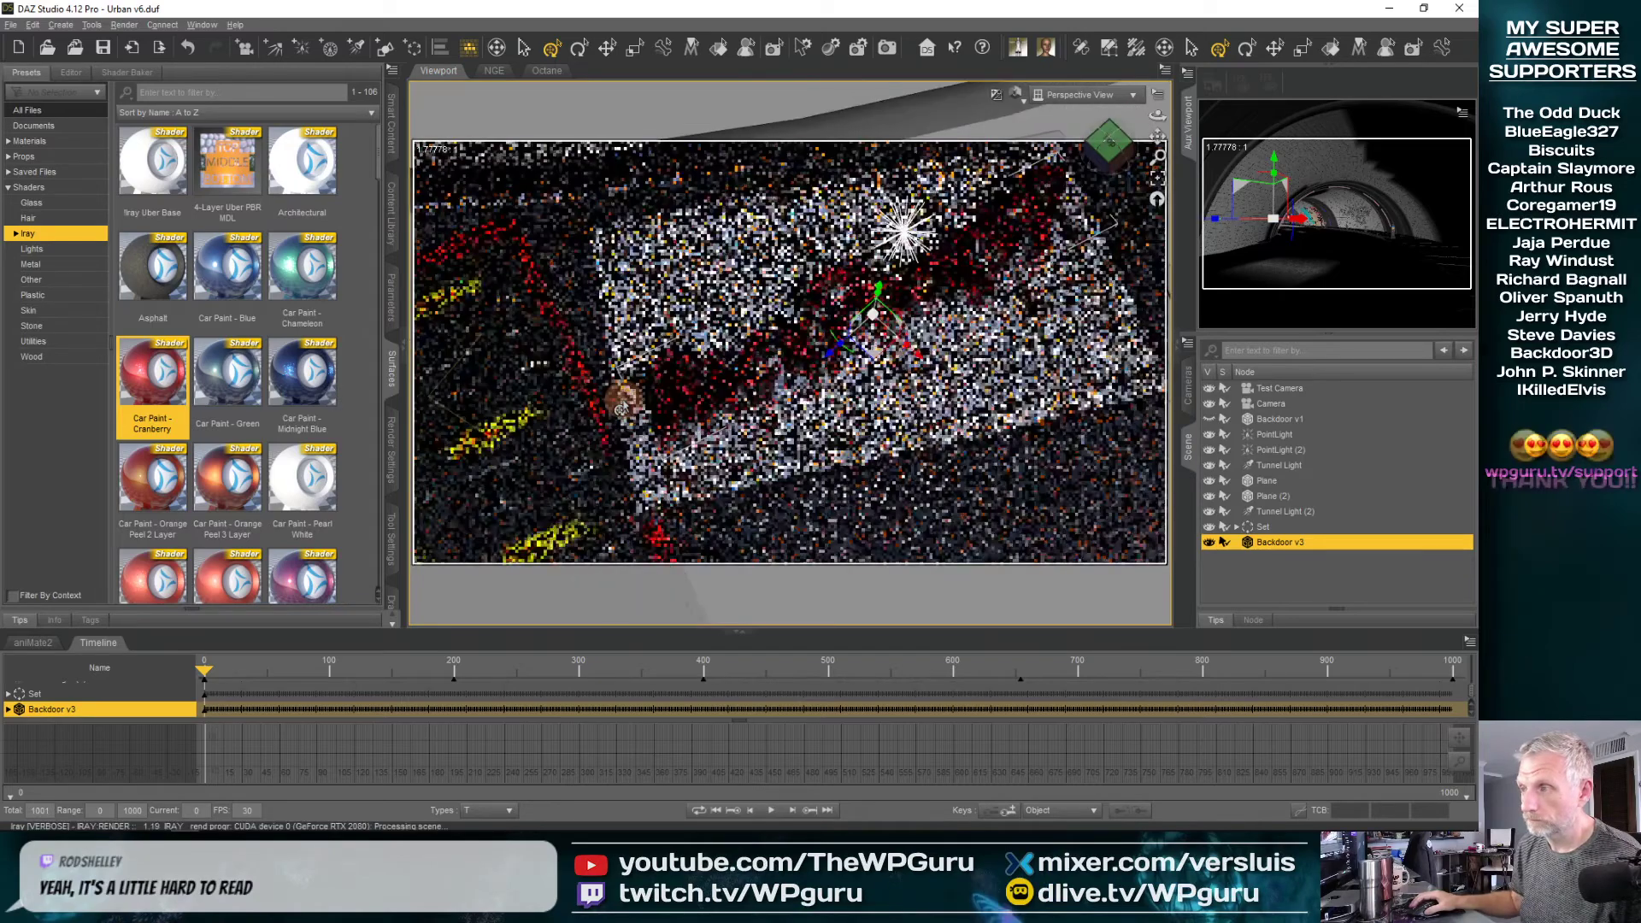
pyautogui.moveTo(649, 402); pyautogui.dragTo(812, 419, button='middle')
pyautogui.scroll(5, 648, 413)
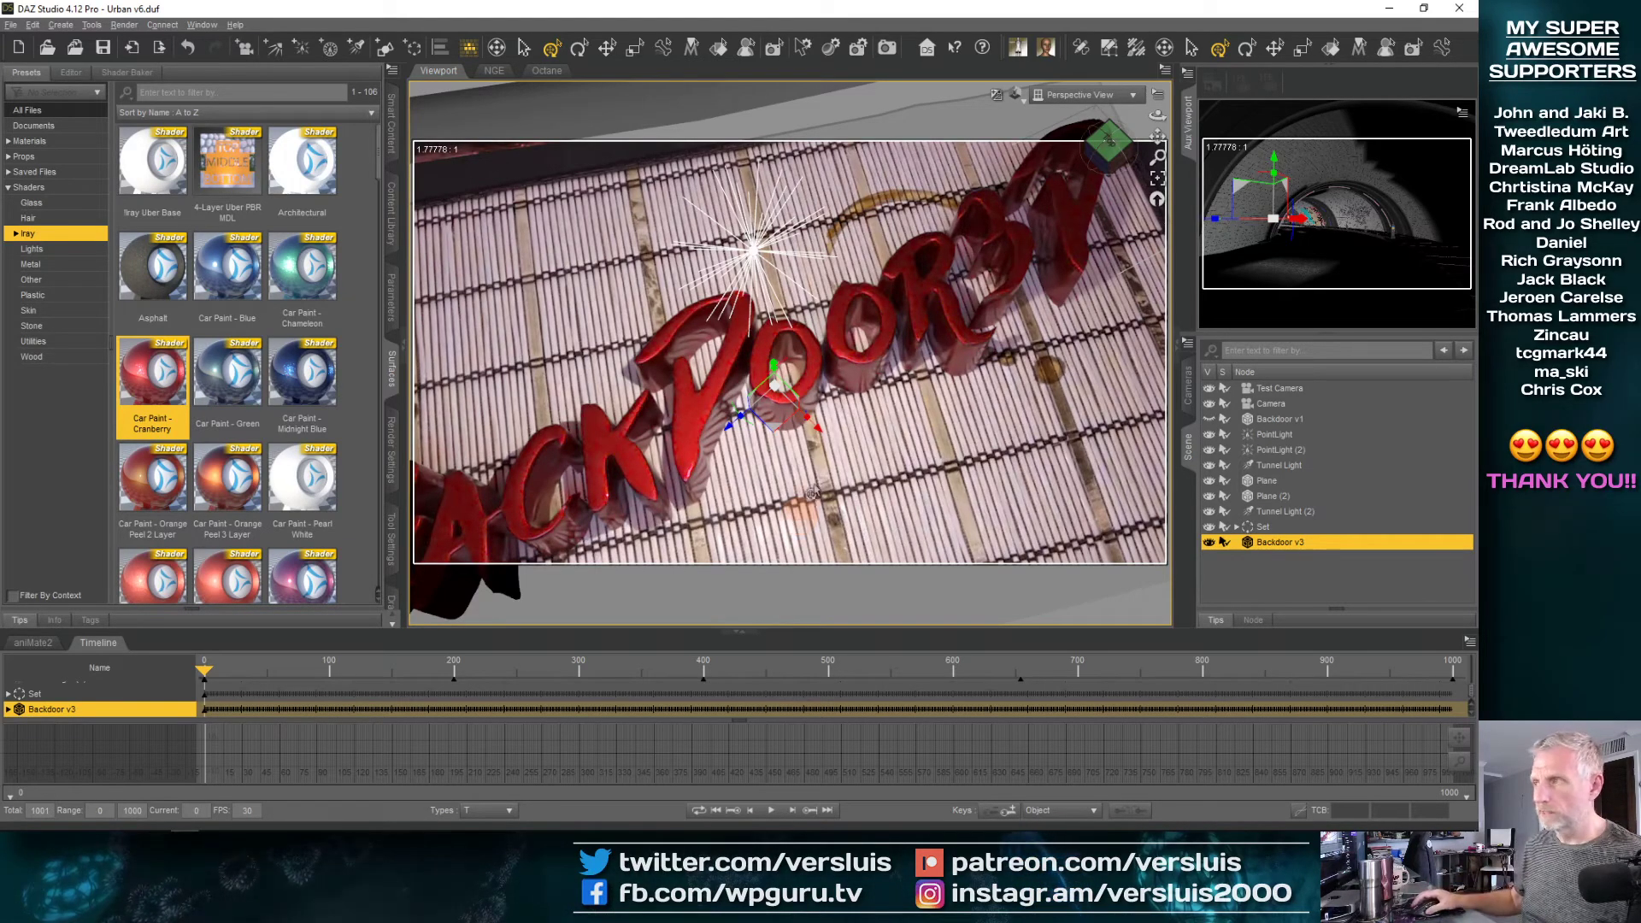
# View the scene through Camera at frame 1000 and bring up the Camera's transform parameters
pyautogui.click(1082, 96)
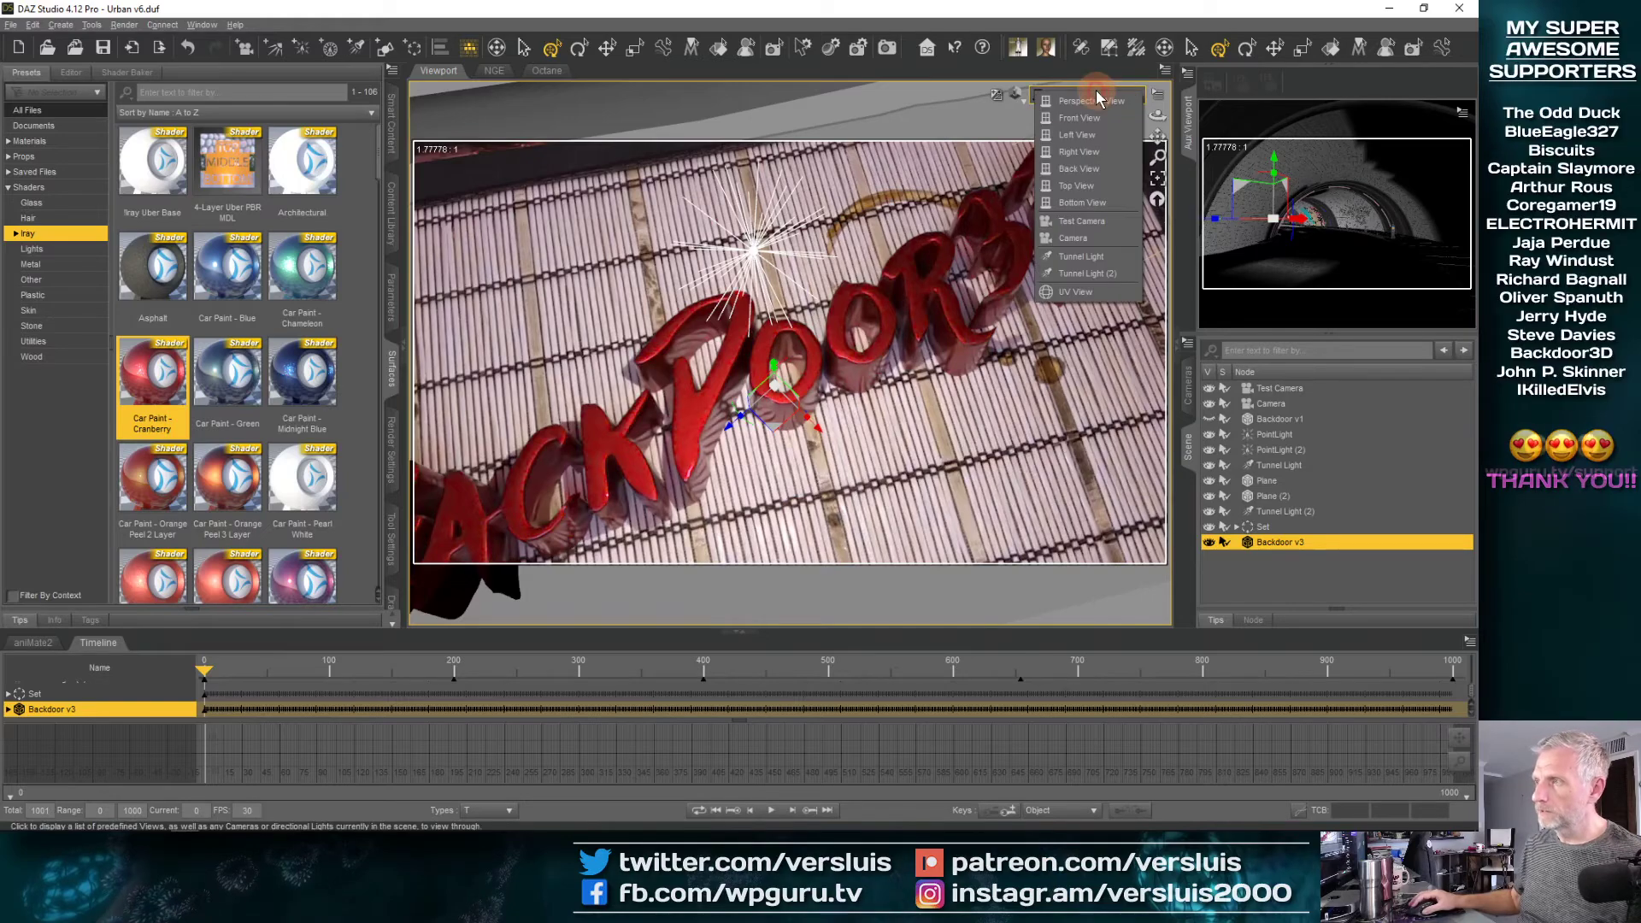
pyautogui.click(1084, 245)
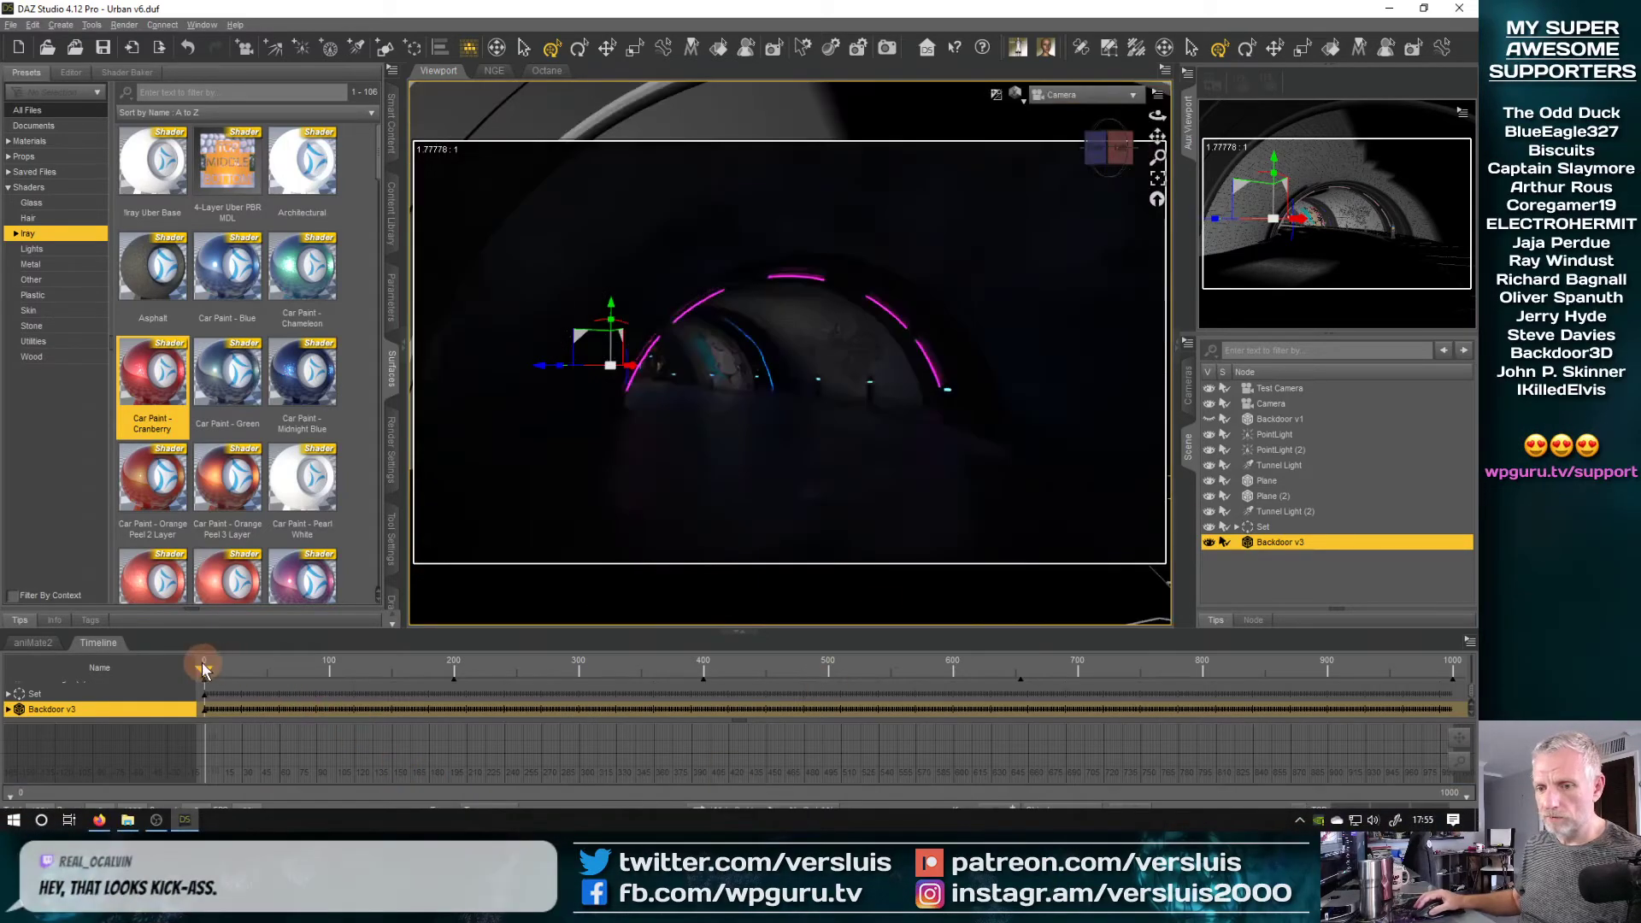
pyautogui.moveTo(205, 671); pyautogui.dragTo(1478, 665)
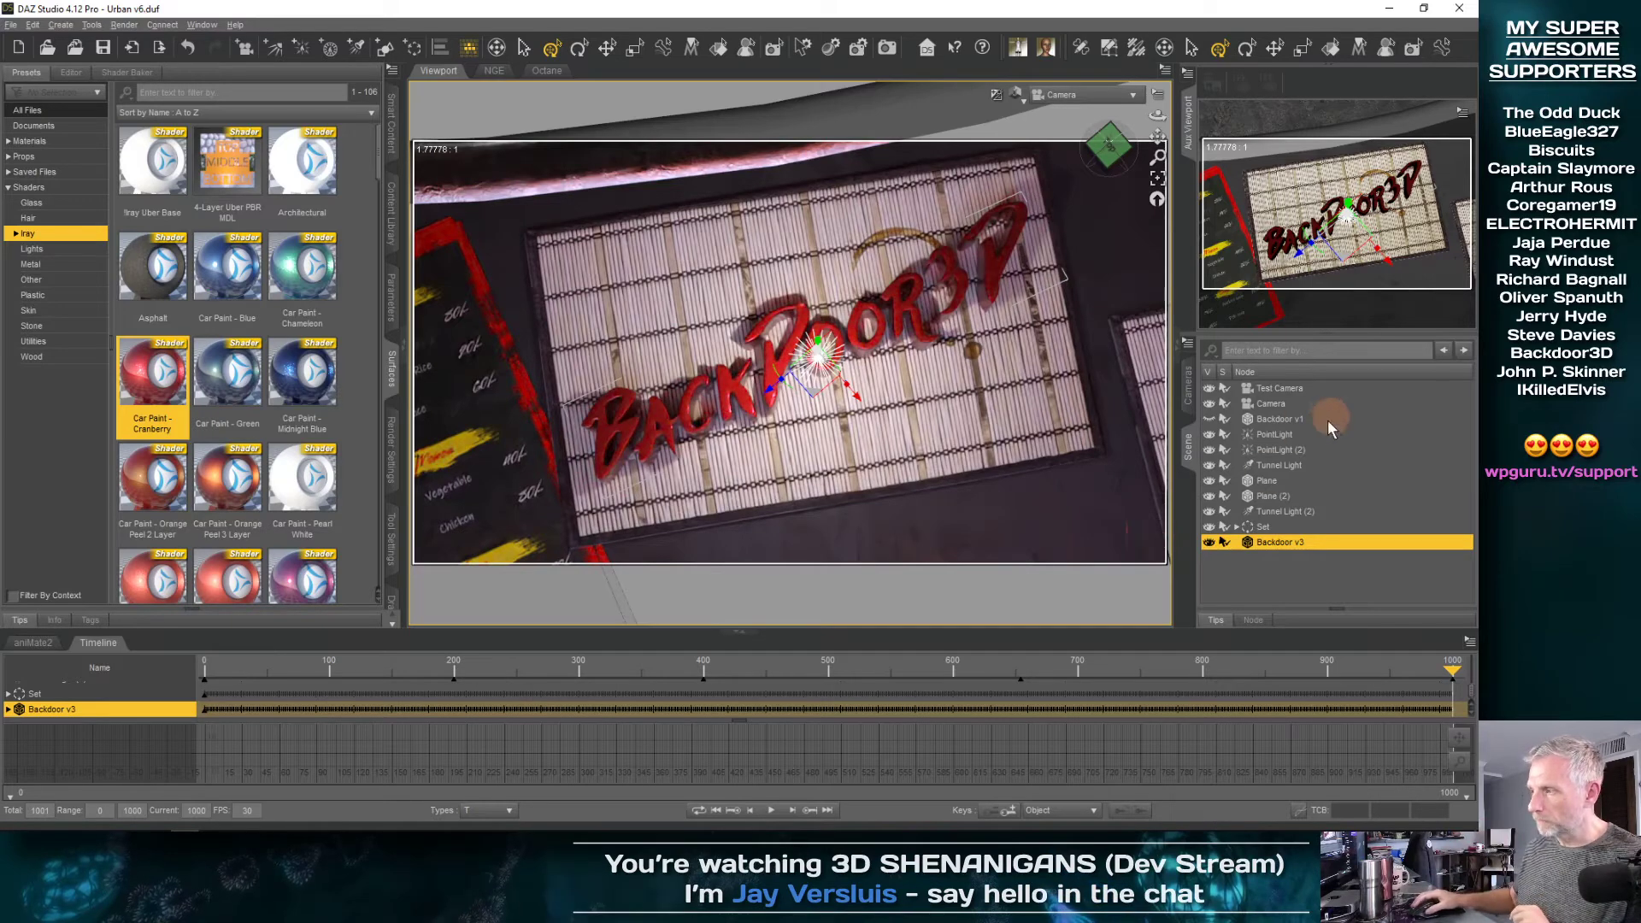
pyautogui.click(1277, 405)
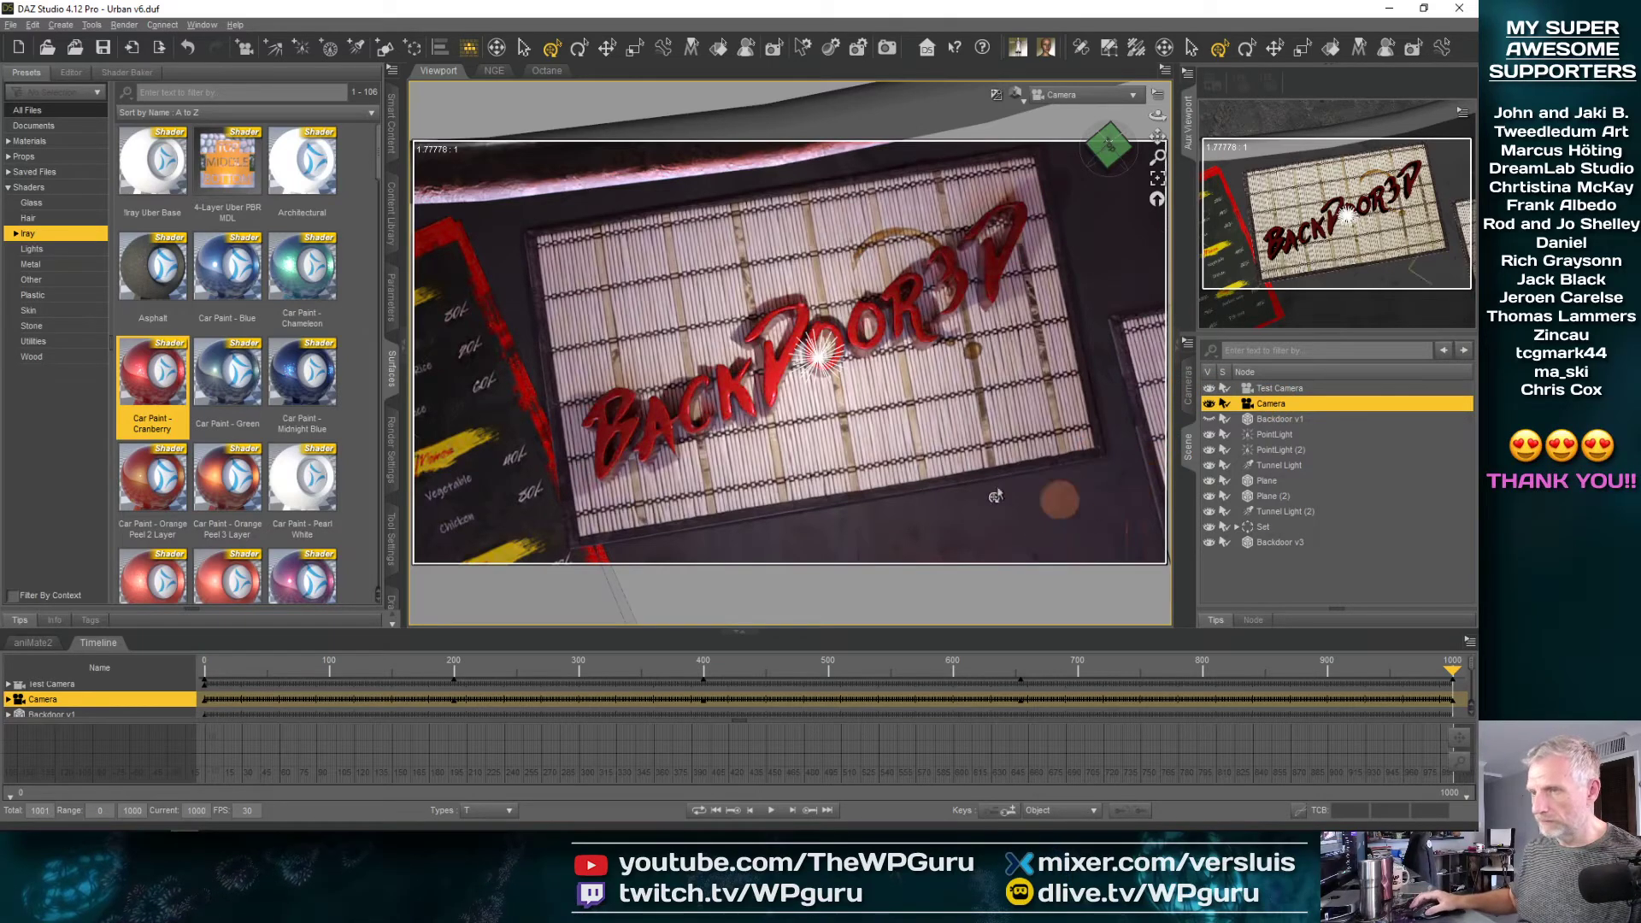
pyautogui.click(392, 297)
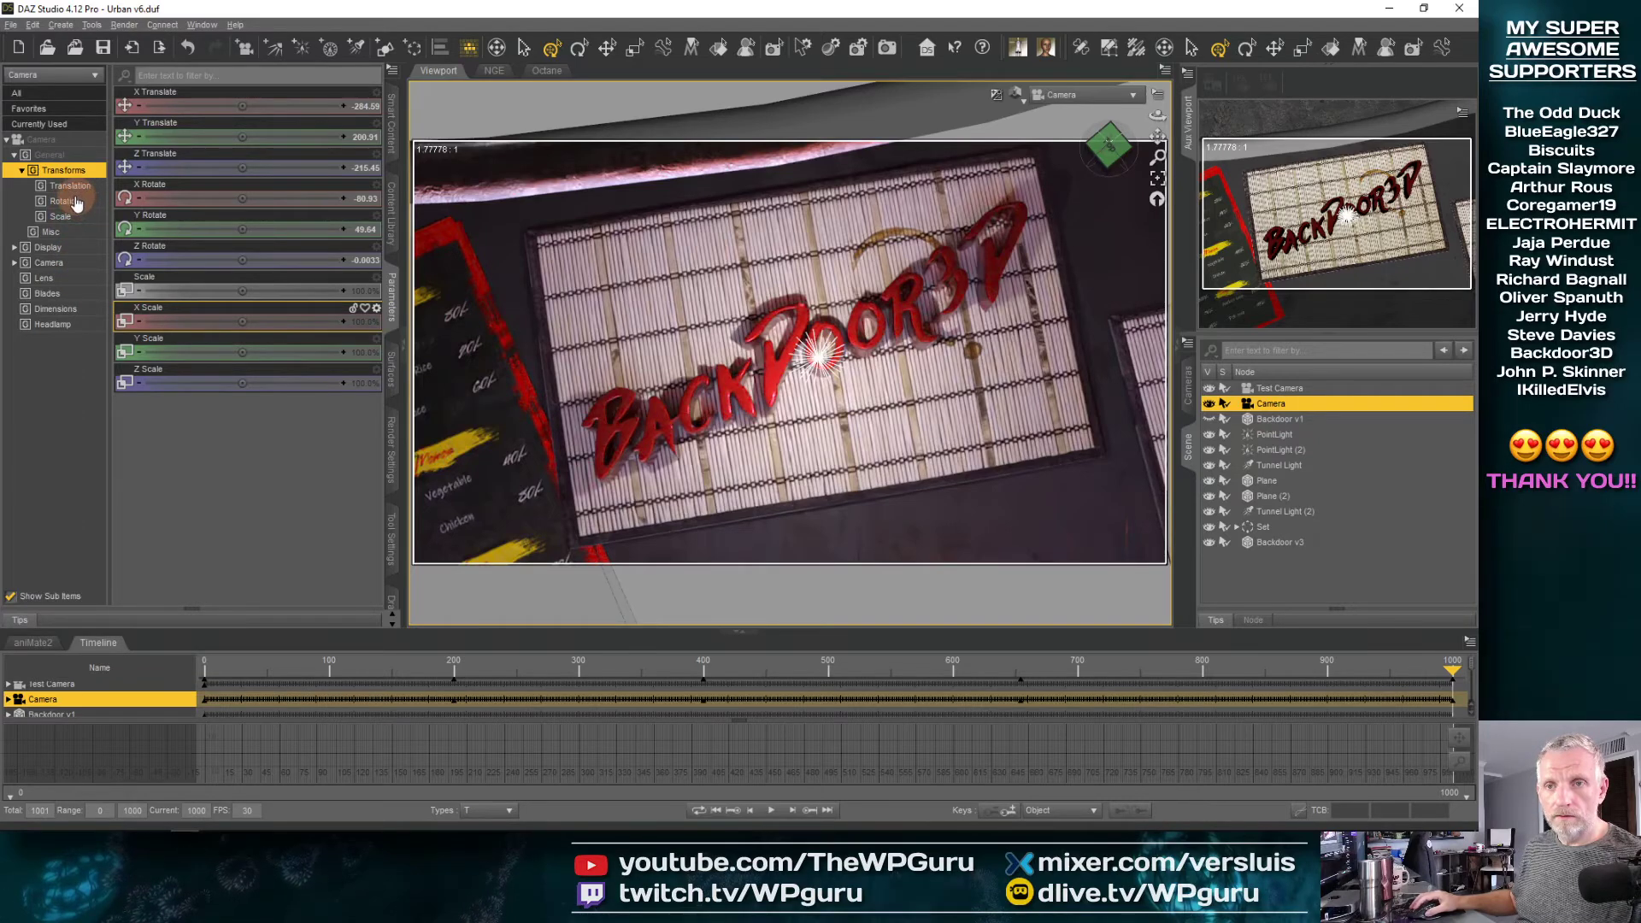
# Try different rotation values on the Camera at frame 1000 and undo them
pyautogui.click(76, 202)
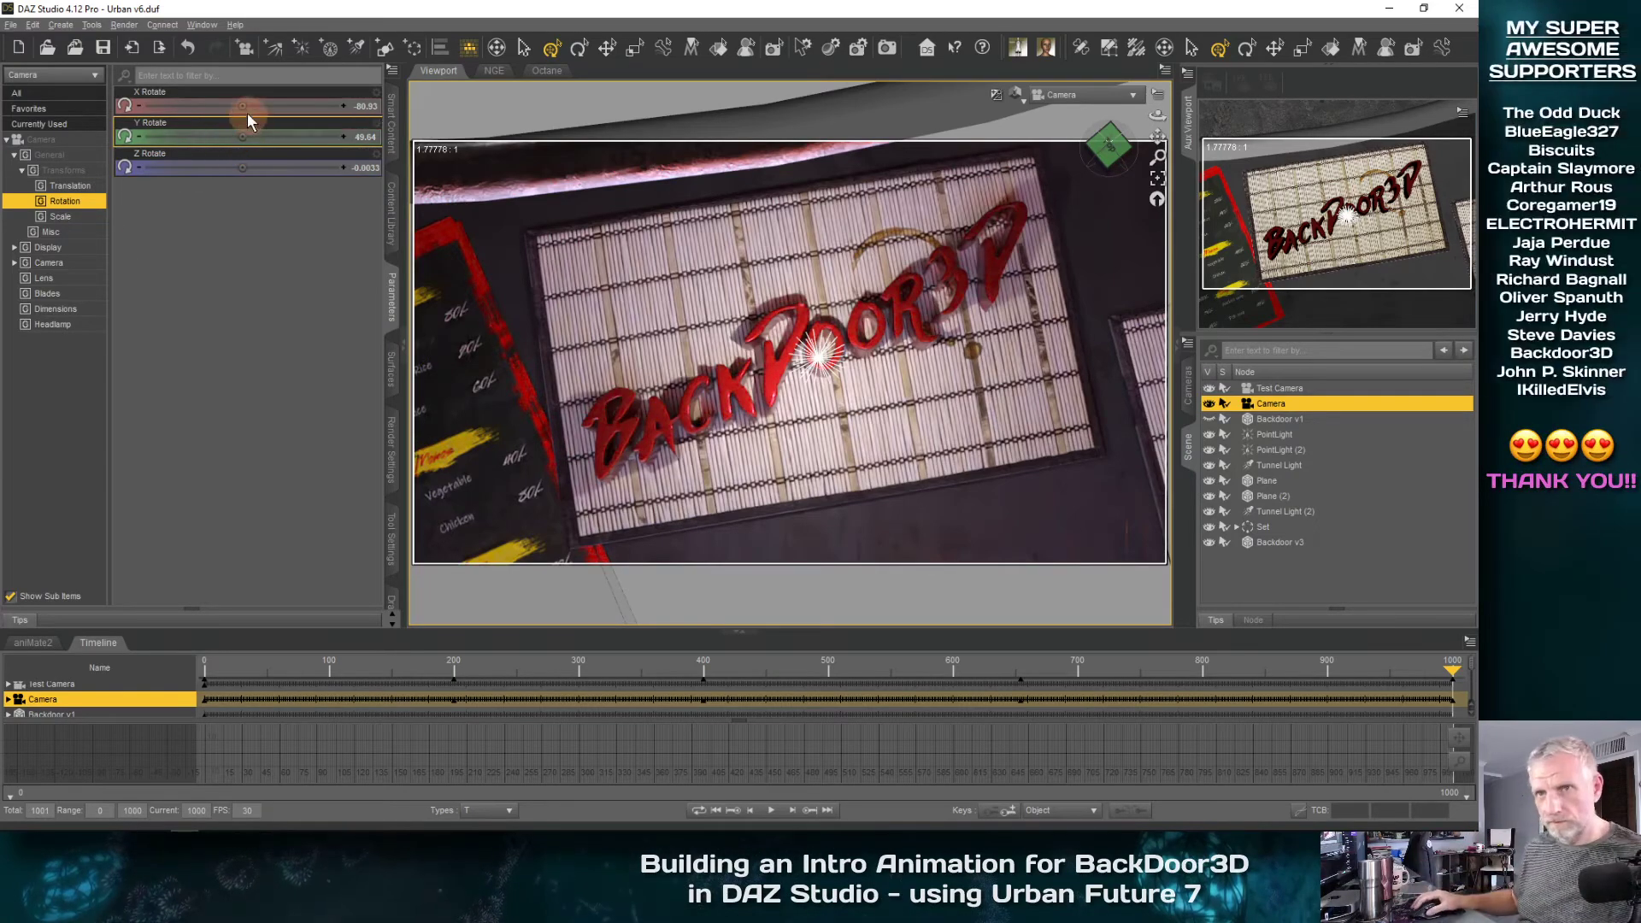
pyautogui.moveTo(242, 107); pyautogui.dragTo(226, 169)
pyautogui.hotkey('ctrl', 'z')
pyautogui.hotkey('ctrl', 'z')
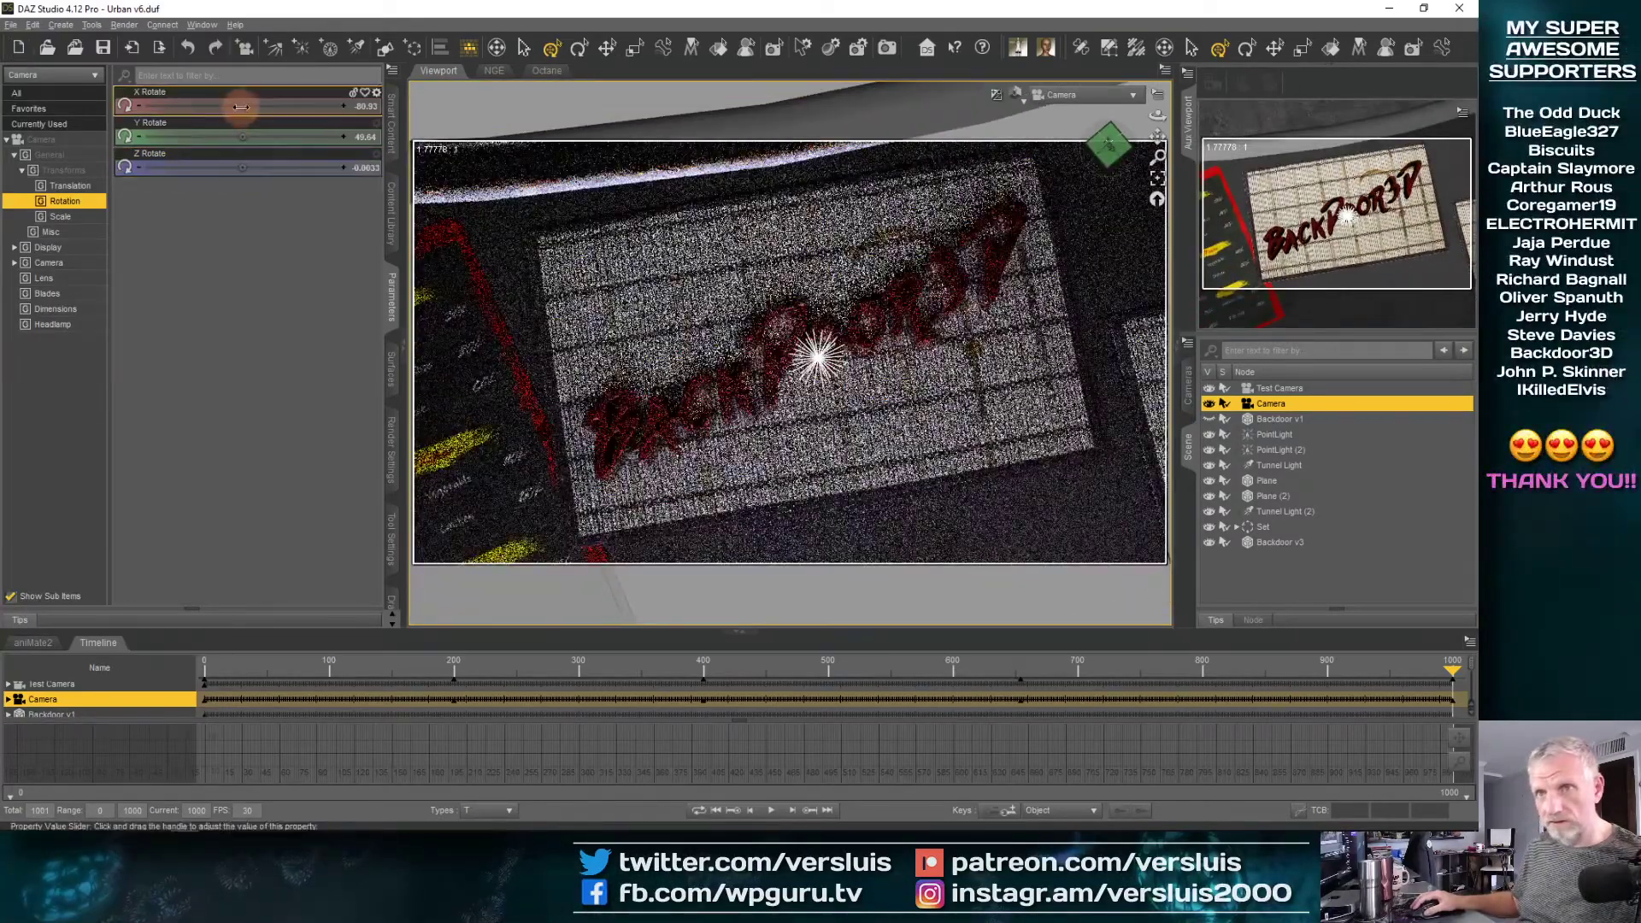
pyautogui.moveTo(242, 104); pyautogui.dragTo(236, 104)
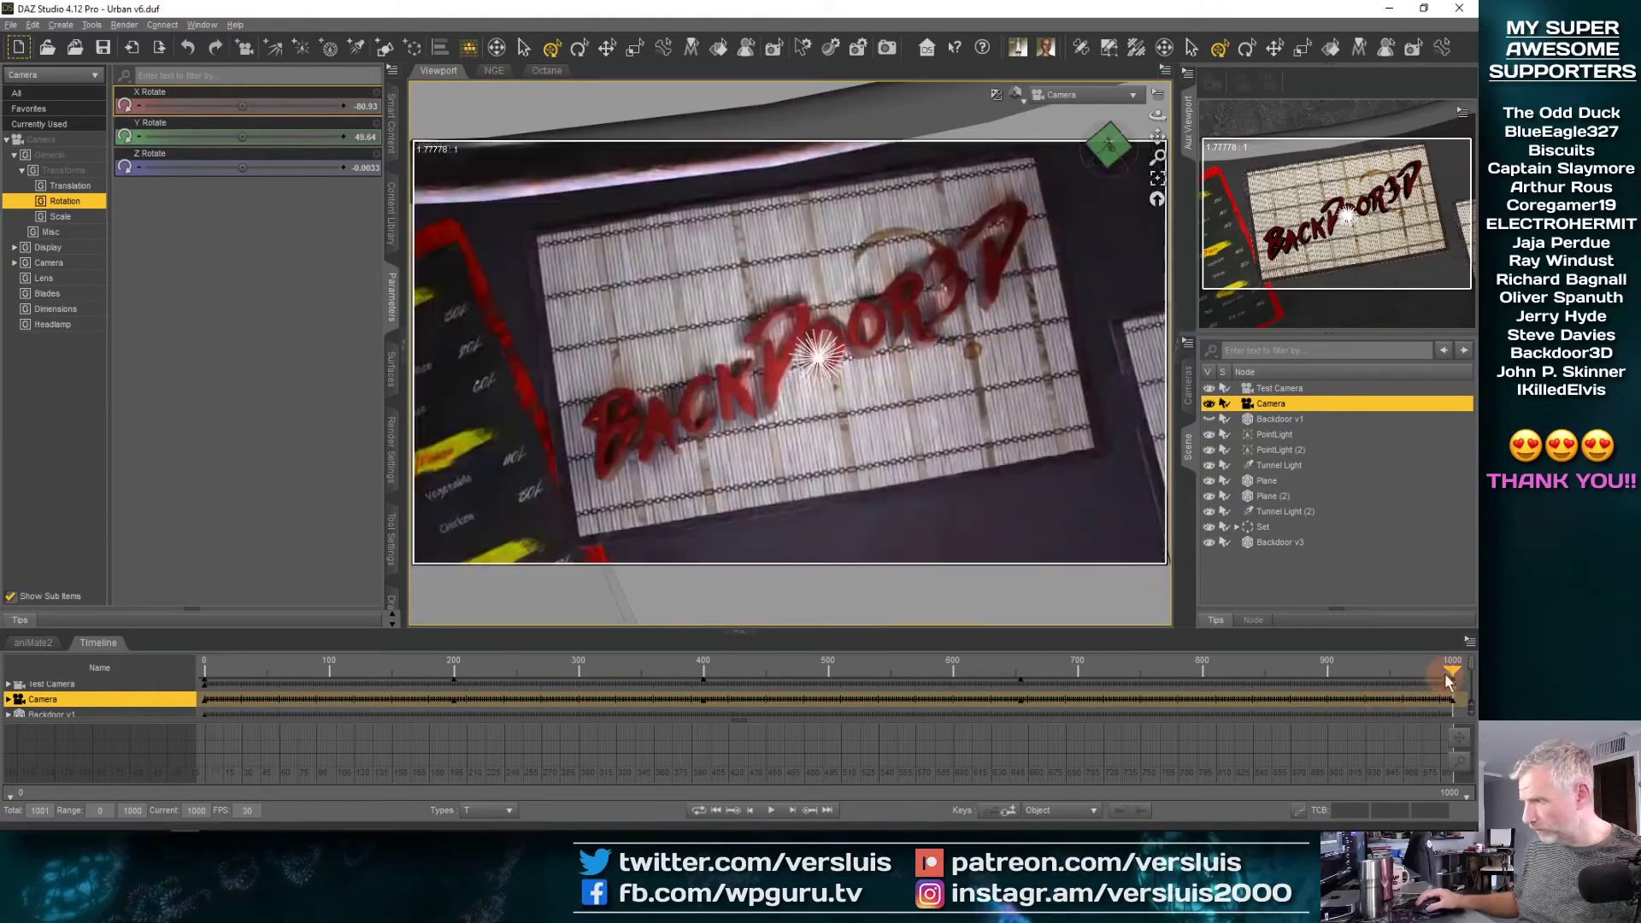
# Set the Camera's focal length to 130 mm at frame 1000
pyautogui.moveTo(1452, 672)
pyautogui.mouseDown()
pyautogui.moveTo(1017, 692)
pyautogui.moveTo(1474, 665)
pyautogui.mouseUp()
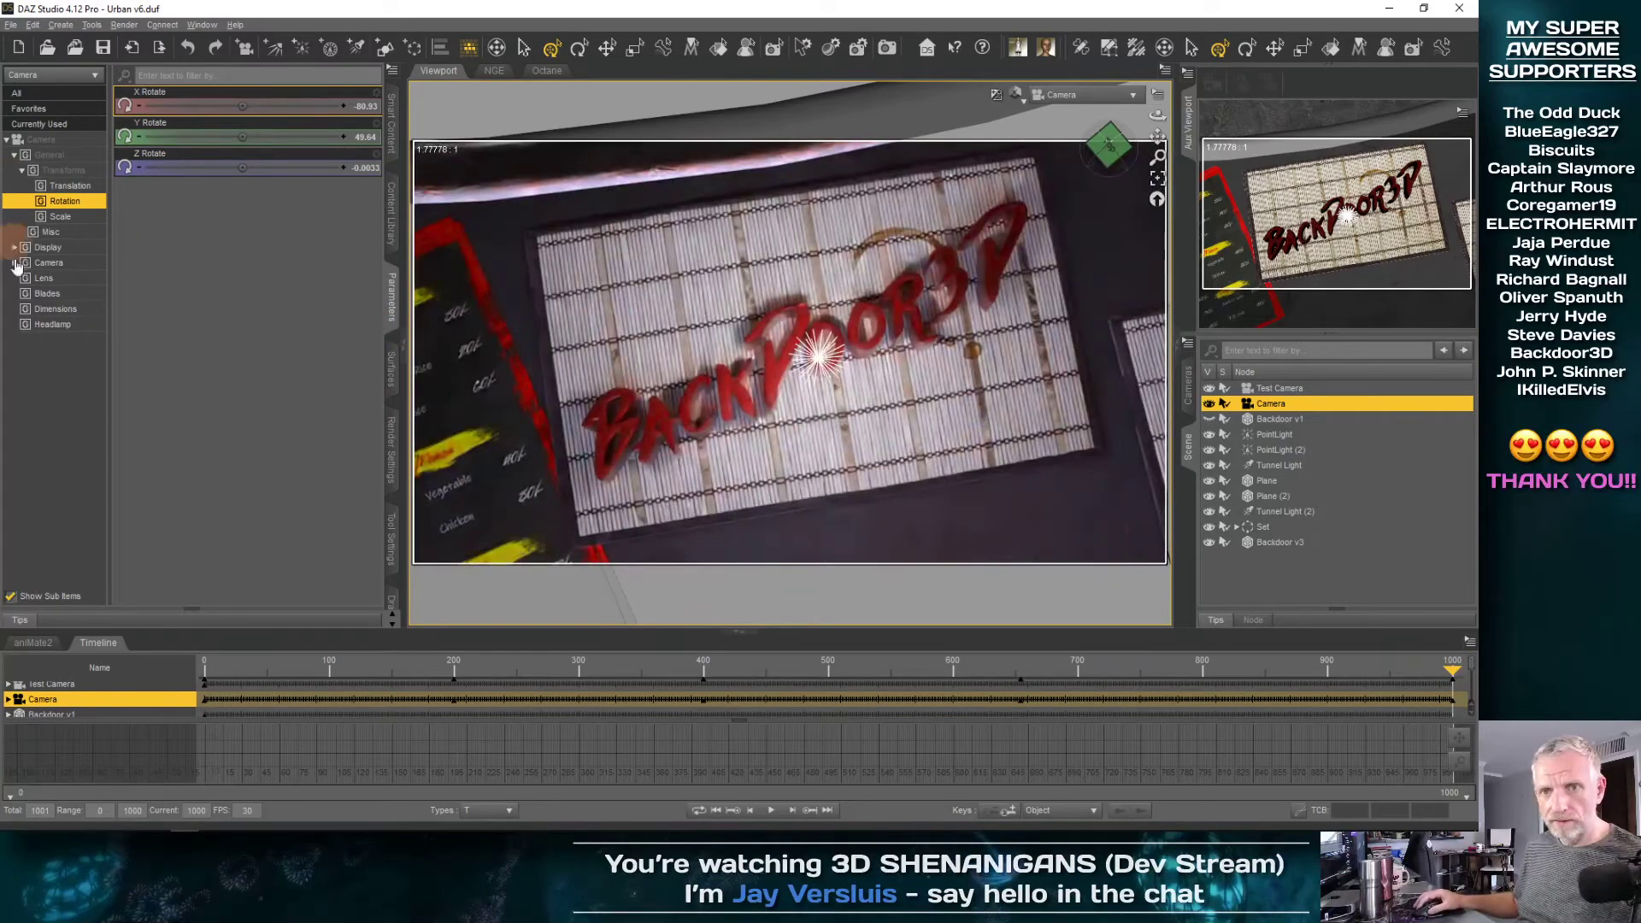
pyautogui.click(76, 271)
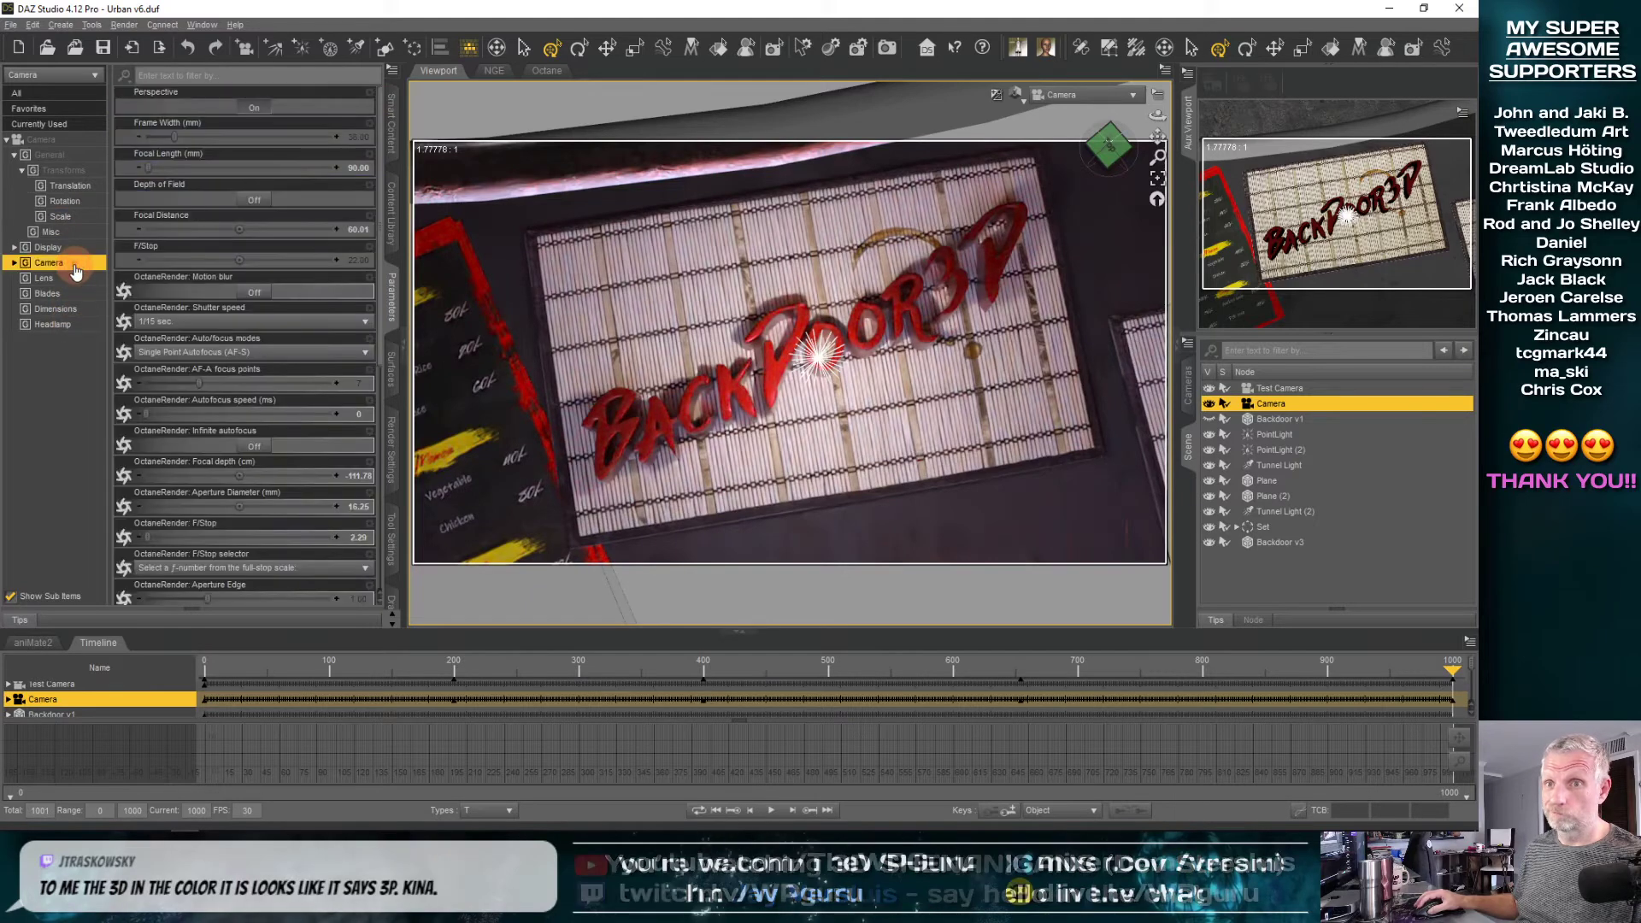
pyautogui.click(15, 264)
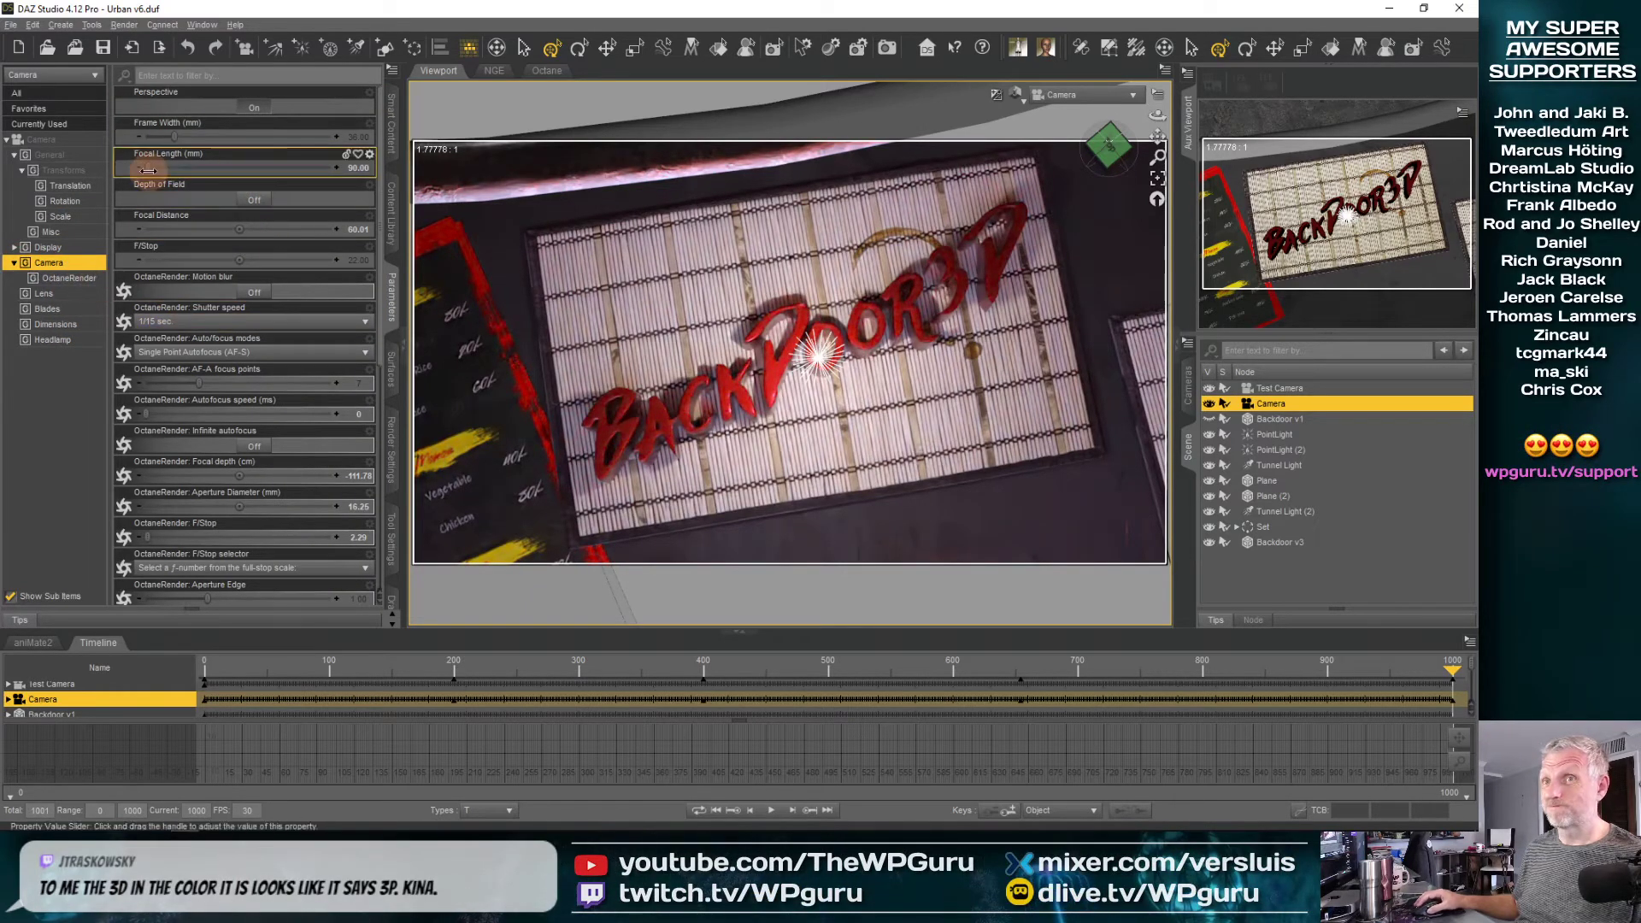
pyautogui.moveTo(1450, 677)
pyautogui.mouseDown()
pyautogui.moveTo(1358, 671)
pyautogui.moveTo(1478, 663)
pyautogui.mouseUp()
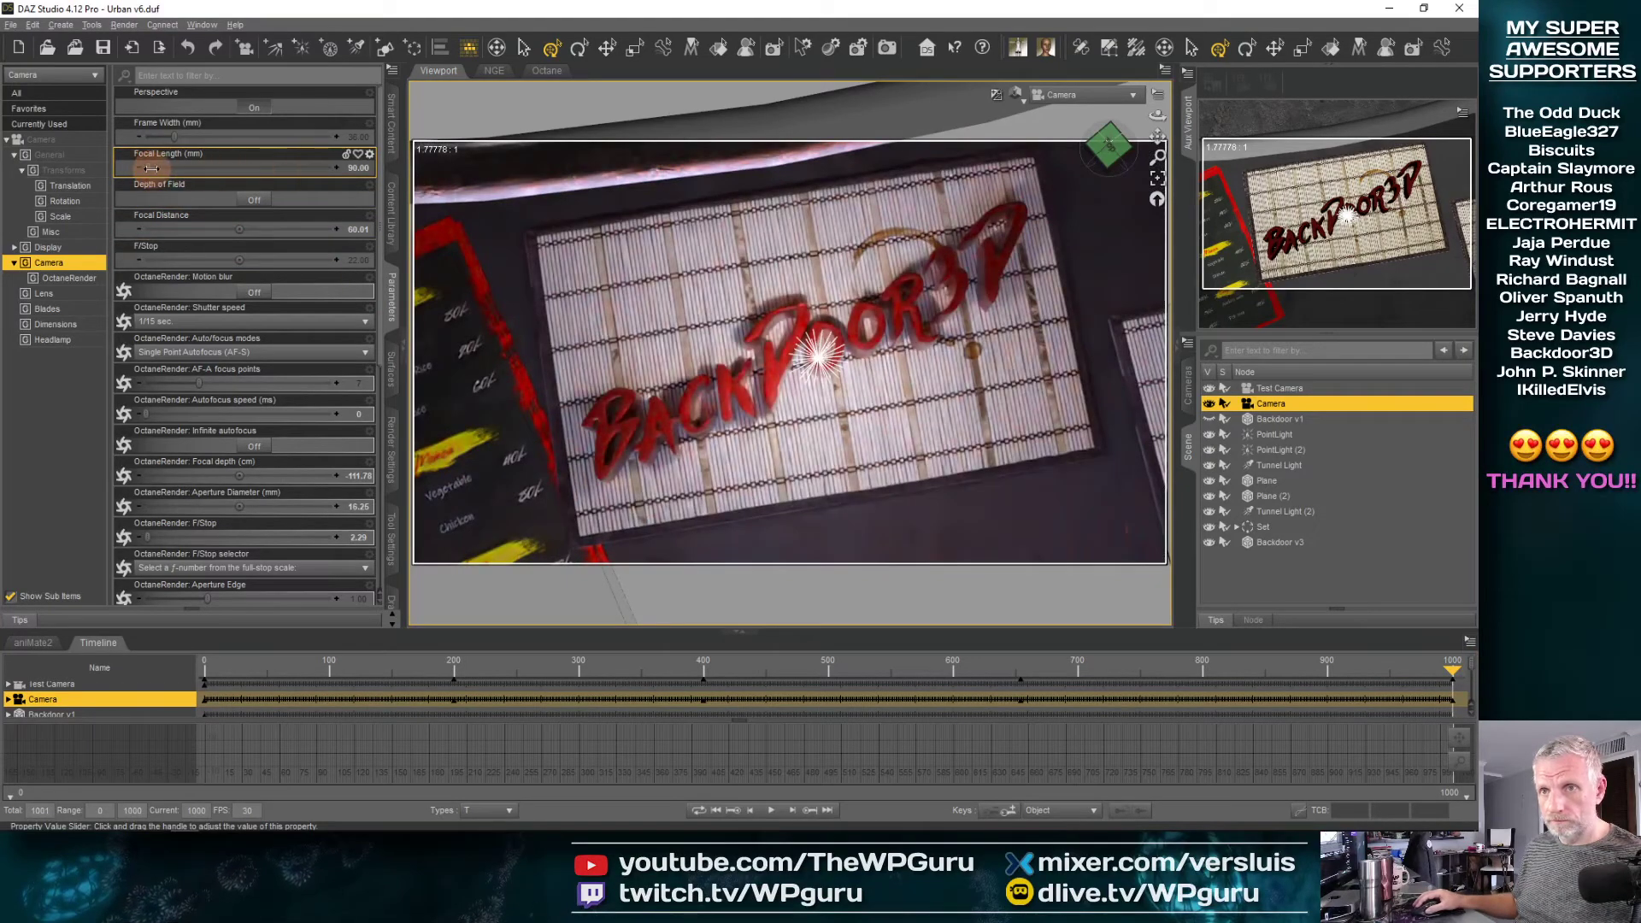
pyautogui.moveTo(151, 167); pyautogui.dragTo(152, 167)
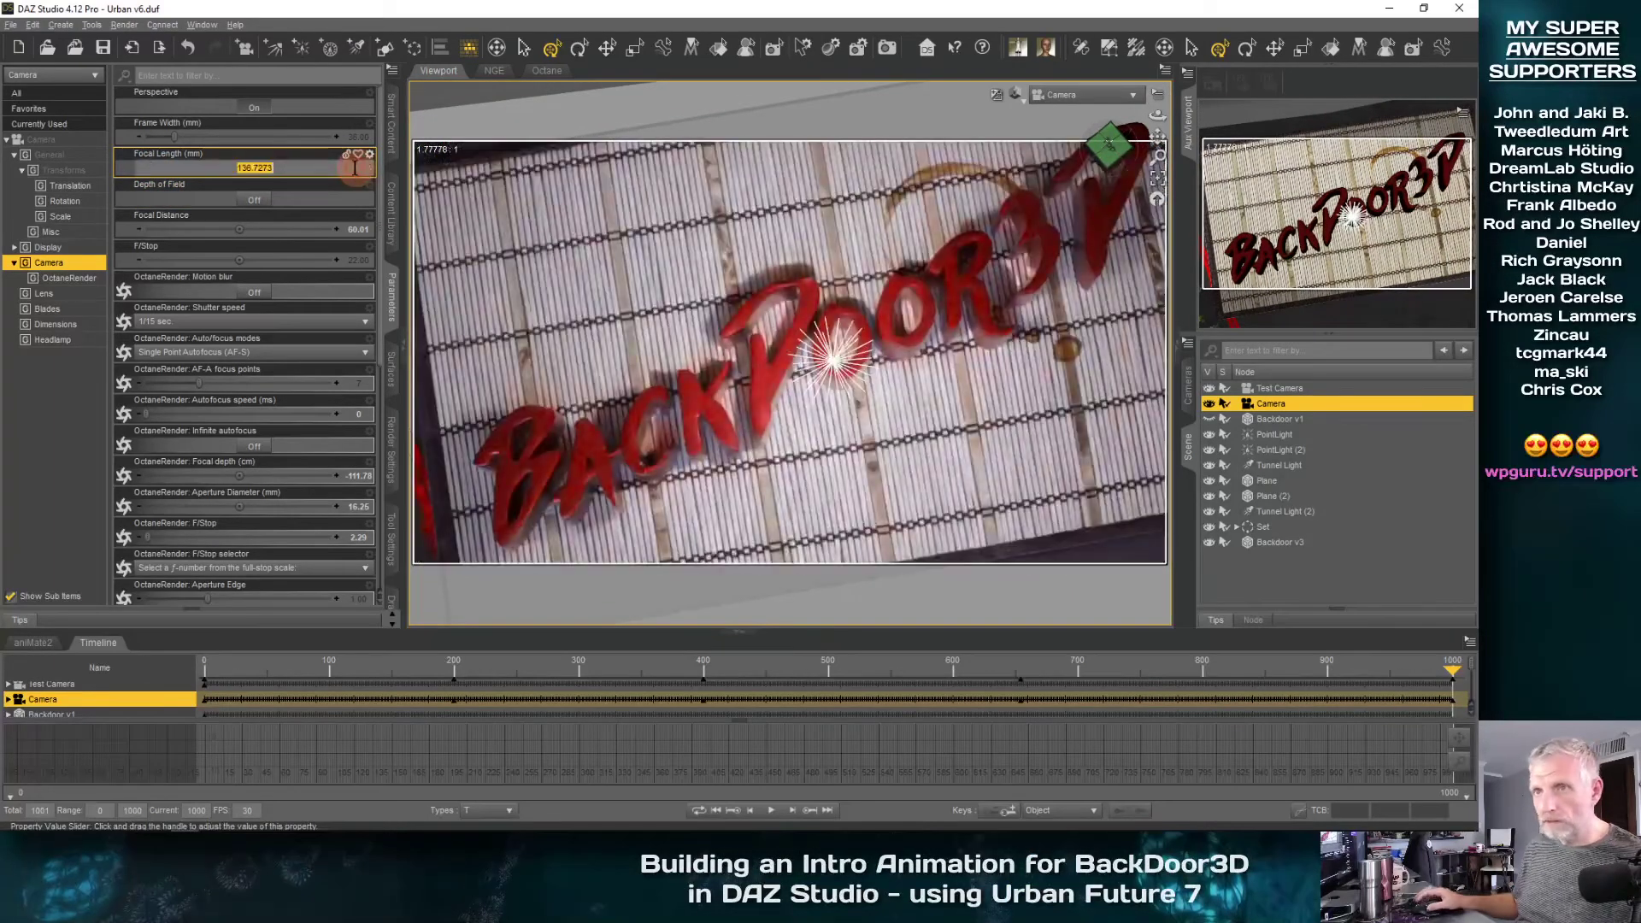
pyautogui.write('133')
pyautogui.press('Return')
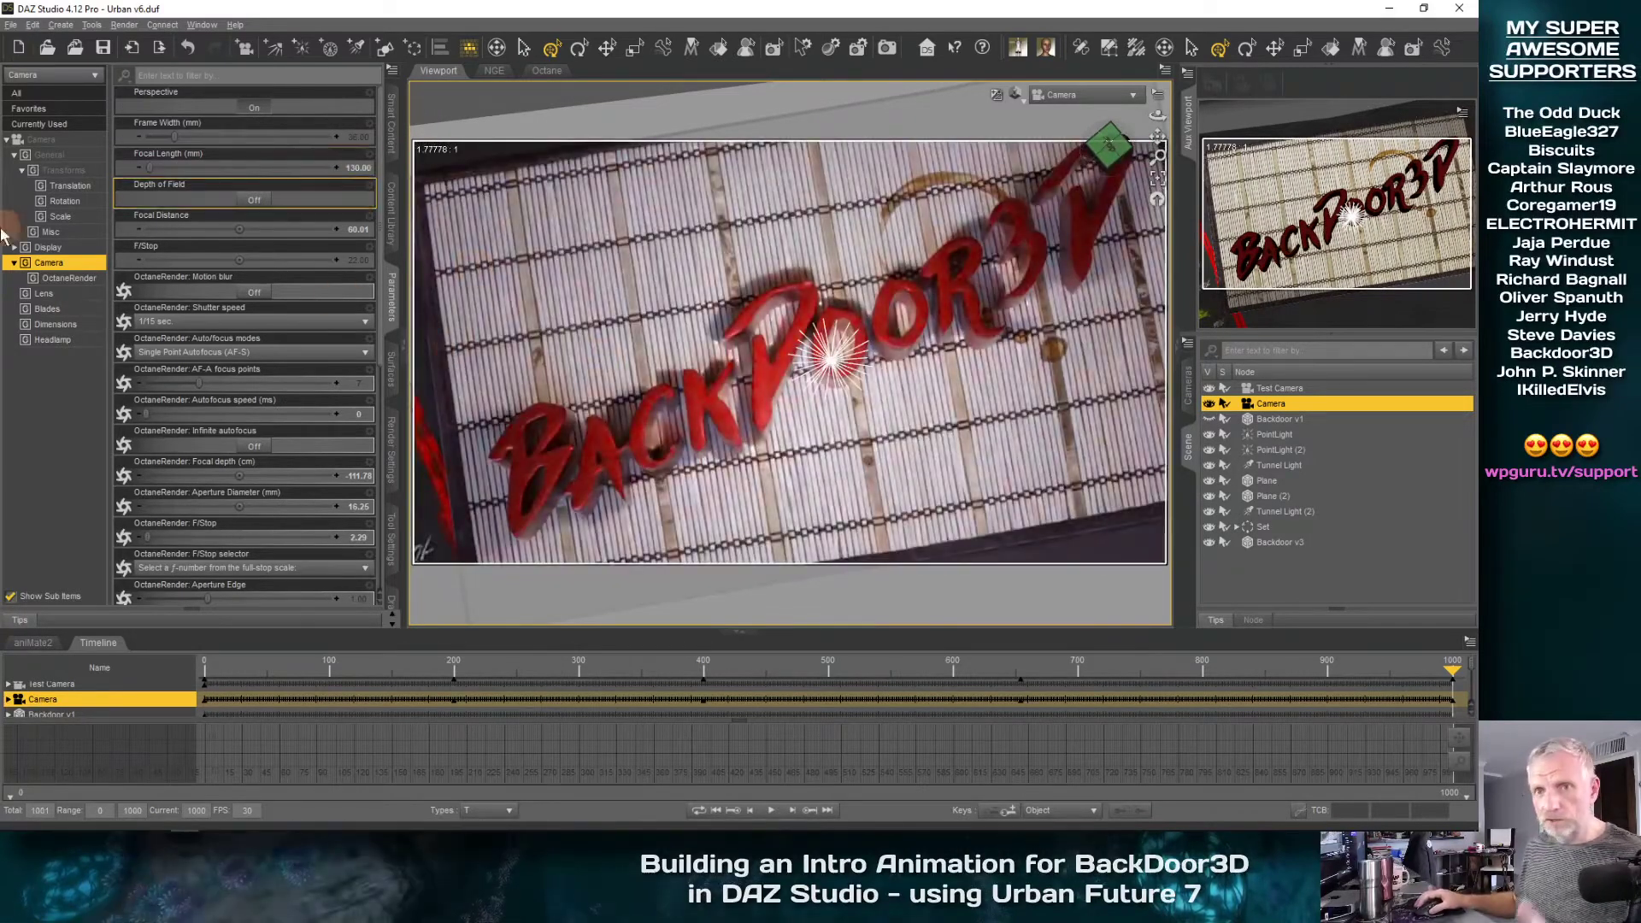
# Move the Camera to X -203.01, Y 196.29, Z -217.47 and set its Y rotation to about 65 degrees
pyautogui.click(68, 186)
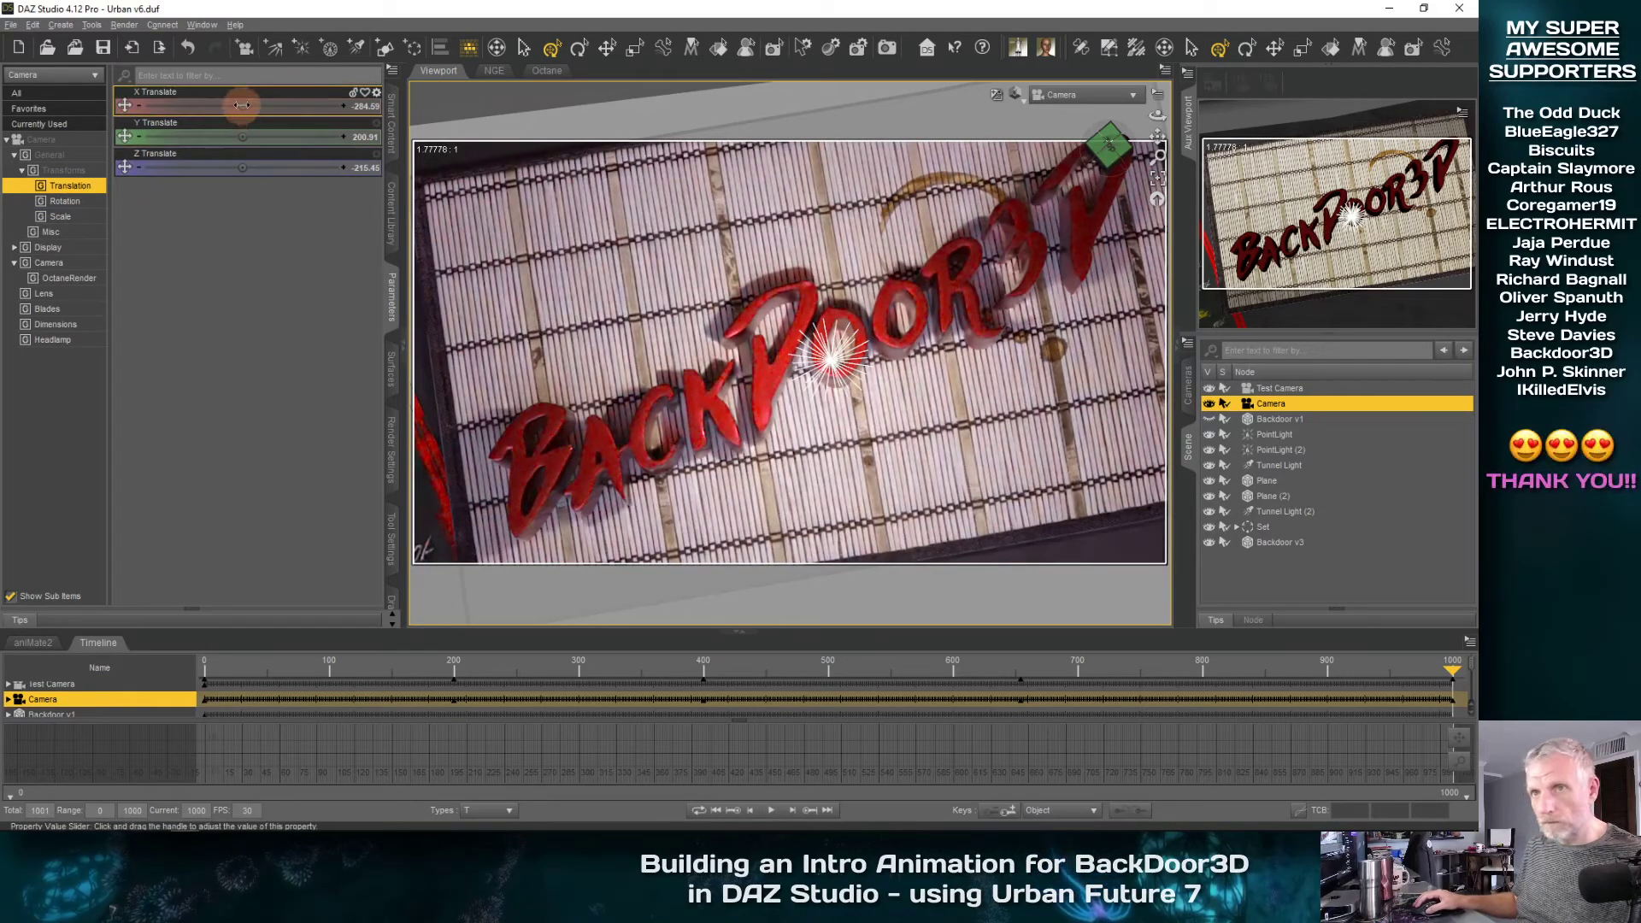
pyautogui.moveTo(248, 107); pyautogui.dragTo(243, 166)
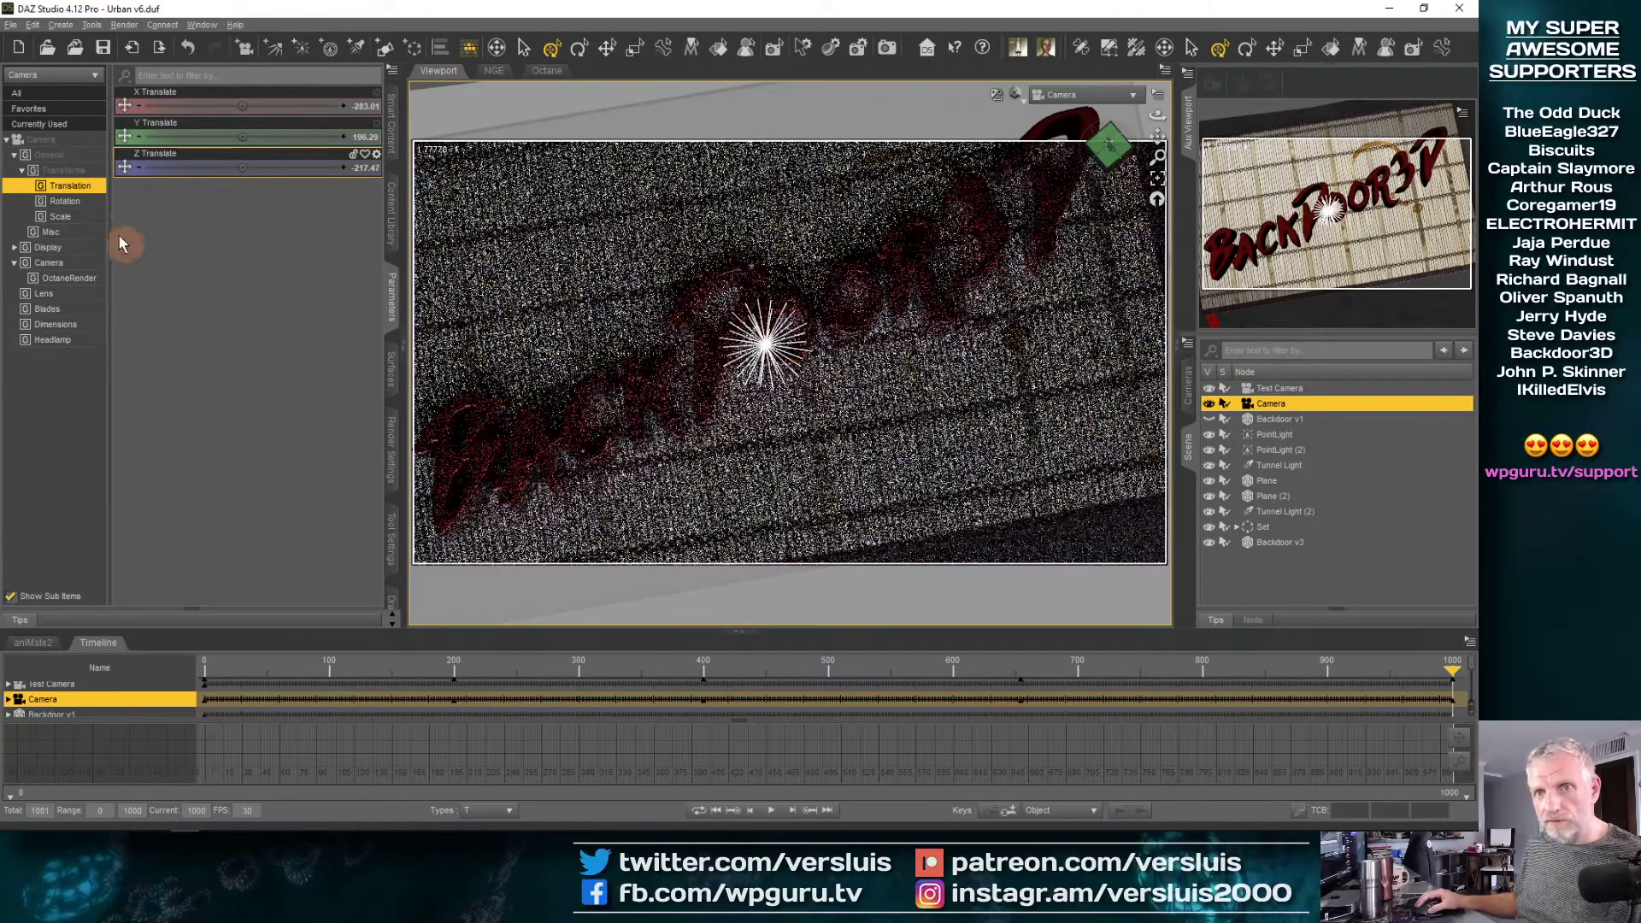
pyautogui.click(85, 203)
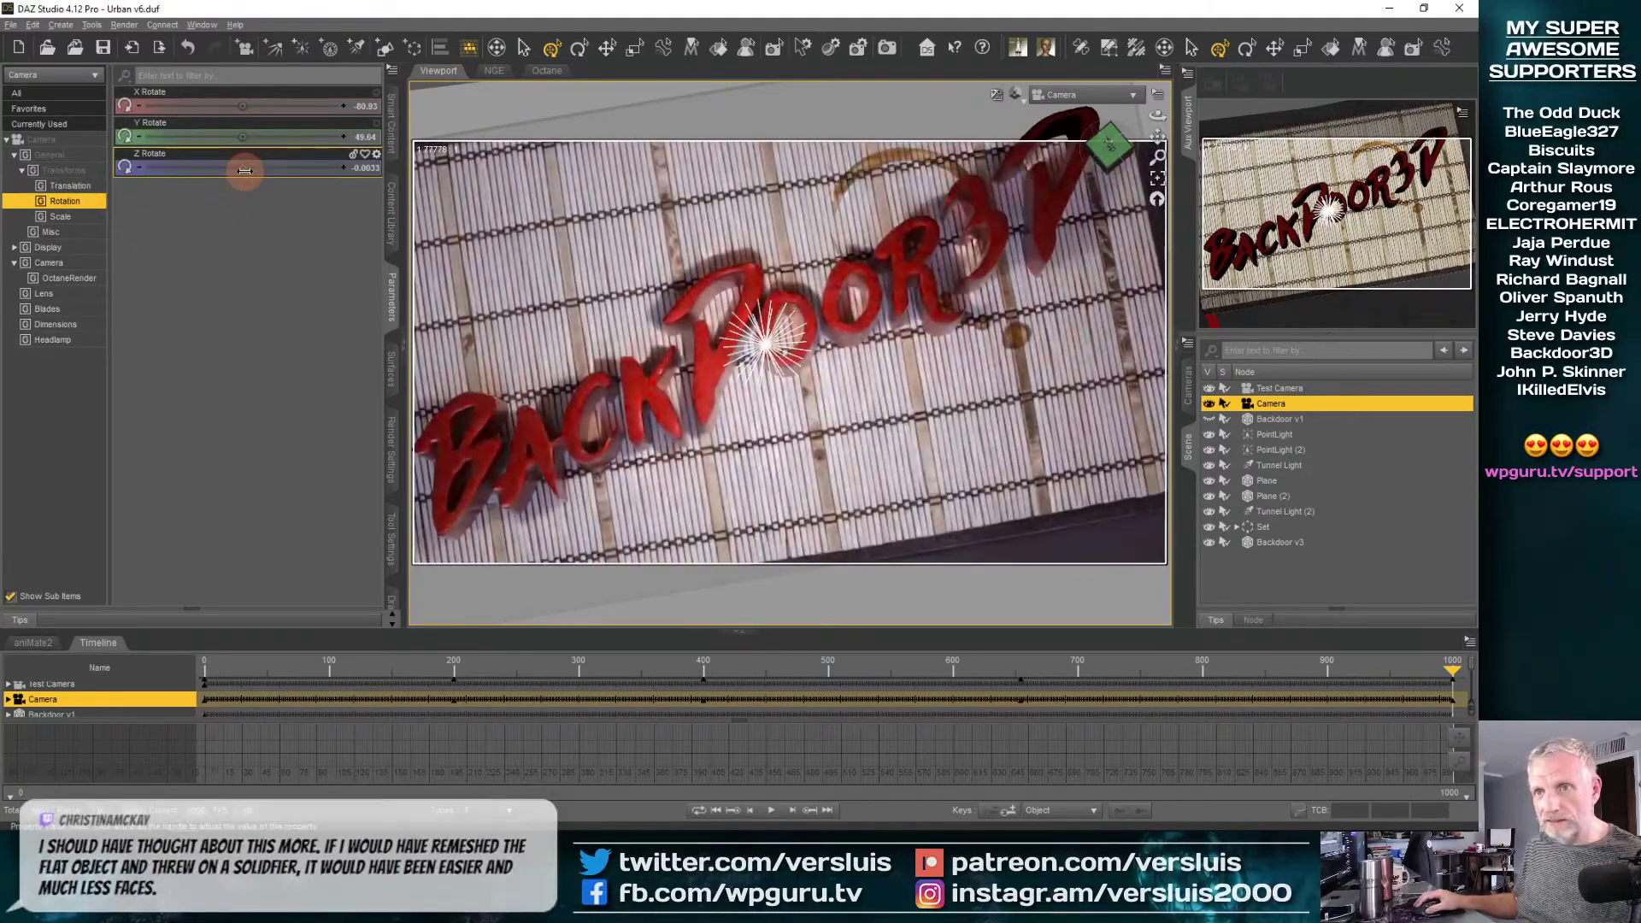
pyautogui.moveTo(244, 171); pyautogui.dragTo(242, 139)
pyautogui.hotkey('ctrl', 'z')
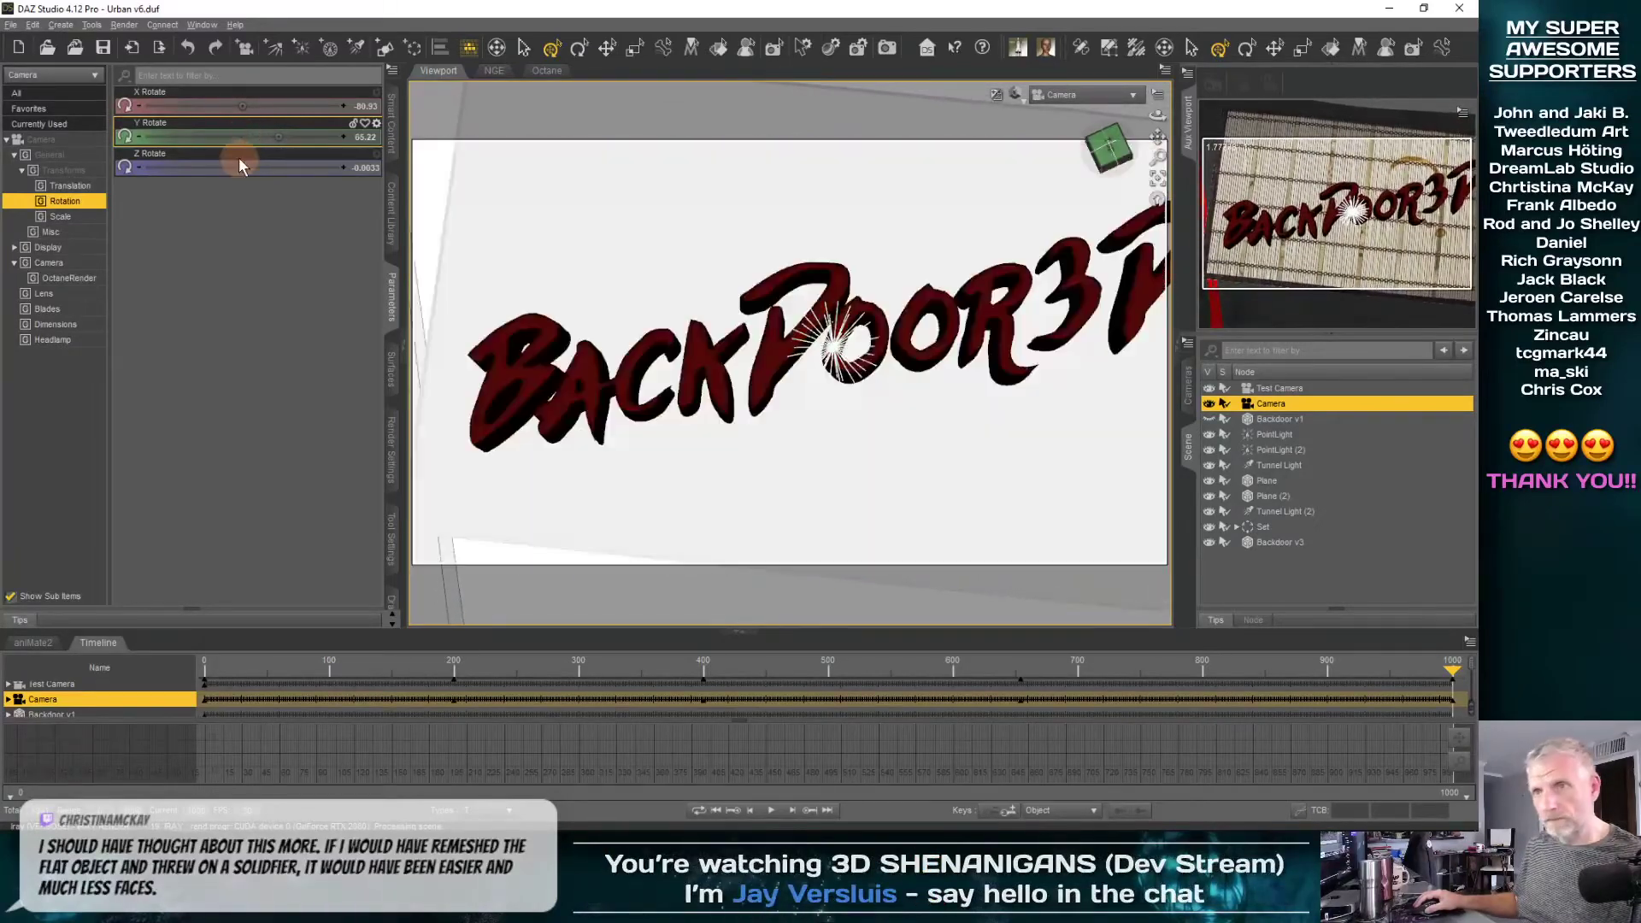
# Set the Camera's focal length to 120 mm and its Z translation to about -219.56 to fit the lettering
pyautogui.click(48, 263)
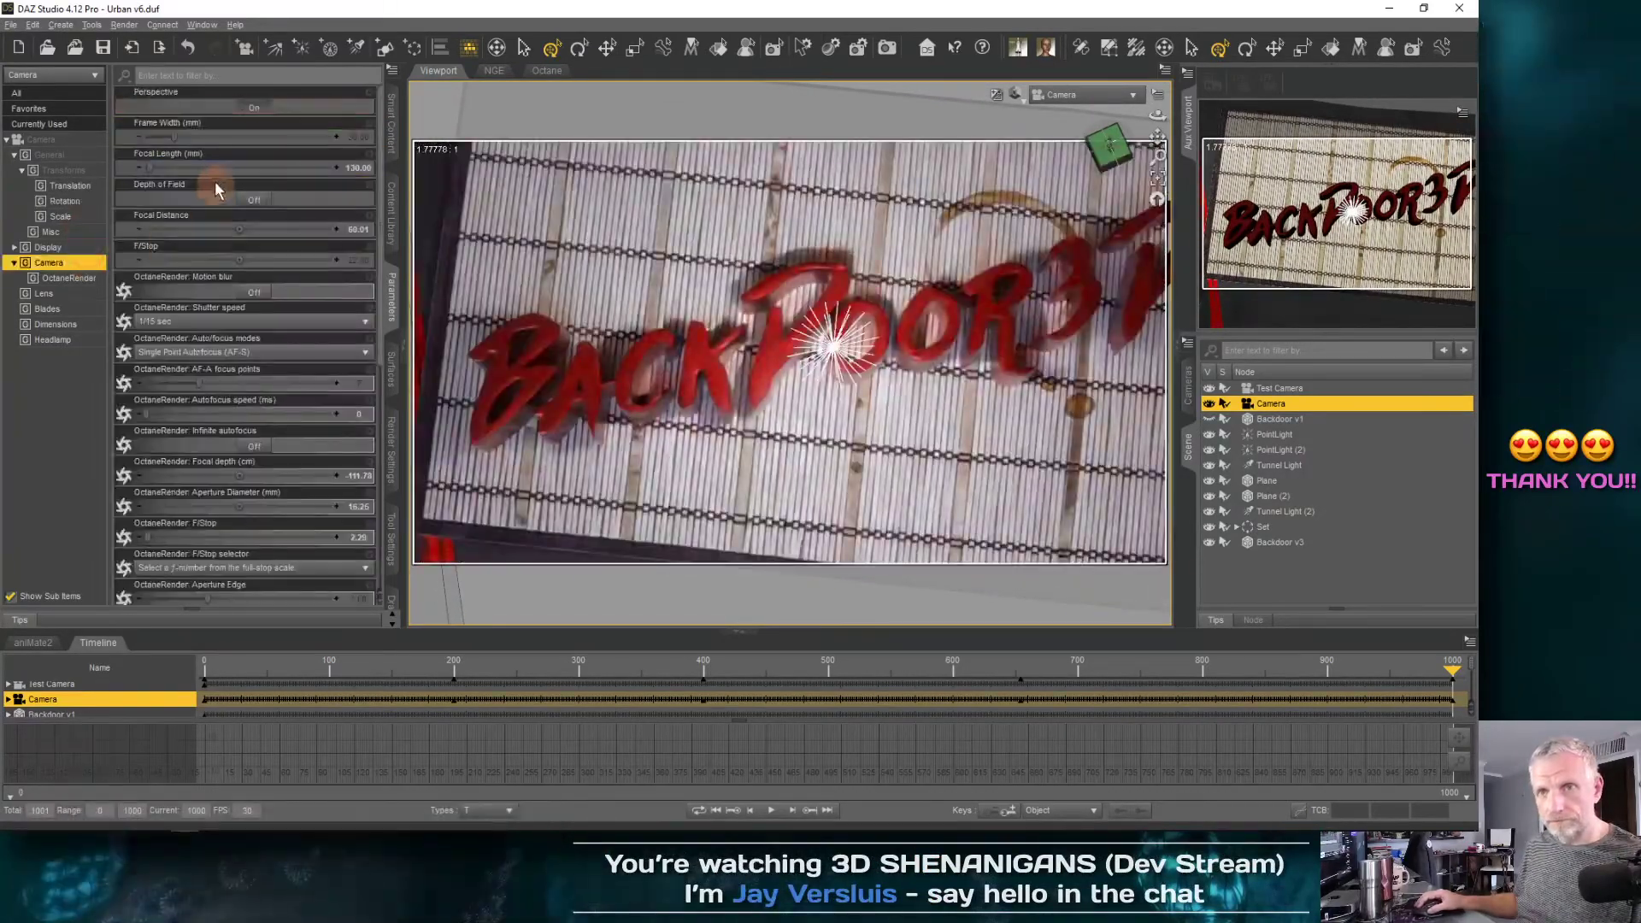
pyautogui.write('12')
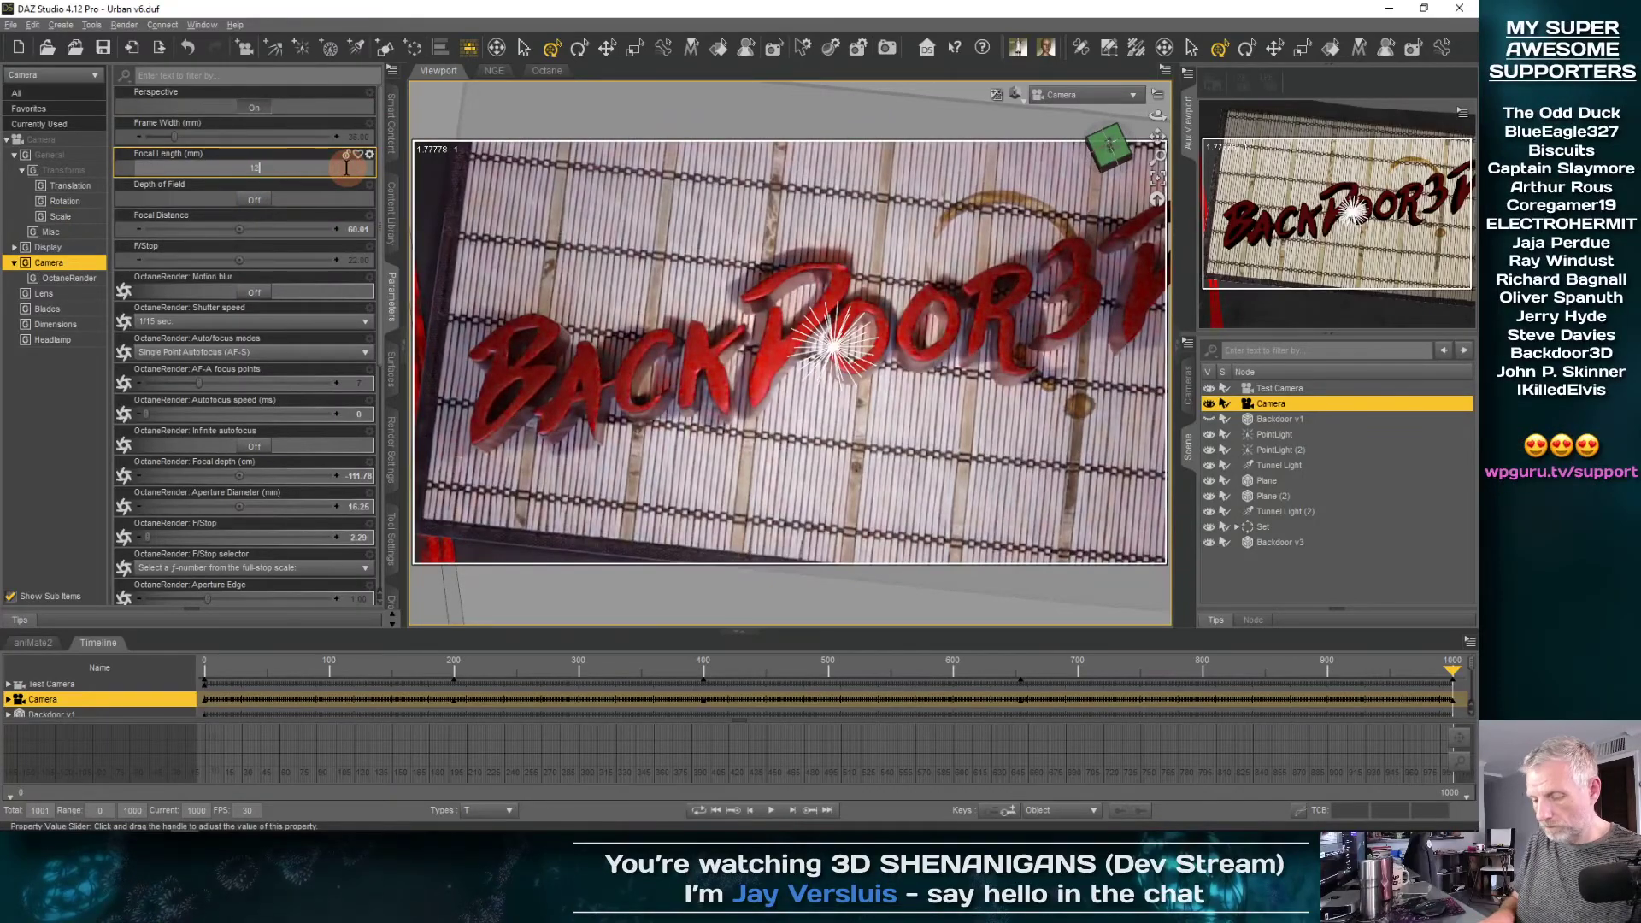
pyautogui.write('0')
pyautogui.press('Return')
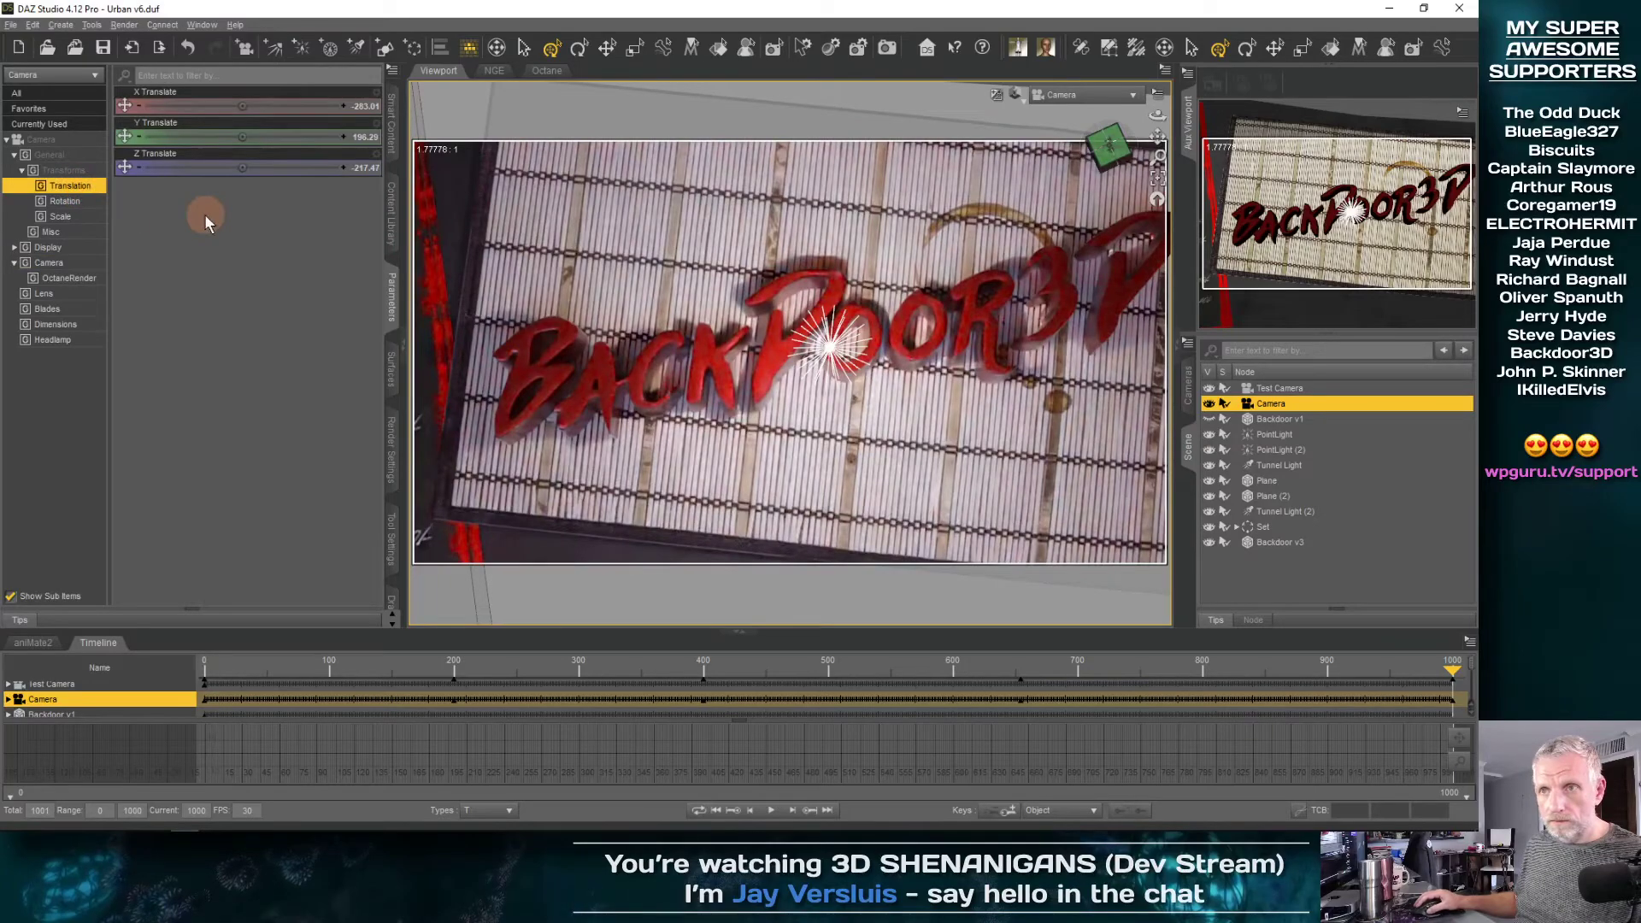
pyautogui.moveTo(244, 166); pyautogui.dragTo(245, 170)
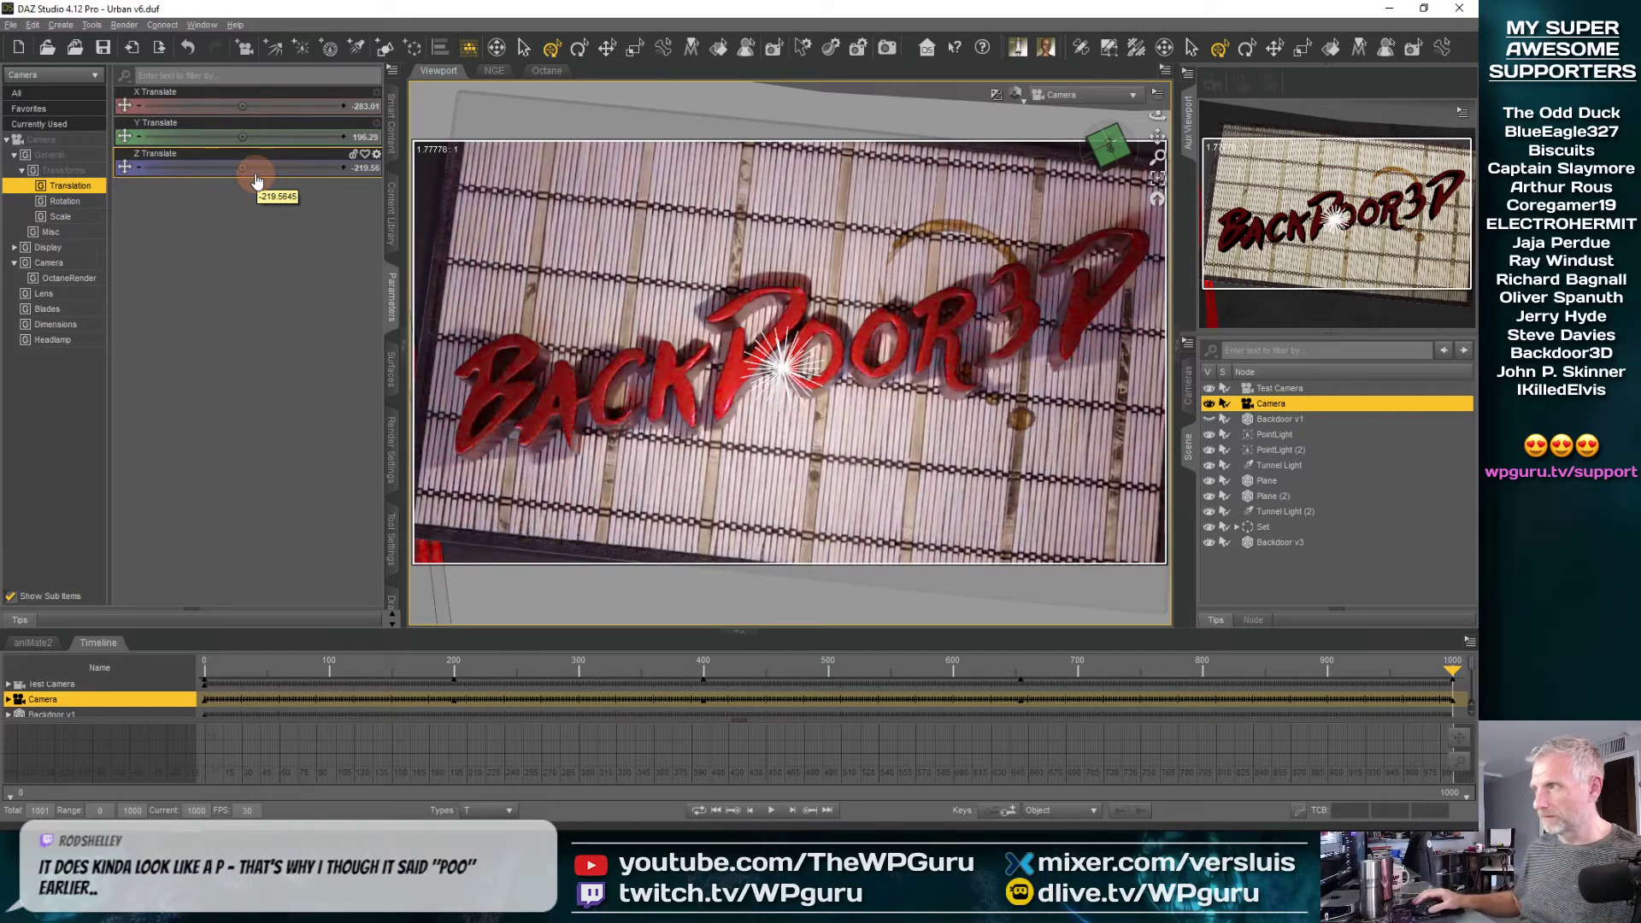
# Switch the viewport from Iray to a textured draw style in Perspective View and frame the selected Camera above the noodle bar
pyautogui.click(1017, 96)
pyautogui.click(1044, 242)
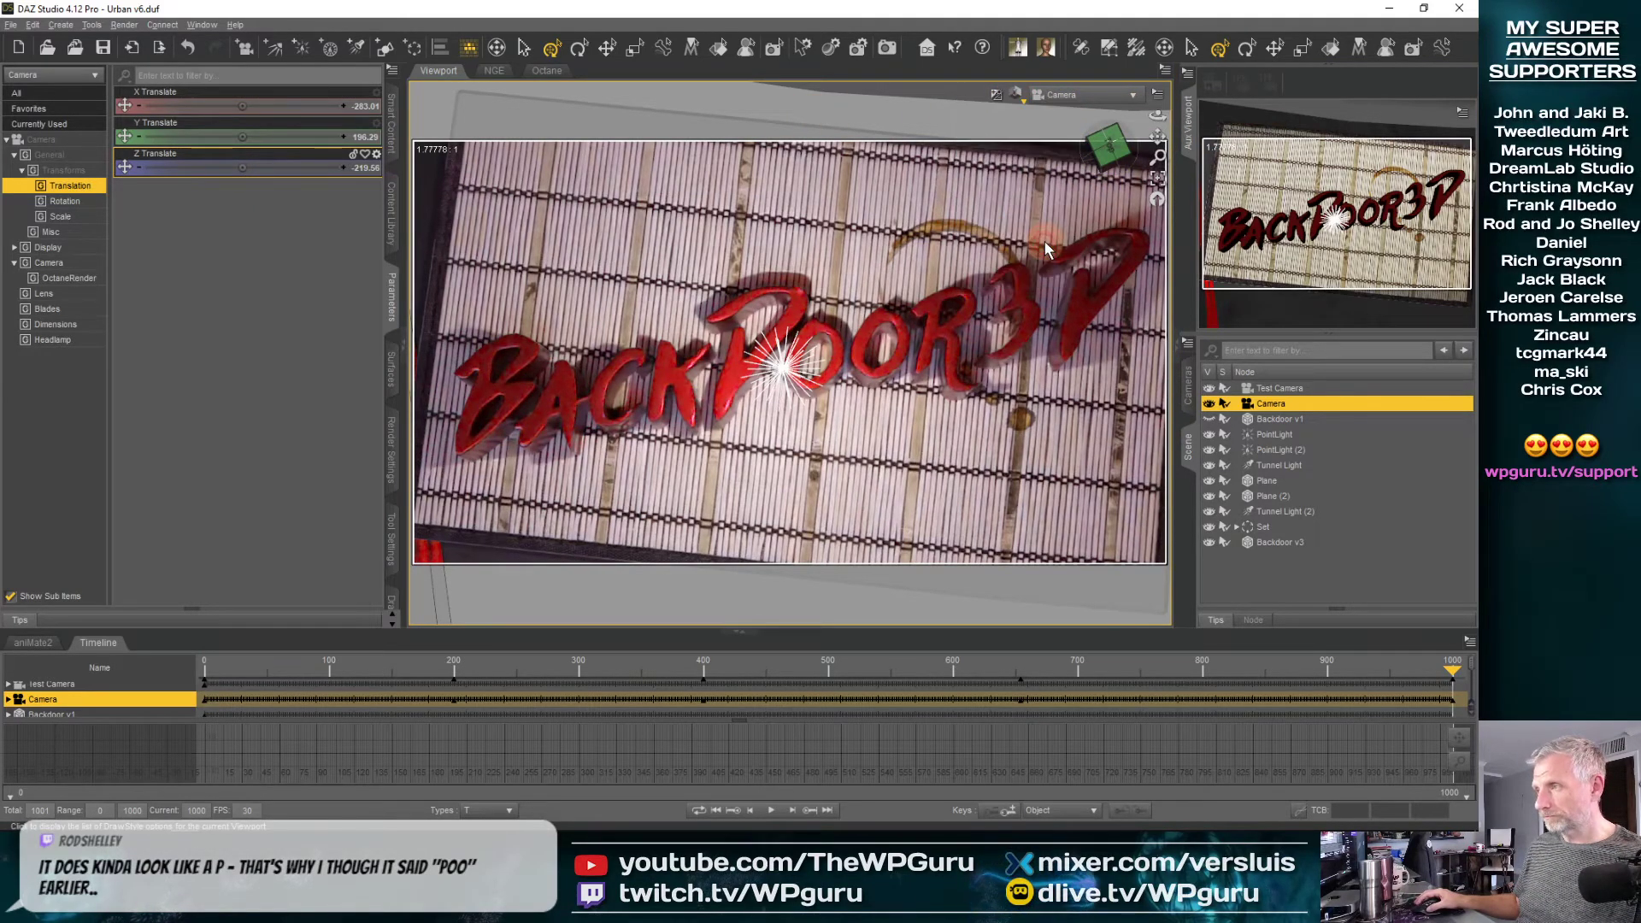
pyautogui.click(1130, 95)
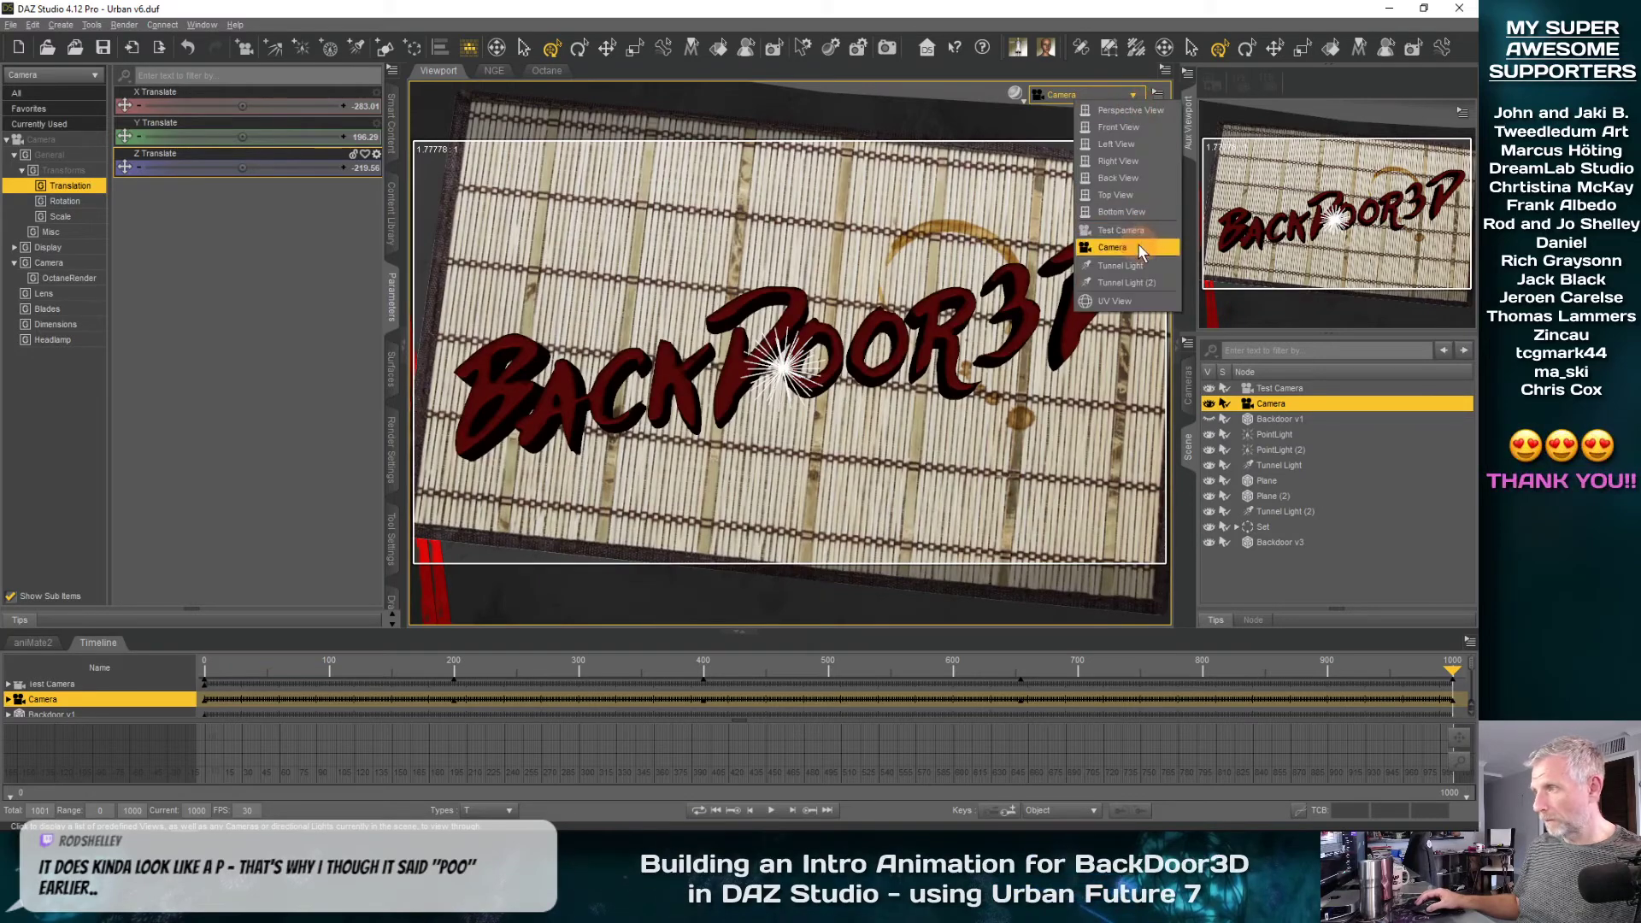
pyautogui.click(1127, 111)
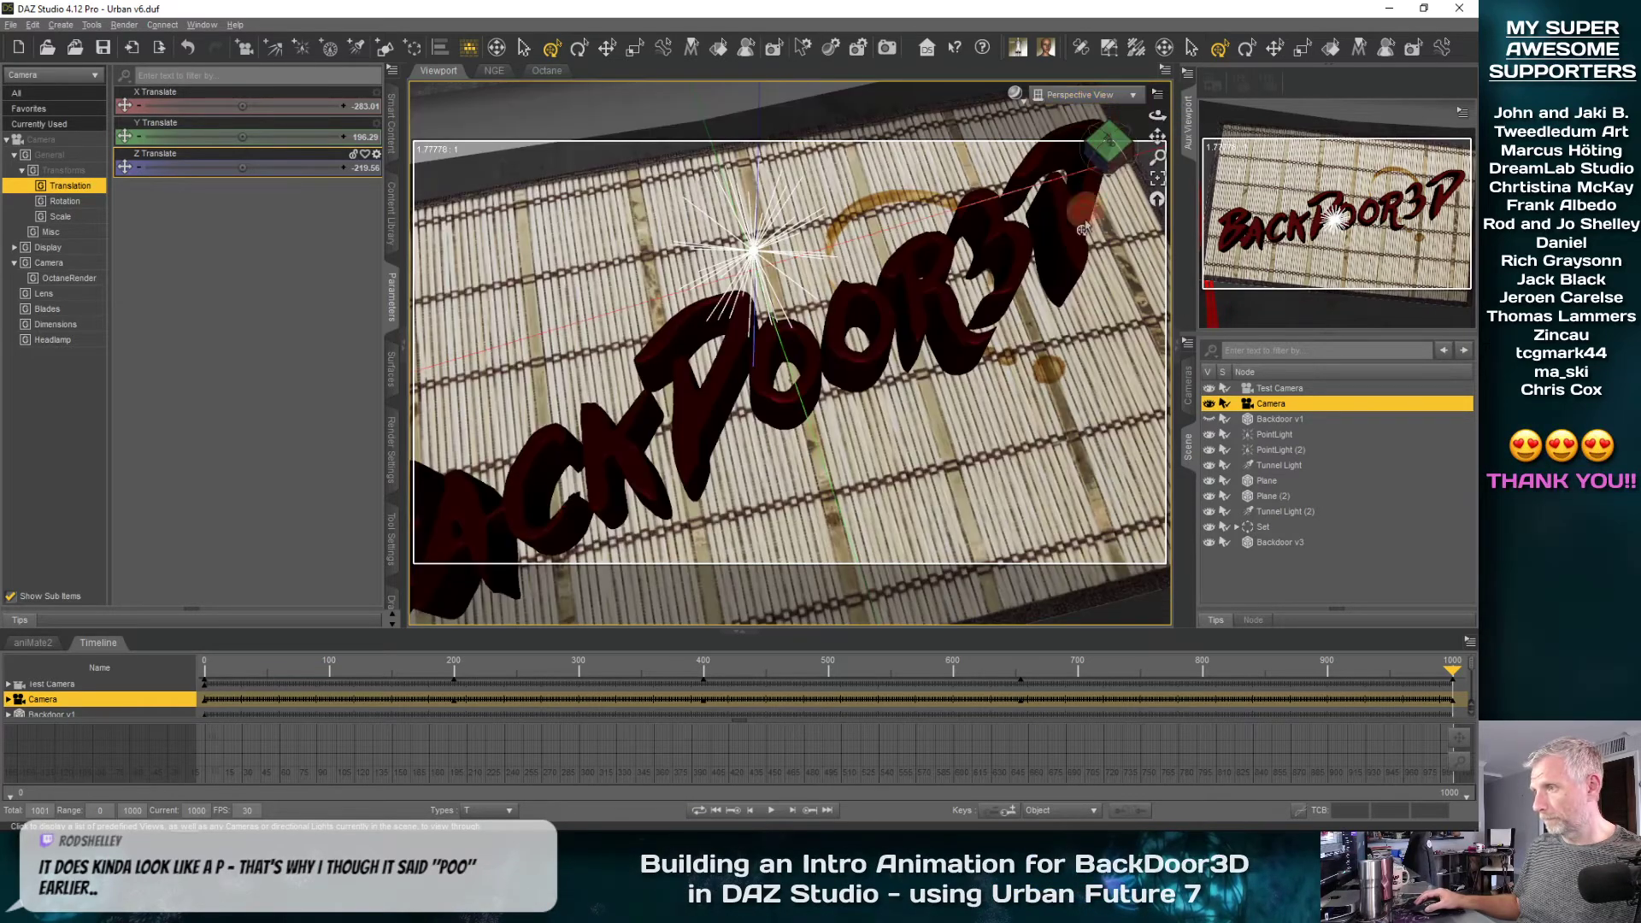
pyautogui.click(1158, 178)
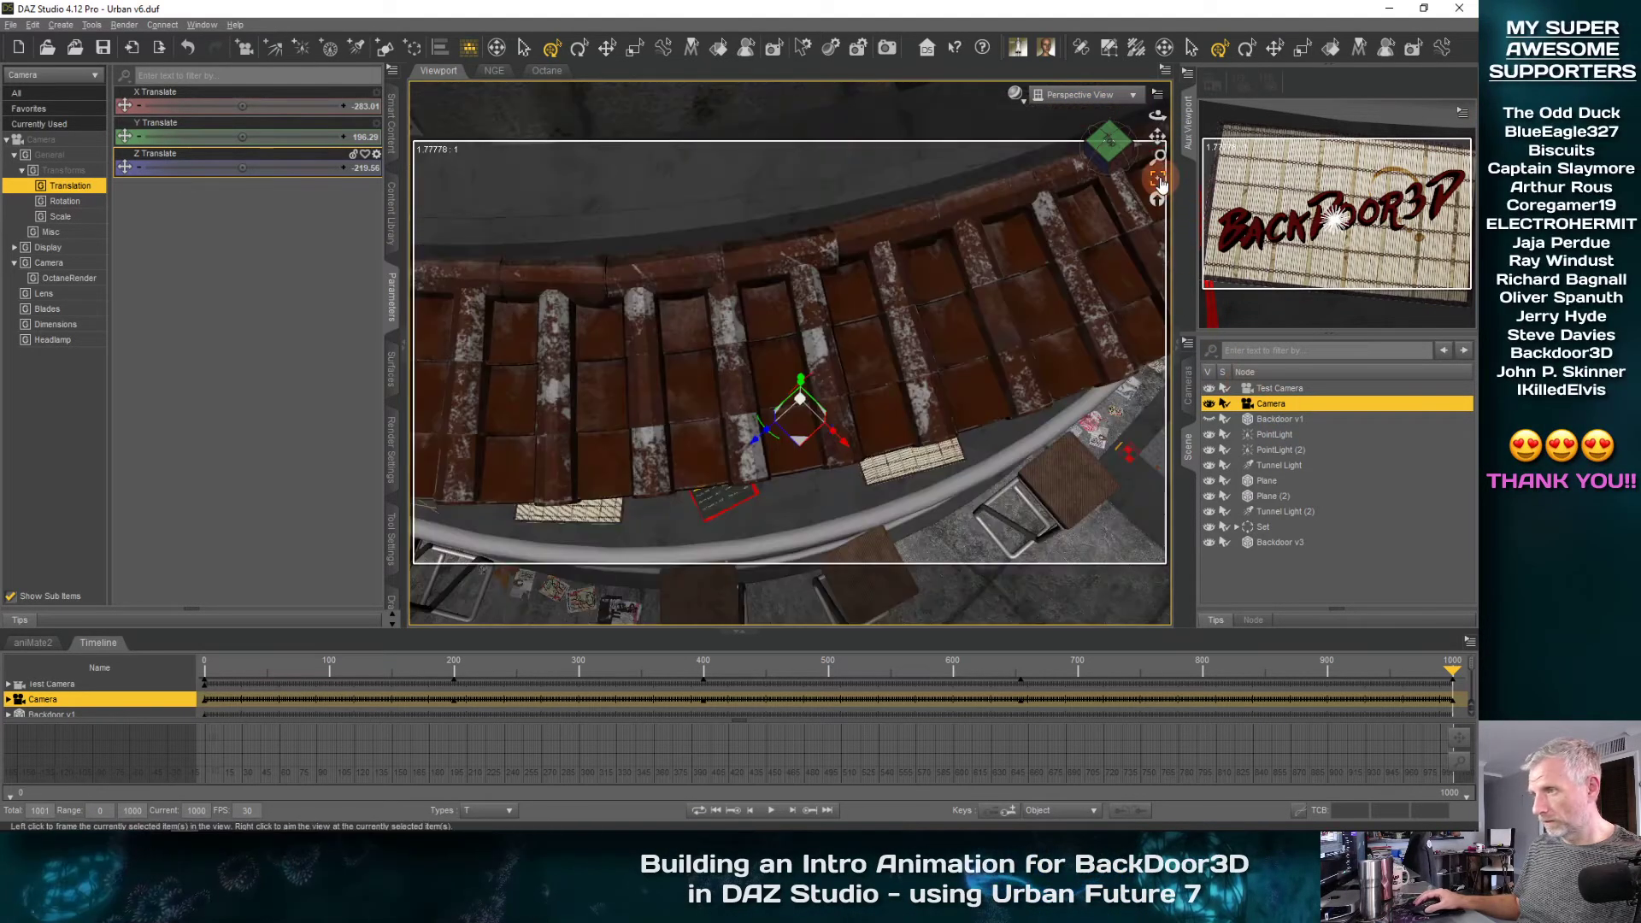
pyautogui.moveTo(1158, 114)
pyautogui.mouseDown()
pyautogui.moveTo(1164, 130)
pyautogui.moveTo(1169, 79)
pyautogui.moveTo(1183, 68)
pyautogui.moveTo(1174, 104)
pyautogui.moveTo(1196, 73)
pyautogui.moveTo(1169, 102)
pyautogui.mouseUp()
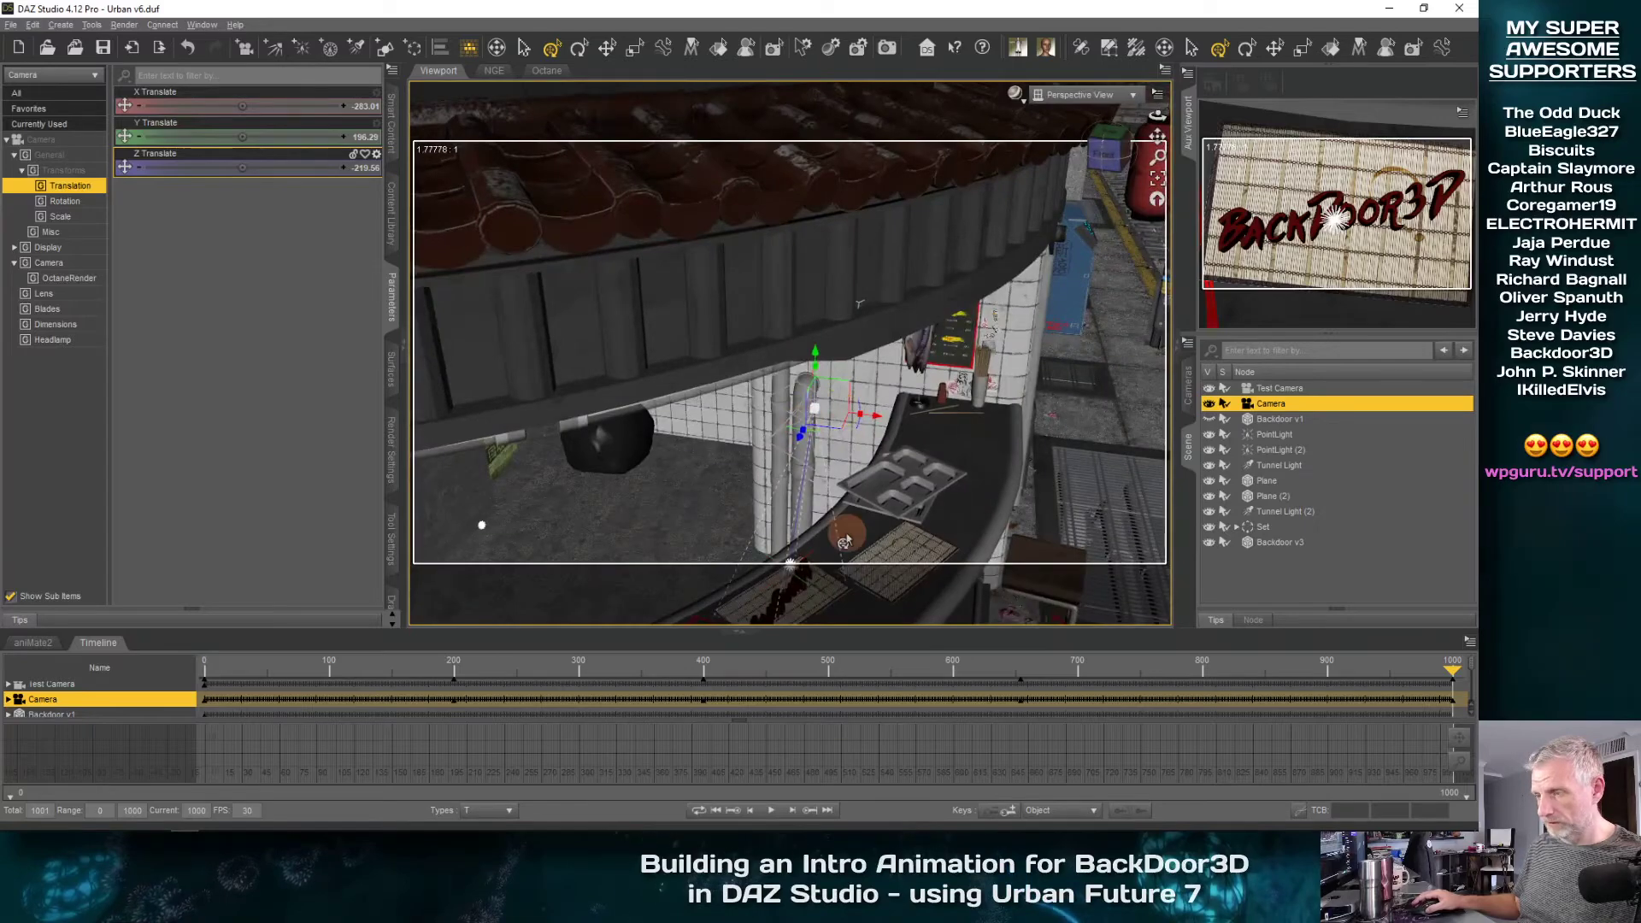
# Move the Camera to about X -221.36 and Y 160, and rotate it toward the mats on the noodle bar counter
pyautogui.moveTo(845, 540); pyautogui.dragTo(963, 392)
pyautogui.keyDown('ctrl'); pyautogui.keyDown('alt'); pyautogui.moveTo(985, 451); pyautogui.dragTo(1044, 486); pyautogui.keyUp('alt'); pyautogui.keyUp('ctrl')
pyautogui.moveTo(1021, 505); pyautogui.dragTo(1017, 504, button='middle')
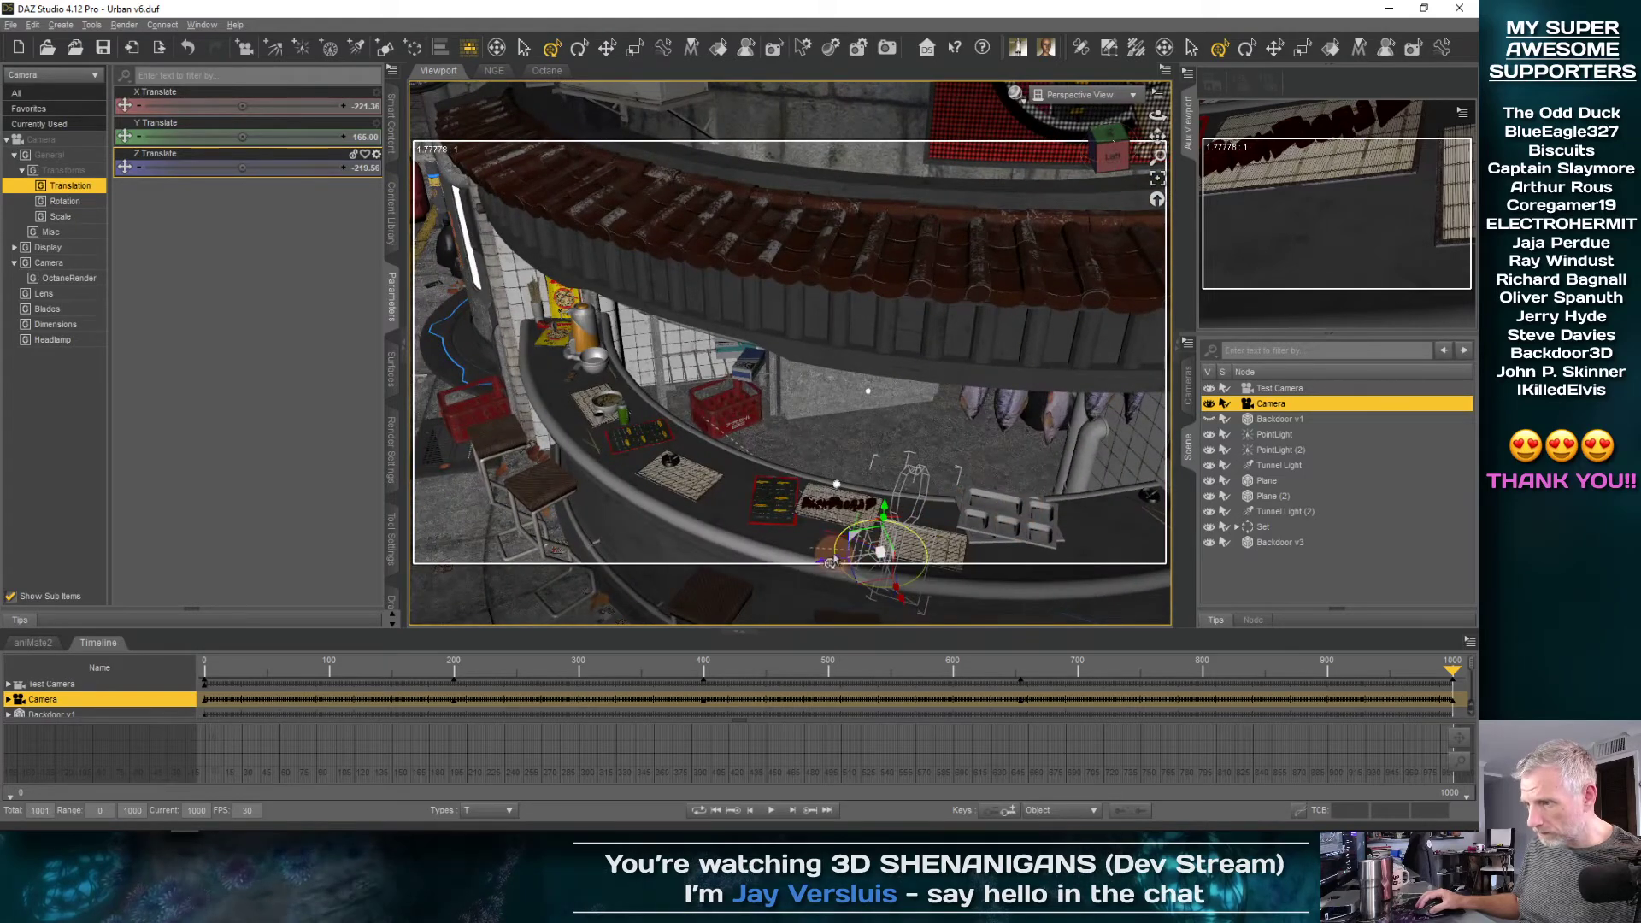
pyautogui.moveTo(831, 560); pyautogui.dragTo(807, 617)
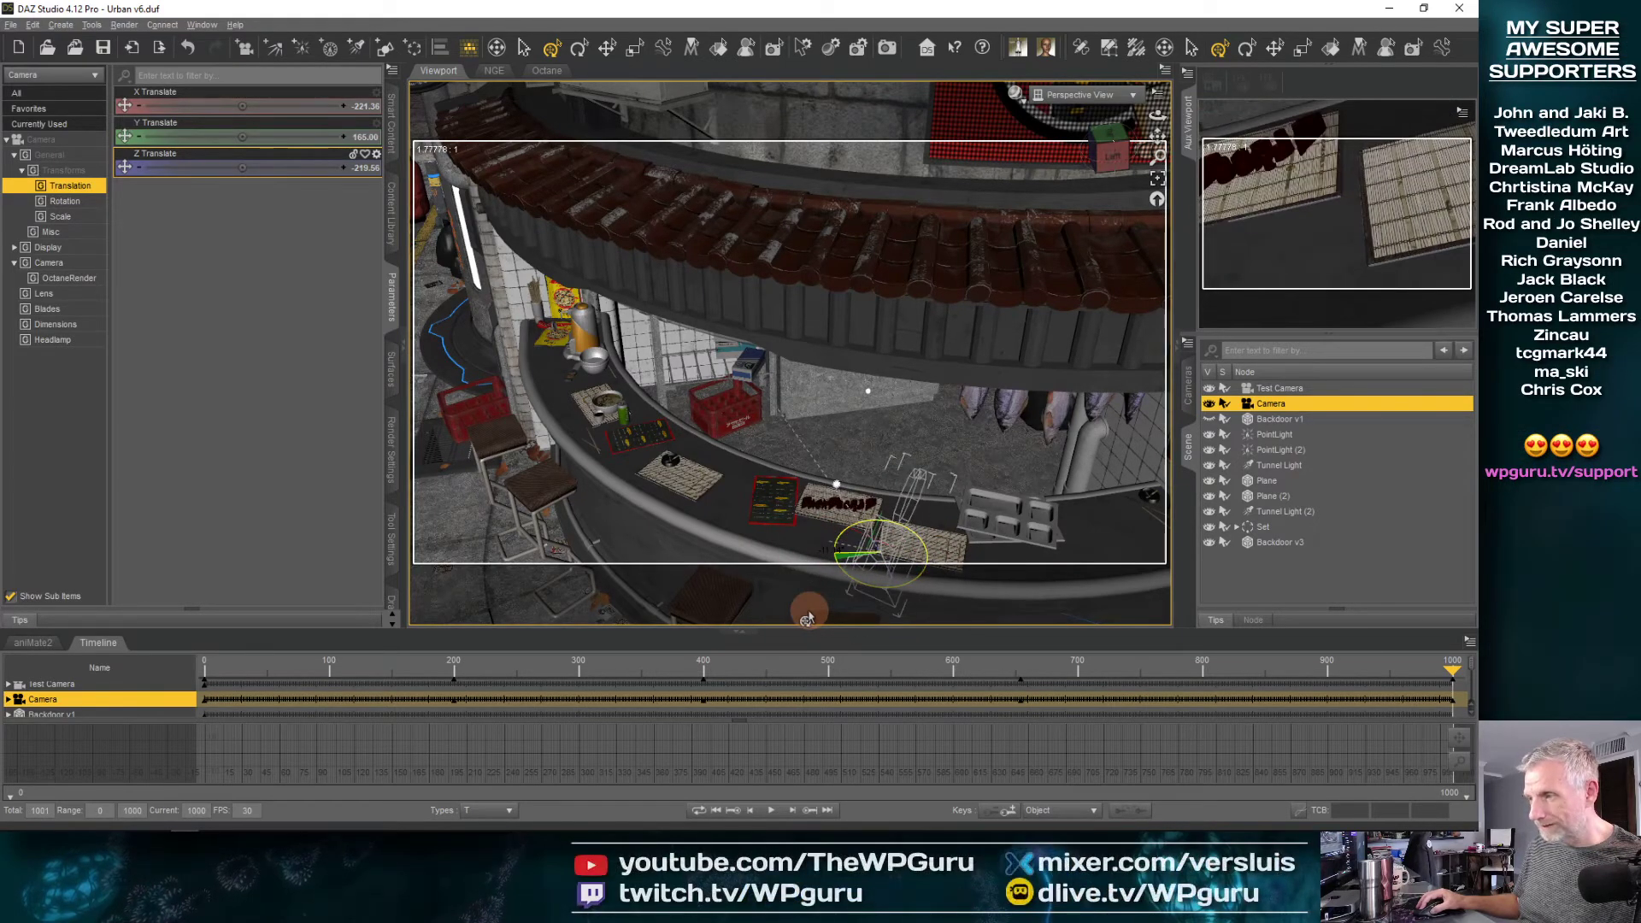
pyautogui.moveTo(939, 557); pyautogui.dragTo(978, 602, button='middle')
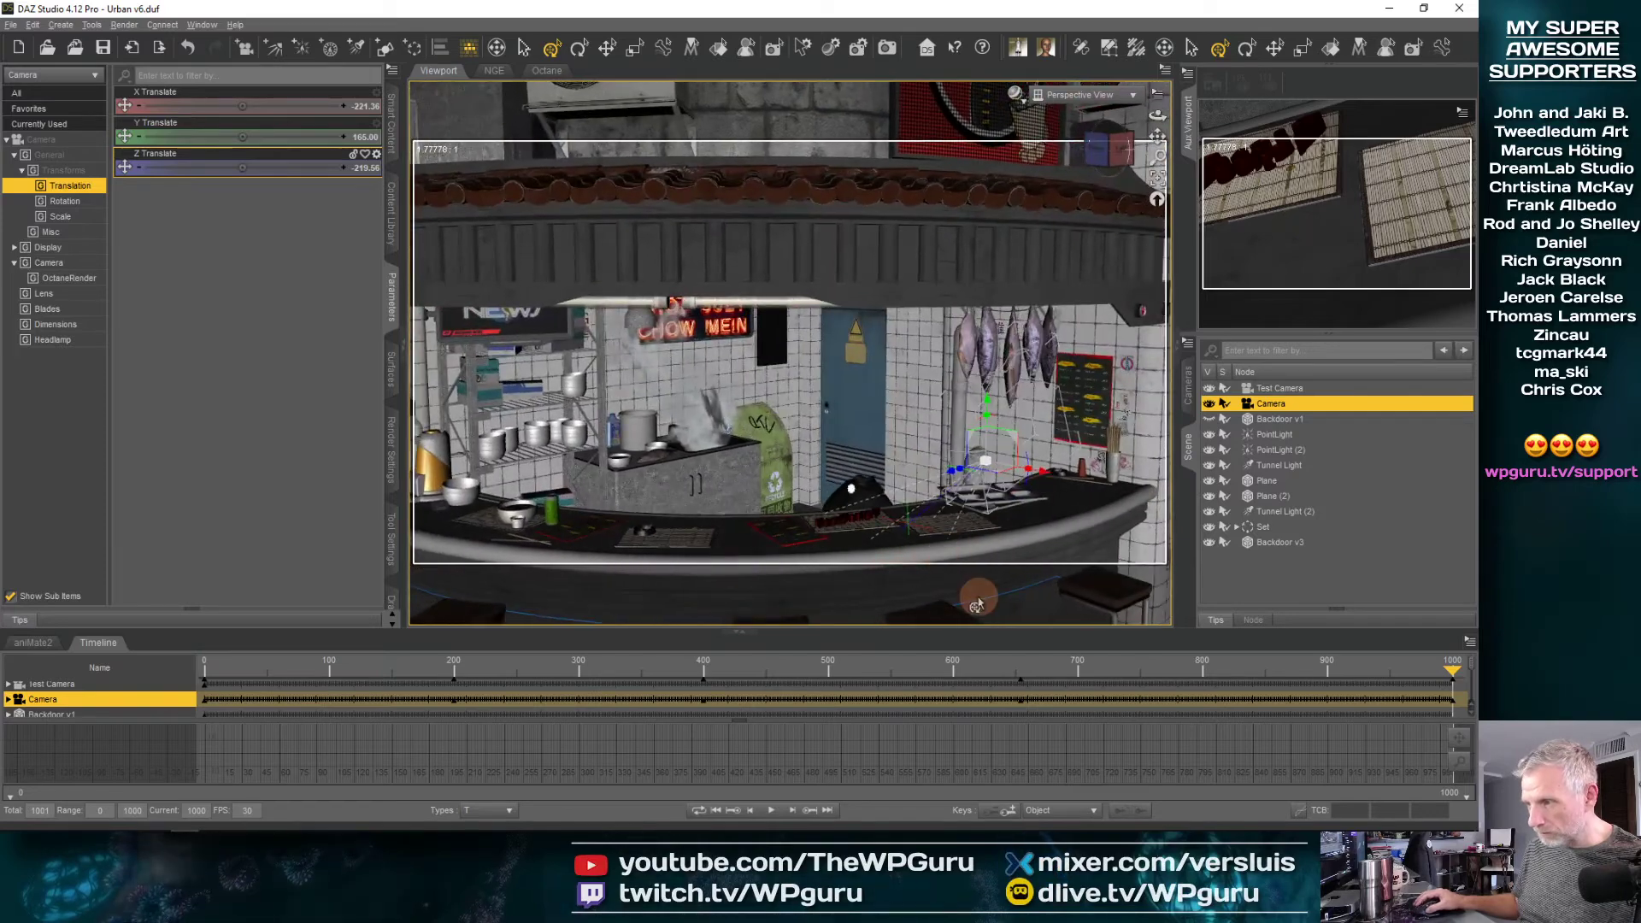
# Lower the Camera to about Y 149.68, shift it along X in front of the counter, and rotate it toward the lettering
pyautogui.moveTo(998, 504); pyautogui.dragTo(935, 504, button='middle')
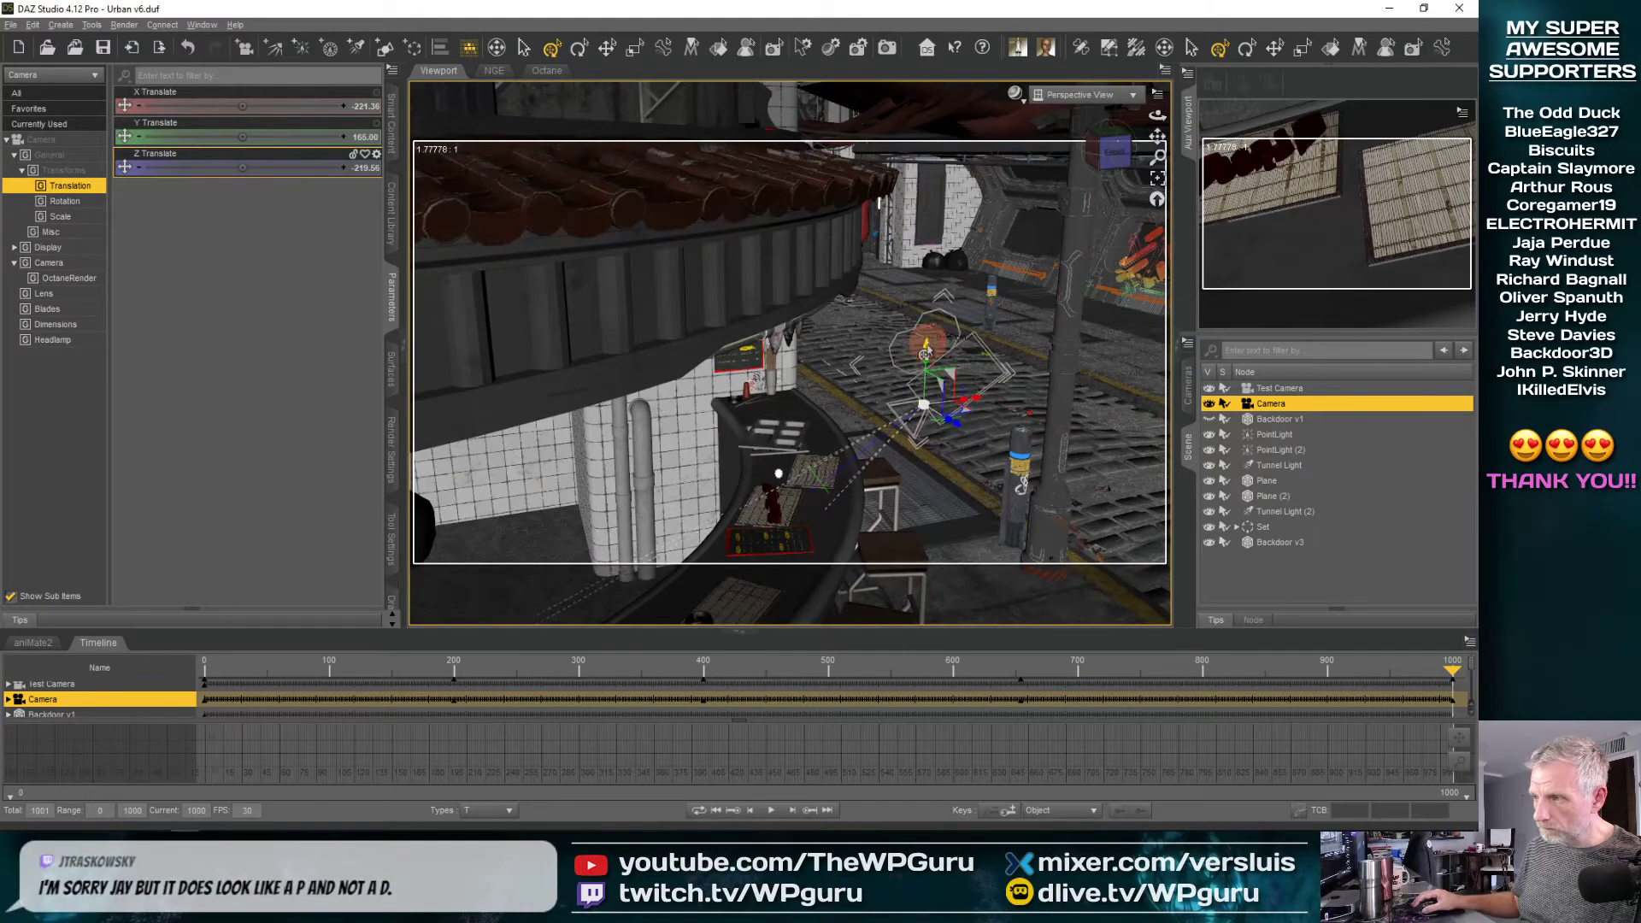
pyautogui.moveTo(926, 369); pyautogui.dragTo(929, 380)
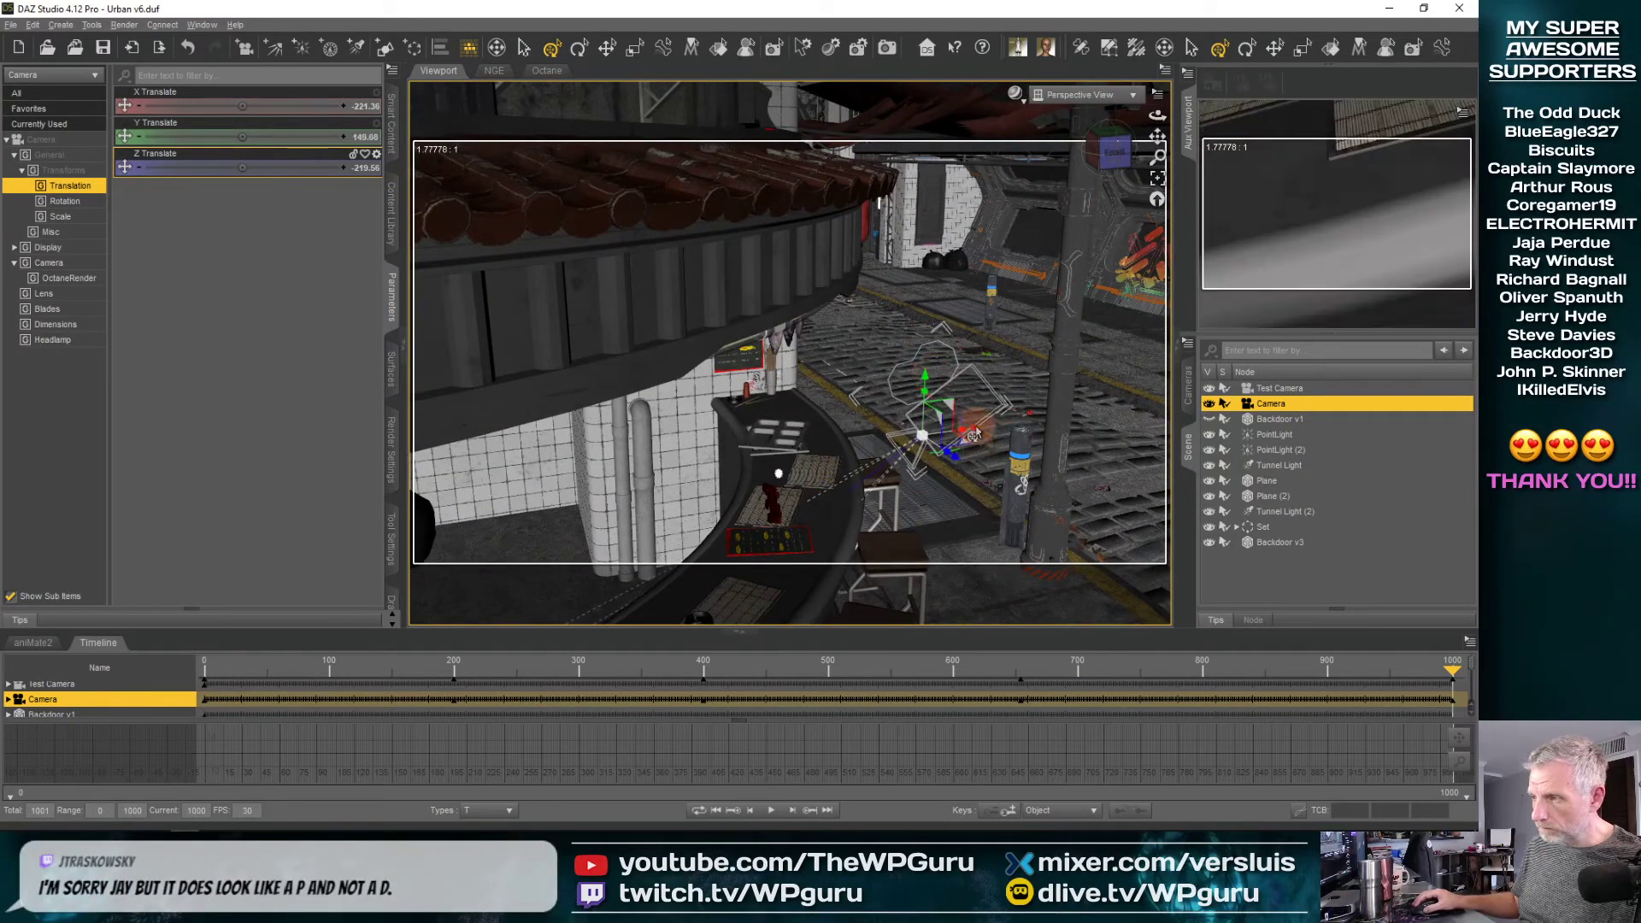
pyautogui.moveTo(974, 435); pyautogui.dragTo(1050, 420)
pyautogui.moveTo(1025, 462); pyautogui.dragTo(1052, 513, button='middle')
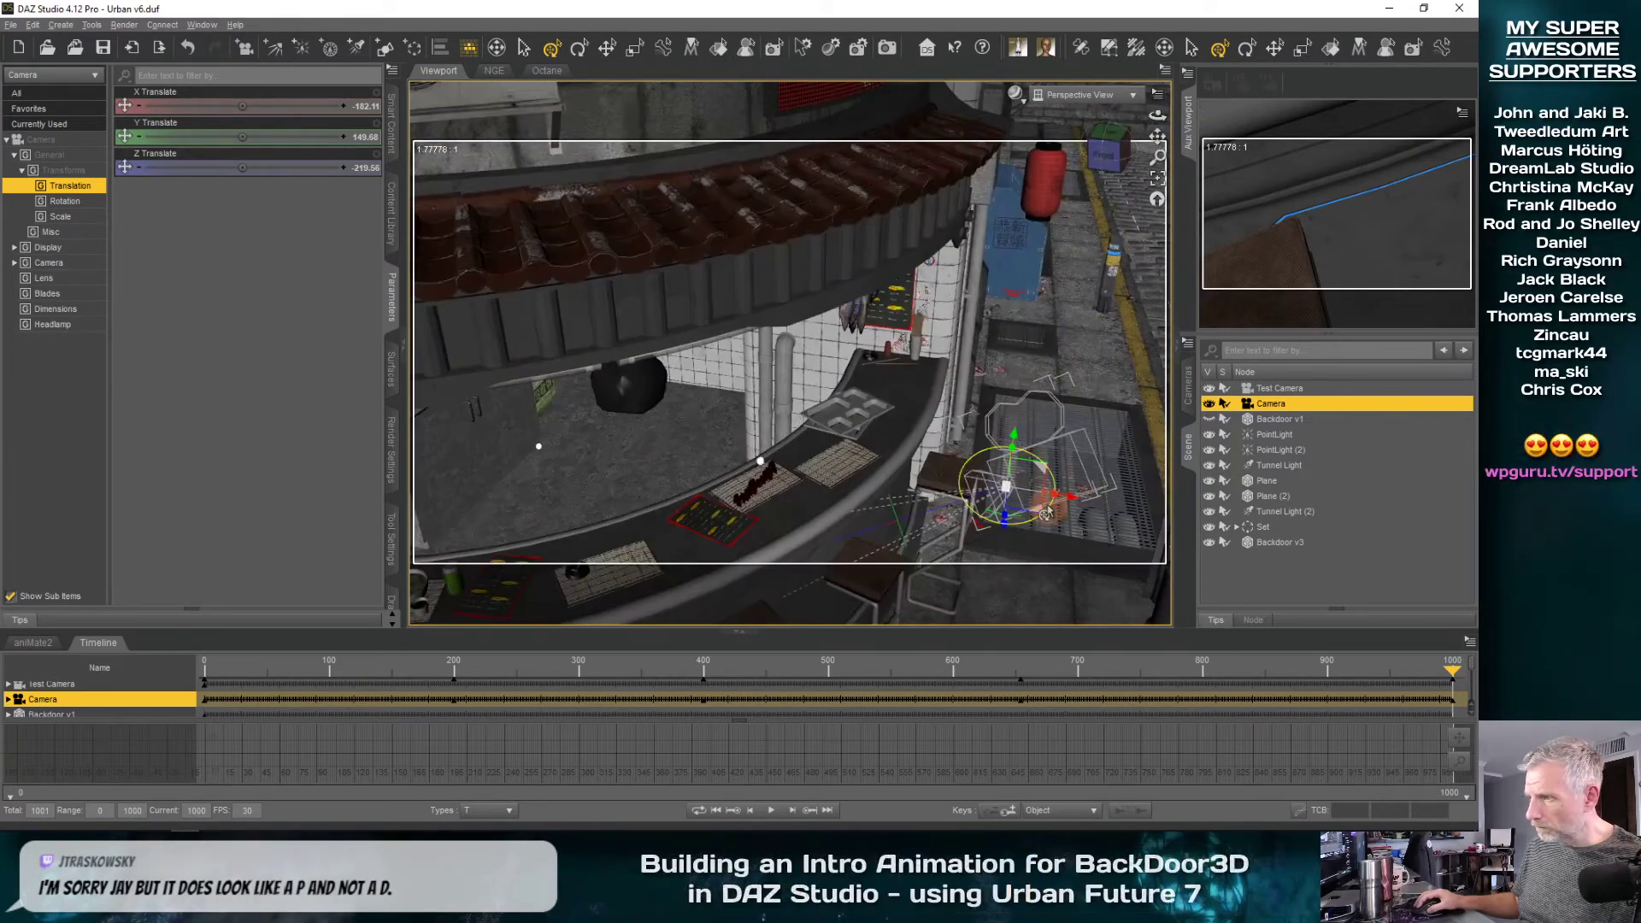
pyautogui.moveTo(1046, 515); pyautogui.dragTo(1044, 521)
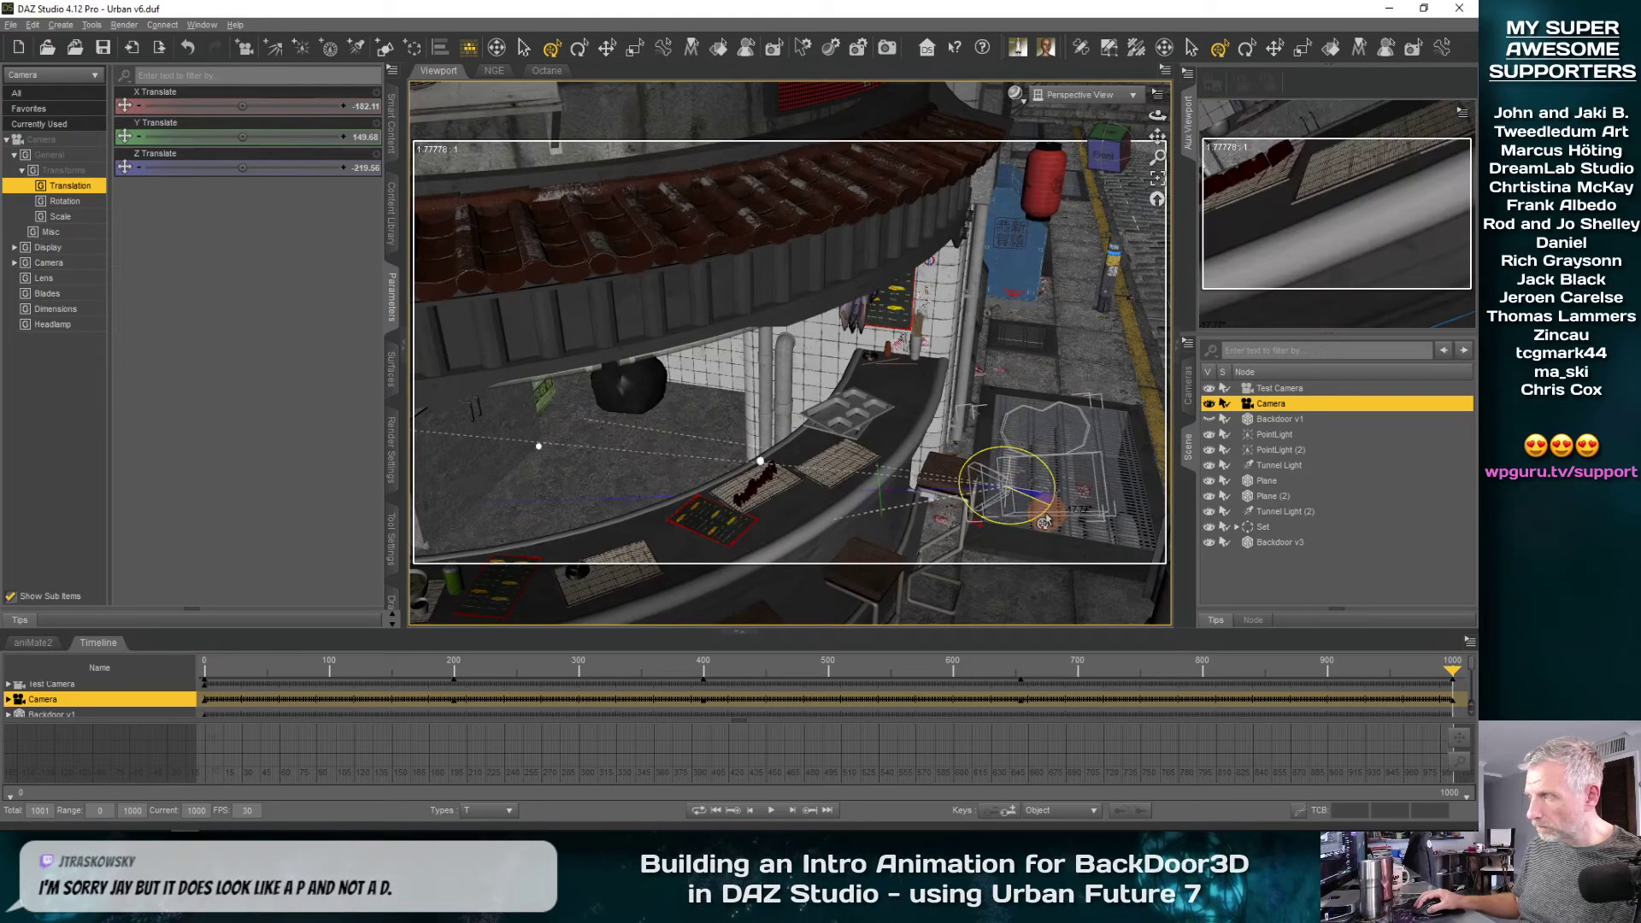
# Look through the Camera and frame it on Backdoor v3, moving in close over the lettering's bamboo mat
pyautogui.click(1133, 94)
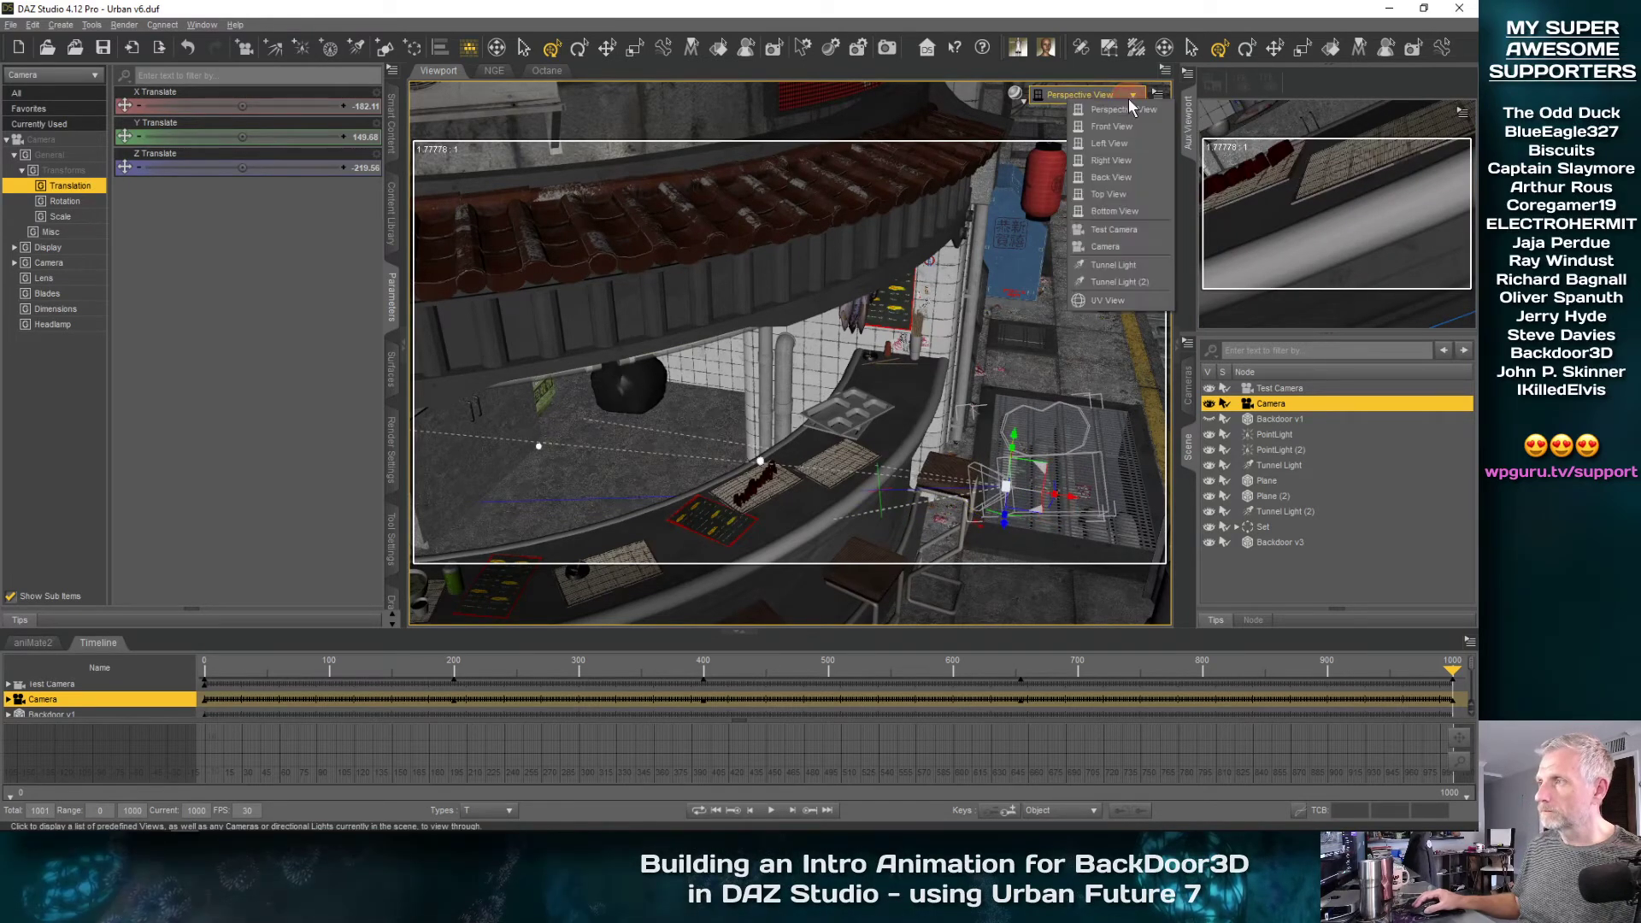
pyautogui.click(1110, 245)
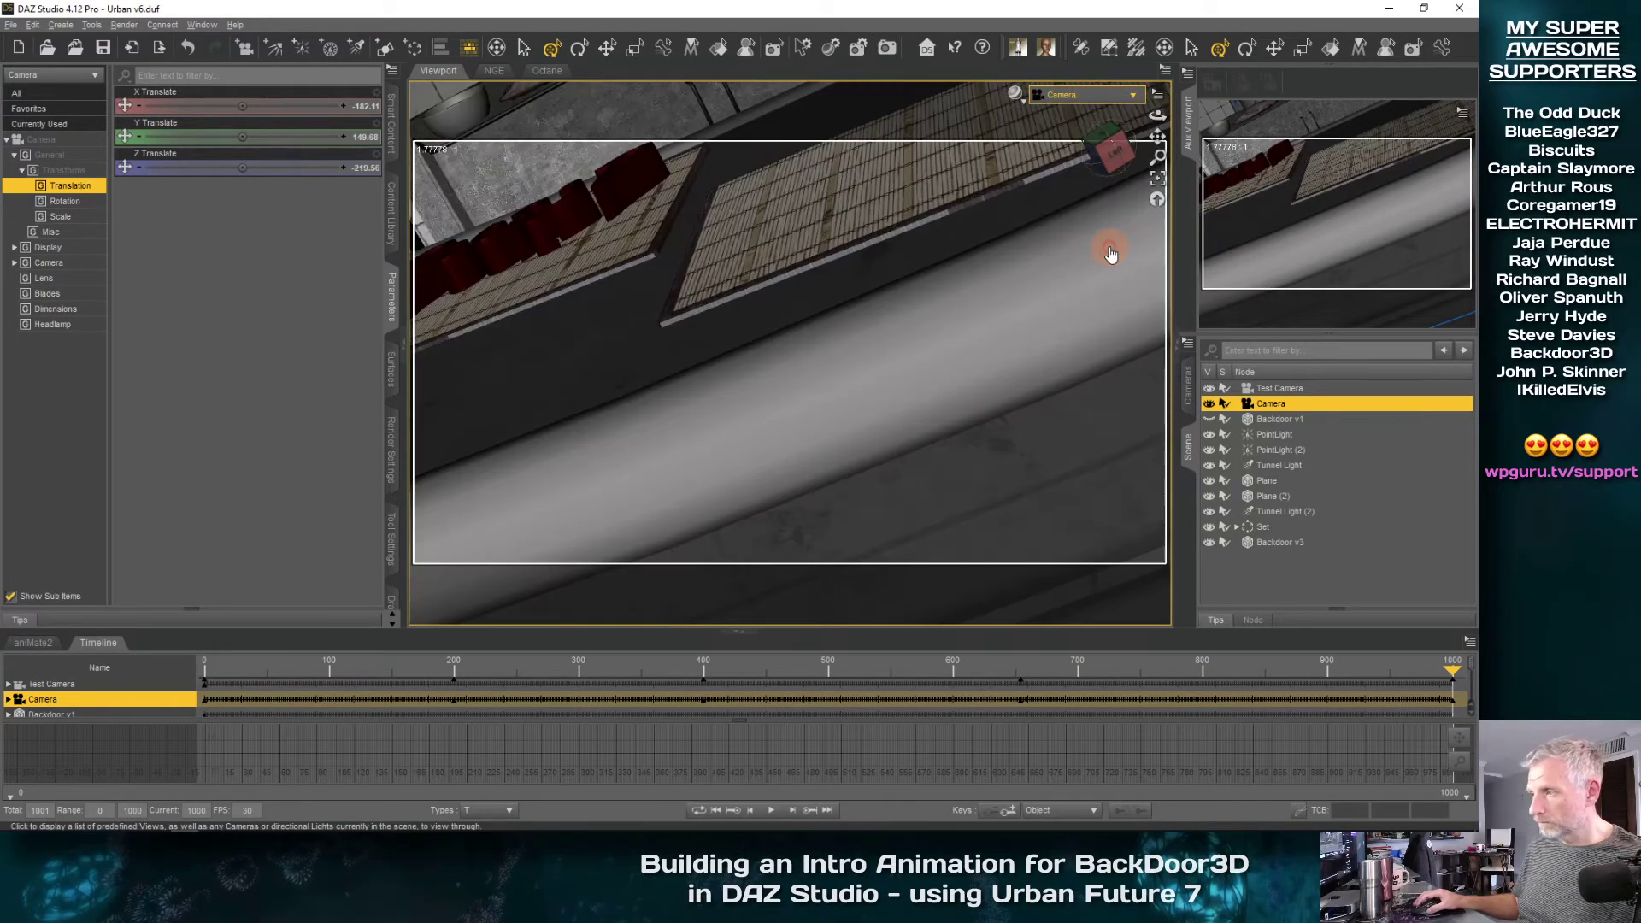
pyautogui.click(1286, 542)
pyautogui.click(1159, 179)
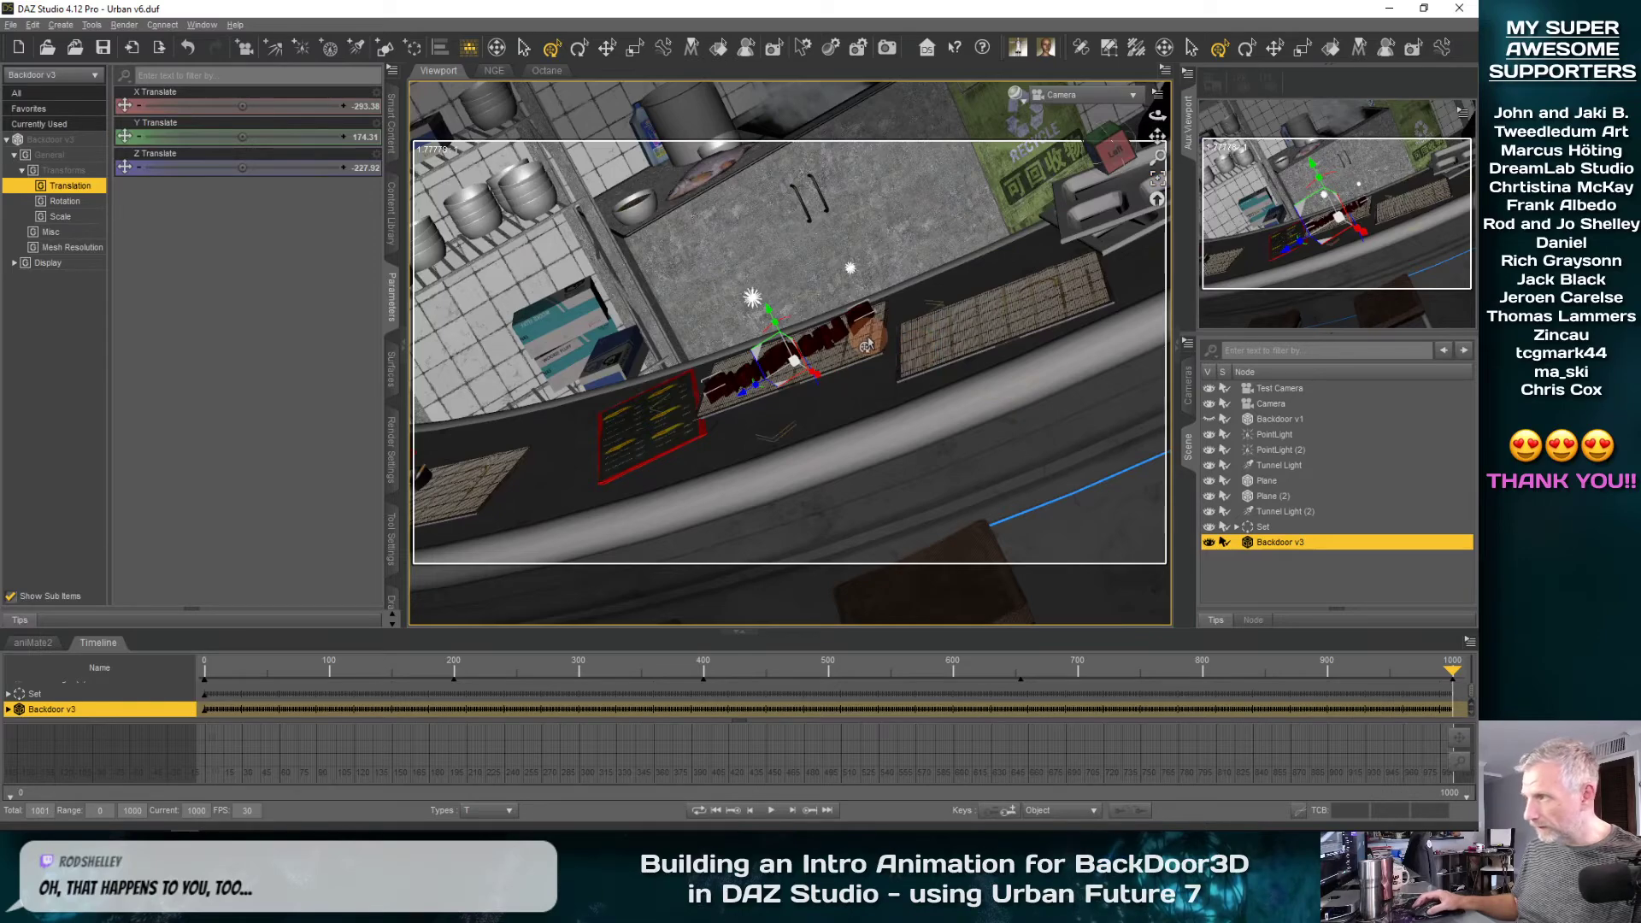
pyautogui.scroll(5, 866, 345)
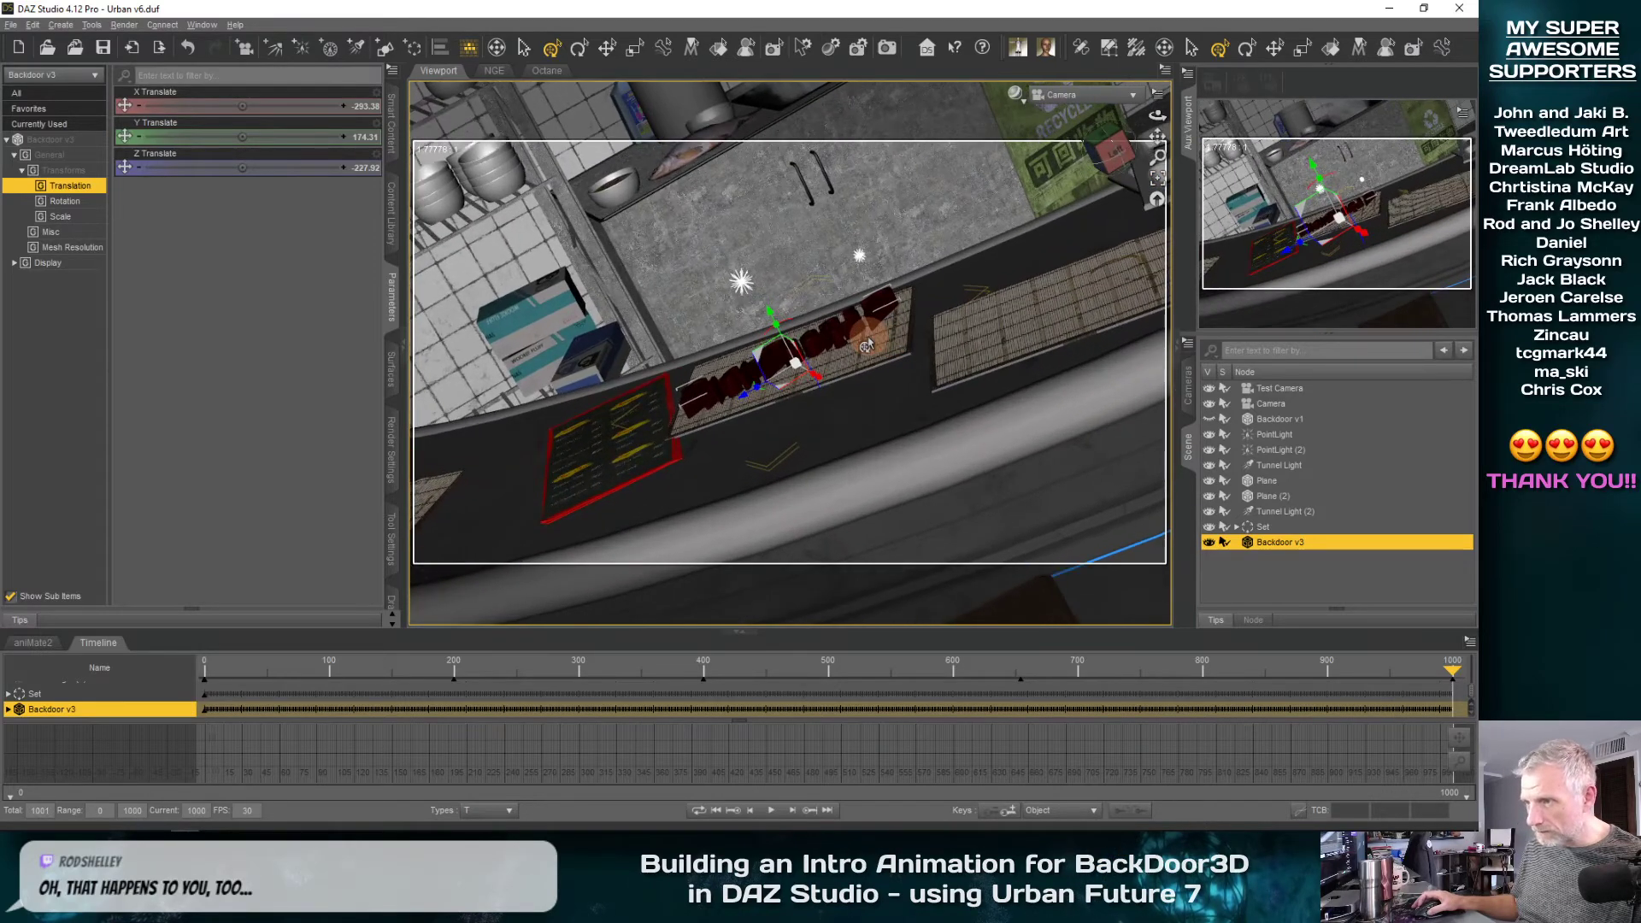
pyautogui.moveTo(866, 345); pyautogui.dragTo(898, 436, button='middle')
pyautogui.scroll(3, 862, 340)
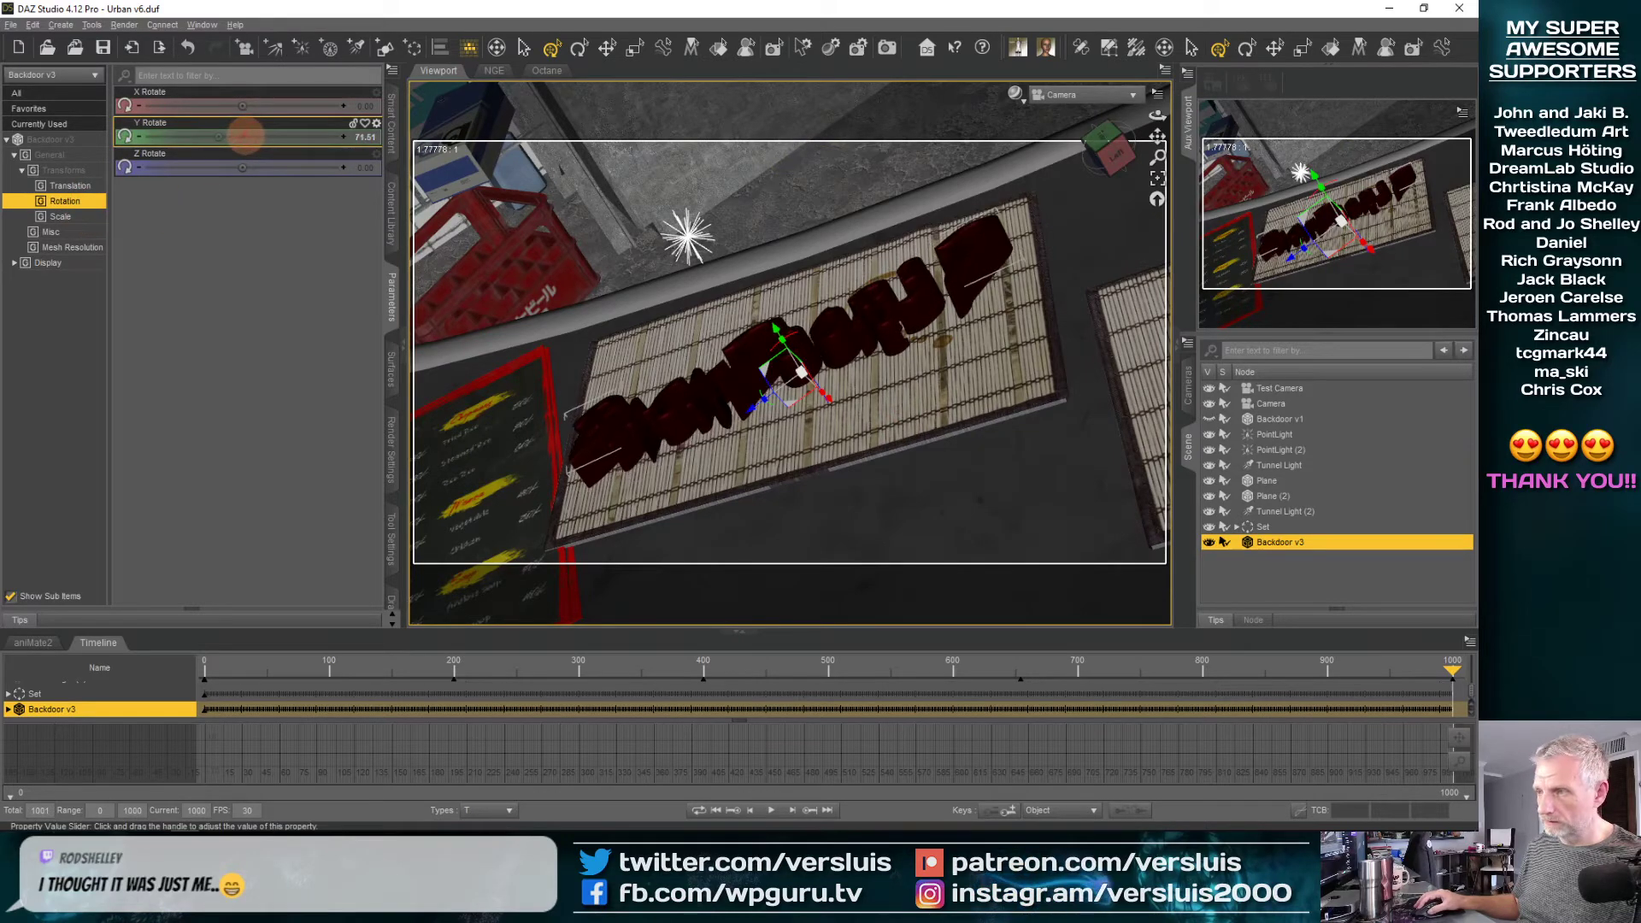
# Rotate the Camera to about X -75, Y 55, Z -43 degrees and recentre the lettering in its frame
pyautogui.moveTo(246, 135); pyautogui.dragTo(251, 136)
pyautogui.click(1271, 404)
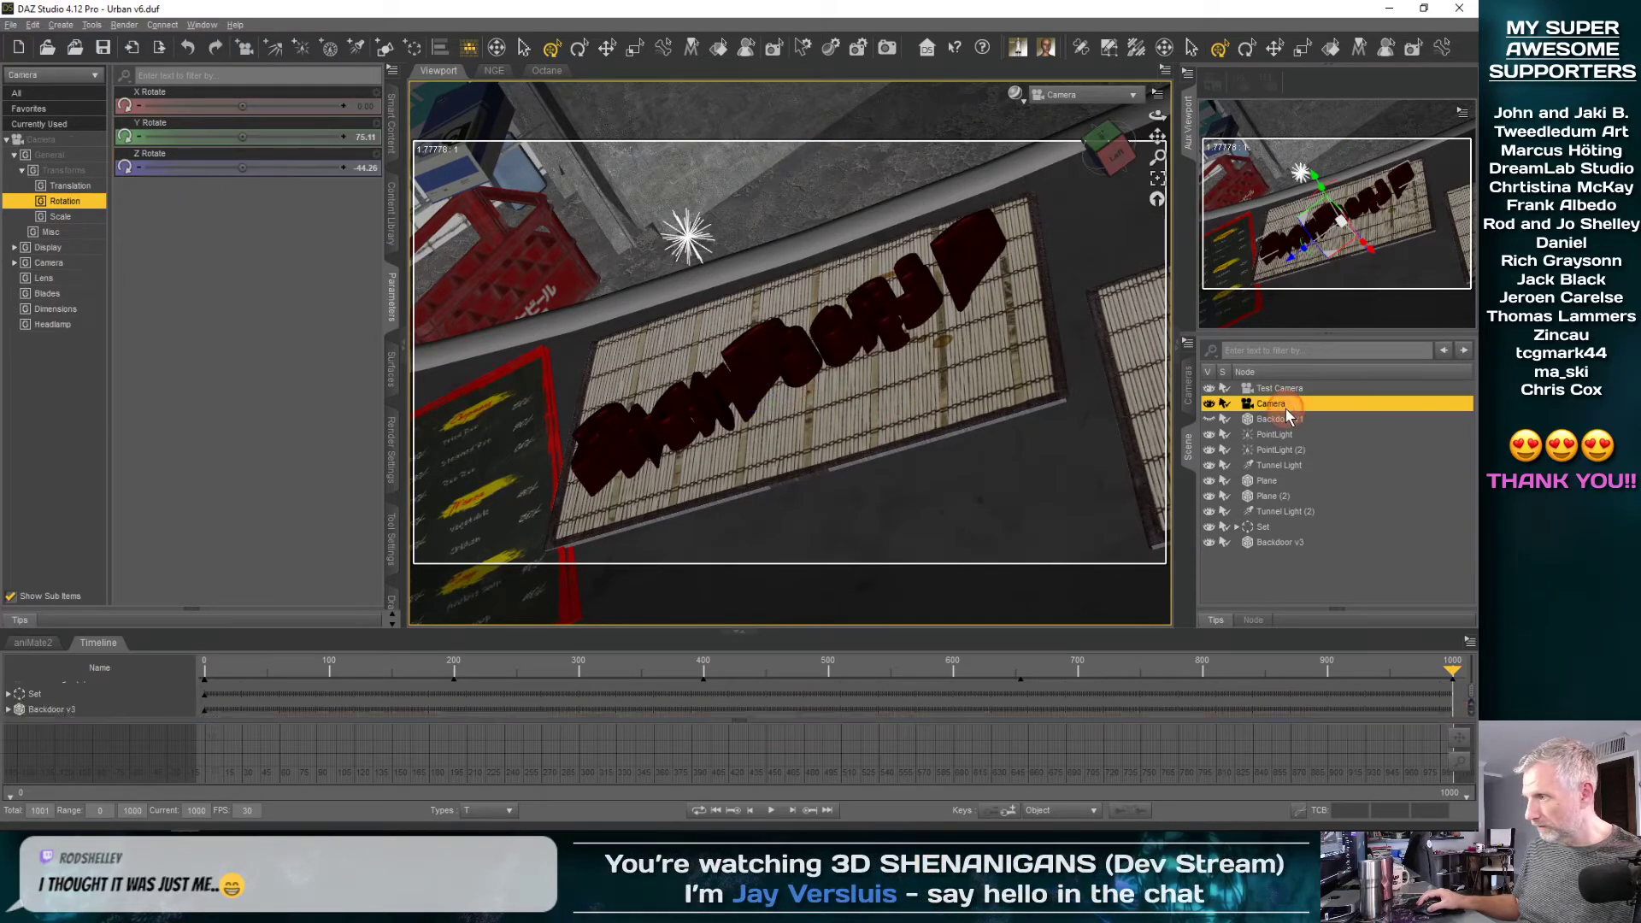
pyautogui.moveTo(246, 138)
pyautogui.mouseDown()
pyautogui.moveTo(241, 166)
pyautogui.moveTo(246, 113)
pyautogui.mouseUp()
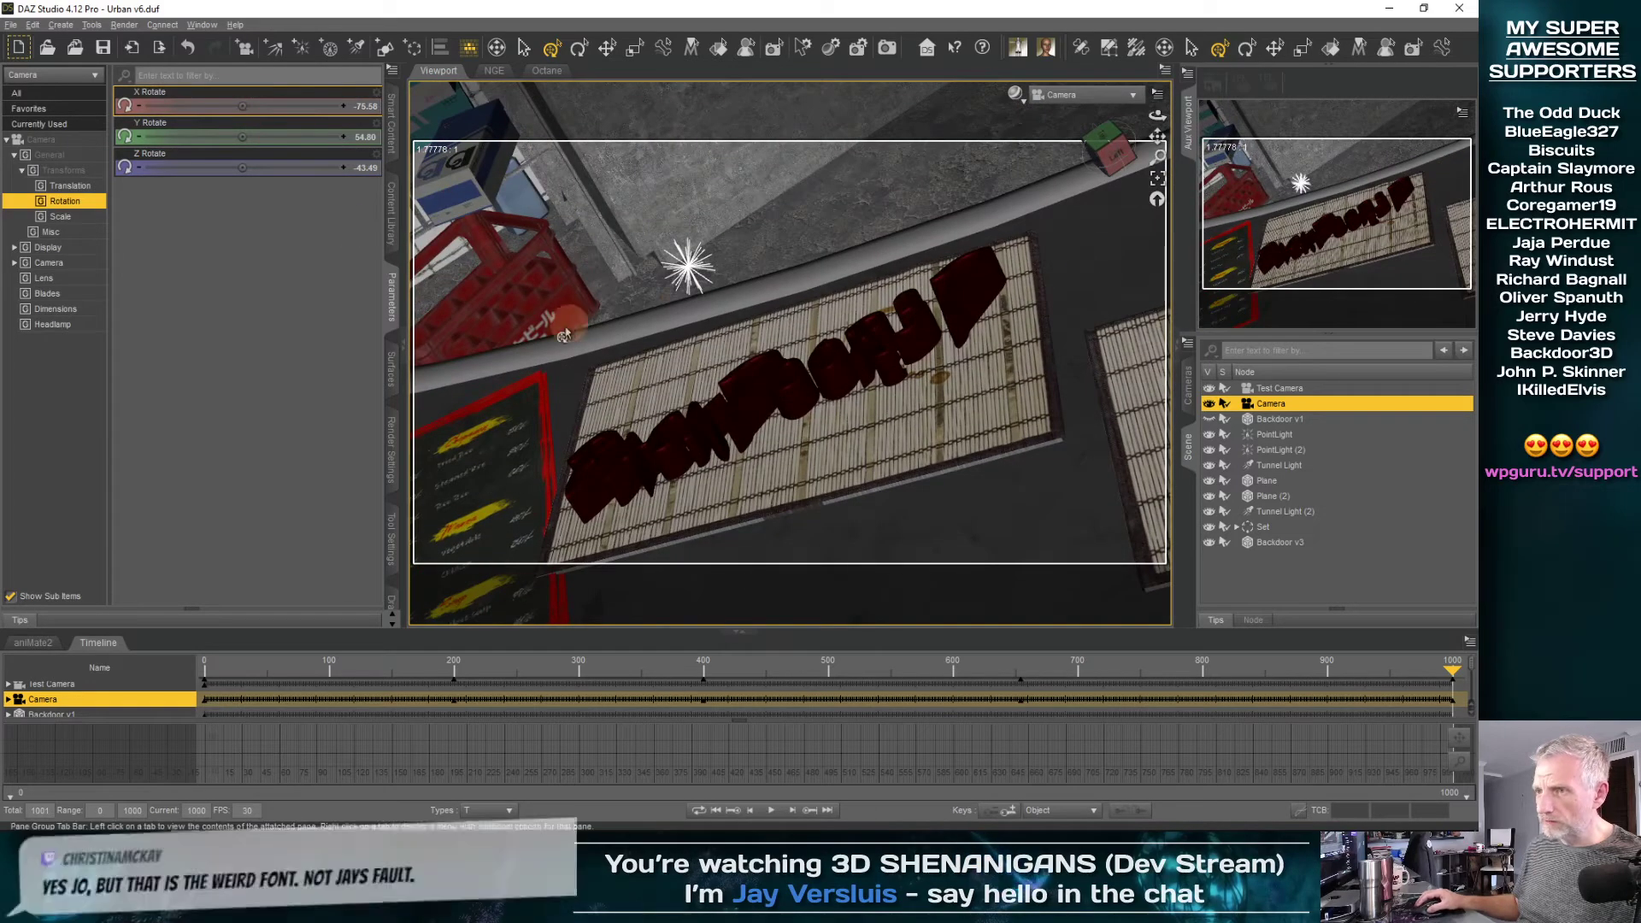
pyautogui.moveTo(537, 345); pyautogui.dragTo(800, 386, button='middle')
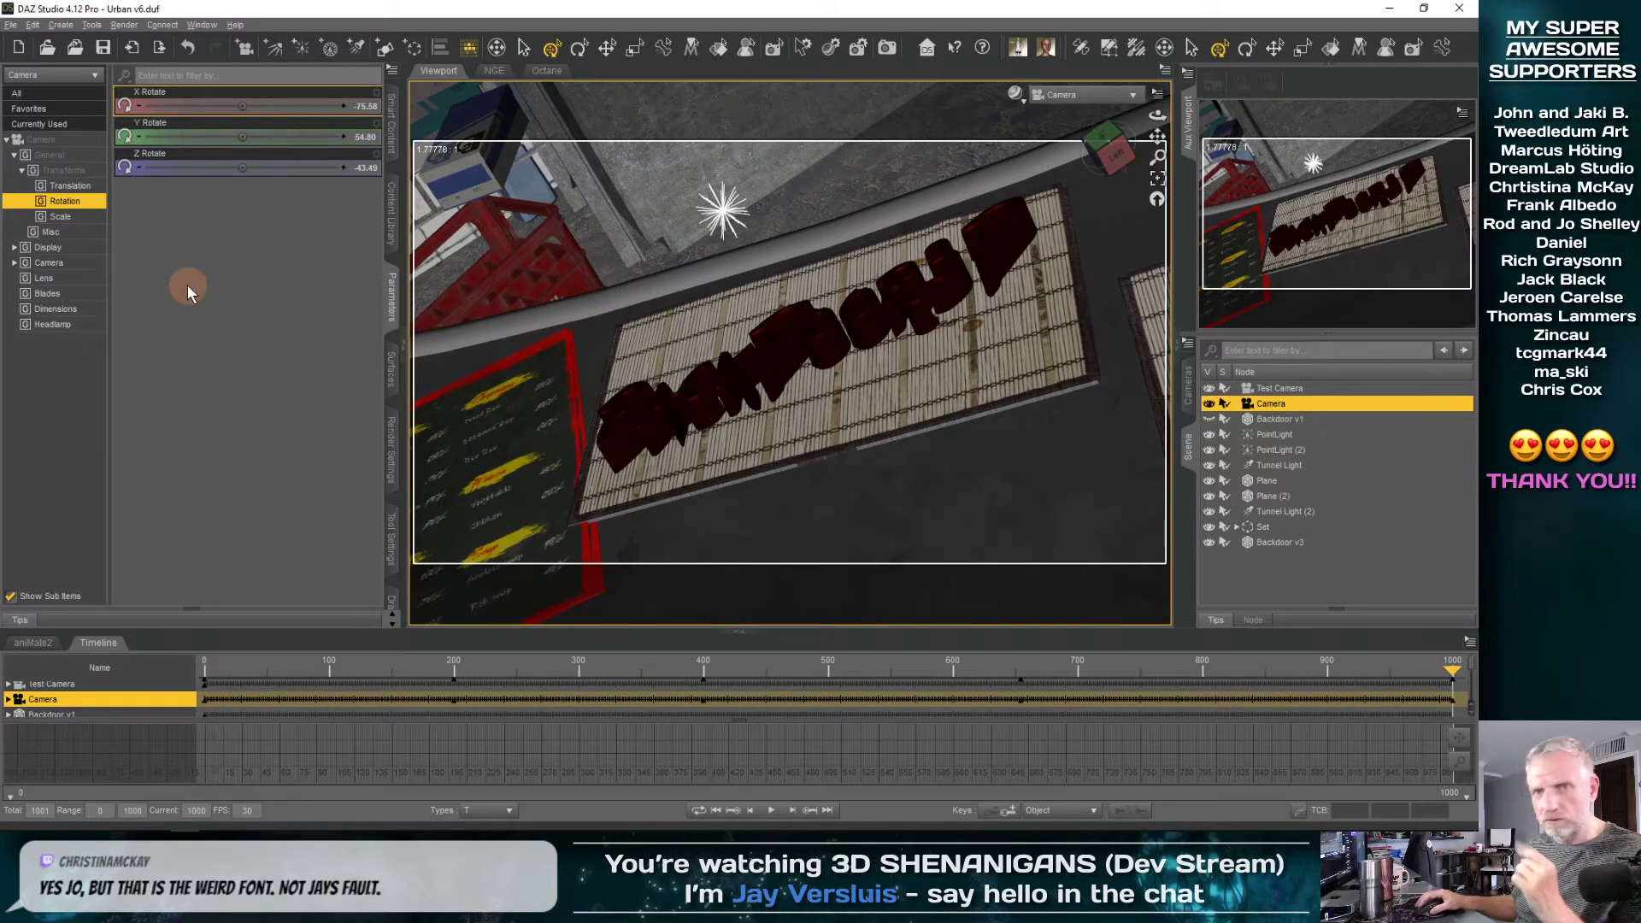
# Set the Camera's focal length to 60 mm at frame 1000 and move it closer so the lettering fills the shot
pyautogui.click(76, 270)
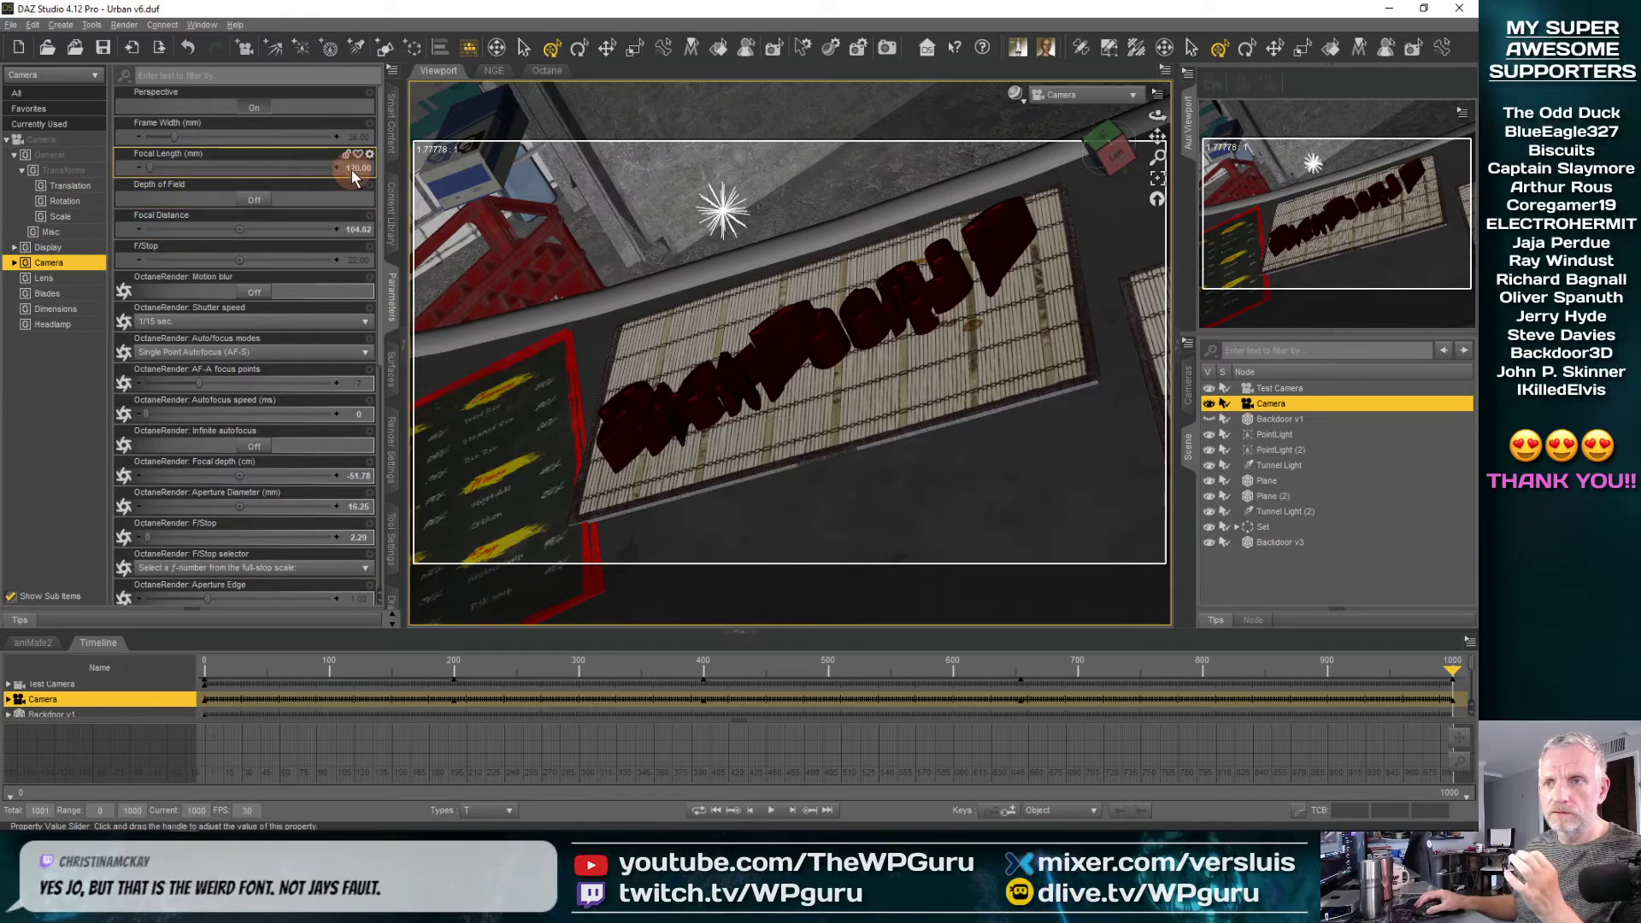
pyautogui.moveTo(1459, 684); pyautogui.dragTo(1479, 742)
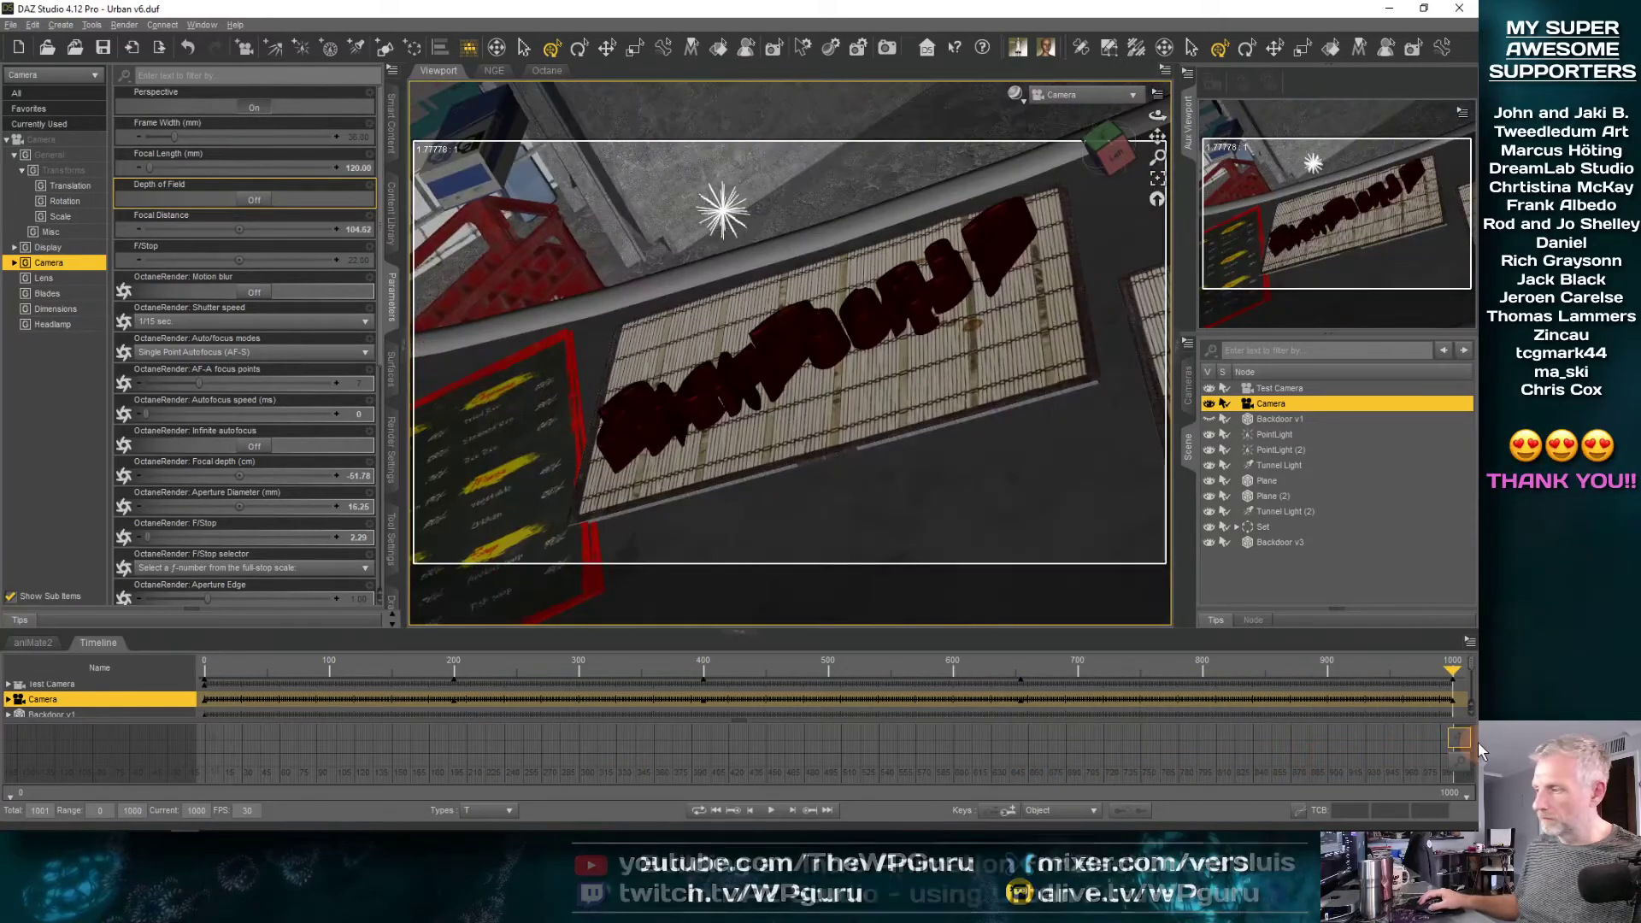
pyautogui.click(351, 171)
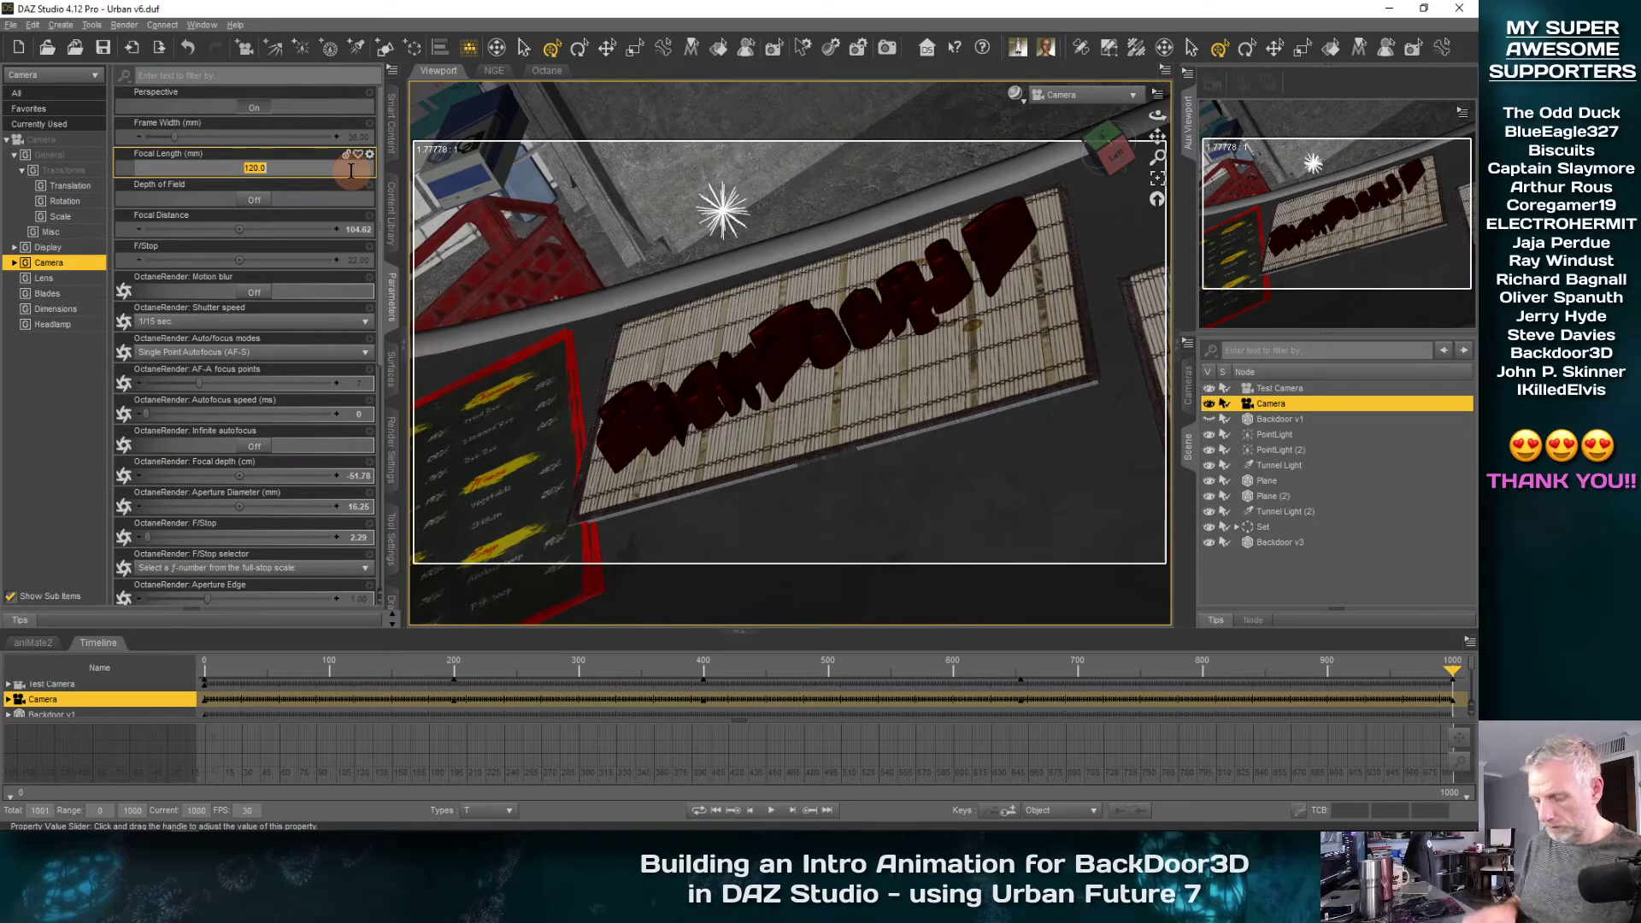
pyautogui.press('Return')
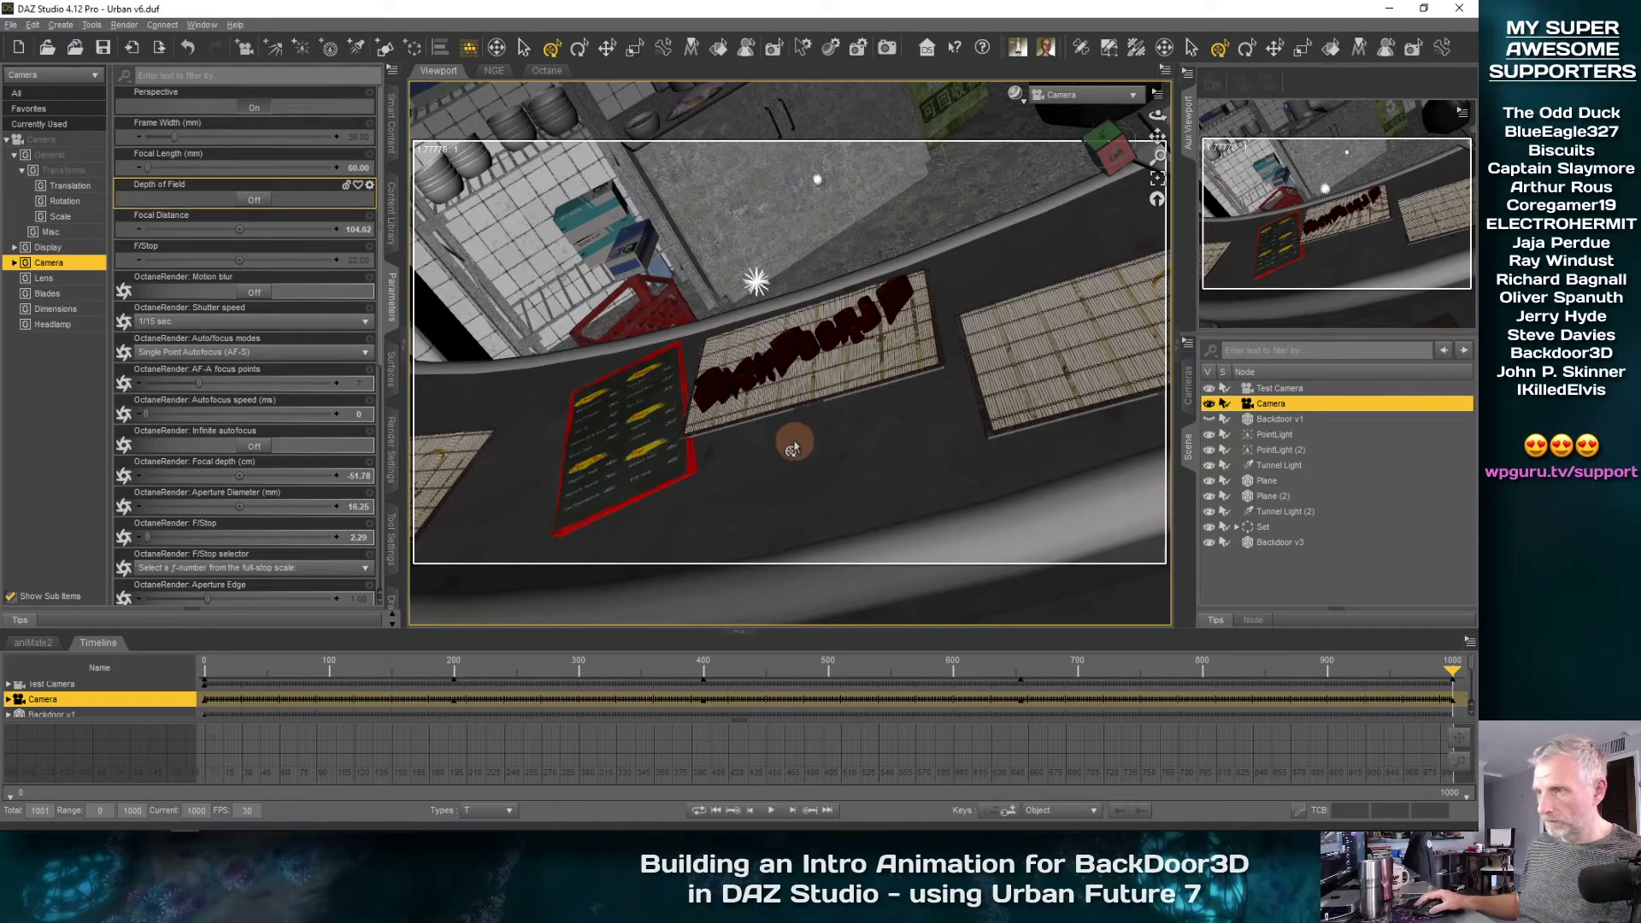
pyautogui.moveTo(794, 446); pyautogui.dragTo(817, 361)
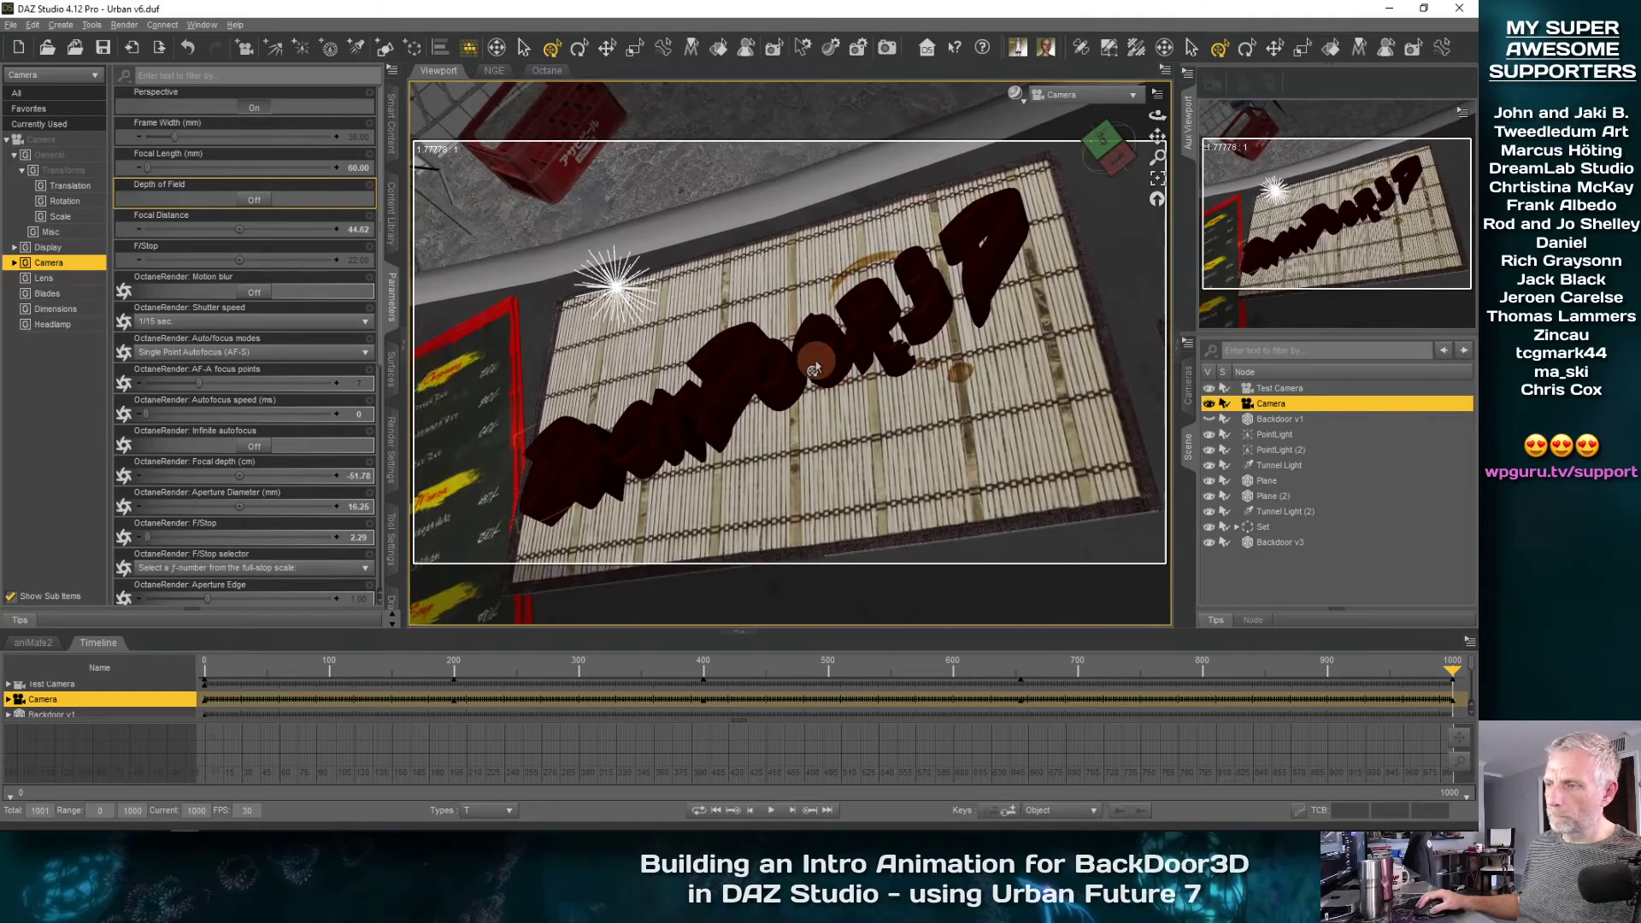
# Adjust the Camera's X, Y and Z rotation and shift its framing to view the lettering from a lower angle
pyautogui.click(65, 201)
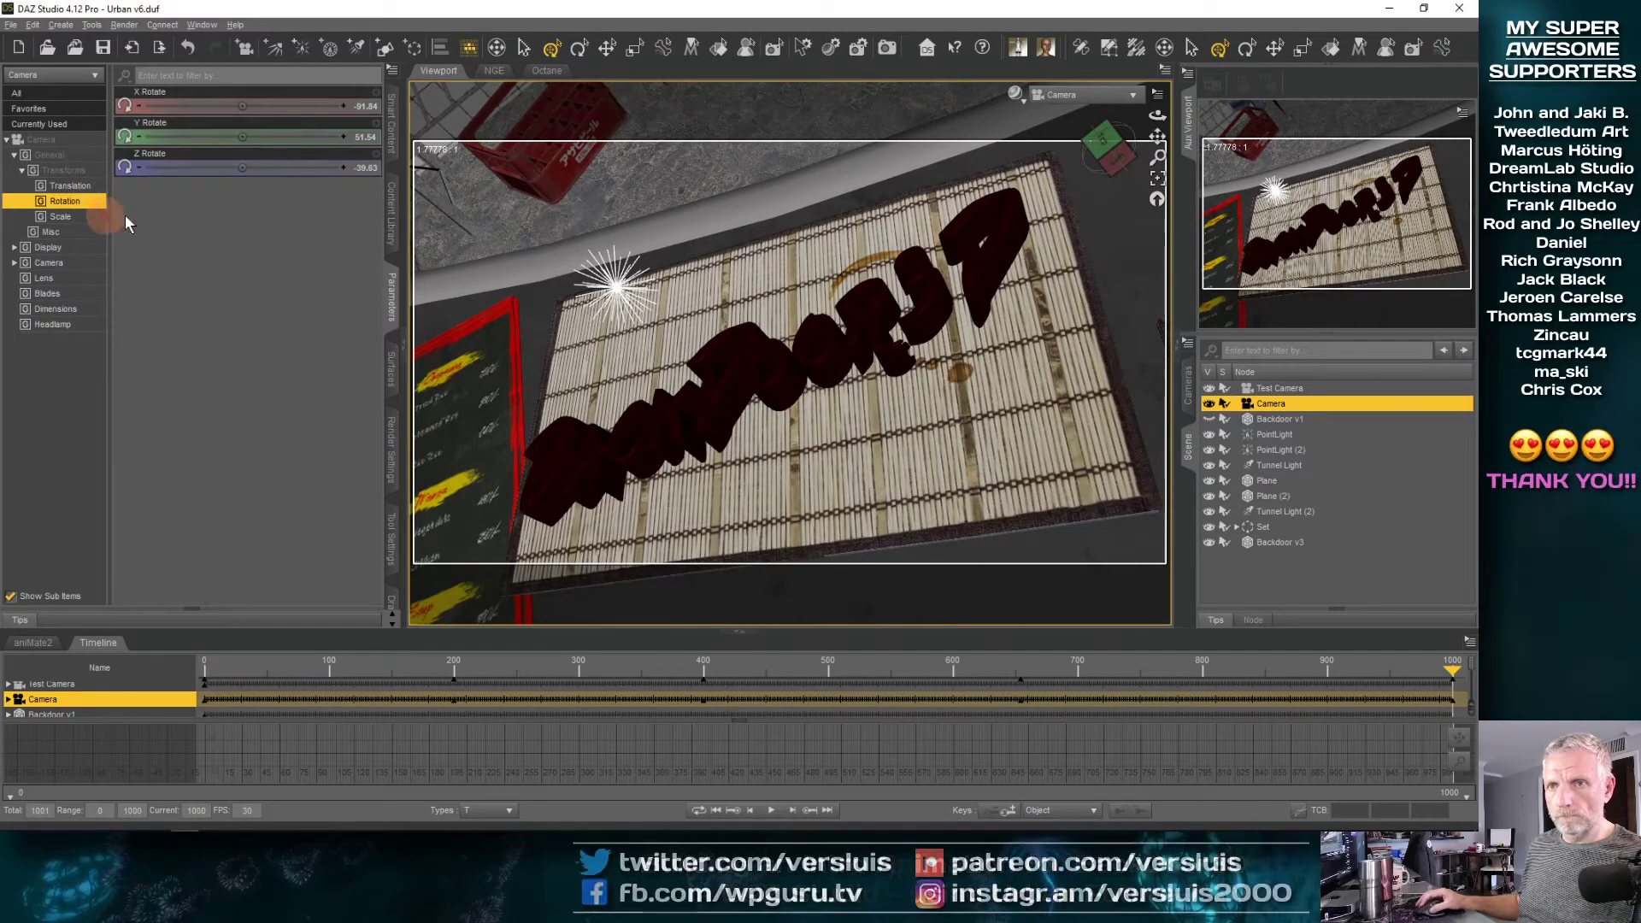
pyautogui.moveTo(240, 167); pyautogui.dragTo(238, 105)
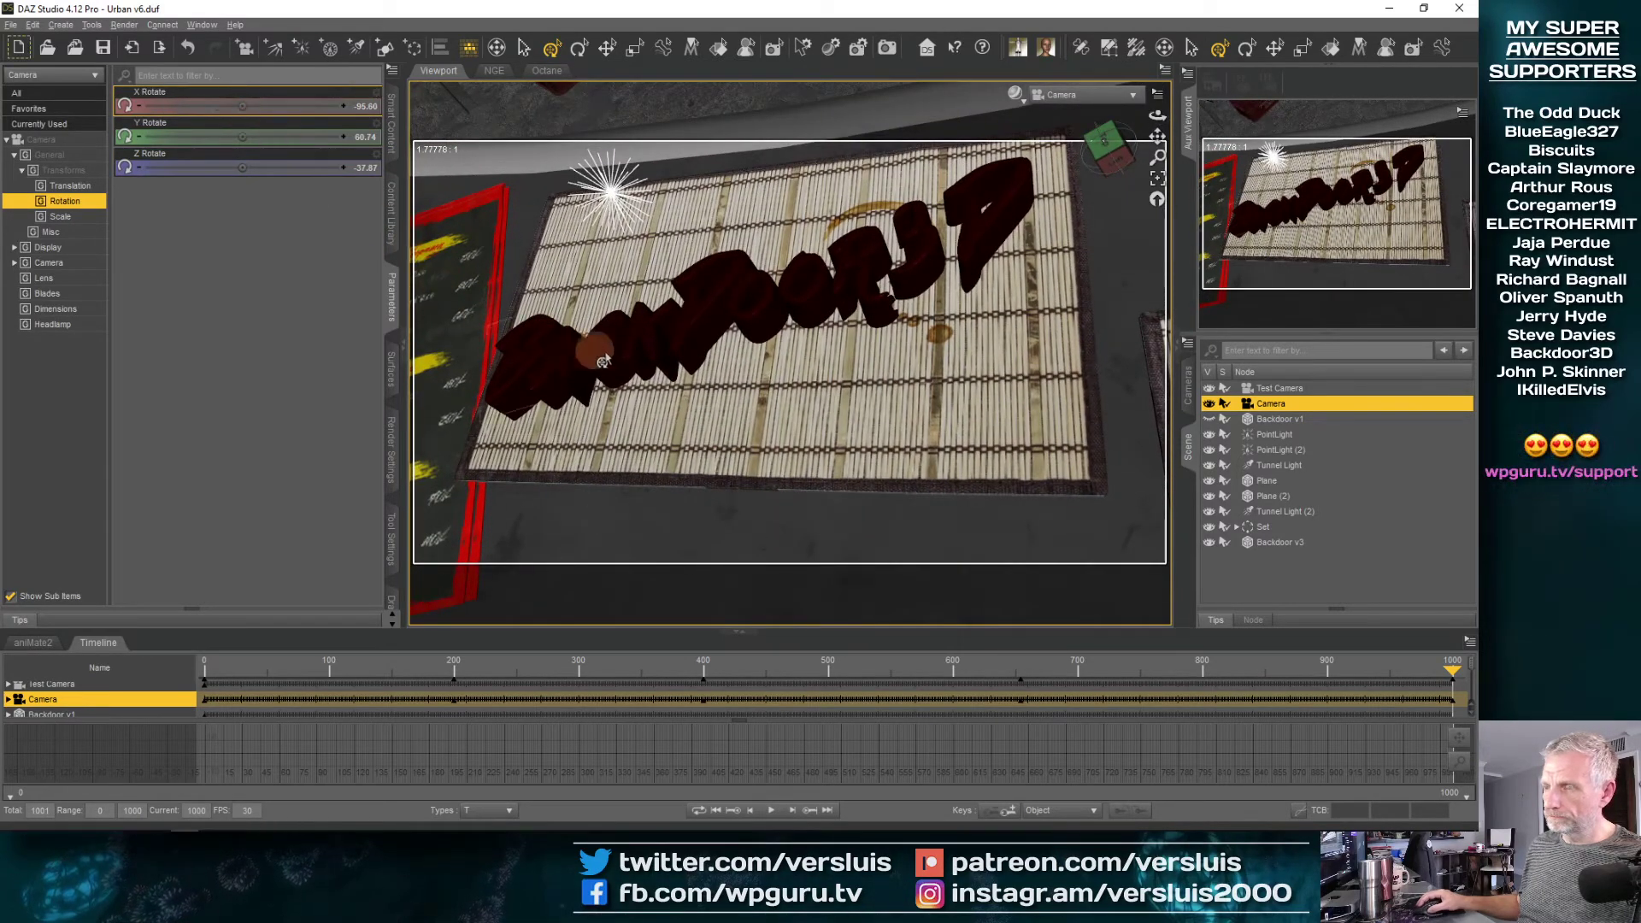
pyautogui.moveTo(604, 361); pyautogui.dragTo(463, 317)
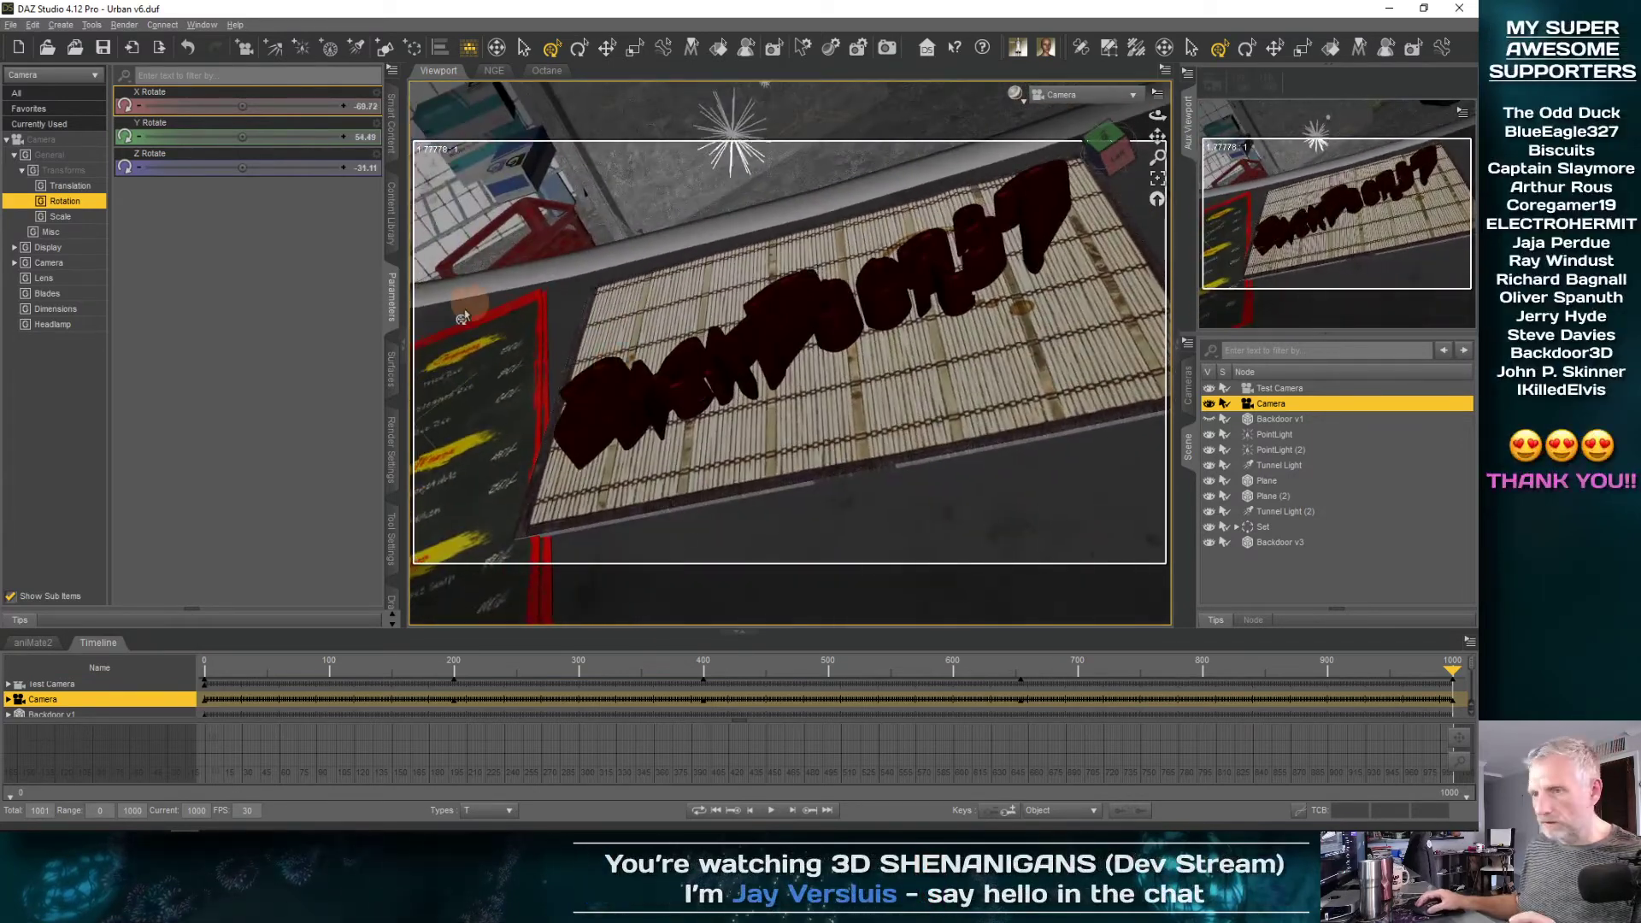
# Set the Universal tool to use local coordinates
pyautogui.click(394, 540)
pyautogui.click(238, 98)
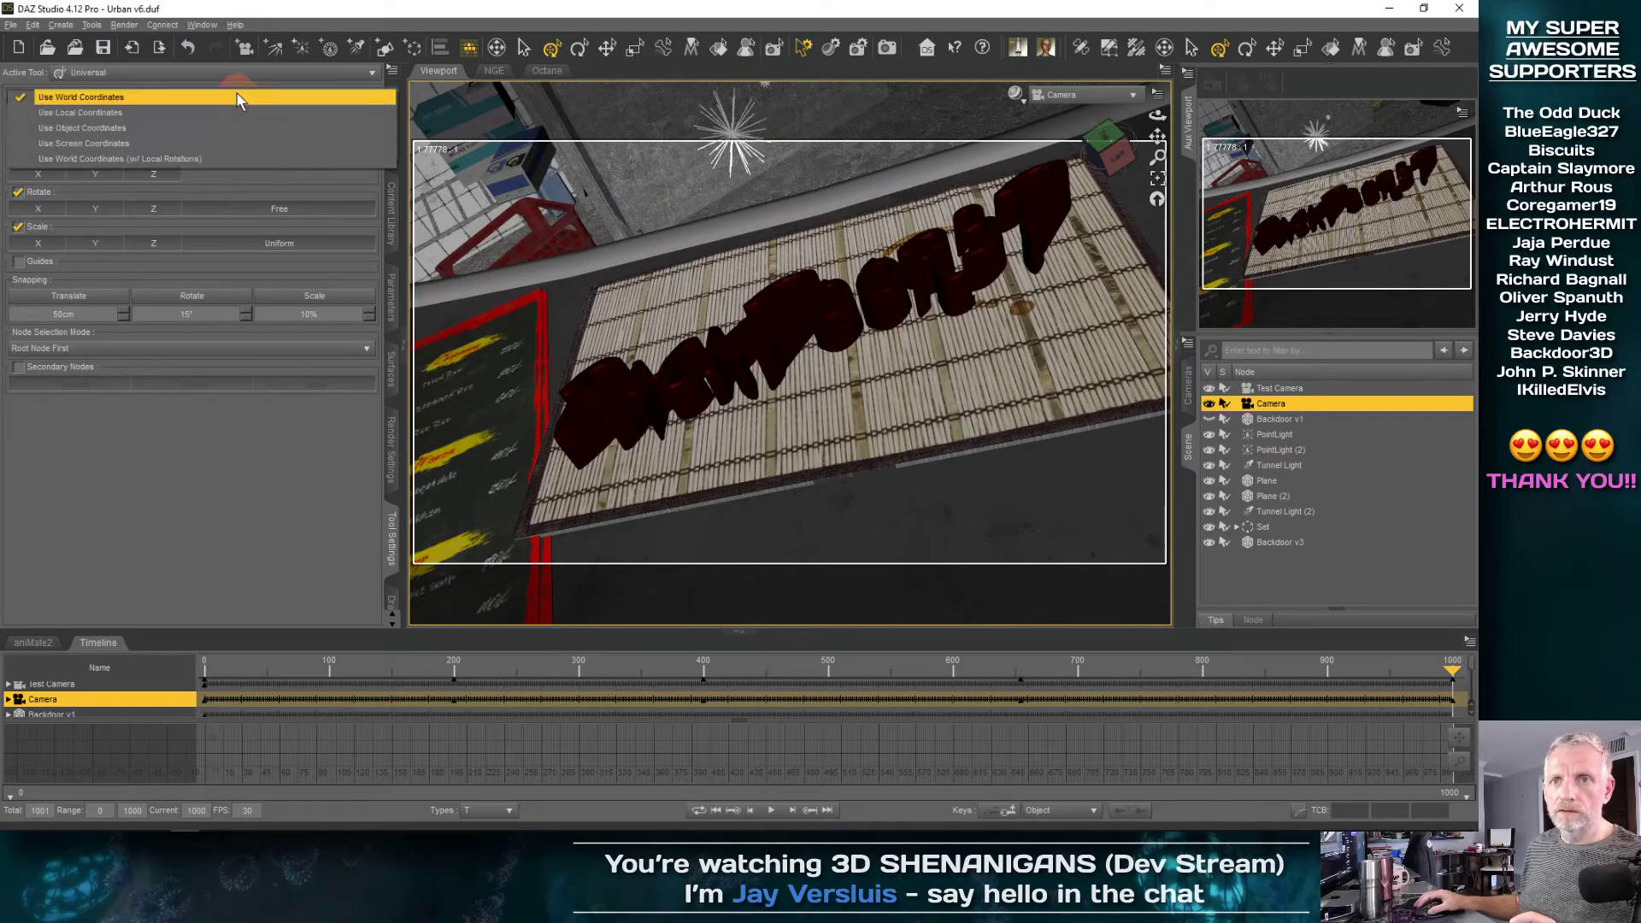
pyautogui.click(222, 109)
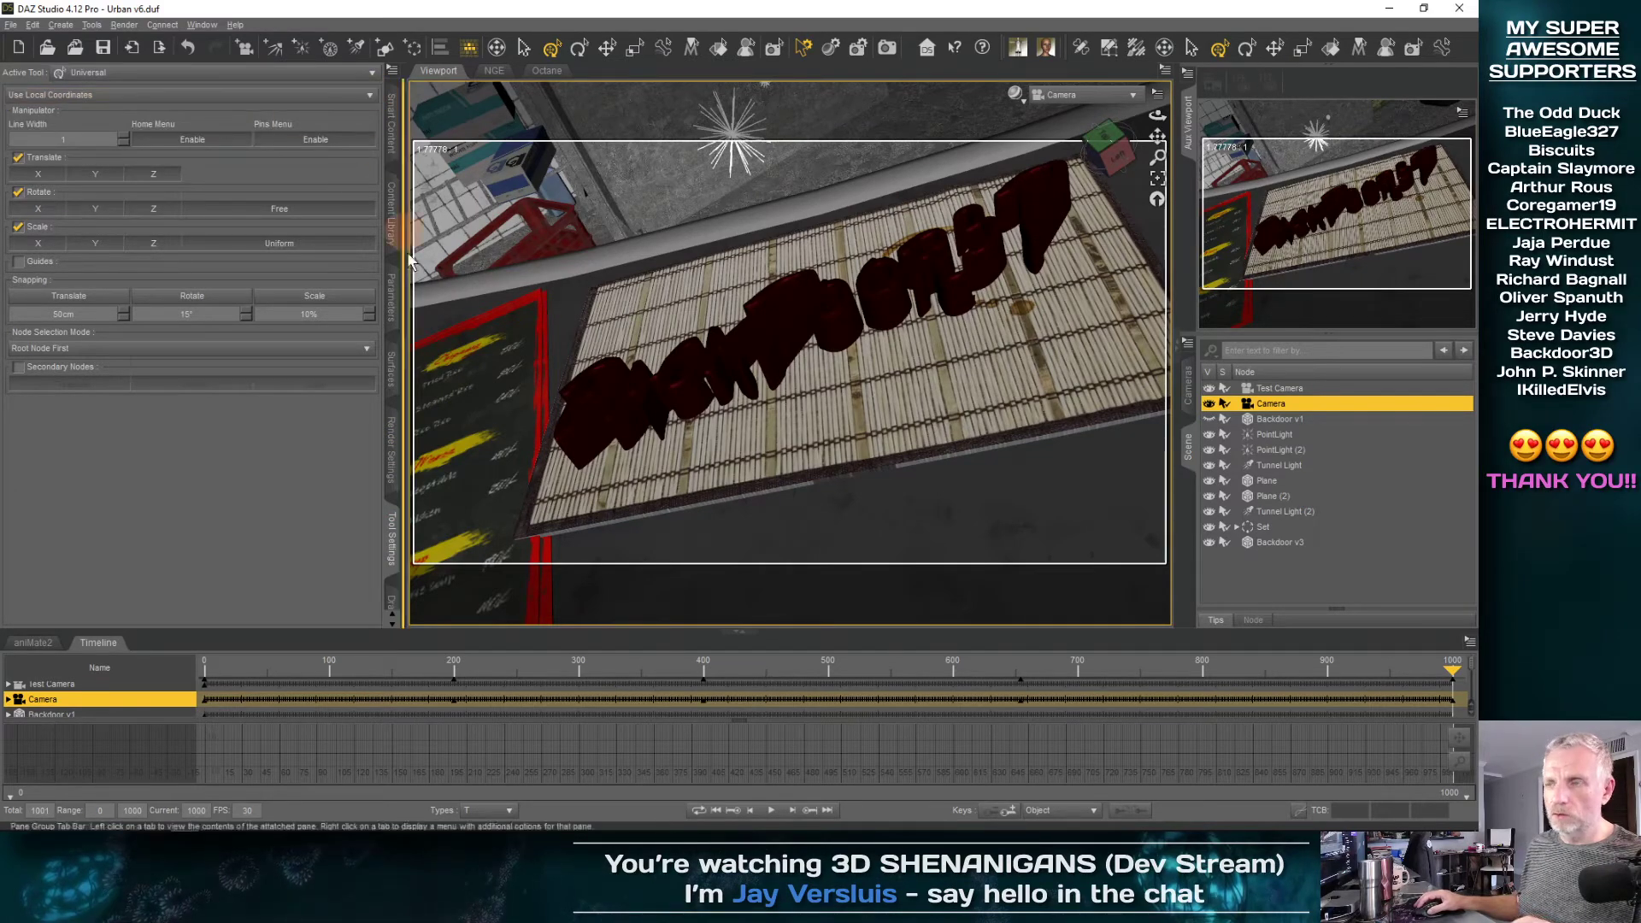
# Orbit and roll the Camera around the lettering to about X -77.5, Y 56, Z -29 degrees
pyautogui.moveTo(783, 421); pyautogui.dragTo(807, 389)
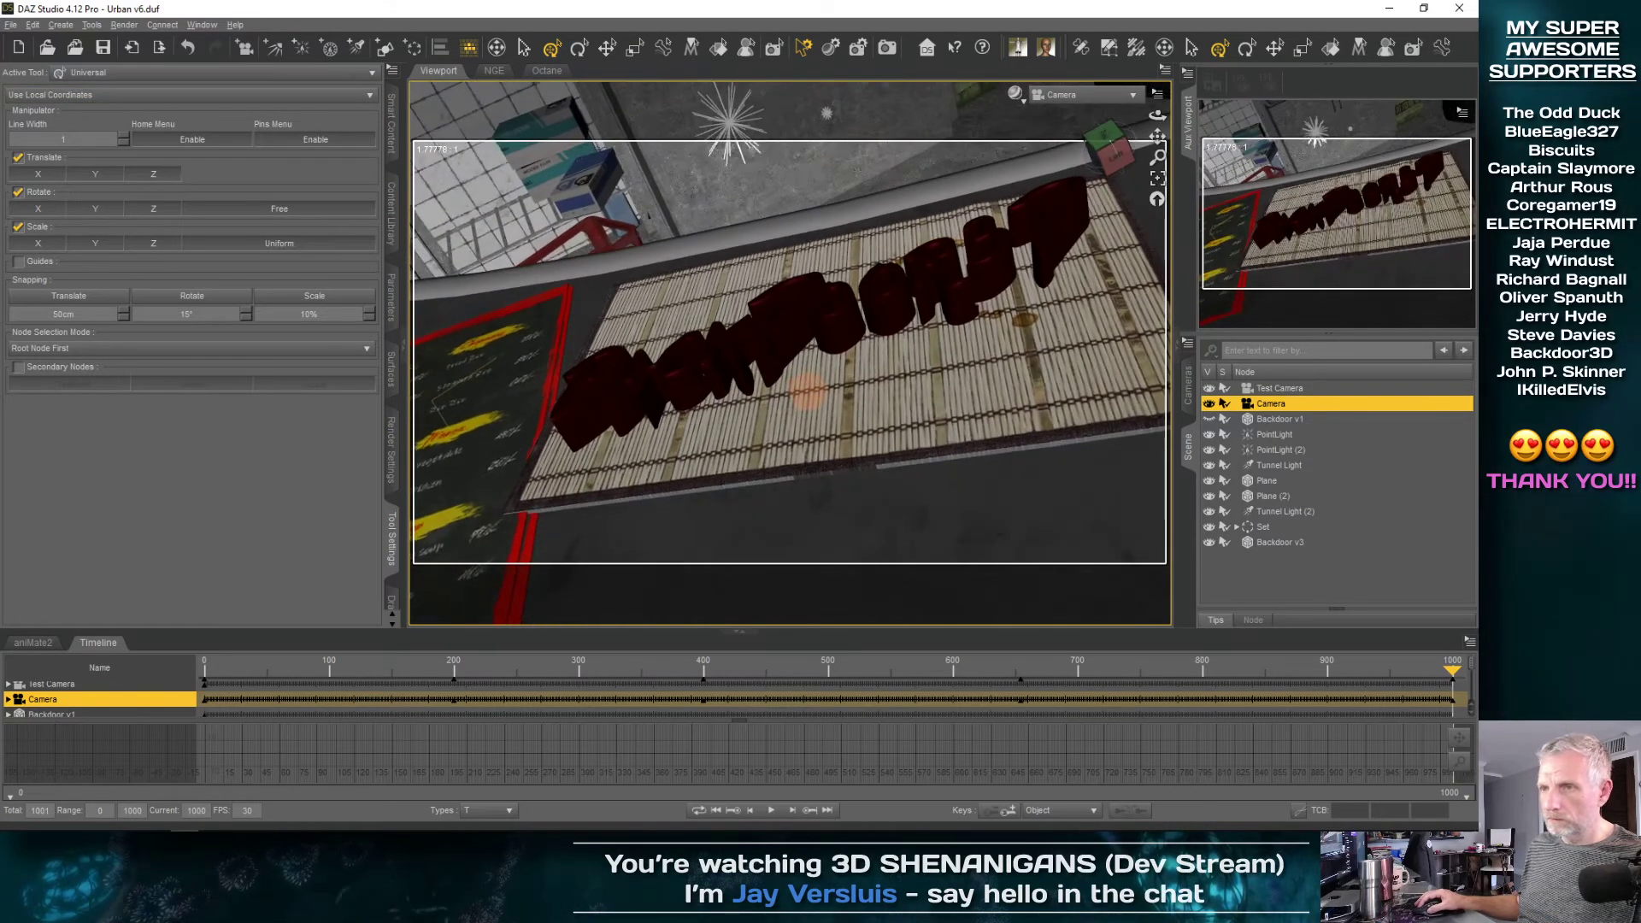
pyautogui.click(392, 303)
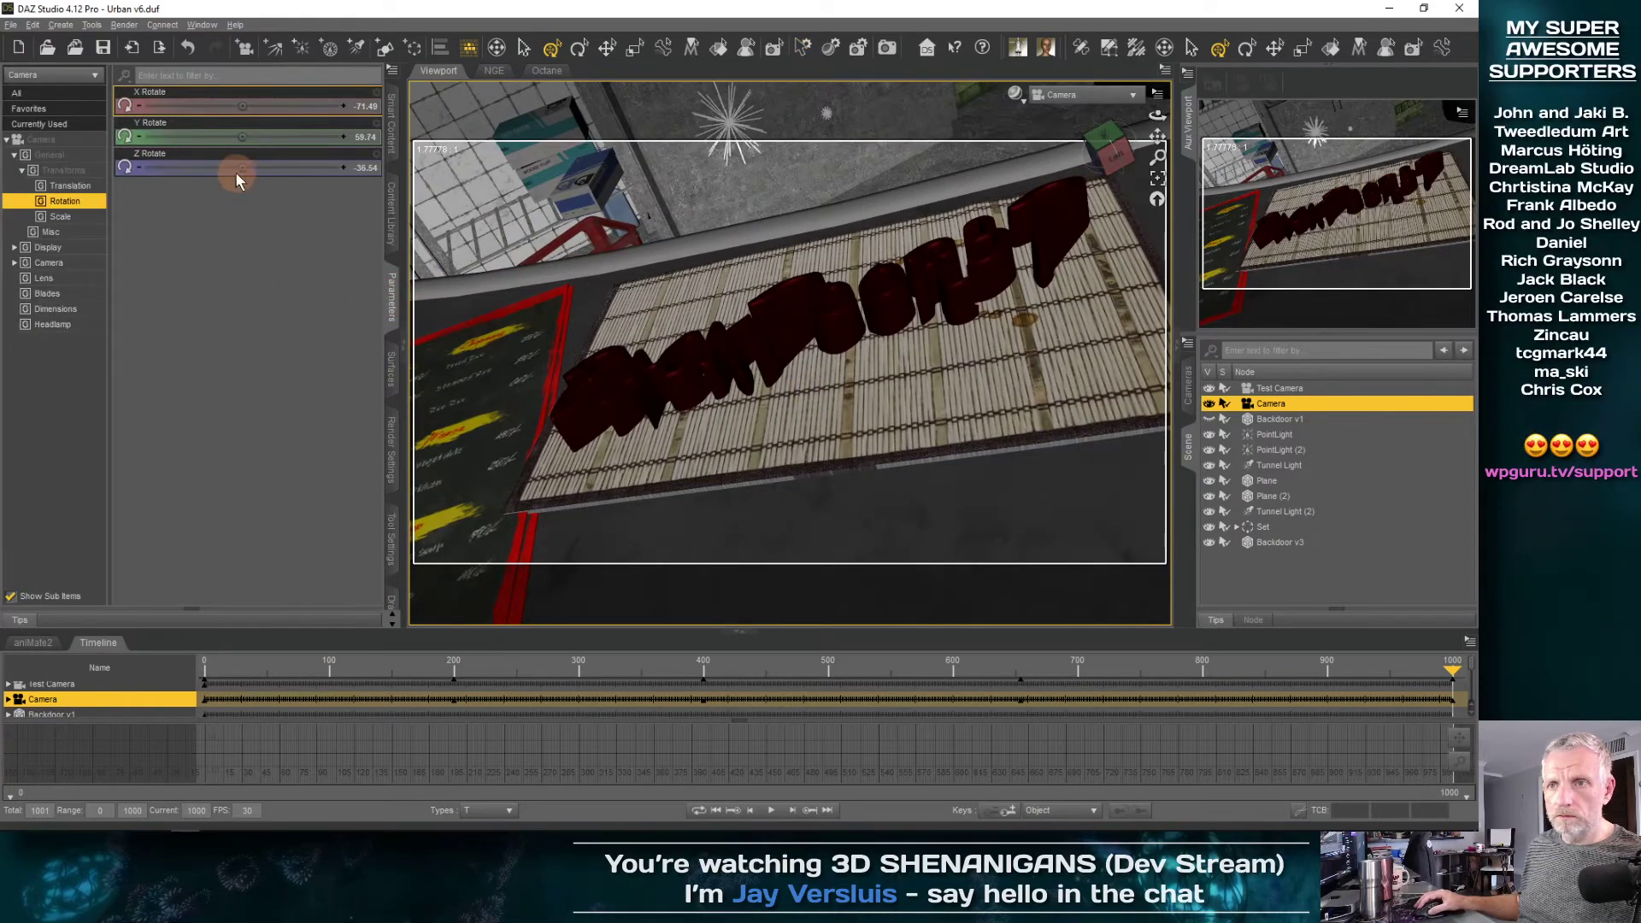
pyautogui.moveTo(245, 169); pyautogui.dragTo(245, 170)
pyautogui.keyDown('alt'); pyautogui.moveTo(605, 268); pyautogui.dragTo(742, 297); pyautogui.keyUp('alt')
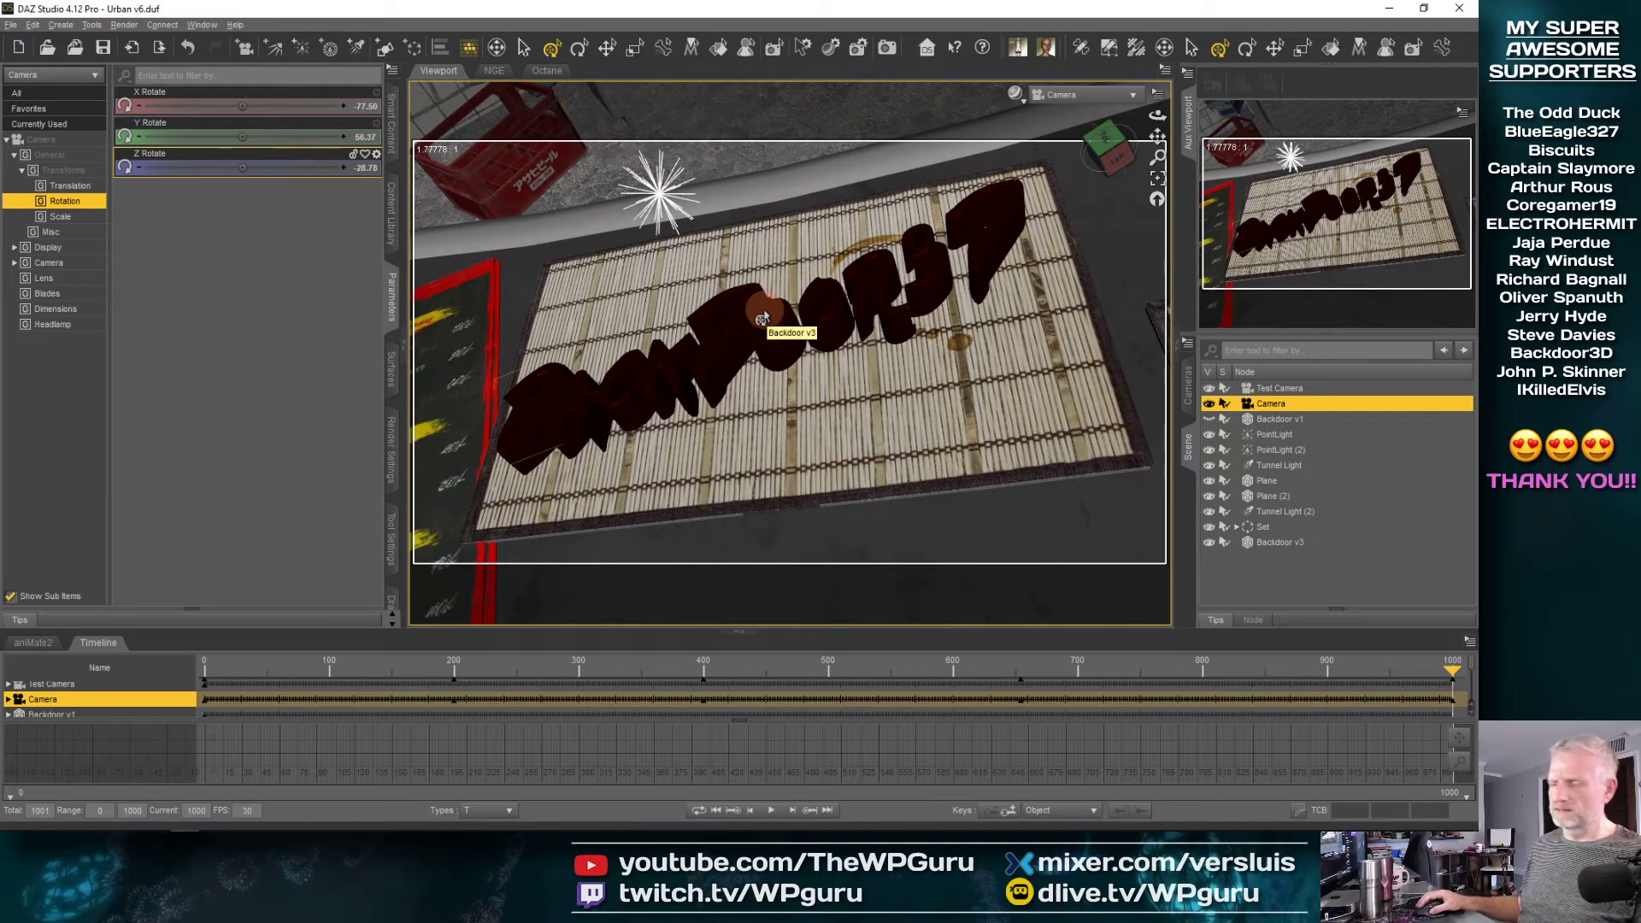
# In Perspective View, rotate the Camera above the counter to about Y 73 and Z -17 degrees to level the lettering
pyautogui.click(1118, 95)
pyautogui.click(1111, 106)
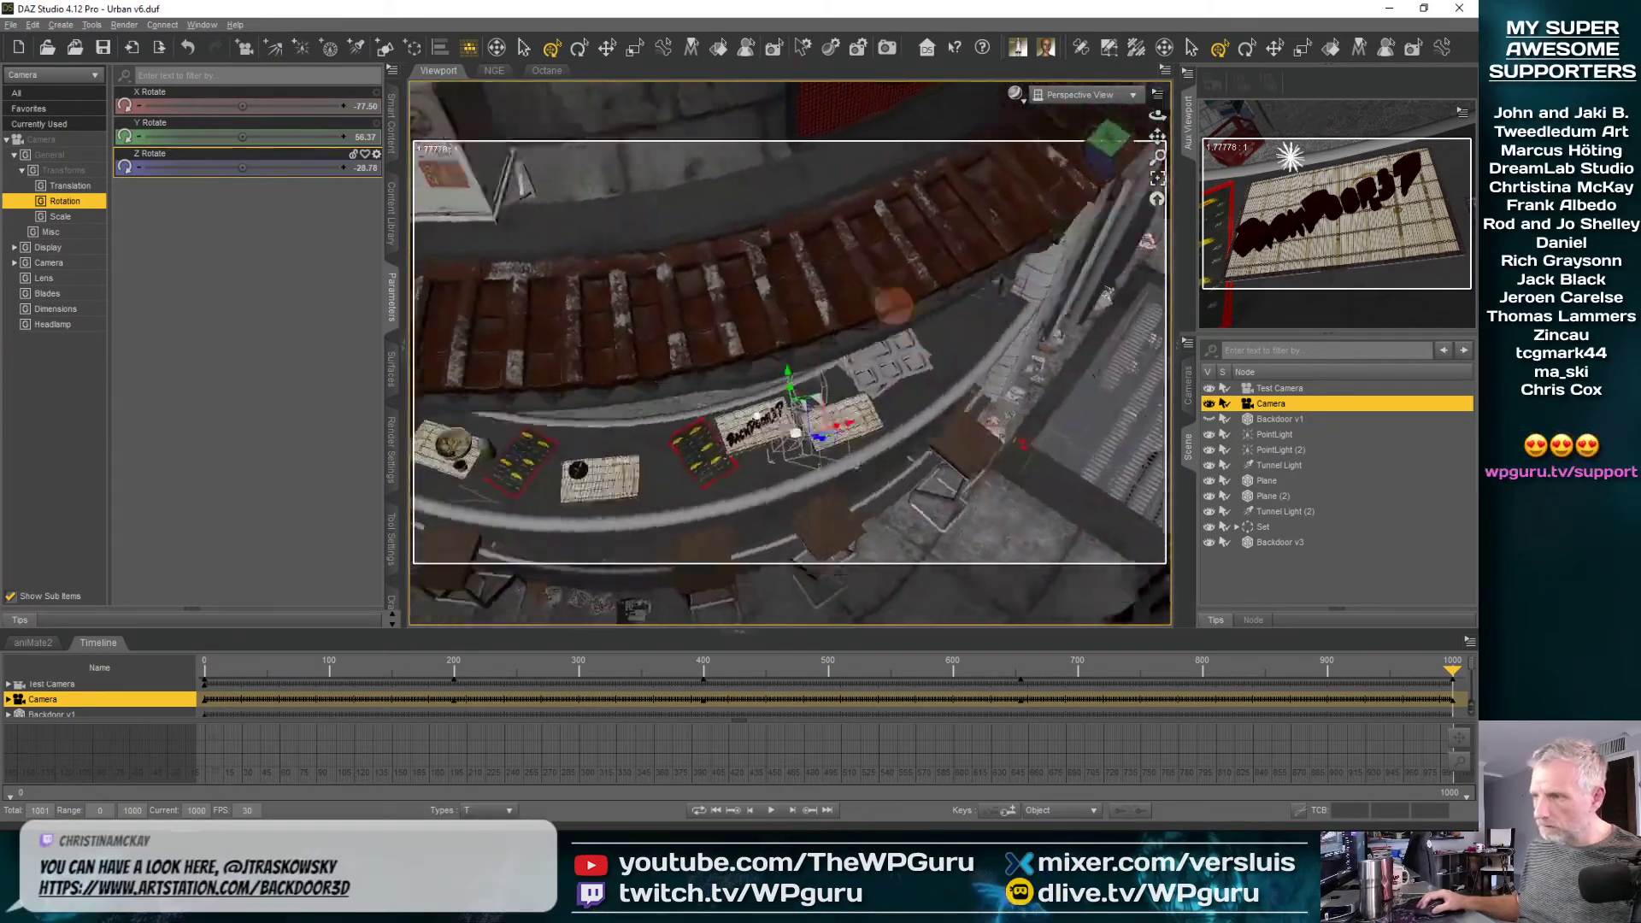
pyautogui.keyDown('ctrl'); pyautogui.keyDown('alt'); pyautogui.moveTo(902, 315); pyautogui.dragTo(901, 314); pyautogui.keyUp('alt'); pyautogui.keyUp('ctrl')
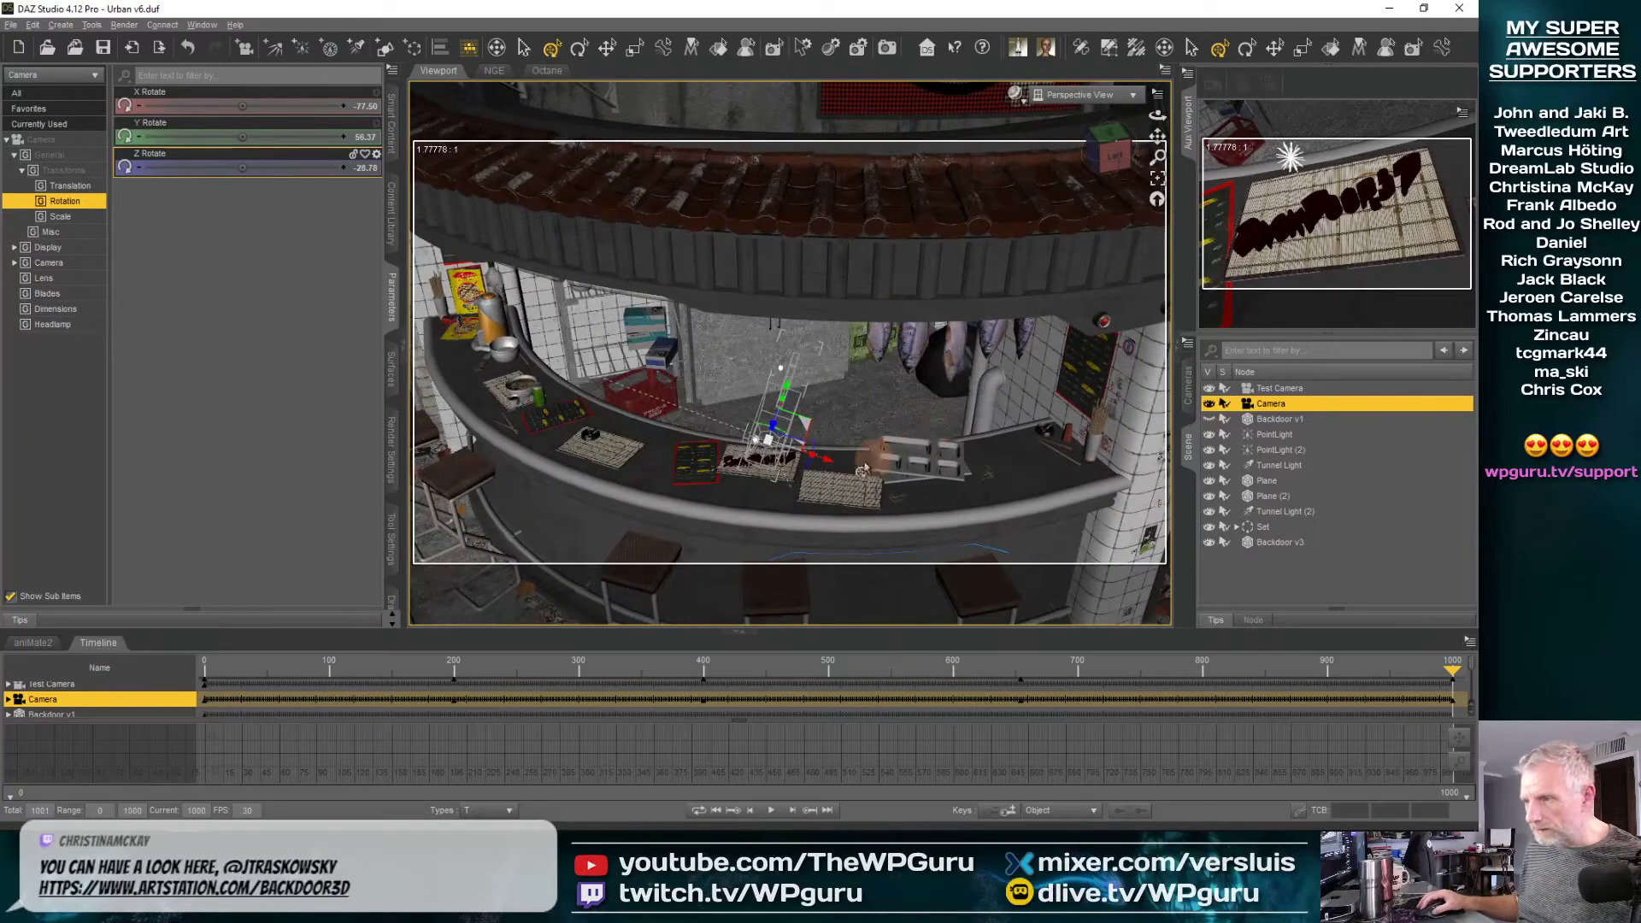
pyautogui.moveTo(803, 474); pyautogui.dragTo(814, 453)
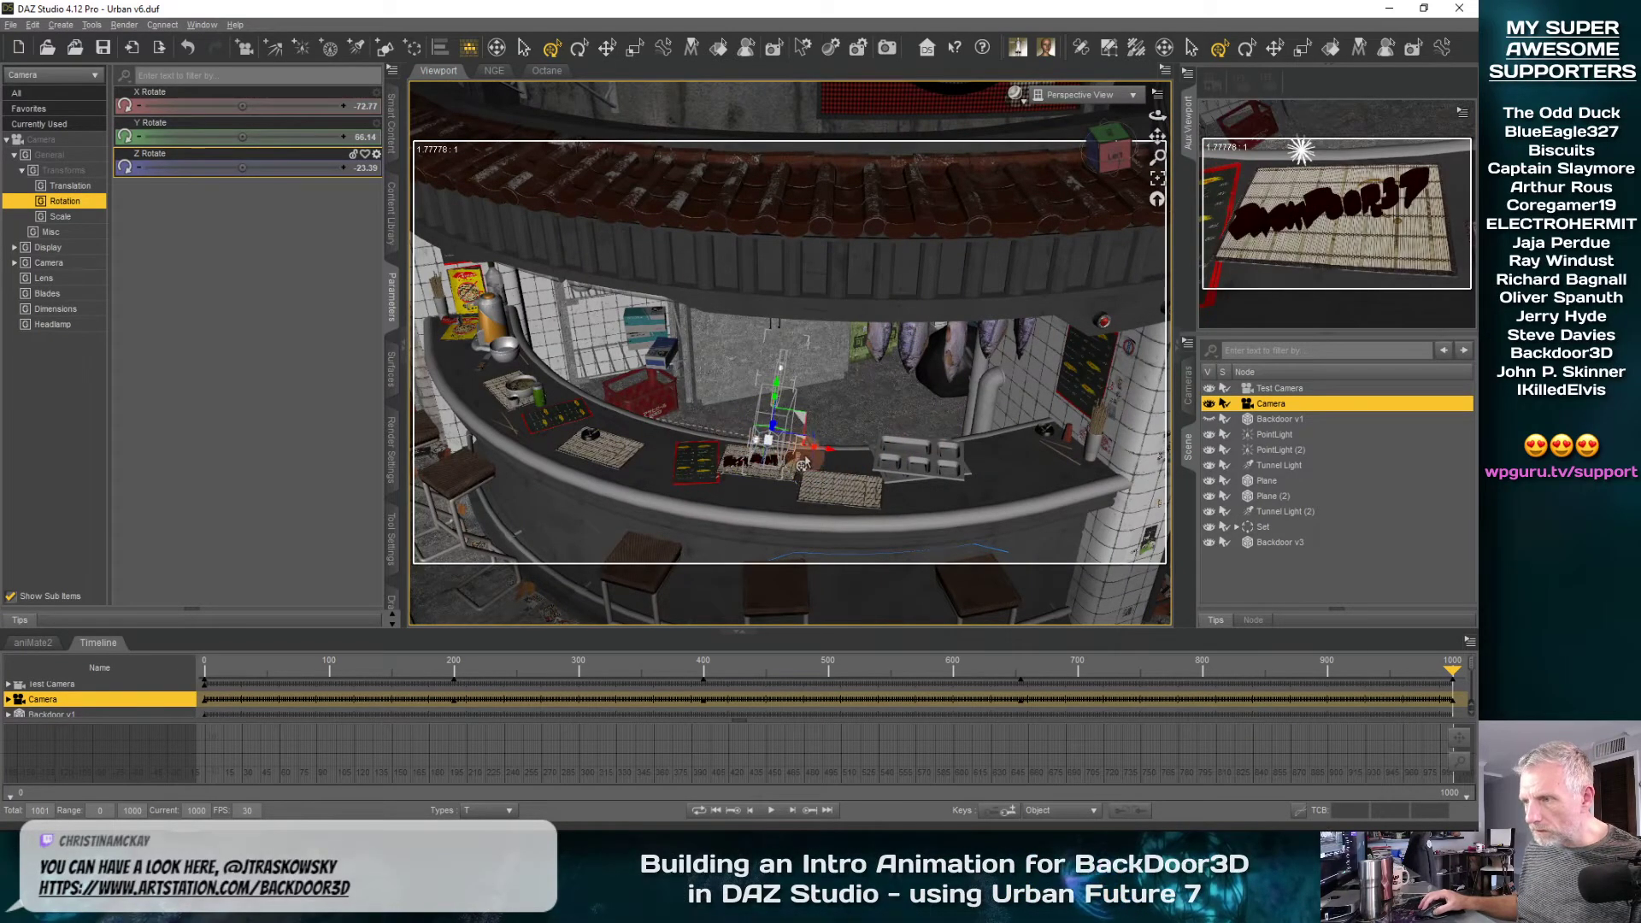
pyautogui.moveTo(809, 464)
pyautogui.mouseDown()
pyautogui.moveTo(804, 479)
pyautogui.moveTo(812, 444)
pyautogui.mouseUp()
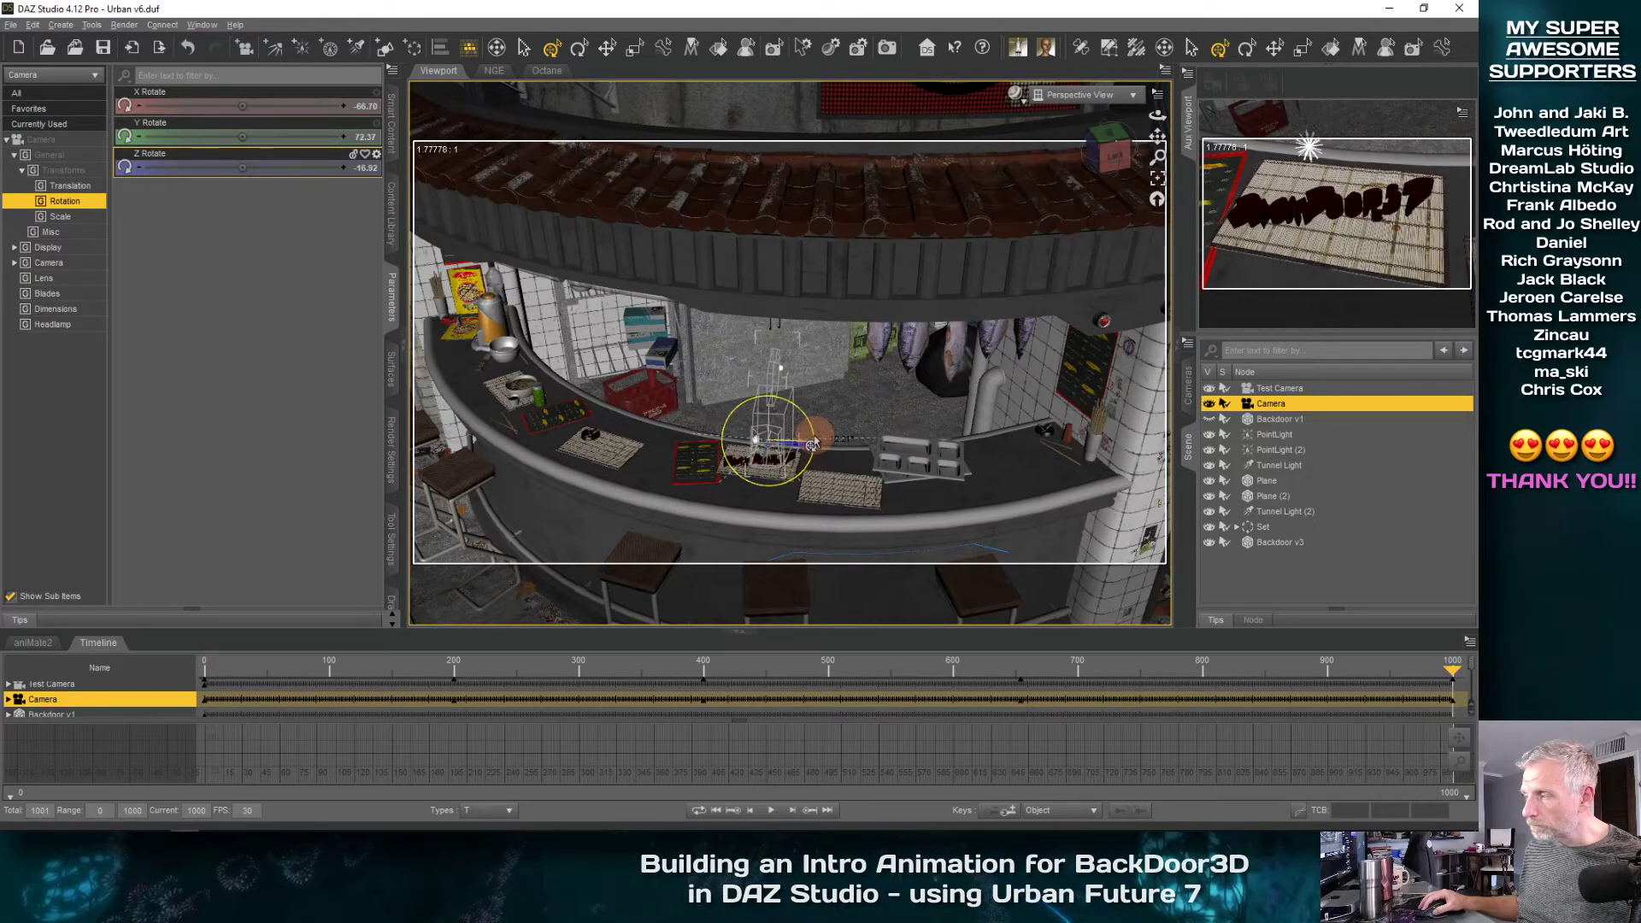
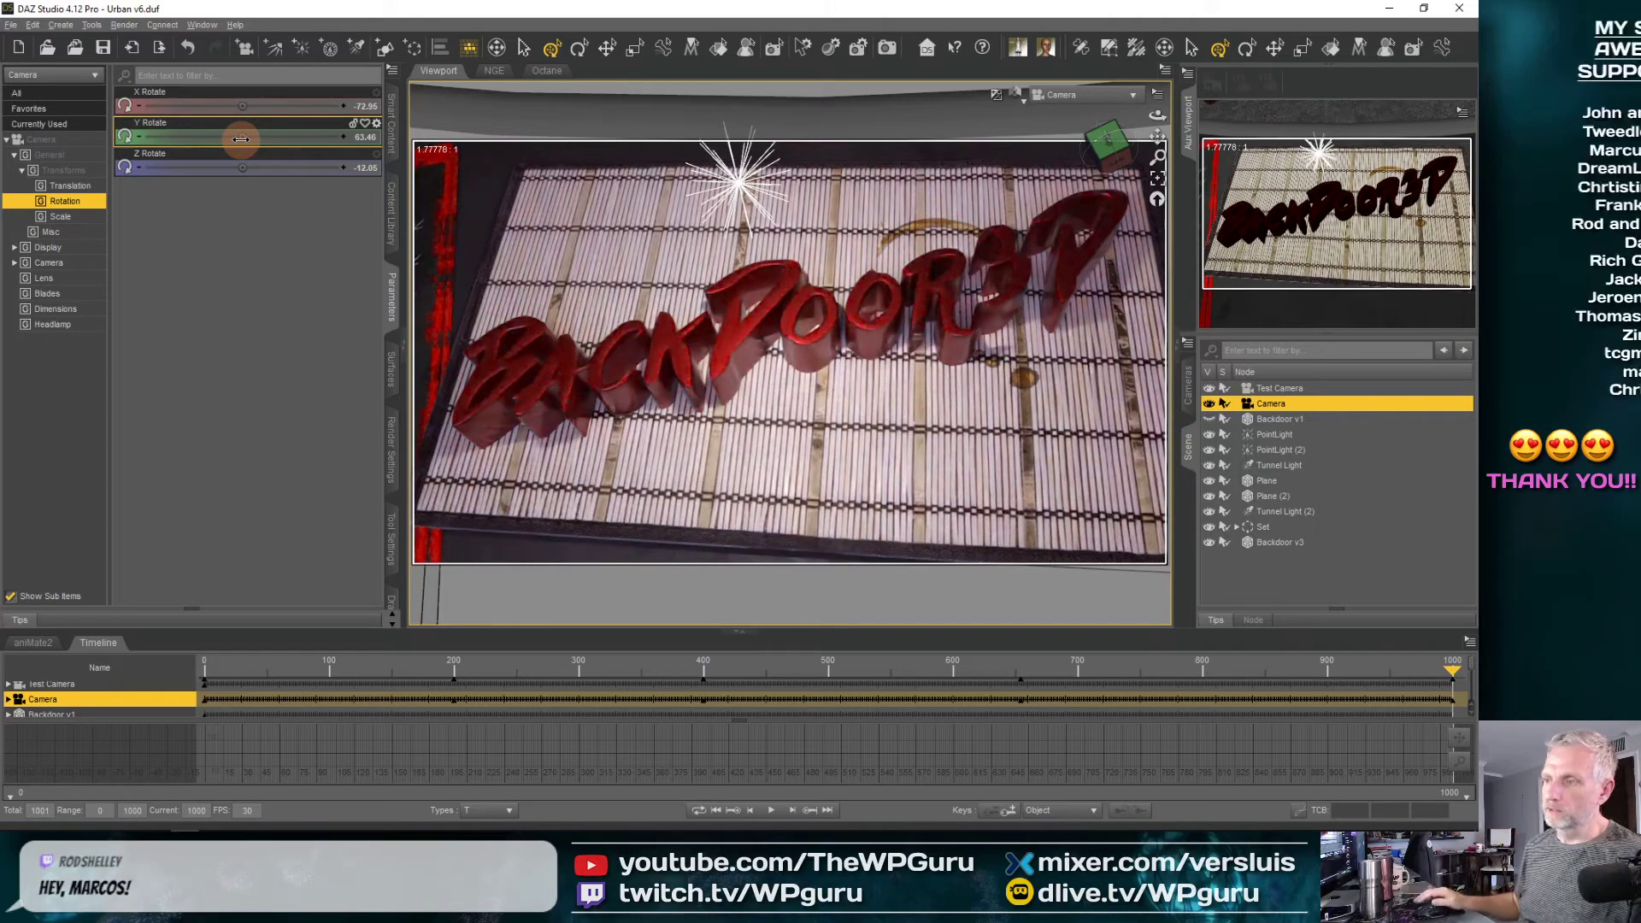
# Rotate the Backdoor v3 lettering to about Y 67.65 degrees at frame 1000 and save the scene
pyautogui.click(1292, 542)
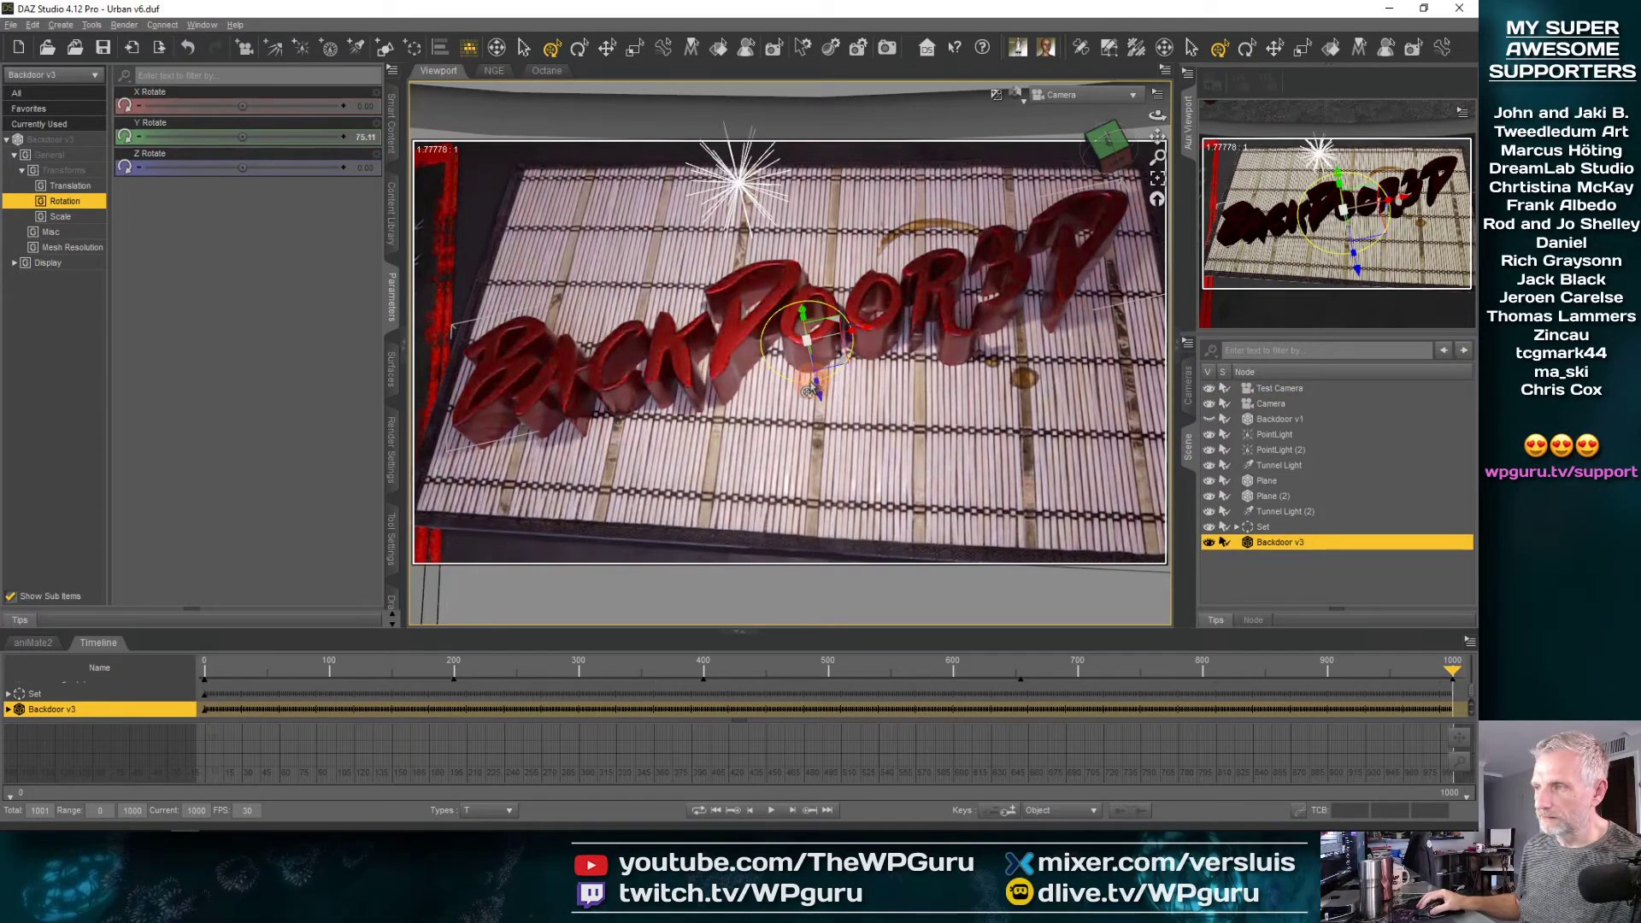
pyautogui.moveTo(810, 386); pyautogui.dragTo(808, 383)
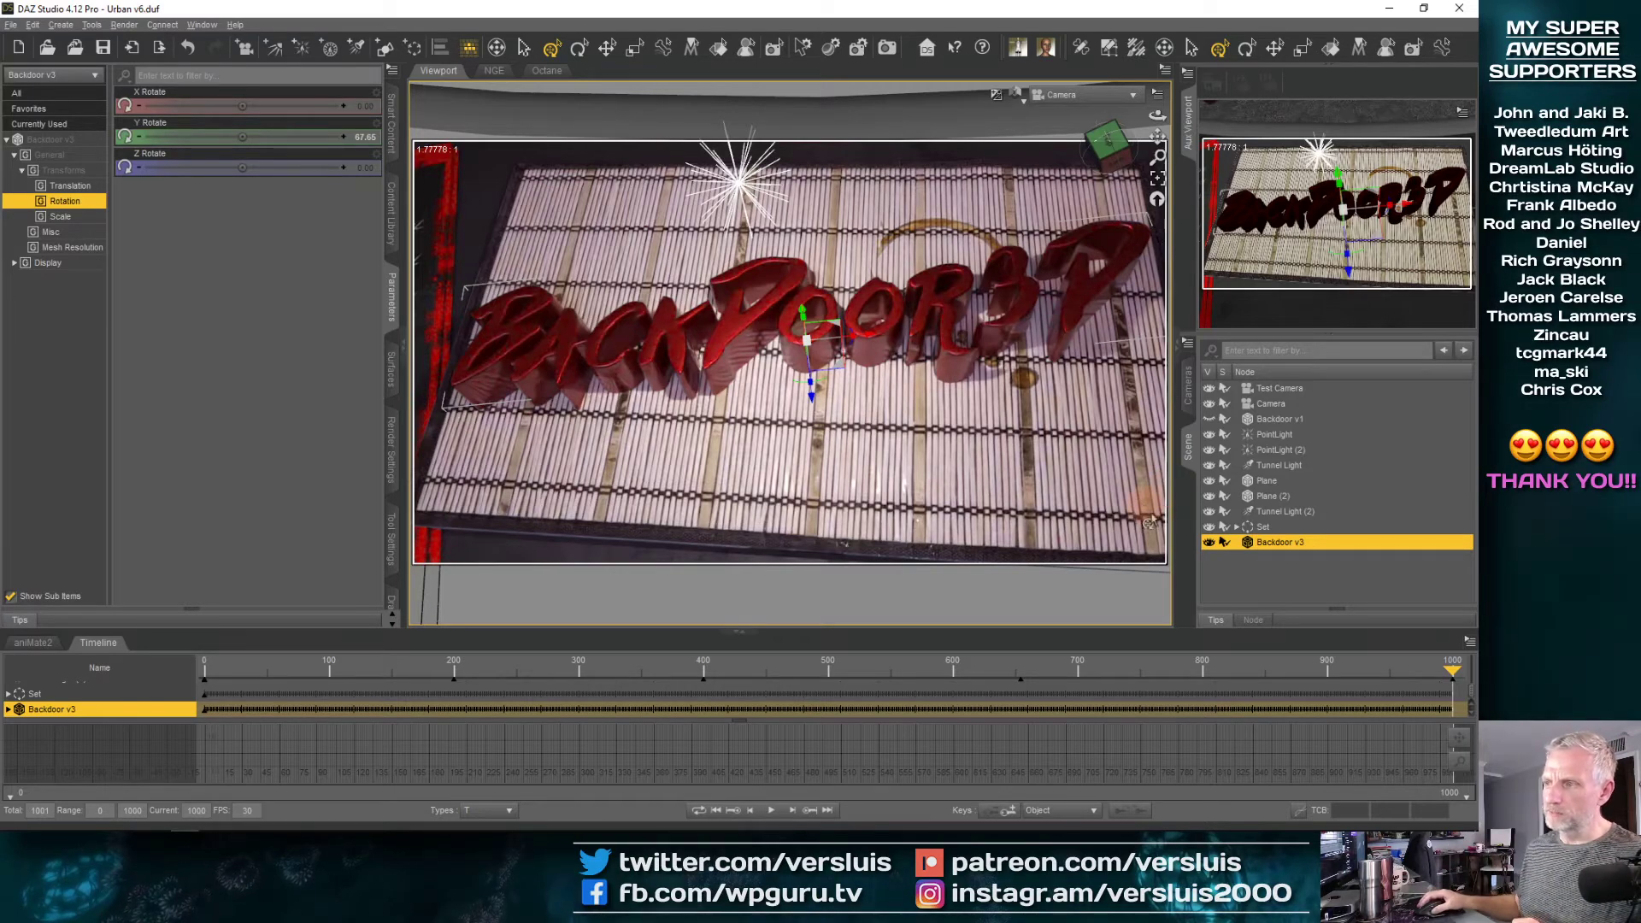
pyautogui.click(106, 48)
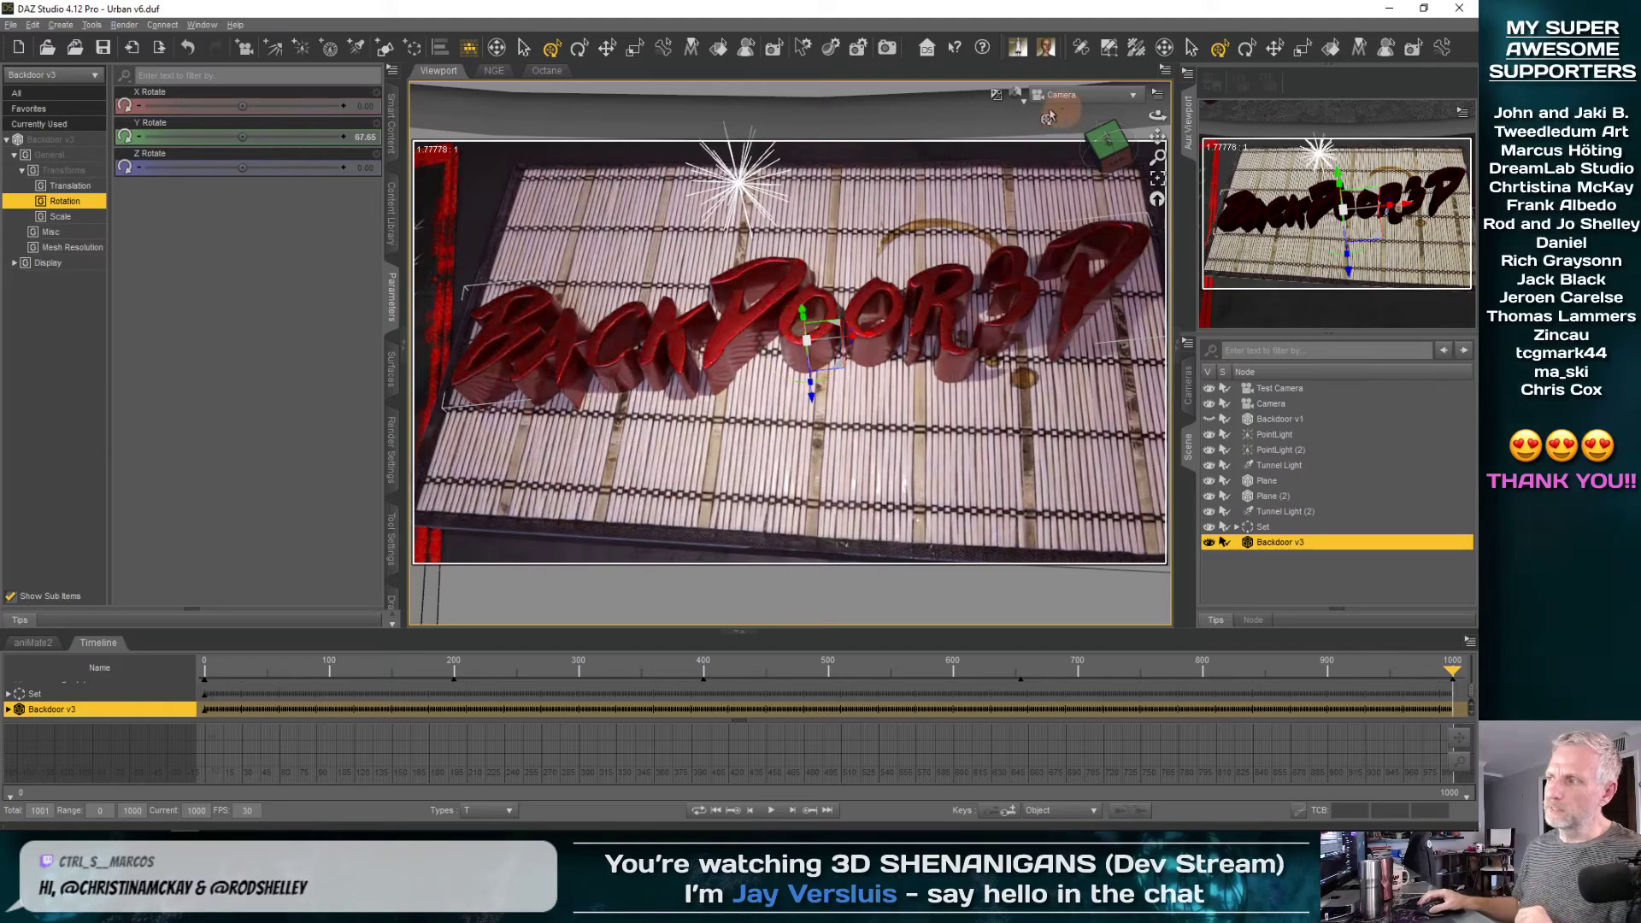
# Switch the main viewport to Texture Shaded and move the playhead back to frame 100
pyautogui.click(1019, 100)
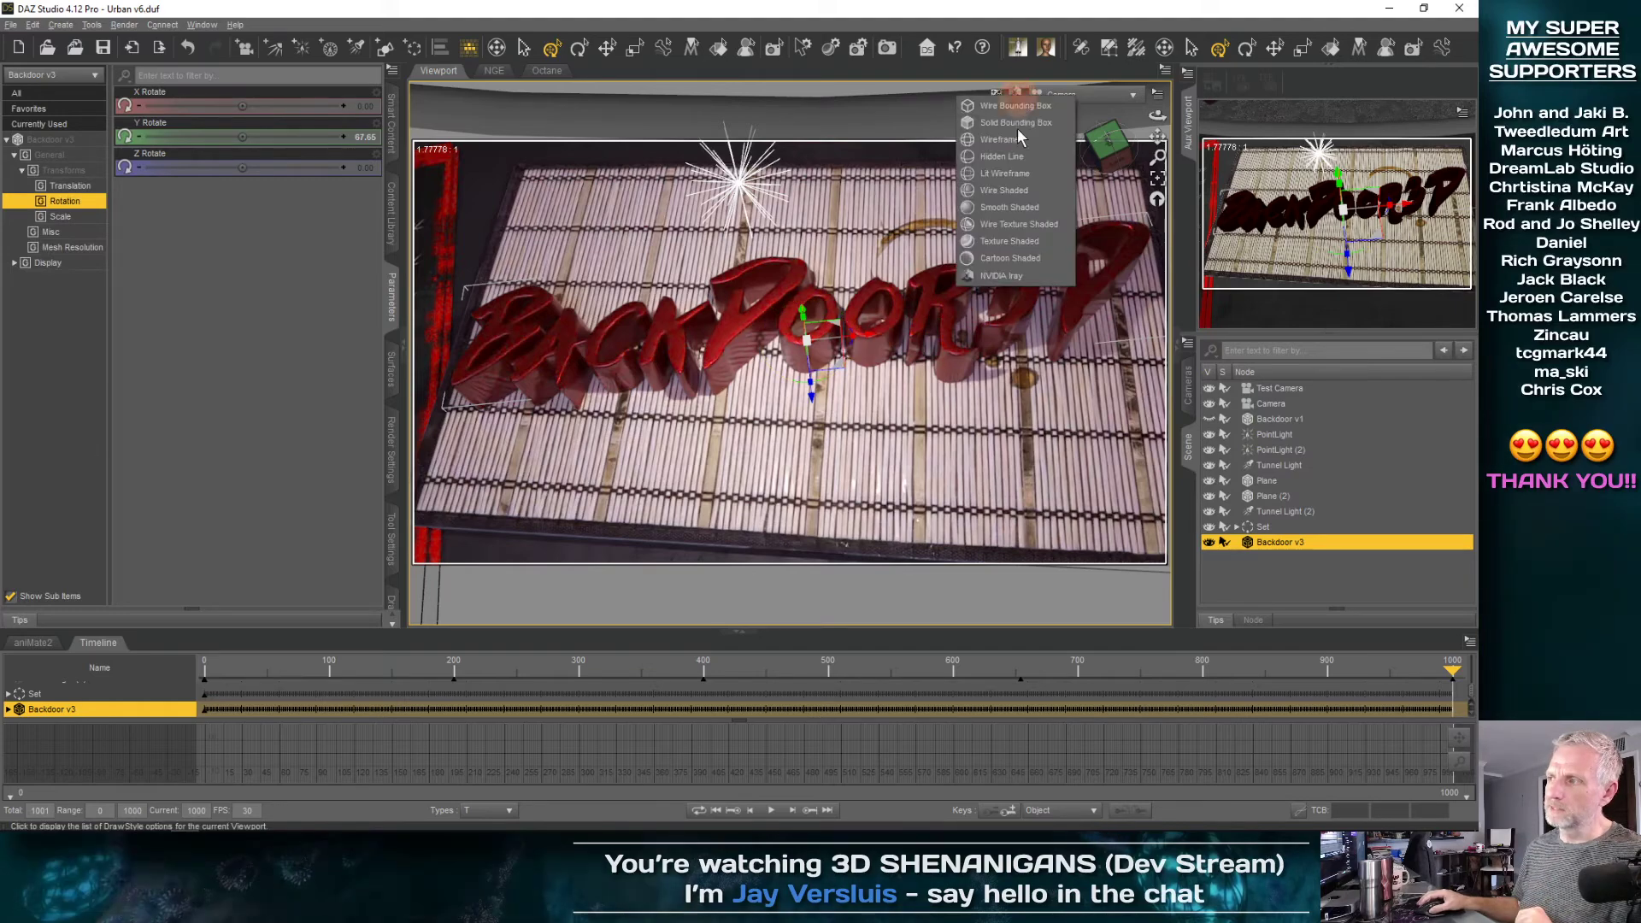
pyautogui.click(1017, 242)
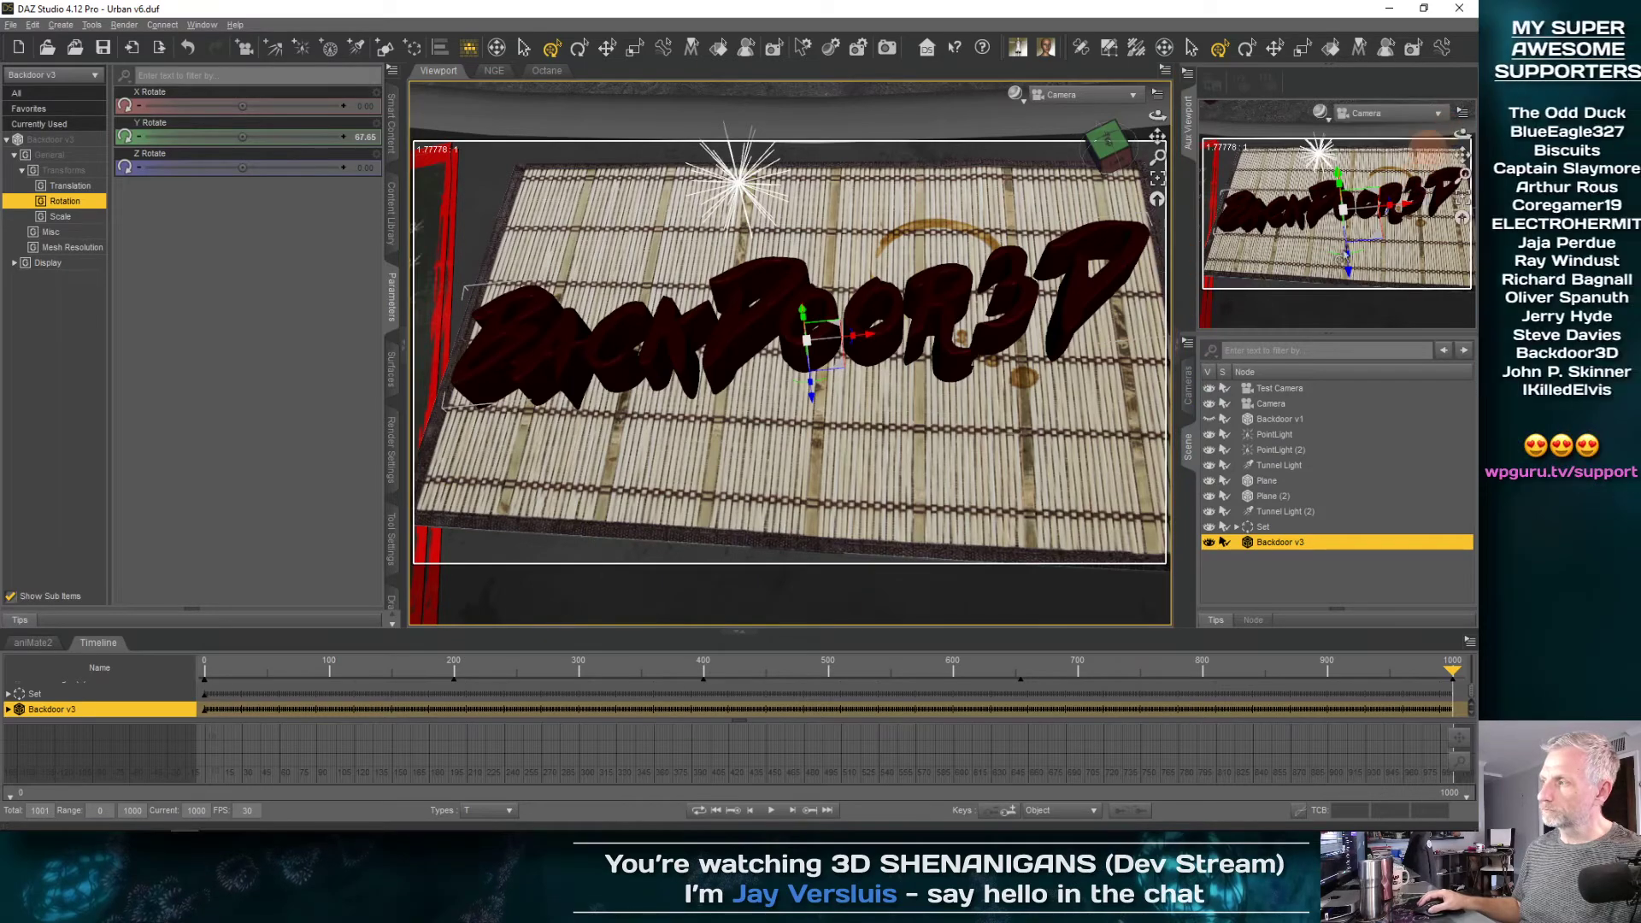
pyautogui.moveTo(1453, 673); pyautogui.dragTo(326, 702)
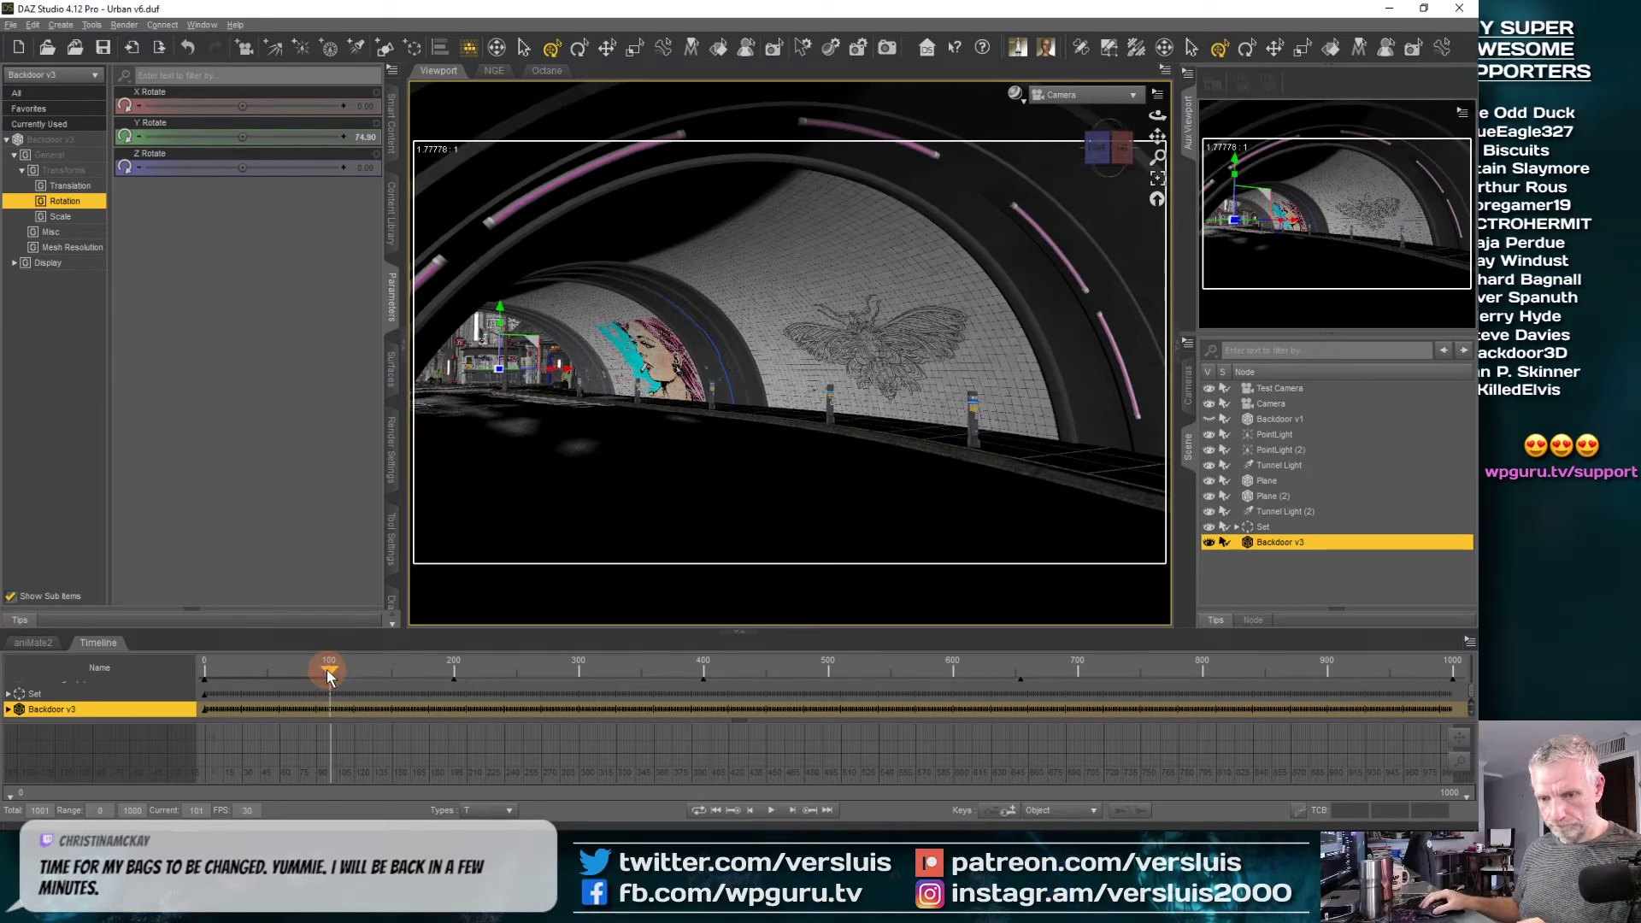
pyautogui.click(332, 675)
pyautogui.moveTo(330, 671); pyautogui.dragTo(326, 670)
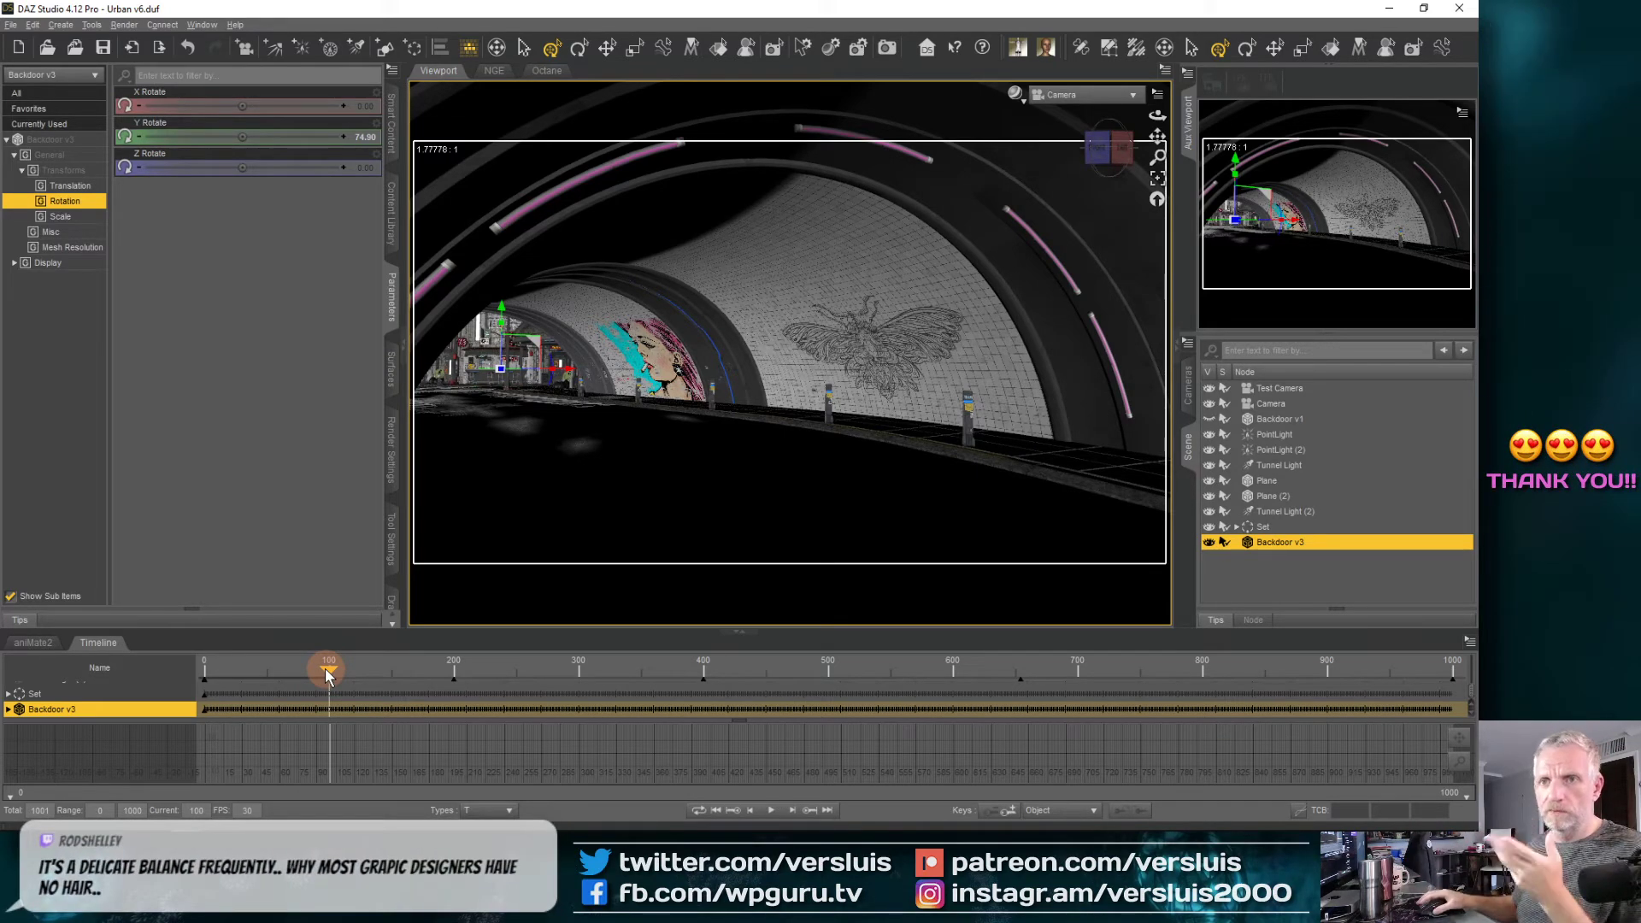
pyautogui.click(392, 547)
pyautogui.click(269, 75)
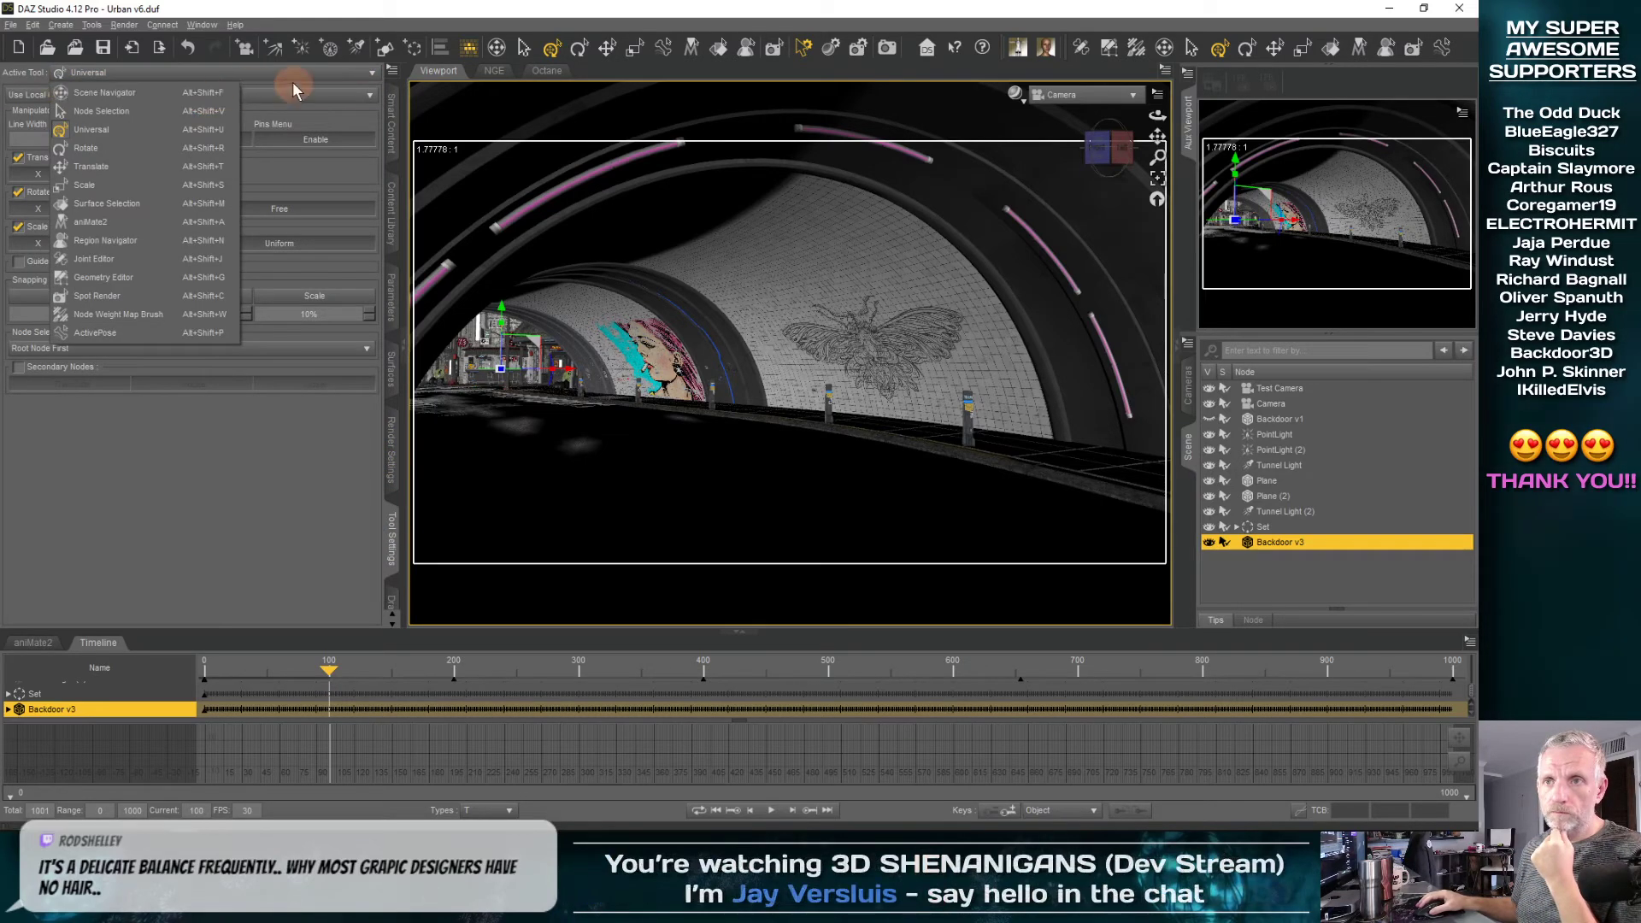
pyautogui.click(368, 604)
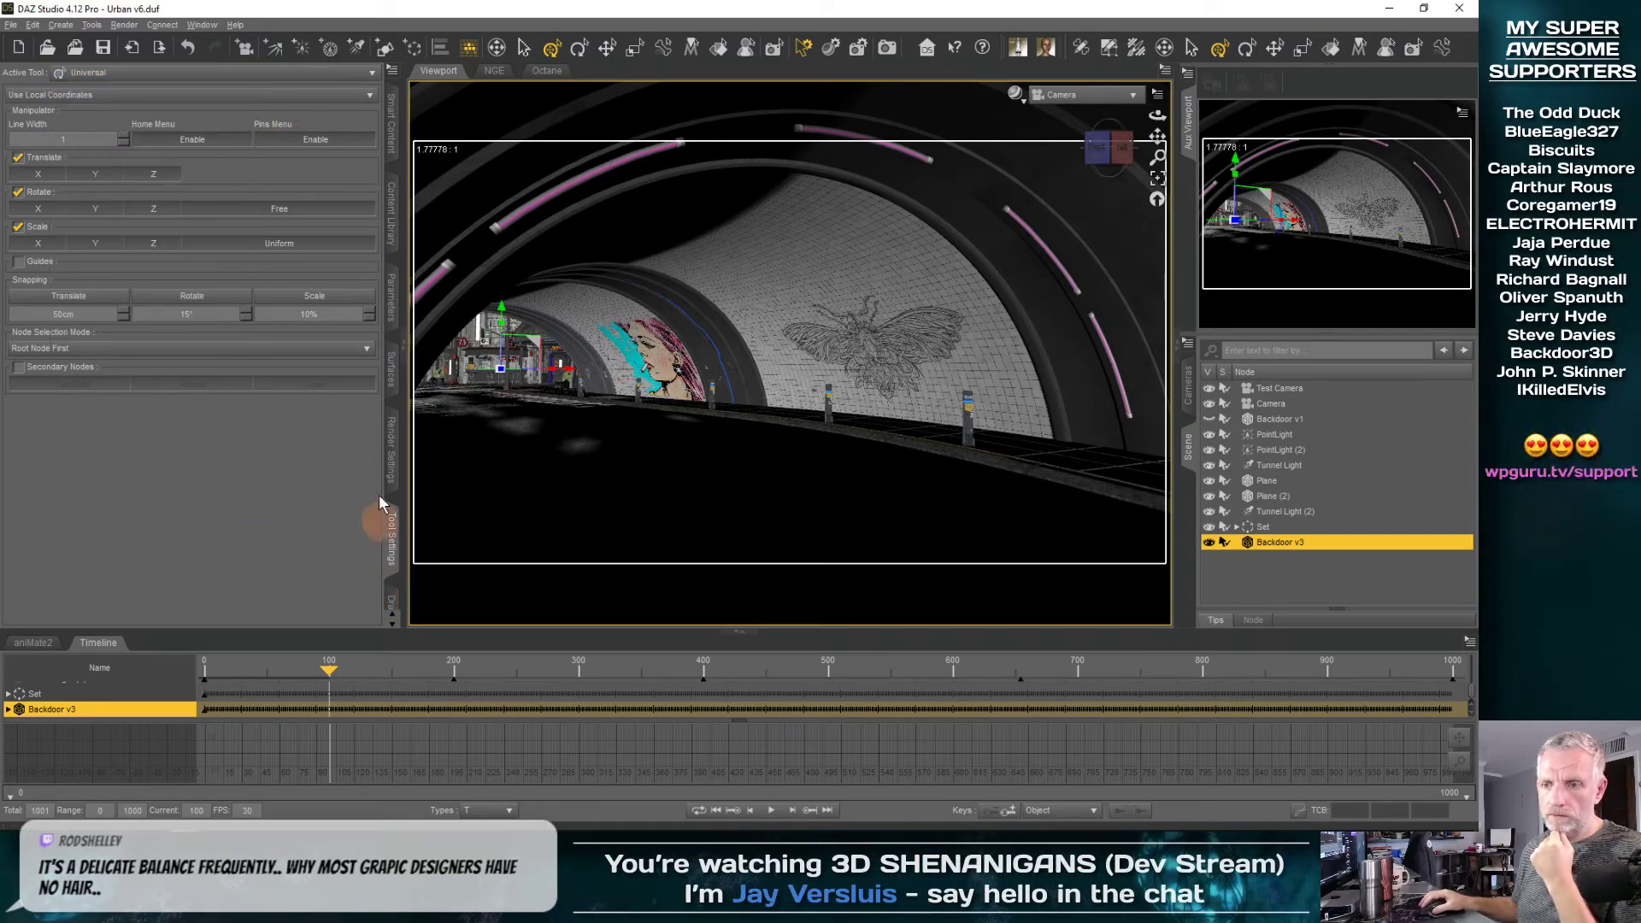
pyautogui.click(392, 295)
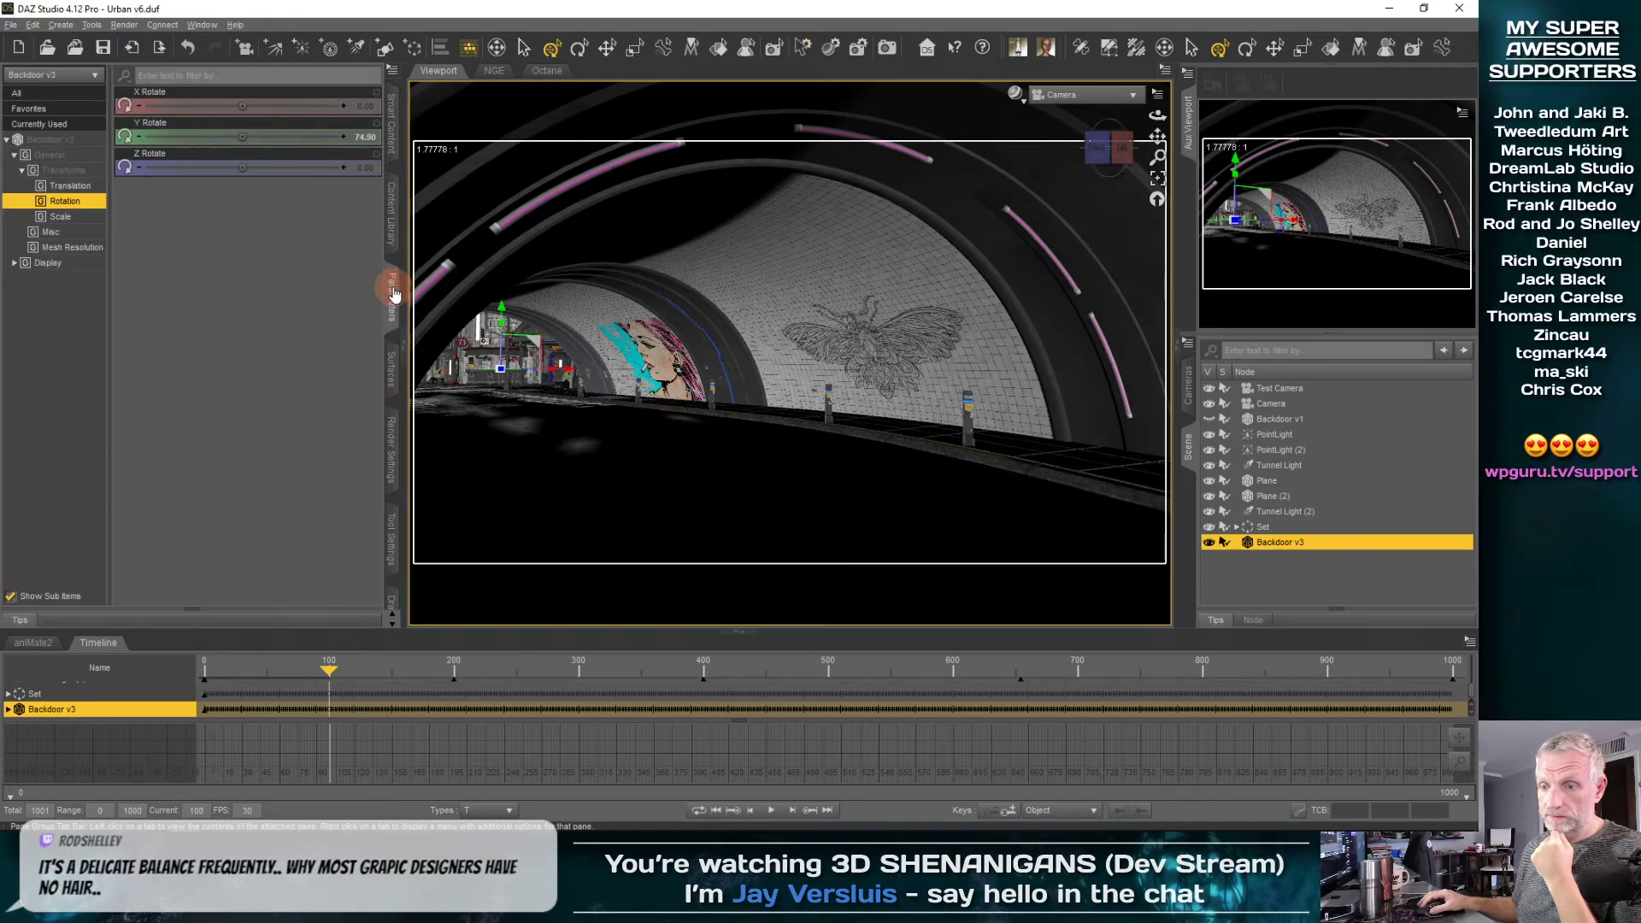
pyautogui.click(1128, 523)
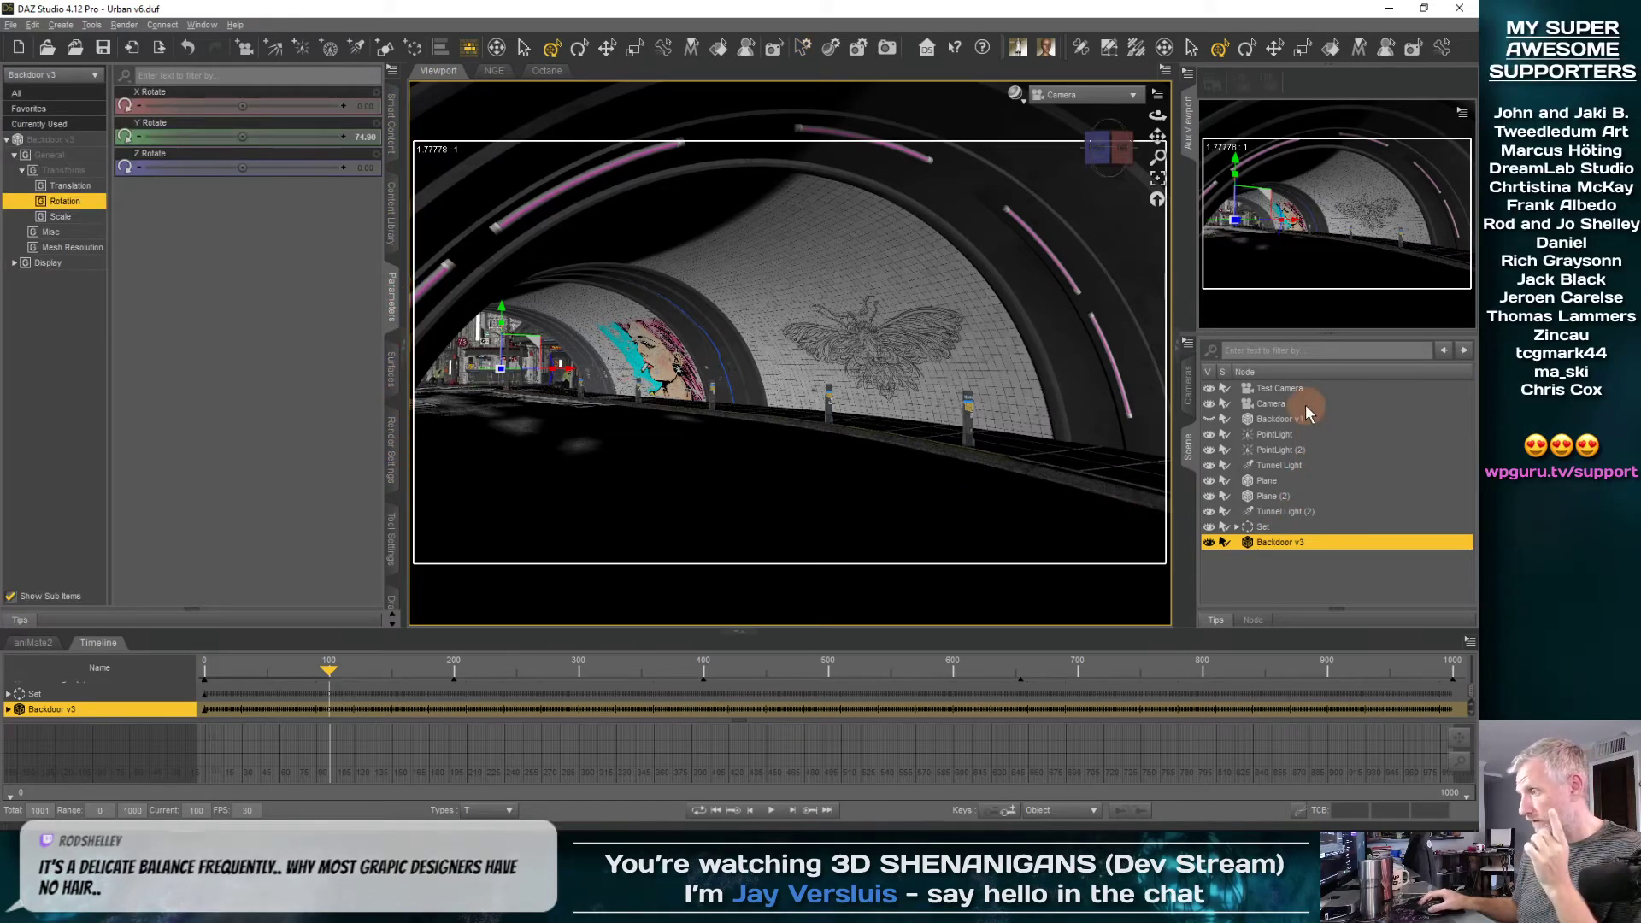
# In Perspective View, frame the Camera at frame 100 and rotate it to about X 1.67, Y 25.71, Z -0.58 degrees
pyautogui.click(1273, 404)
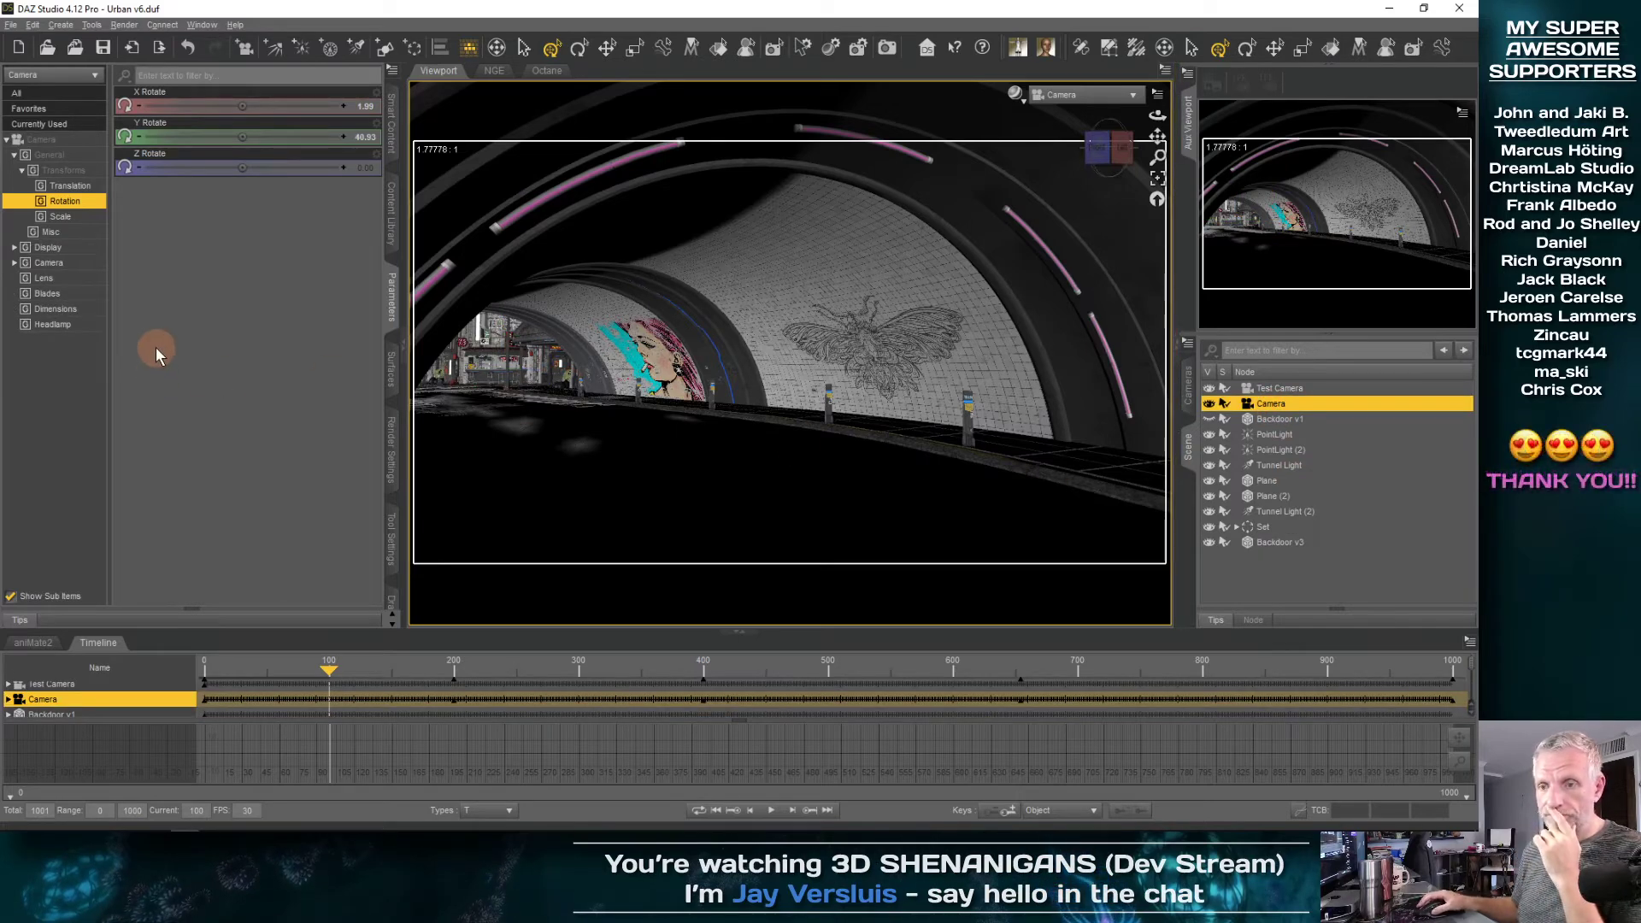
pyautogui.moveTo(1382, 125)
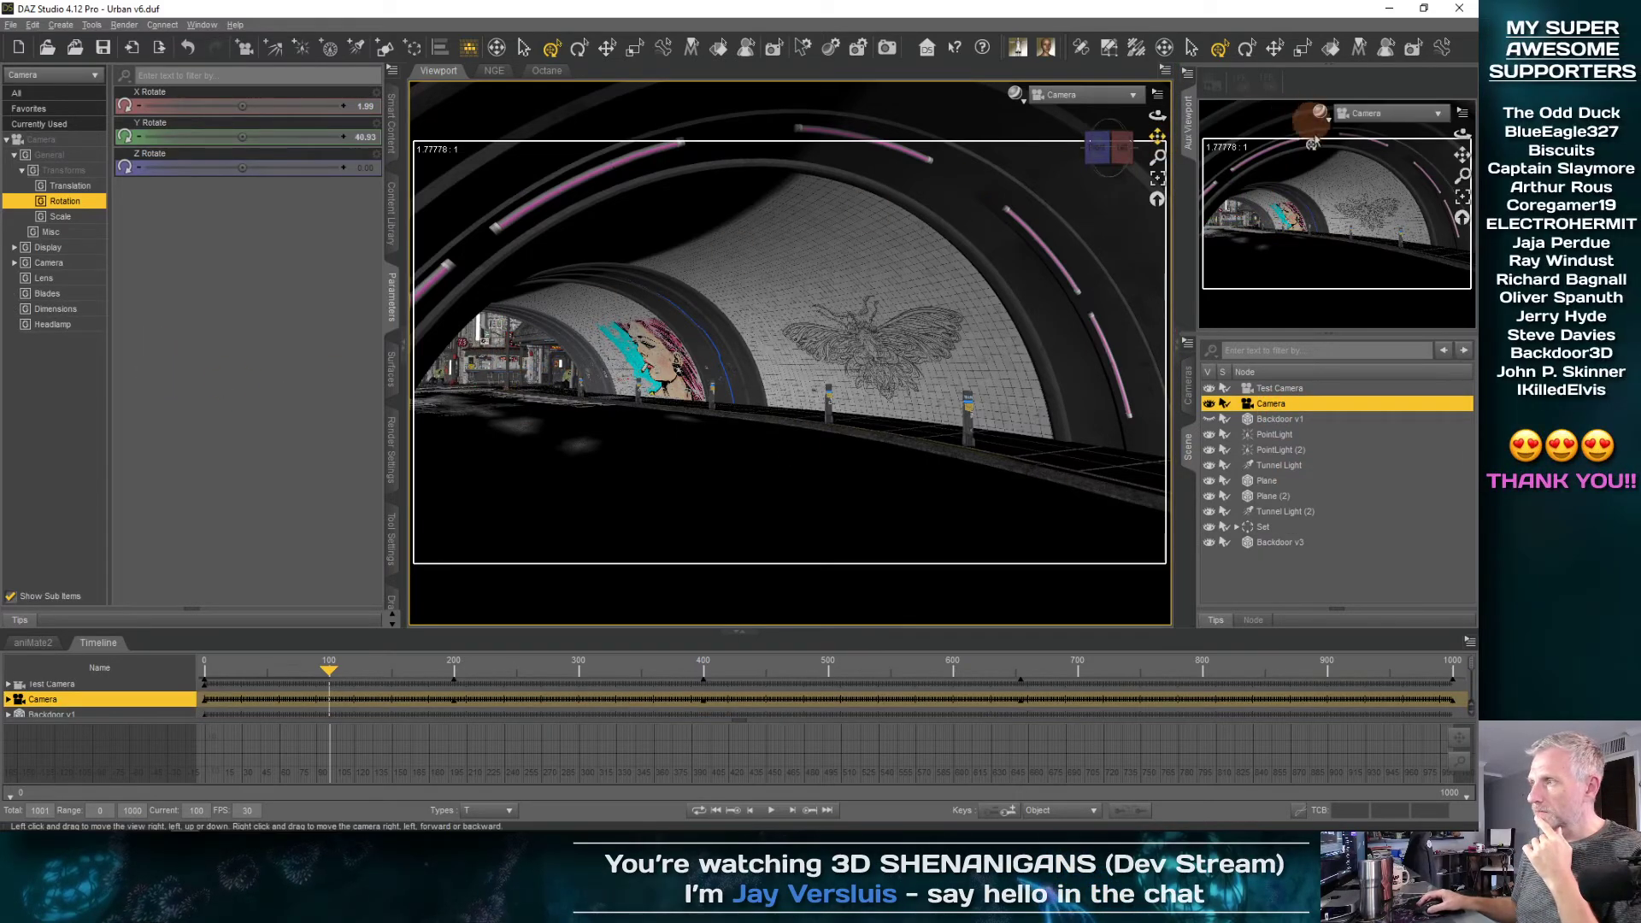
pyautogui.click(1111, 95)
pyautogui.click(1111, 112)
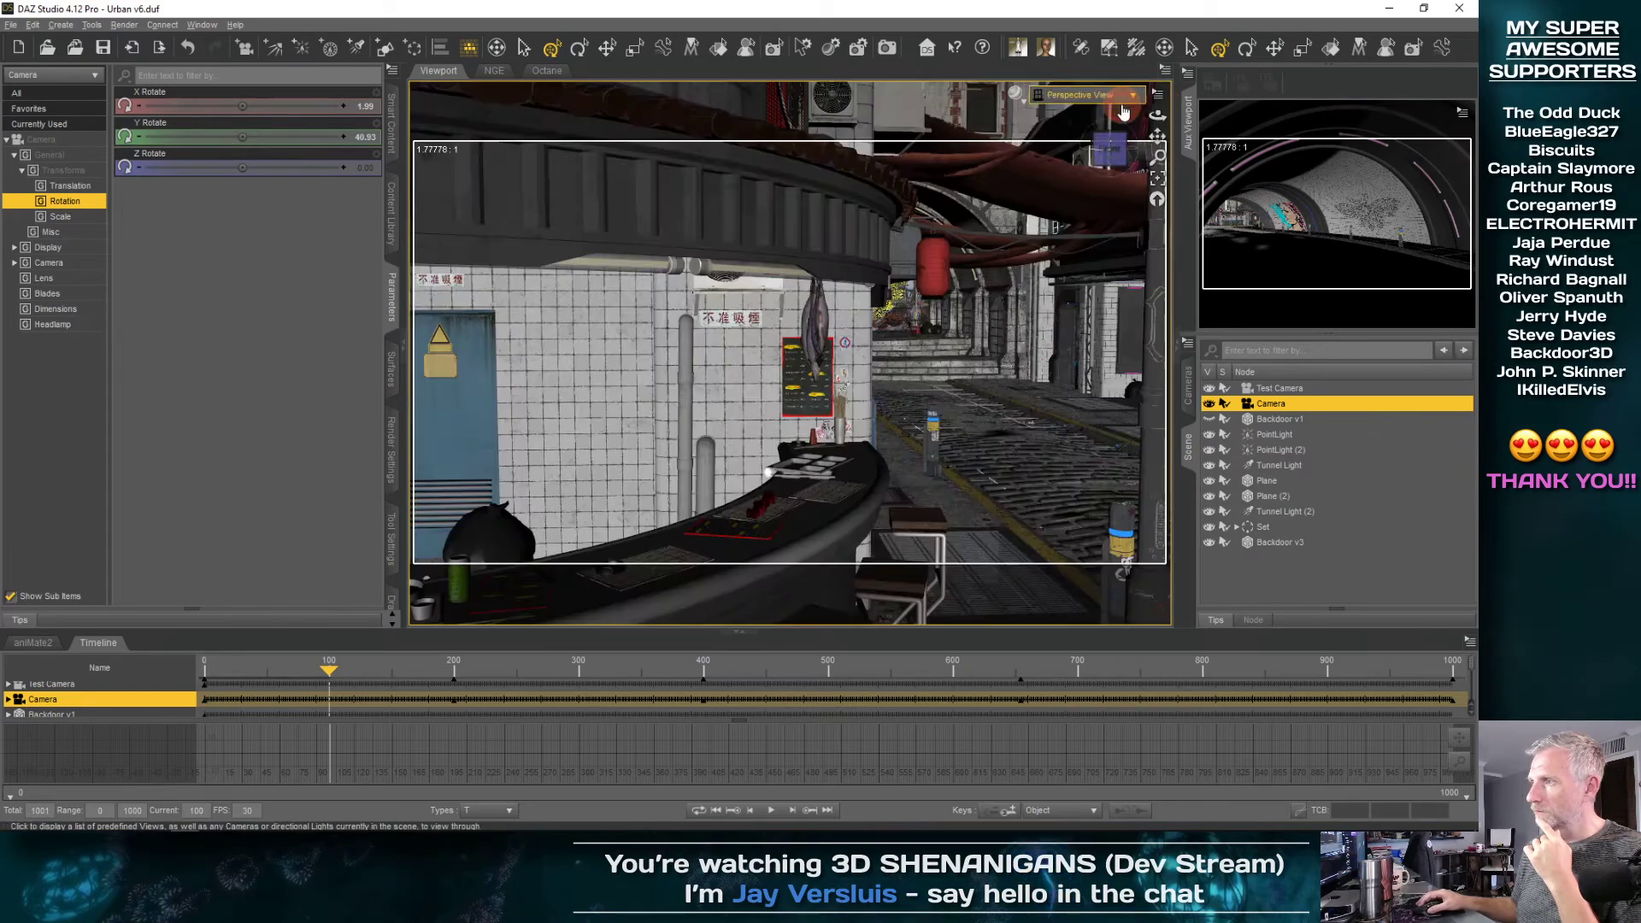
pyautogui.click(1158, 180)
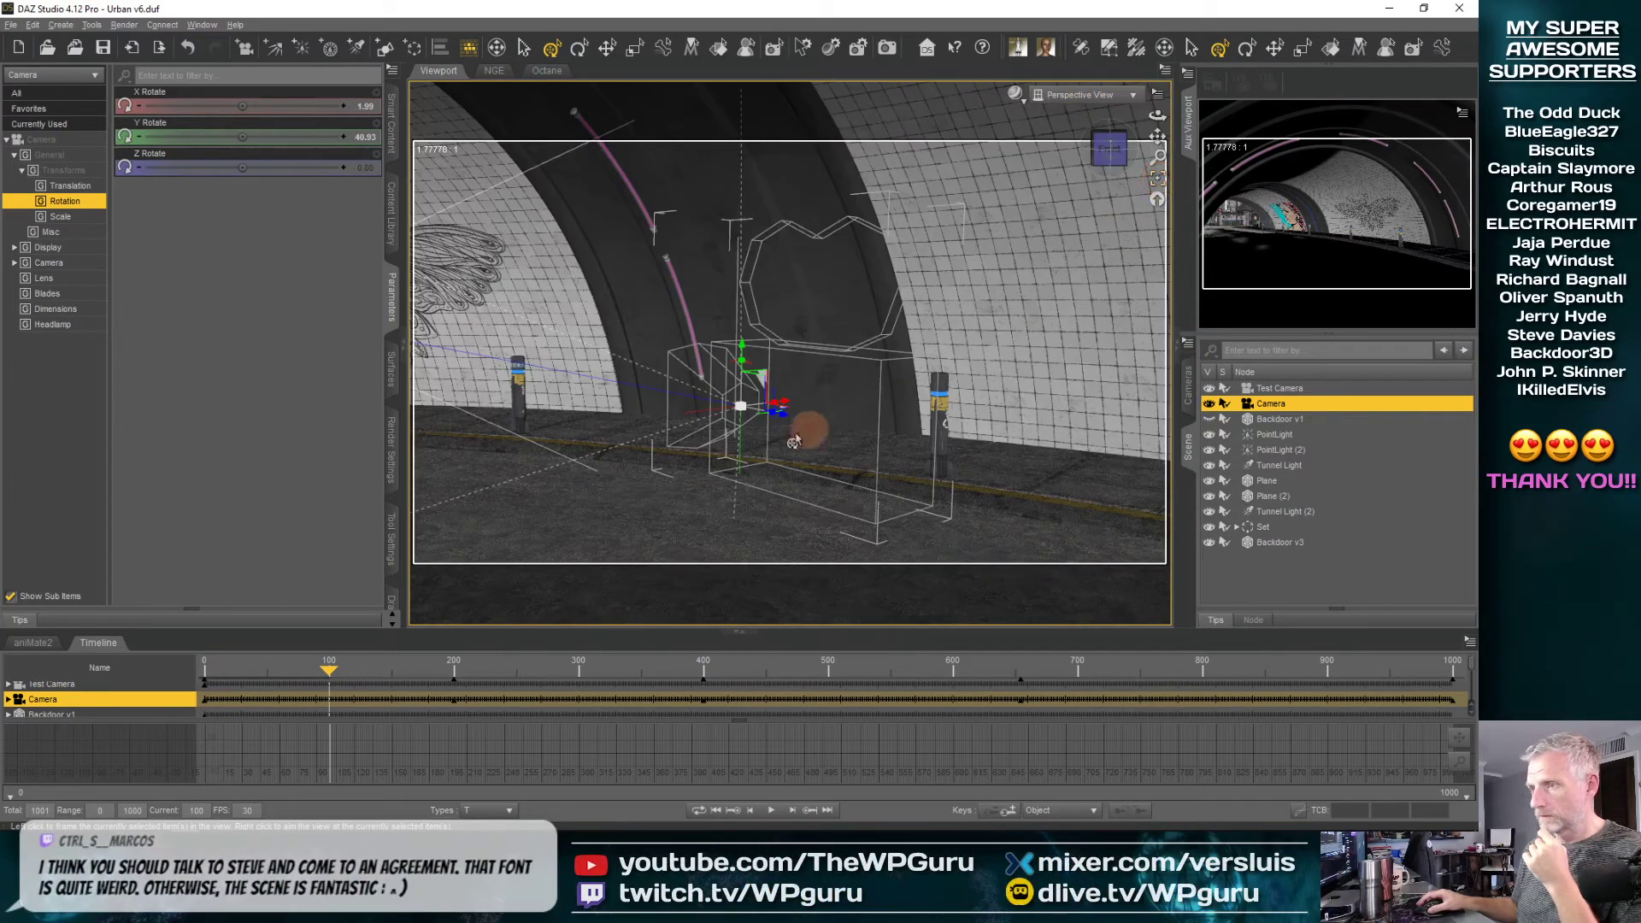
pyautogui.keyDown('ctrl'); pyautogui.keyDown('alt'); pyautogui.moveTo(797, 472); pyautogui.dragTo(770, 412); pyautogui.keyUp('alt'); pyautogui.keyUp('ctrl')
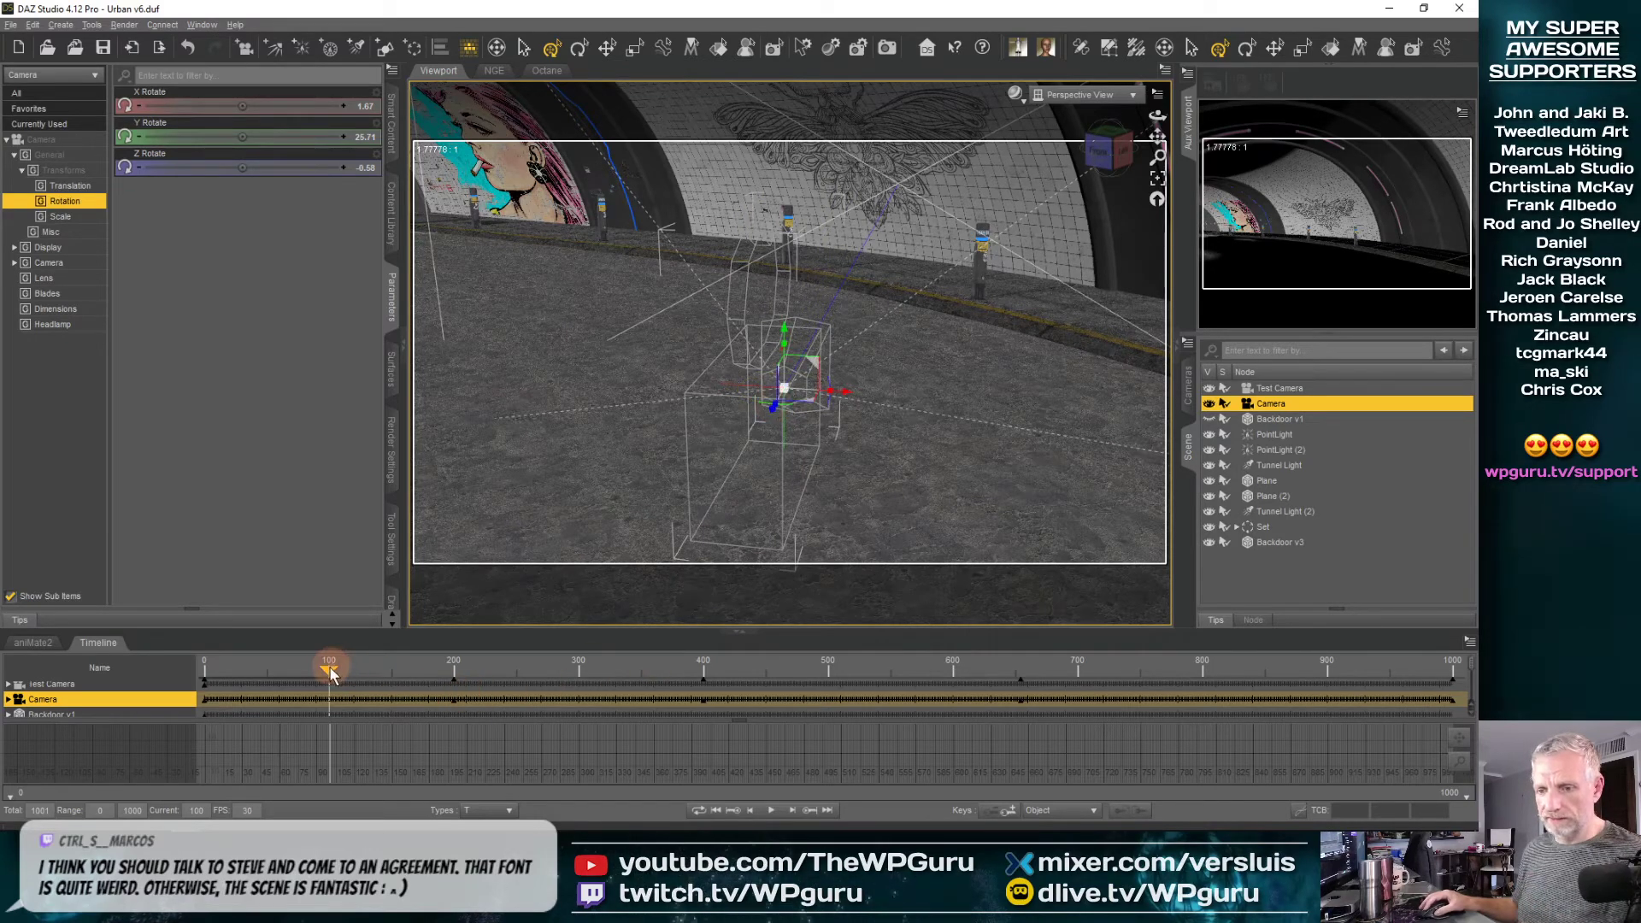
# Review the tunnel motion, frame the Camera at its frame 200 key and rotate it to about Y 59 and Z 1.6 degrees
pyautogui.moveTo(331, 675); pyautogui.dragTo(578, 689)
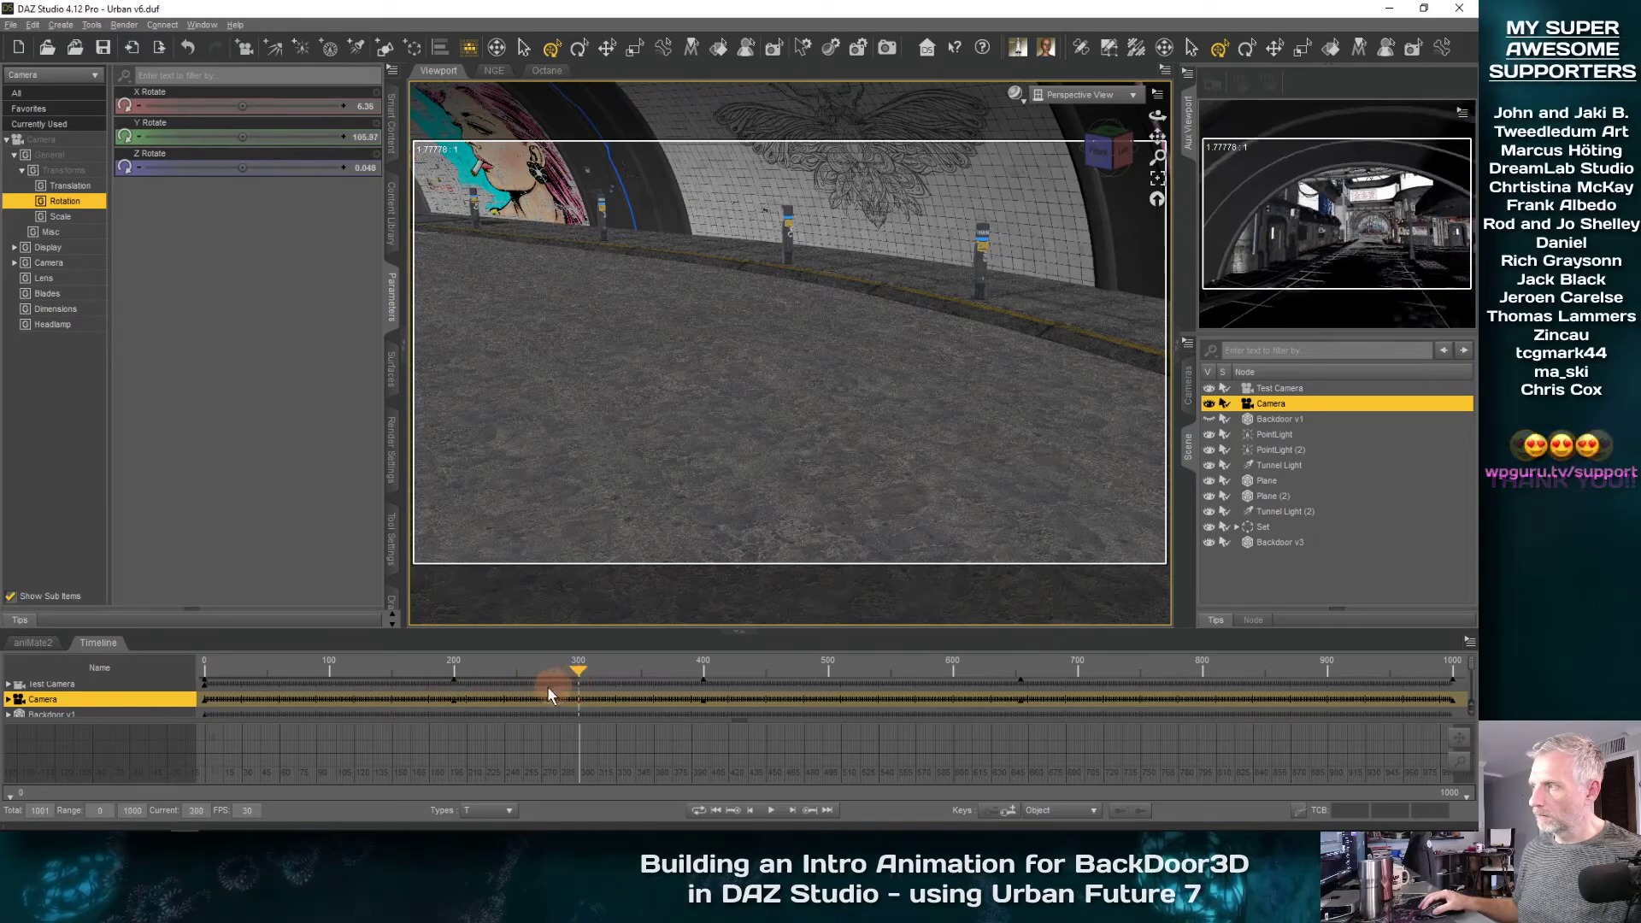
pyautogui.moveTo(395, 699); pyautogui.dragTo(541, 673)
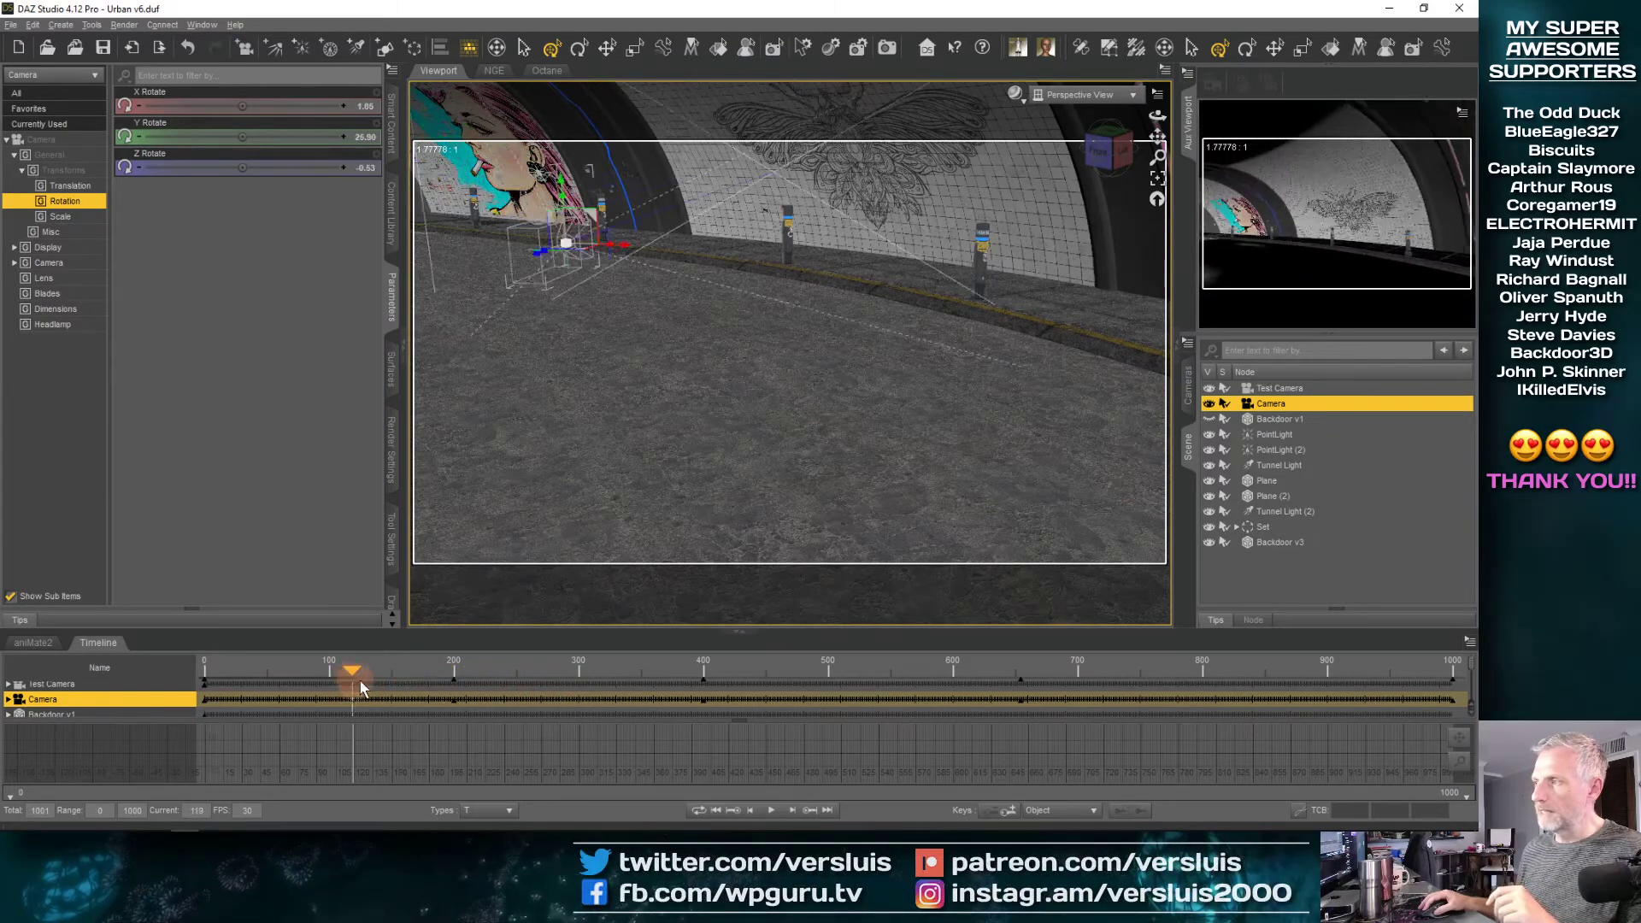
pyautogui.moveTo(361, 687)
pyautogui.mouseDown()
pyautogui.moveTo(405, 684)
pyautogui.moveTo(325, 684)
pyautogui.moveTo(388, 674)
pyautogui.mouseUp()
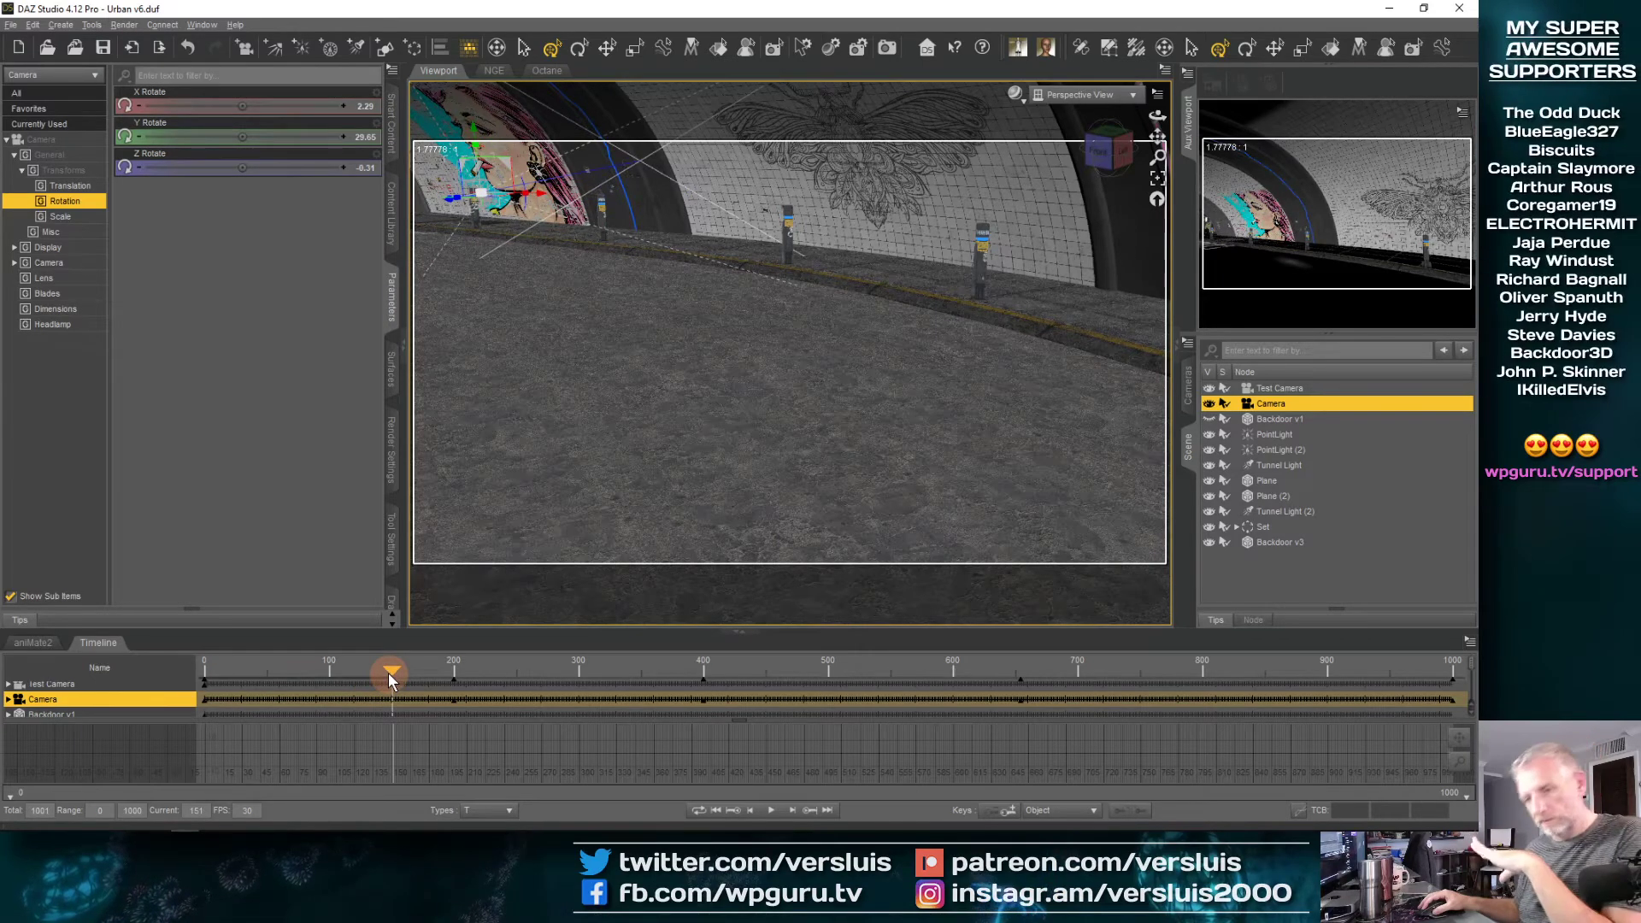
pyautogui.moveTo(388, 673)
pyautogui.mouseDown()
pyautogui.moveTo(453, 674)
pyautogui.moveTo(363, 690)
pyautogui.moveTo(403, 678)
pyautogui.mouseUp()
pyautogui.click(808, 814)
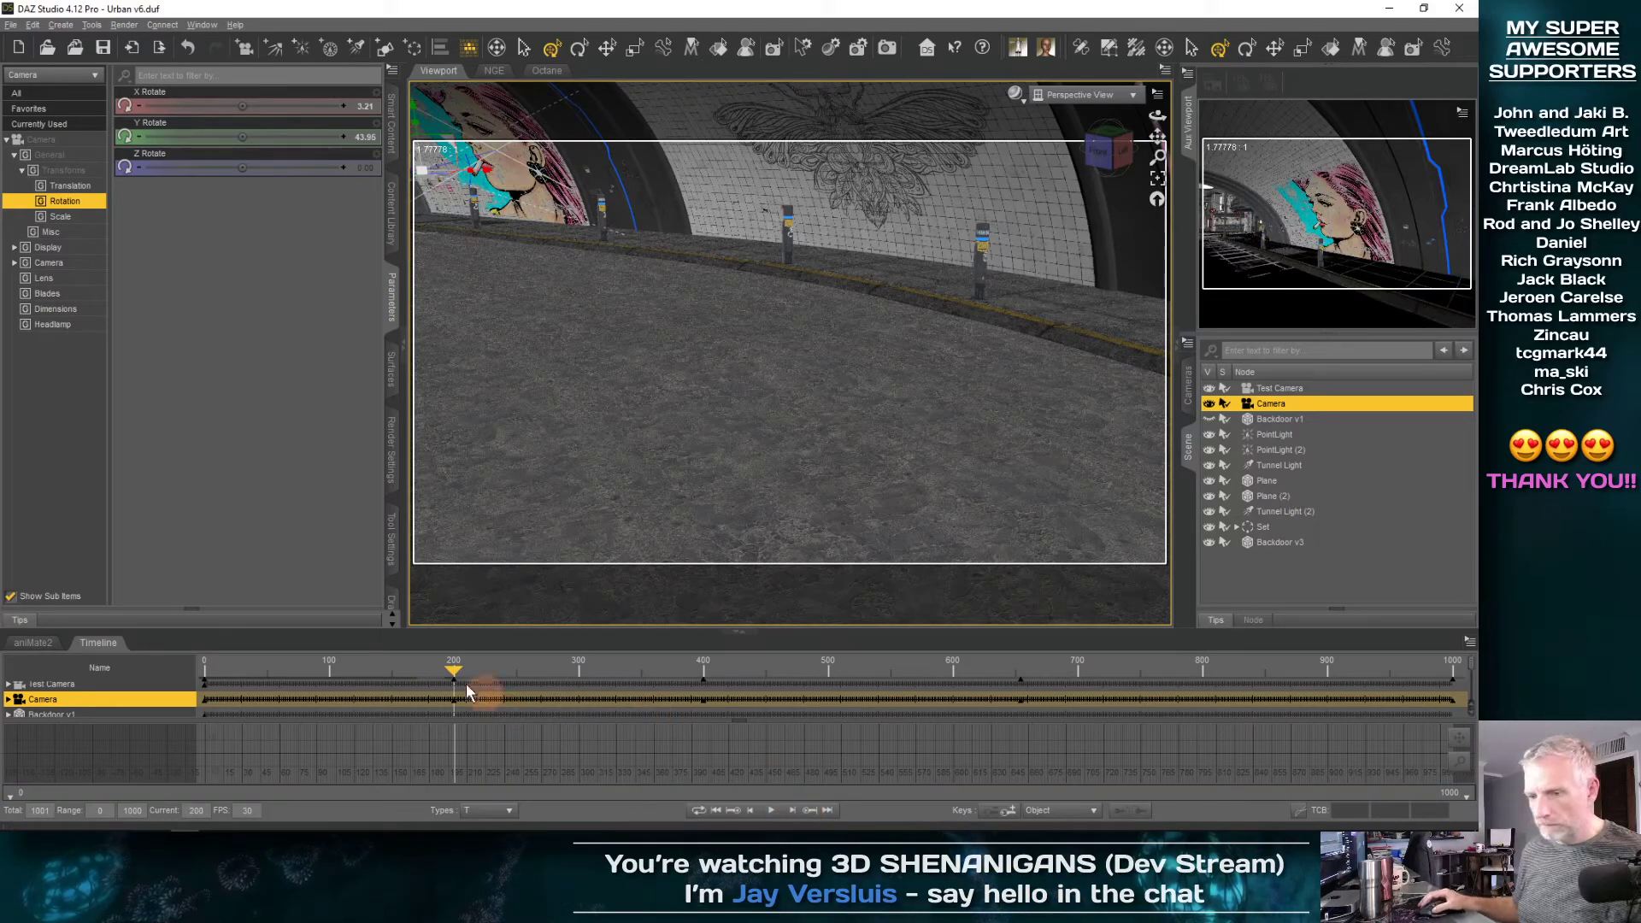
pyautogui.click(1158, 177)
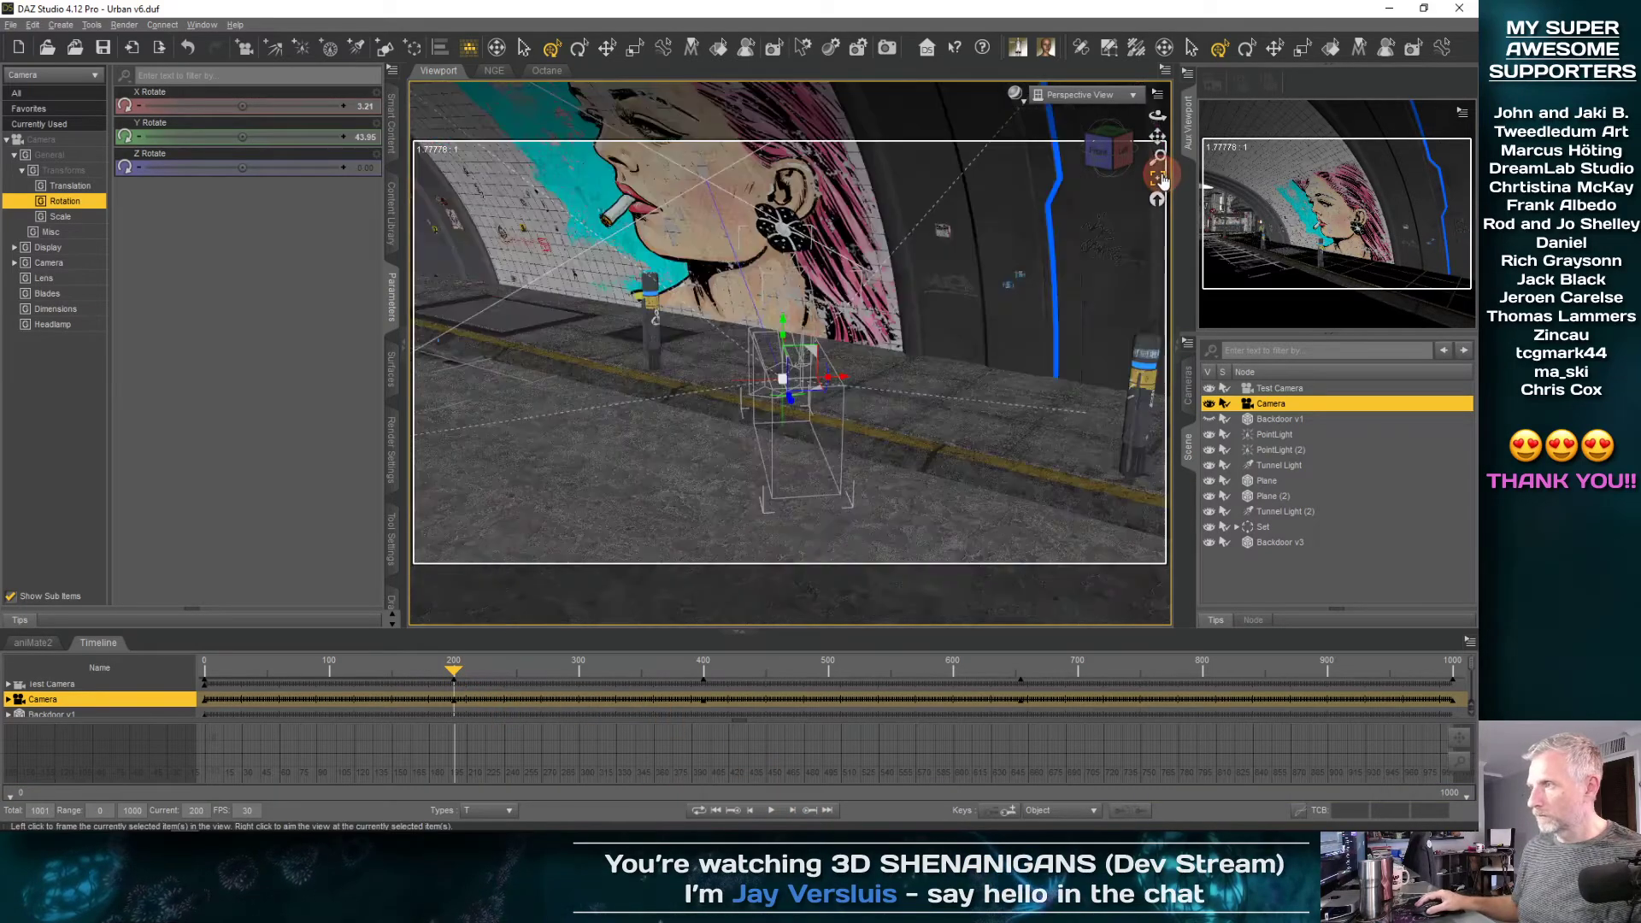
pyautogui.moveTo(774, 407); pyautogui.dragTo(781, 406)
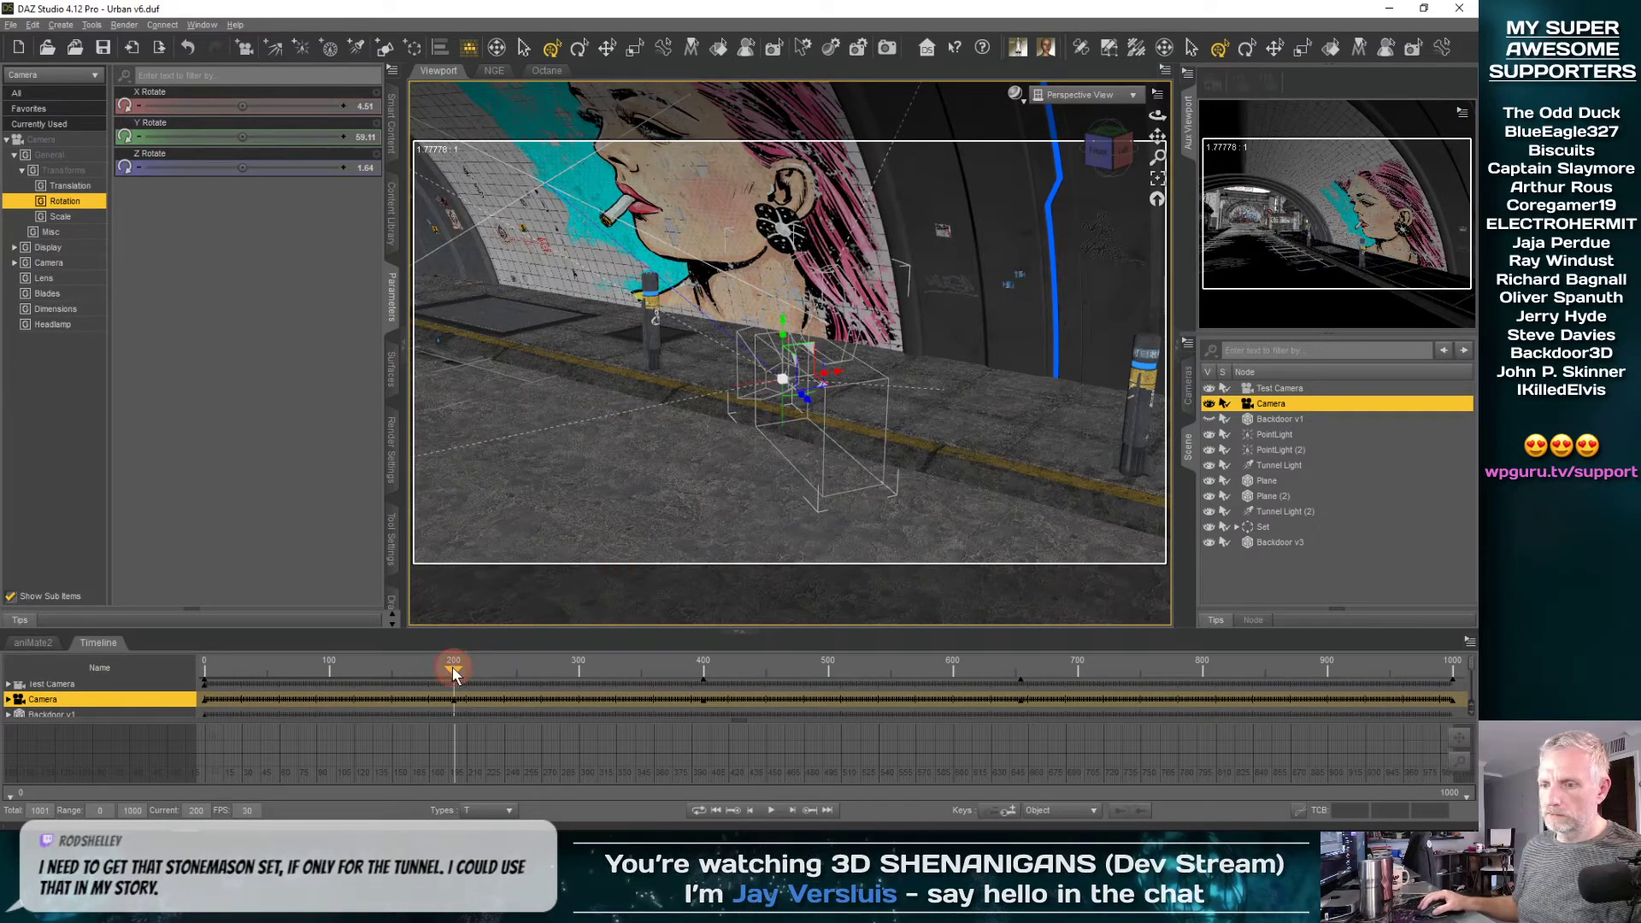
# Review the move into frame 200, then include Rotate alongside Translate in the key types shown on the timeline
pyautogui.moveTo(453, 672); pyautogui.dragTo(266, 681)
pyautogui.moveTo(313, 677); pyautogui.dragTo(447, 665)
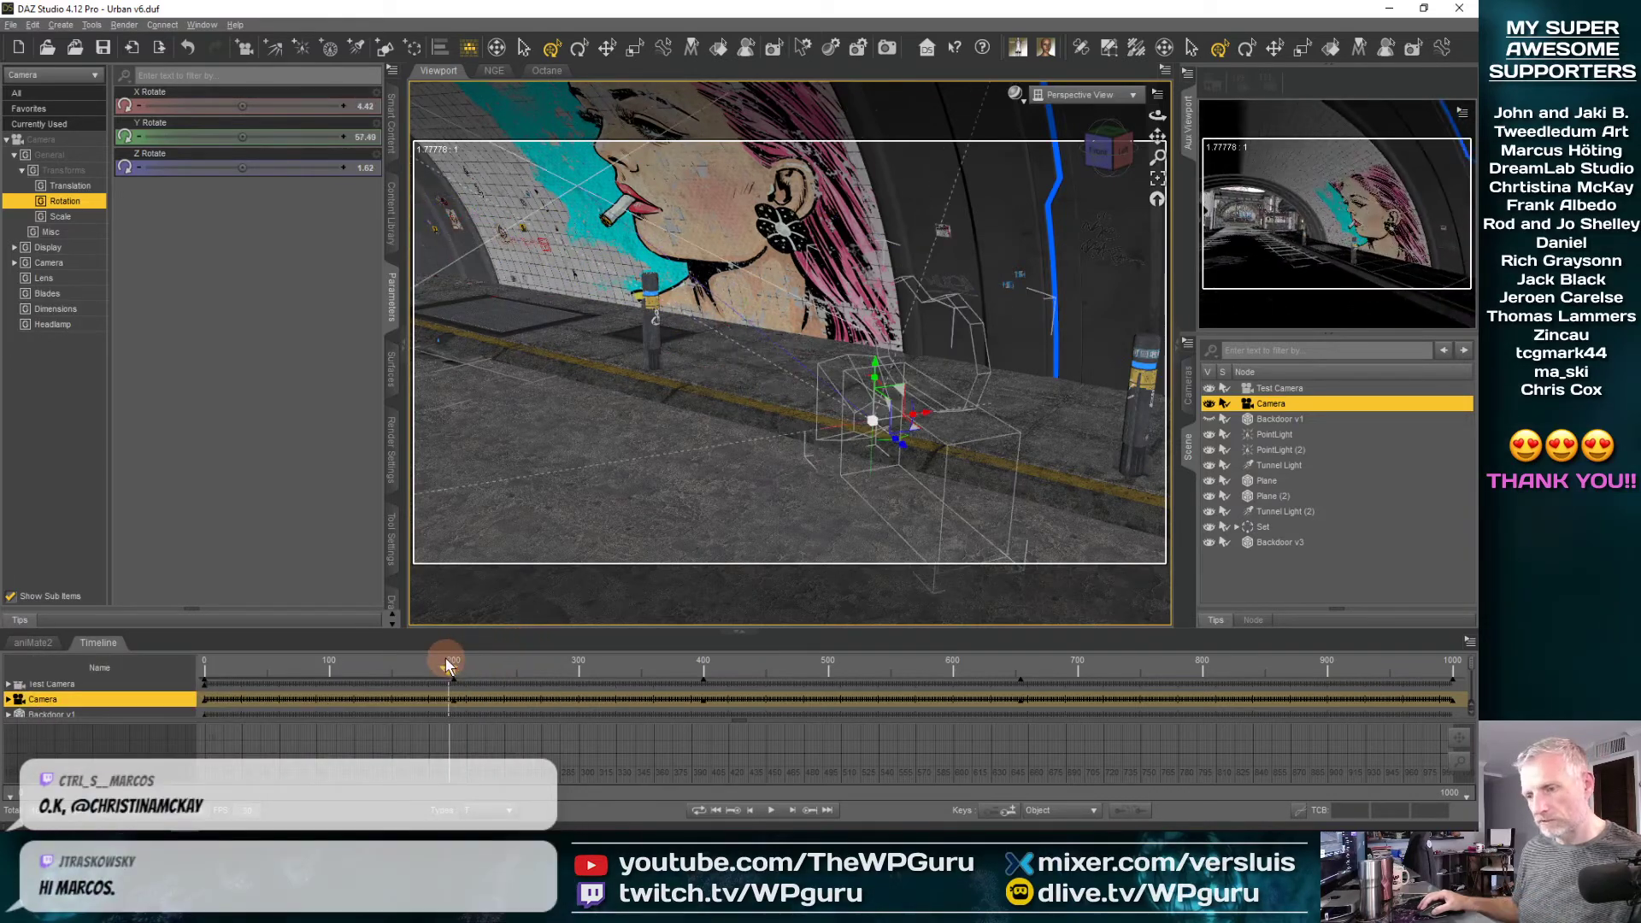
pyautogui.click(731, 812)
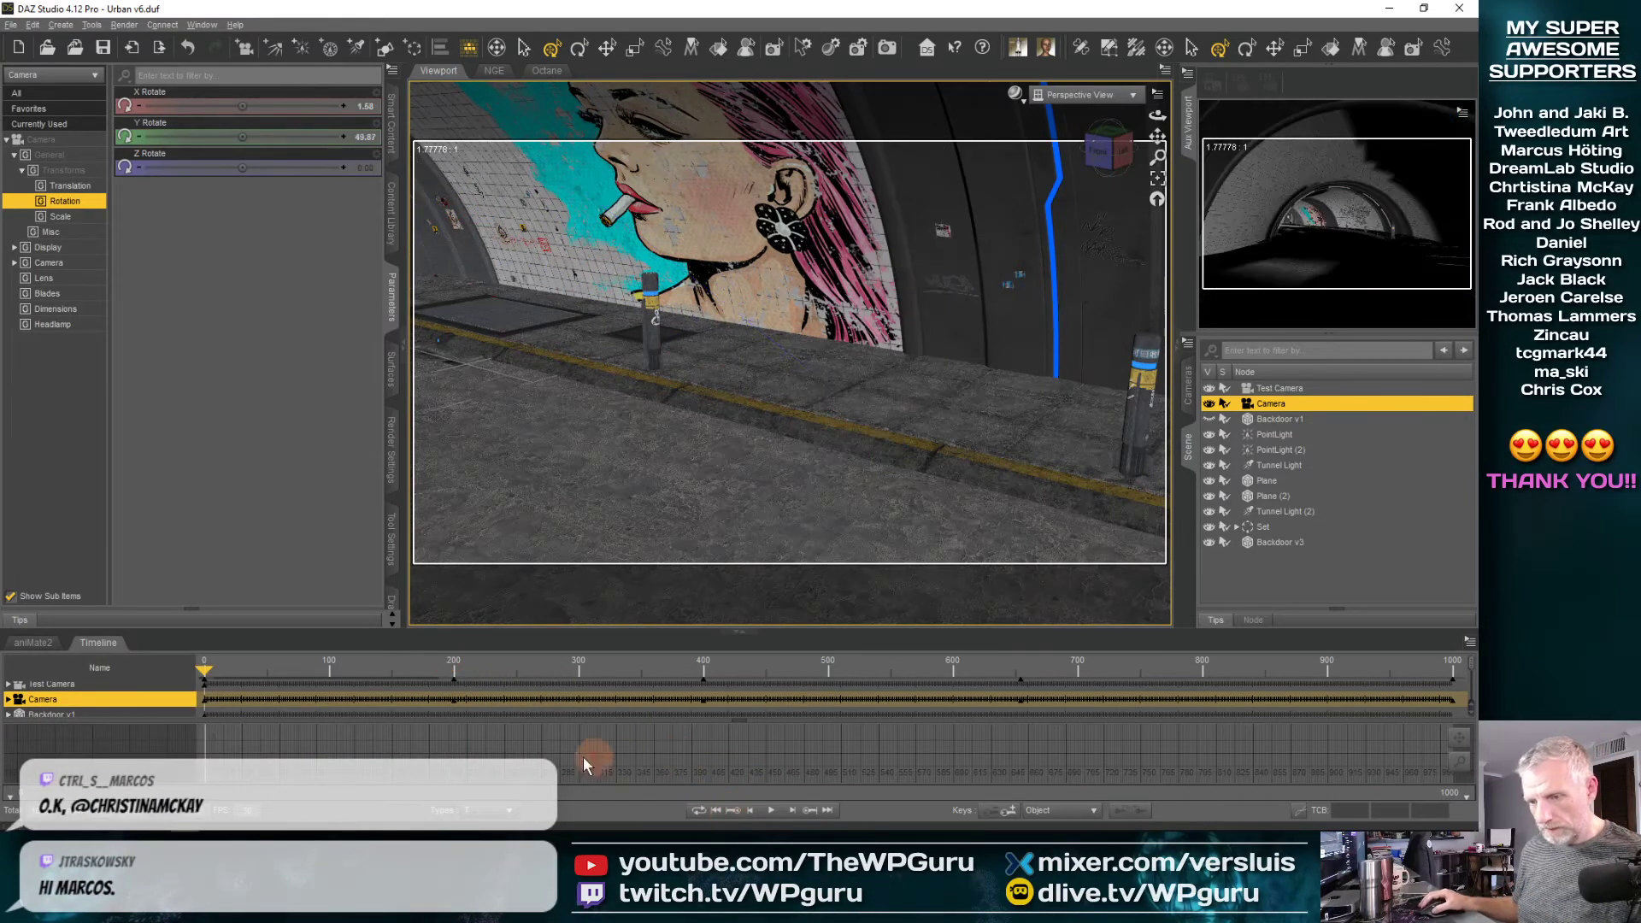
pyautogui.click(507, 812)
pyautogui.click(511, 731)
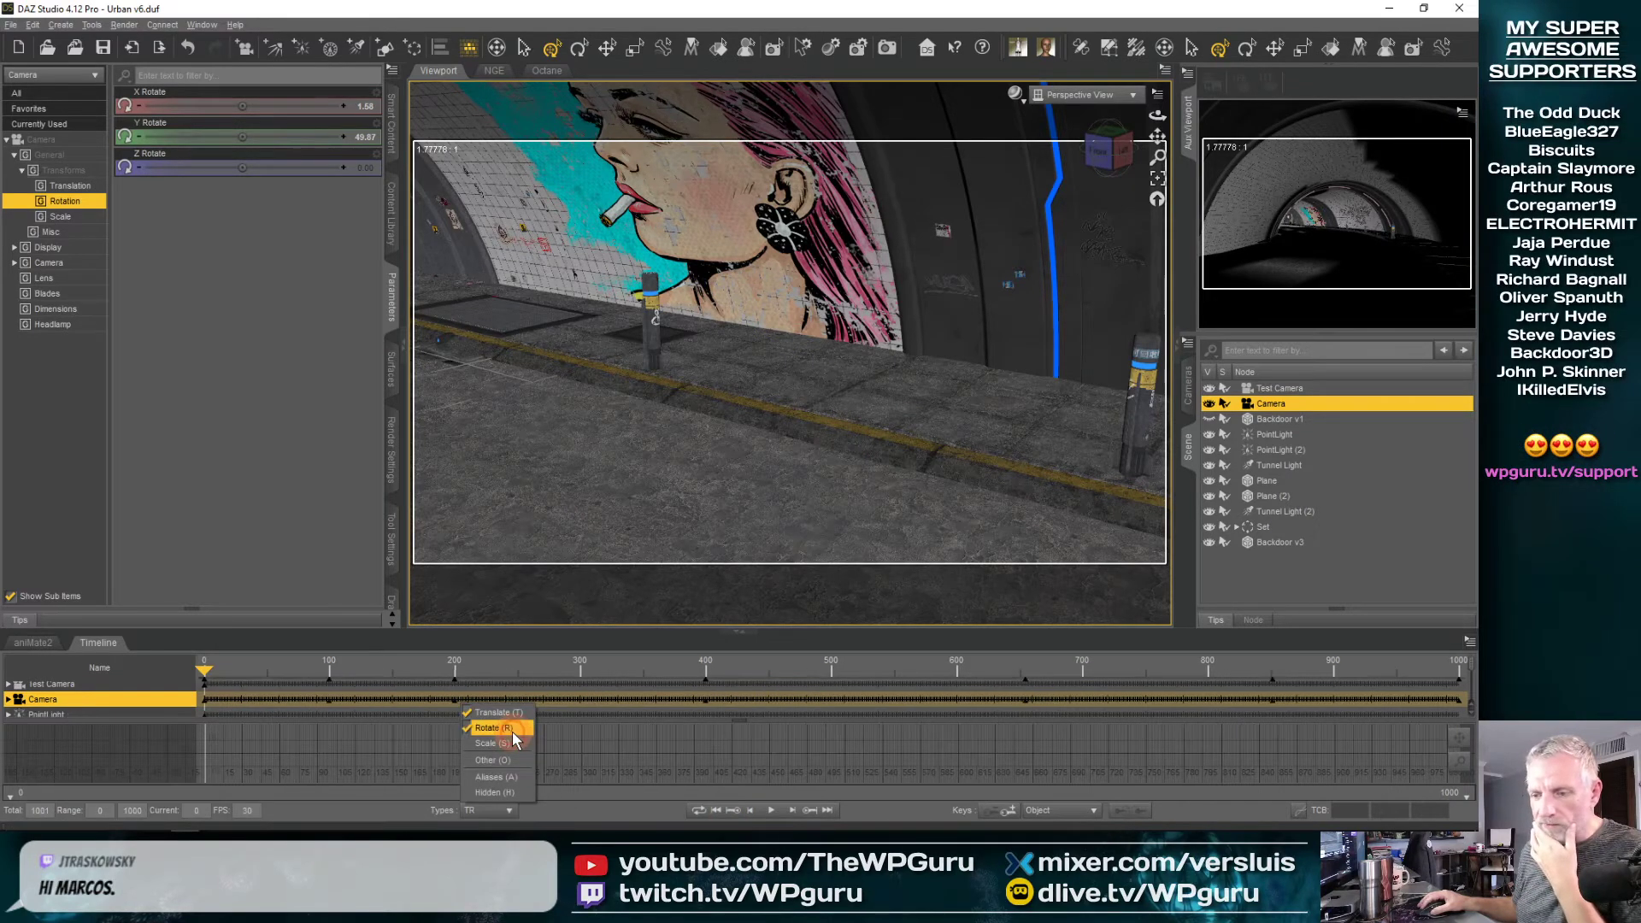
pyautogui.click(560, 819)
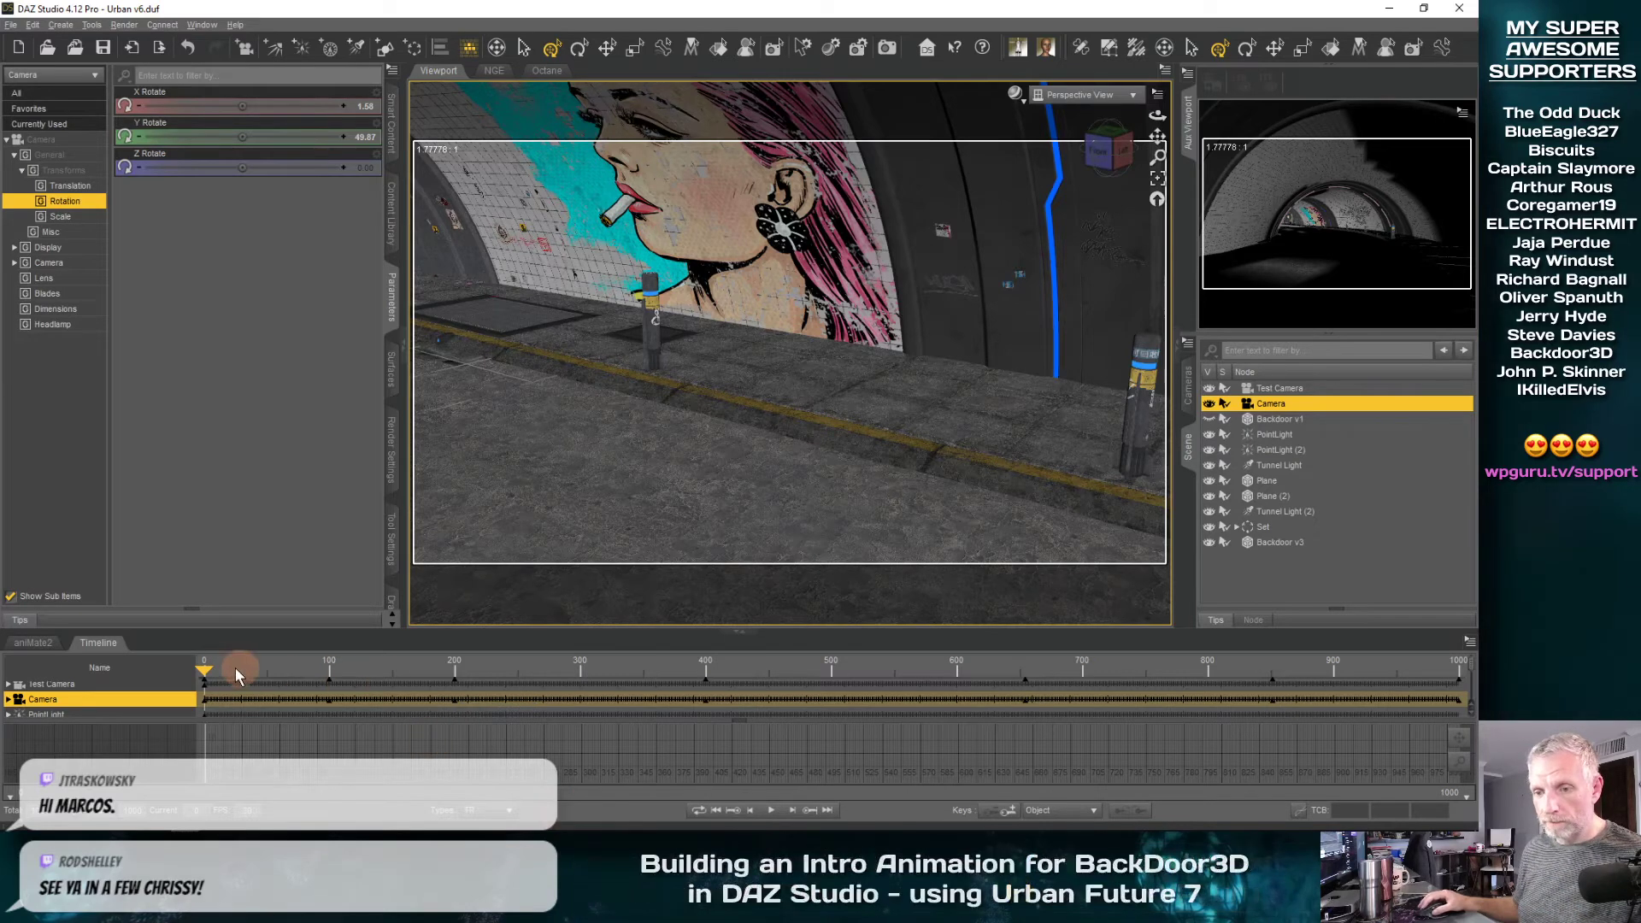
# Review frames 0 to 200 and turn the Camera further at frame 200 to about Y 66.7 and Z 3.6 degrees
pyautogui.moveTo(284, 680); pyautogui.dragTo(341, 677)
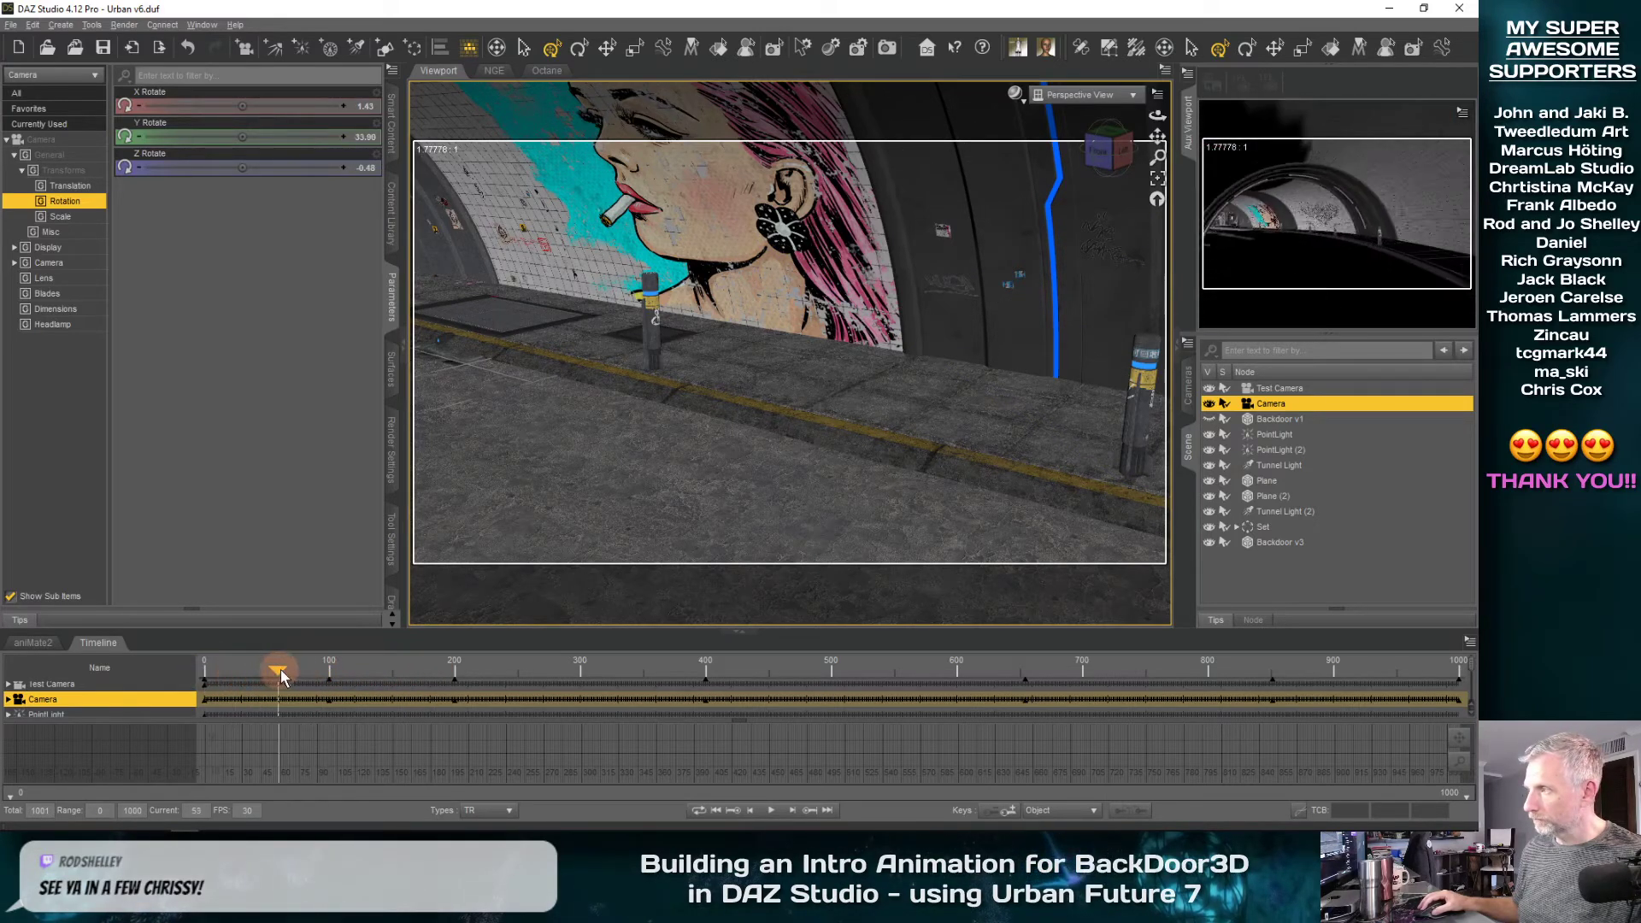
pyautogui.moveTo(280, 669); pyautogui.dragTo(68, 694)
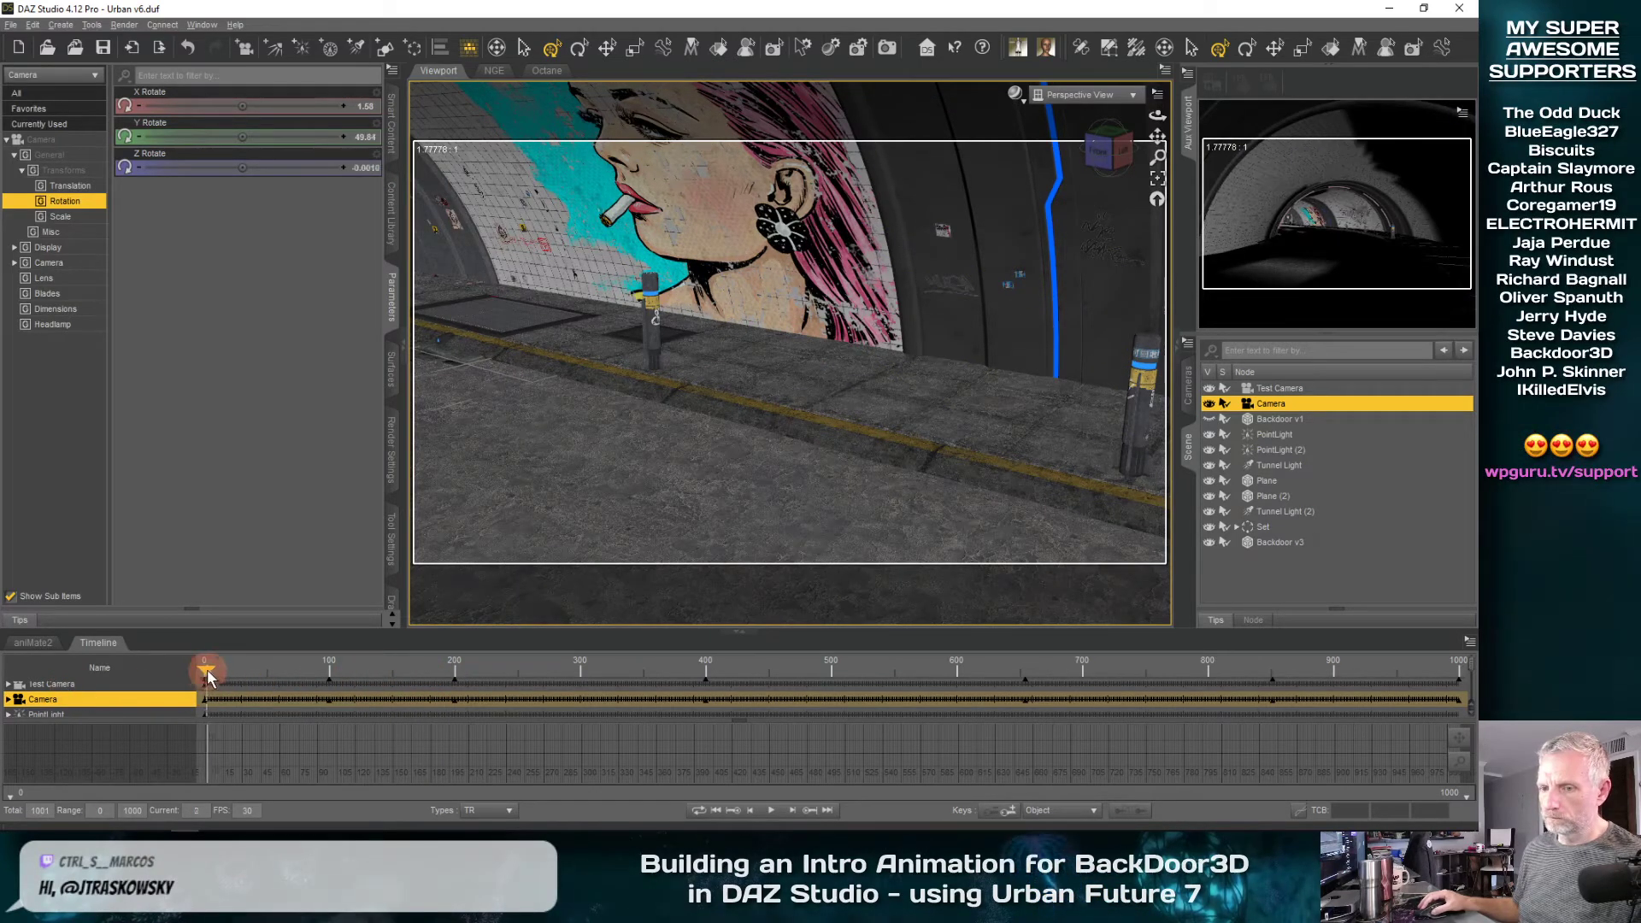
pyautogui.moveTo(245, 675); pyautogui.dragTo(175, 688)
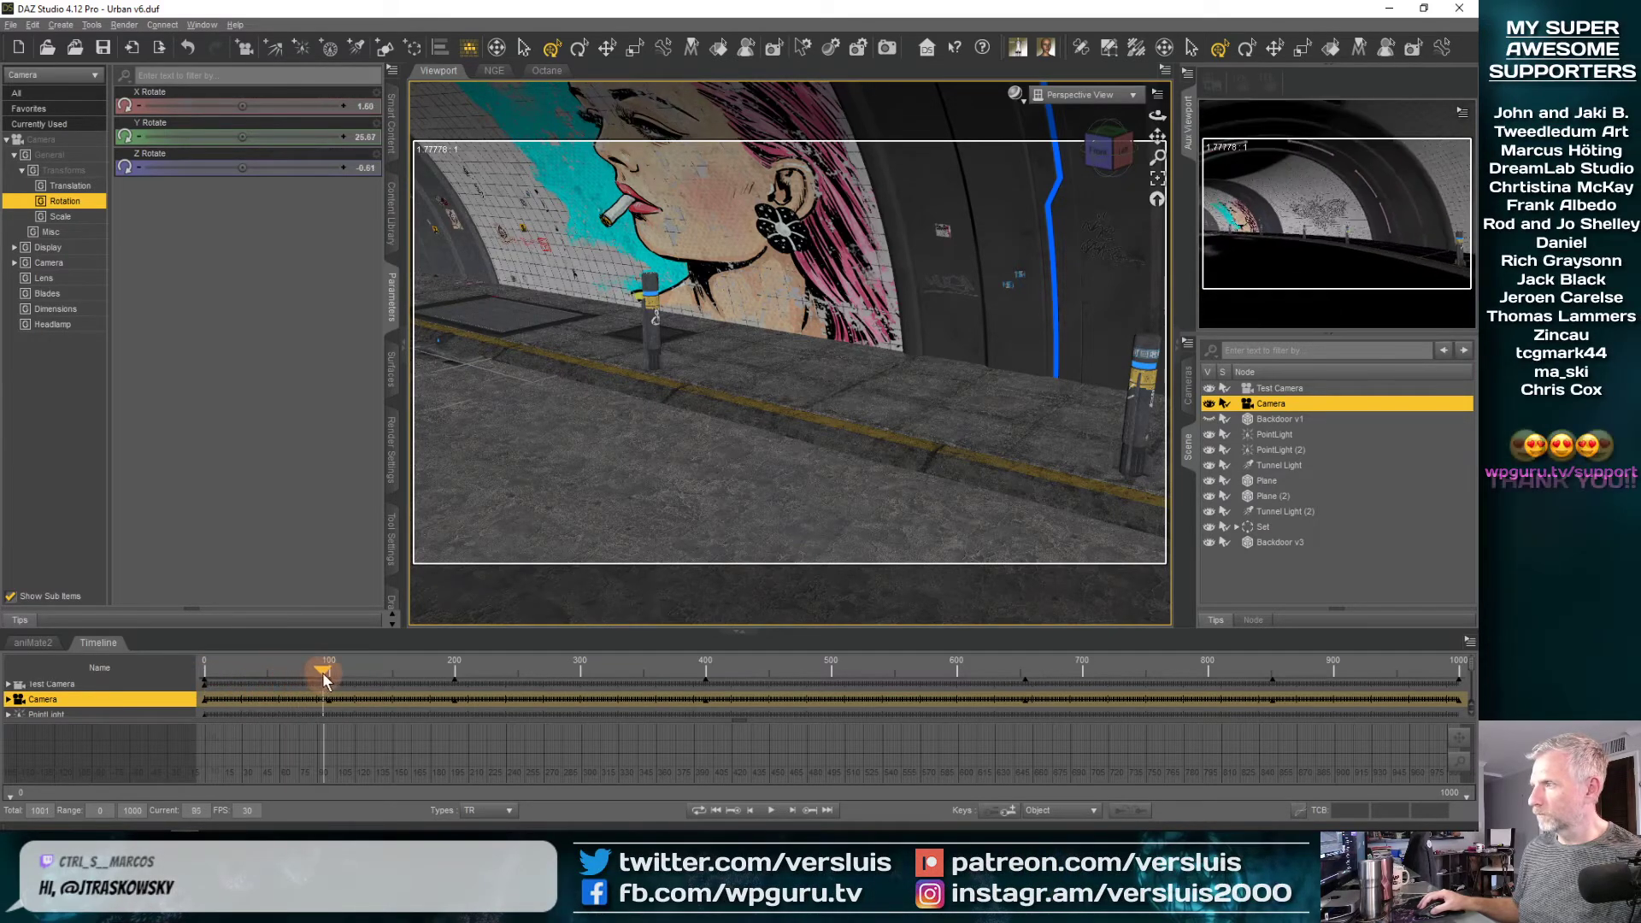
pyautogui.moveTo(350, 670); pyautogui.dragTo(448, 669)
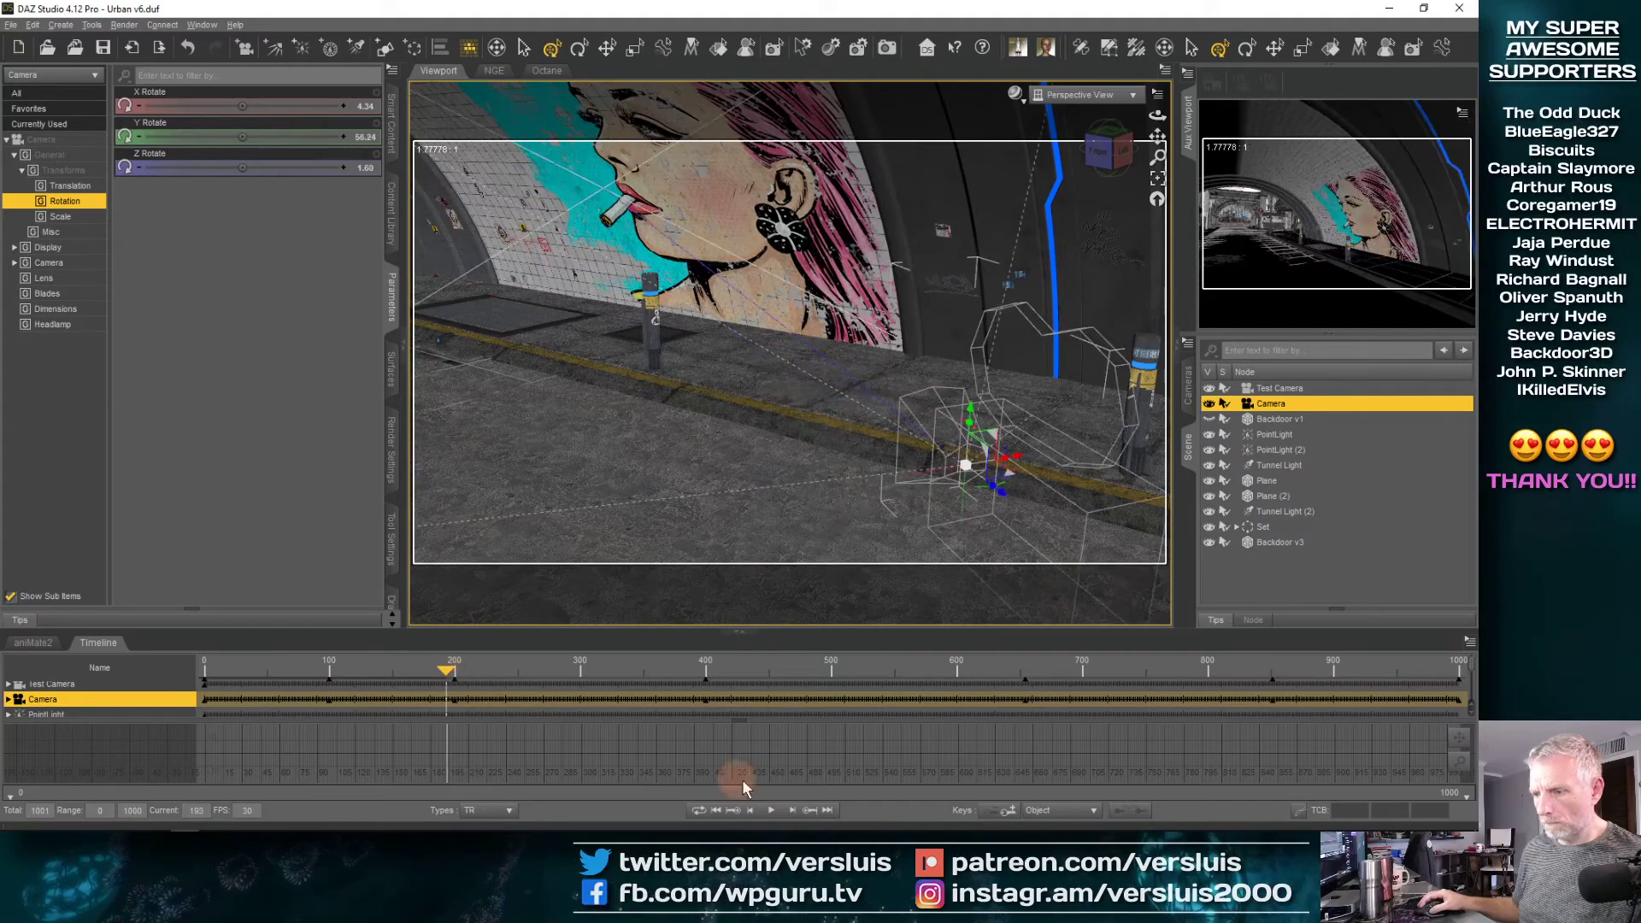
pyautogui.click(813, 814)
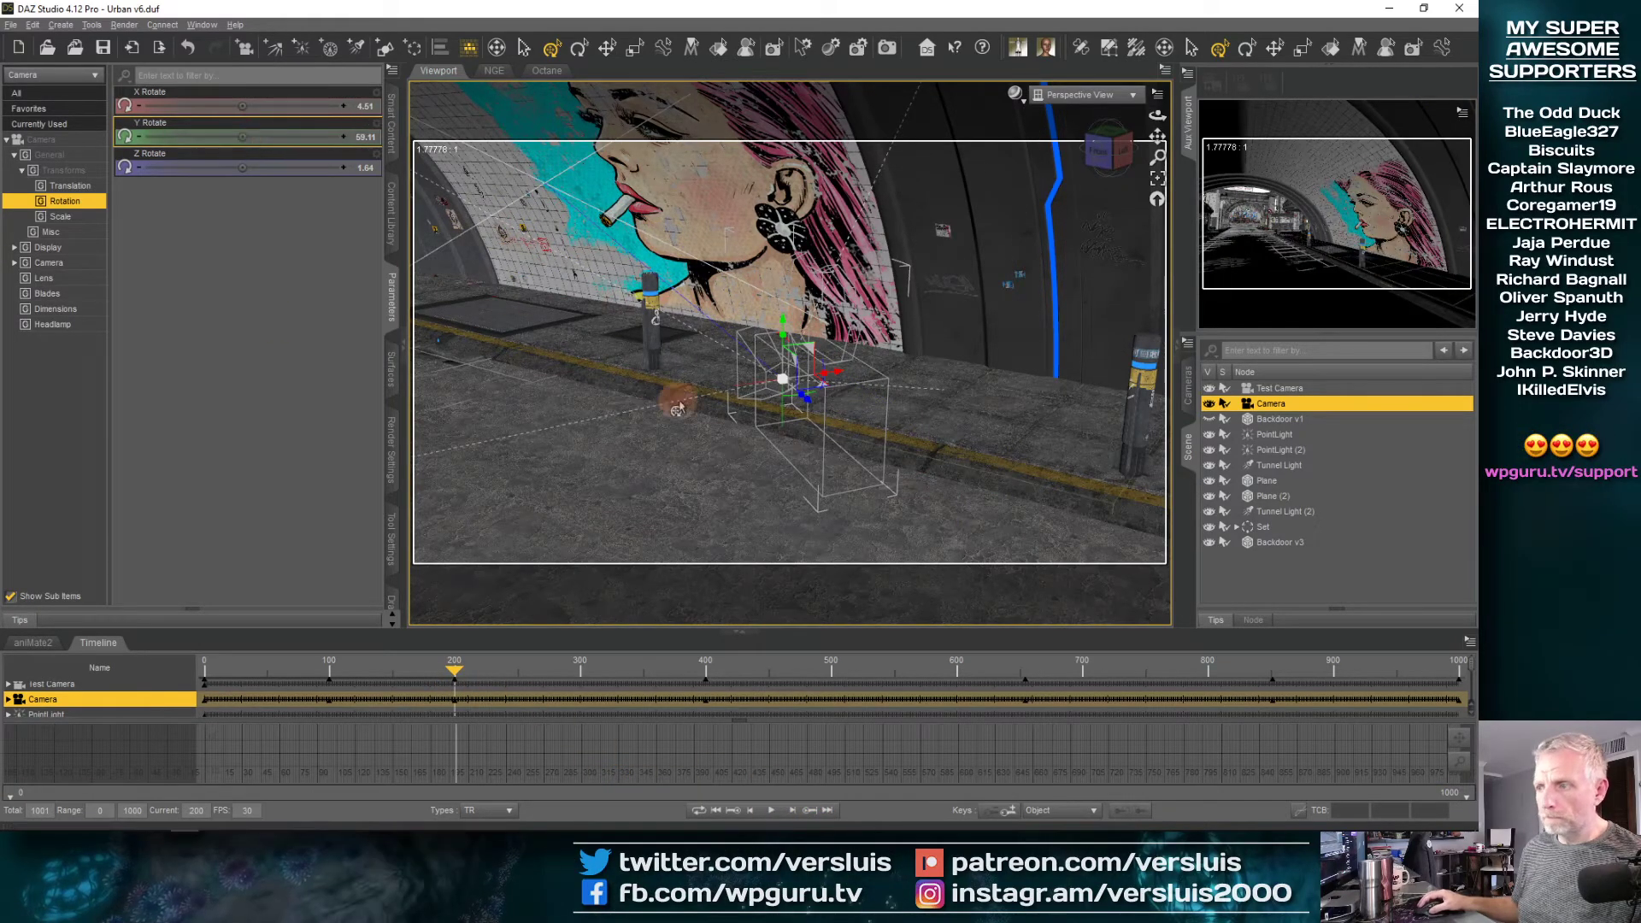
pyautogui.moveTo(772, 386); pyautogui.dragTo(787, 404)
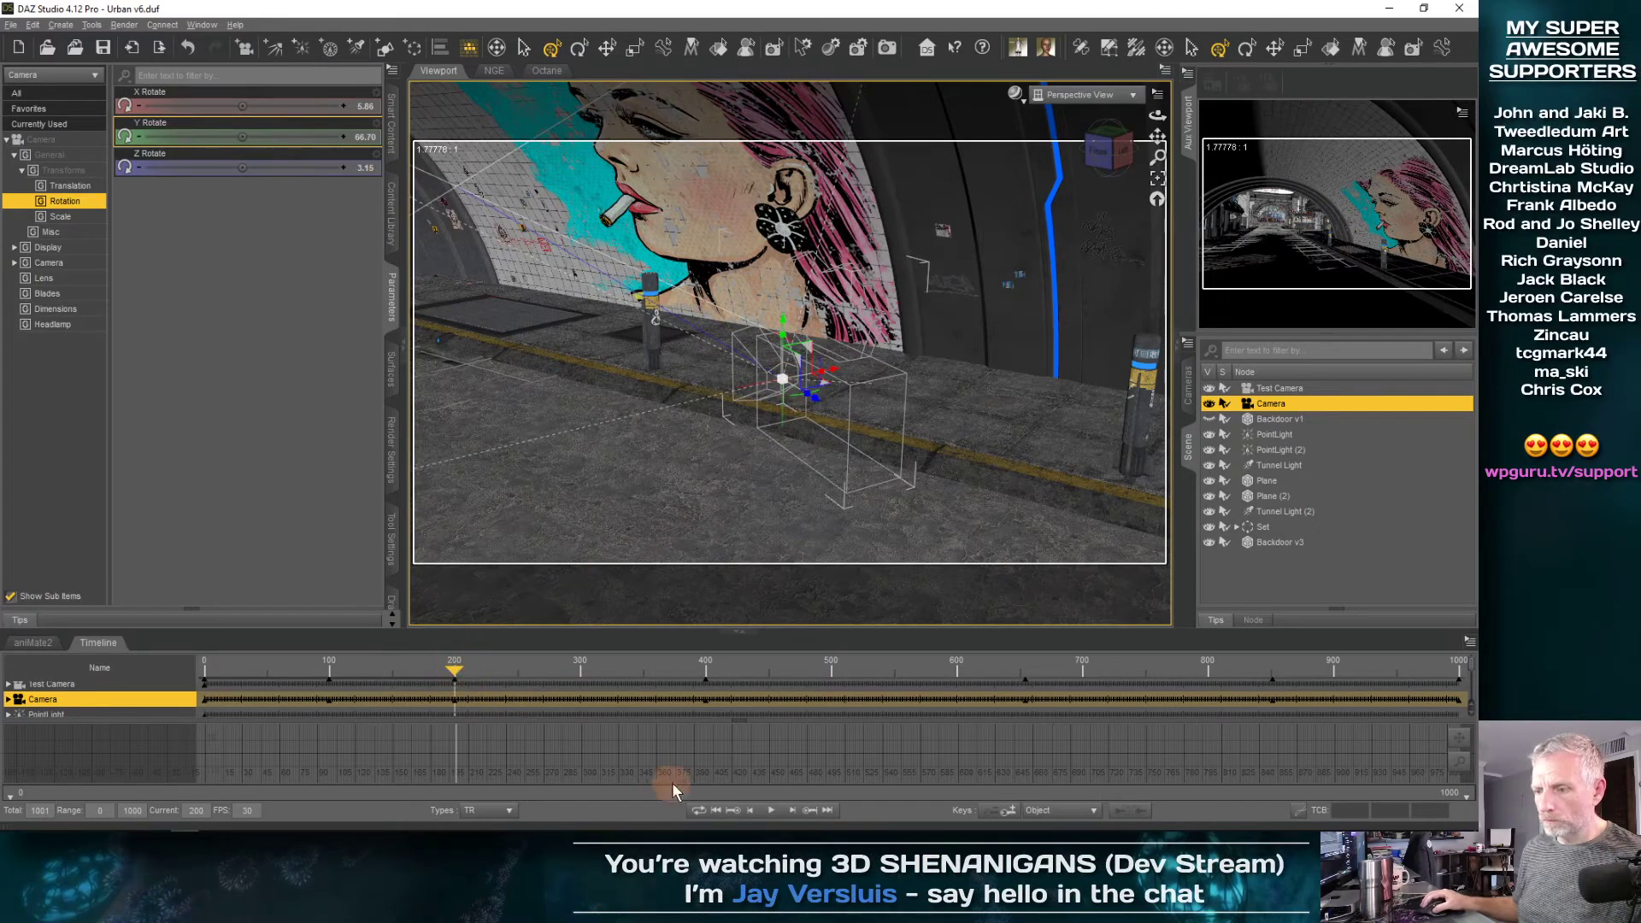
# Check the Camera's view at its frame 100 key and return the playhead to frame 0
pyautogui.click(736, 816)
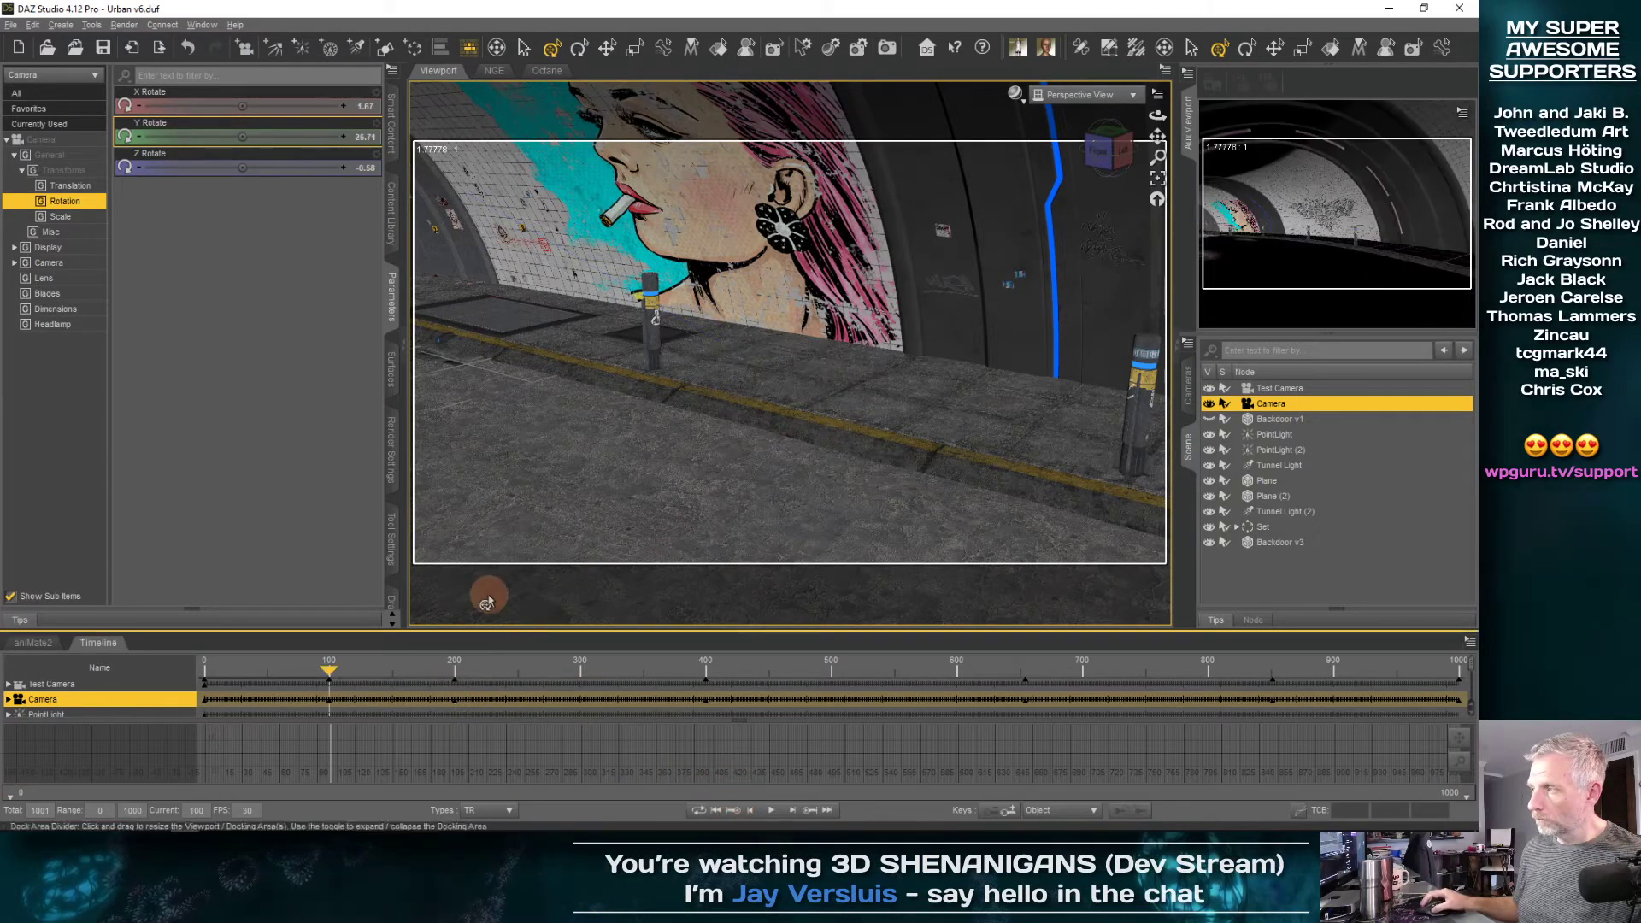
pyautogui.click(751, 816)
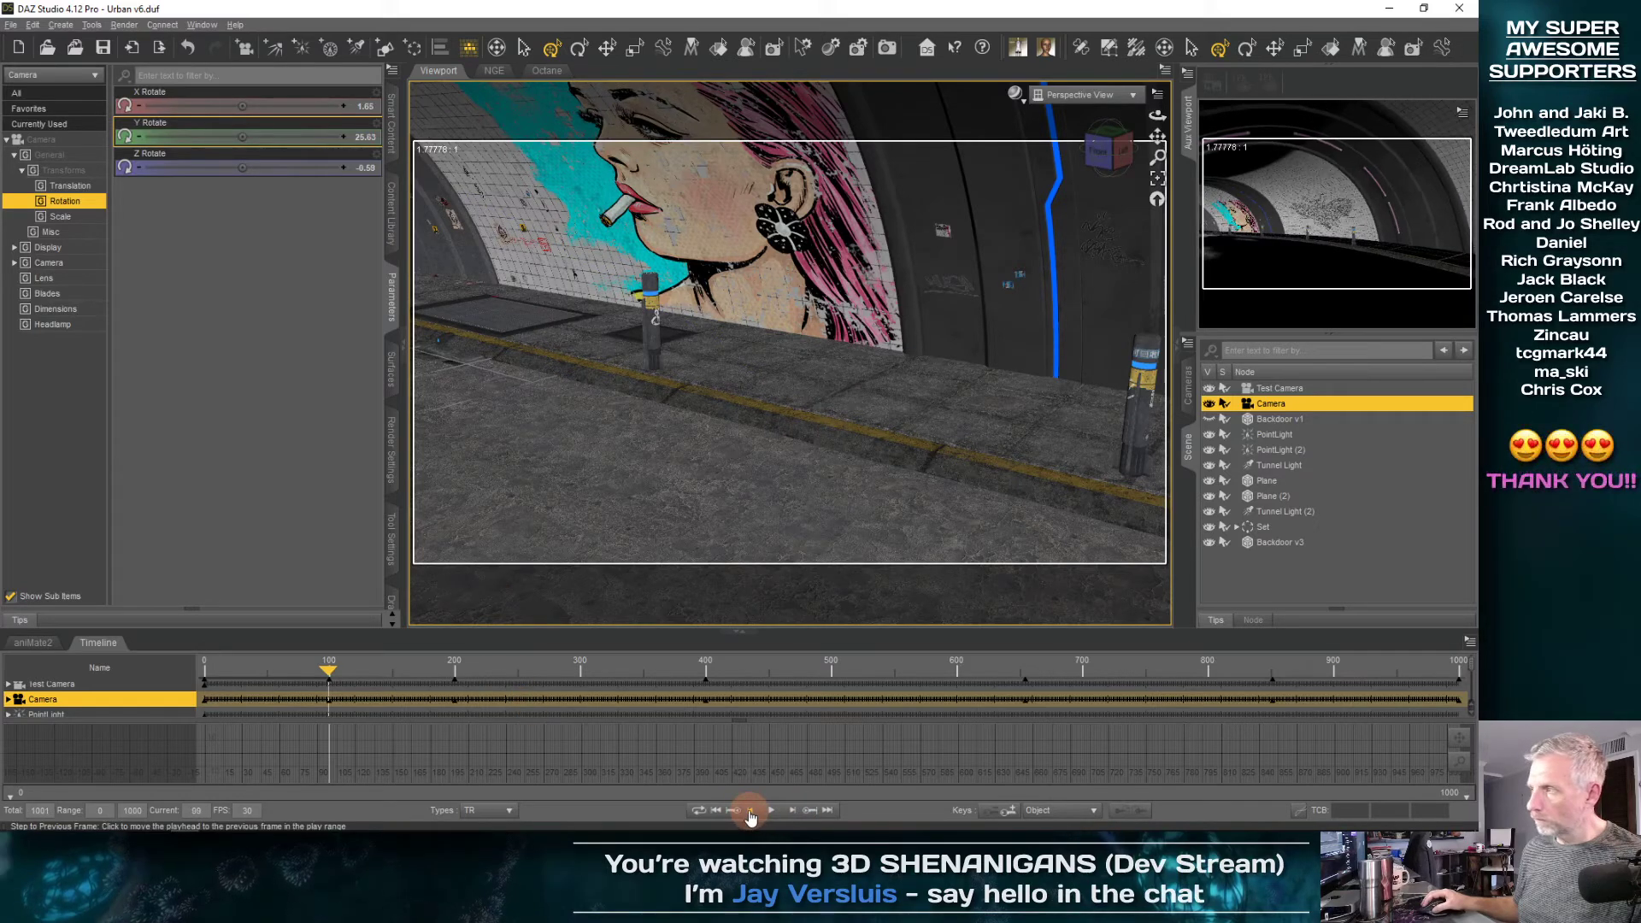
pyautogui.click(718, 811)
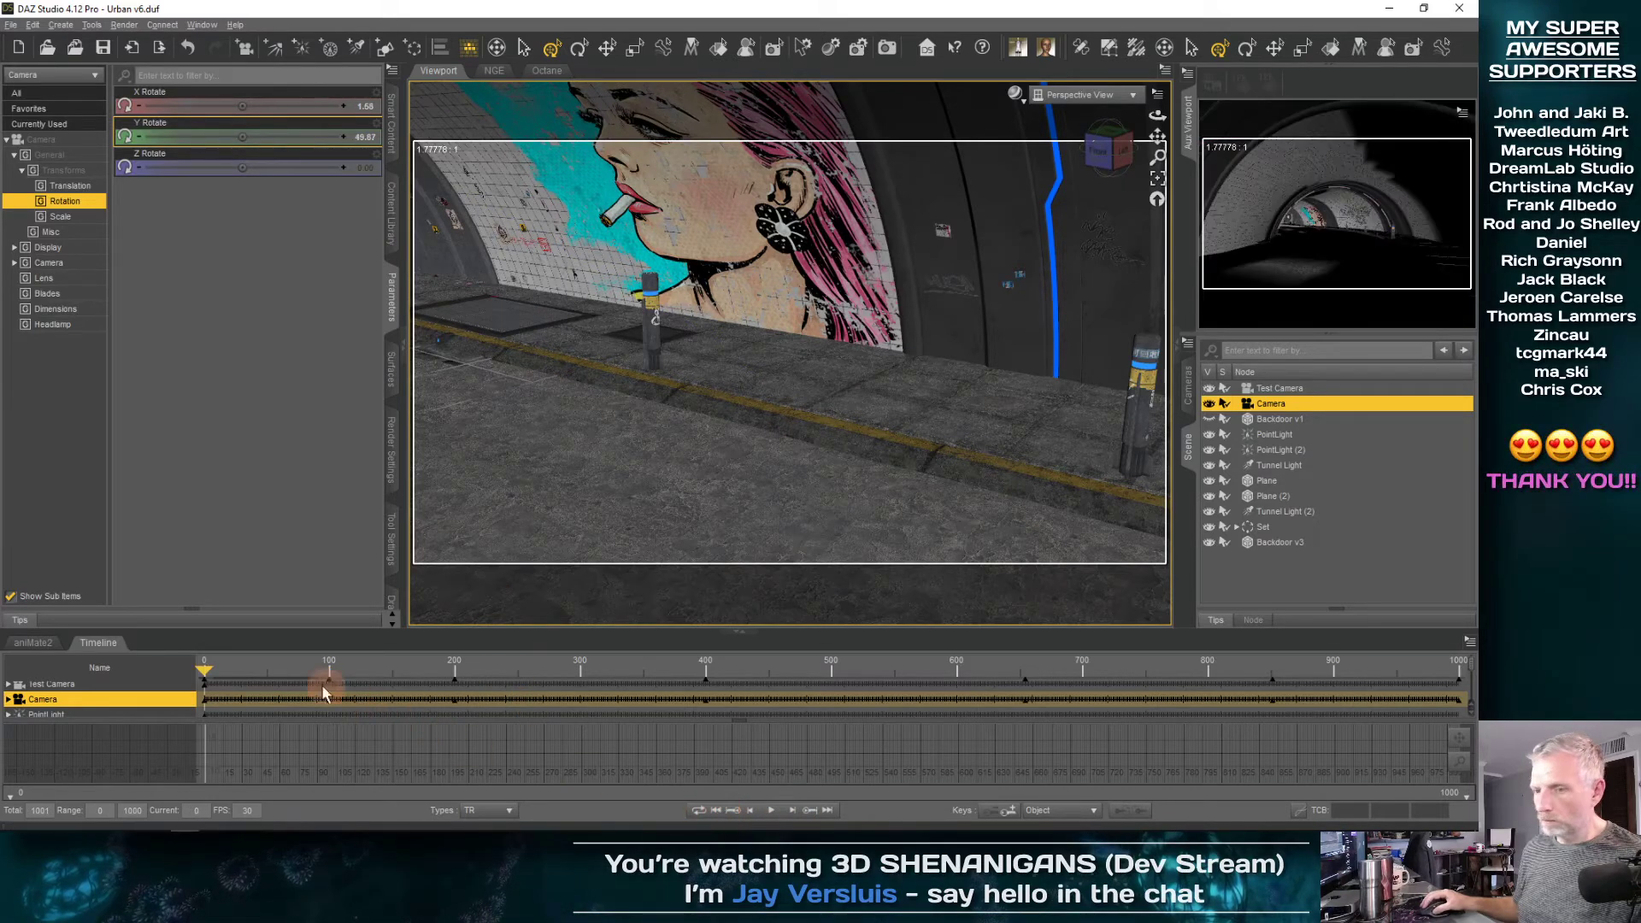
# Turn the Camera slightly at frame 100 to about Y 25.9 degrees and check the move from frame 0
pyautogui.moveTo(205, 671); pyautogui.dragTo(325, 675)
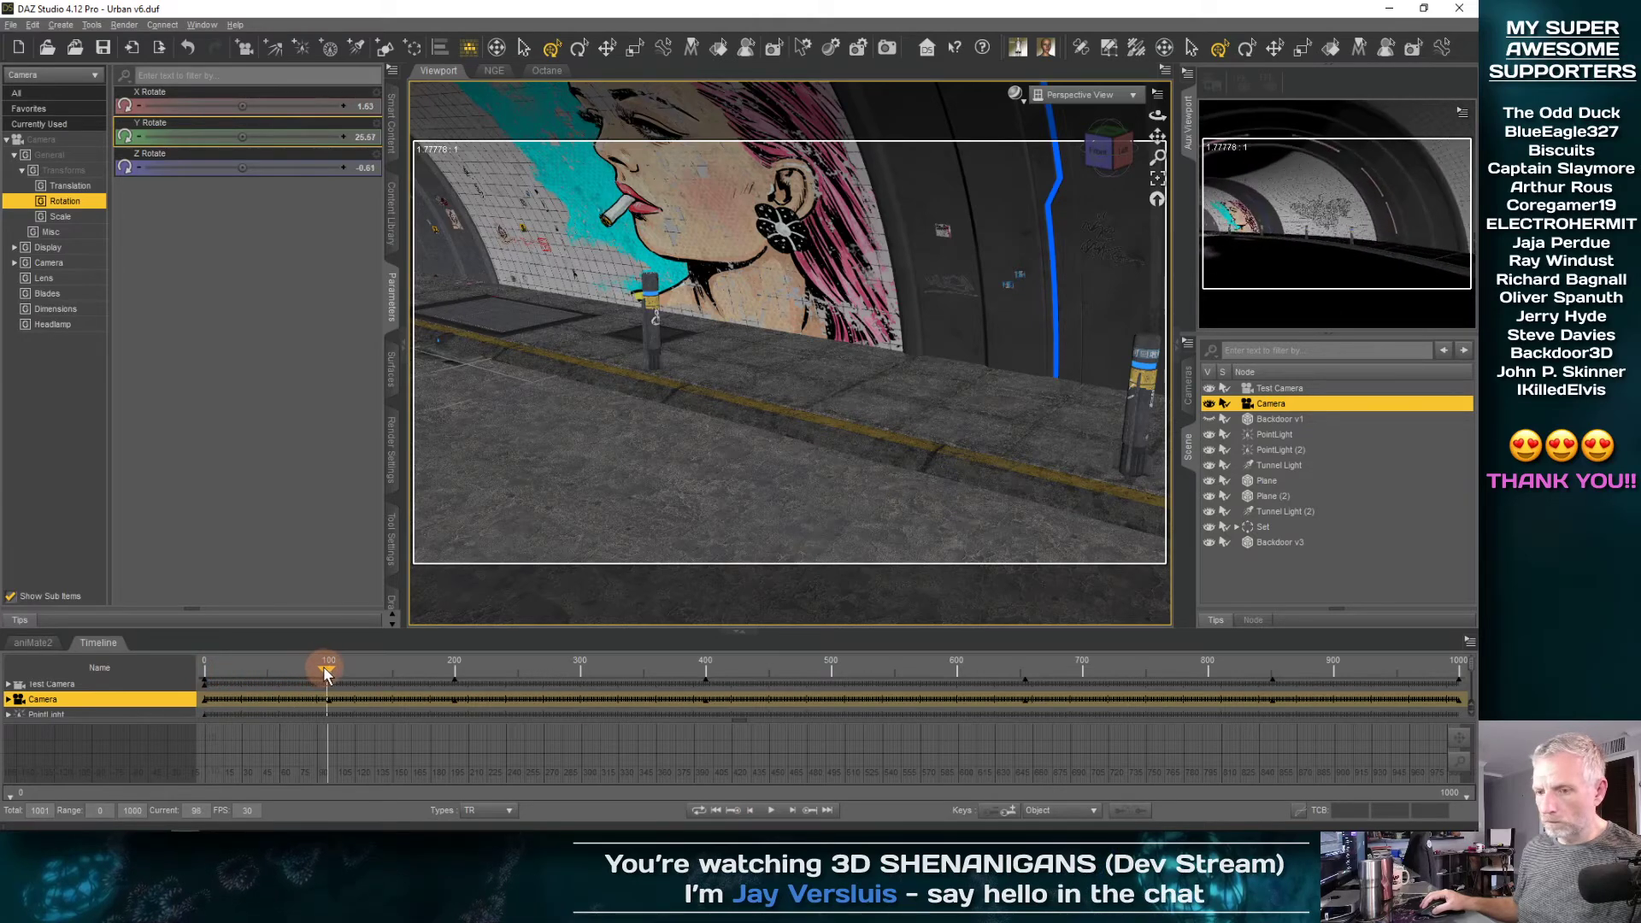
pyautogui.click(807, 807)
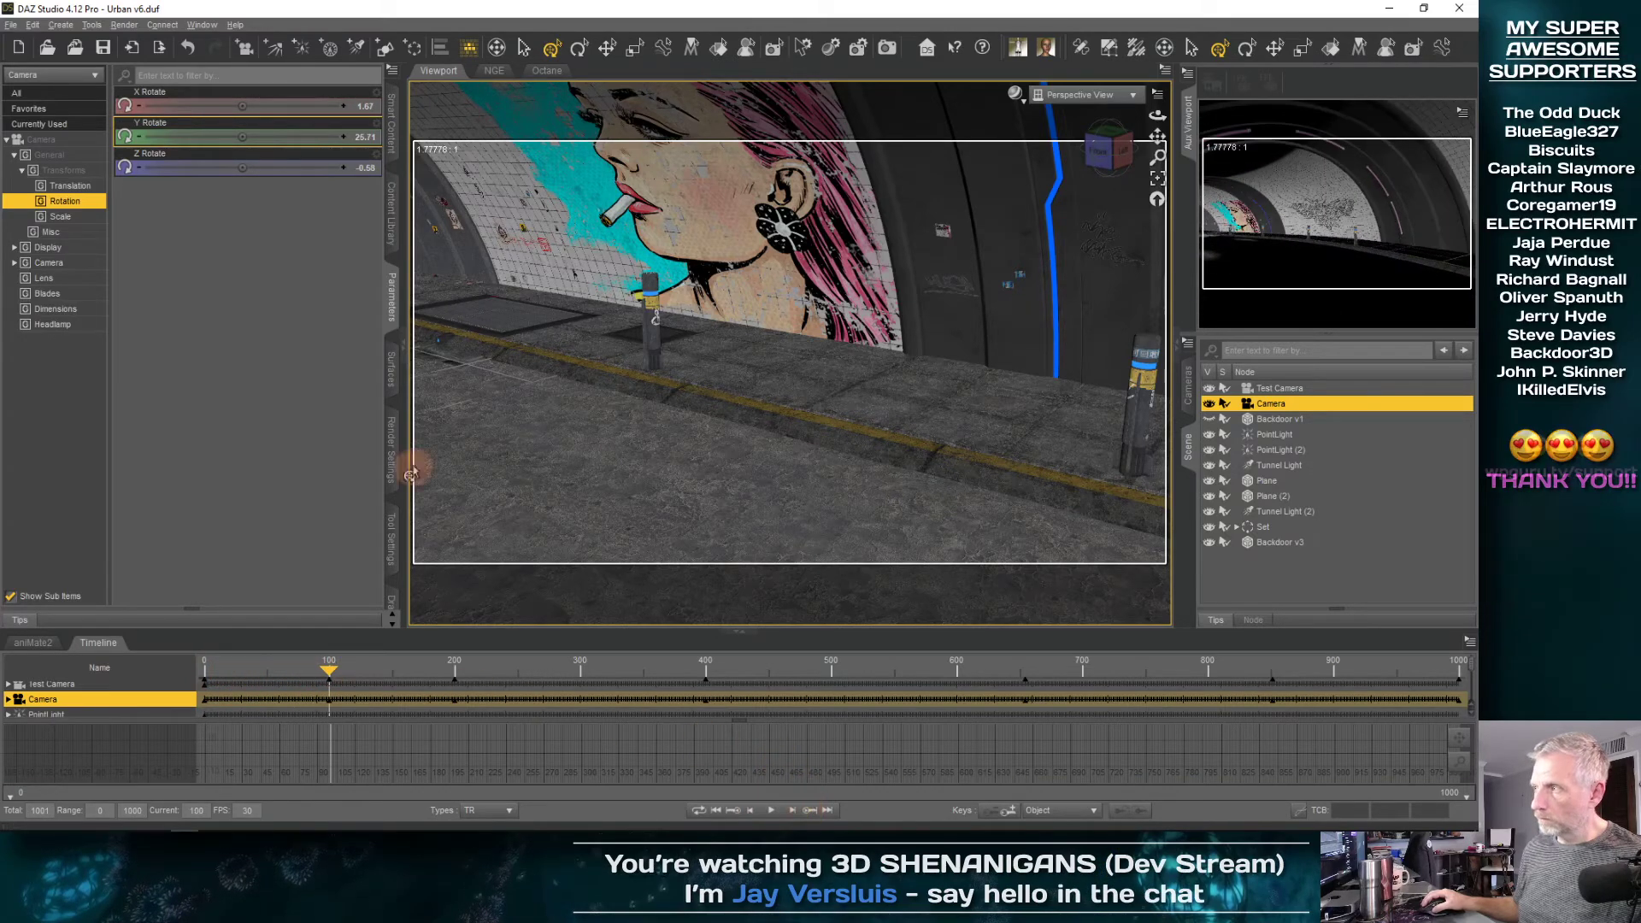
pyautogui.moveTo(245, 138)
pyautogui.mouseDown()
pyautogui.moveTo(214, 136)
pyautogui.moveTo(243, 138)
pyautogui.mouseUp()
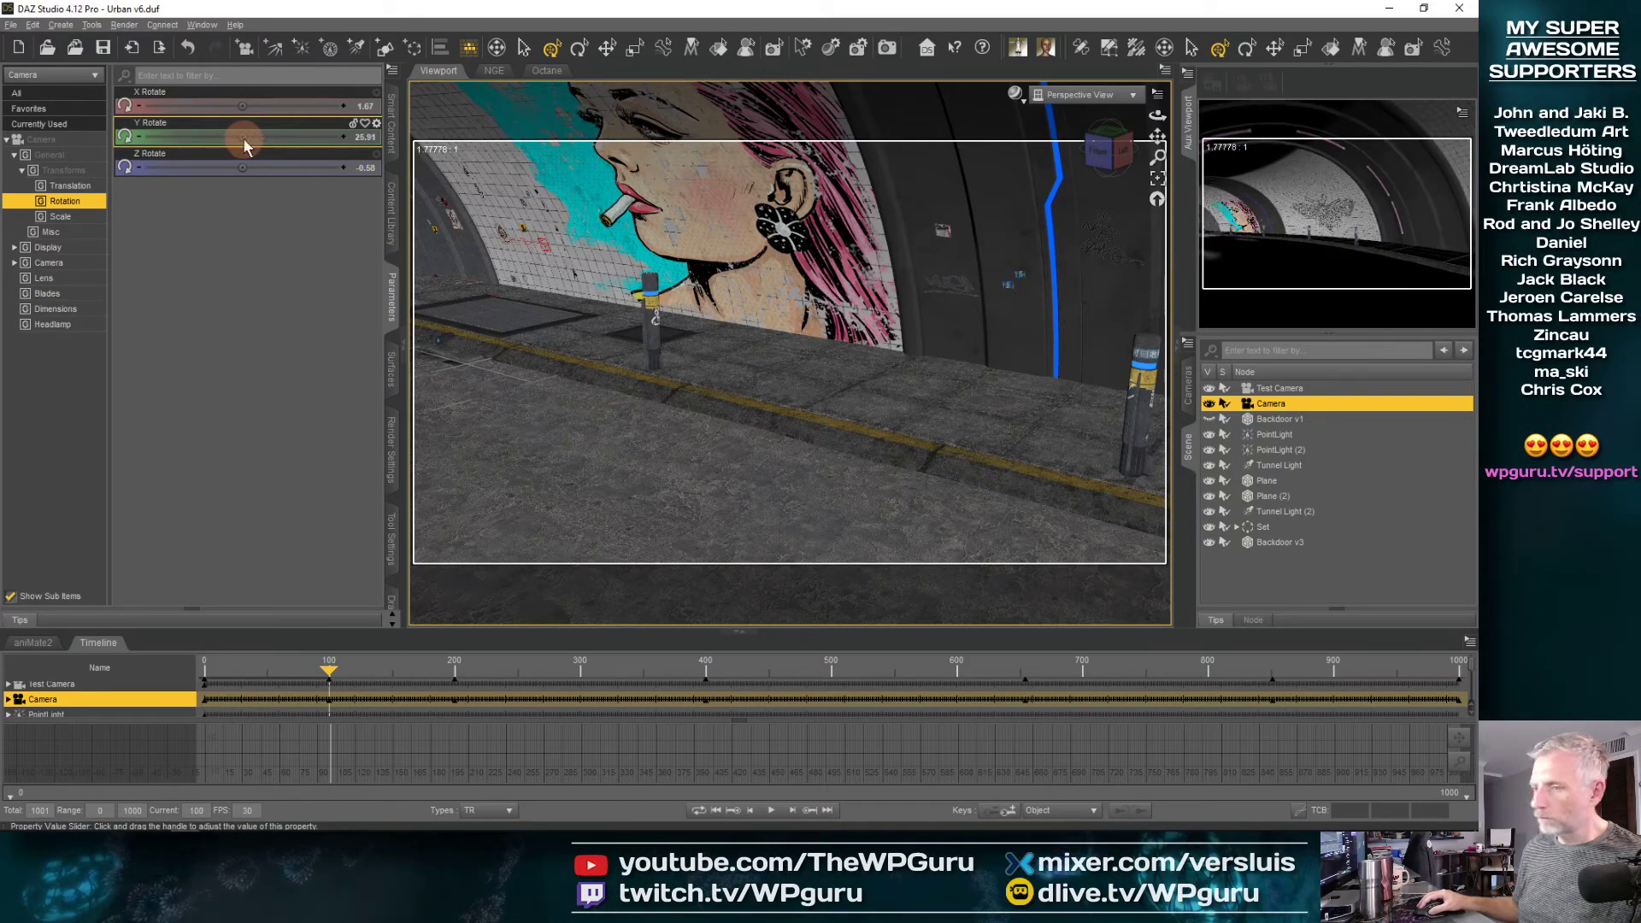
pyautogui.moveTo(317, 672); pyautogui.dragTo(117, 669)
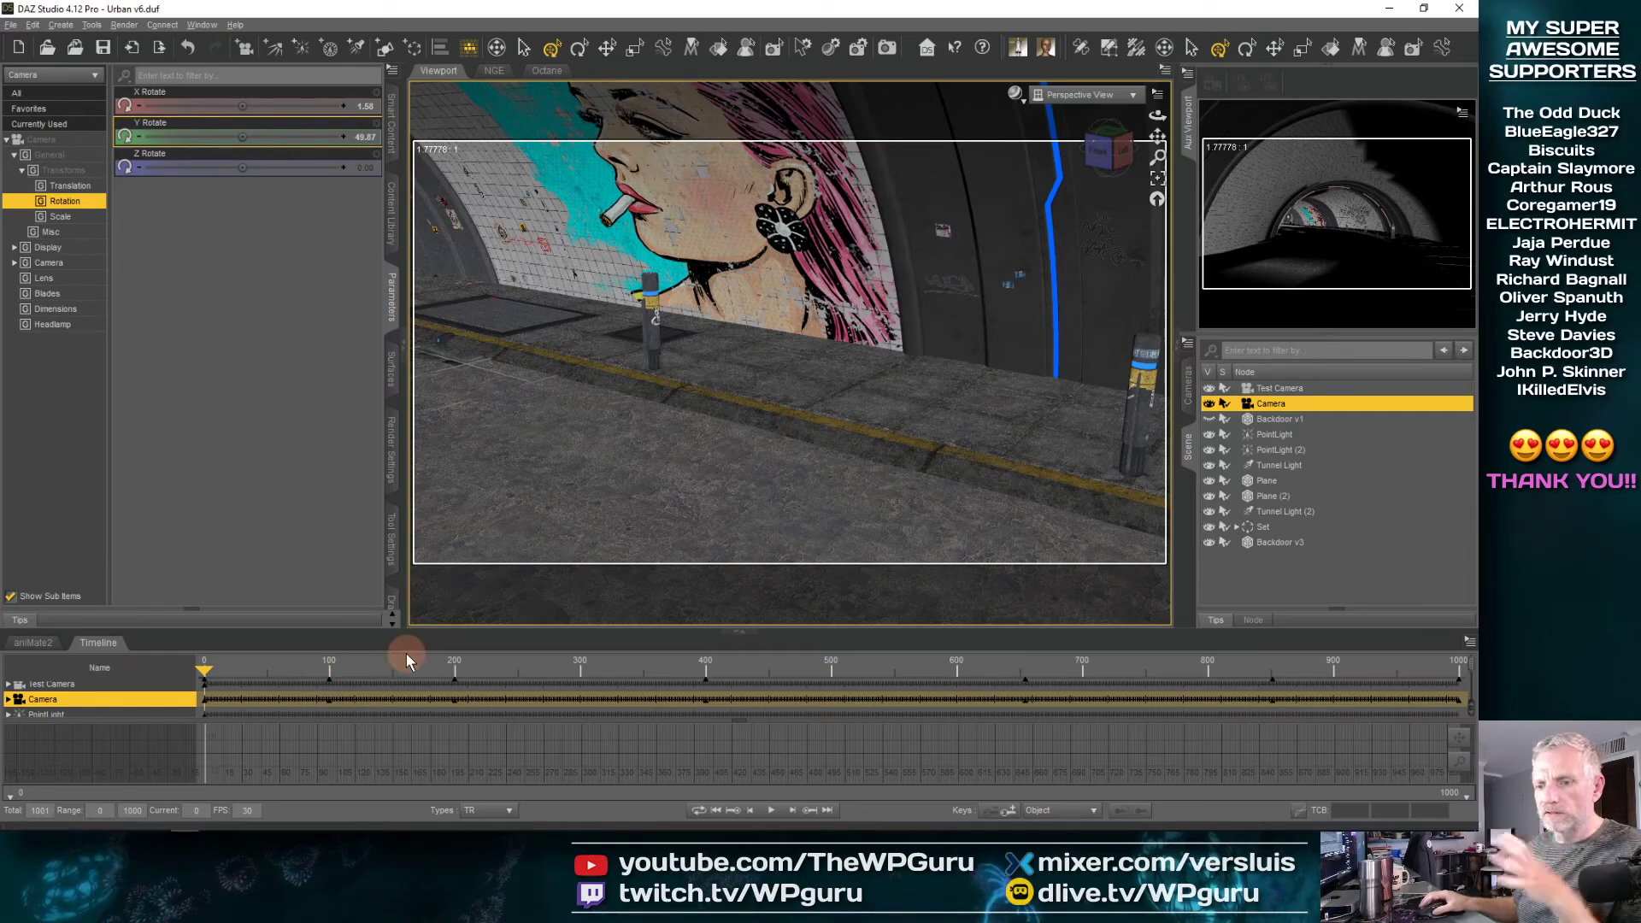
# Frame the Camera at frame 0, move it across the road away from the yellow-lined curb and turn it to about Y 25.7 degrees
pyautogui.click(1158, 180)
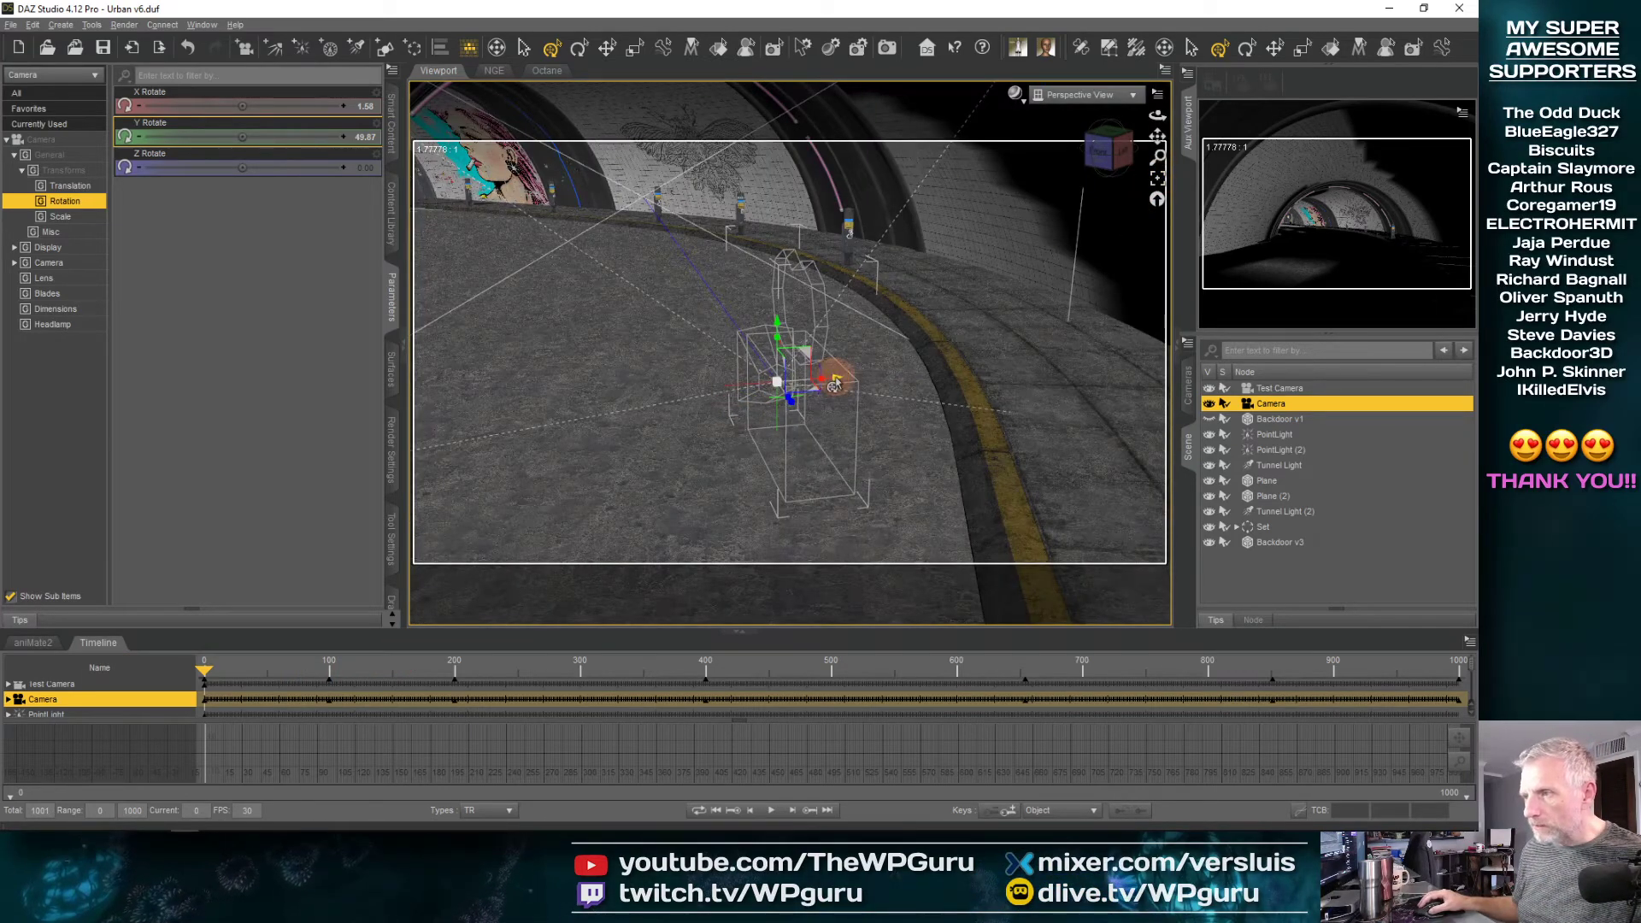
pyautogui.moveTo(834, 386); pyautogui.dragTo(682, 392)
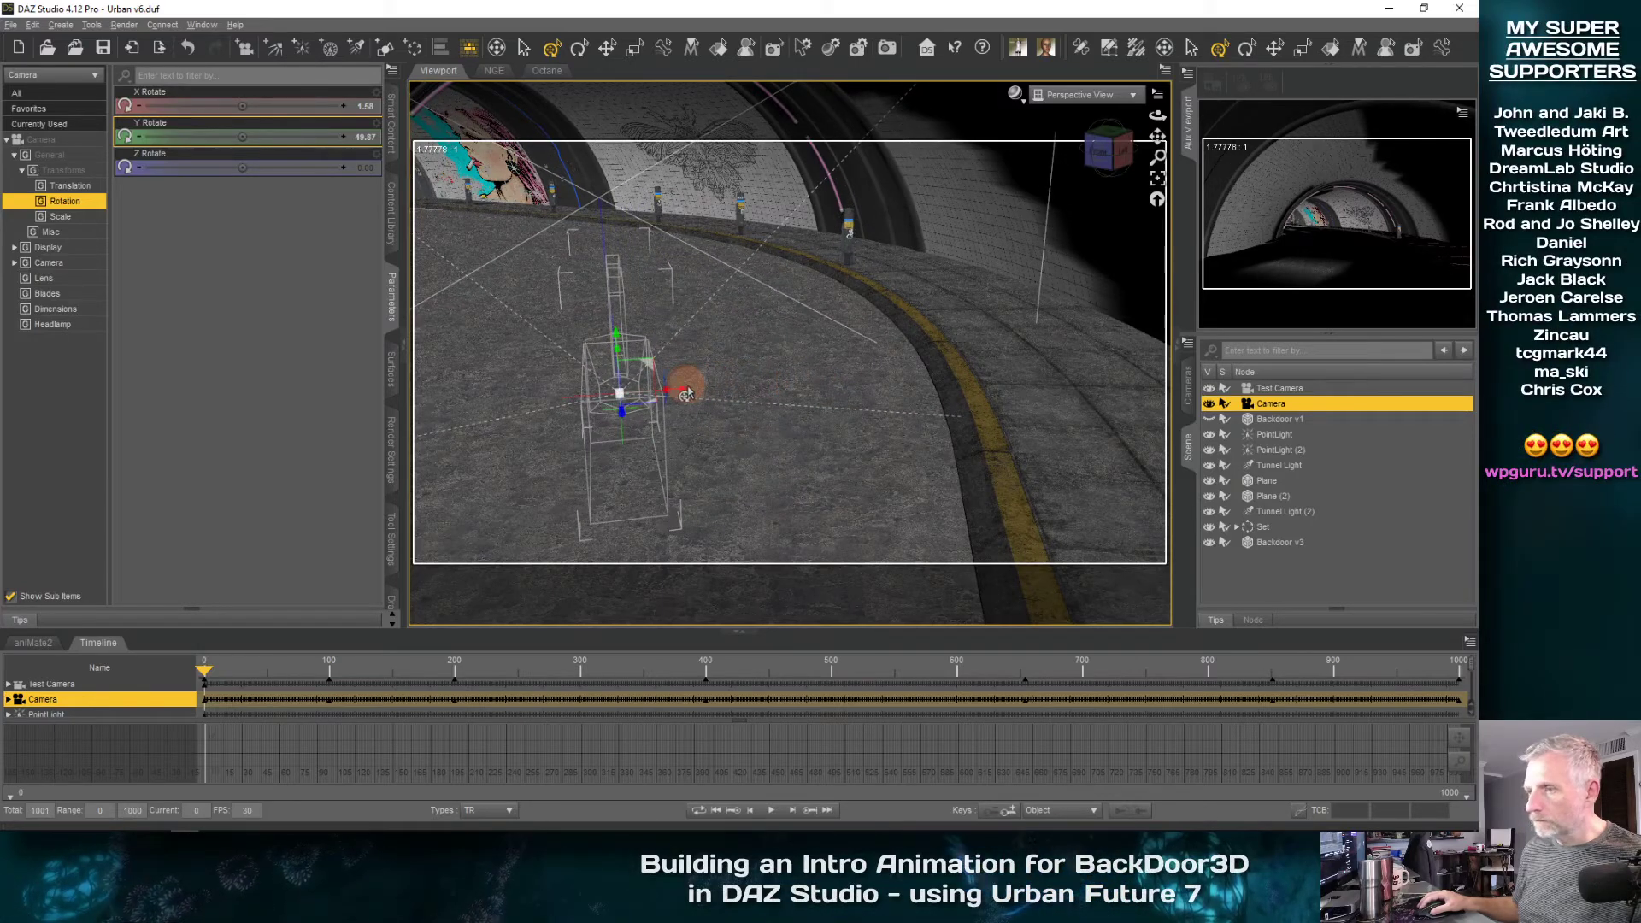
pyautogui.click(667, 398)
pyautogui.click(647, 428)
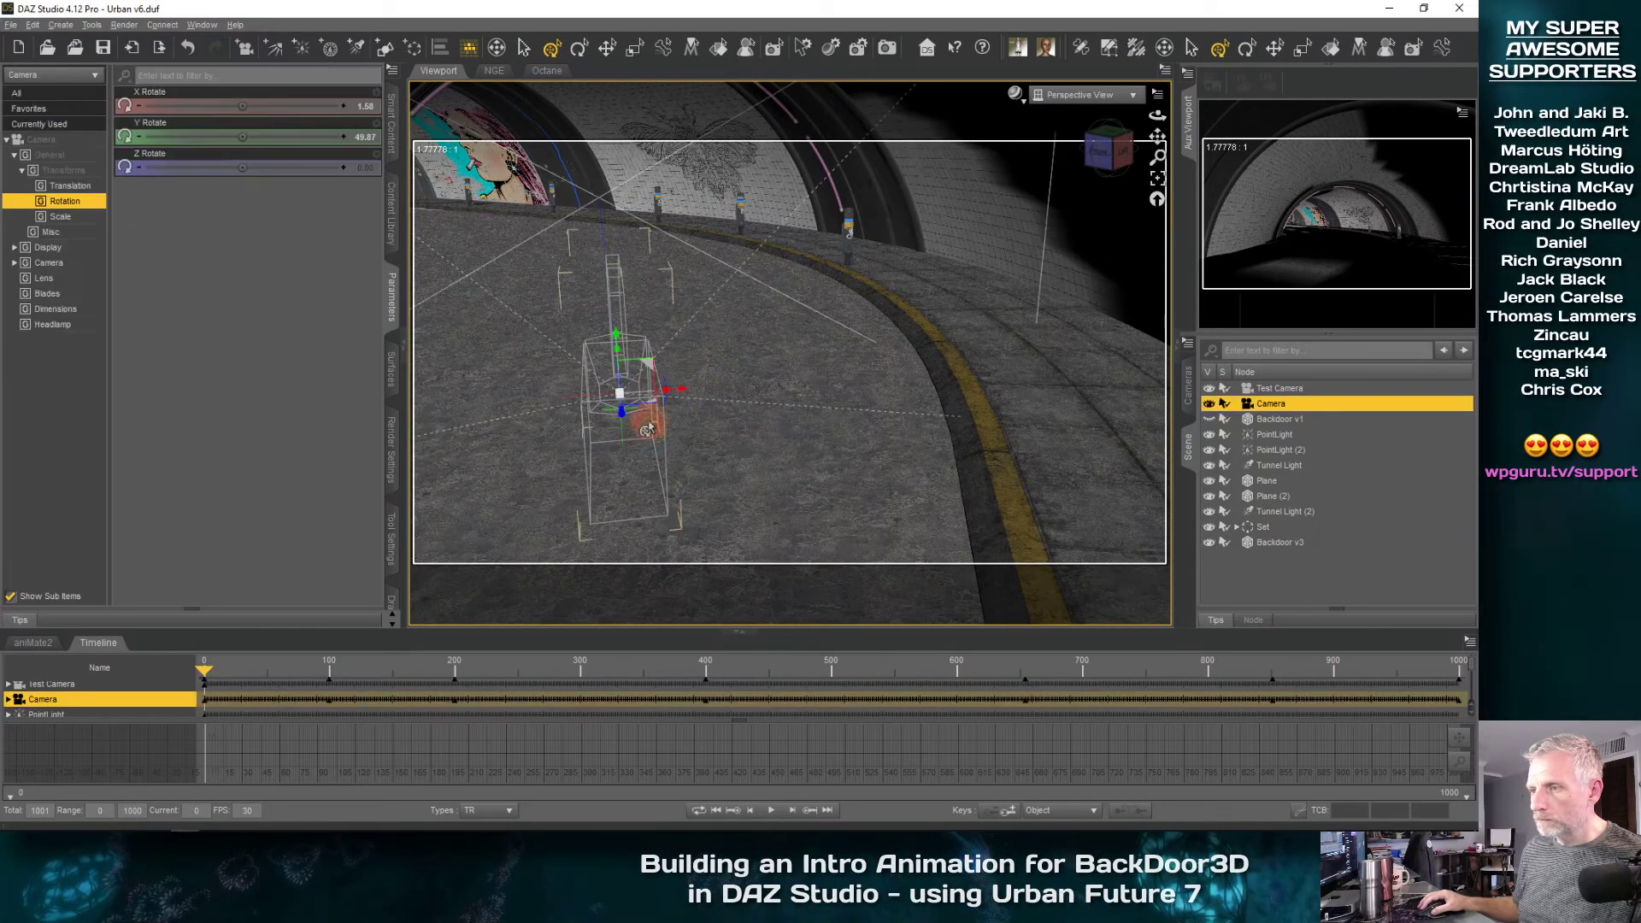
pyautogui.moveTo(681, 395); pyautogui.dragTo(484, 427)
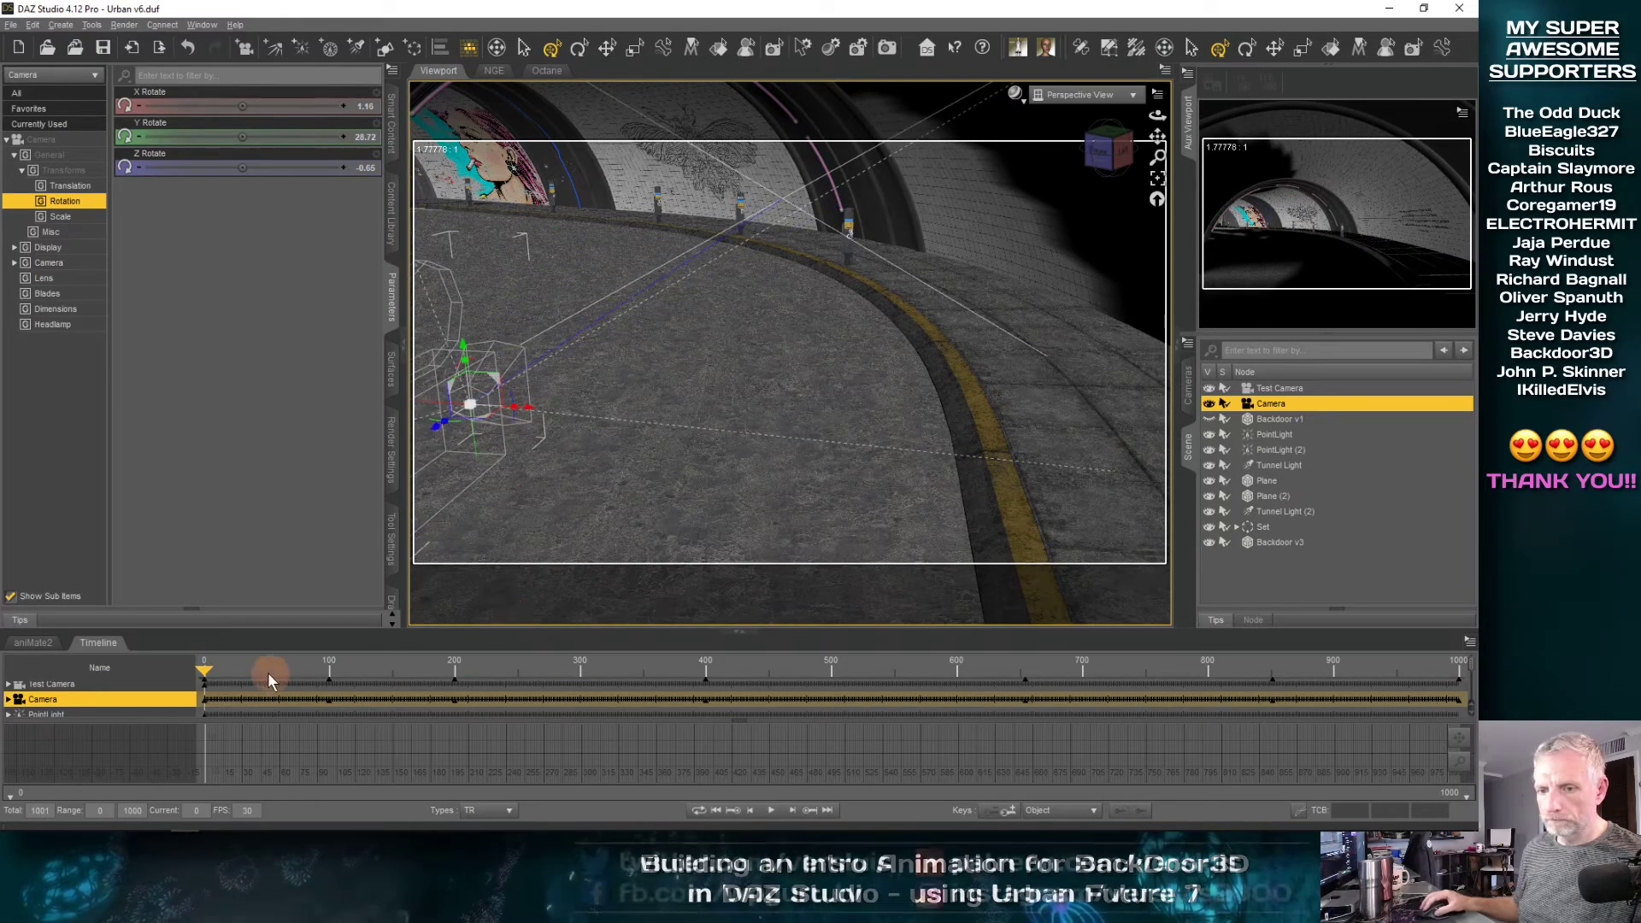
# Review the Camera's path from frame 0 through the tunnel and street to the bar counter near frame 900
pyautogui.moveTo(206, 672); pyautogui.dragTo(333, 670)
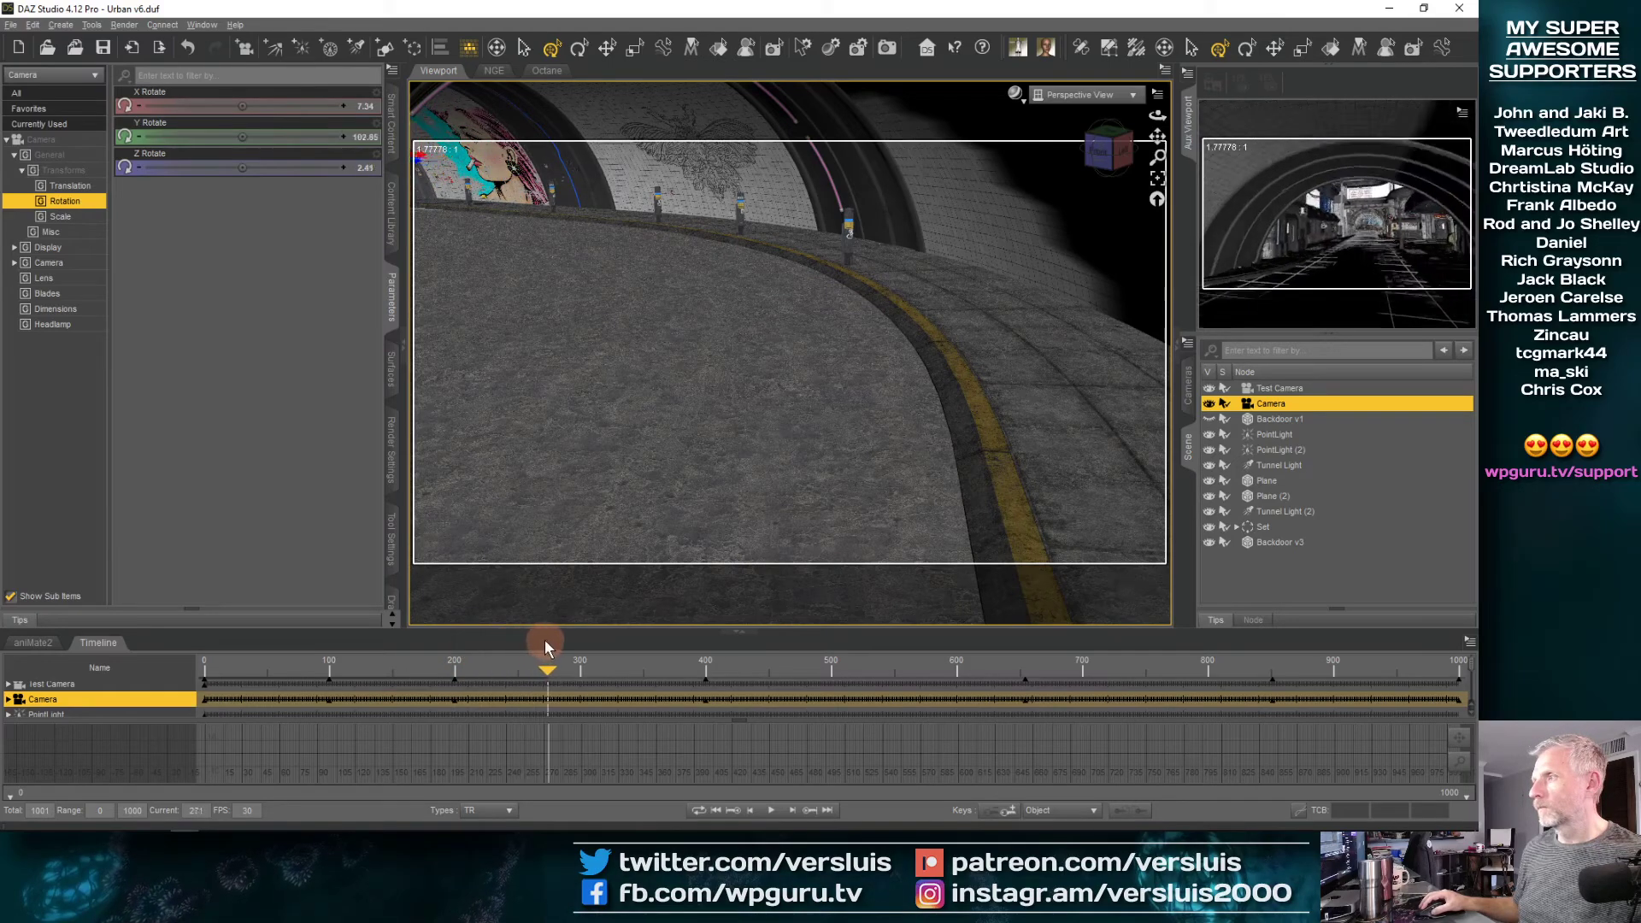
pyautogui.moveTo(546, 640); pyautogui.dragTo(665, 636)
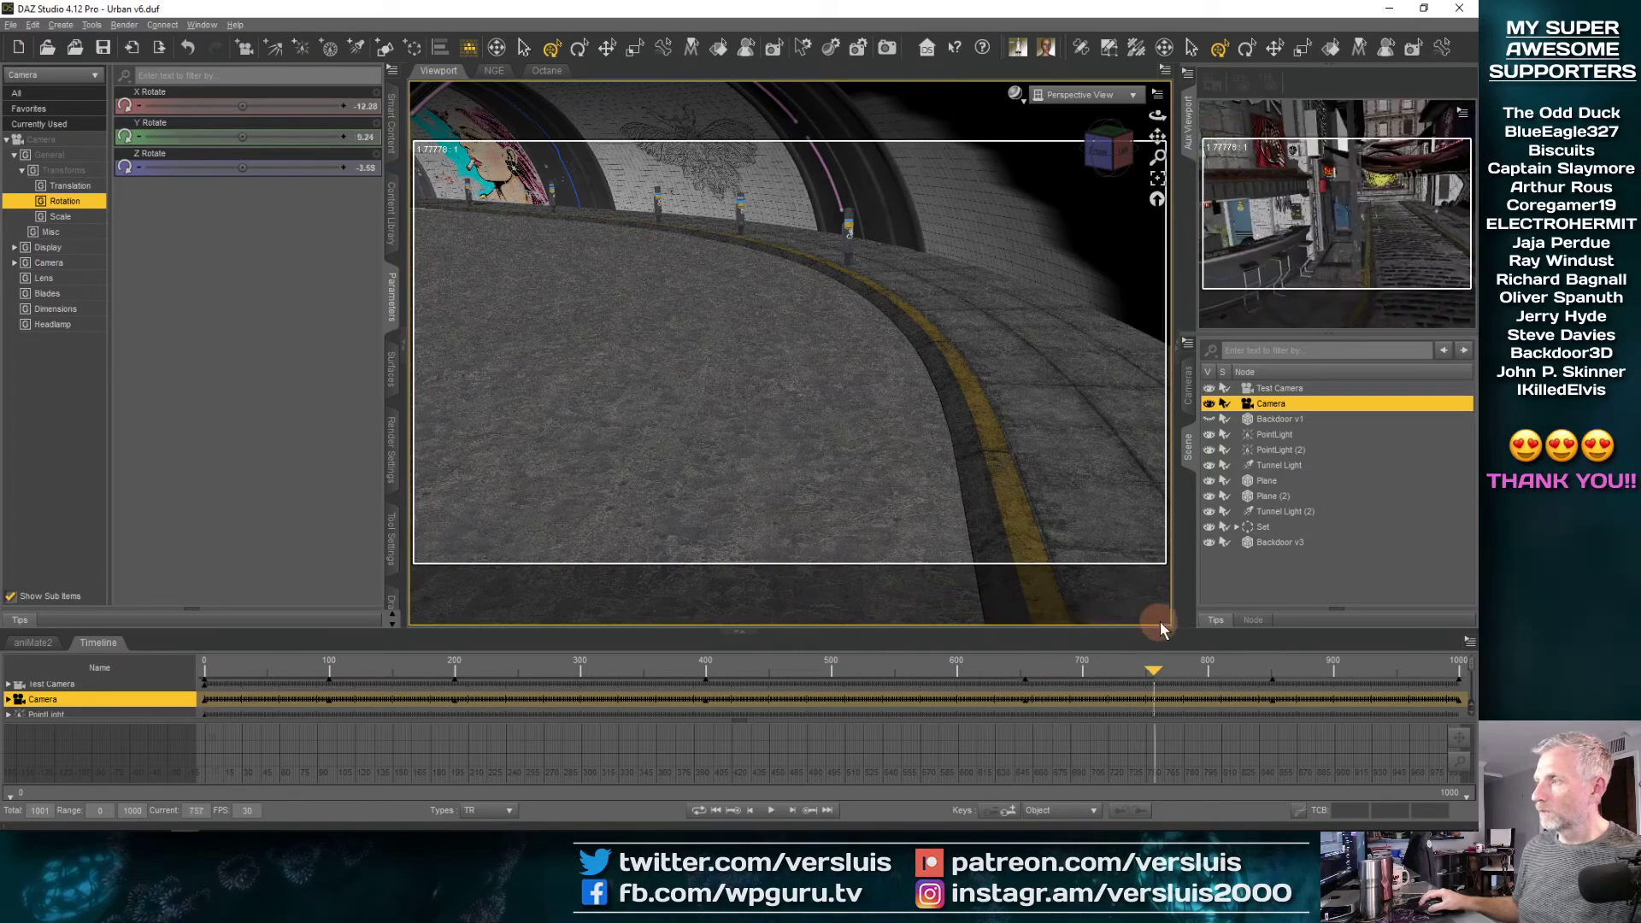
pyautogui.moveTo(1320, 622); pyautogui.dragTo(1282, 621)
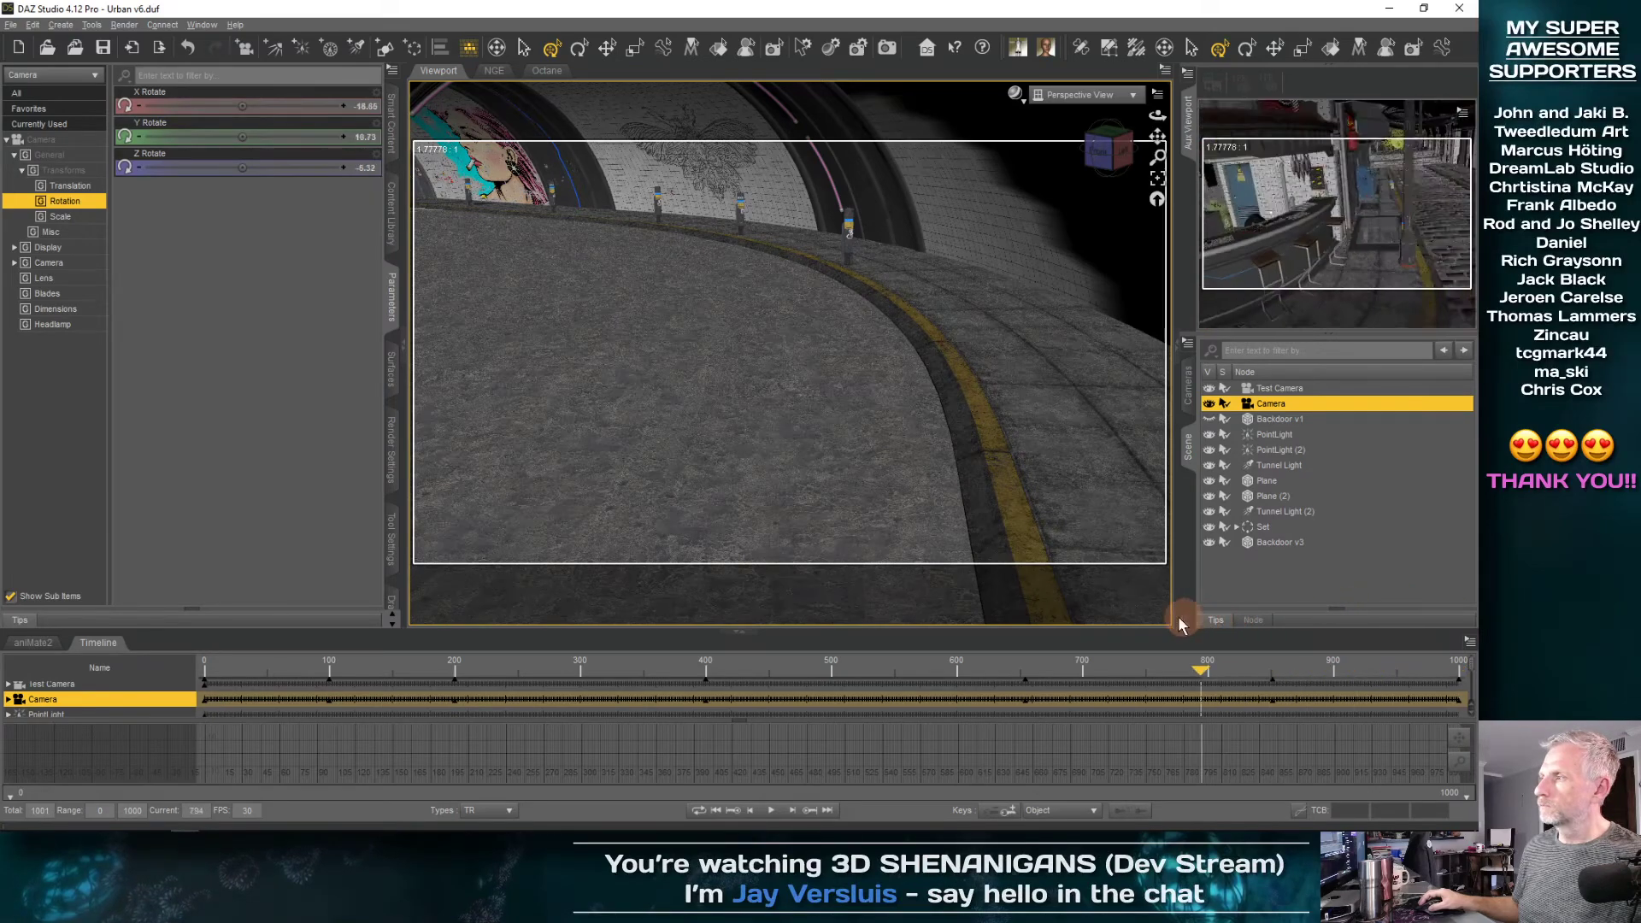
pyautogui.moveTo(993, 616); pyautogui.dragTo(1231, 593)
pyautogui.moveTo(1332, 592)
pyautogui.mouseDown()
pyautogui.moveTo(1394, 569)
pyautogui.moveTo(1270, 583)
pyautogui.moveTo(1306, 576)
pyautogui.mouseUp()
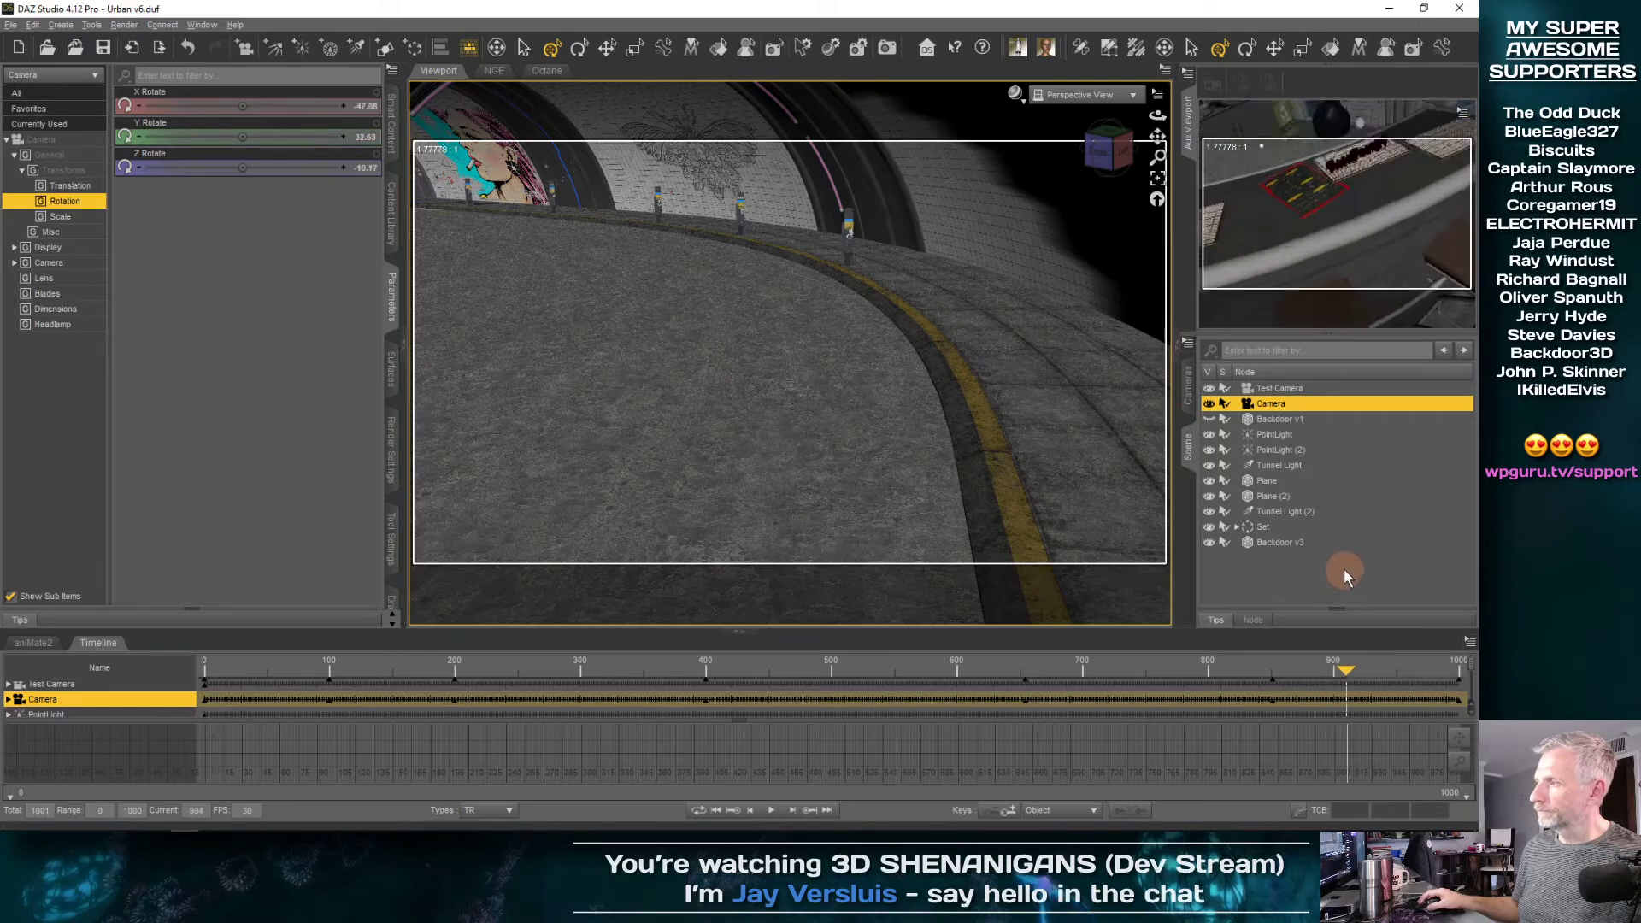
# Look through the Camera in the main viewport and turn it further around Y at its frame 200 key
pyautogui.click(1095, 95)
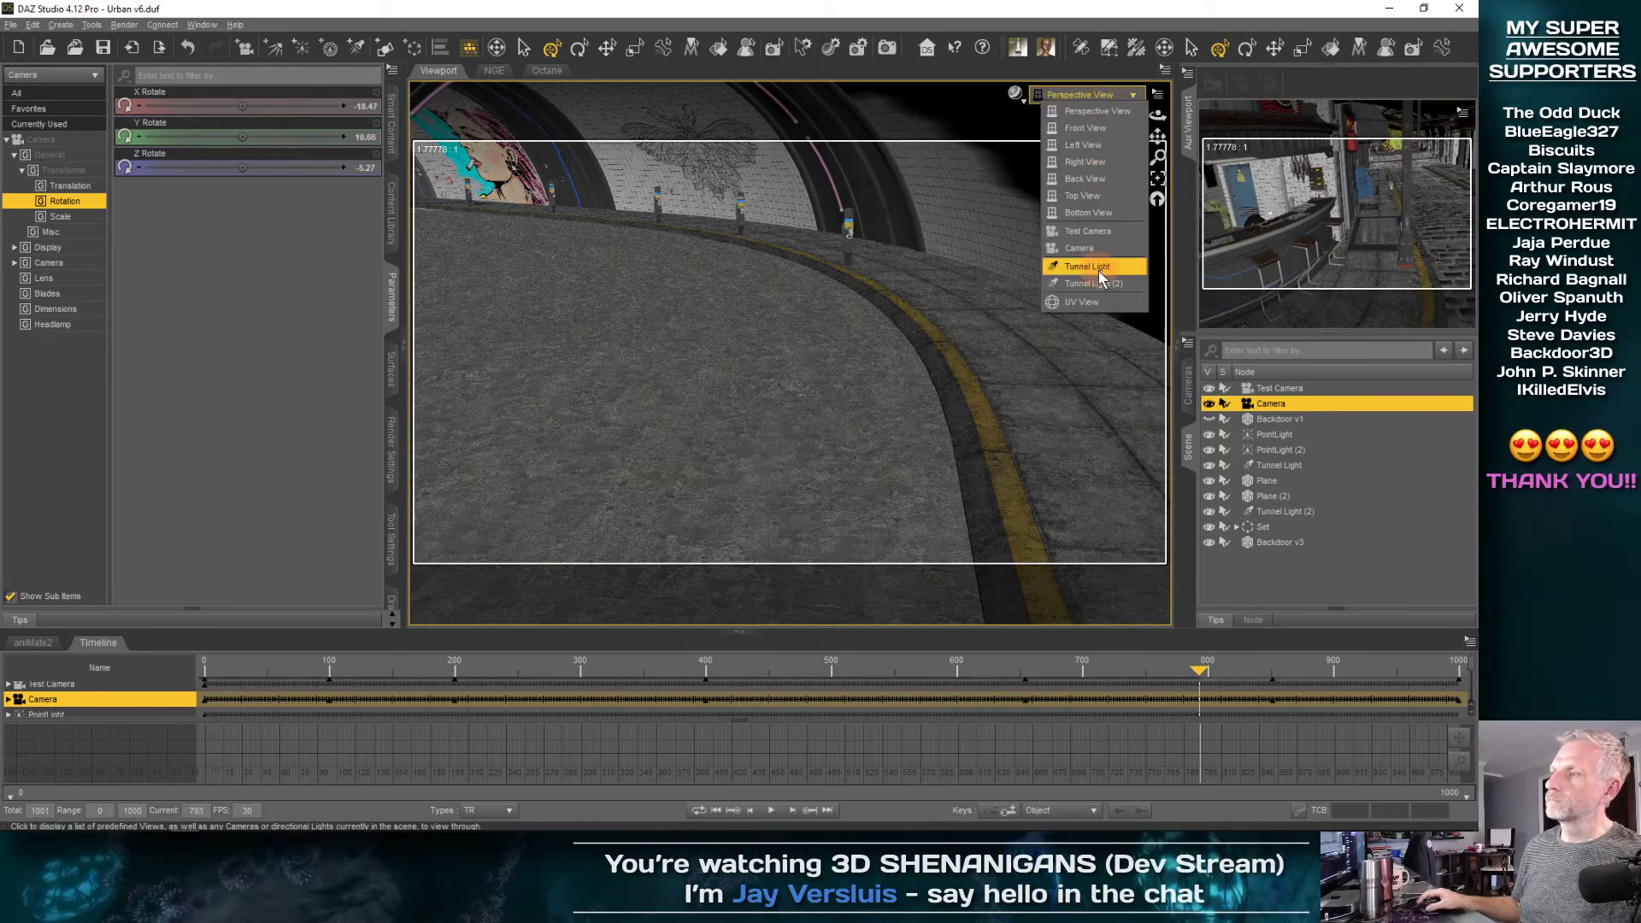
pyautogui.click(1086, 249)
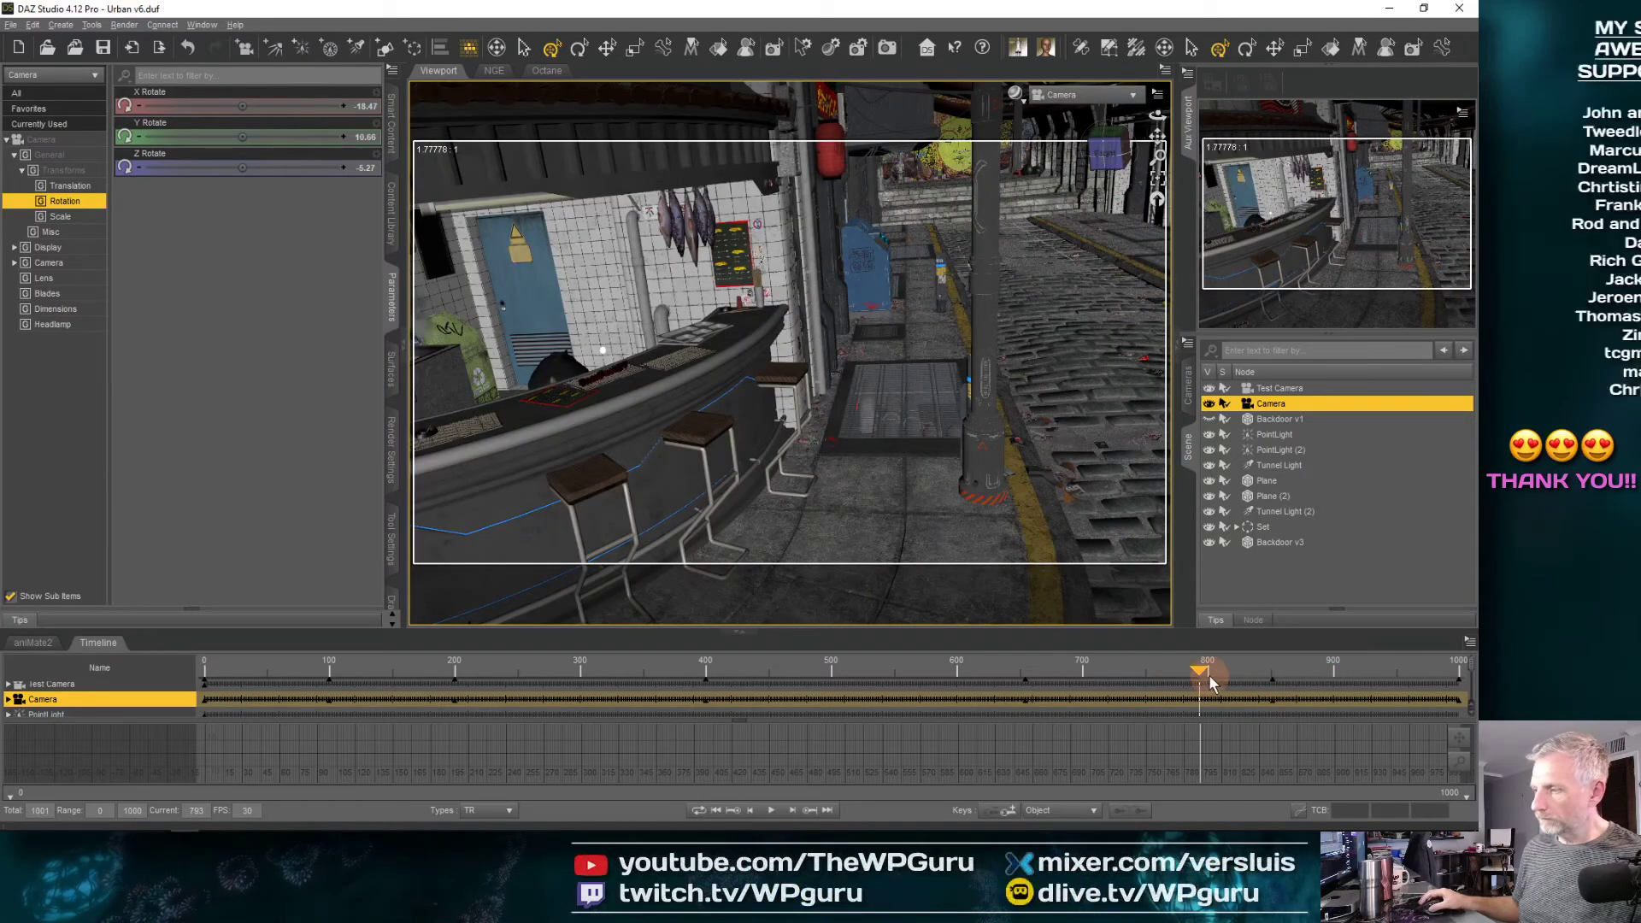
pyautogui.moveTo(1202, 673); pyautogui.dragTo(448, 726)
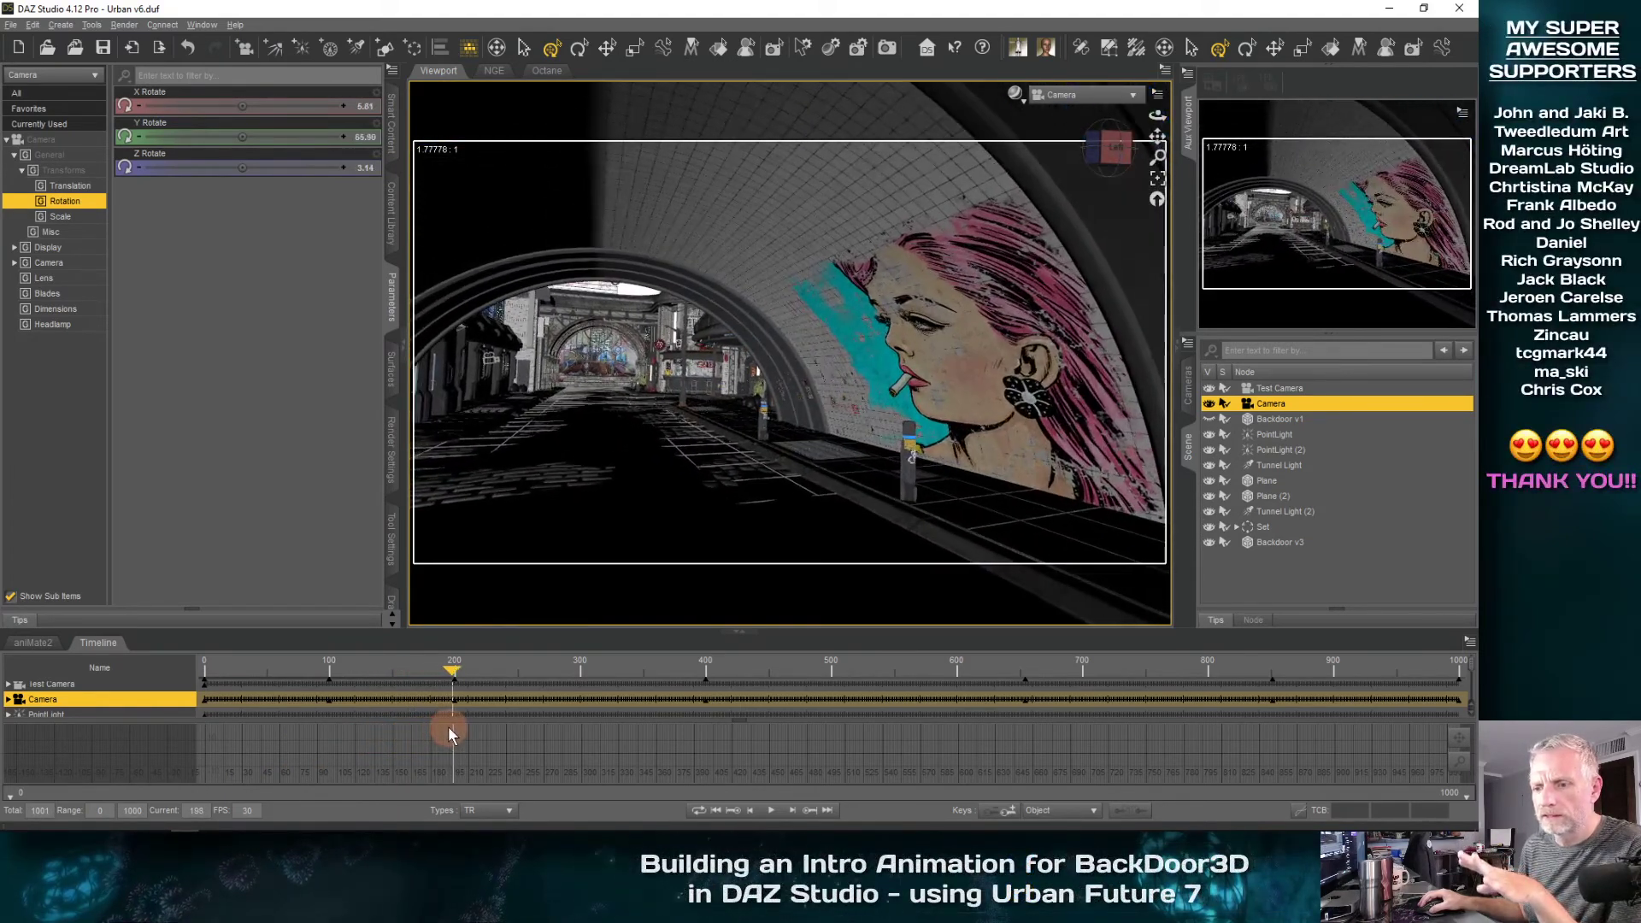
pyautogui.click(812, 810)
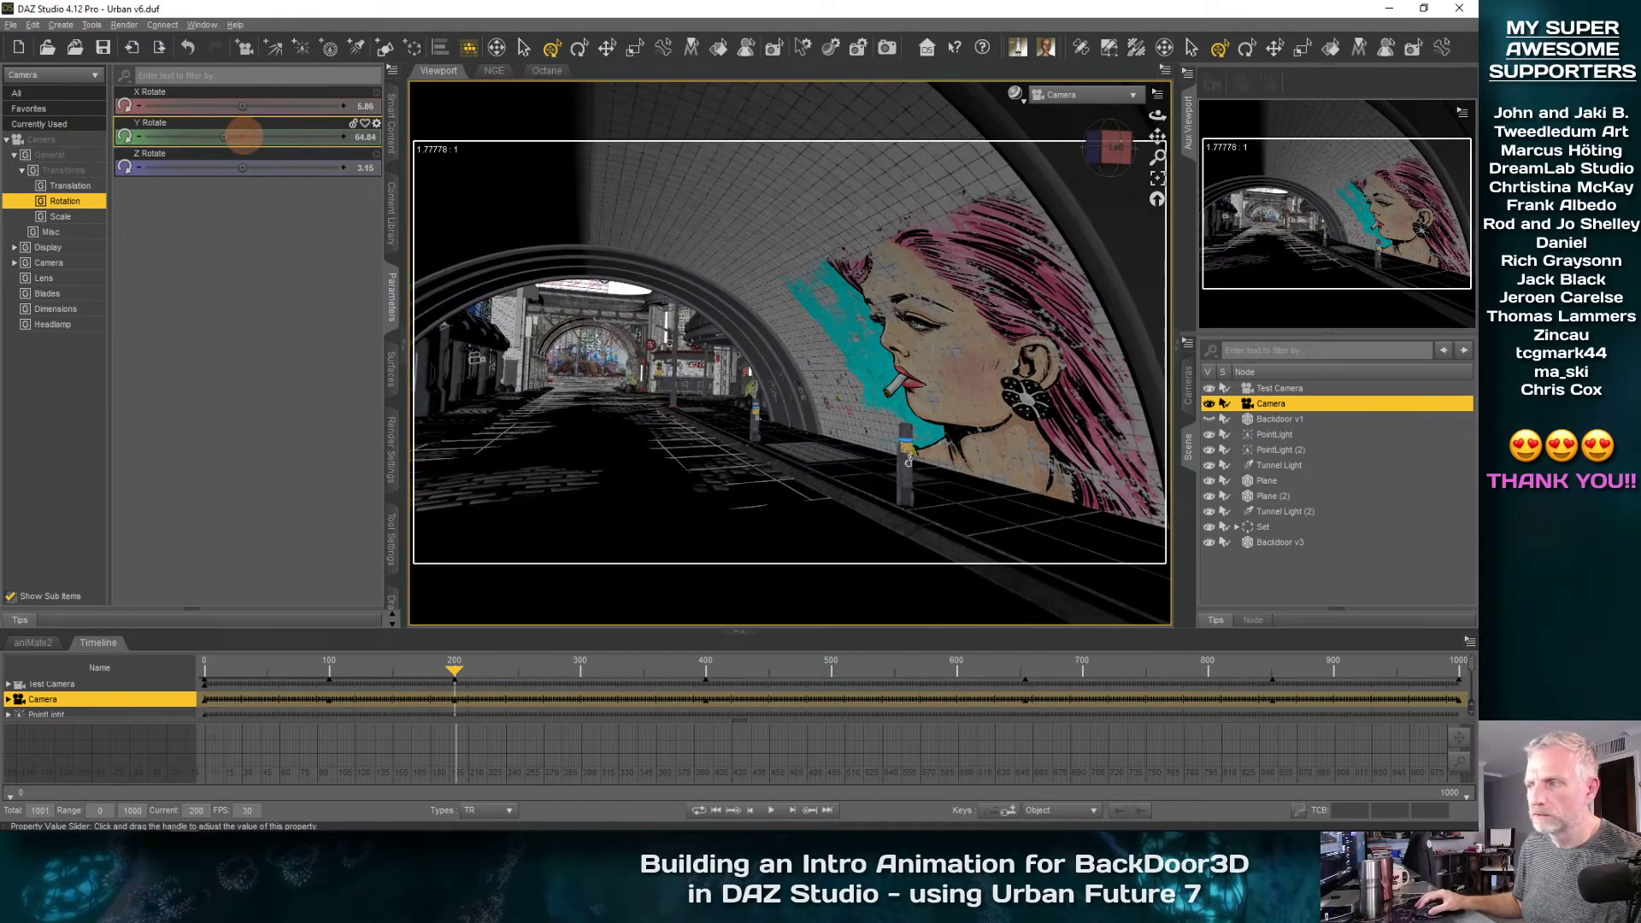
pyautogui.moveTo(244, 137); pyautogui.dragTo(238, 136)
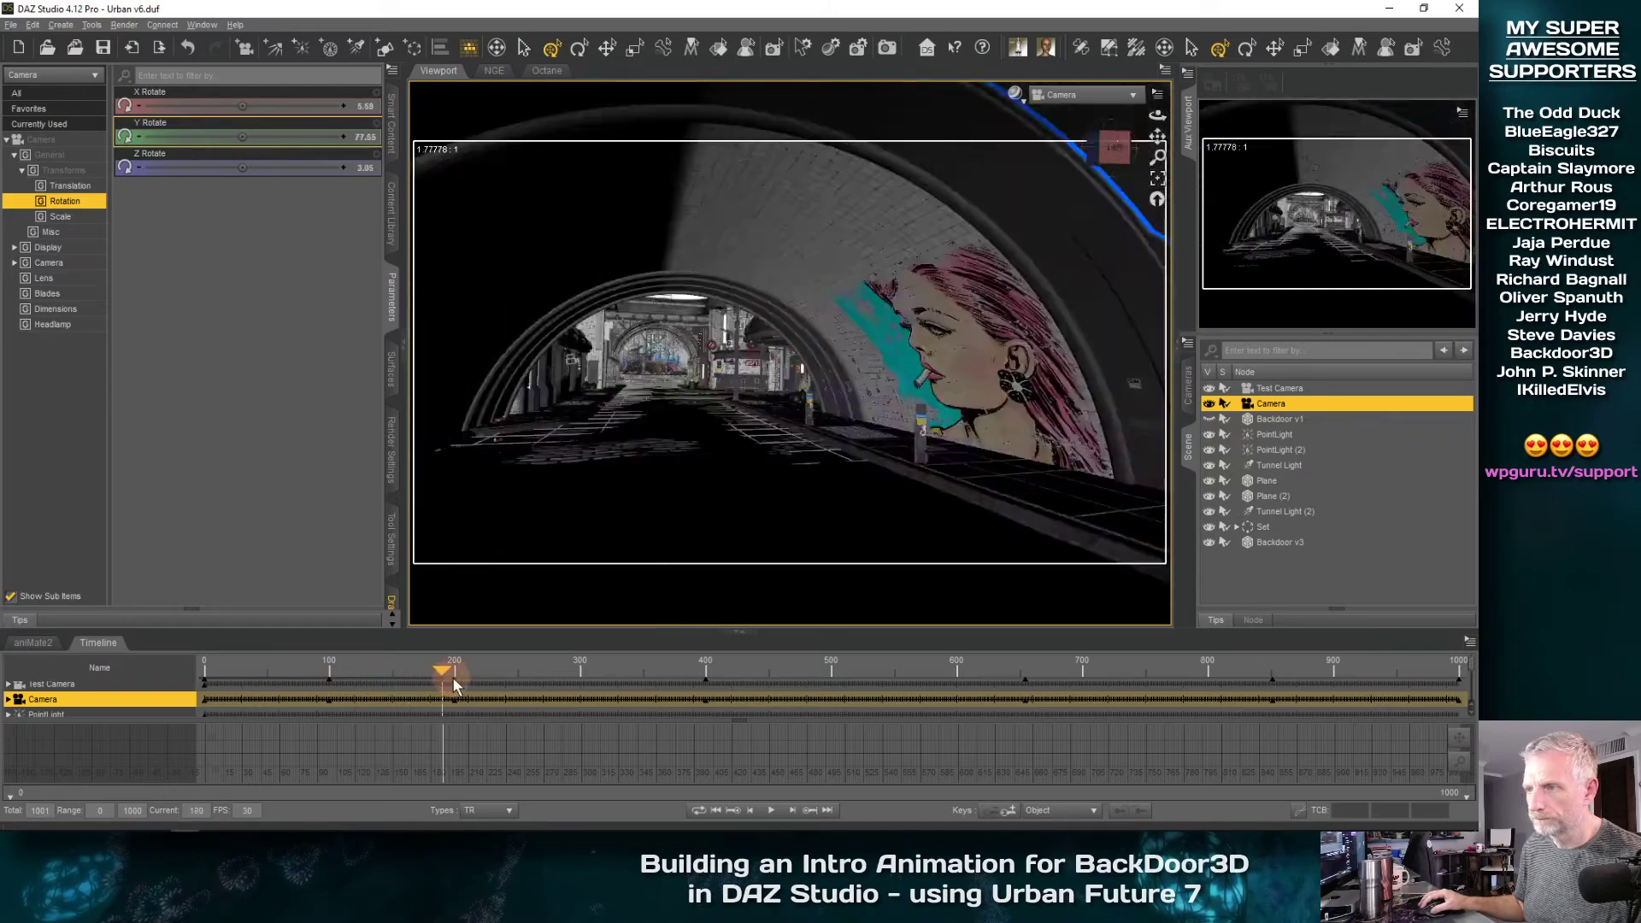
# Reposition the Camera at frame 925 to about X -254 and Y 175, framing the menu and BackDoor3D lettering, and review the approach
pyautogui.moveTo(454, 682); pyautogui.dragTo(1361, 676)
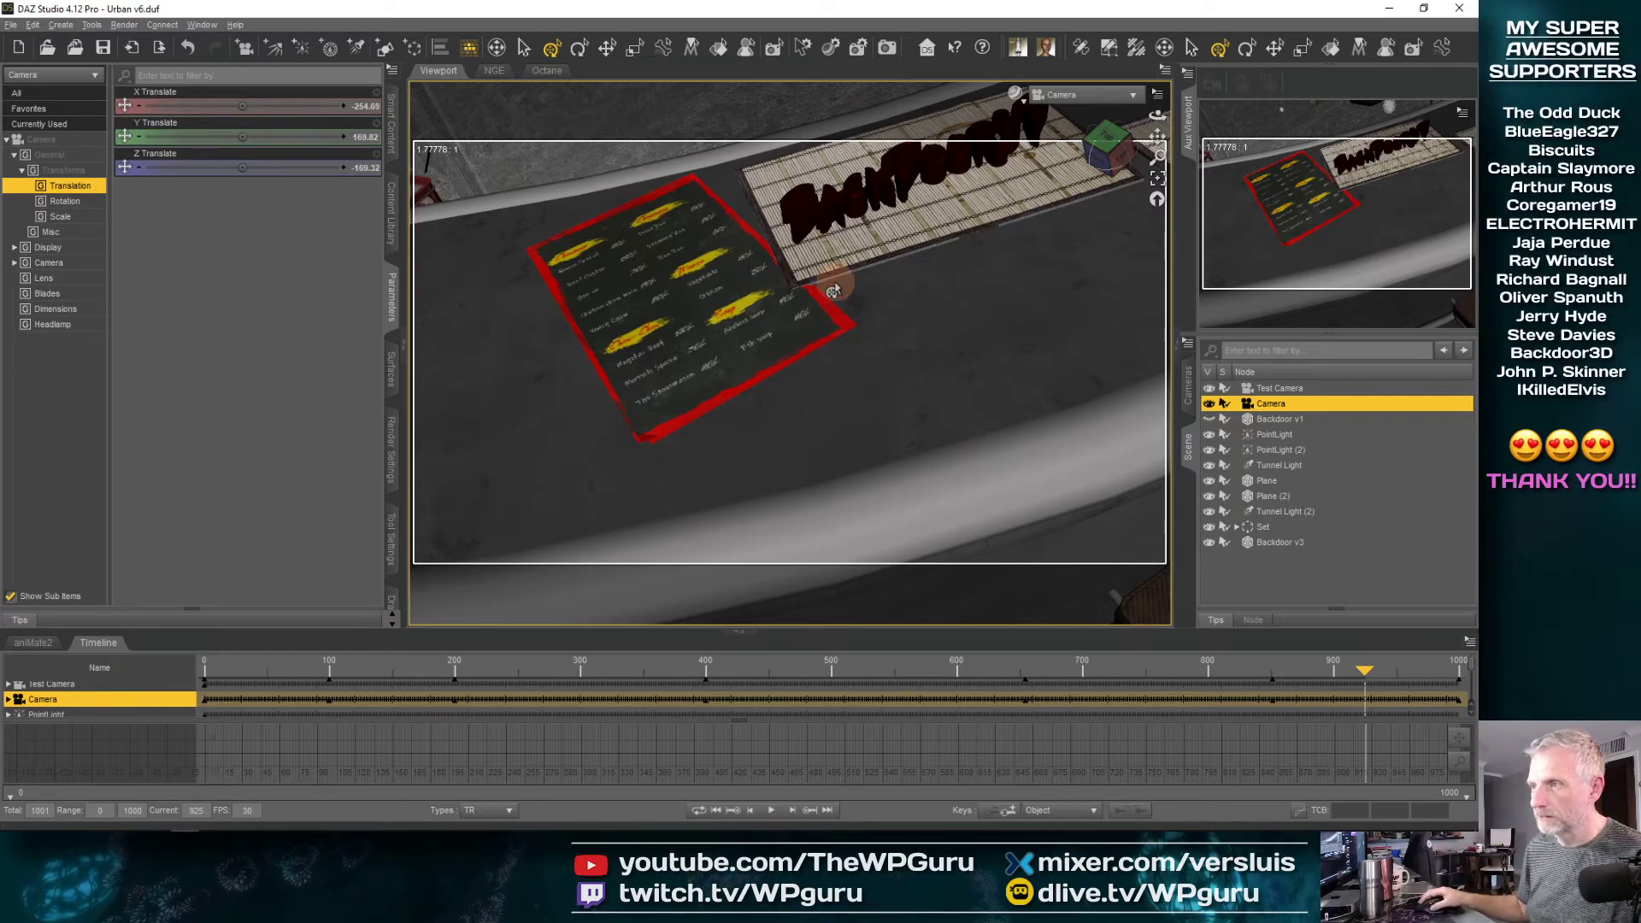
pyautogui.moveTo(836, 282)
pyautogui.mouseDown(button='middle')
pyautogui.moveTo(779, 363)
pyautogui.moveTo(834, 291)
pyautogui.mouseUp(button='middle')
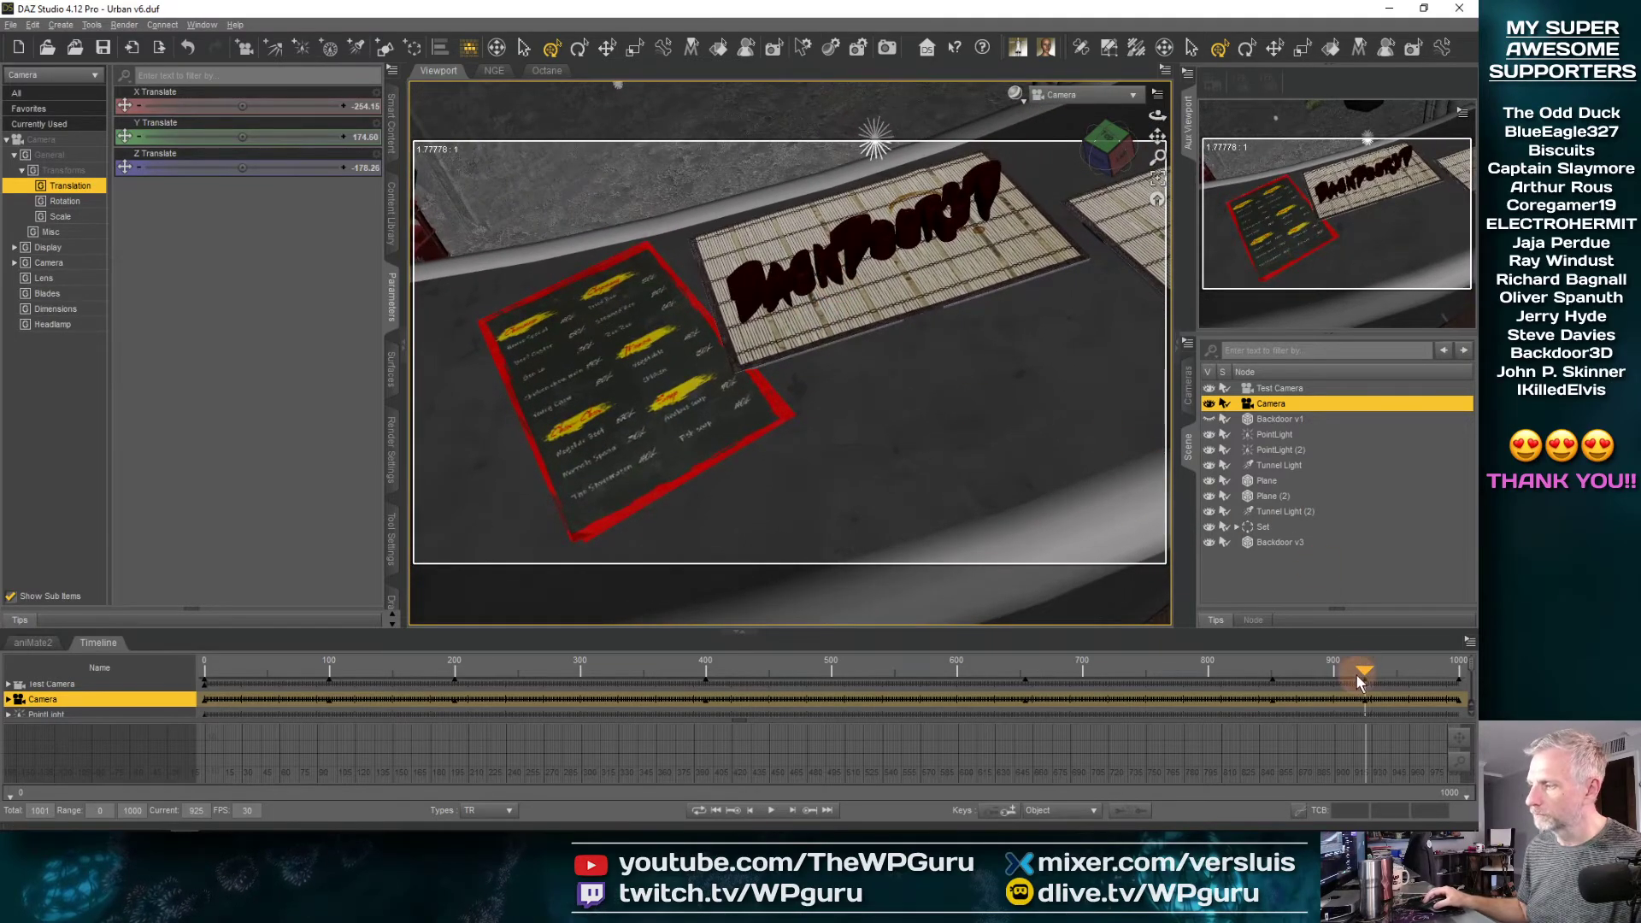
pyautogui.moveTo(1356, 675); pyautogui.dragTo(1342, 674)
pyautogui.moveTo(1301, 681); pyautogui.dragTo(1356, 680)
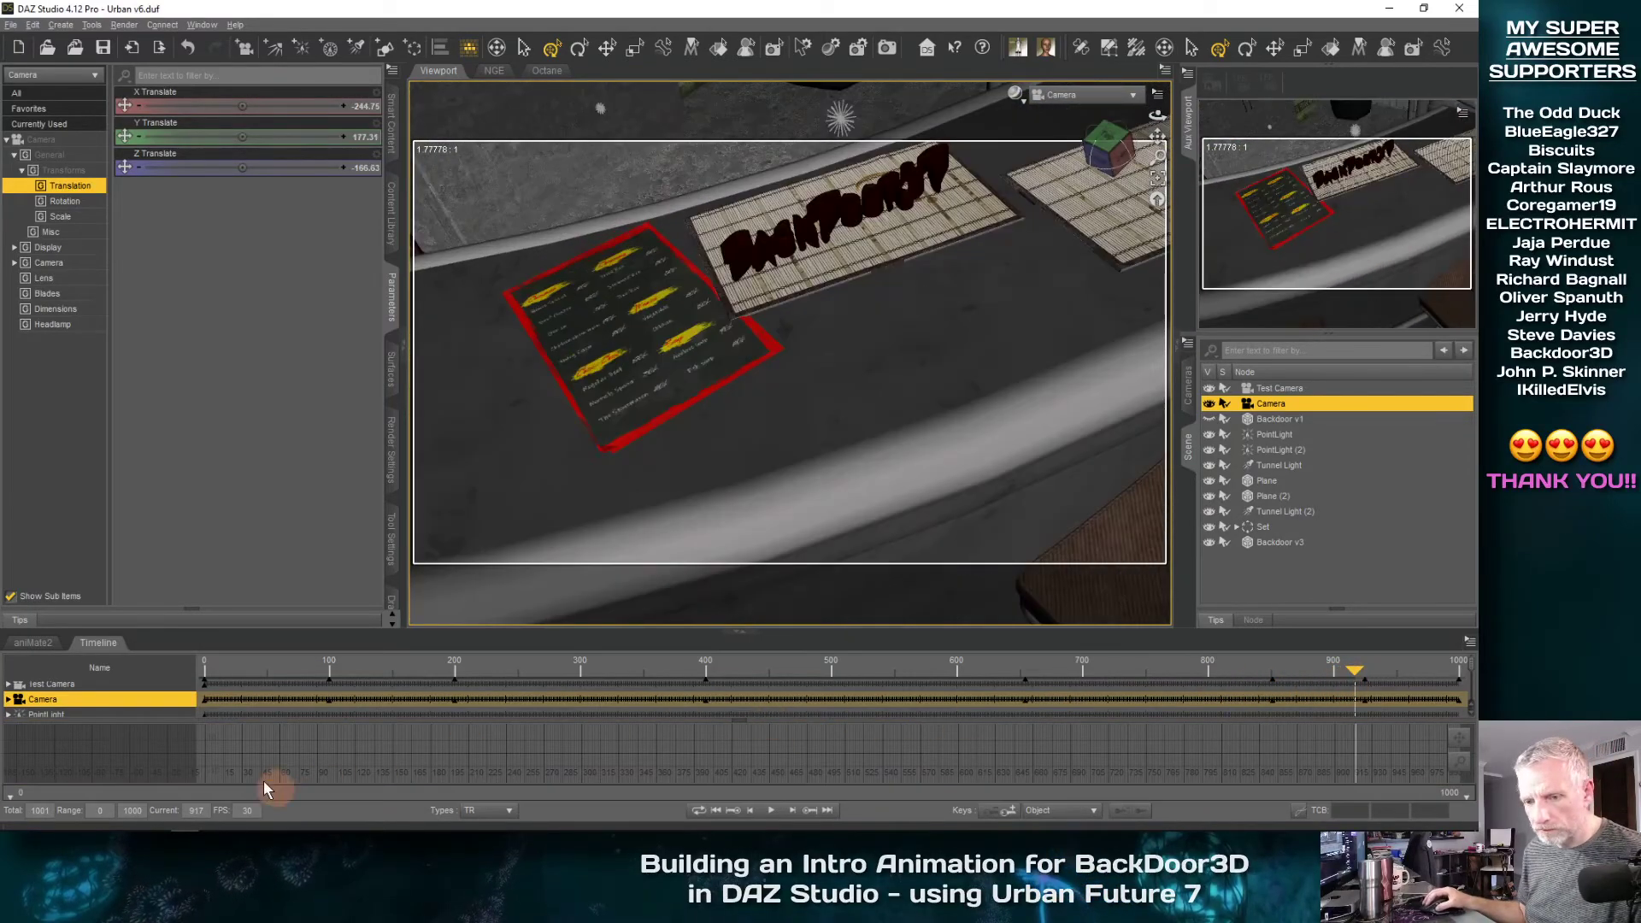
# Fine-tune the Camera's framing of the BackDoor3D lettering at its frame 925 key and check the frames leading into it
pyautogui.click(802, 812)
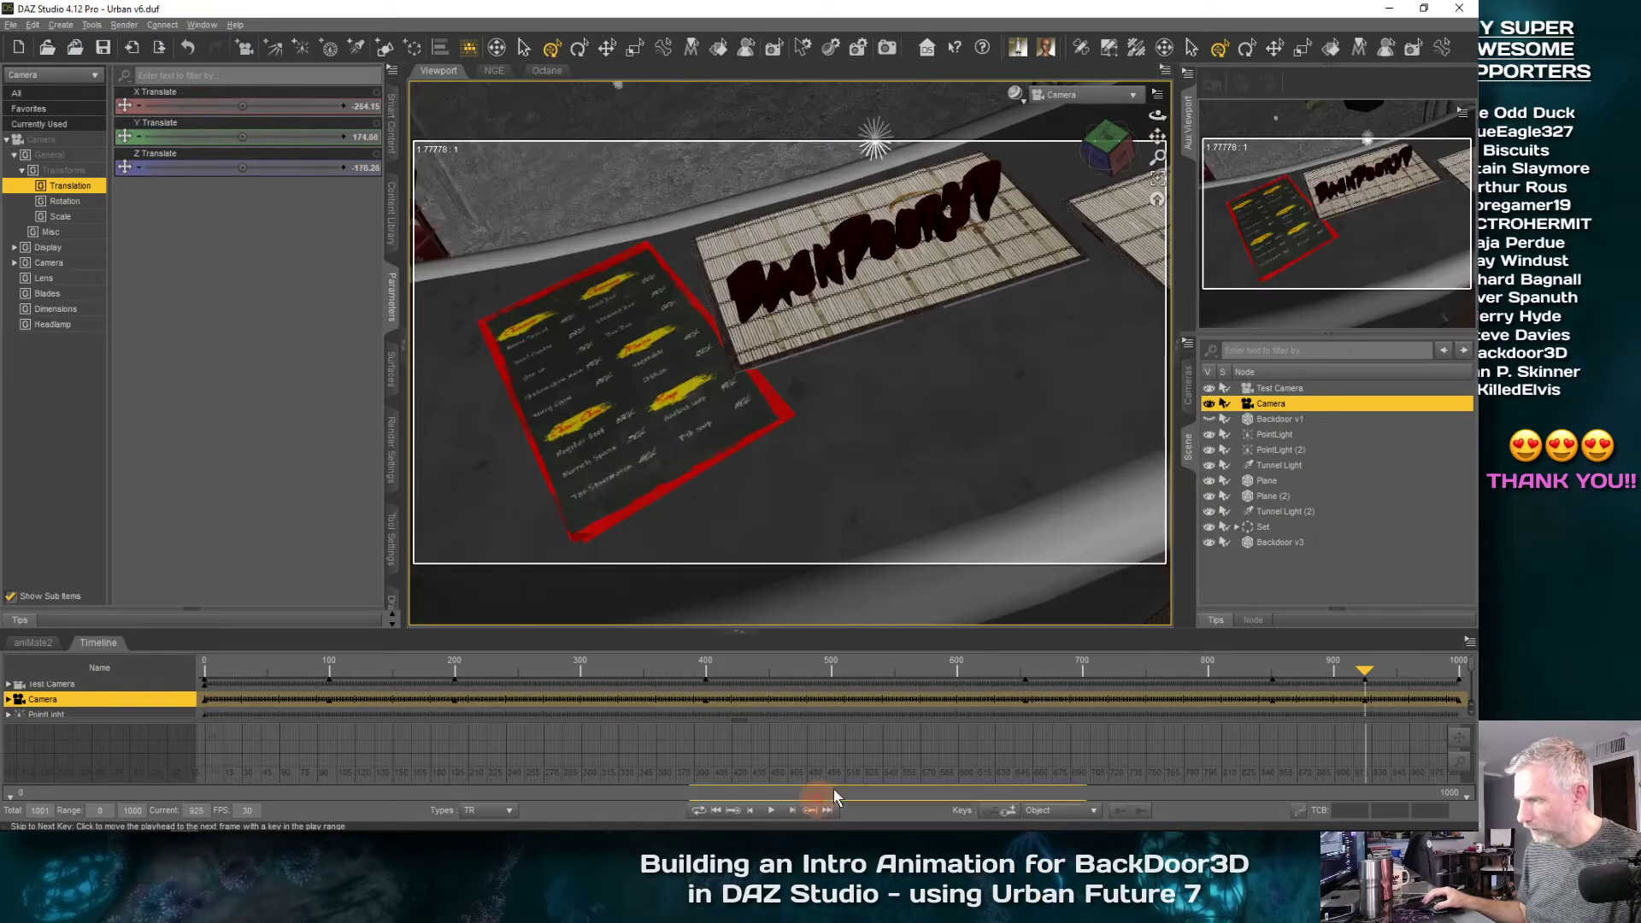
pyautogui.moveTo(985, 186); pyautogui.dragTo(980, 191)
pyautogui.moveTo(1362, 671)
pyautogui.mouseDown()
pyautogui.moveTo(1219, 682)
pyautogui.moveTo(1449, 632)
pyautogui.moveTo(1330, 667)
pyautogui.moveTo(1445, 650)
pyautogui.moveTo(1330, 677)
pyautogui.moveTo(1437, 658)
pyautogui.moveTo(1420, 662)
pyautogui.moveTo(1137, 692)
pyautogui.moveTo(1371, 664)
pyautogui.moveTo(1357, 667)
pyautogui.mouseUp()
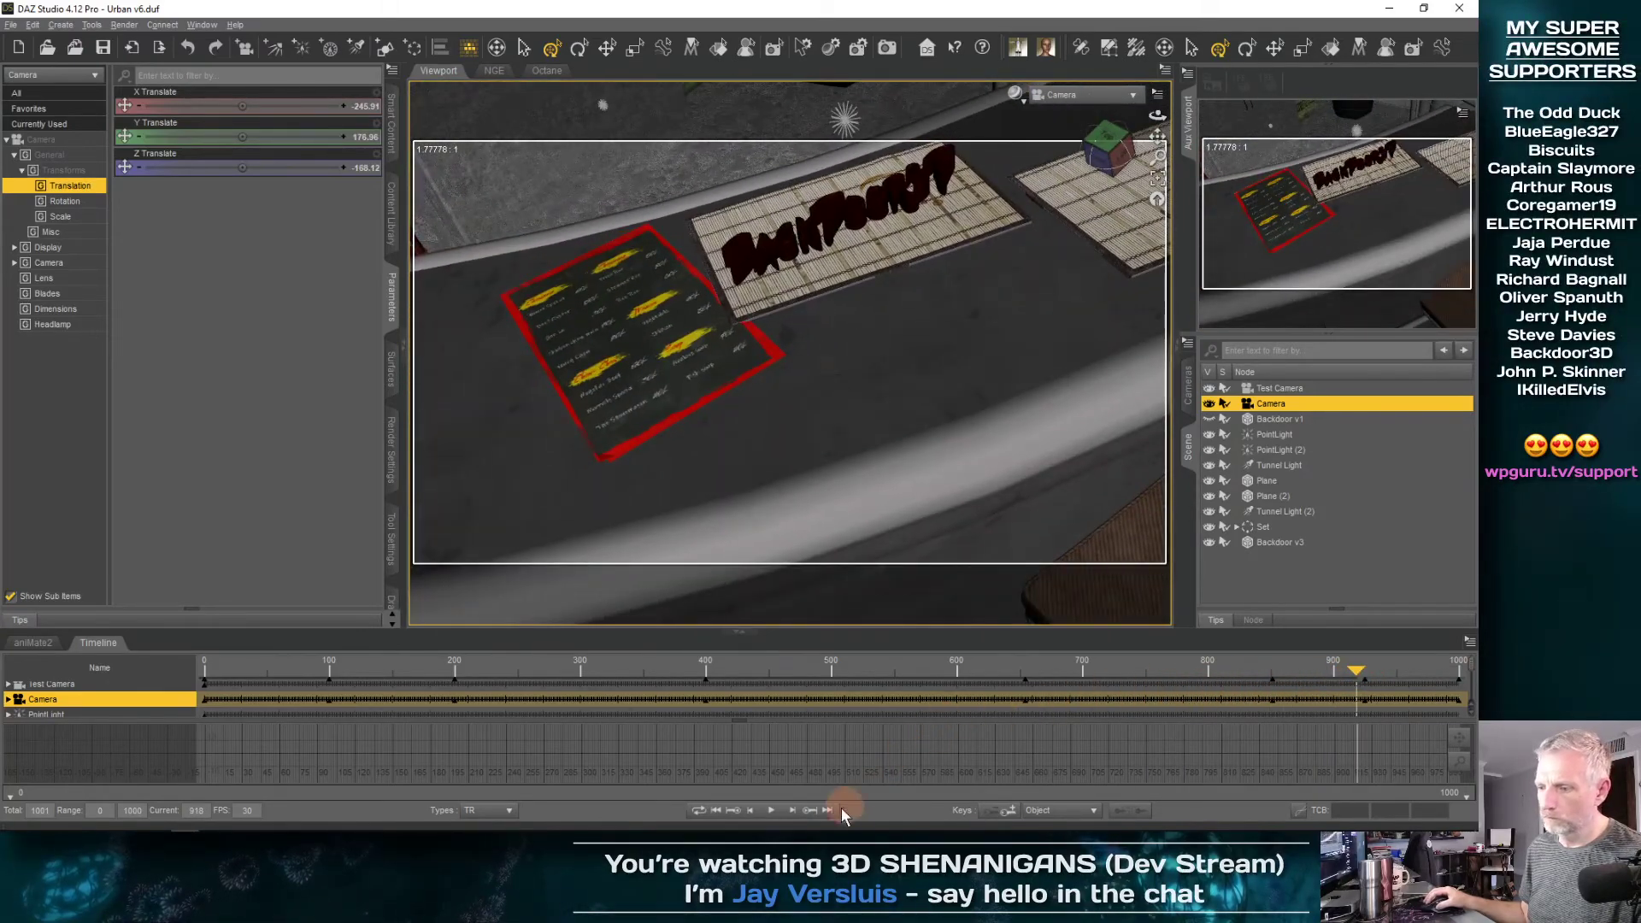
pyautogui.click(810, 810)
pyautogui.moveTo(939, 429); pyautogui.dragTo(941, 433, button='middle')
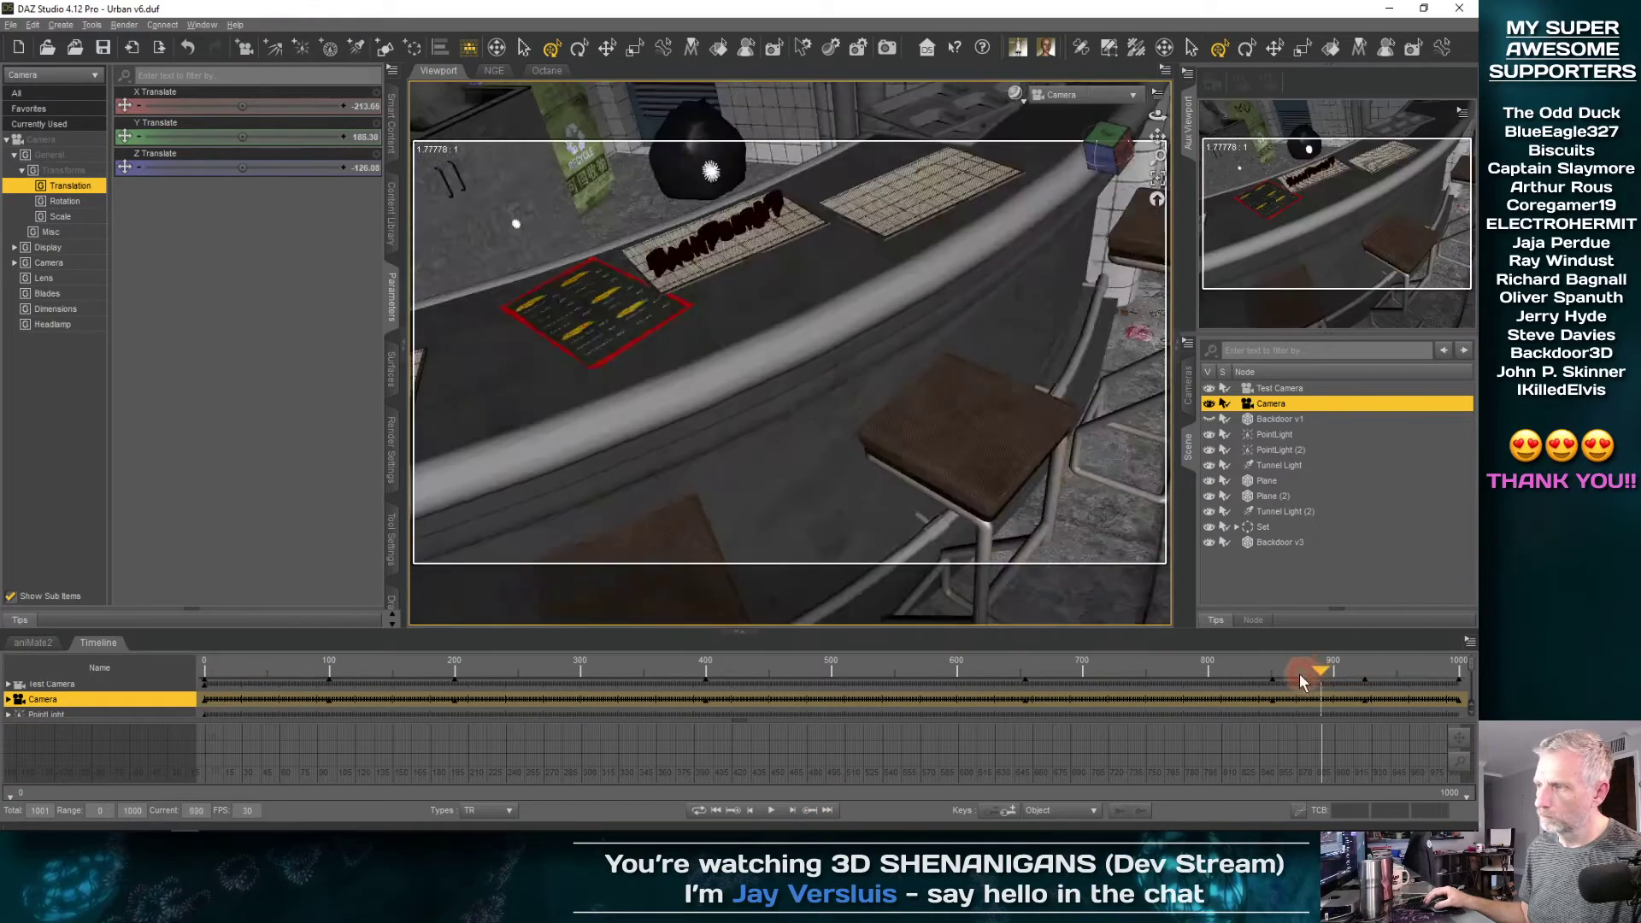
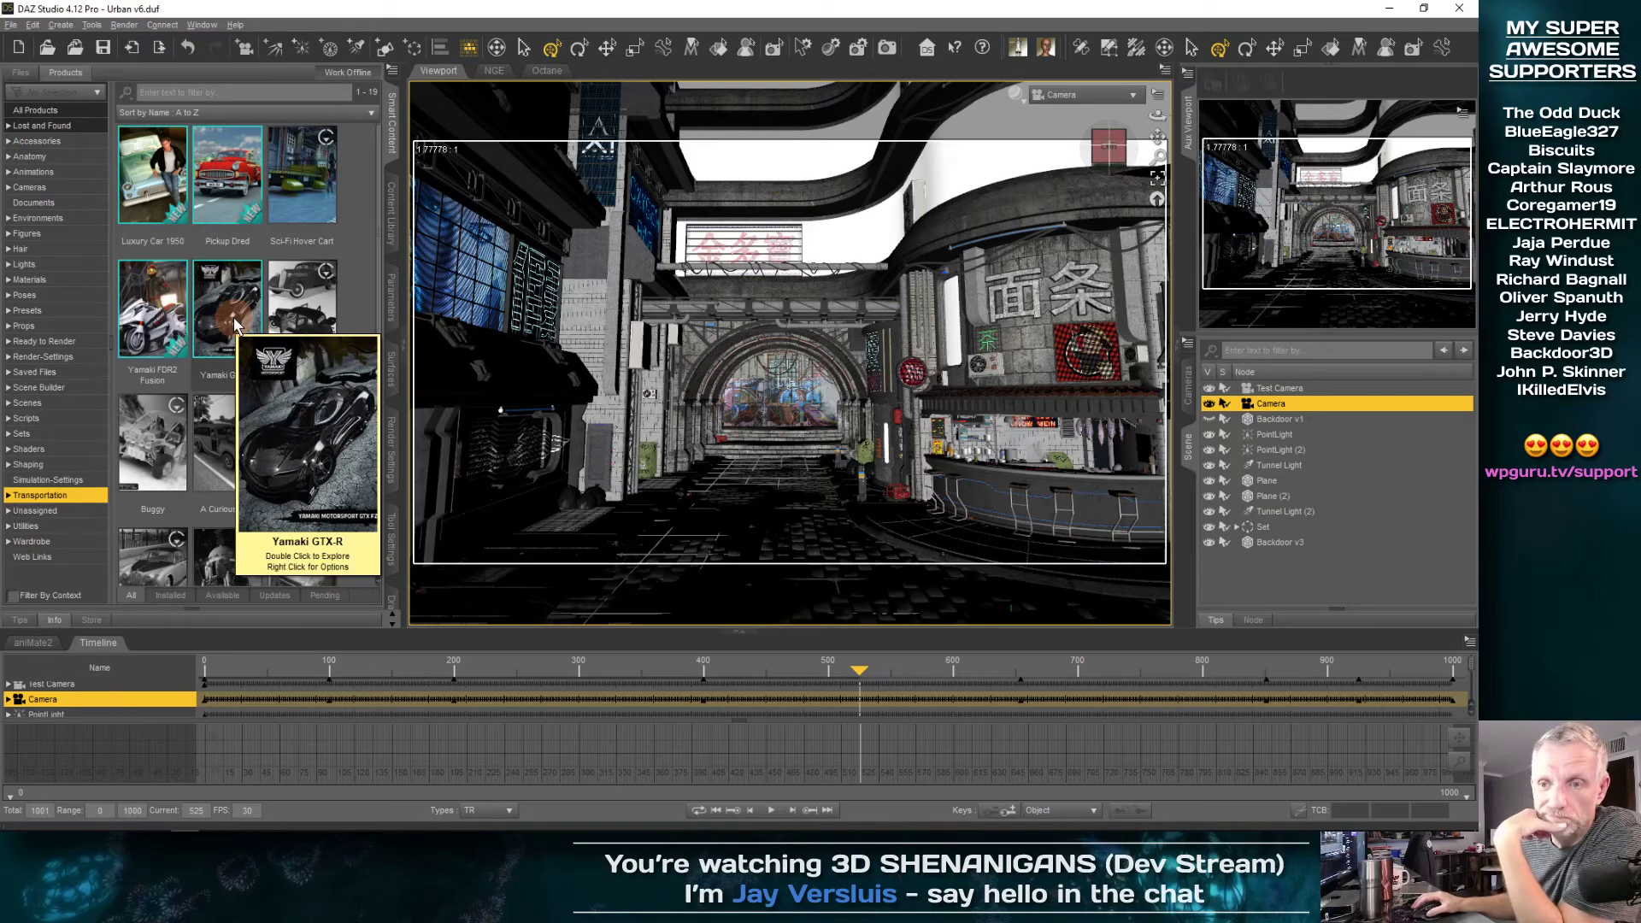
# Install the Stinger vehicle from the Transportation products and hide the Set in the scene
pyautogui.scroll(-5, 239, 466)
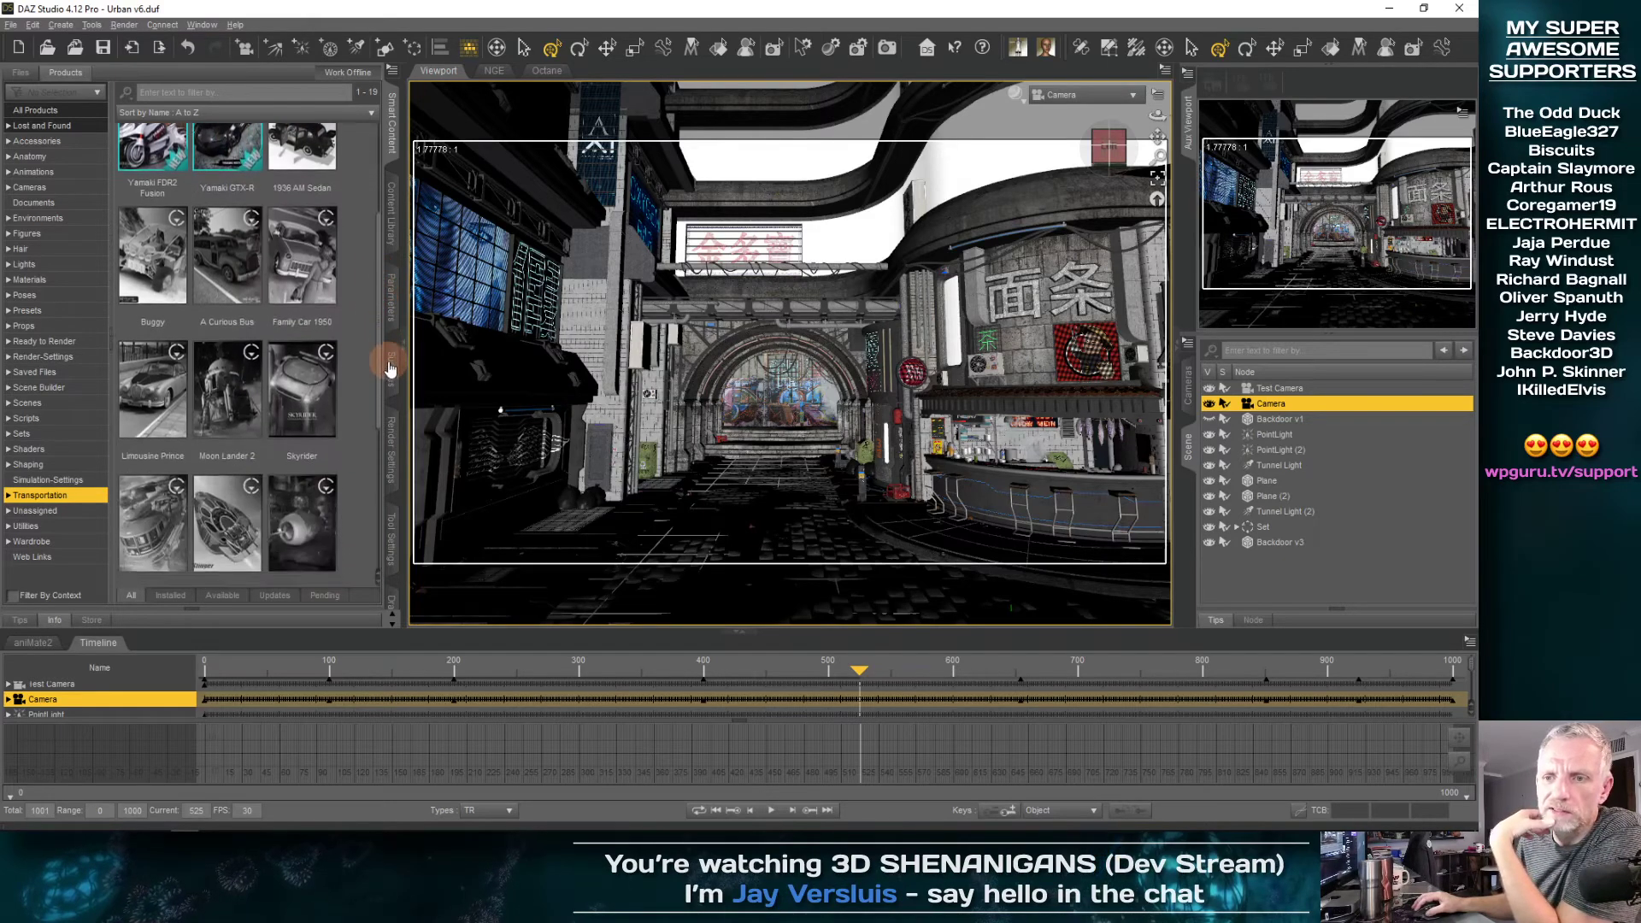
pyautogui.click(240, 467)
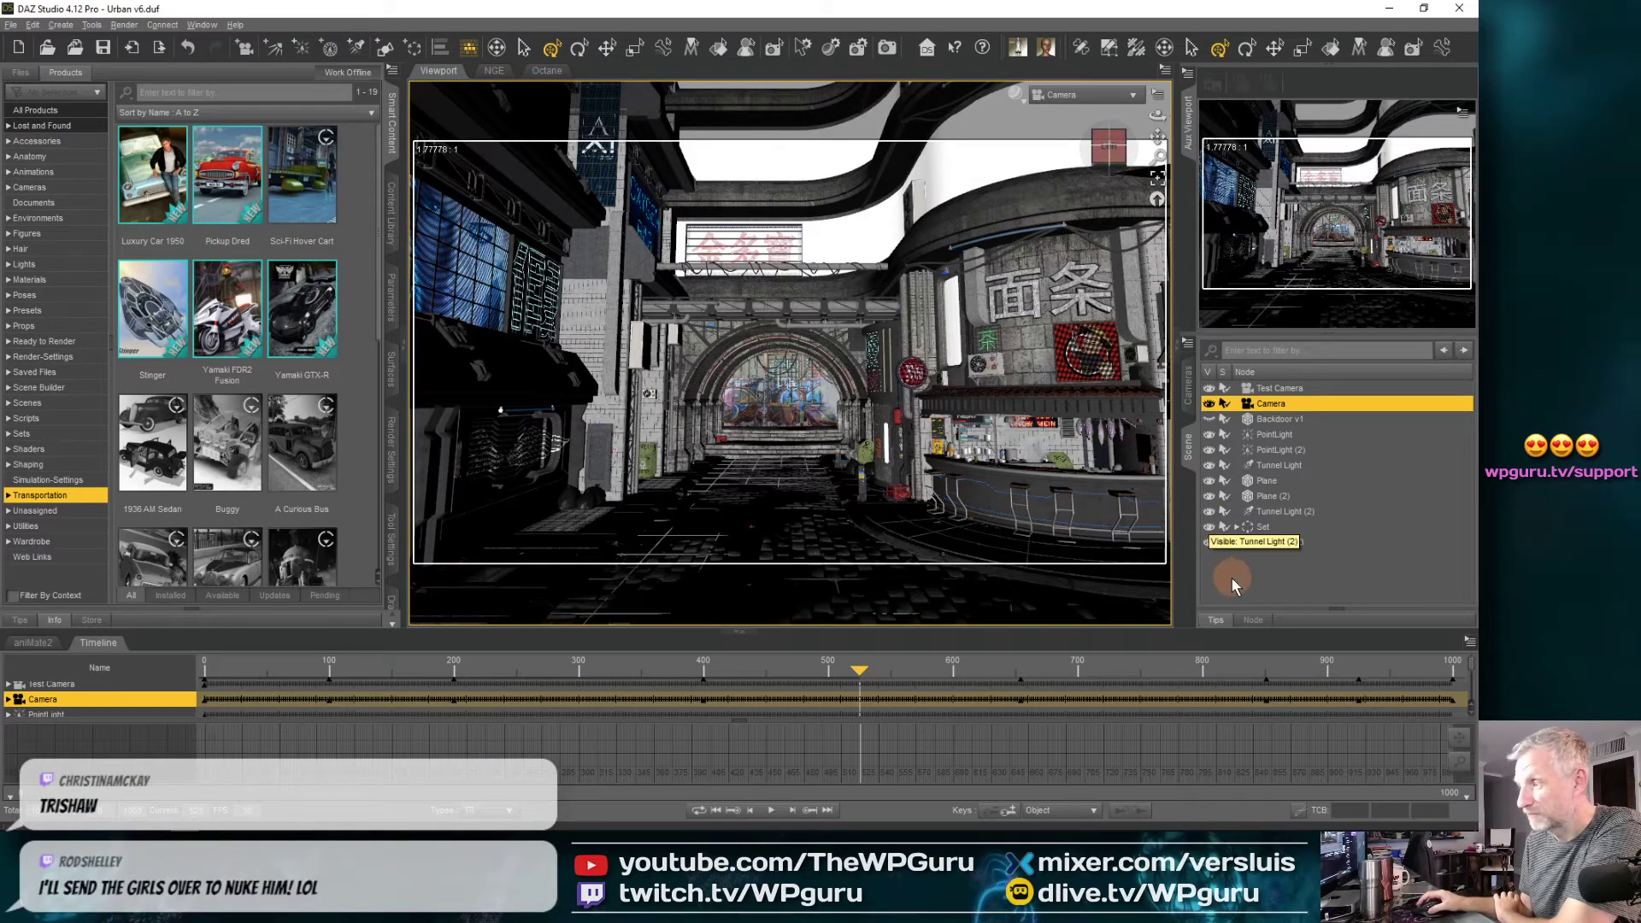
pyautogui.click(1210, 528)
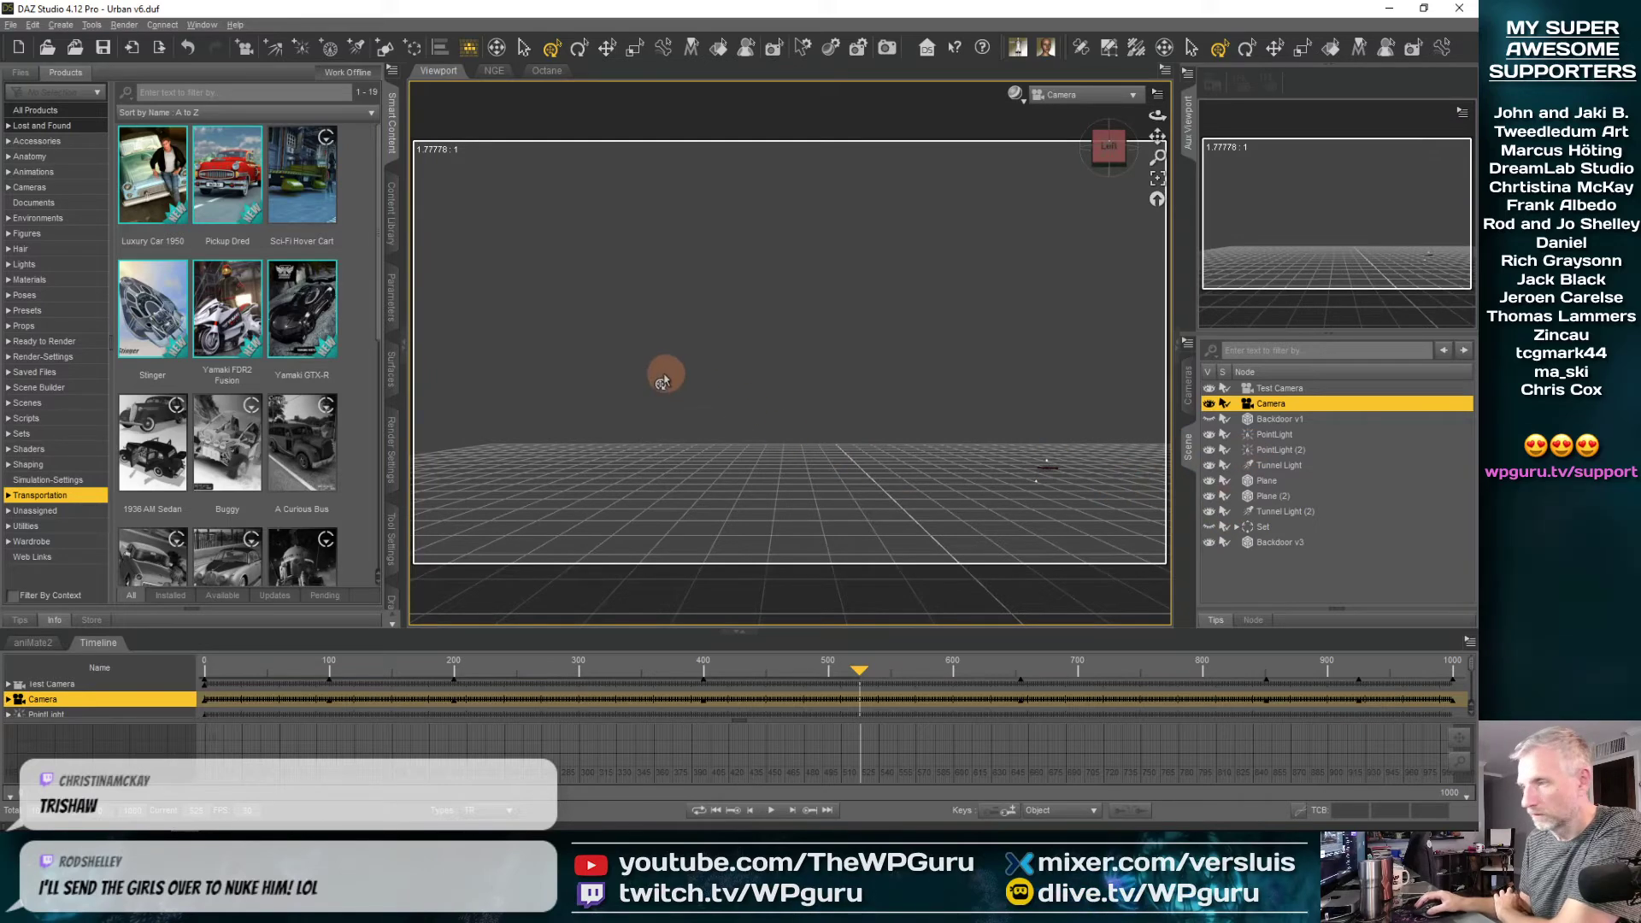
# Explore the Stinger product's files and load its Stinger prop into the scene
pyautogui.click(155, 318)
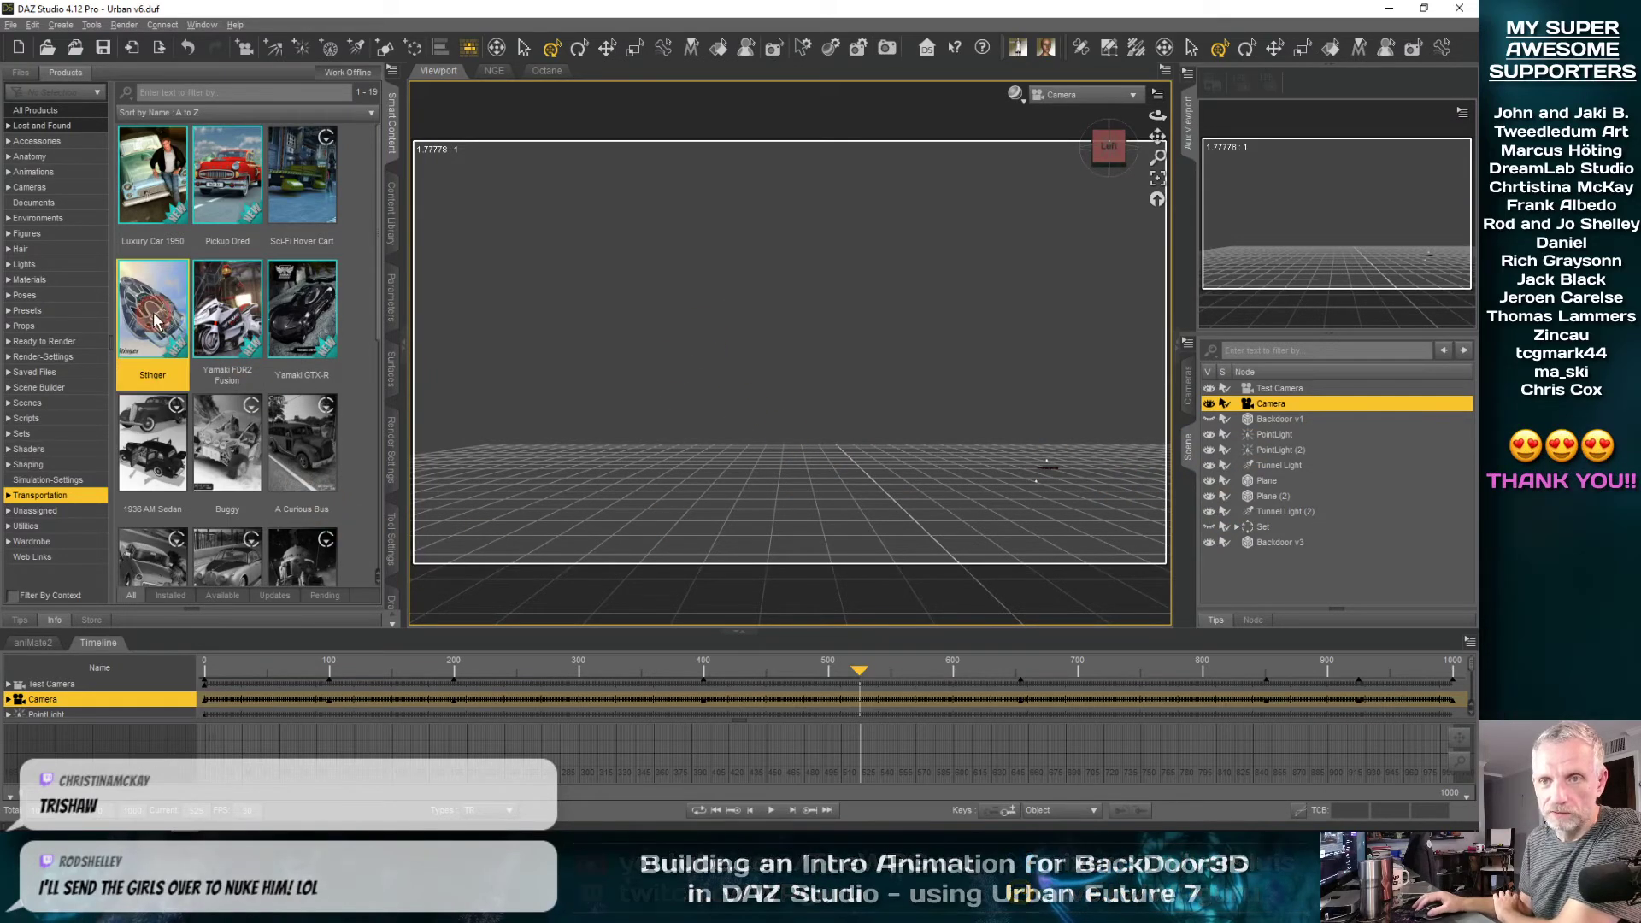
pyautogui.doubleClick(155, 318)
pyautogui.click(68, 259)
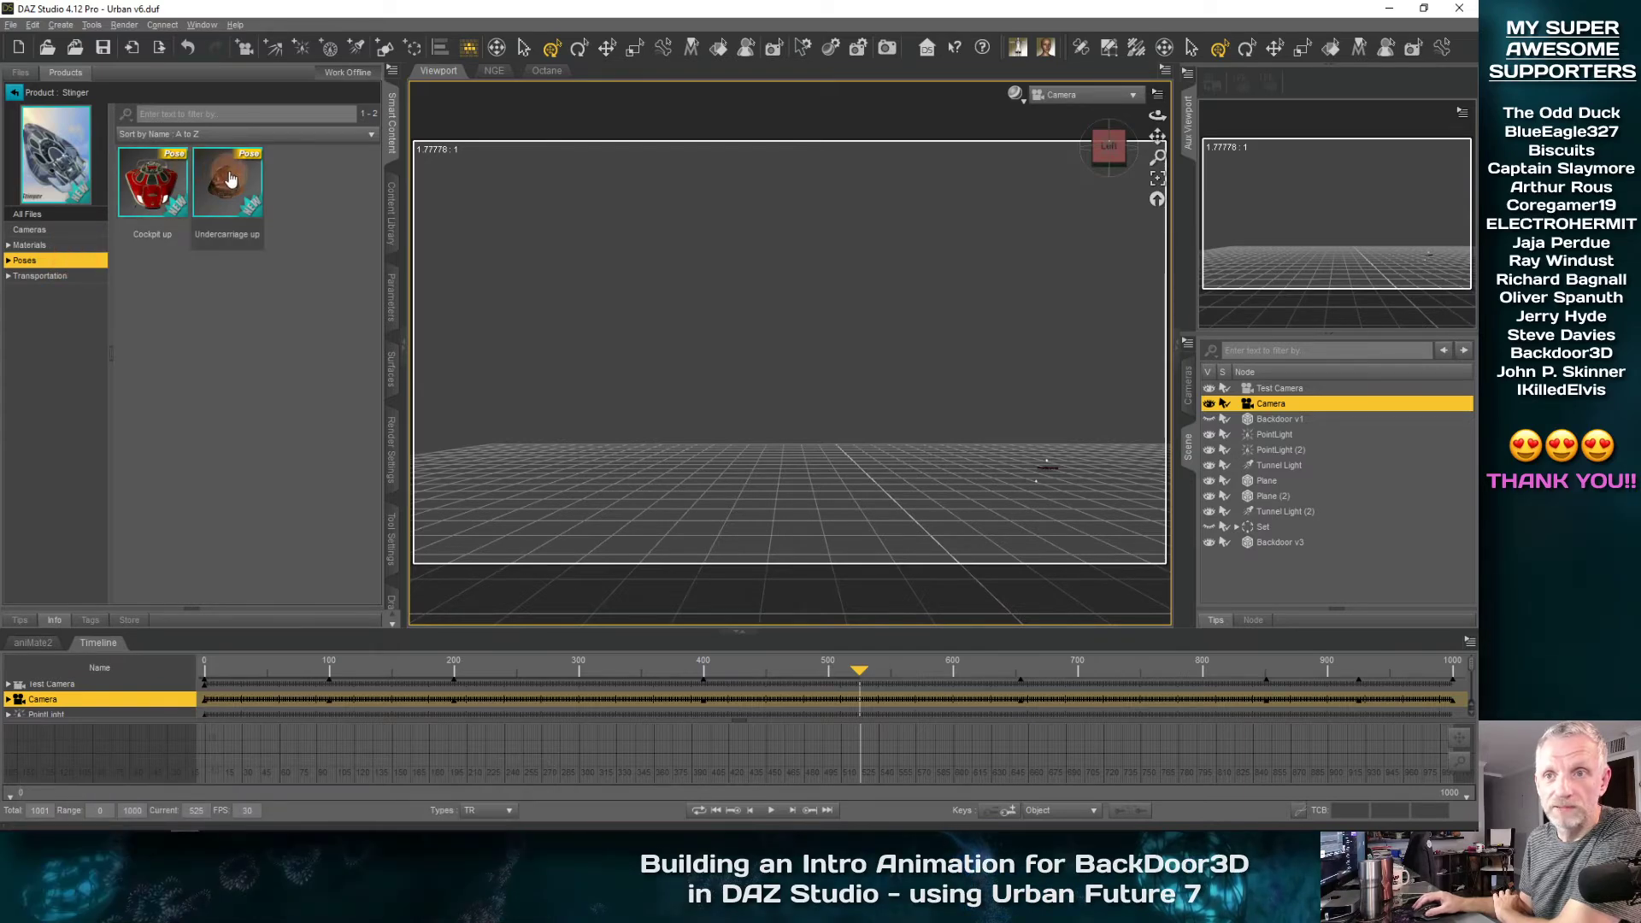
pyautogui.click(84, 214)
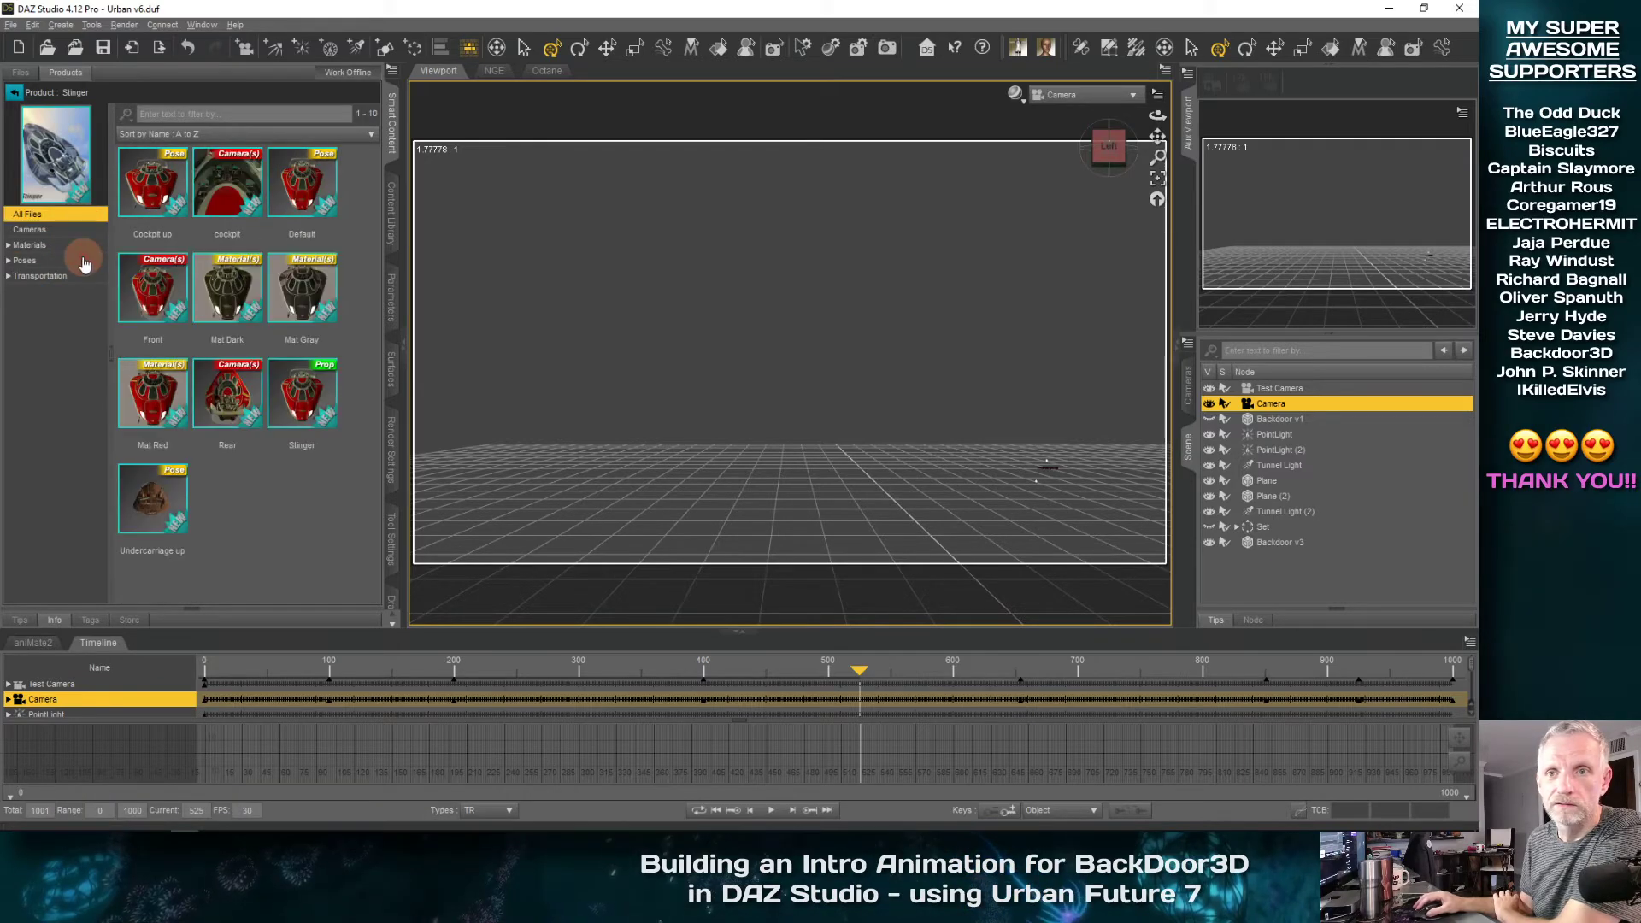
pyautogui.click(84, 261)
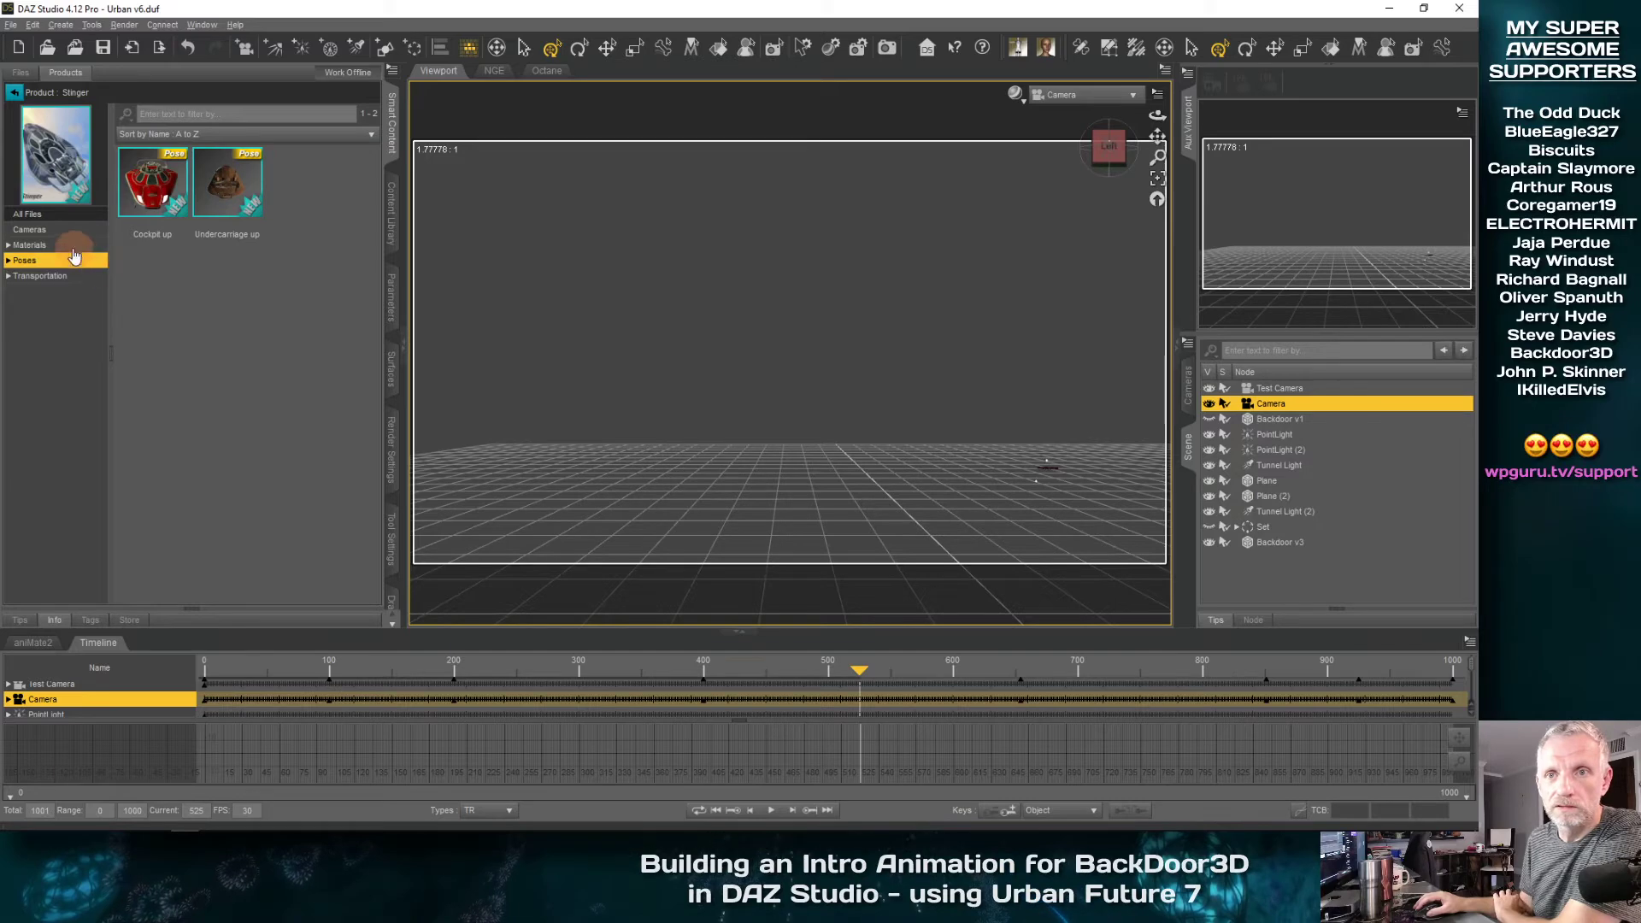
pyautogui.click(76, 277)
pyautogui.doubleClick(152, 181)
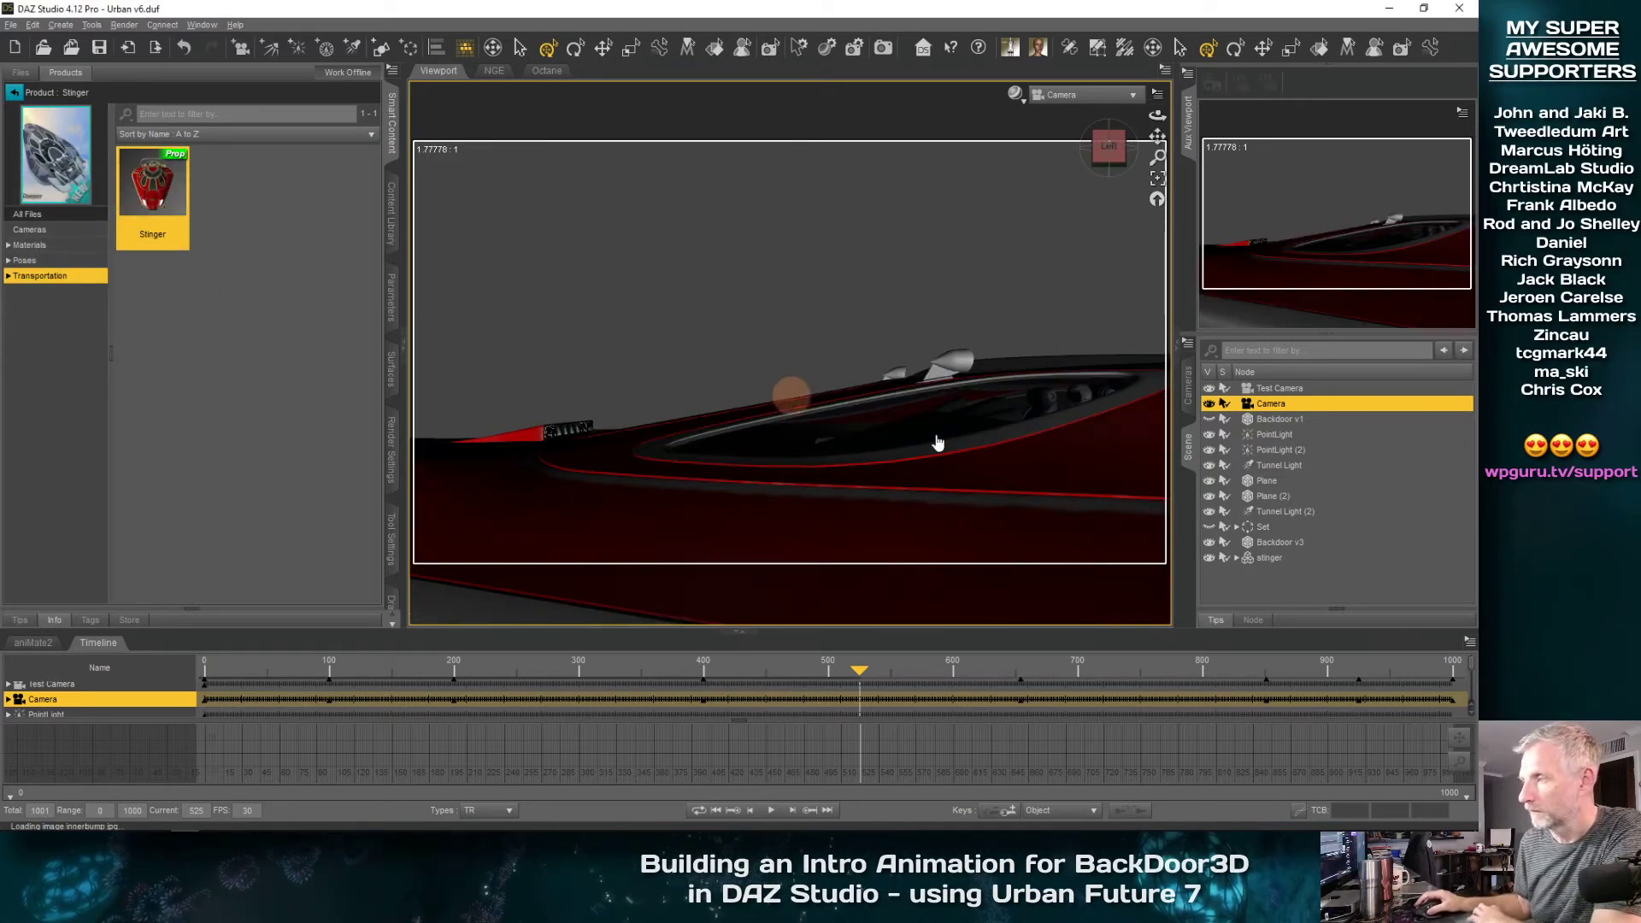
# Inspect the stinger through the Camera, go back to frame 403 and switch the main viewport to Perspective View
pyautogui.click(1275, 558)
pyautogui.scroll(-6, 884, 403)
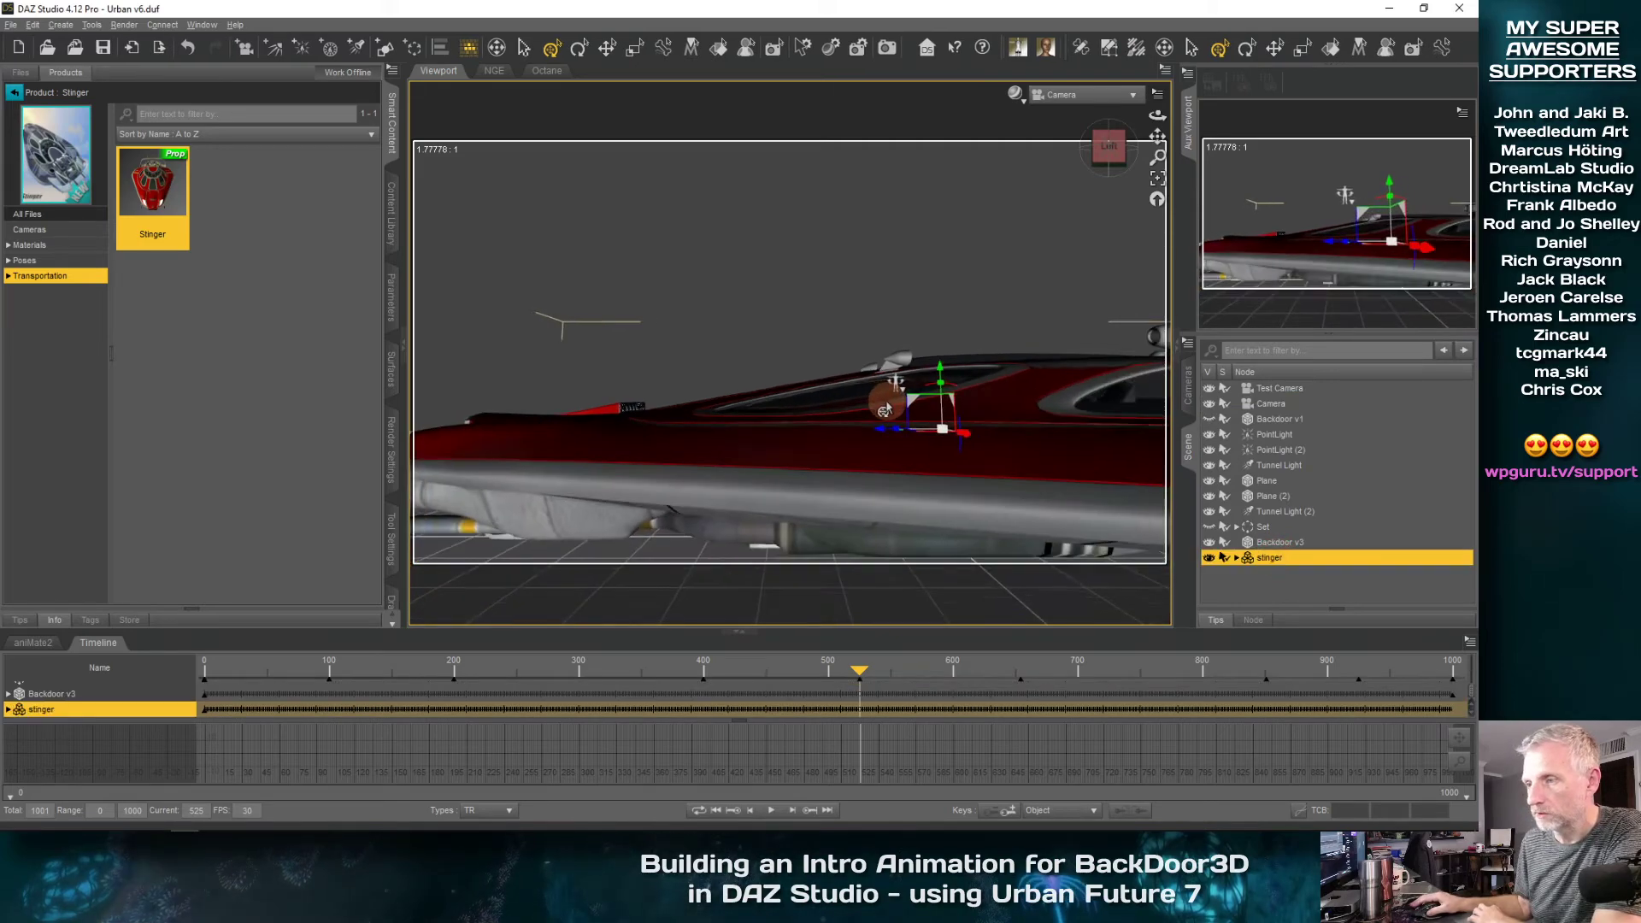
pyautogui.scroll(-5, 884, 411)
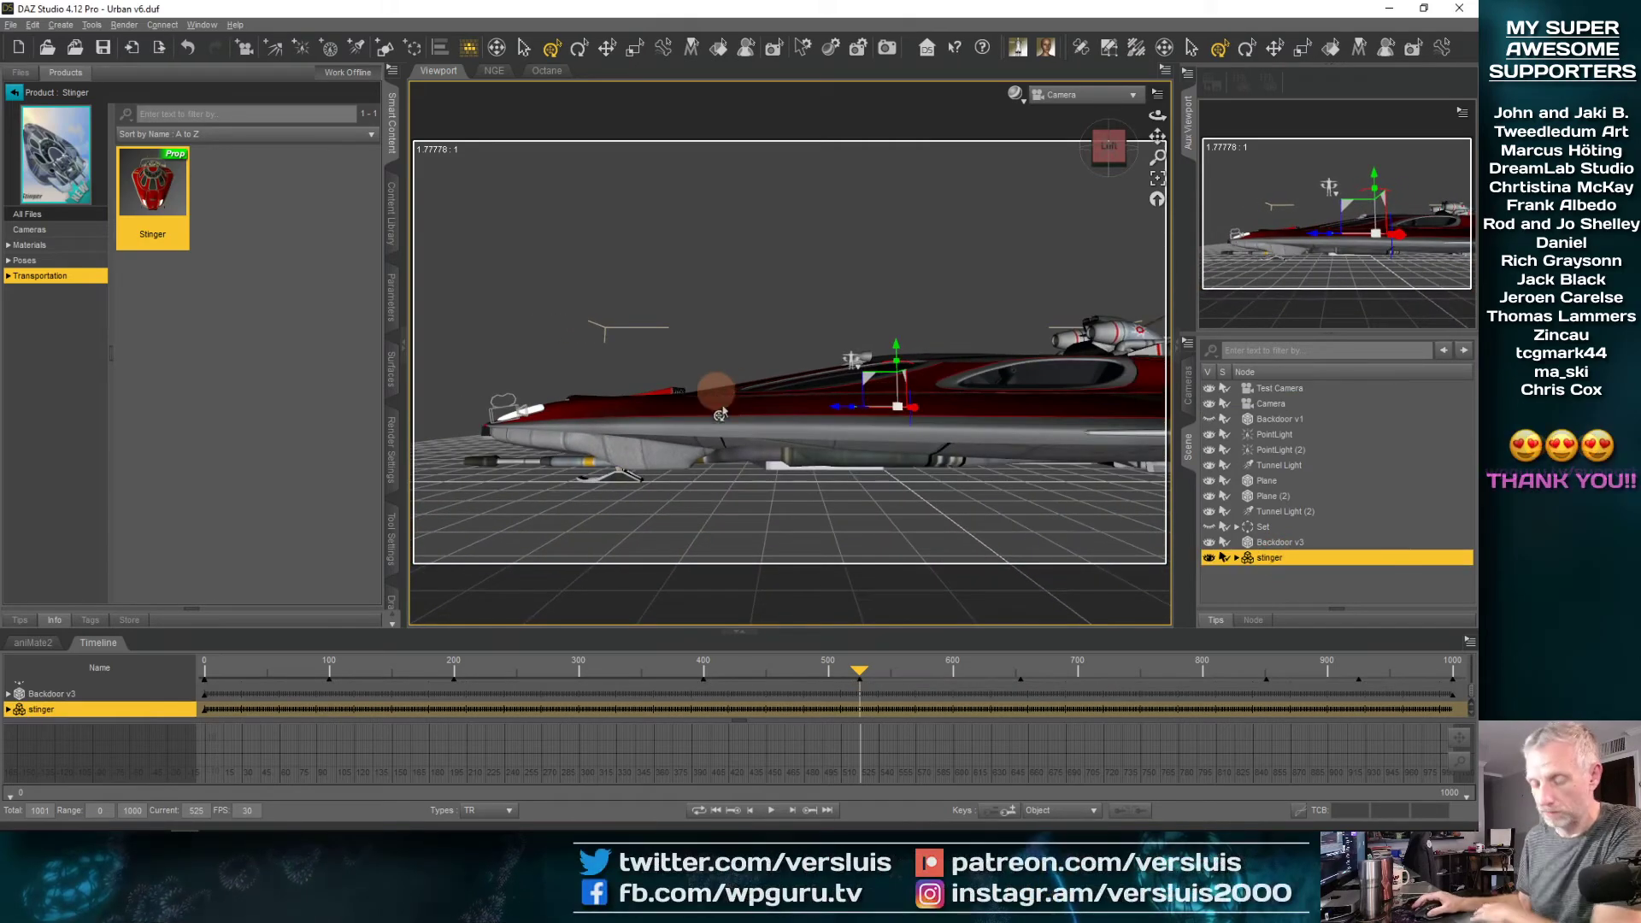
pyautogui.moveTo(746, 427)
pyautogui.mouseDown(button='middle')
pyautogui.moveTo(763, 436)
pyautogui.moveTo(744, 418)
pyautogui.moveTo(772, 549)
pyautogui.moveTo(724, 434)
pyautogui.moveTo(746, 430)
pyautogui.mouseUp(button='middle')
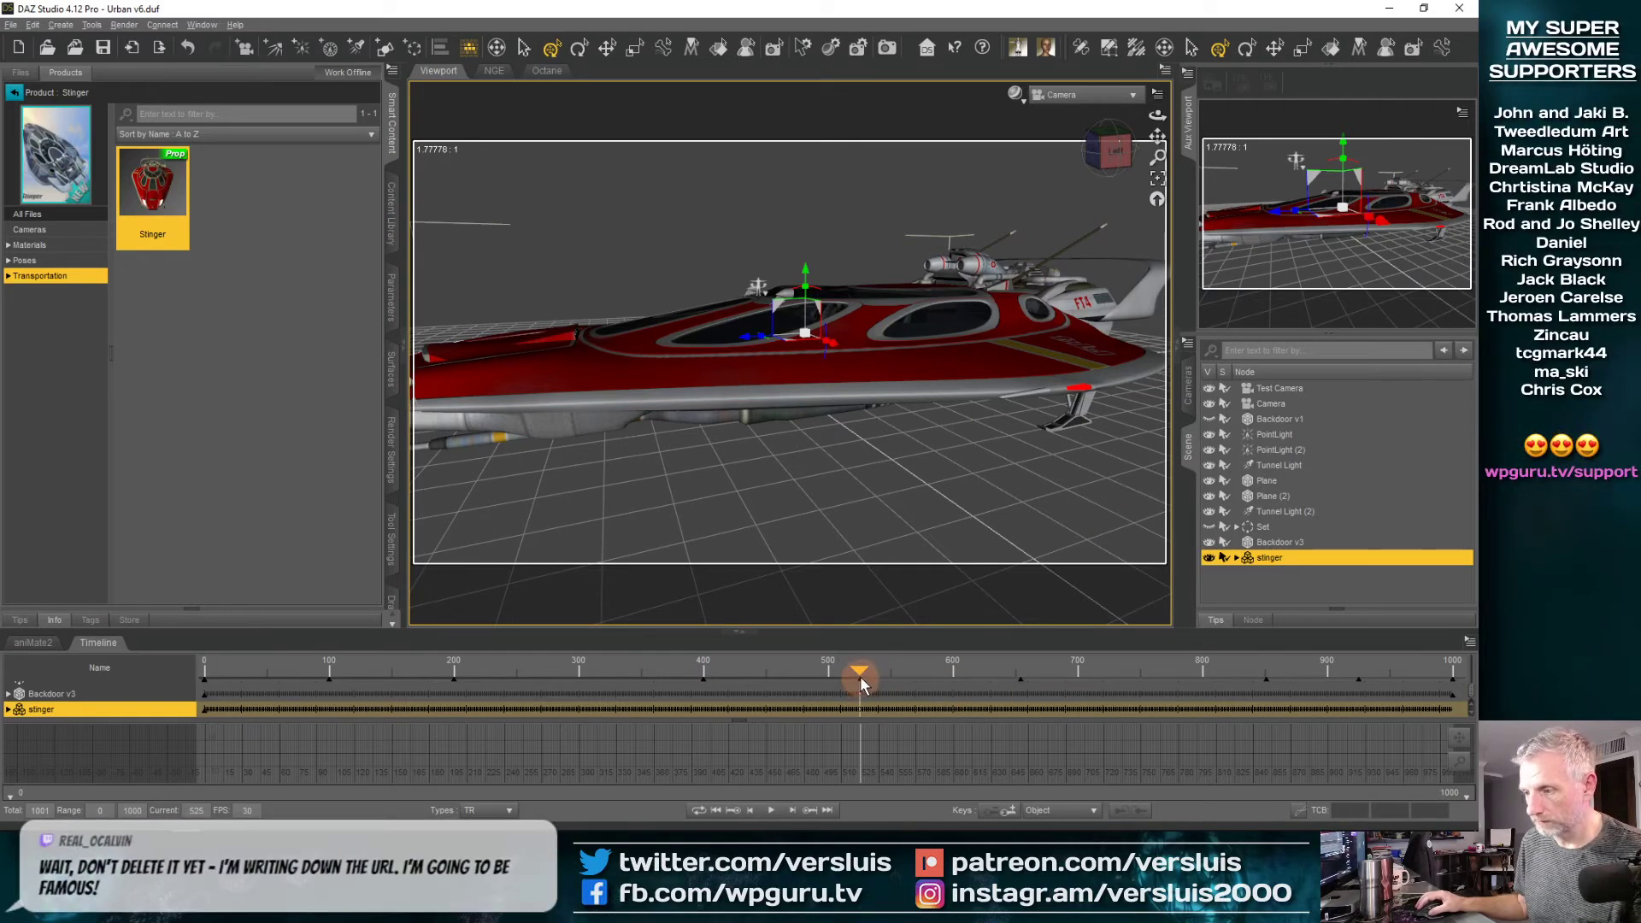
pyautogui.moveTo(860, 679); pyautogui.dragTo(862, 682)
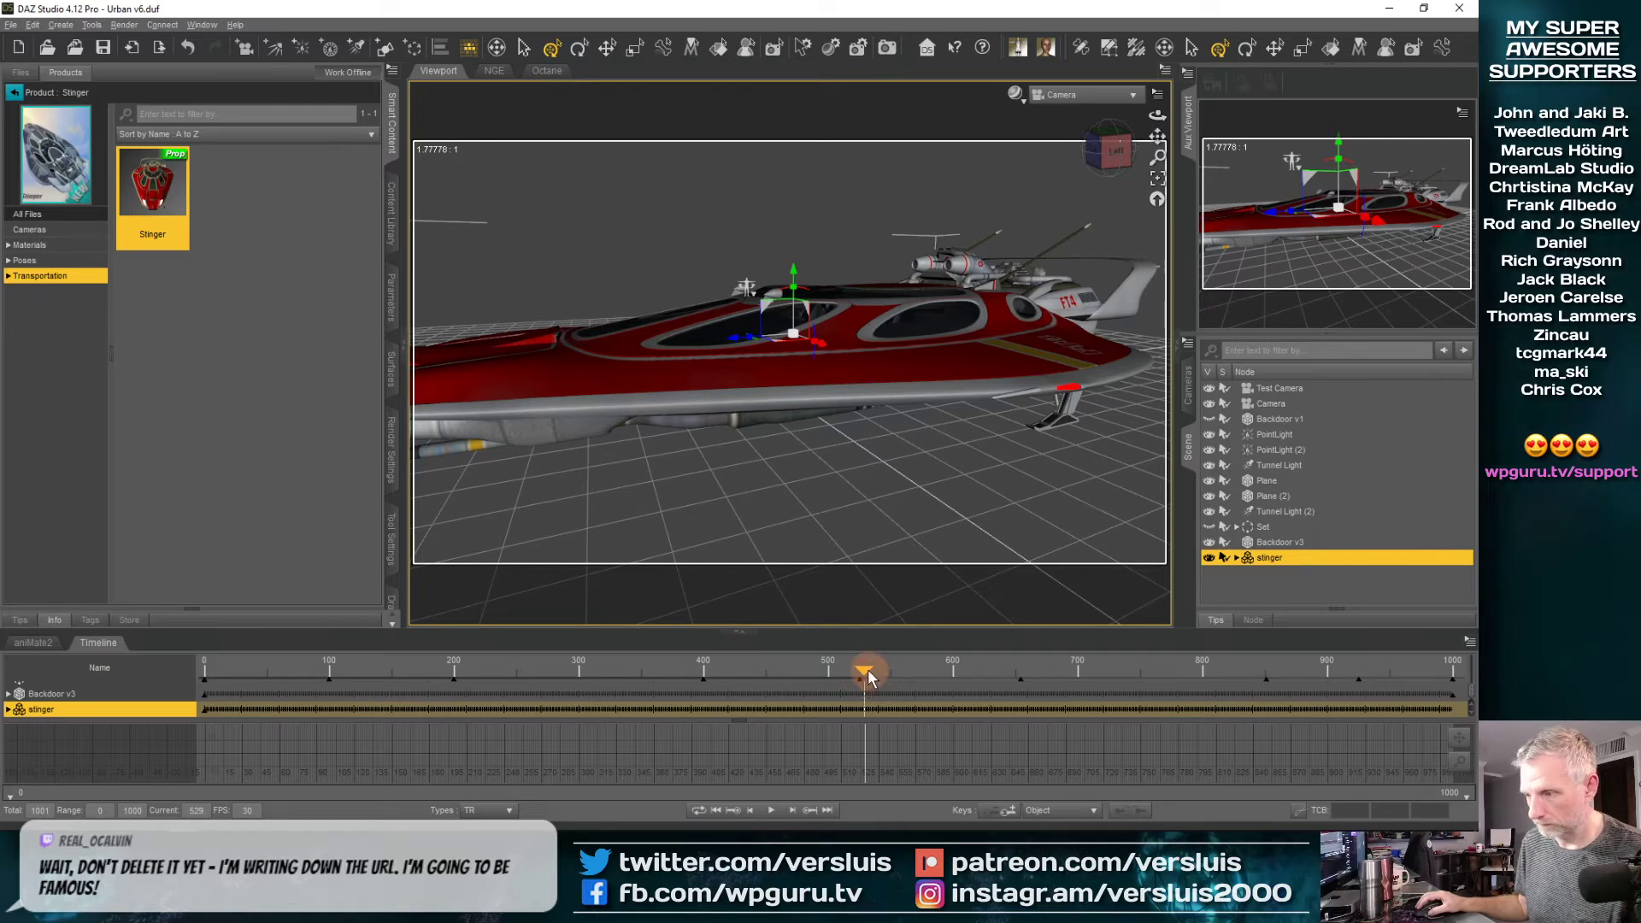
pyautogui.click(1286, 406)
pyautogui.moveTo(878, 674); pyautogui.dragTo(707, 684)
pyautogui.click(1103, 94)
pyautogui.click(1109, 106)
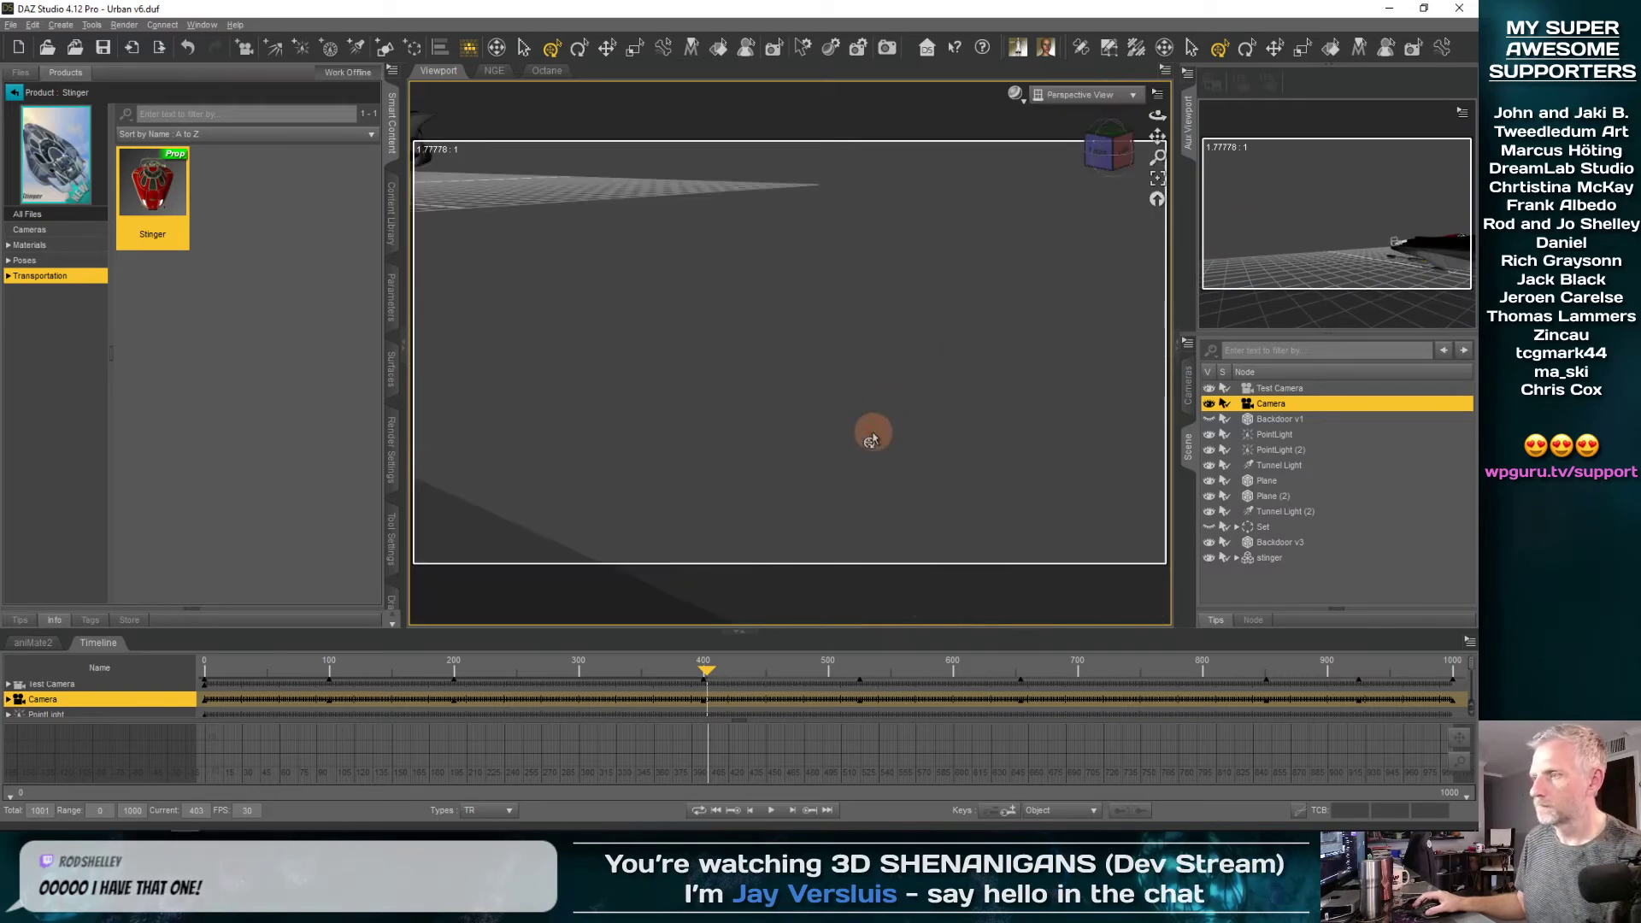
# Frame the stinger in the Perspective View and scale it down uniformly
pyautogui.click(1269, 557)
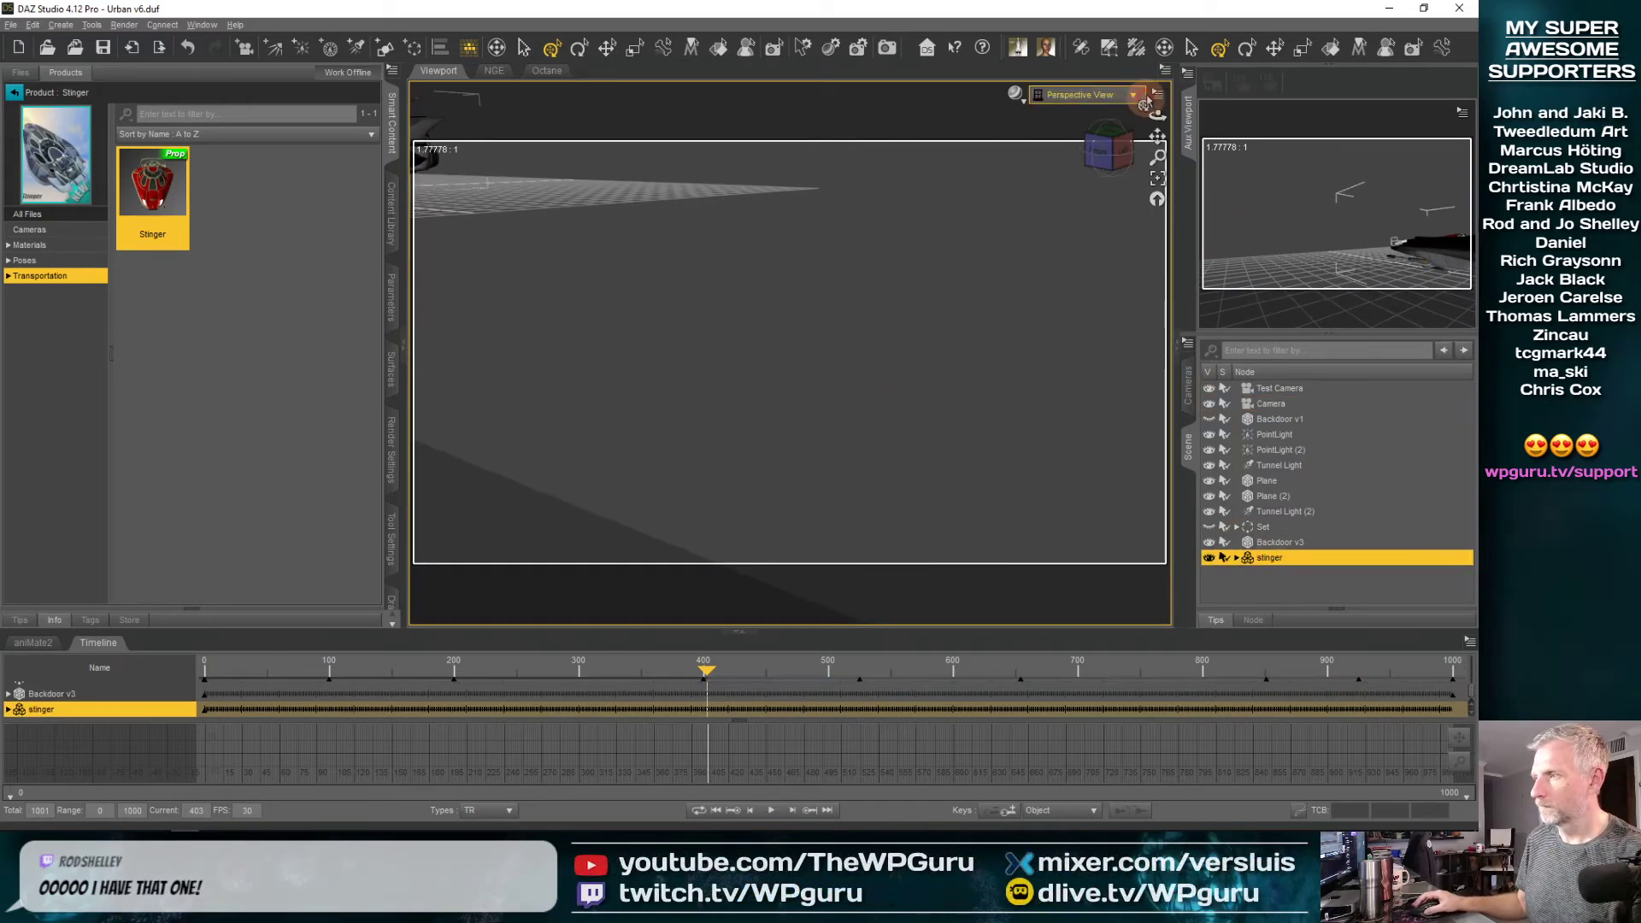
pyautogui.click(1157, 181)
pyautogui.scroll(-5, 738, 373)
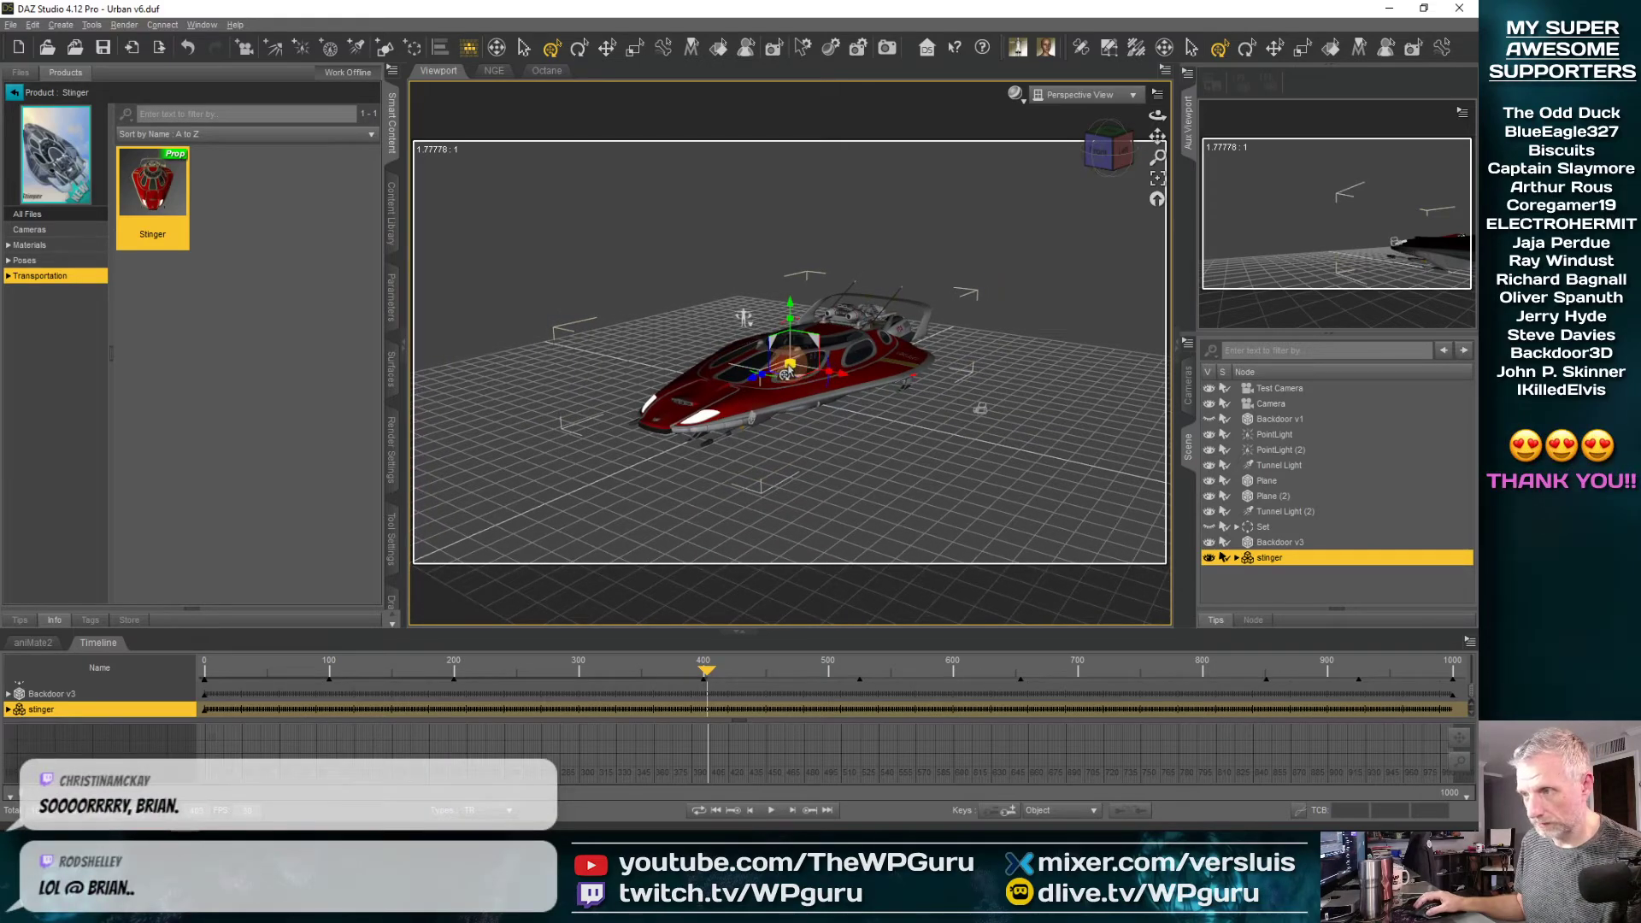
pyautogui.moveTo(788, 366); pyautogui.dragTo(788, 366)
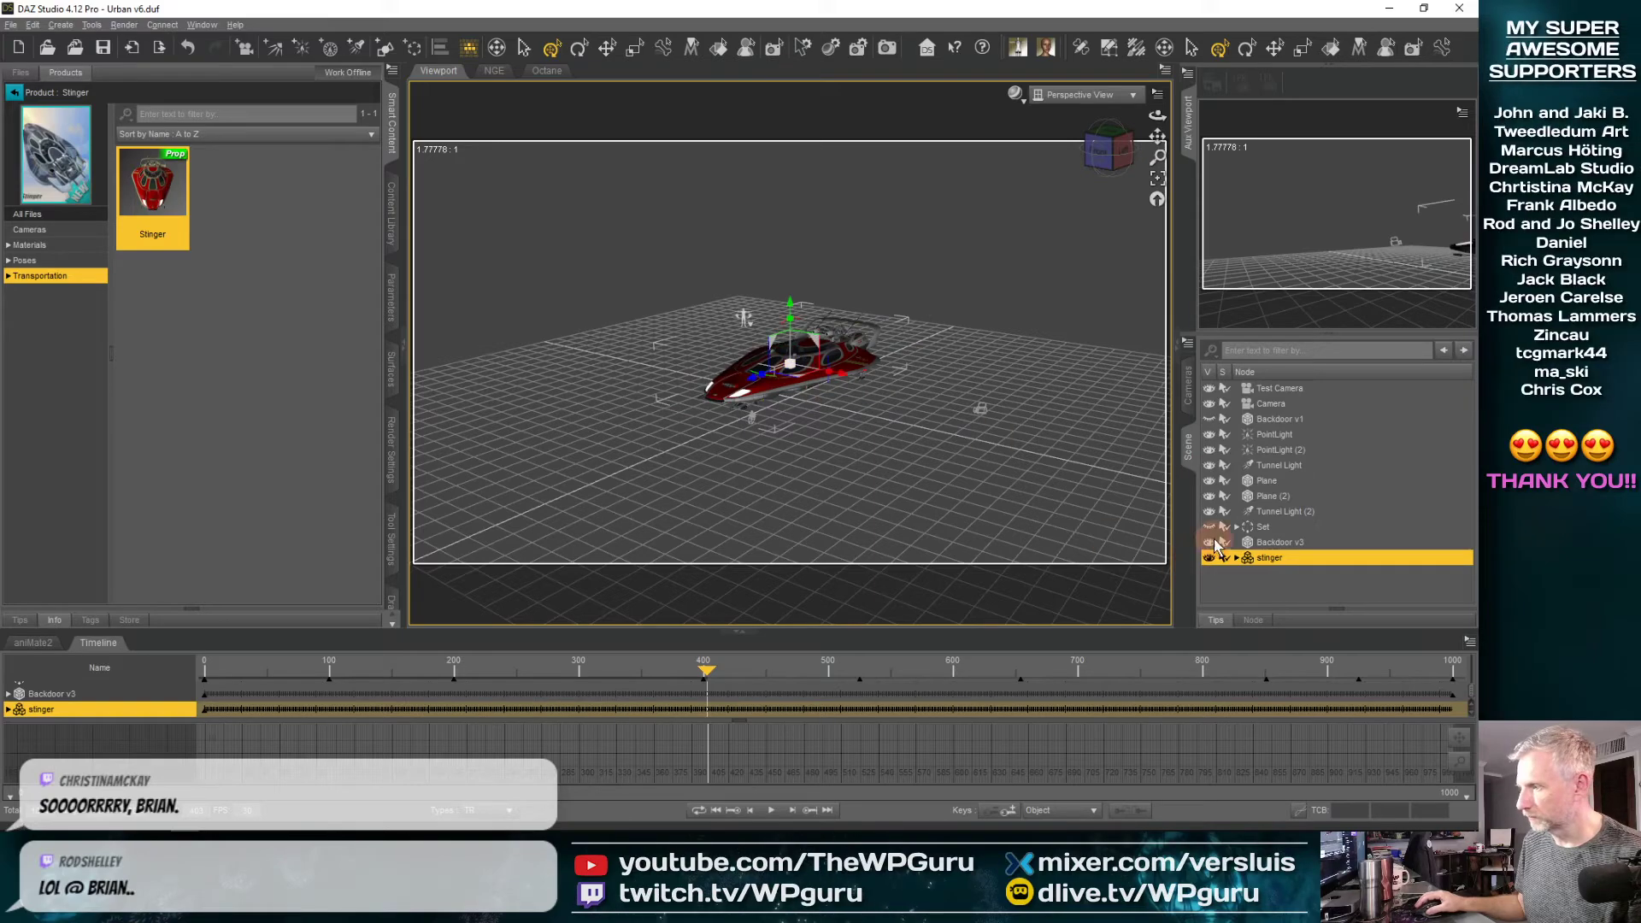
# Show the Set again and move the stinger along X to the graffiti wall at the tunnel's end
pyautogui.click(1209, 527)
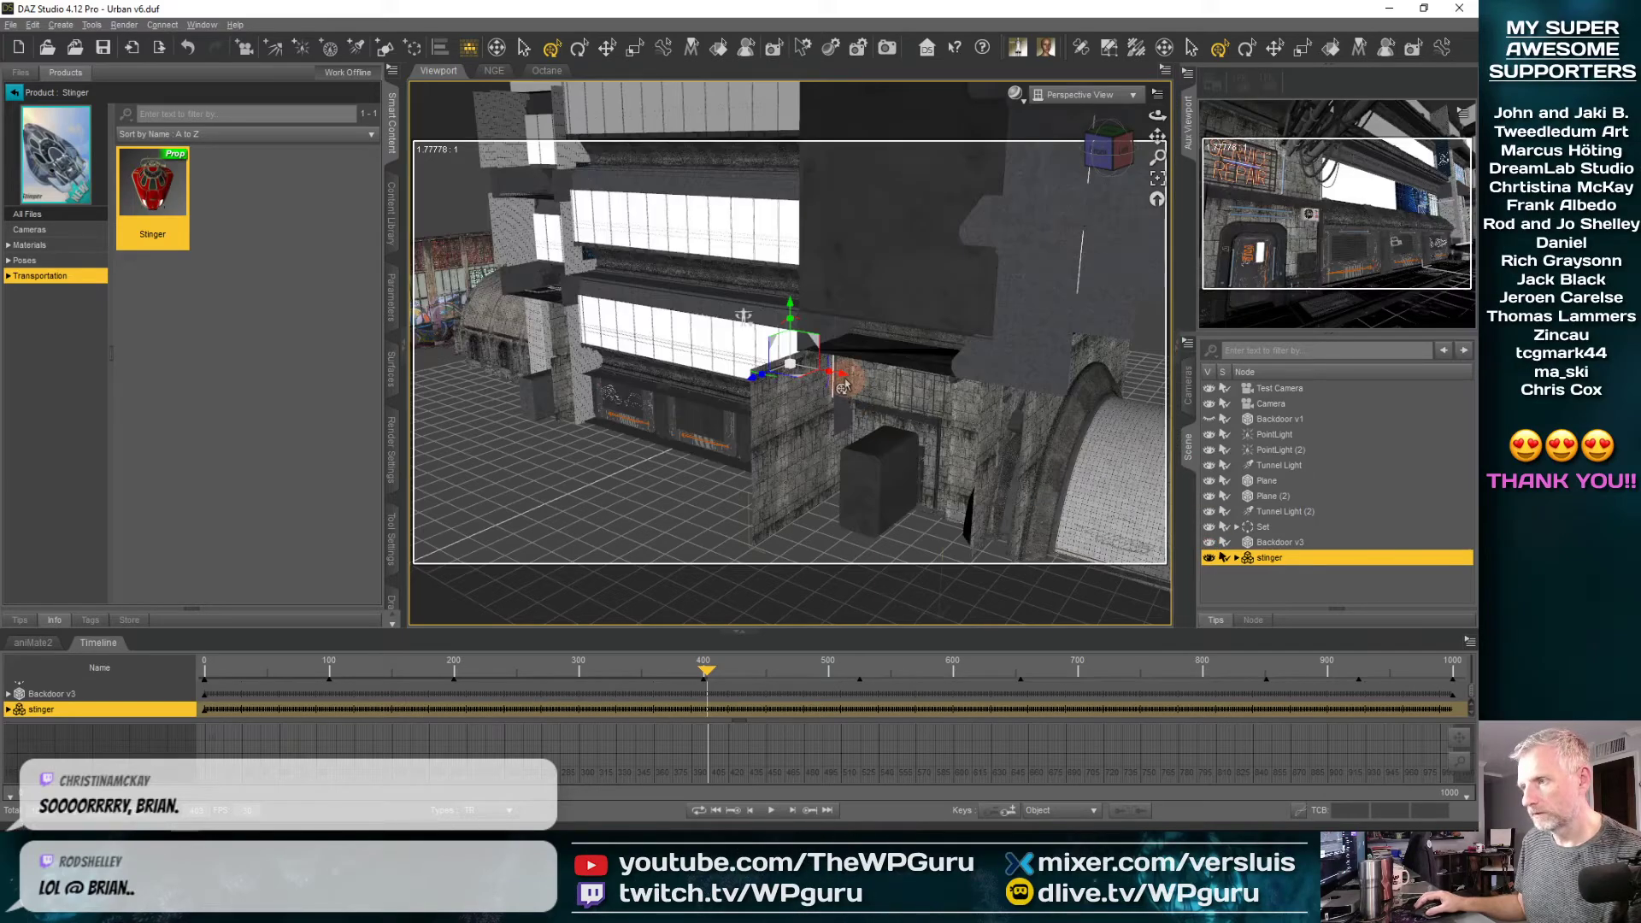
pyautogui.moveTo(843, 379); pyautogui.dragTo(481, 268)
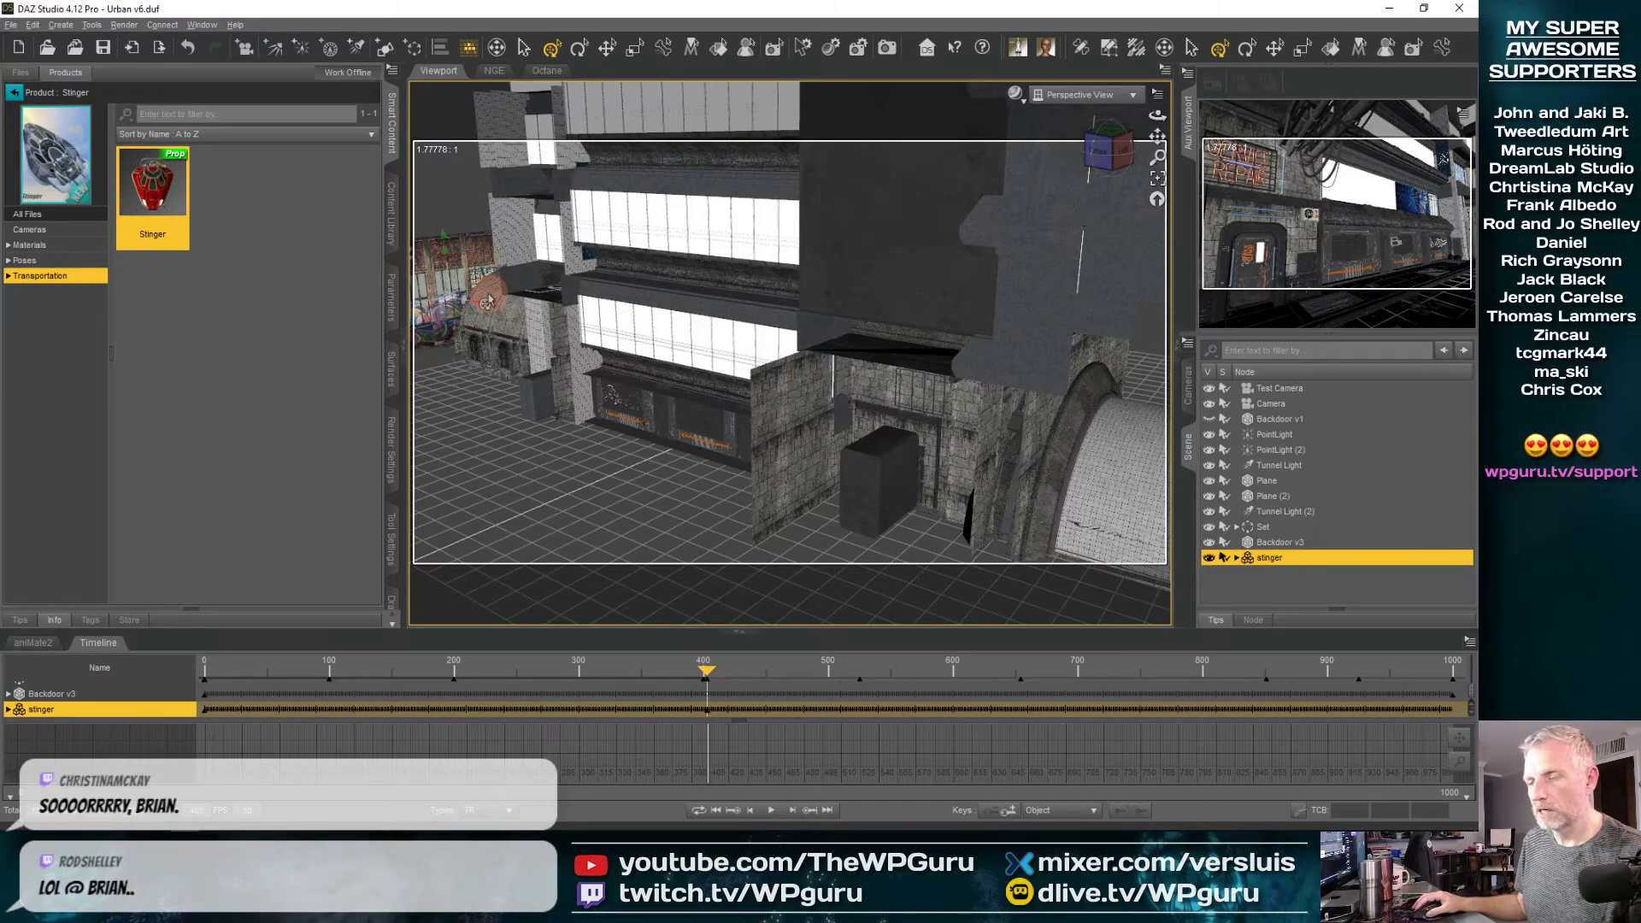
pyautogui.click(1159, 178)
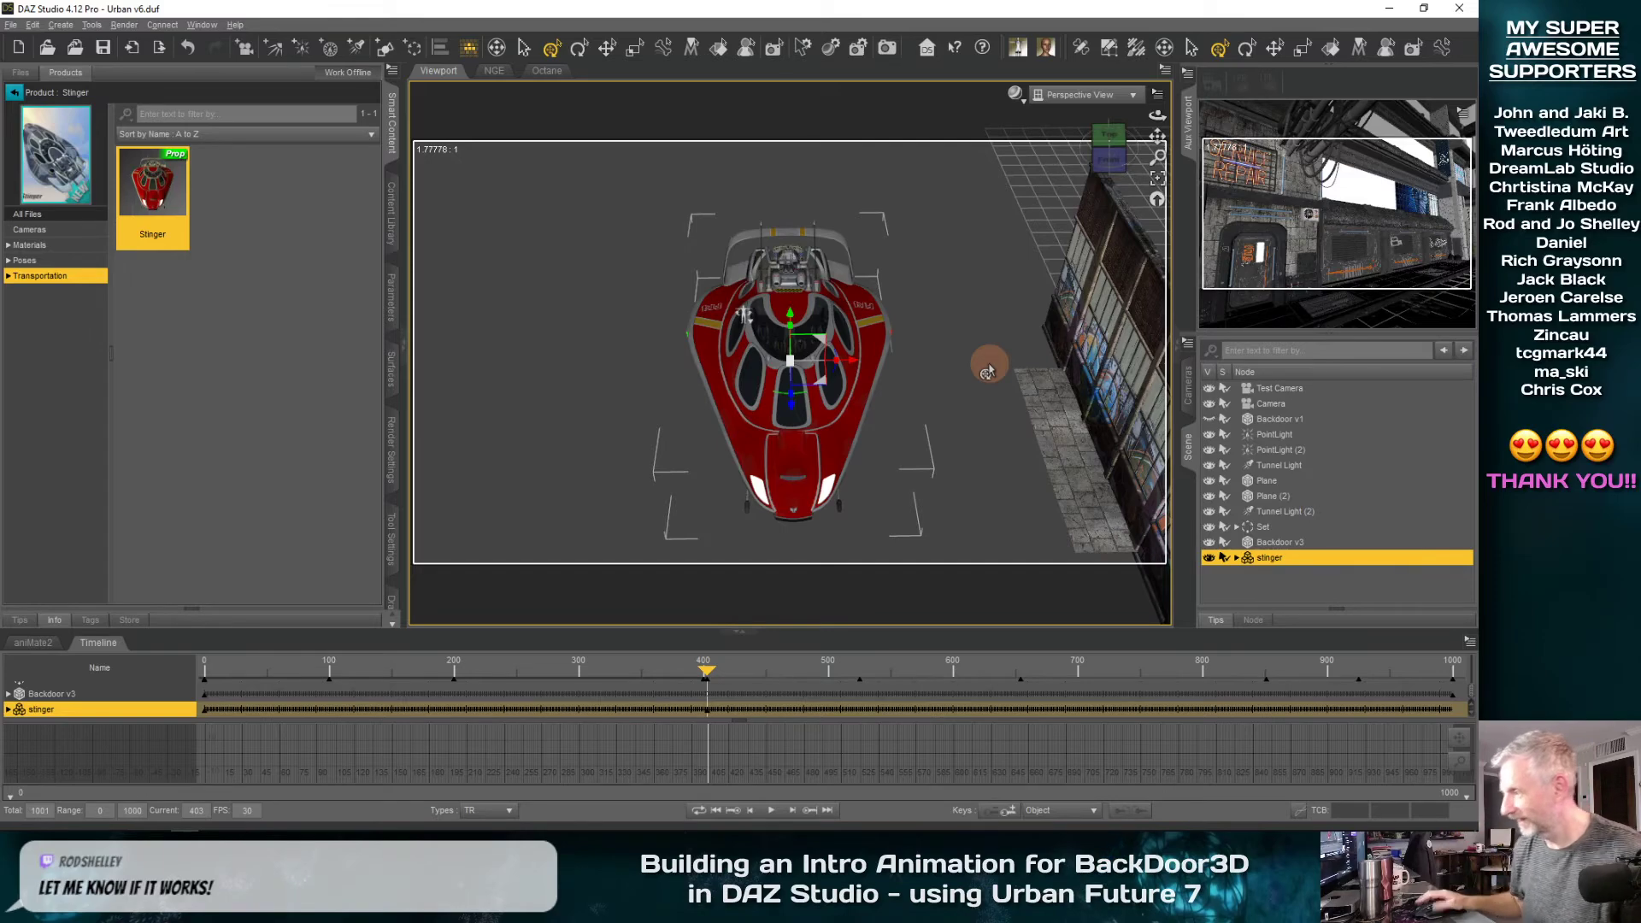
pyautogui.moveTo(980, 417); pyautogui.dragTo(628, 416, button='middle')
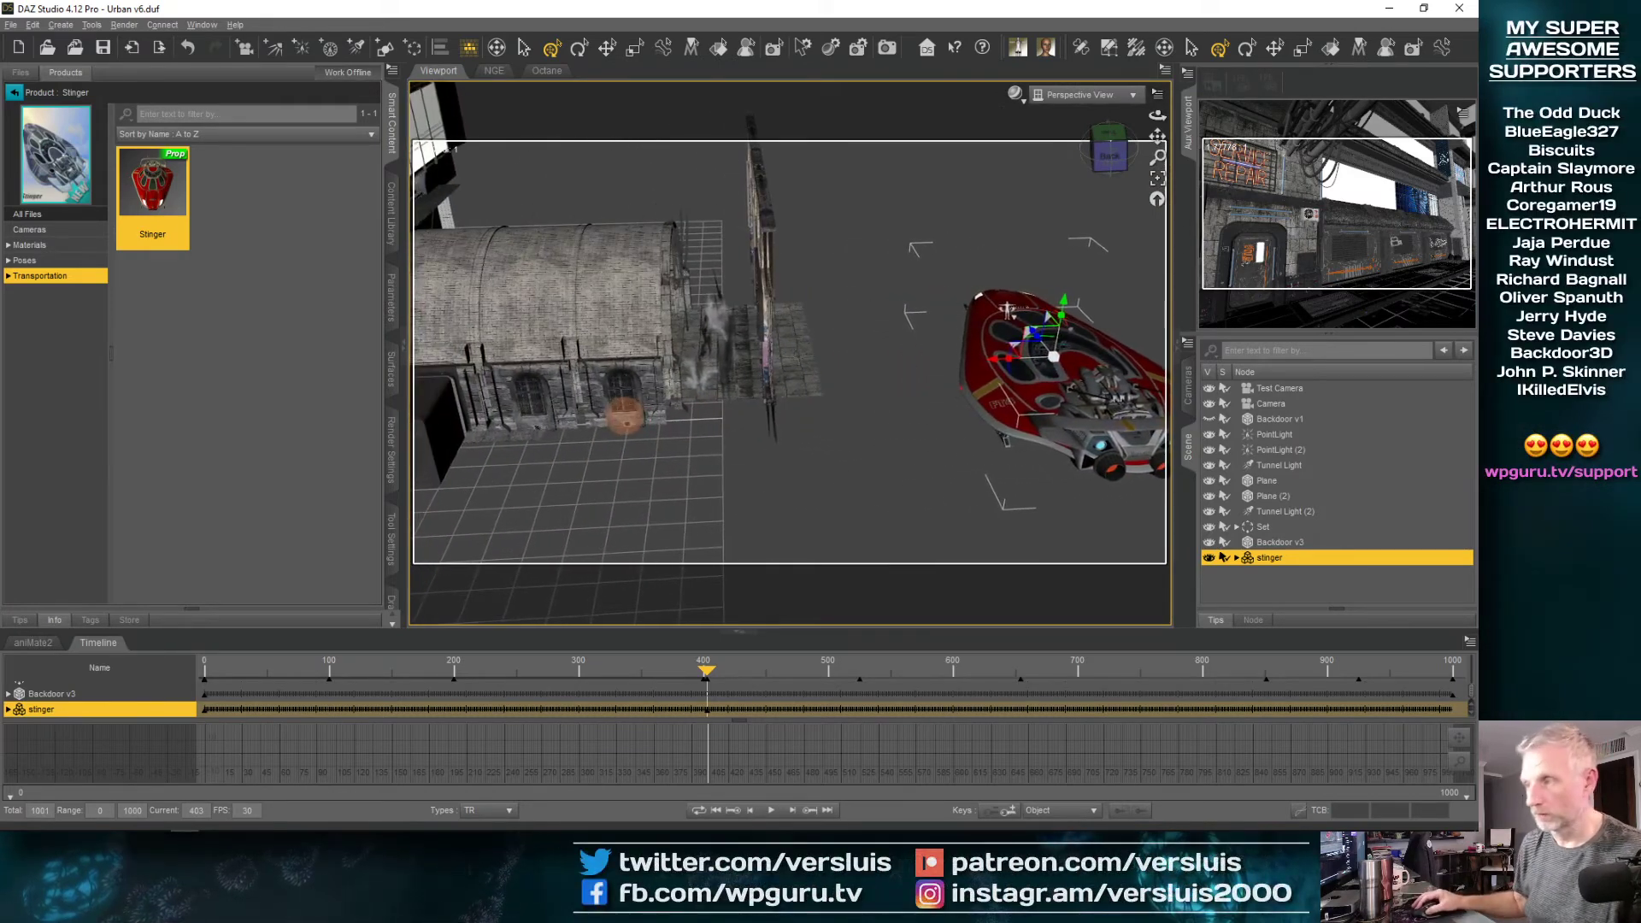
pyautogui.moveTo(991, 366); pyautogui.dragTo(675, 377)
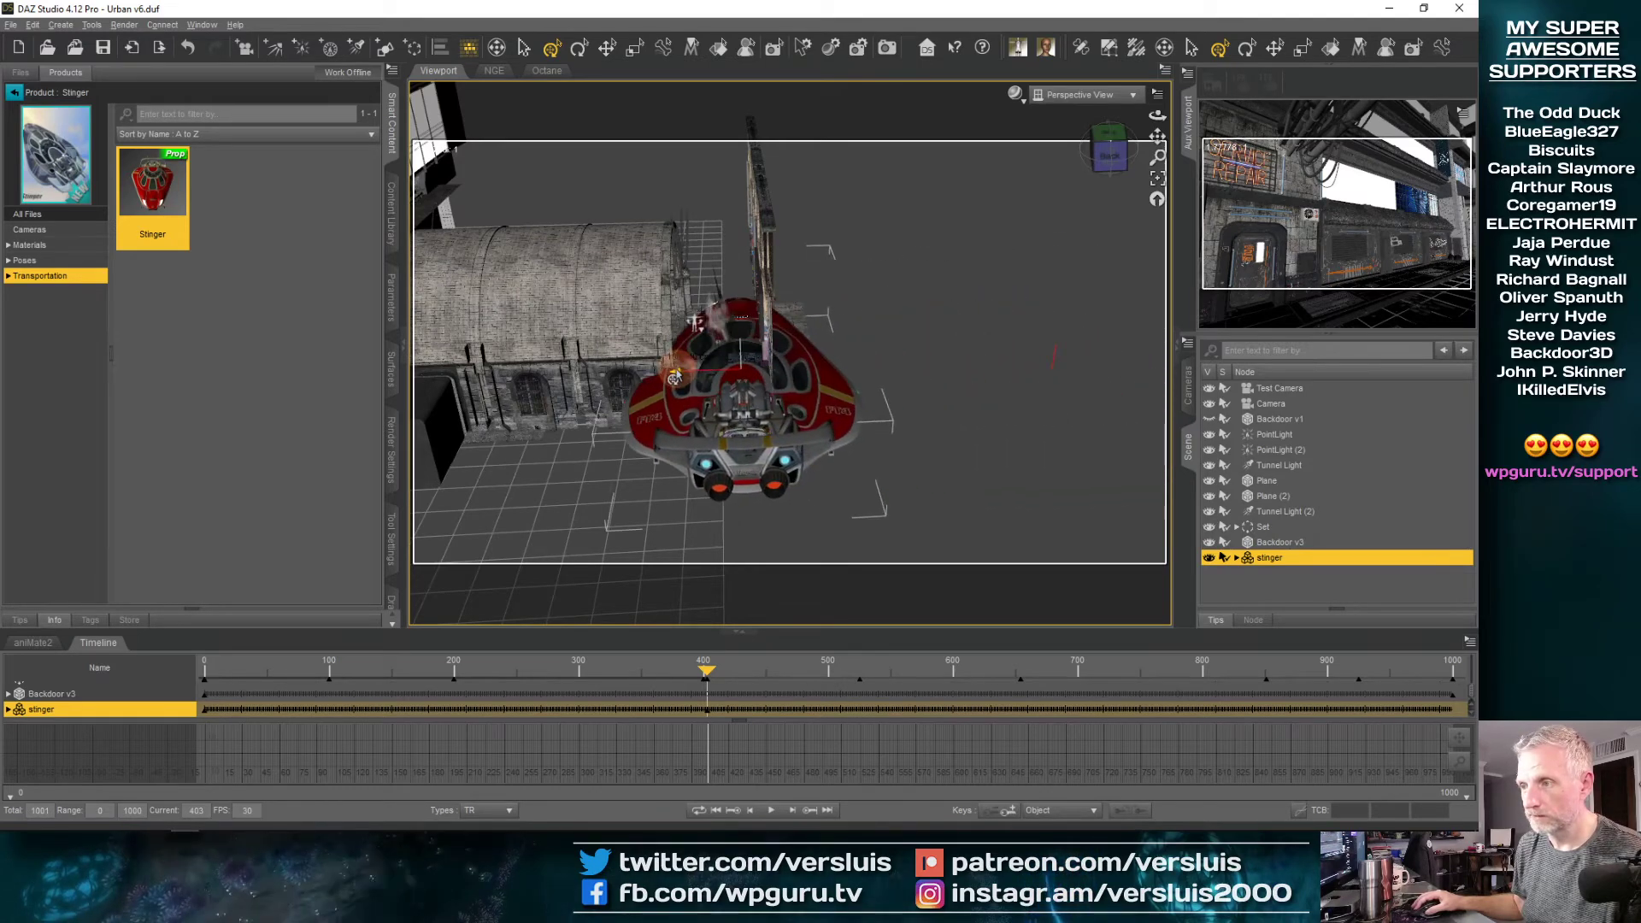
# Shrink the stinger further and position it between the tunnel opening and the graffiti wall
pyautogui.scroll(4, 717, 402)
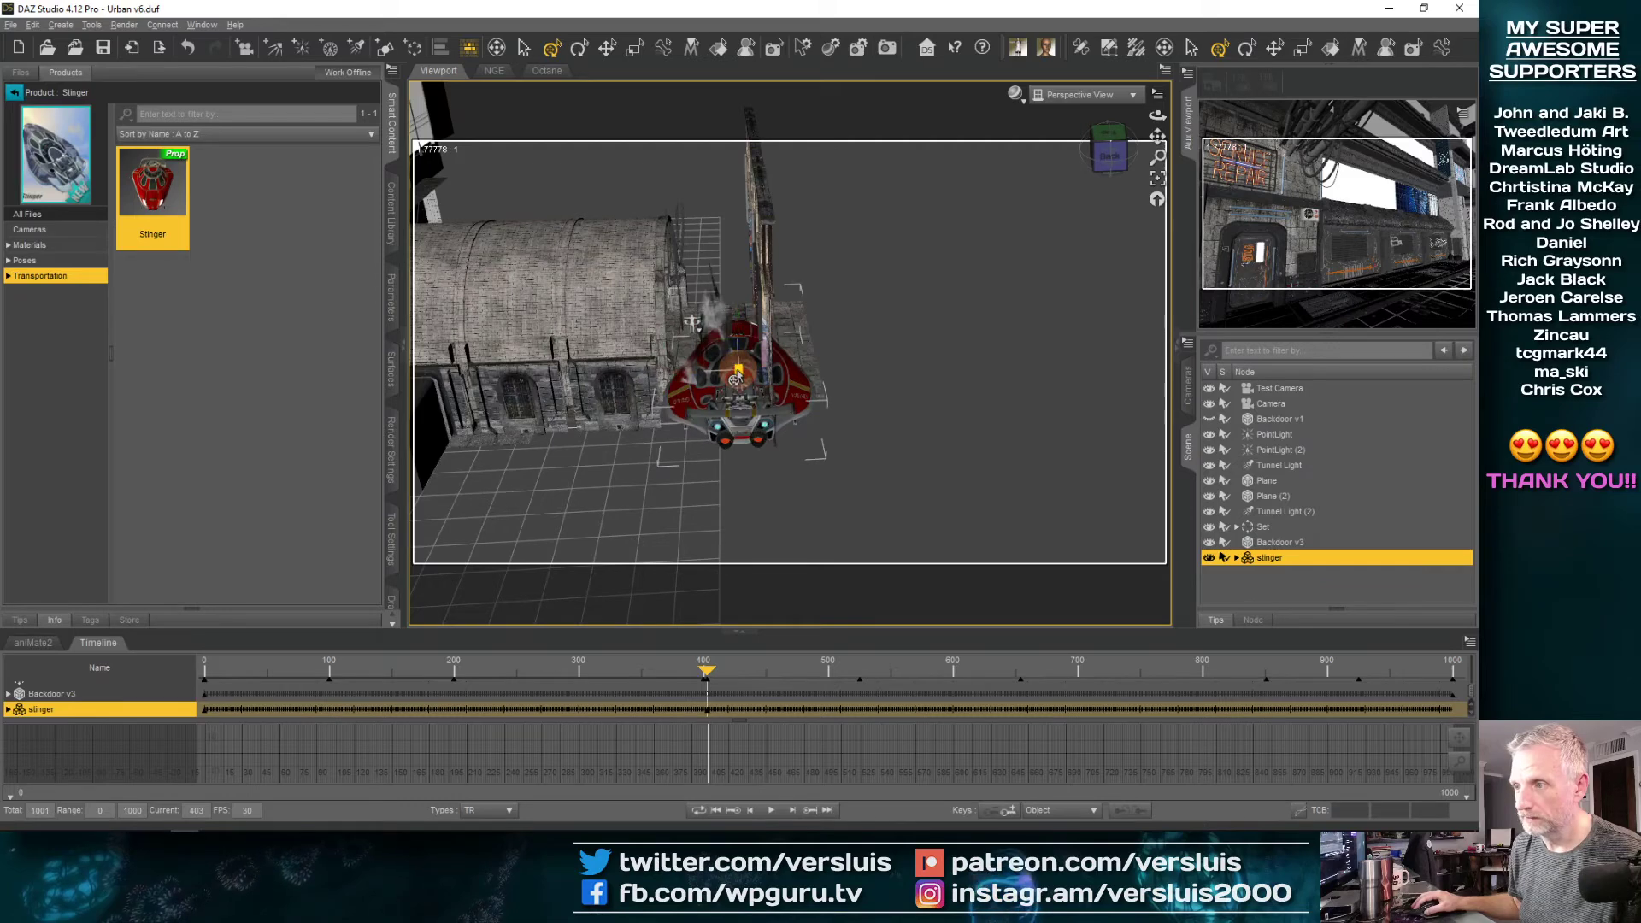
pyautogui.scroll(5, 739, 401)
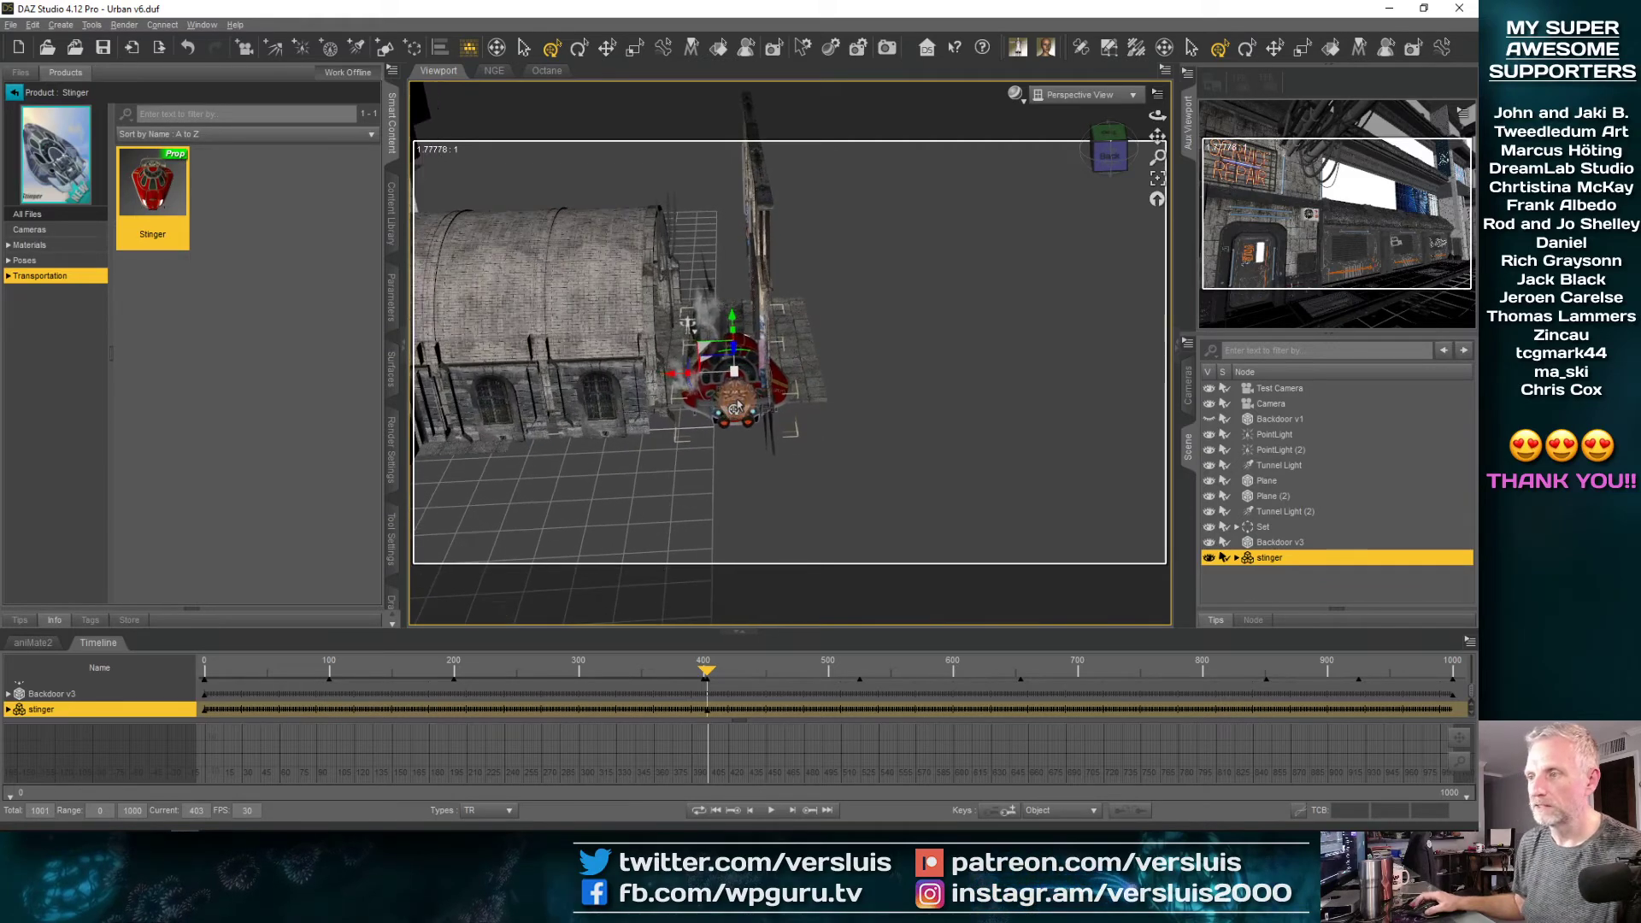
pyautogui.click(1158, 178)
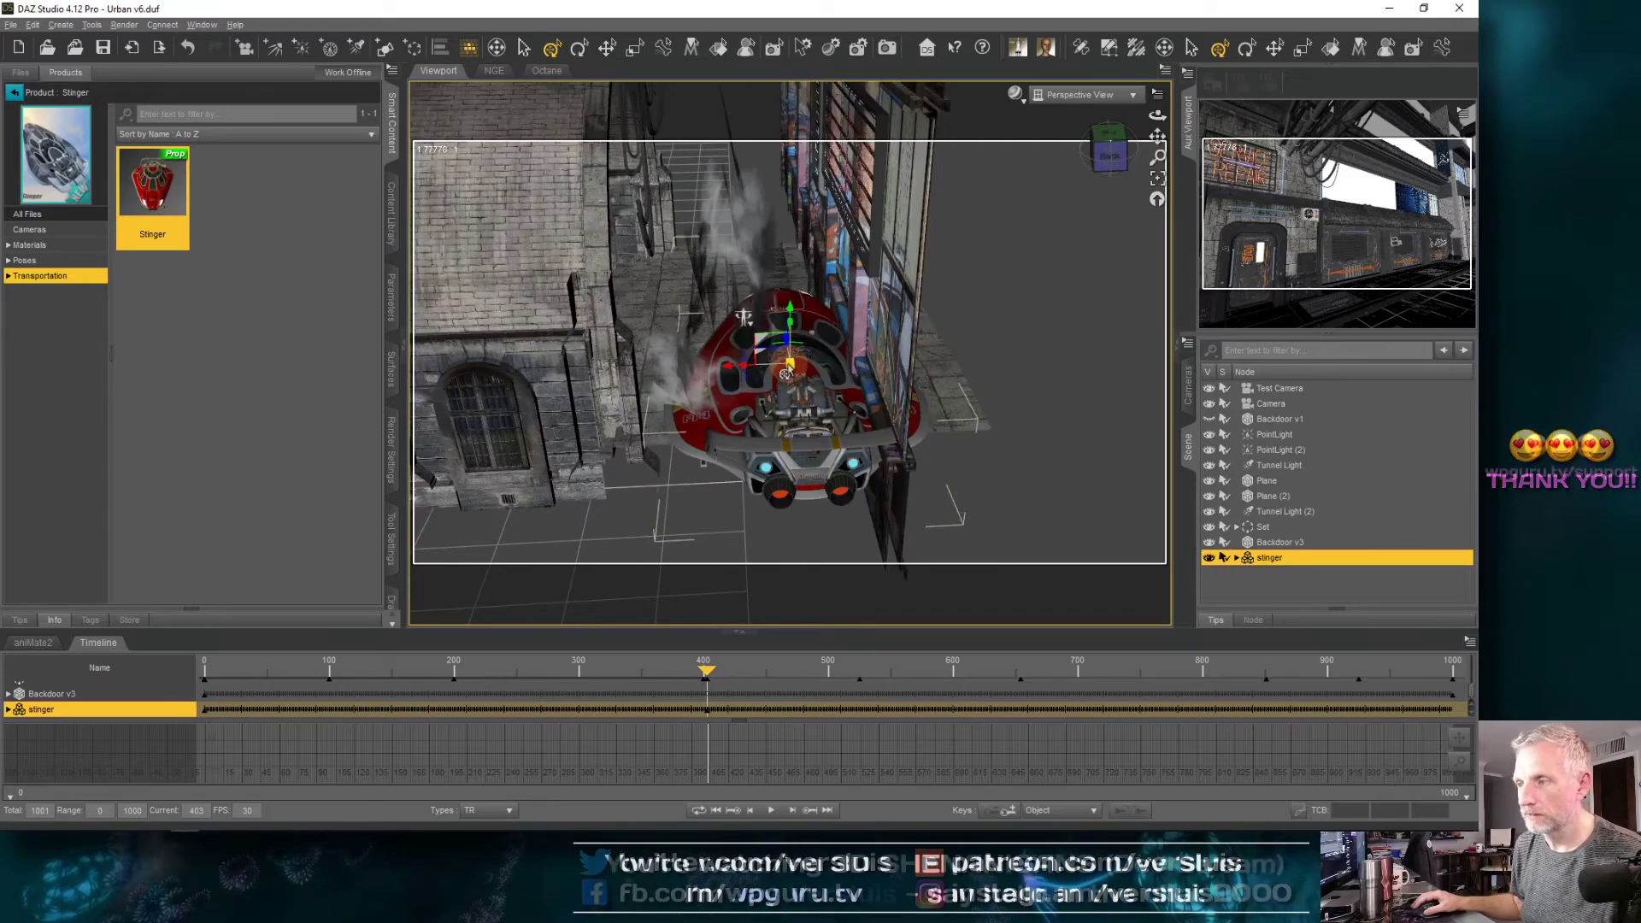
pyautogui.moveTo(789, 367); pyautogui.dragTo(788, 367)
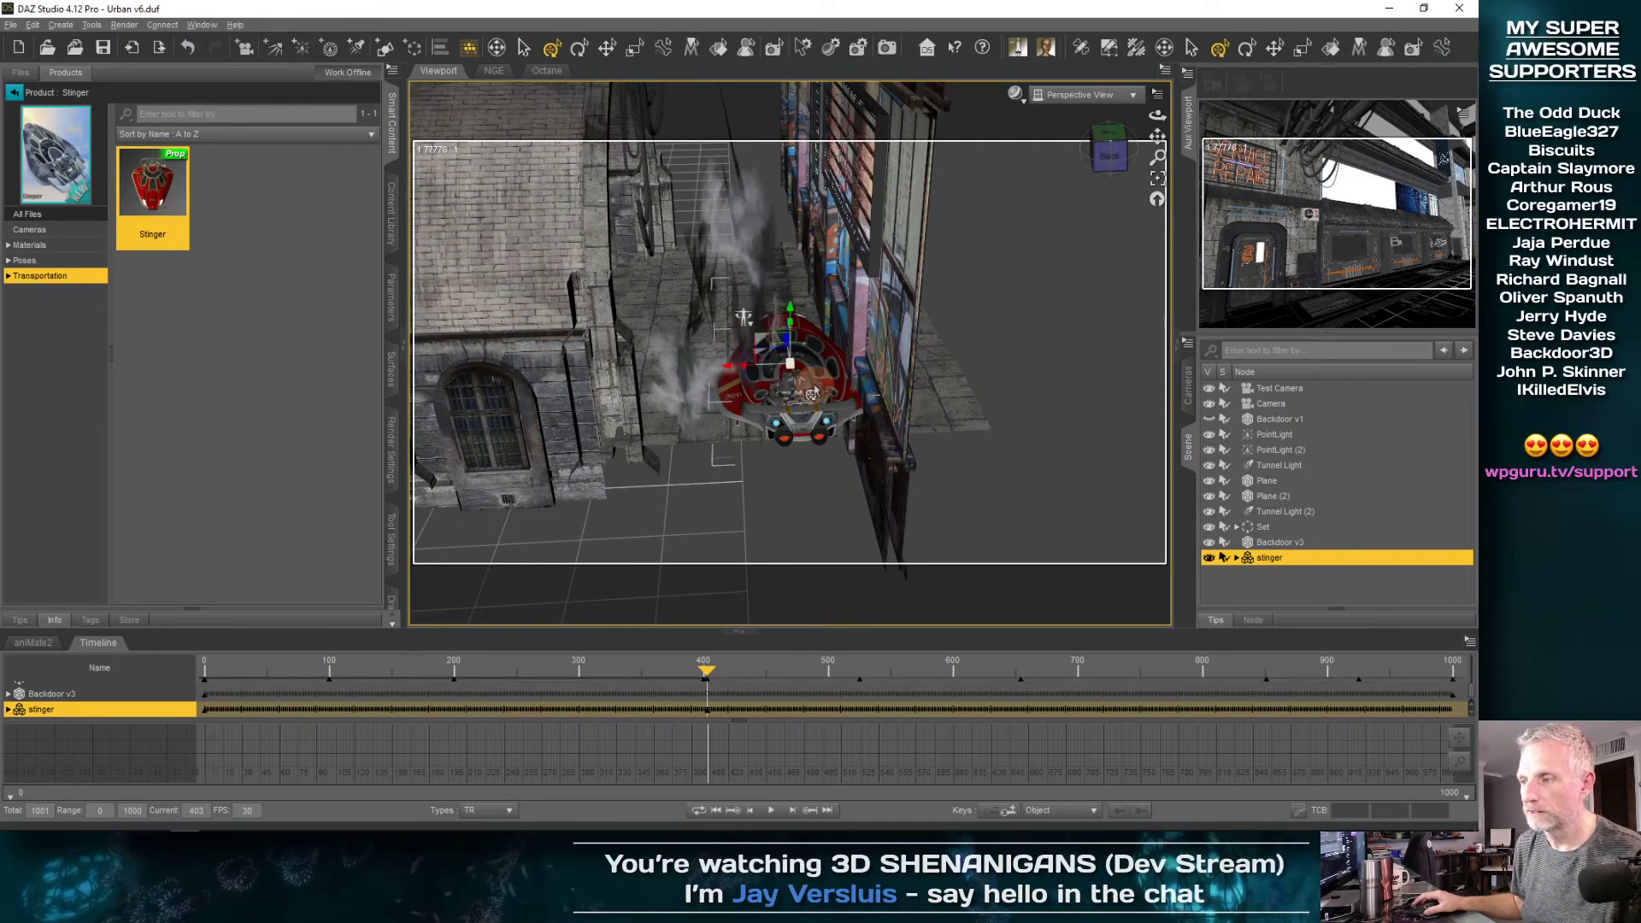
pyautogui.moveTo(791, 410); pyautogui.dragTo(733, 375, button='middle')
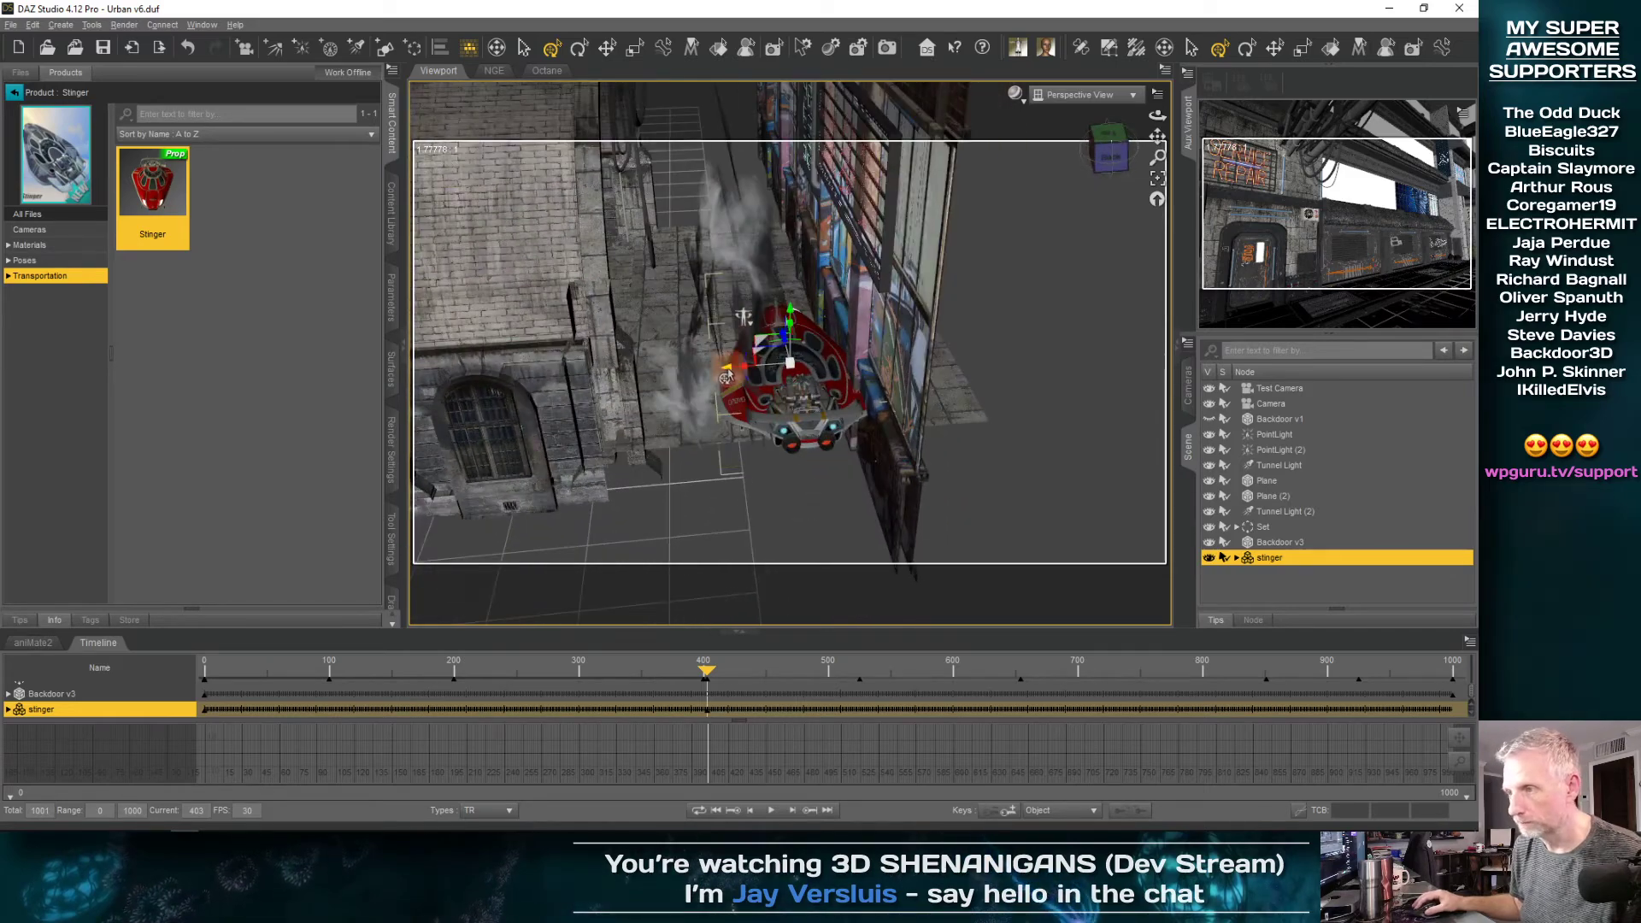
pyautogui.moveTo(684, 377); pyautogui.dragTo(770, 360, button='middle')
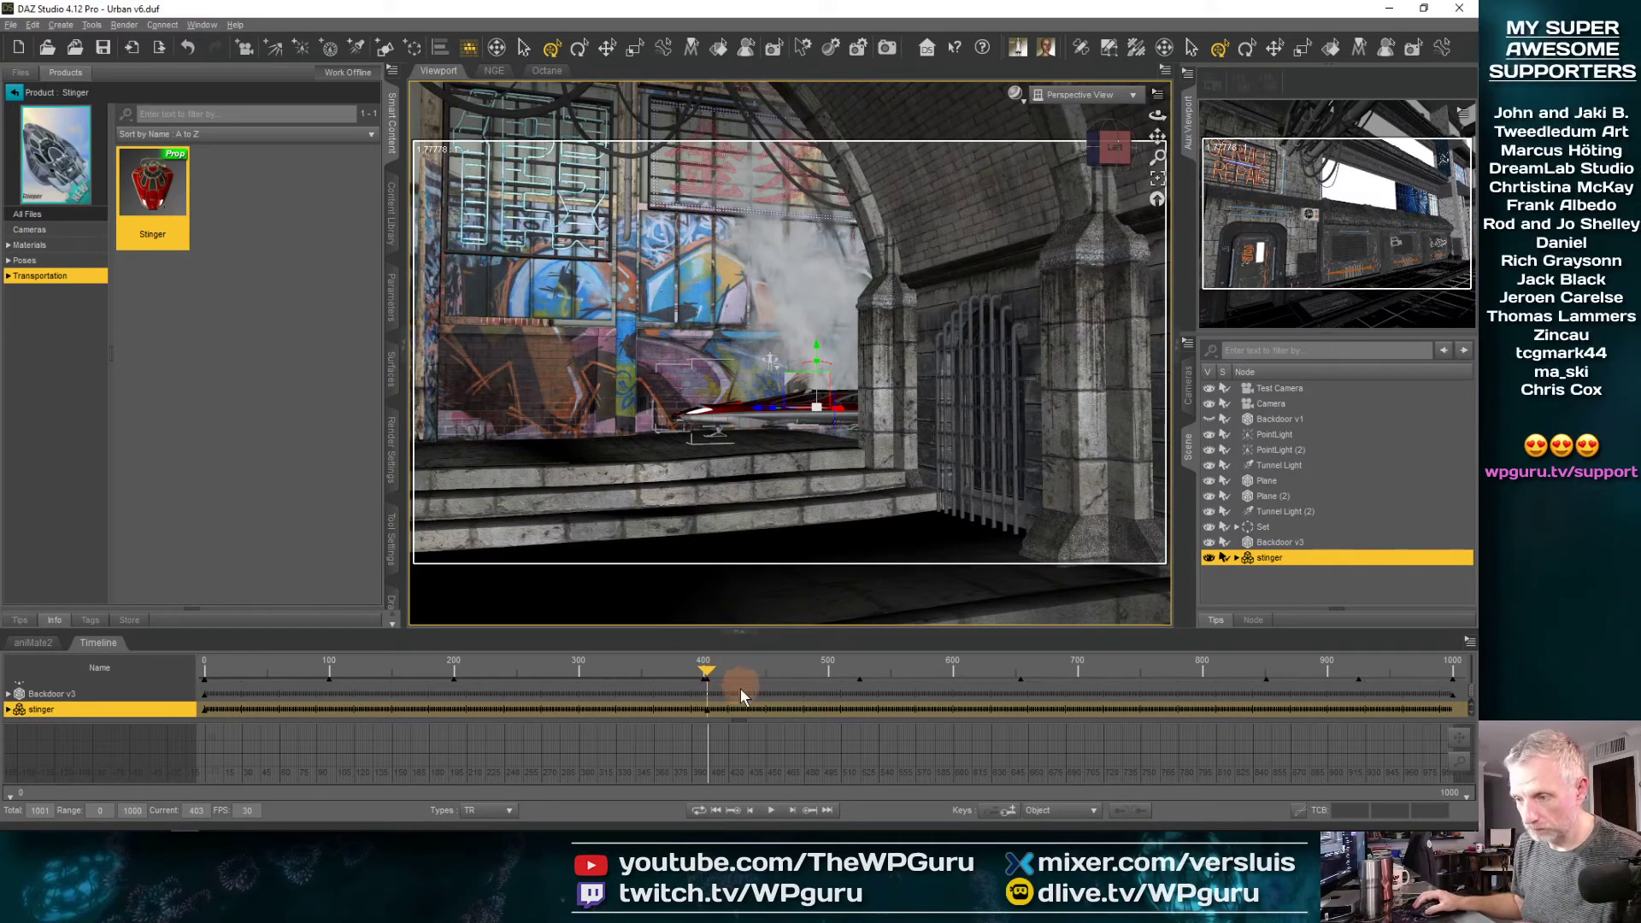
# Return to frame 0 and clear the animation of the selected stinger
pyautogui.moveTo(733, 726); pyautogui.dragTo(680, 696)
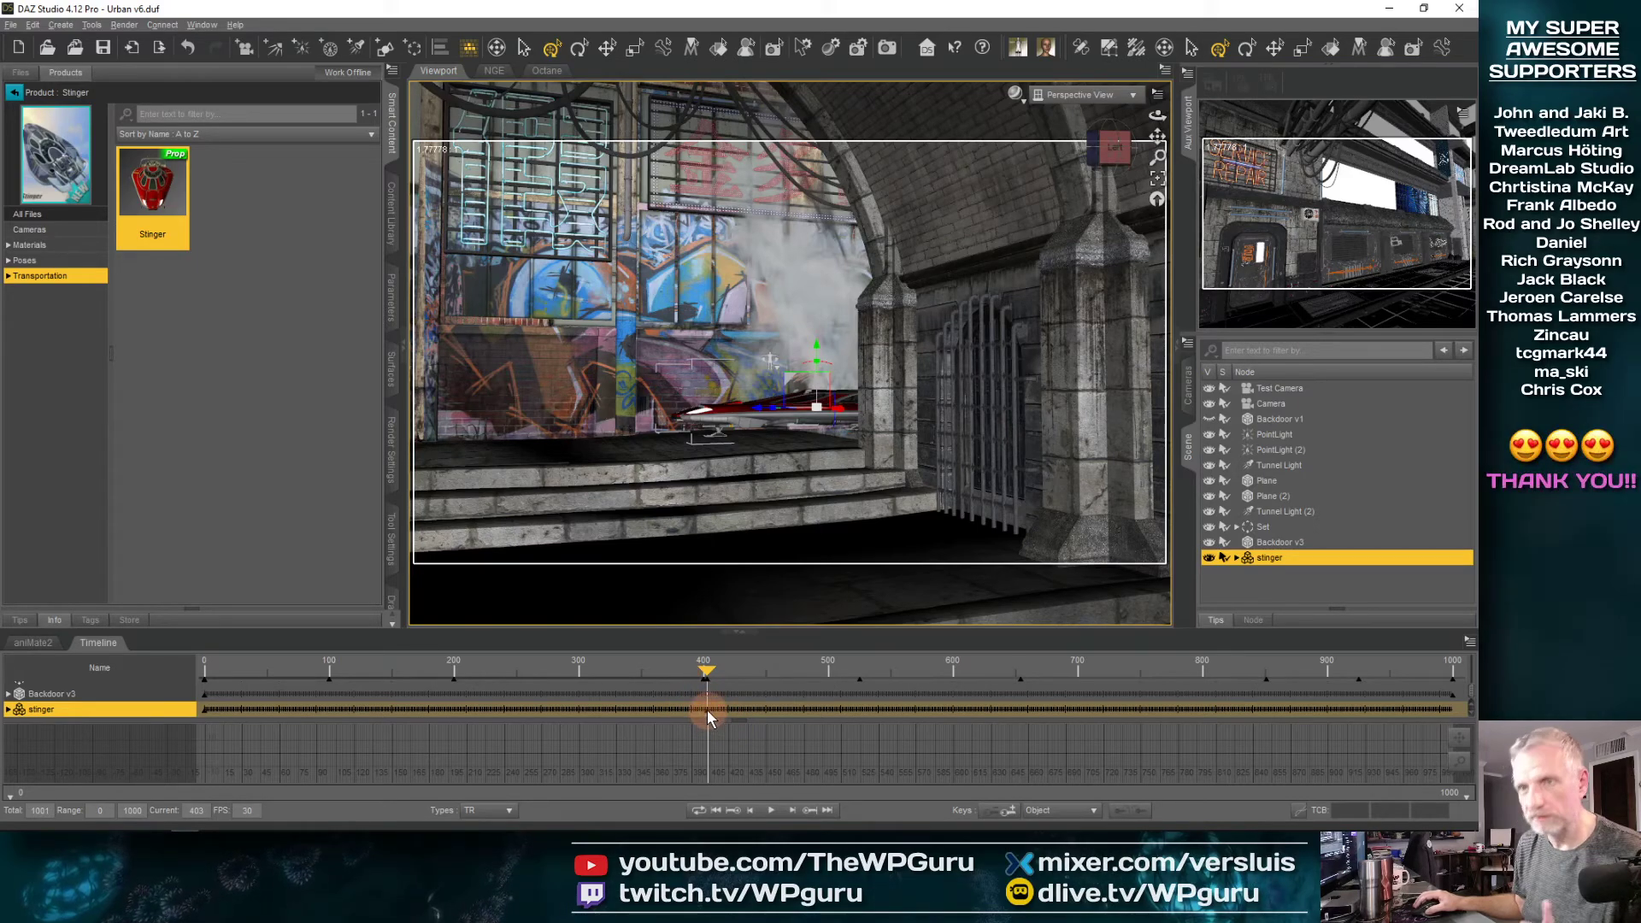
pyautogui.click(391, 296)
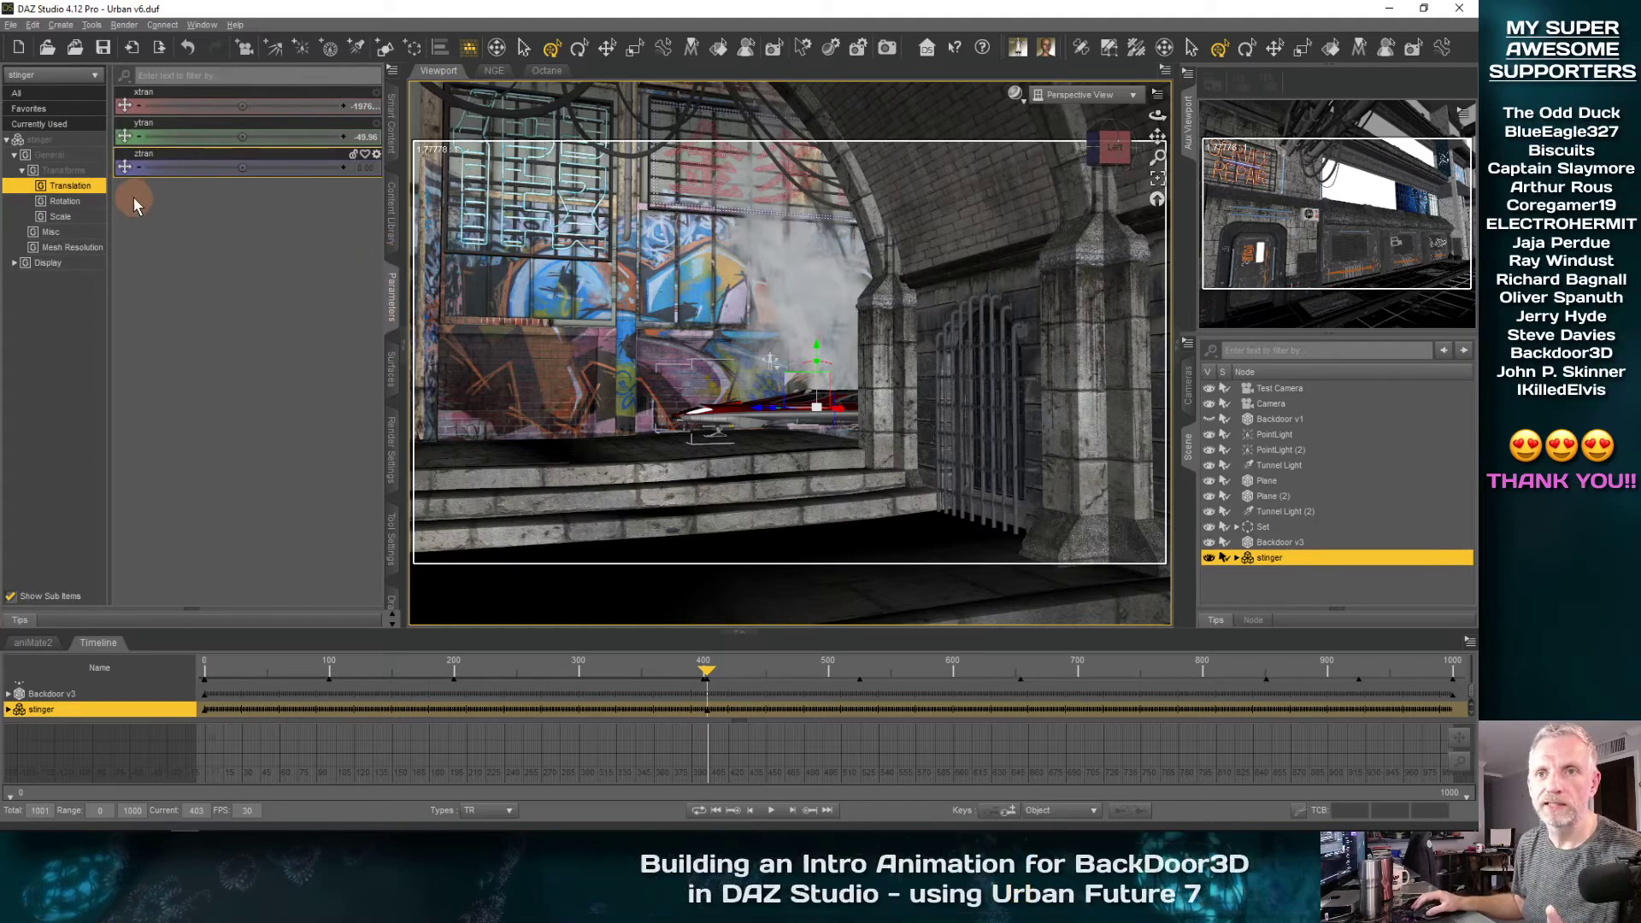
pyautogui.moveTo(722, 667); pyautogui.dragTo(158, 728)
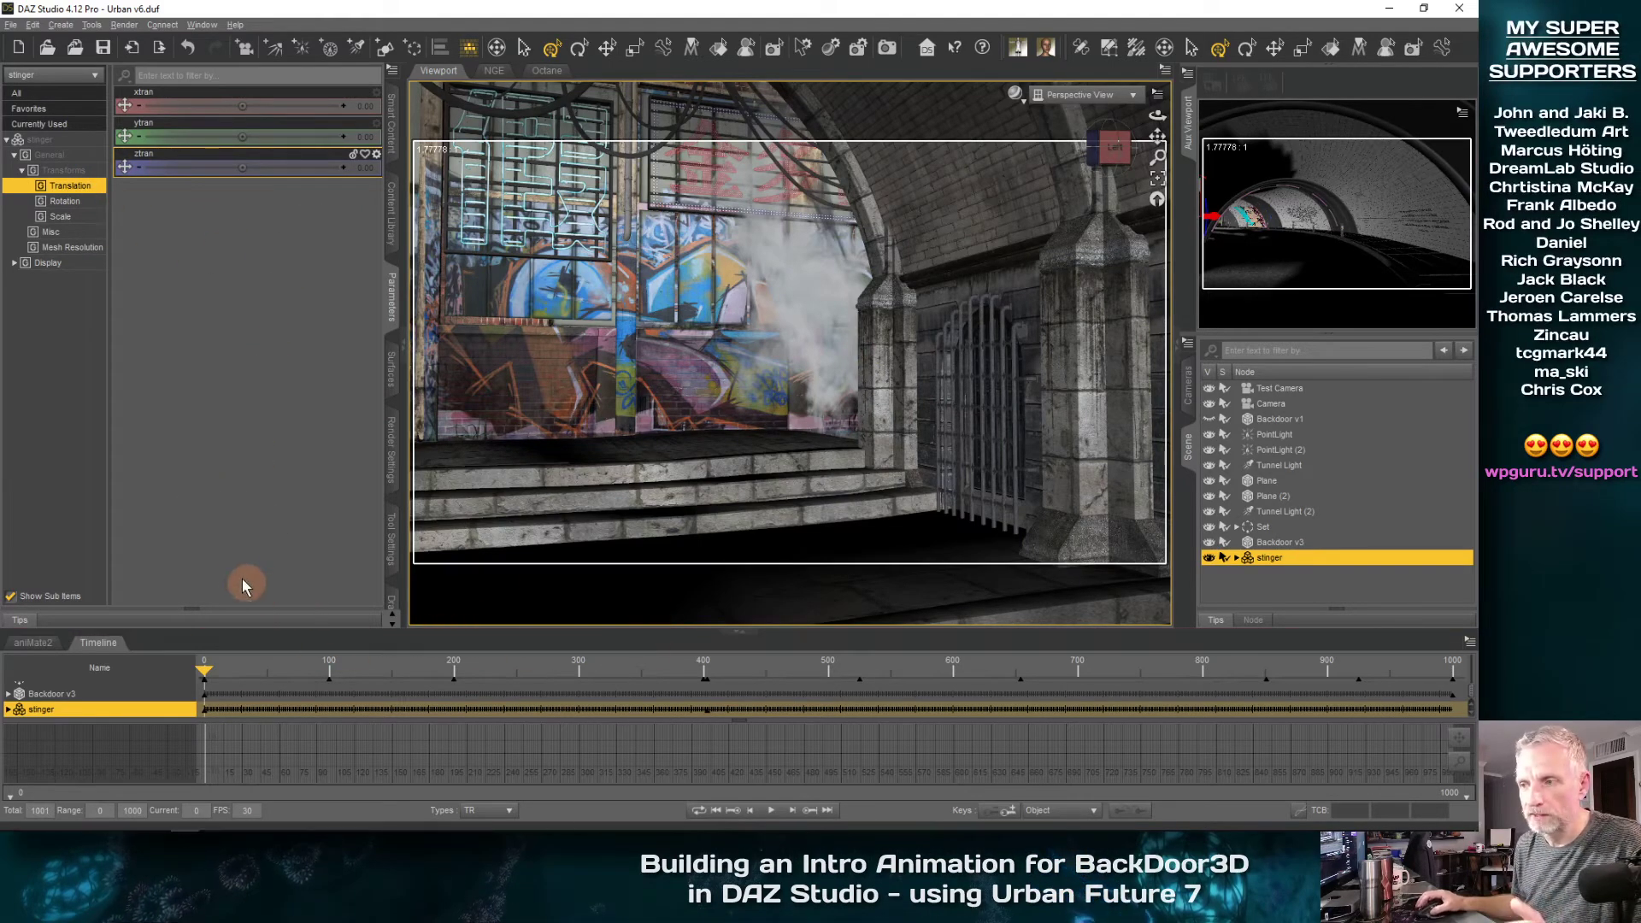
pyautogui.click(393, 72)
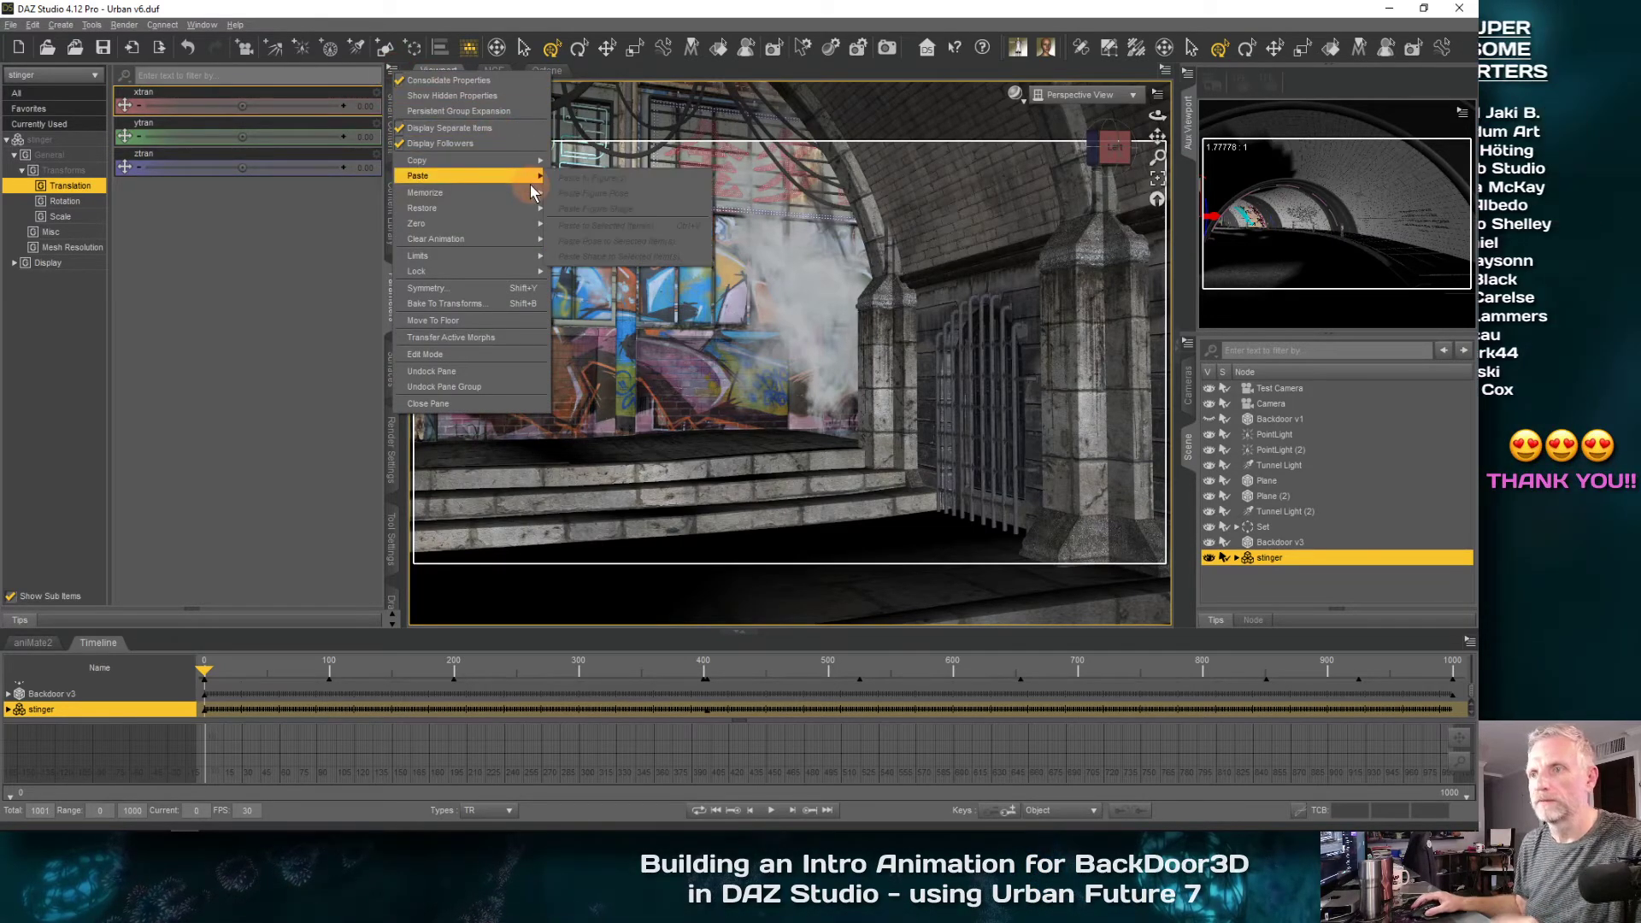
pyautogui.moveTo(526, 240)
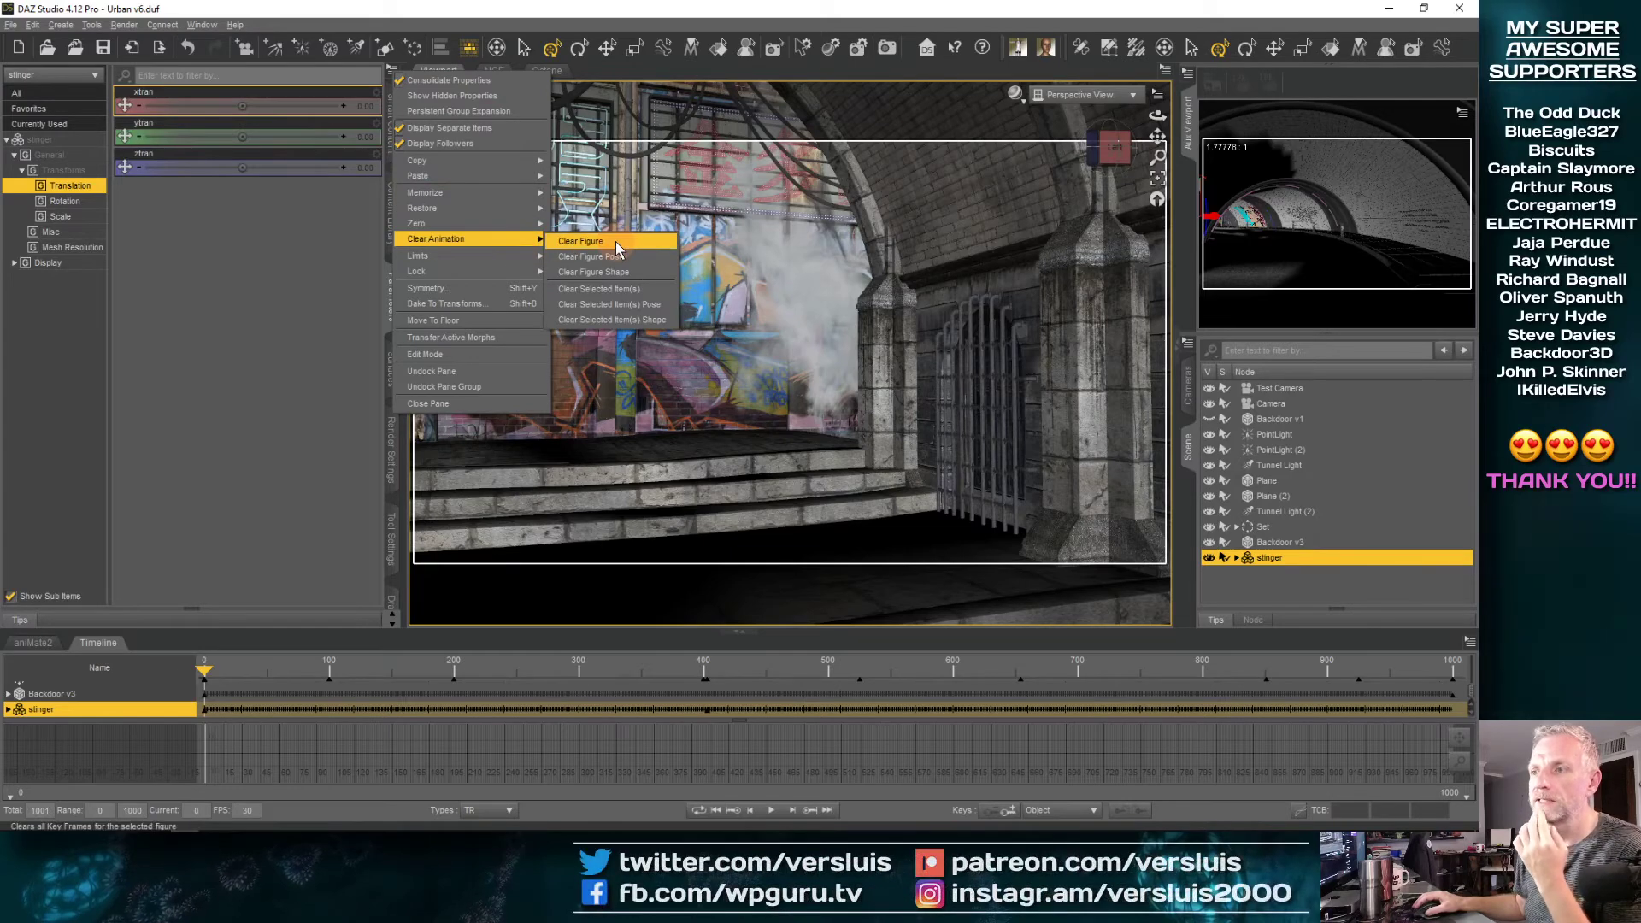
pyautogui.click(653, 289)
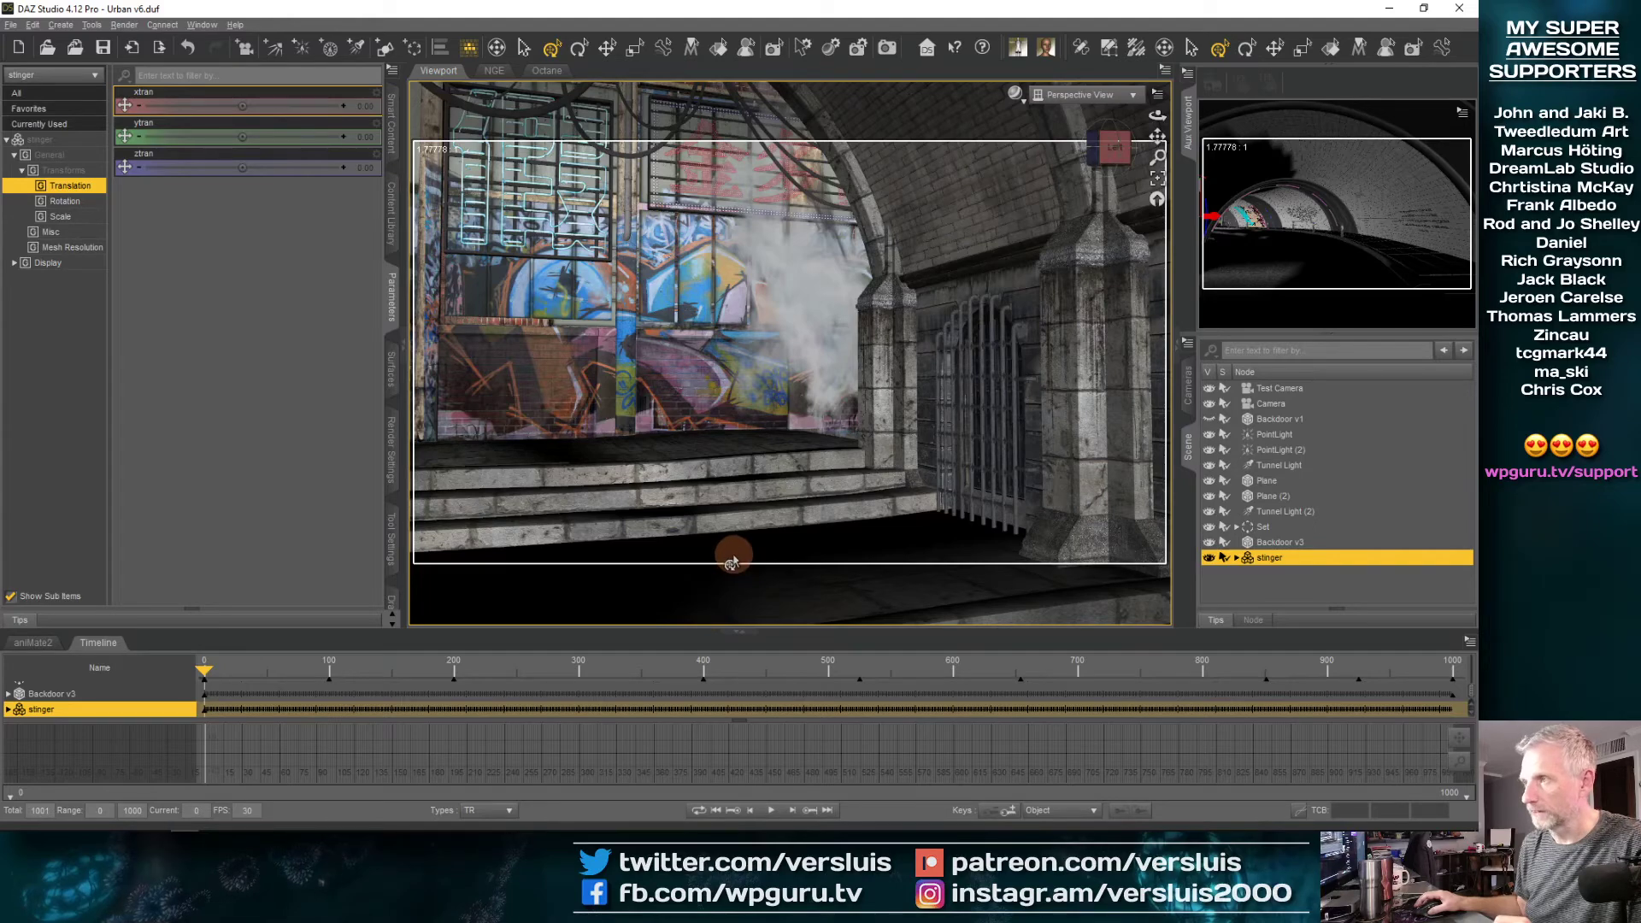
pyautogui.moveTo(207, 671); pyautogui.dragTo(192, 710)
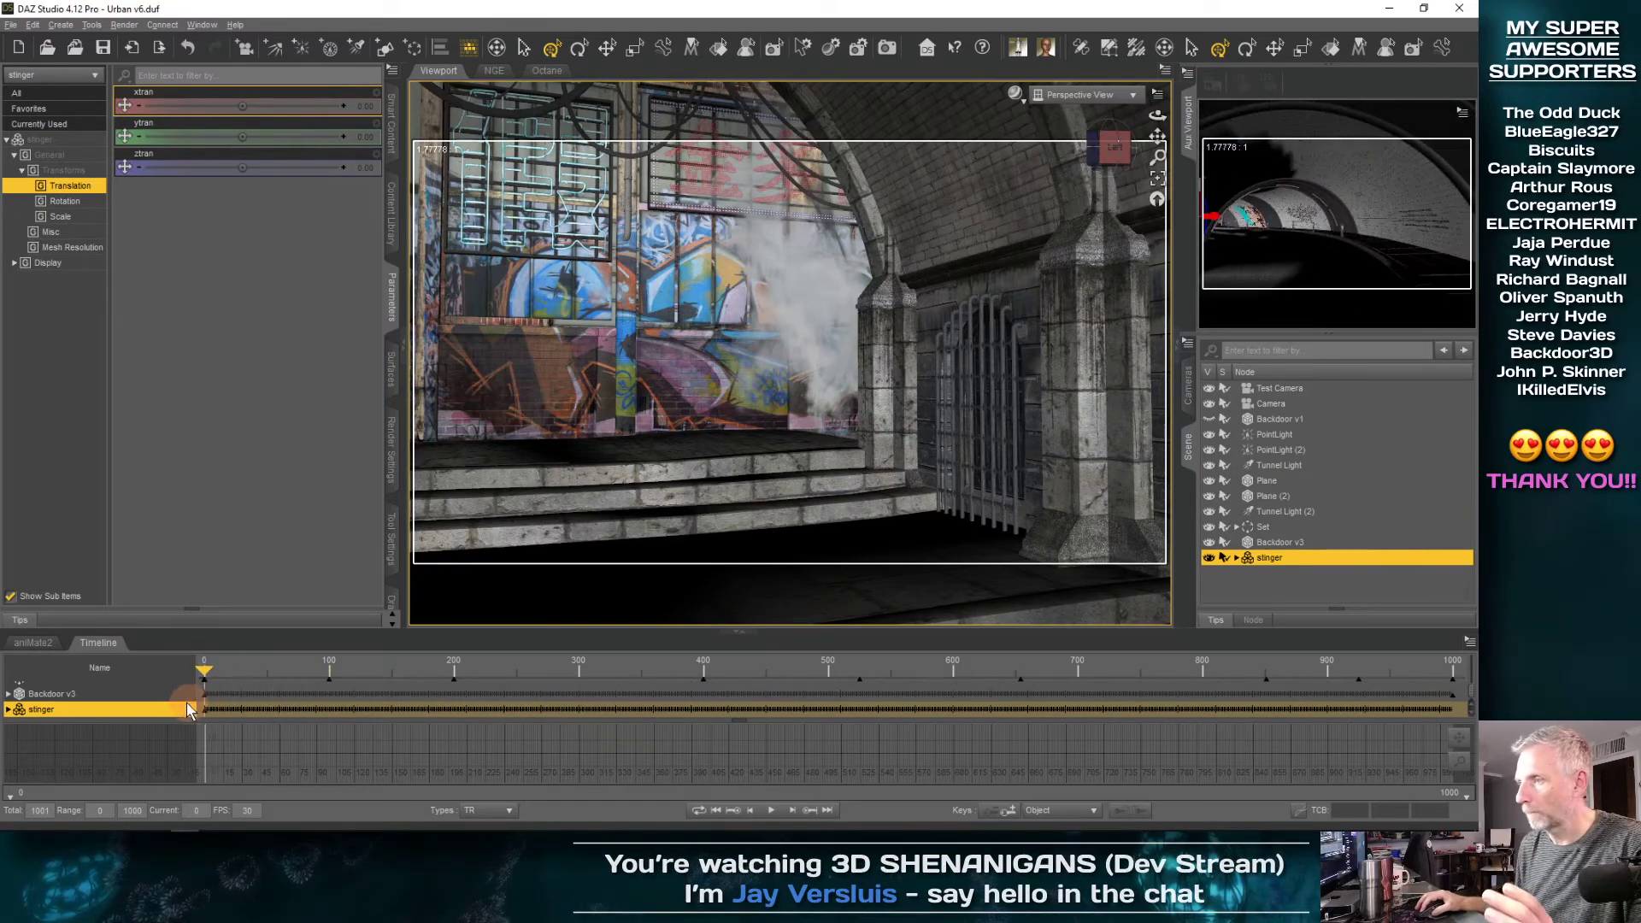
pyautogui.scroll(-12, 1020, 386)
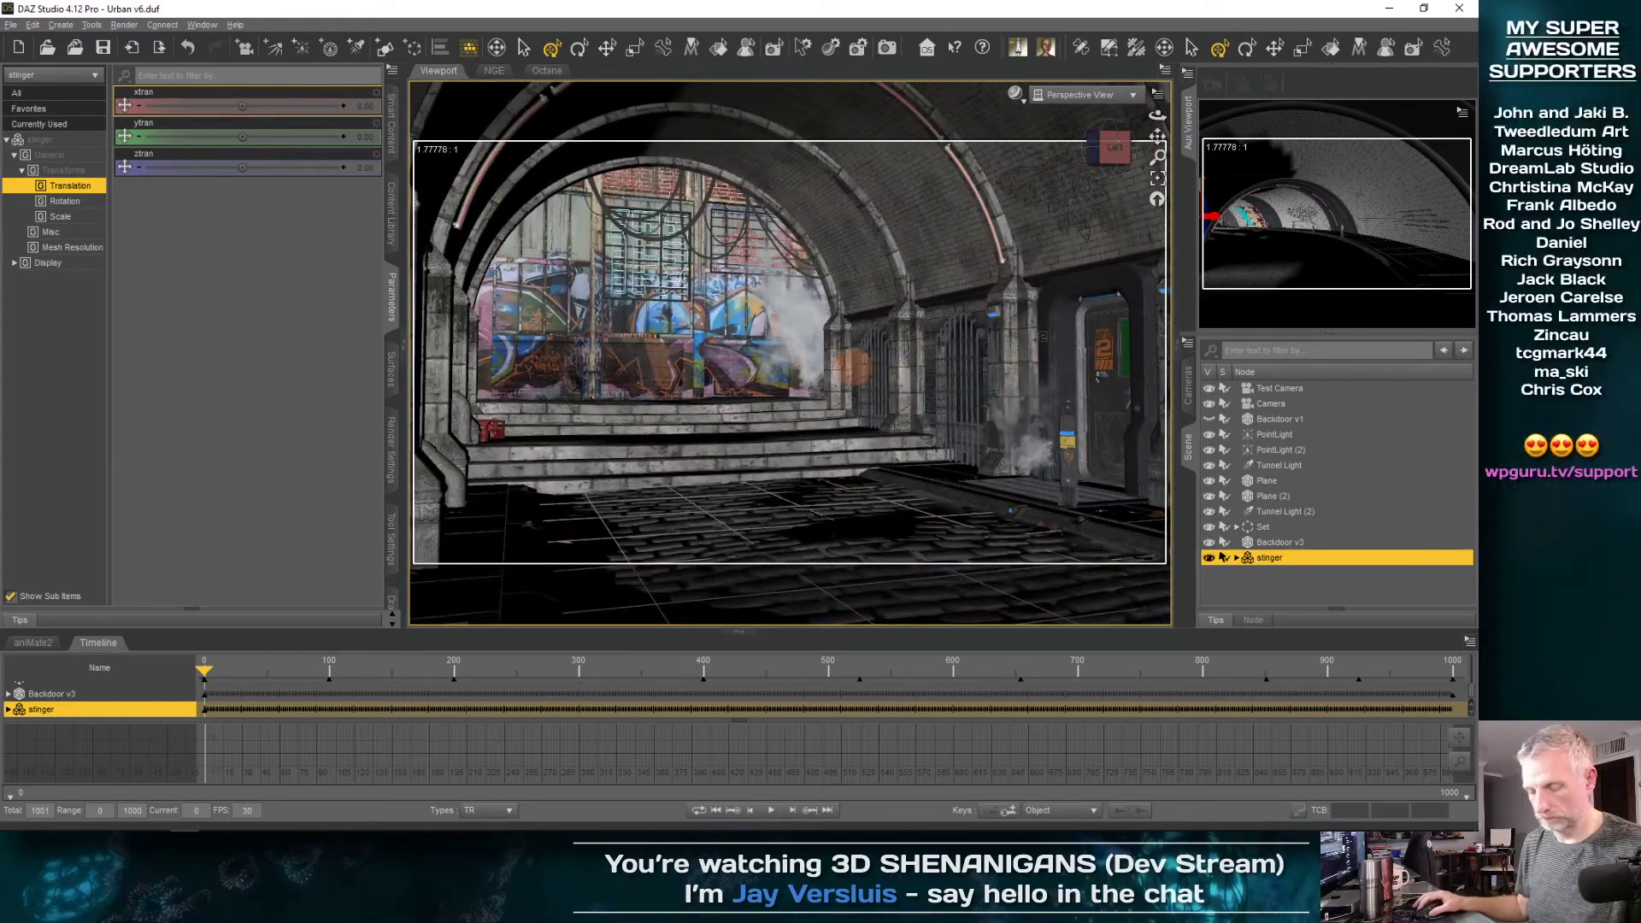
# Move the stinger out of the tunnel along X to about -1904, beside the graffiti wall at the tunnel's end
pyautogui.scroll(10, 1058, 280)
pyautogui.click(1155, 179)
pyautogui.moveTo(863, 366); pyautogui.dragTo(744, 318, button='middle')
pyautogui.moveTo(611, 318); pyautogui.dragTo(592, 317, button='middle')
pyautogui.moveTo(852, 372); pyautogui.dragTo(612, 352)
pyautogui.moveTo(612, 352); pyautogui.dragTo(714, 355, button='middle')
pyautogui.moveTo(531, 352); pyautogui.dragTo(727, 367, button='middle')
pyautogui.moveTo(473, 373); pyautogui.dragTo(547, 381, button='middle')
pyautogui.moveTo(450, 368); pyautogui.dragTo(475, 369, button='middle')
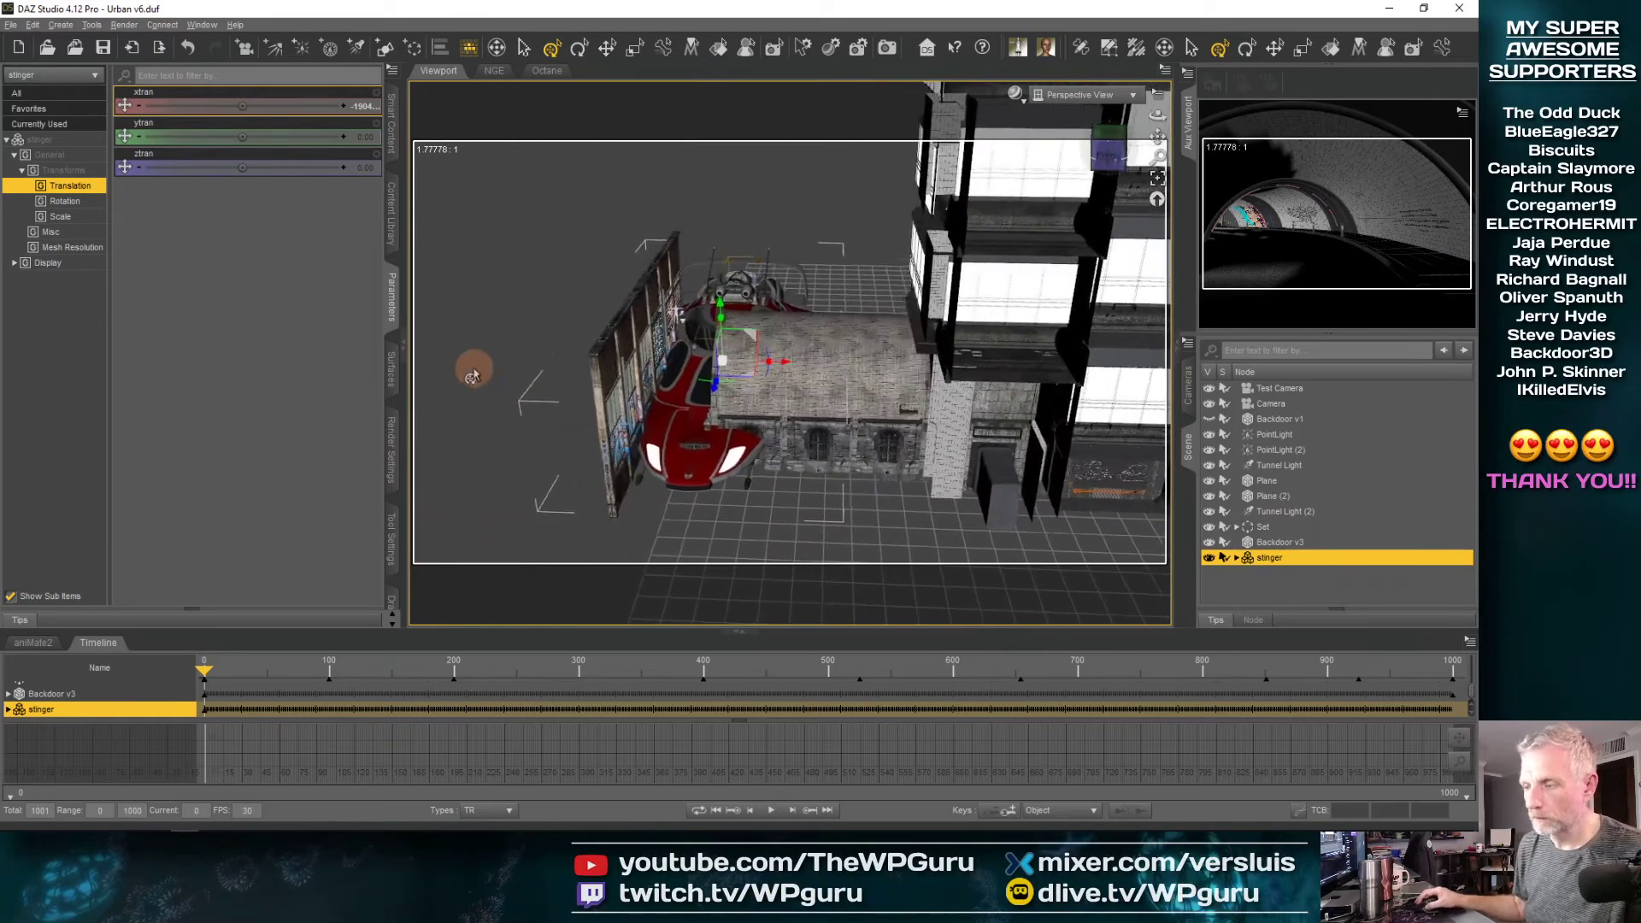
# Shrink the stinger and centre it between the graffiti wall and the tunnel opening, at about -1994 on X
pyautogui.moveTo(782, 369); pyautogui.dragTo(690, 374)
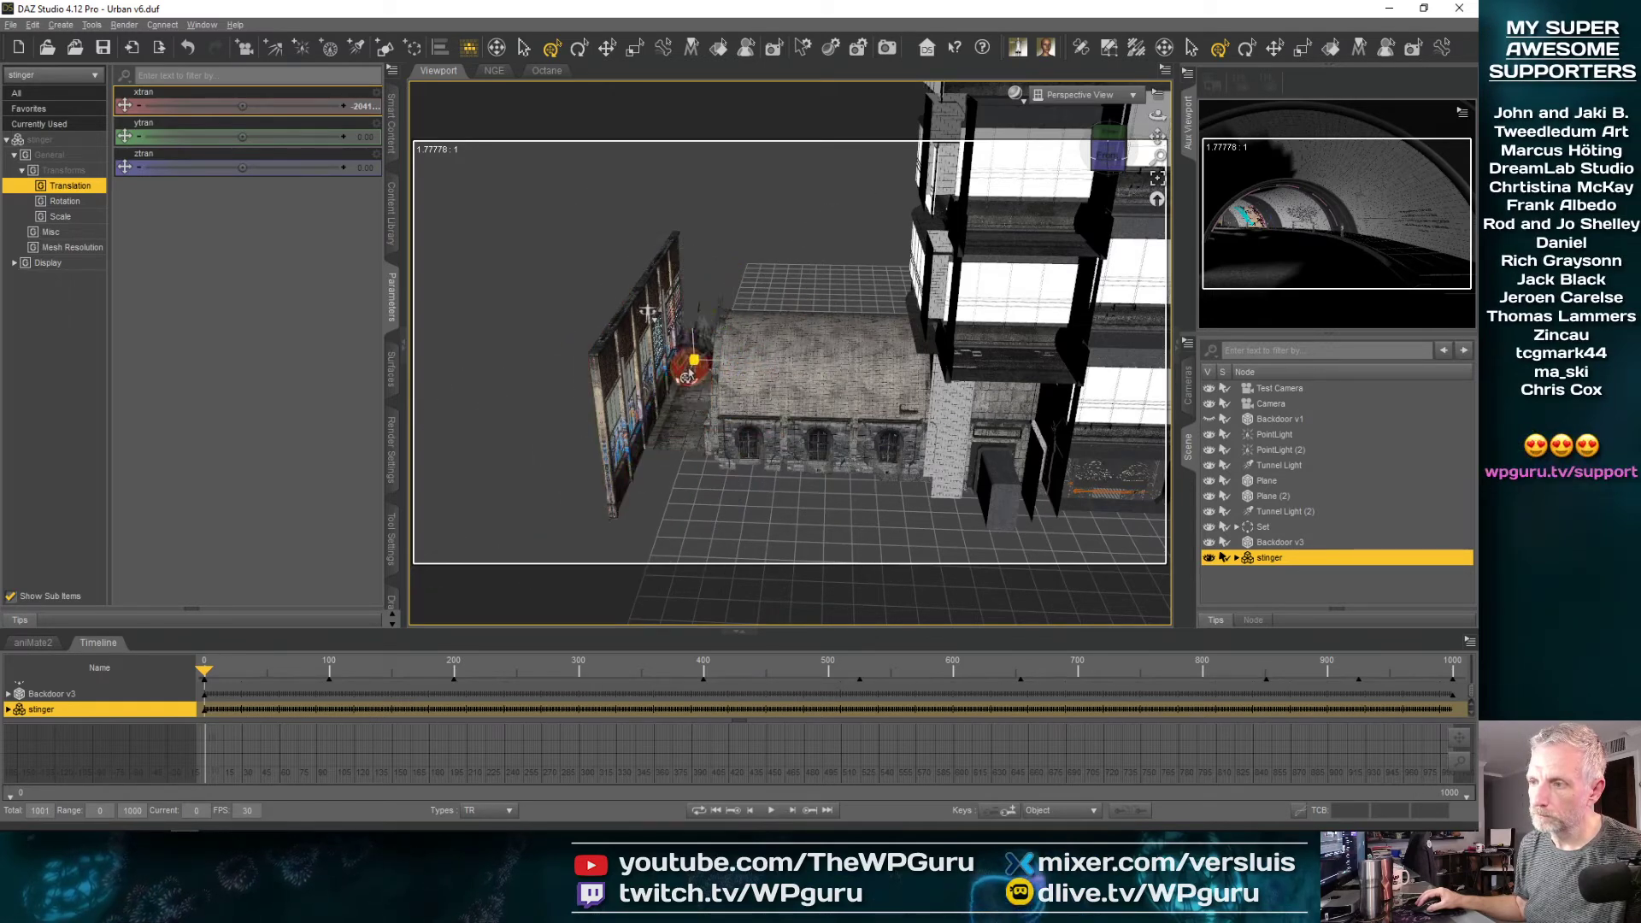
pyautogui.scroll(4, 688, 375)
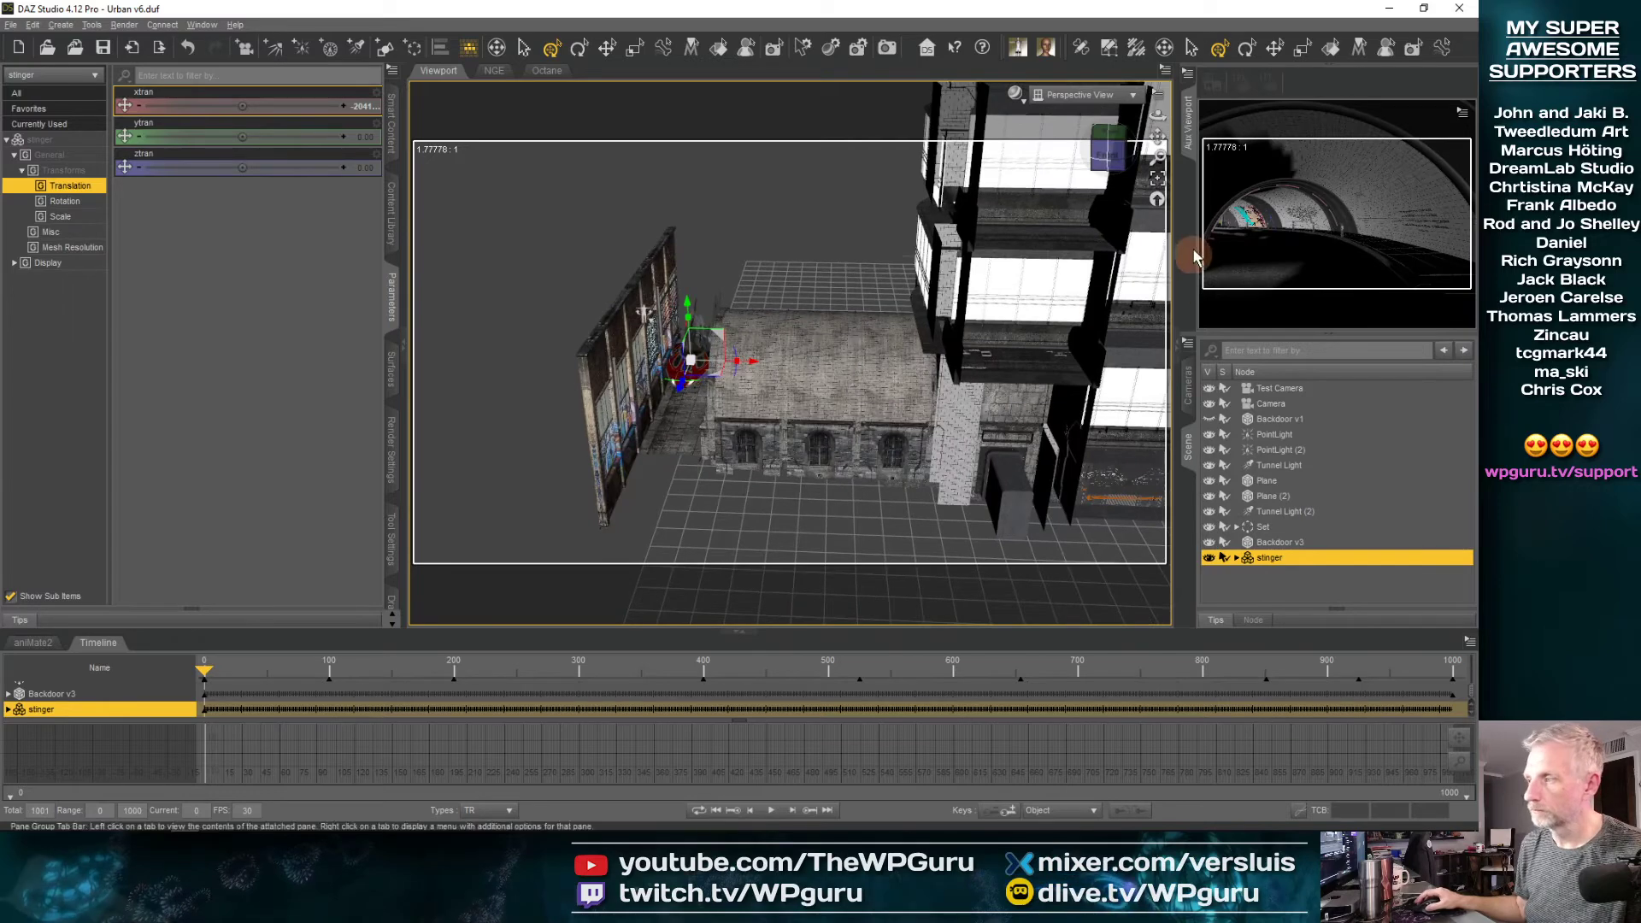
pyautogui.click(1157, 178)
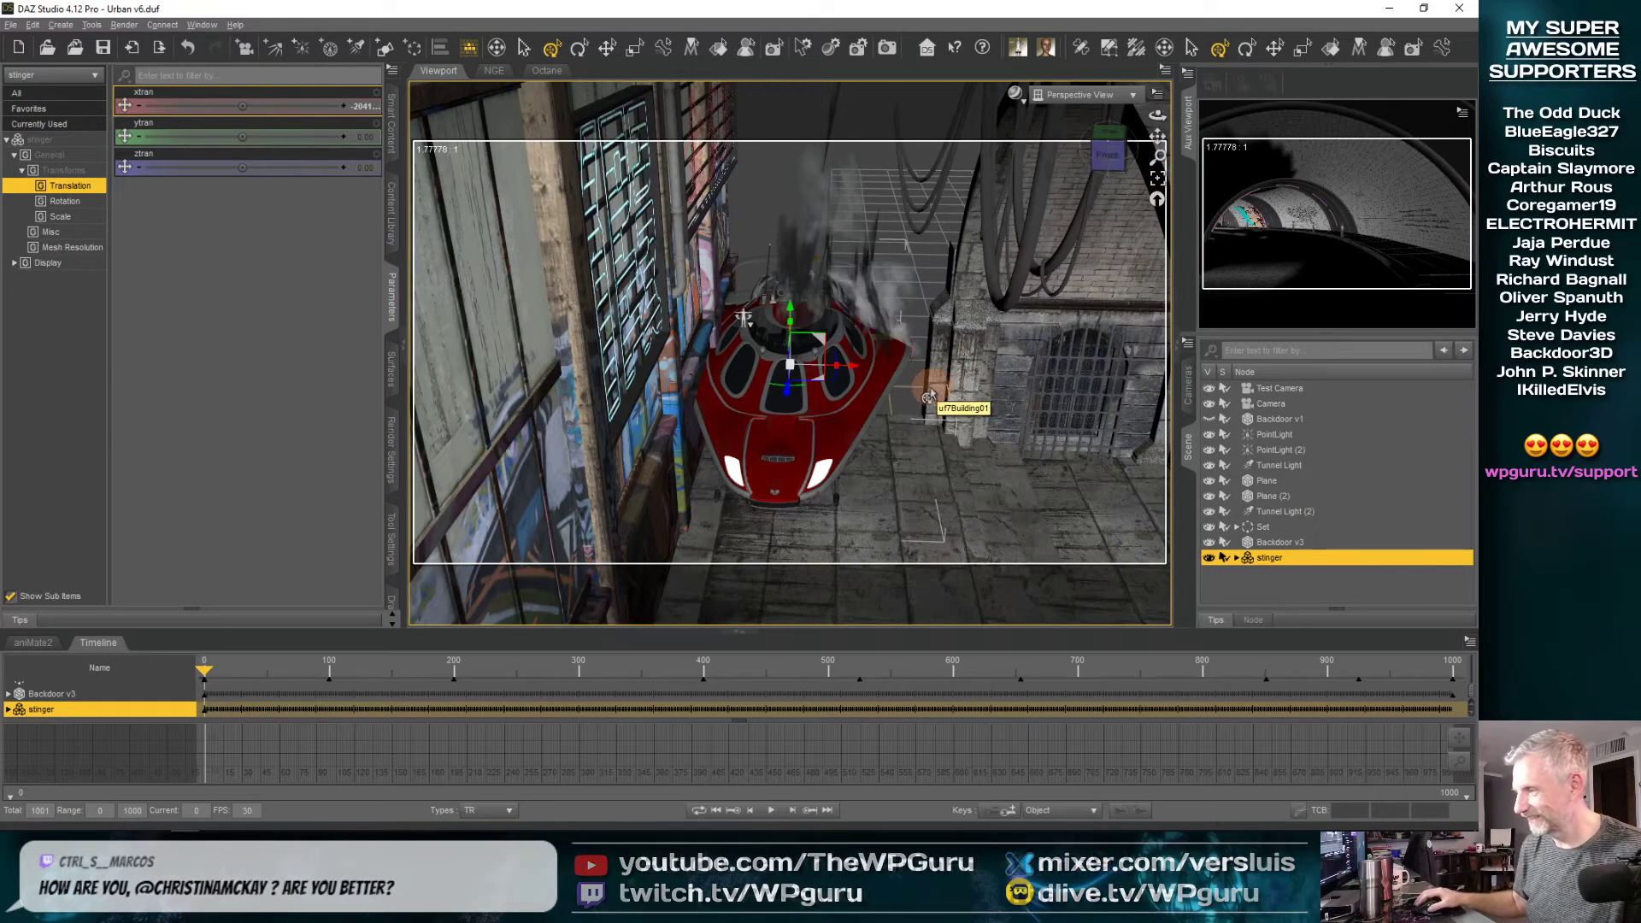
pyautogui.moveTo(882, 437); pyautogui.dragTo(835, 361, button='middle')
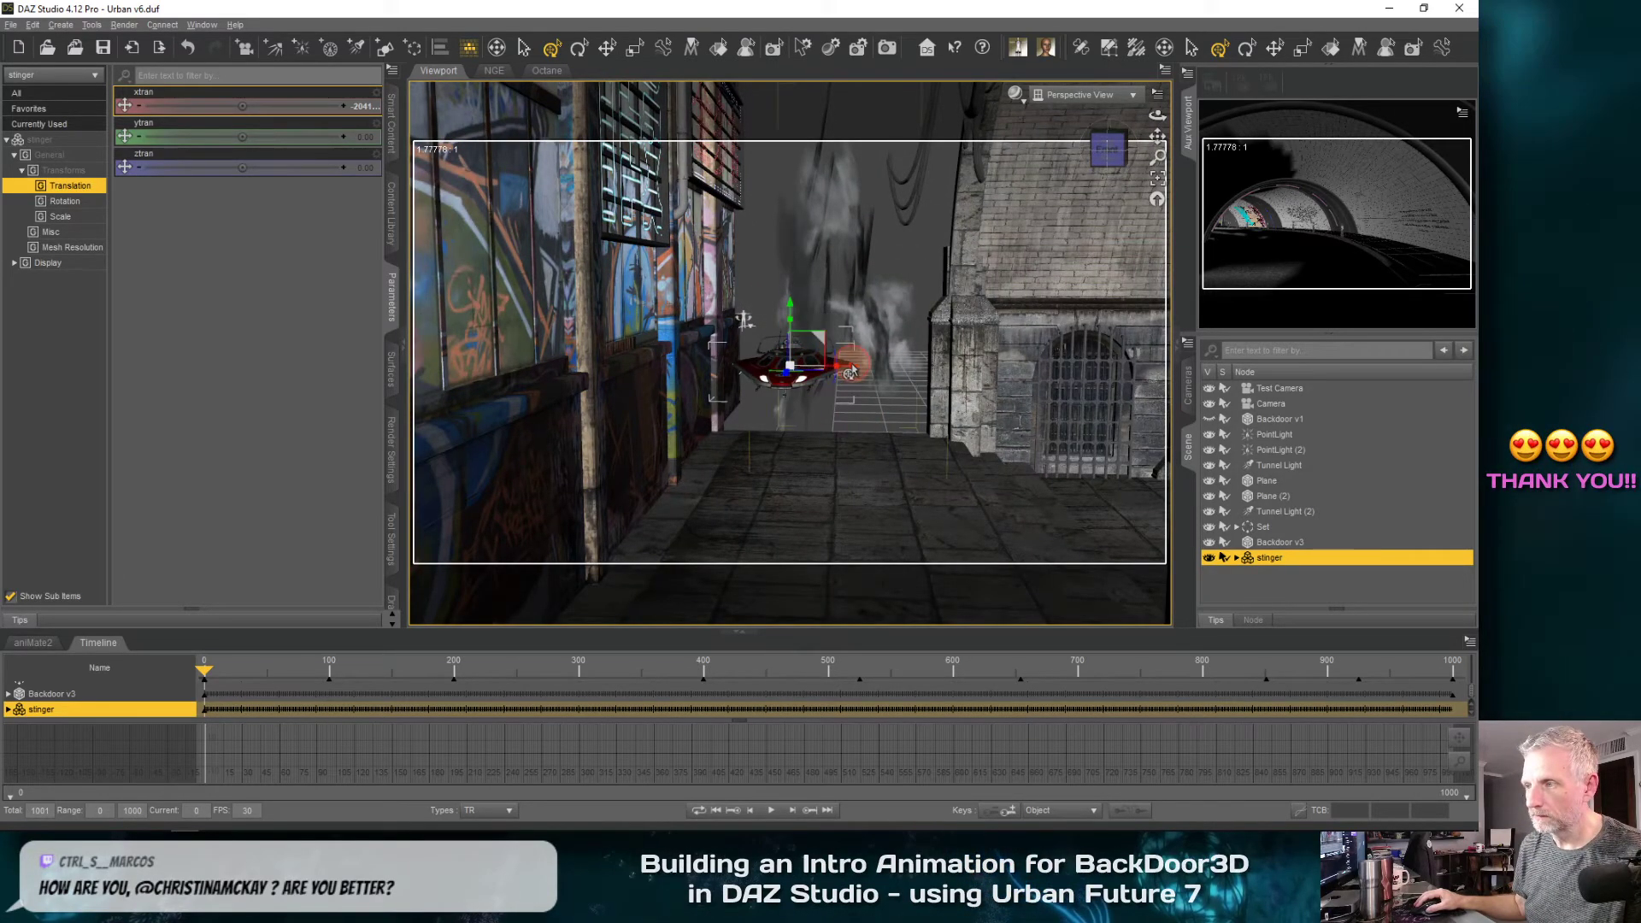
pyautogui.click(850, 368)
pyautogui.click(838, 373)
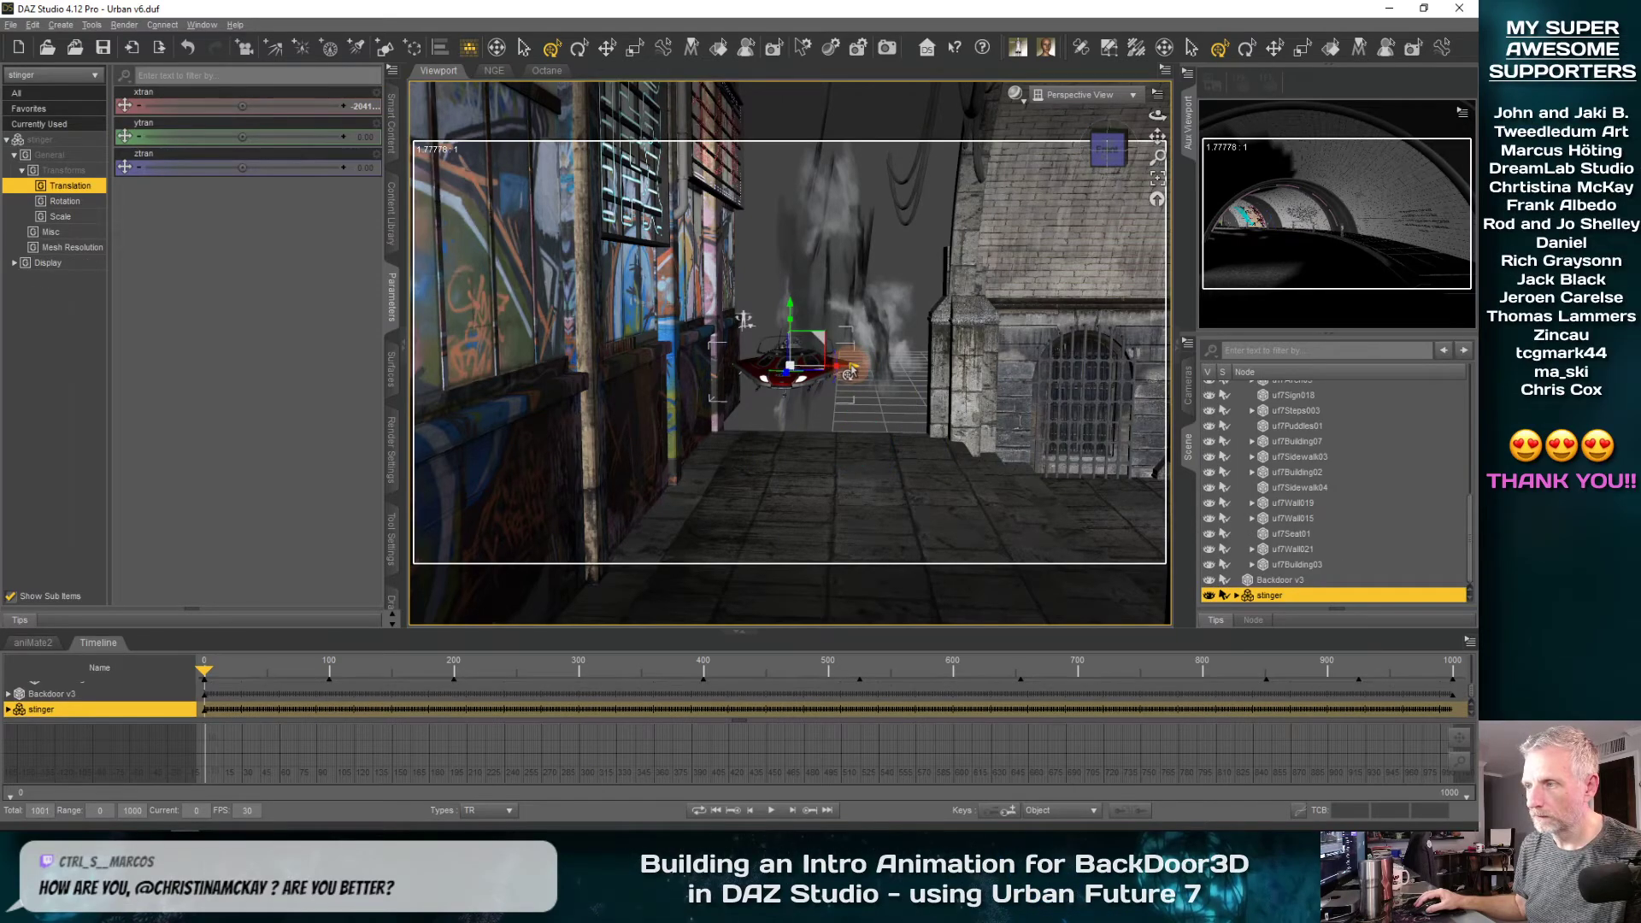
pyautogui.moveTo(850, 374); pyautogui.dragTo(867, 373)
# Lower the stinger toward the ground behind the tunnel, to about -48 on Y
pyautogui.moveTo(907, 432); pyautogui.dragTo(742, 331, button='middle')
pyautogui.moveTo(749, 309); pyautogui.dragTo(750, 327)
pyautogui.moveTo(763, 484); pyautogui.dragTo(771, 434, button='middle')
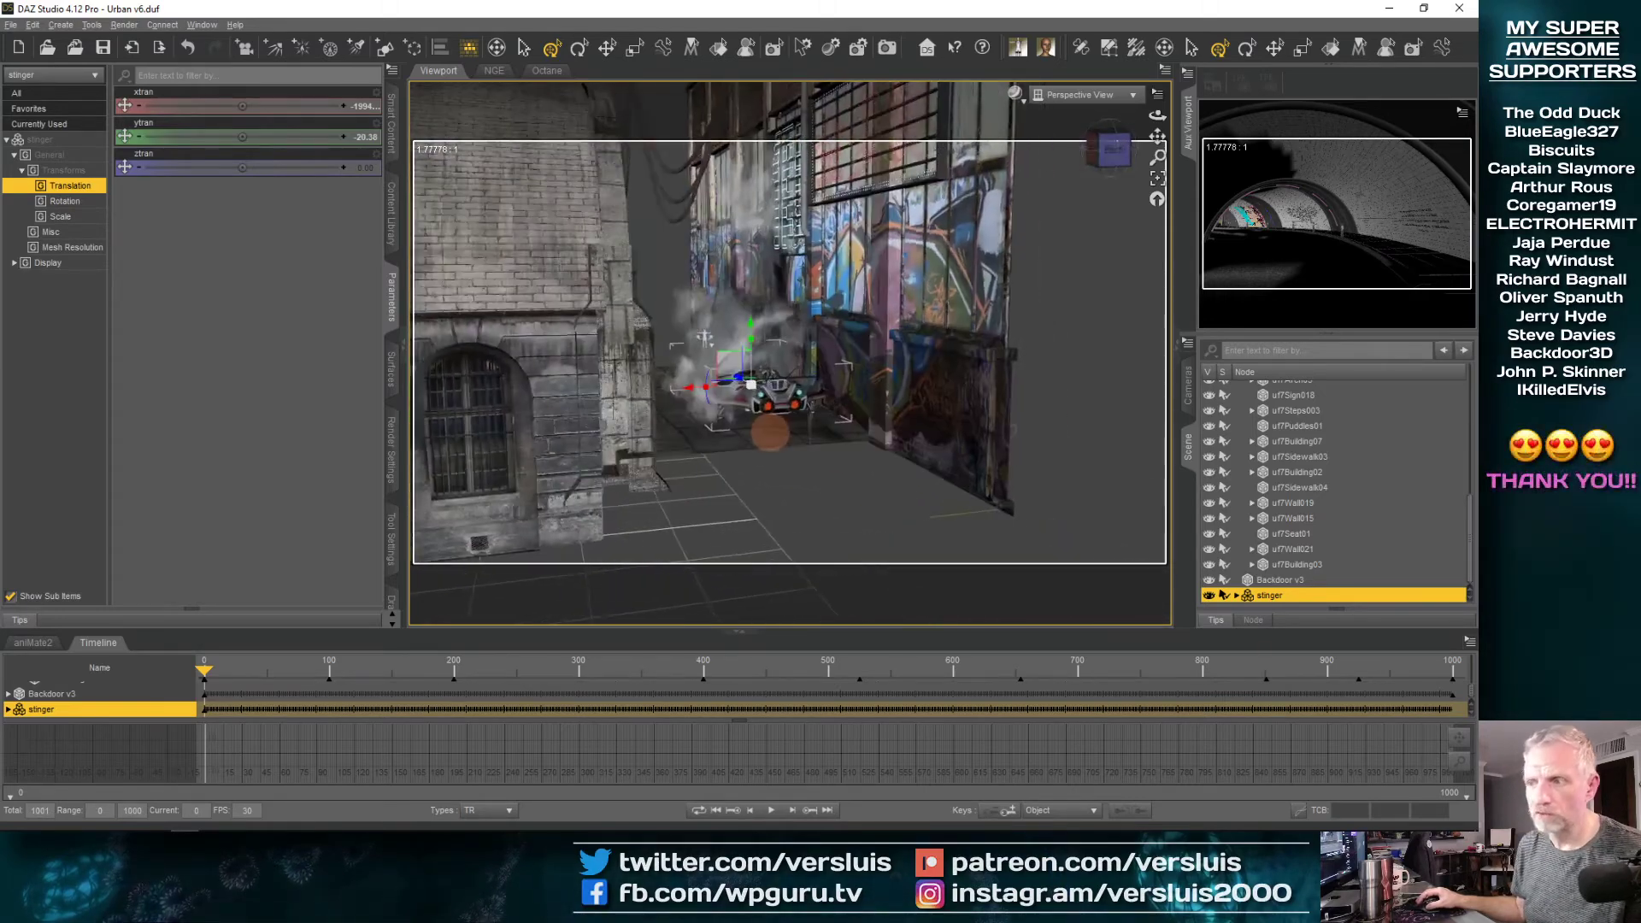
pyautogui.moveTo(750, 334); pyautogui.dragTo(750, 336)
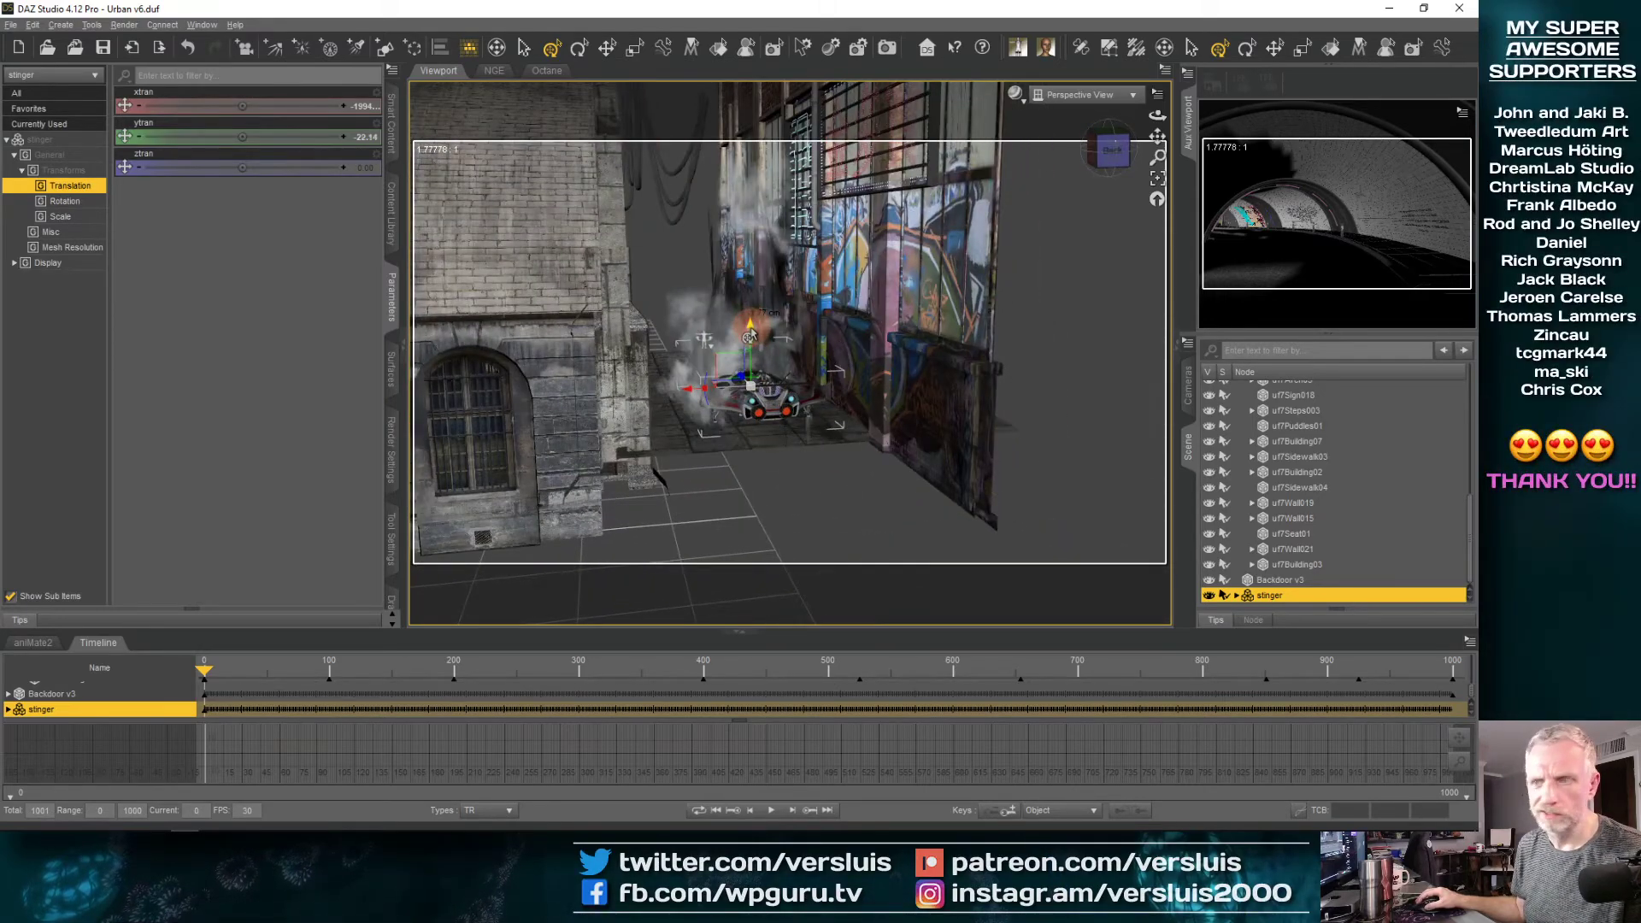
pyautogui.moveTo(778, 425); pyautogui.dragTo(776, 432, button='middle')
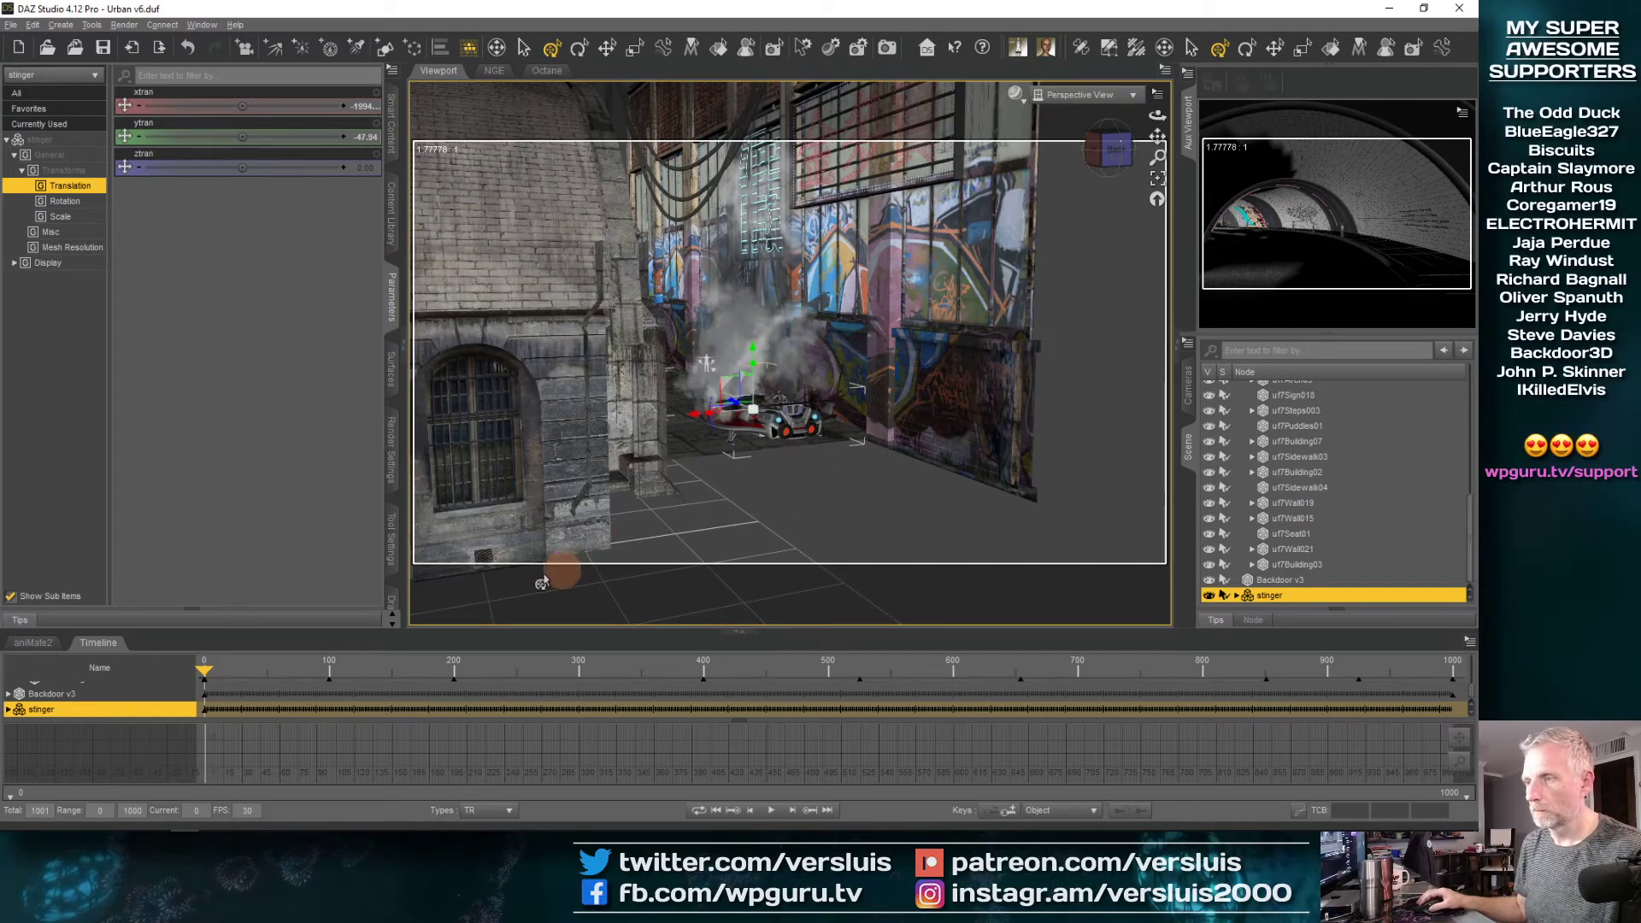
pyautogui.moveTo(627, 444); pyautogui.dragTo(618, 461, button='middle')
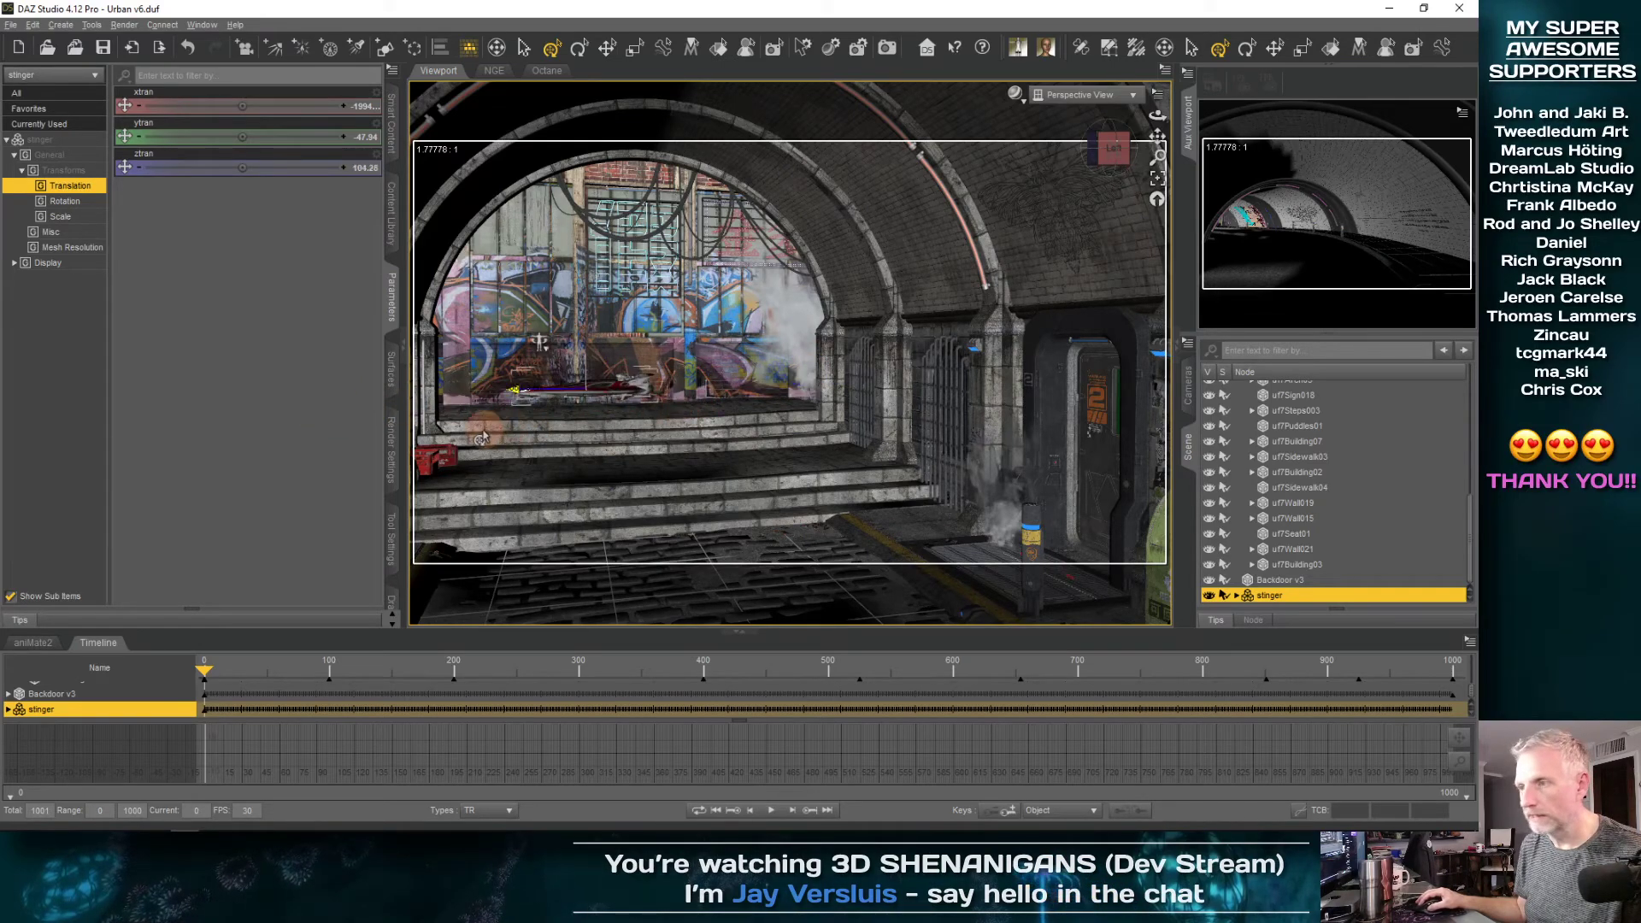
# Slide the stinger along Z to about 192 inside the tunnel opening and raise it to about -24 on Y
pyautogui.moveTo(750, 422); pyautogui.dragTo(551, 442)
pyautogui.moveTo(750, 424); pyautogui.dragTo(770, 421)
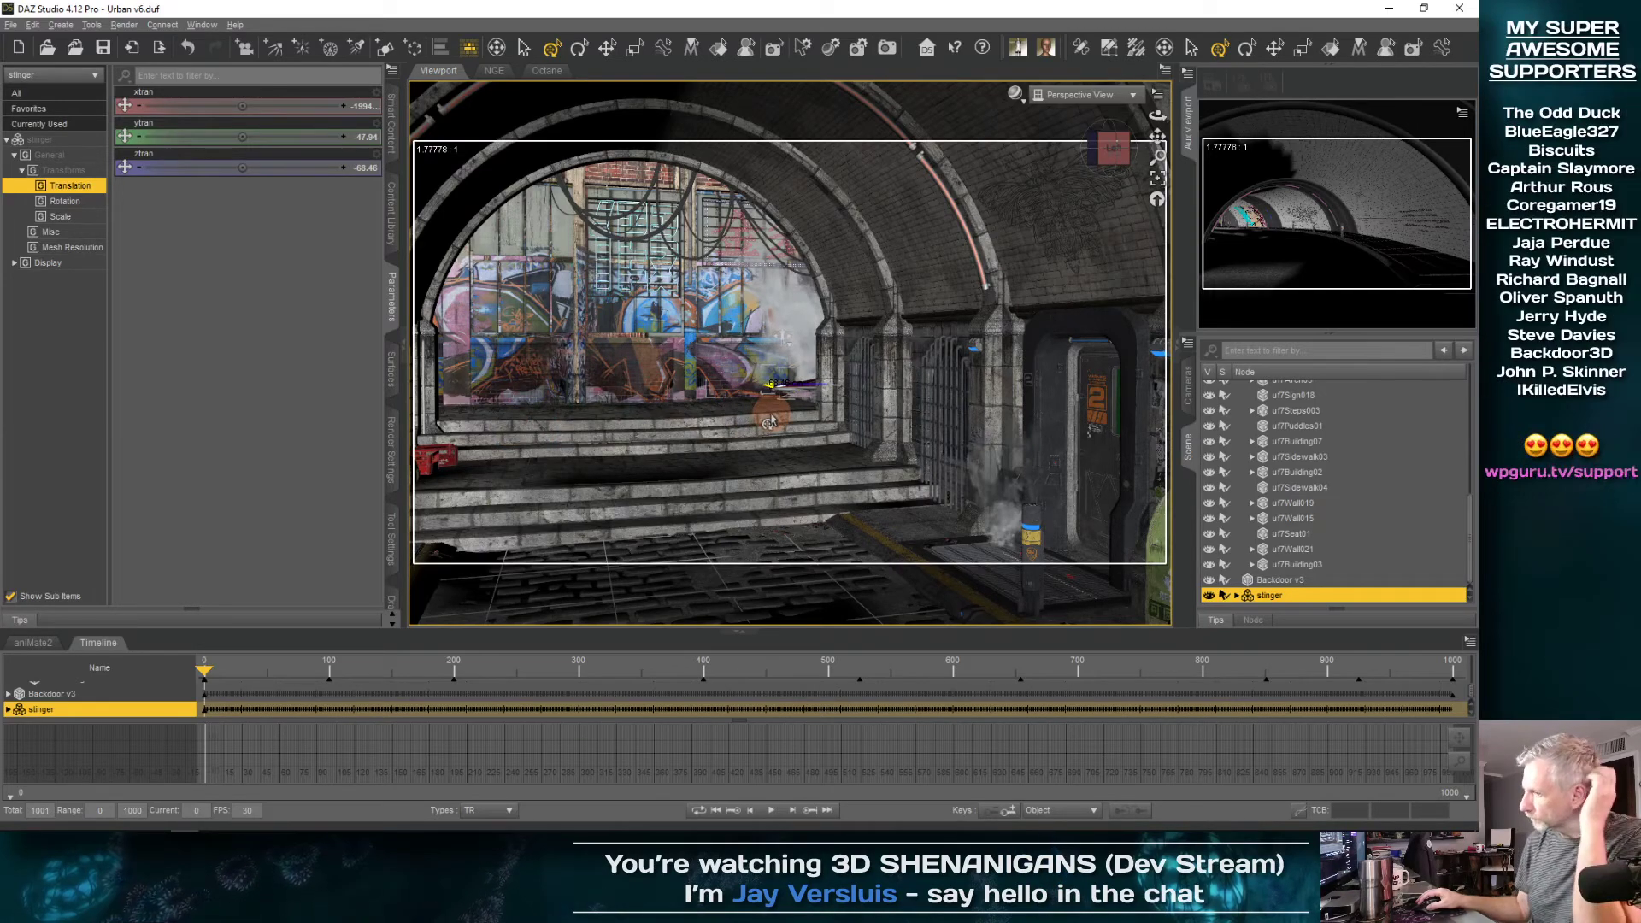
pyautogui.moveTo(637, 437); pyautogui.dragTo(631, 437)
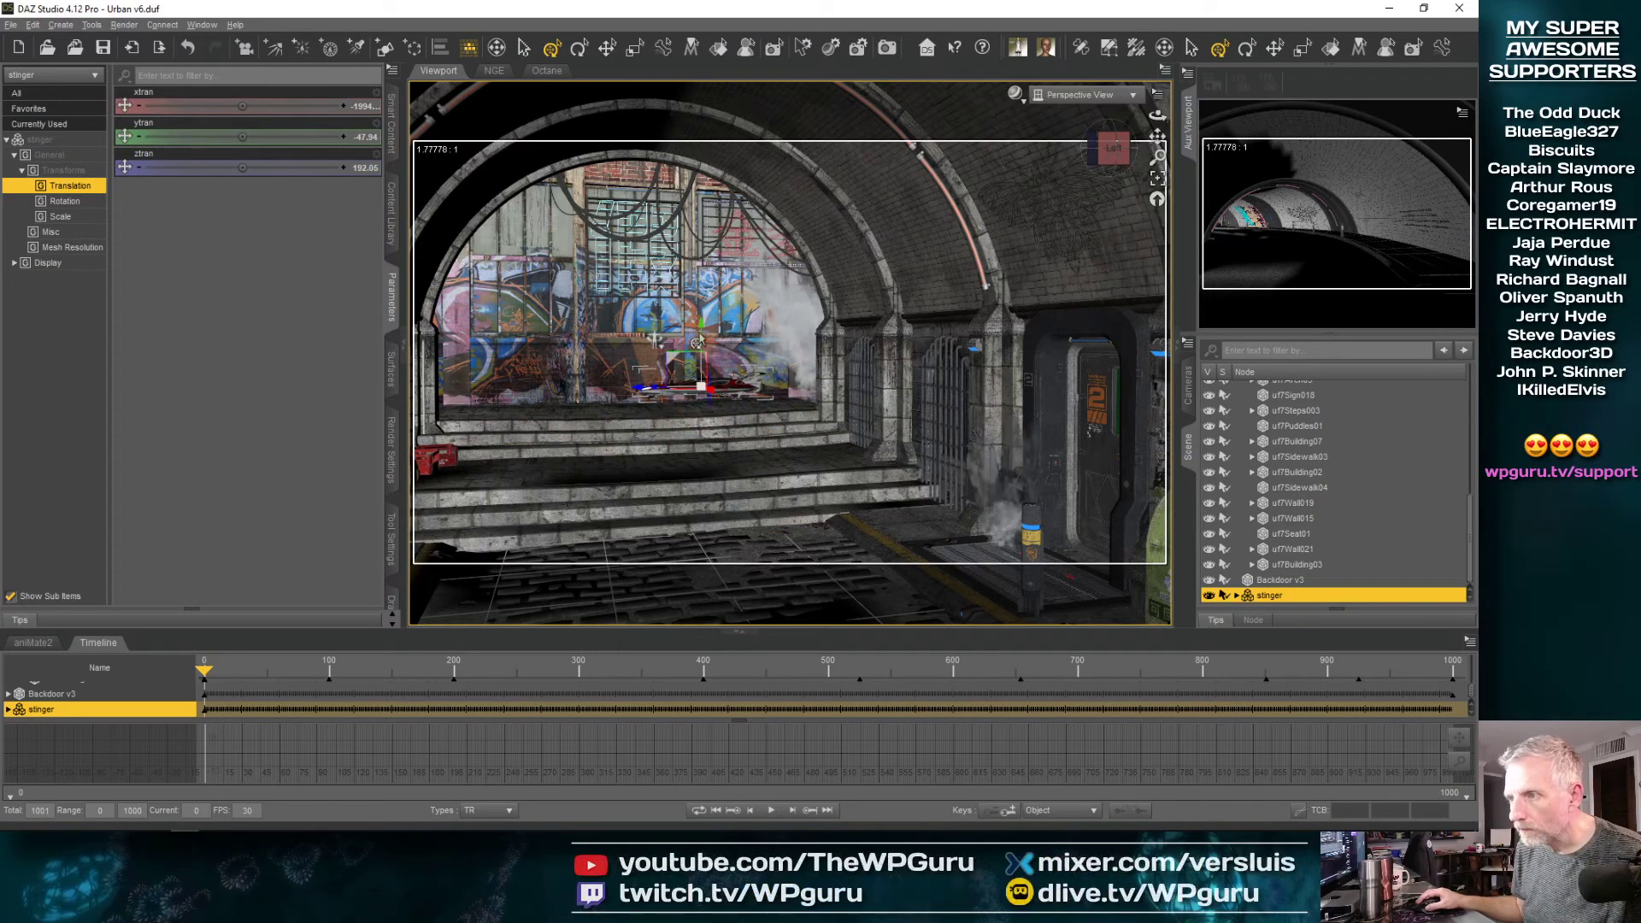
pyautogui.moveTo(700, 326); pyautogui.dragTo(700, 323)
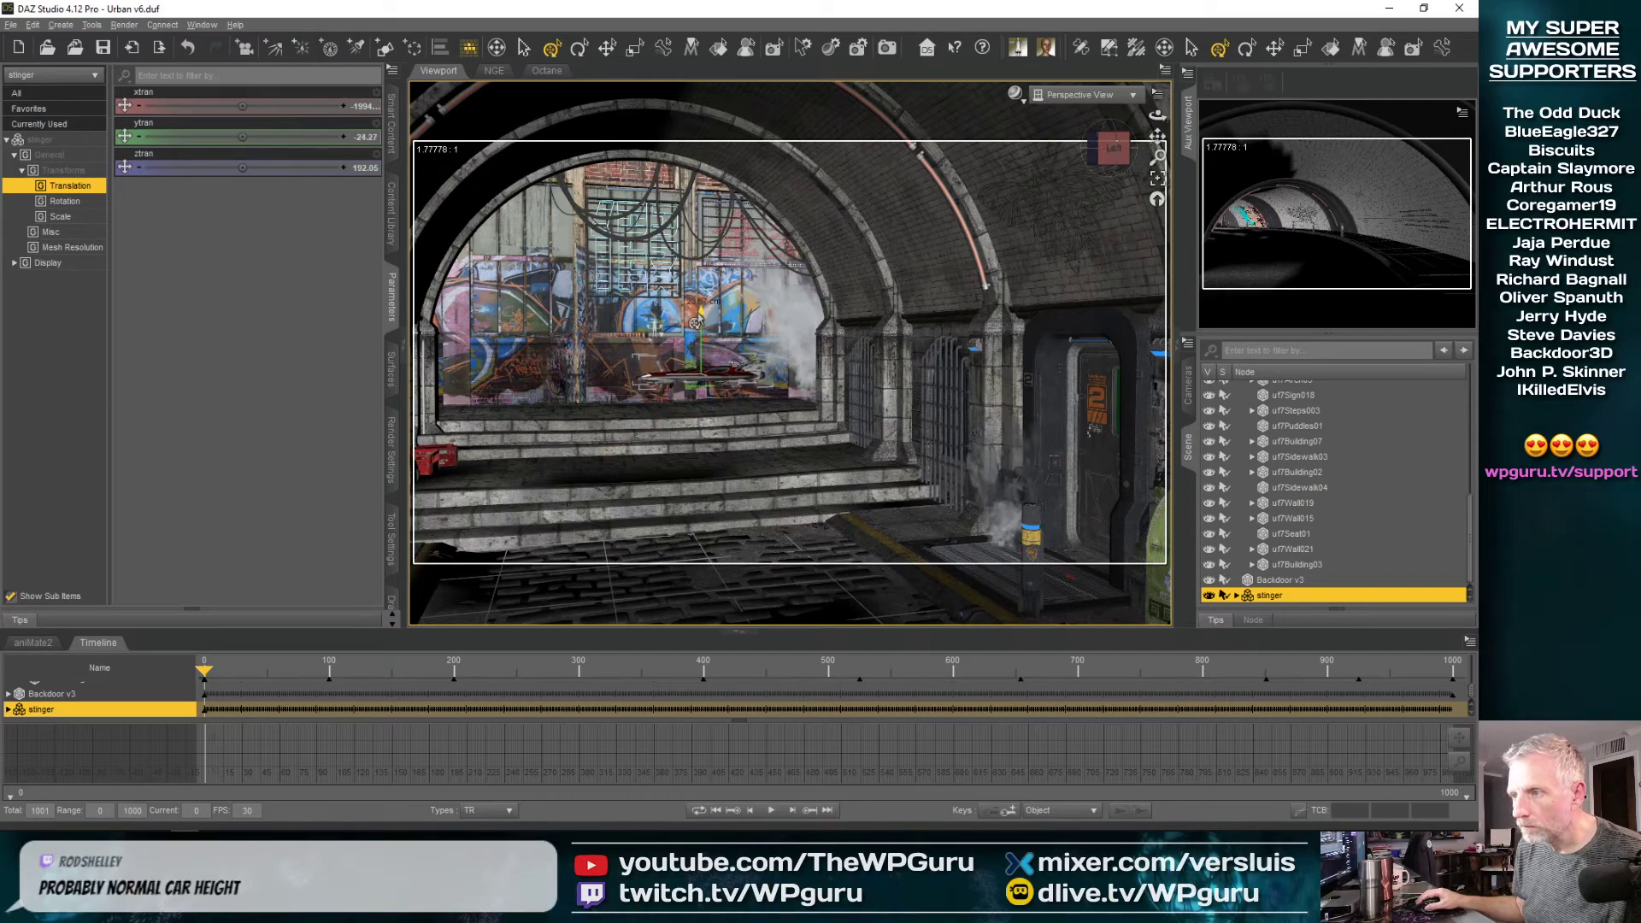
# At frame 400, move the stinger along Z to about -312 so it hides behind the tunnel wall
pyautogui.keyDown('ctrl'); pyautogui.keyDown('alt'); pyautogui.moveTo(588, 427); pyautogui.dragTo(587, 418); pyautogui.keyUp('alt'); pyautogui.keyUp('ctrl')
pyautogui.moveTo(806, 452); pyautogui.dragTo(844, 419)
pyautogui.keyDown('ctrl'); pyautogui.keyDown('alt'); pyautogui.moveTo(903, 566); pyautogui.dragTo(825, 562); pyautogui.keyUp('alt'); pyautogui.keyUp('ctrl')
pyautogui.moveTo(203, 670); pyautogui.dragTo(501, 669)
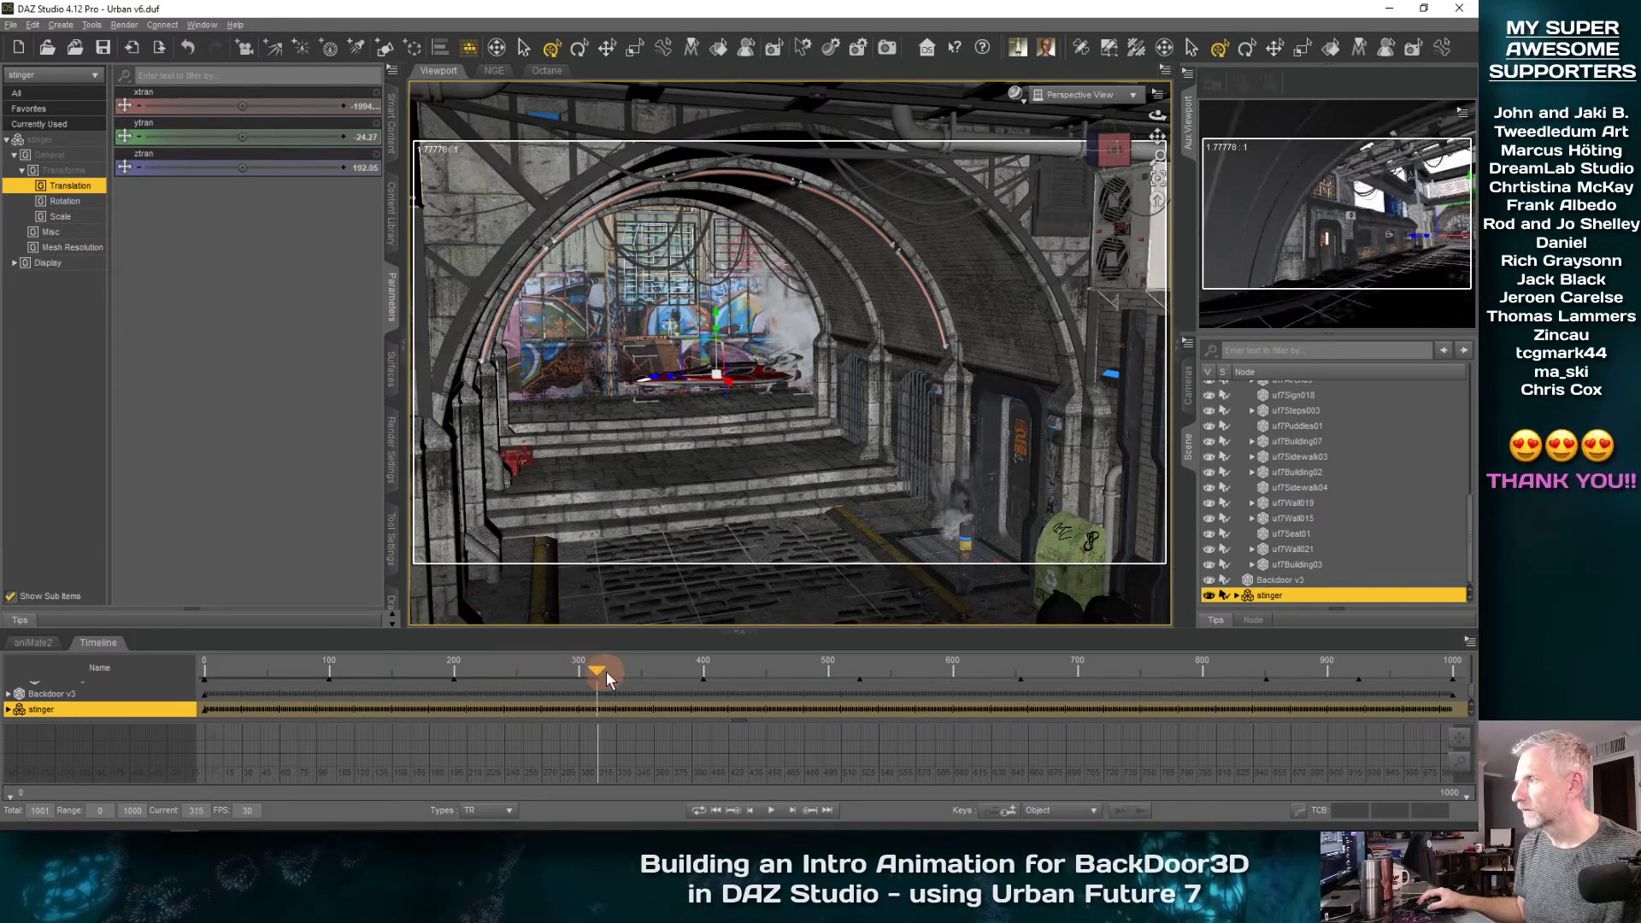
pyautogui.moveTo(646, 678); pyautogui.dragTo(700, 679)
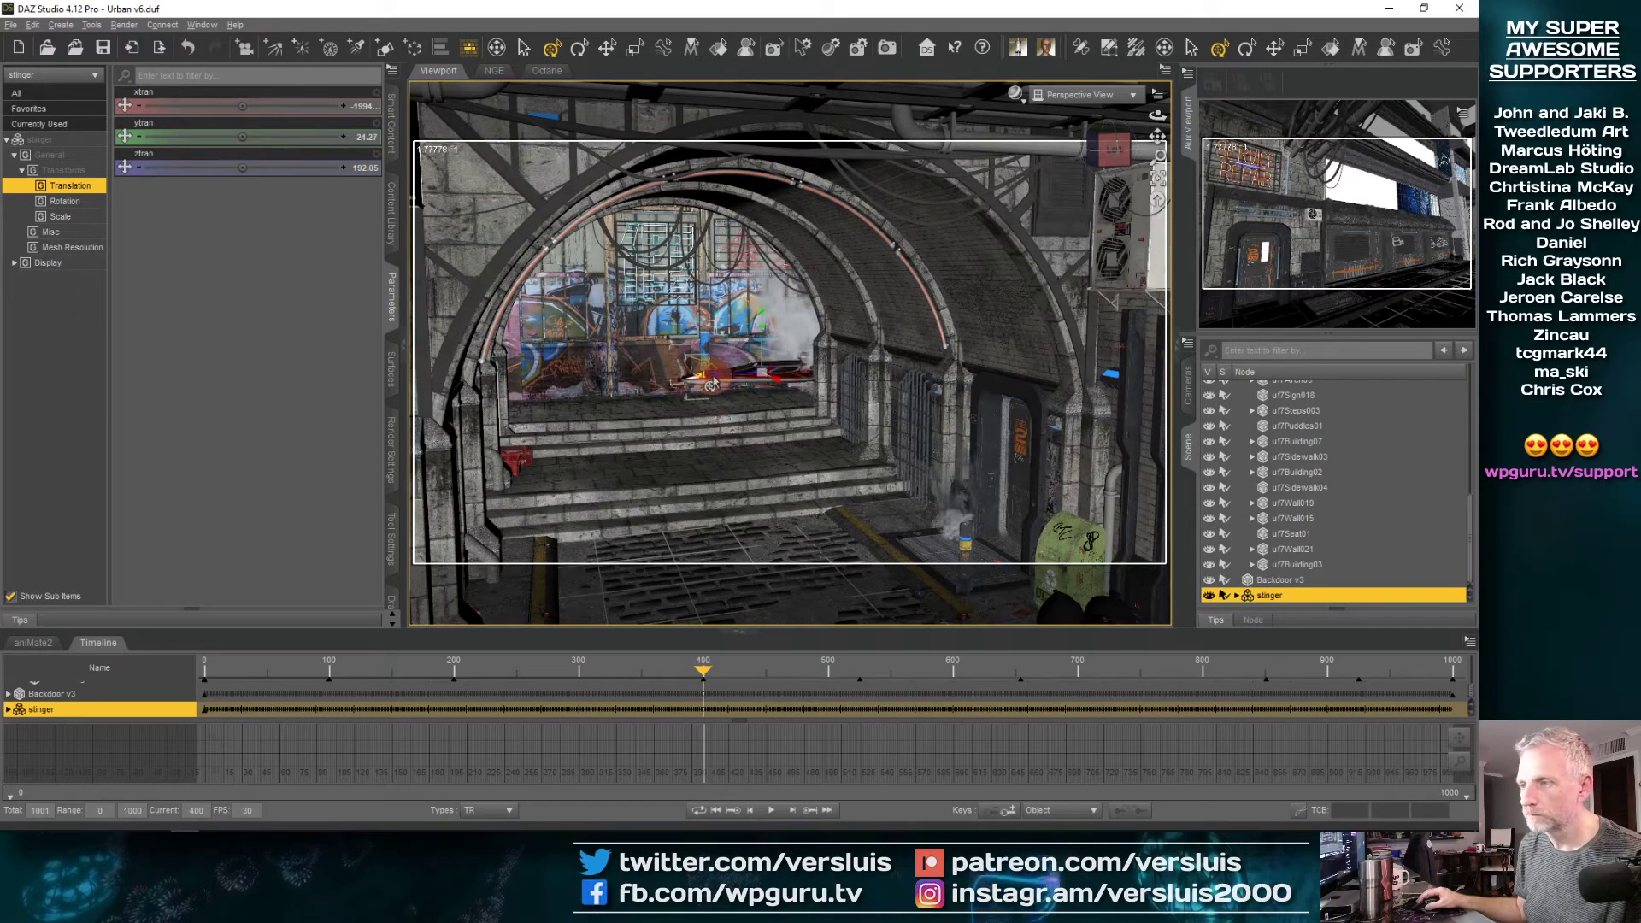
pyautogui.moveTo(858, 374); pyautogui.dragTo(860, 375)
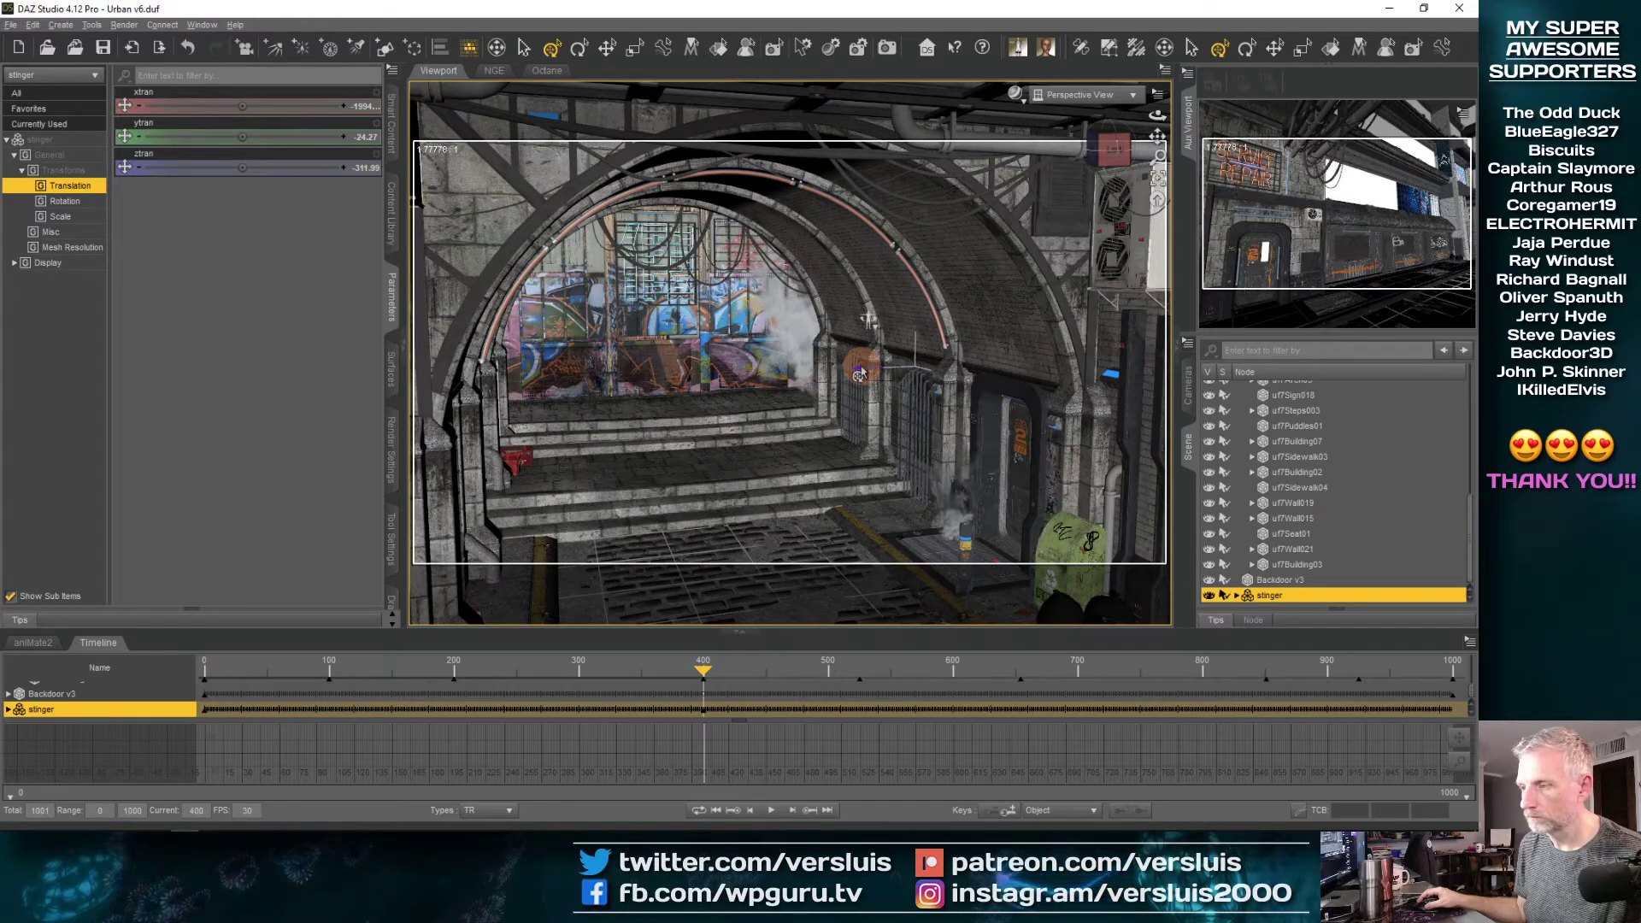
# Place the stinger at about -315 on Z at frame 0, and at about 901 on Z at frame 565
pyautogui.moveTo(703, 676); pyautogui.dragTo(64, 723)
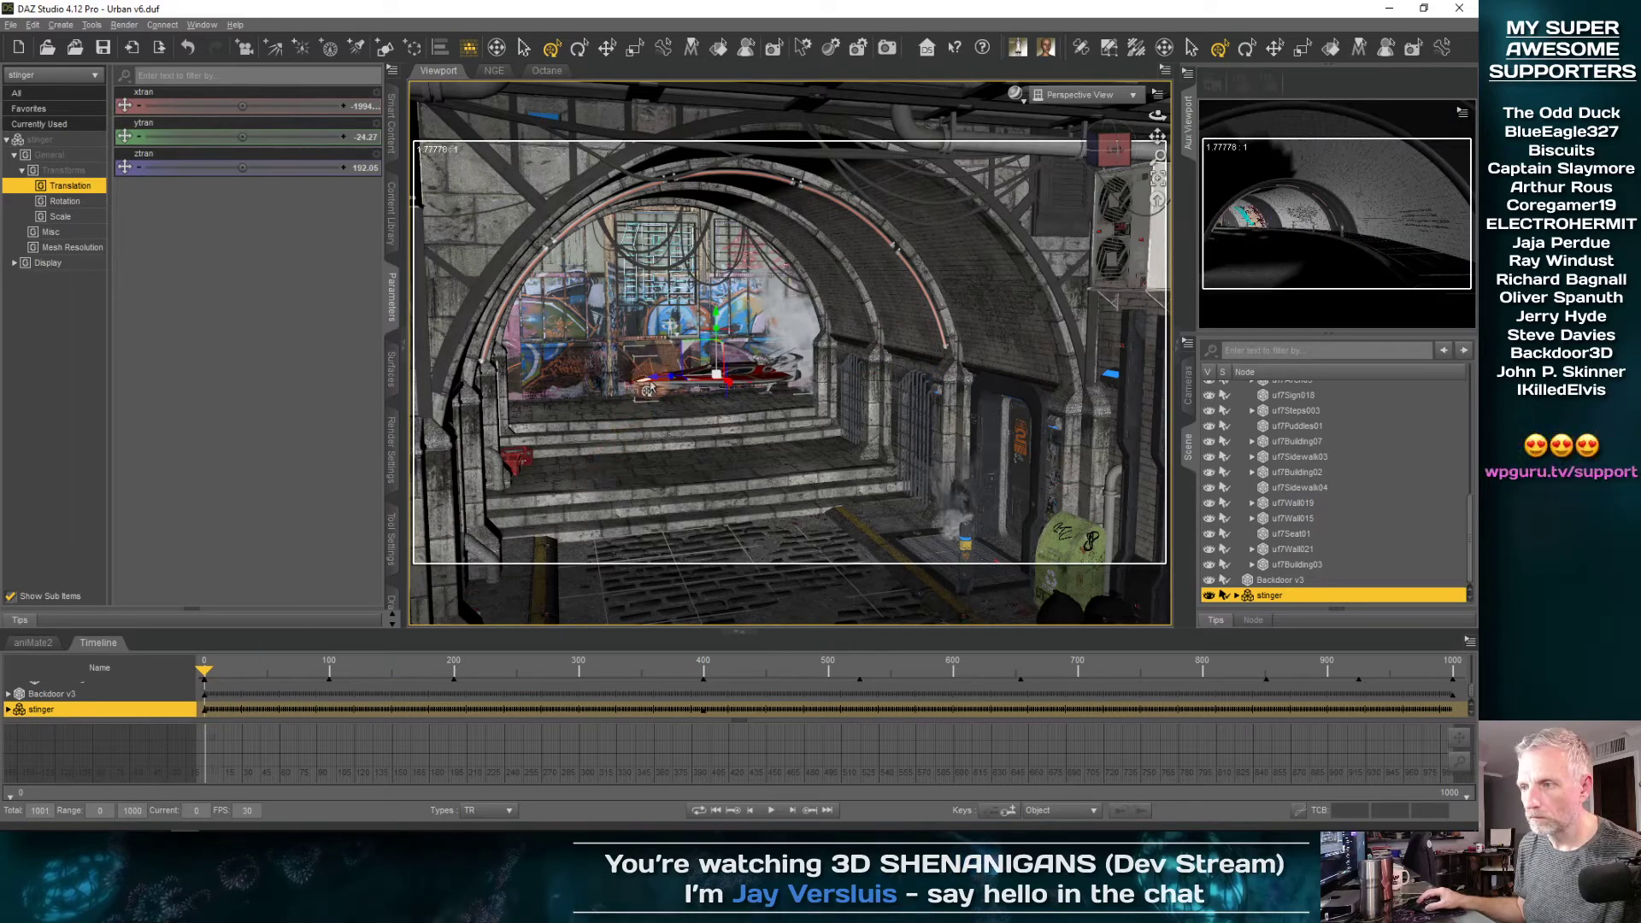
pyautogui.moveTo(670, 375); pyautogui.dragTo(742, 370)
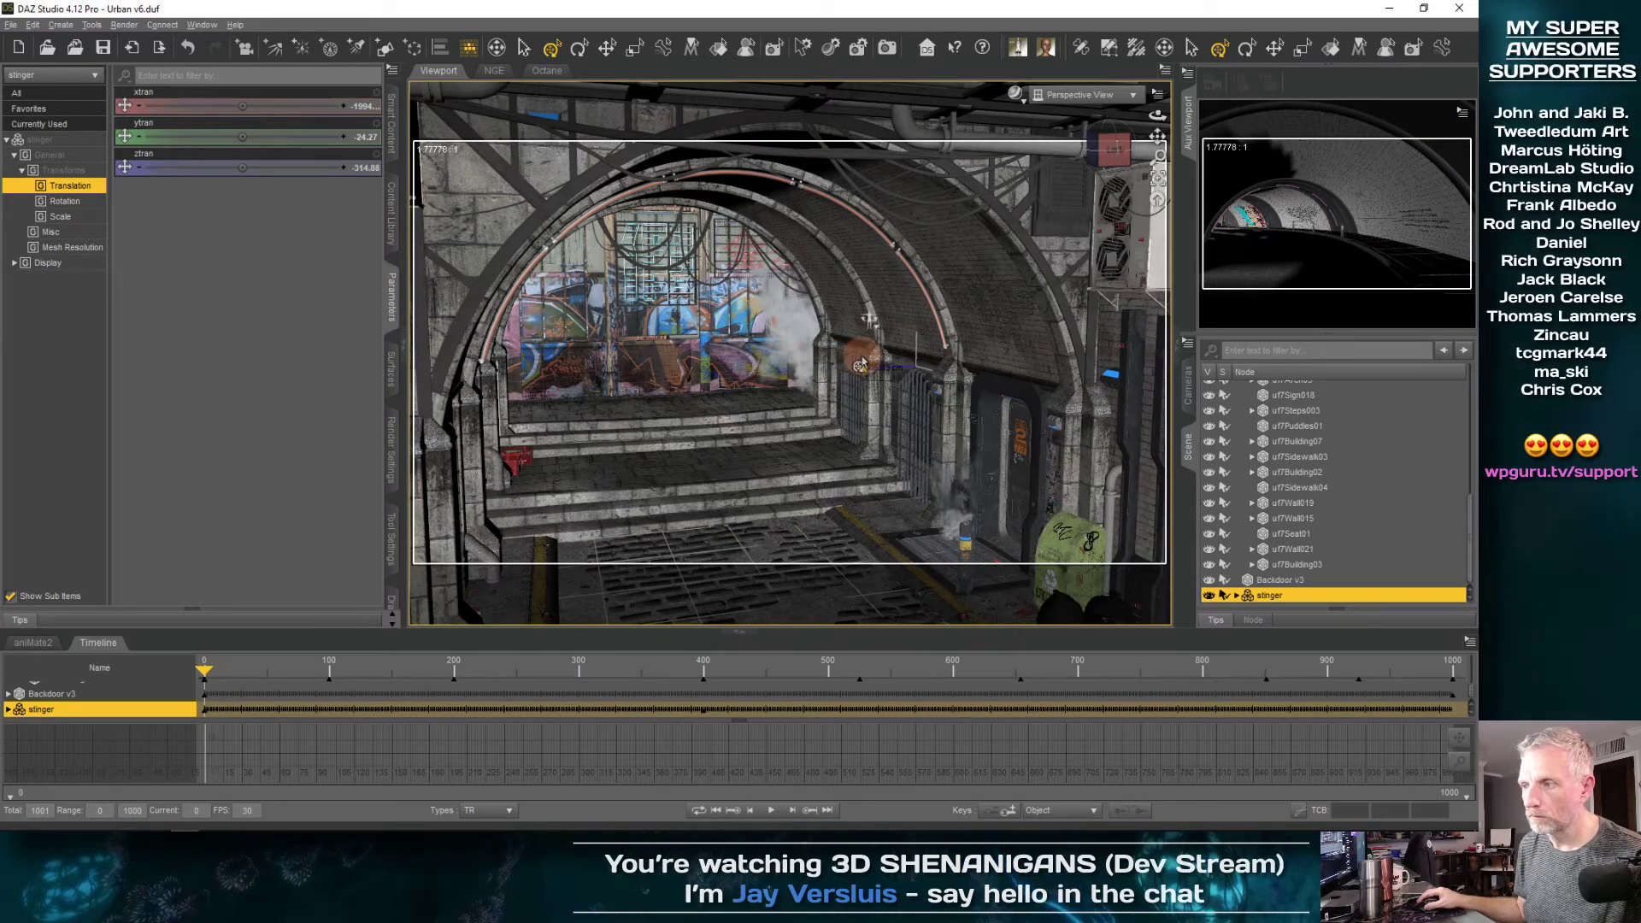
pyautogui.moveTo(204, 675); pyautogui.dragTo(906, 632)
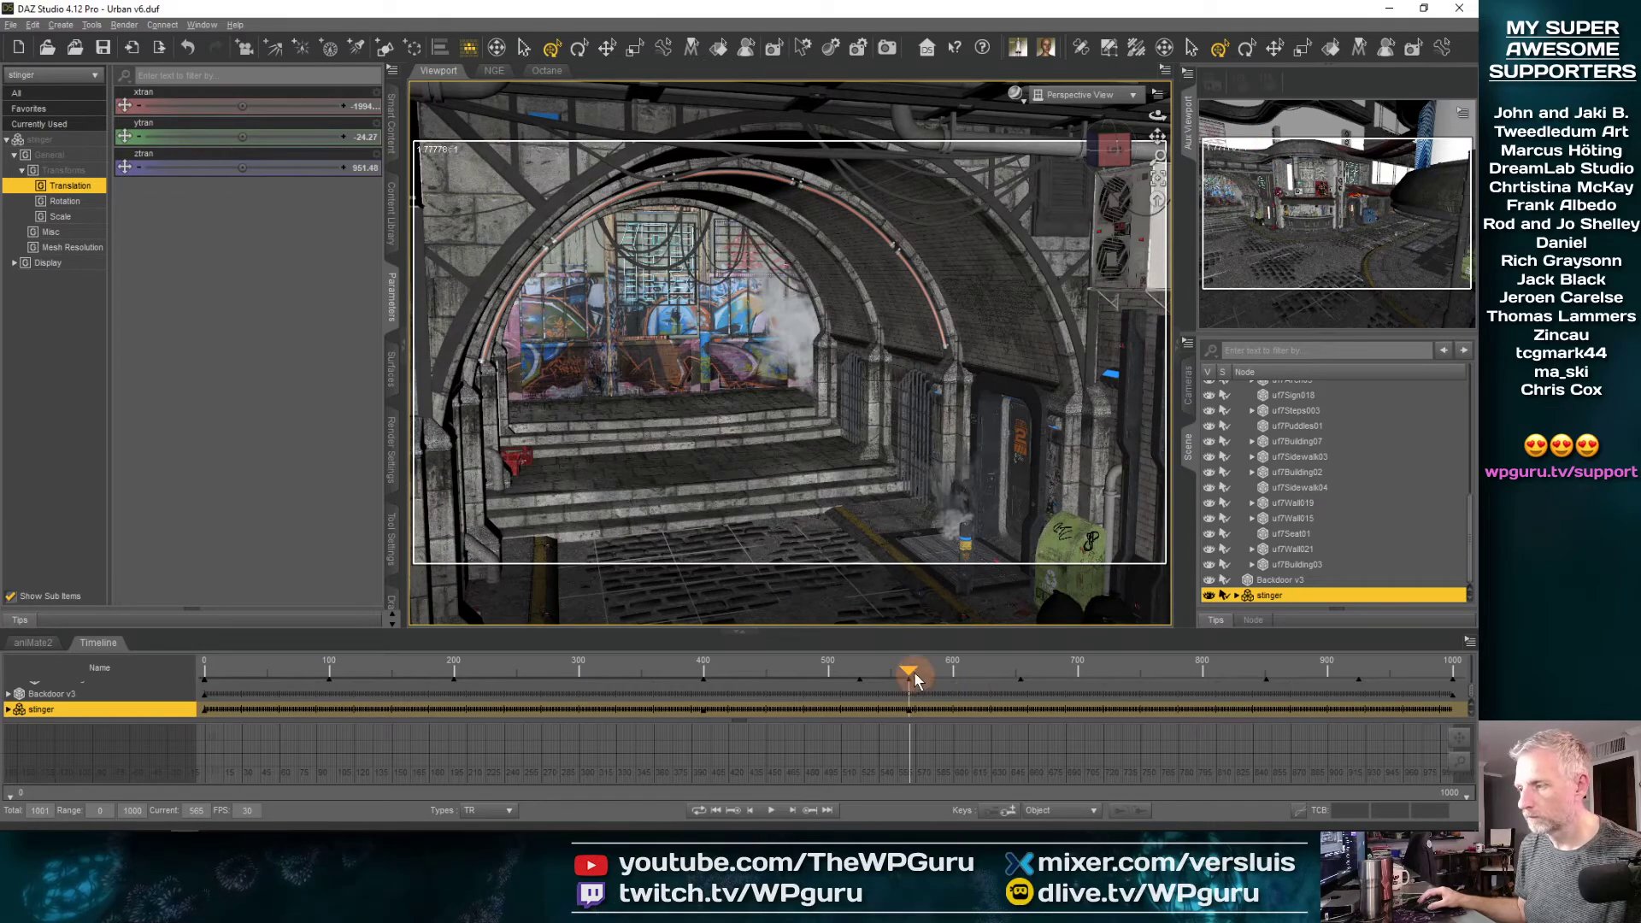
# Look through the Camera and scrub the timeline to review the stinger's pass behind the tunnel opening
pyautogui.moveTo(889, 676); pyautogui.dragTo(453, 679)
pyautogui.click(1083, 95)
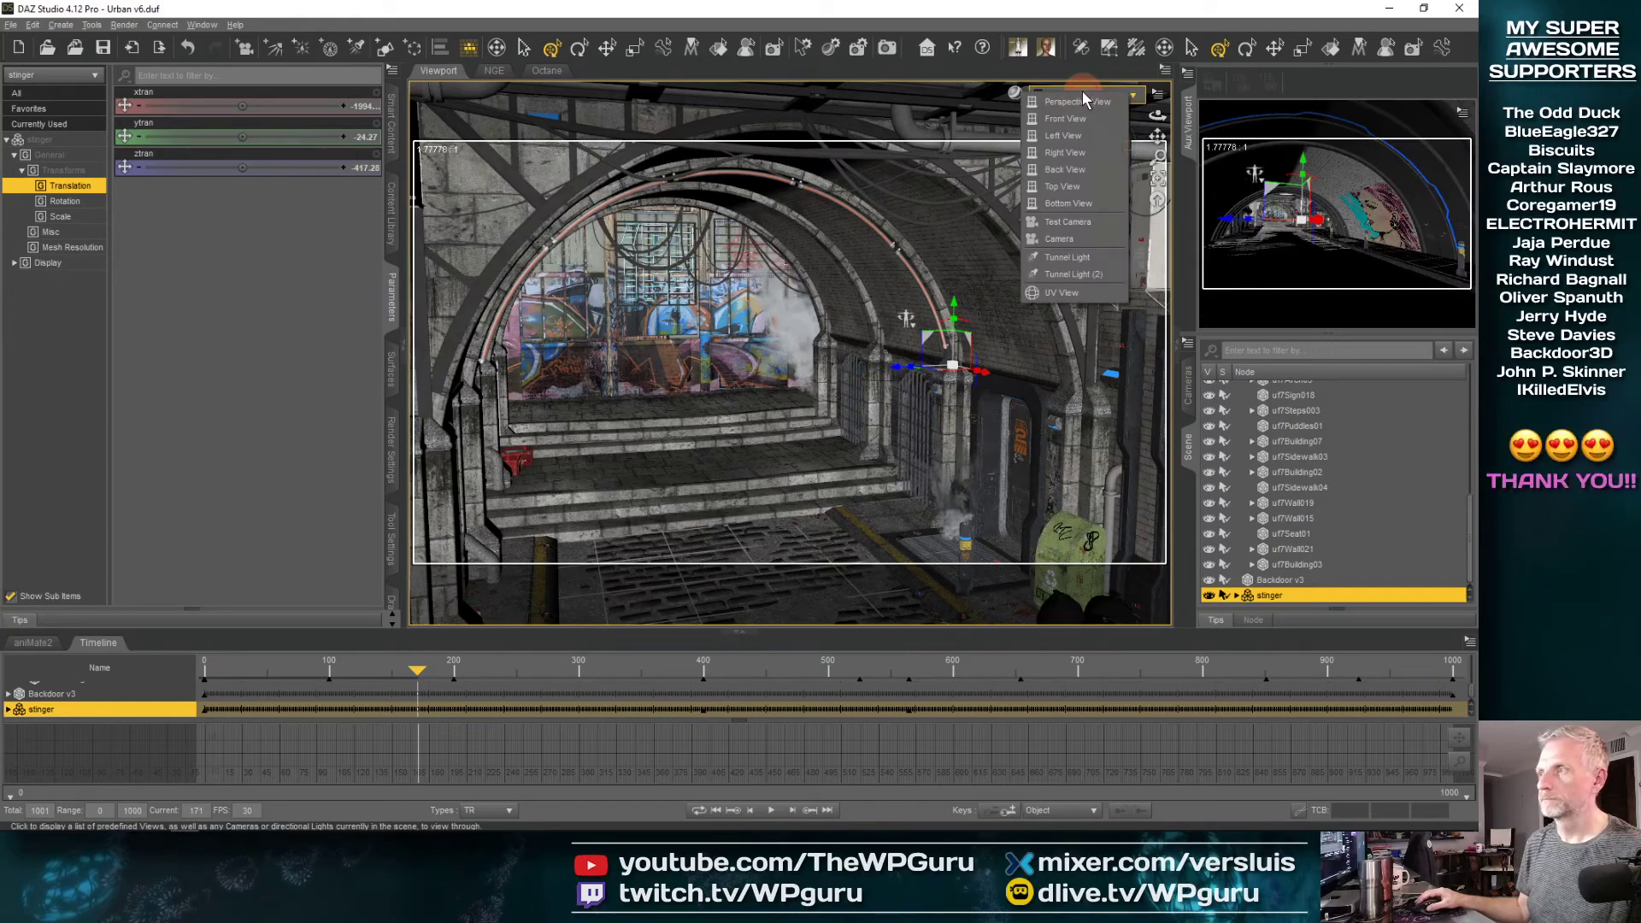
pyautogui.click(1079, 241)
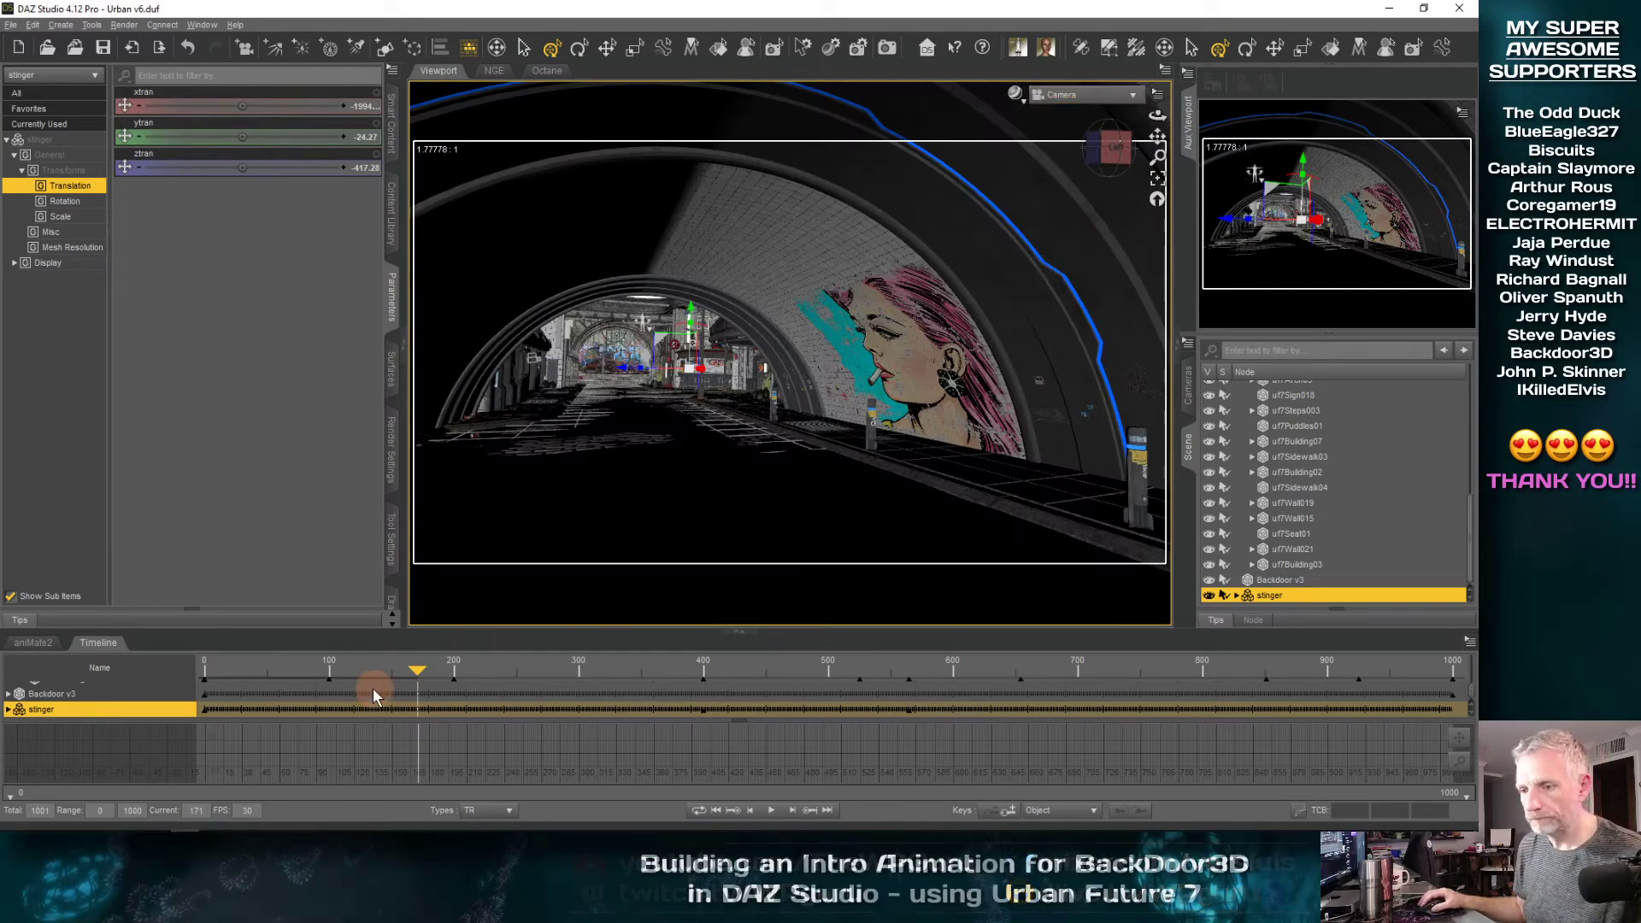
pyautogui.moveTo(416, 669); pyautogui.dragTo(447, 672)
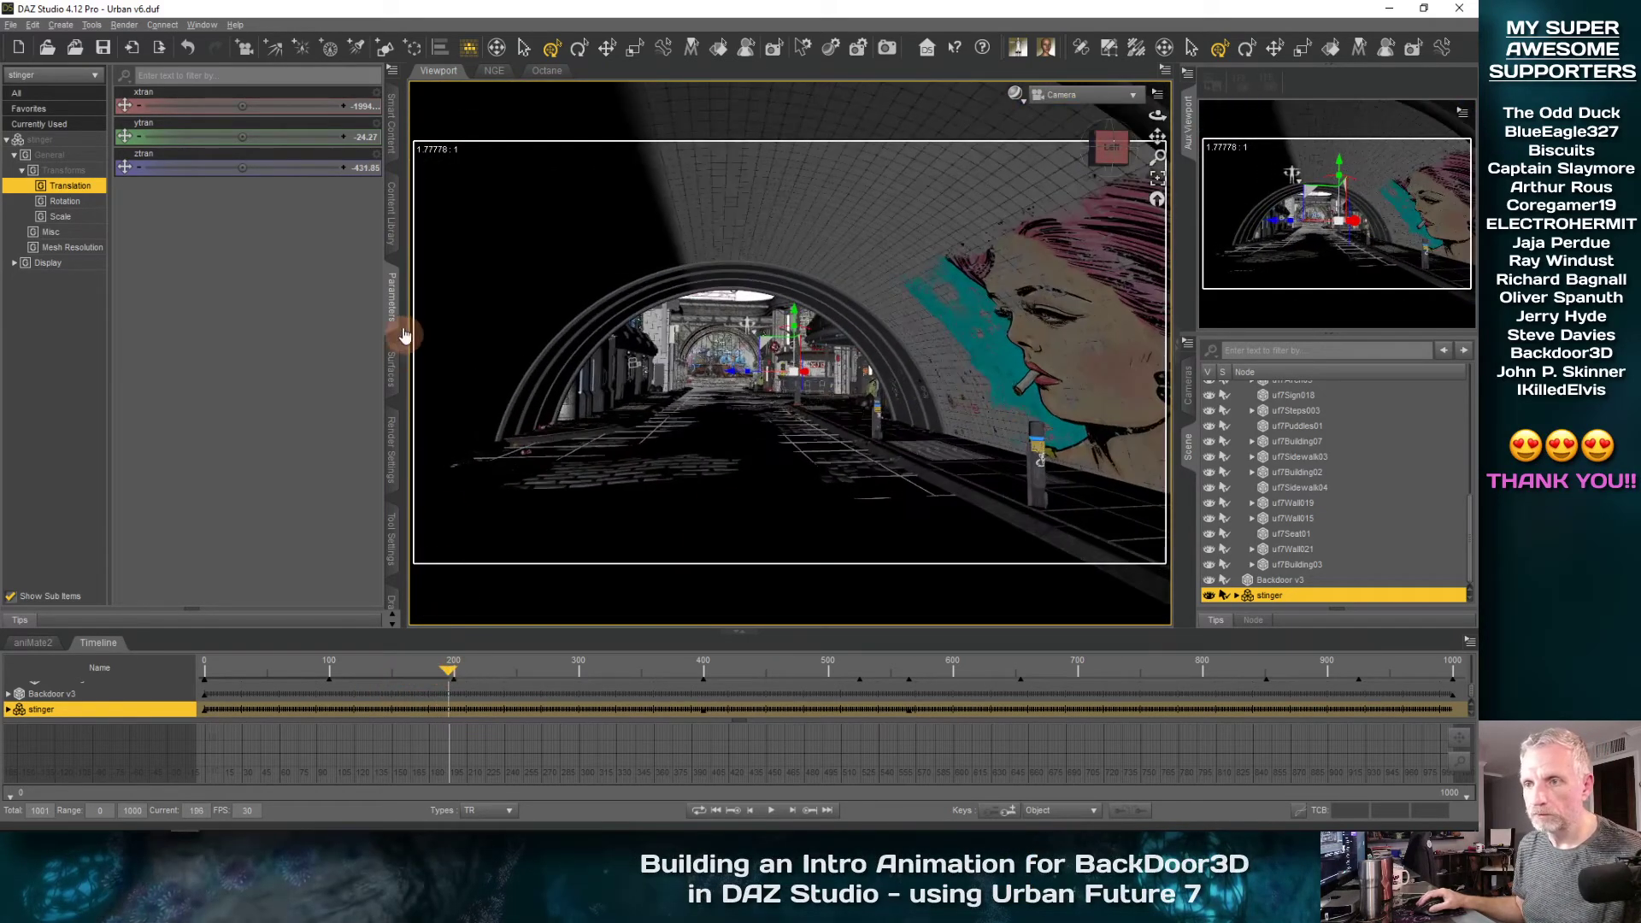
pyautogui.click(392, 316)
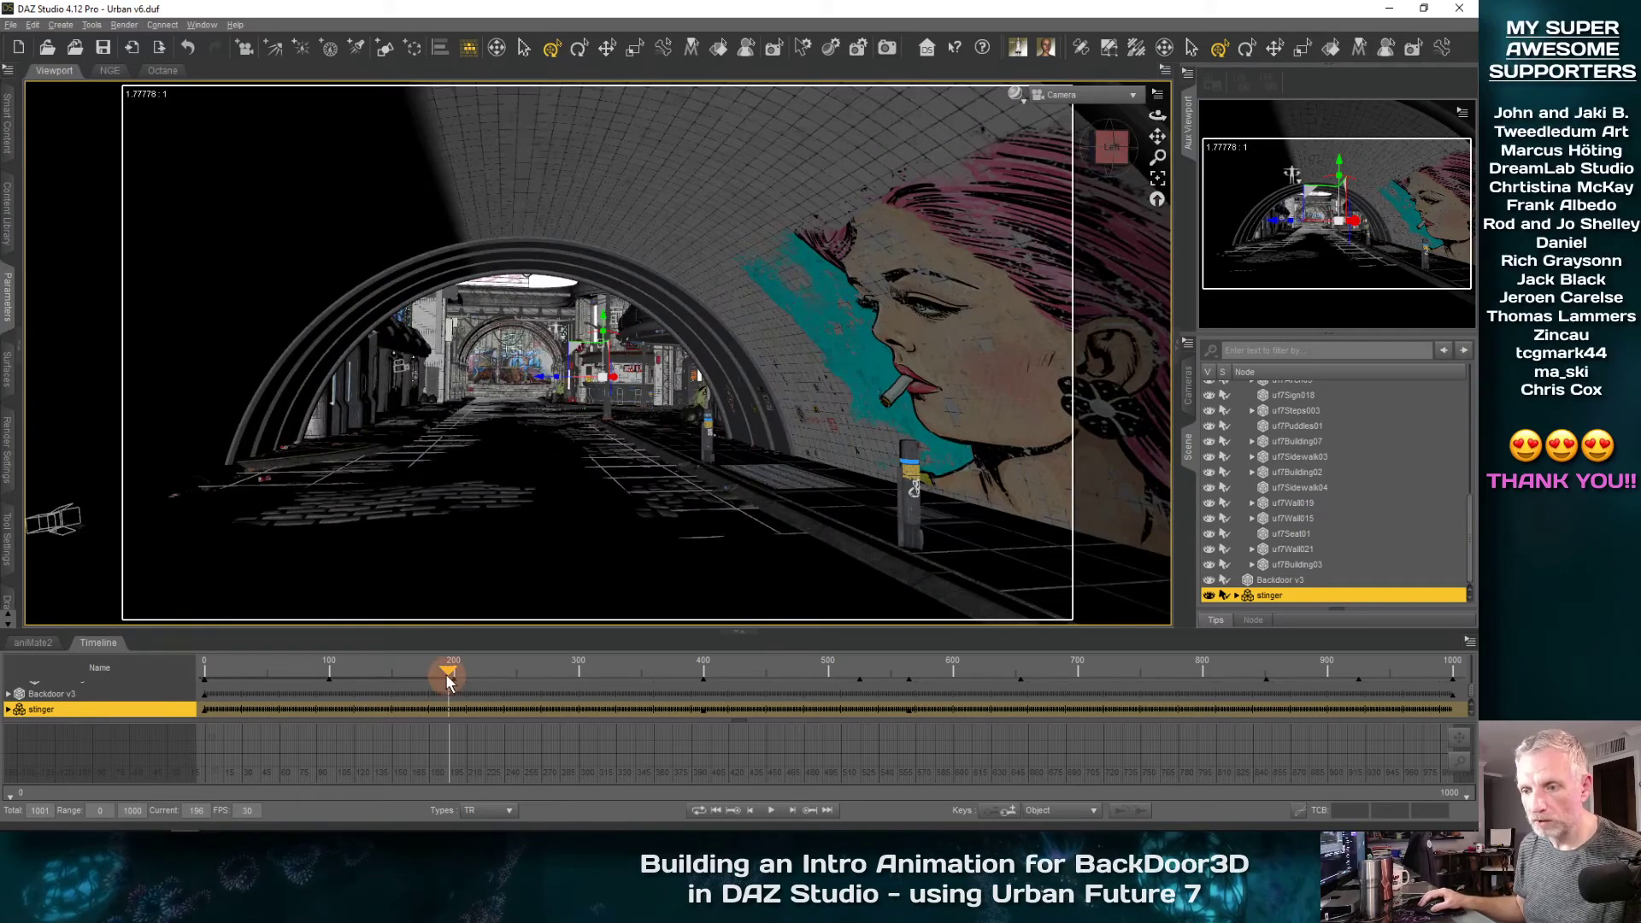
pyautogui.moveTo(460, 676); pyautogui.dragTo(1078, 633)
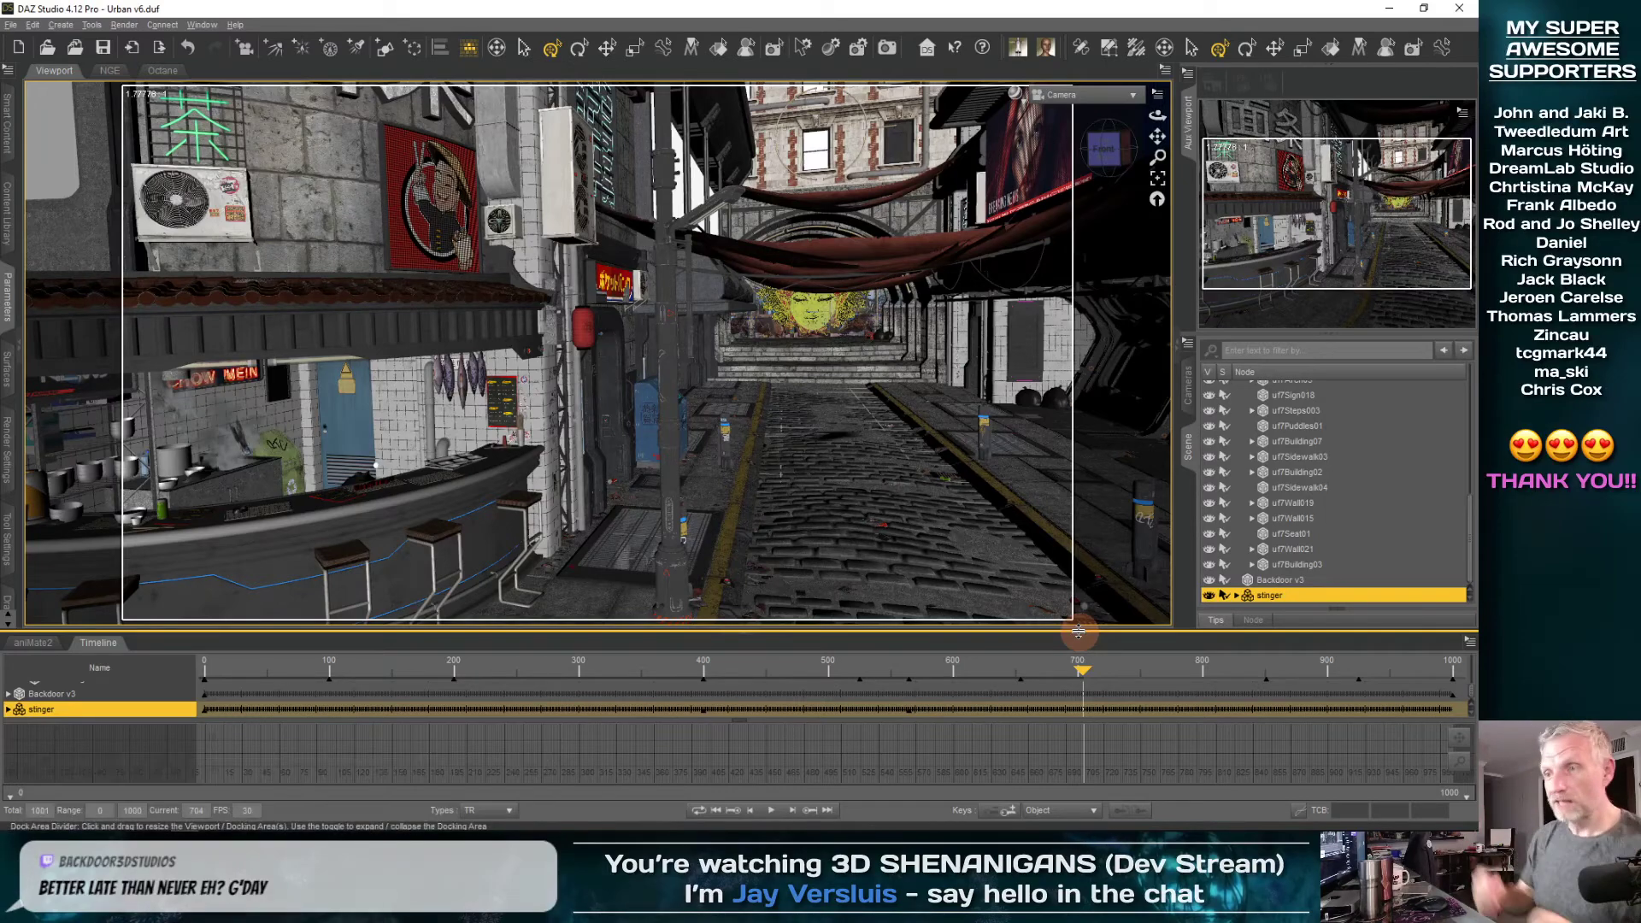
pyautogui.moveTo(1079, 674); pyautogui.dragTo(806, 678)
pyautogui.moveTo(816, 678); pyautogui.dragTo(871, 676)
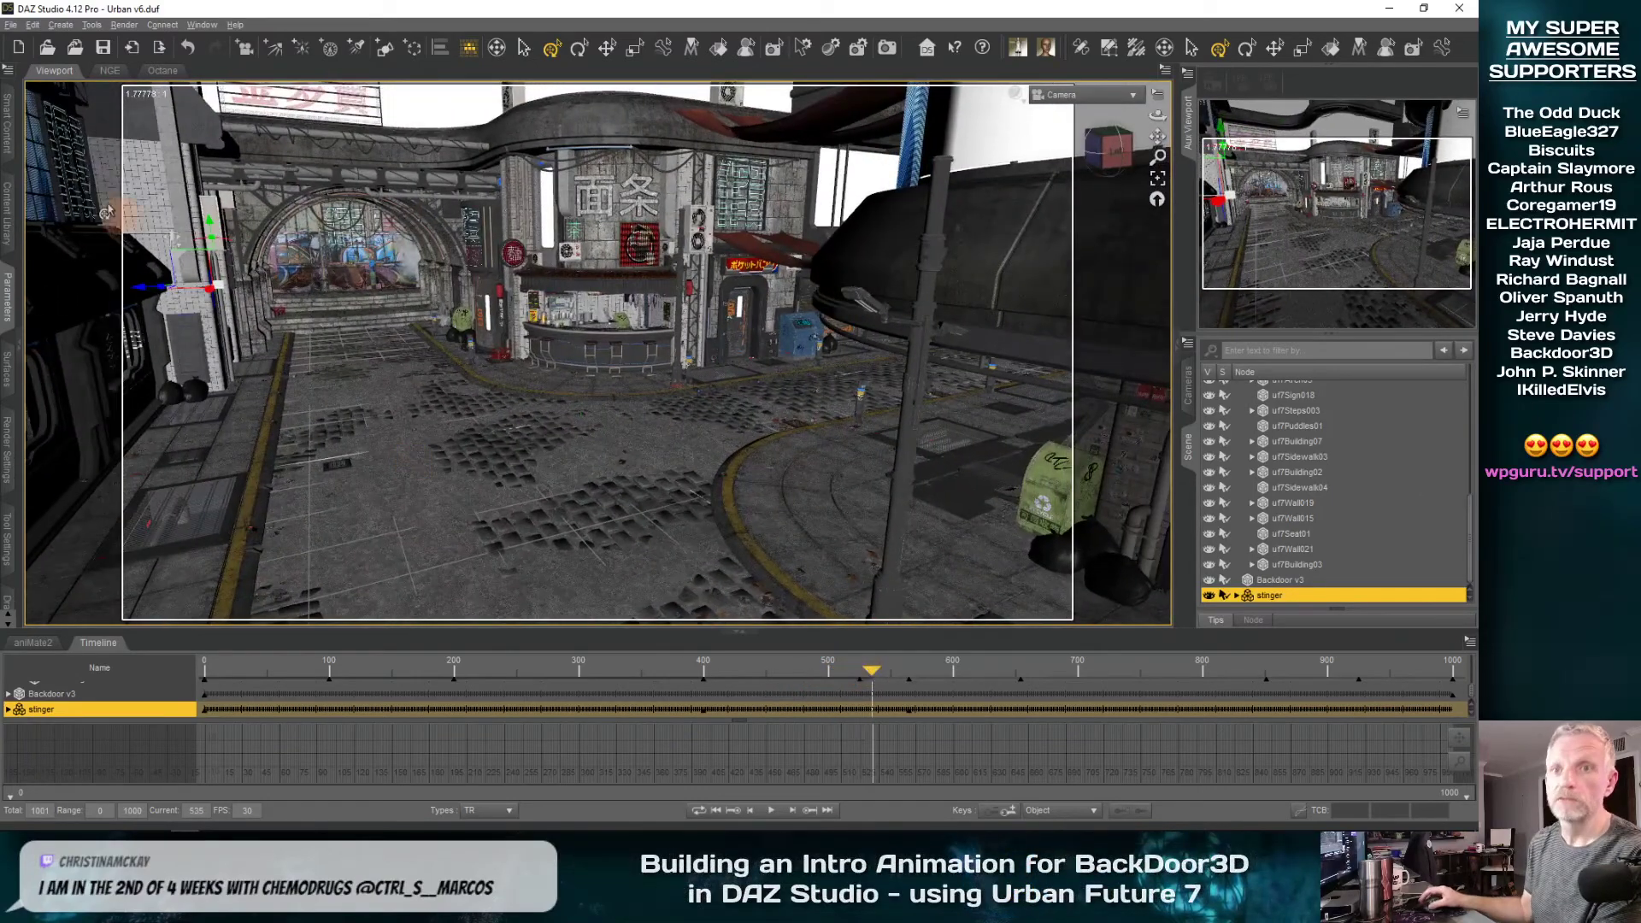
# Save the scene with the animated stinger
pyautogui.click(10, 137)
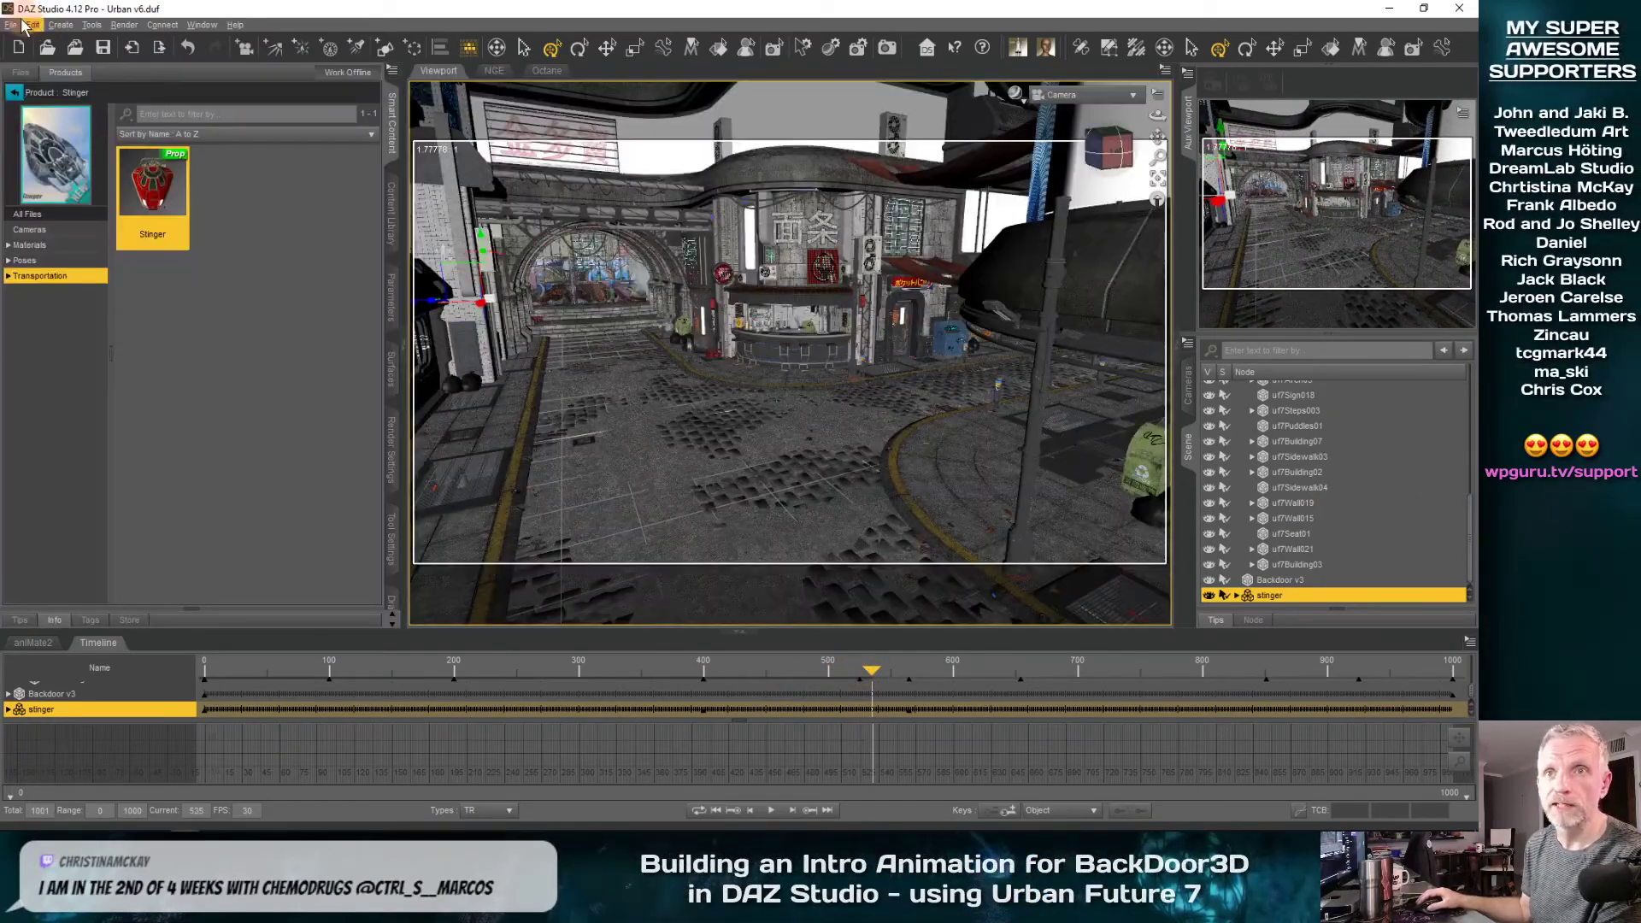
pyautogui.click(12, 23)
pyautogui.click(52, 106)
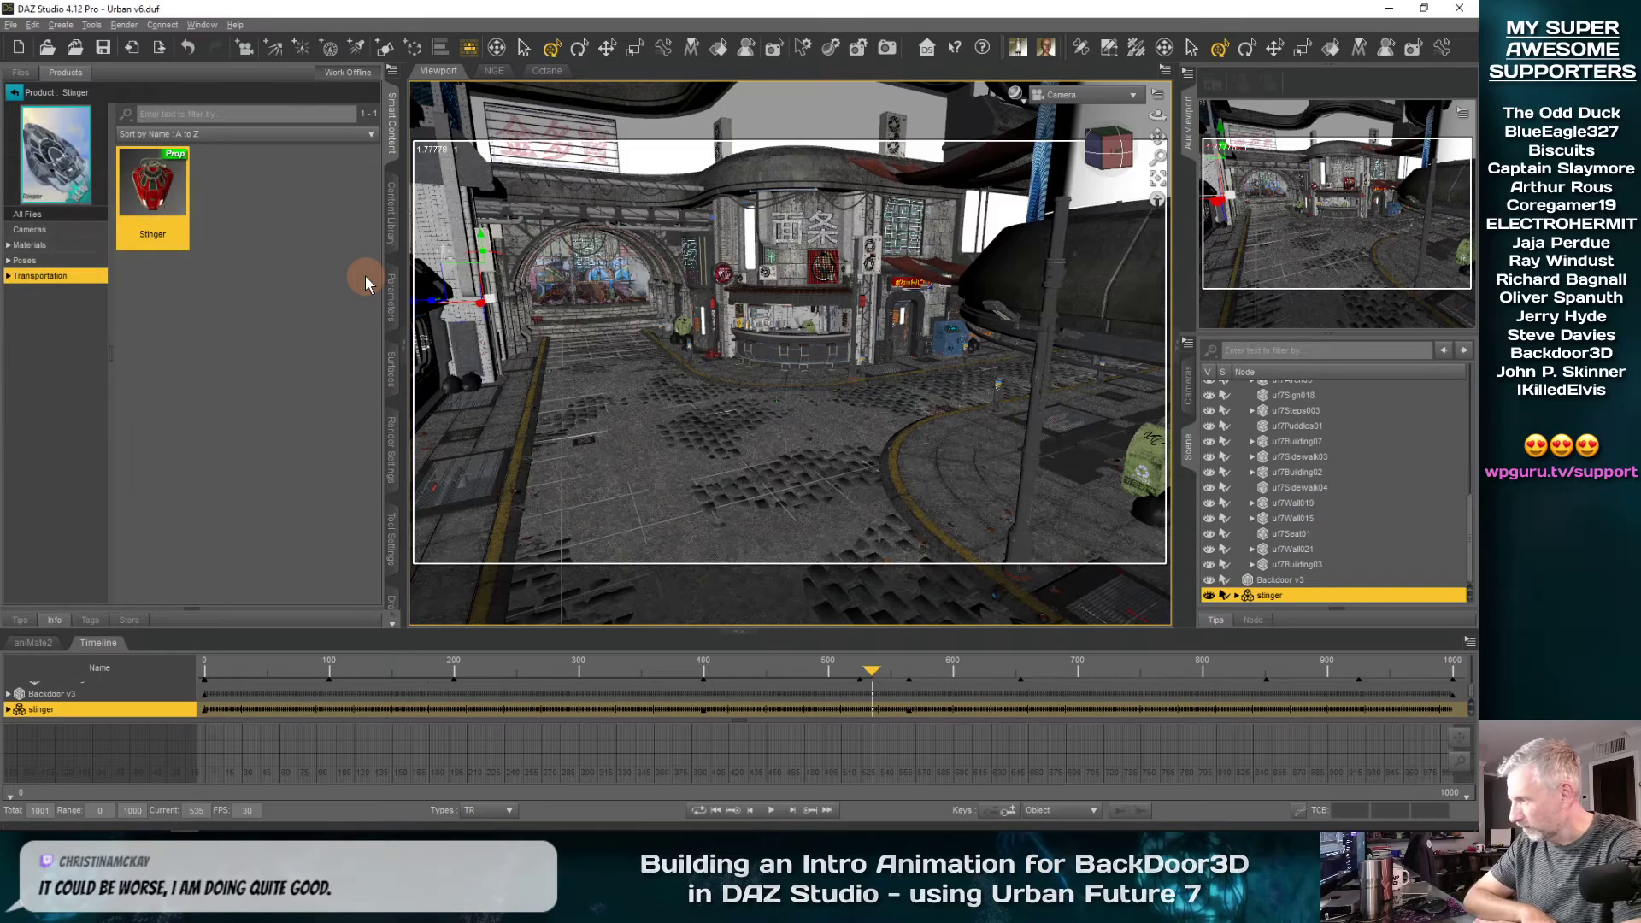
# Examine the stinger's material presets and the settings of its glass surface
pyautogui.click(29, 245)
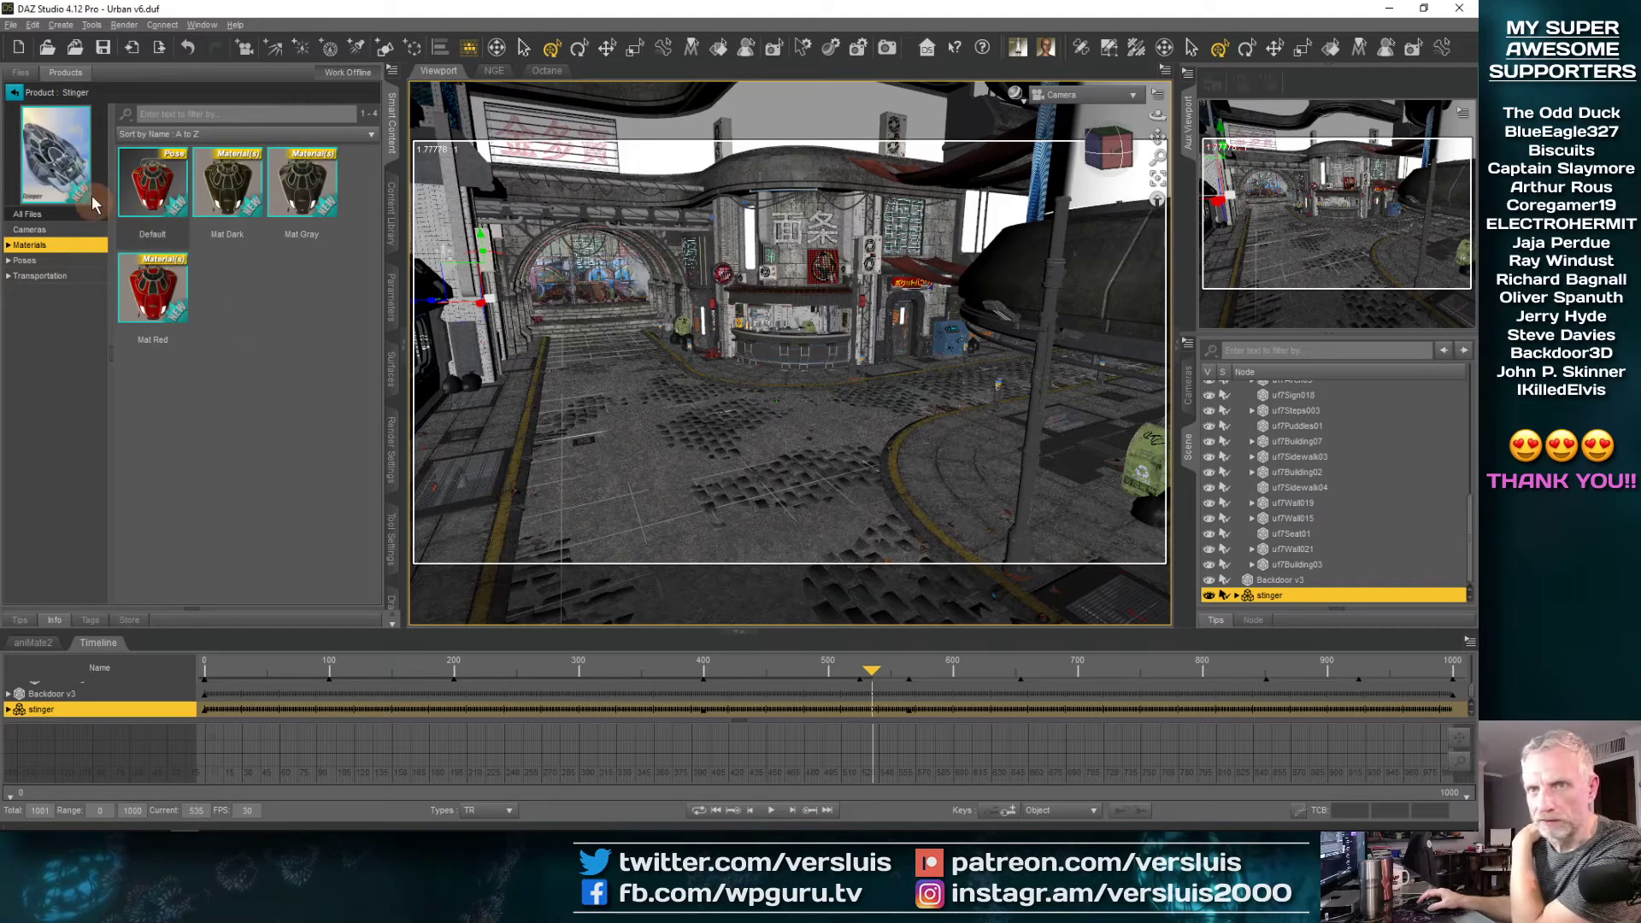
pyautogui.click(391, 369)
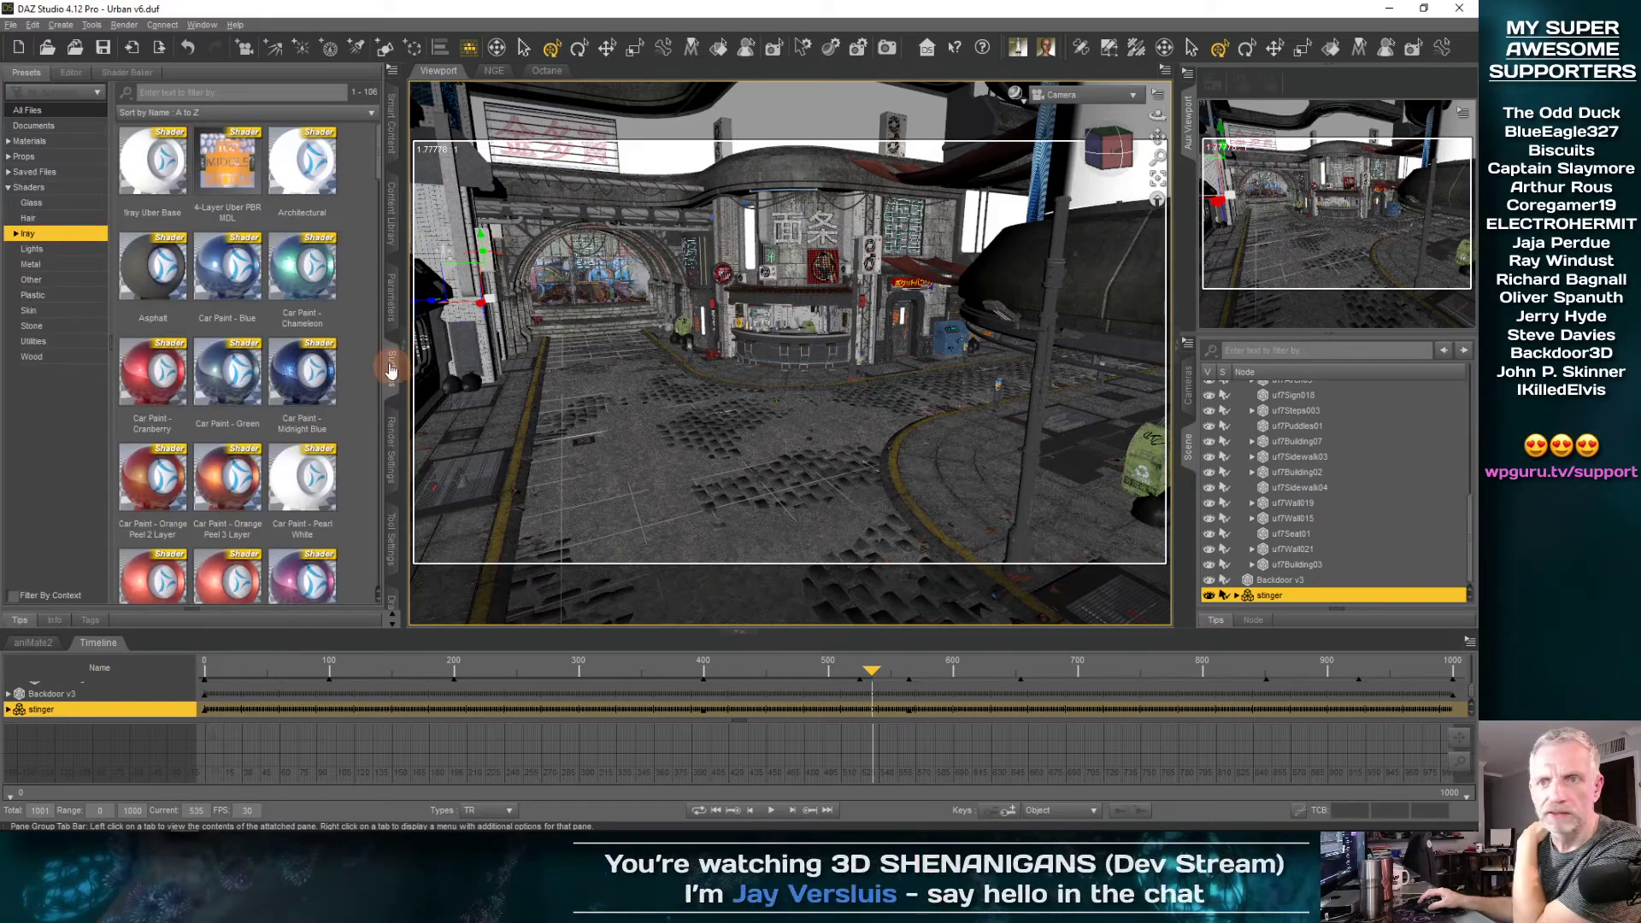
pyautogui.click(71, 72)
pyautogui.click(36, 154)
pyautogui.click(9, 152)
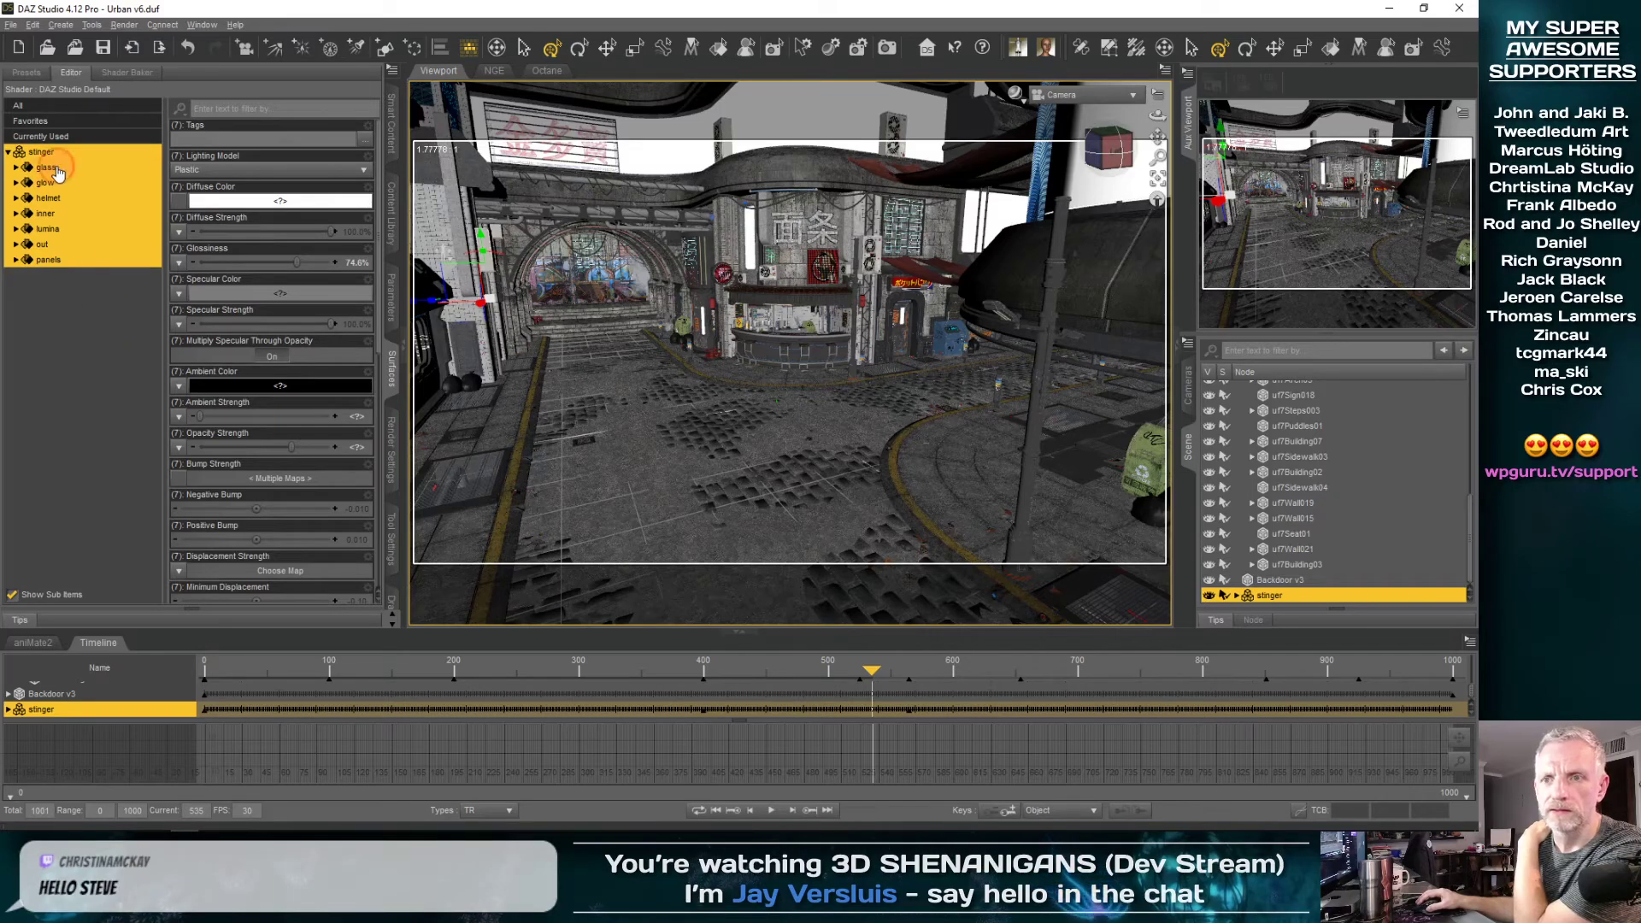
pyautogui.click(47, 168)
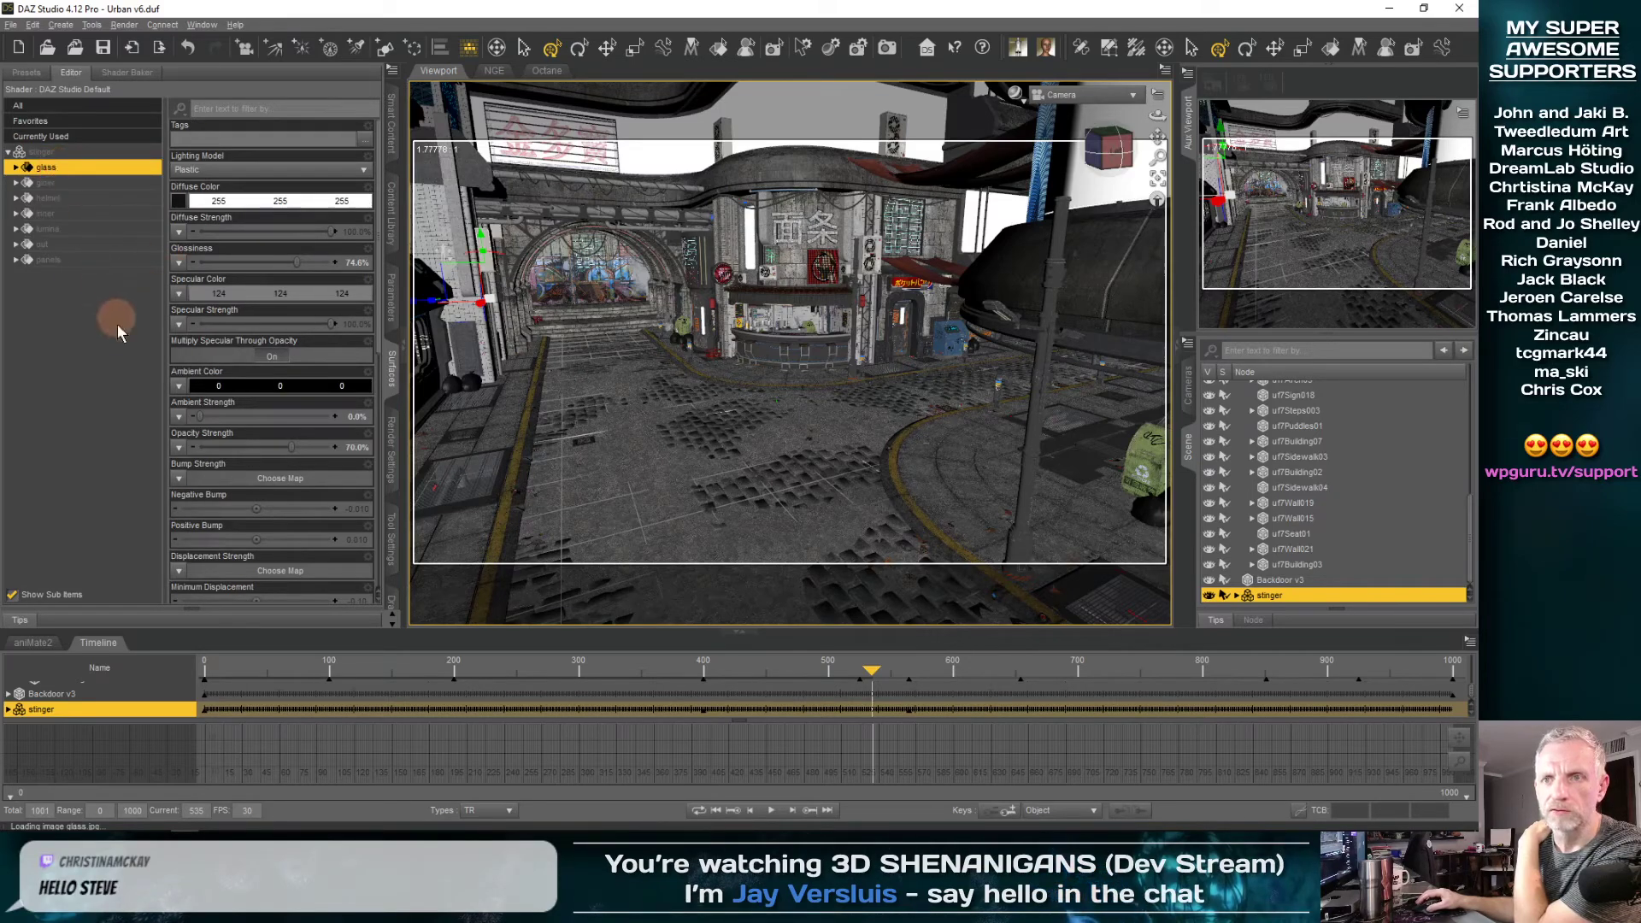
pyautogui.click(8, 152)
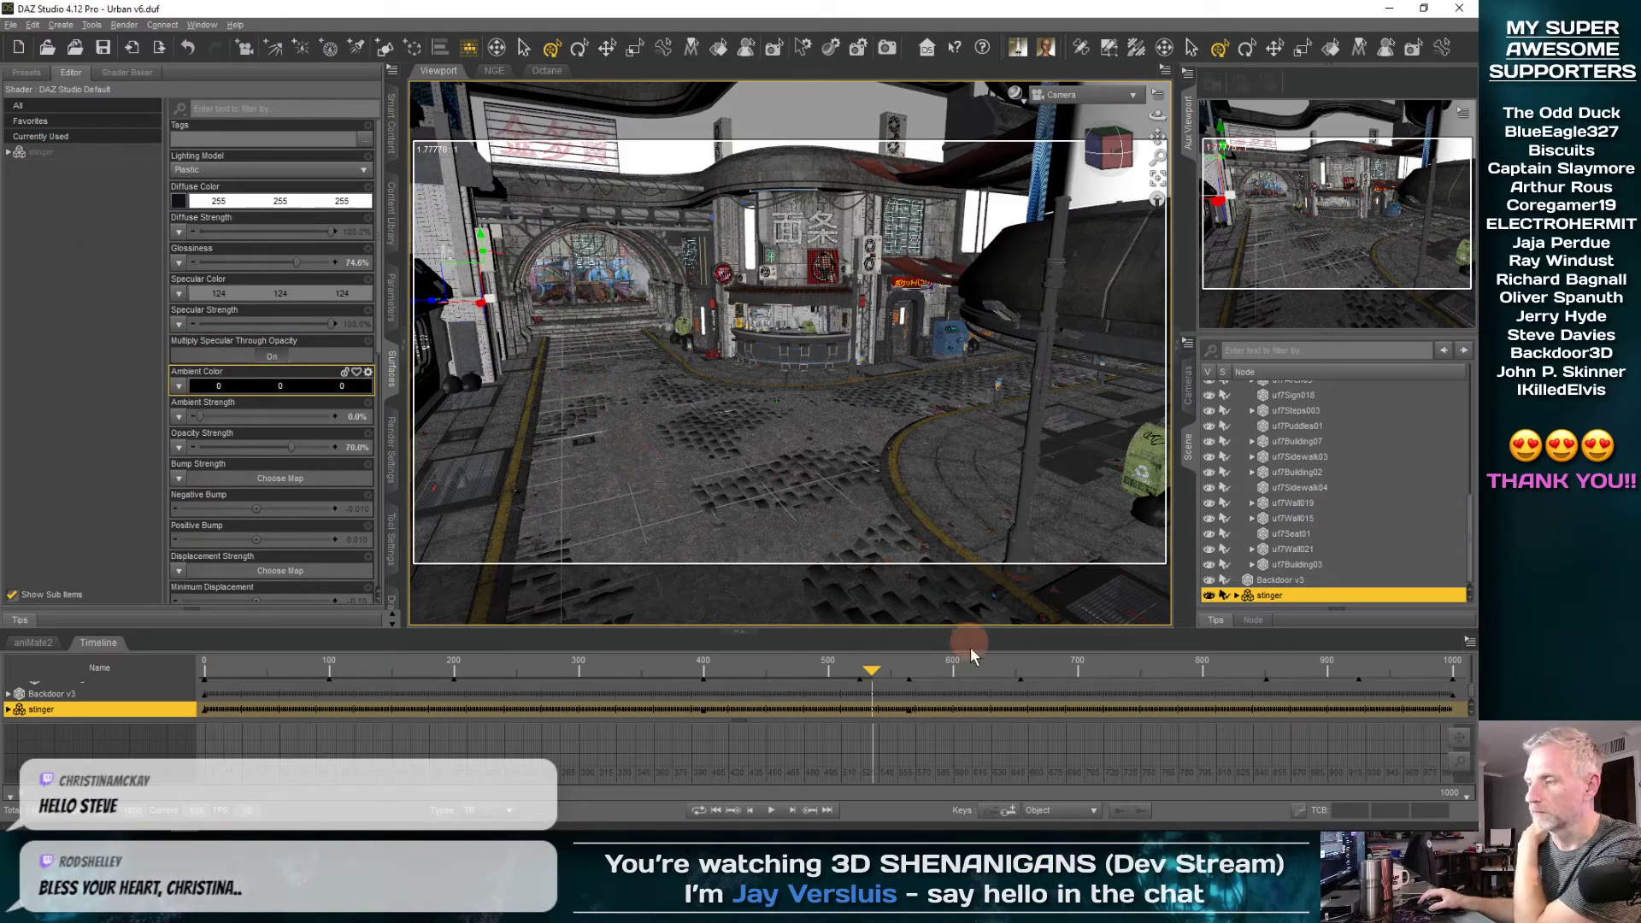
# Go to frame 524 and collapse the Set group in the scene hierarchy
pyautogui.moveTo(871, 673)
pyautogui.mouseDown()
pyautogui.moveTo(921, 670)
pyautogui.moveTo(742, 676)
pyautogui.moveTo(904, 673)
pyautogui.moveTo(856, 676)
pyautogui.mouseUp()
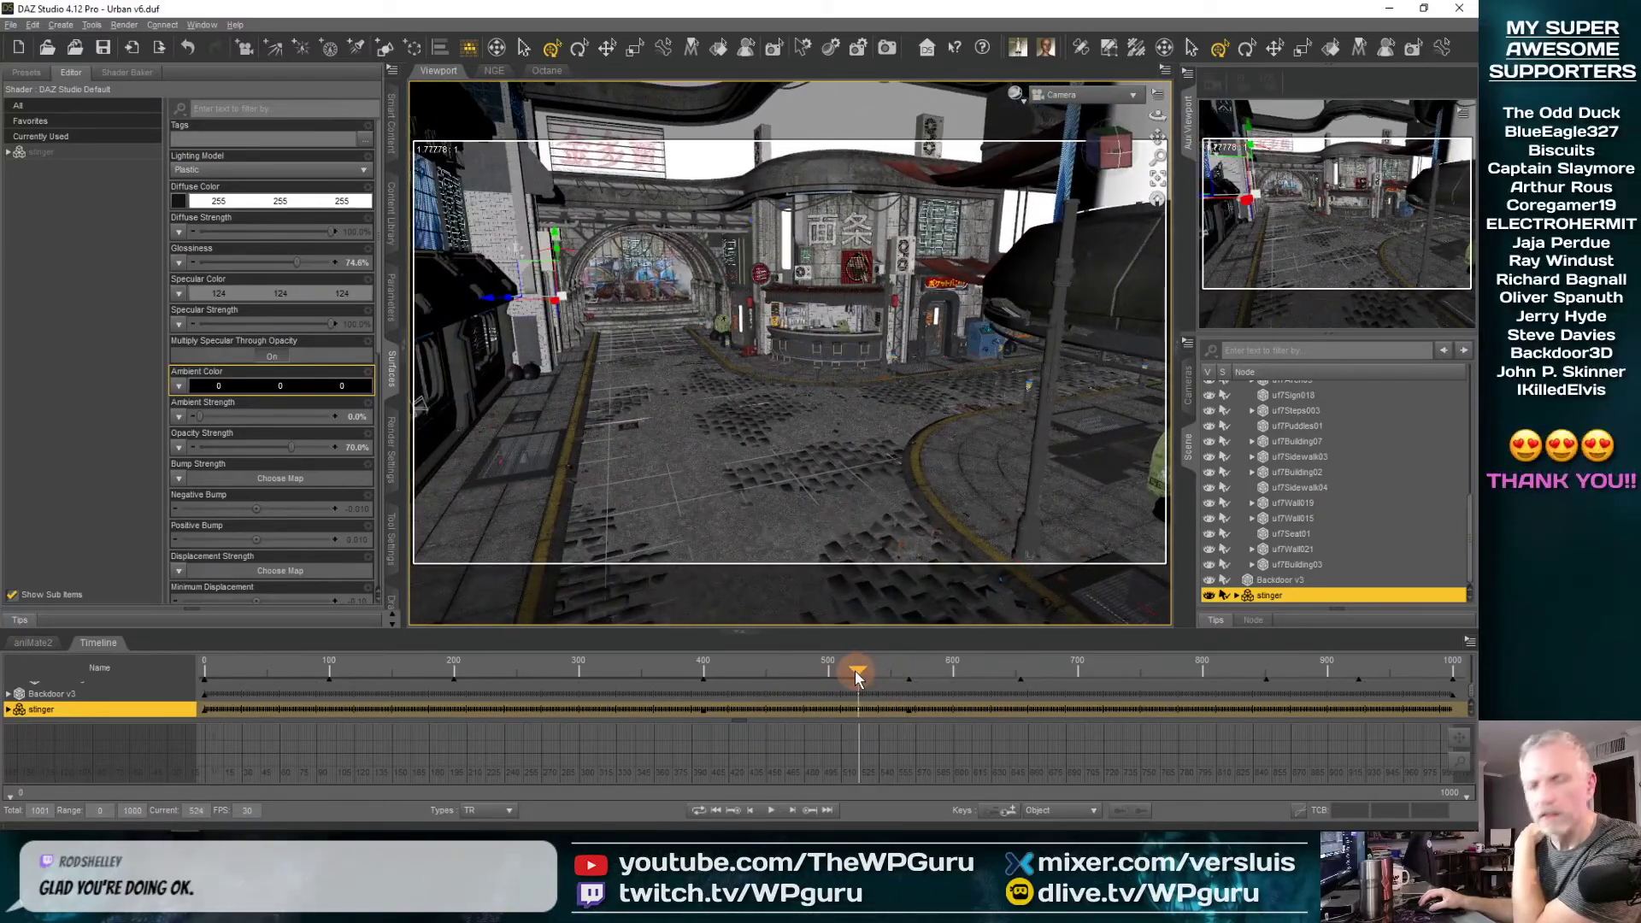
pyautogui.scroll(15, 1304, 496)
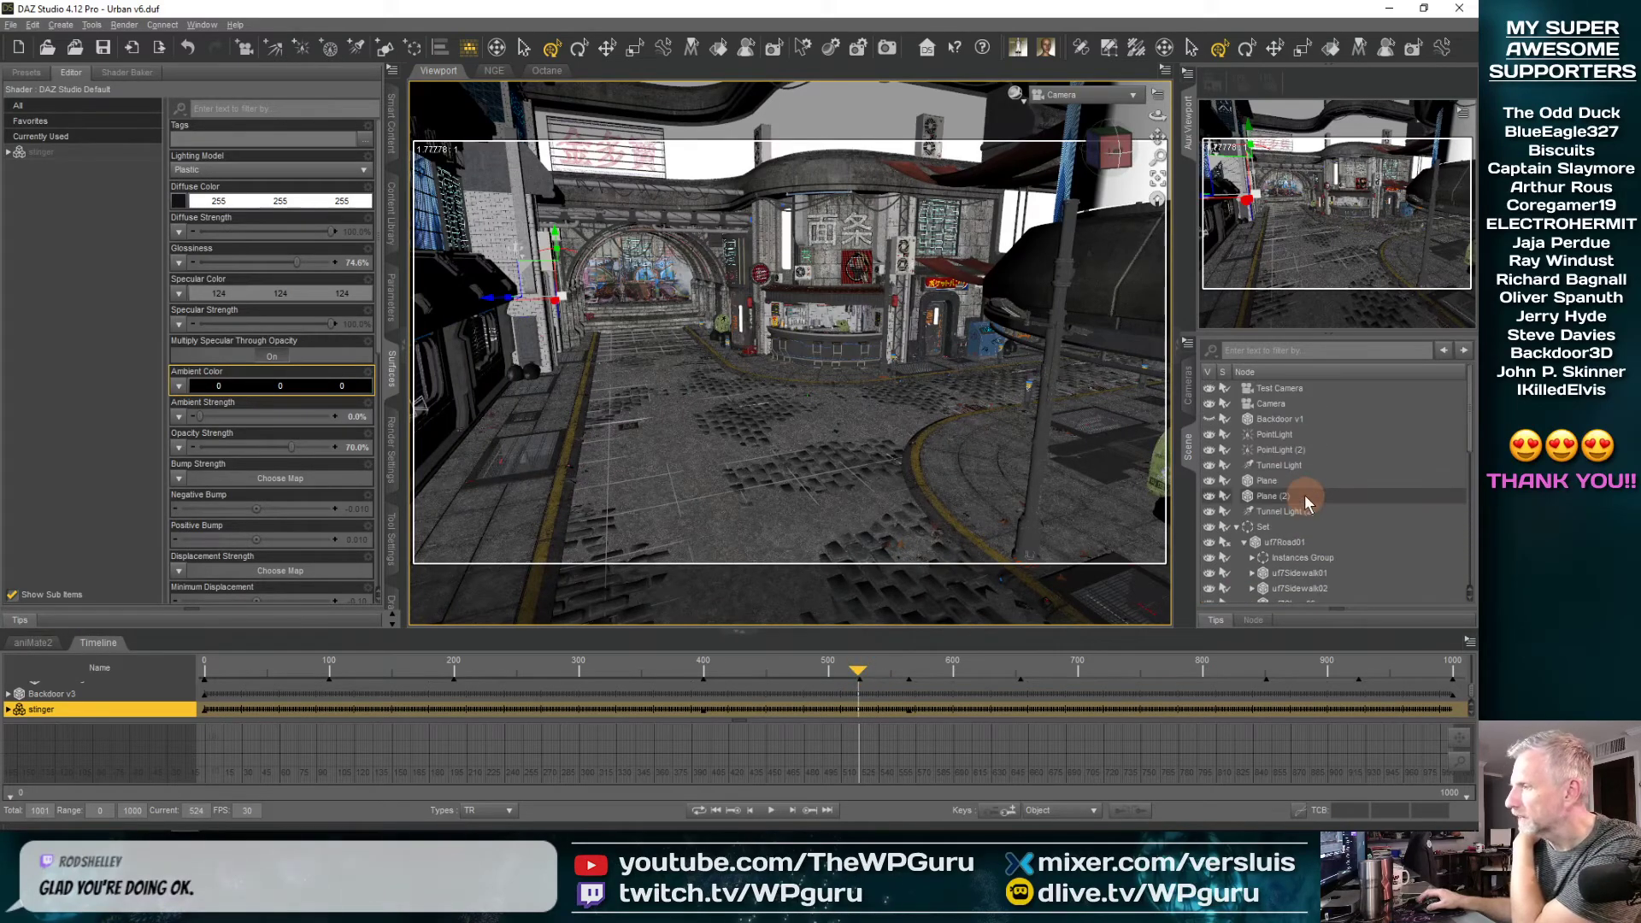
pyautogui.click(1237, 527)
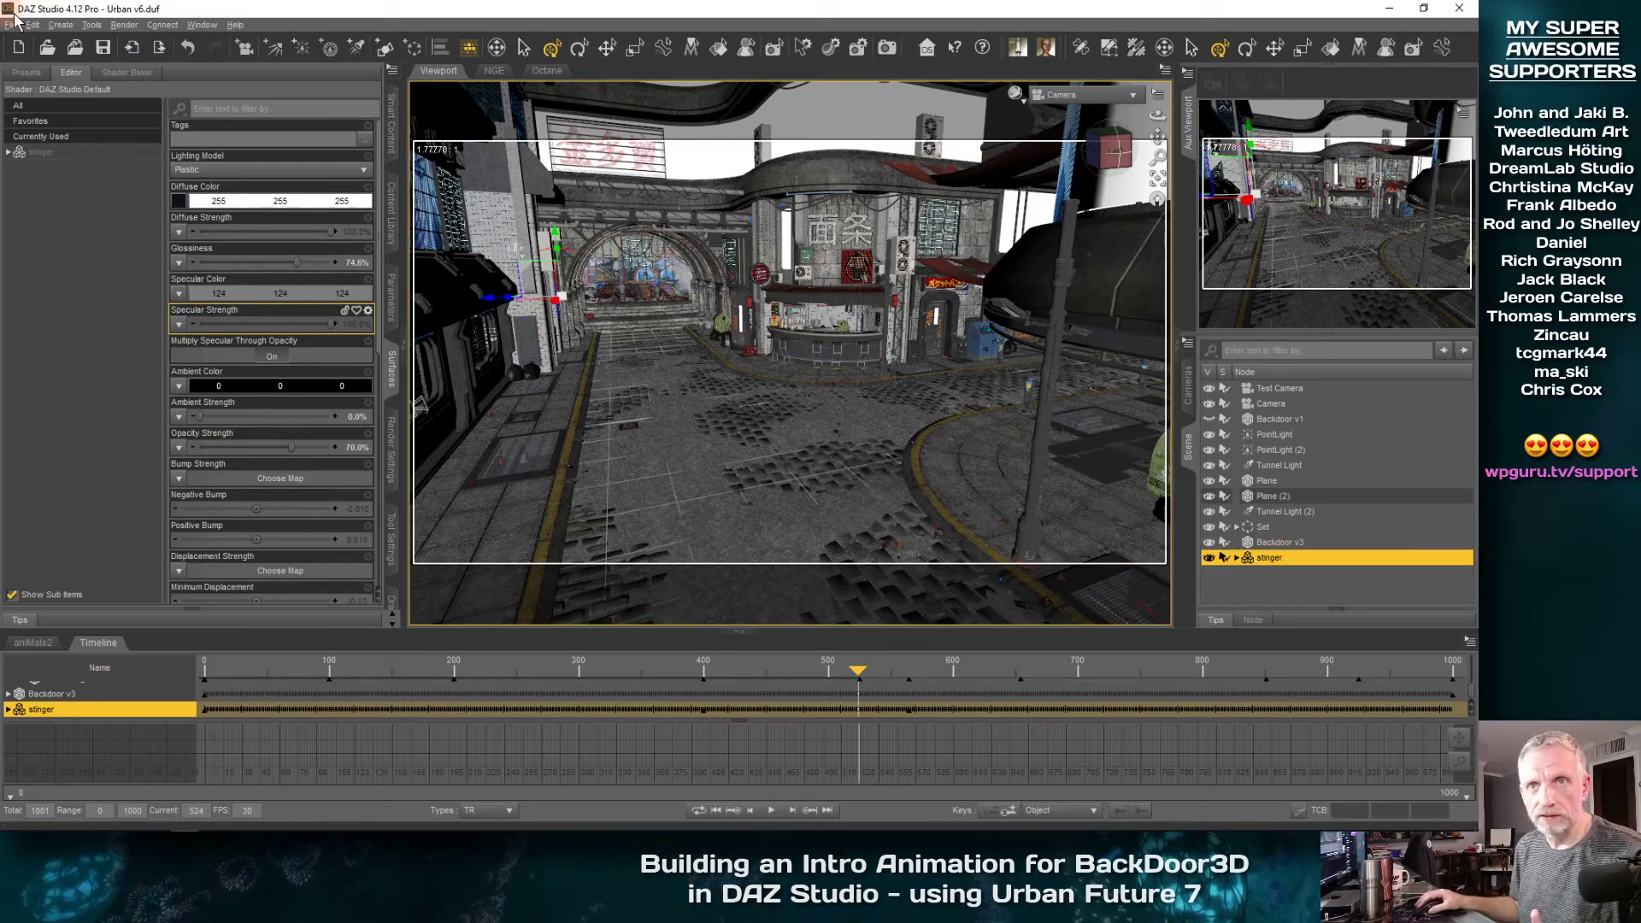
# Duplicate the stinger together with its node hierarchy and select the copy, stinger (2)
pyautogui.click(40, 26)
pyautogui.moveTo(77, 111)
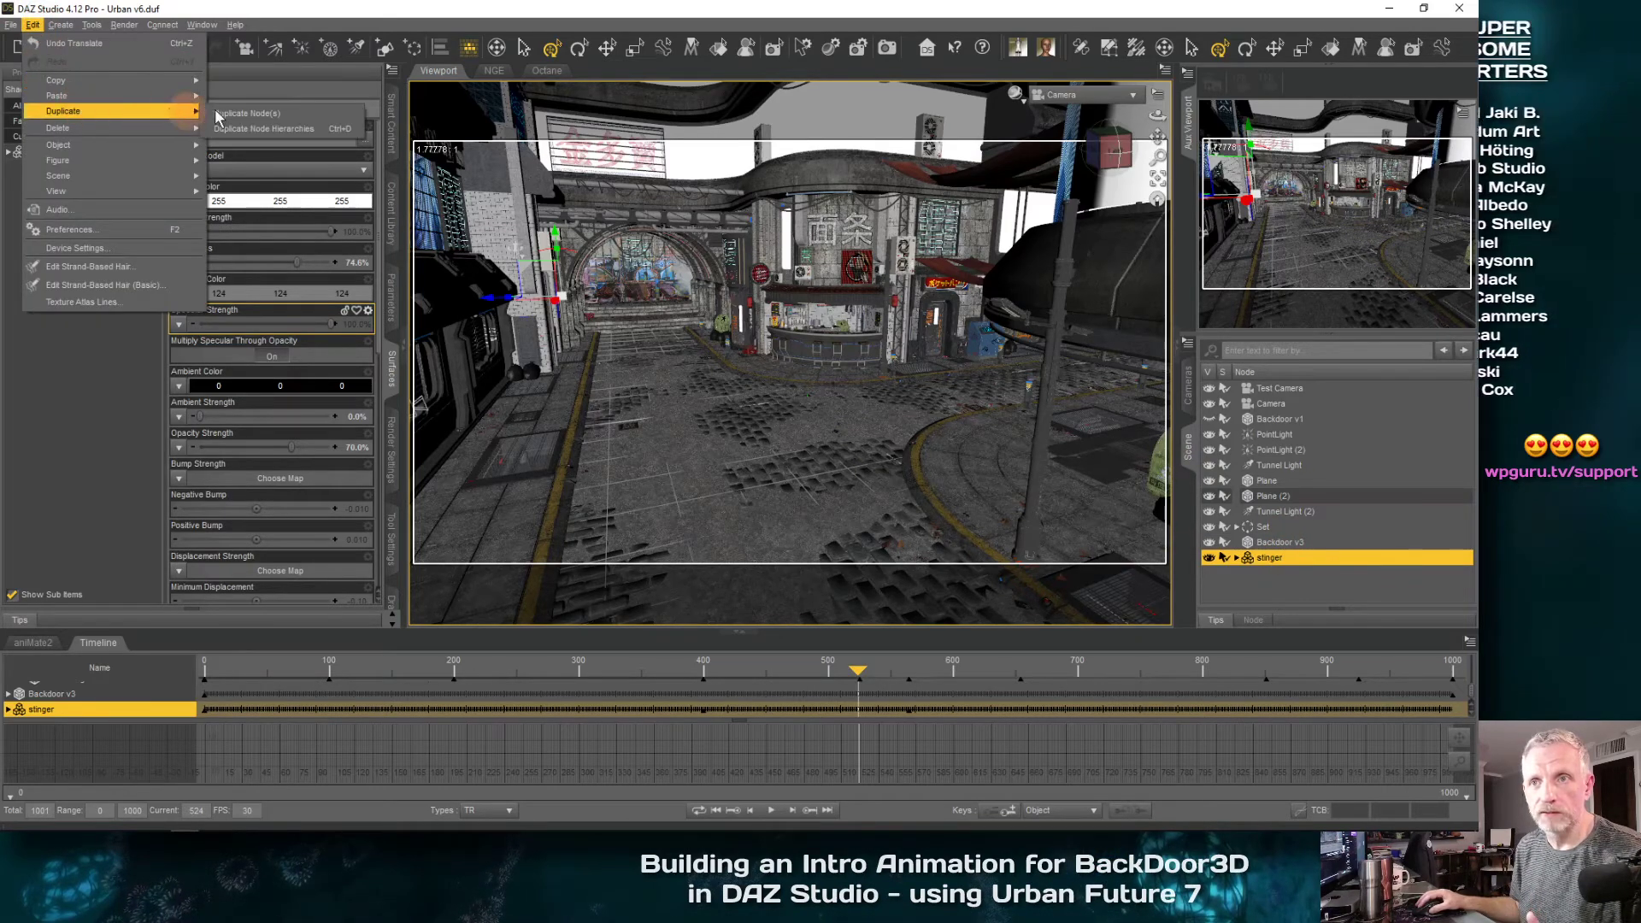
pyautogui.click(296, 128)
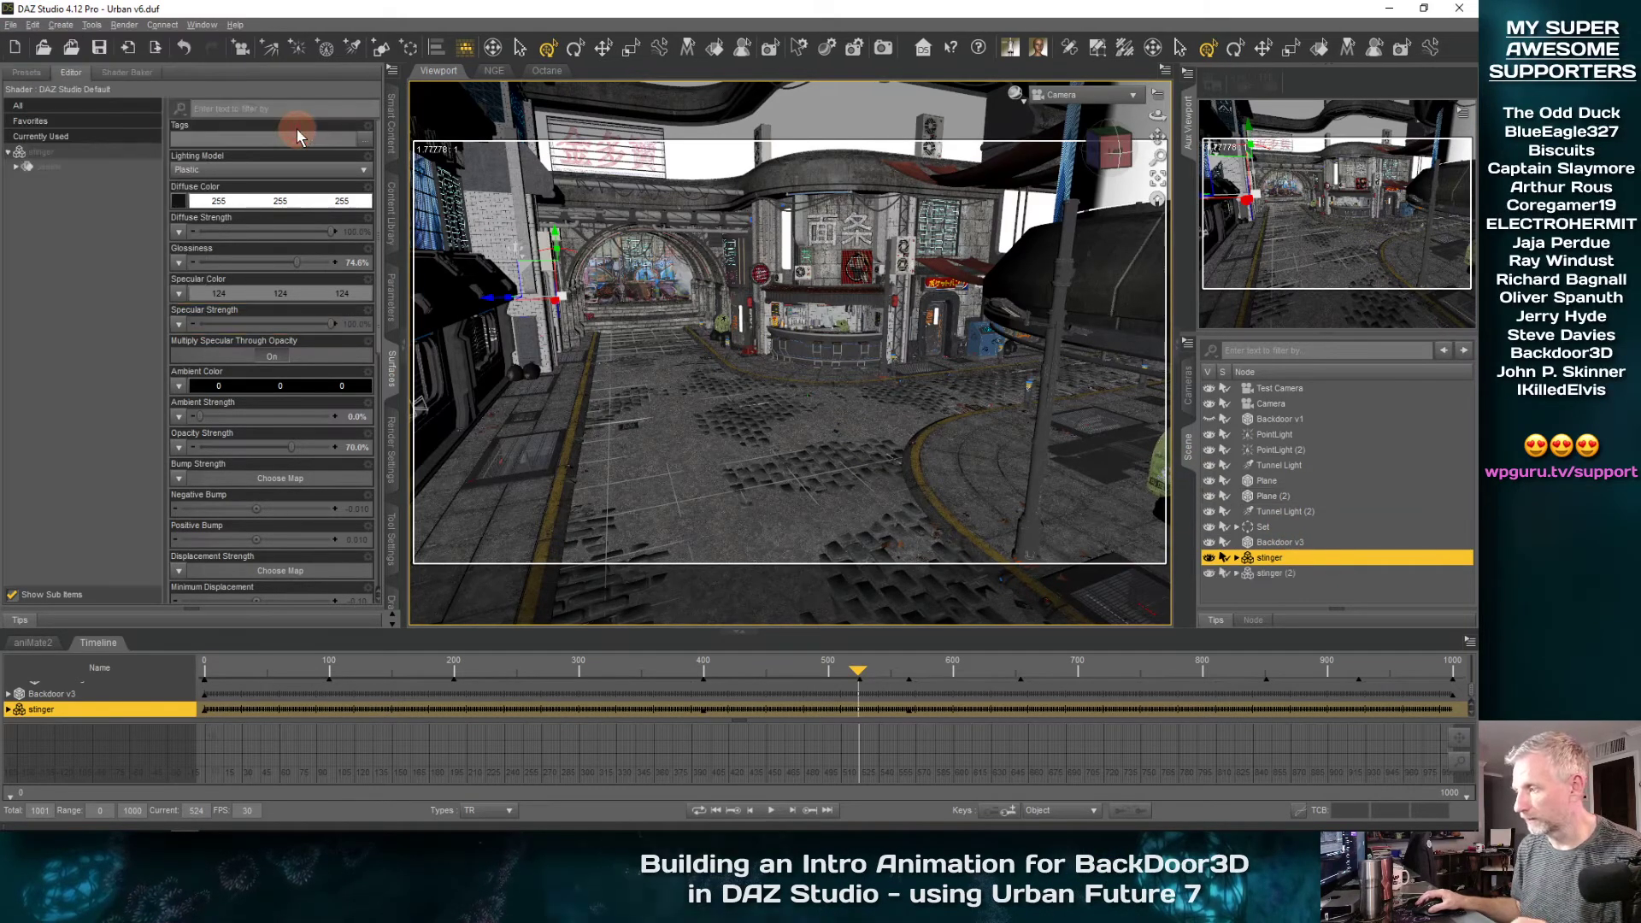
pyautogui.click(1289, 573)
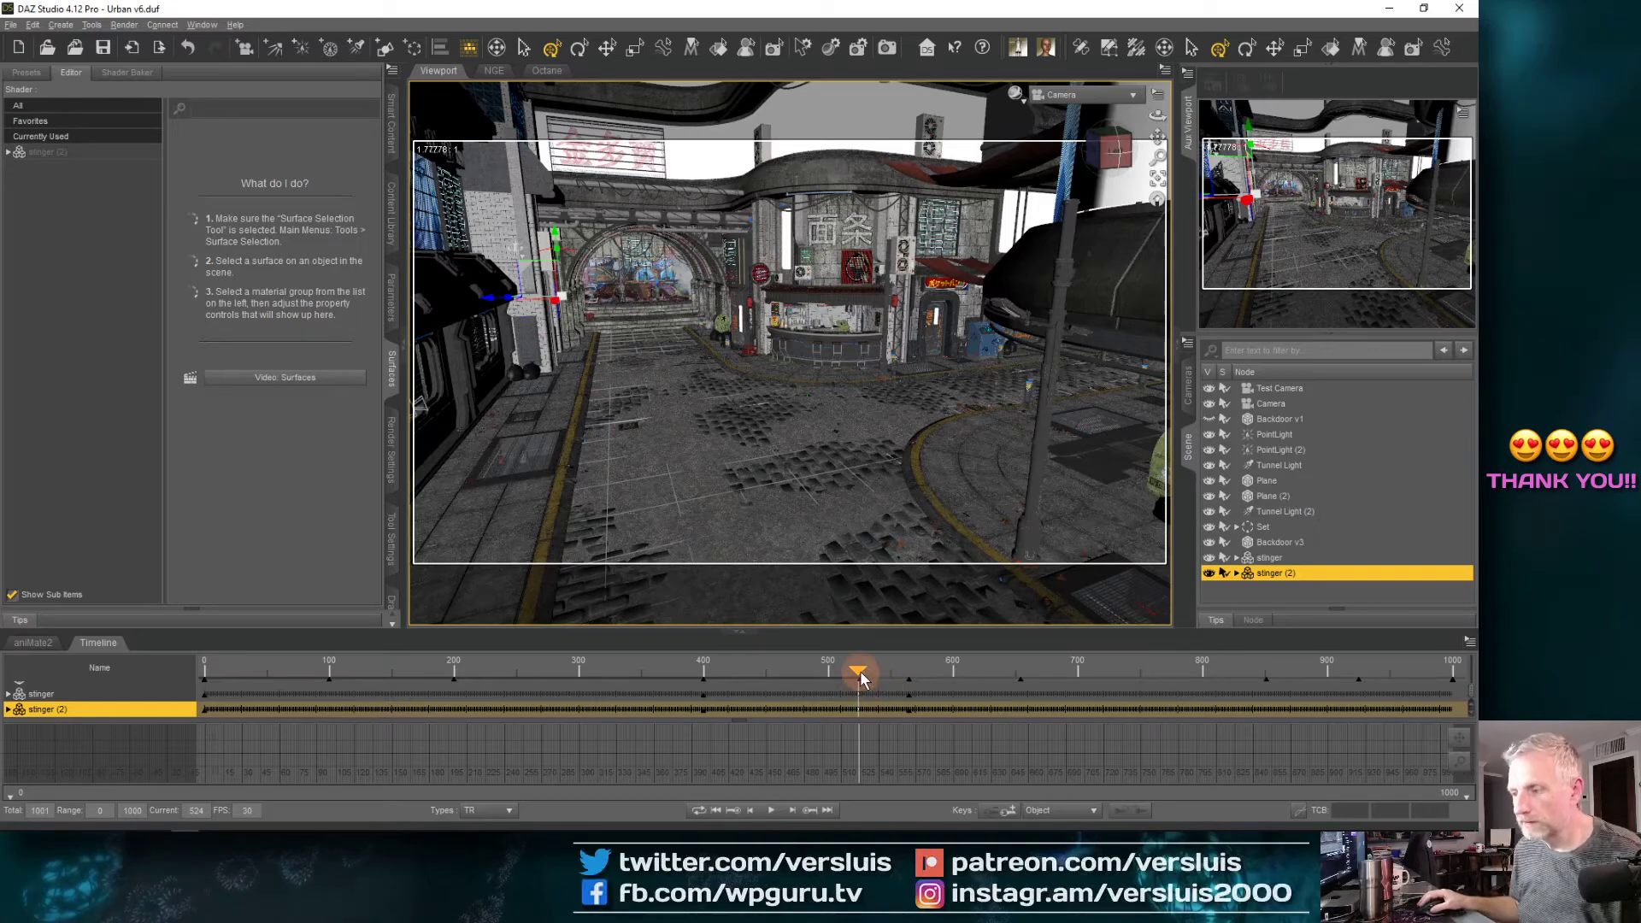
# Switch to the Perspective View and scrub to about frame 465 to view the stinger in front of the graffiti wall
pyautogui.moveTo(859, 670)
pyautogui.mouseDown()
pyautogui.moveTo(781, 668)
pyautogui.moveTo(859, 670)
pyautogui.mouseUp()
pyautogui.click(1095, 100)
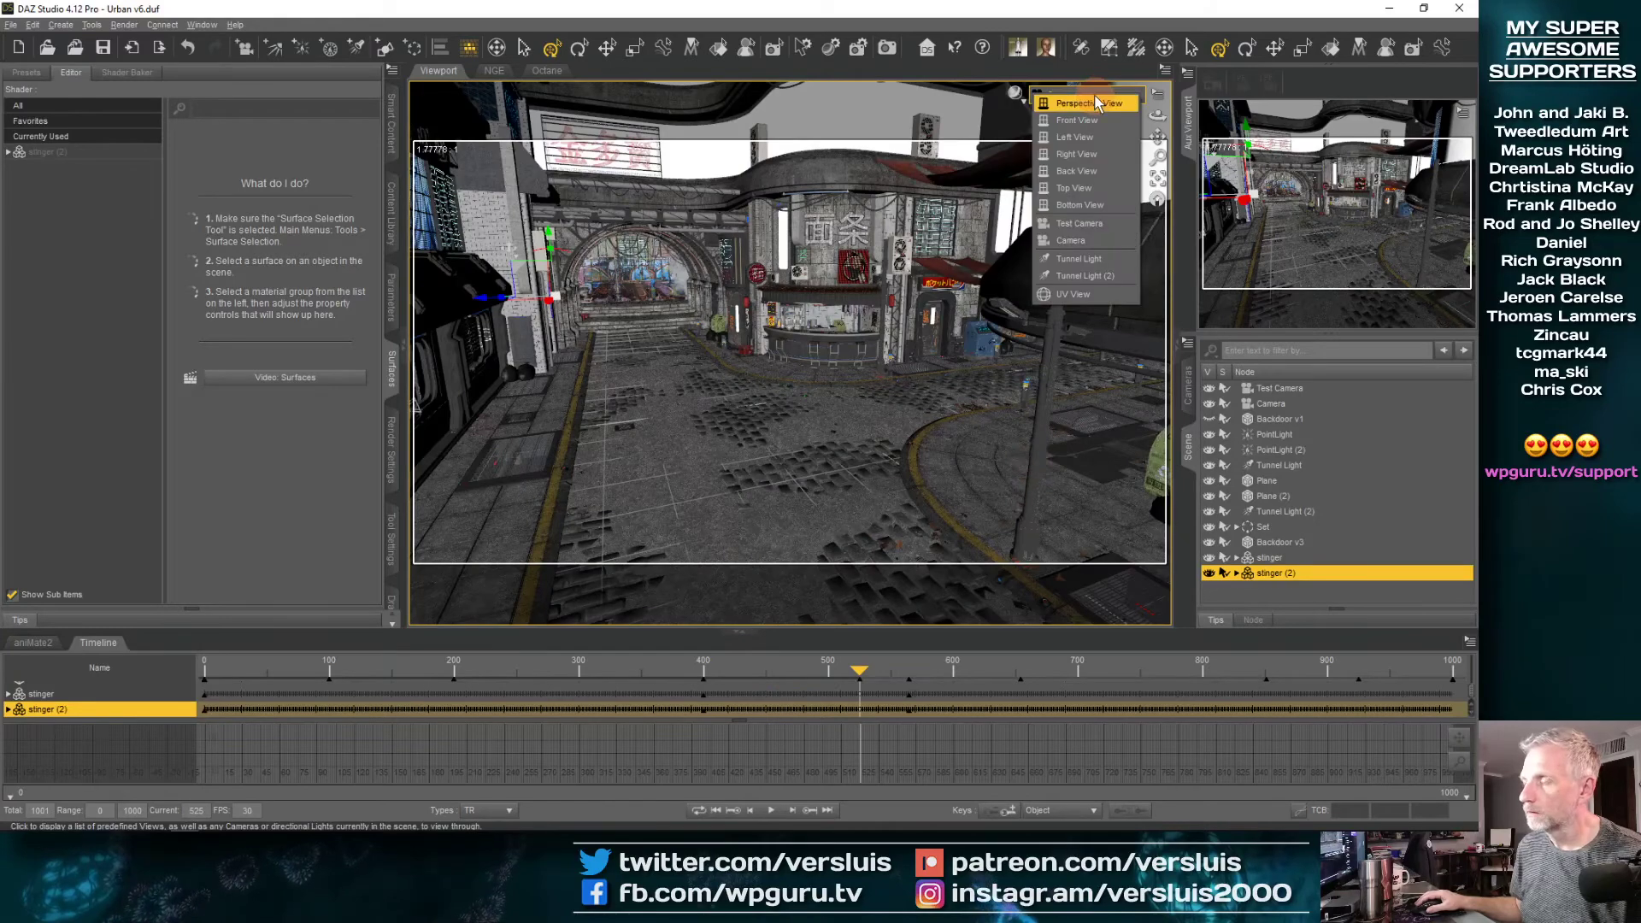
pyautogui.click(1099, 102)
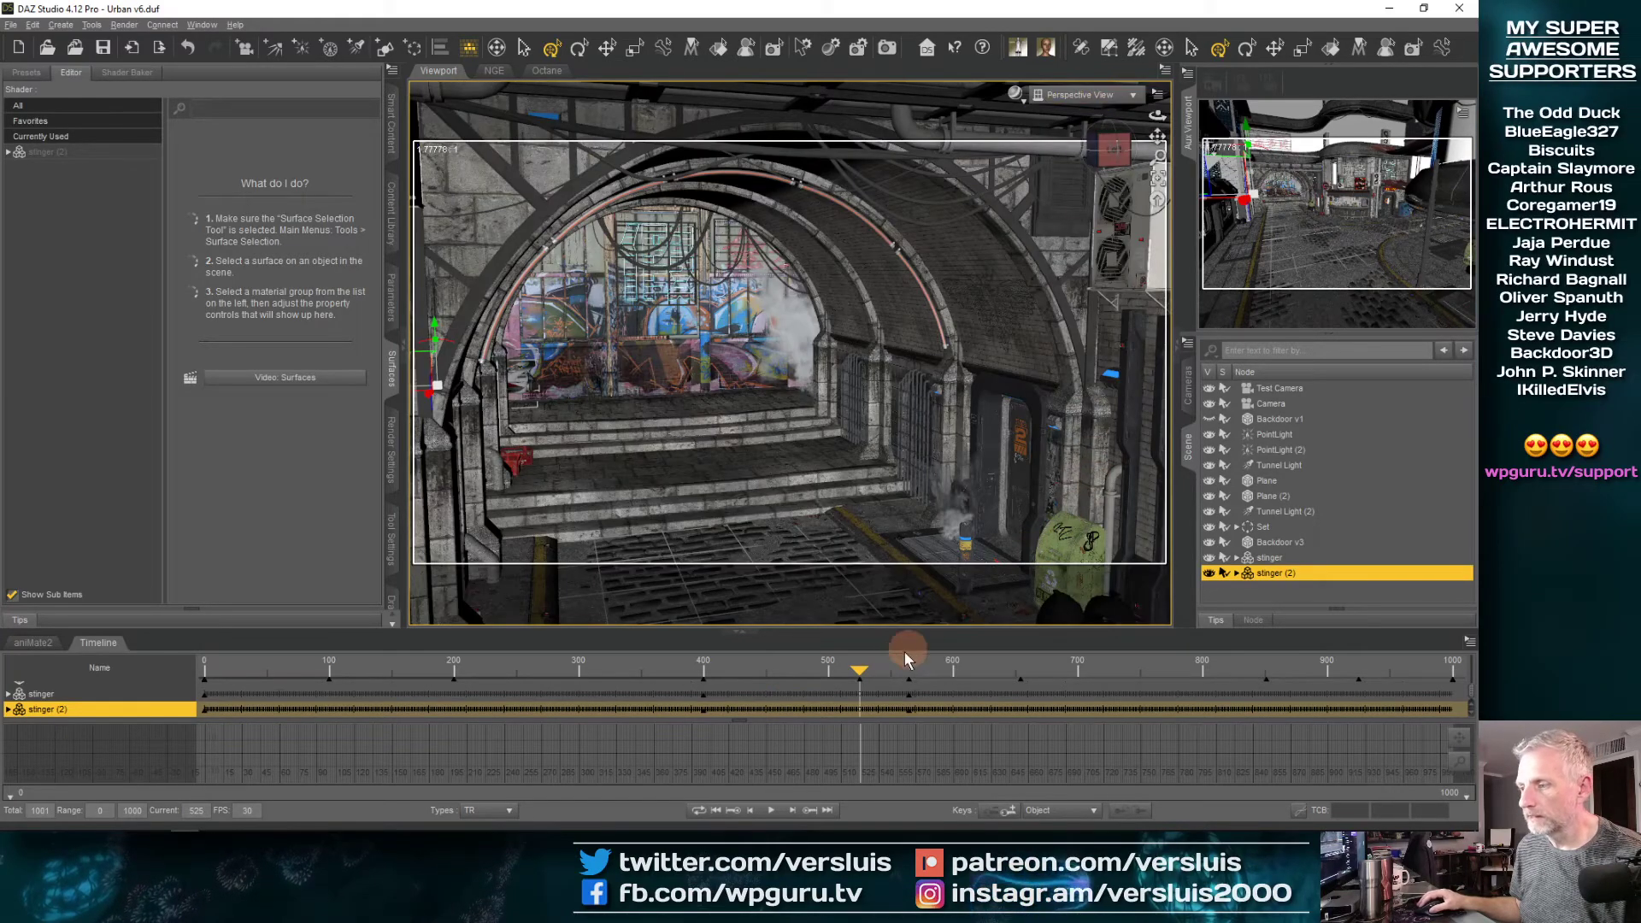
pyautogui.moveTo(860, 676); pyautogui.dragTo(783, 673)
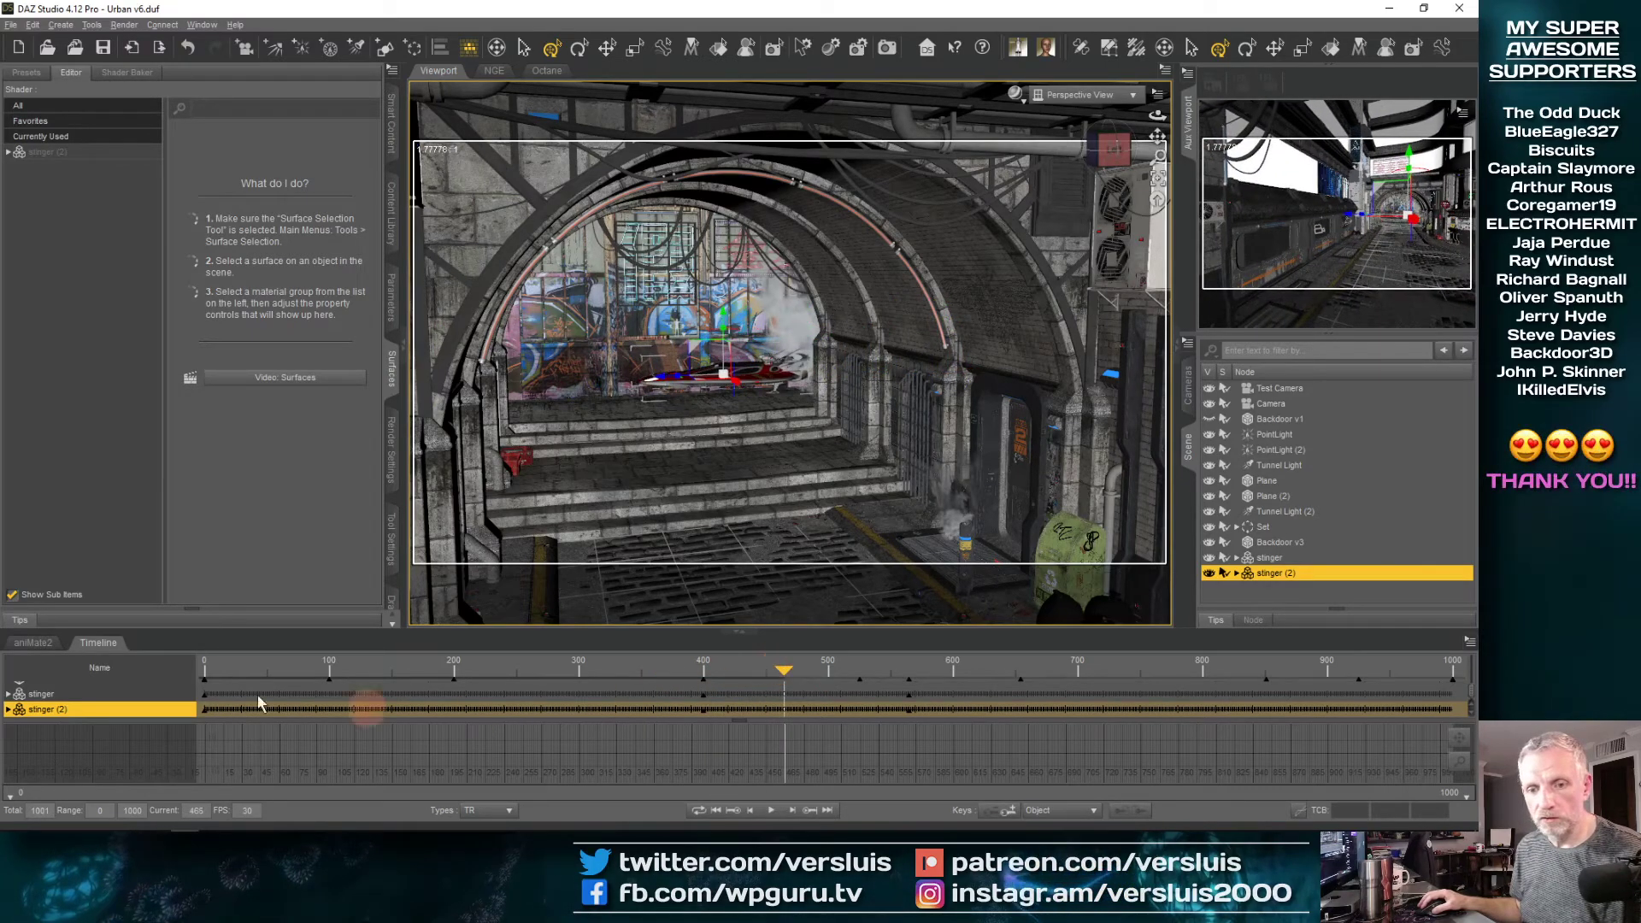
# Enlarge the timeline and arrange its tracks, expanding stinger (2) and collapsing the Set group
pyautogui.click(8, 712)
pyautogui.moveTo(359, 632); pyautogui.dragTo(382, 399)
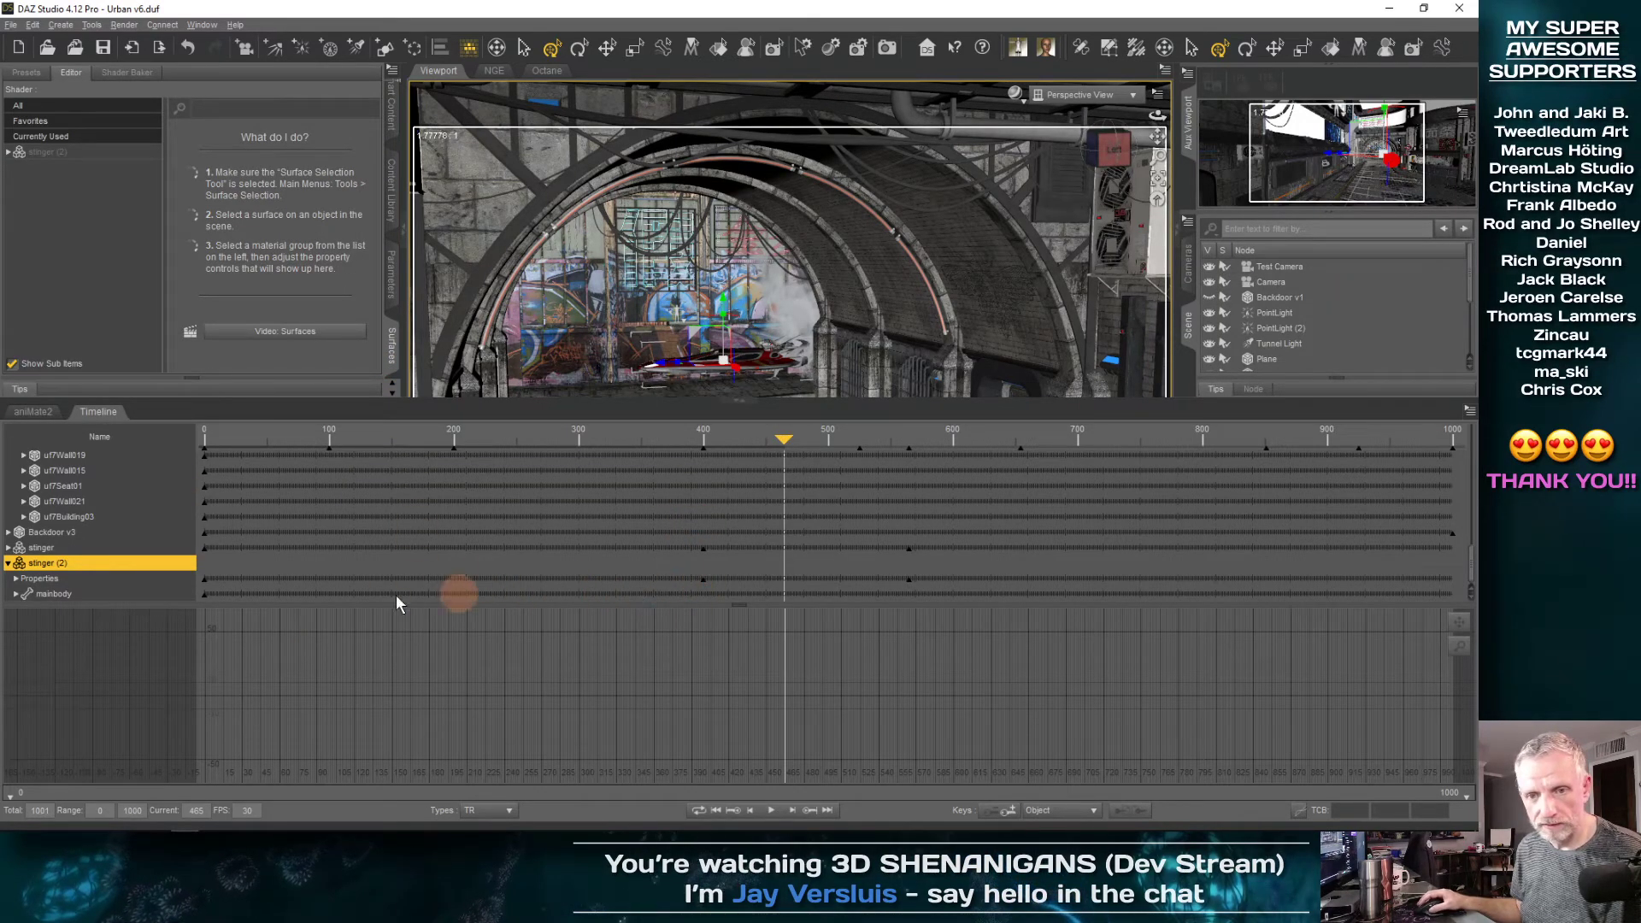
pyautogui.scroll(5, 135, 499)
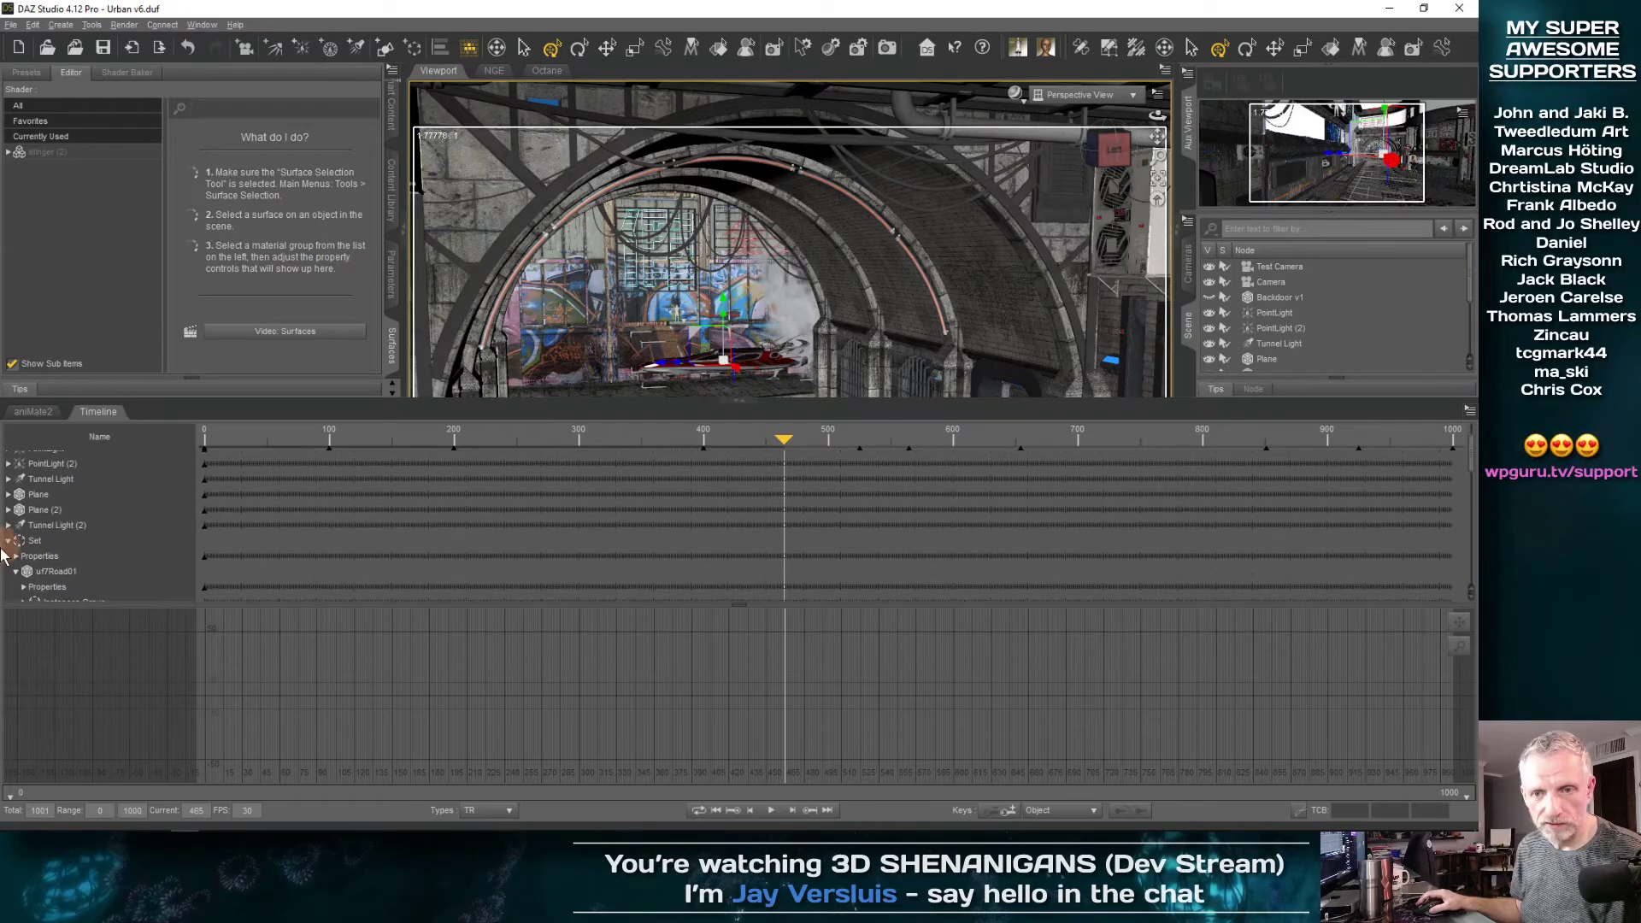
pyautogui.click(9, 541)
pyautogui.scroll(-1, 155, 511)
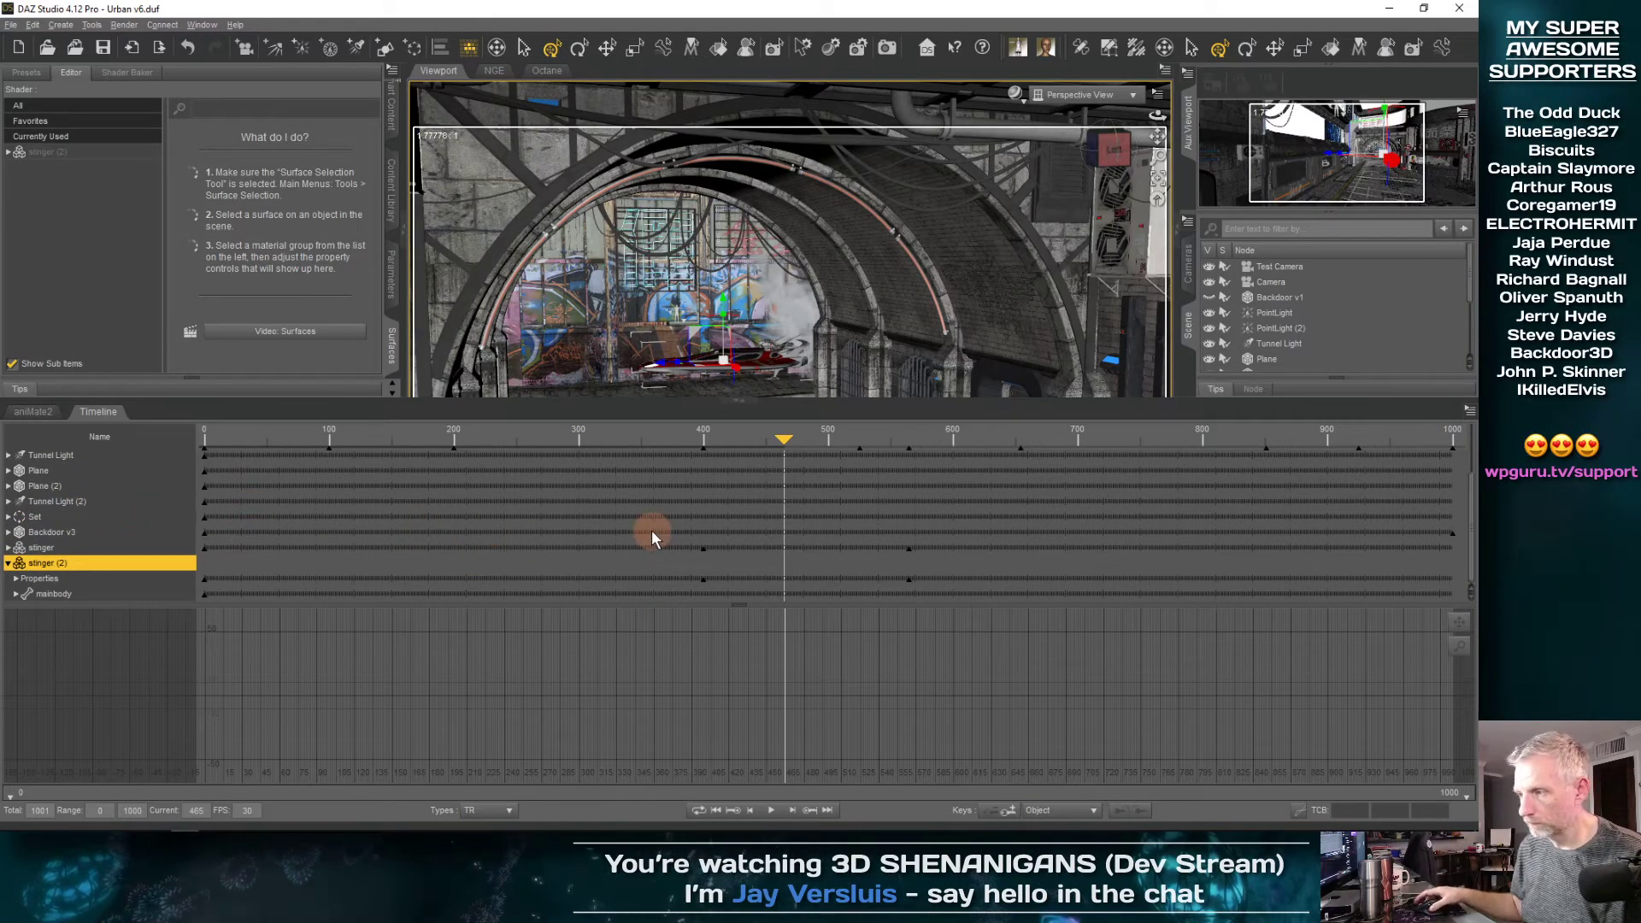
# Try to shift the stinger keyframes towards the end of the timeline, and undo the move
pyautogui.moveTo(783, 439); pyautogui.dragTo(731, 504)
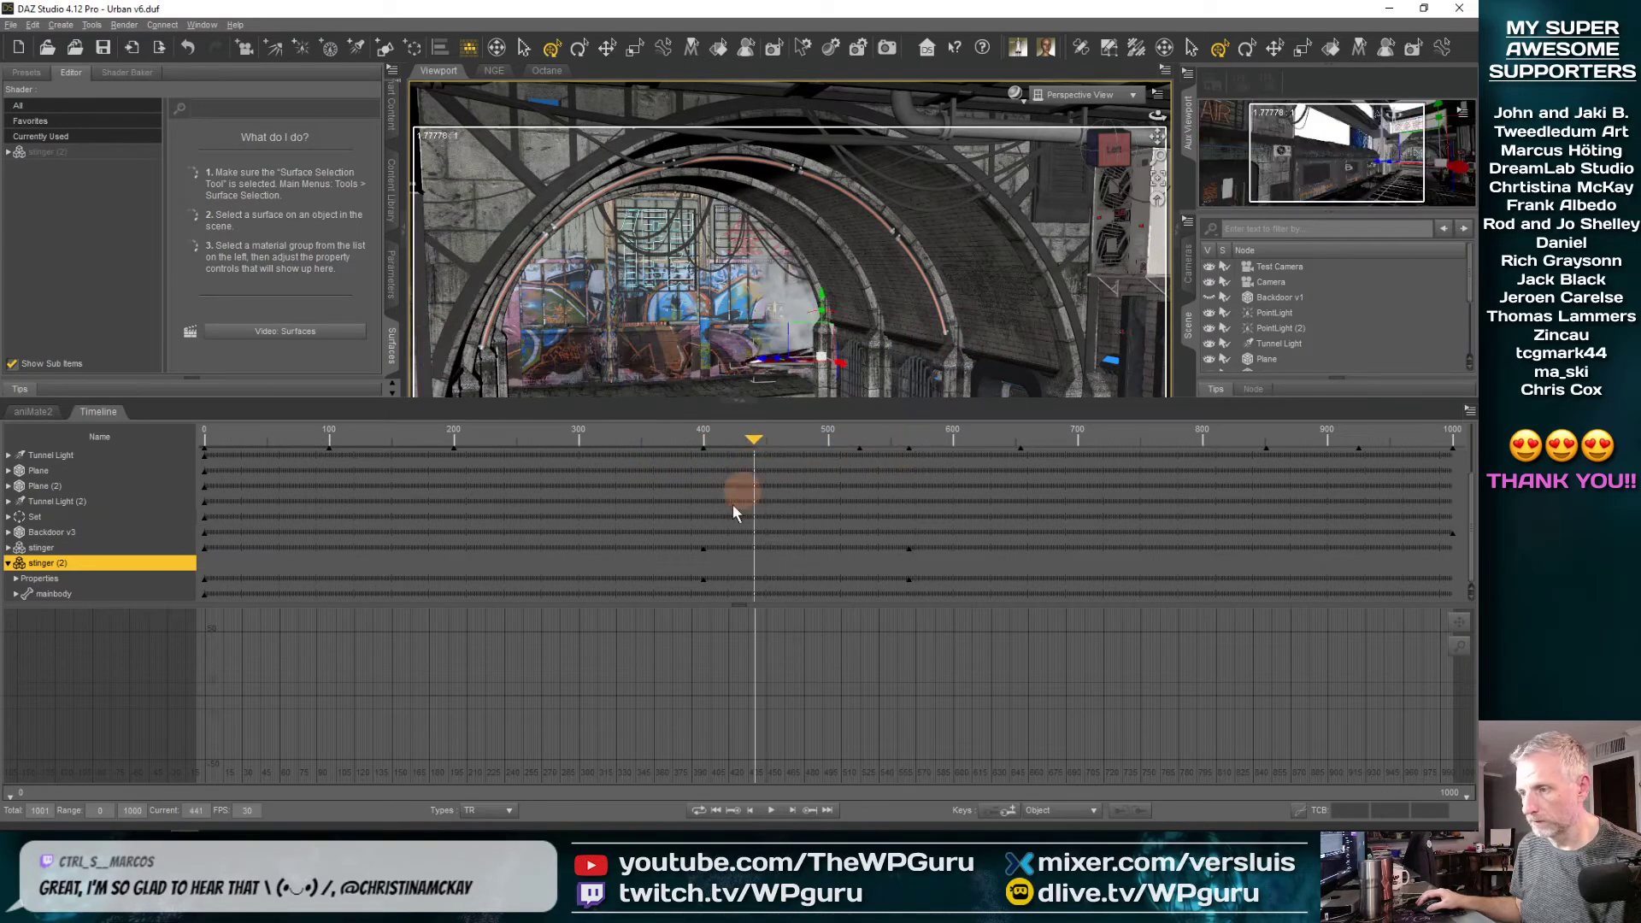
pyautogui.click(685, 535)
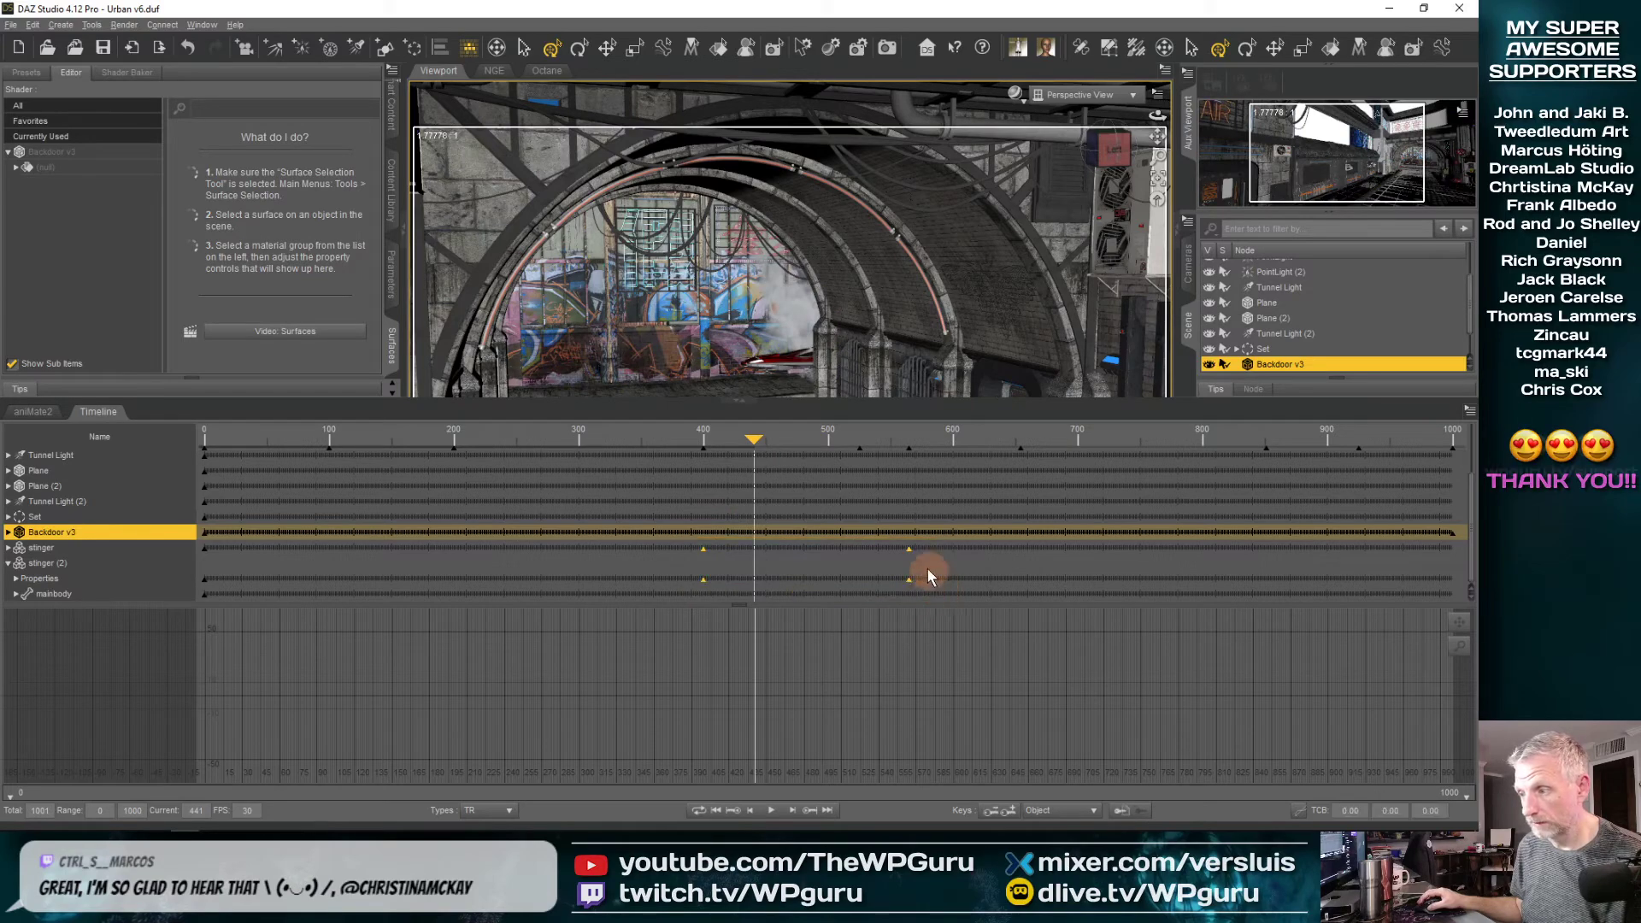
pyautogui.scroll(-2, 1351, 284)
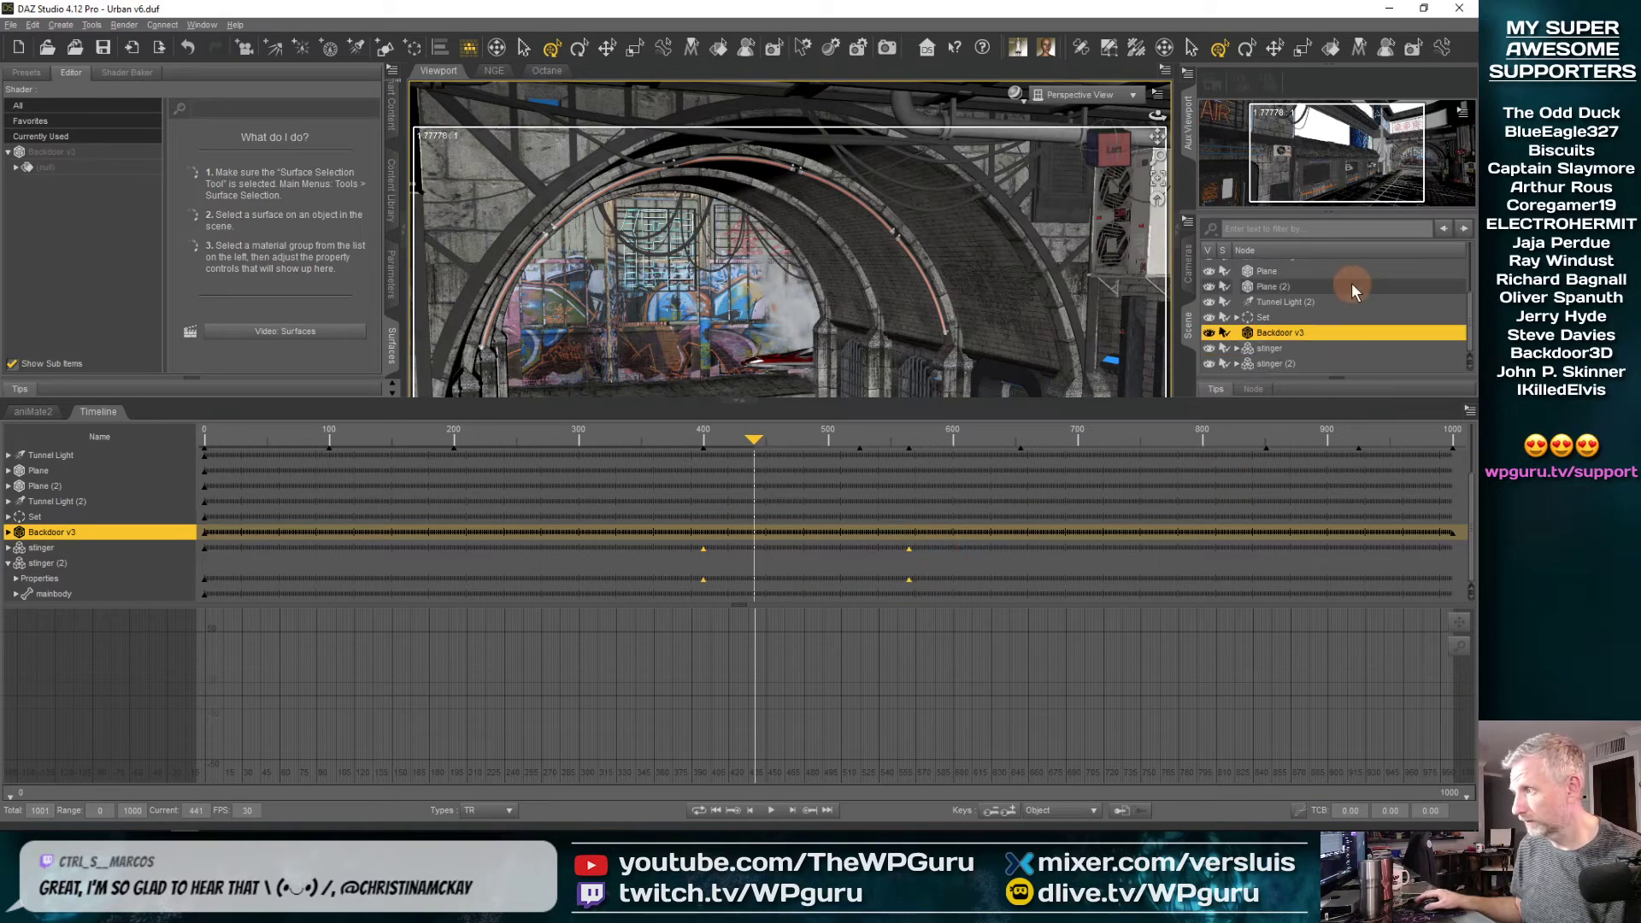
pyautogui.click(1273, 366)
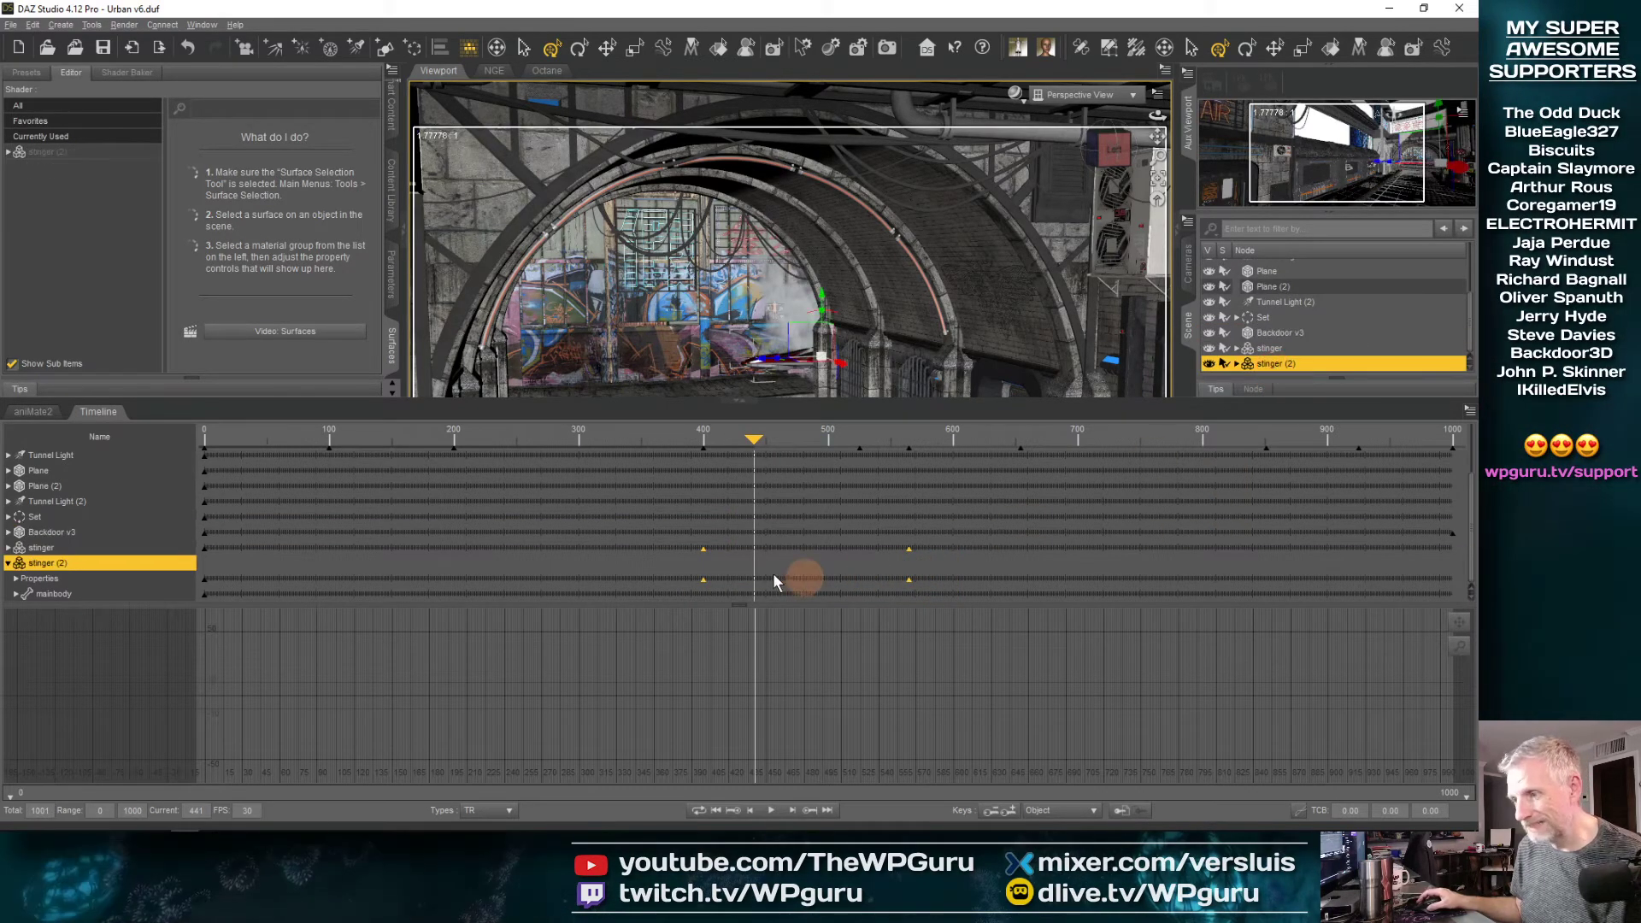
pyautogui.moveTo(702, 551); pyautogui.dragTo(735, 553)
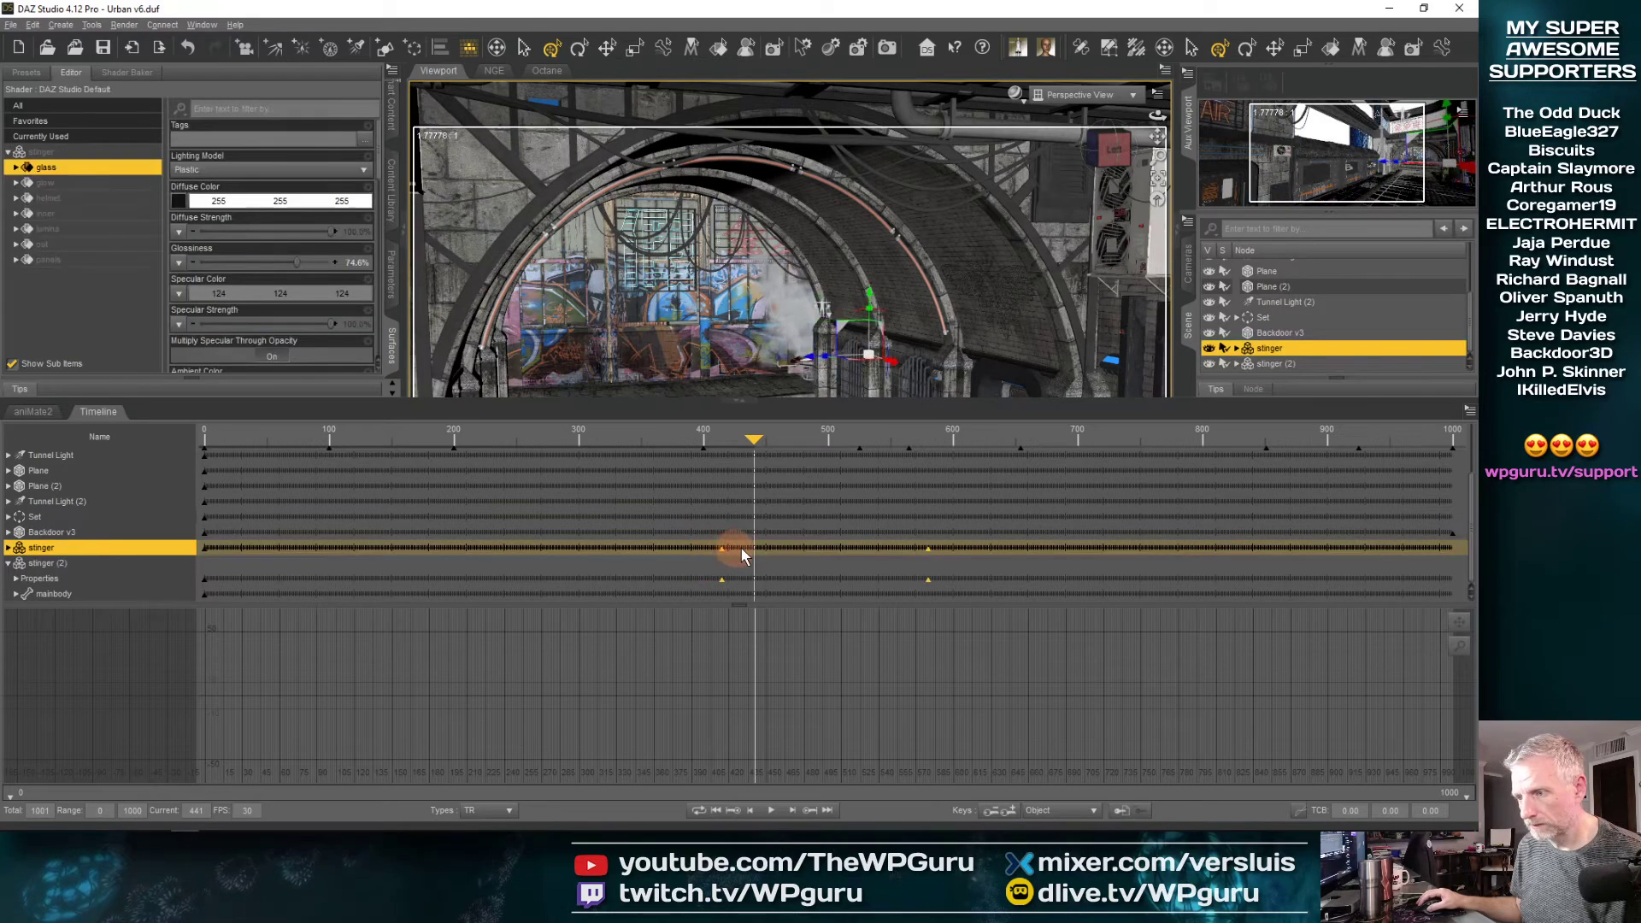
pyautogui.moveTo(889, 547); pyautogui.dragTo(920, 547)
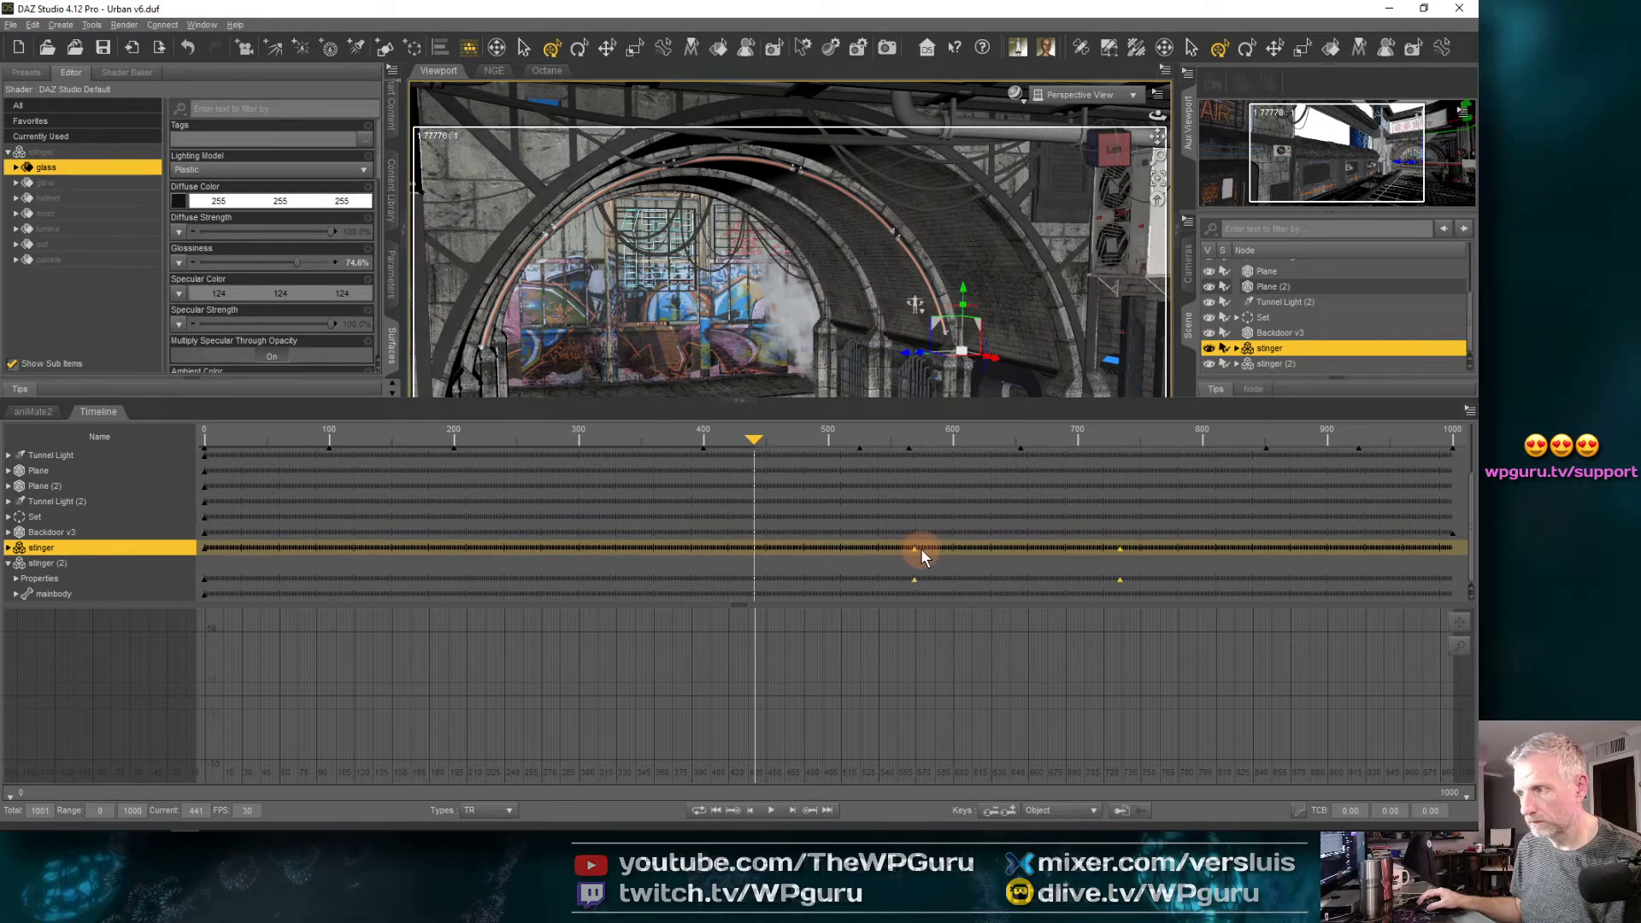
pyautogui.moveTo(711, 439); pyautogui.dragTo(766, 484)
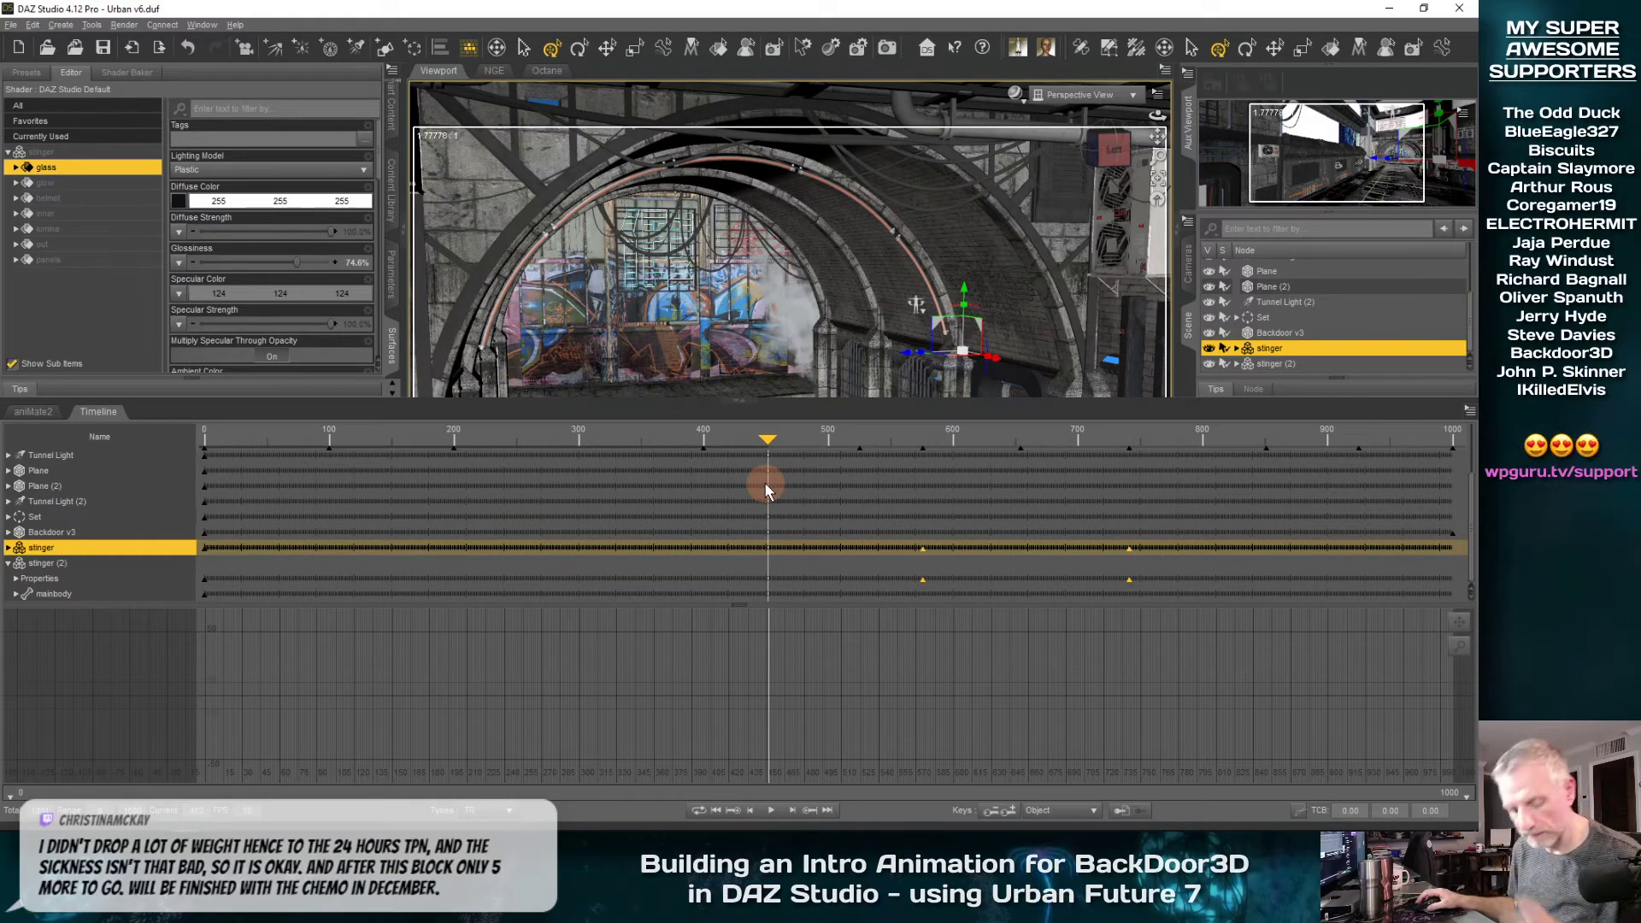
pyautogui.hotkey('ctrl', 'z')
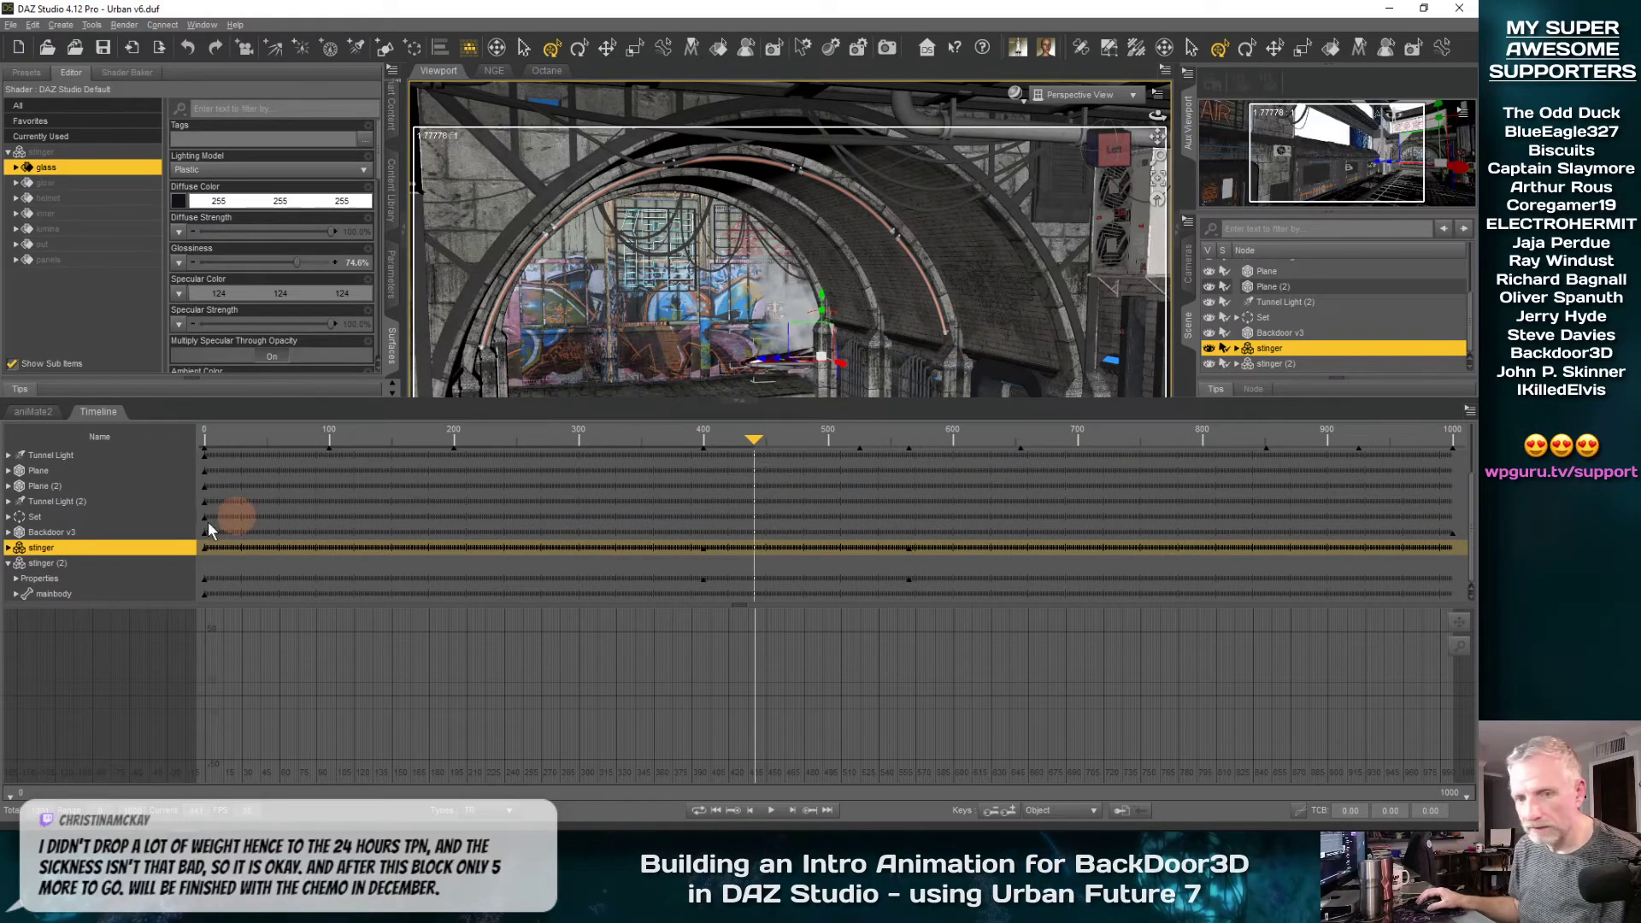
# Move the two fly-past keyframes of stinger (2) so its pass starts at about frame 519, and scrub through the result
pyautogui.click(60, 563)
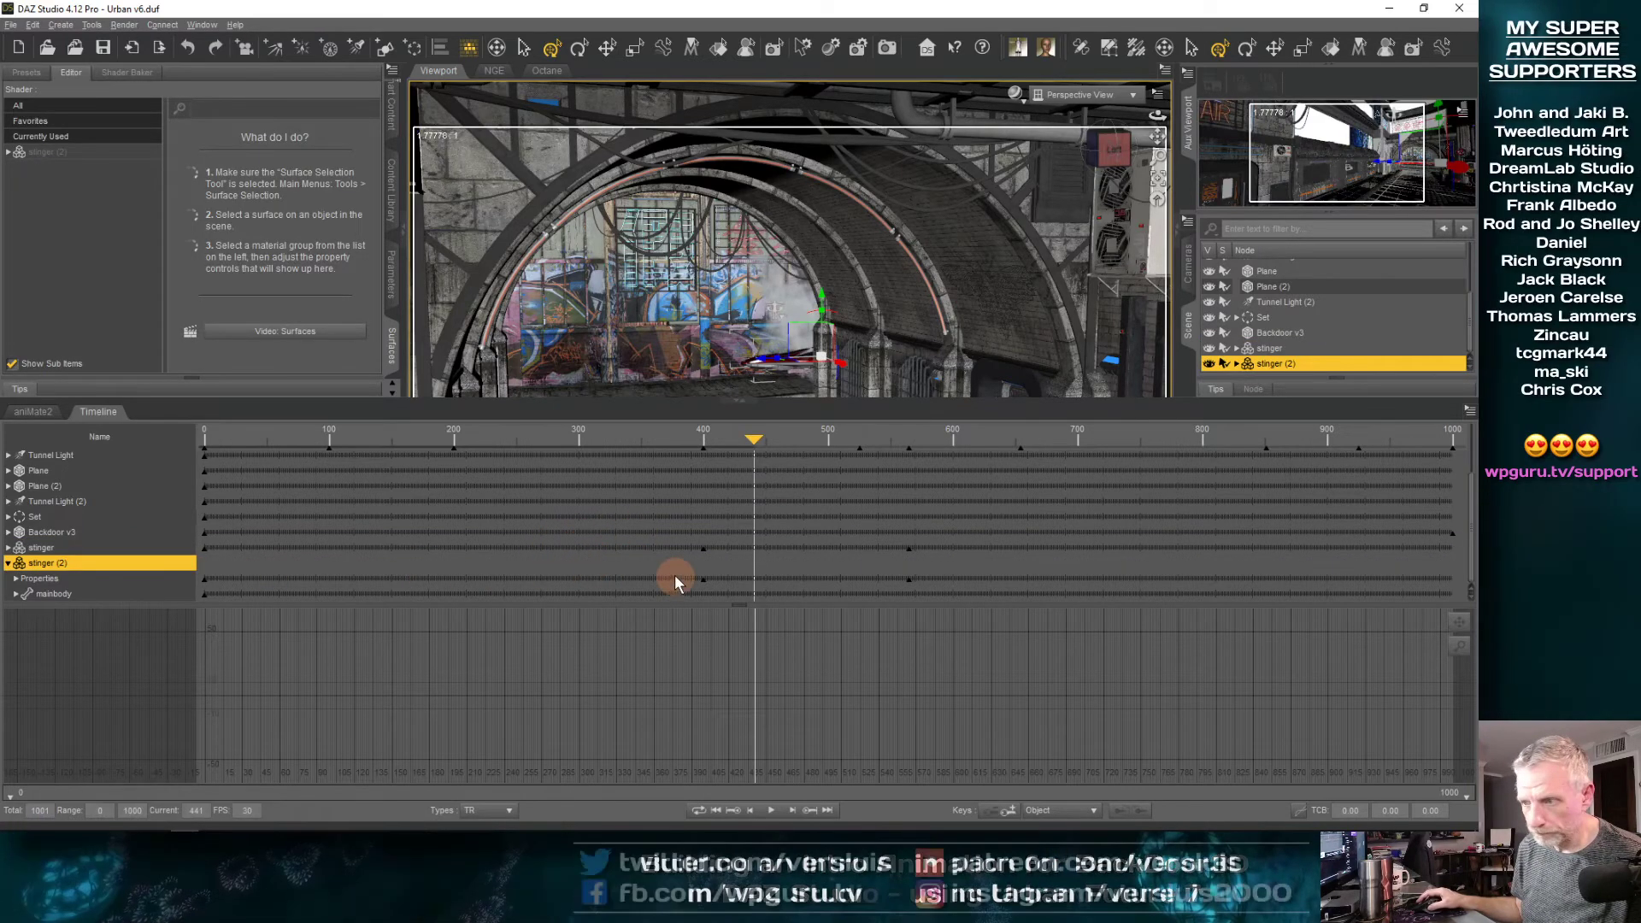
pyautogui.moveTo(673, 565); pyautogui.dragTo(999, 578)
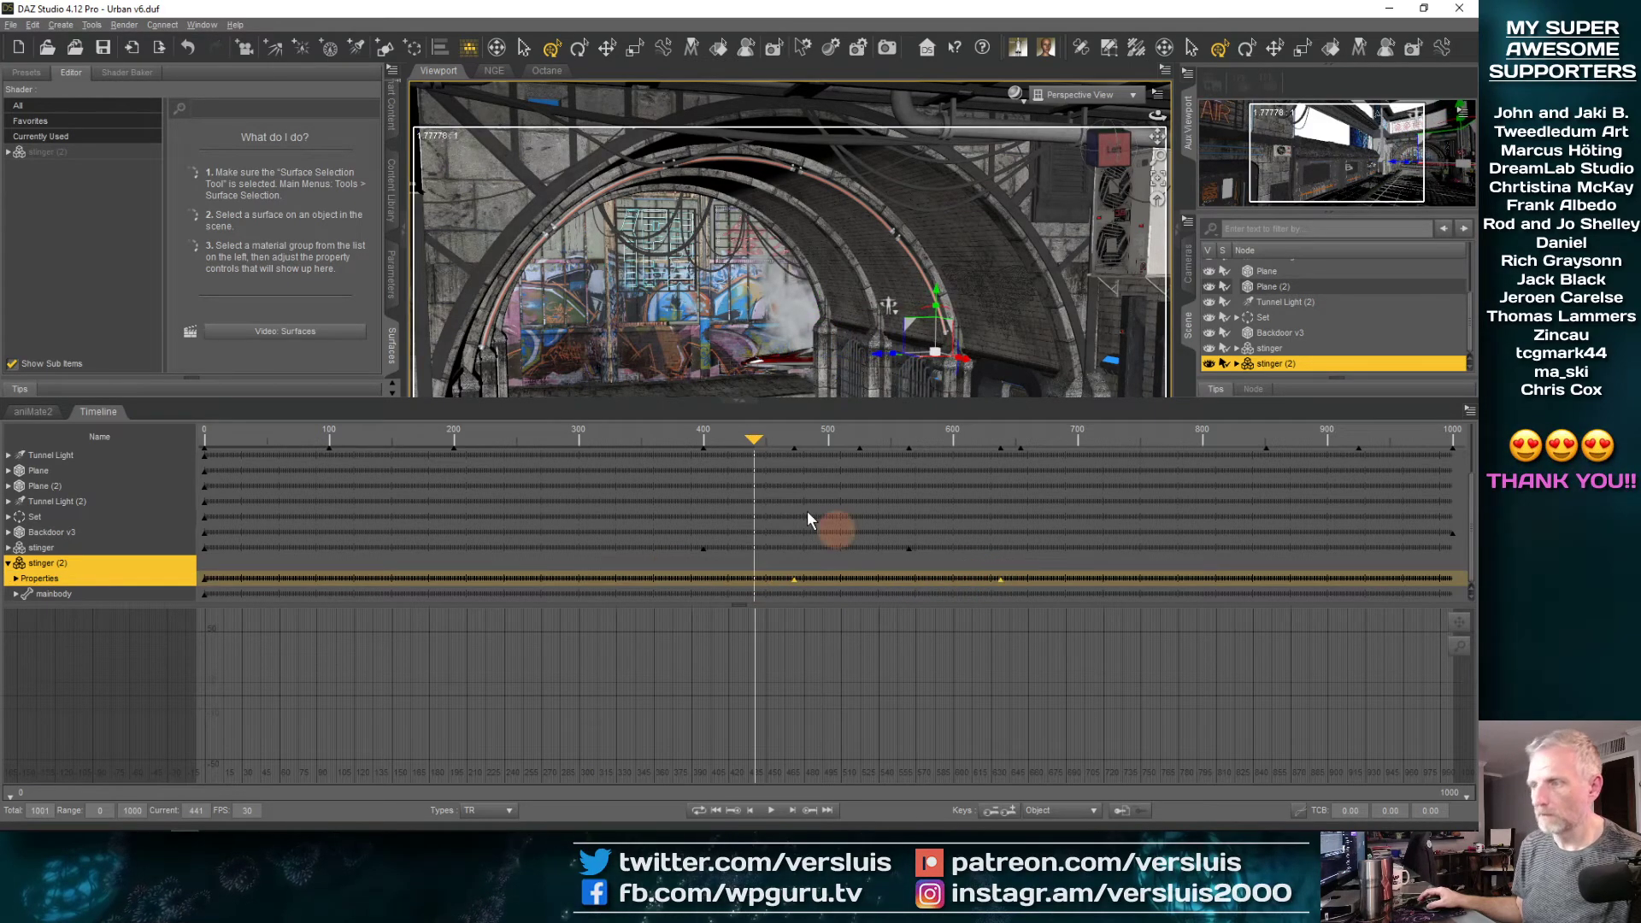
pyautogui.moveTo(754, 445); pyautogui.dragTo(852, 478)
pyautogui.moveTo(794, 578); pyautogui.dragTo(850, 577)
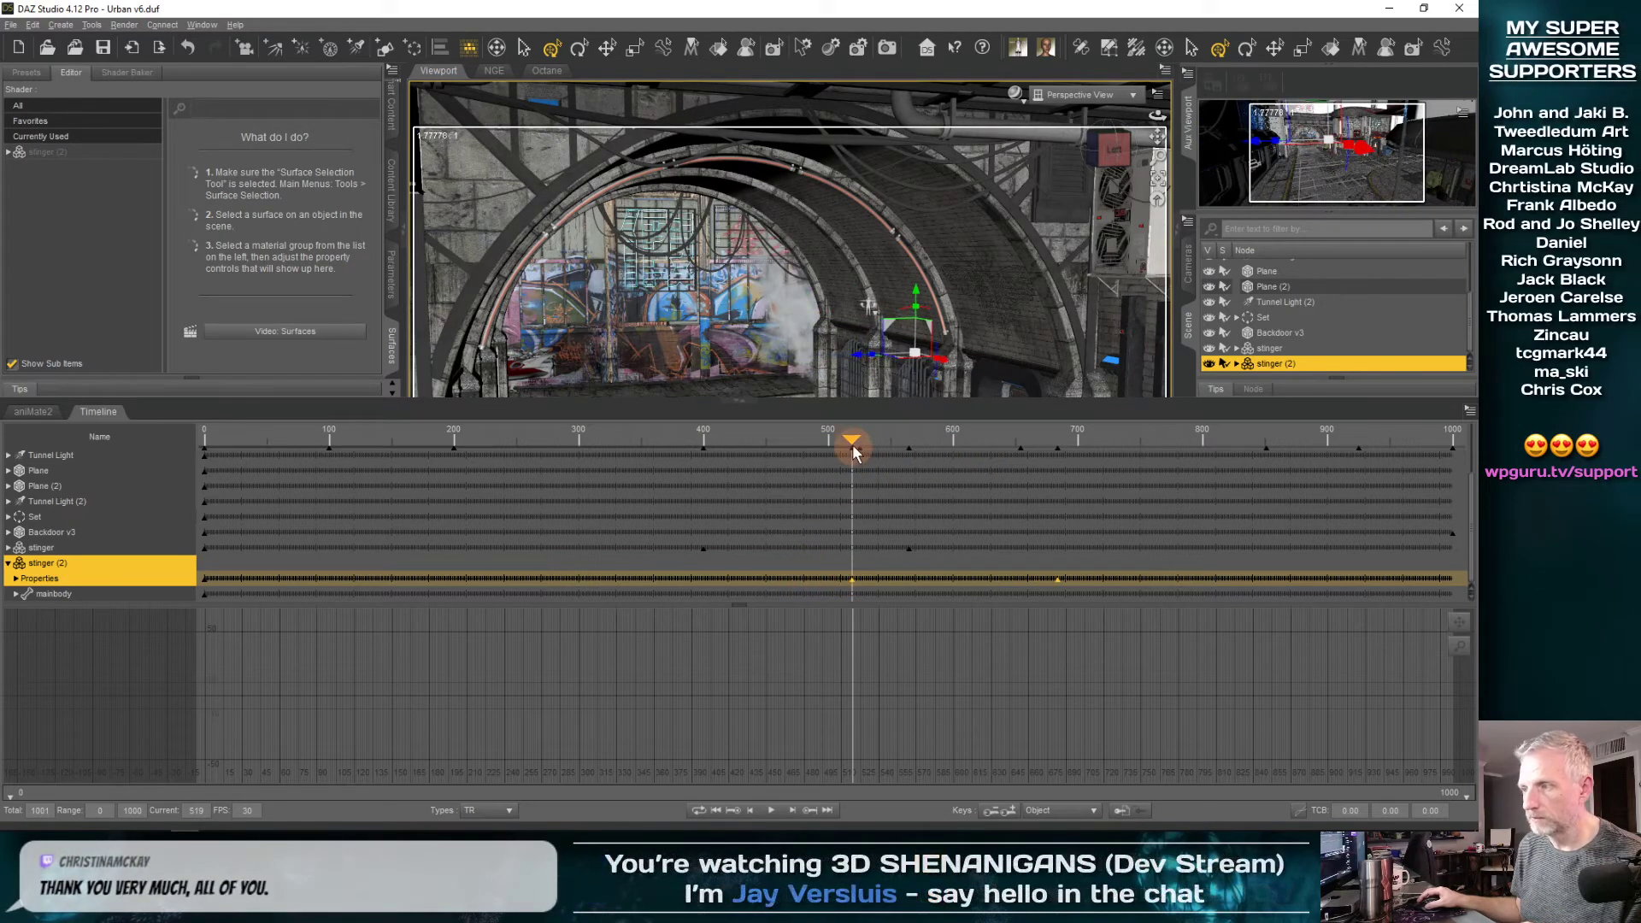
pyautogui.moveTo(812, 450); pyautogui.dragTo(930, 485)
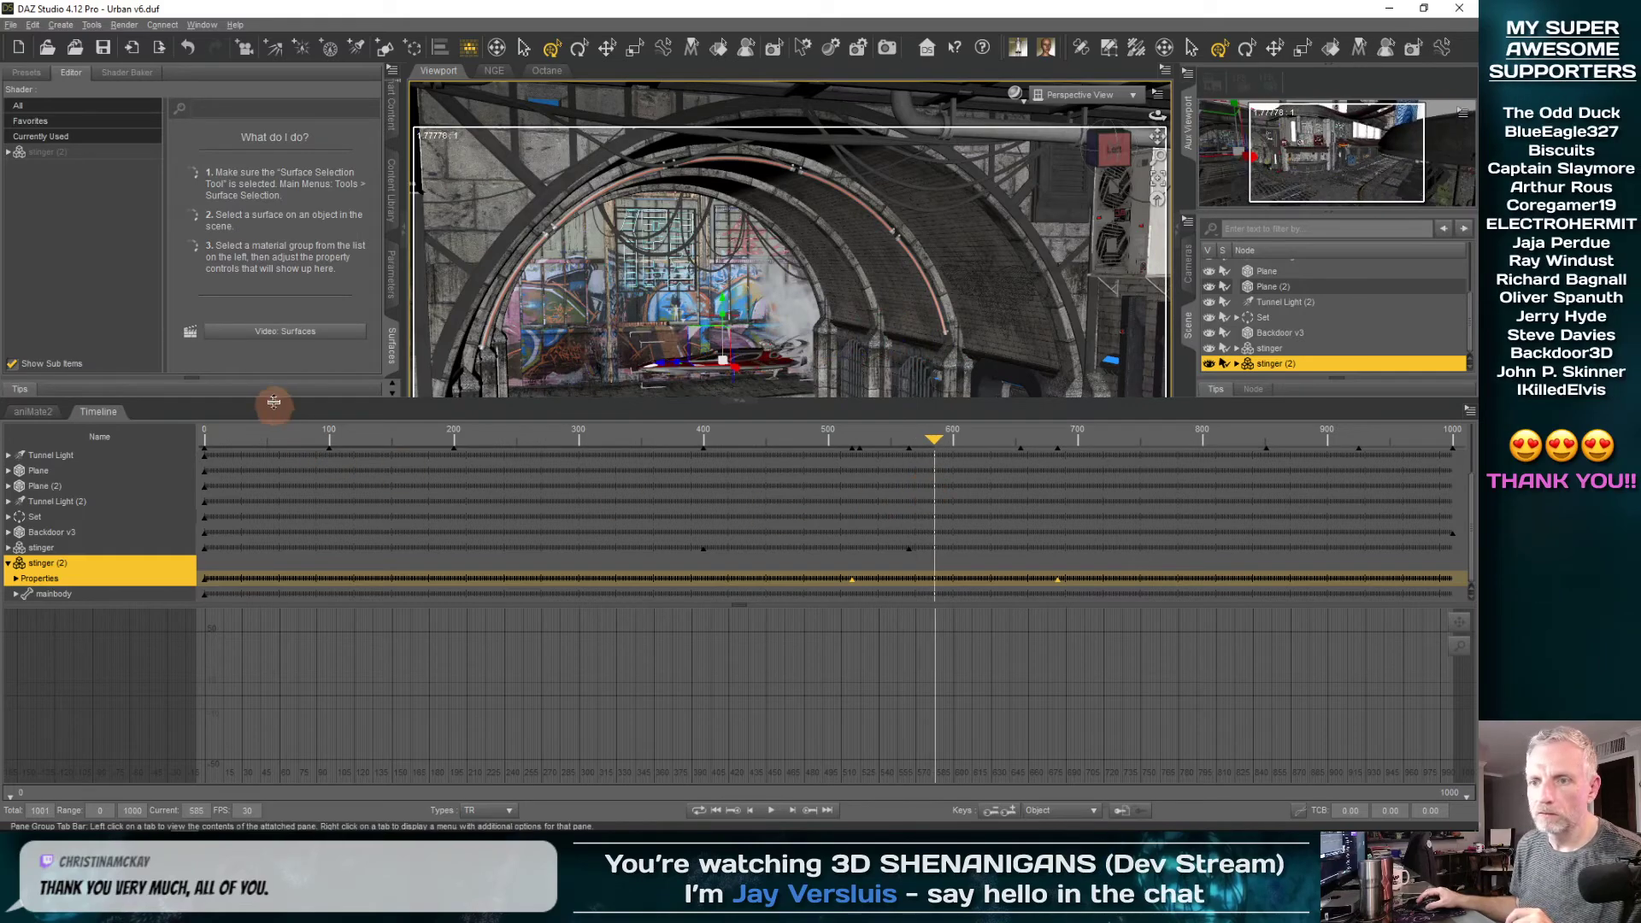
# Return to frame 0 with stinger (2) framed in the Perspective View, and hide the original stinger
pyautogui.moveTo(274, 399); pyautogui.dragTo(248, 560)
pyautogui.moveTo(940, 604); pyautogui.dragTo(132, 669)
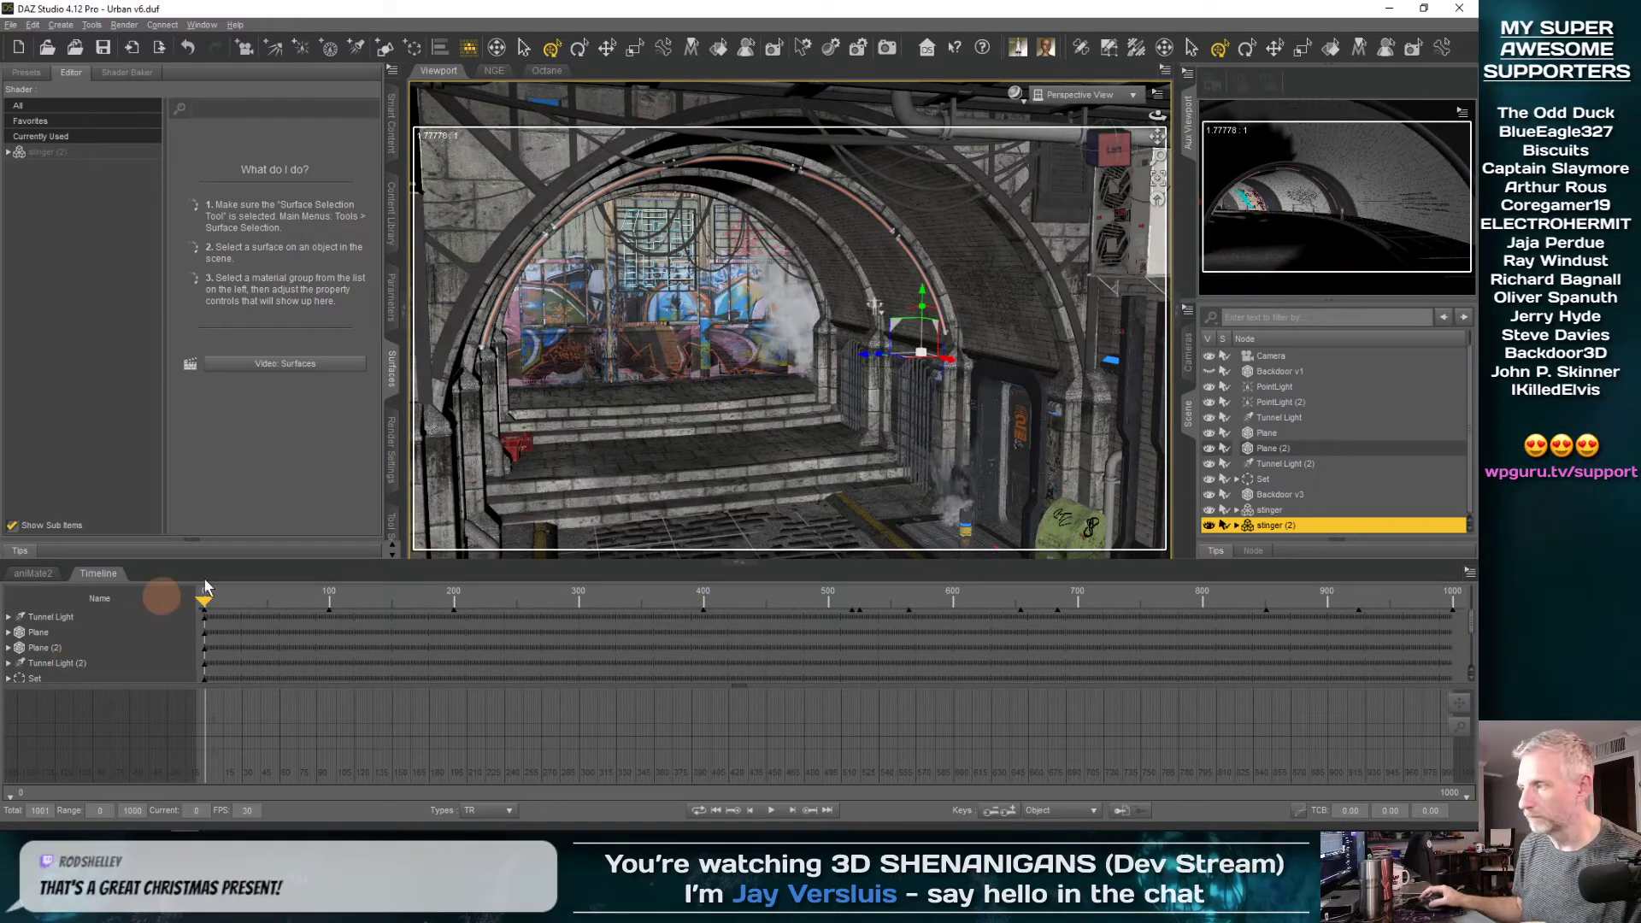
pyautogui.click(1155, 180)
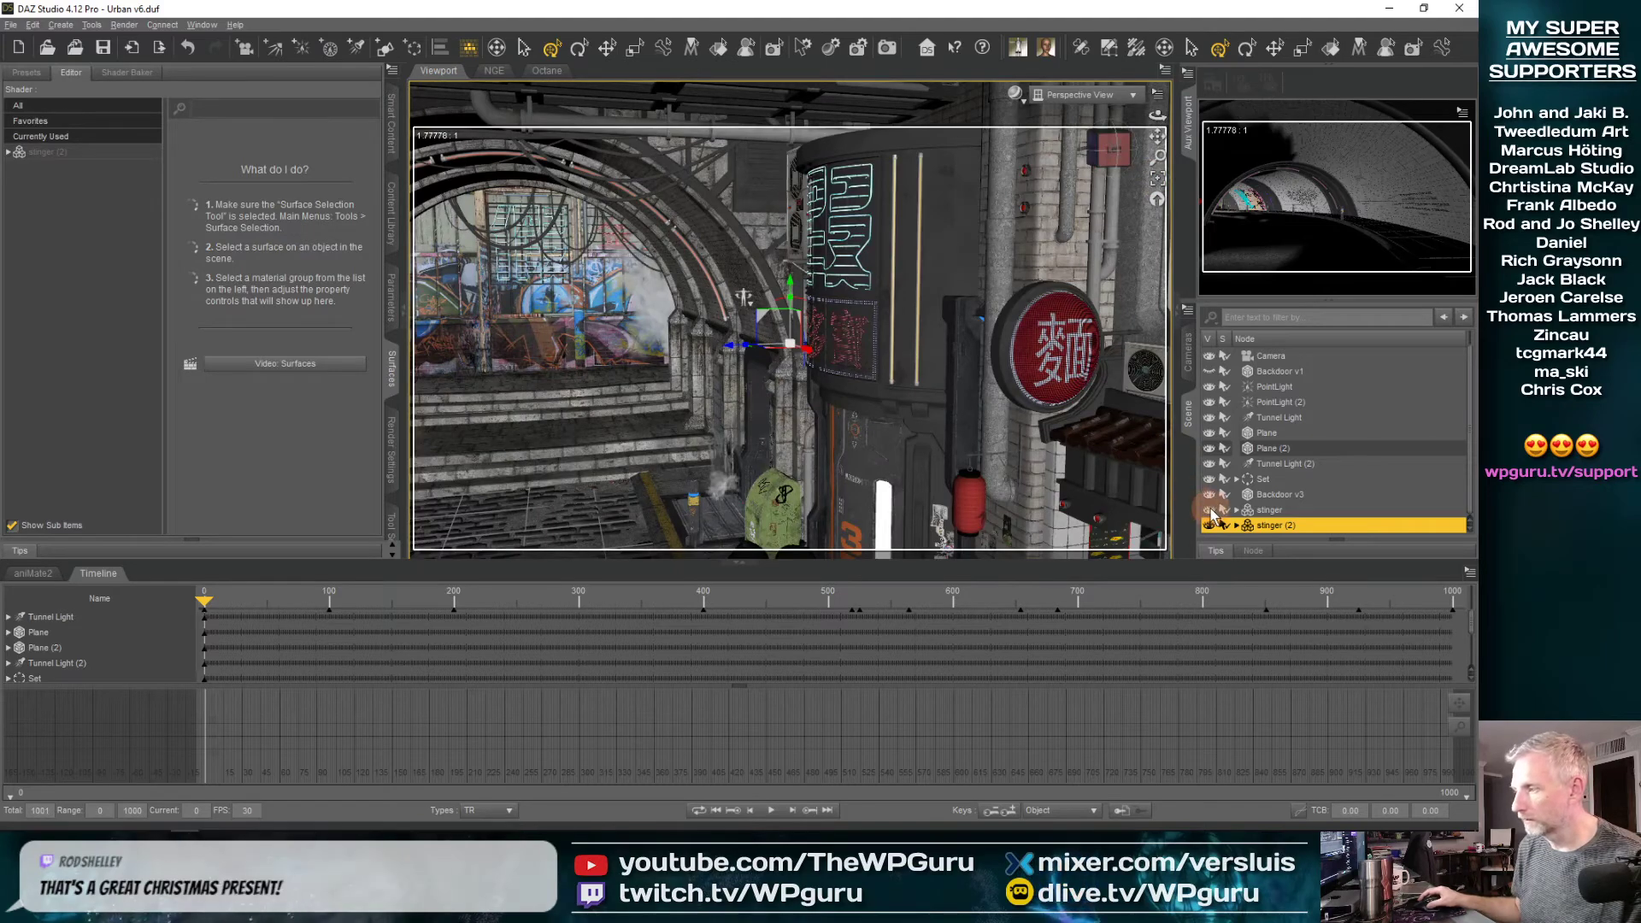
pyautogui.click(1209, 509)
# View the stinger from above beside the graffiti wall, collapse the Set group in the scene hierarchy and select stinger (2)
pyautogui.click(611, 437)
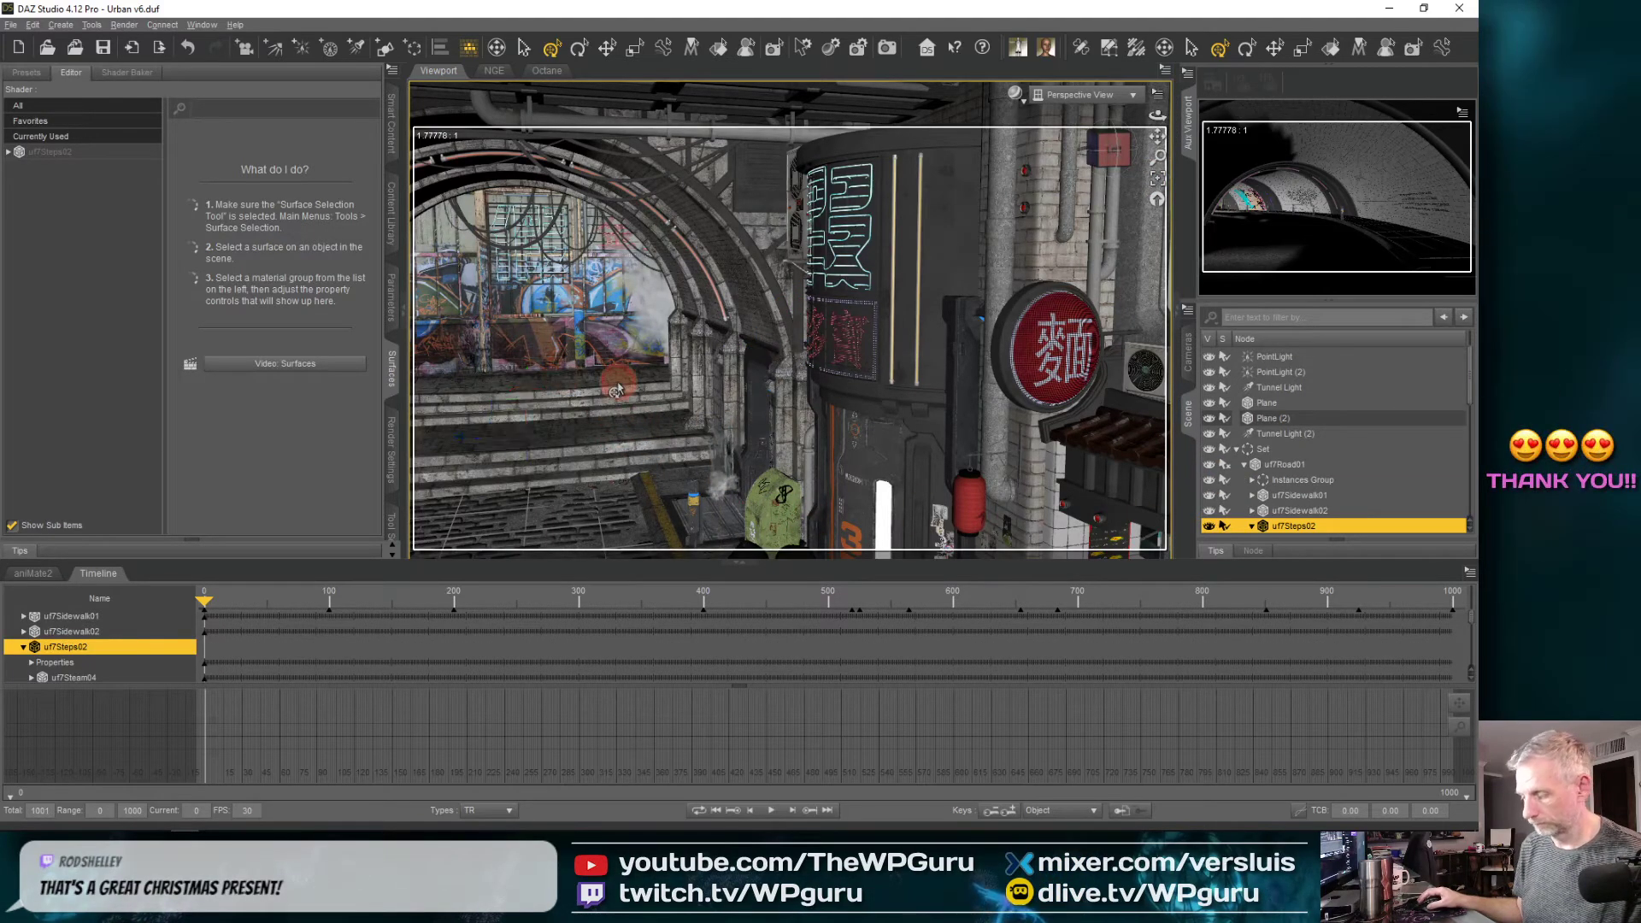
pyautogui.moveTo(617, 386); pyautogui.dragTo(592, 410, button='middle')
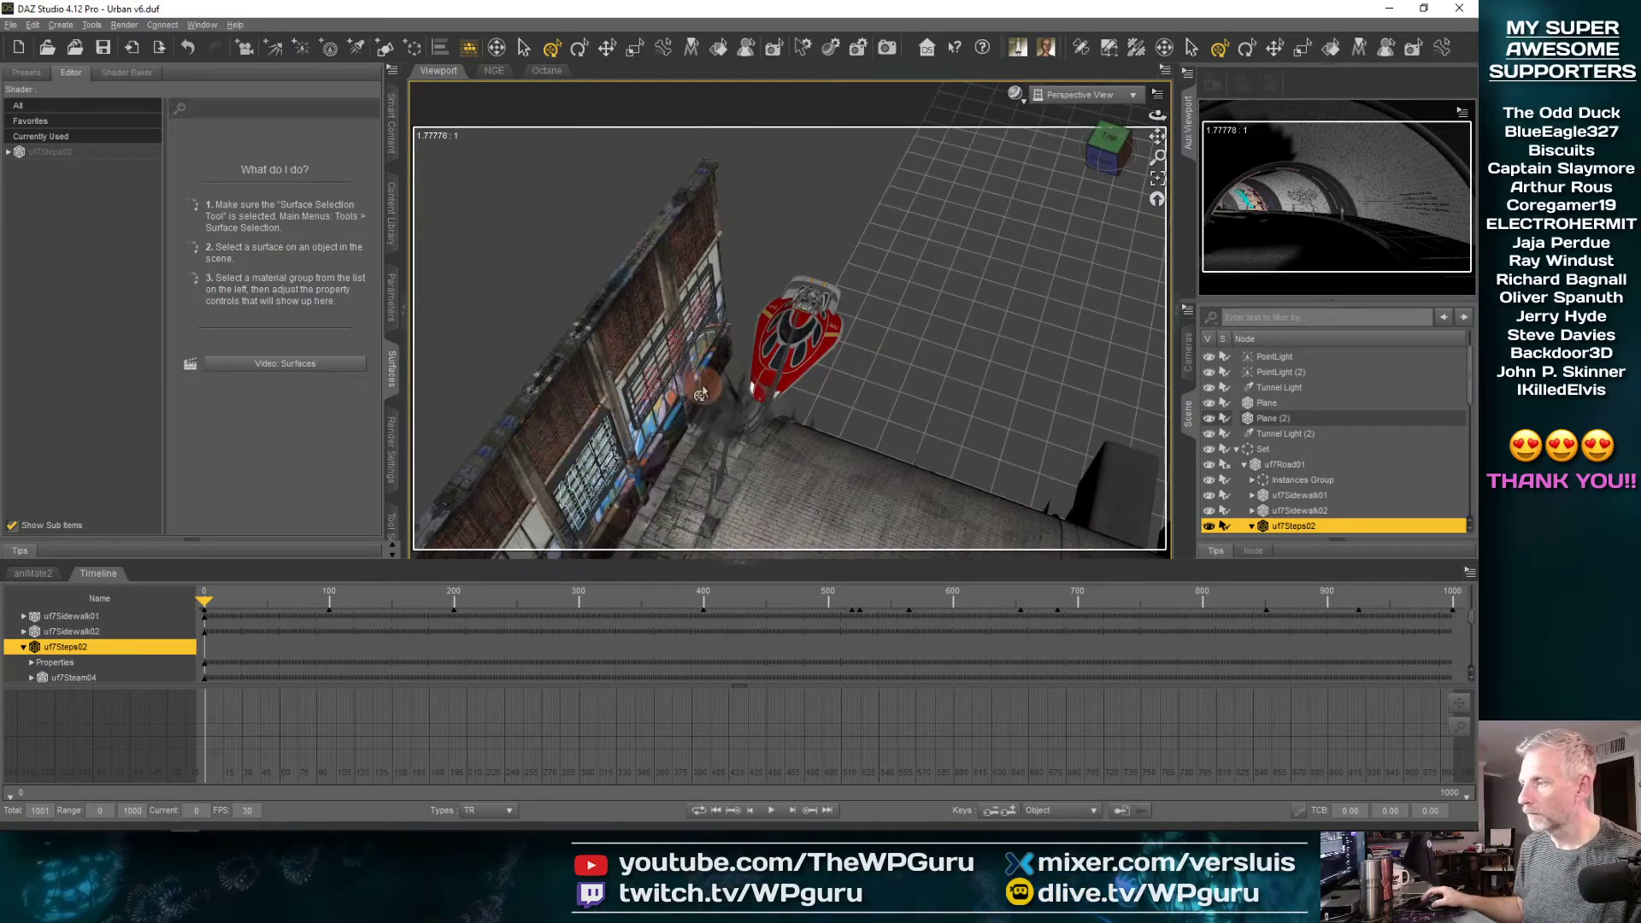
pyautogui.moveTo(774, 393); pyautogui.dragTo(791, 395, button='middle')
pyautogui.scroll(1, 1284, 402)
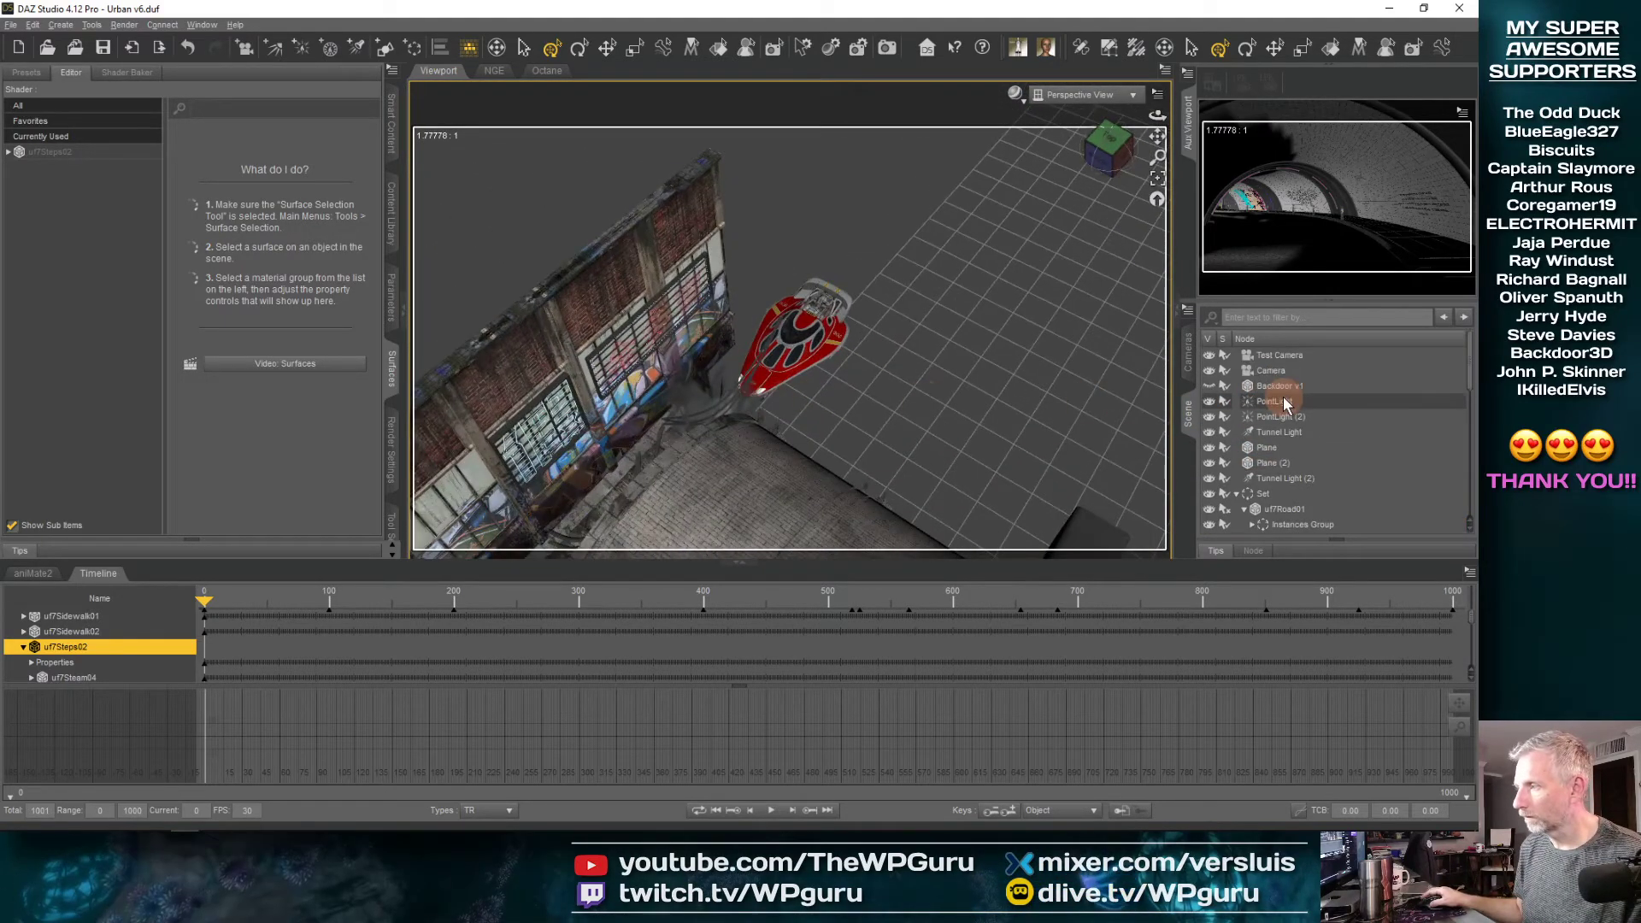
pyautogui.click(1237, 494)
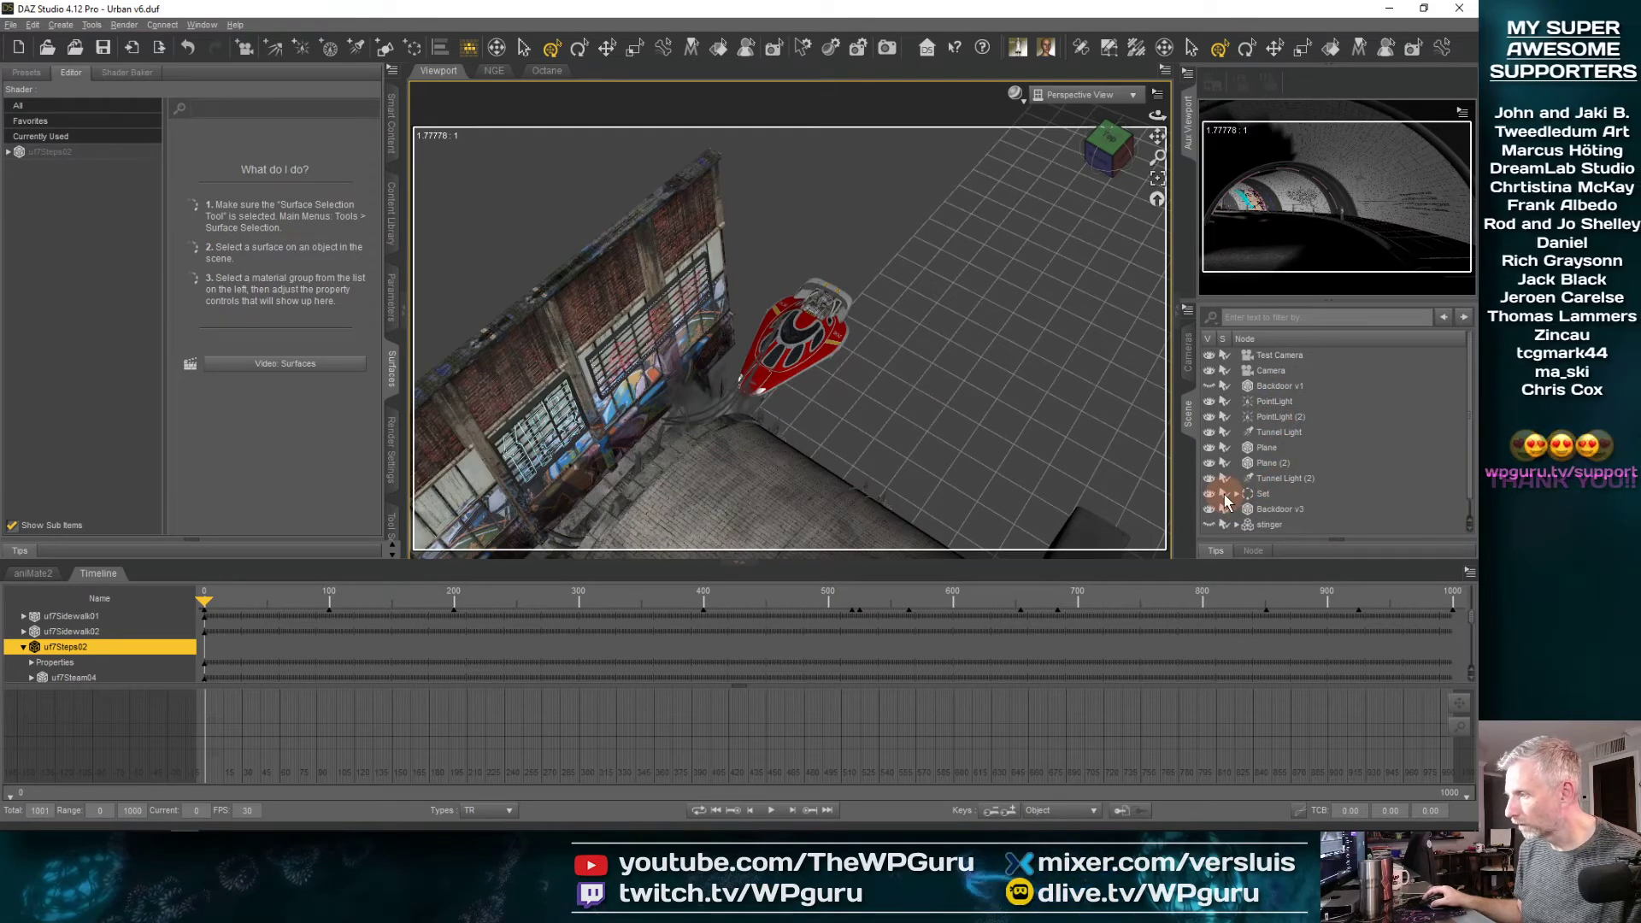
pyautogui.scroll(-1, 1291, 464)
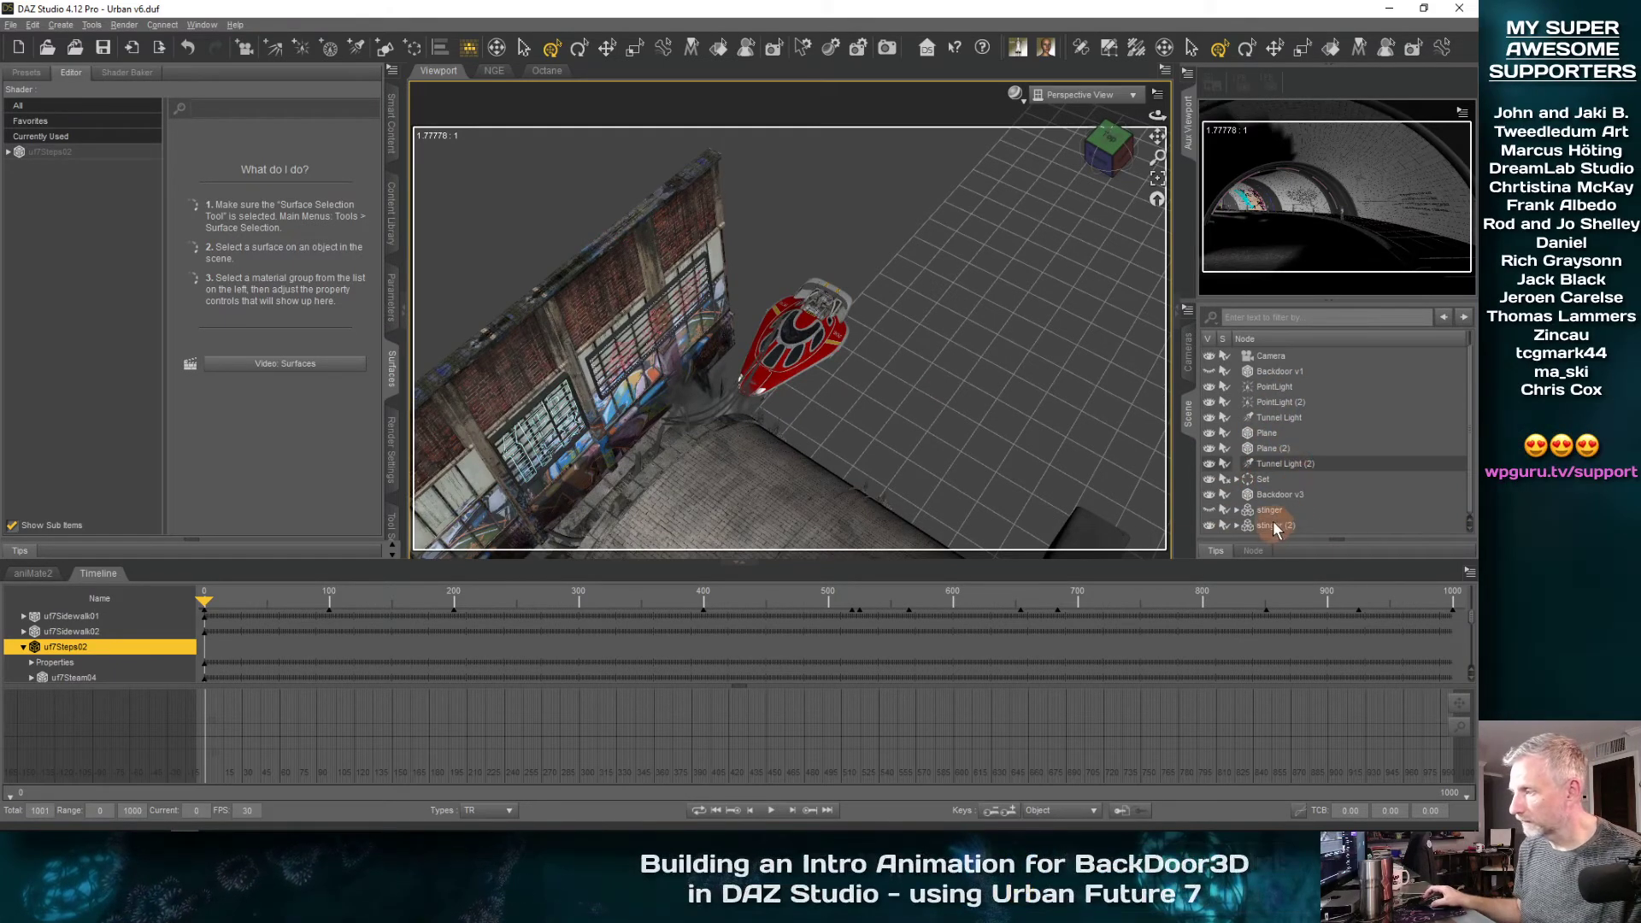
pyautogui.click(1271, 511)
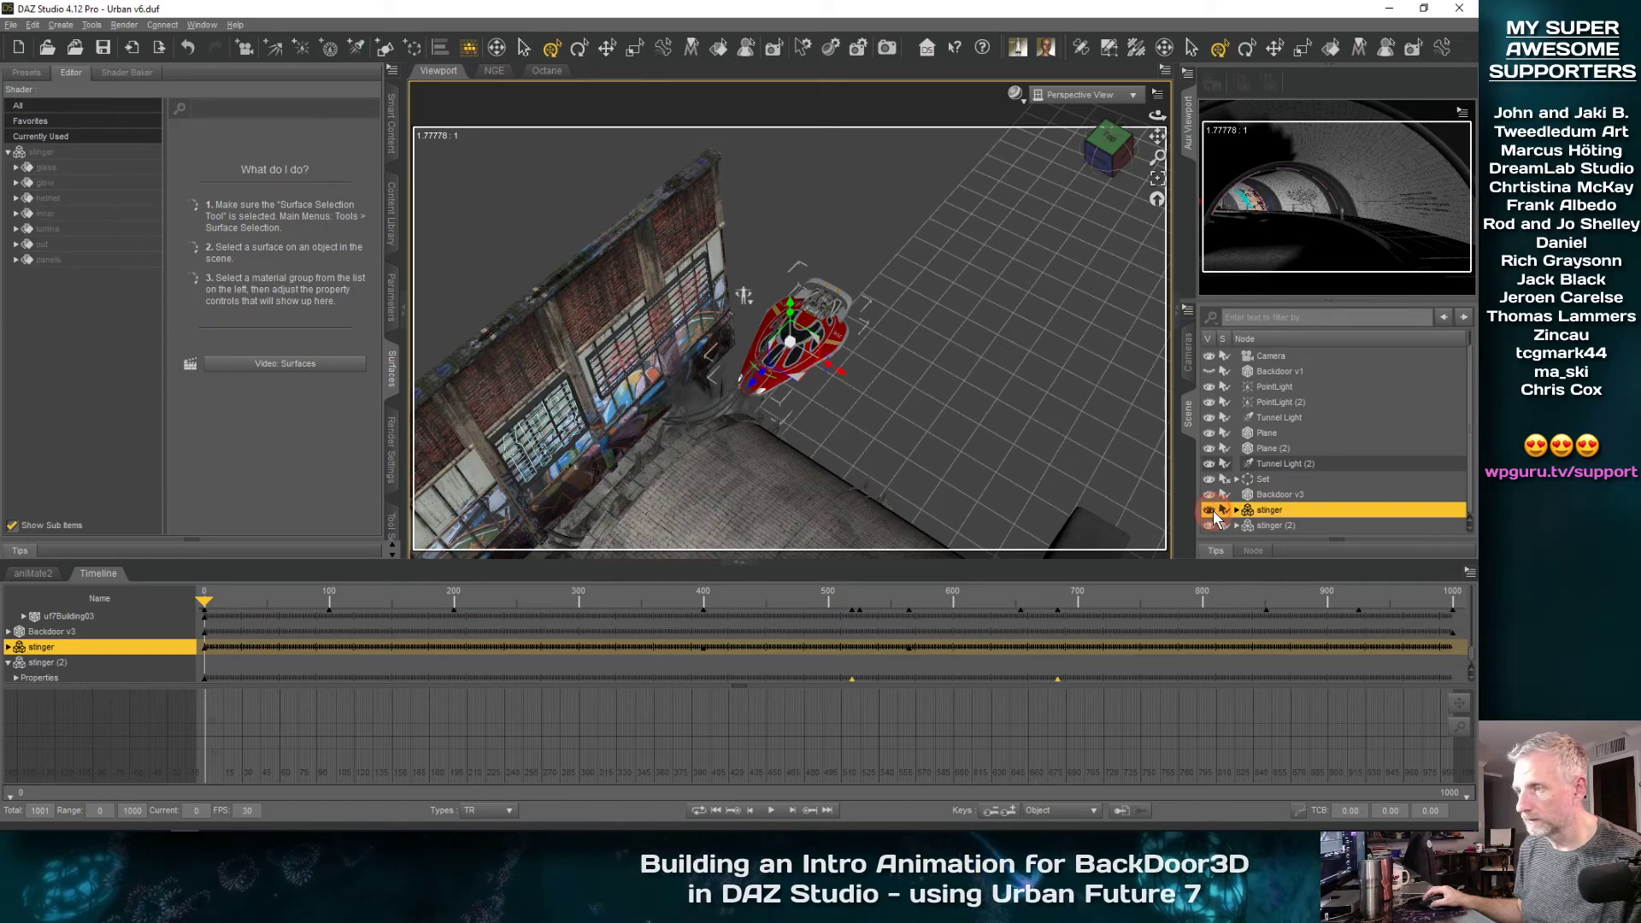
pyautogui.click(1274, 526)
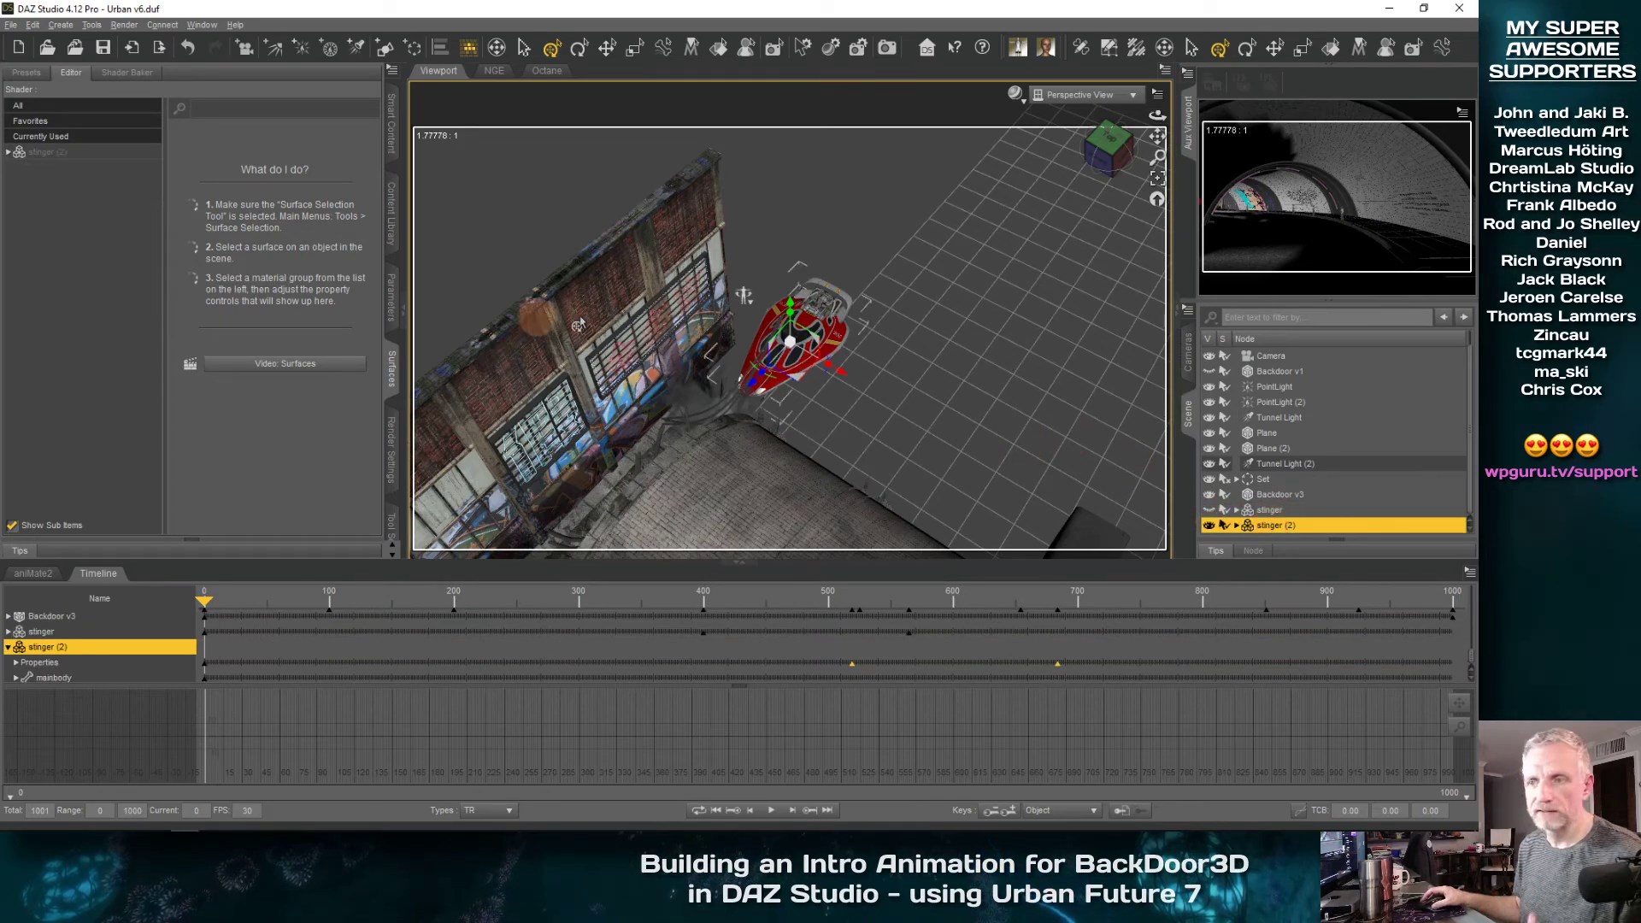
# Apply the Mat Dark material preset to stinger (2) and make the original stinger visible again
pyautogui.scroll(8, 872, 325)
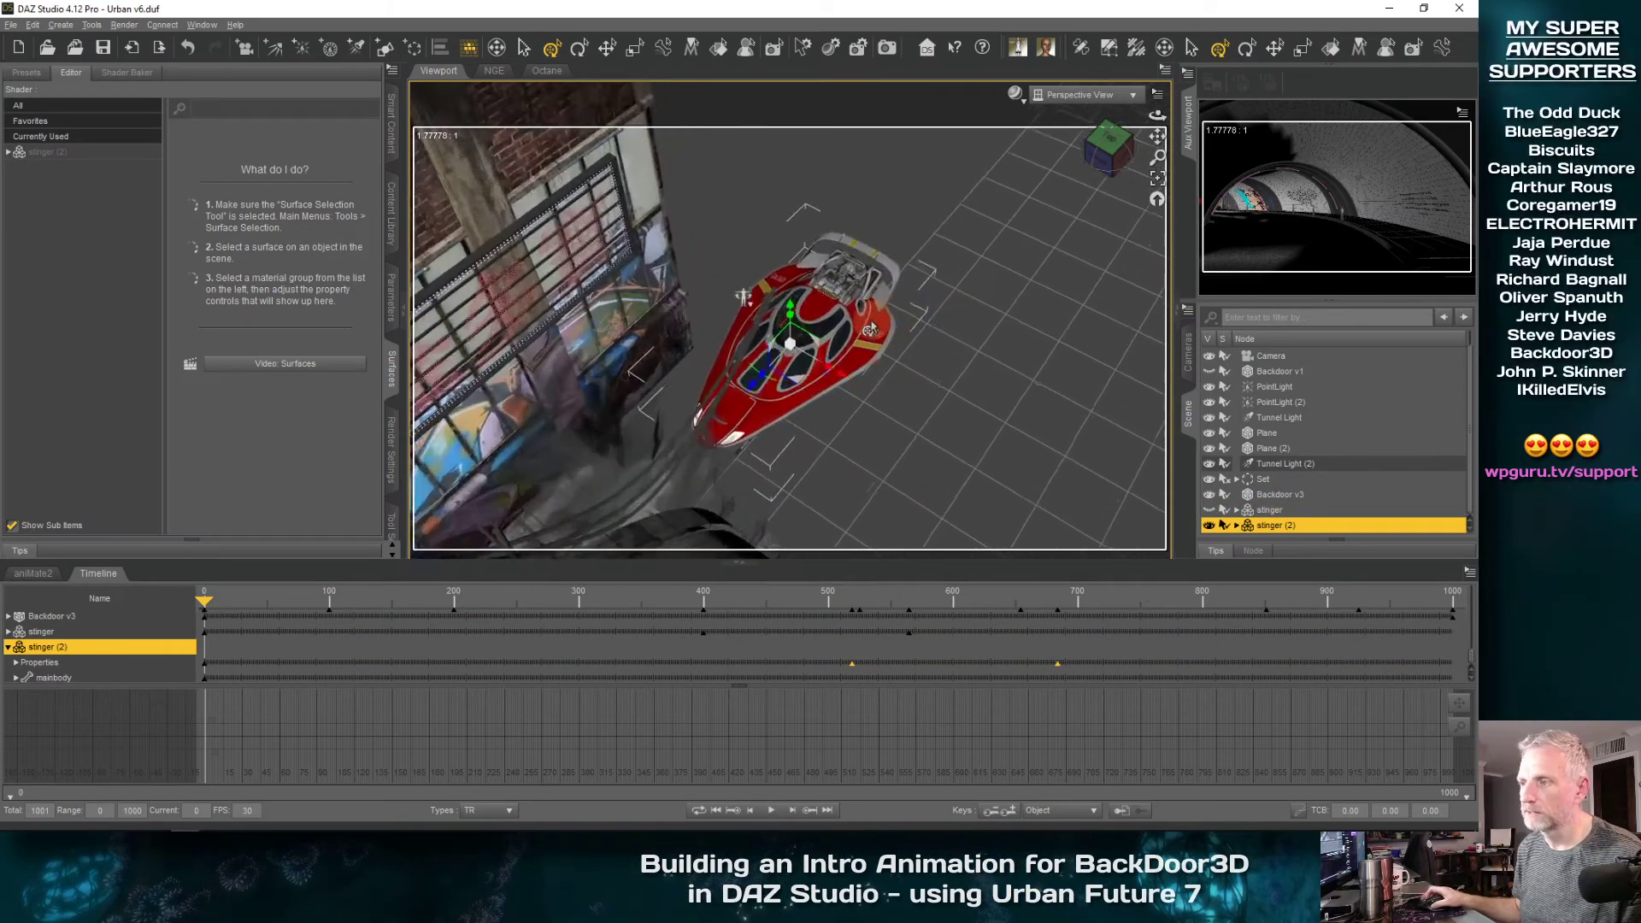
pyautogui.scroll(5, 872, 324)
pyautogui.click(94, 165)
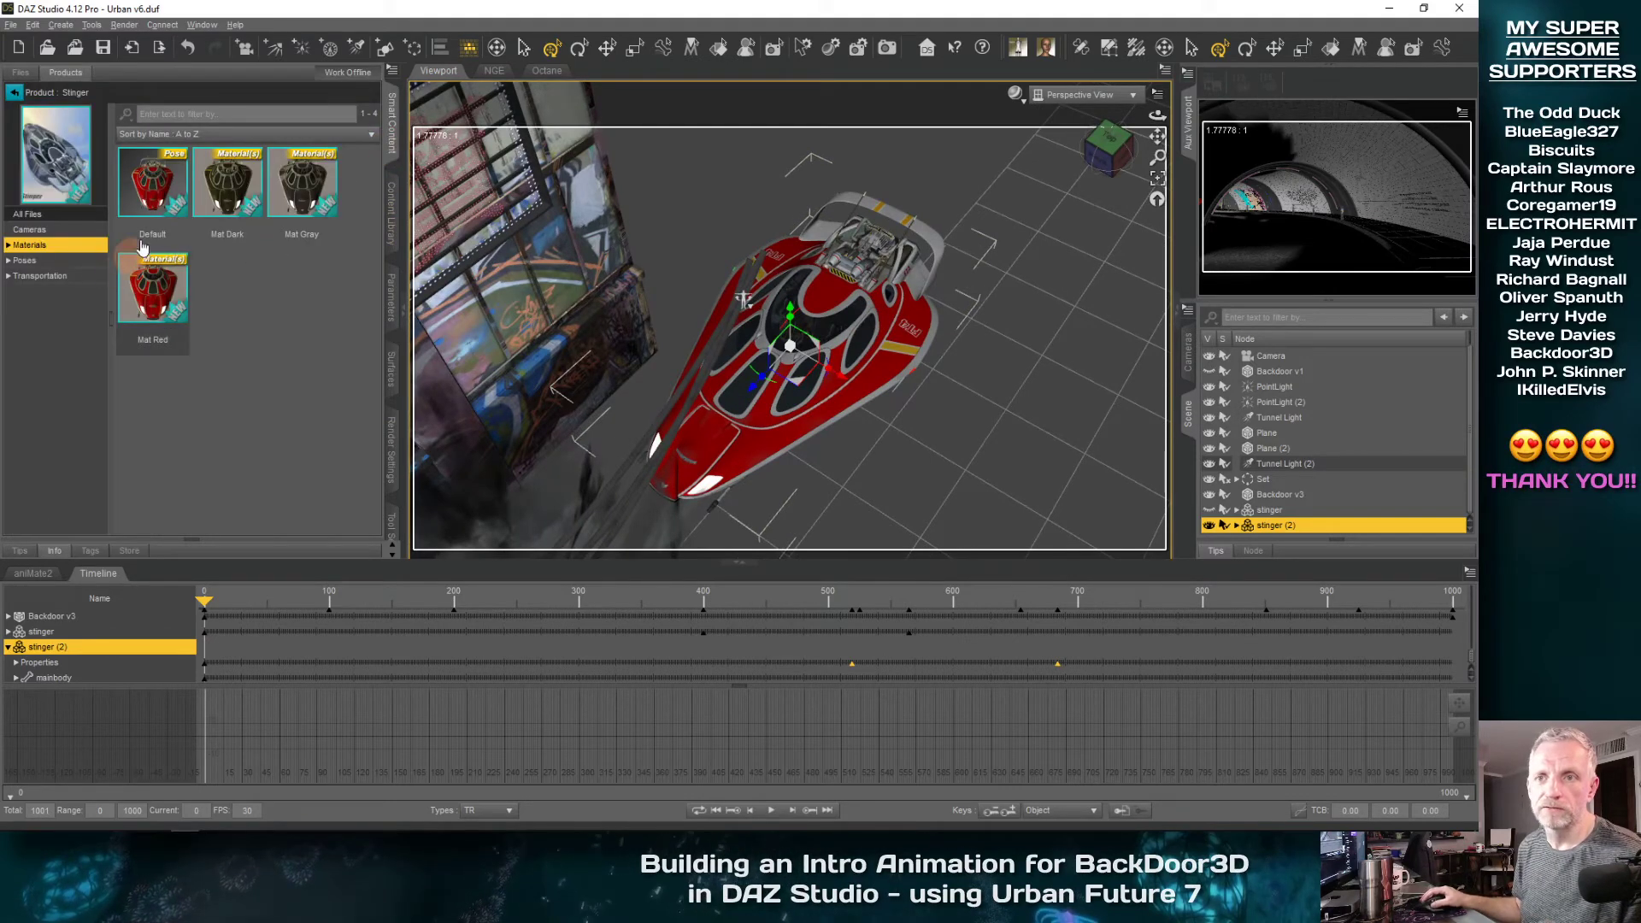
pyautogui.doubleClick(234, 188)
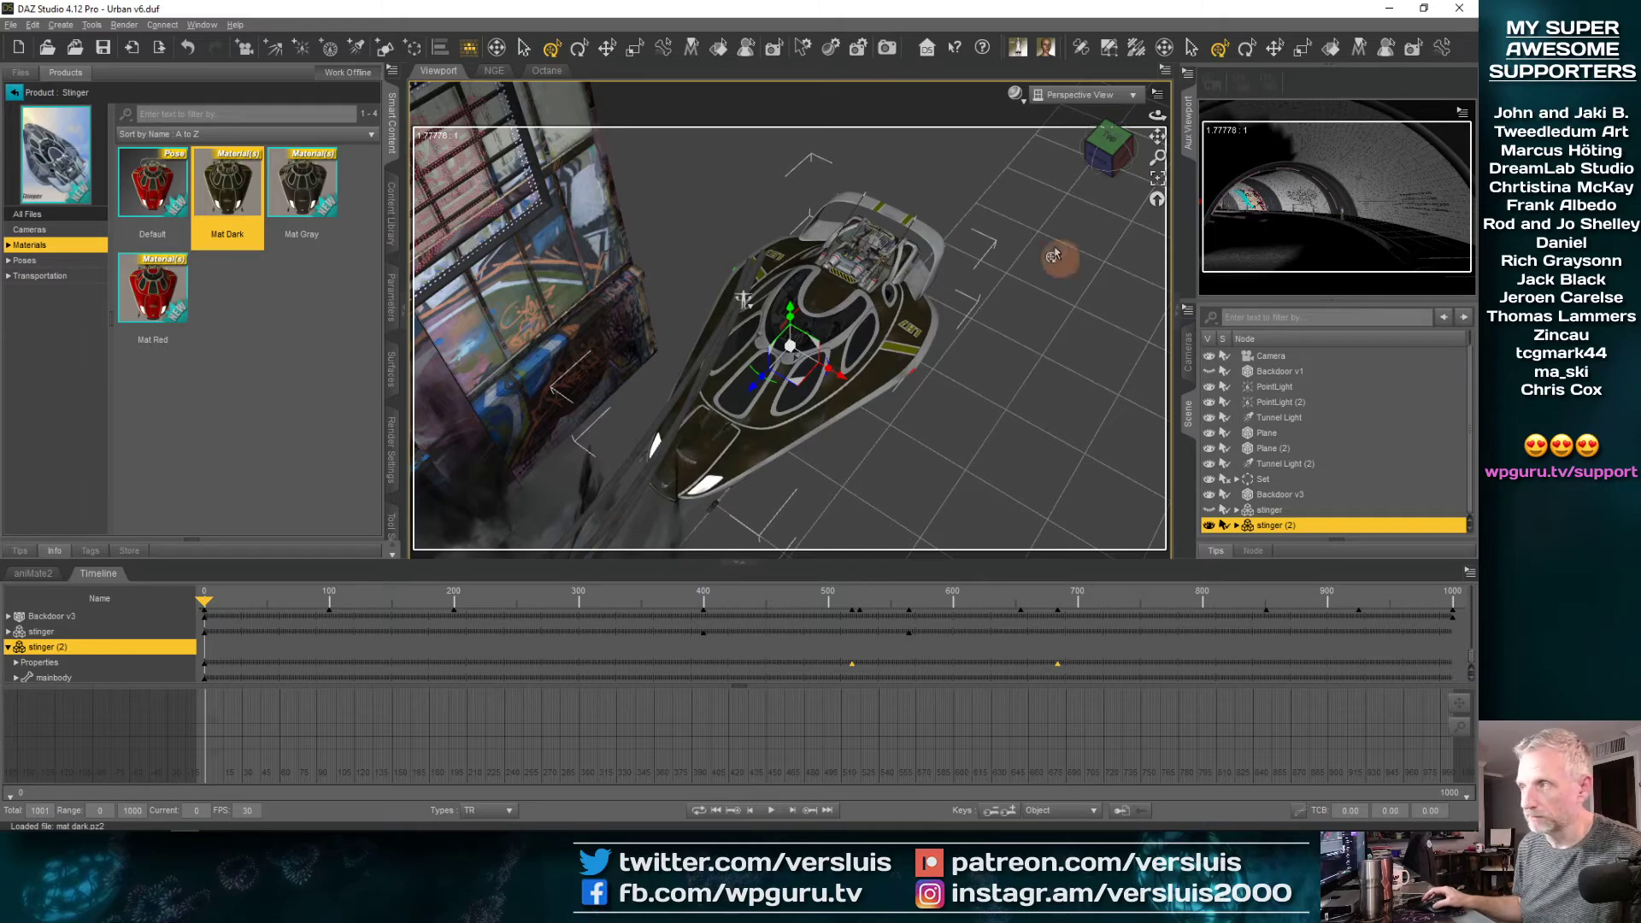
pyautogui.click(1132, 95)
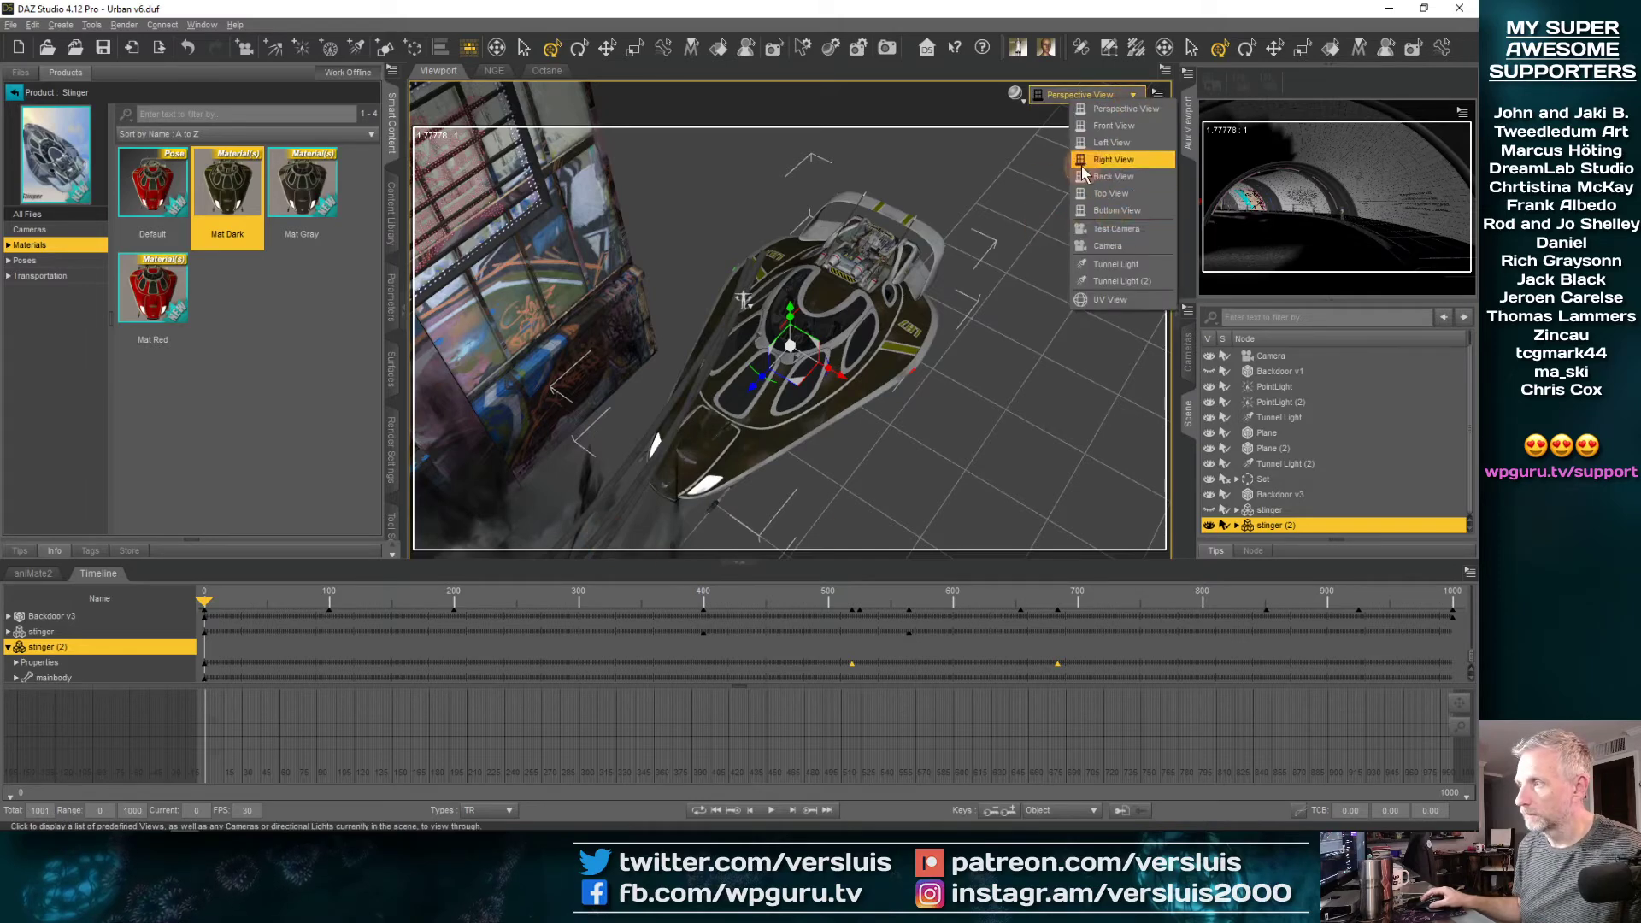
pyautogui.click(1212, 508)
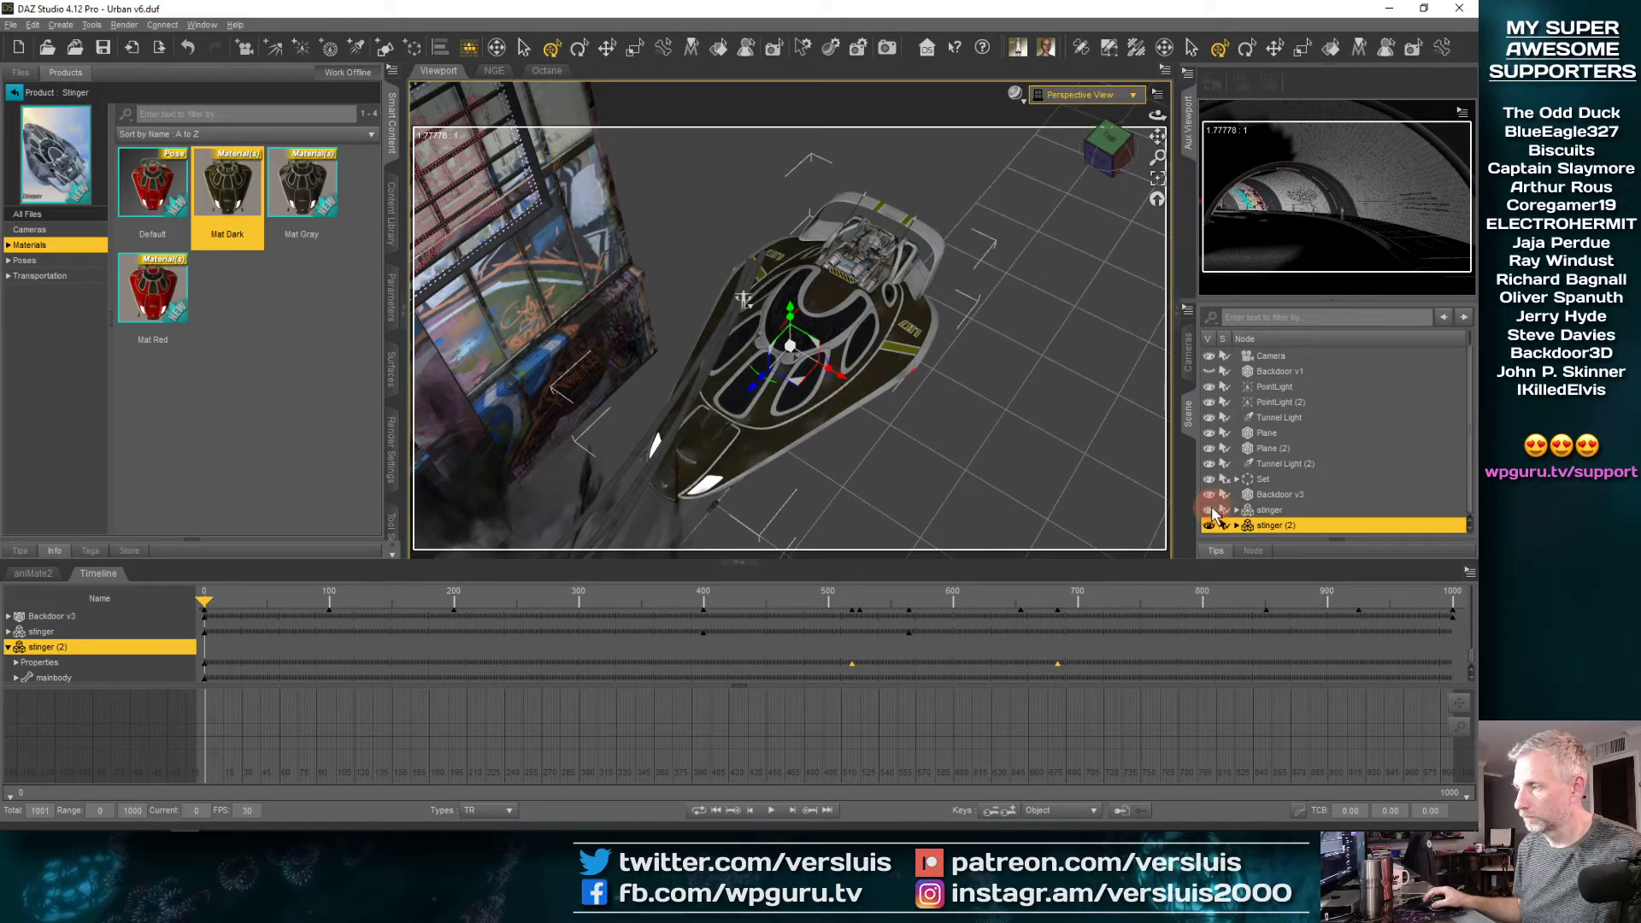
# Deselect stinger (2), face the graffiti wall from inside the tunnel, and scrub the timeline around frames 500 to 560 to check the fly-pasts
pyautogui.scroll(-8, 775, 428)
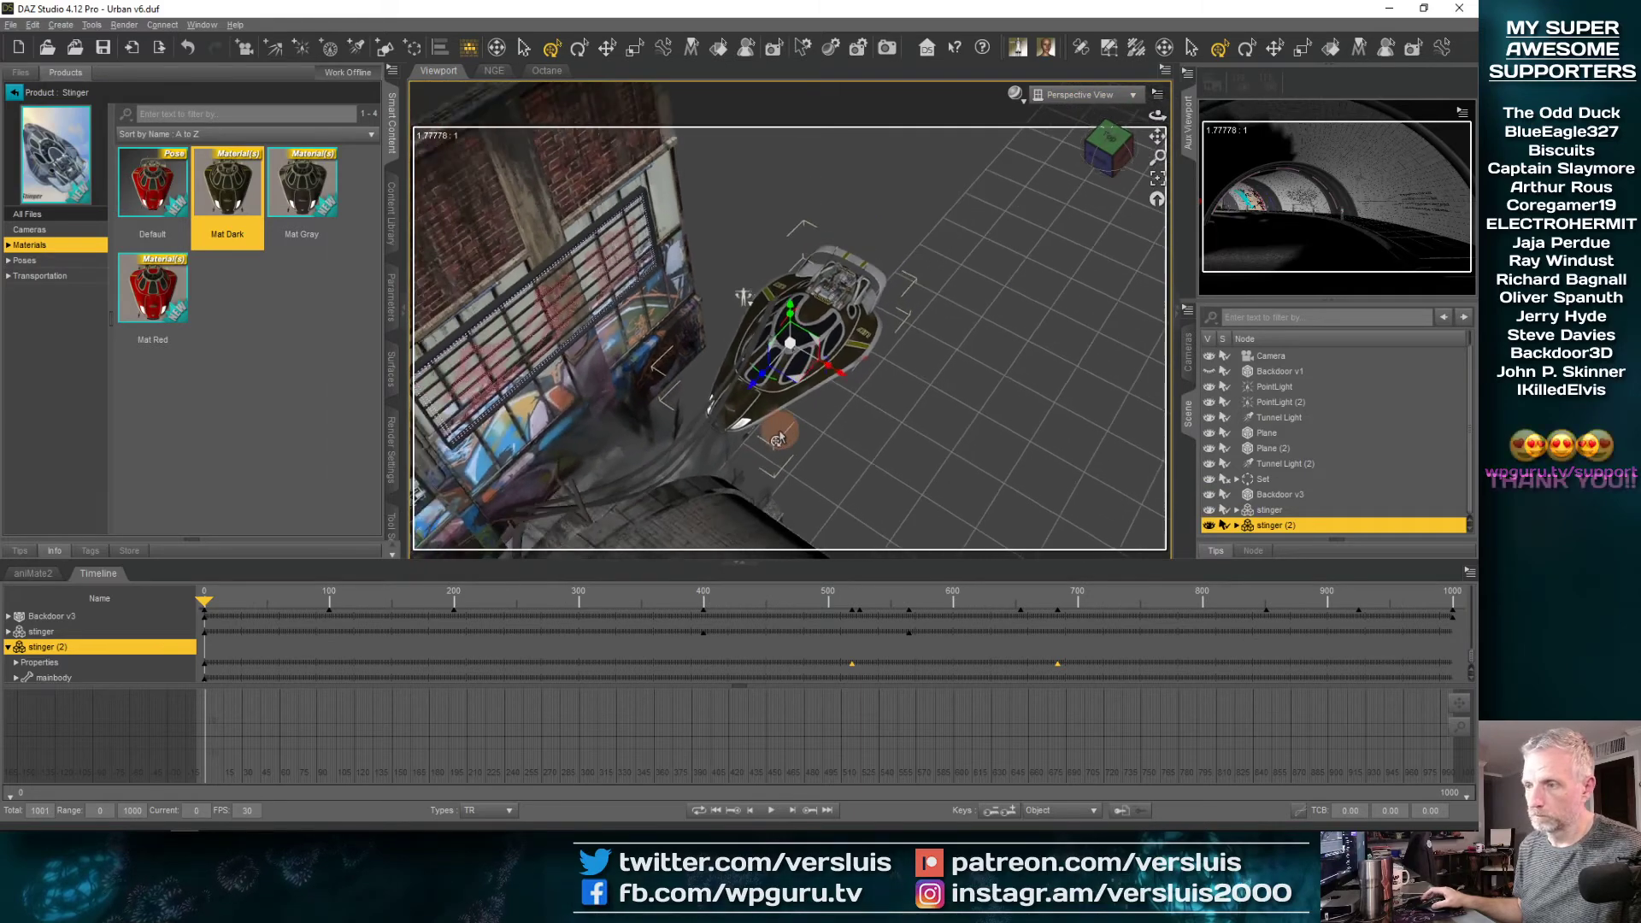
pyautogui.click(772, 425)
pyautogui.moveTo(770, 425); pyautogui.dragTo(768, 421)
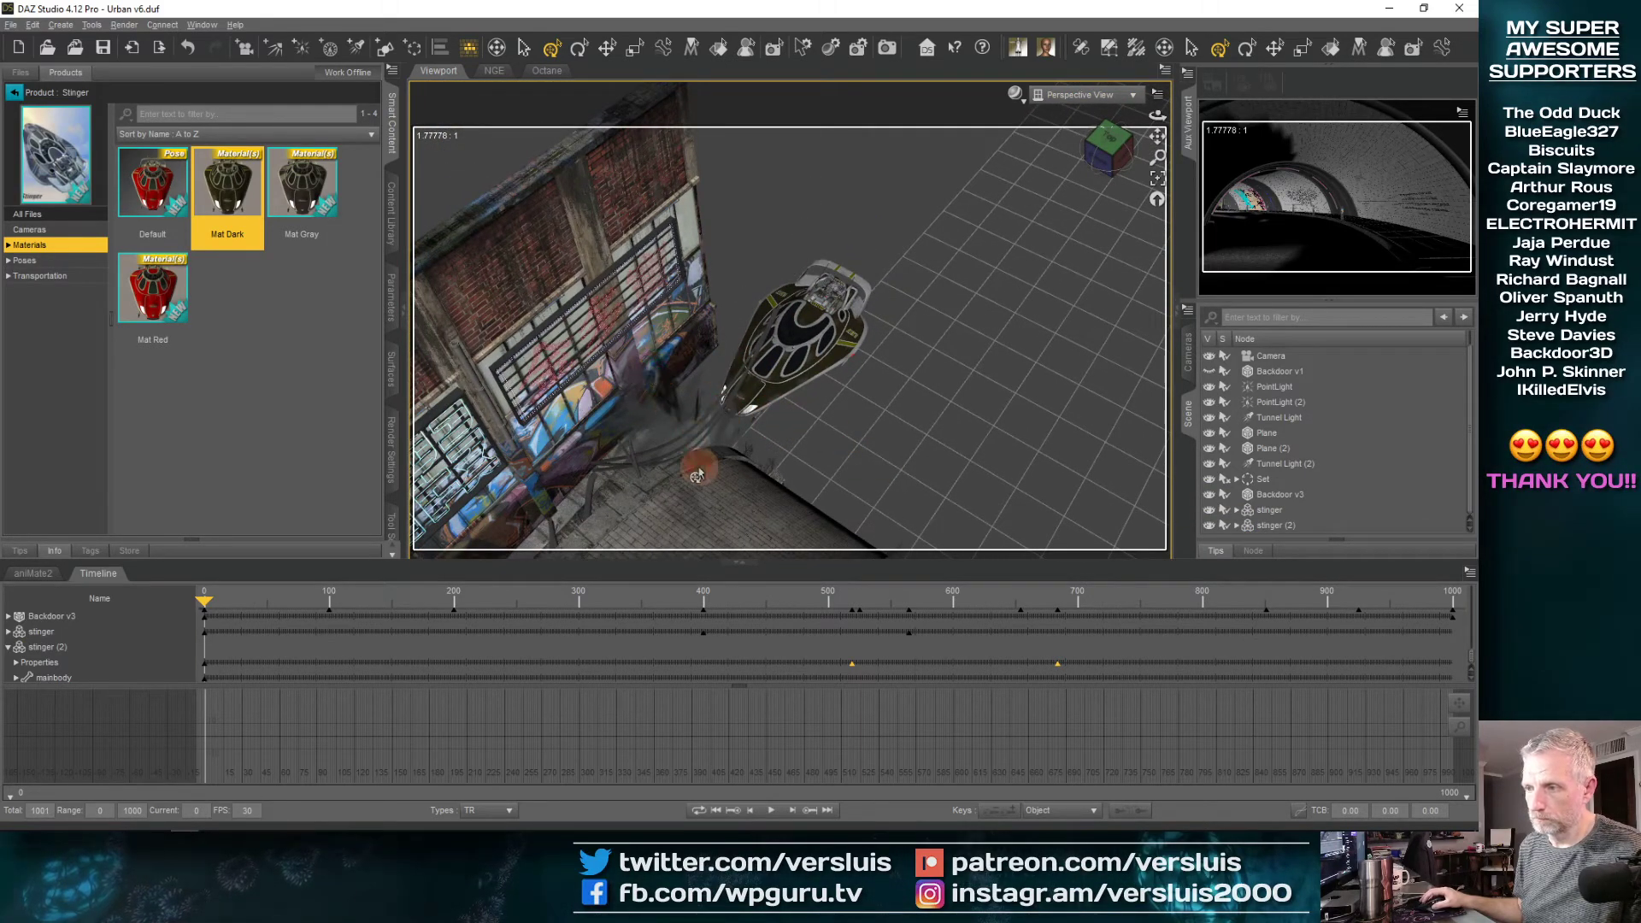
pyautogui.click(1118, 180)
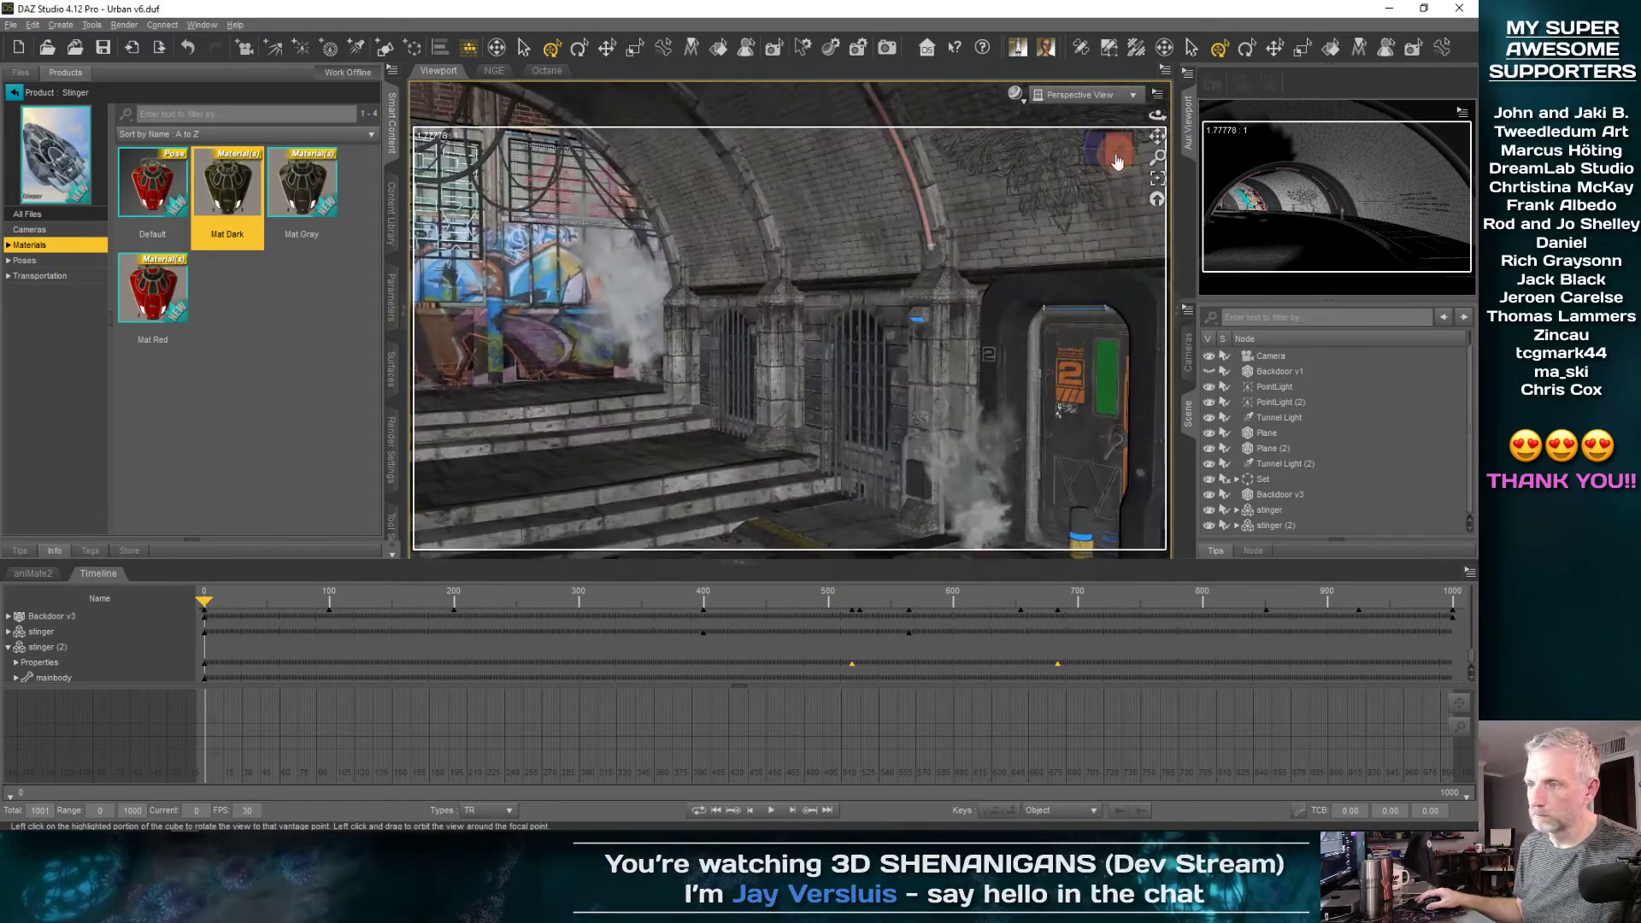
pyautogui.moveTo(770, 395)
pyautogui.mouseDown()
pyautogui.moveTo(670, 389)
pyautogui.moveTo(768, 386)
pyautogui.mouseUp()
pyautogui.moveTo(782, 608); pyautogui.dragTo(876, 680)
pyautogui.moveTo(684, 608); pyautogui.dragTo(894, 631)
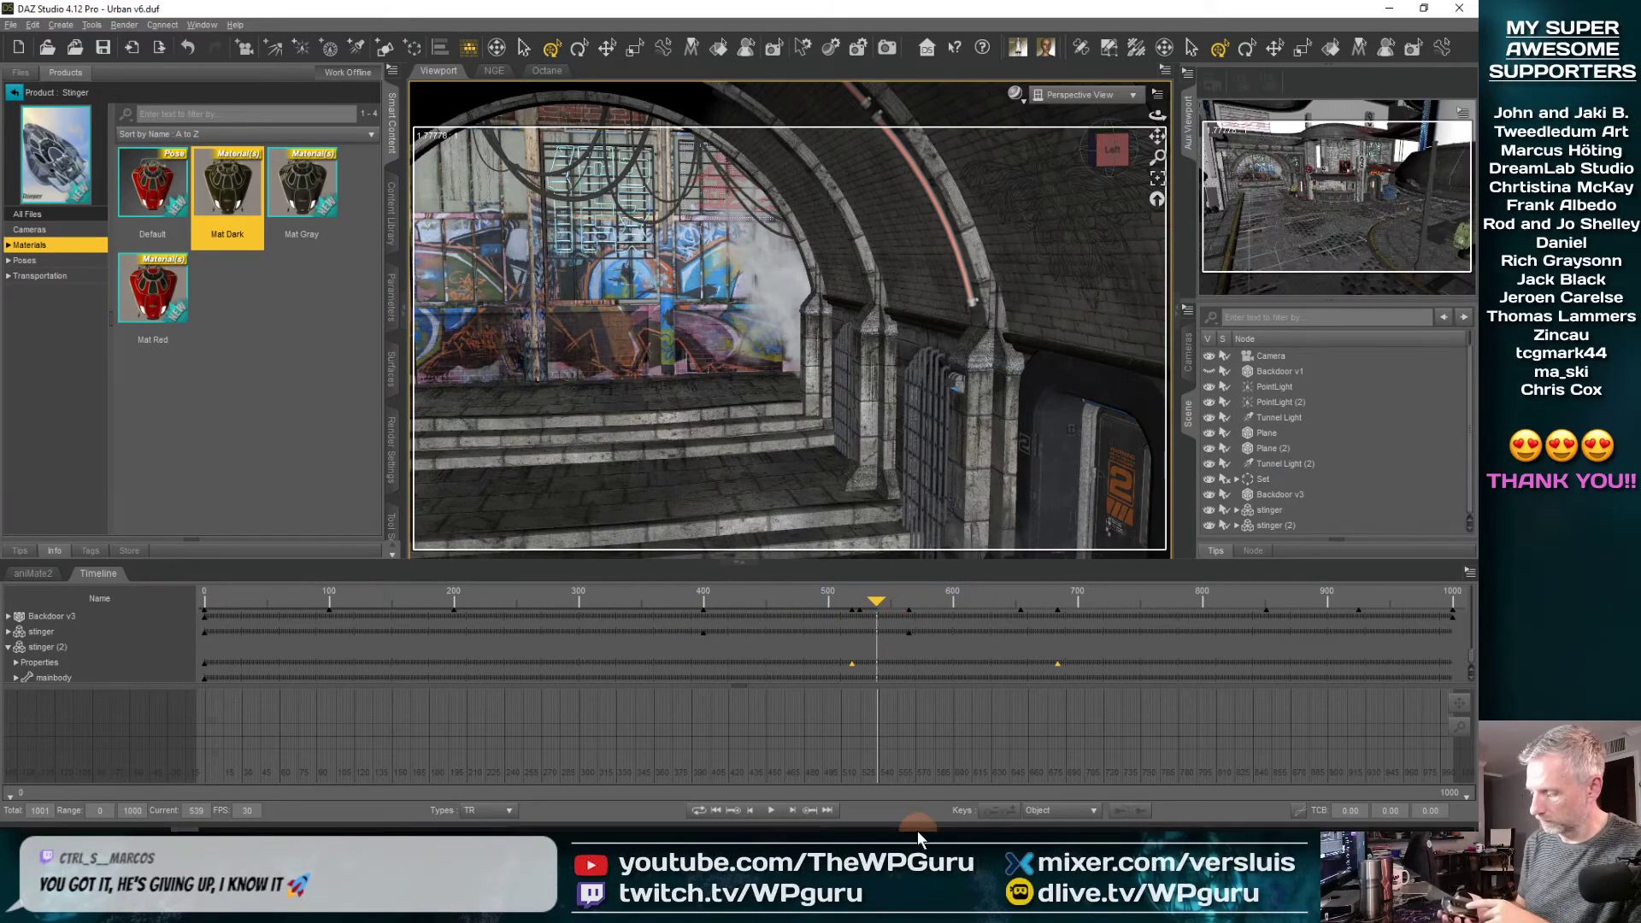
pyautogui.moveTo(917, 830)
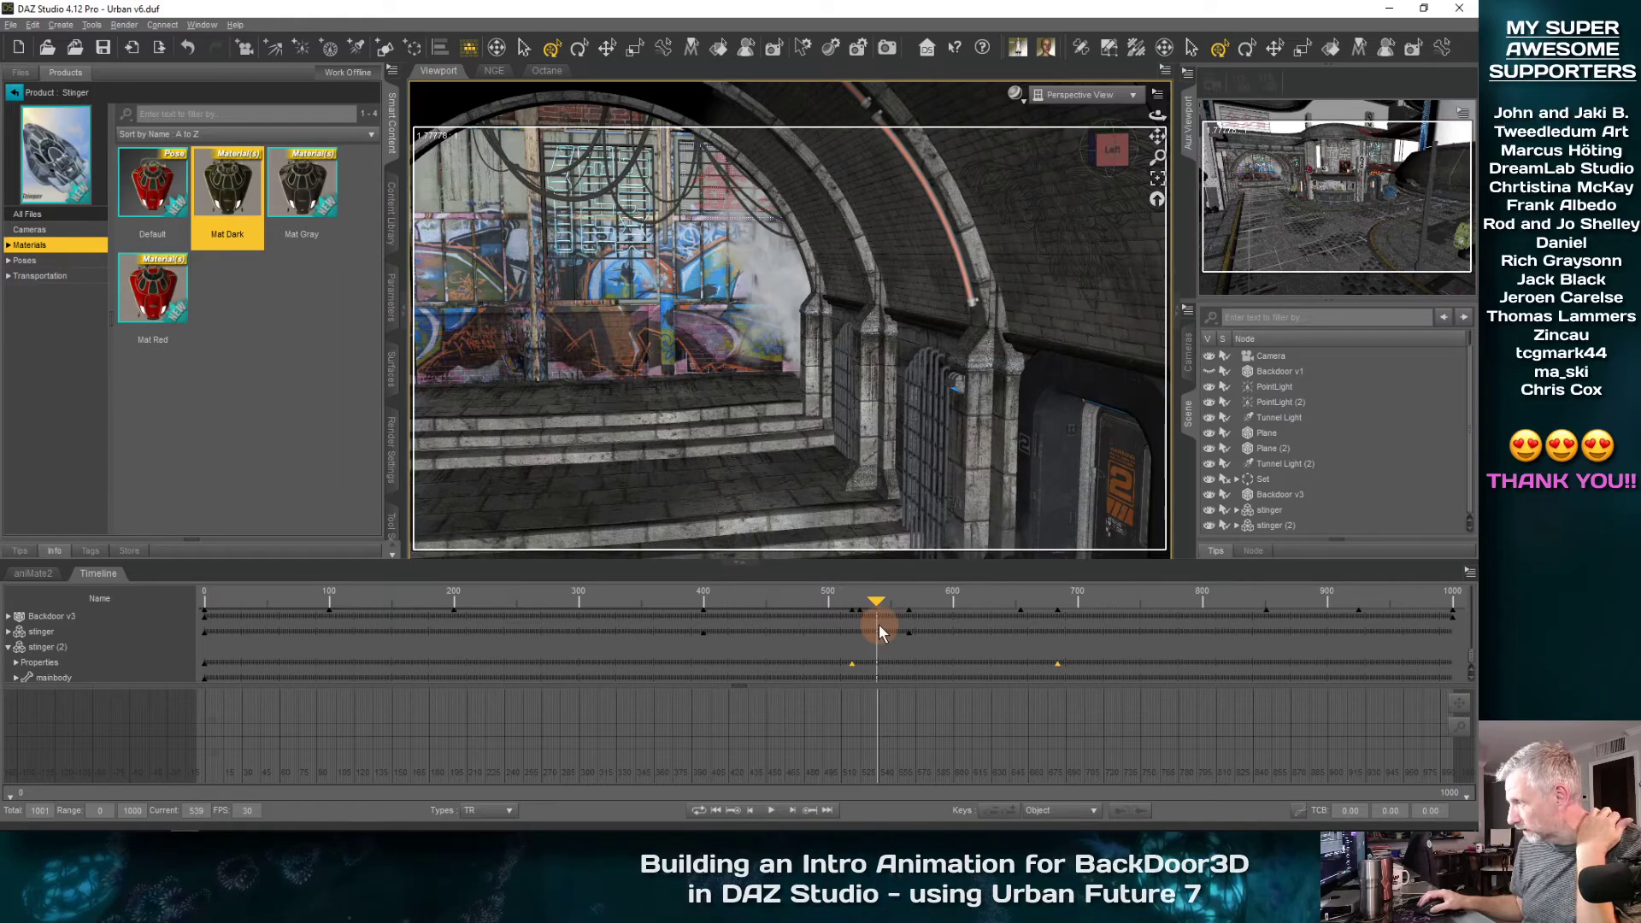
pyautogui.moveTo(874, 602); pyautogui.dragTo(846, 640)
# Show the scene through Camera in the main viewport and collapse the Smart Content pane to enlarge the view
pyautogui.click(1090, 101)
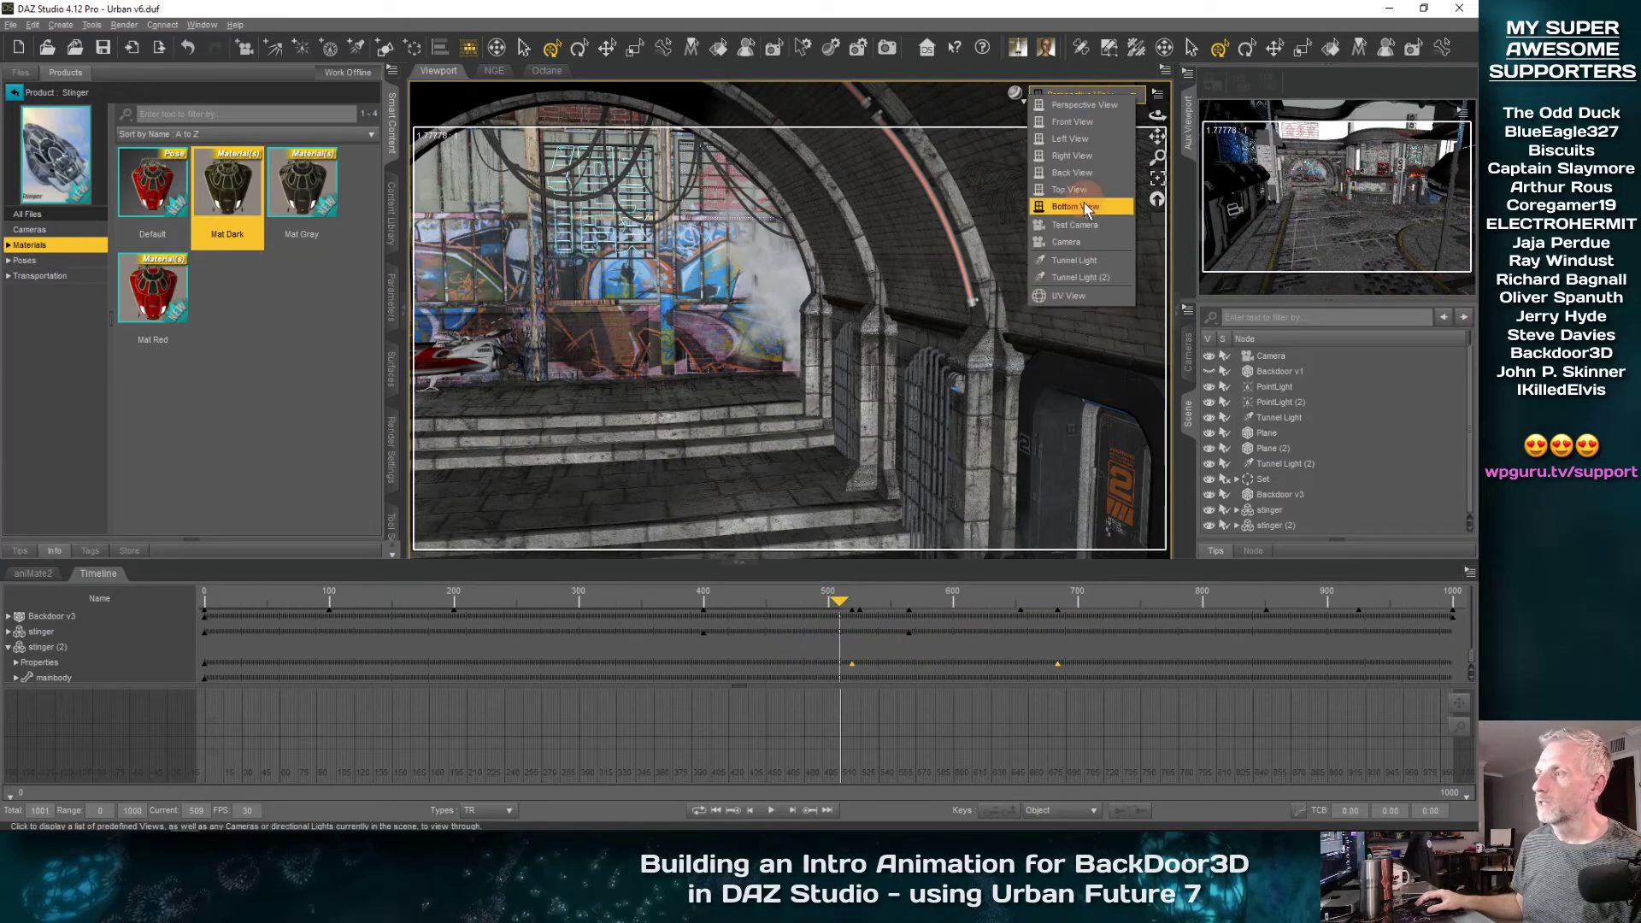
pyautogui.click(1081, 241)
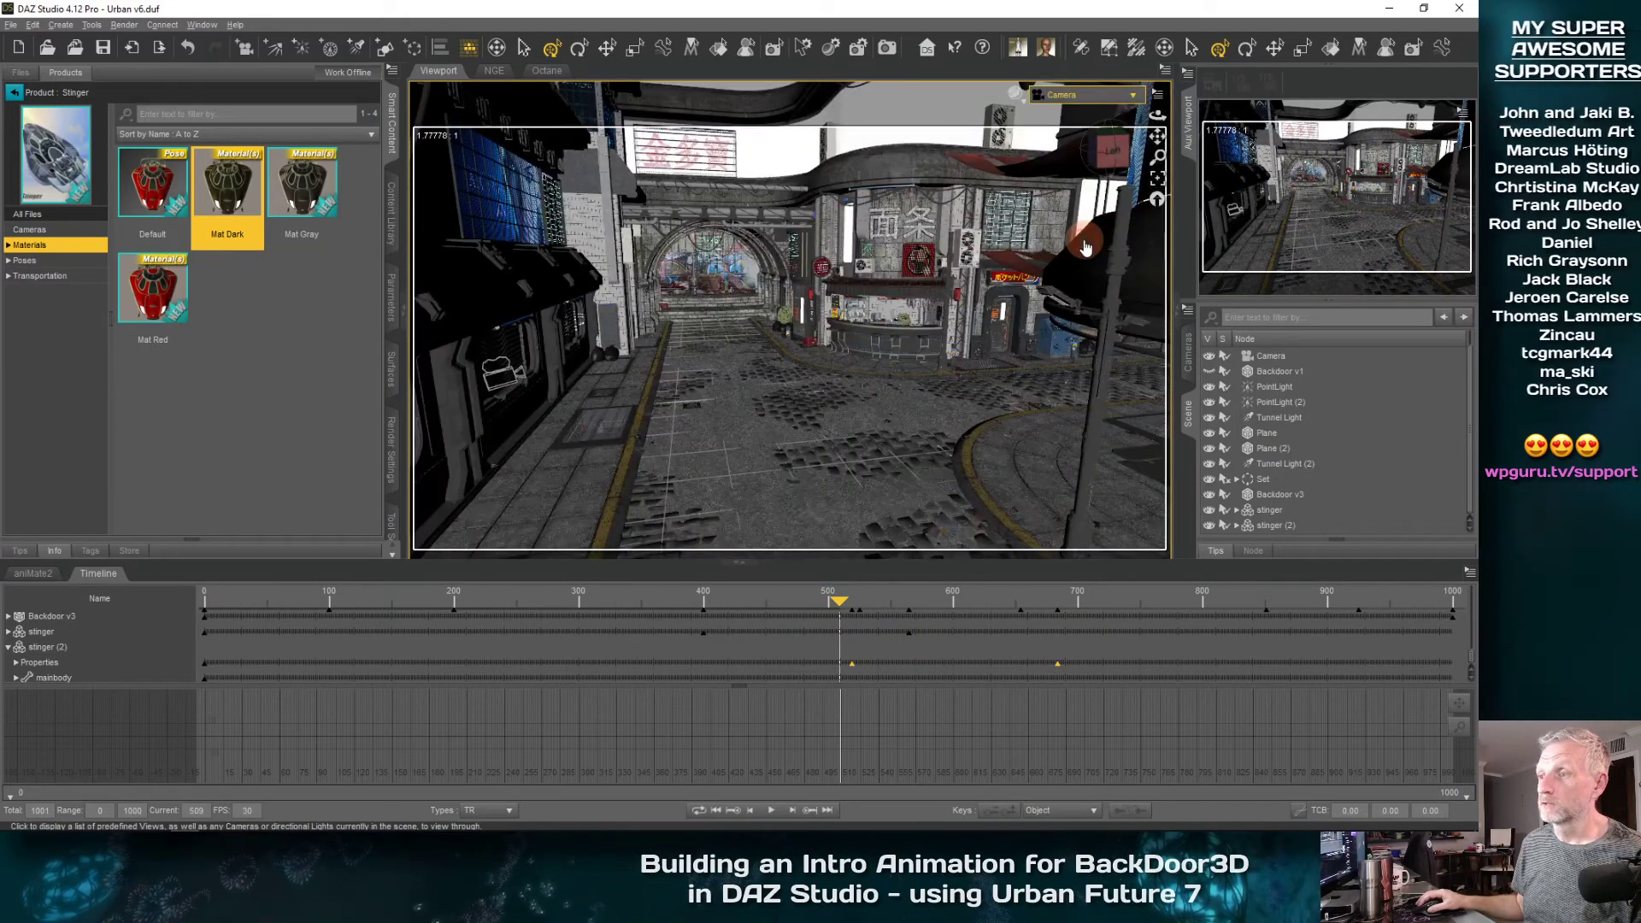
pyautogui.click(396, 137)
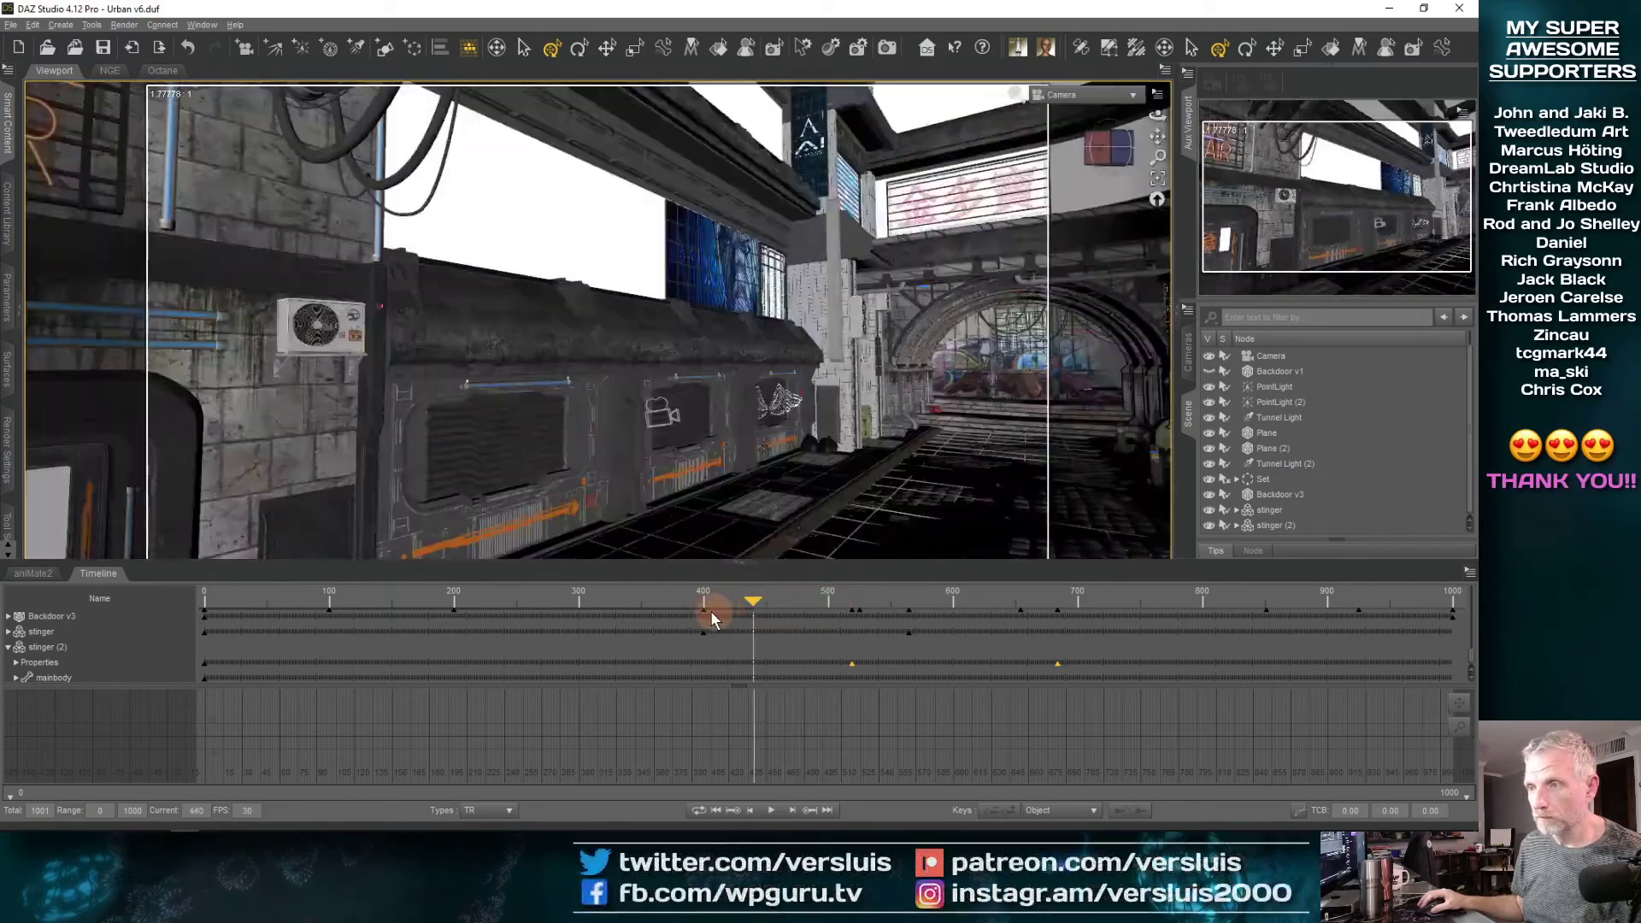
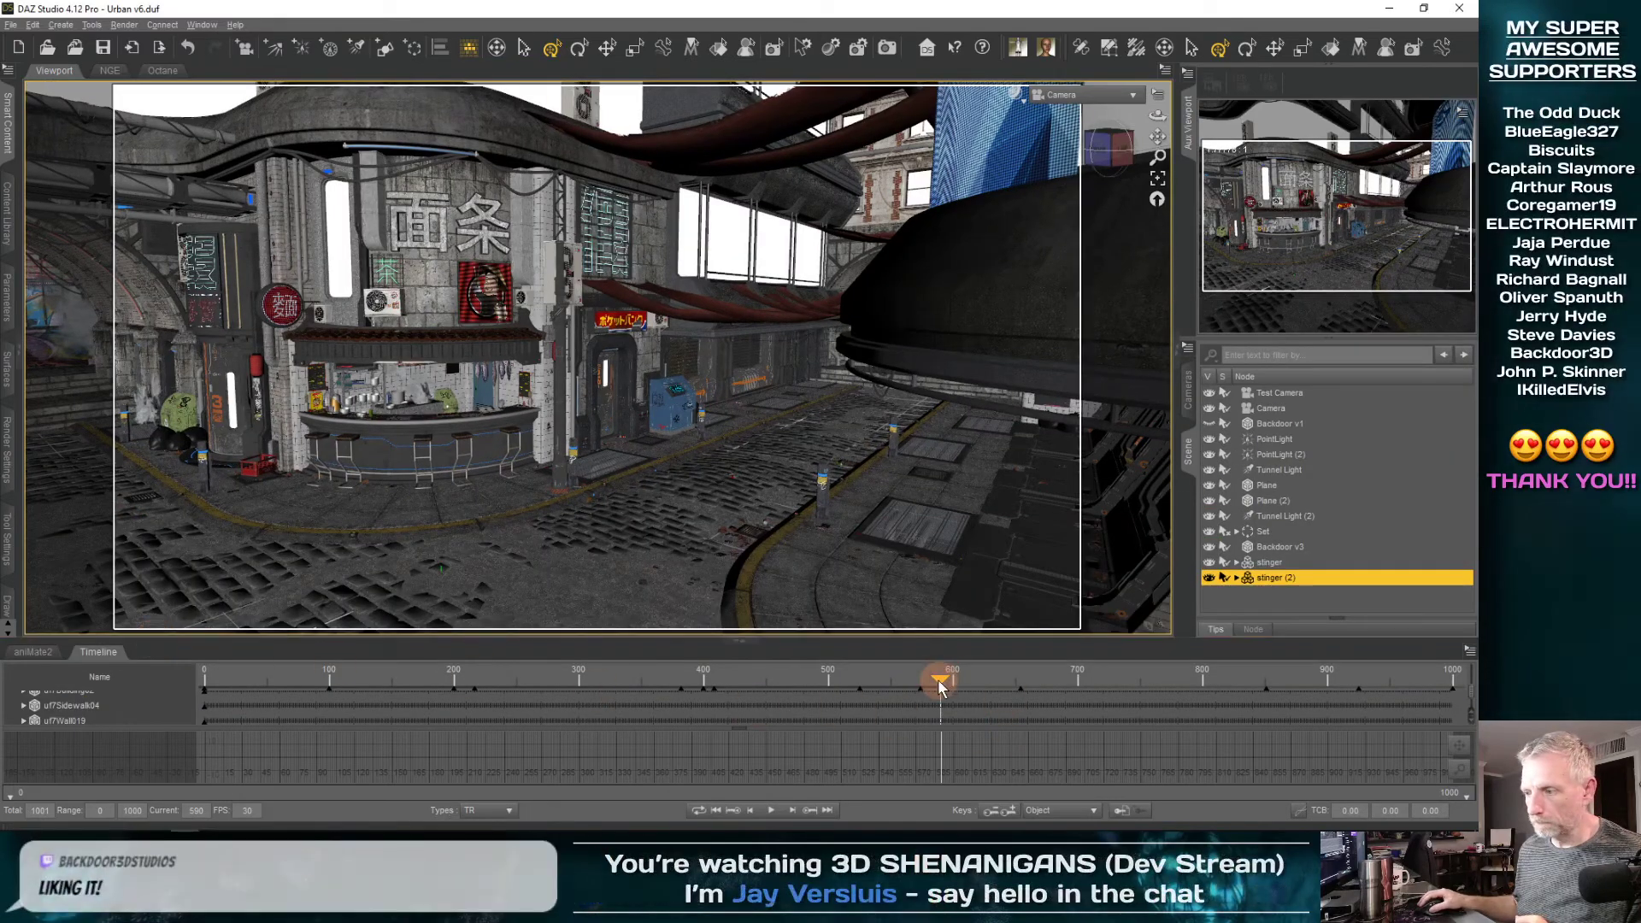
# Preview the BackDoor3D lettering at frame 1000 through Camera using the NVIDIA Iray draw style
pyautogui.moveTo(939, 683); pyautogui.dragTo(1478, 663)
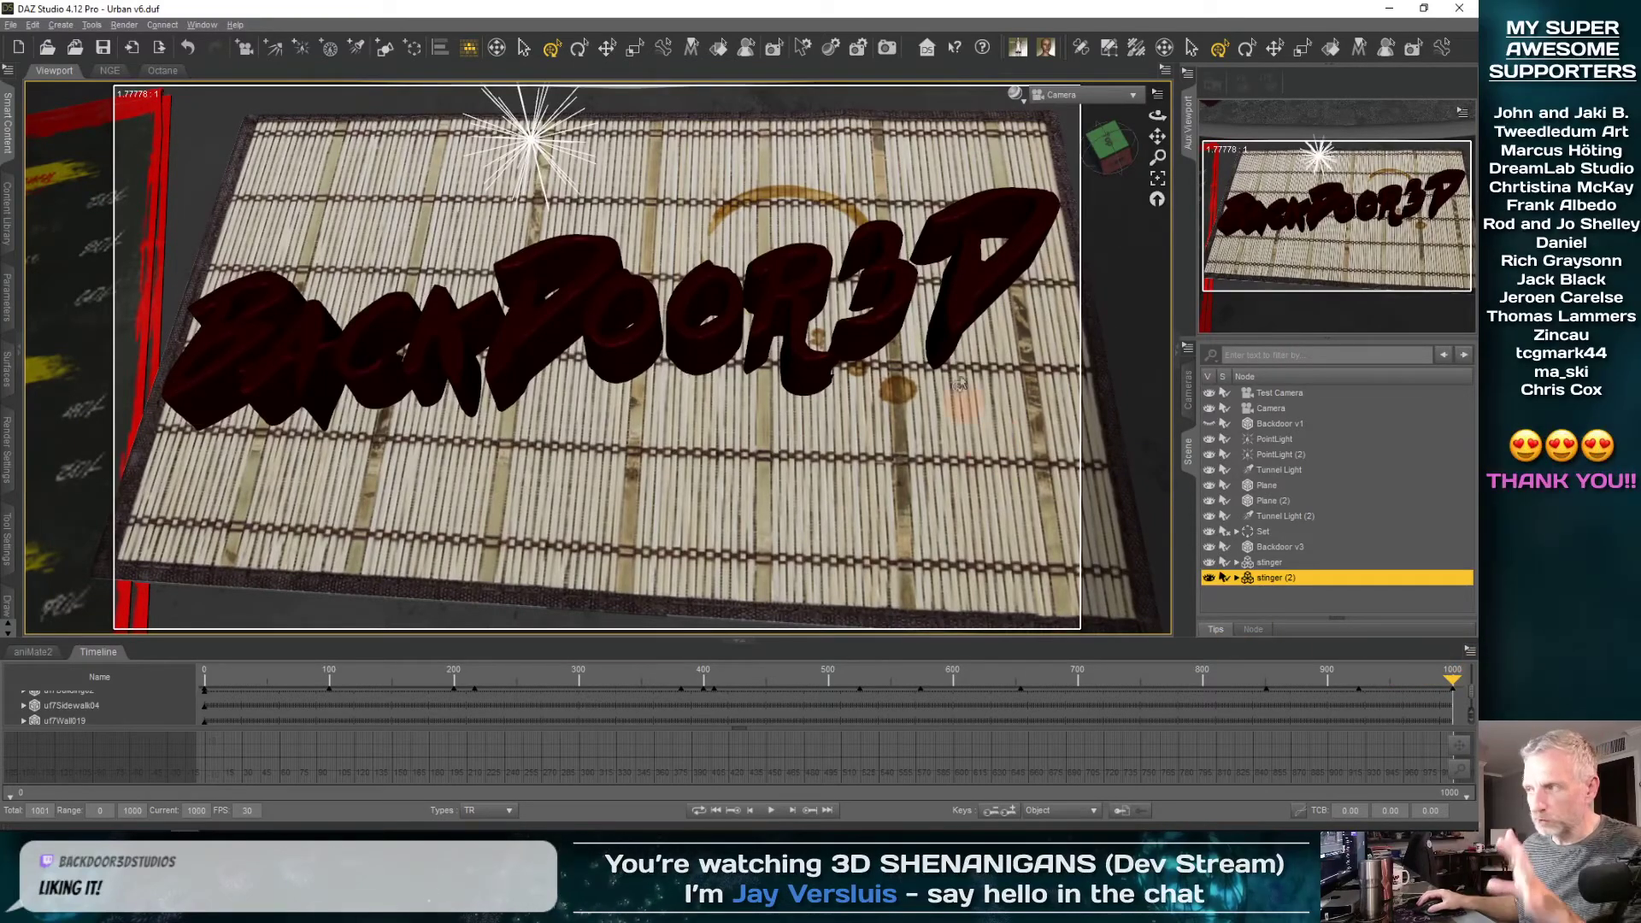
pyautogui.click(1017, 94)
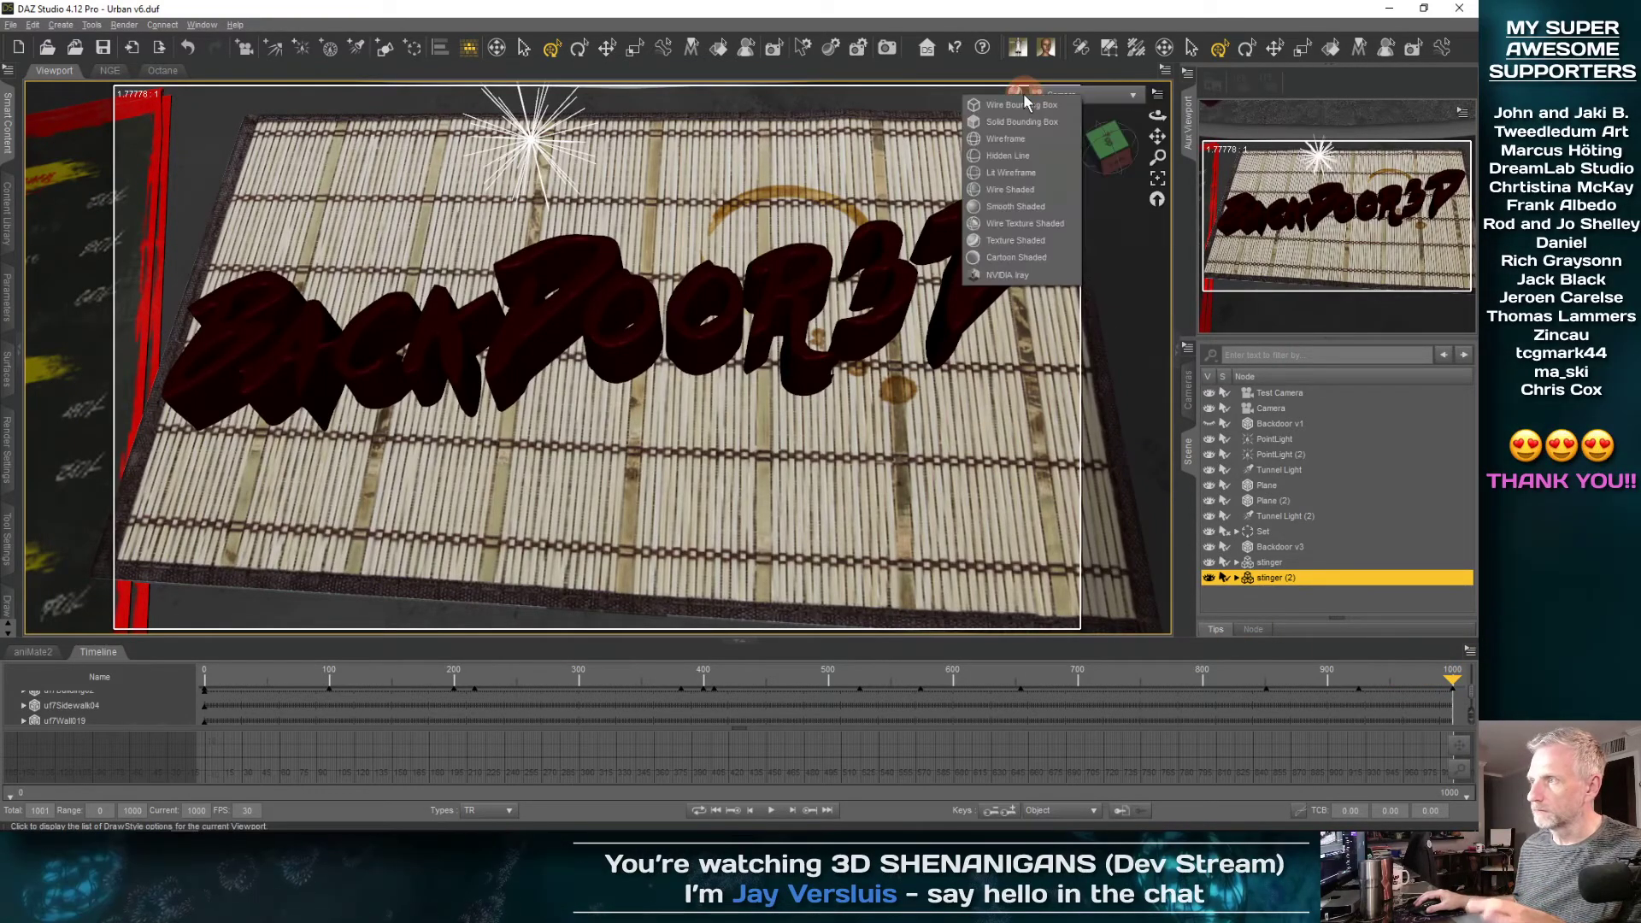
pyautogui.click(1021, 276)
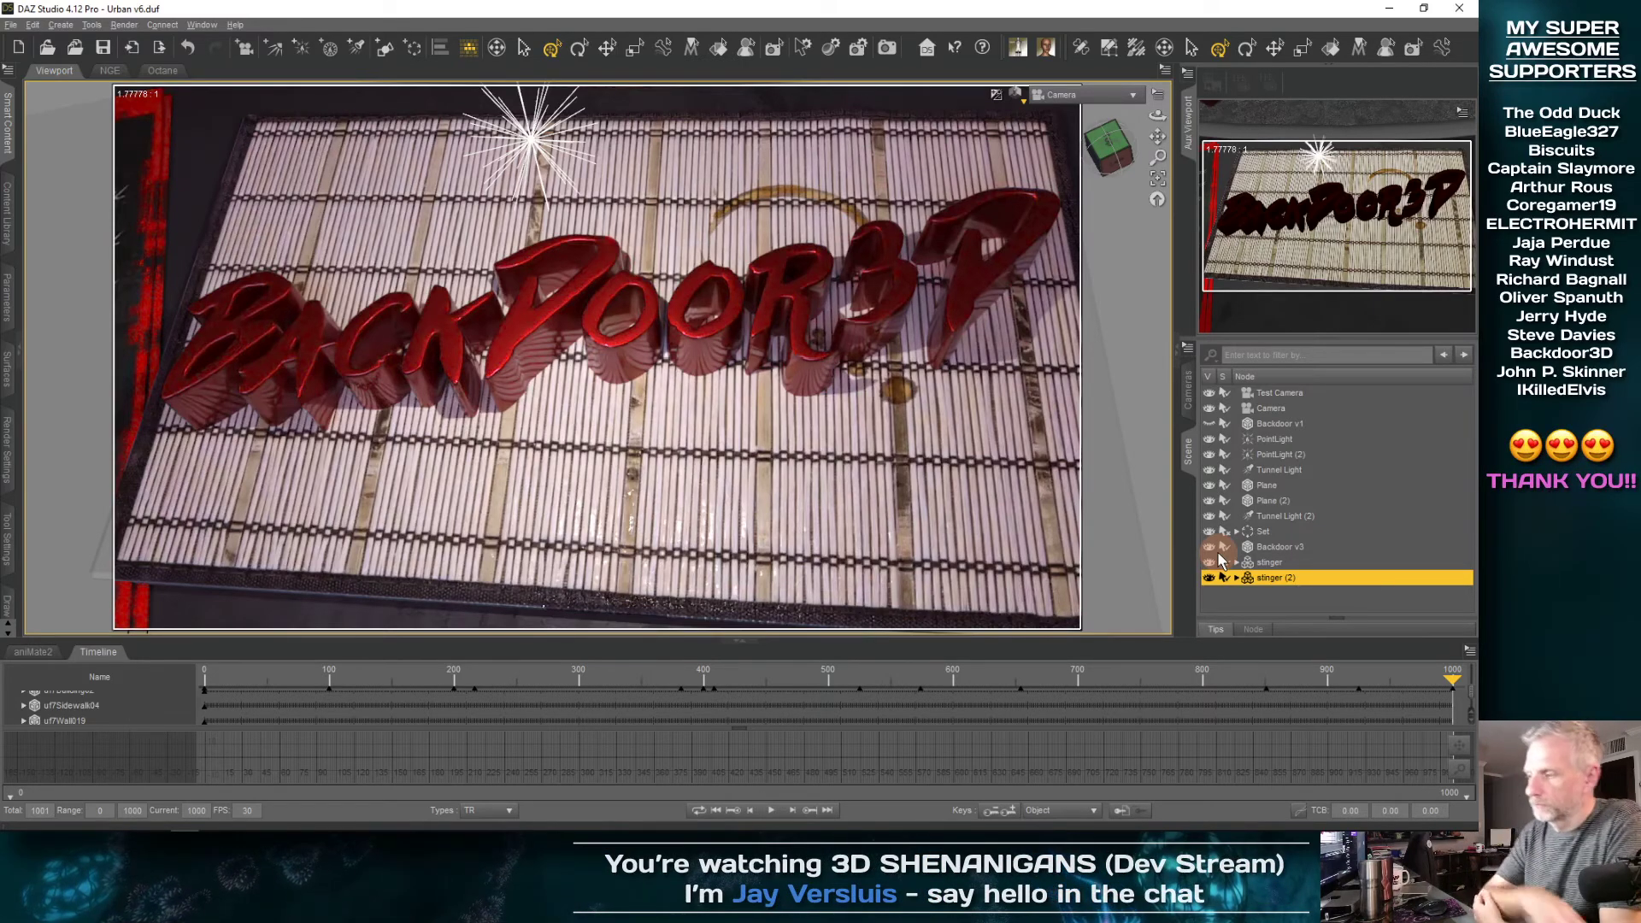
# Scrub from the final frame back to around frame 805 beside the noodle bar and return the viewport to Texture Shaded
pyautogui.click(1449, 681)
pyautogui.click(1376, 680)
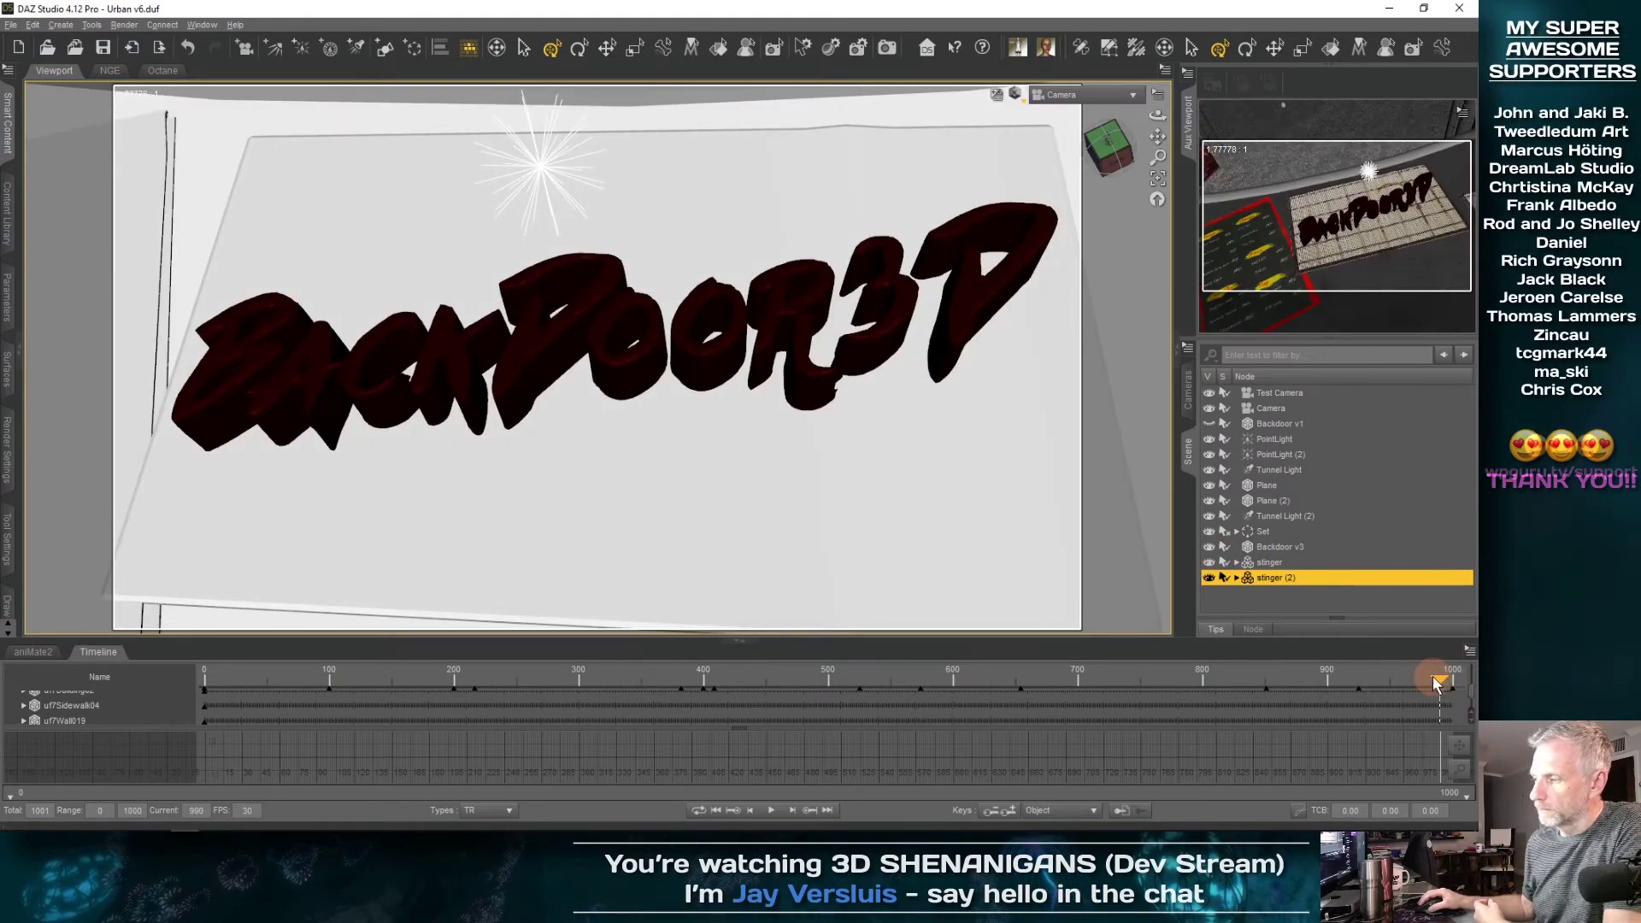
pyautogui.click(1373, 678)
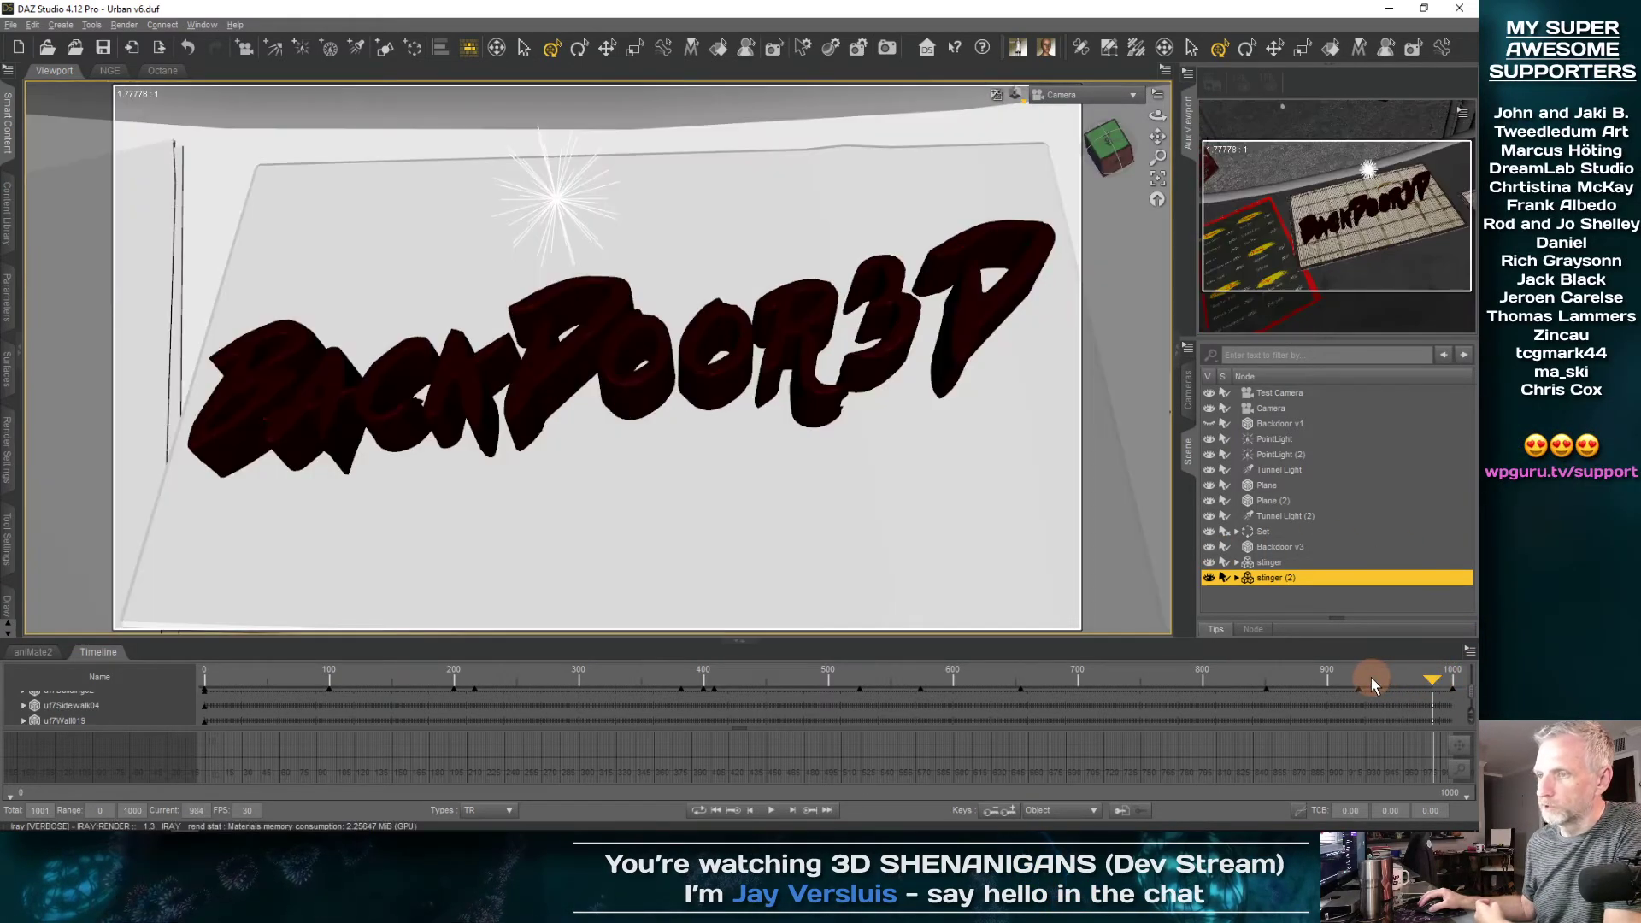
pyautogui.click(1340, 680)
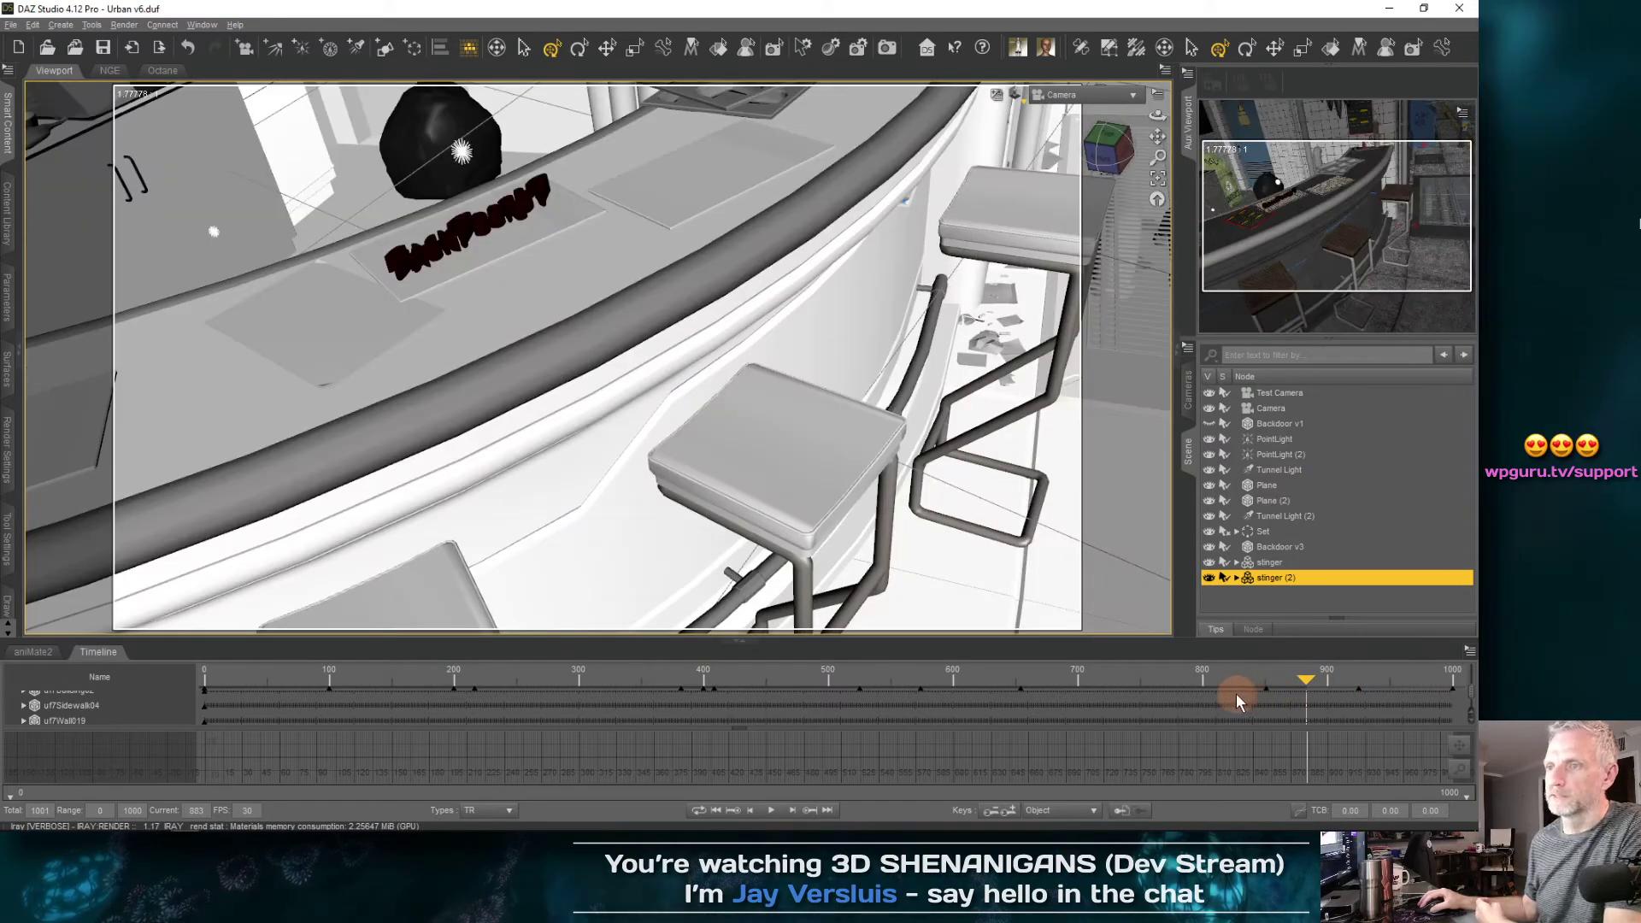
pyautogui.click(1237, 694)
pyautogui.click(1207, 699)
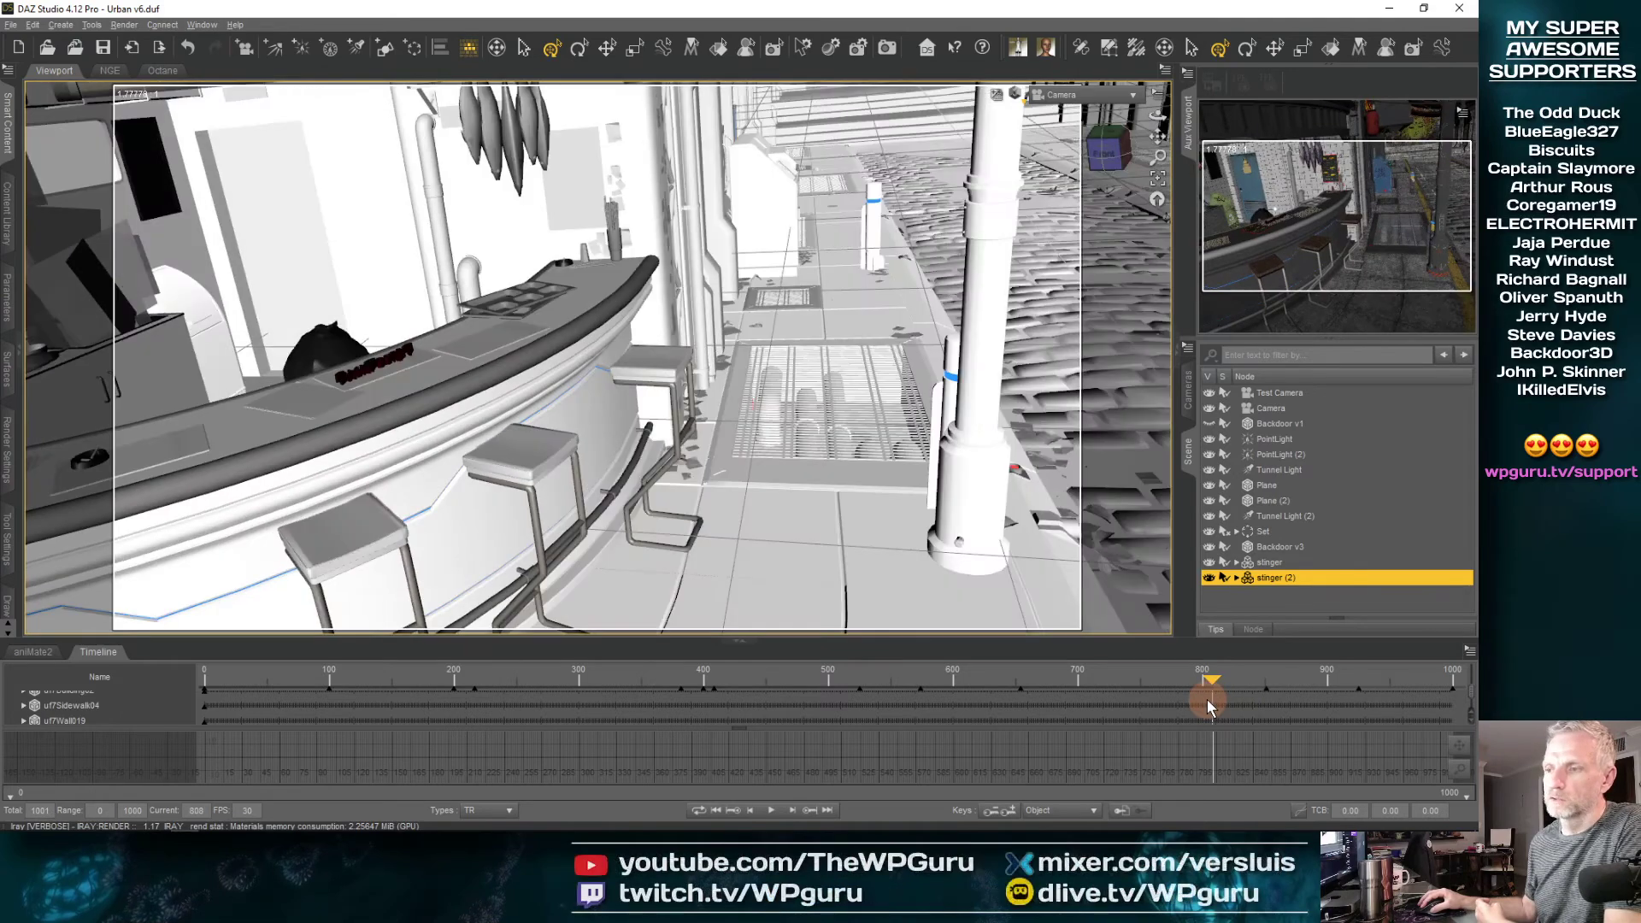
pyautogui.click(1206, 704)
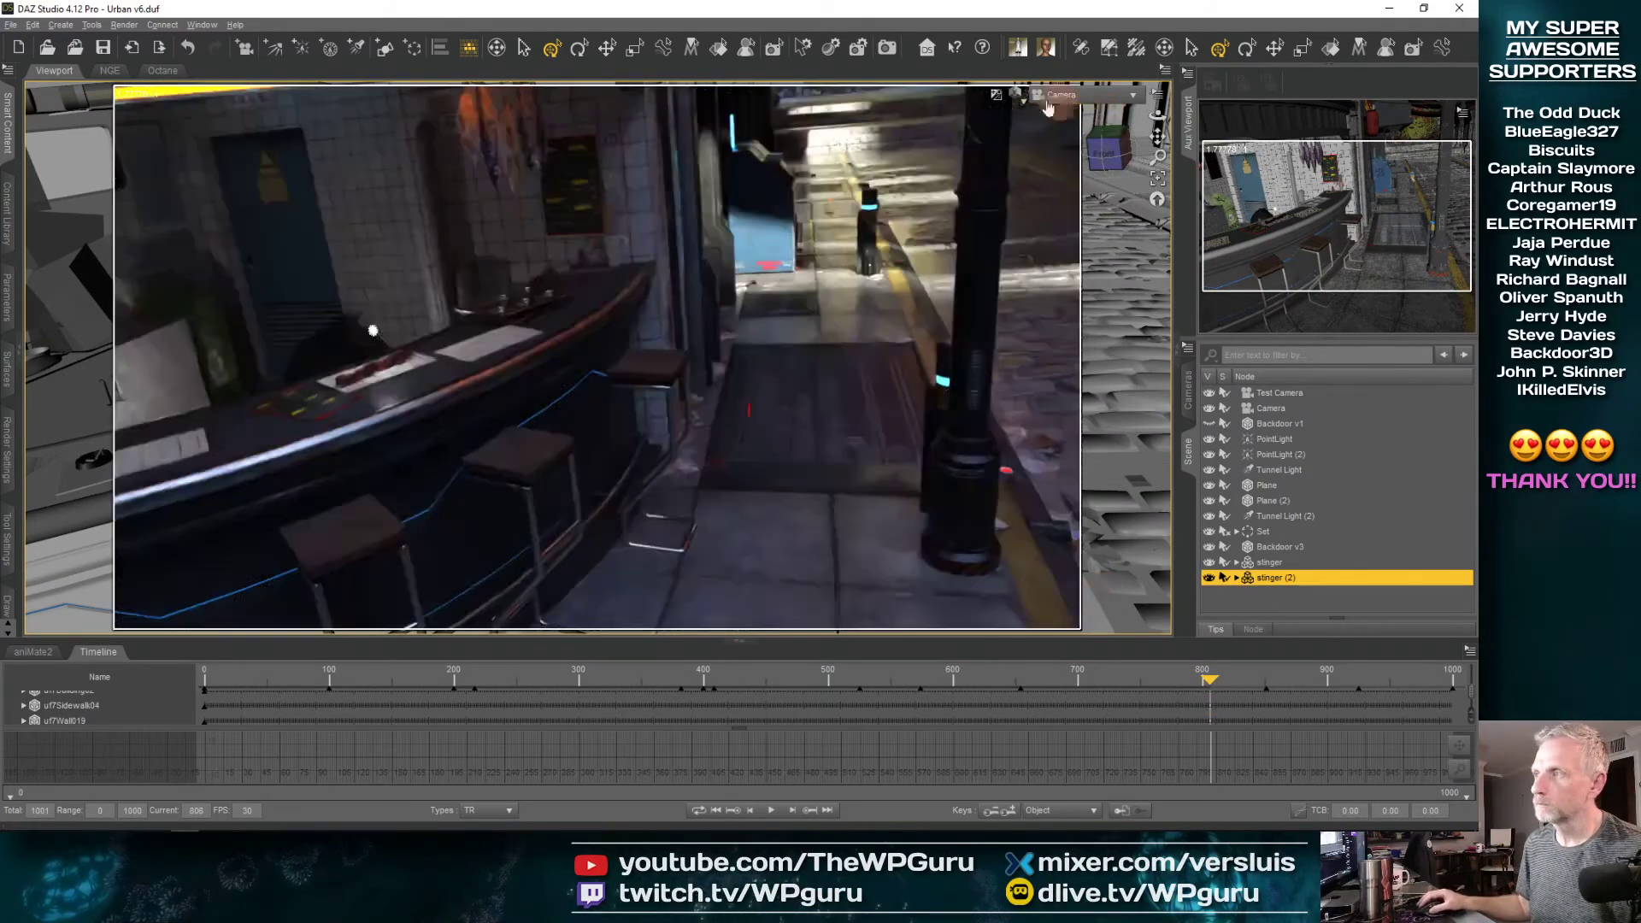
pyautogui.click(1020, 100)
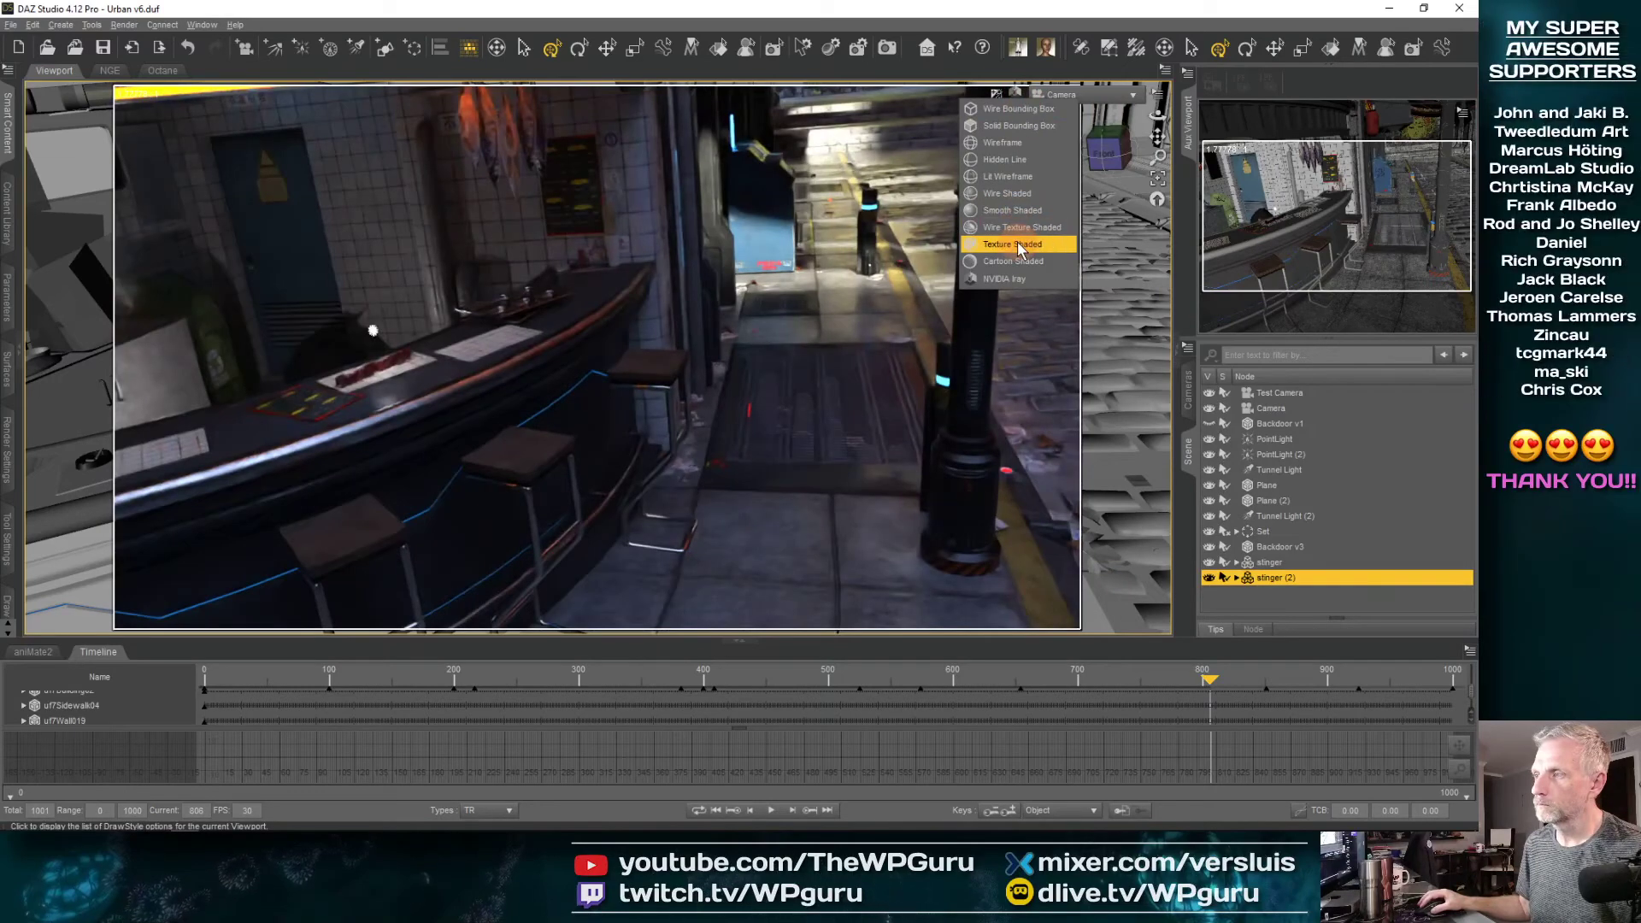
pyautogui.click(1116, 336)
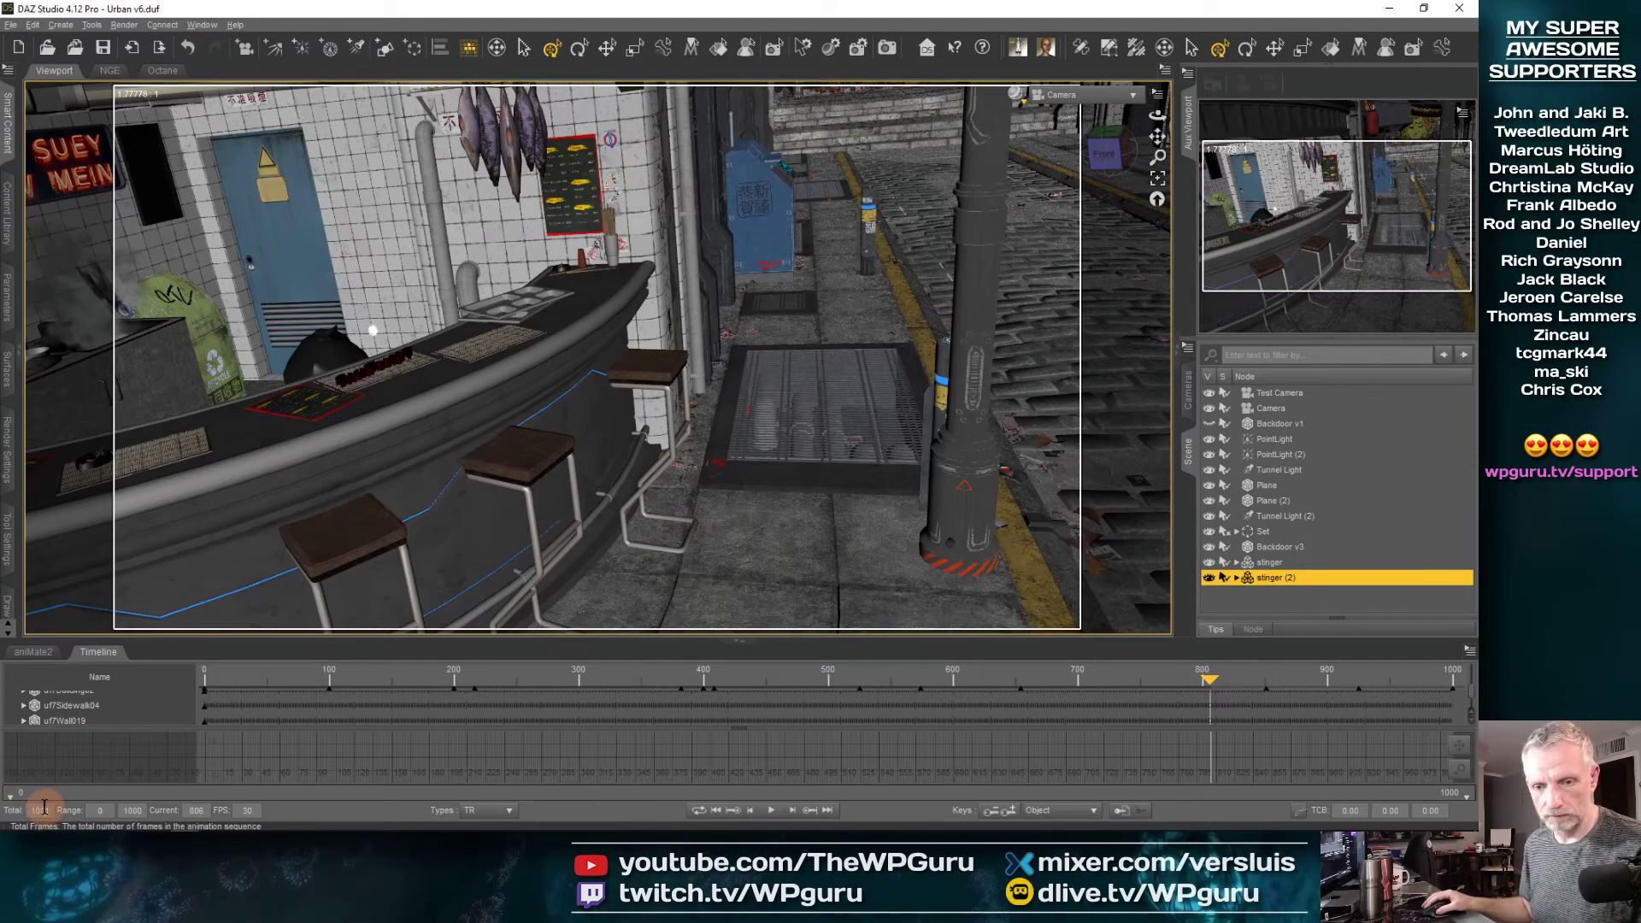
# Extend the animation to 1201 total frames and set the play range end to 1200
pyautogui.write('218')
pyautogui.press('Return')
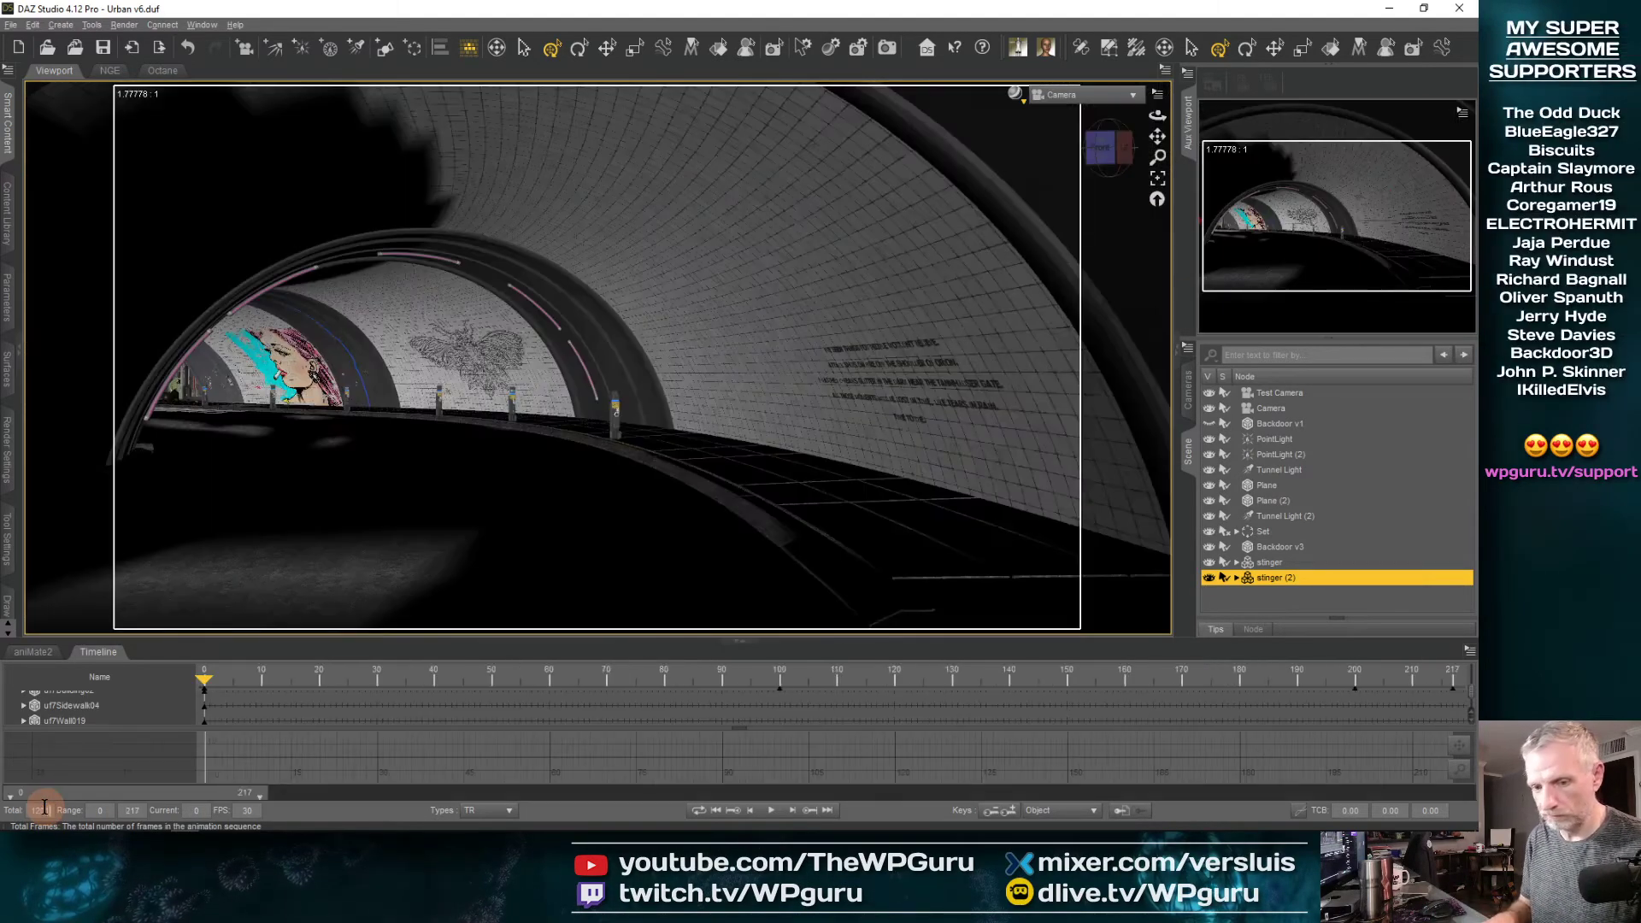
pyautogui.press('Return')
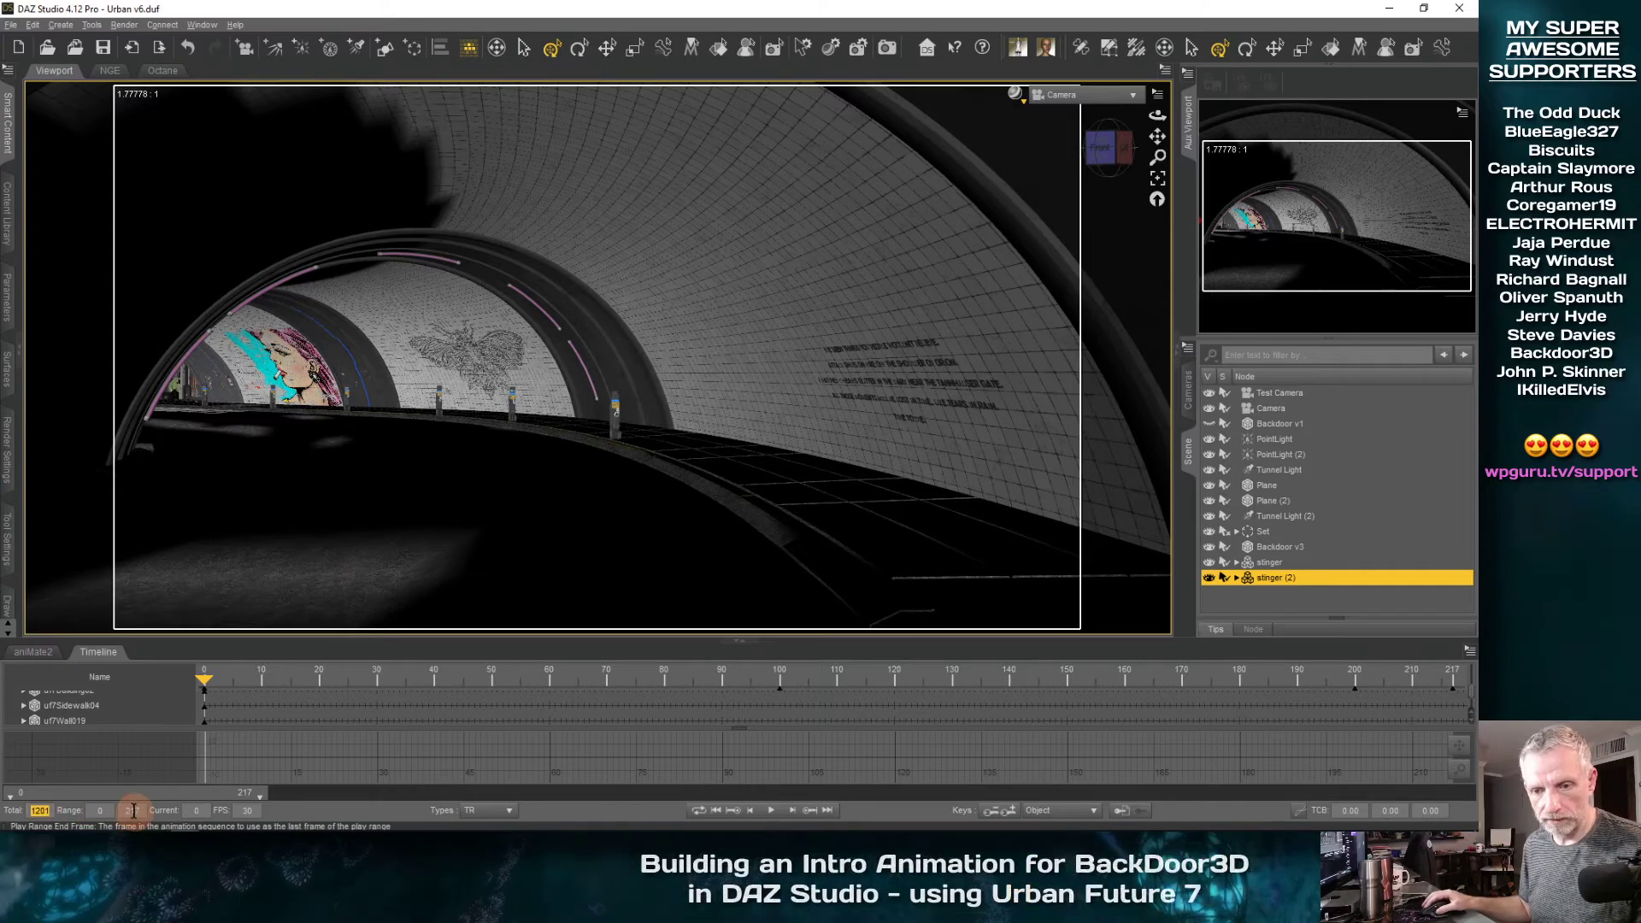
pyautogui.write('1200')
pyautogui.press('Return')
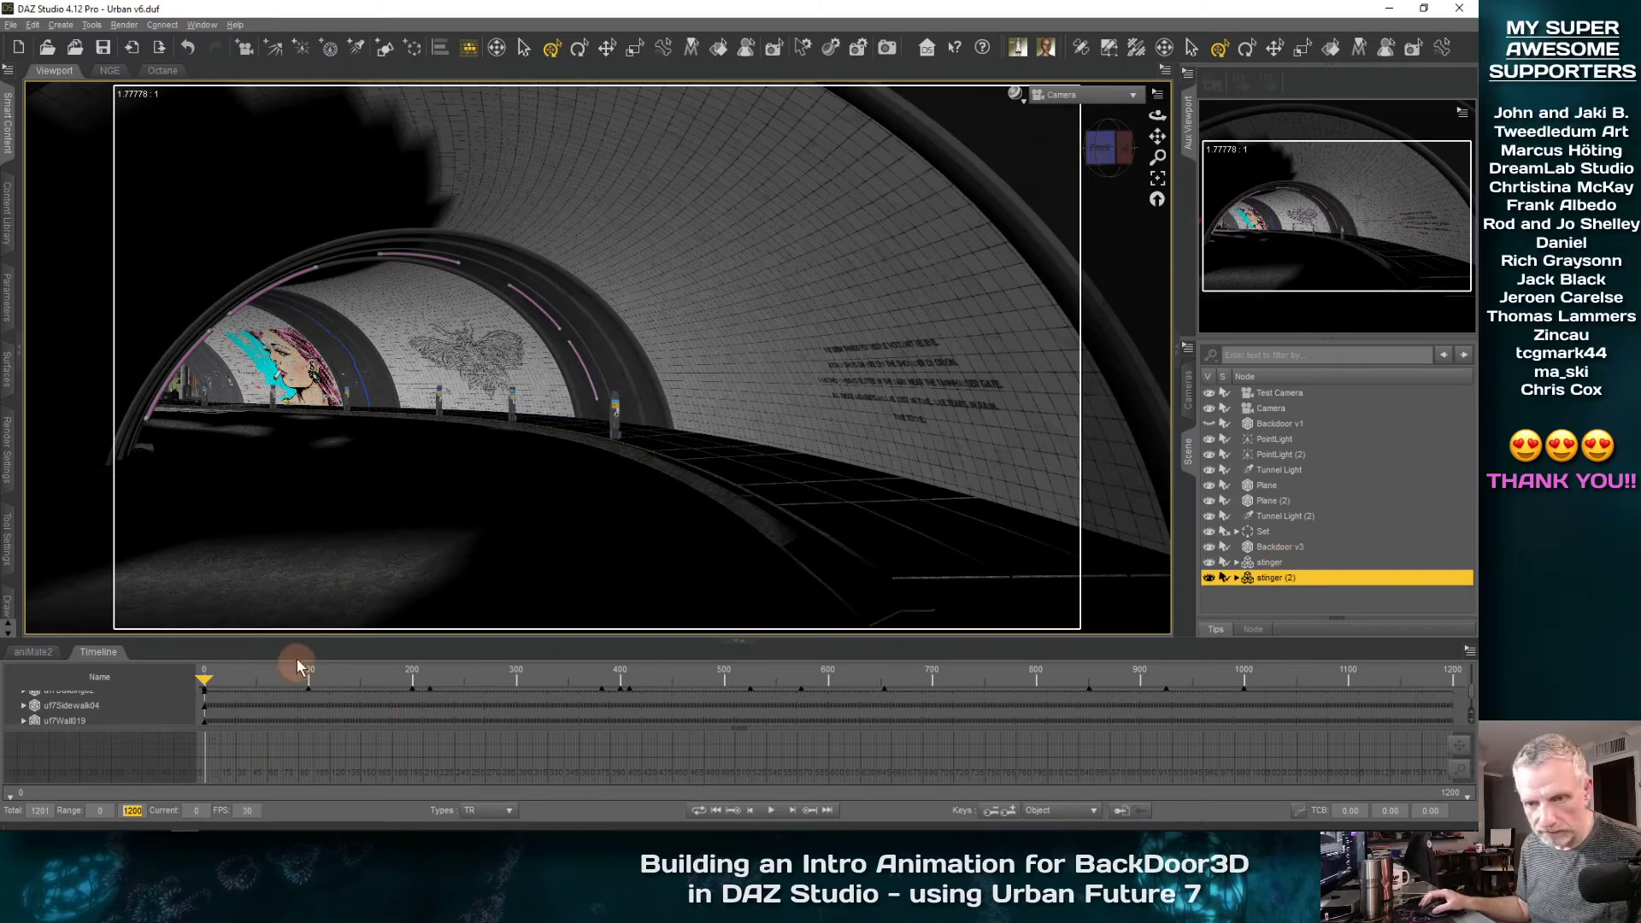
# Enlarge the timeline, collapse the Set group's tracks and select the Camera track
pyautogui.moveTo(297, 641); pyautogui.dragTo(300, 513)
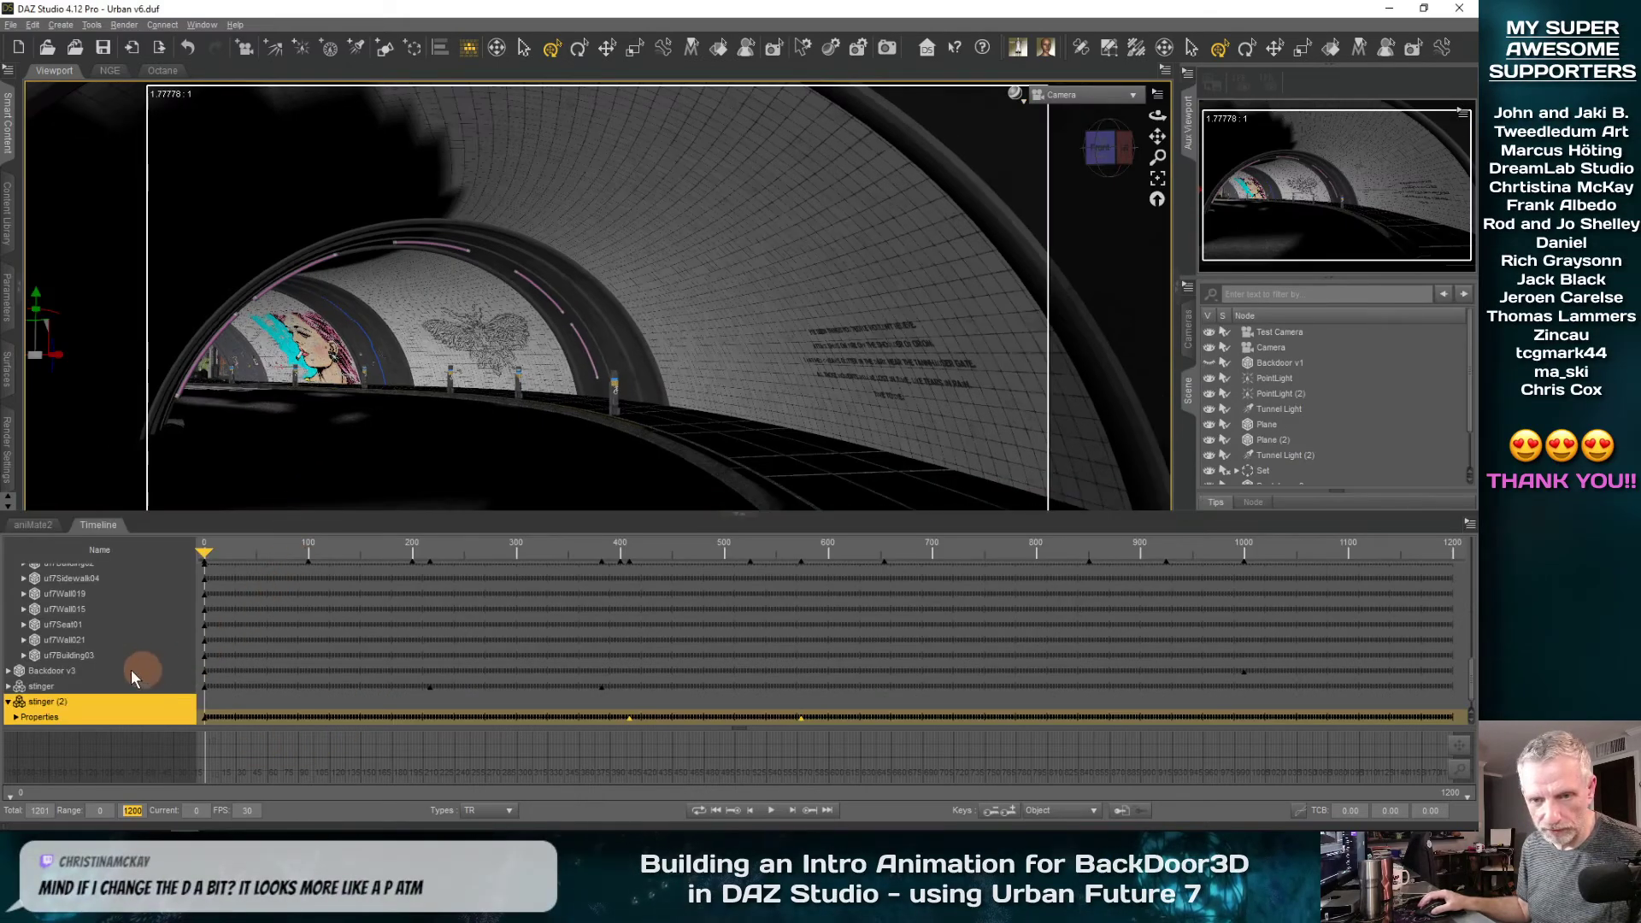
pyautogui.scroll(5, 111, 675)
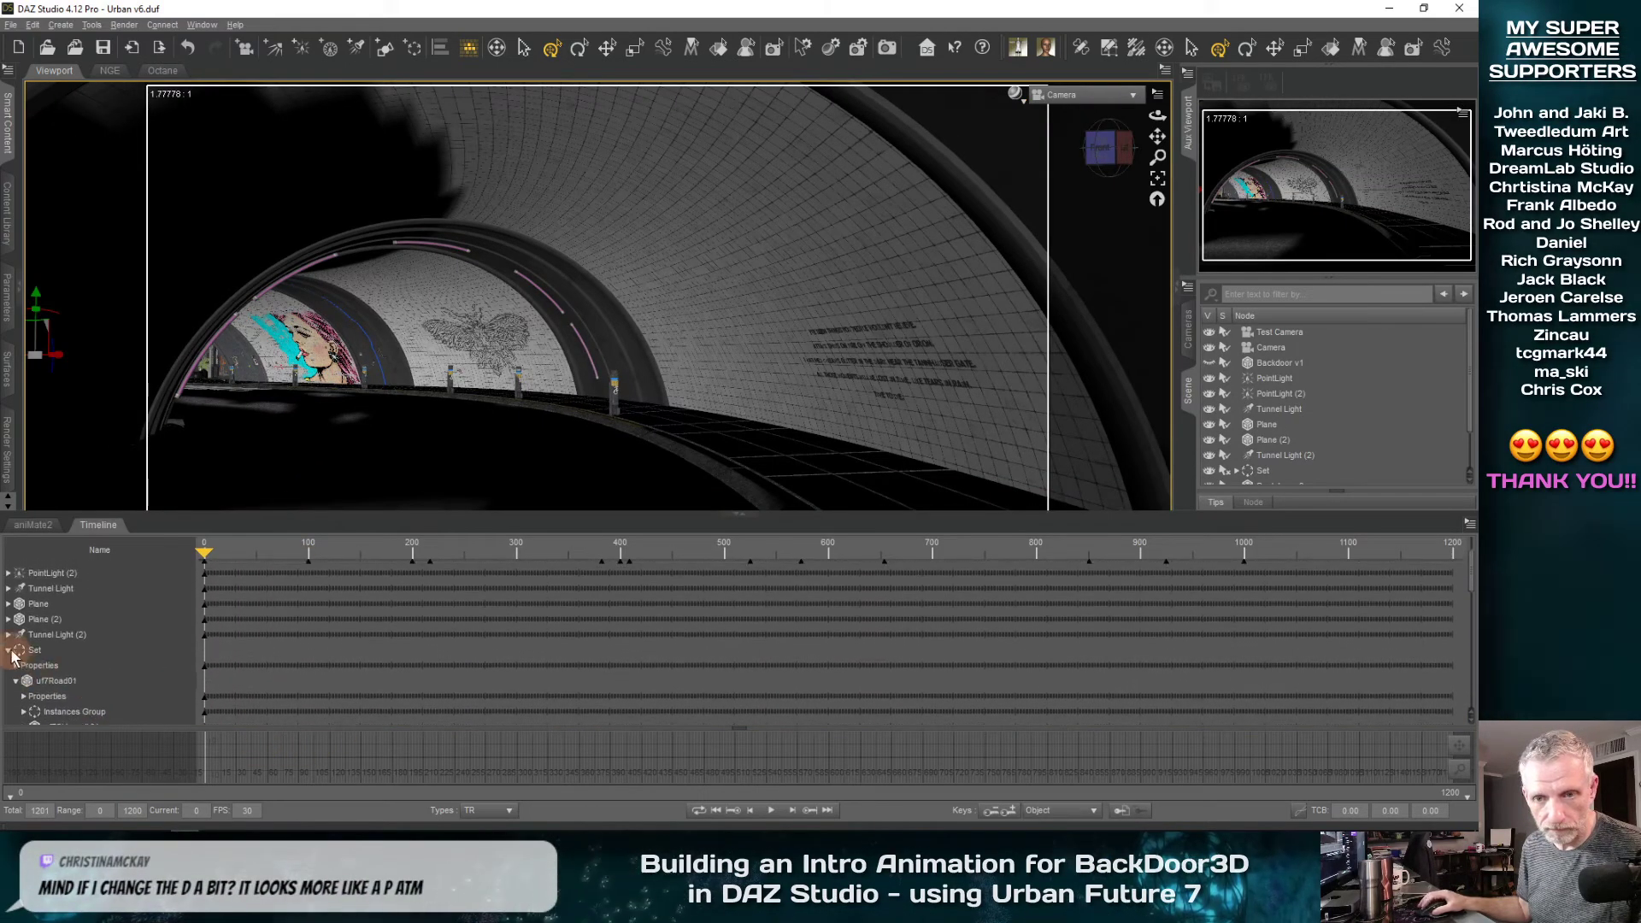
pyautogui.click(9, 650)
pyautogui.scroll(1, 111, 630)
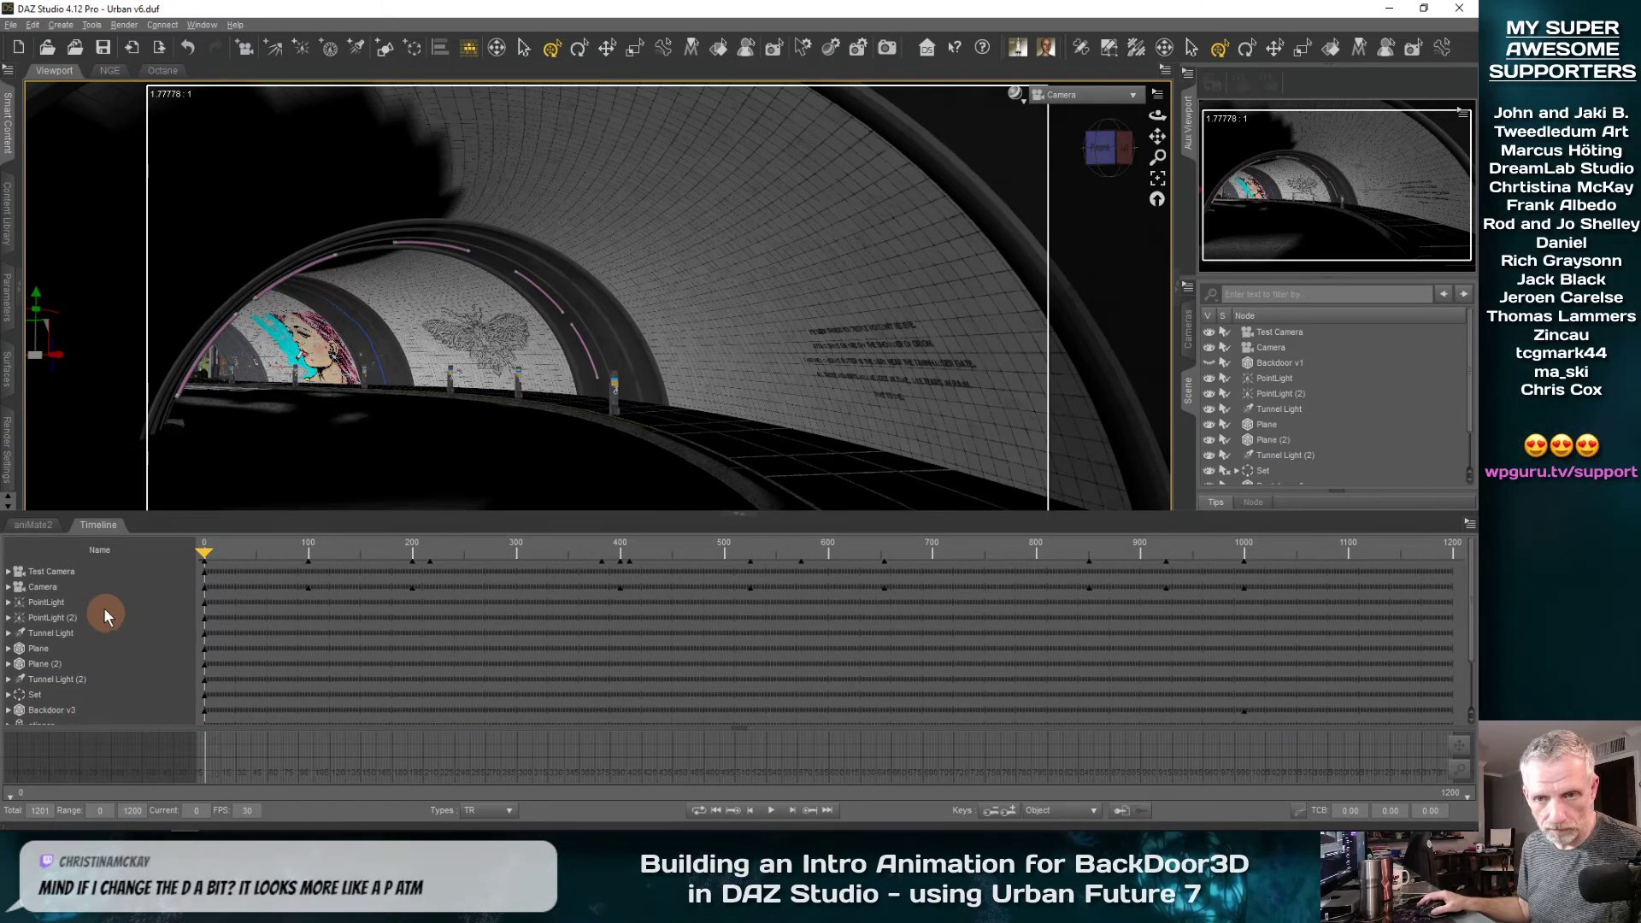
pyautogui.click(91, 588)
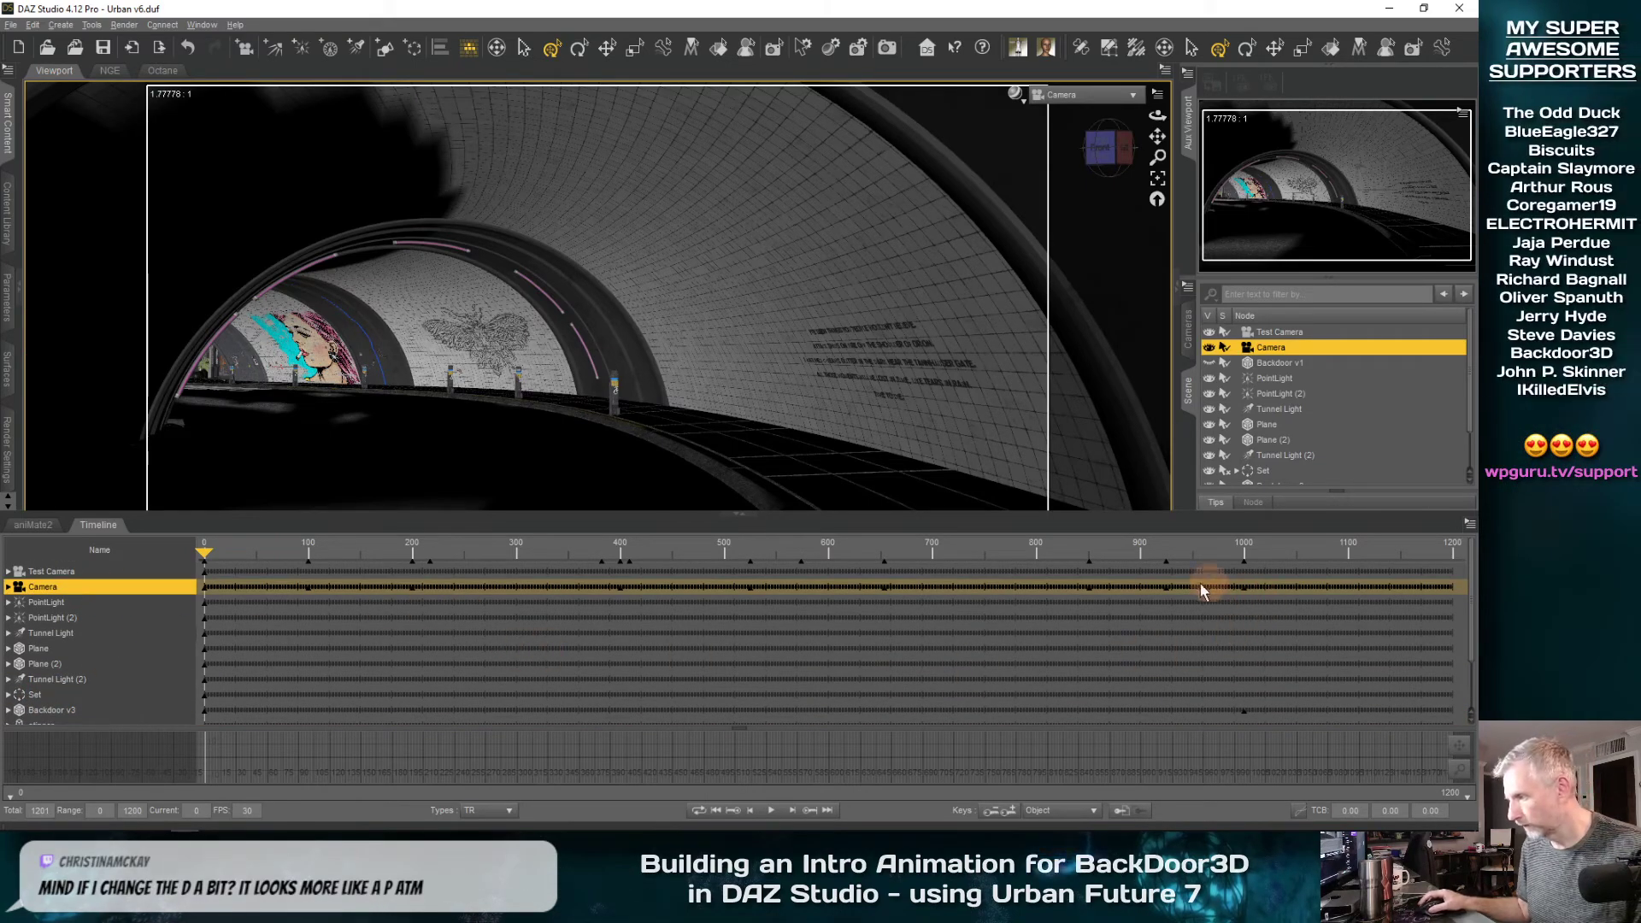
# Move Camera's final key to frame 1200 and its second-to-last key to frame 1000
pyautogui.click(1246, 623)
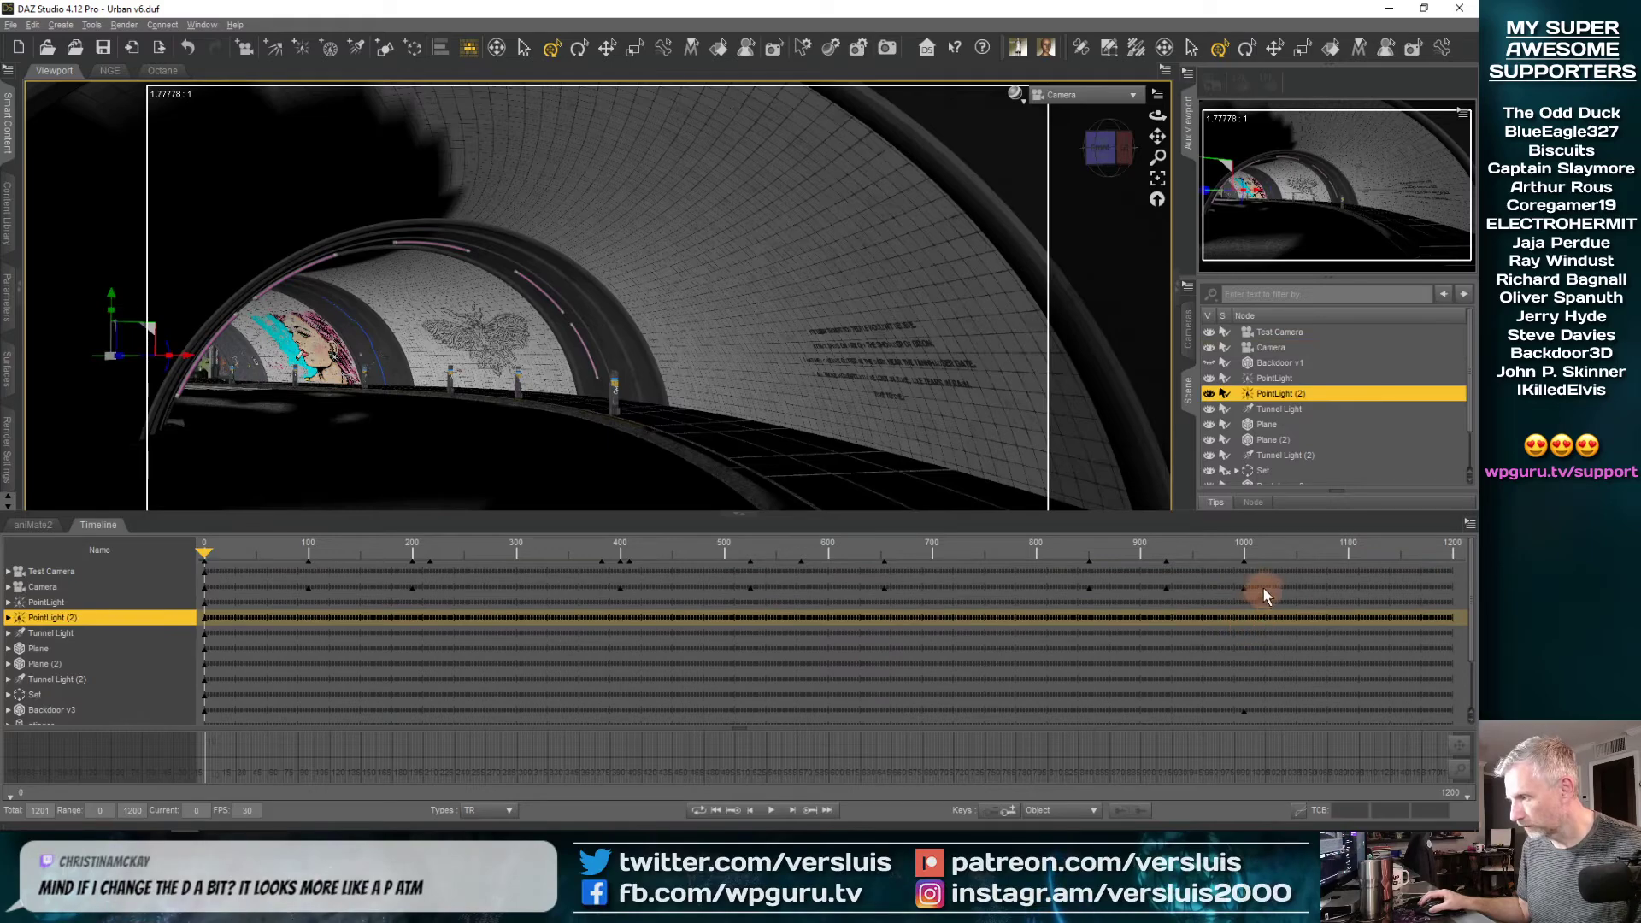
pyautogui.moveTo(1265, 578); pyautogui.dragTo(1464, 586)
pyautogui.click(1387, 634)
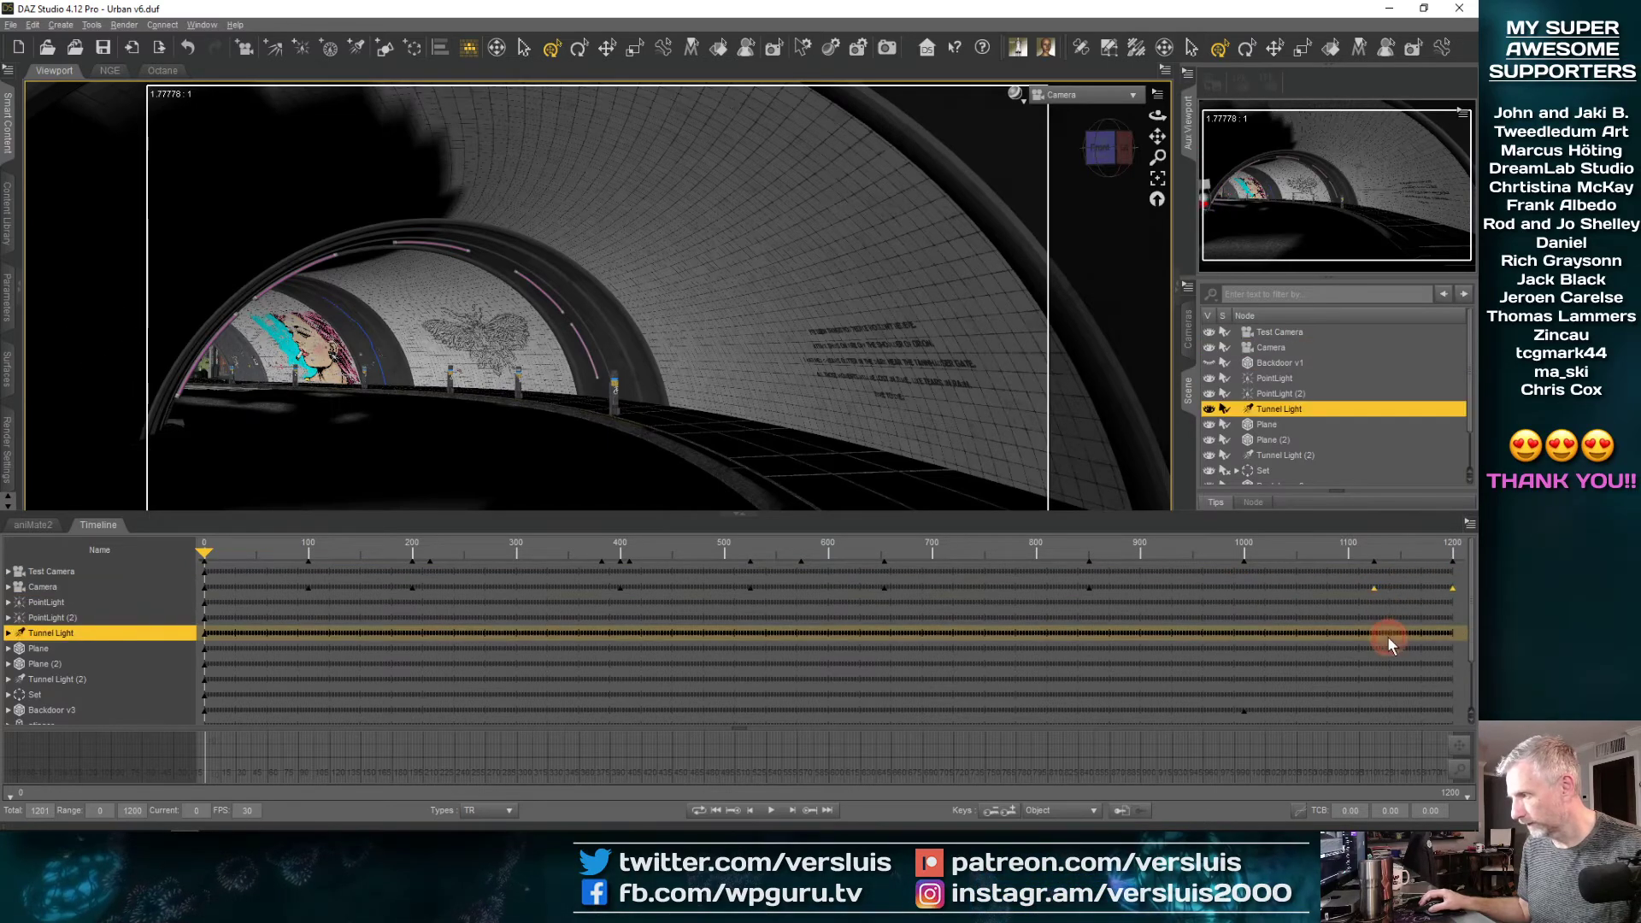
pyautogui.click(1383, 616)
pyautogui.moveTo(1363, 584); pyautogui.dragTo(1239, 592)
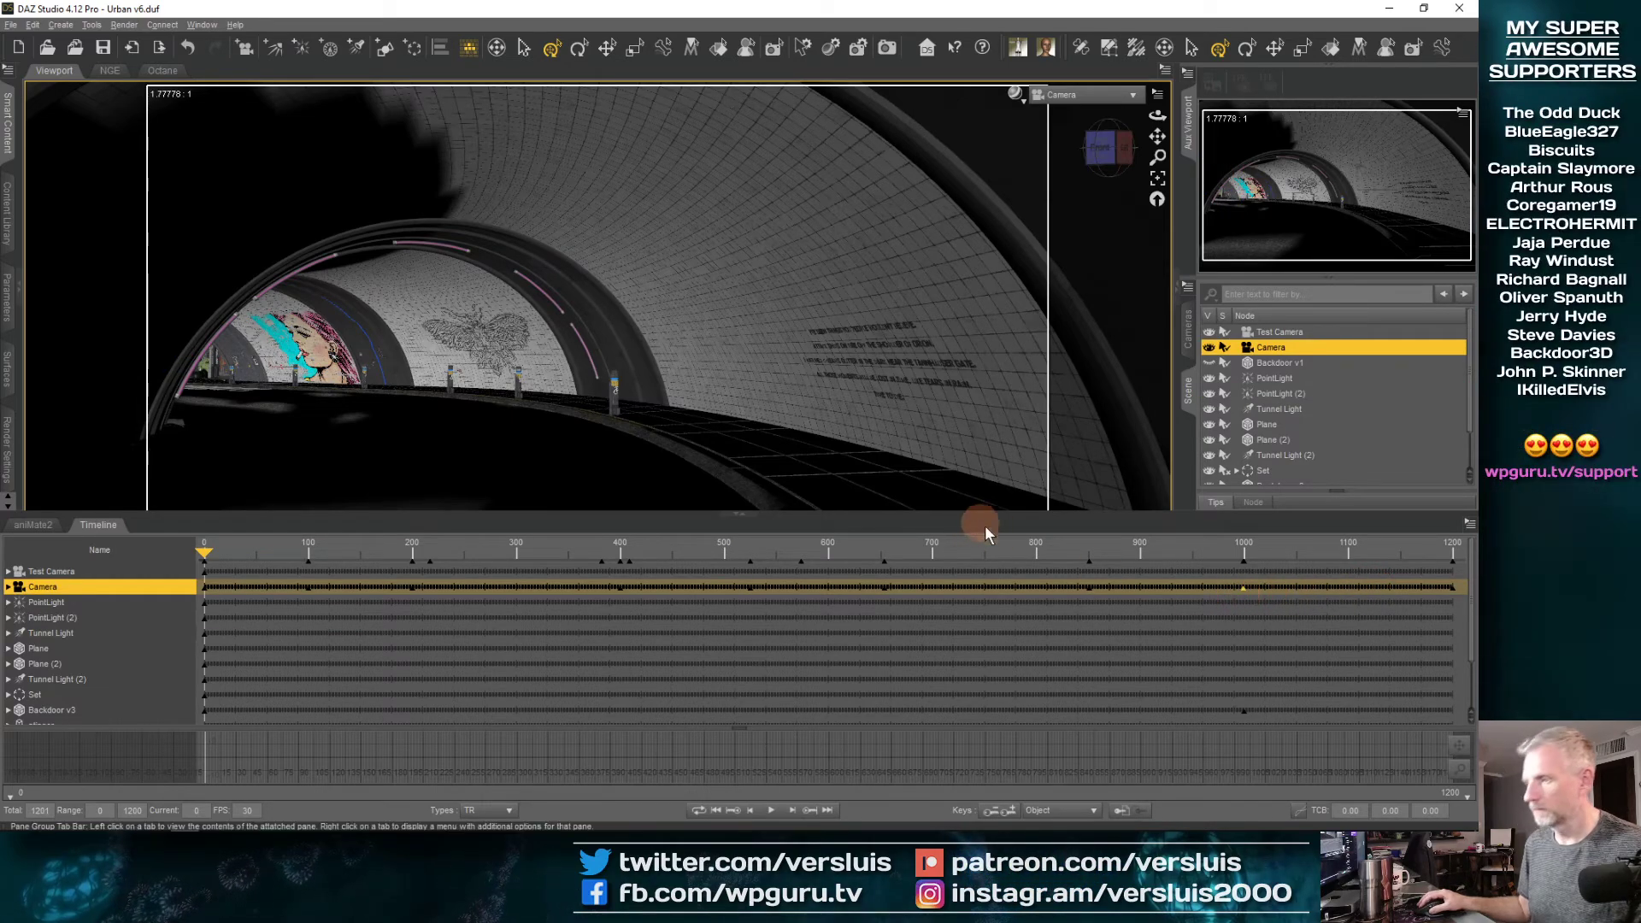
# Shrink the timeline, scrub the camera move between frames 700 and 925, and delete Camera's key at frame 1000
pyautogui.moveTo(1004, 544); pyautogui.dragTo(930, 610)
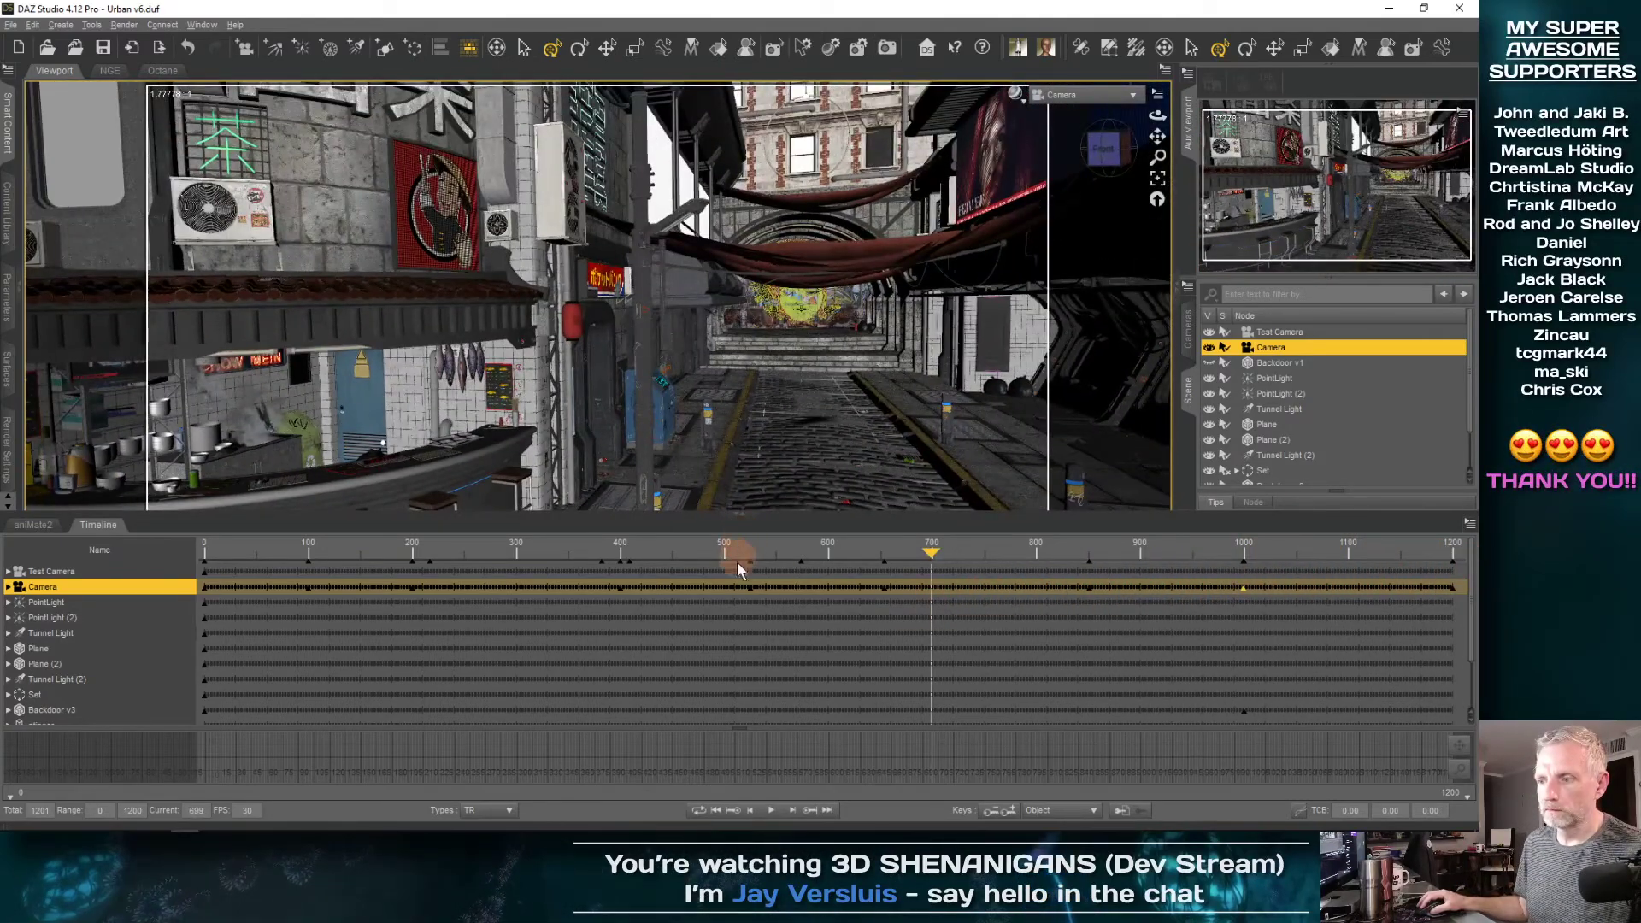
pyautogui.moveTo(524, 516); pyautogui.dragTo(524, 616)
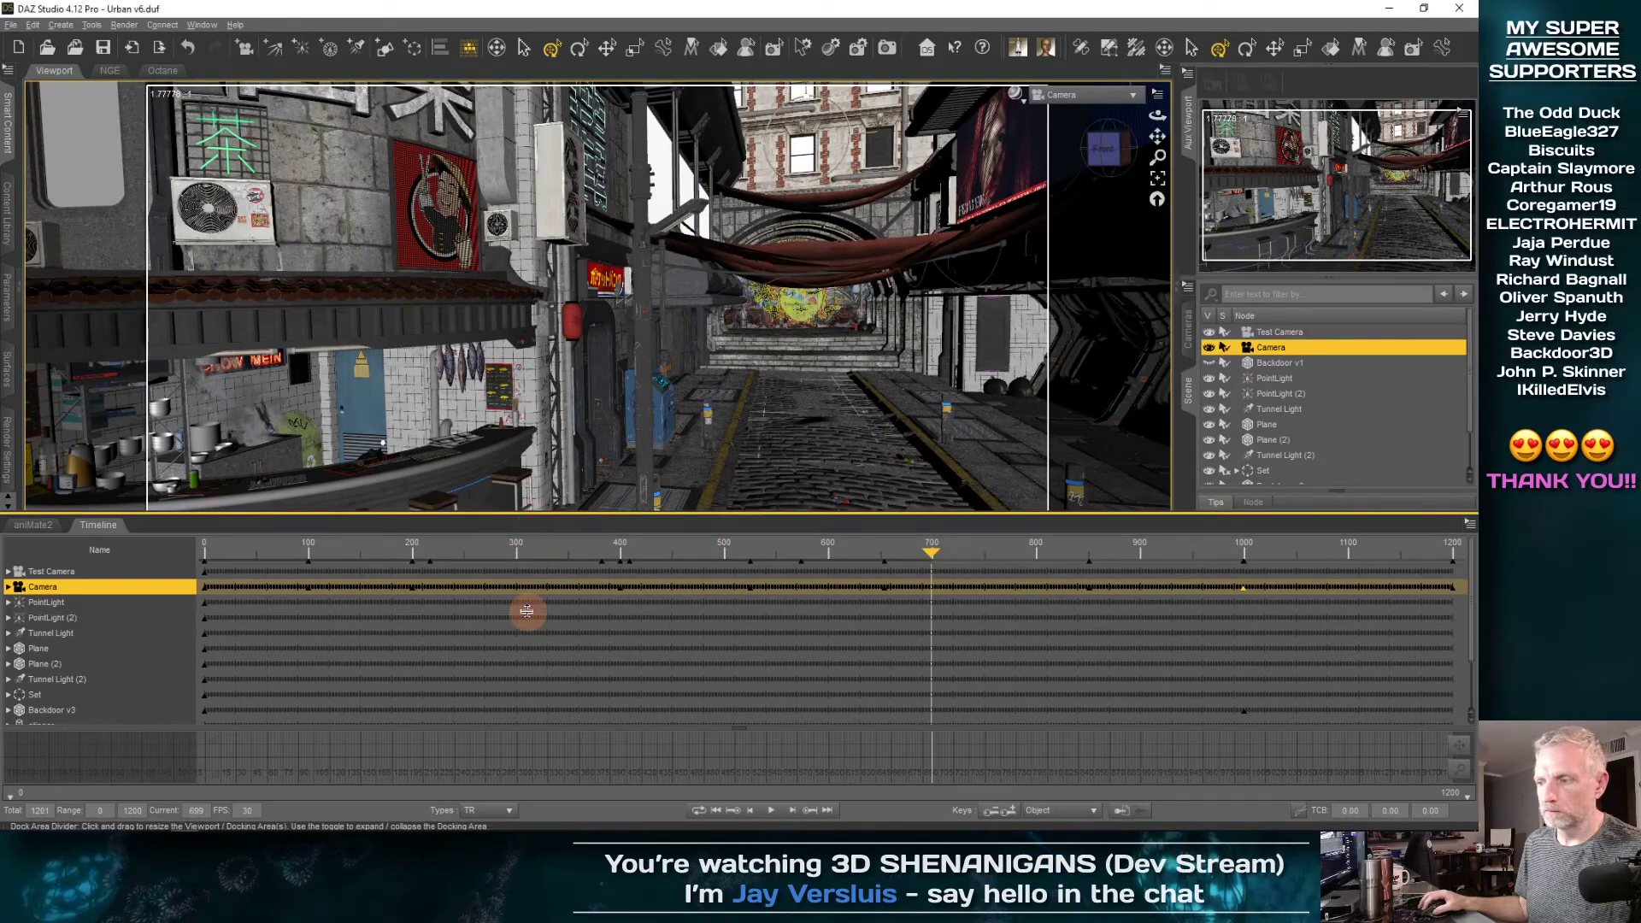
pyautogui.moveTo(930, 658); pyautogui.dragTo(1163, 650)
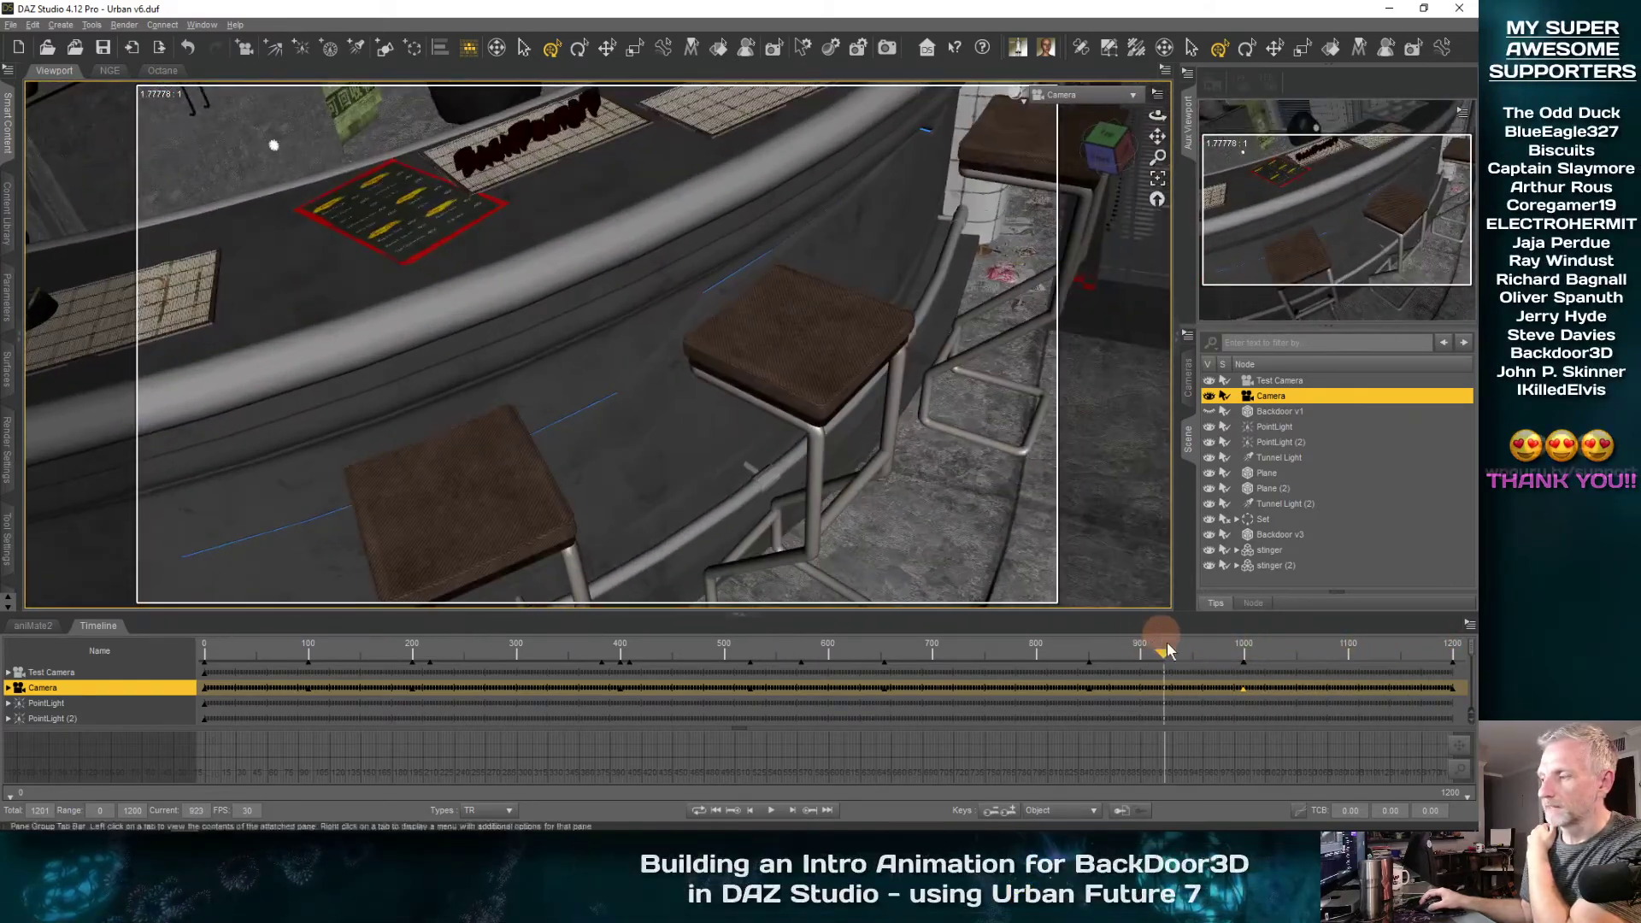
pyautogui.rightClick(1243, 689)
pyautogui.moveTo(1289, 630)
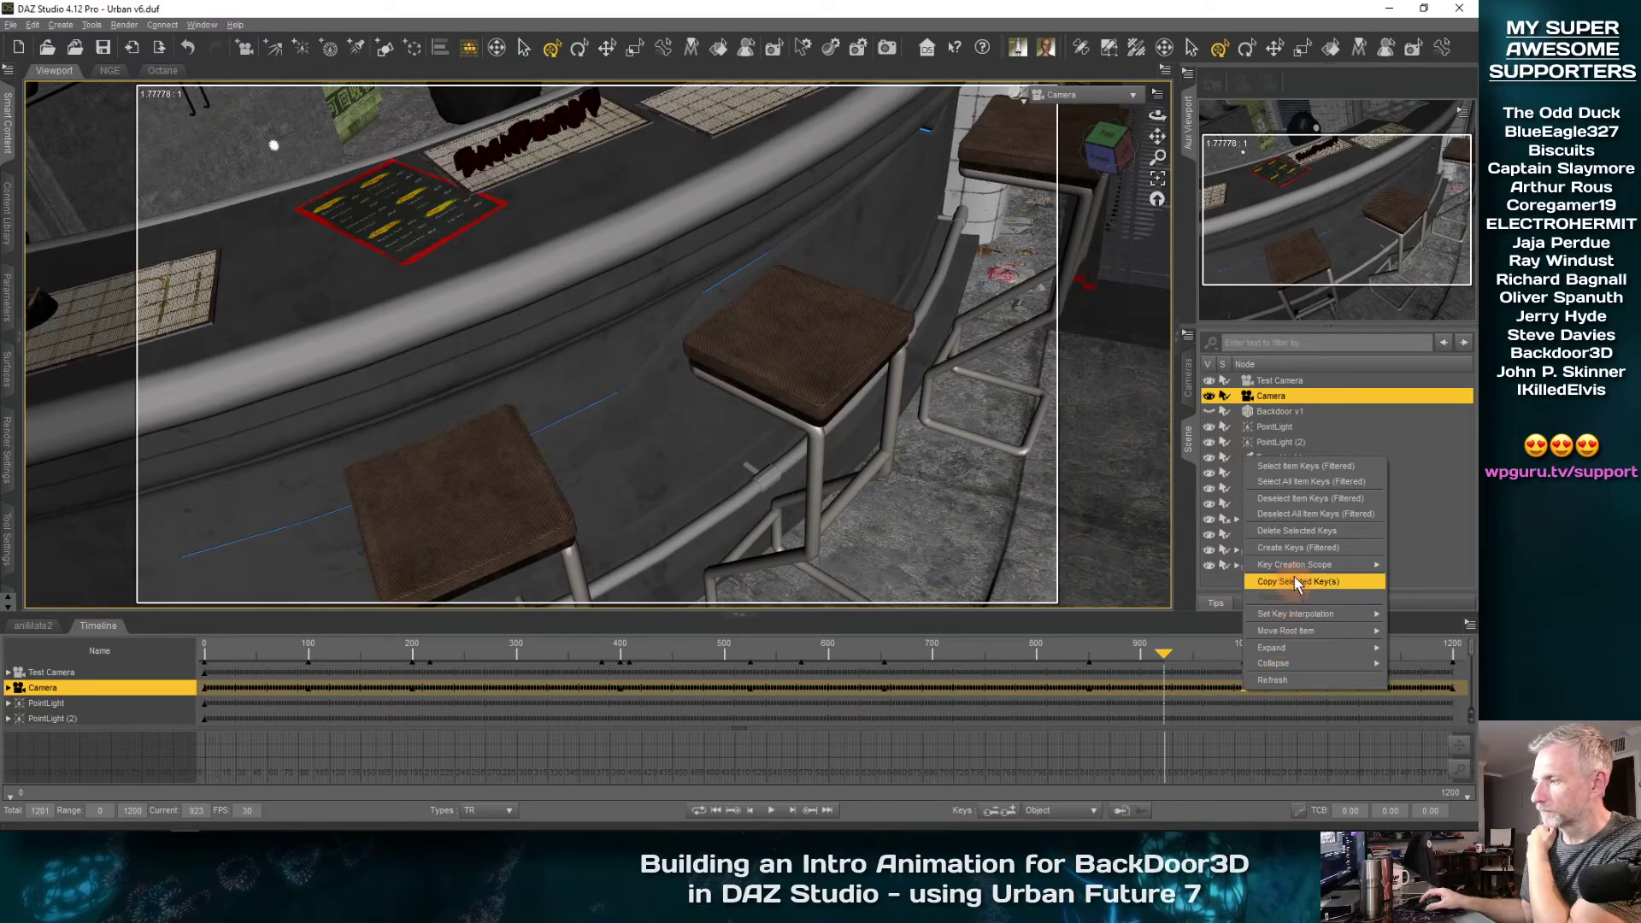
pyautogui.click(1324, 531)
# At Camera's key near frame 850, raise the camera above the noodle bar by setting Y Translate to about 289.33
pyautogui.moveTo(1179, 703); pyautogui.dragTo(1076, 660)
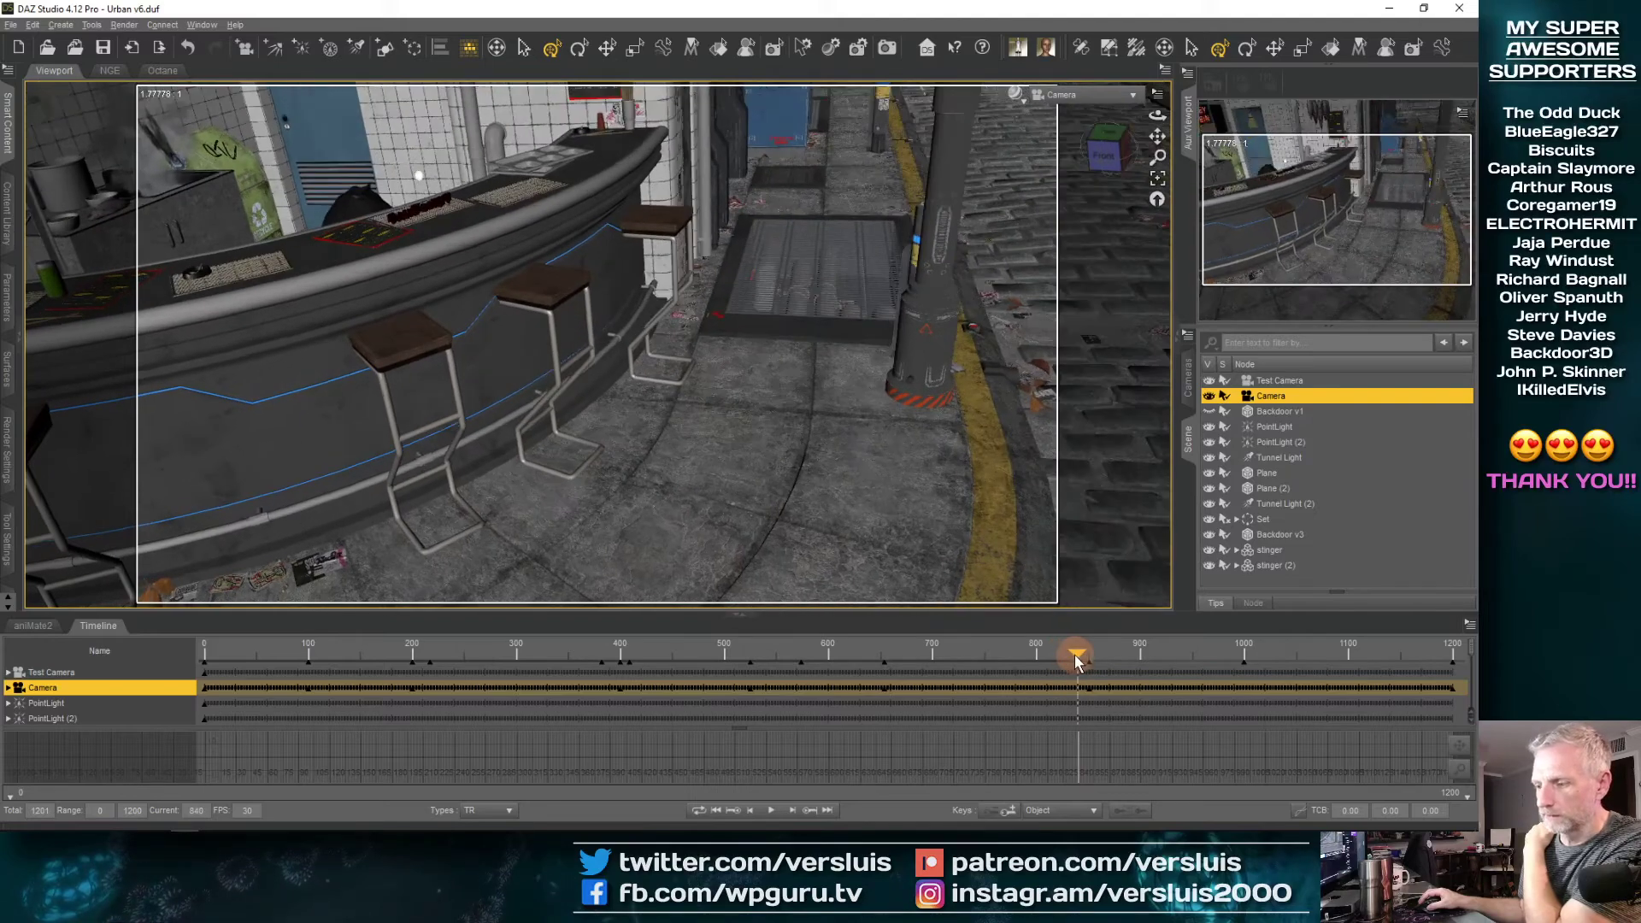
pyautogui.click(814, 811)
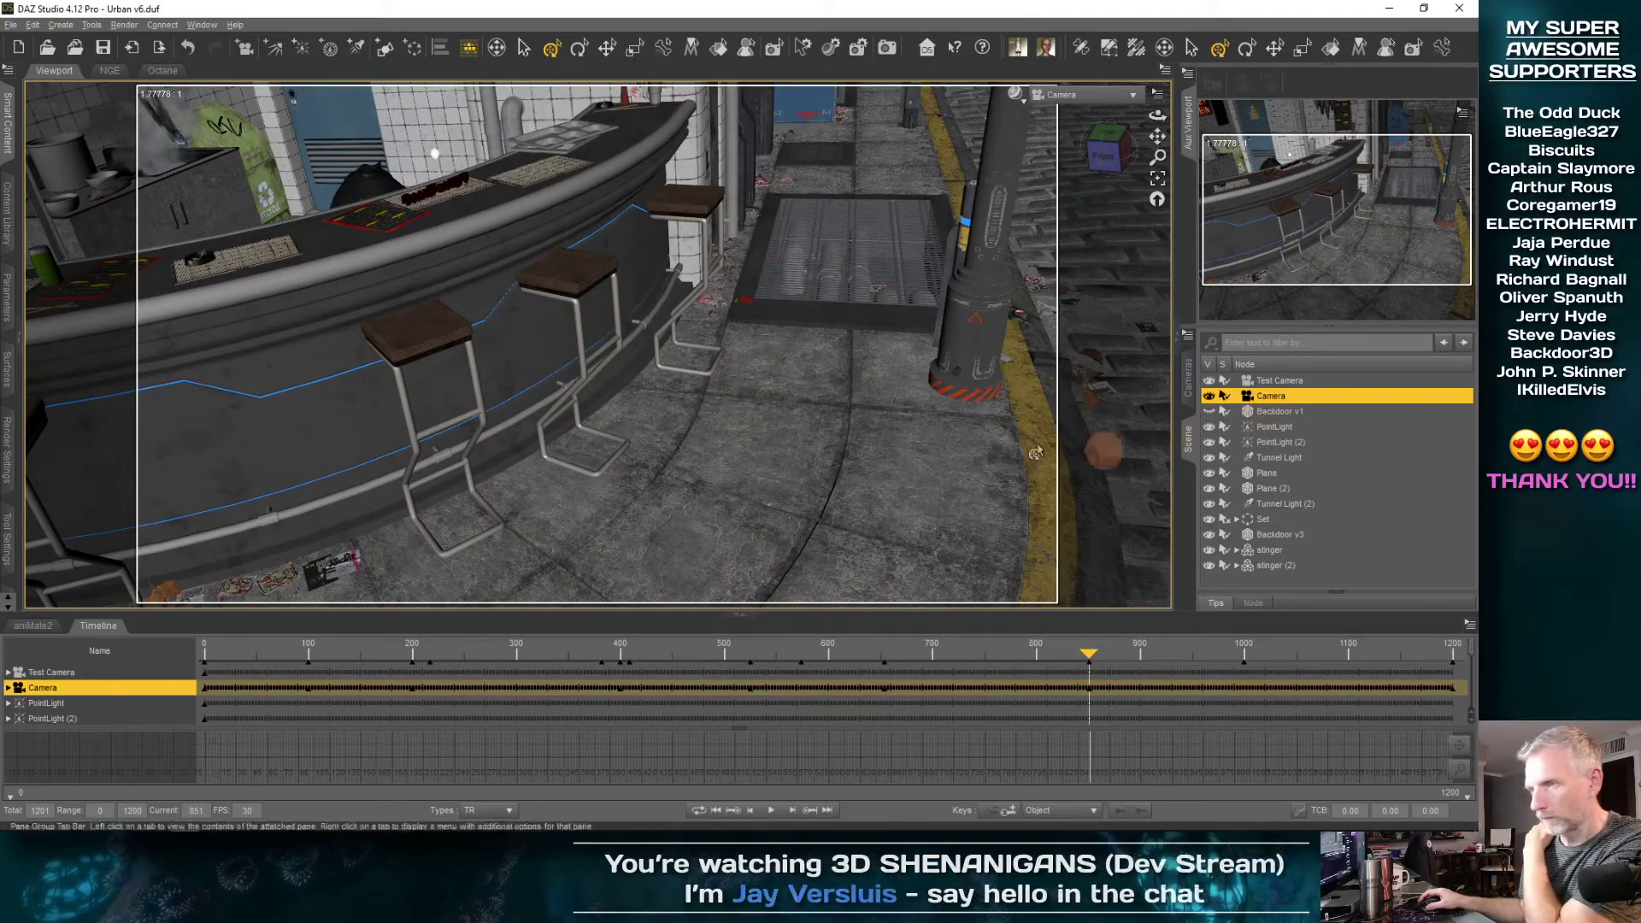
pyautogui.click(8, 291)
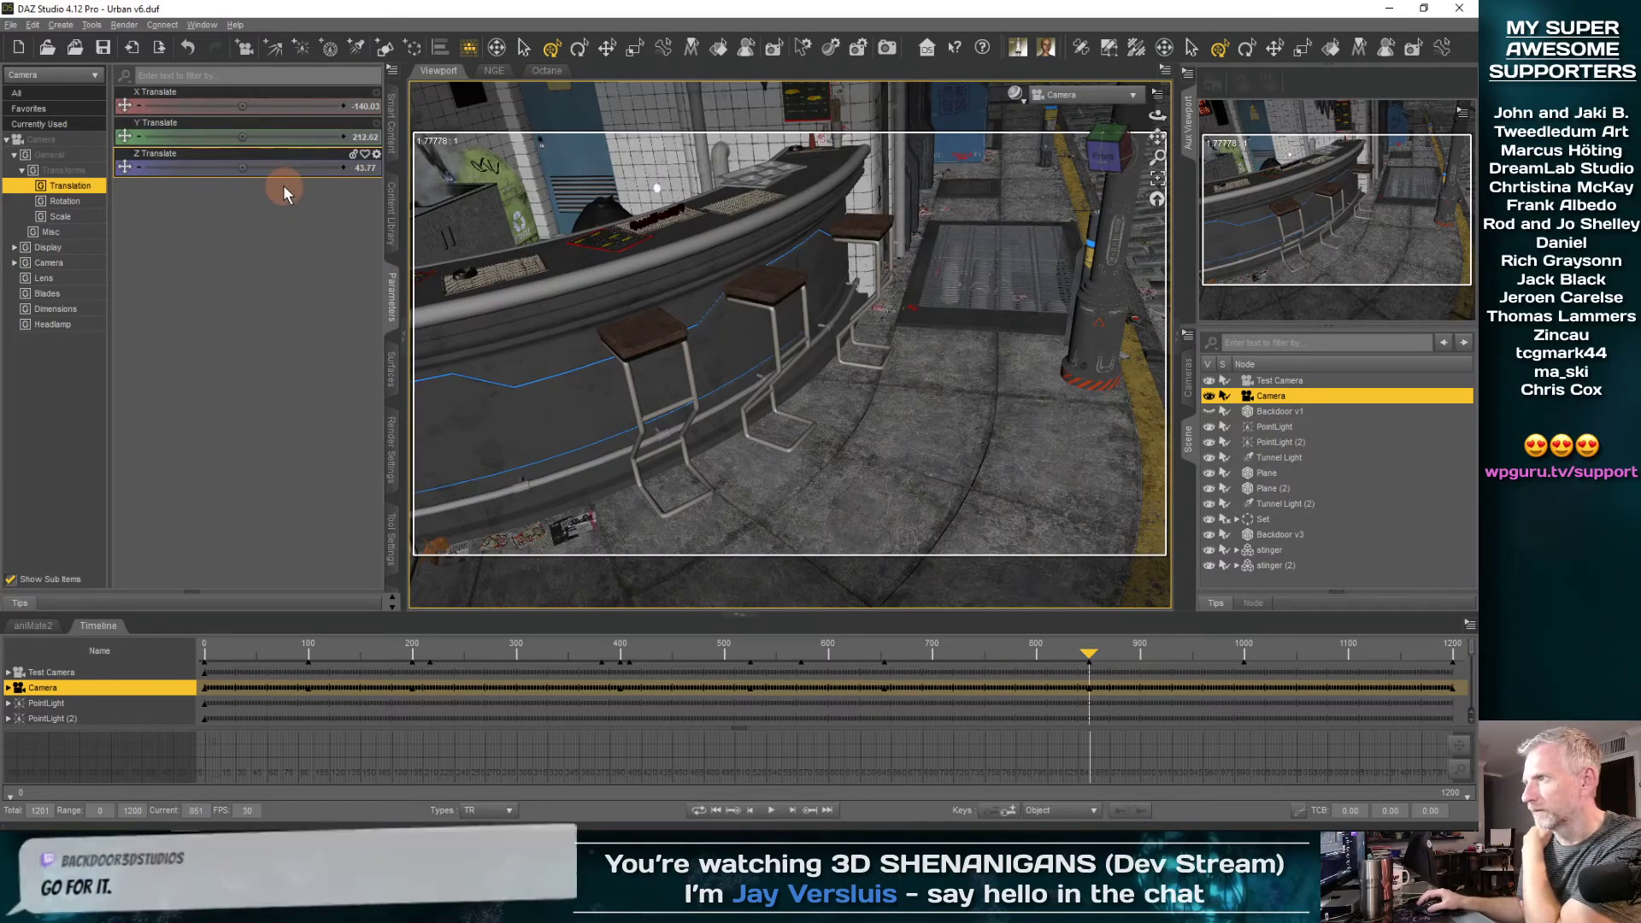
pyautogui.moveTo(242, 137); pyautogui.dragTo(247, 140)
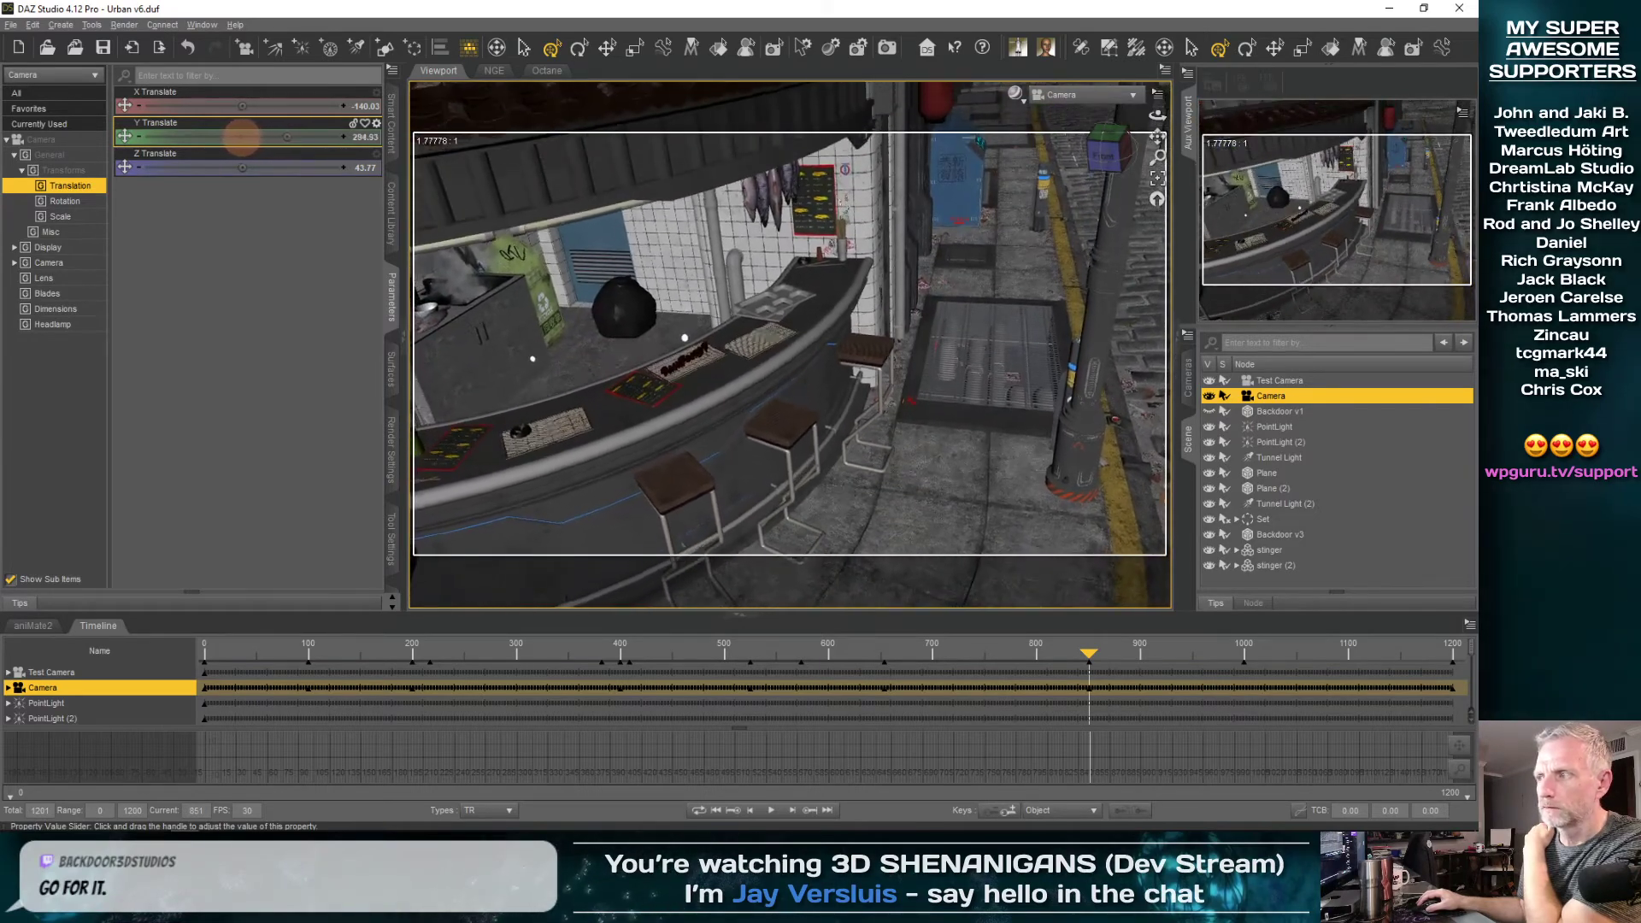
pyautogui.moveTo(240, 137); pyautogui.dragTo(236, 136)
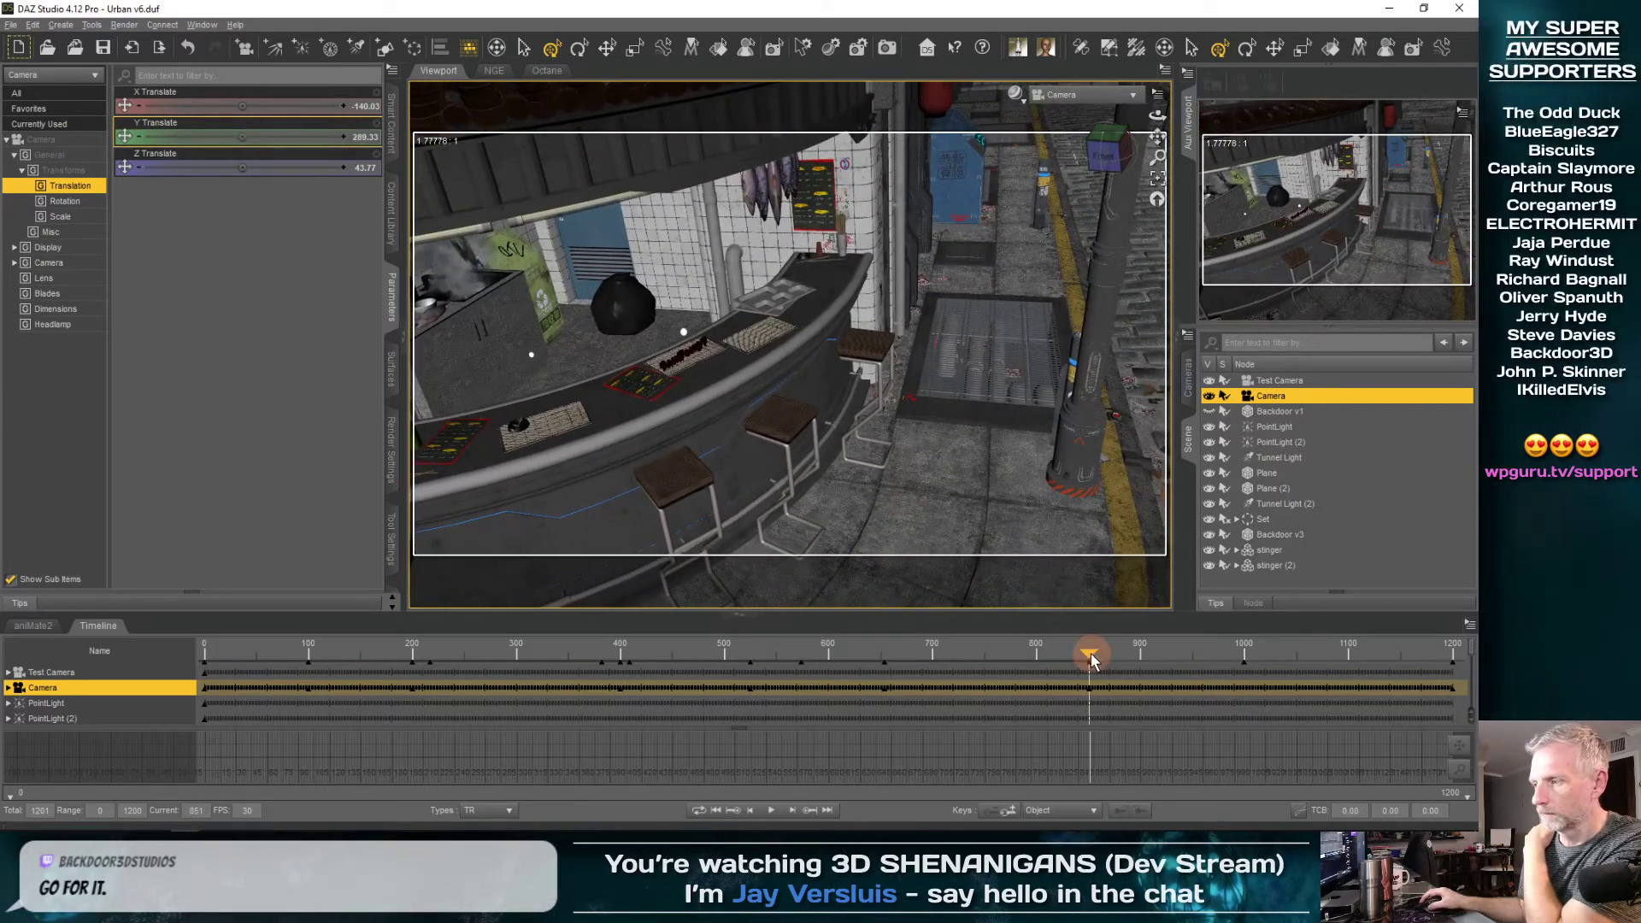
# Scrub to the end of the animation and back to about frame 845 to check the camera's approach to the BackDoor3D lettering
pyautogui.moveTo(1093, 658); pyautogui.dragTo(1346, 649)
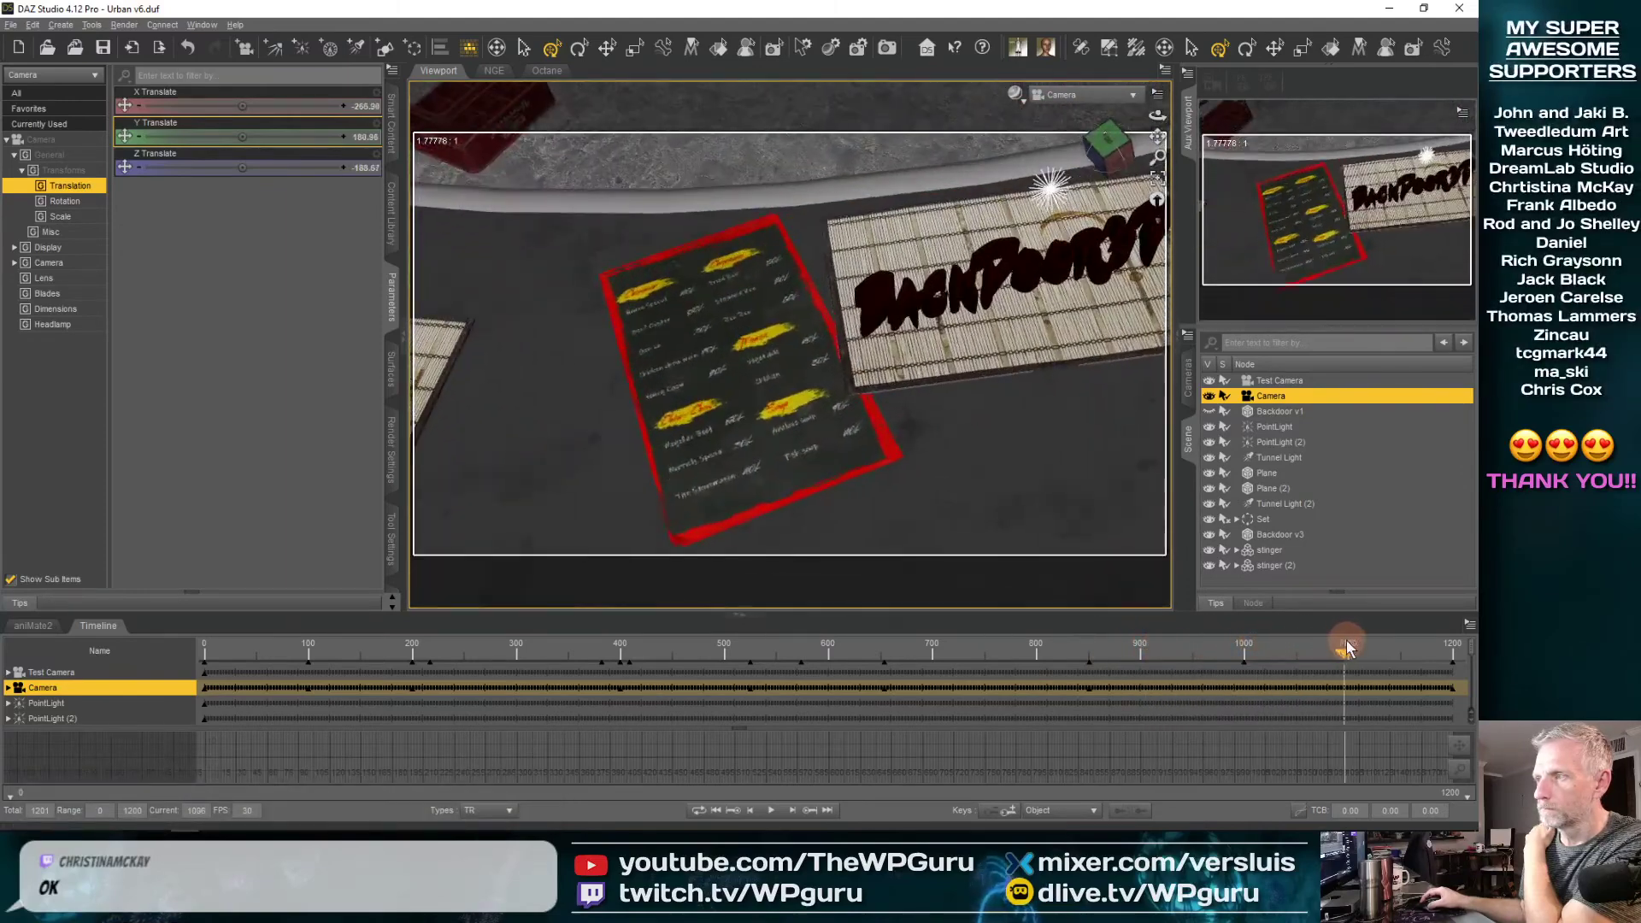
pyautogui.moveTo(1460, 650); pyautogui.dragTo(1234, 647)
pyautogui.click(1083, 654)
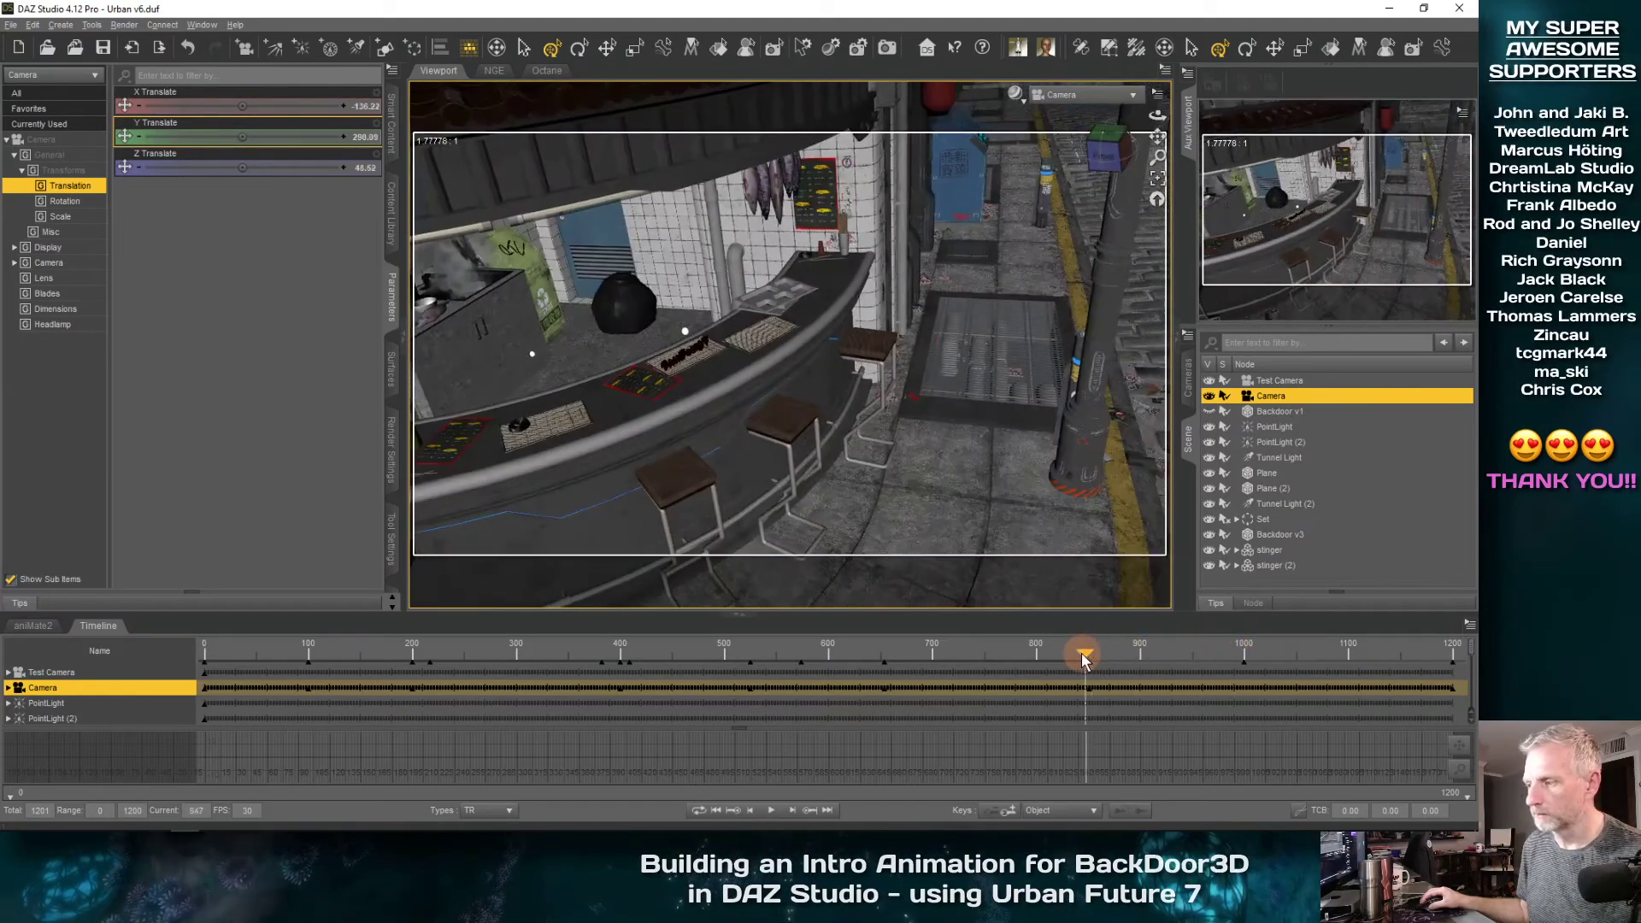
# Set Camera's X Translate to about -88 at the key near frame 850 and scrub the preceding frames to check it
pyautogui.click(810, 810)
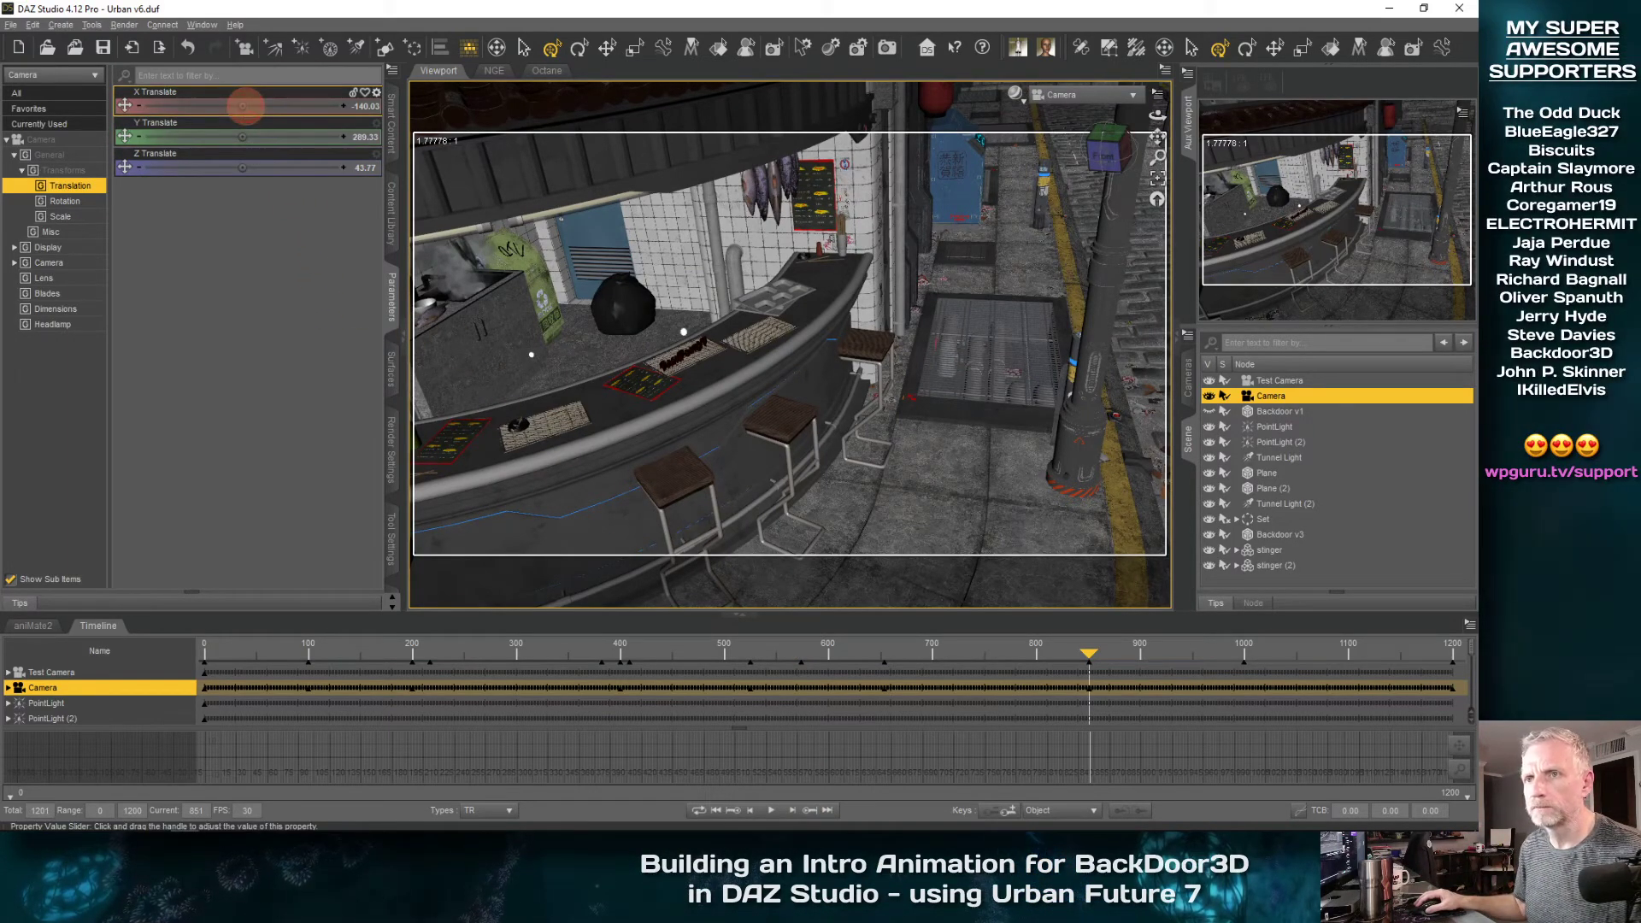
pyautogui.moveTo(245, 105); pyautogui.dragTo(247, 106)
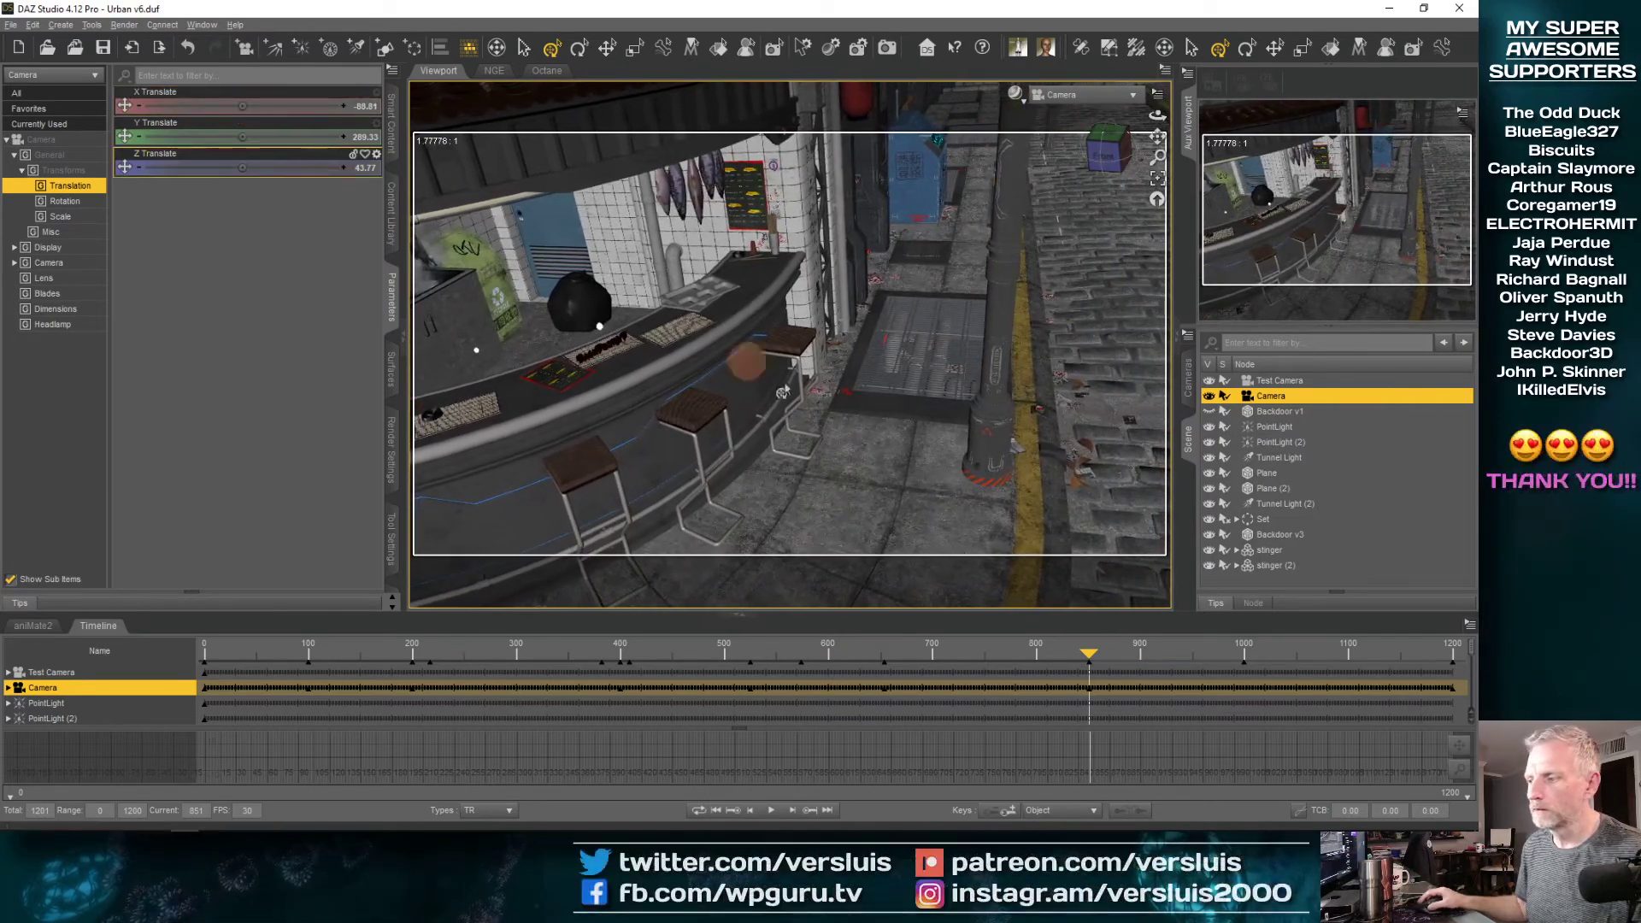
pyautogui.moveTo(1087, 664); pyautogui.dragTo(979, 688)
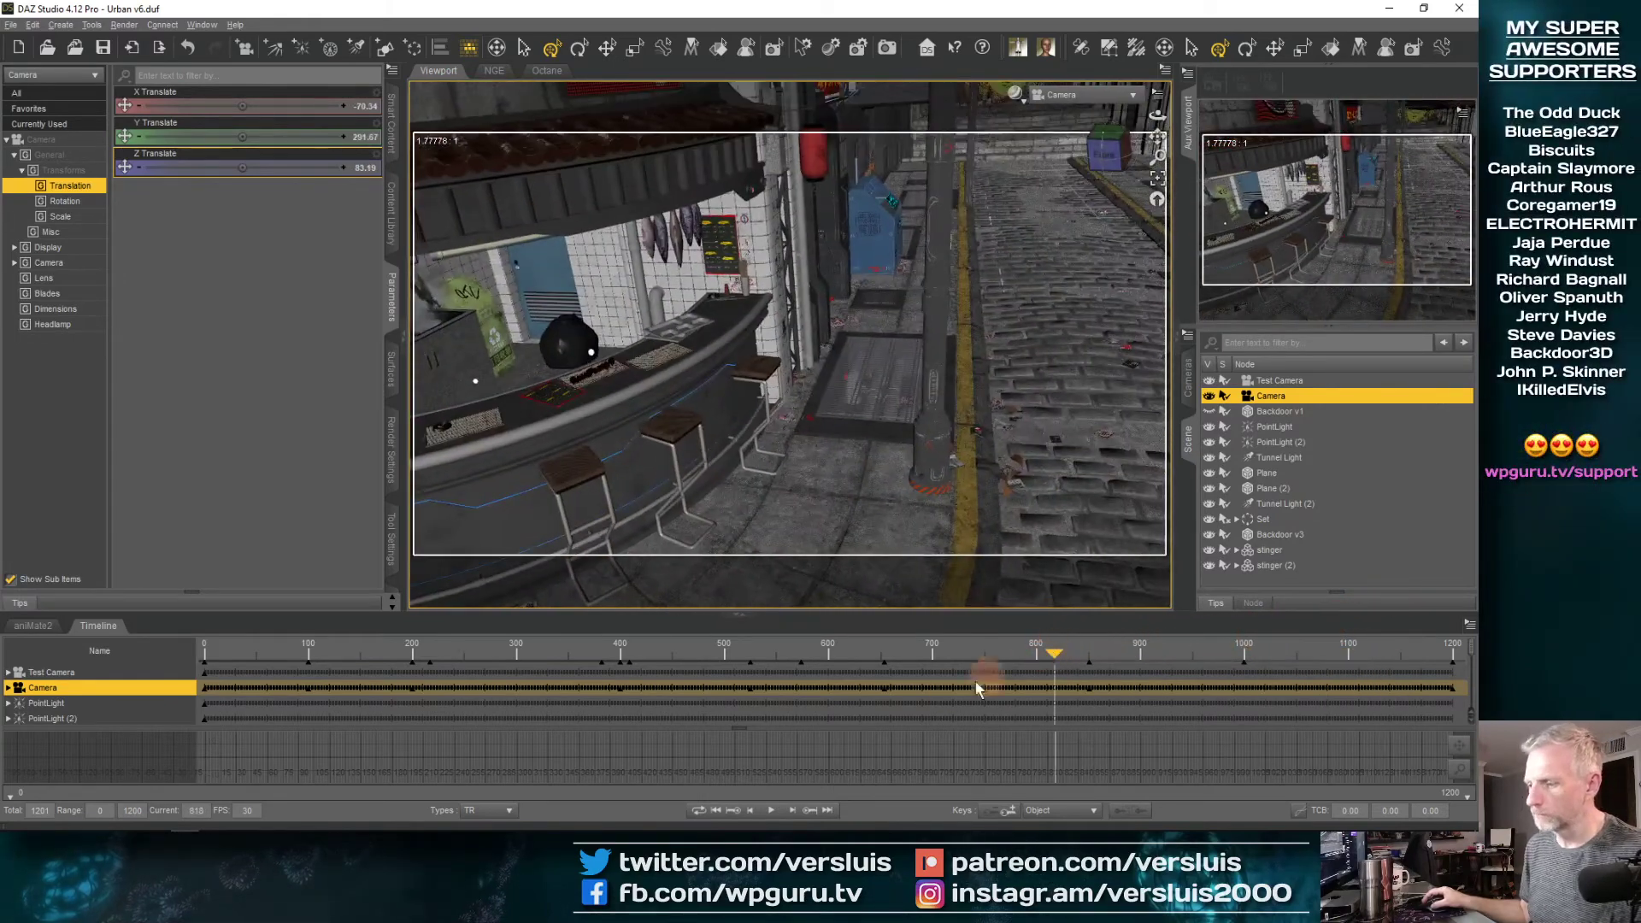
pyautogui.click(809, 811)
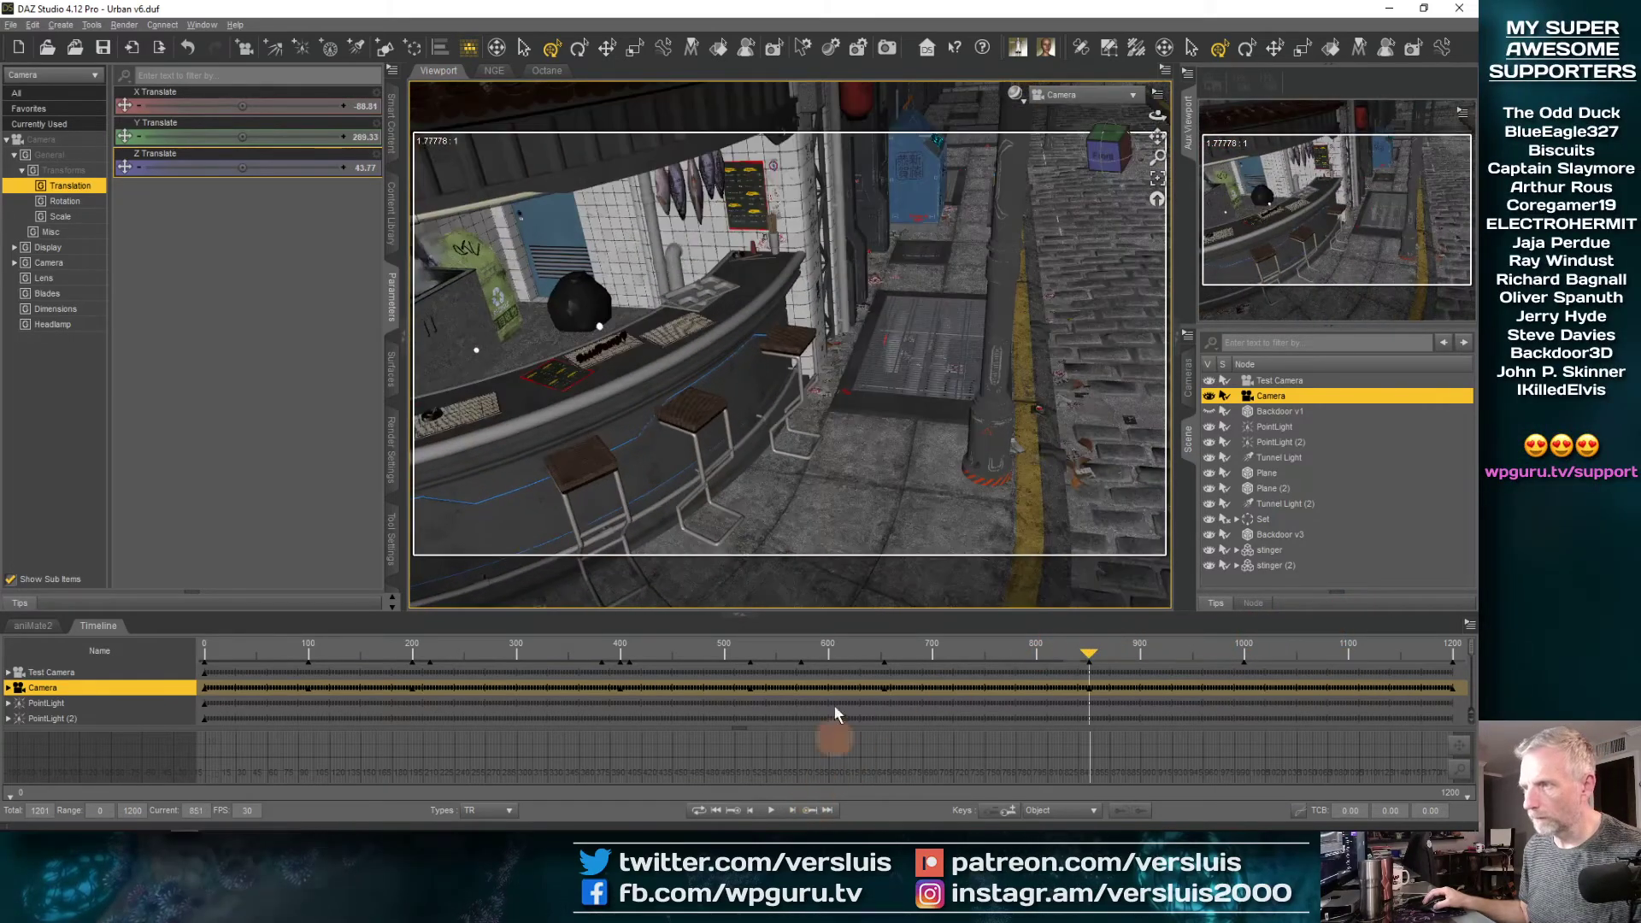
# At Camera's key near frame 850, set X Translate to about -92 and Z Translate to about -34.76, scrubbing the lettering approach between adjustments
pyautogui.moveTo(1094, 656); pyautogui.dragTo(1057, 665)
pyautogui.click(808, 811)
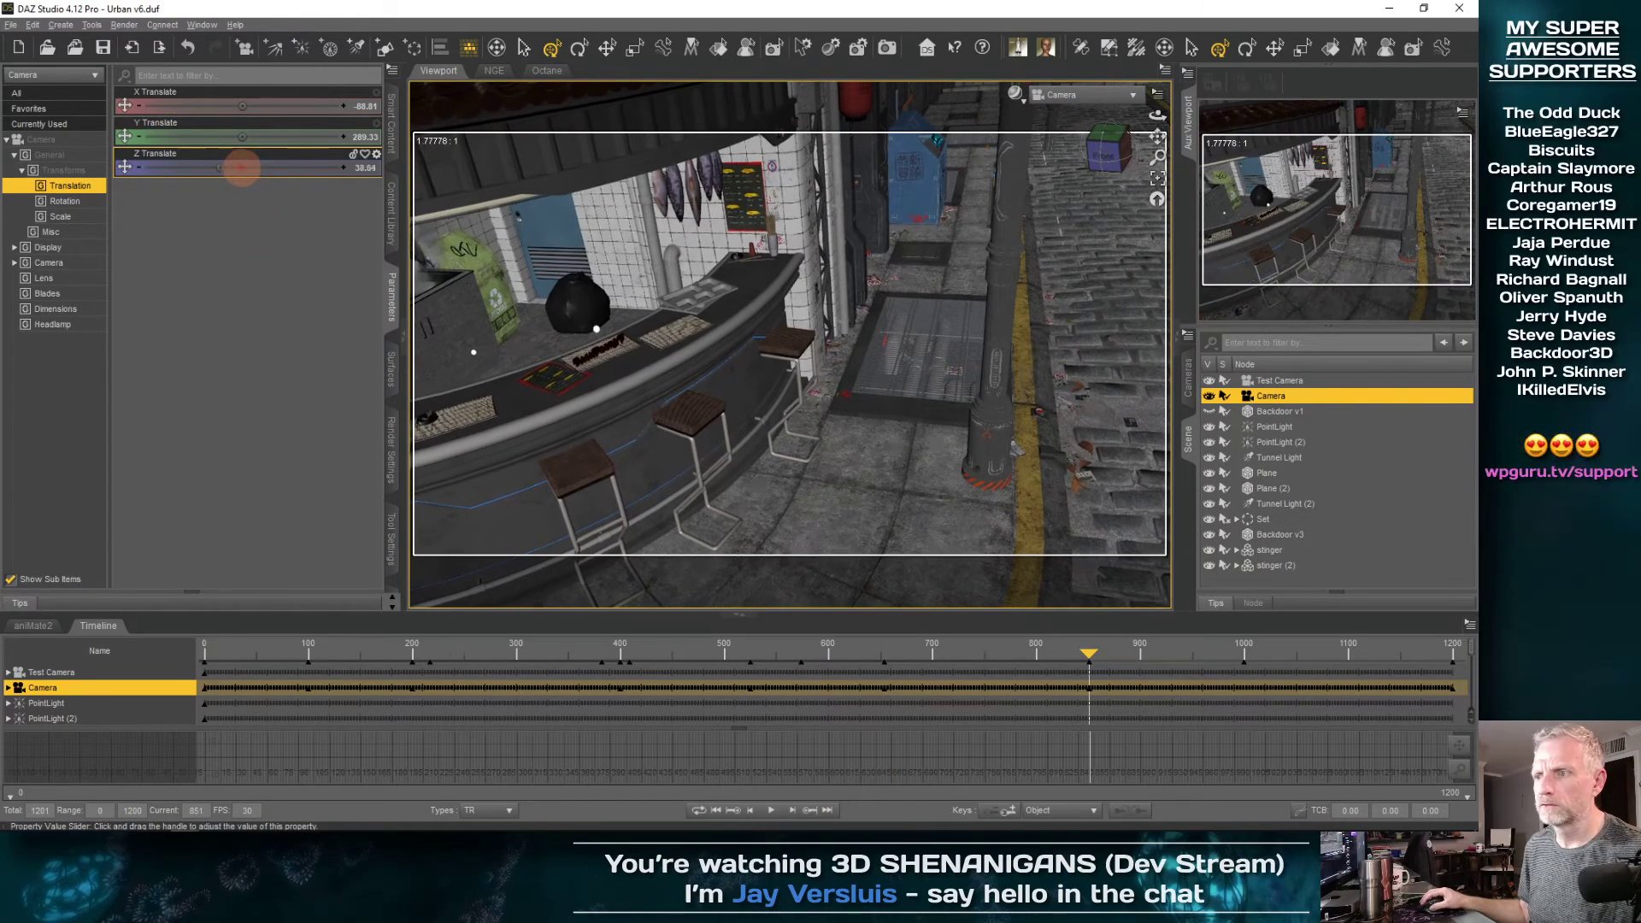
pyautogui.moveTo(243, 168); pyautogui.dragTo(201, 168)
pyautogui.moveTo(1088, 655); pyautogui.dragTo(1371, 618)
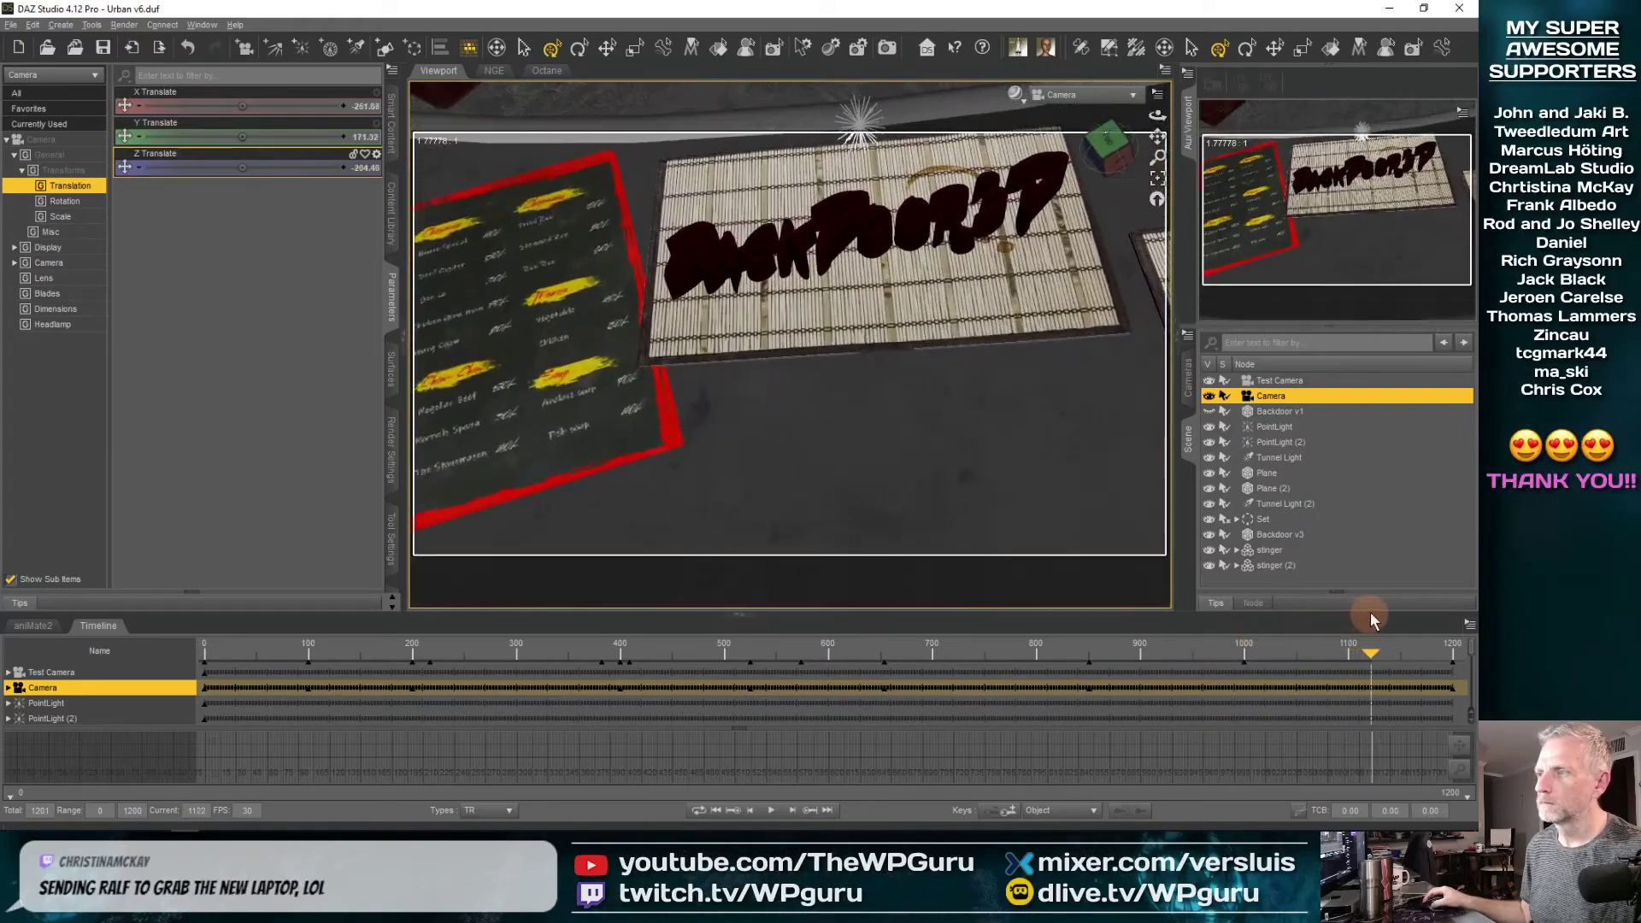
pyautogui.moveTo(1452, 654); pyautogui.dragTo(1063, 647)
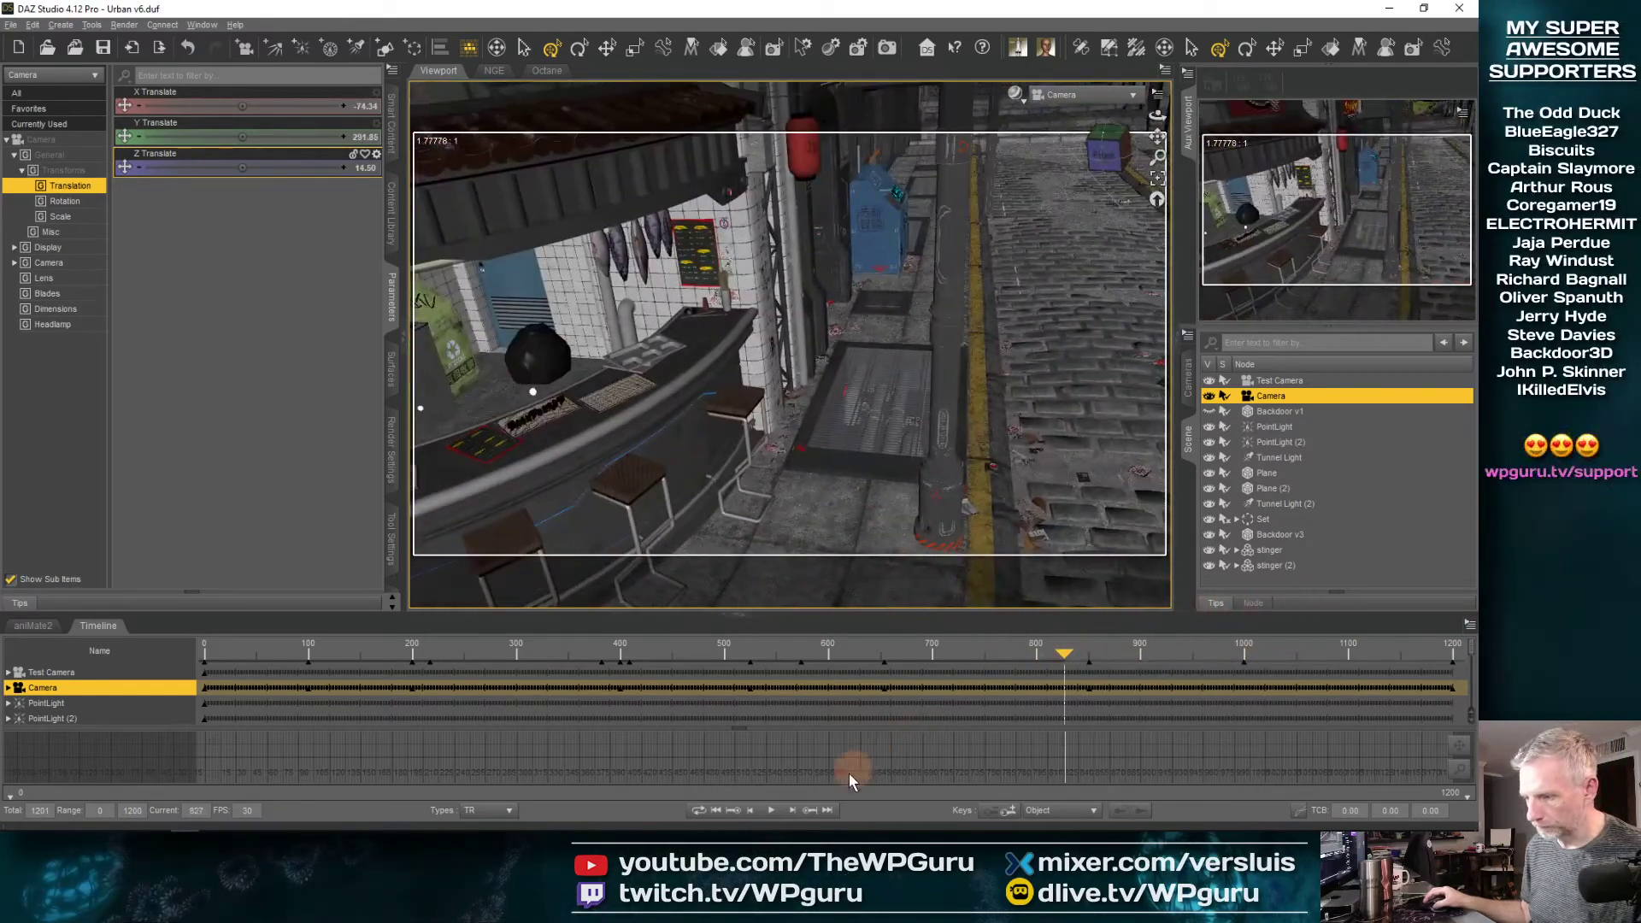
pyautogui.click(810, 810)
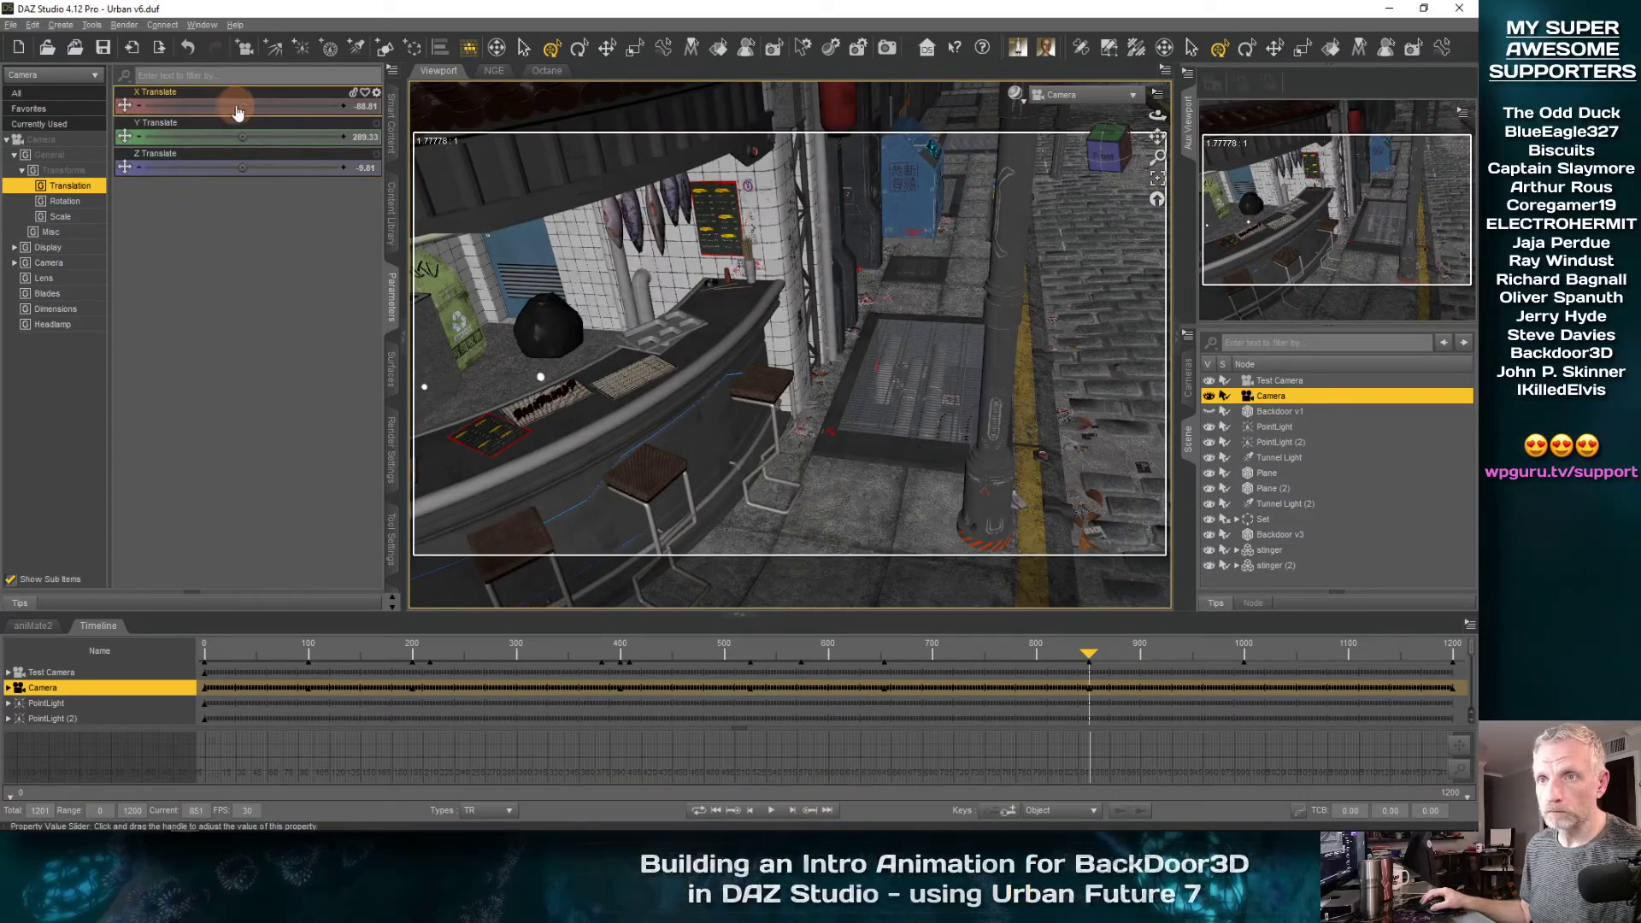
pyautogui.moveTo(267, 105); pyautogui.dragTo(230, 105)
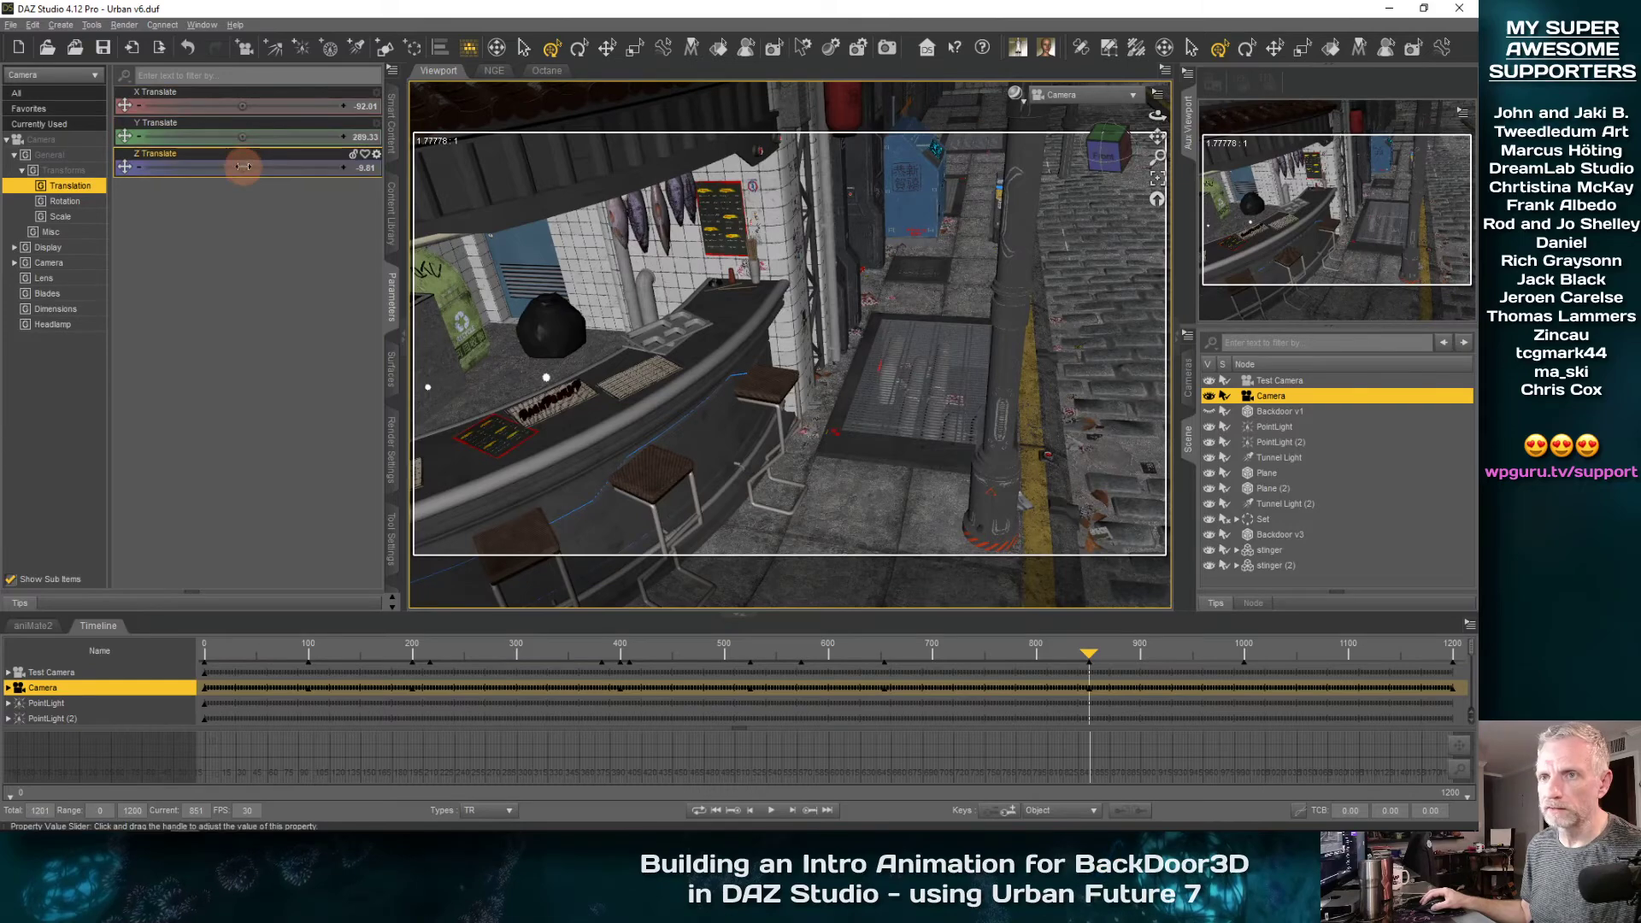
pyautogui.moveTo(244, 167); pyautogui.dragTo(244, 167)
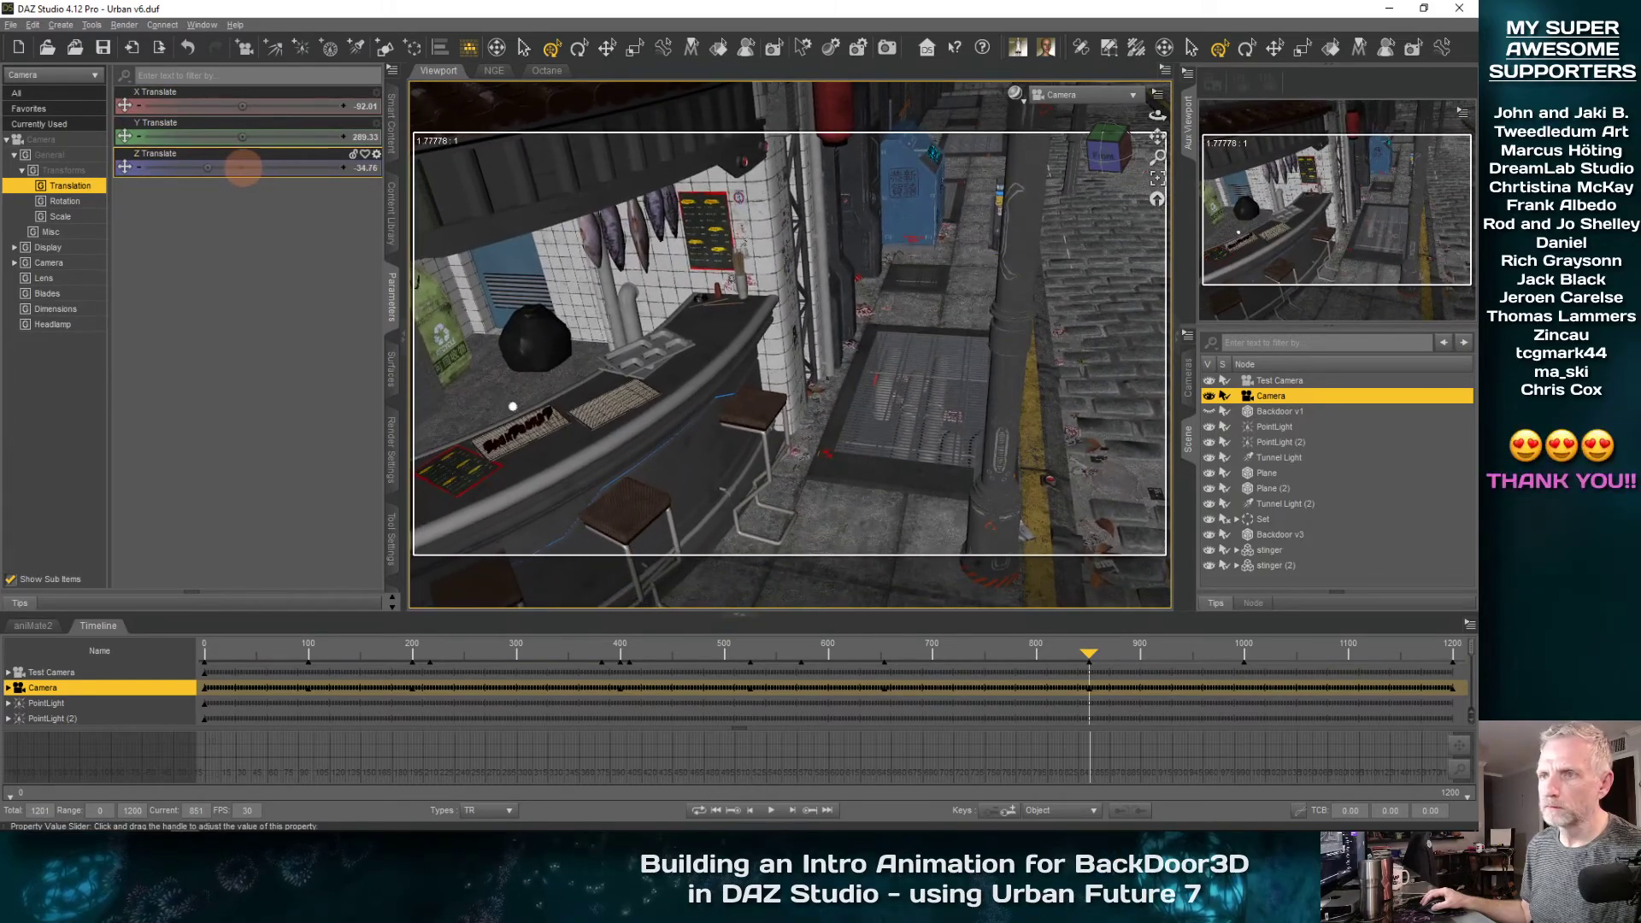
# Play the camera move from about frame 488, and scrub between about frames 790 and 846 to examine the framing of the noodle bar
pyautogui.moveTo(1089, 655); pyautogui.dragTo(782, 761)
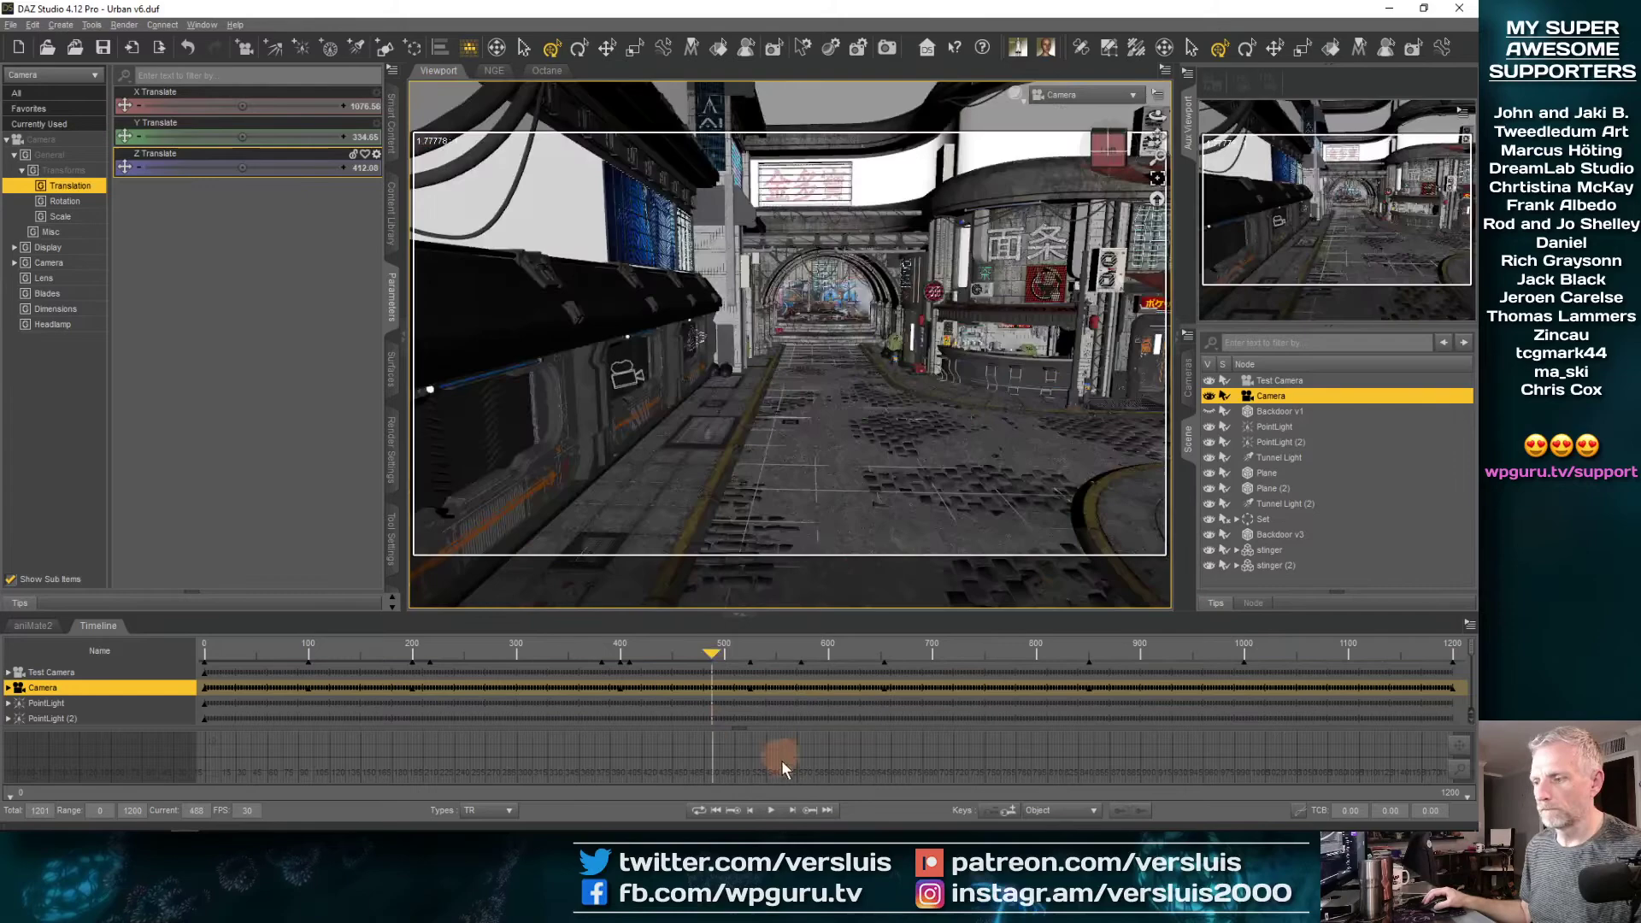
pyautogui.click(774, 812)
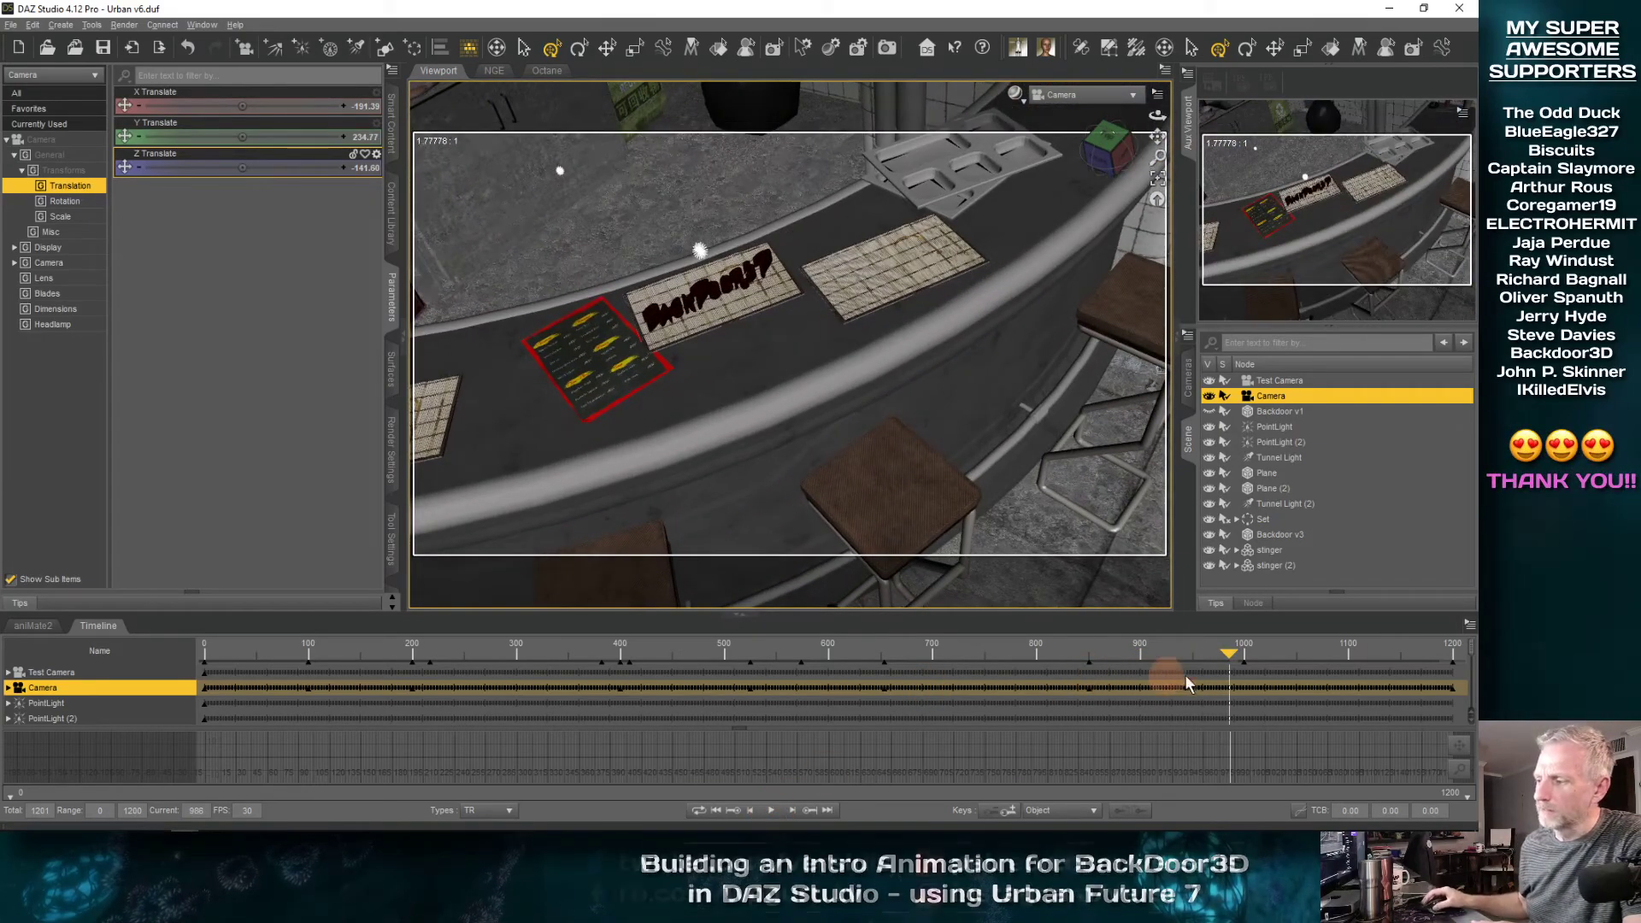
pyautogui.moveTo(1227, 658); pyautogui.dragTo(1023, 691)
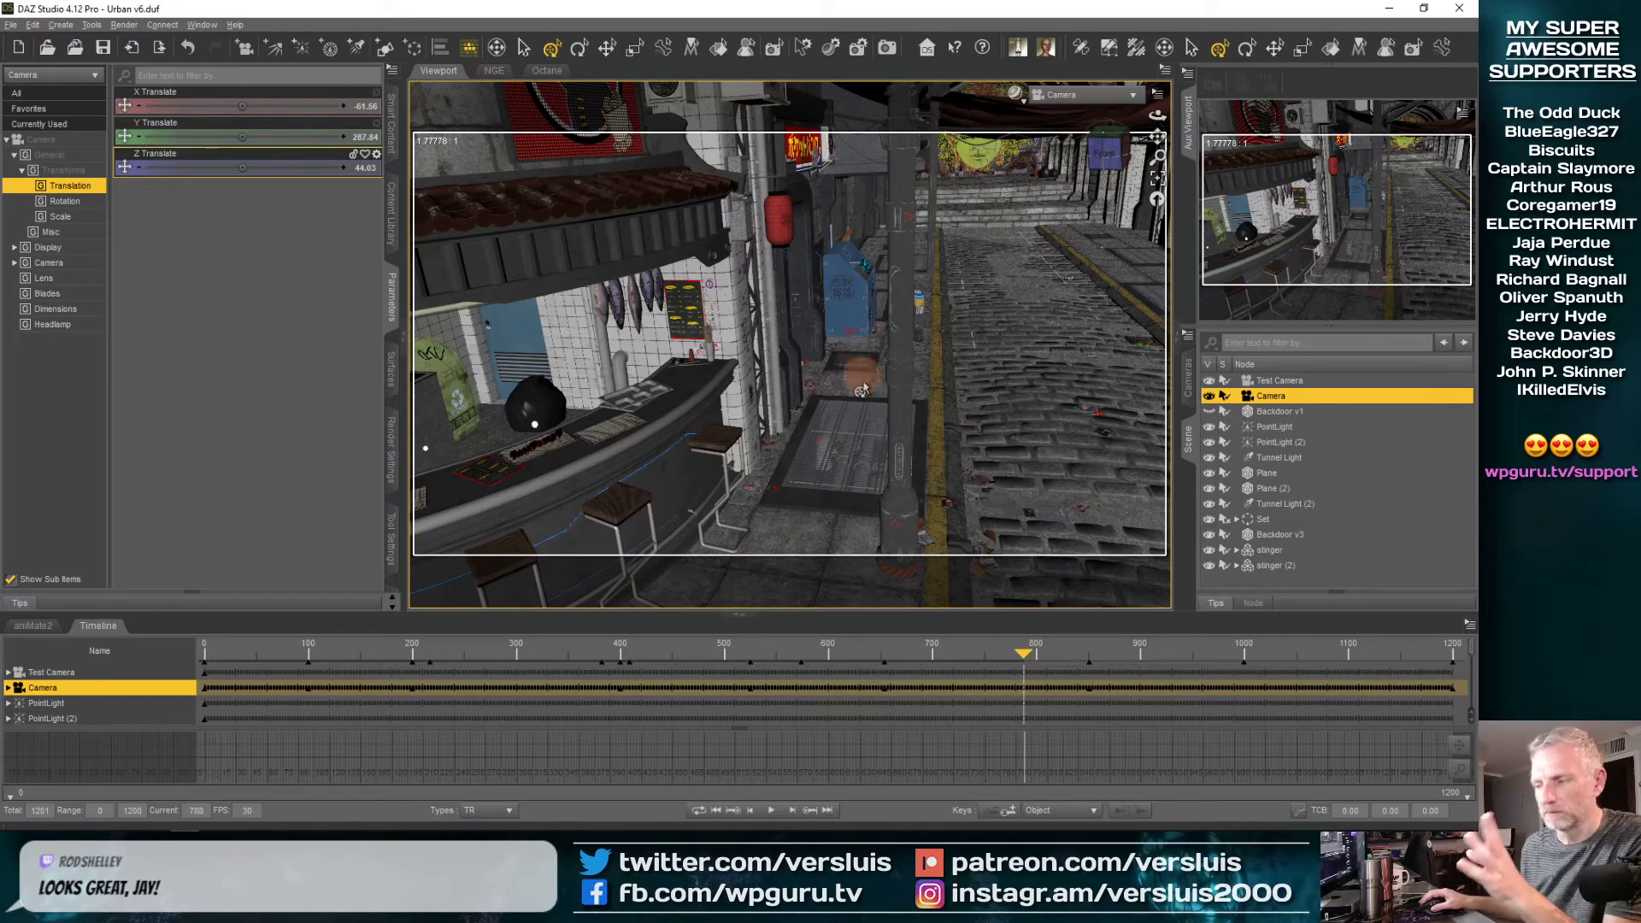
pyautogui.moveTo(1027, 659); pyautogui.dragTo(1076, 653)
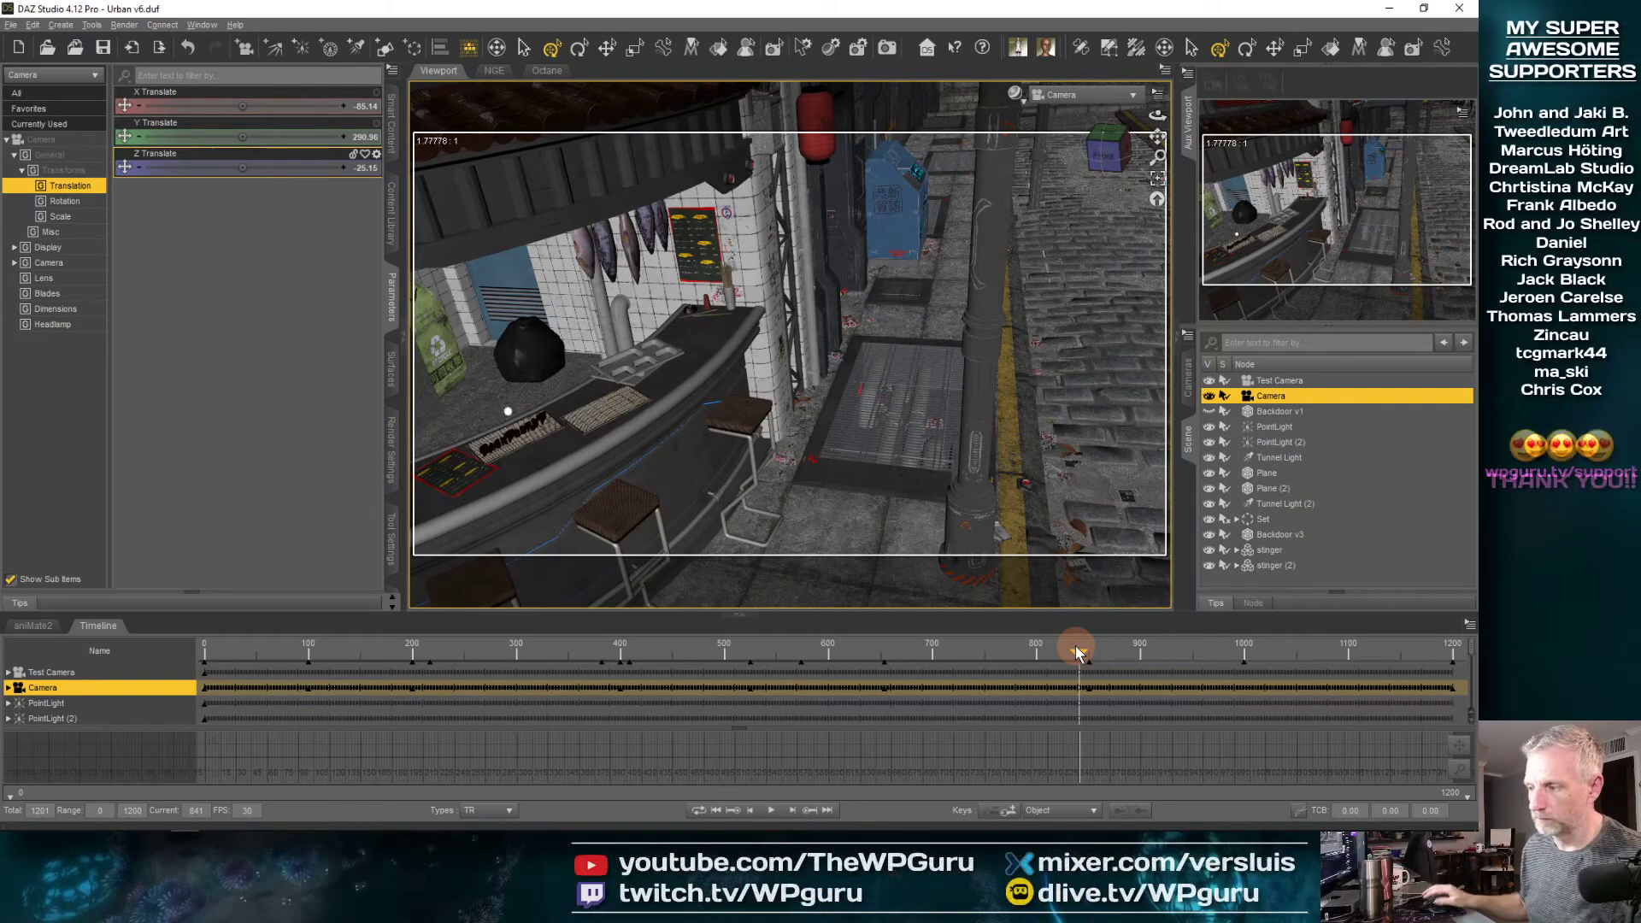
pyautogui.moveTo(1082, 656); pyautogui.dragTo(1081, 658)
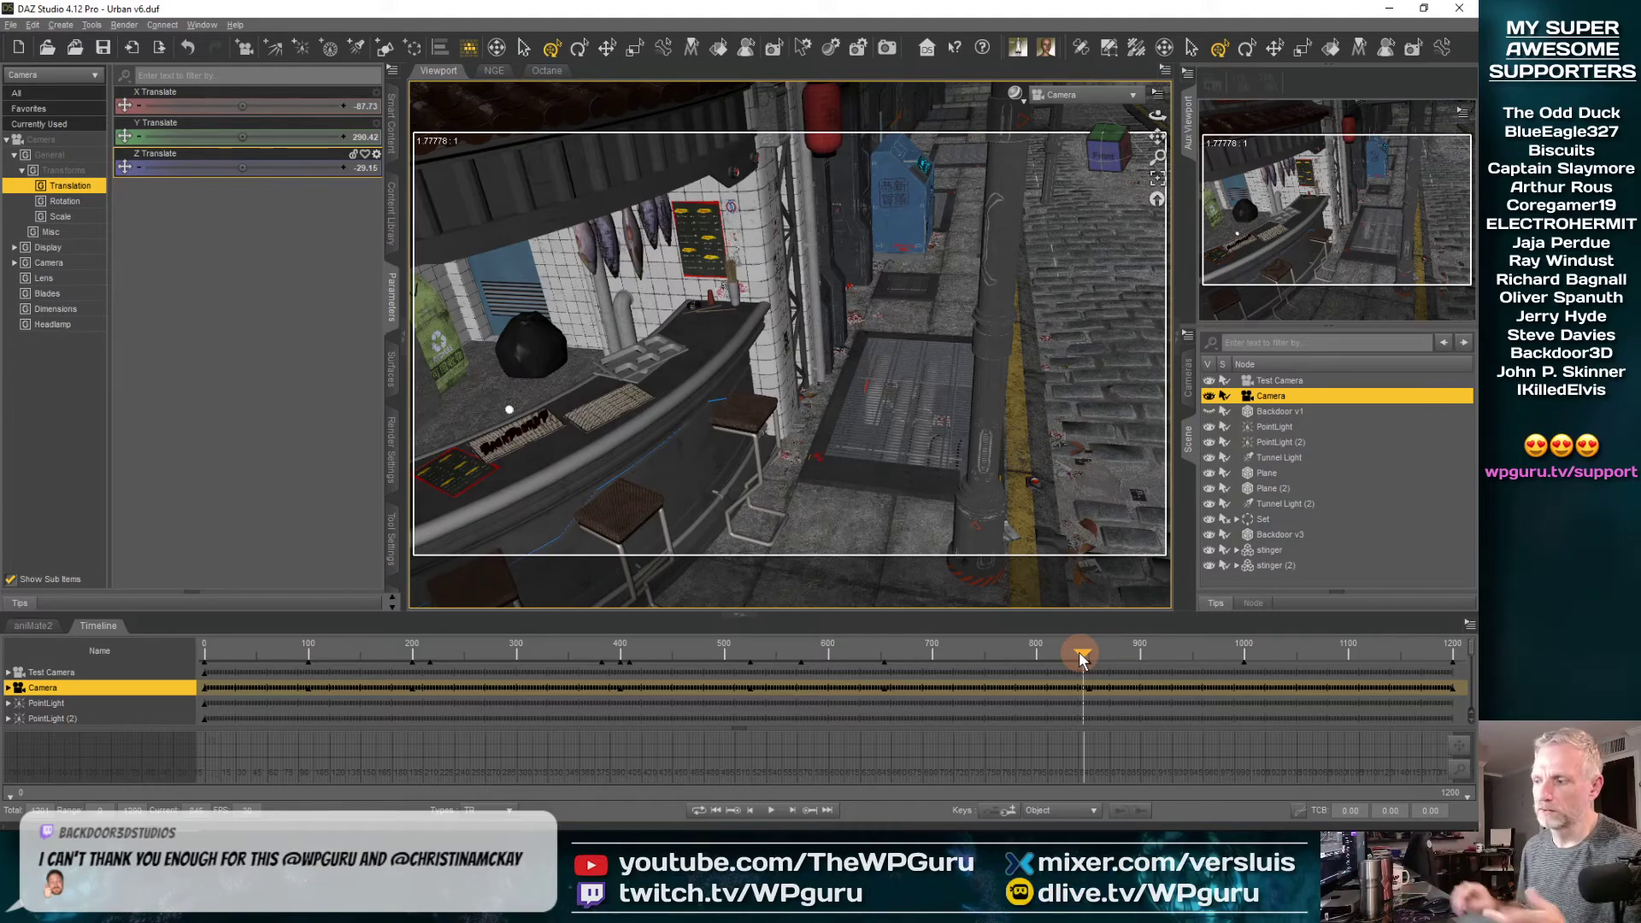
pyautogui.moveTo(1083, 659)
pyautogui.mouseDown()
pyautogui.moveTo(1135, 653)
pyautogui.moveTo(1078, 654)
pyautogui.mouseUp()
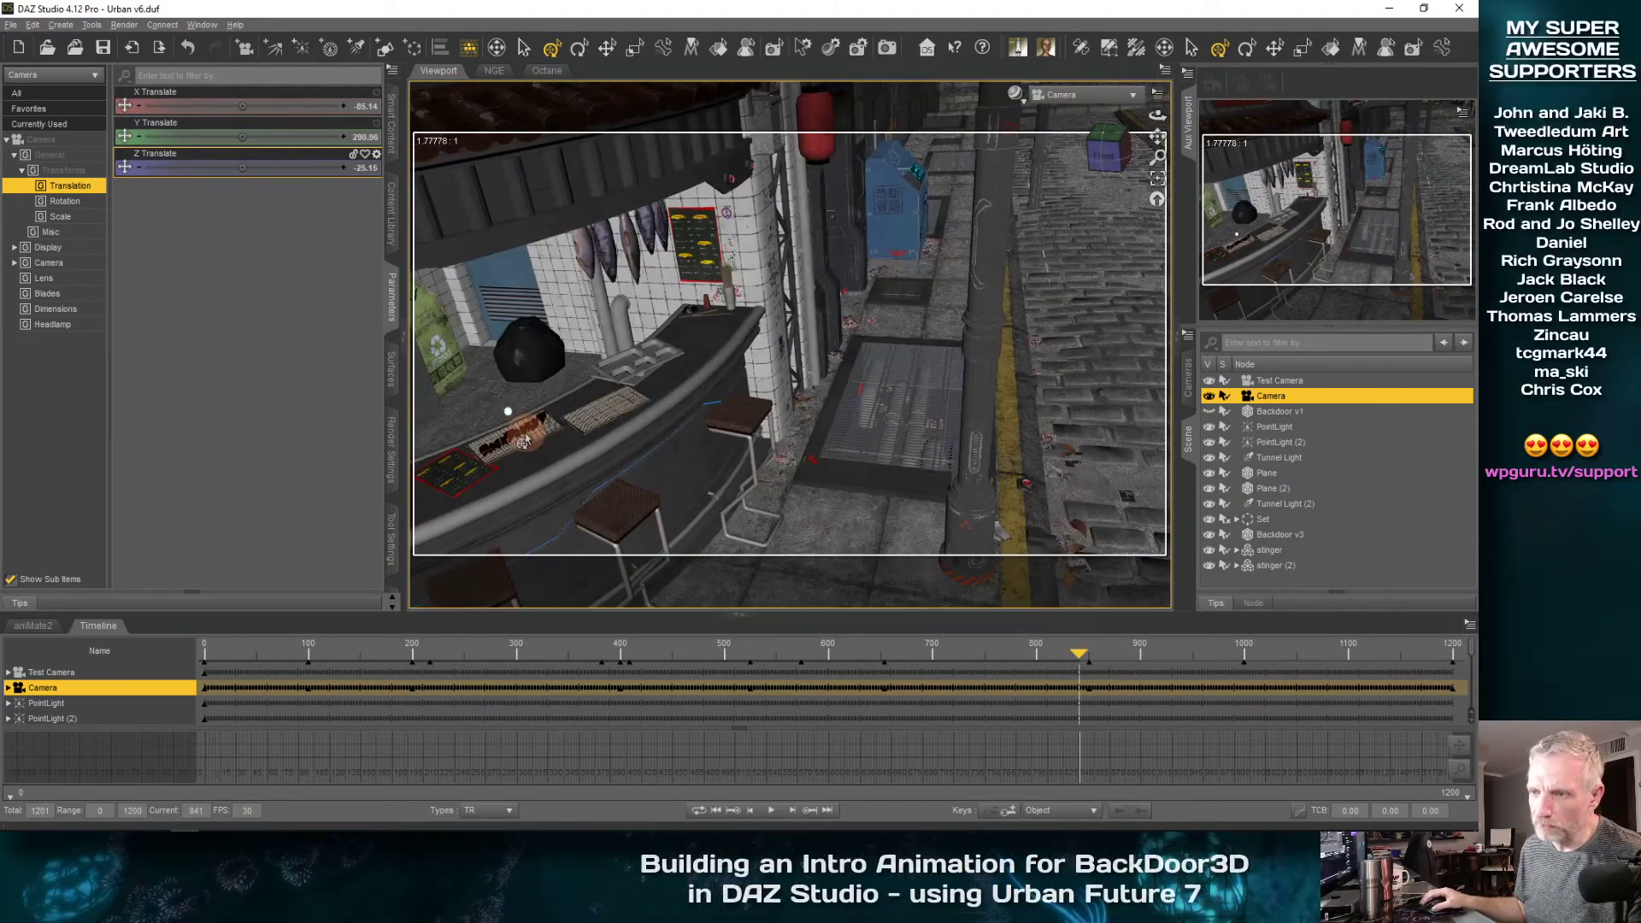
# Turn Camera toward the noodle bar at the key near frame 850 with Y Rotate about 53.40, and play the move from about frame 620
pyautogui.click(810, 811)
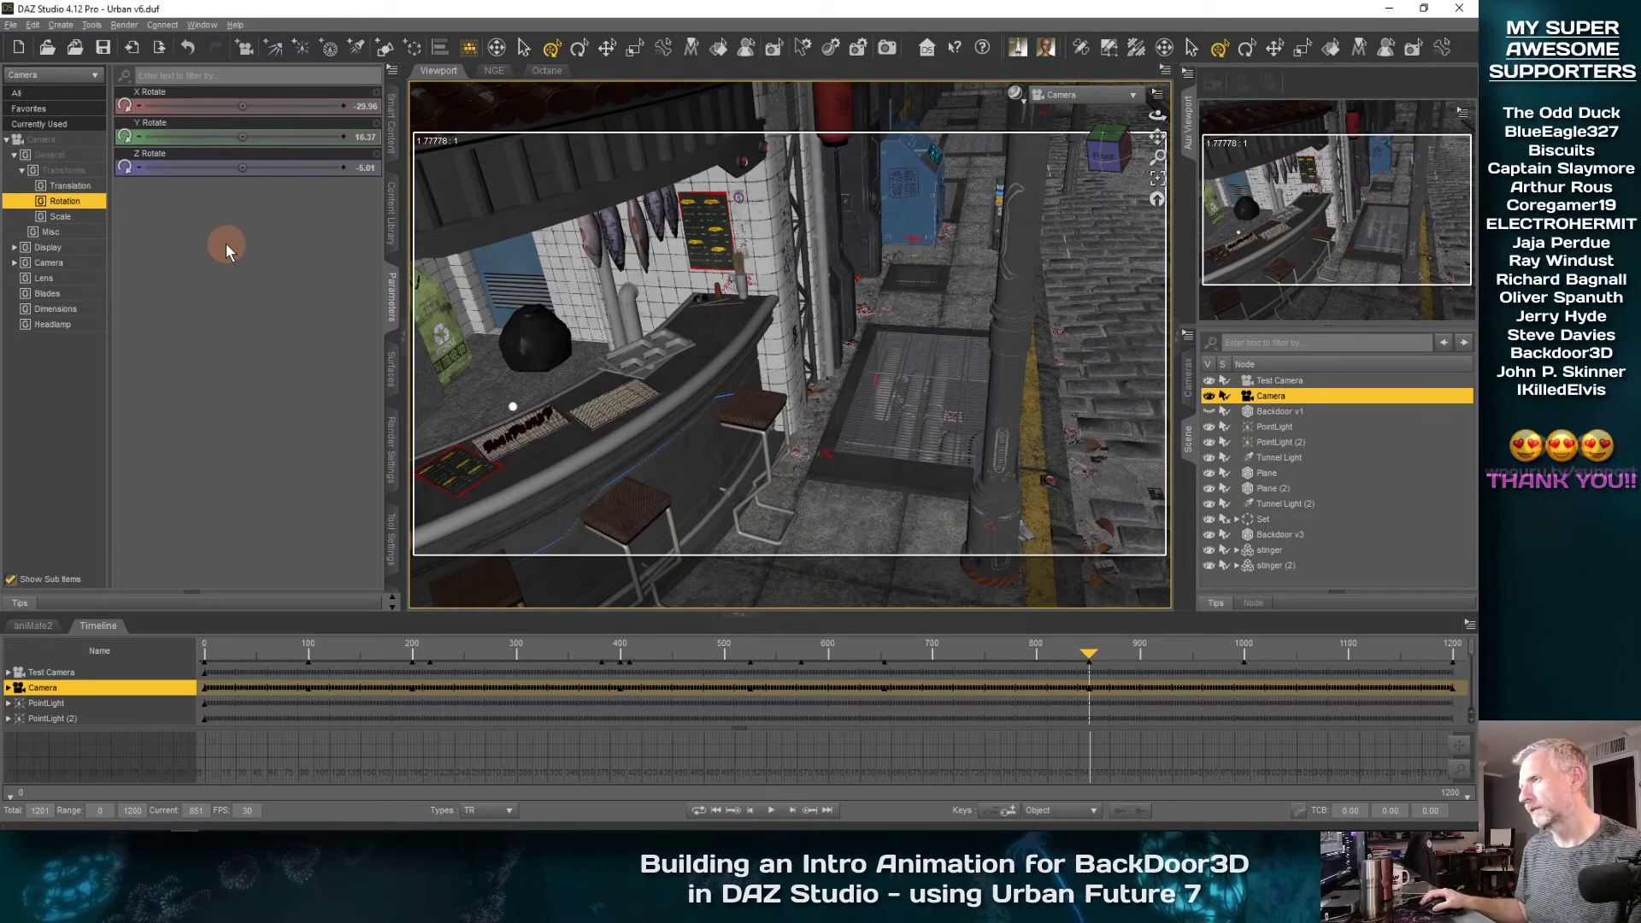
pyautogui.moveTo(246, 137); pyautogui.dragTo(247, 138)
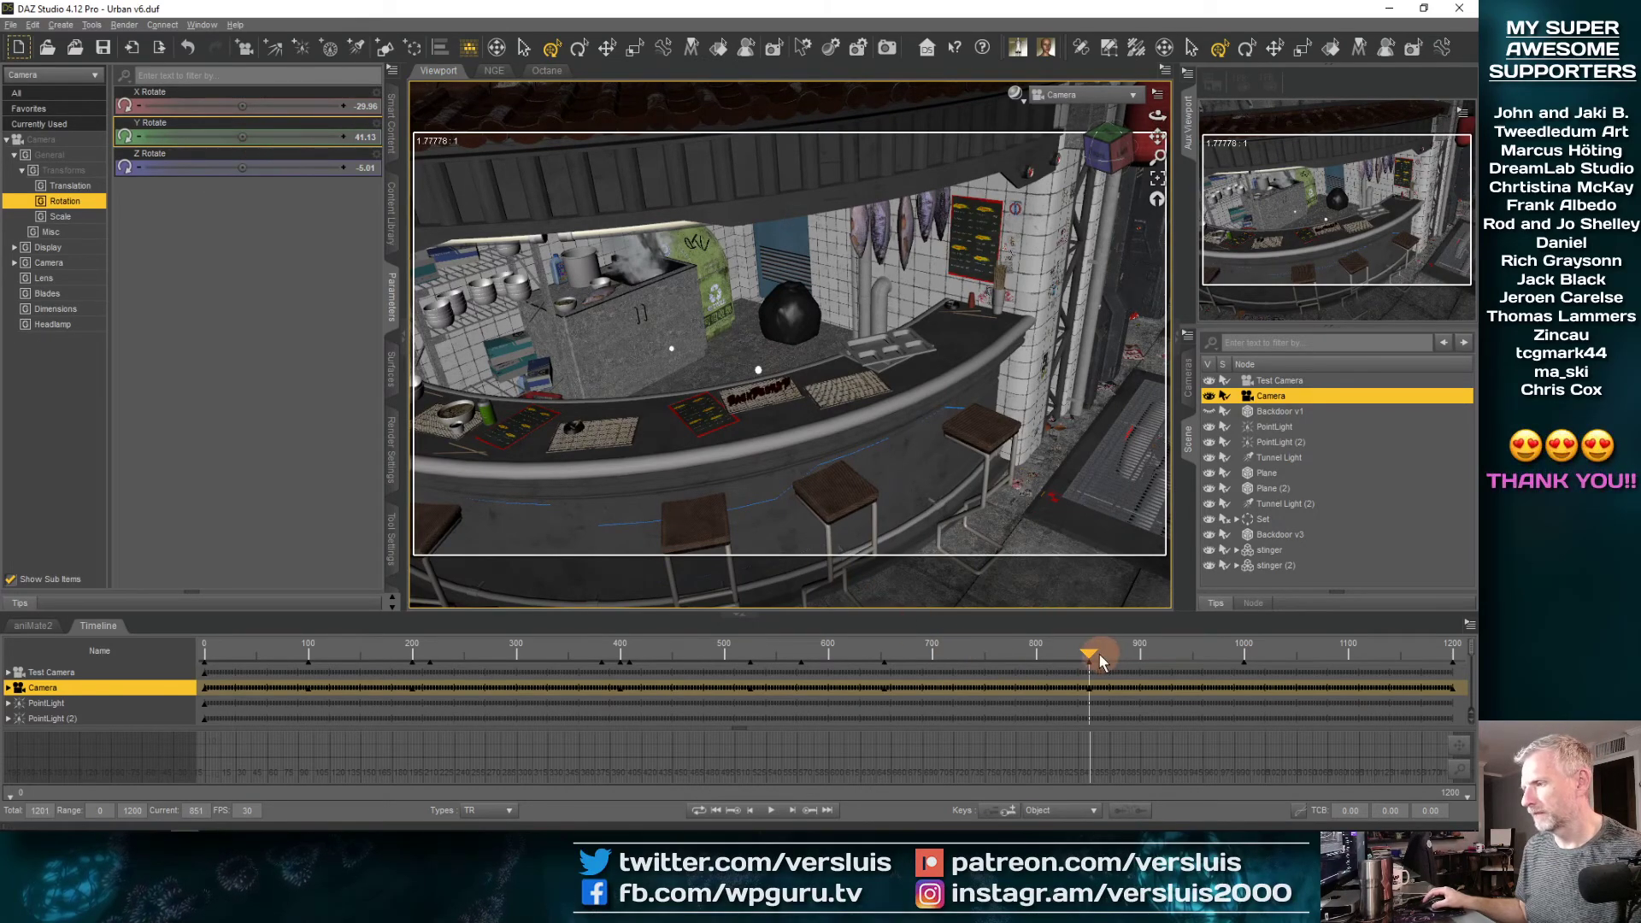
pyautogui.moveTo(1086, 658); pyautogui.dragTo(1017, 651)
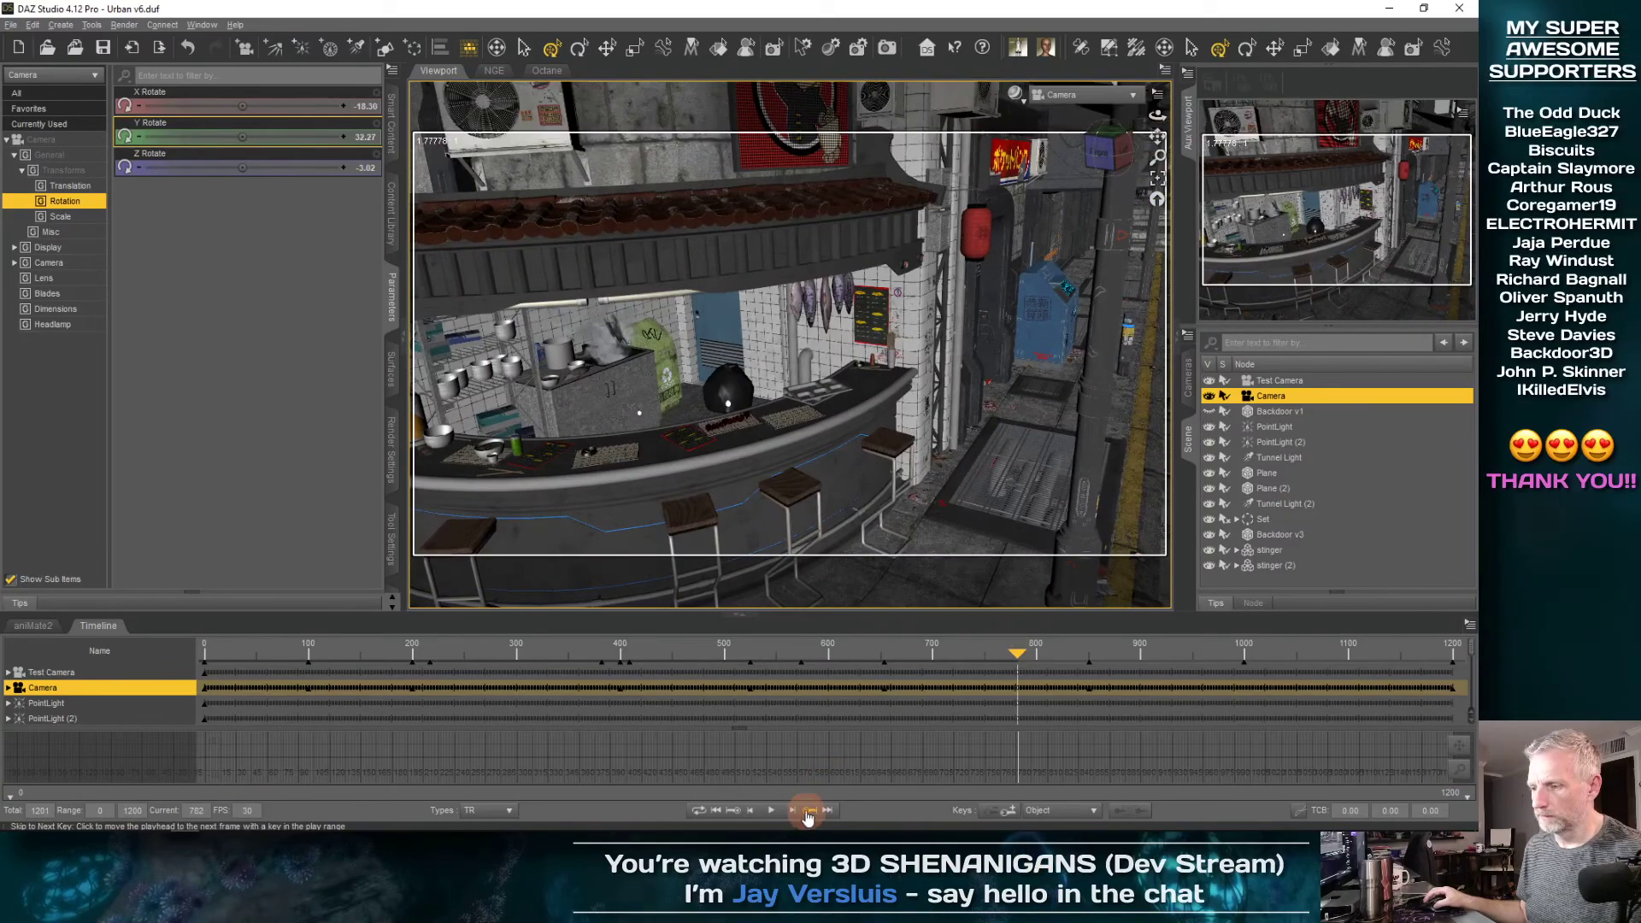
pyautogui.click(807, 817)
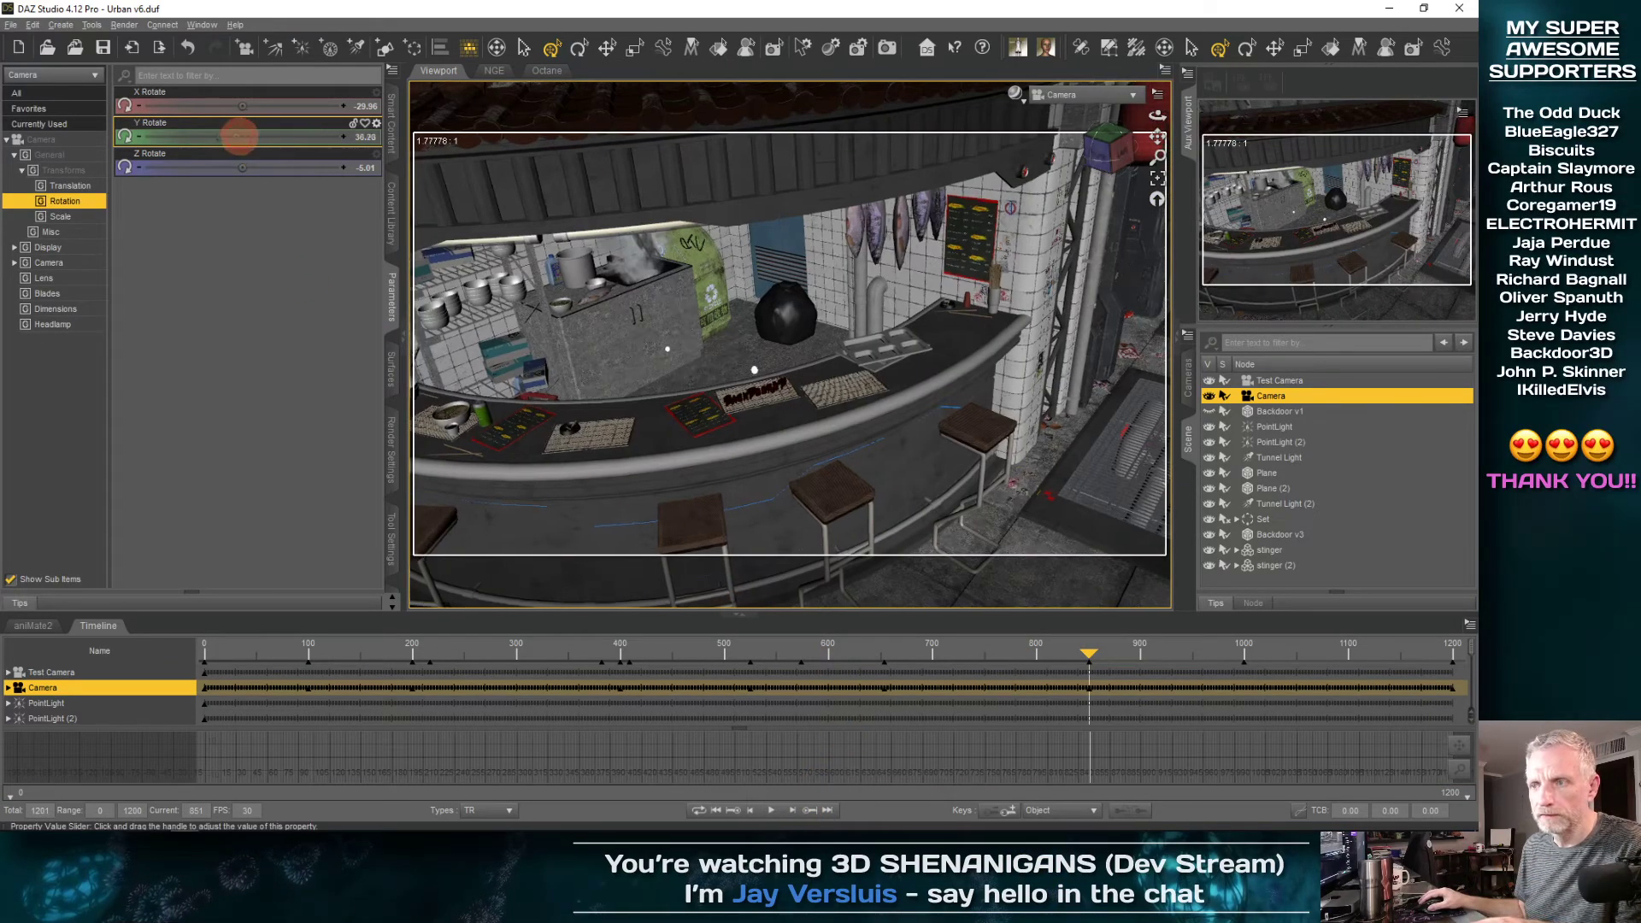
pyautogui.moveTo(239, 135); pyautogui.dragTo(244, 137)
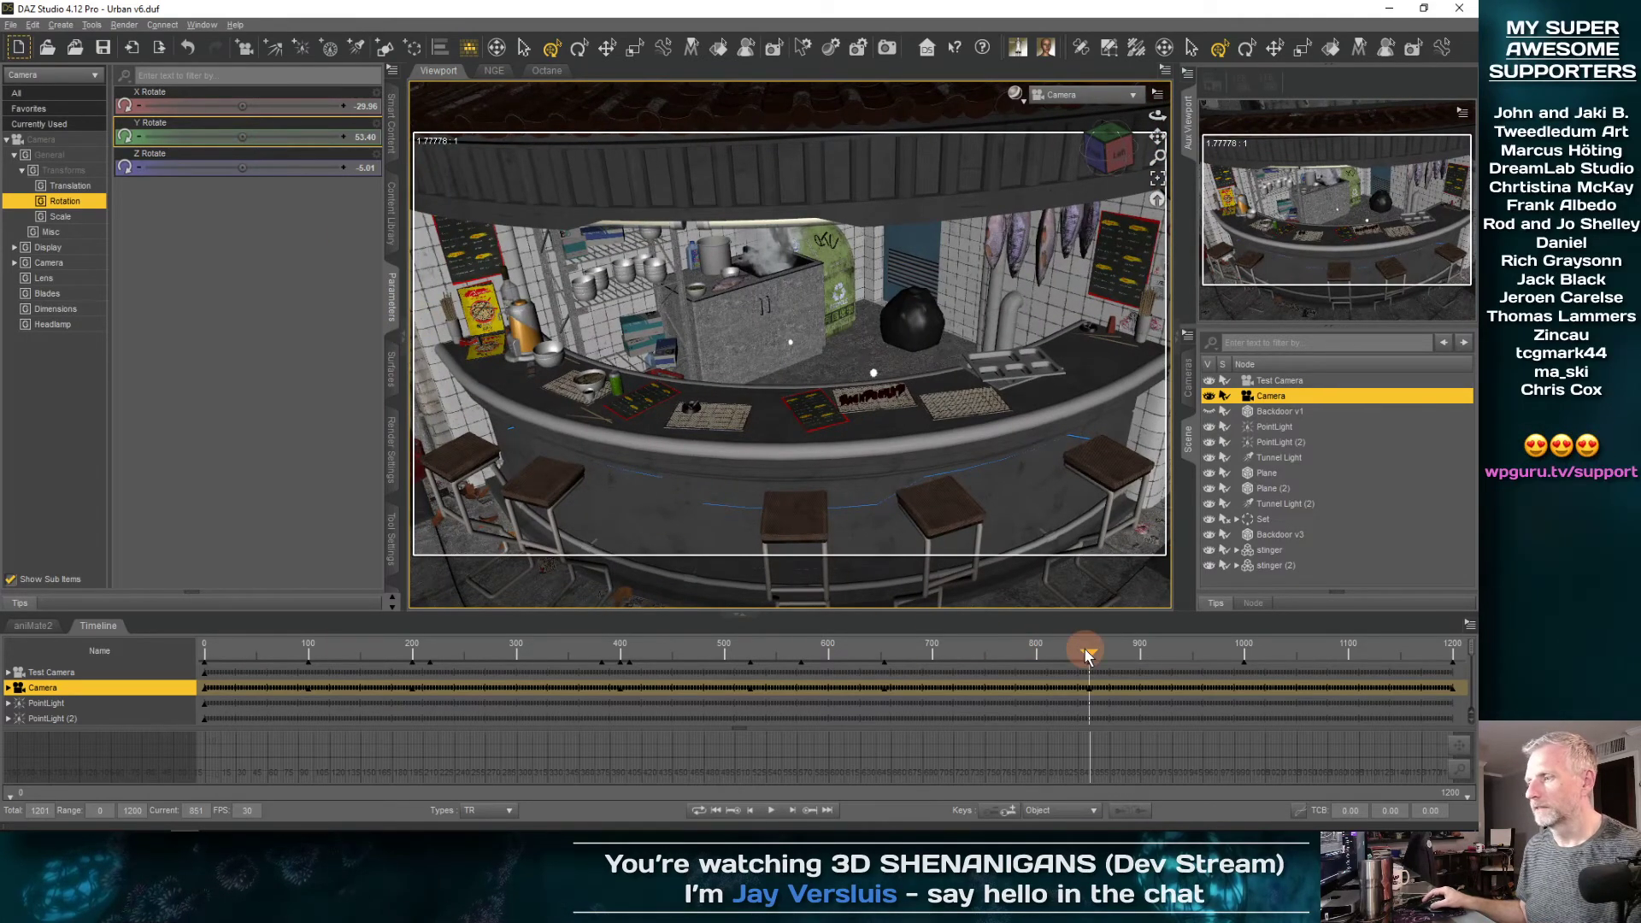
pyautogui.moveTo(1088, 655); pyautogui.dragTo(849, 690)
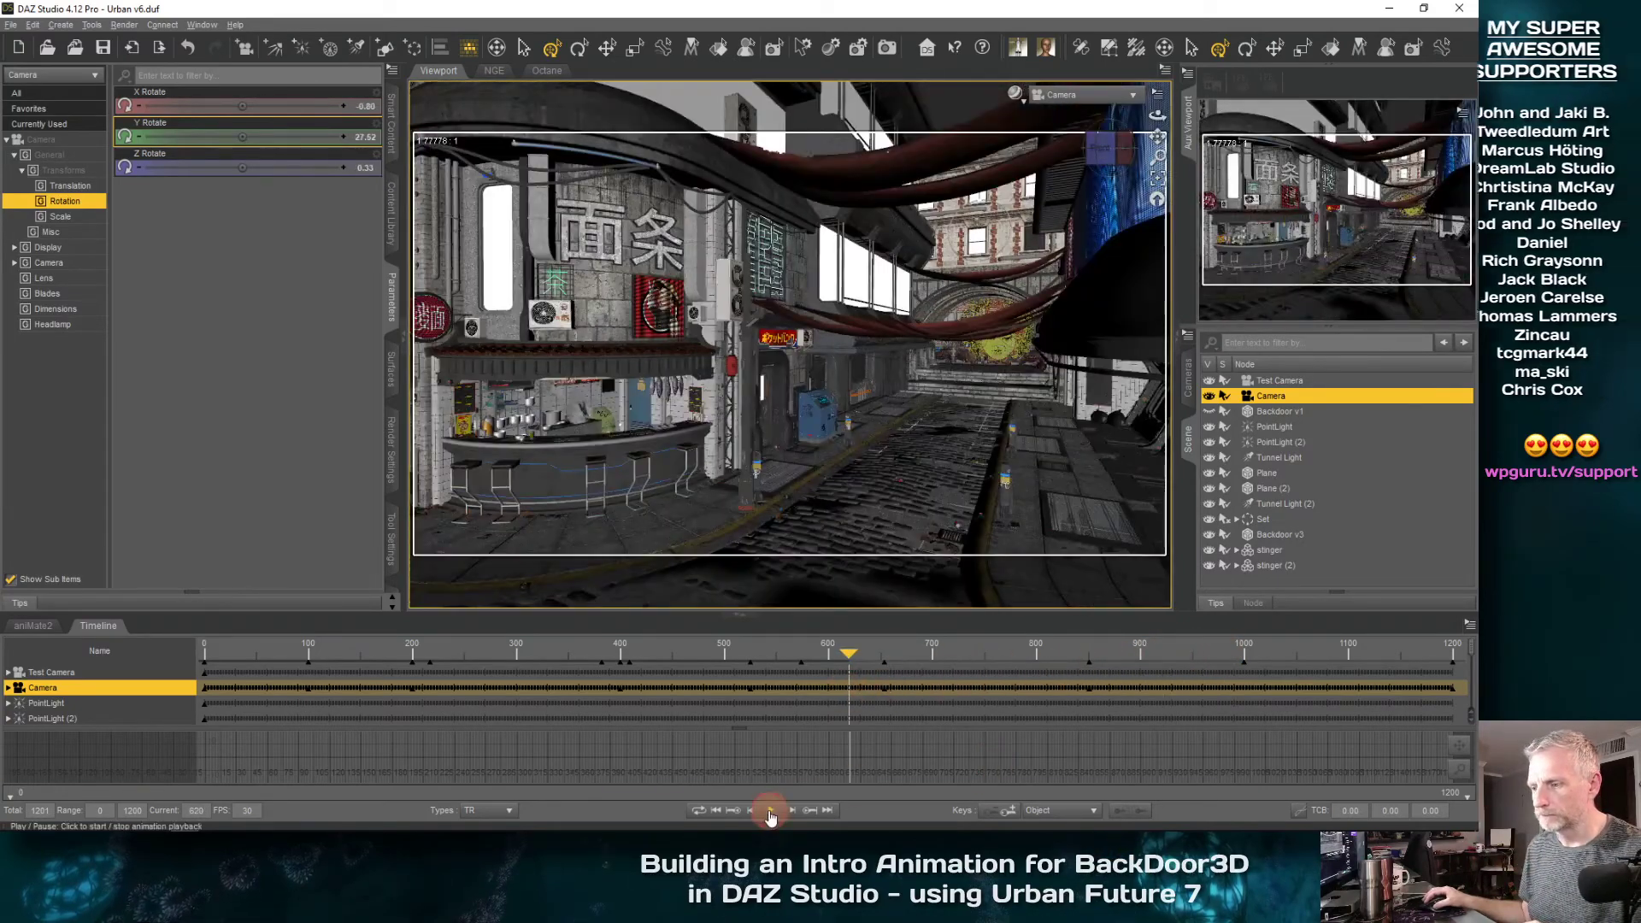
pyautogui.click(771, 810)
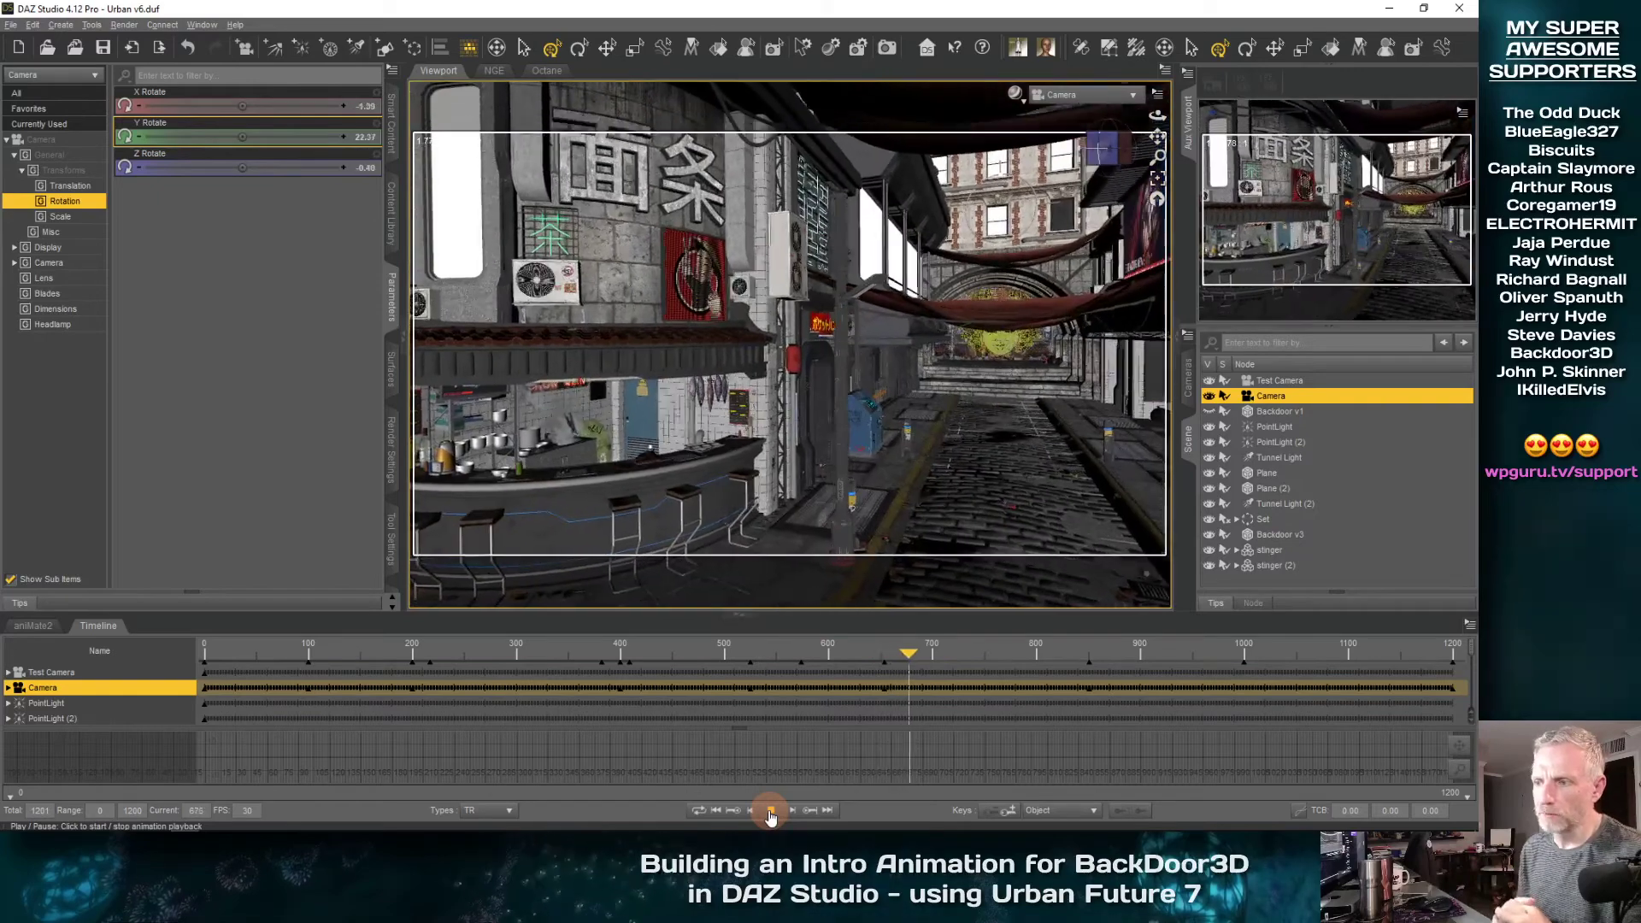
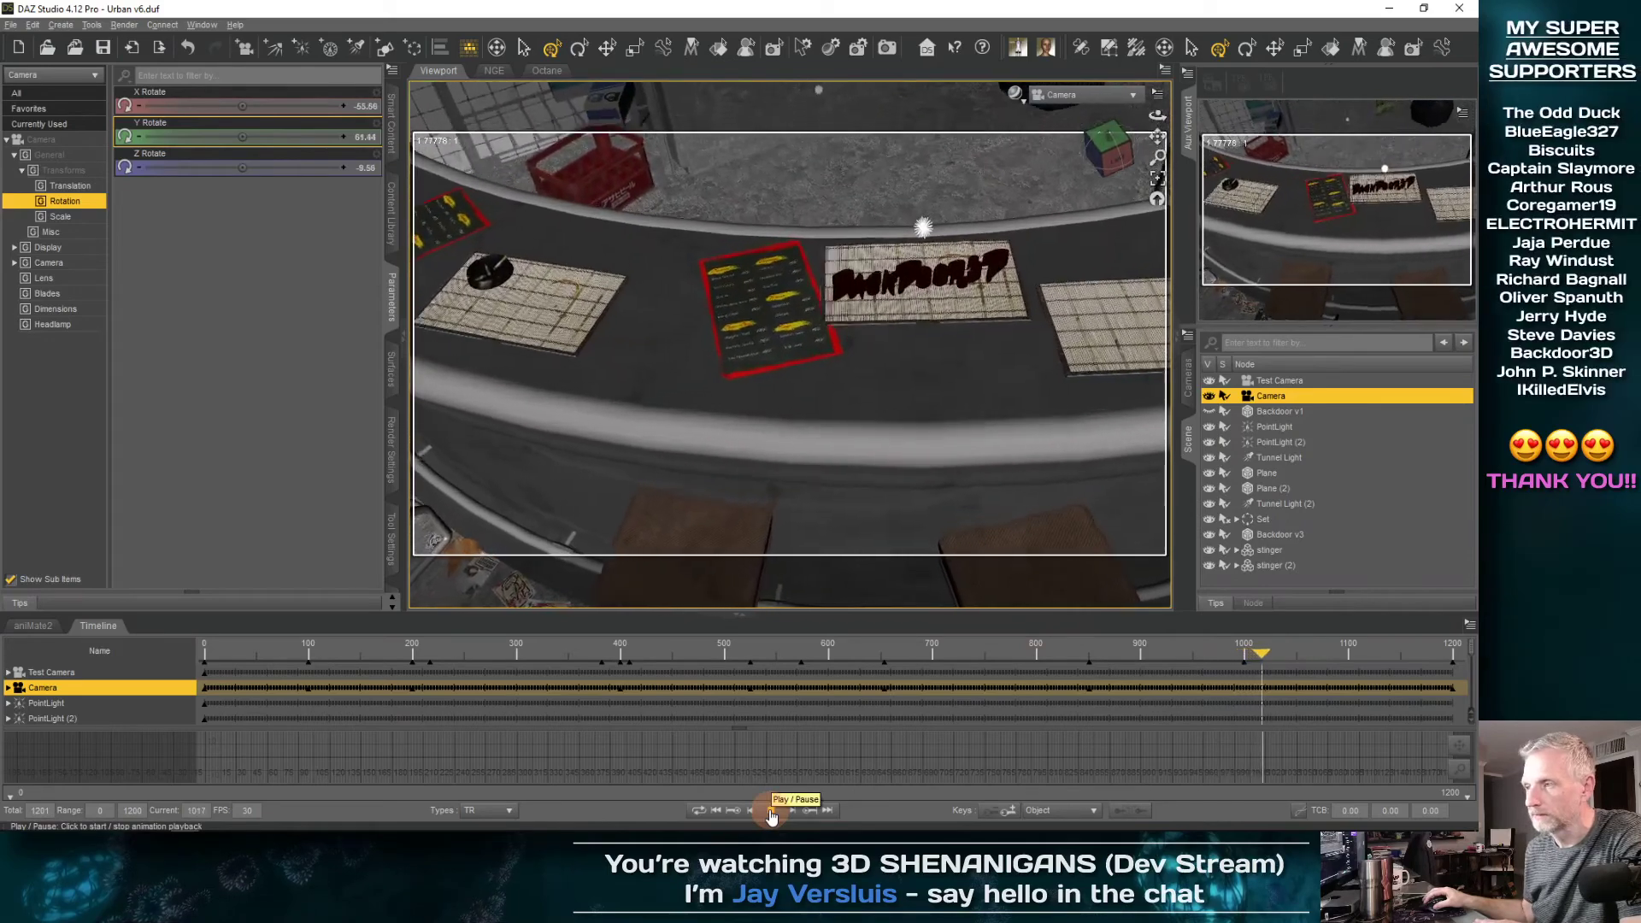
# Play and scrub the camera's final approach to the last frame, then switch the viewport to the Iray preview
pyautogui.click(771, 812)
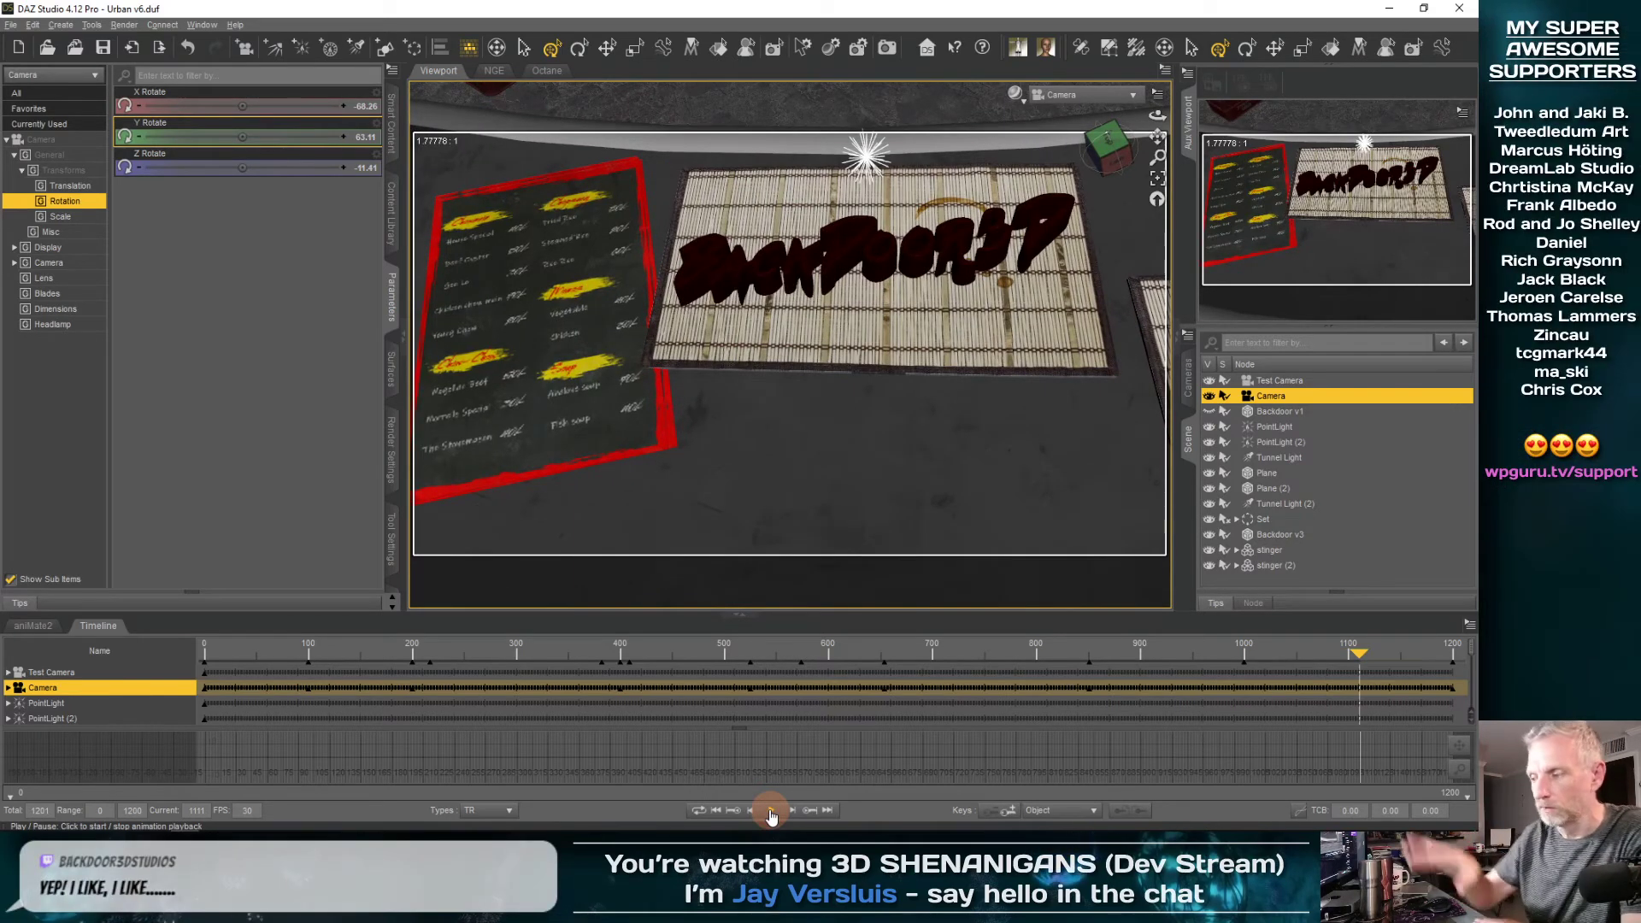
pyautogui.moveTo(1361, 662)
pyautogui.mouseDown()
pyautogui.moveTo(1238, 660)
pyautogui.moveTo(1349, 650)
pyautogui.mouseUp()
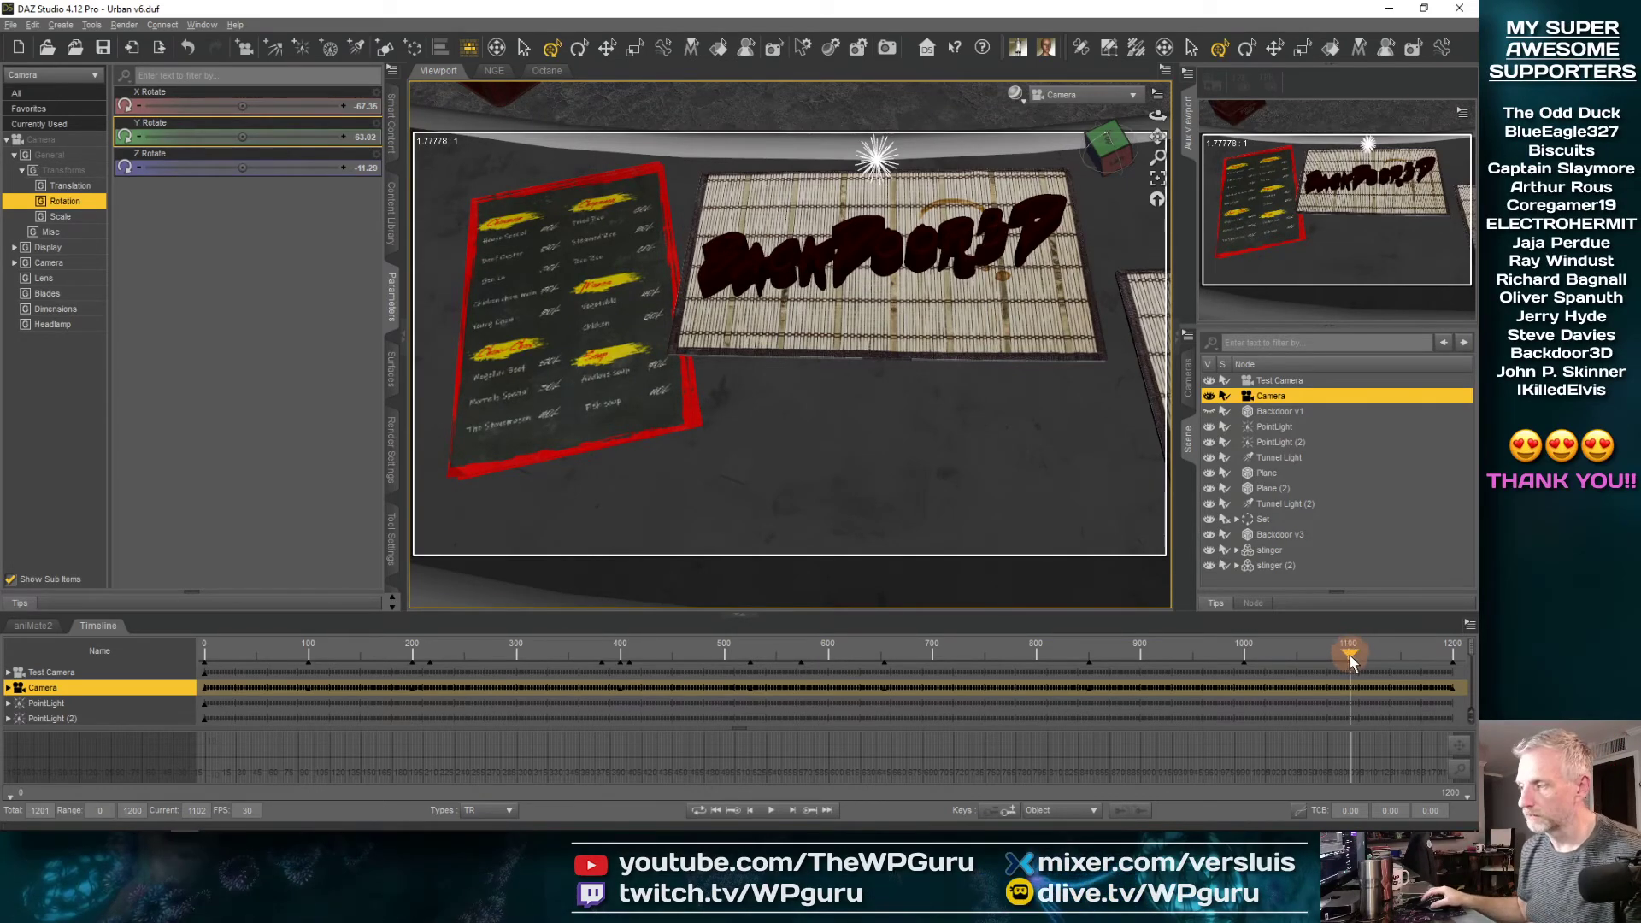
pyautogui.moveTo(1351, 663); pyautogui.dragTo(1472, 660)
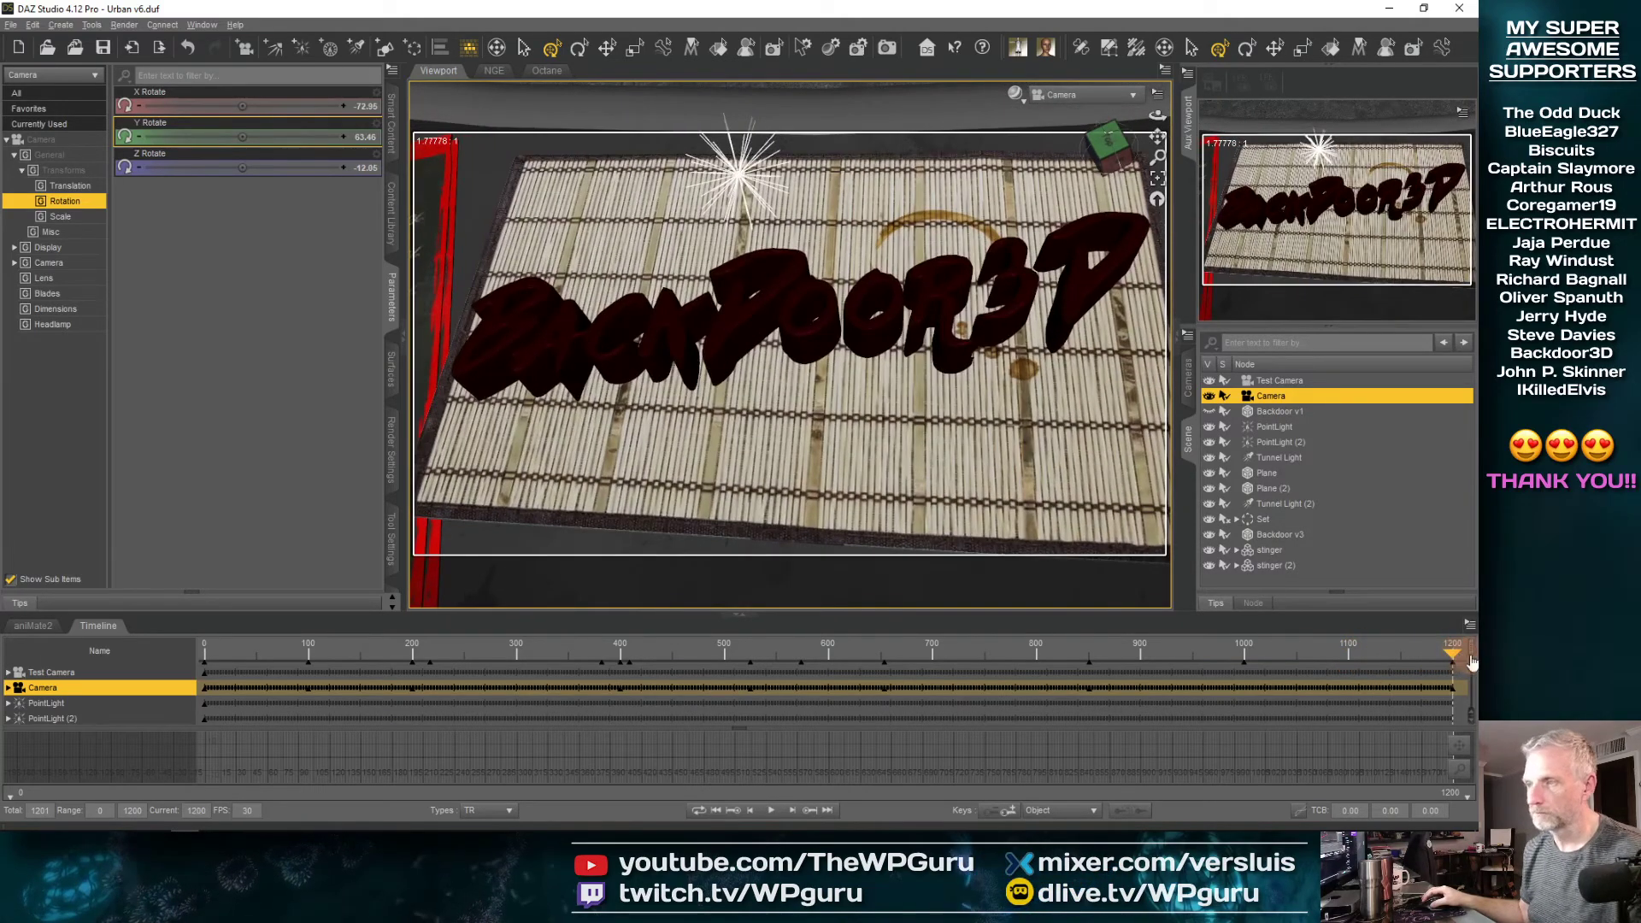
pyautogui.click(1023, 100)
pyautogui.click(1032, 269)
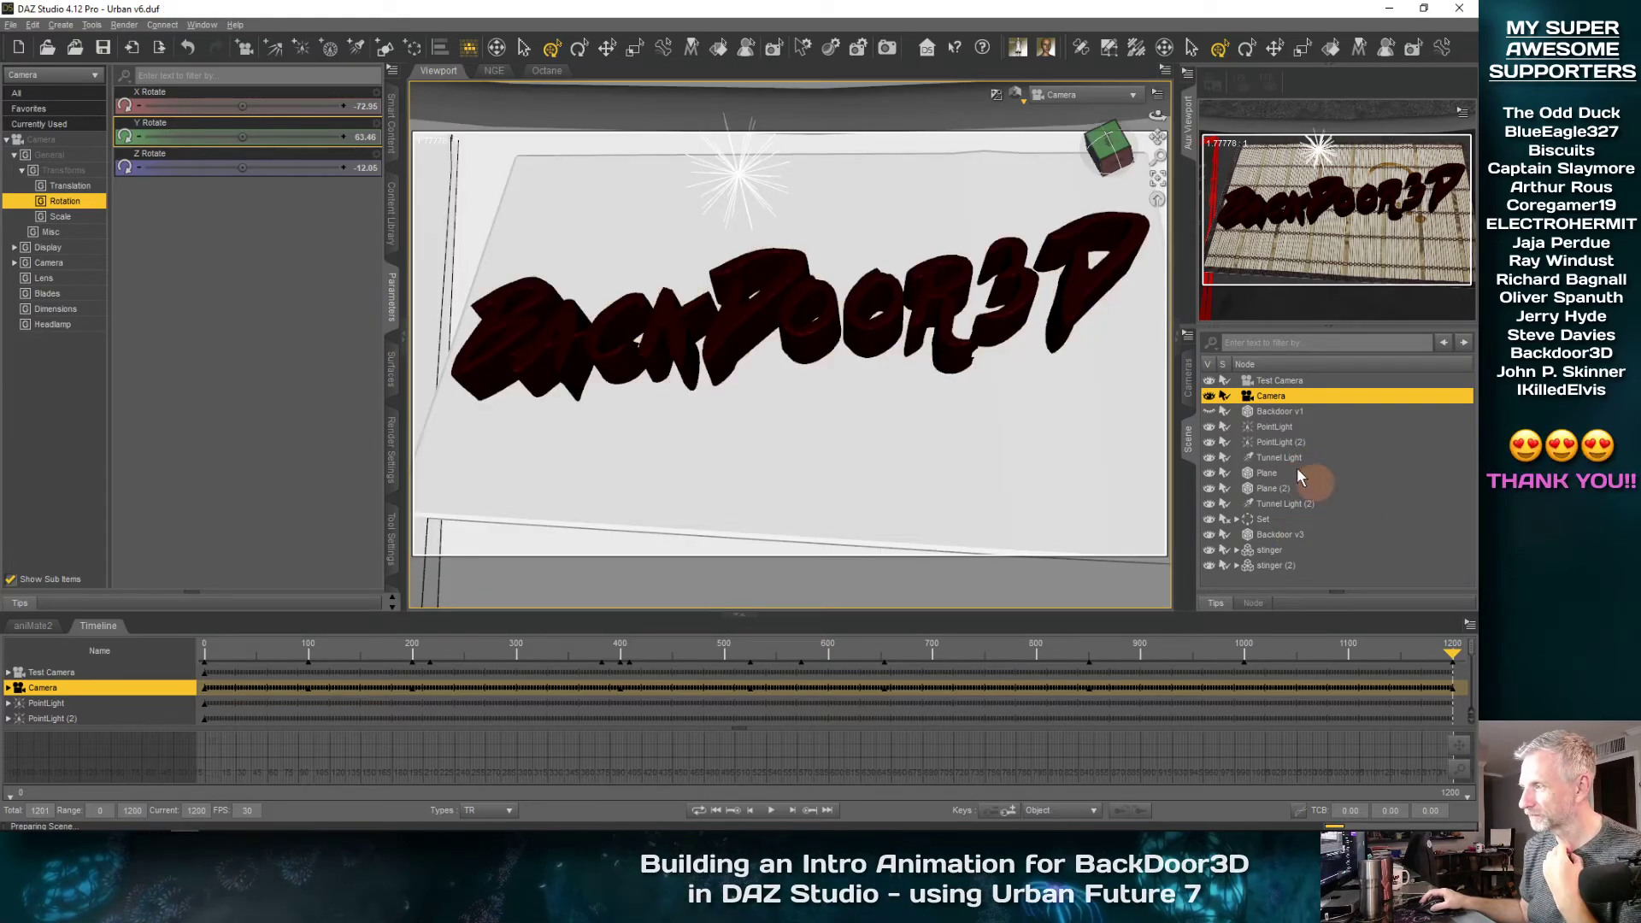
# Rename the light PointLight (2) as PointLight Logo and the light PointLight as PointLight Back
pyautogui.click(1279, 442)
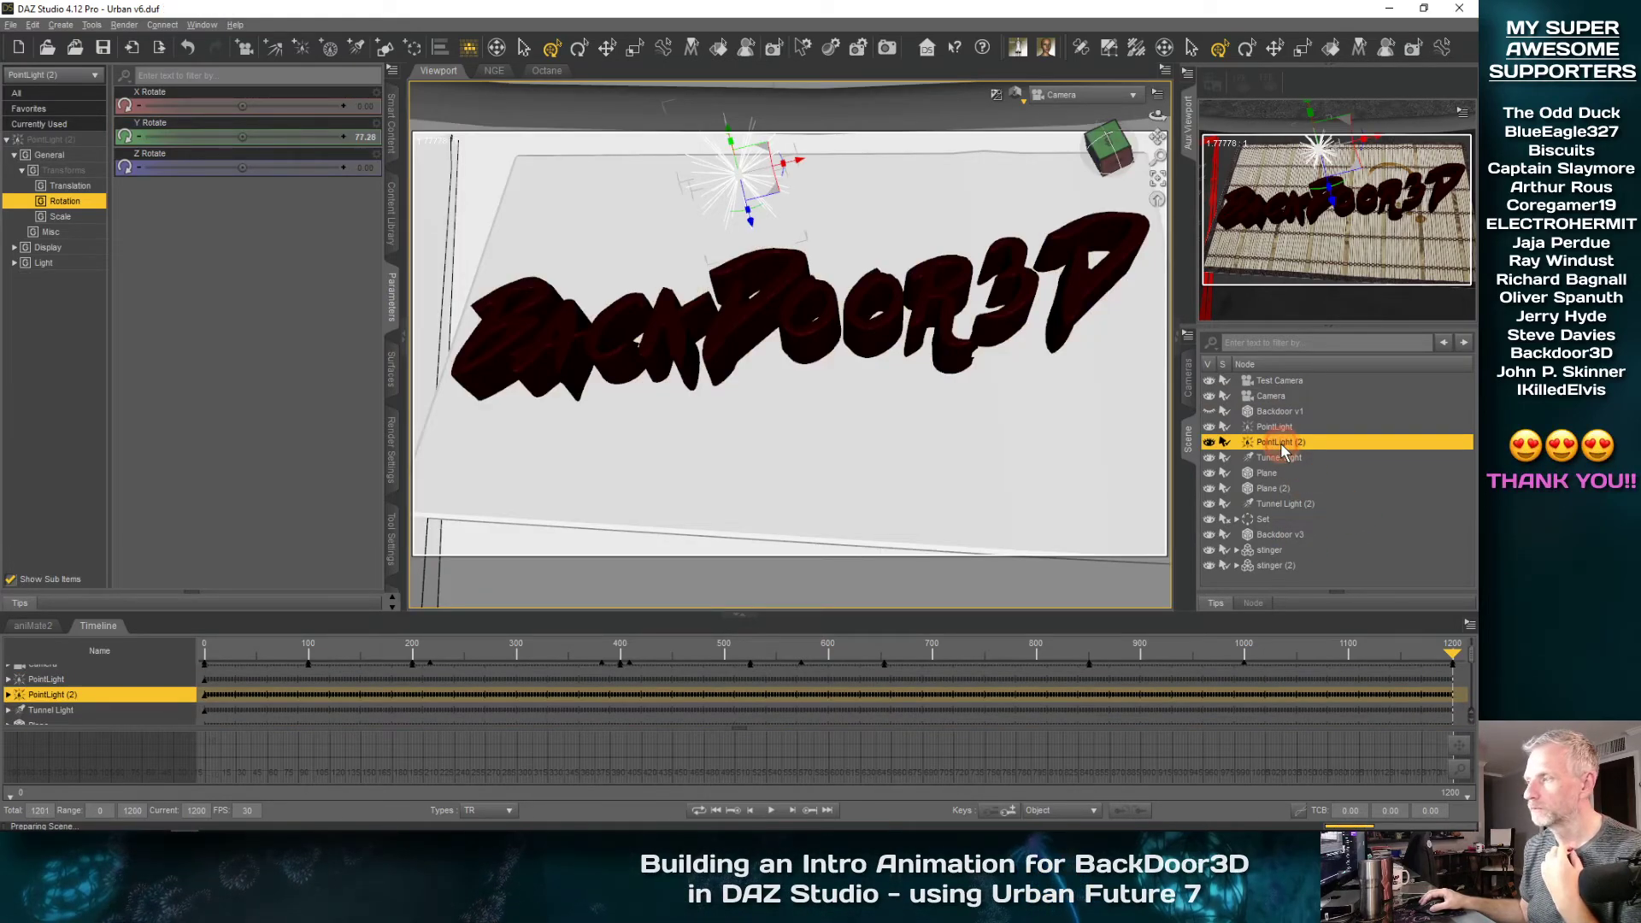
pyautogui.click(1306, 438)
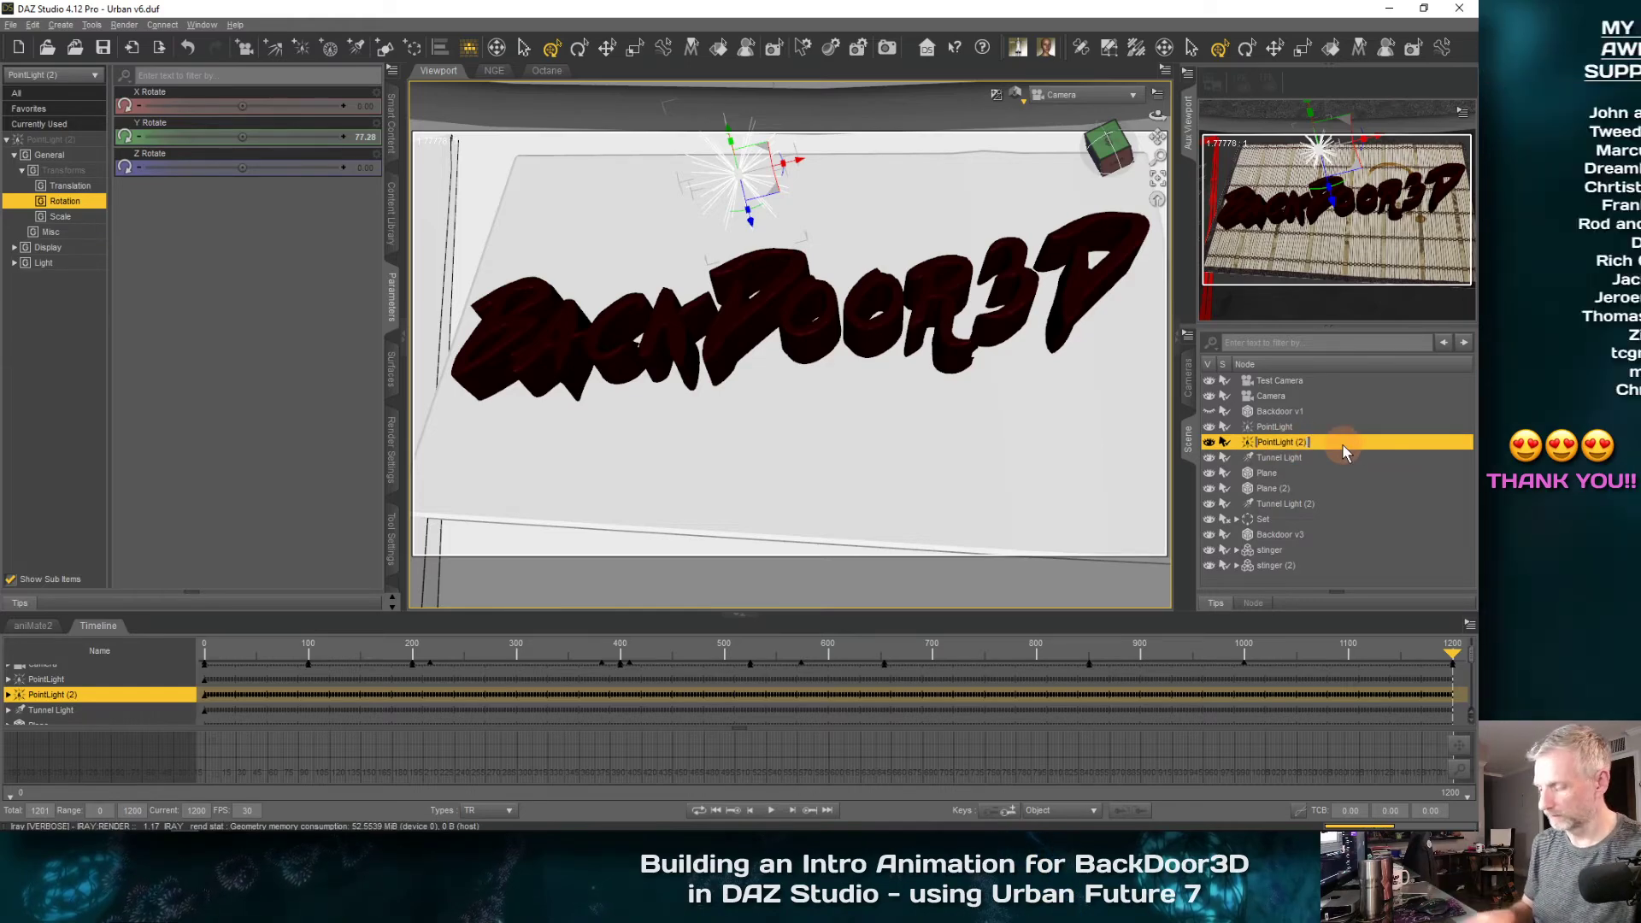
pyautogui.press('Right')
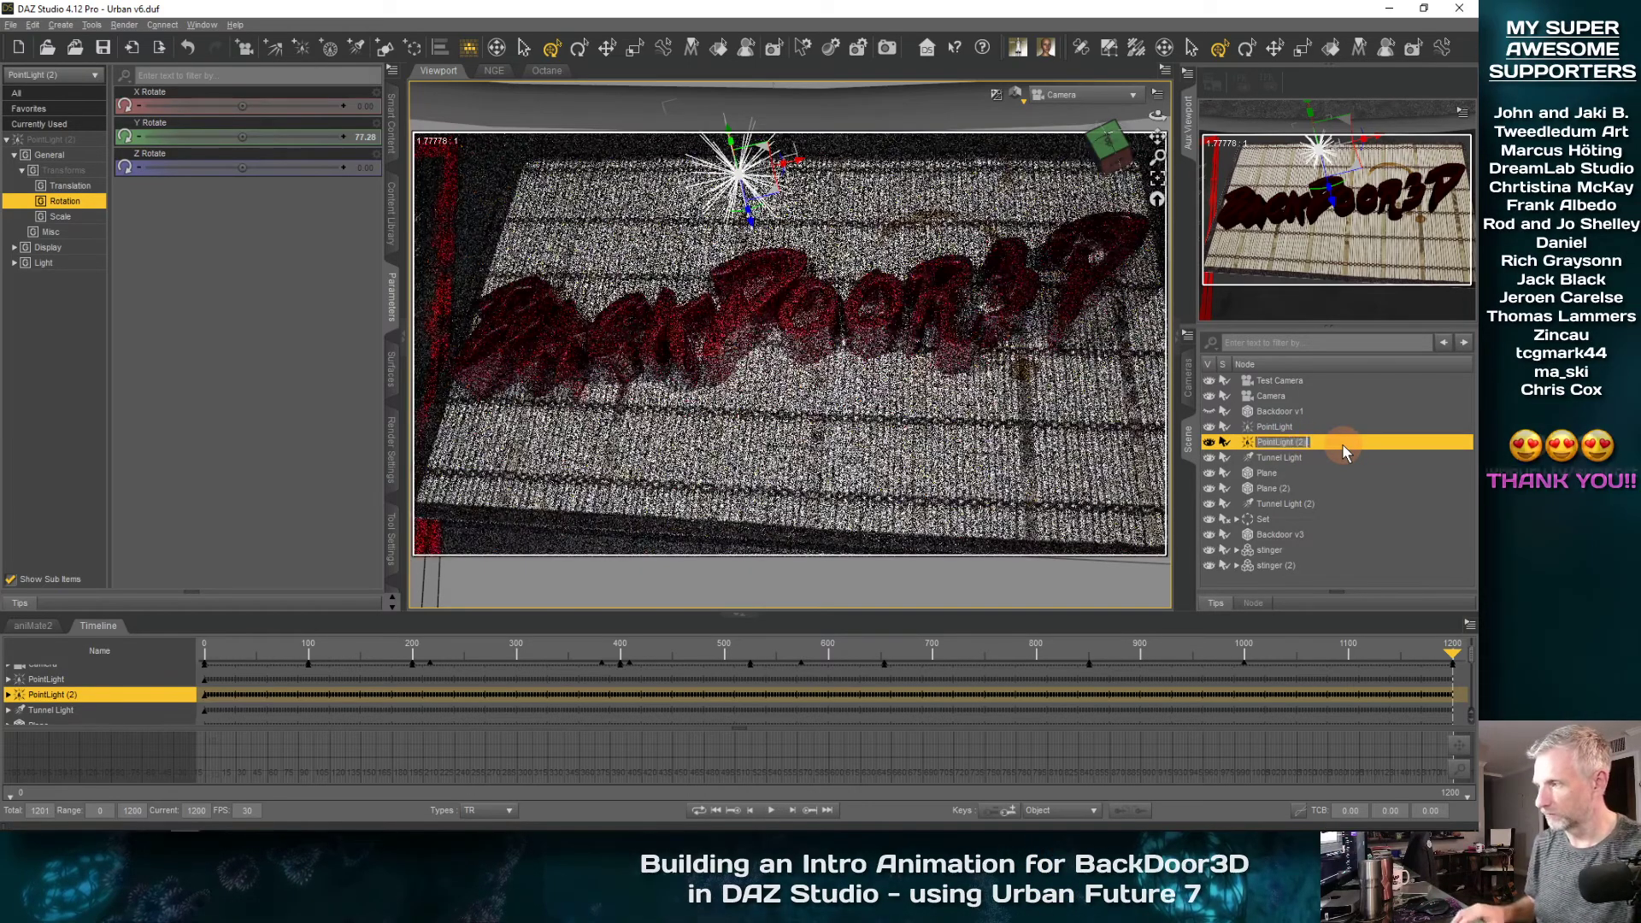
pyautogui.press('BackSpace')
pyautogui.press('BackSpace')
pyautogui.press('BackSpace')
pyautogui.write('BakcDoor')
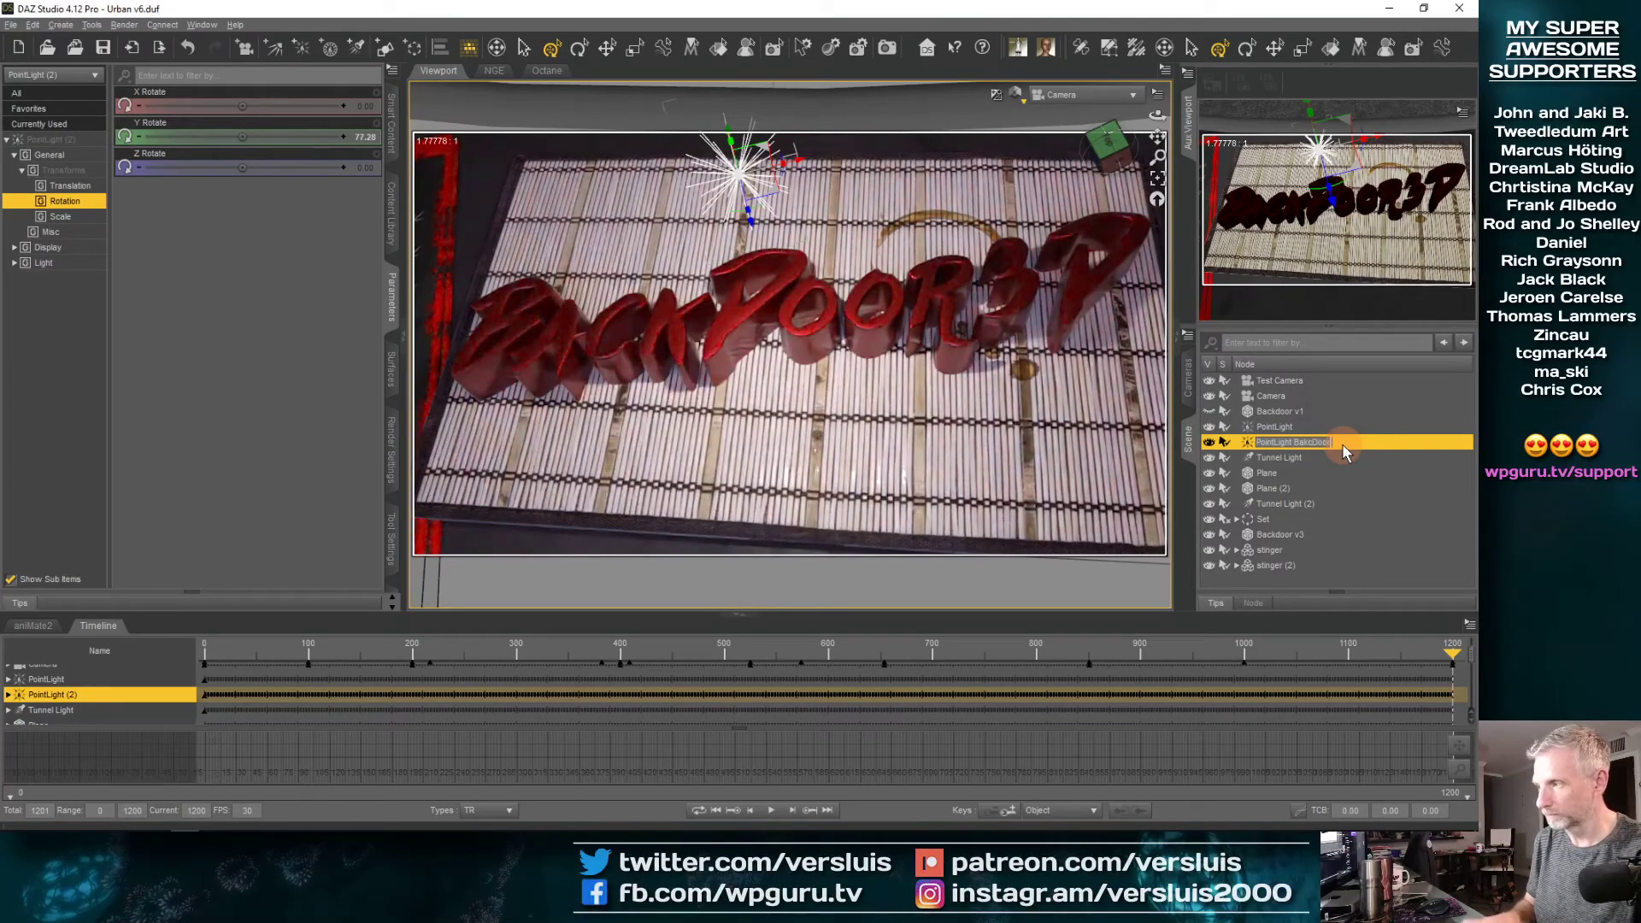
pyautogui.press('Return')
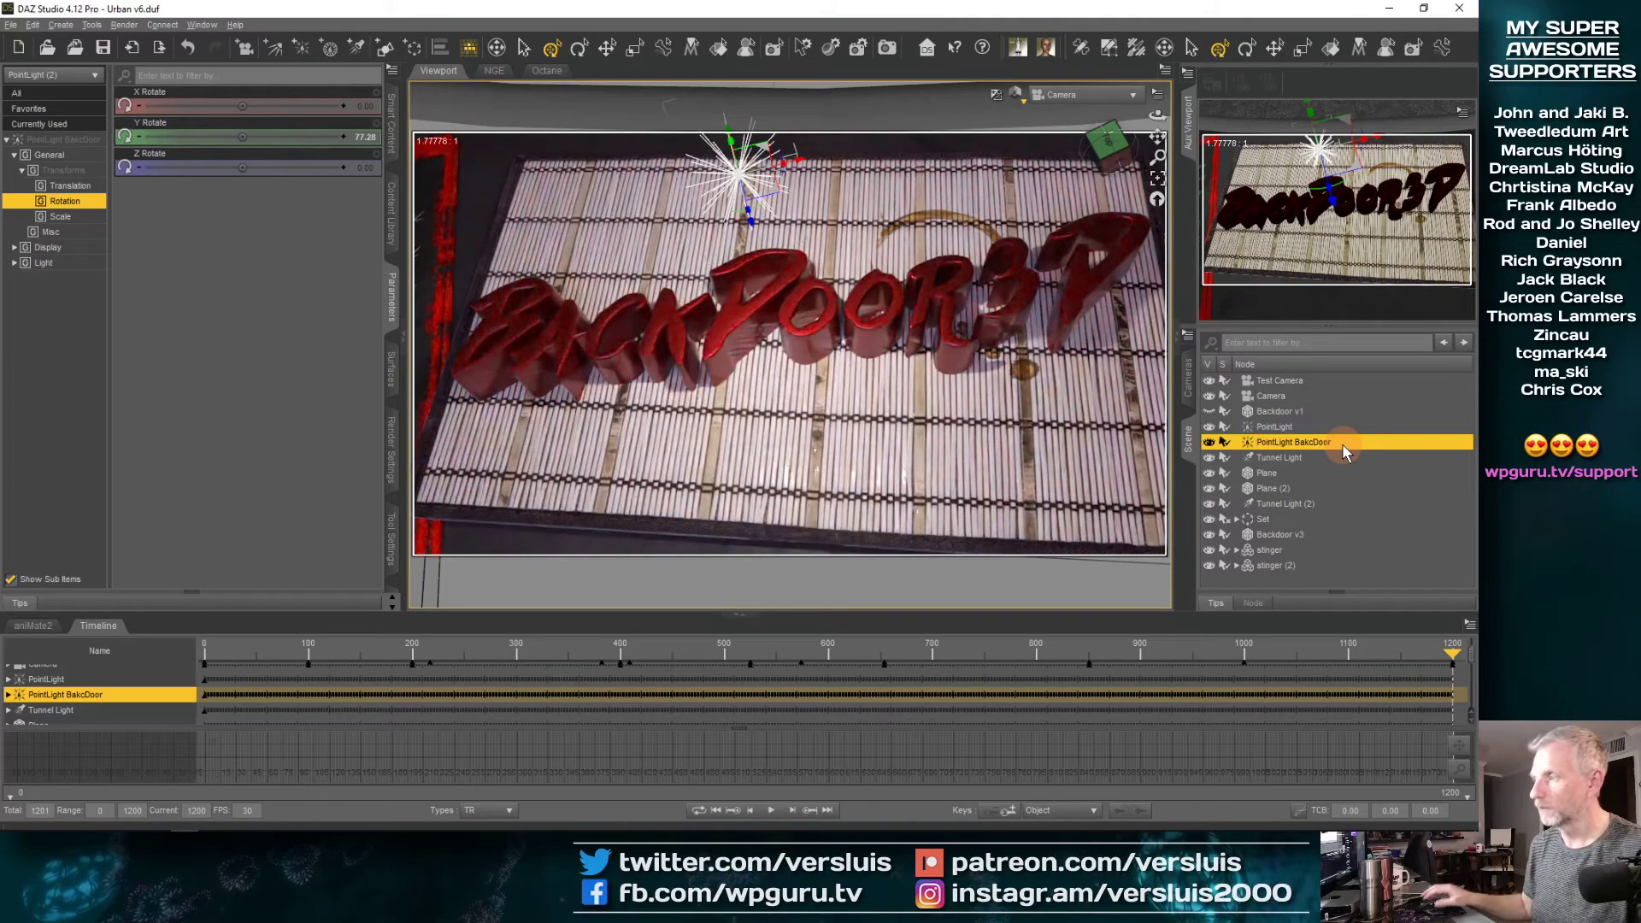
pyautogui.doubleClick(1342, 443)
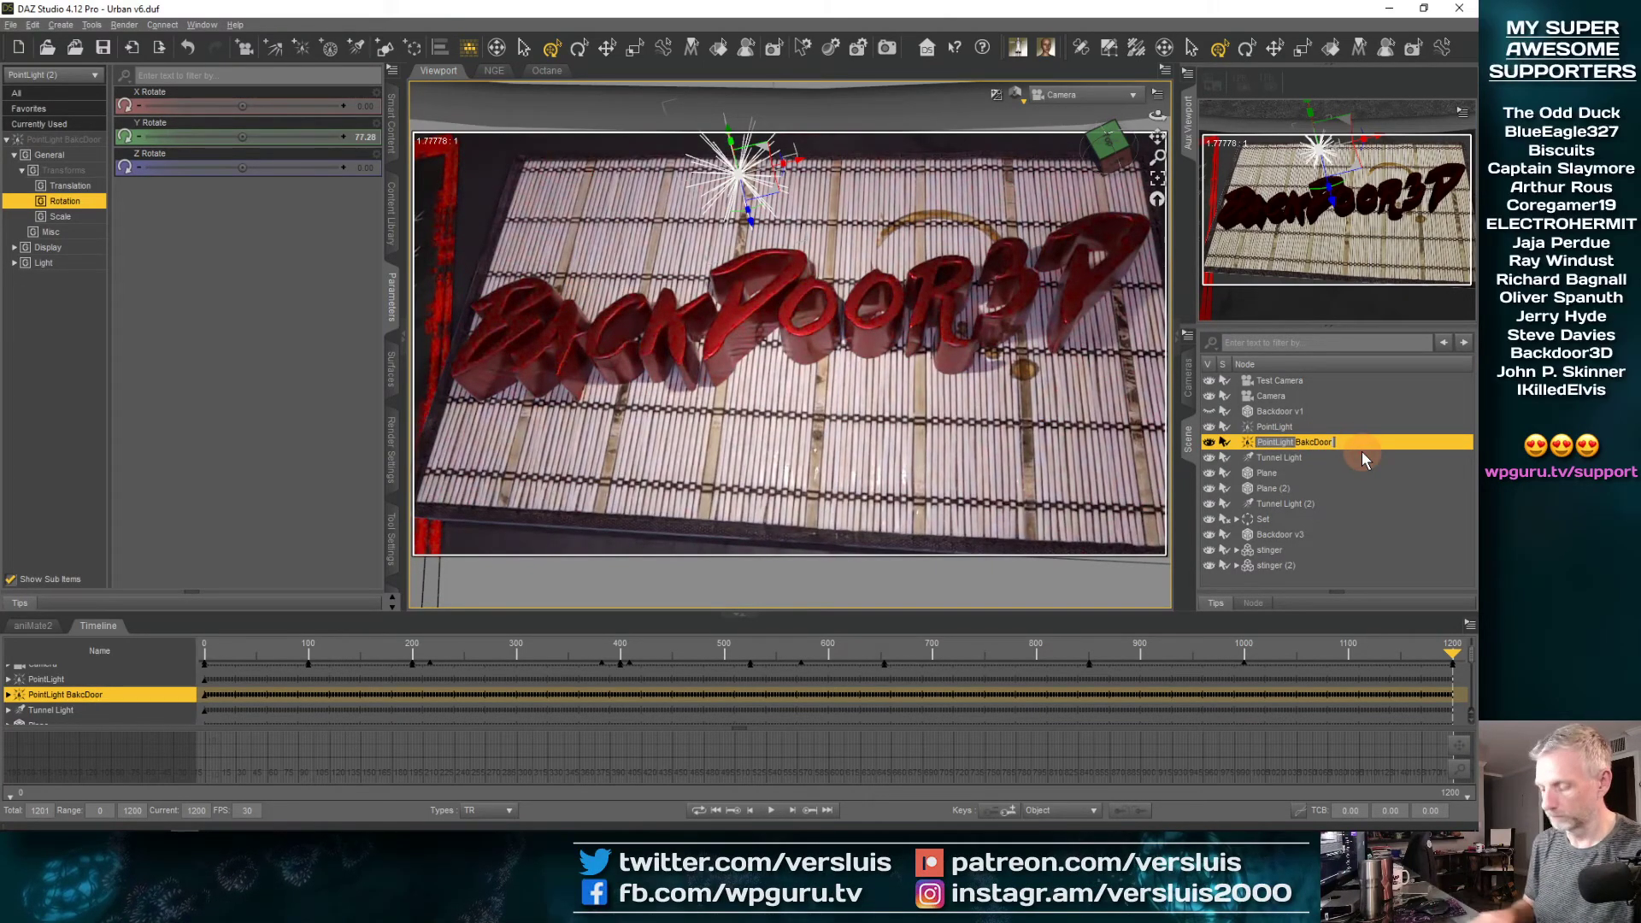
pyautogui.write('Logo')
pyautogui.press('Return')
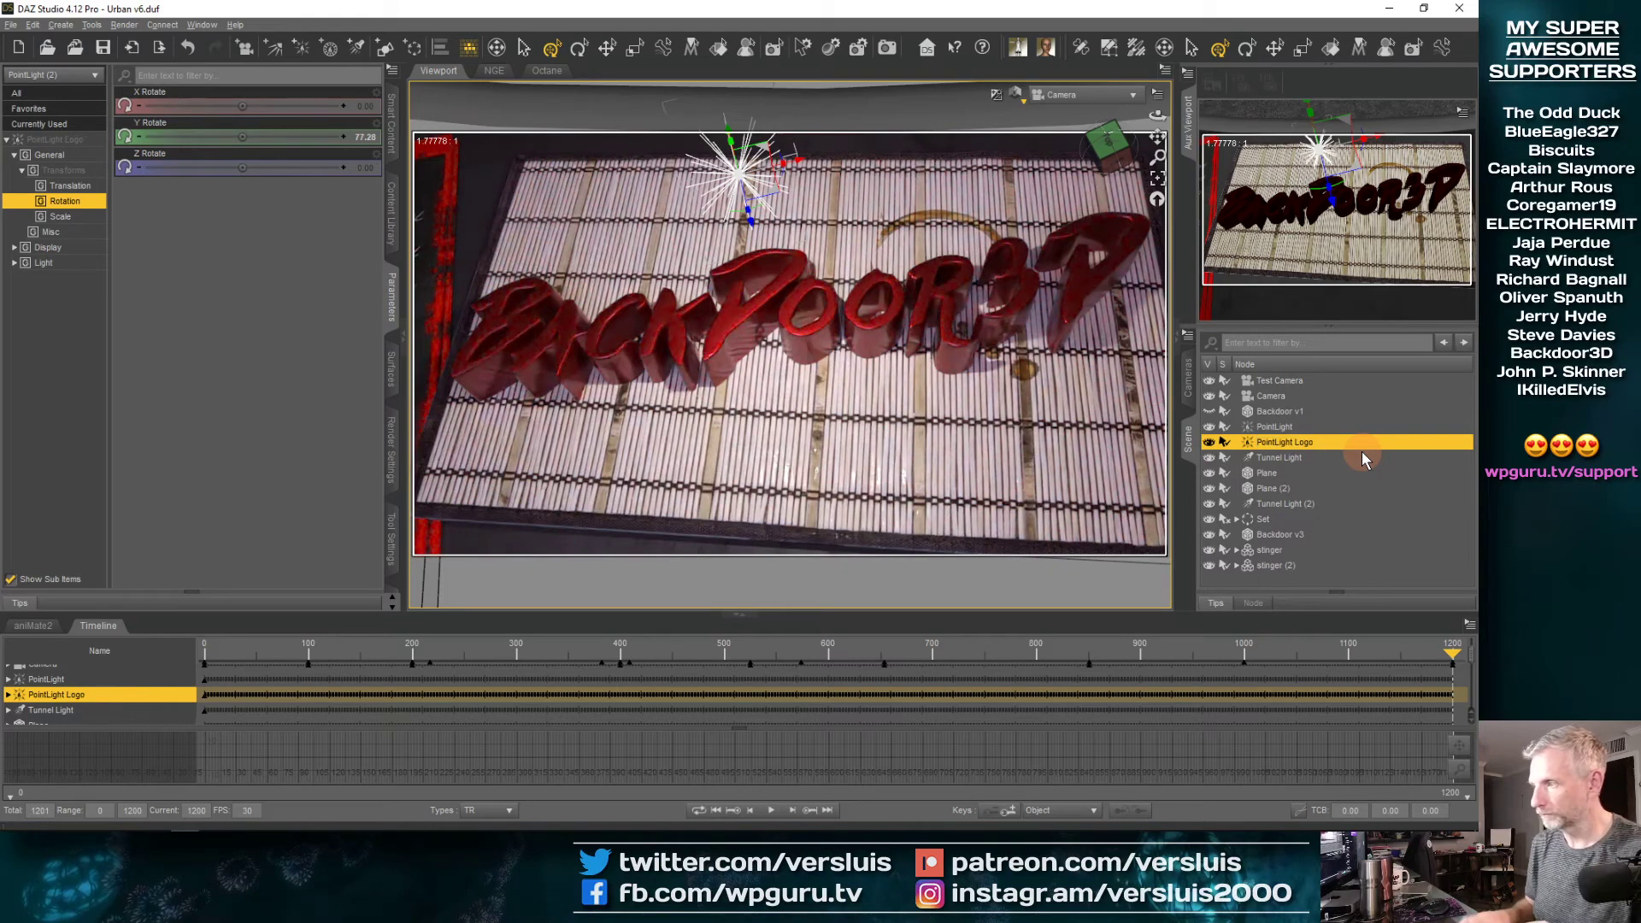
pyautogui.click(1297, 428)
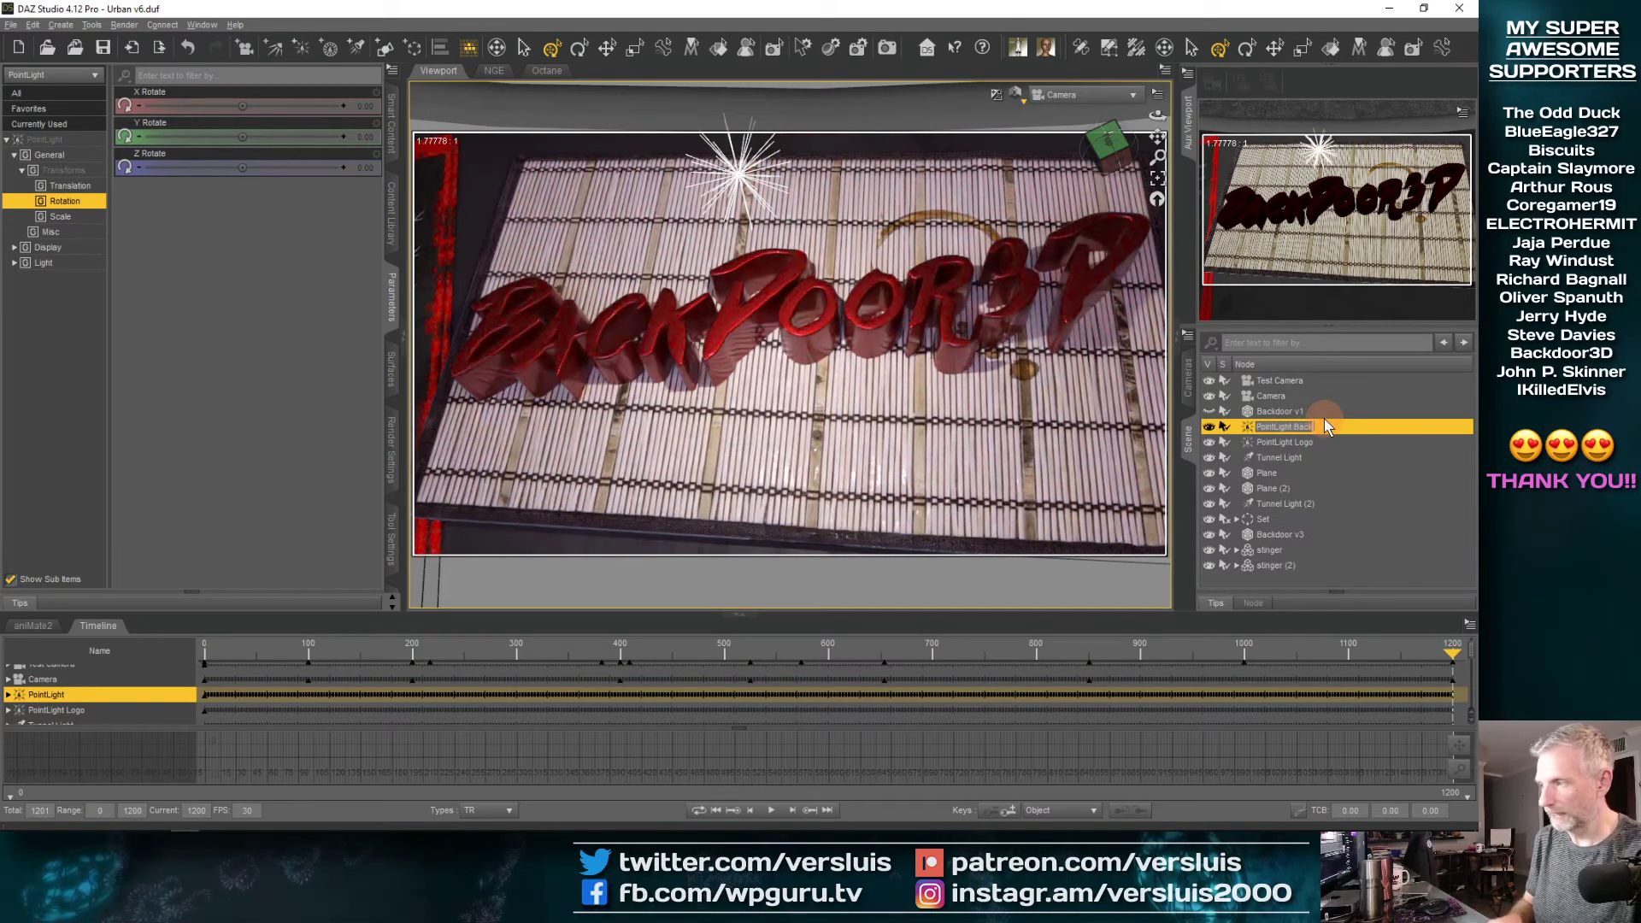
pyautogui.press('Return')
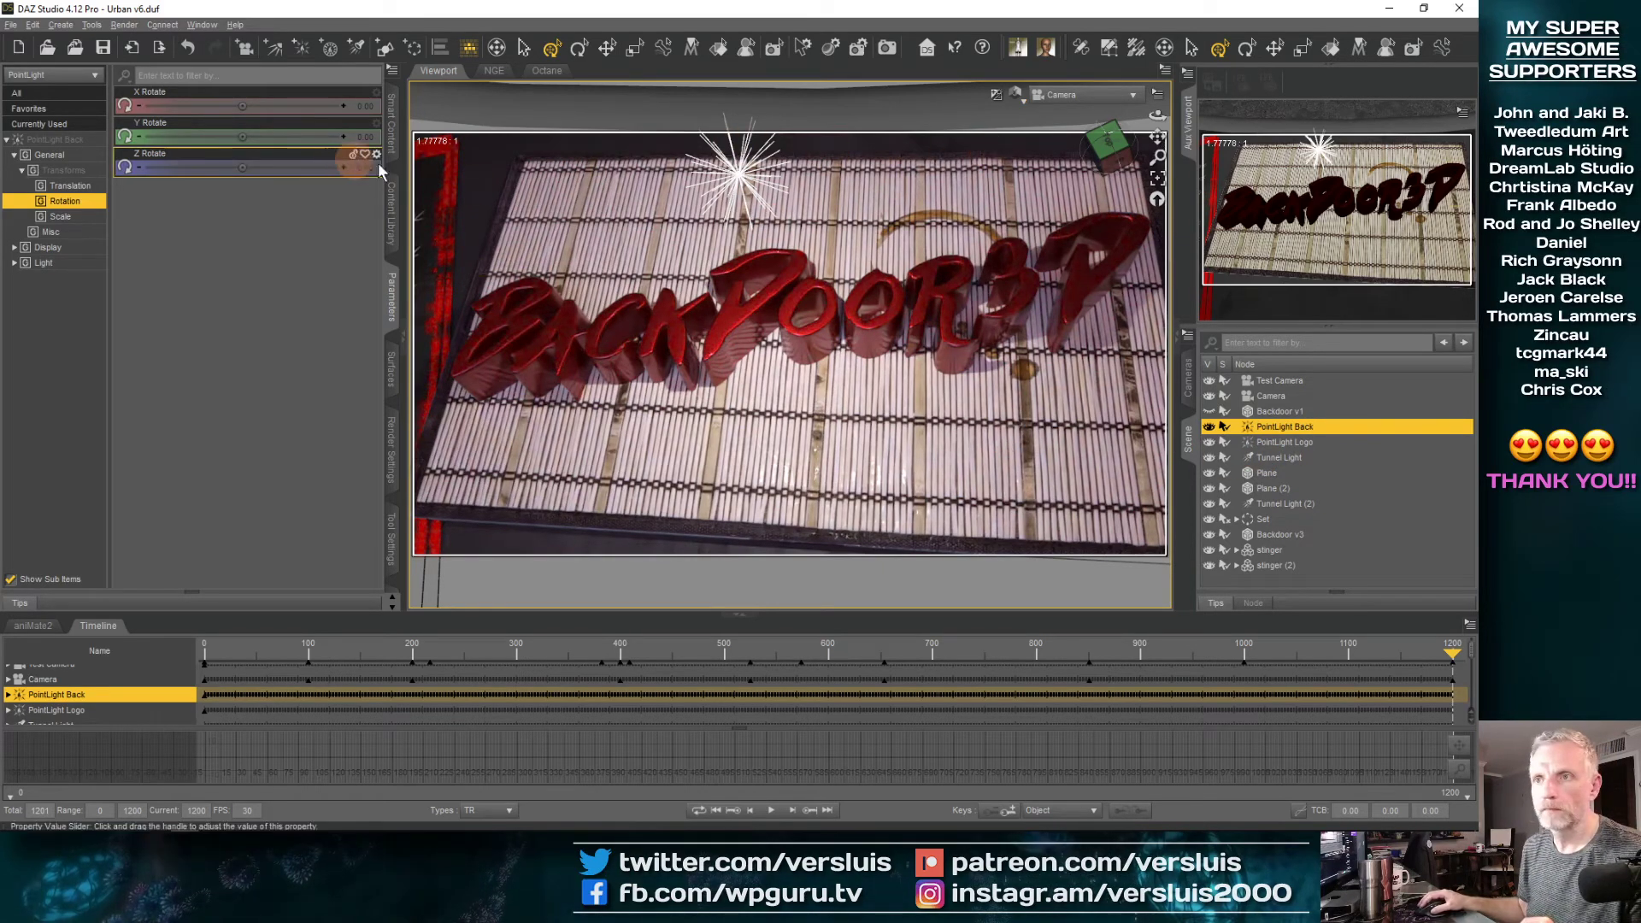
# Slide PointLight Logo back and forth along its X axis at the last frame, leaving it above the 3D end of the lettering
pyautogui.click(743, 183)
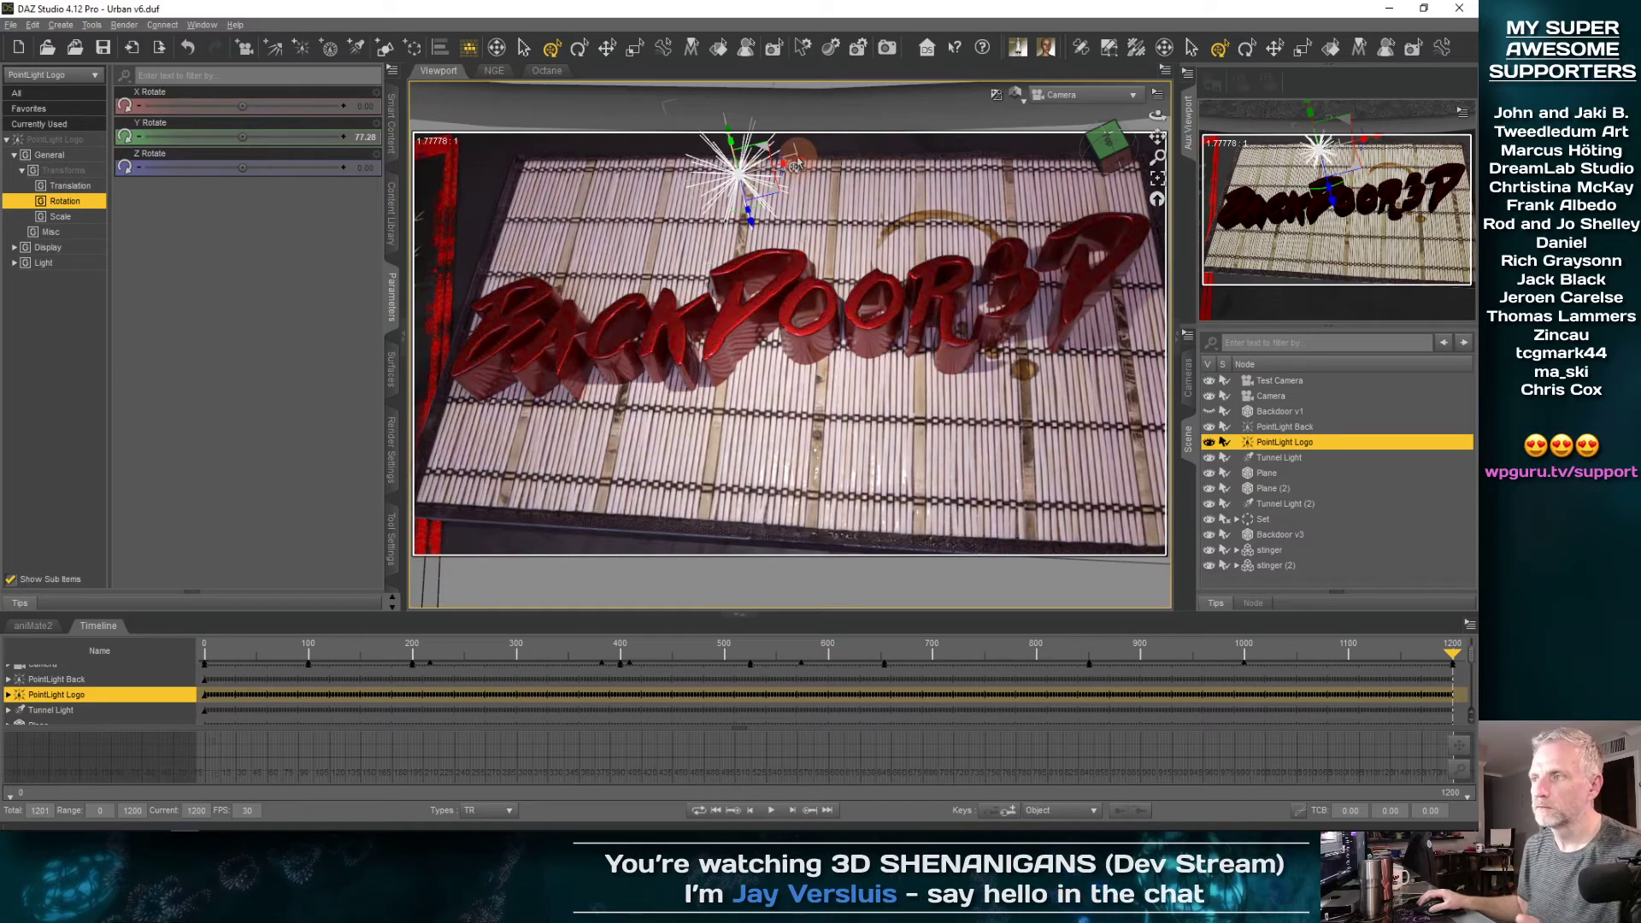
pyautogui.moveTo(796, 165); pyautogui.dragTo(985, 144)
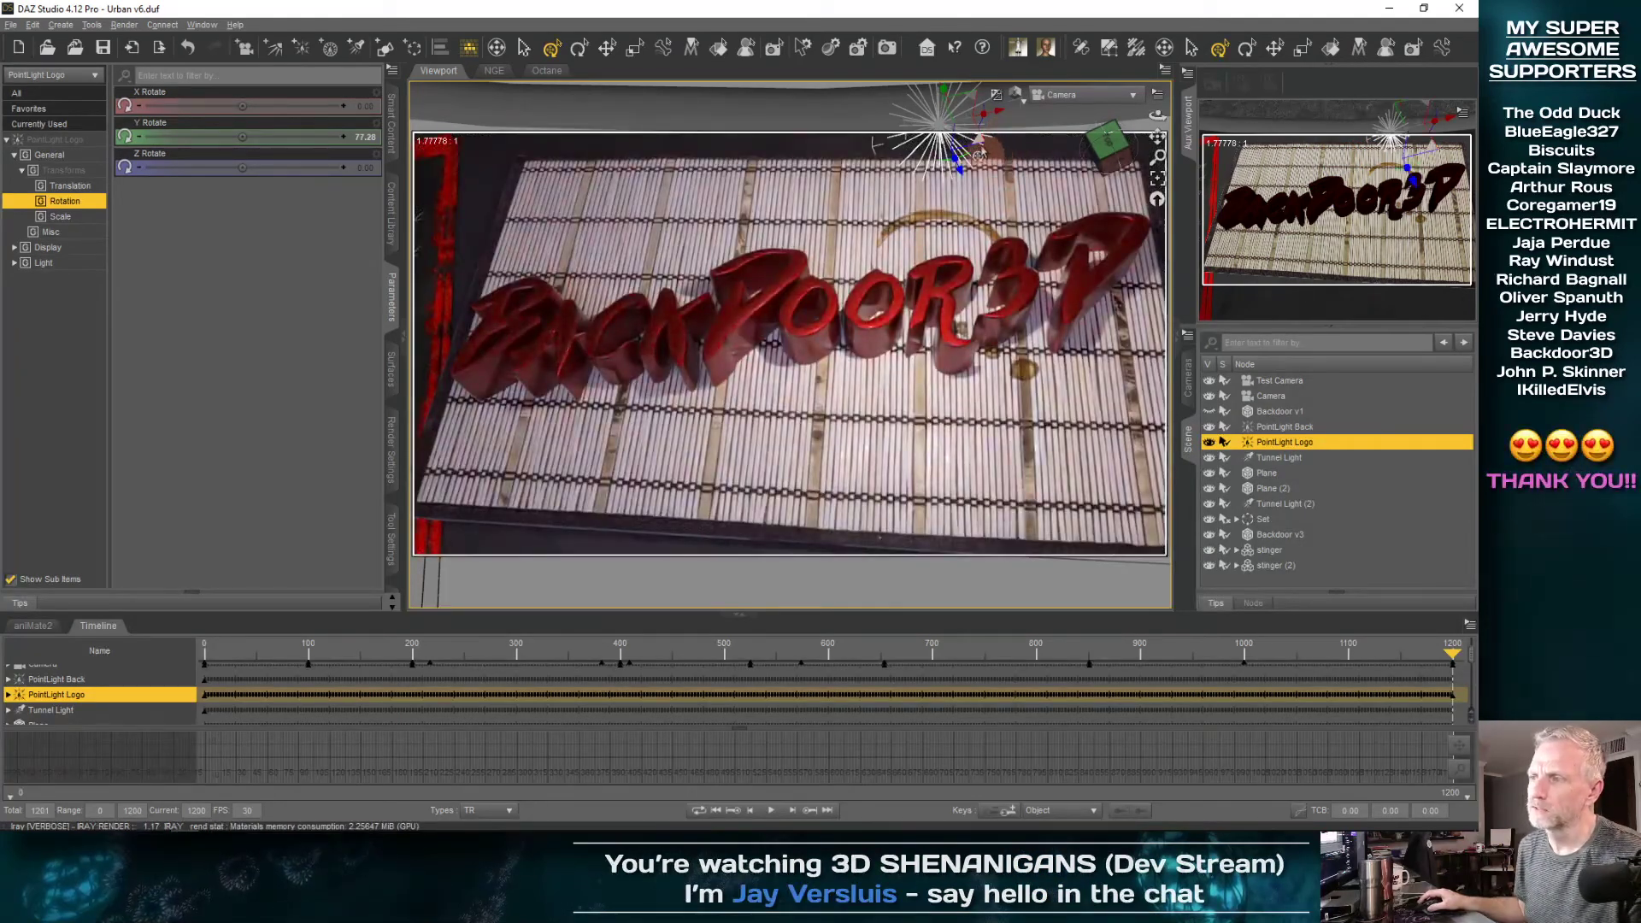
pyautogui.moveTo(998, 112); pyautogui.dragTo(556, 254)
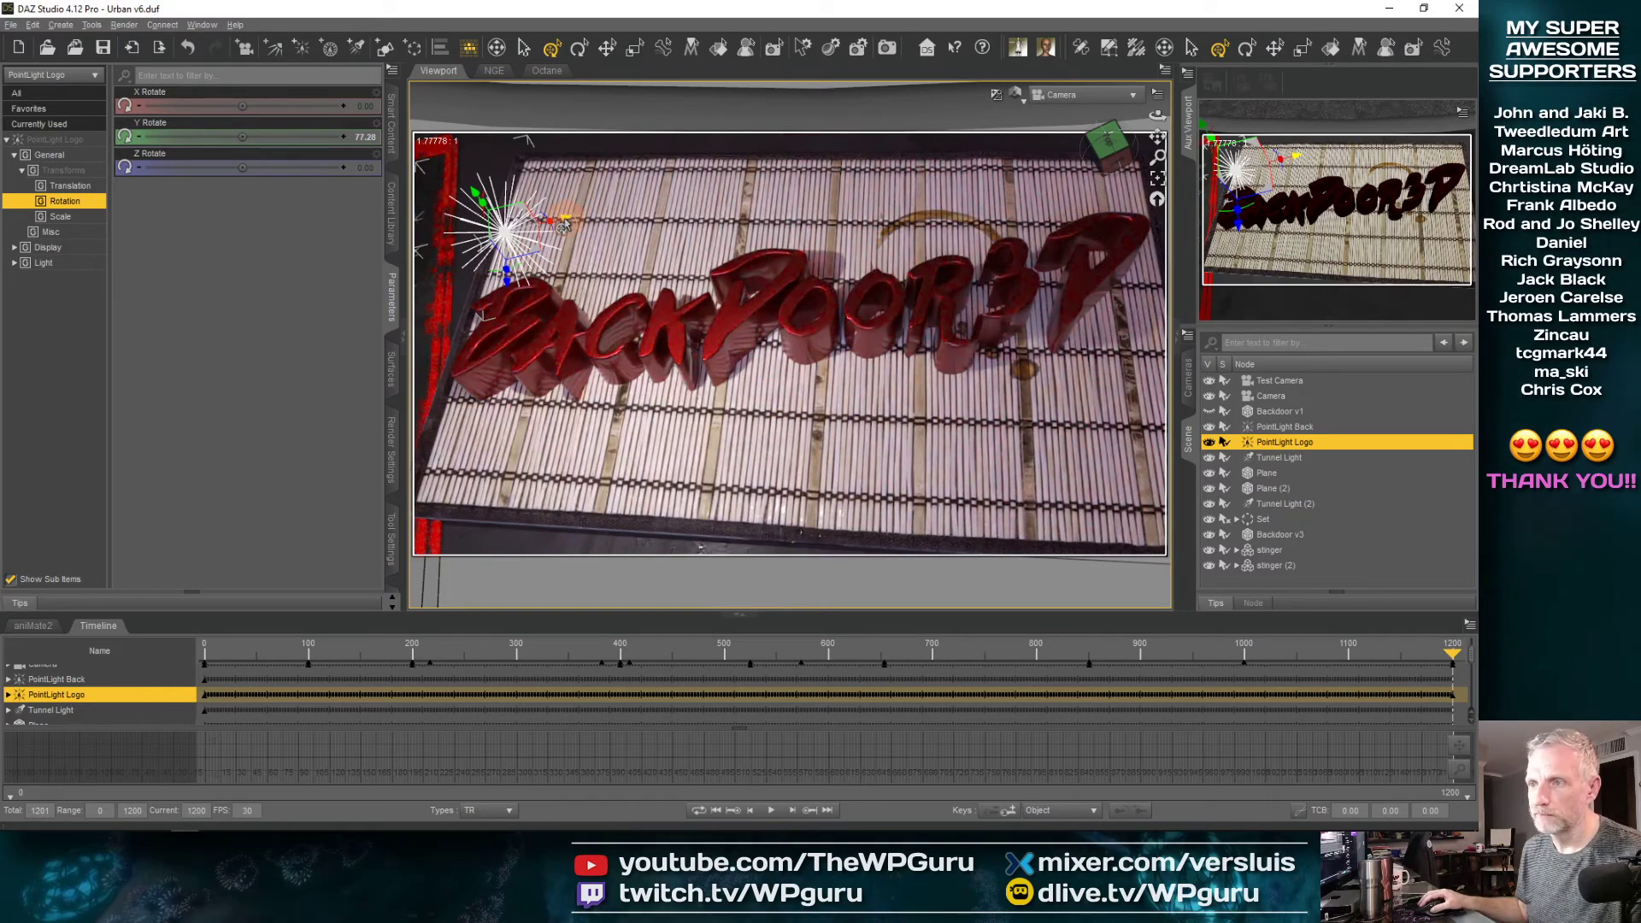
pyautogui.moveTo(563, 227); pyautogui.dragTo(688, 208)
pyautogui.moveTo(873, 169); pyautogui.dragTo(1049, 152)
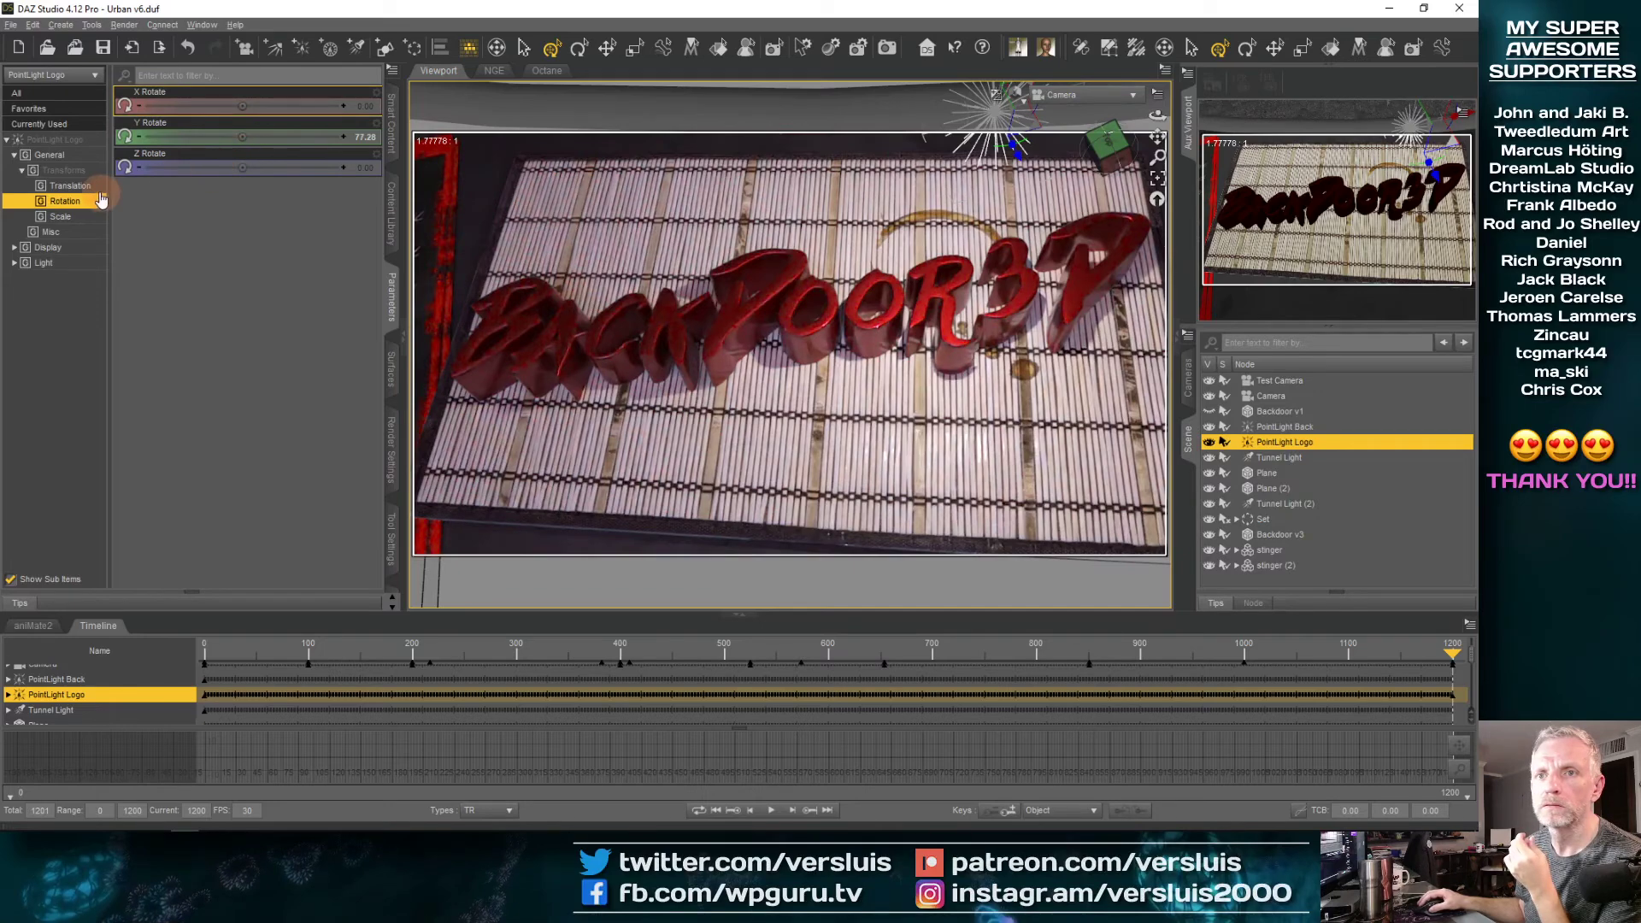
# Try nudging PointLight Logo's X, Y and Z Translate values, undoing each change
pyautogui.click(70, 186)
pyautogui.moveTo(242, 104); pyautogui.dragTo(240, 103)
pyautogui.hotkey('ctrl', 'z')
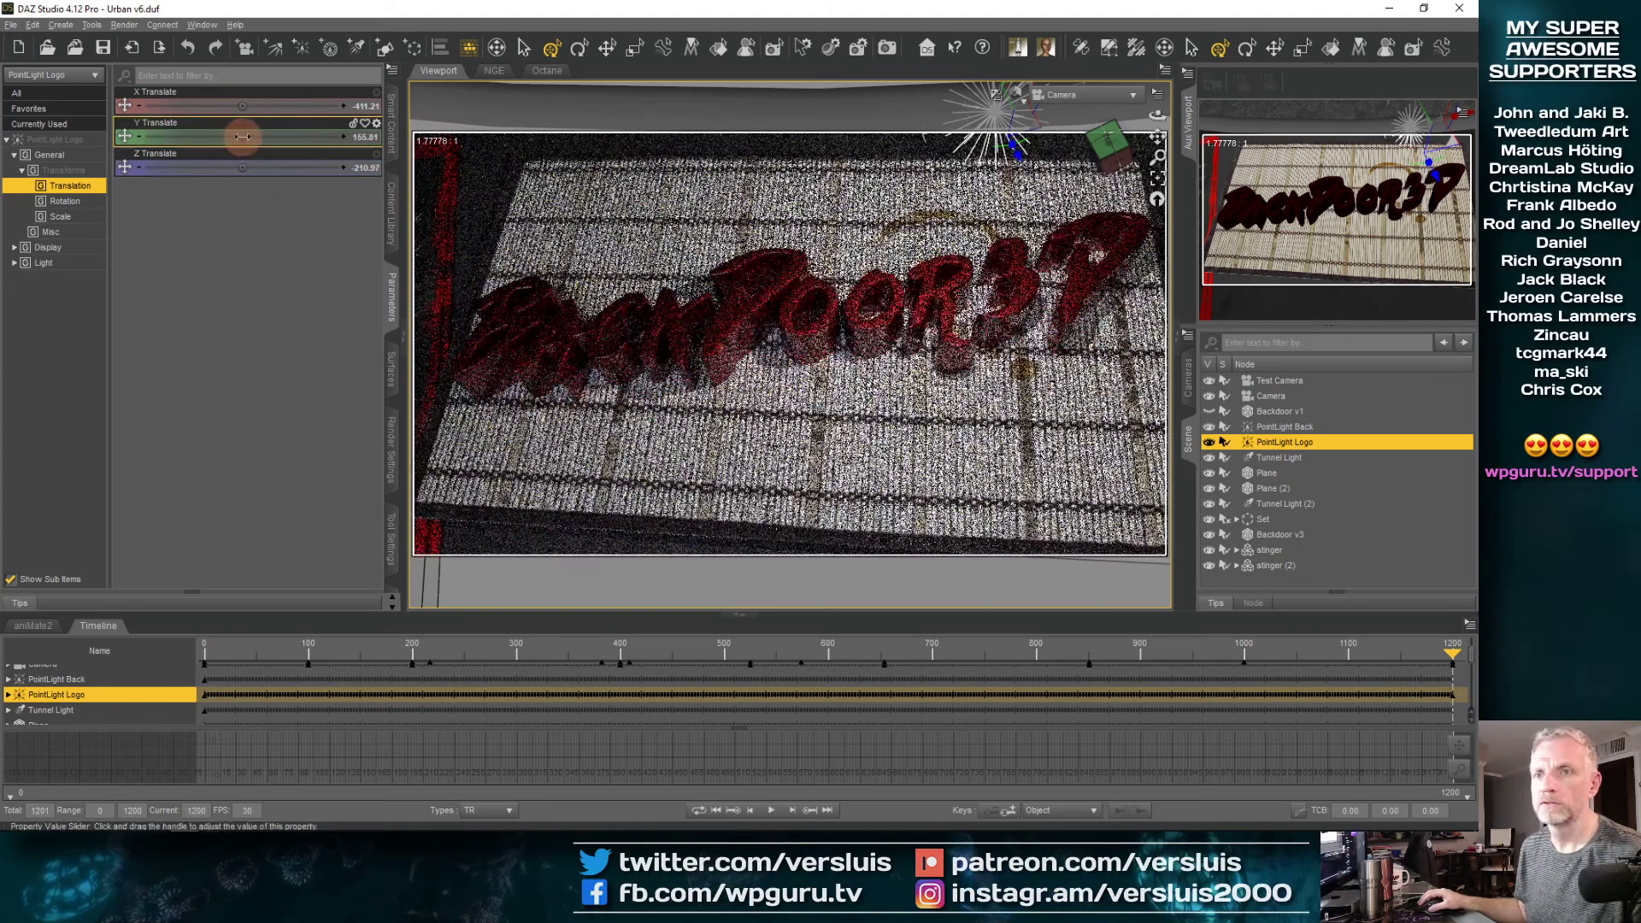
pyautogui.moveTo(242, 137); pyautogui.dragTo(245, 144)
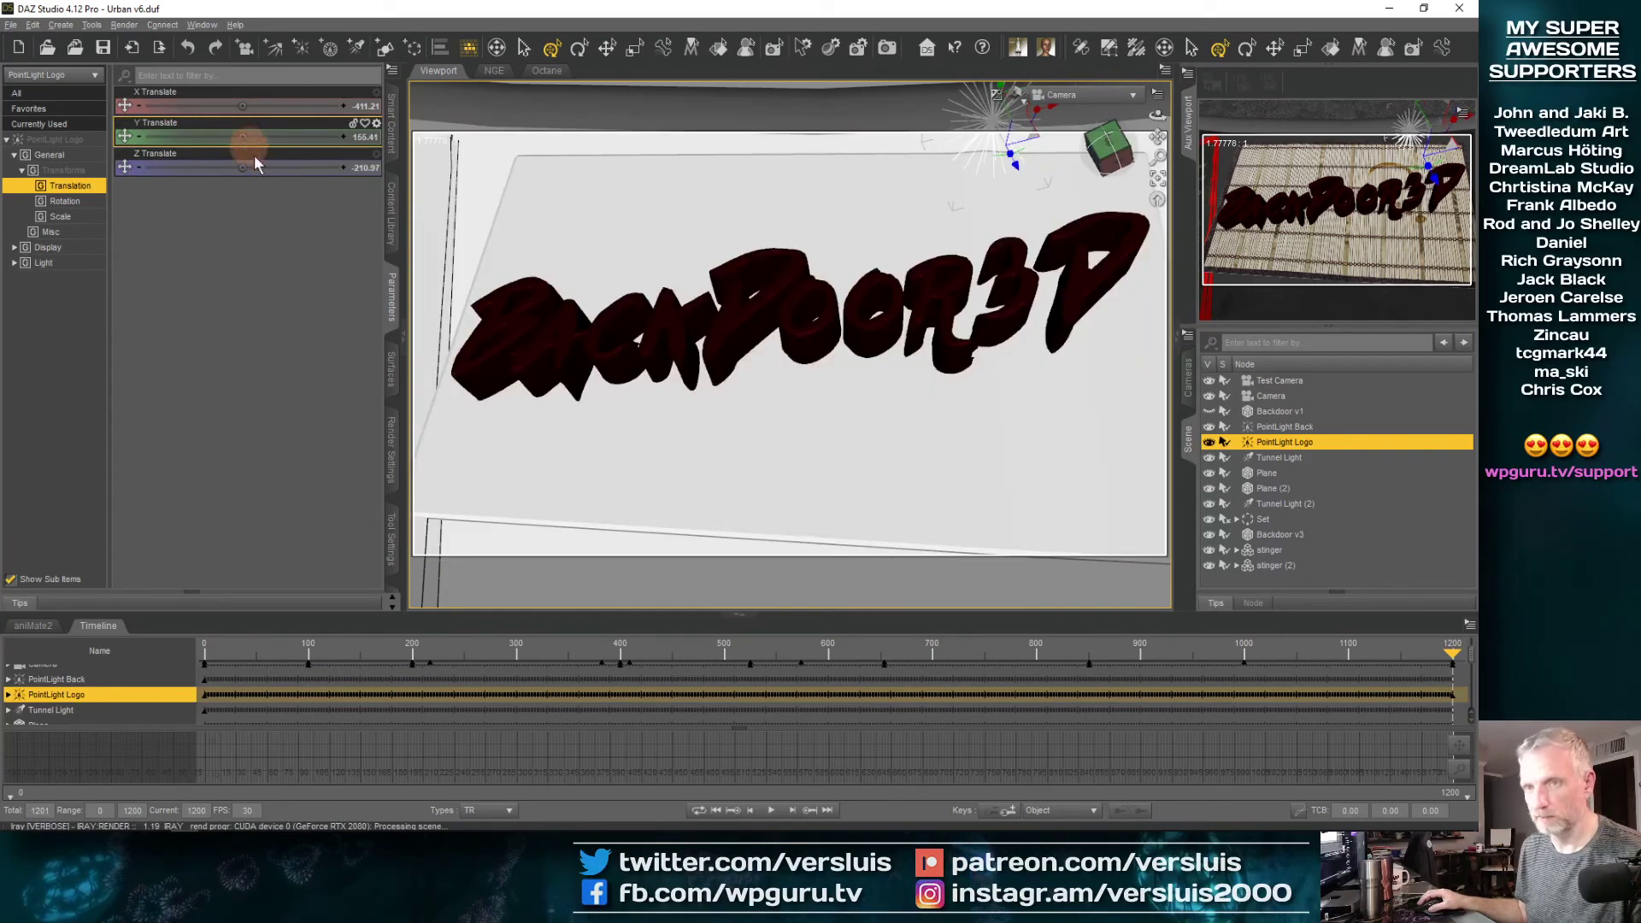
pyautogui.hotkey('ctrl', 'z')
pyautogui.moveTo(241, 168); pyautogui.dragTo(301, 168)
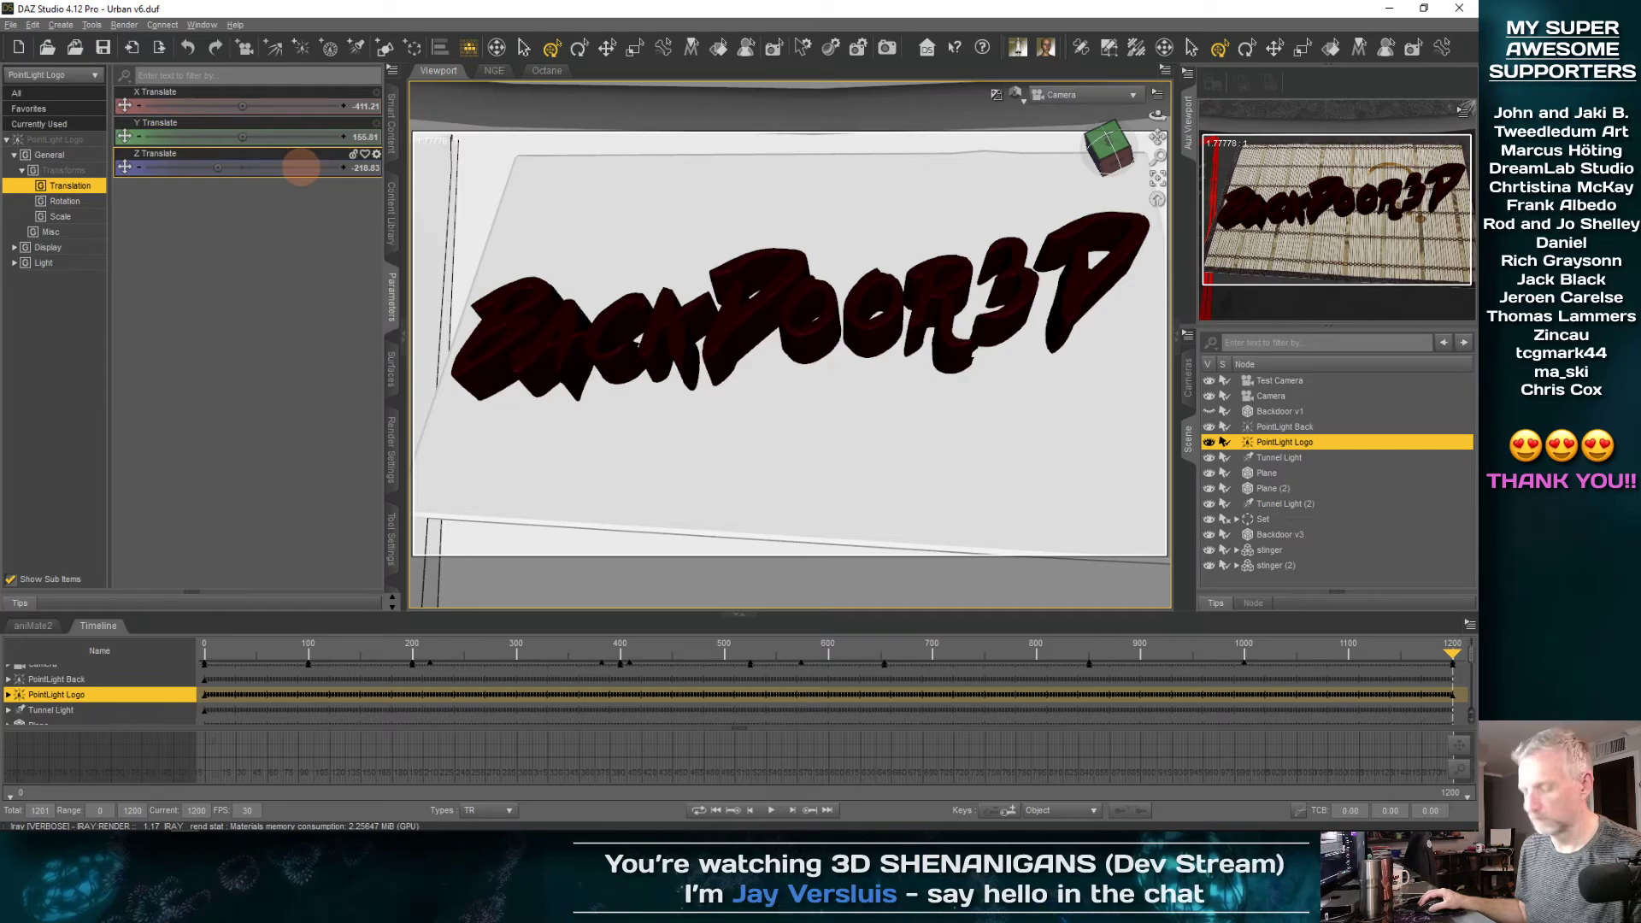
pyautogui.hotkey('ctrl', 'z')
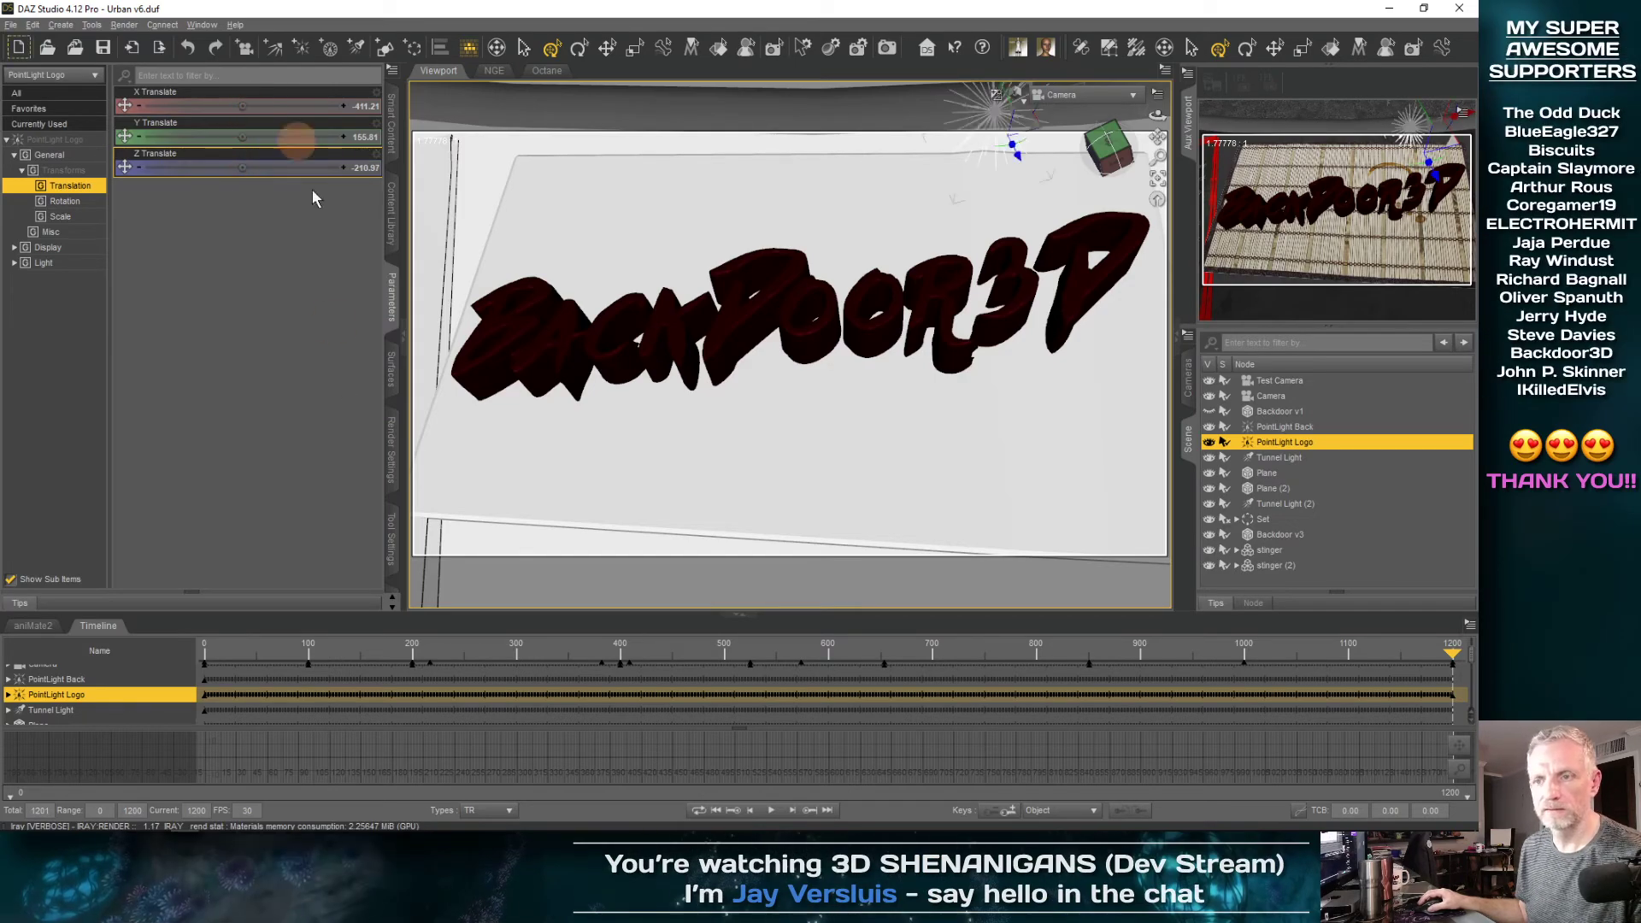
# Set the Universal tool to world coordinates and move PointLight Logo along Z to about -209.33 at the last frame
pyautogui.click(392, 536)
pyautogui.click(217, 75)
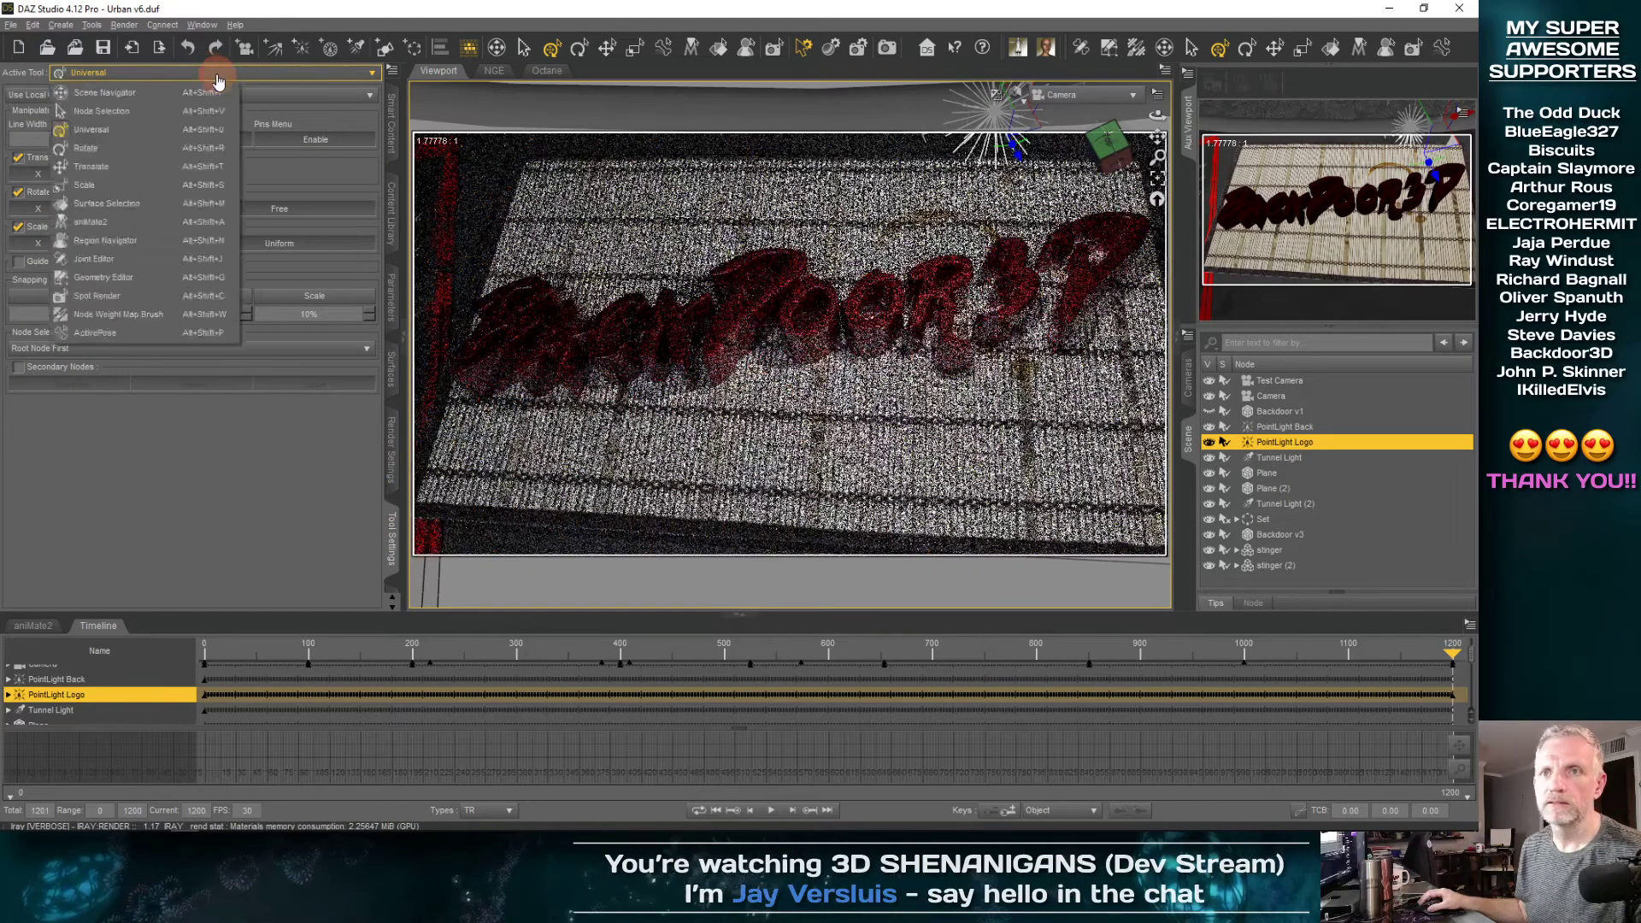
pyautogui.click(293, 97)
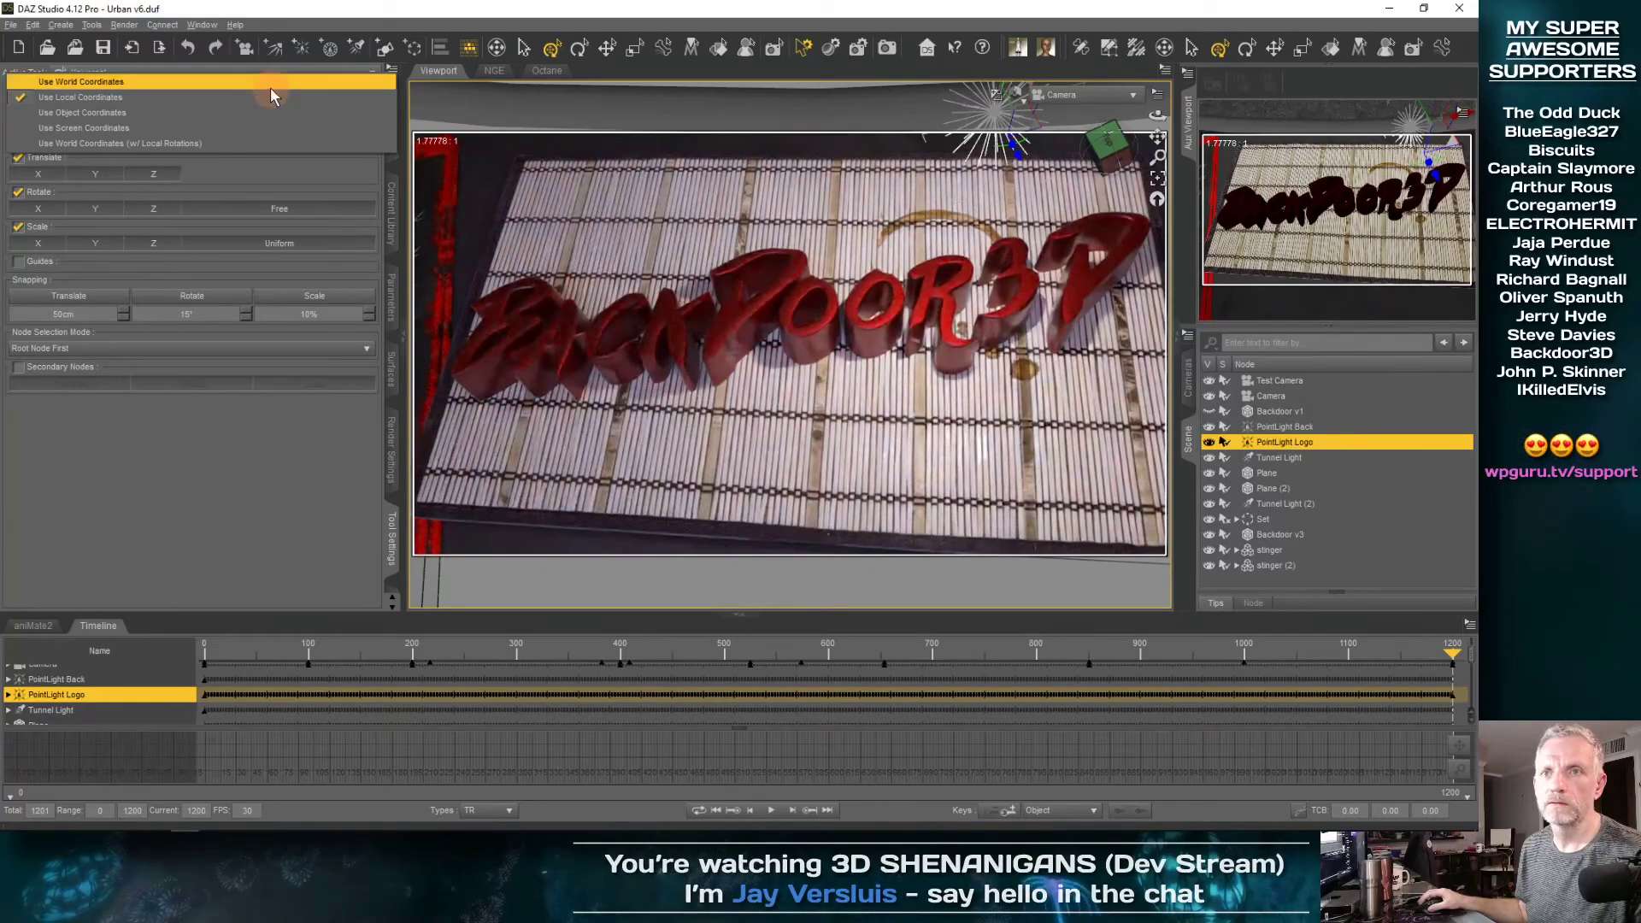
pyautogui.click(271, 85)
pyautogui.click(391, 294)
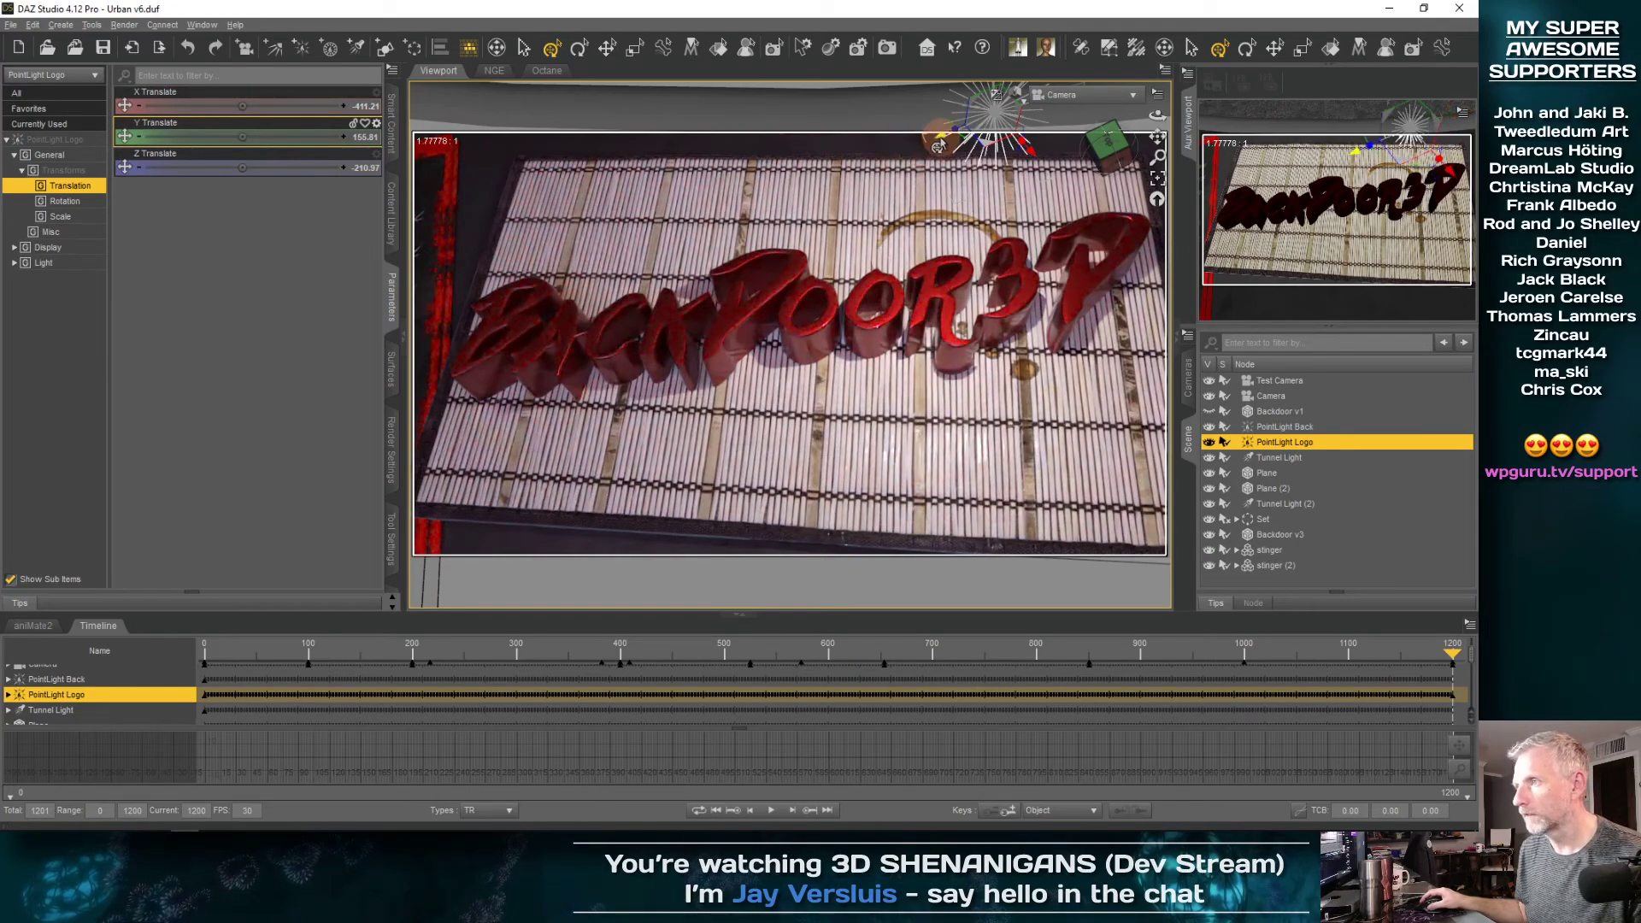
pyautogui.moveTo(939, 145)
pyautogui.mouseDown()
pyautogui.moveTo(734, 205)
pyautogui.moveTo(813, 197)
pyautogui.mouseUp()
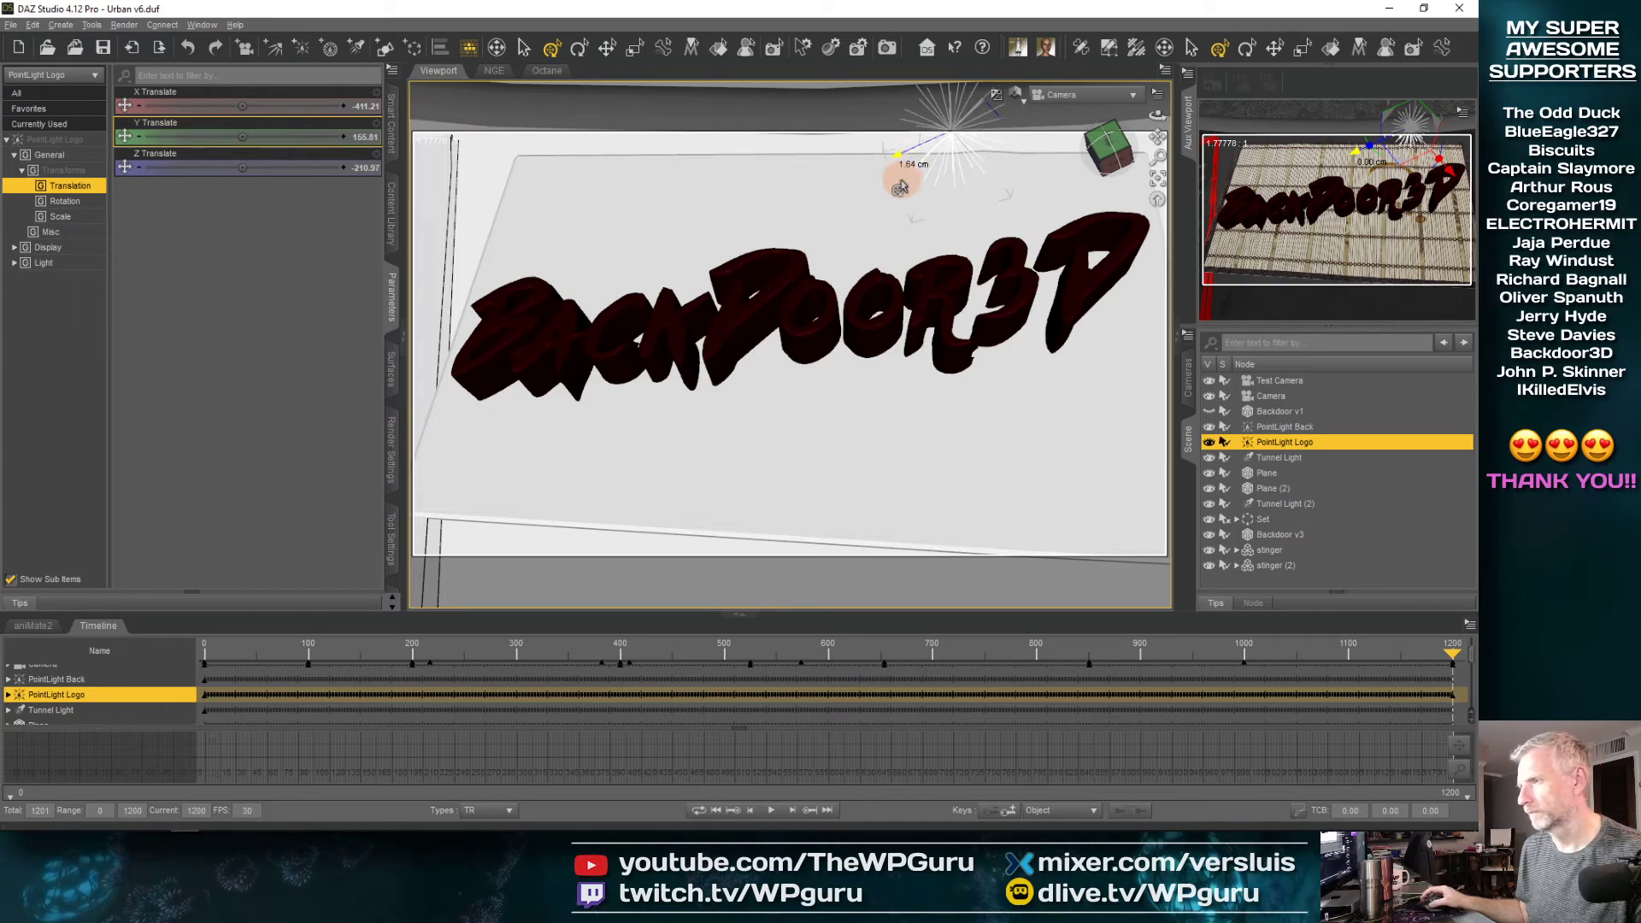
pyautogui.moveTo(900, 186); pyautogui.dragTo(904, 190)
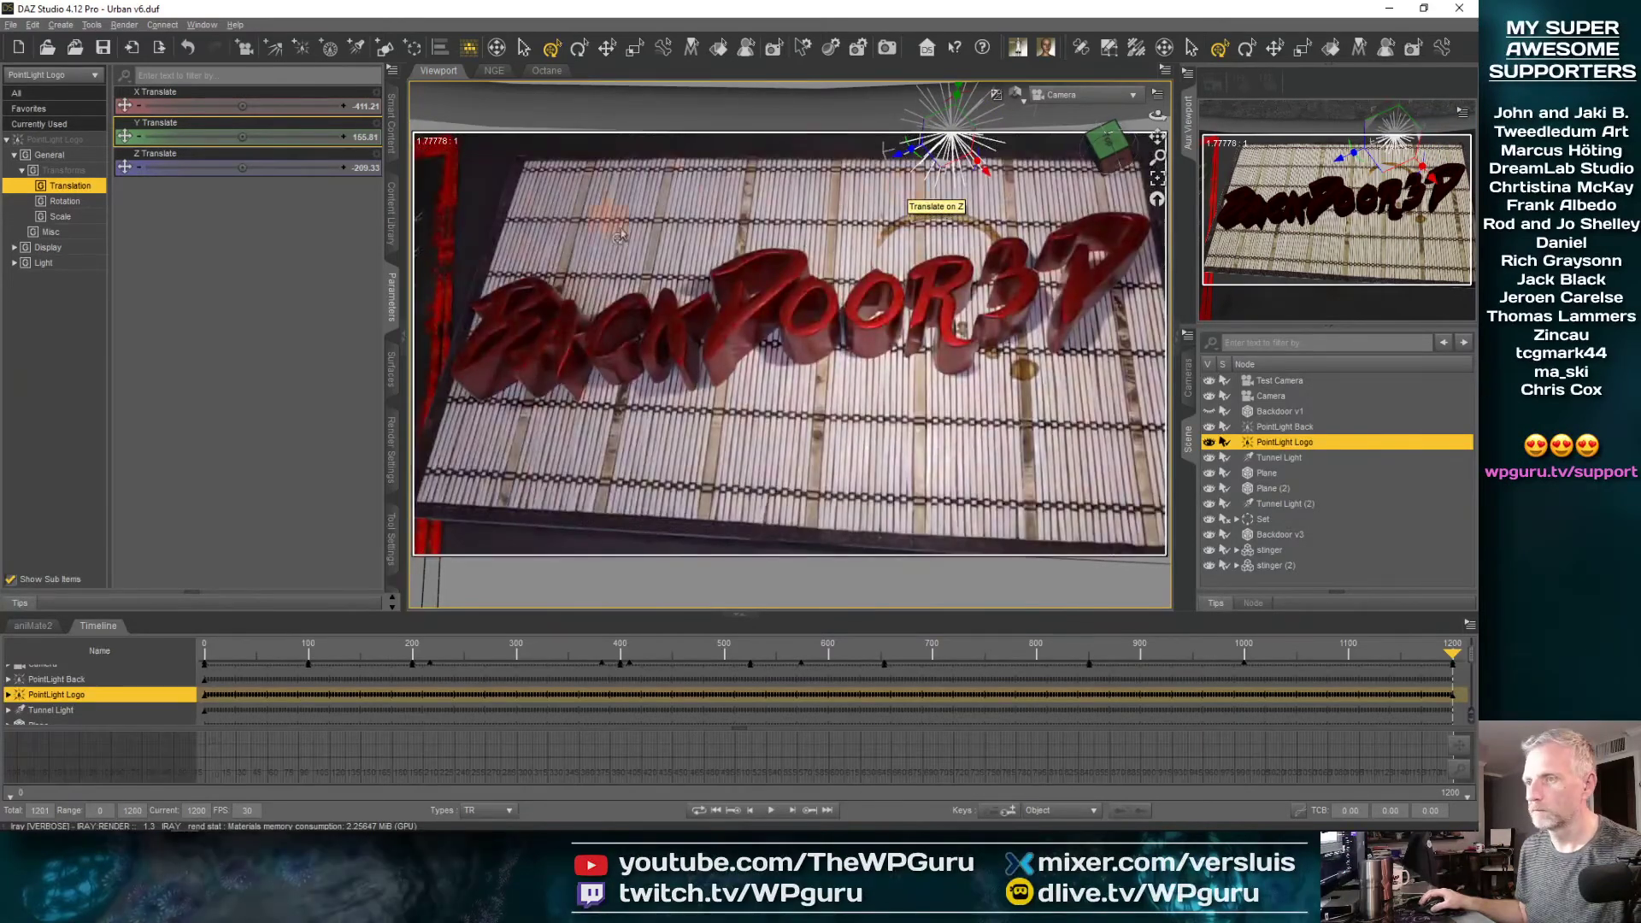
# At about frame 1101, move PointLight Logo along Z to about -195.13, toward the start of the lettering
pyautogui.click(1422, 658)
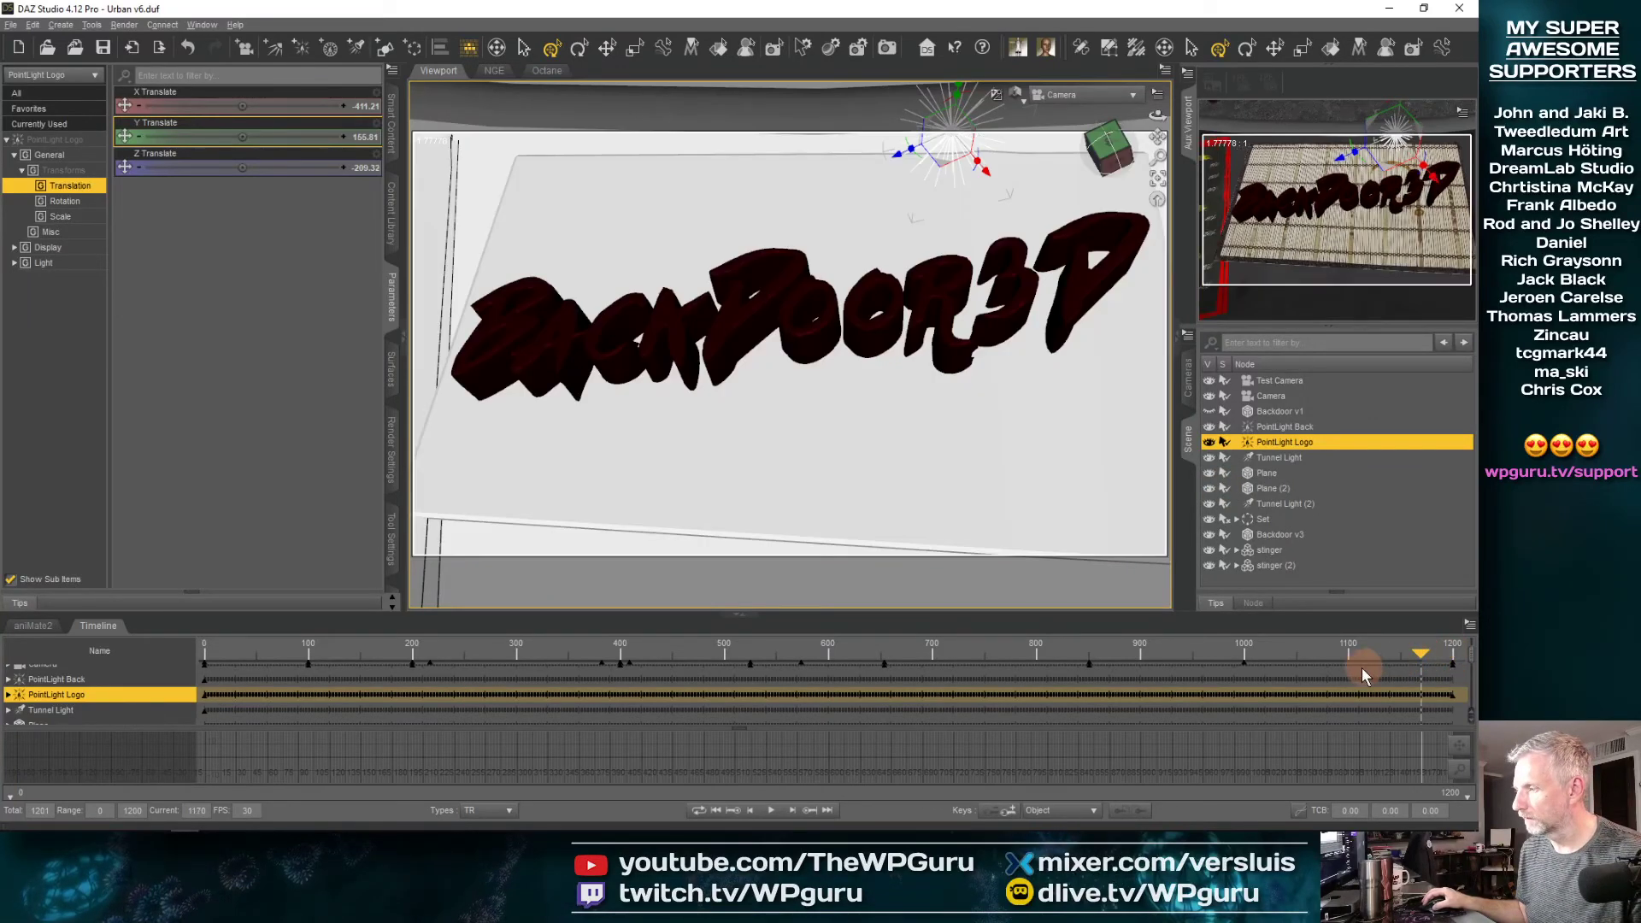
pyautogui.click(1249, 674)
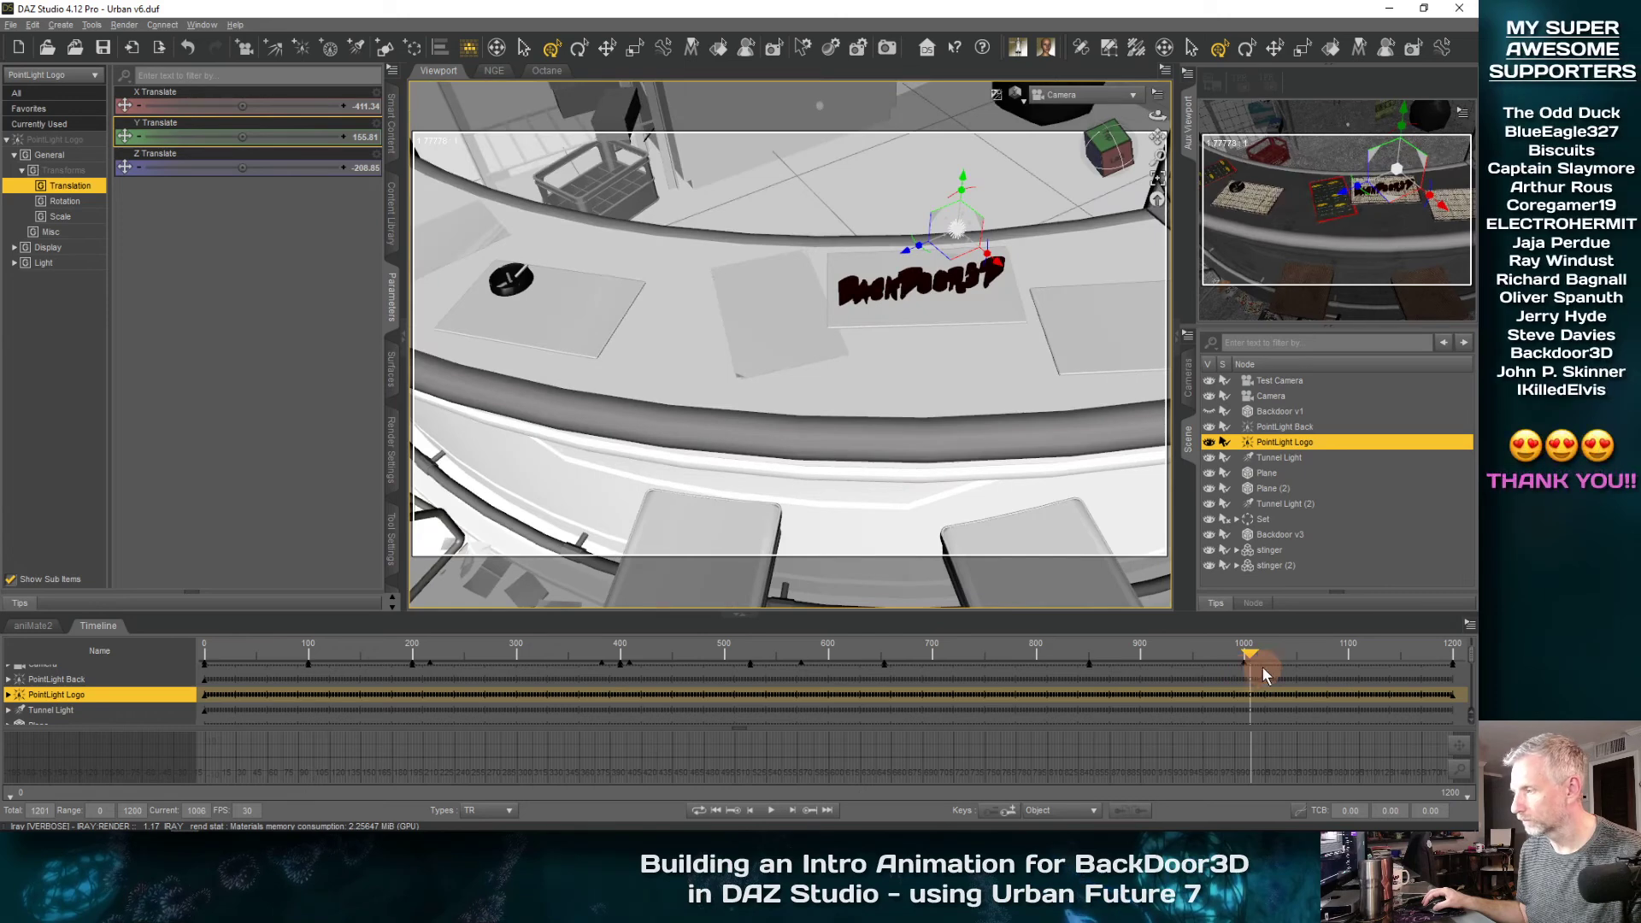
pyautogui.click(1338, 659)
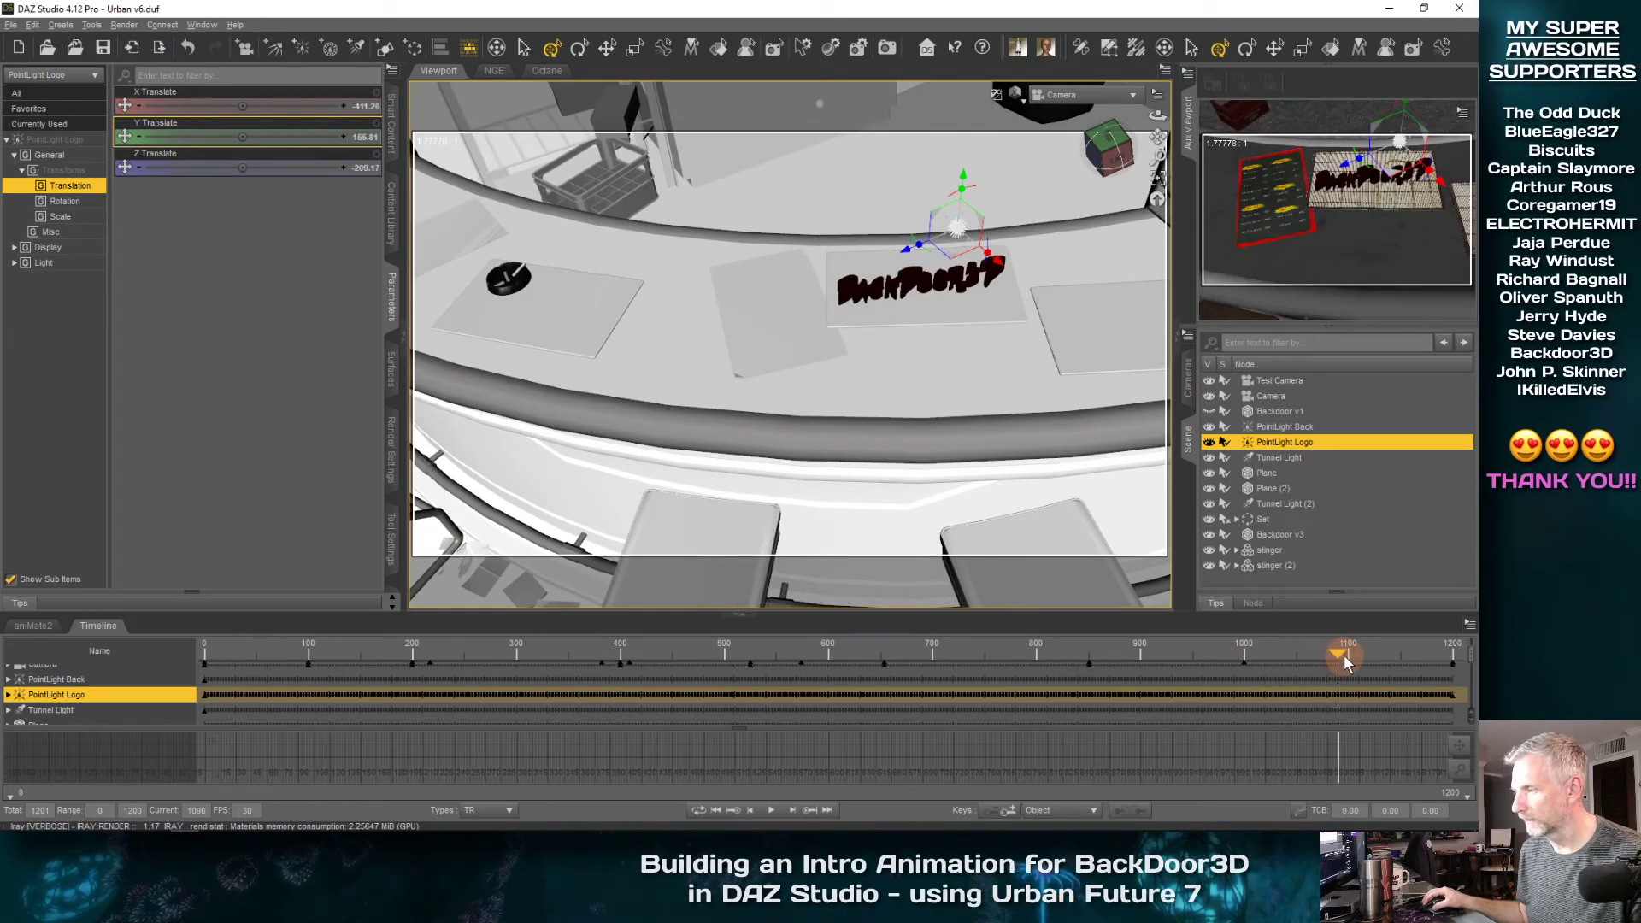
pyautogui.click(1347, 662)
pyautogui.click(1347, 660)
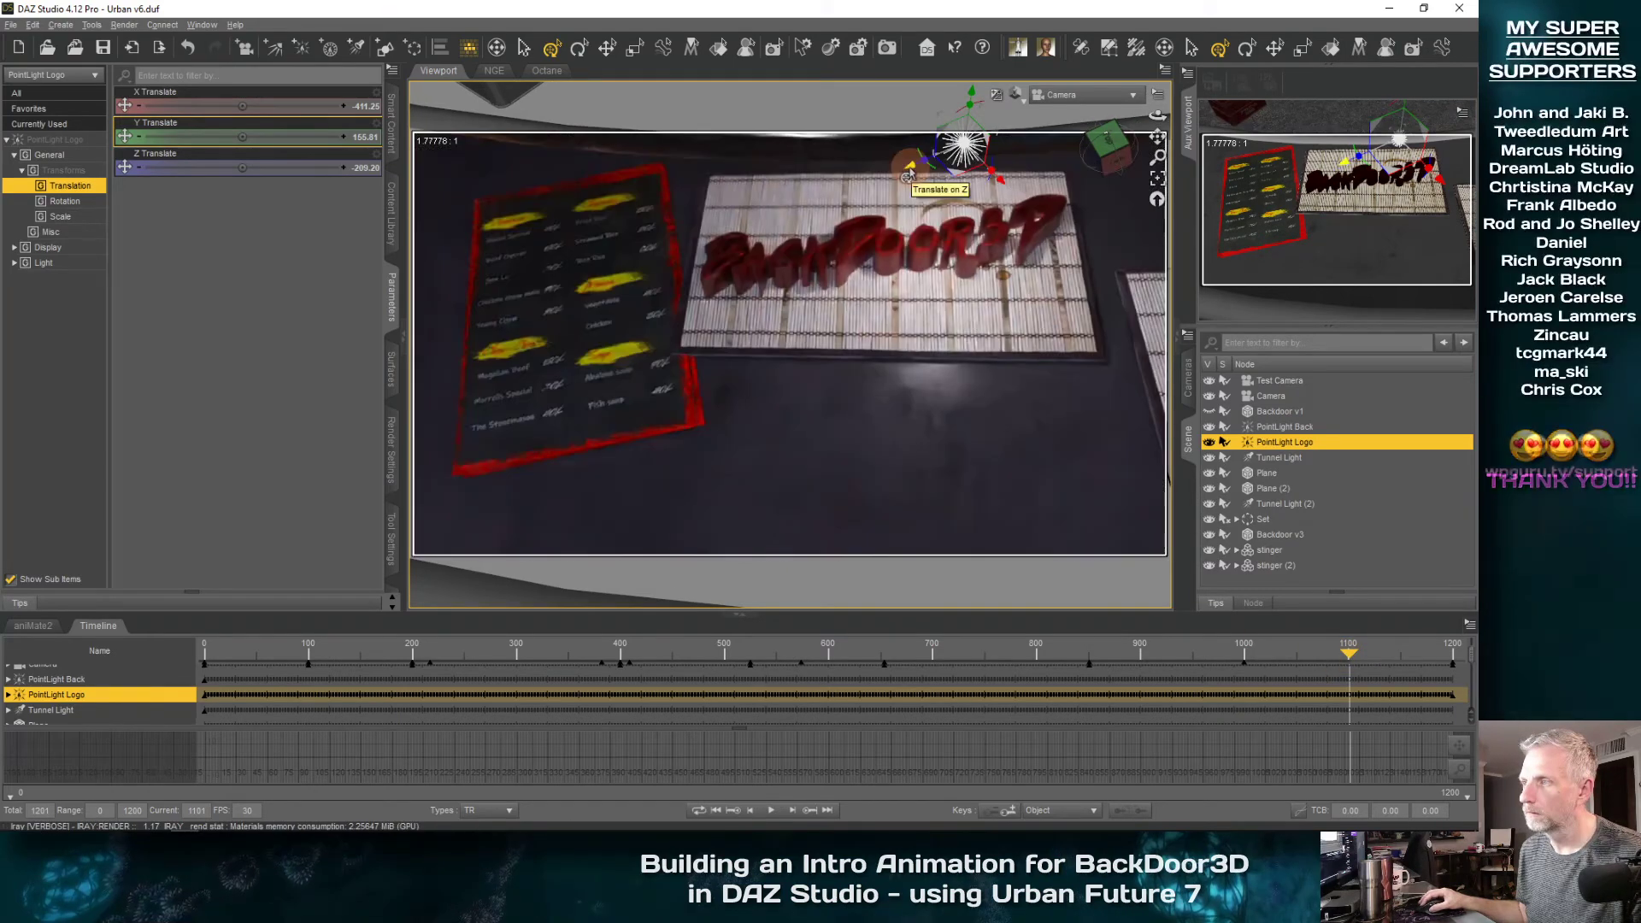
pyautogui.moveTo(908, 176); pyautogui.dragTo(898, 178)
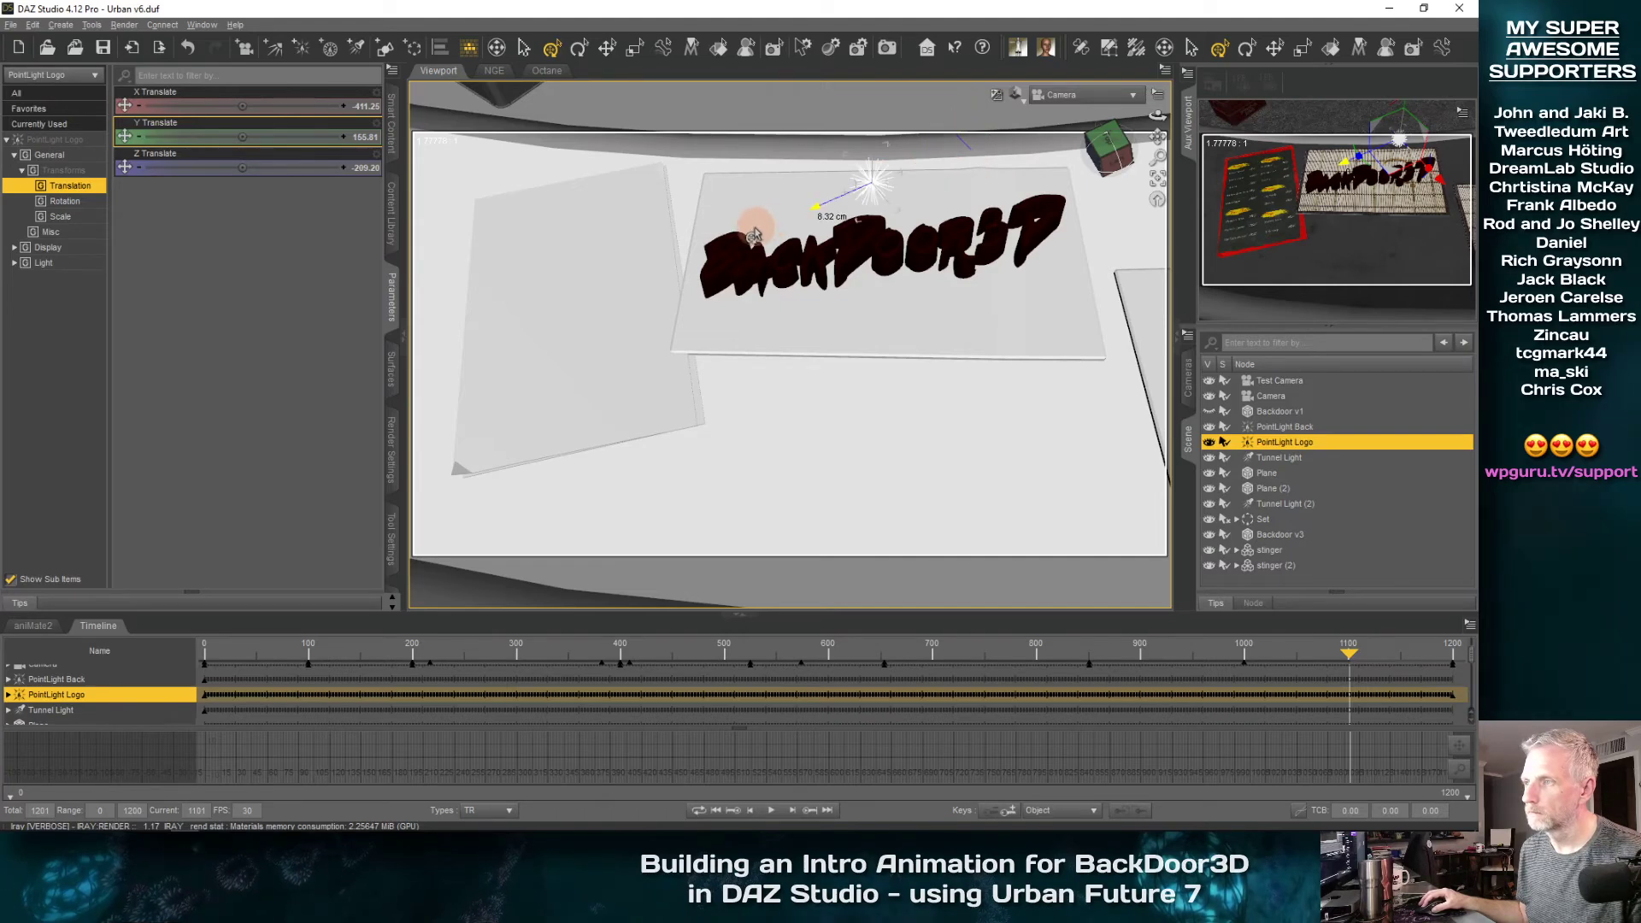
pyautogui.moveTo(741, 240); pyautogui.dragTo(741, 240)
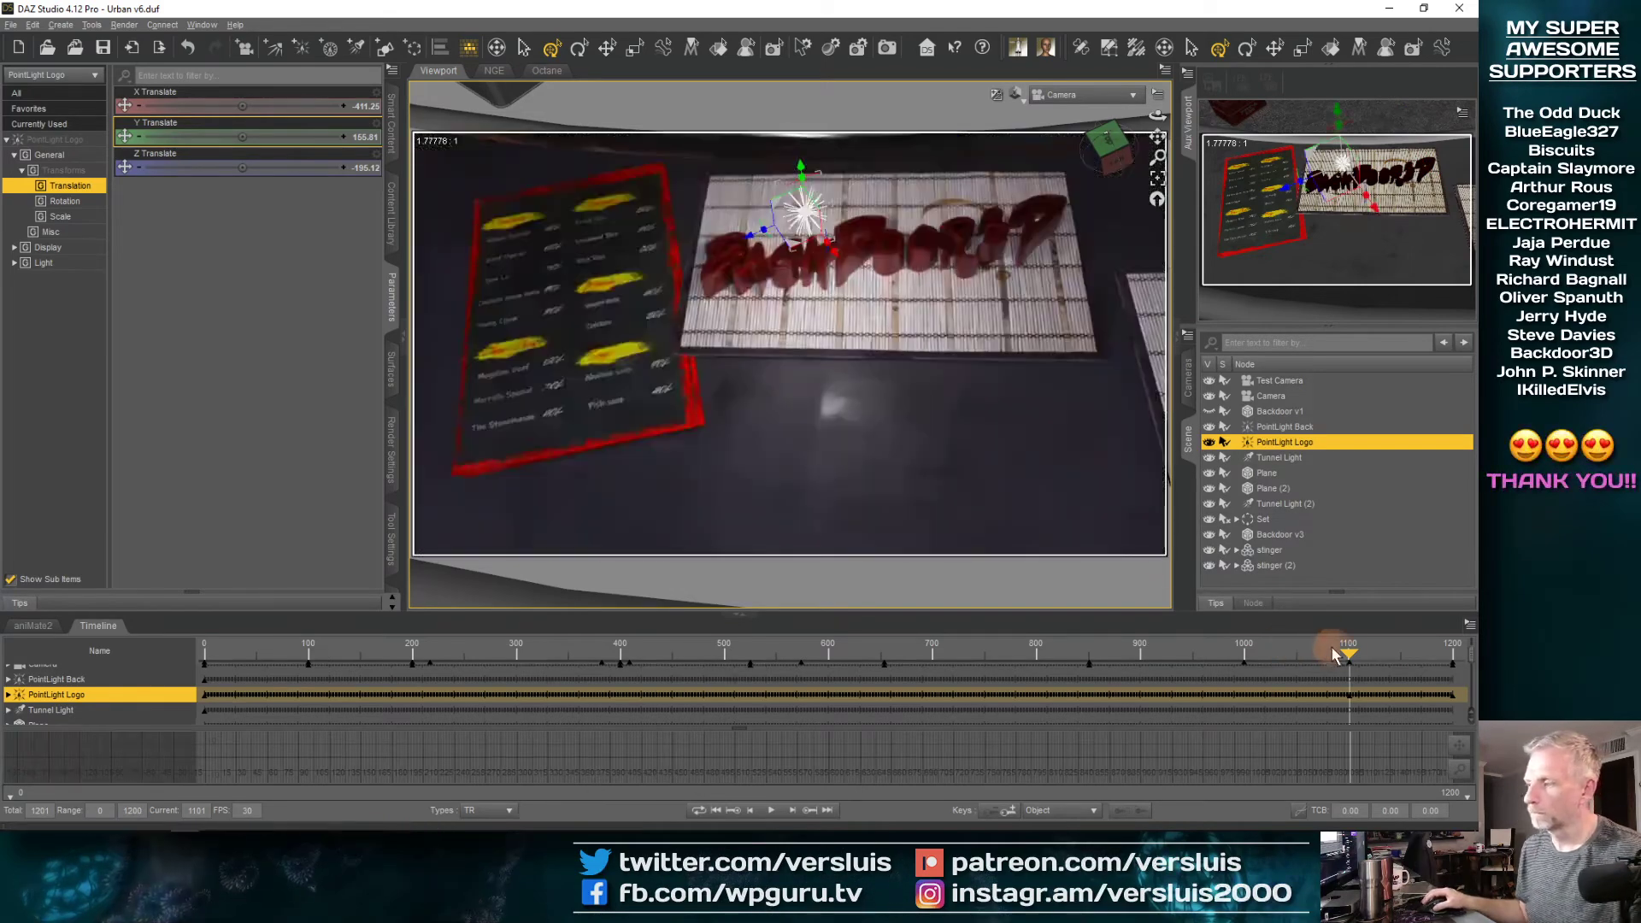
# Scrub from frame 1101 to the last frame to check the light sweeping over the lettering, and save the scene
pyautogui.moveTo(1348, 654); pyautogui.dragTo(1384, 660)
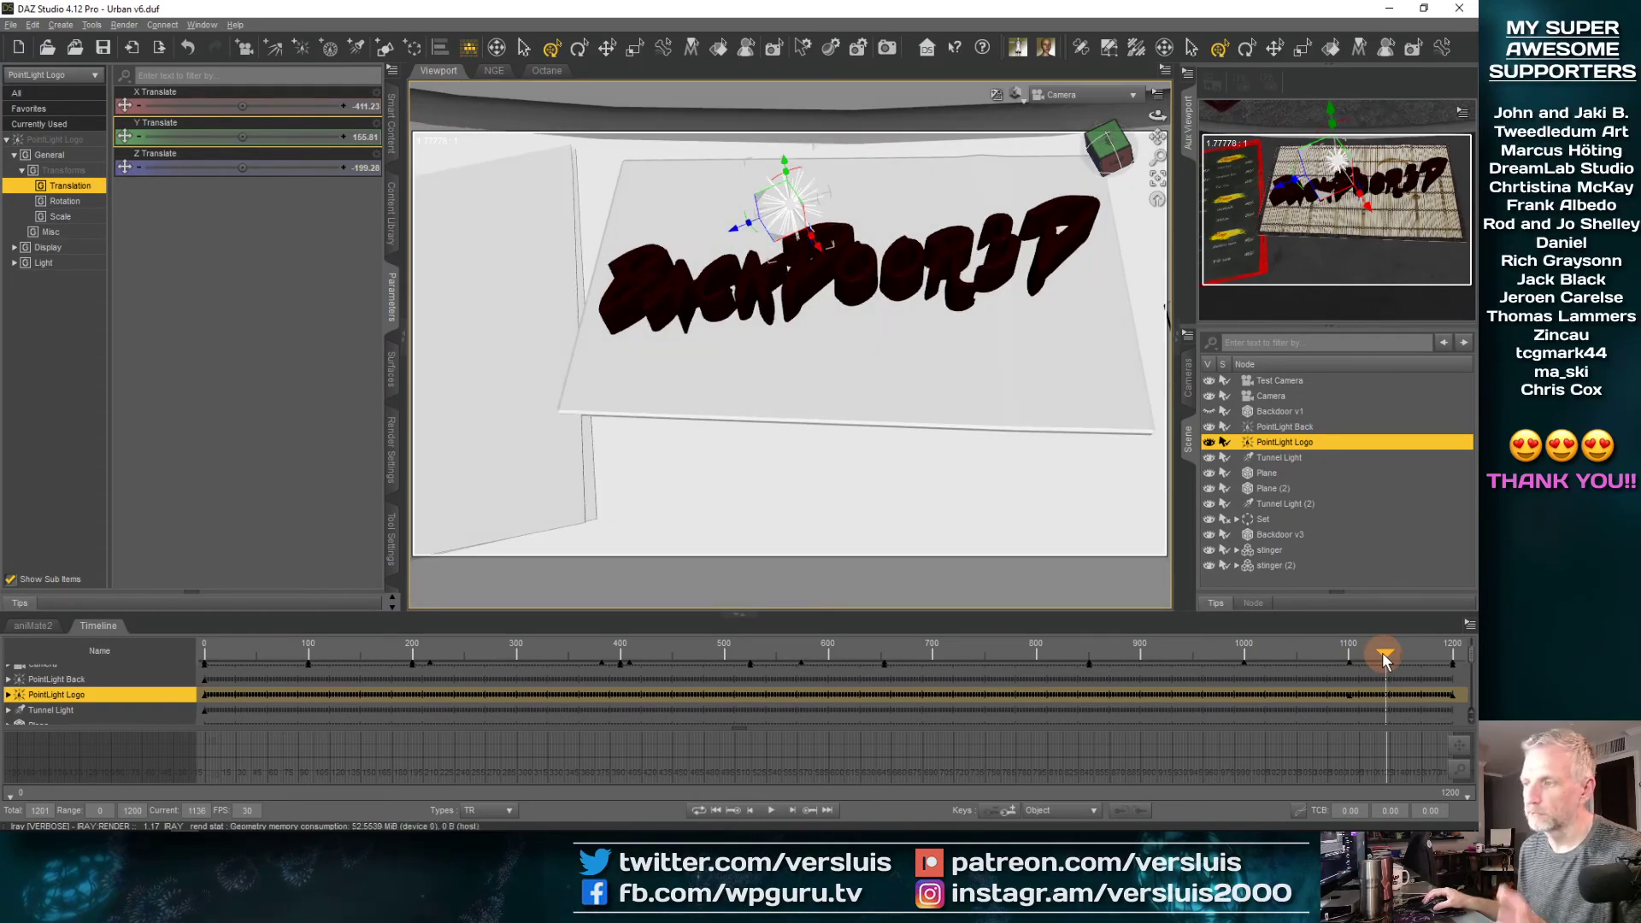
pyautogui.moveTo(1386, 659); pyautogui.dragTo(1447, 656)
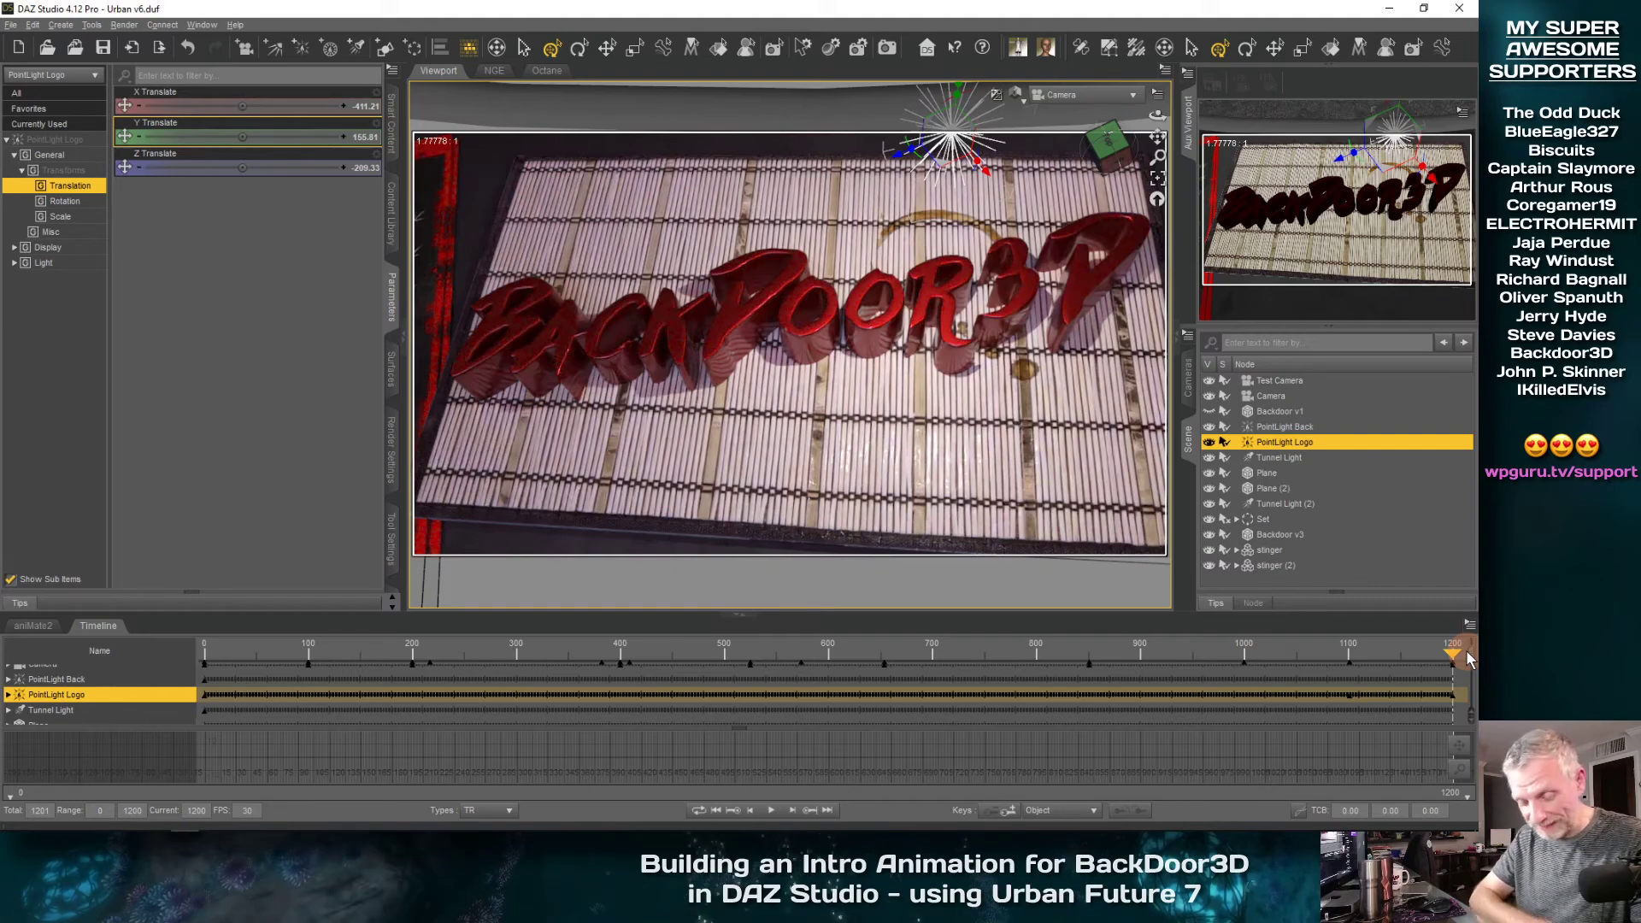
pyautogui.hotkey('ctrl', 's')
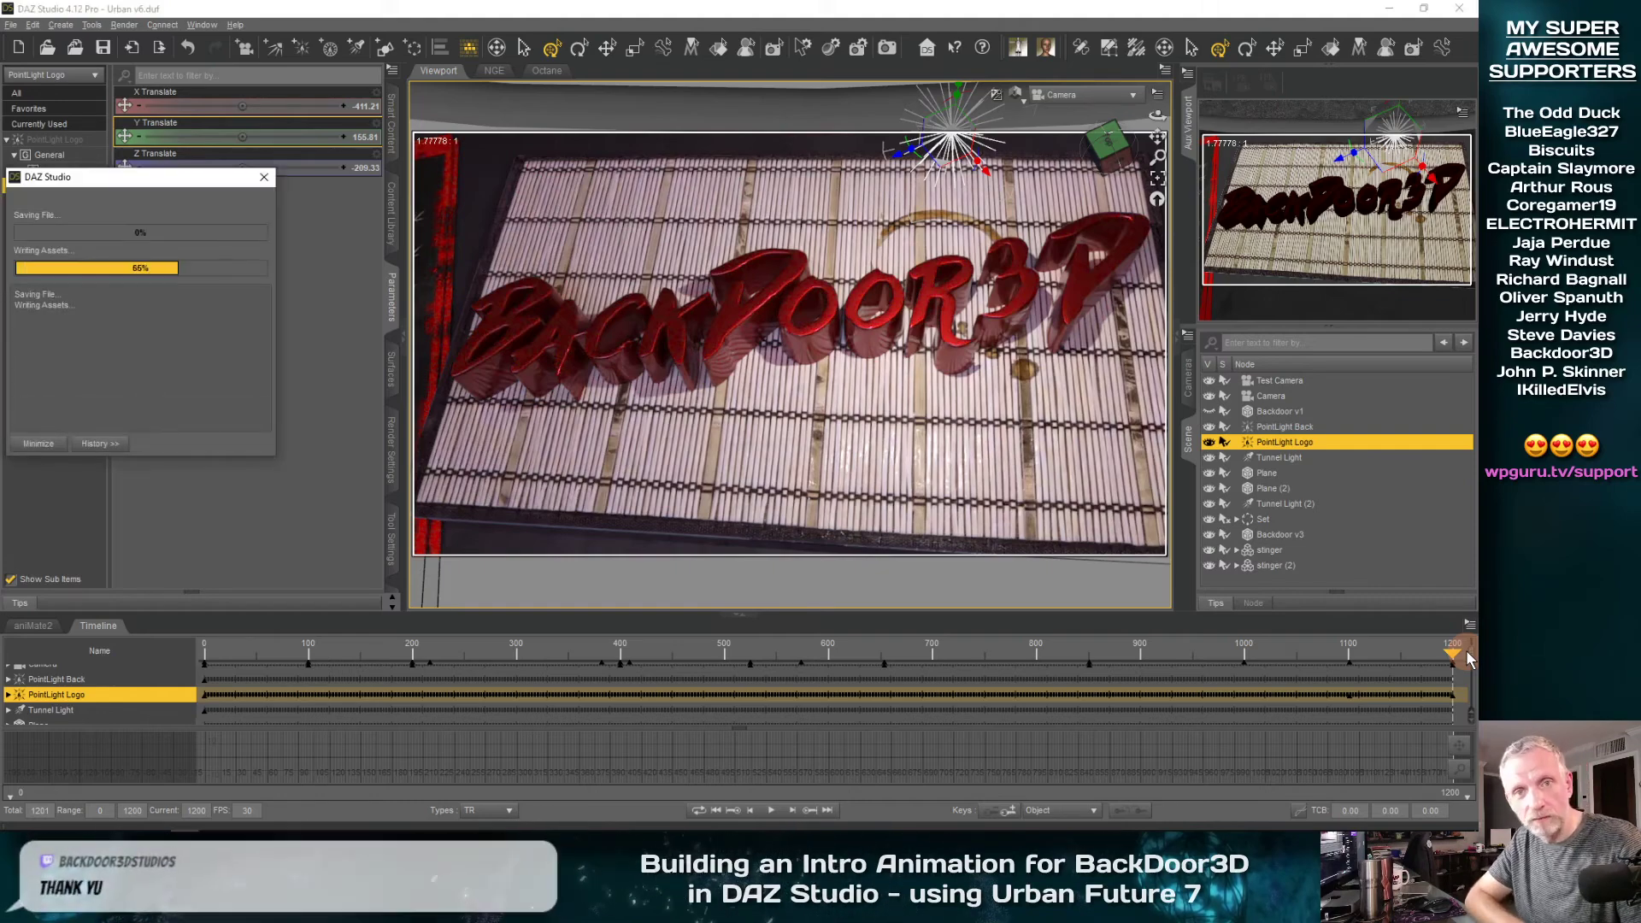